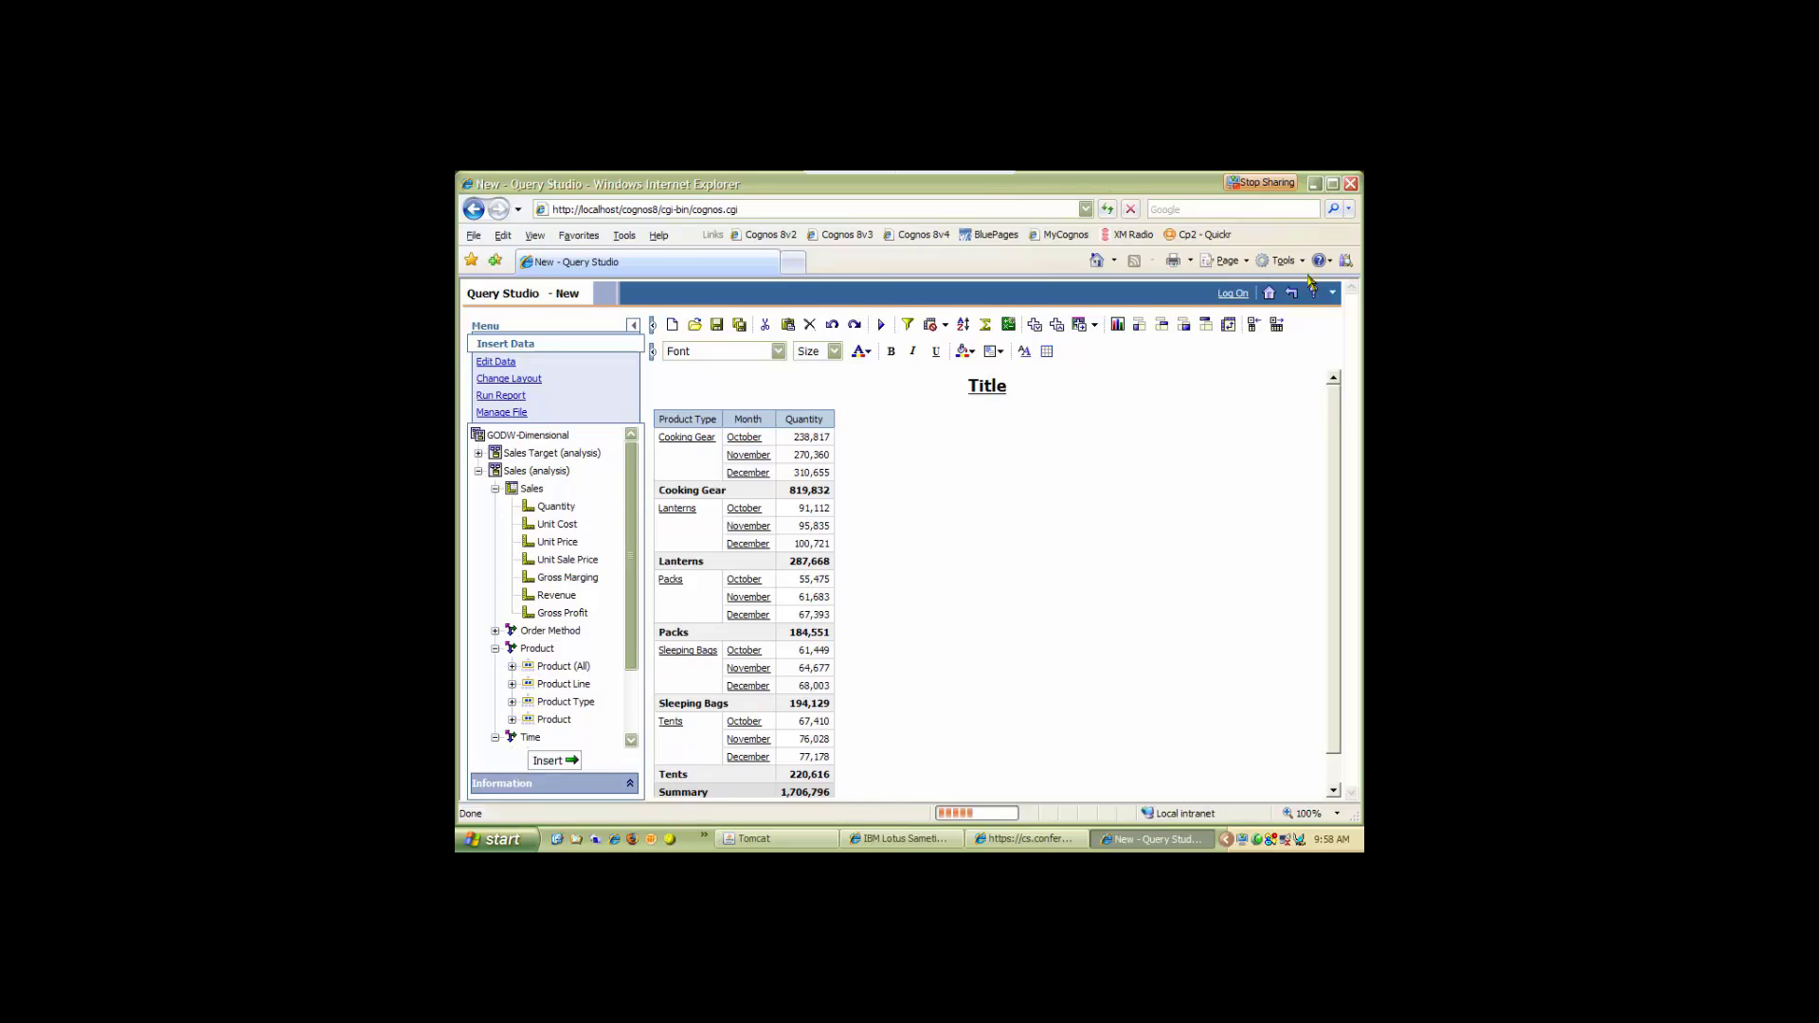
Close the Query Studio report without saving its changes and launch Framework Manager from the IBM Cognos 8 program group.
{"action": "left_click", "coordinate": [1351, 184]}
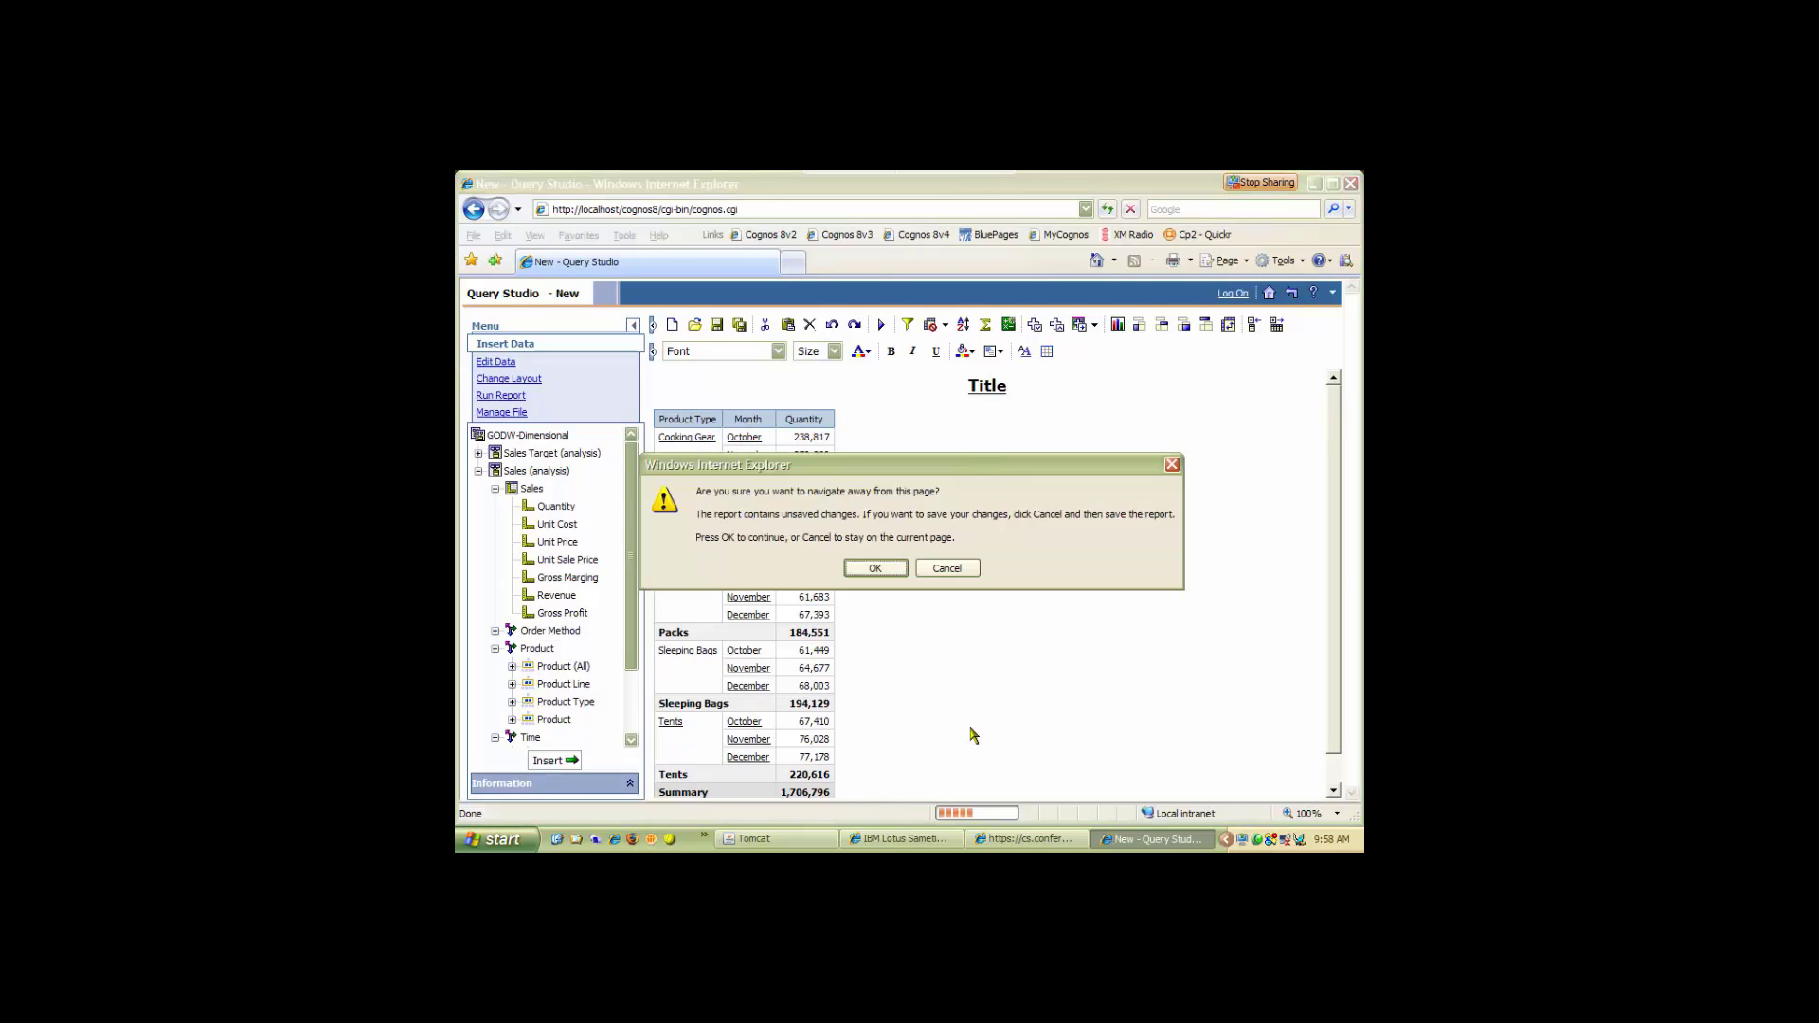
{"action": "left_click", "coordinate": [885, 566]}
{"action": "left_click", "coordinate": [490, 847]}
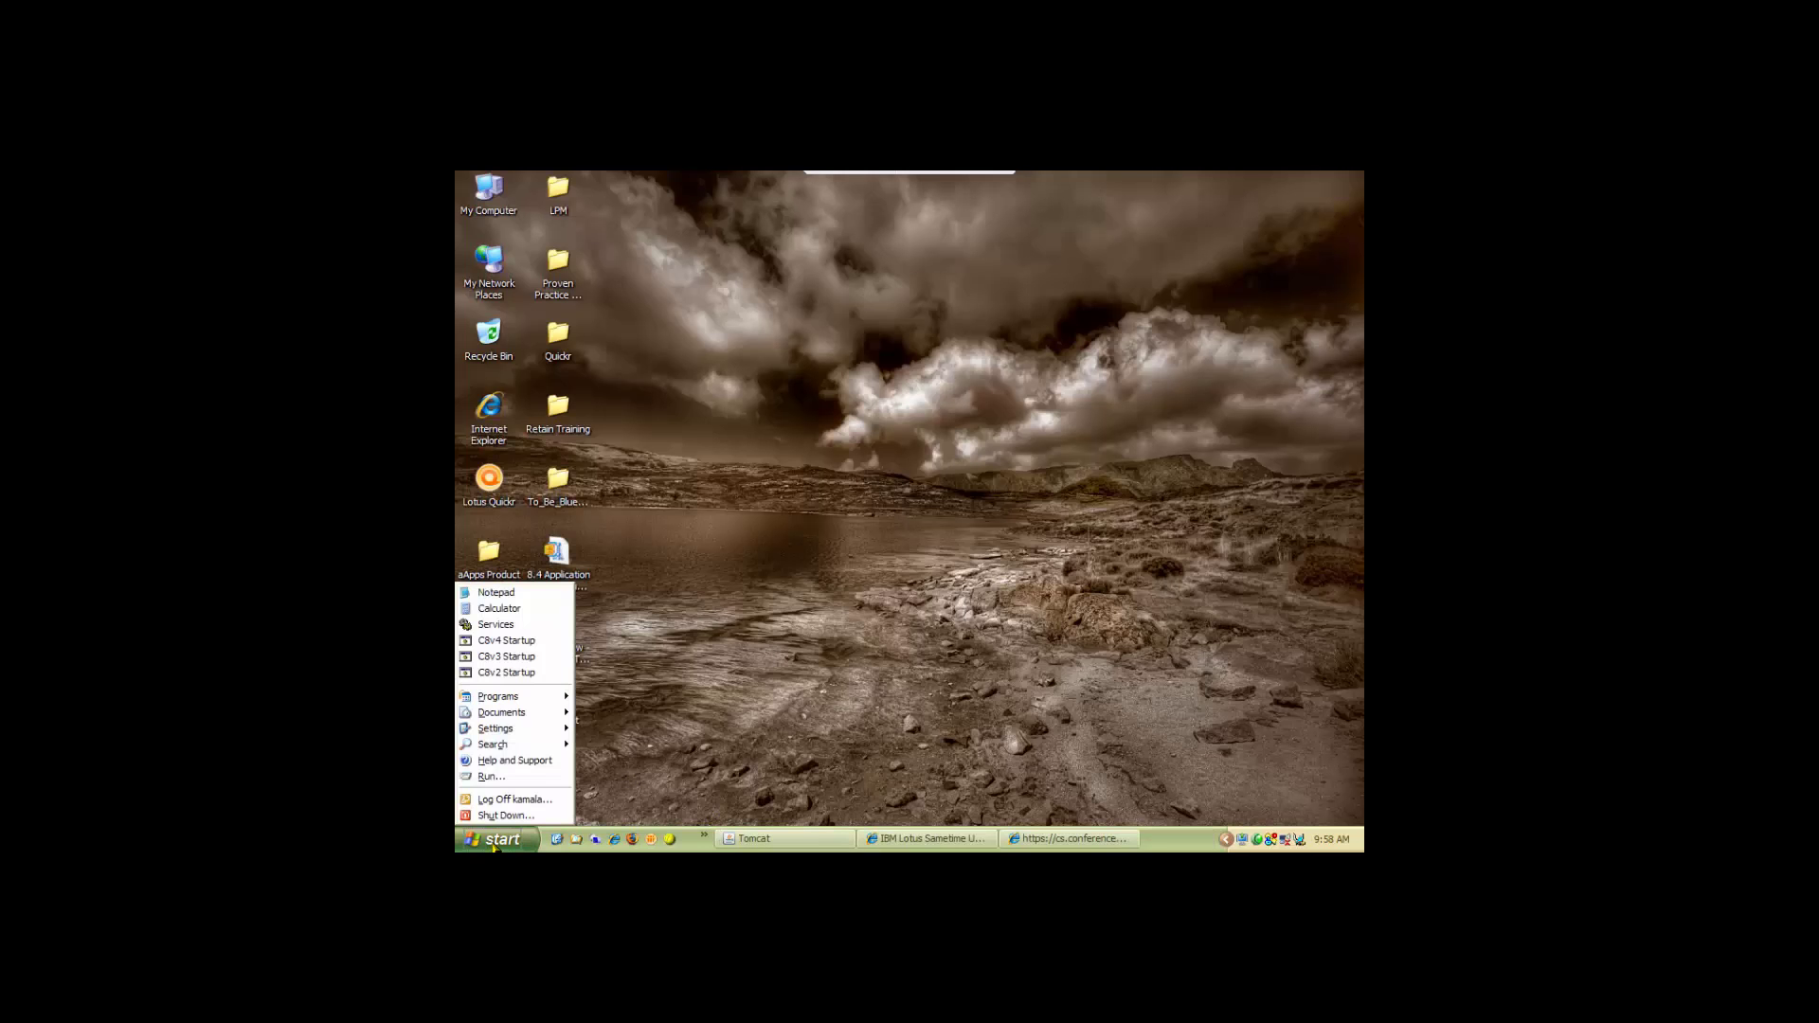
{"action": "mouse_move", "coordinate": [529, 702]}
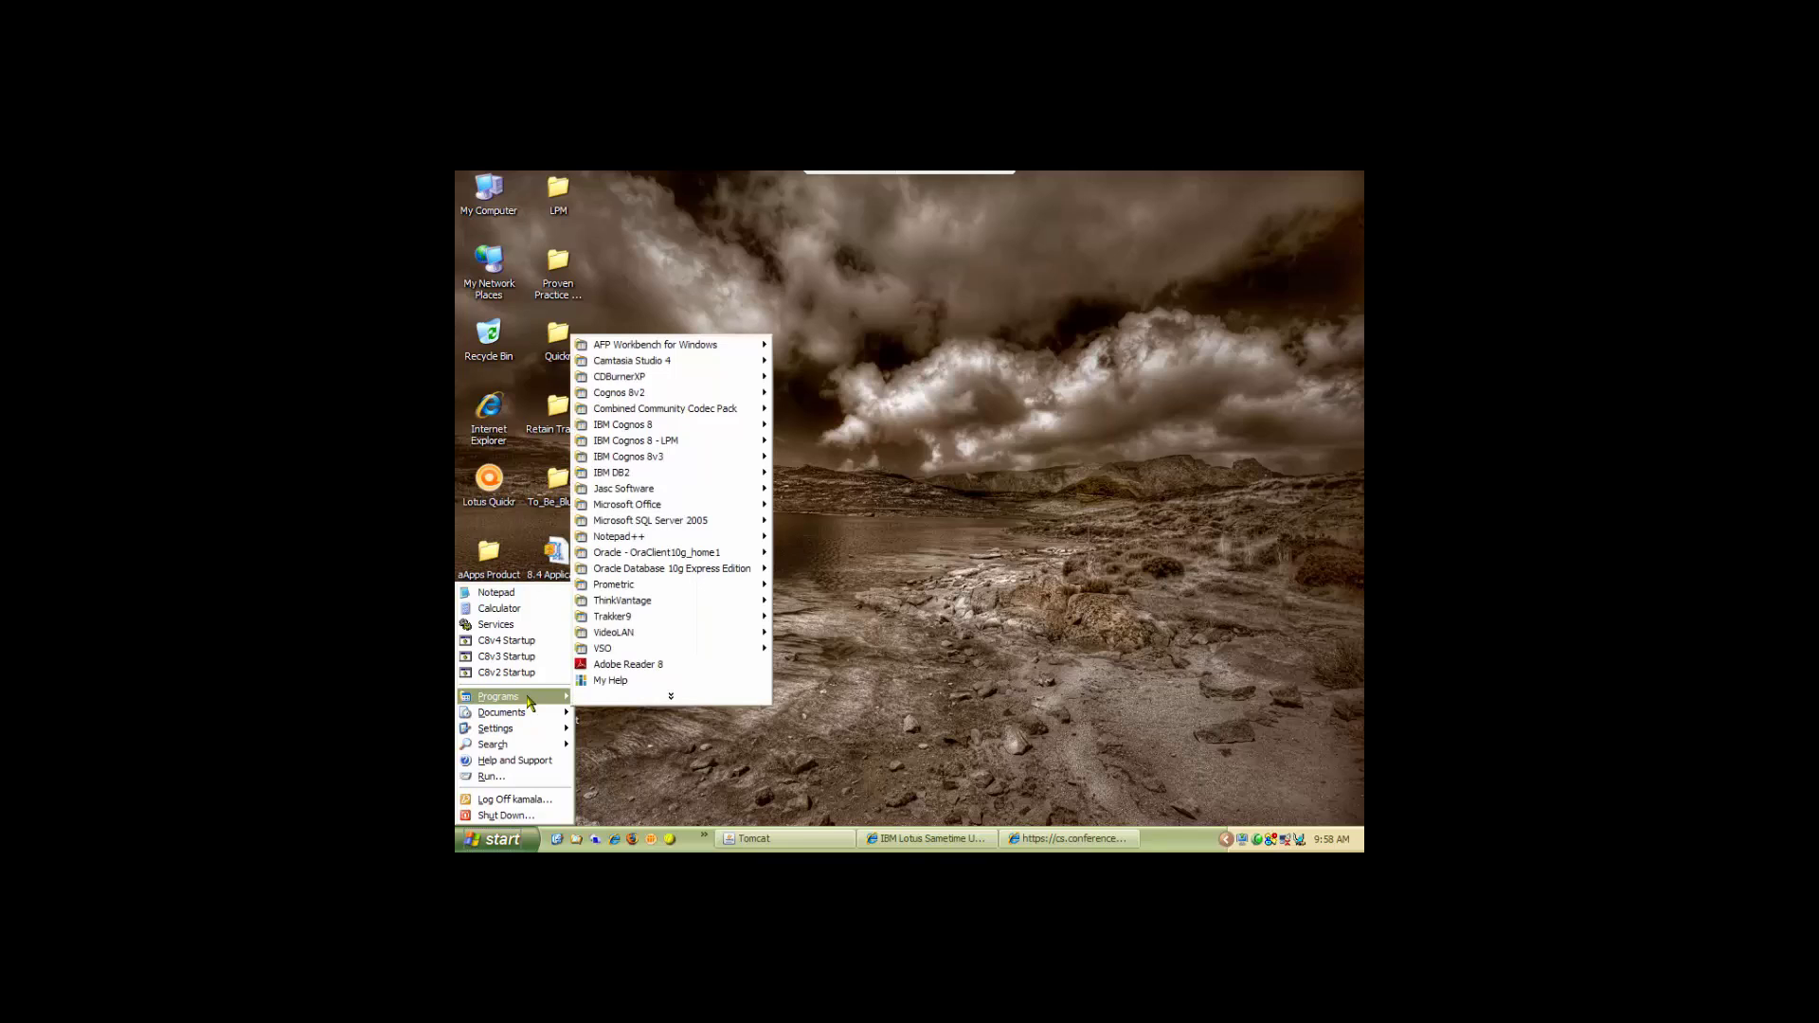
{"action": "mouse_move", "coordinate": [686, 432]}
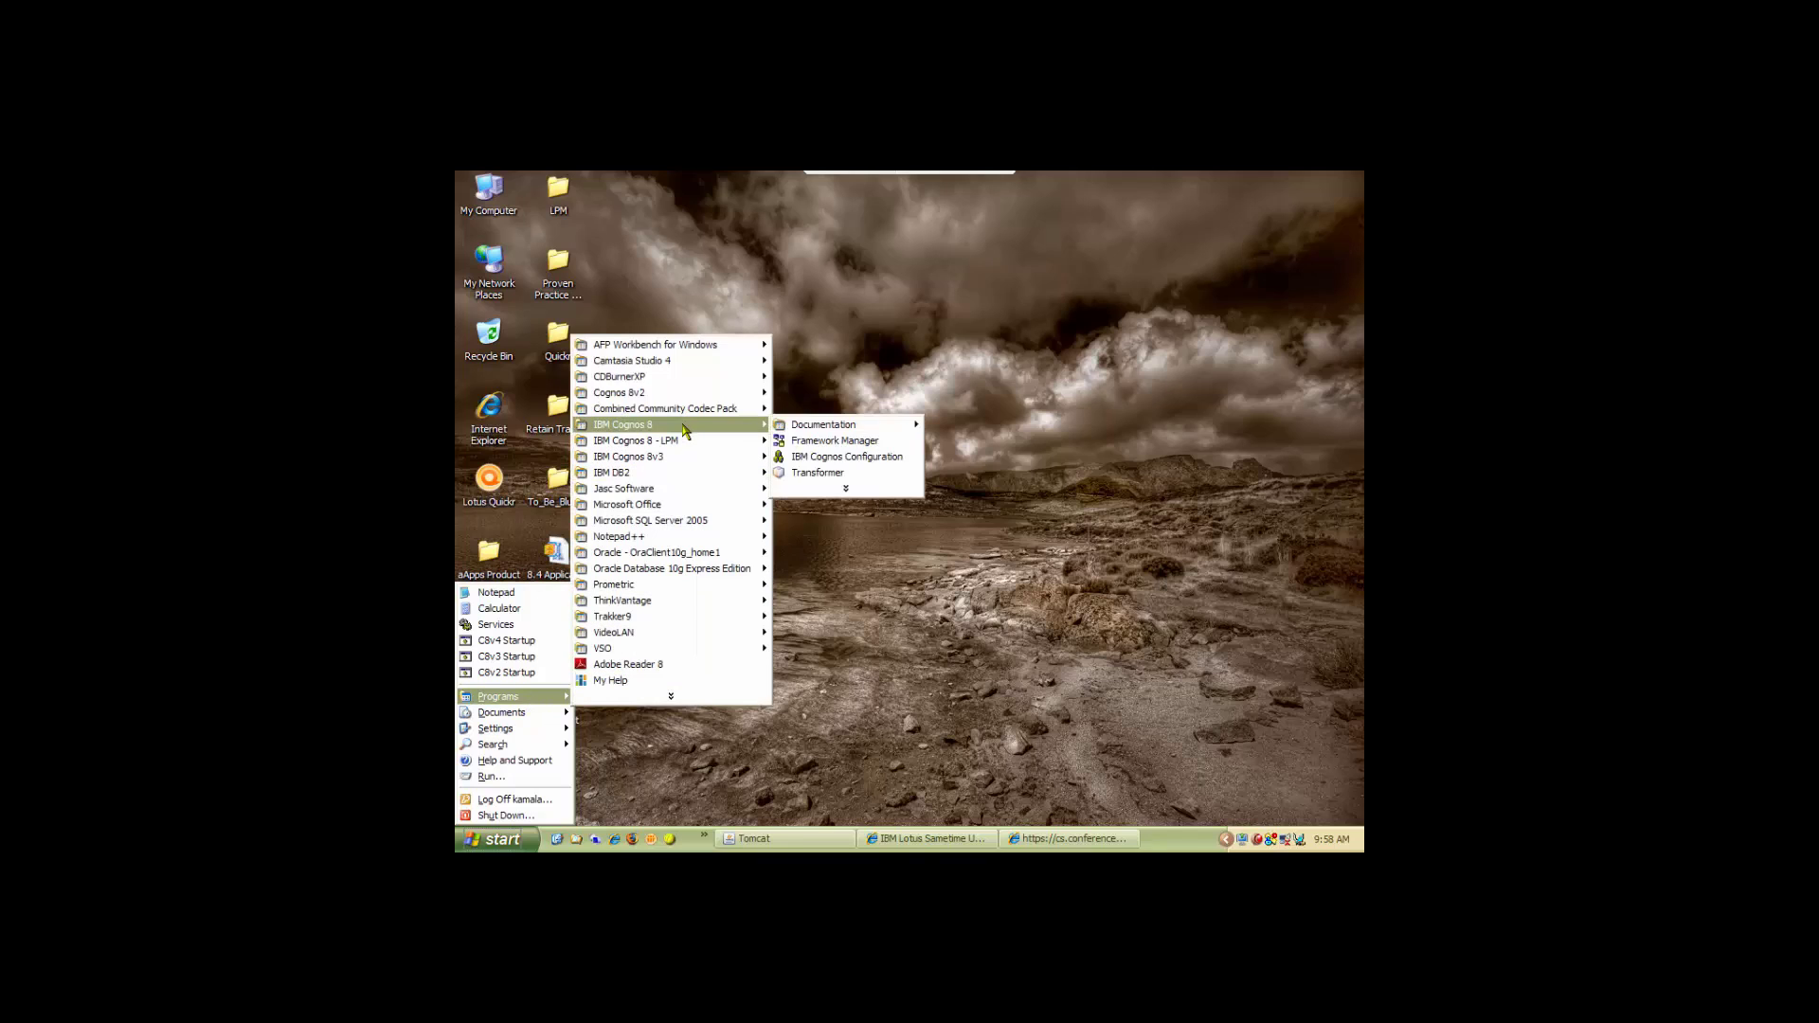
{"action": "left_click", "coordinate": [846, 444]}
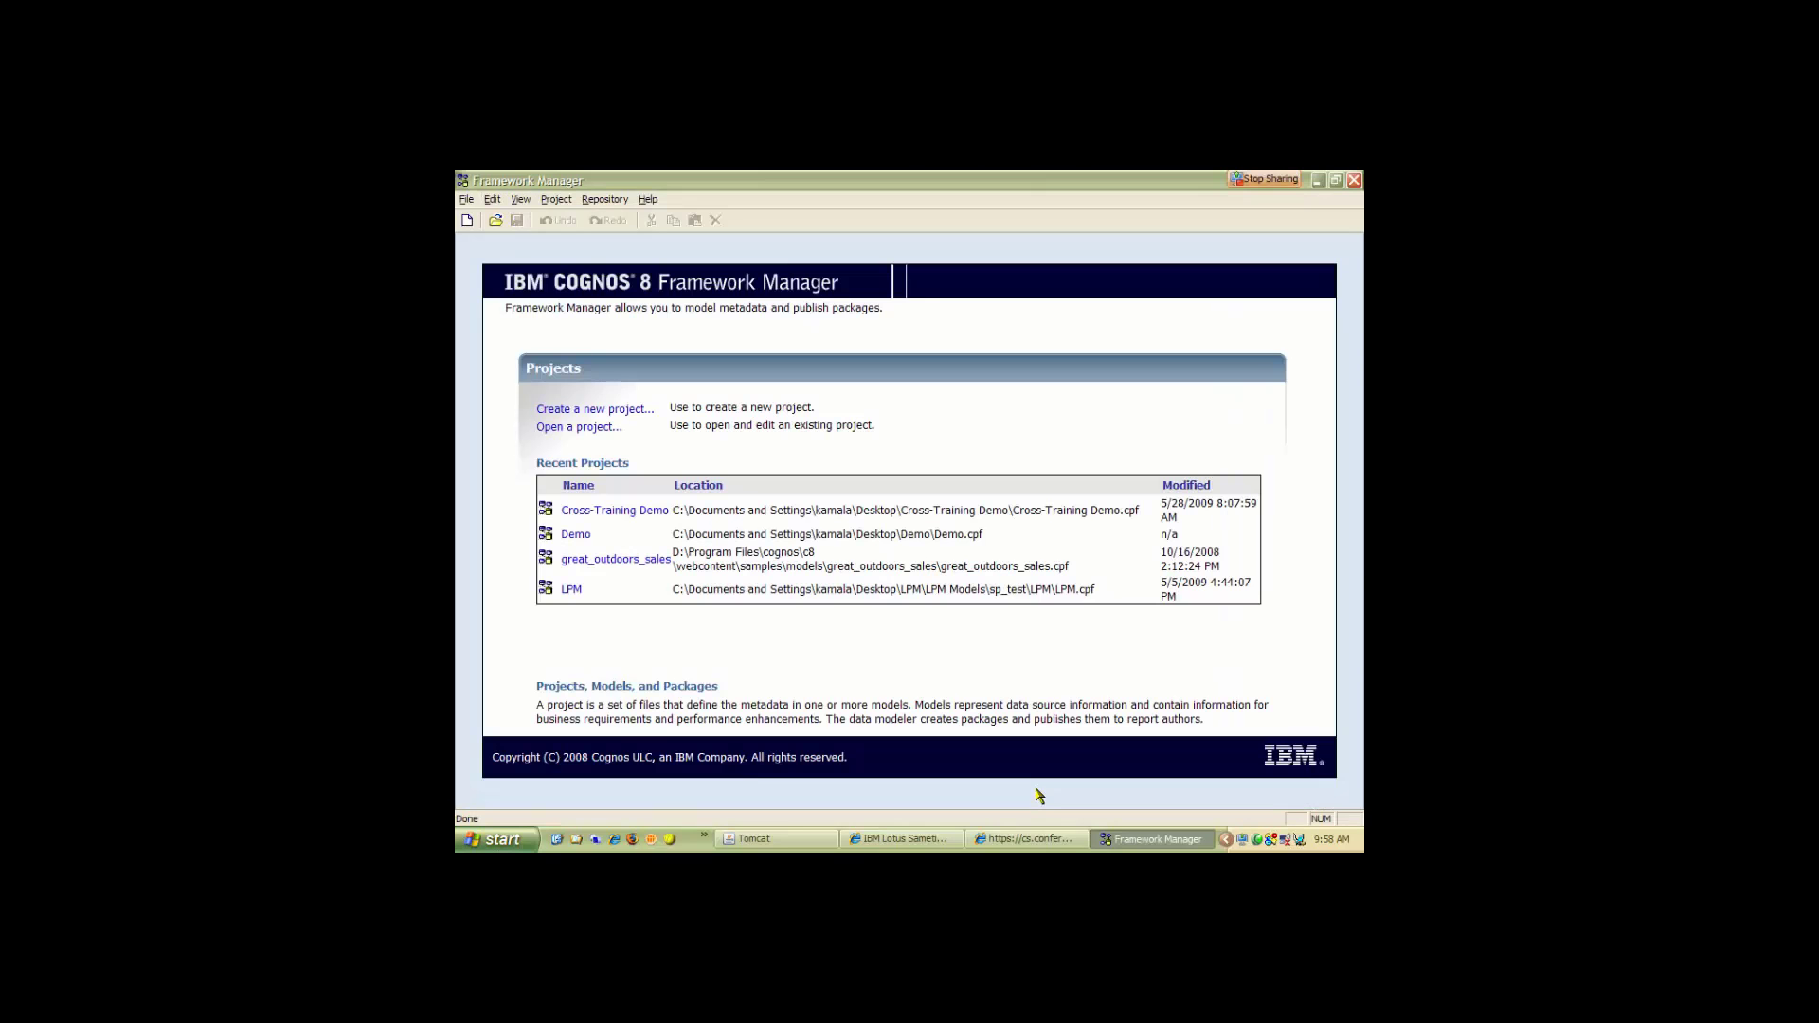
Create a new project named Demo in the proposed desktop location, with English as its design language.
{"action": "left_click", "coordinate": [595, 410]}
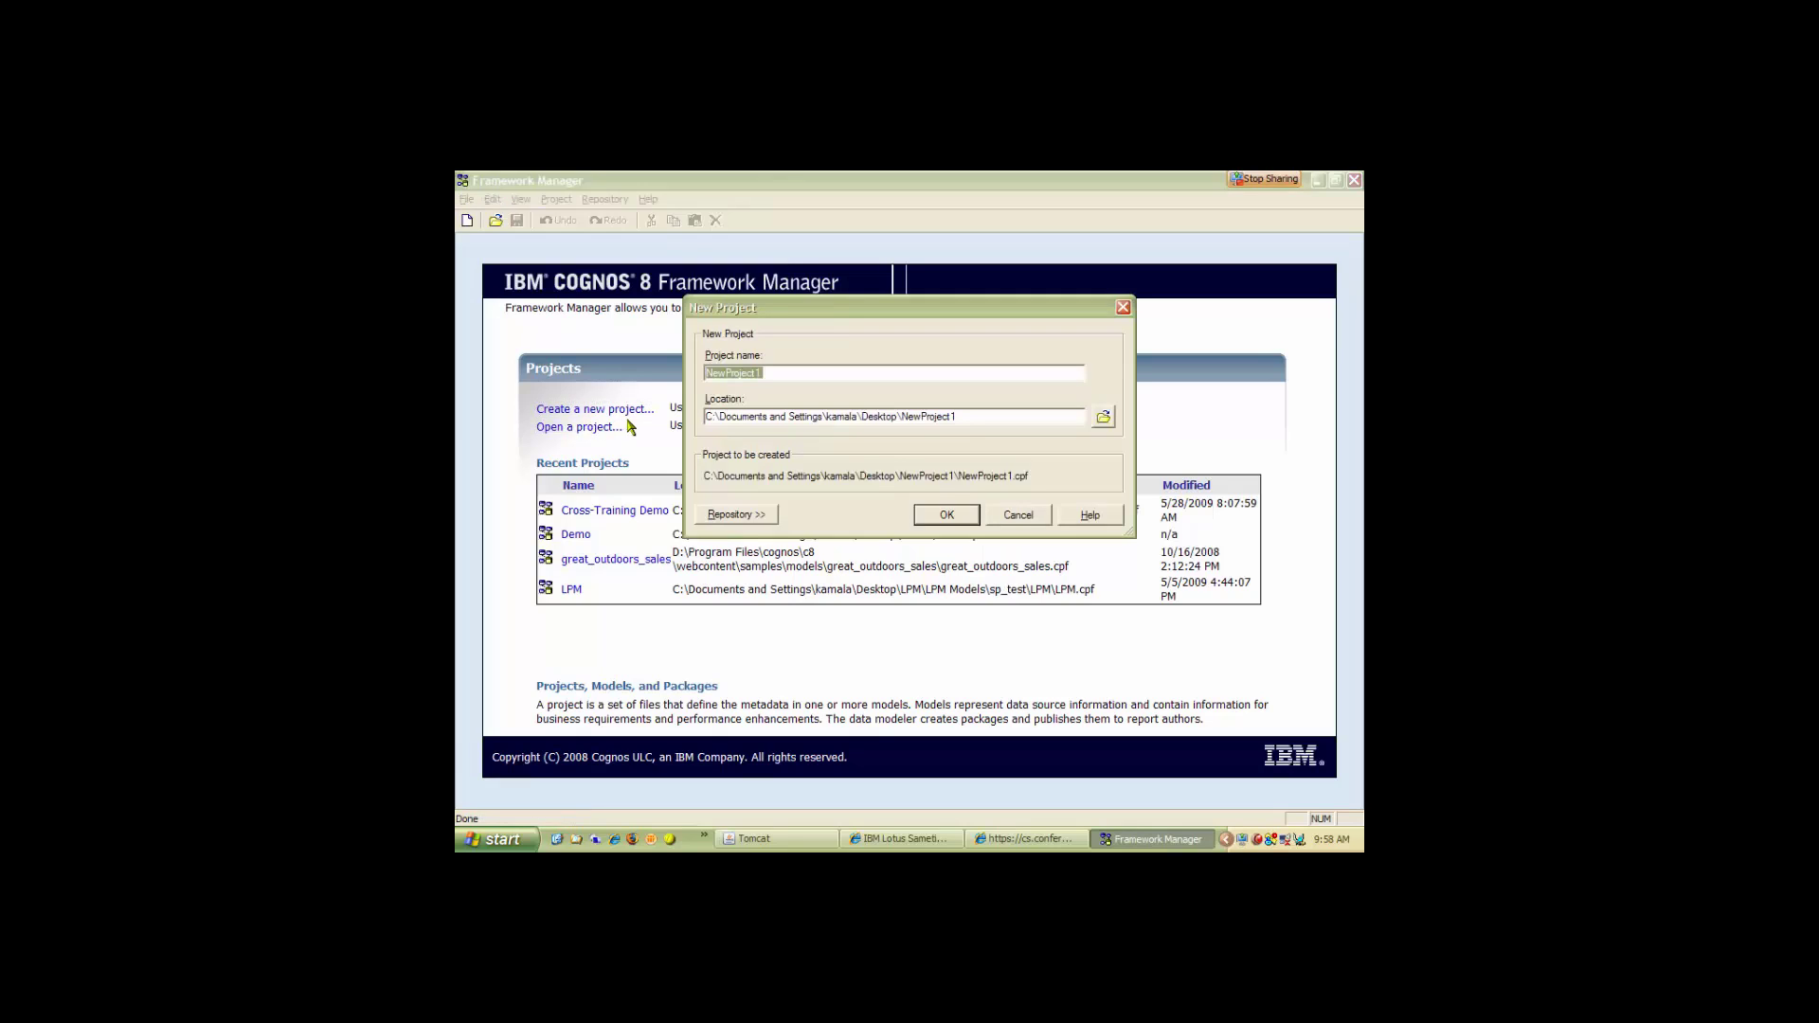
{"action": "type", "text": "Sales"}
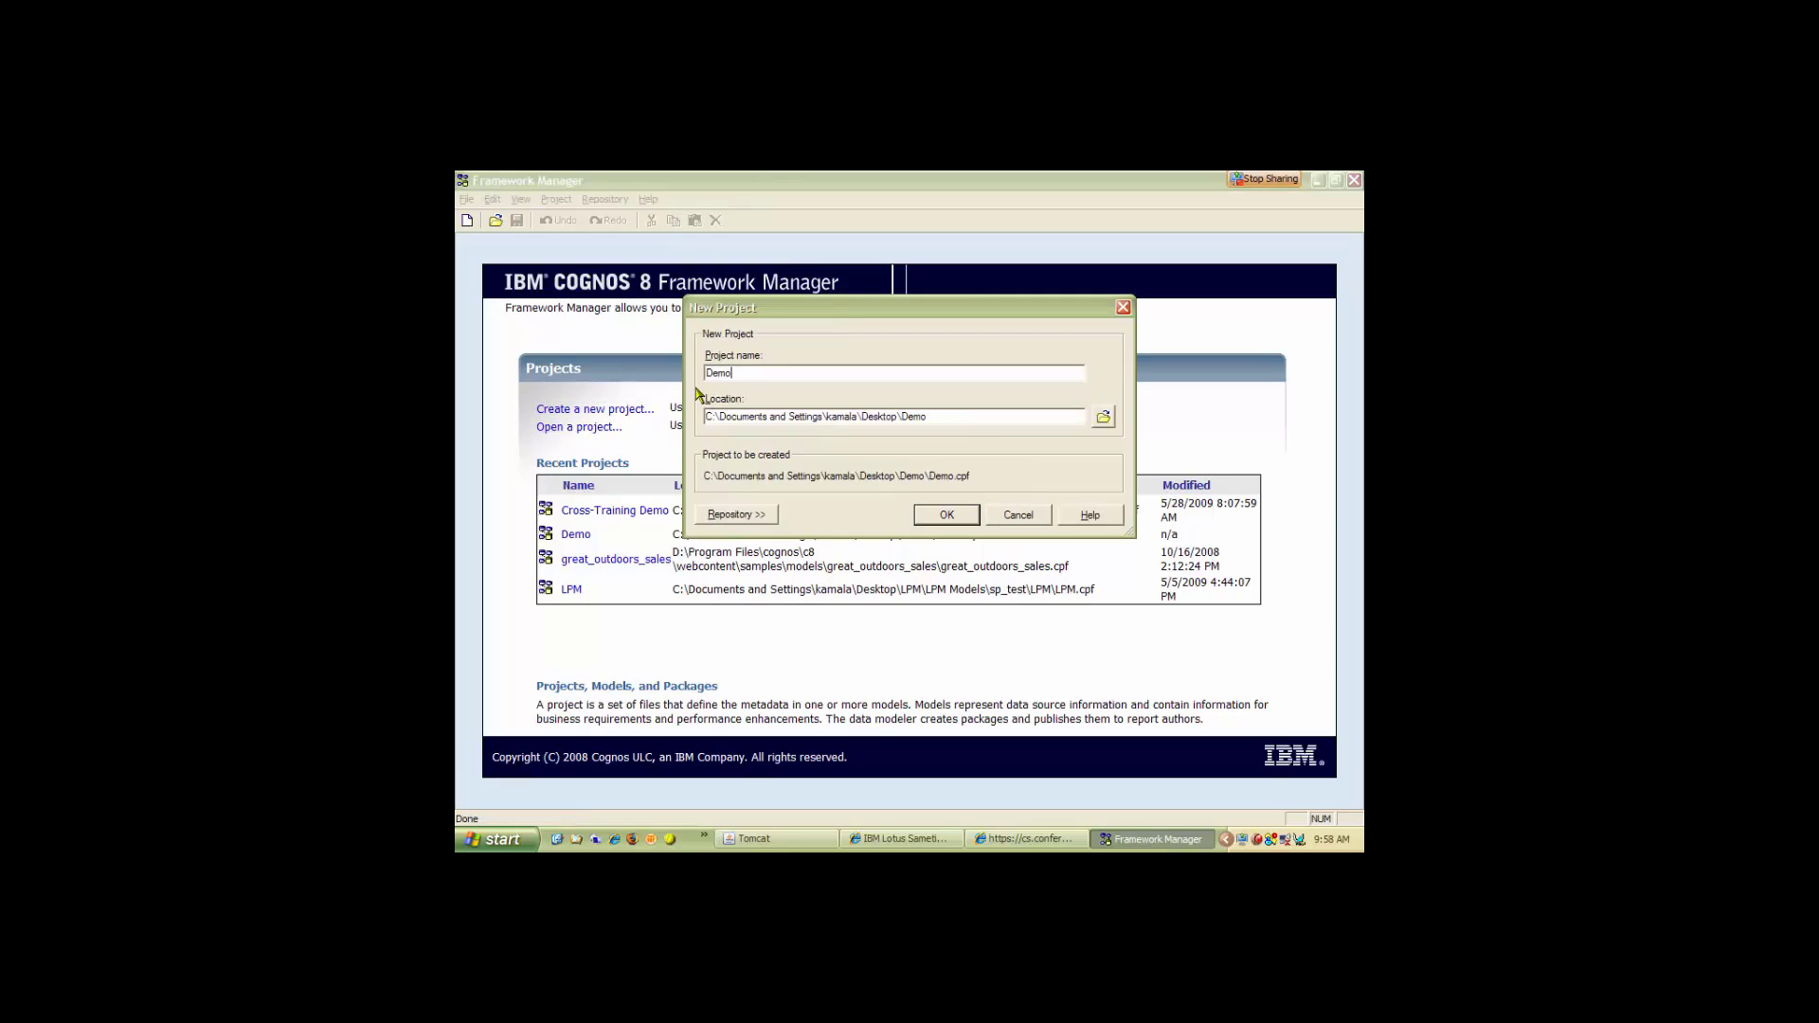
{"action": "left_click", "coordinate": [947, 515]}
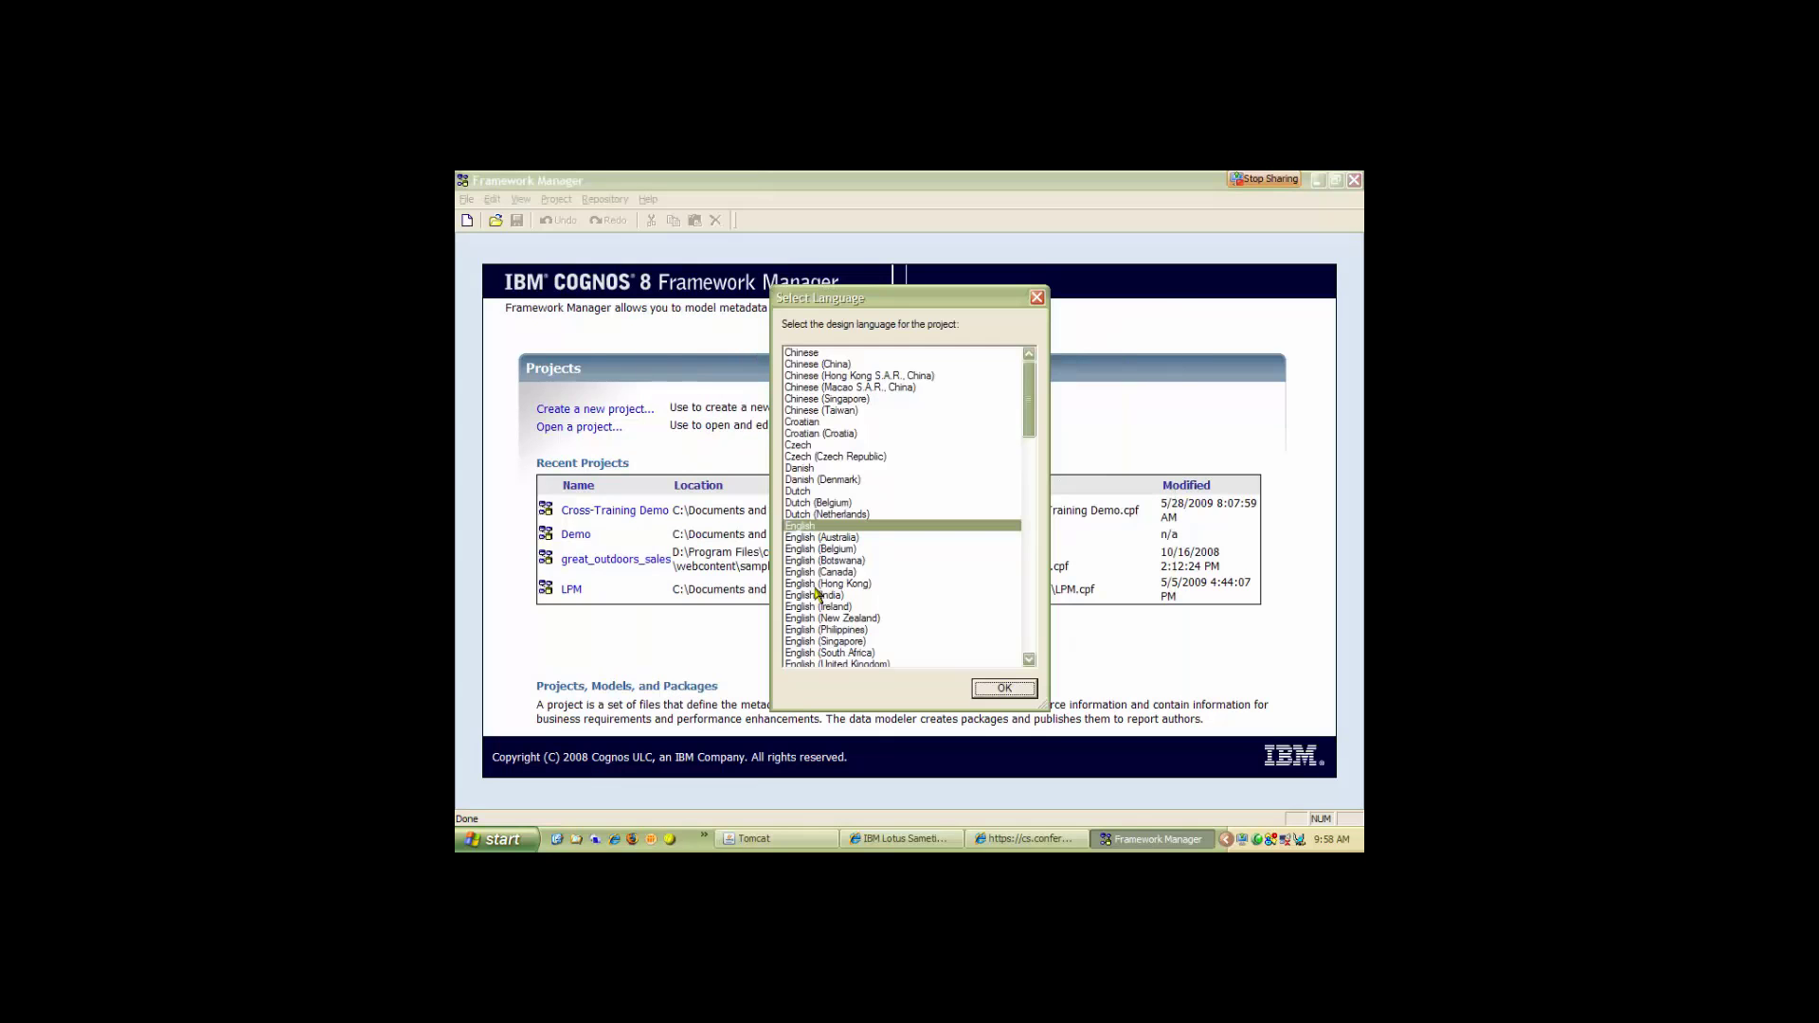
{"action": "left_click", "coordinate": [1027, 692]}
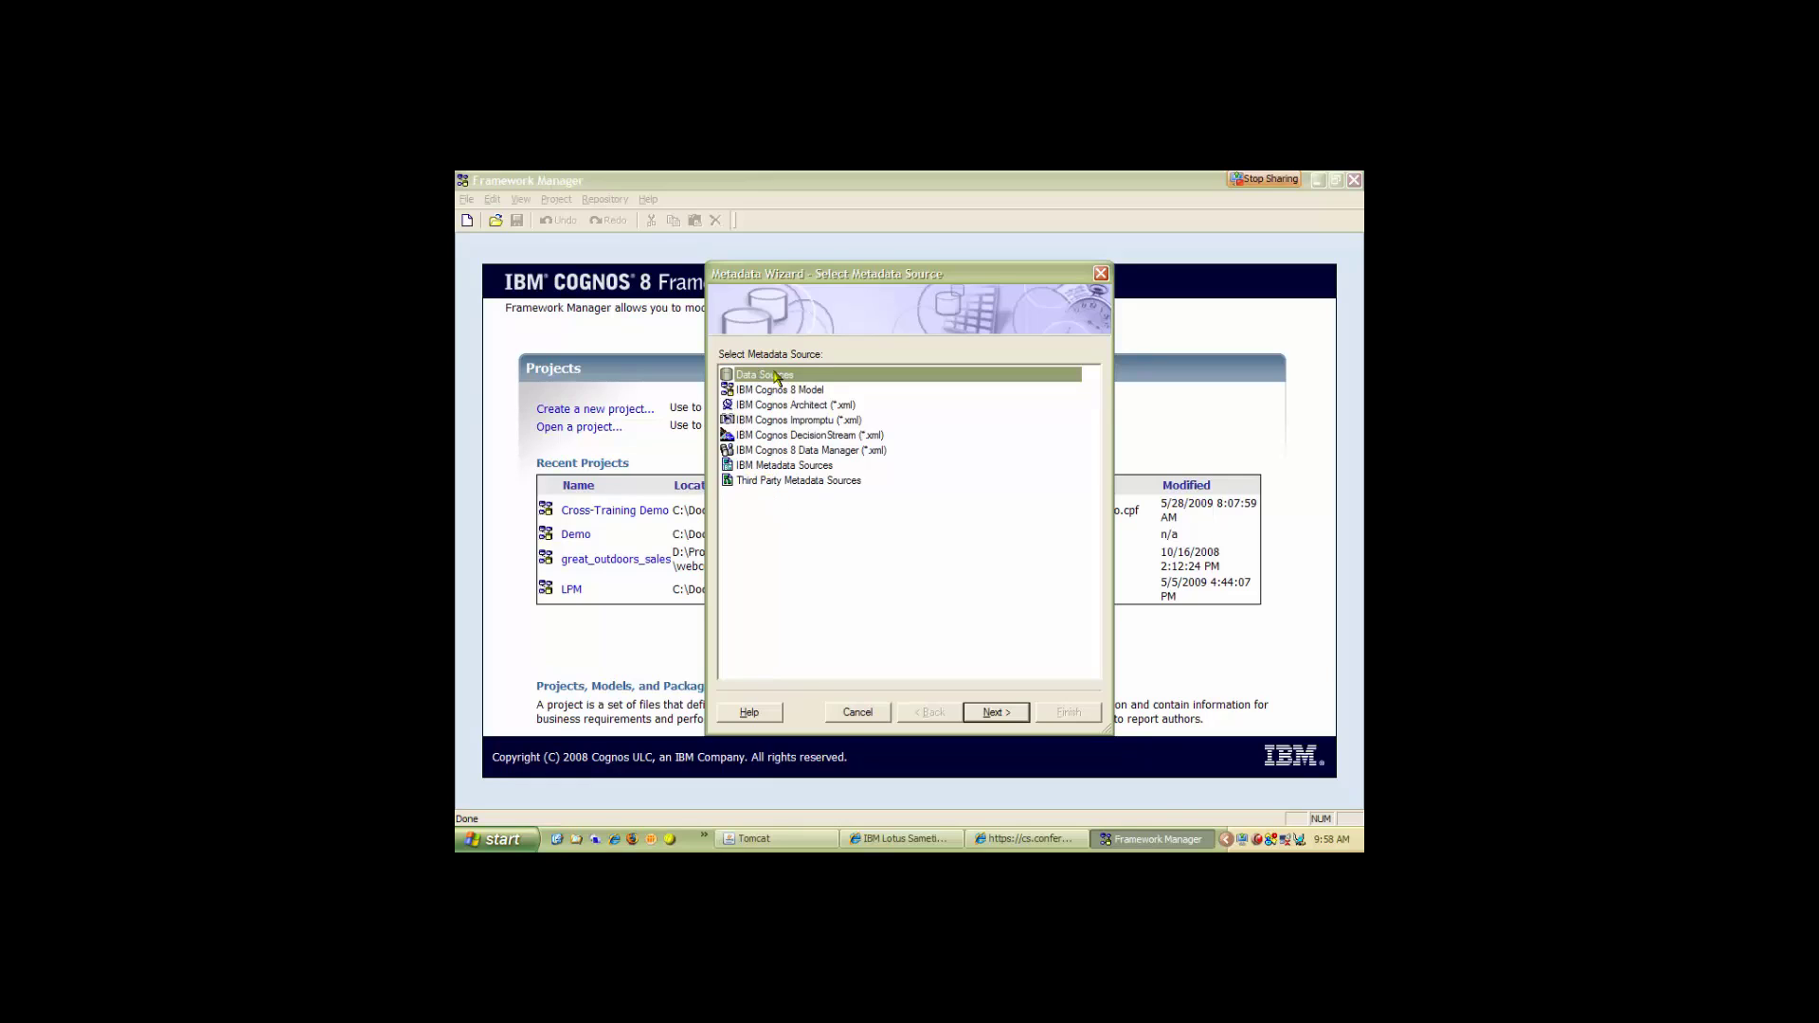
Choose Data Sources as the metadata source and great_outdoors_sales as the data source for the import.
{"action": "left_click", "coordinate": [997, 714]}
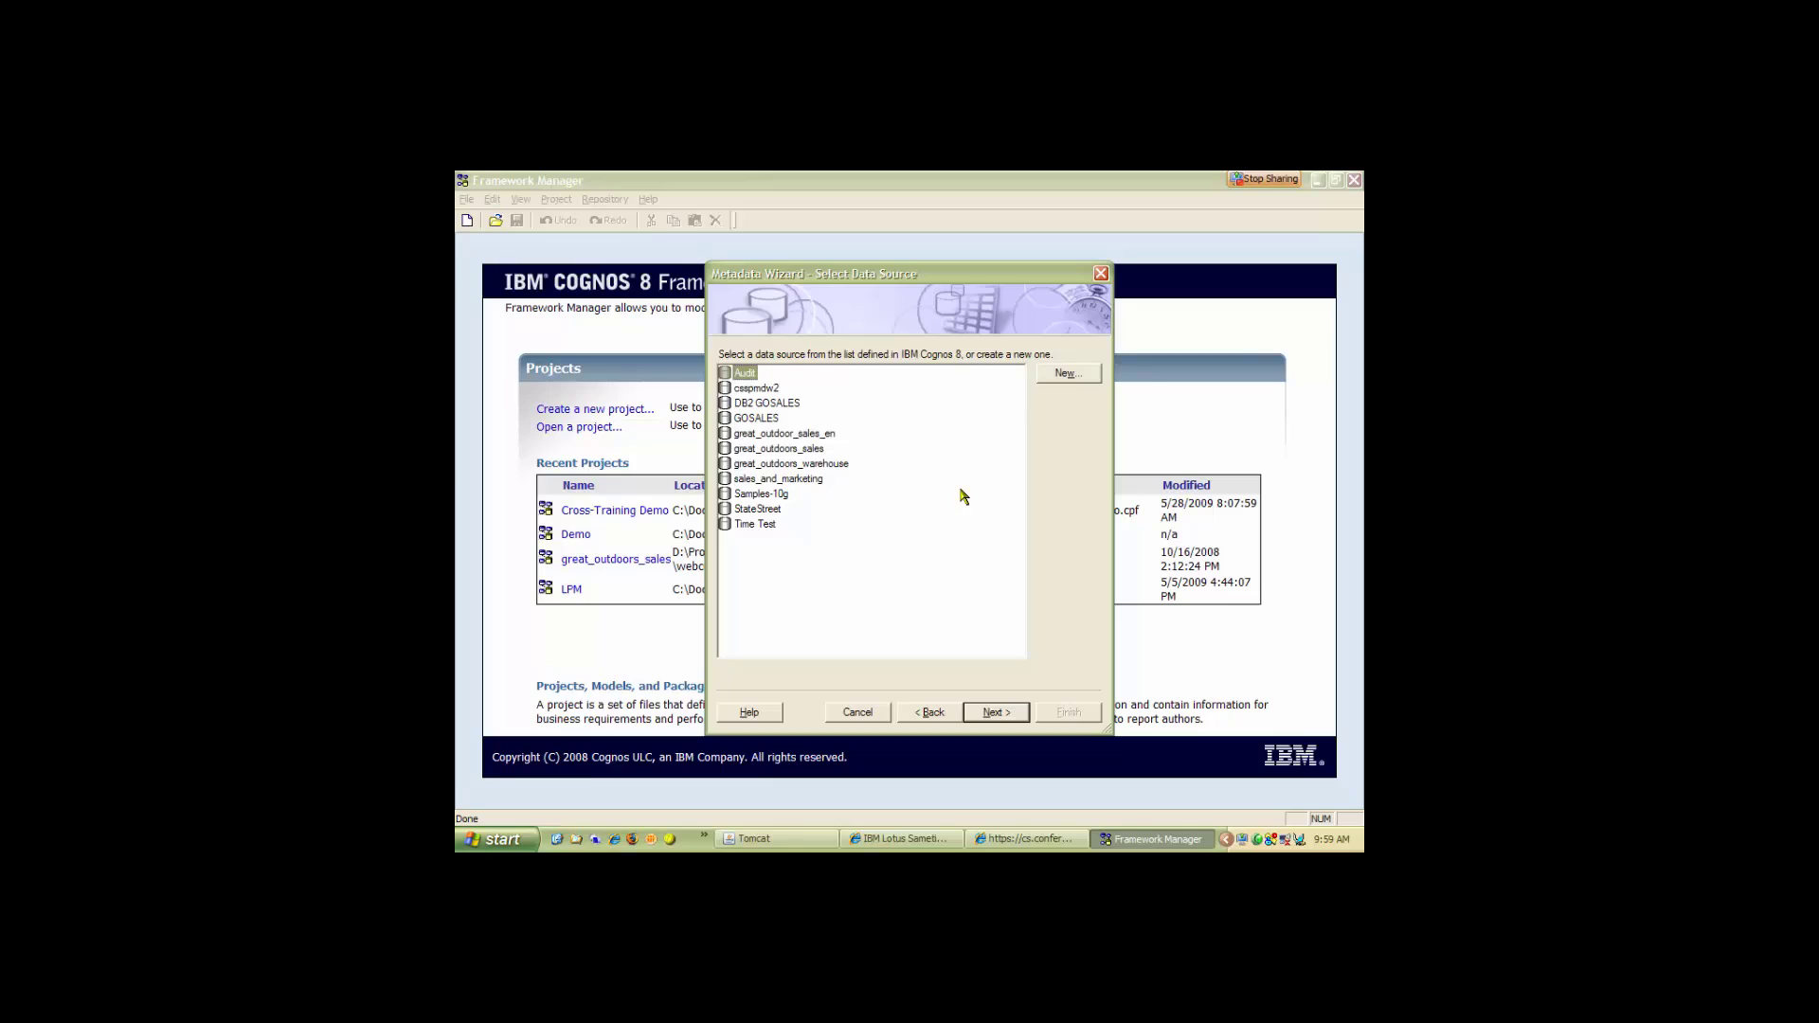
{"action": "left_click", "coordinate": [780, 451]}
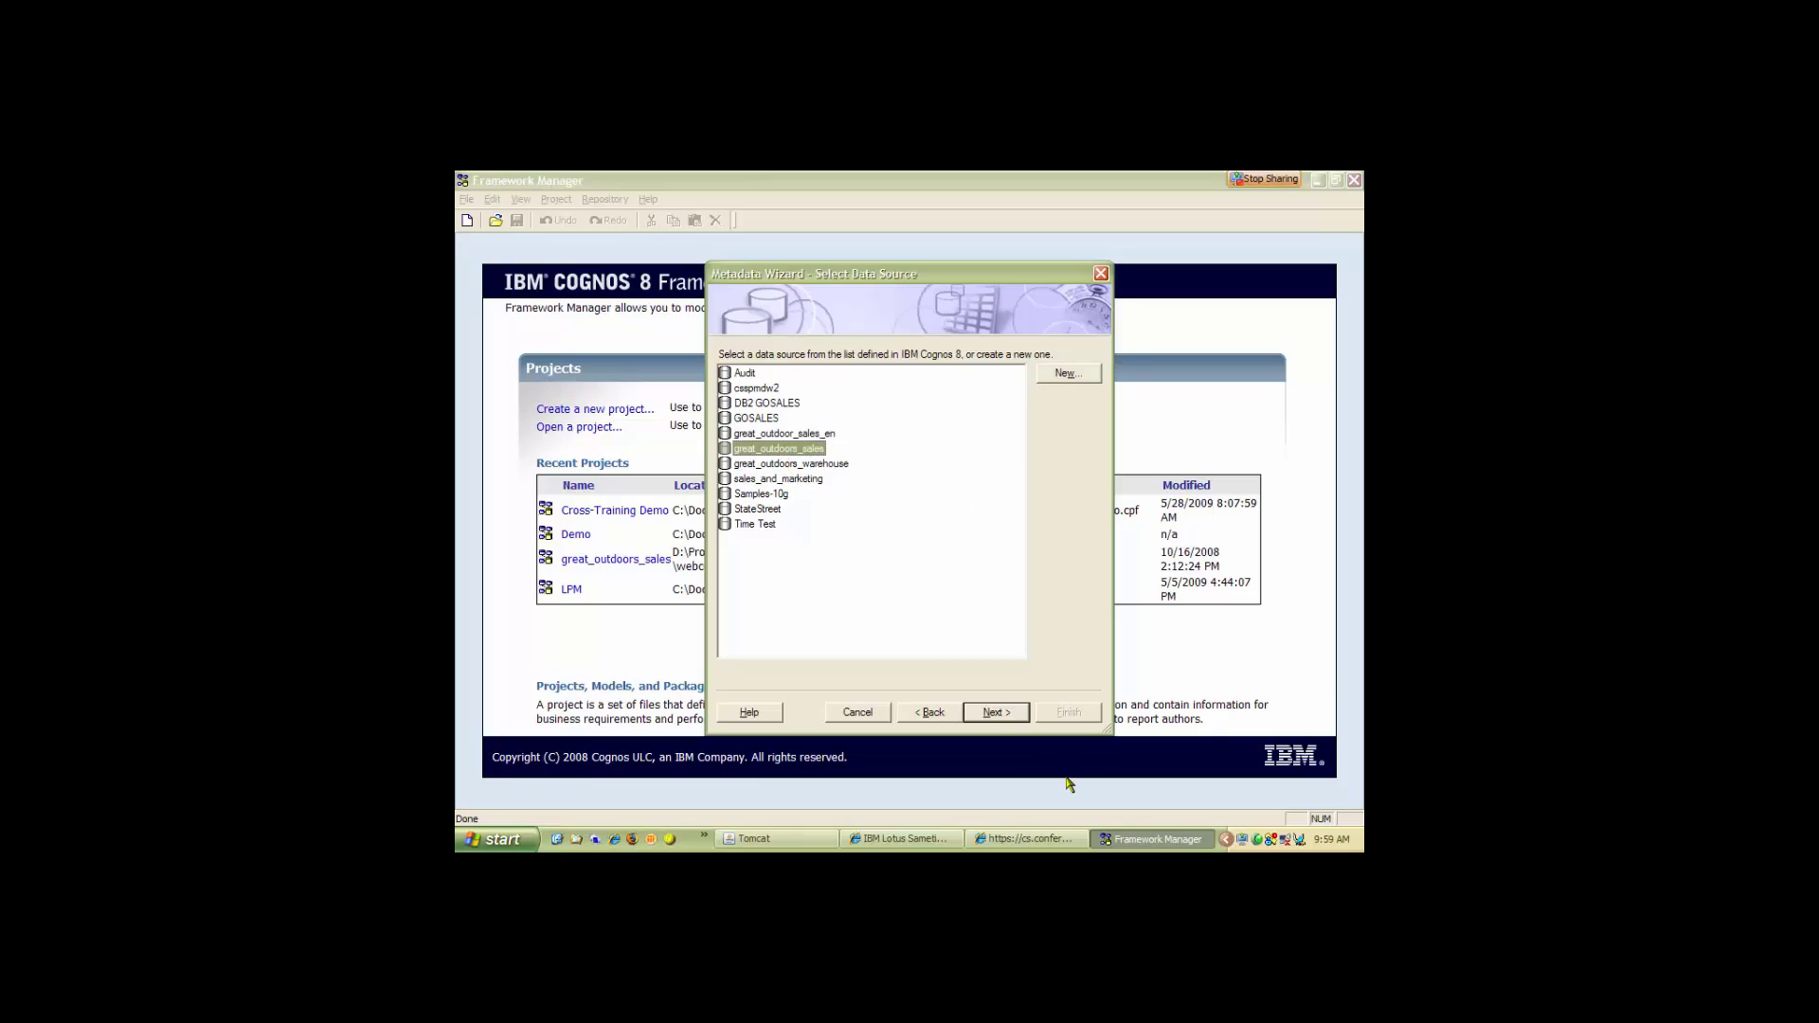
{"action": "left_click", "coordinate": [997, 712]}
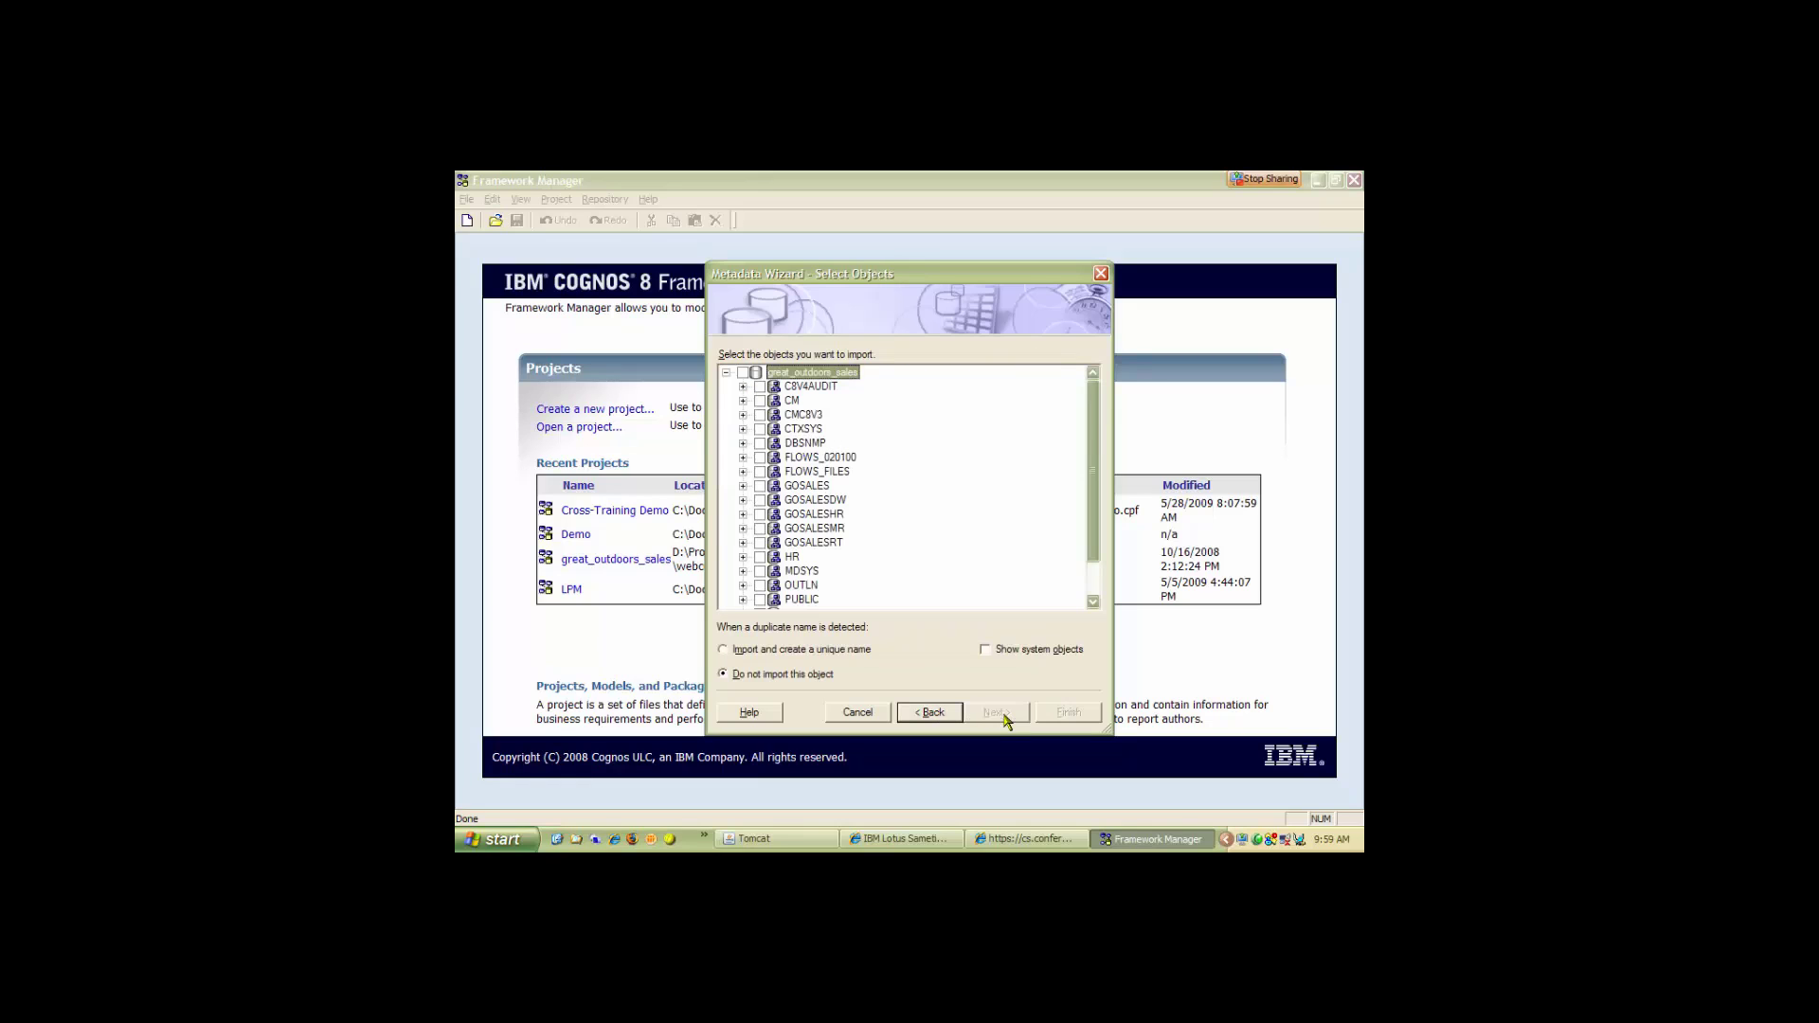
Include the GO_TIME_DIM table from the GOSALESDW schema in the objects to import.
{"action": "left_click", "coordinate": [743, 501]}
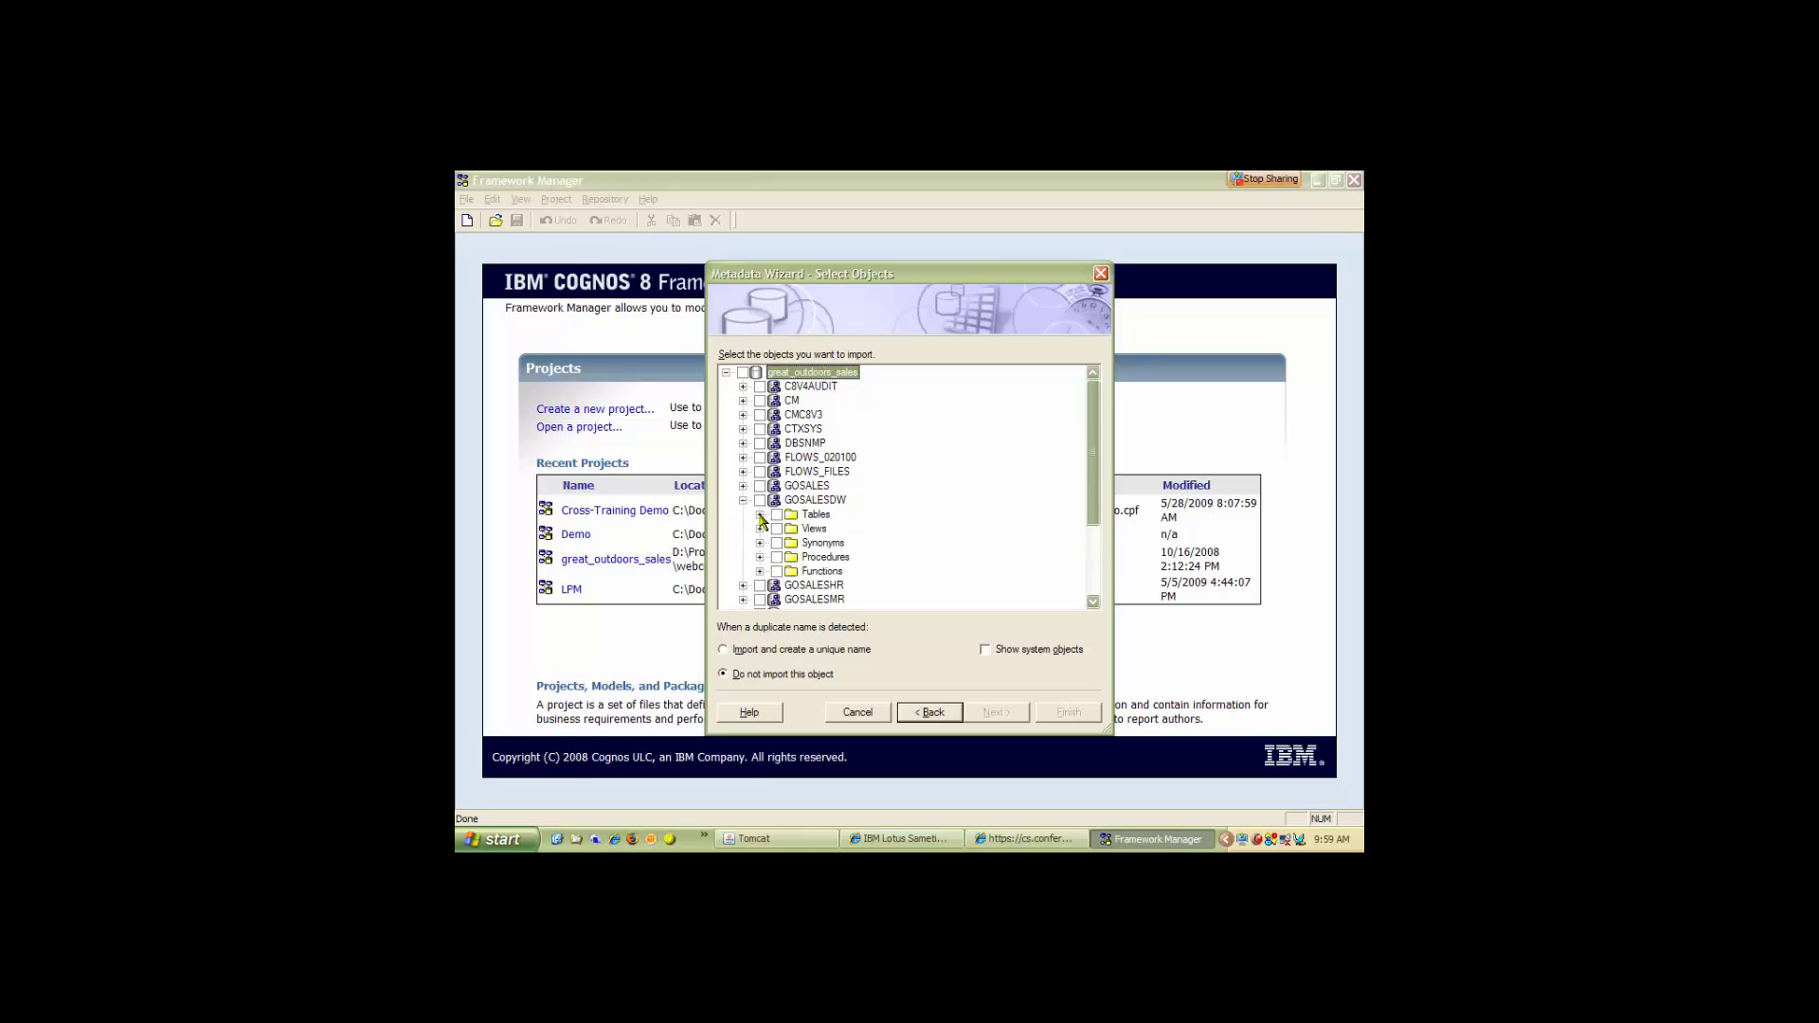
{"action": "left_click", "coordinate": [760, 514]}
{"action": "scroll", "coordinate": [909, 578], "scroll_direction": "down", "scroll_amount": 1}
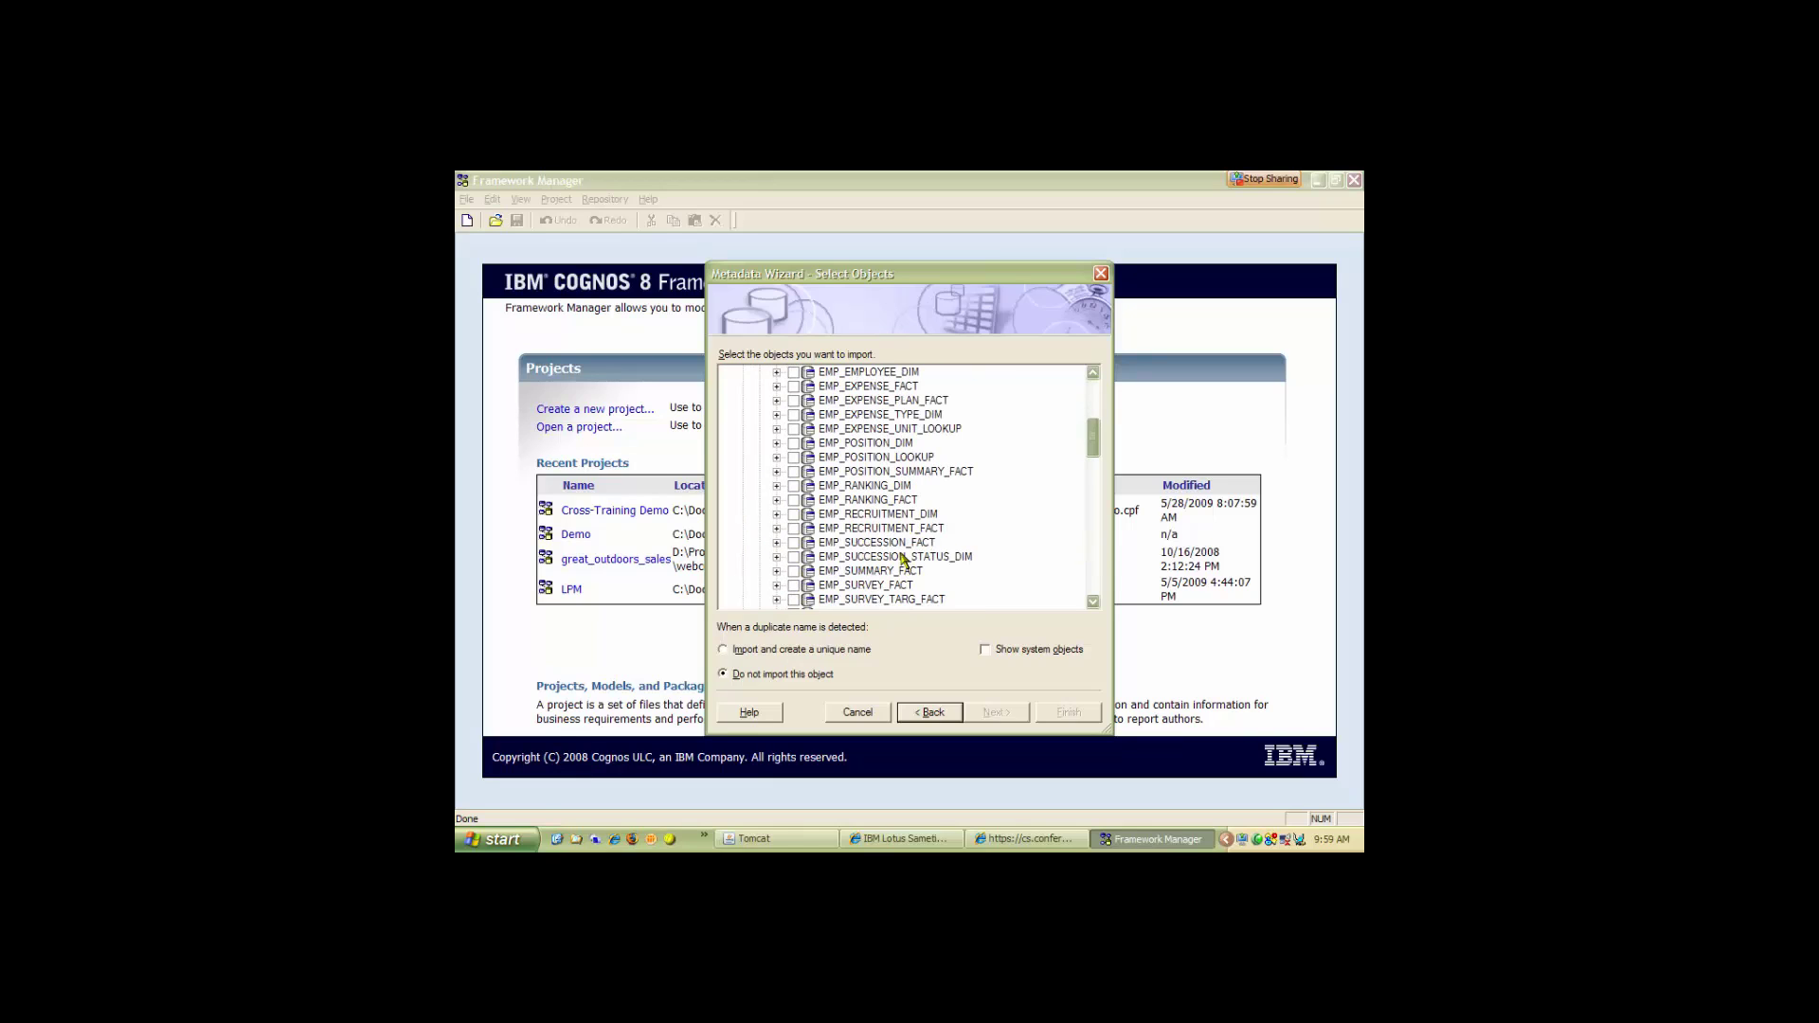
{"action": "scroll", "coordinate": [902, 560], "scroll_direction": "down", "scroll_amount": 1}
{"action": "scroll", "coordinate": [902, 559], "scroll_direction": "down", "scroll_amount": 5}
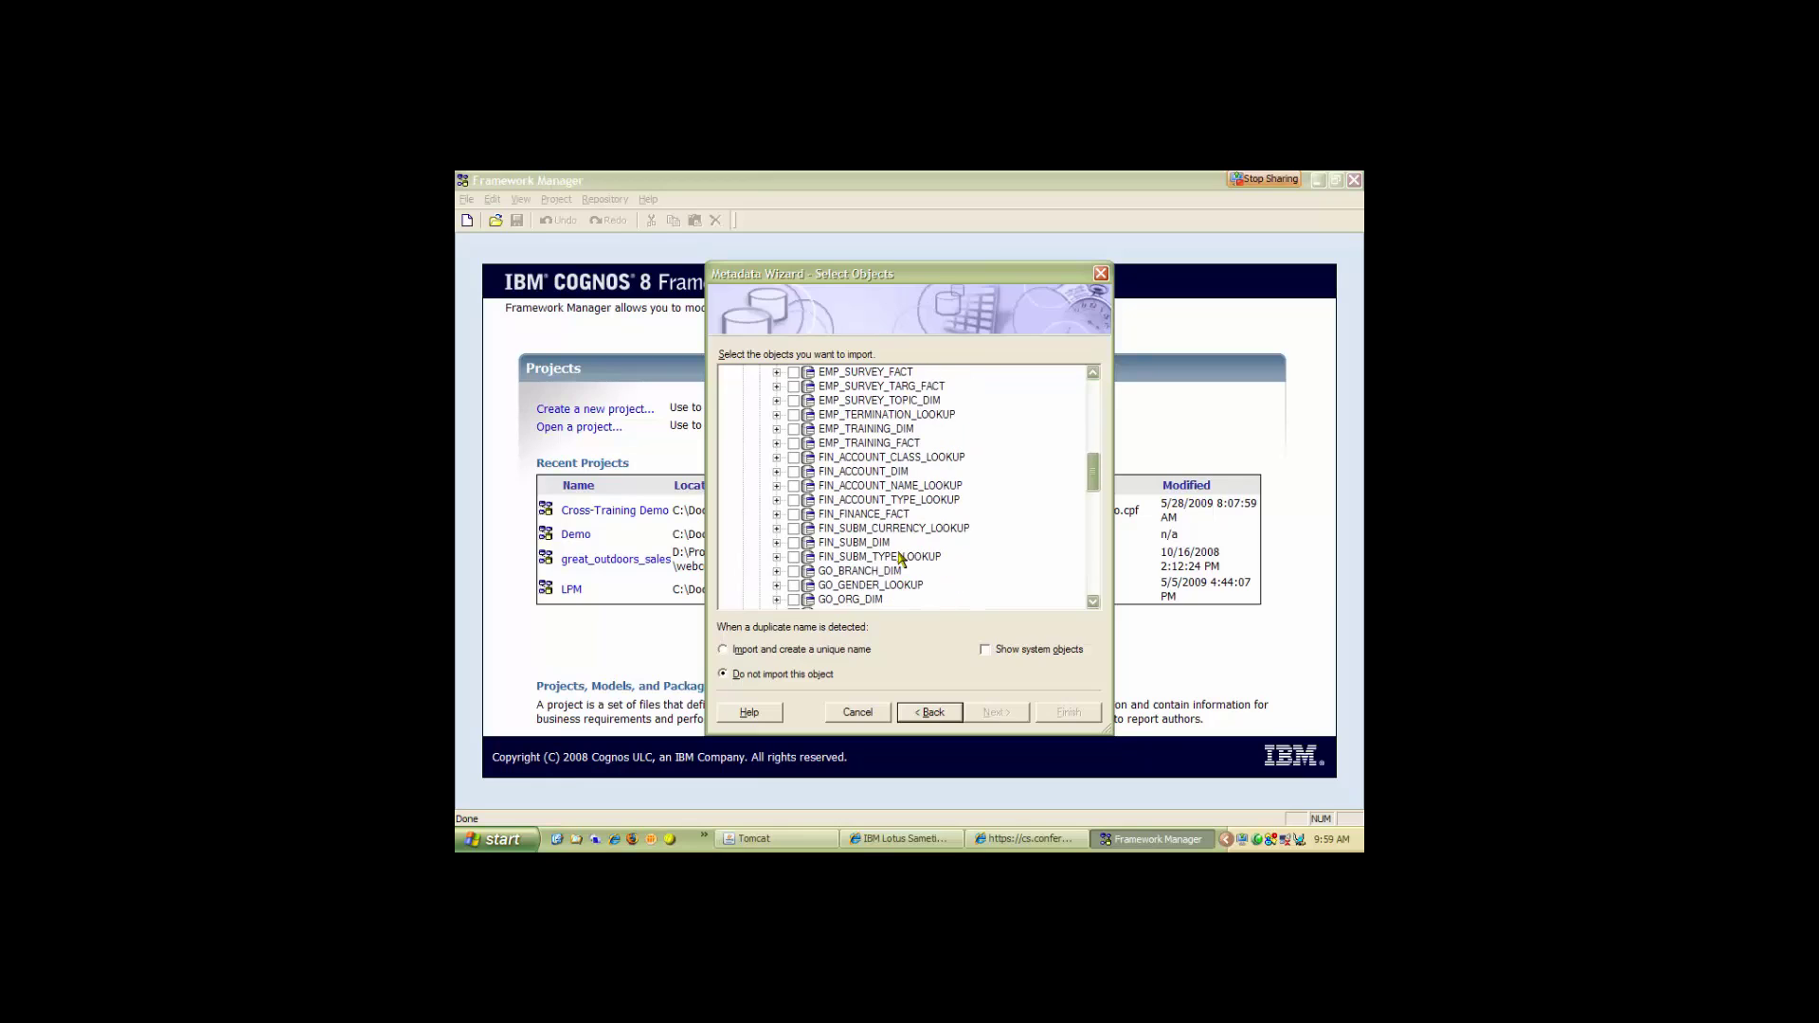
{"action": "scroll", "coordinate": [898, 557], "scroll_direction": "down", "scroll_amount": 1}
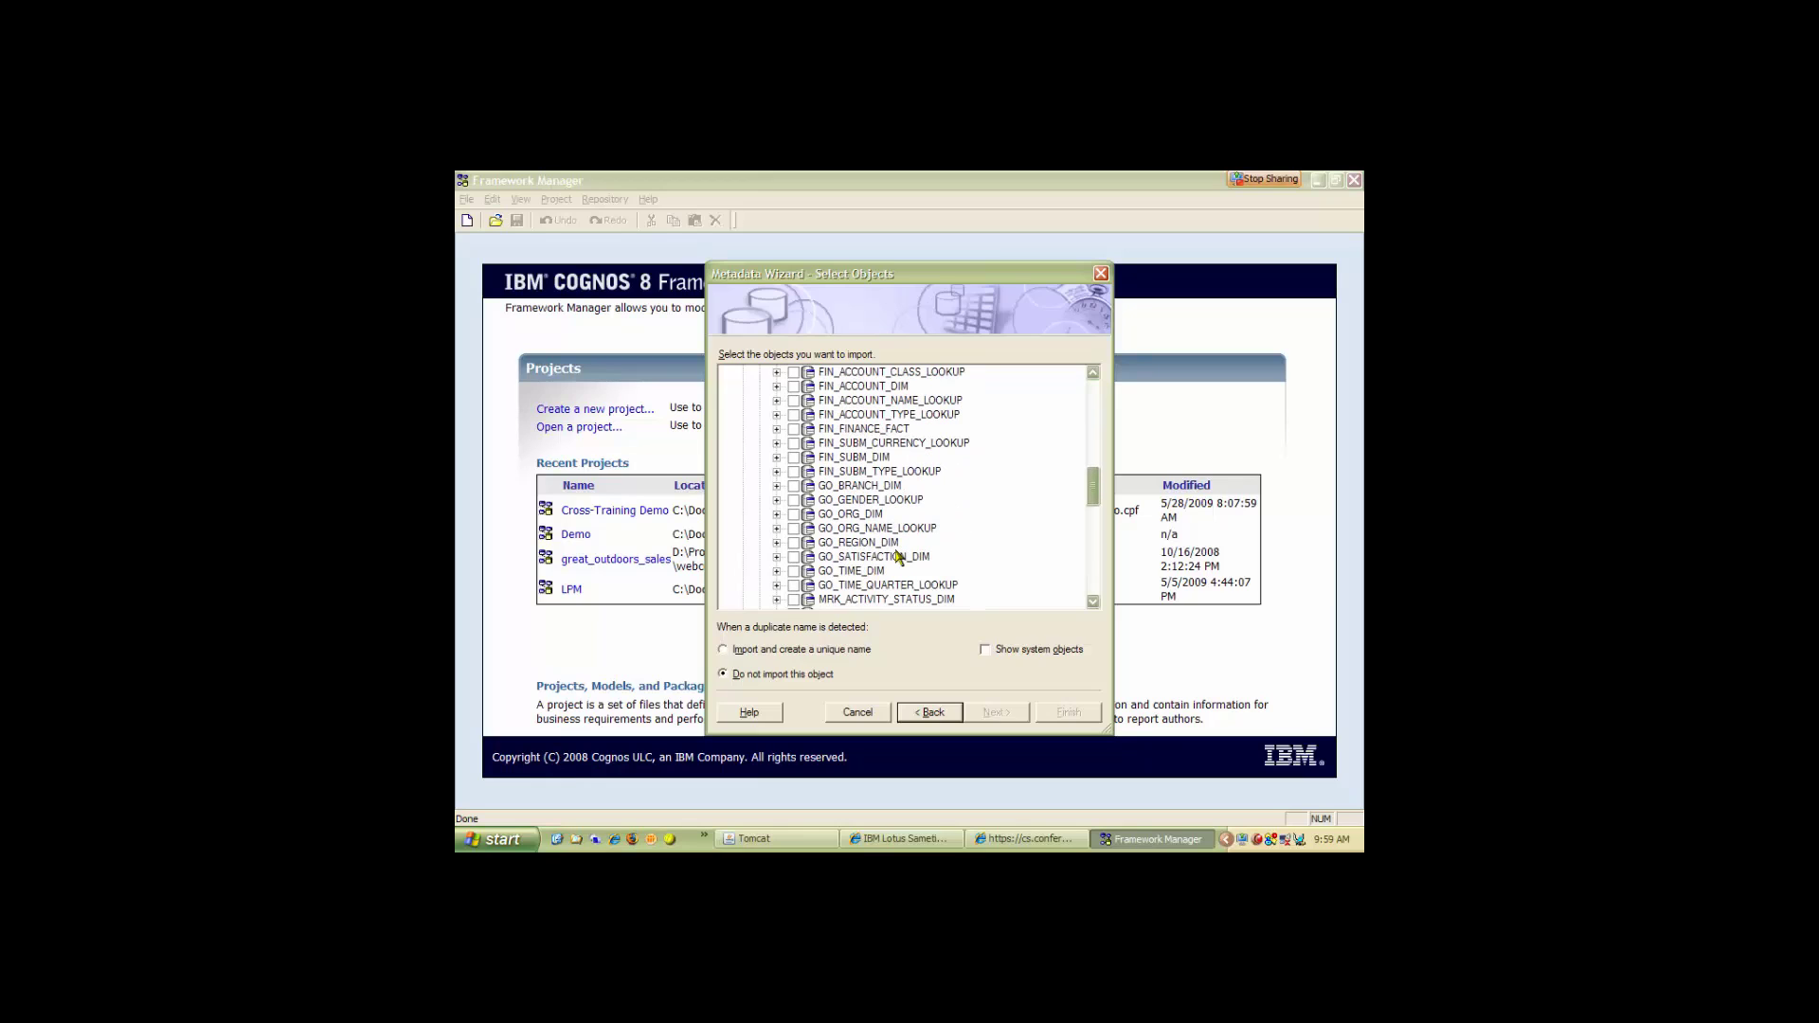
{"action": "left_click", "coordinate": [794, 571]}
Add the product tables SLS_PRODUCT_DIM, SLS_PRODUCT_LINE_LOOKUP, SLS_PRODUCT_LOOKUP and SLS_PRODUCT_TYPE_LOOKUP to the import selection.
{"action": "scroll", "coordinate": [806, 578], "scroll_direction": "down", "scroll_amount": 8}
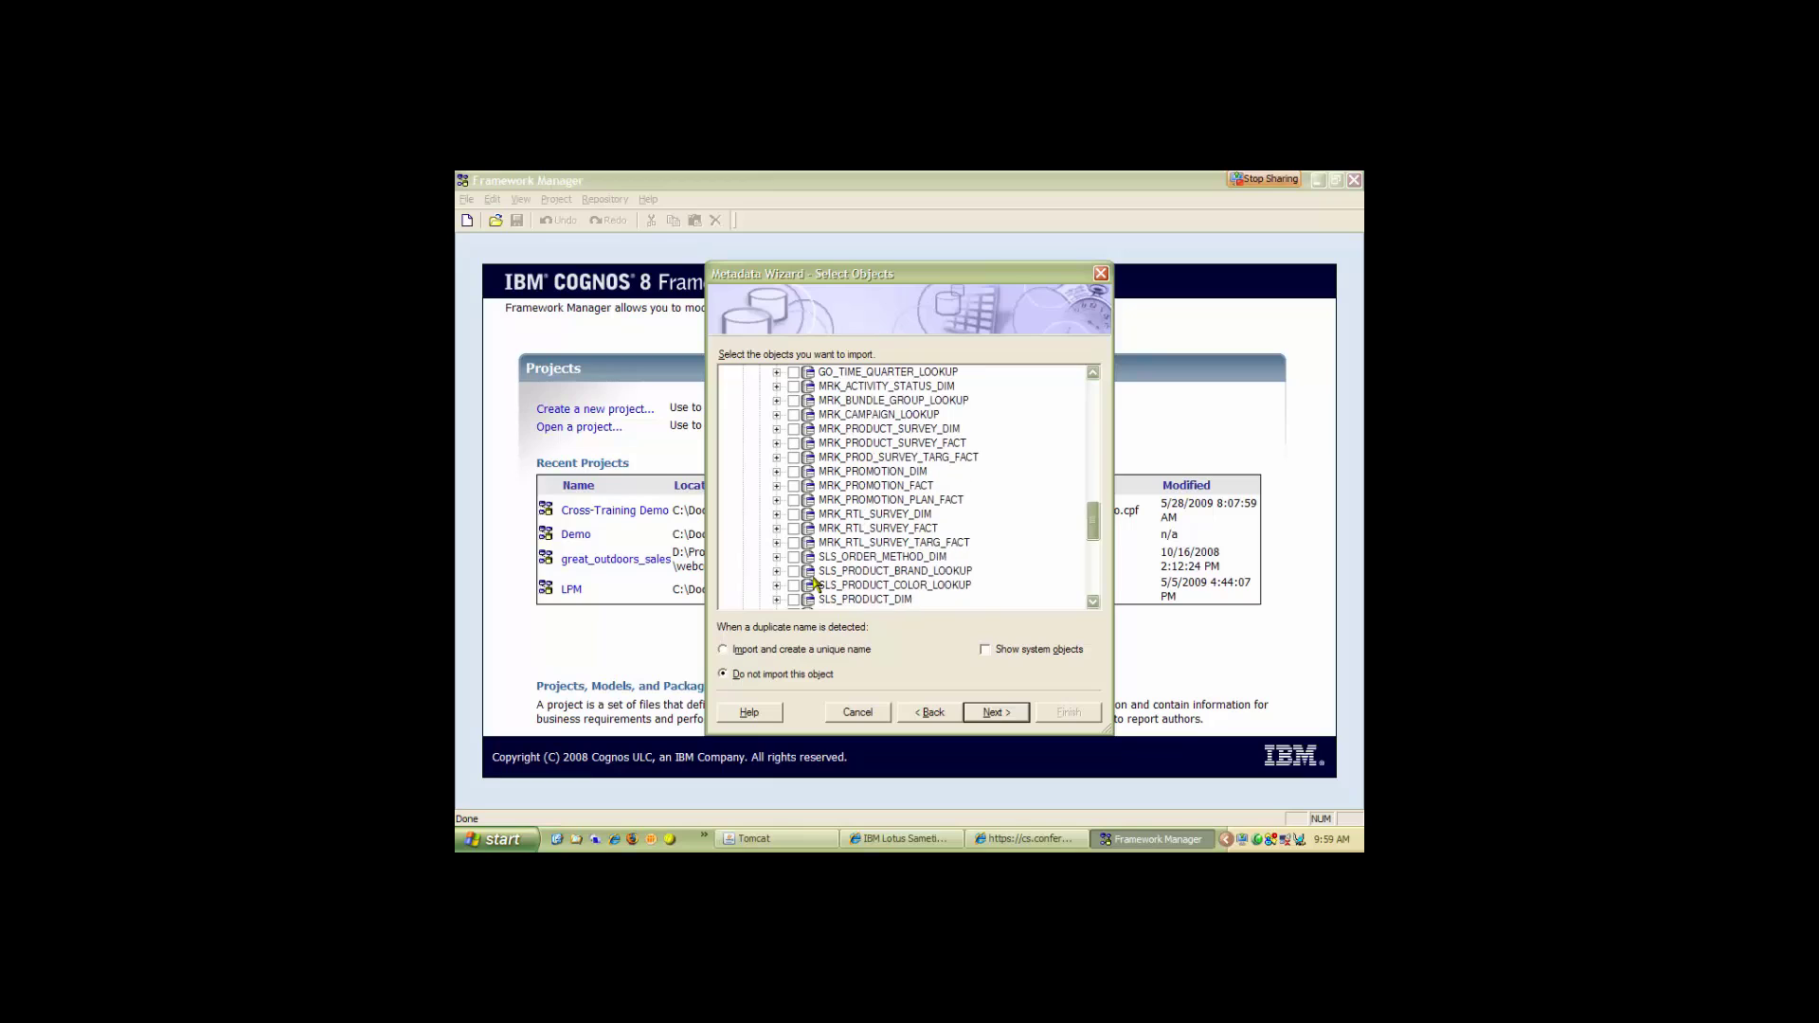
{"action": "scroll", "coordinate": [813, 583], "scroll_direction": "down", "scroll_amount": 2}
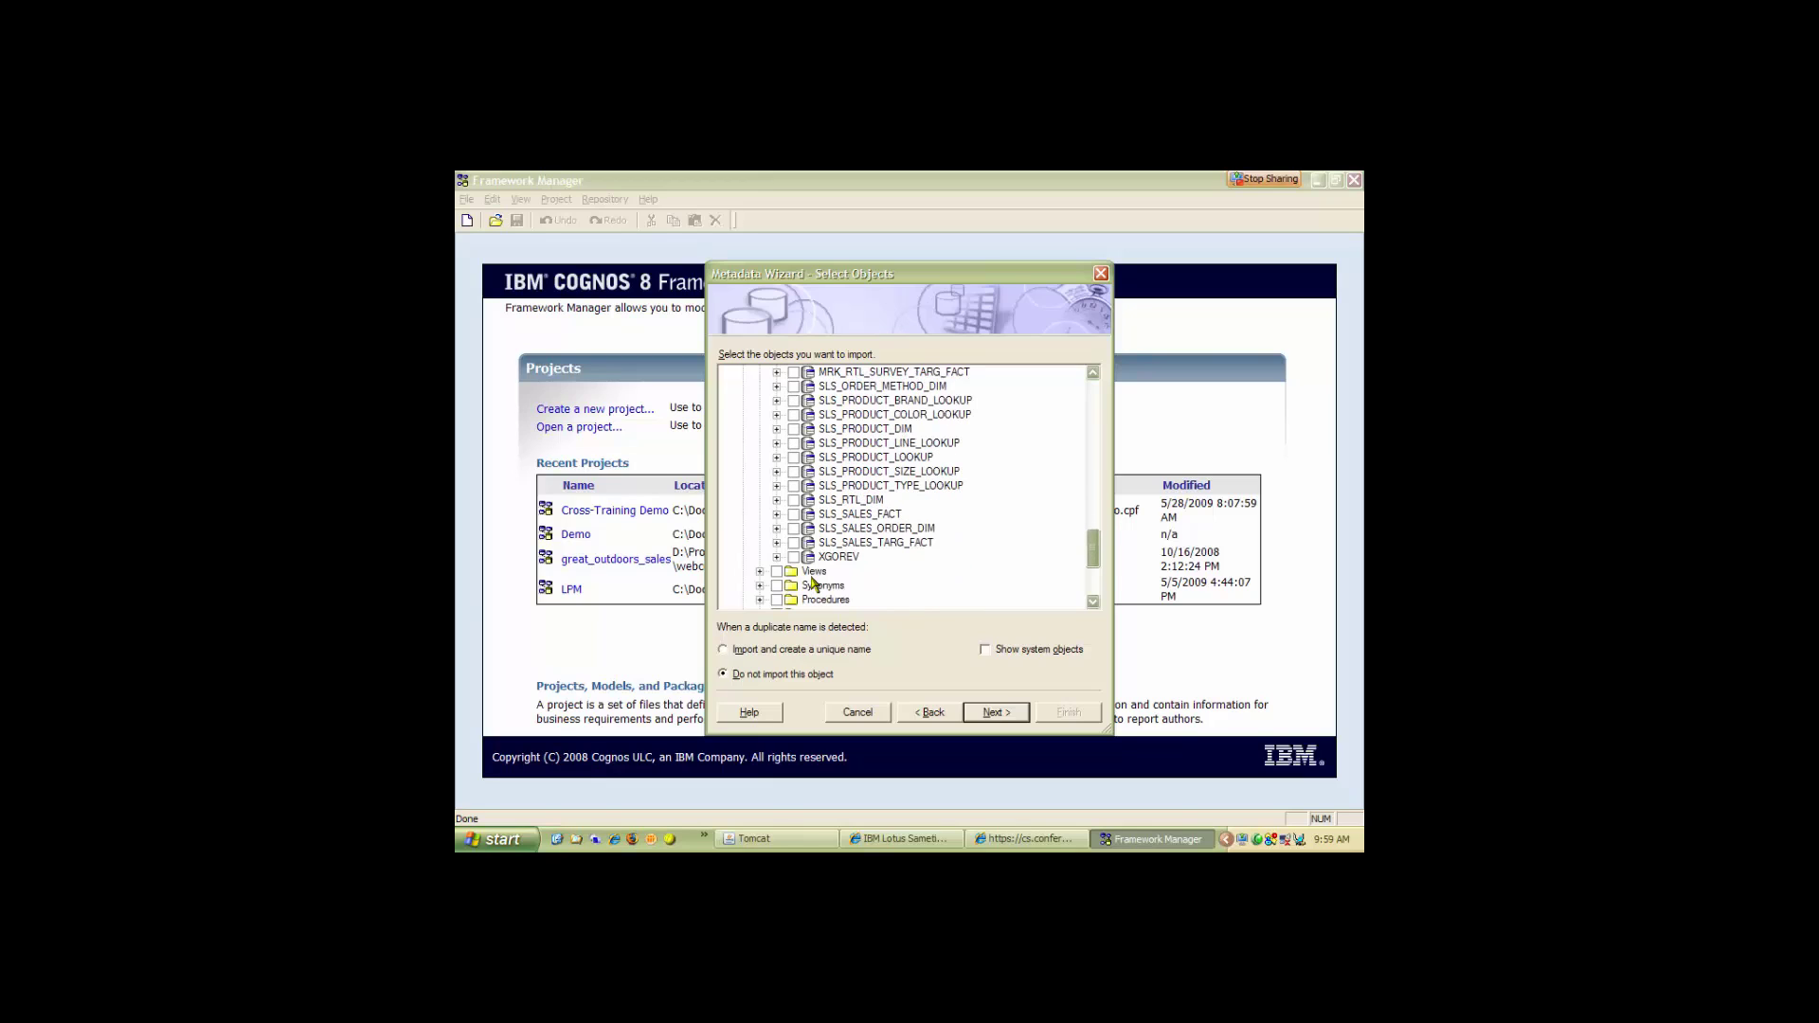
{"action": "left_click", "coordinate": [795, 429]}
{"action": "left_click", "coordinate": [795, 443]}
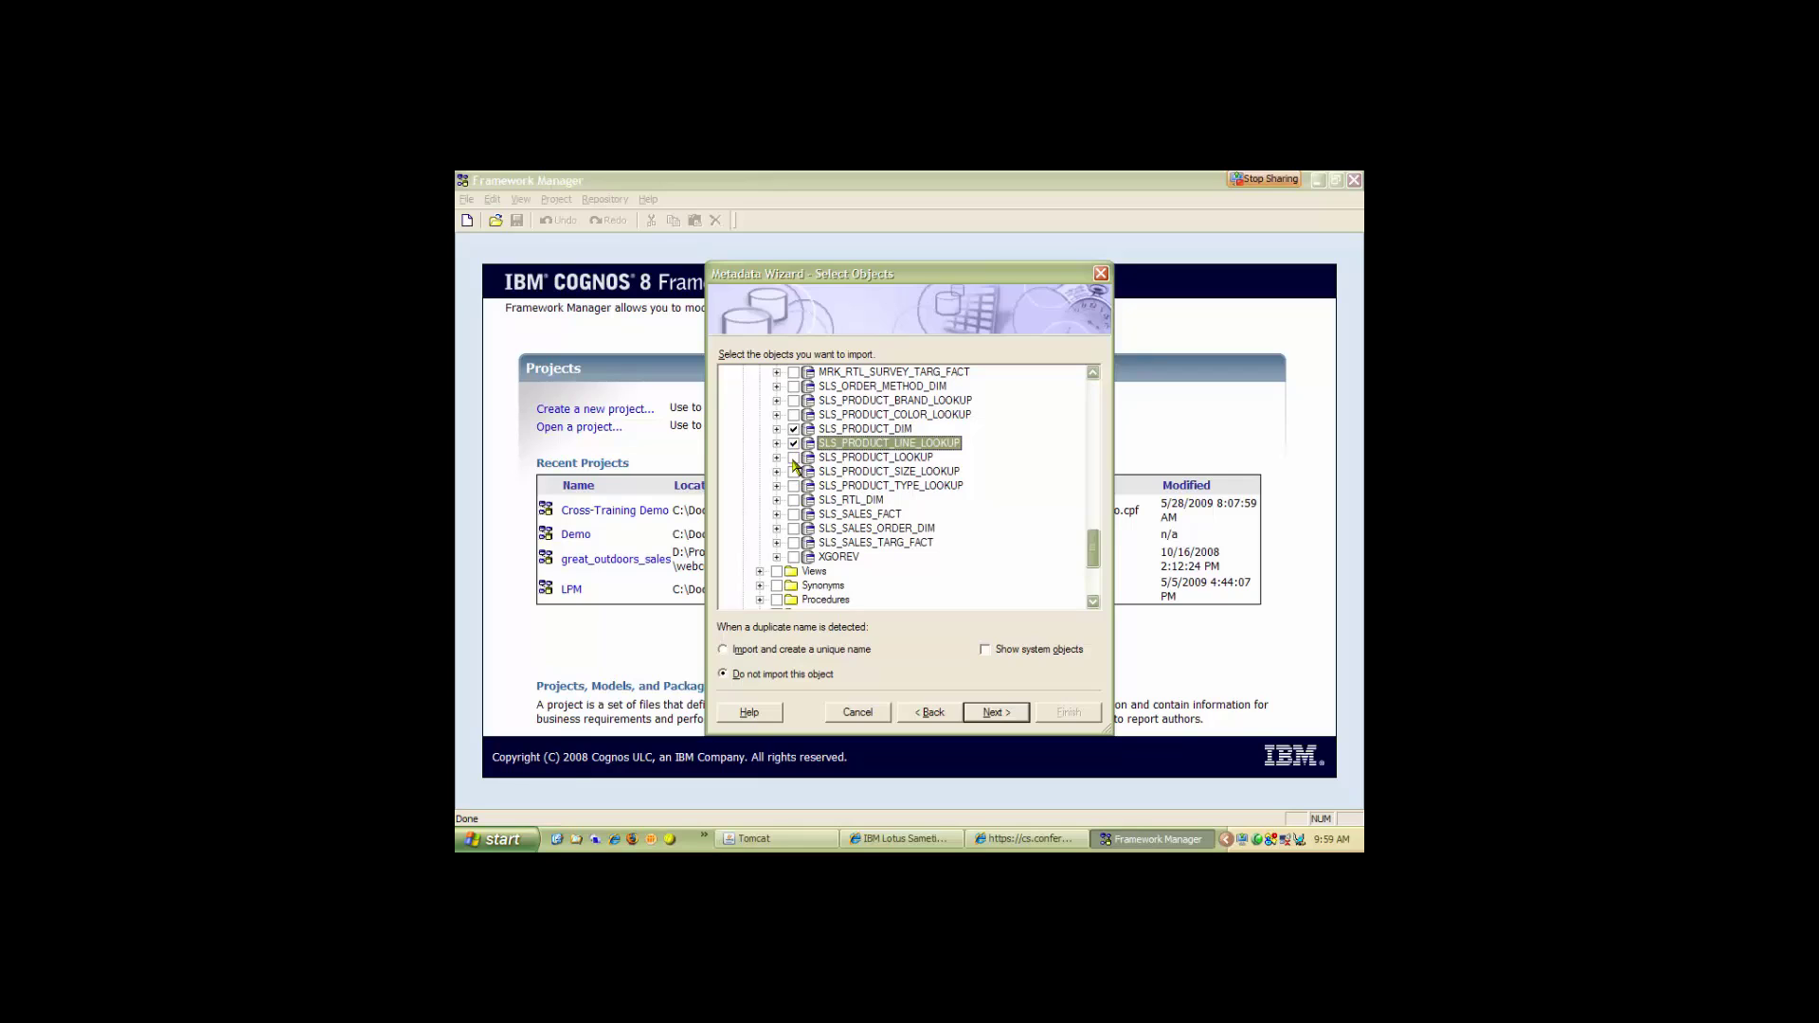
{"action": "left_click", "coordinate": [794, 458]}
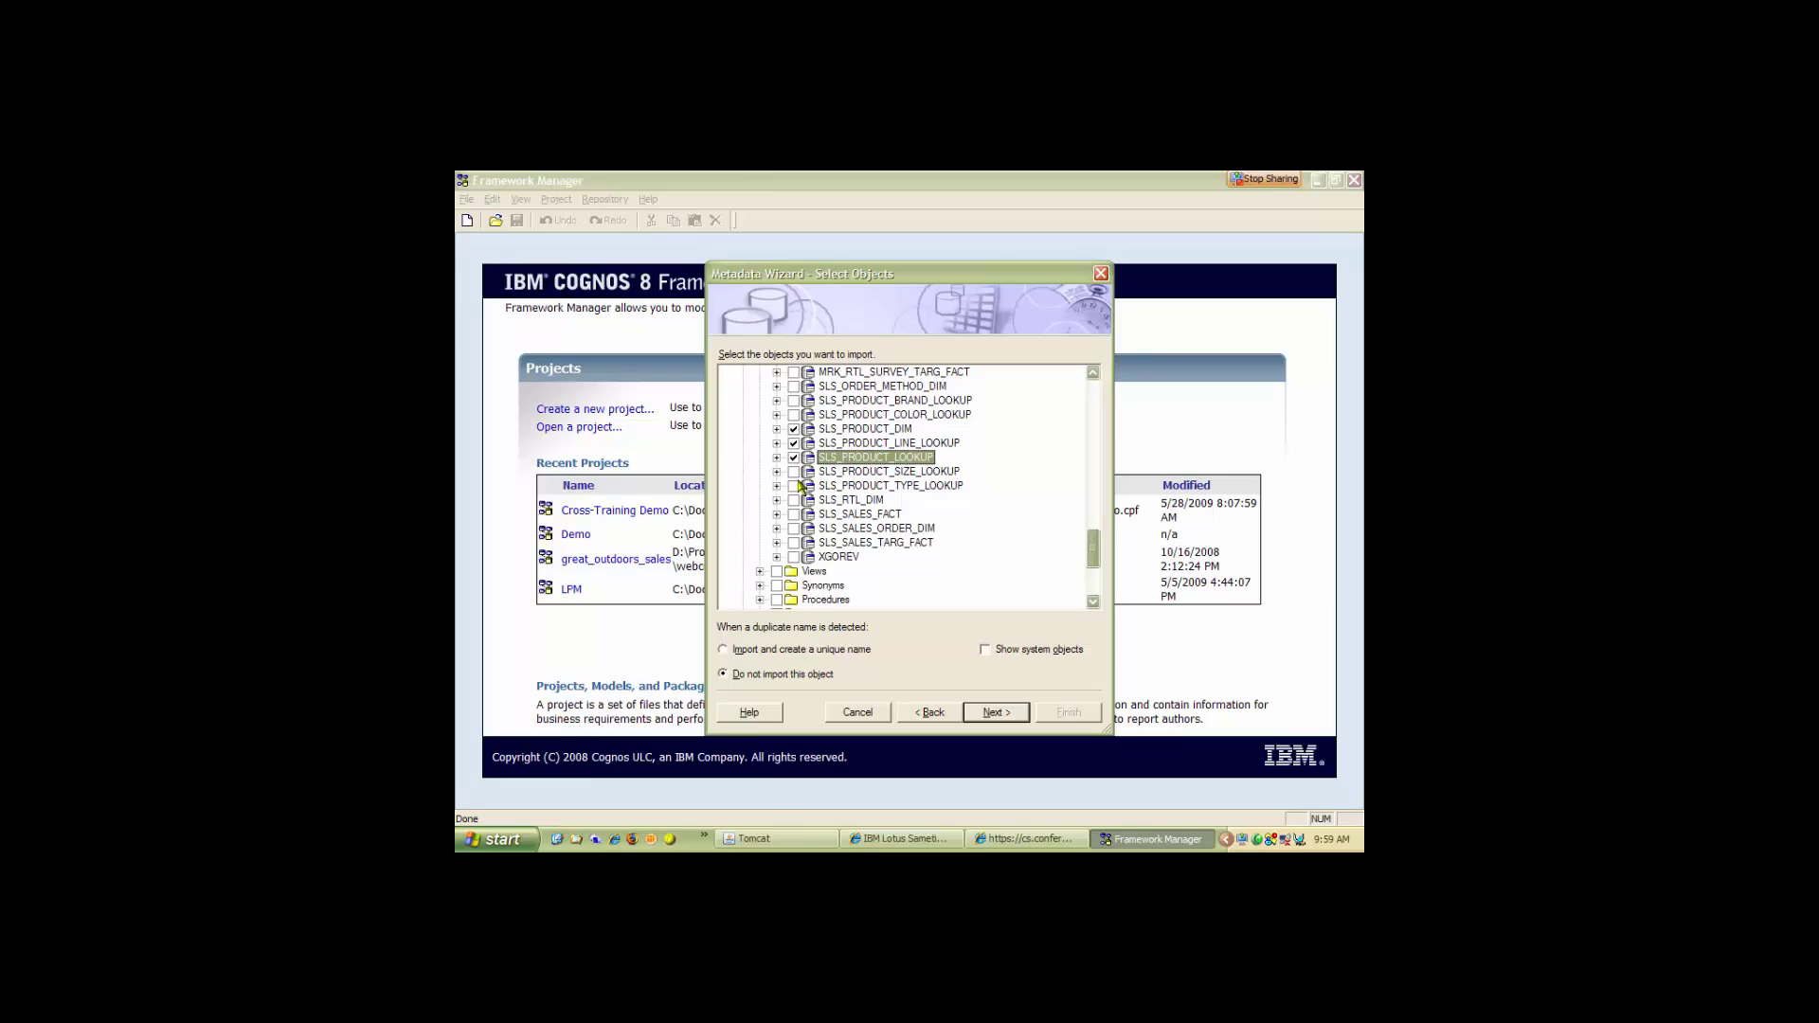
{"action": "left_click", "coordinate": [795, 485]}
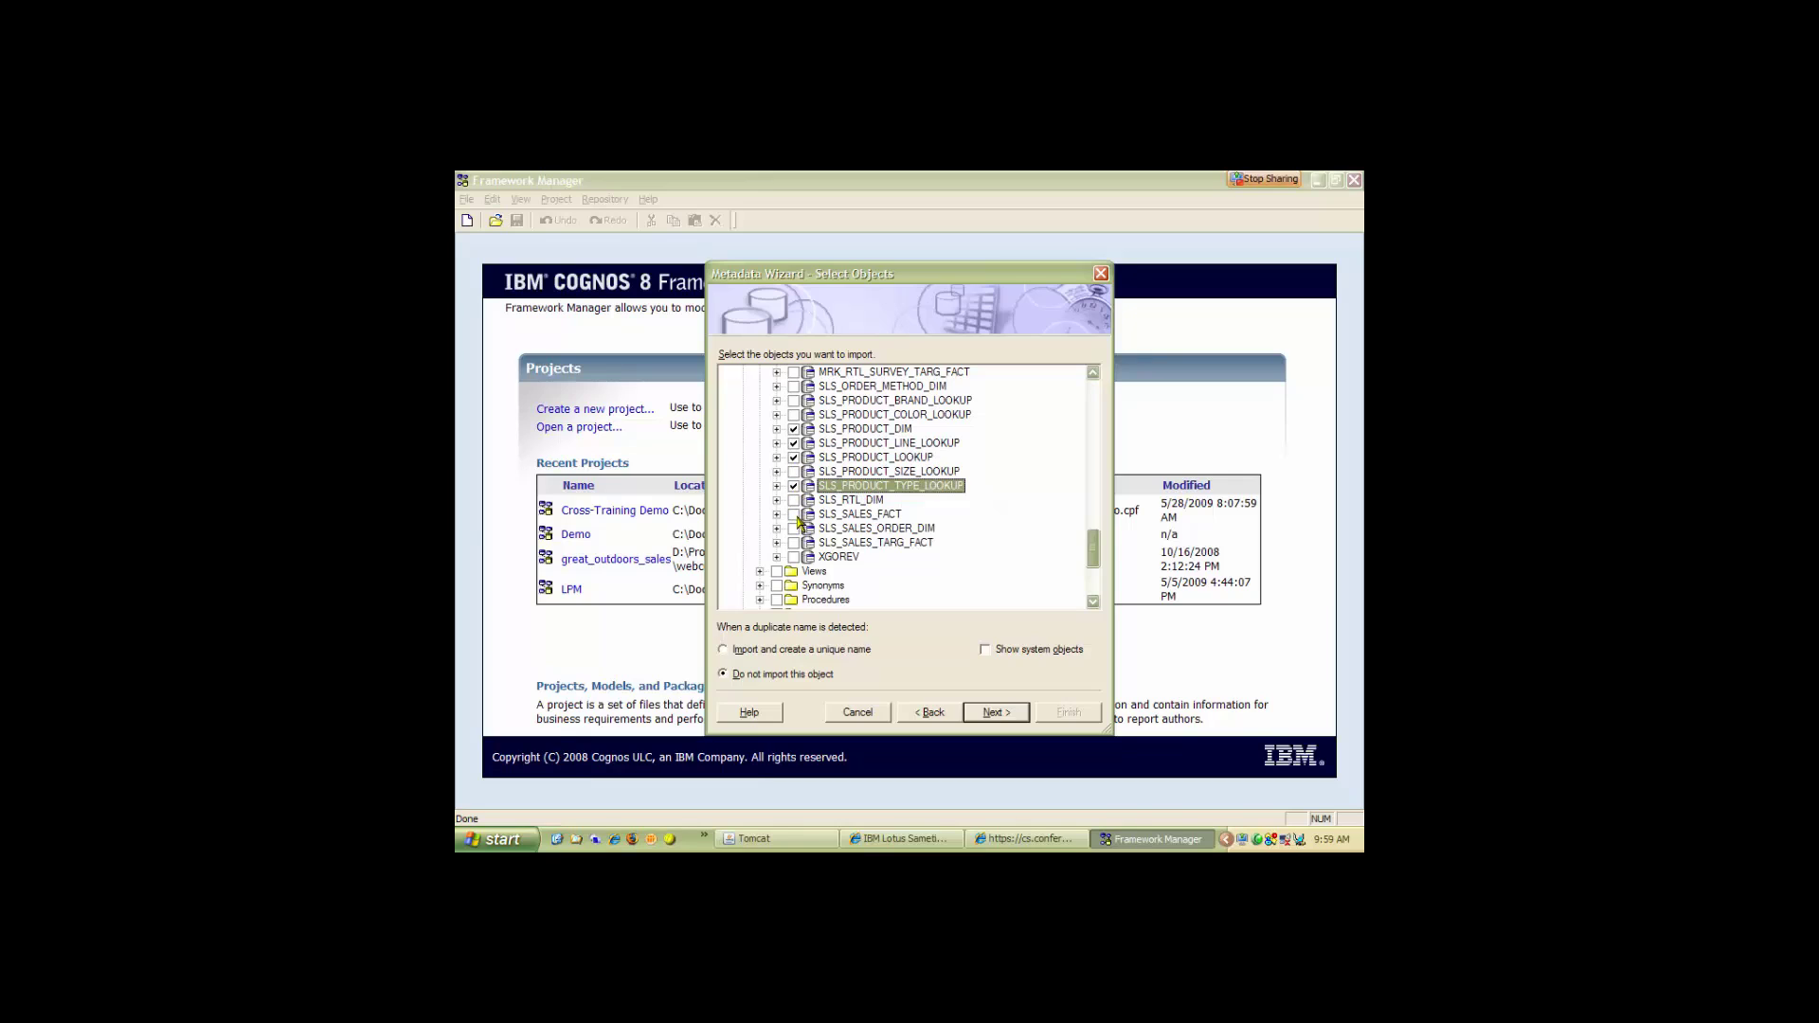
Add the fact tables SLS_SALES_FACT and SLS_SALES_TARG_FACT and the SLS_ORDER_METHOD_DIM table to the import selection.
{"action": "left_click", "coordinate": [794, 514]}
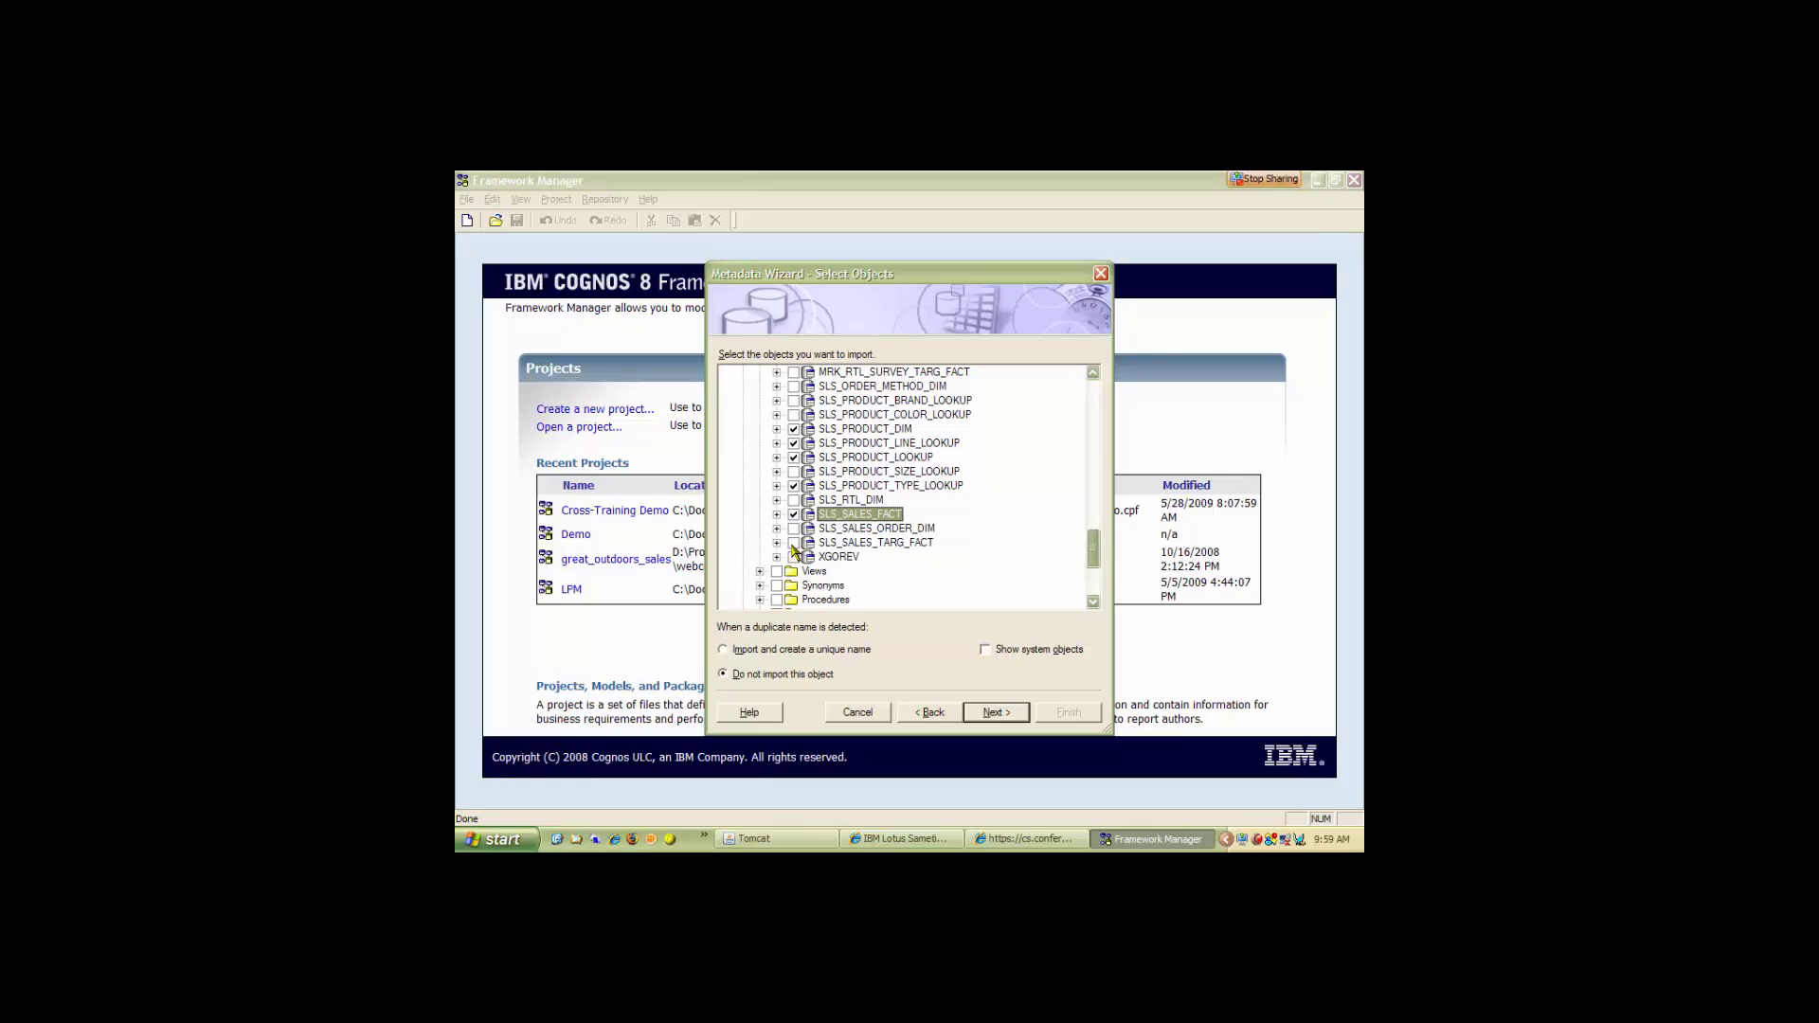
{"action": "left_click", "coordinate": [794, 543]}
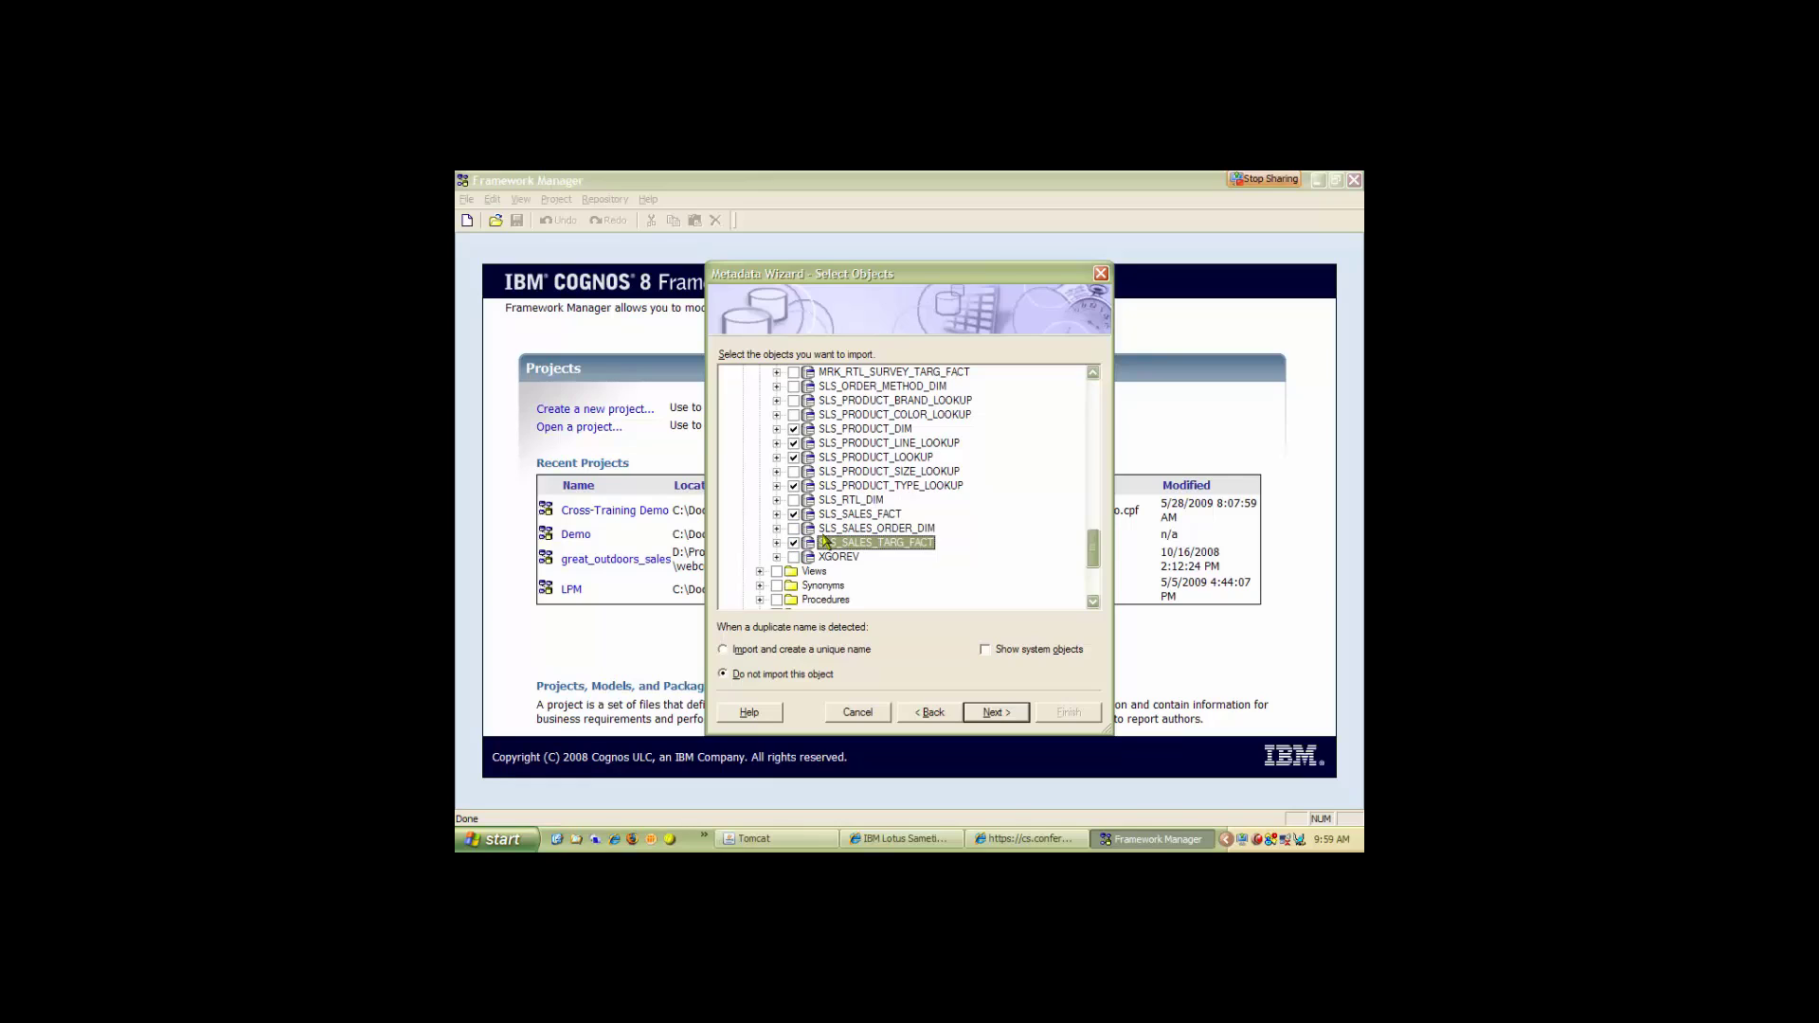
{"action": "scroll", "coordinate": [825, 541], "scroll_direction": "up", "scroll_amount": 6}
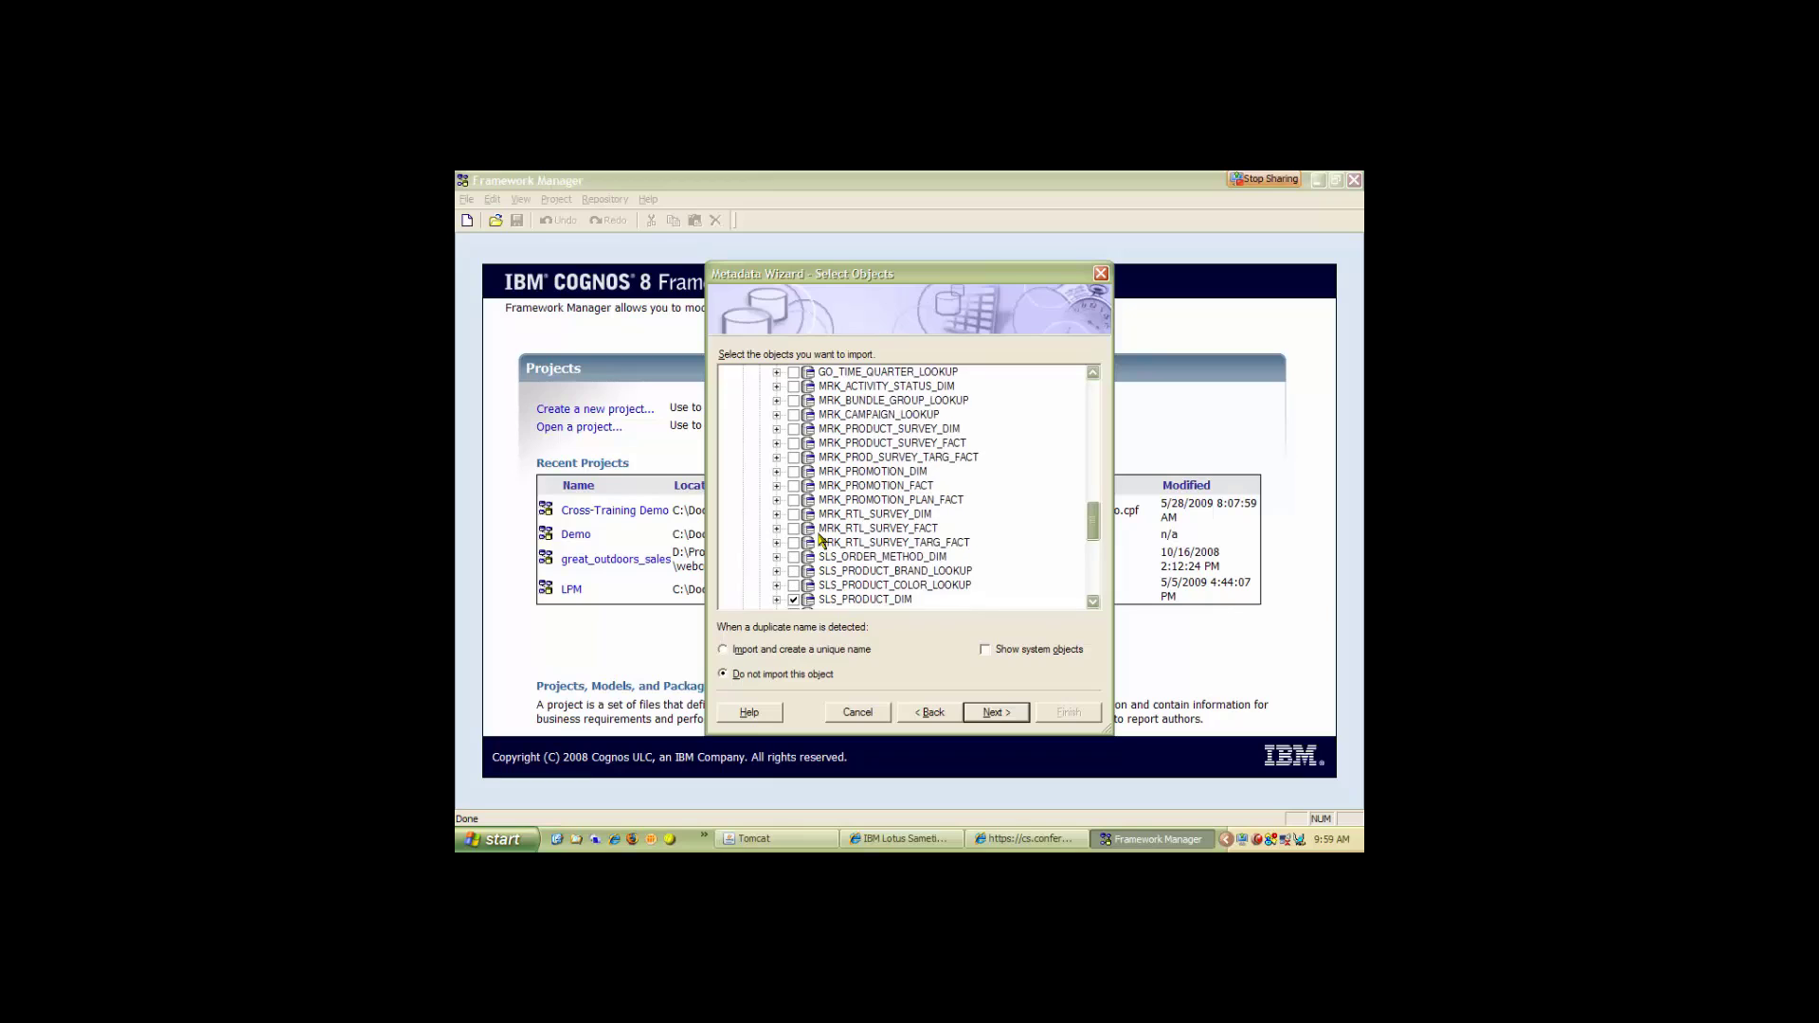
{"action": "scroll", "coordinate": [815, 542], "scroll_direction": "down", "scroll_amount": 2}
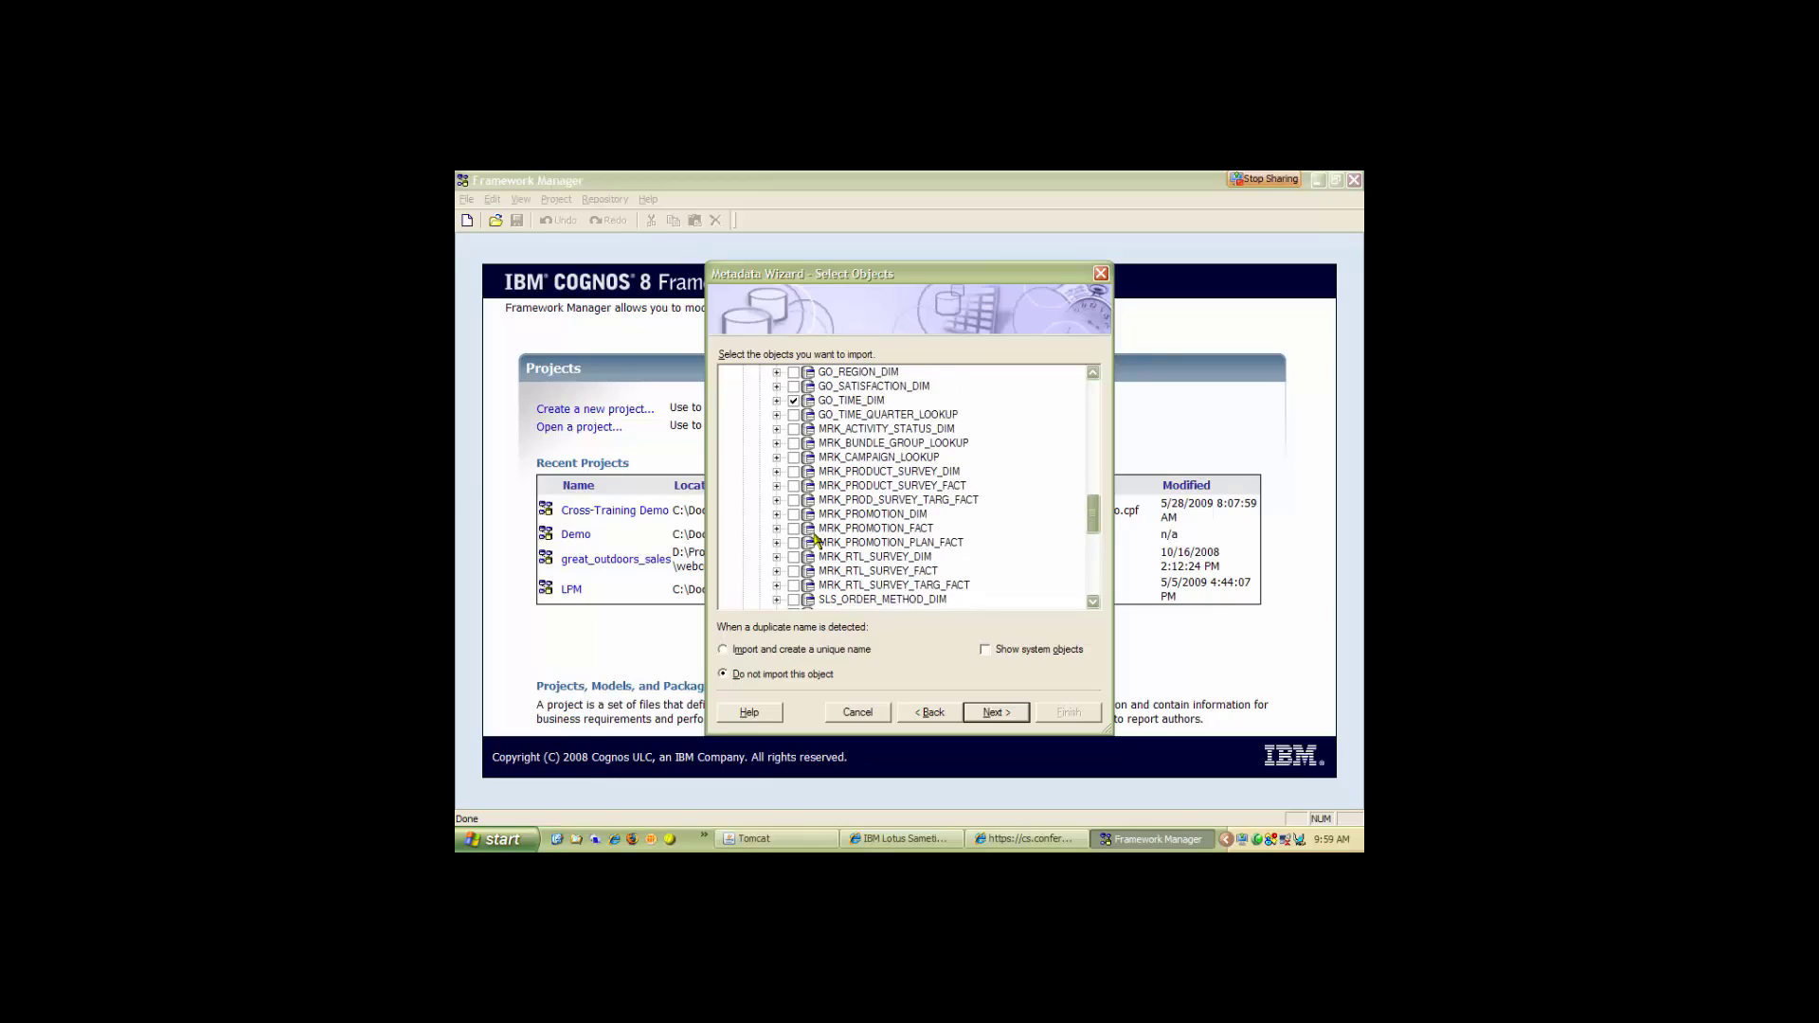
{"action": "left_click", "coordinate": [794, 558]}
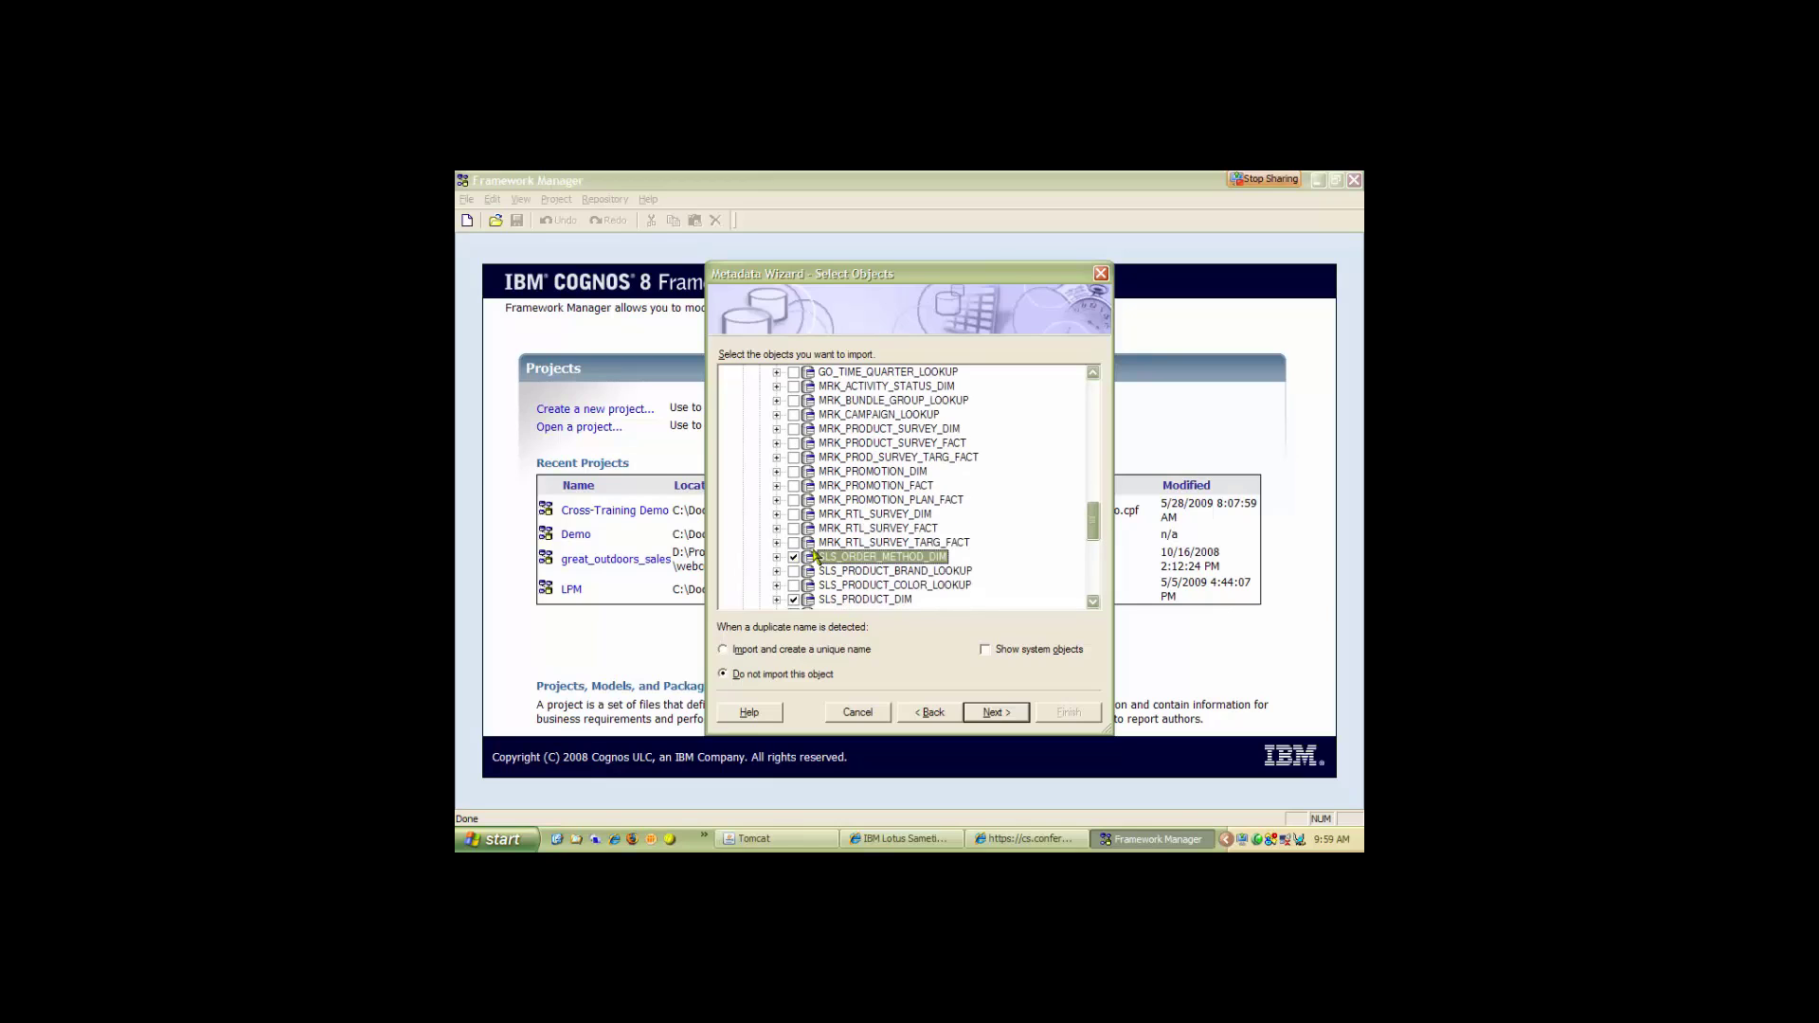
Import the selected tables, generating relationships from primary and foreign keys with inner joins and fact detection, and finish the wizard.
{"action": "left_click", "coordinate": [997, 712]}
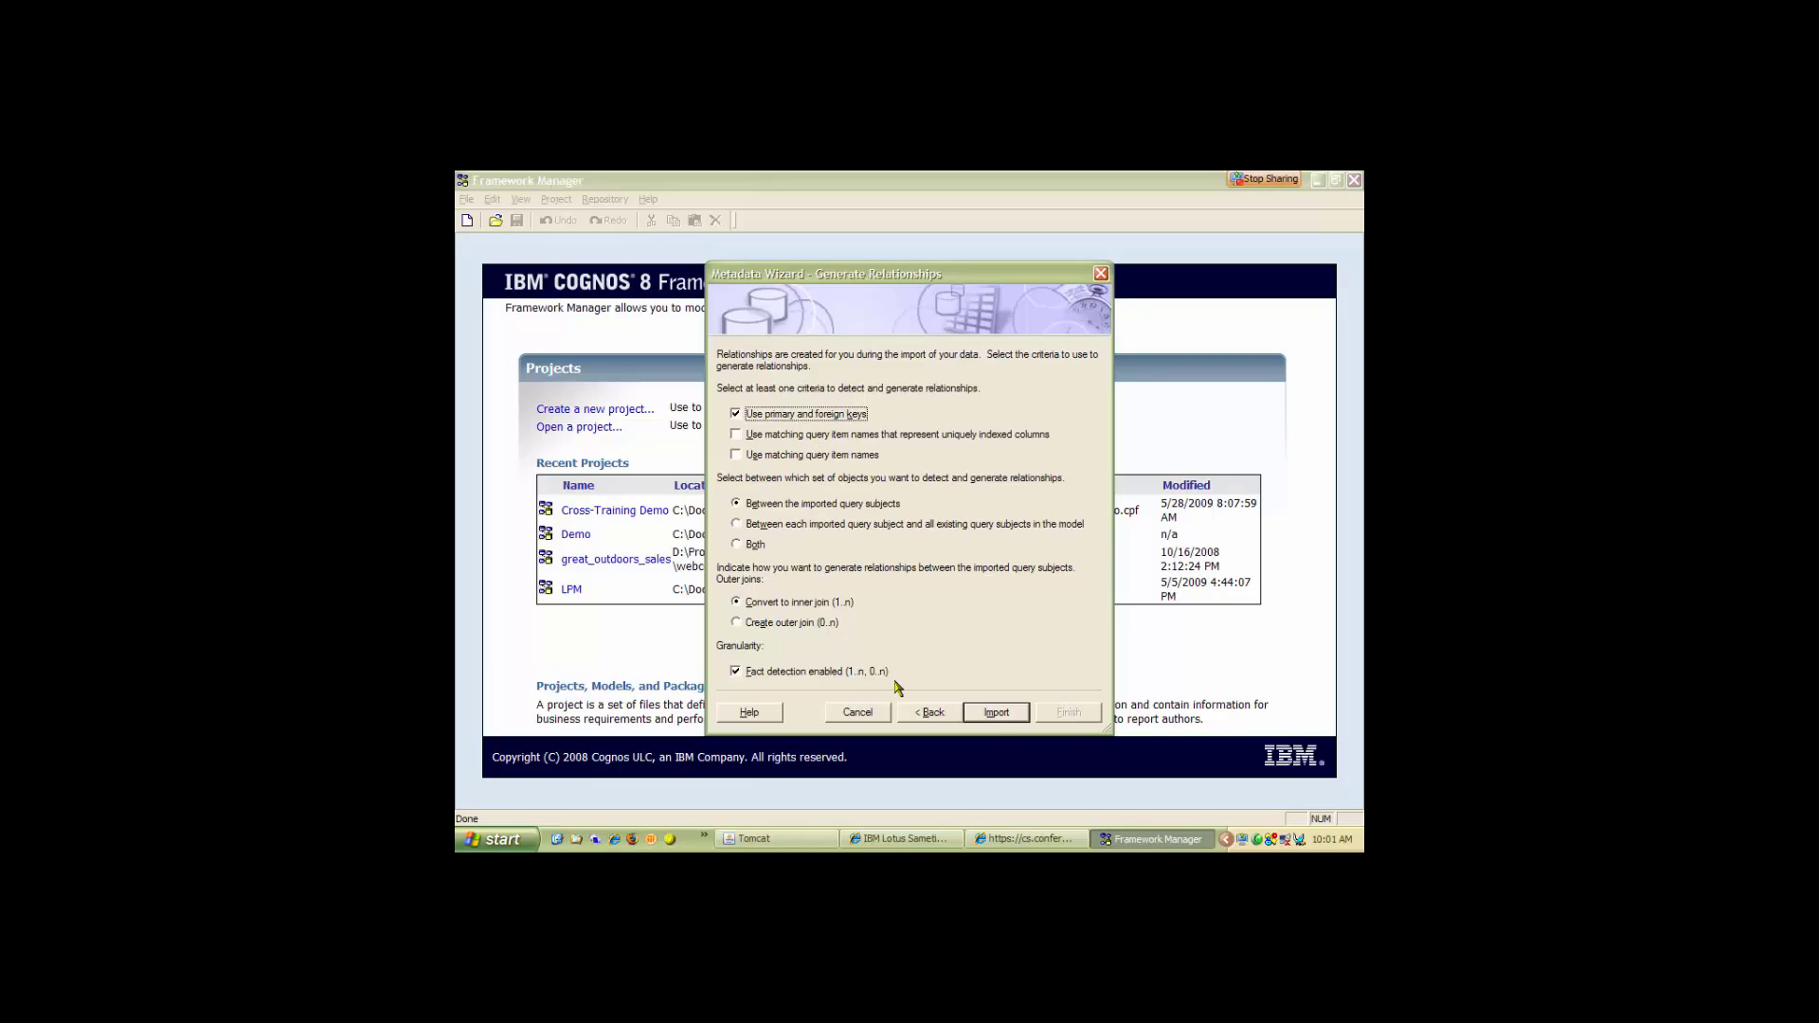
{"action": "left_click", "coordinate": [999, 719]}
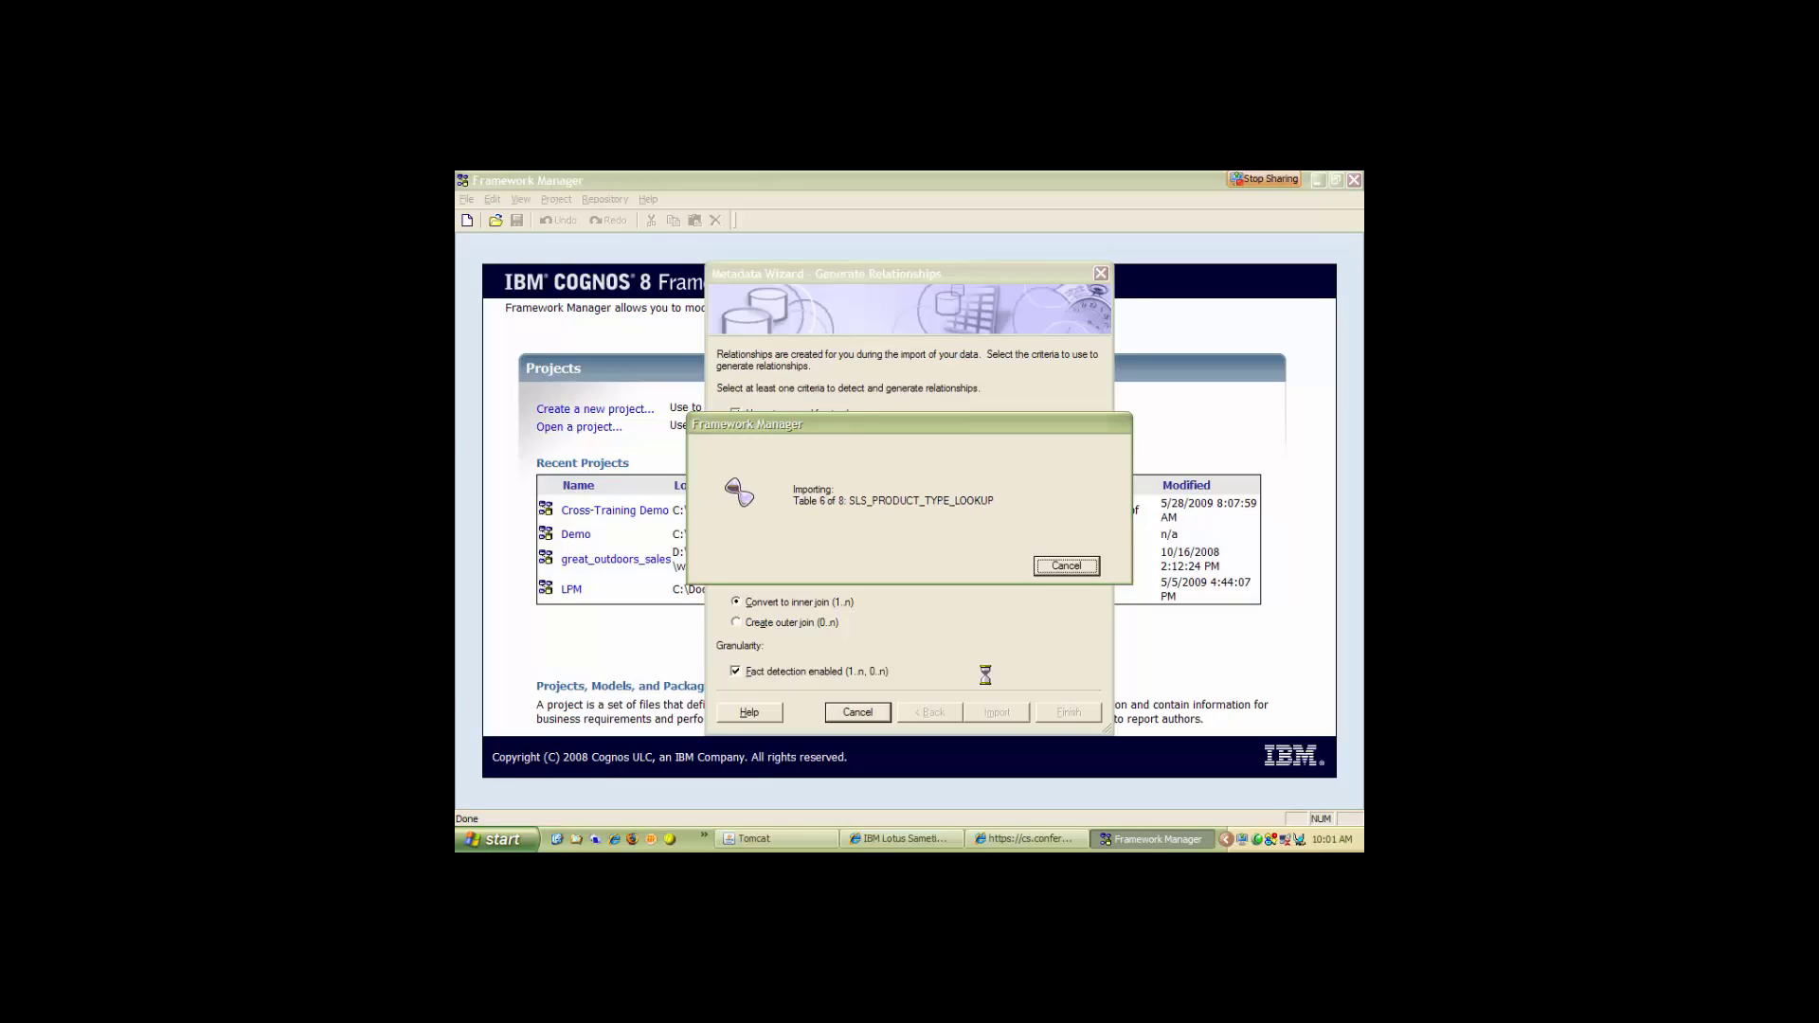
{"action": "left_click", "coordinate": [1065, 713]}
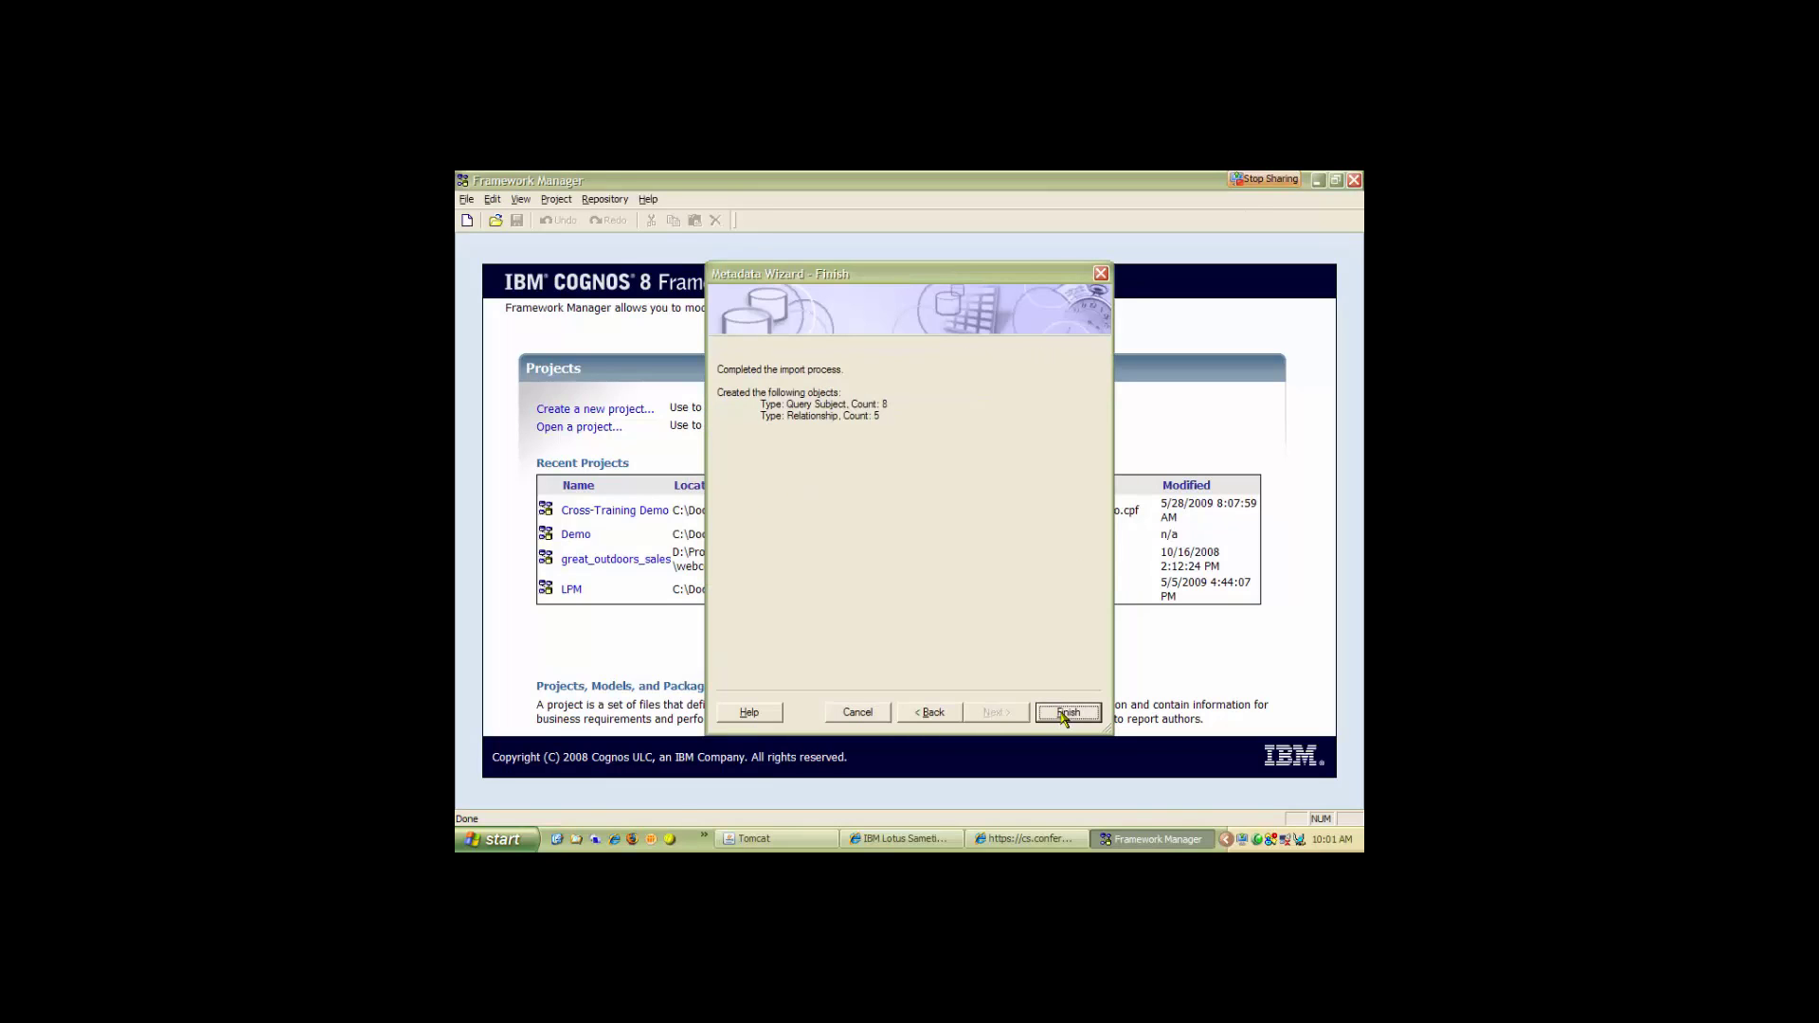
Examine the imported query subjects under great_outdoors_sales, including the query items of GO_TIME_DIM.
{"action": "left_click", "coordinate": [482, 298]}
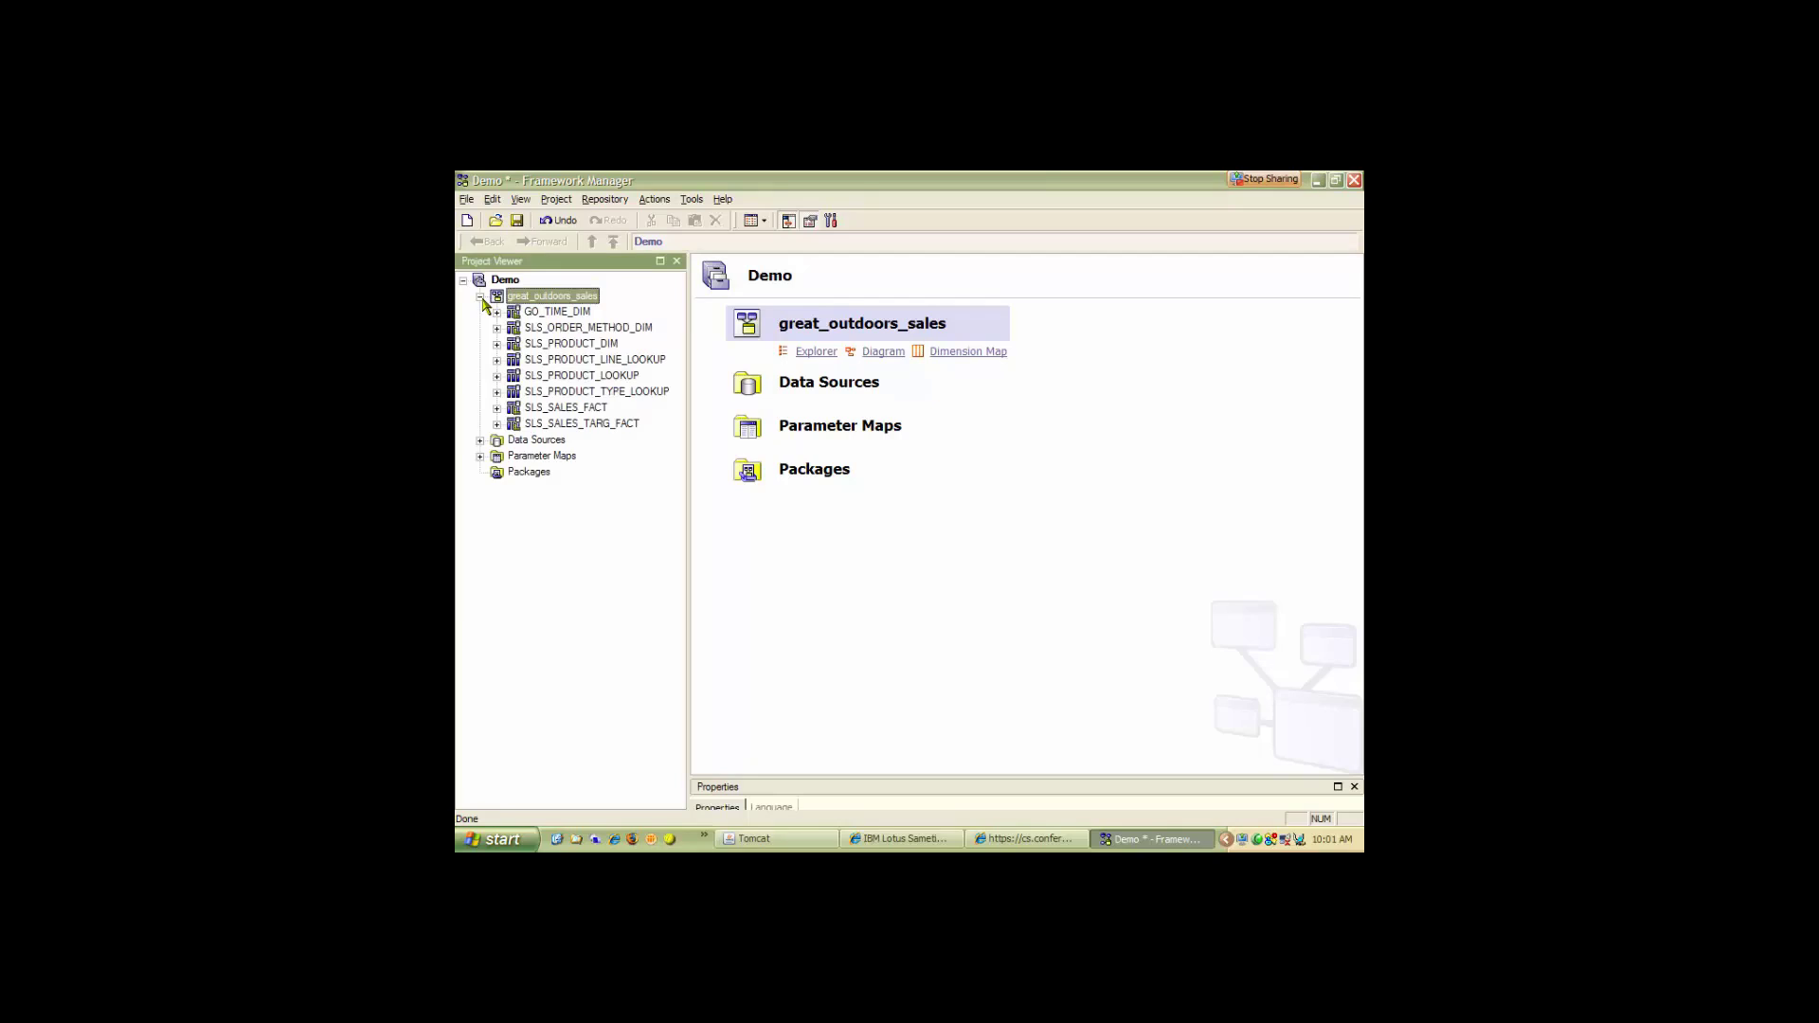
{"action": "left_click", "coordinate": [547, 312]}
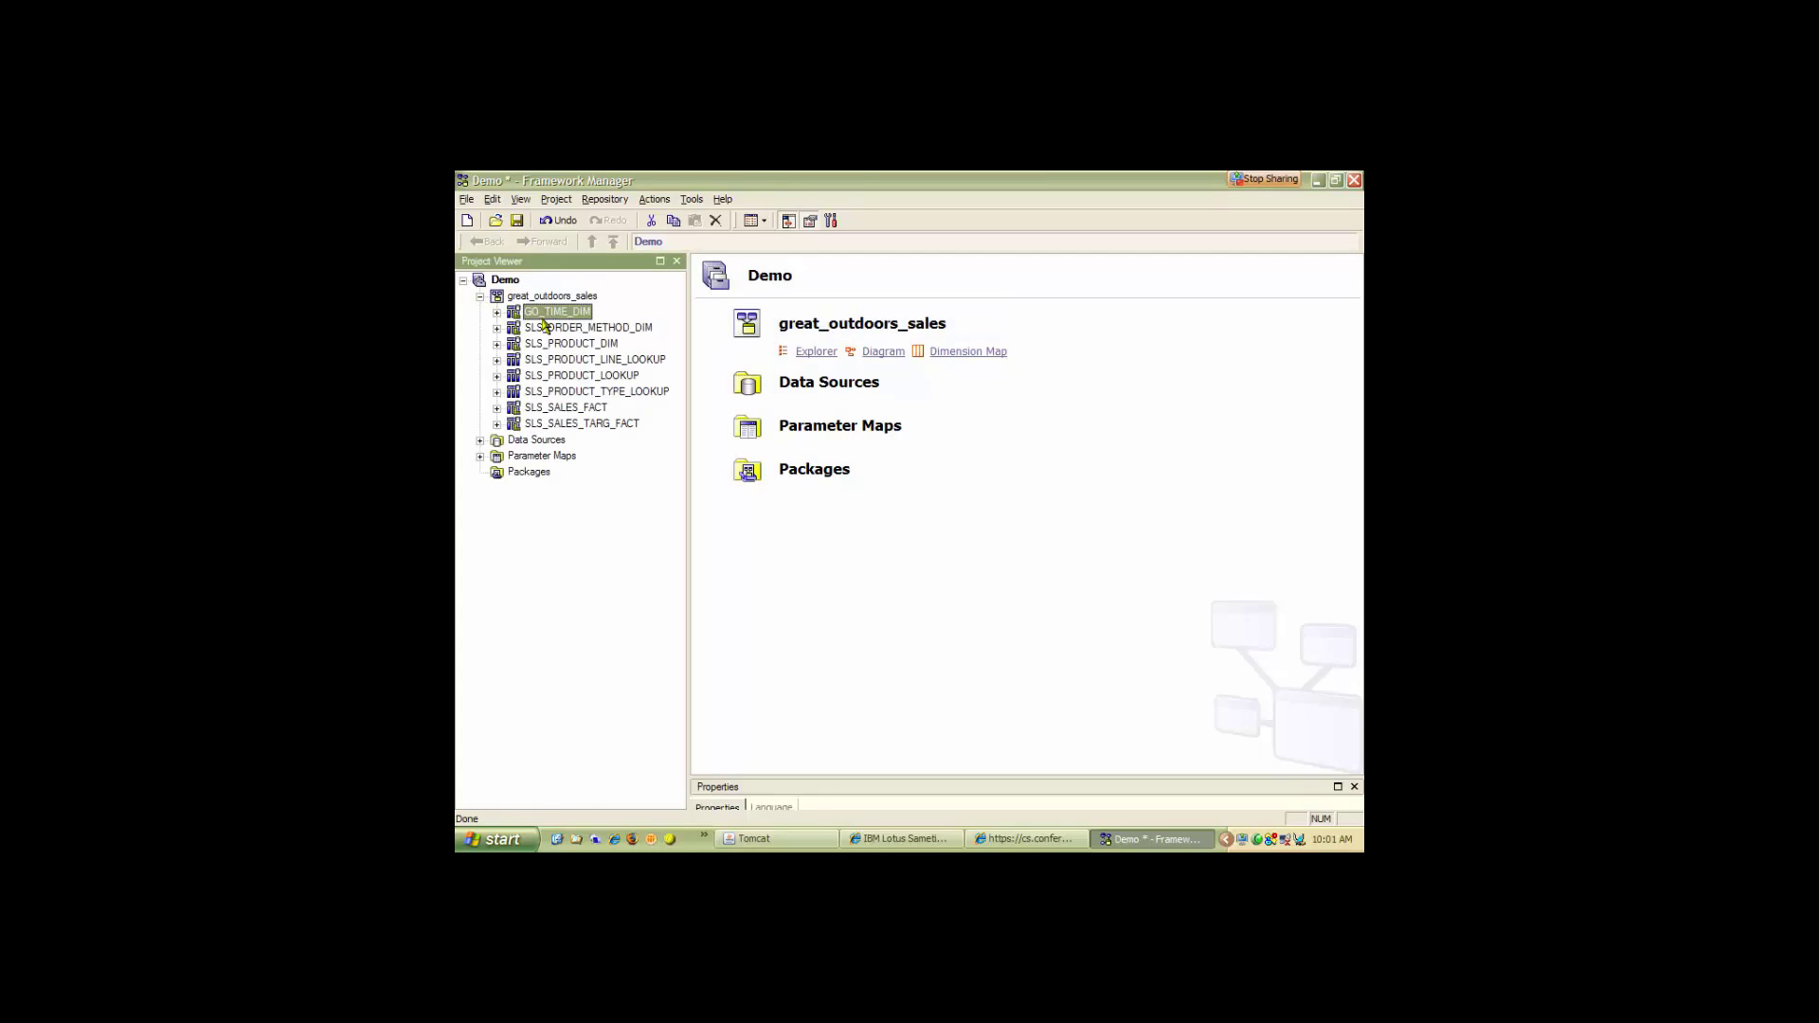
{"action": "left_click", "coordinate": [496, 313]}
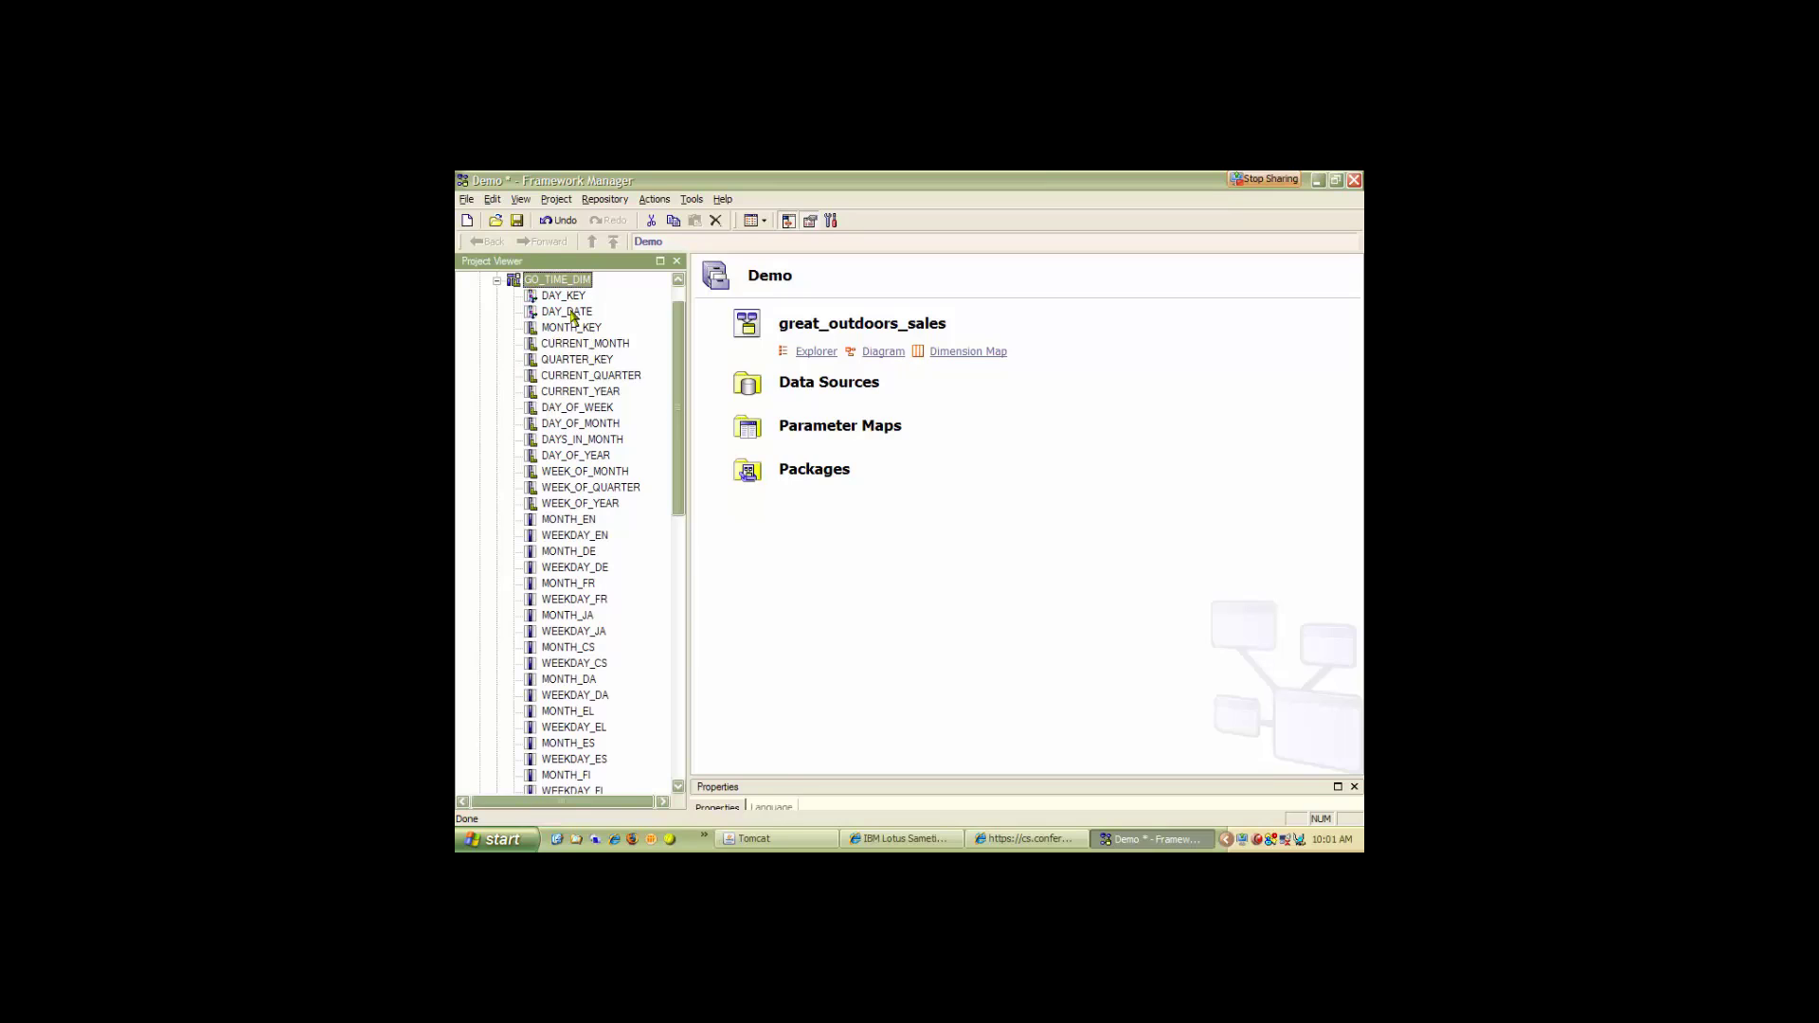
{"action": "scroll", "coordinate": [678, 415], "scroll_direction": "up", "scroll_amount": 1}
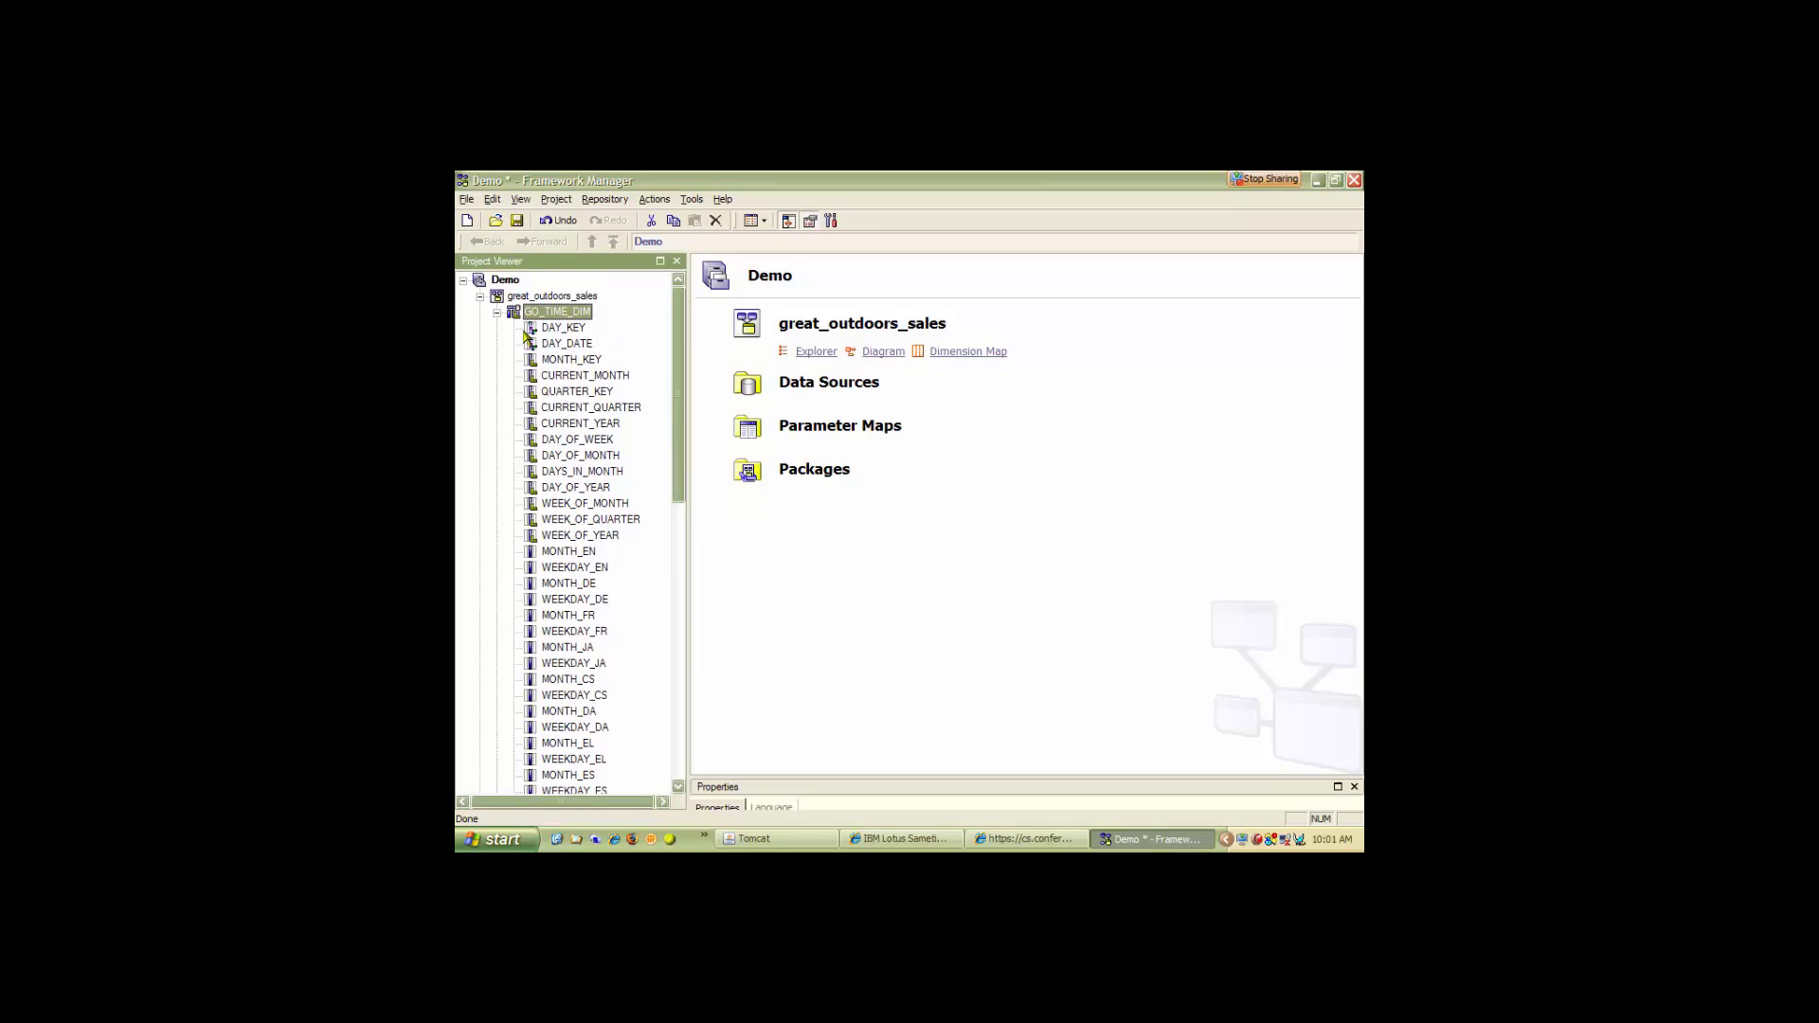
{"action": "left_click", "coordinate": [497, 313]}
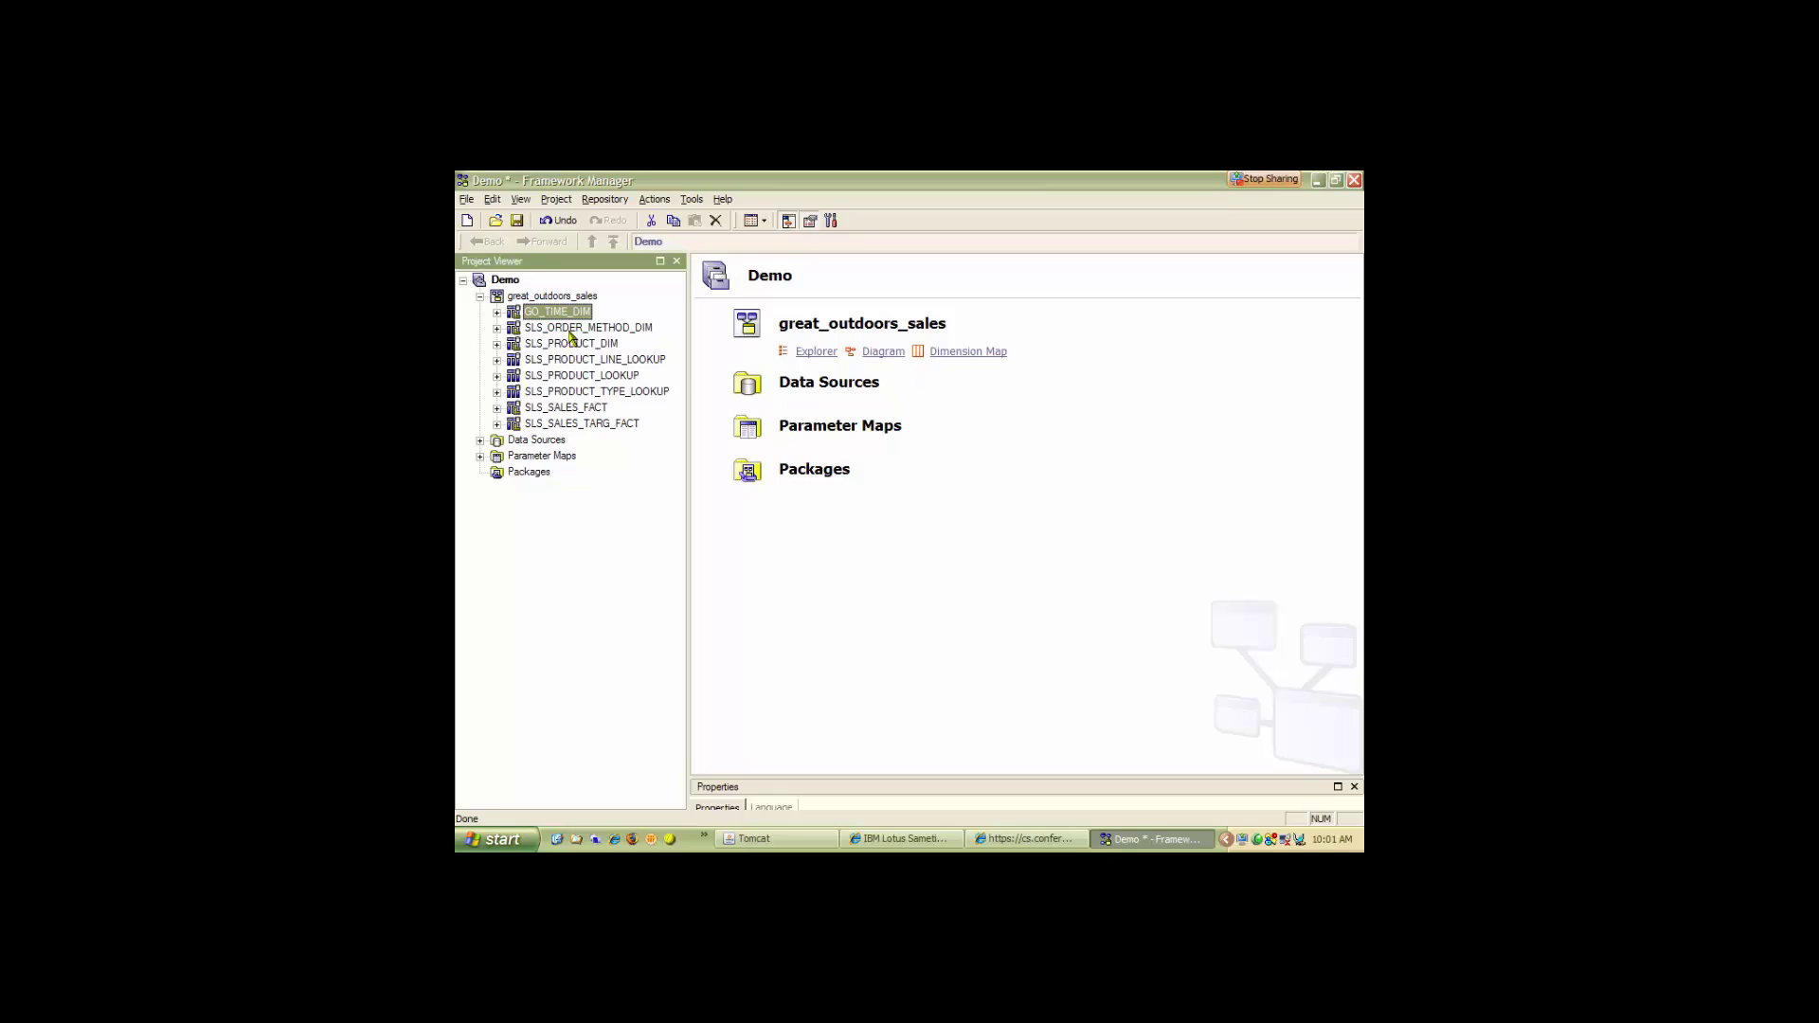
{"action": "left_click", "coordinate": [559, 424]}
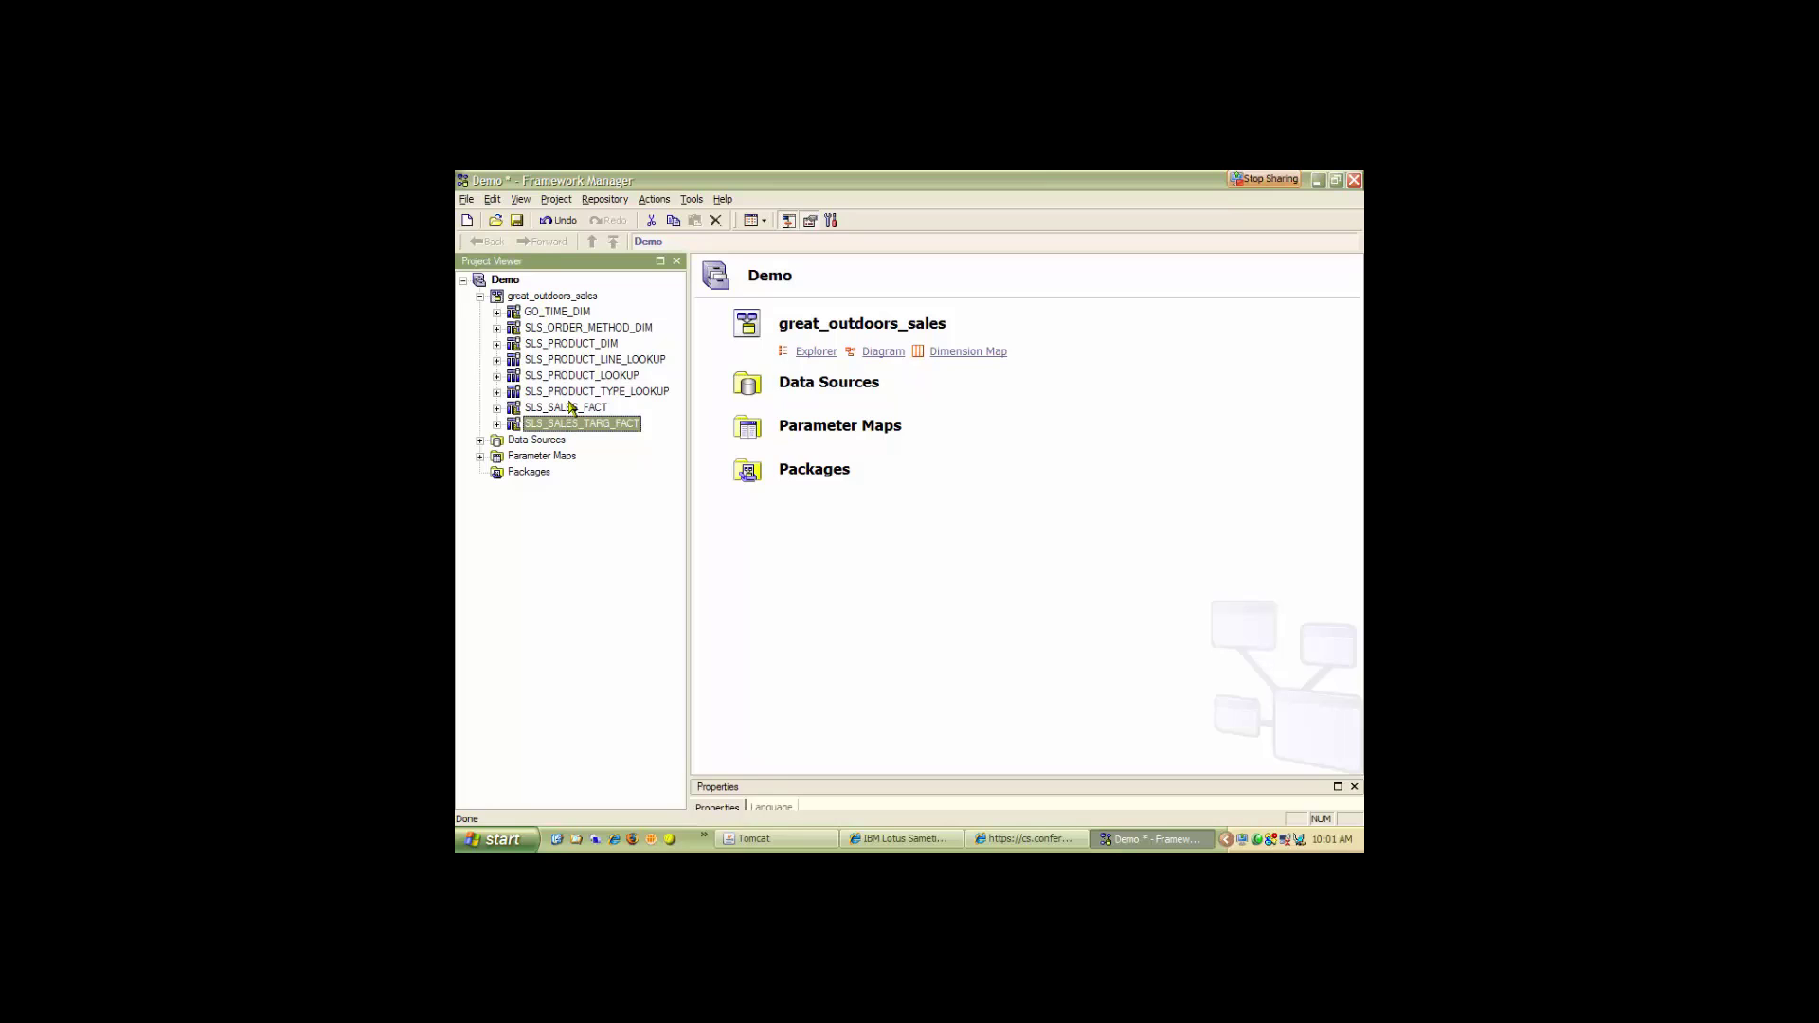
Open the great_outdoors_sales namespace as a diagram and examine the relationship between SLS_SALES_FACT and SLS_PRODUCT_DIM.
{"action": "double_click", "coordinate": [548, 296]}
{"action": "left_click", "coordinate": [789, 265]}
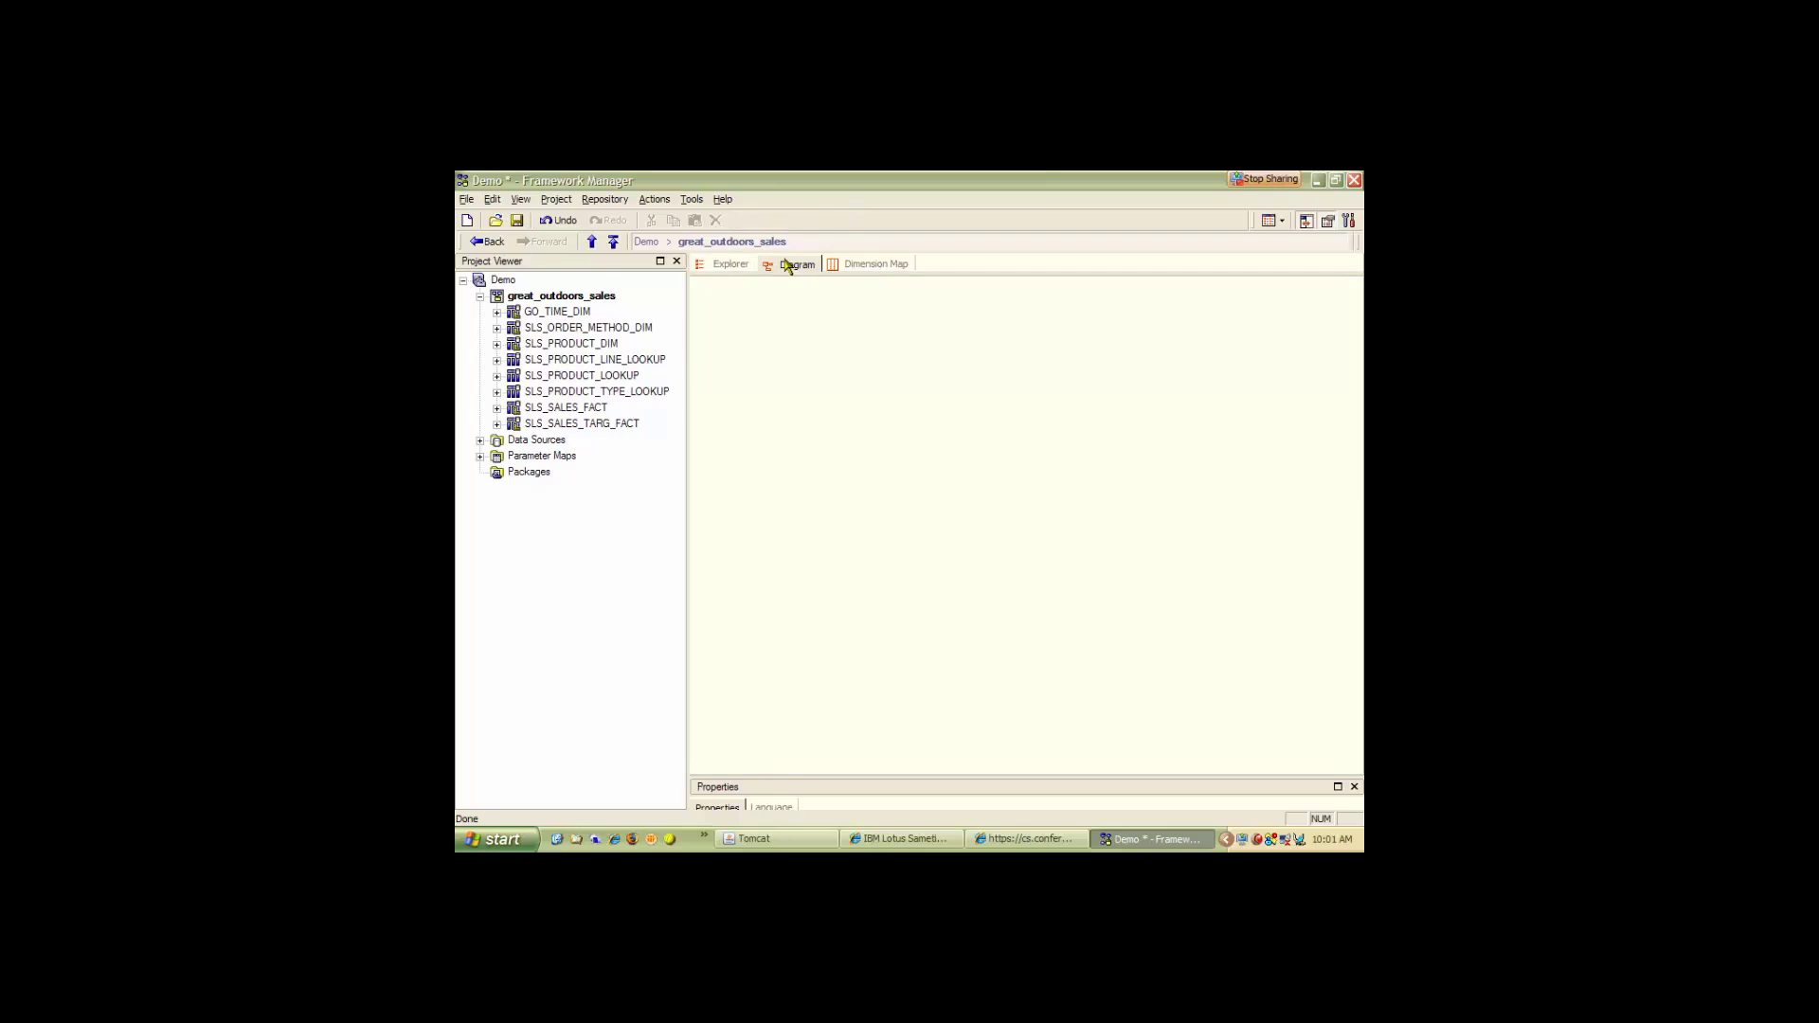
{"action": "mouse_move", "coordinate": [1355, 457]}
{"action": "left_mouse_down"}
{"action": "mouse_move", "coordinate": [1354, 504]}
{"action": "mouse_move", "coordinate": [1358, 471]}
{"action": "left_mouse_up"}
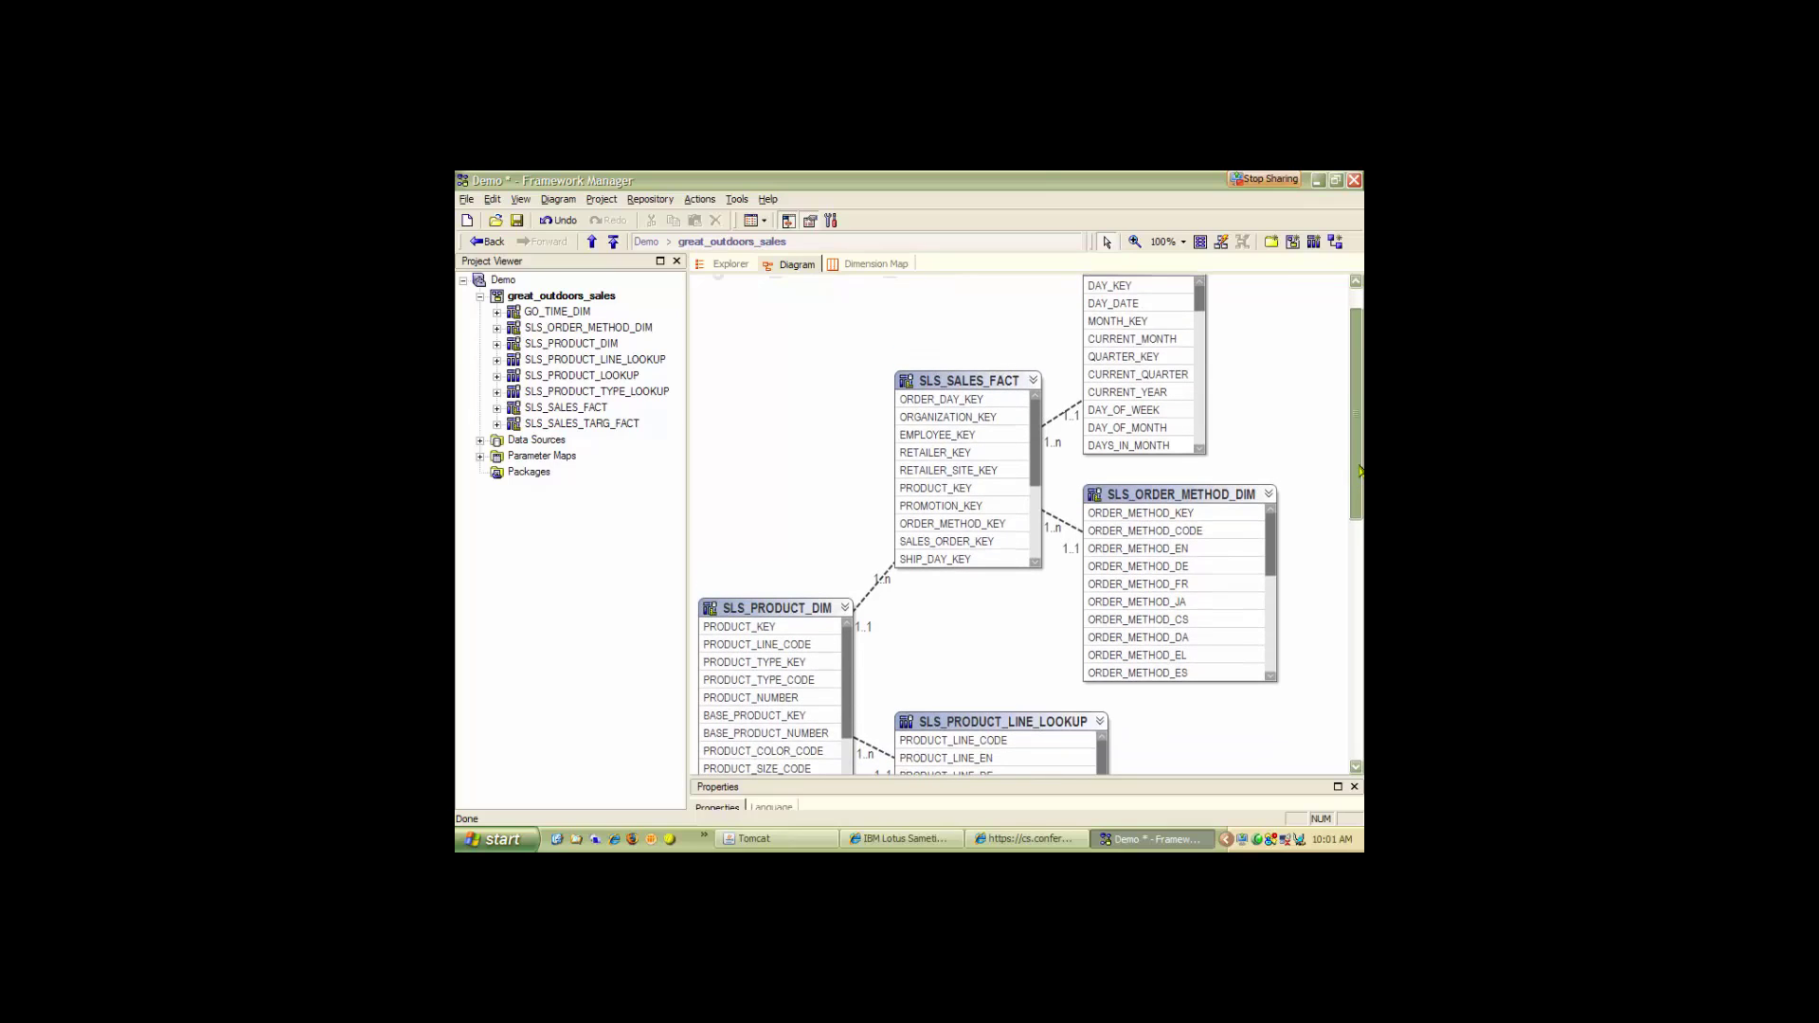
{"action": "left_click", "coordinate": [870, 593]}
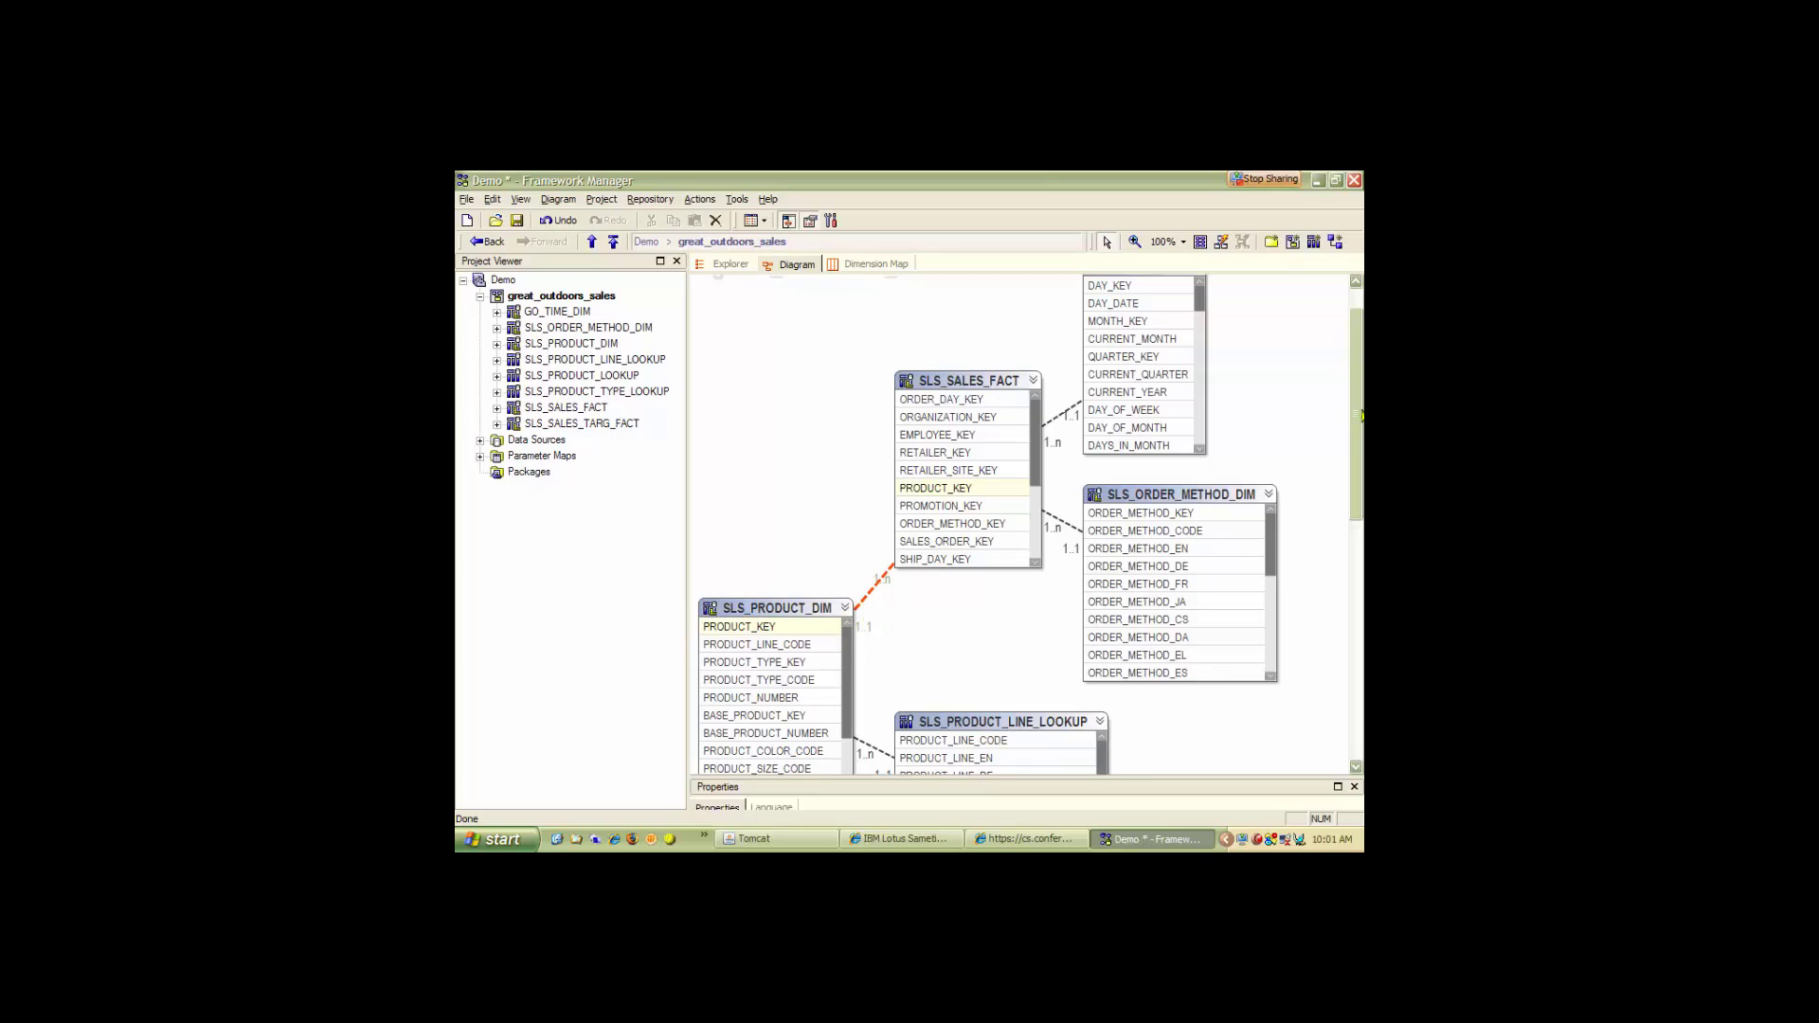
Move the SLS_SALES_TARG_FACT query subject to the empty area right of the product lookup tables in the diagram.
{"action": "left_click_drag", "start_coordinate": [1357, 417], "coordinate": [1357, 657]}
{"action": "left_click_drag", "start_coordinate": [779, 633], "coordinate": [1271, 373]}
{"action": "left_click_drag", "start_coordinate": [1129, 769], "coordinate": [1212, 769]}
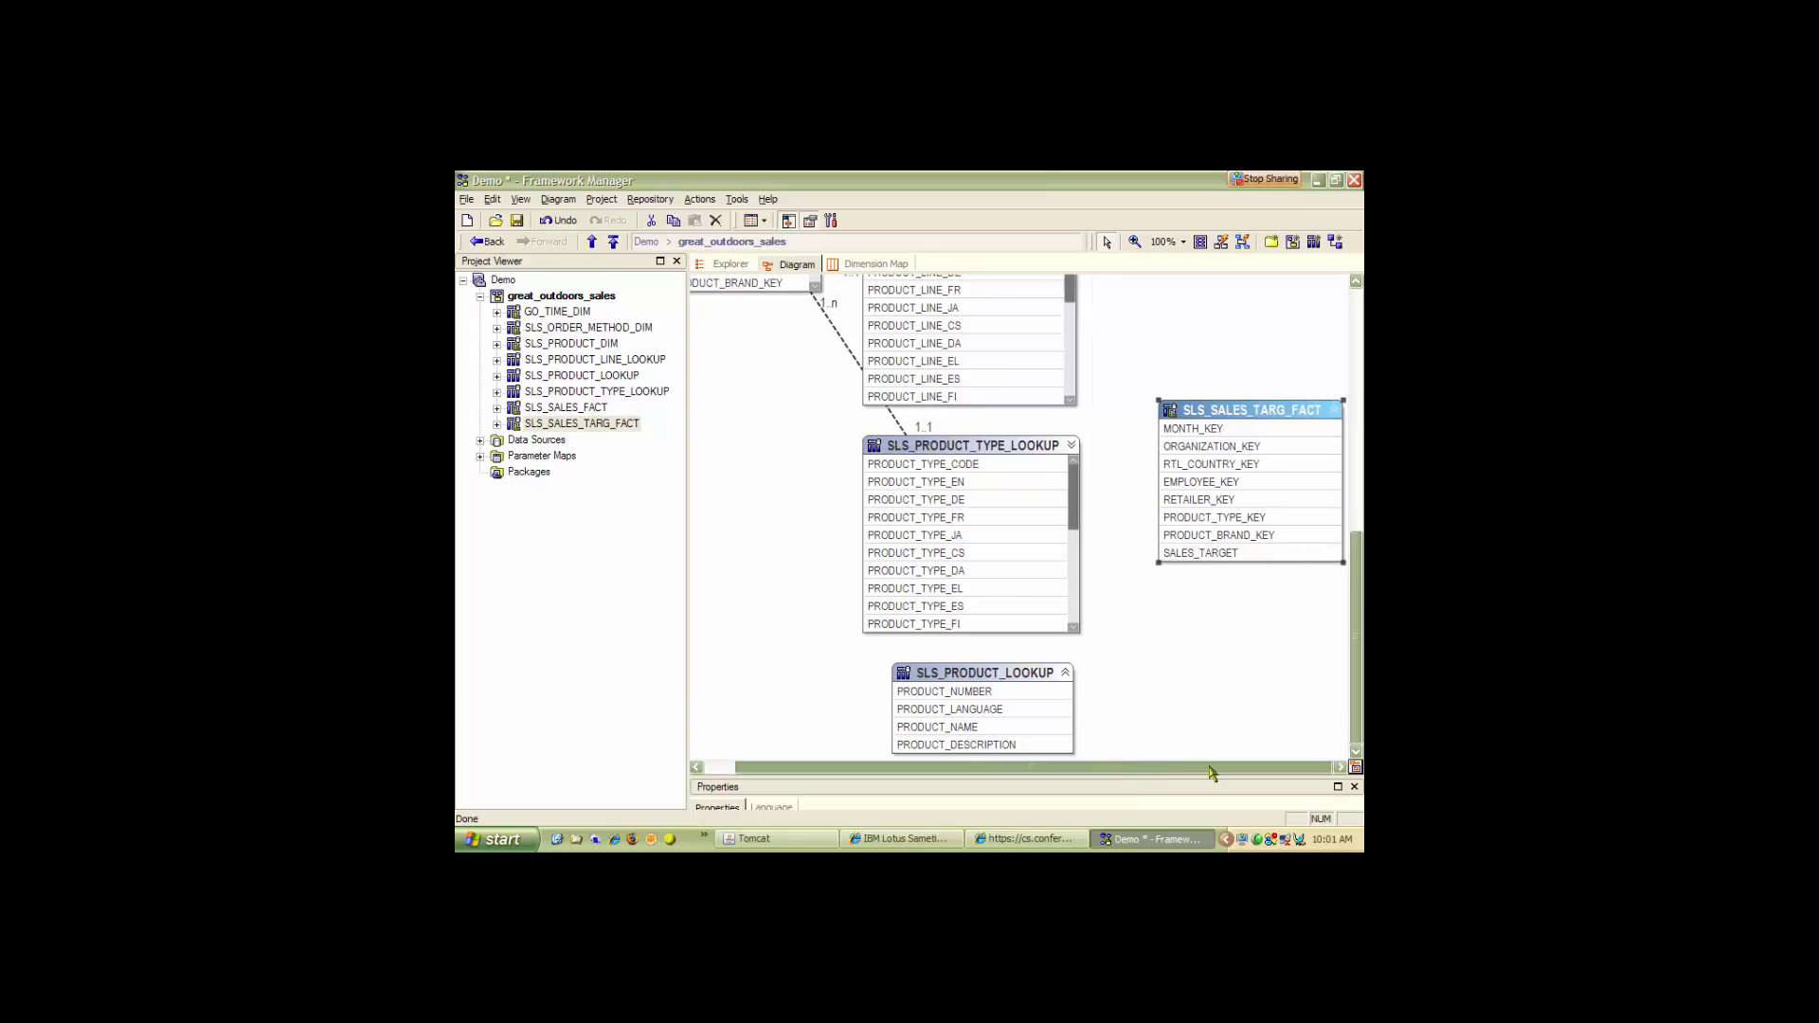
{"action": "left_click_drag", "start_coordinate": [1357, 679], "coordinate": [1262, 466]}
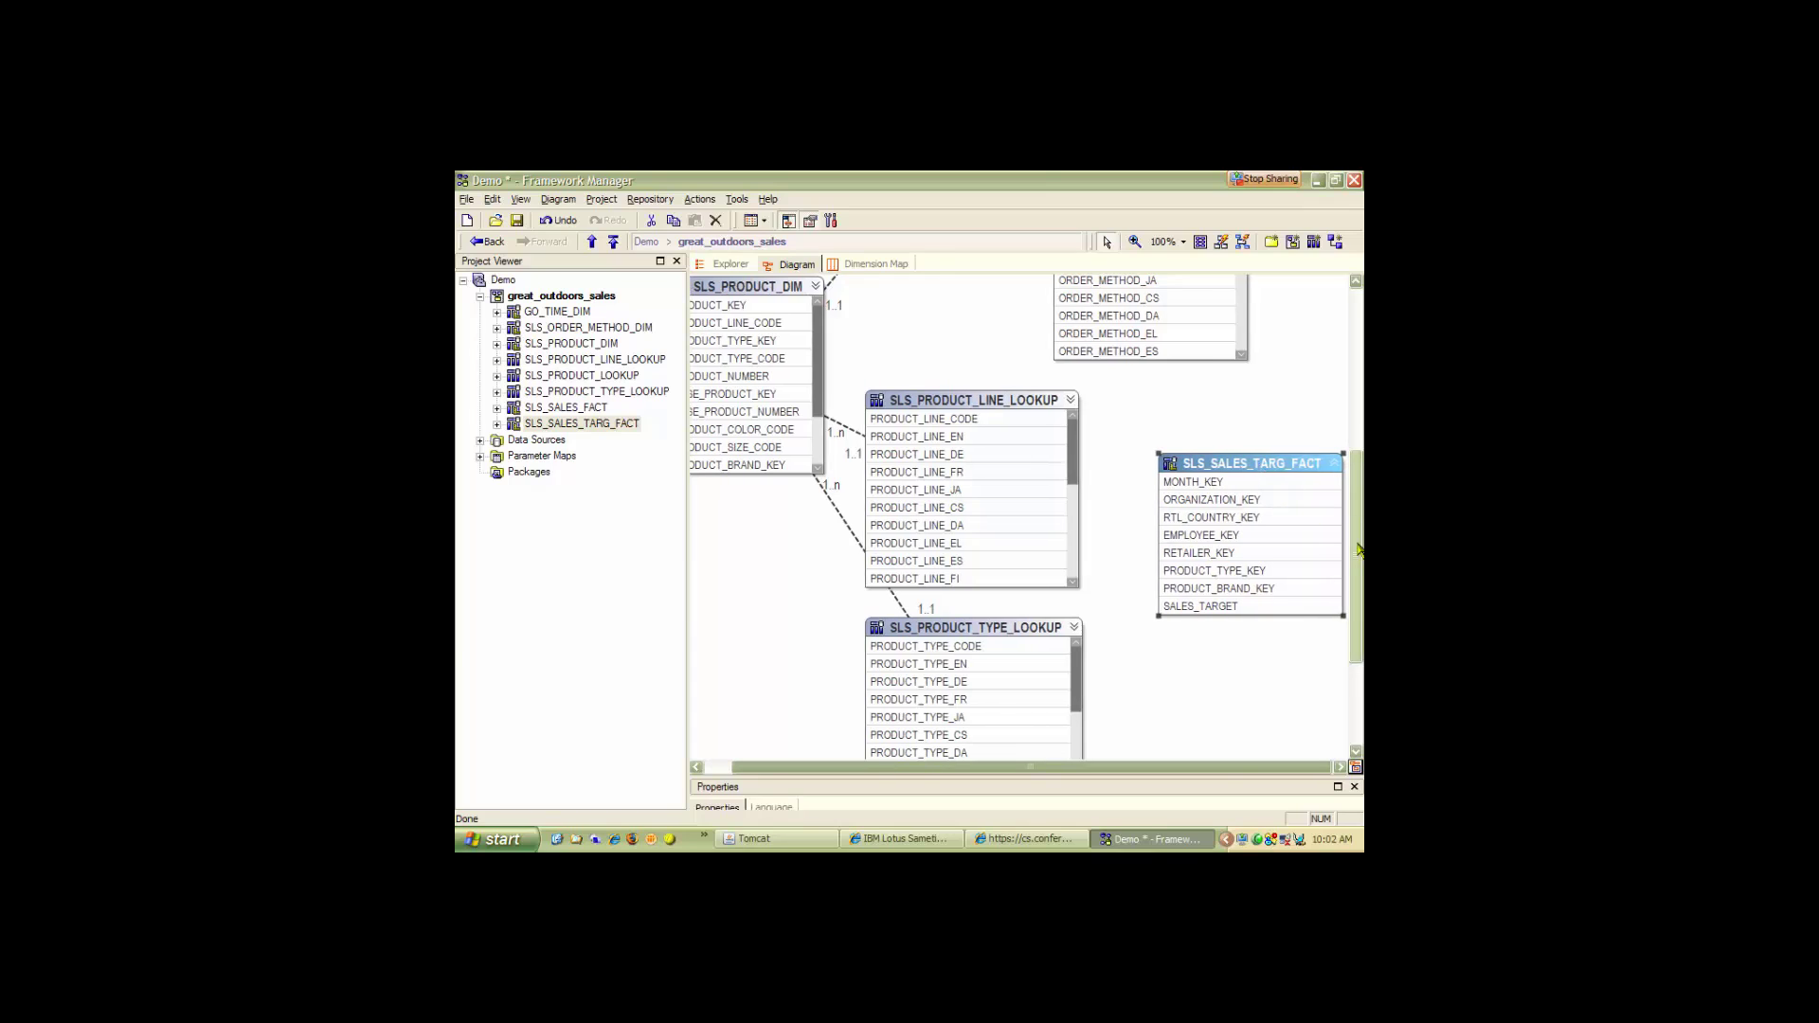
{"action": "left_click_drag", "start_coordinate": [1357, 544], "coordinate": [1357, 526]}
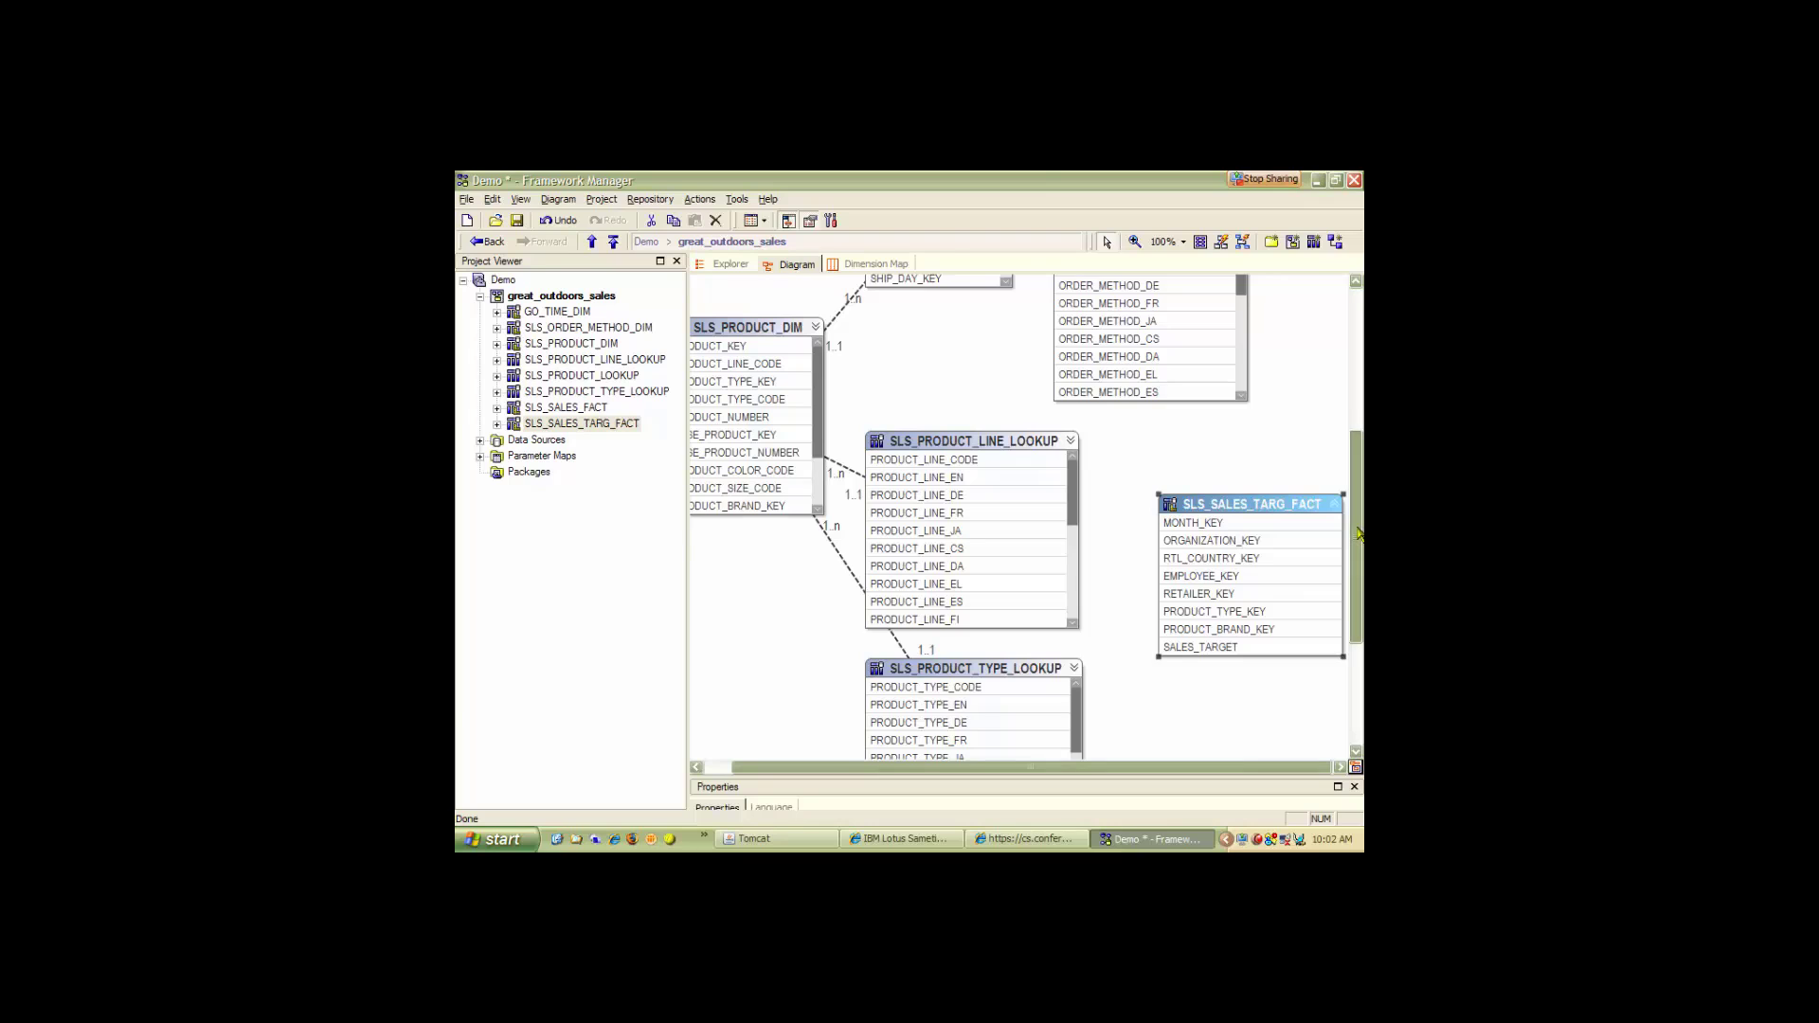
Move the SLS_PRODUCT_LOOKUP query subject below SLS_PRODUCT_DIM, left of SLS_PRODUCT_TYPE_LOOKUP, in the diagram.
{"action": "left_click_drag", "start_coordinate": [1358, 534], "coordinate": [1346, 629]}
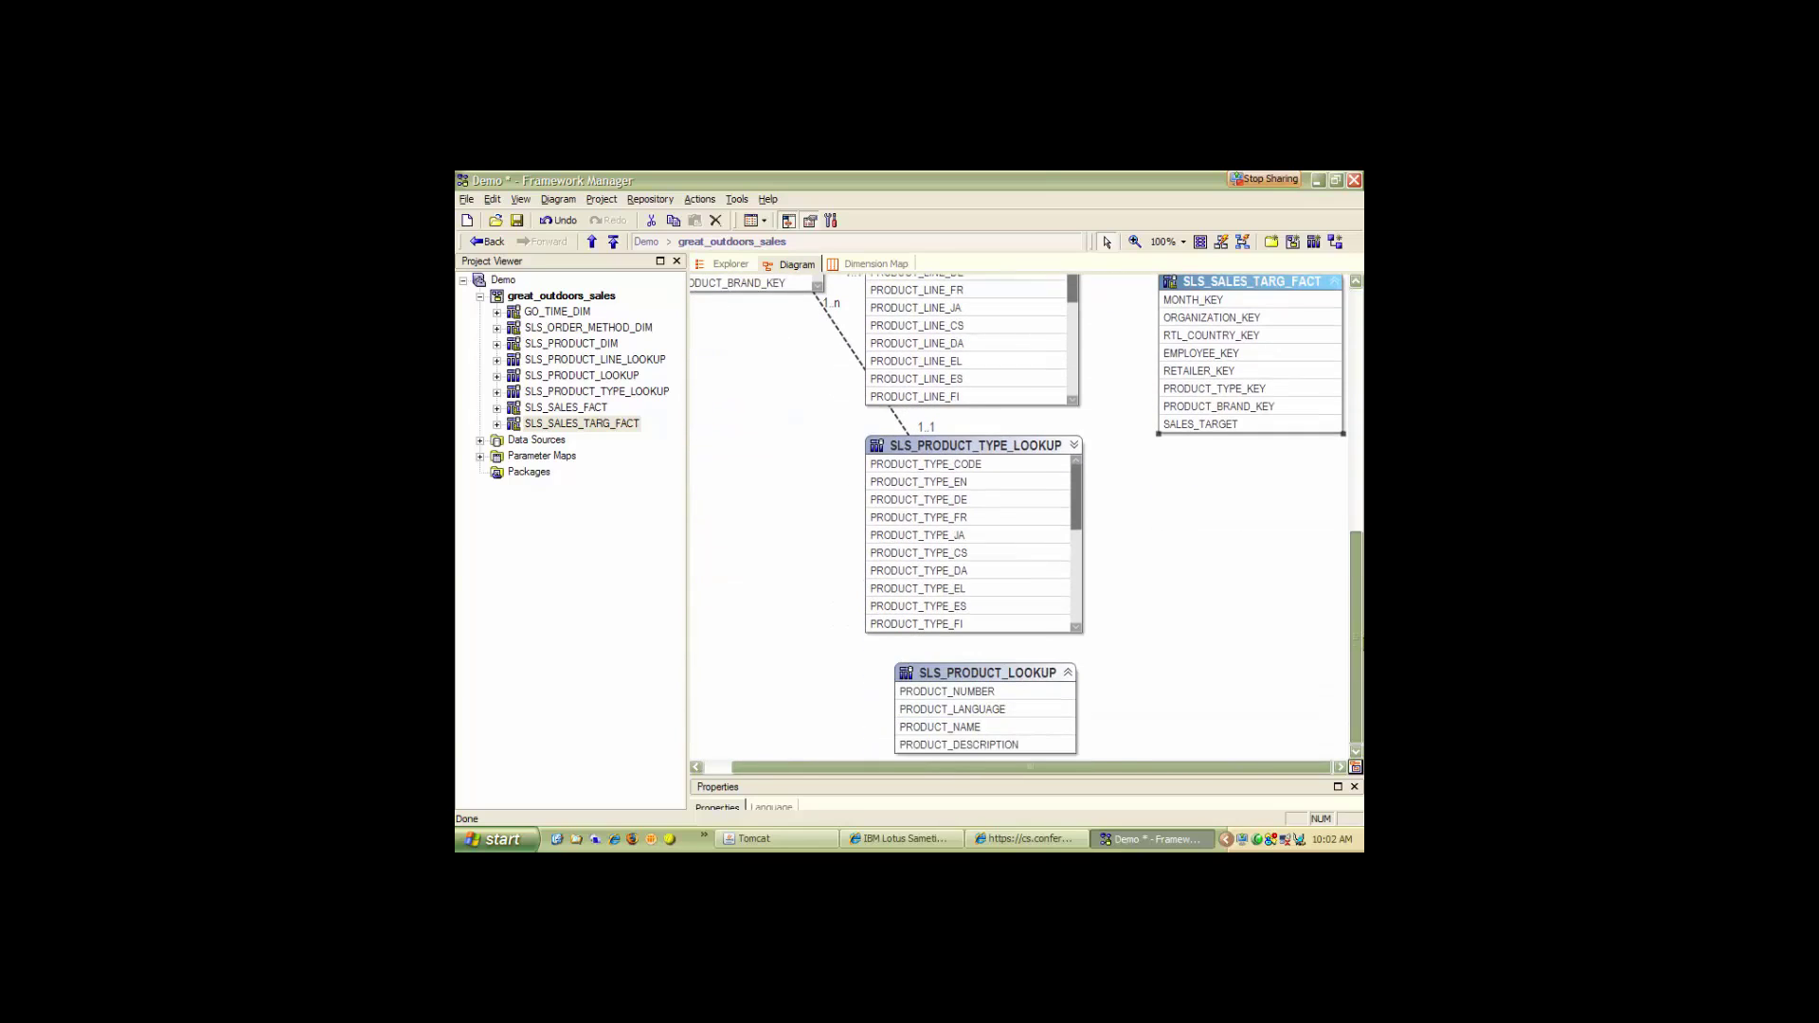
{"action": "left_click_drag", "start_coordinate": [1004, 675], "coordinate": [762, 484]}
{"action": "left_click_drag", "start_coordinate": [773, 771], "coordinate": [747, 771]}
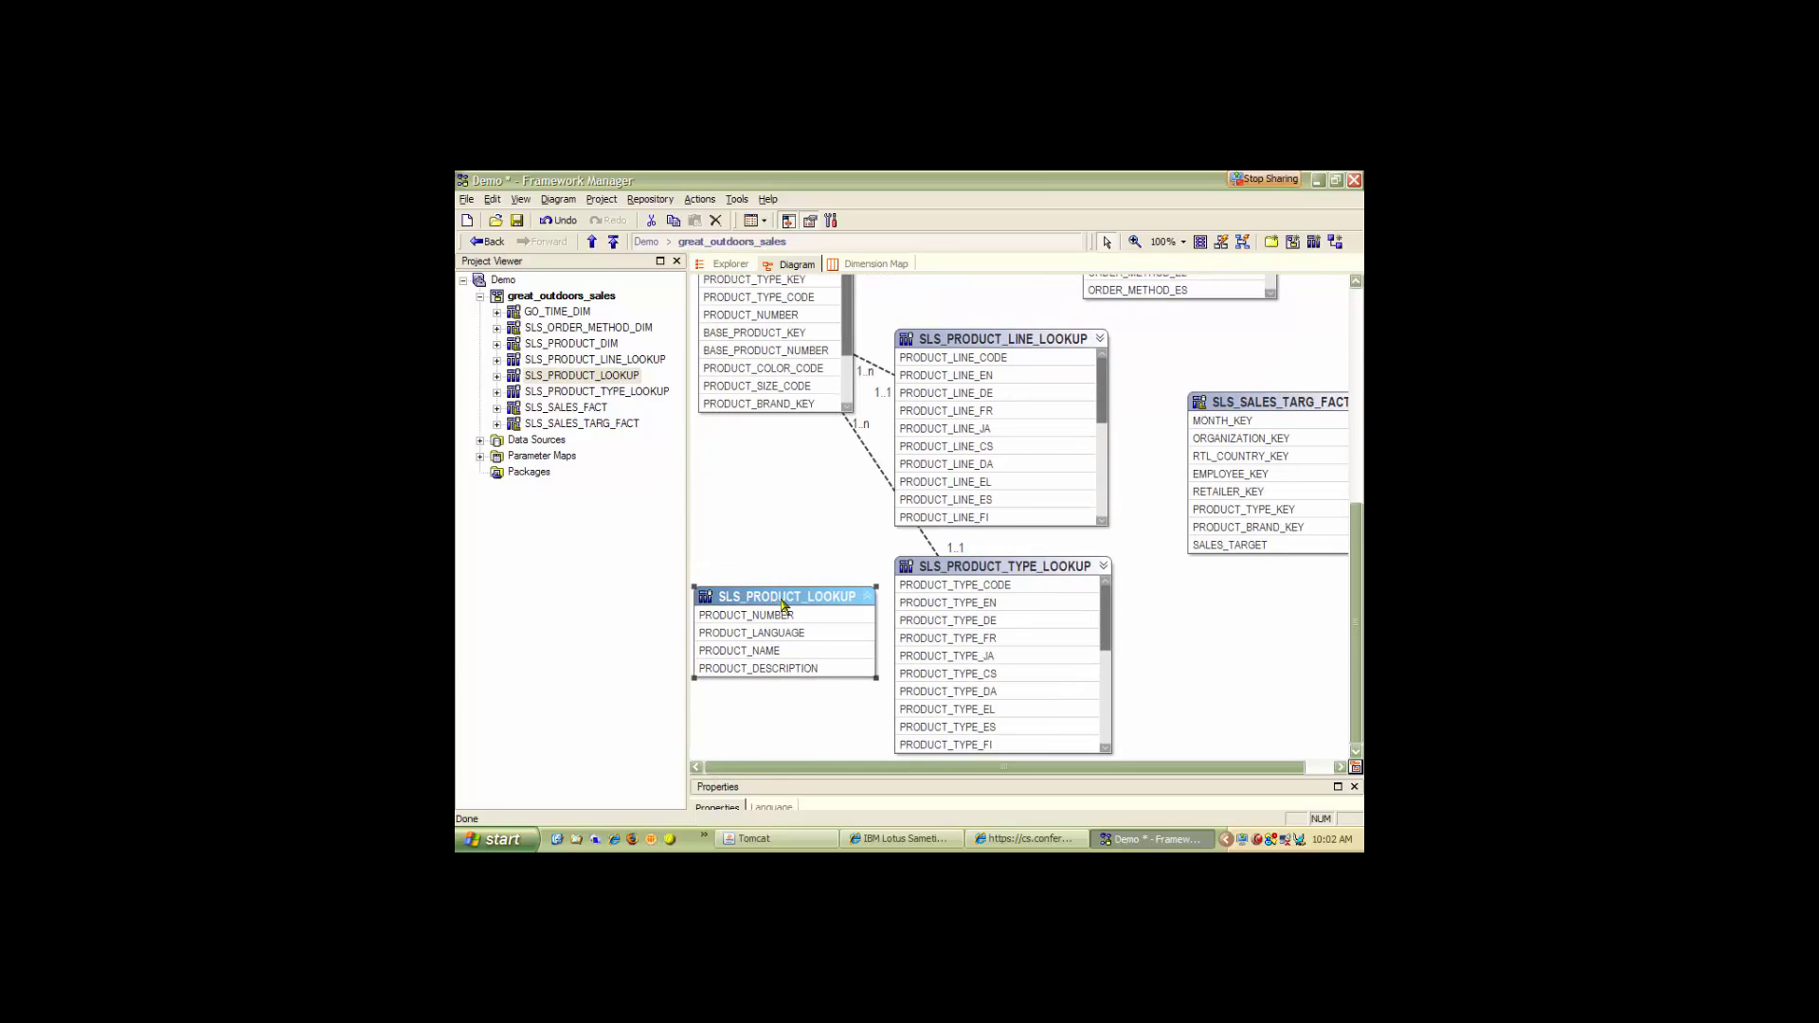
{"action": "left_click_drag", "start_coordinate": [784, 603], "coordinate": [776, 571]}
Create a relationship between SLS_PRODUCT_LOOKUP and SLS_PRODUCT_DIM on PRODUCT_NUMBER, with cardinality 1..1 on both sides.
{"action": "left_click", "coordinate": [768, 368]}
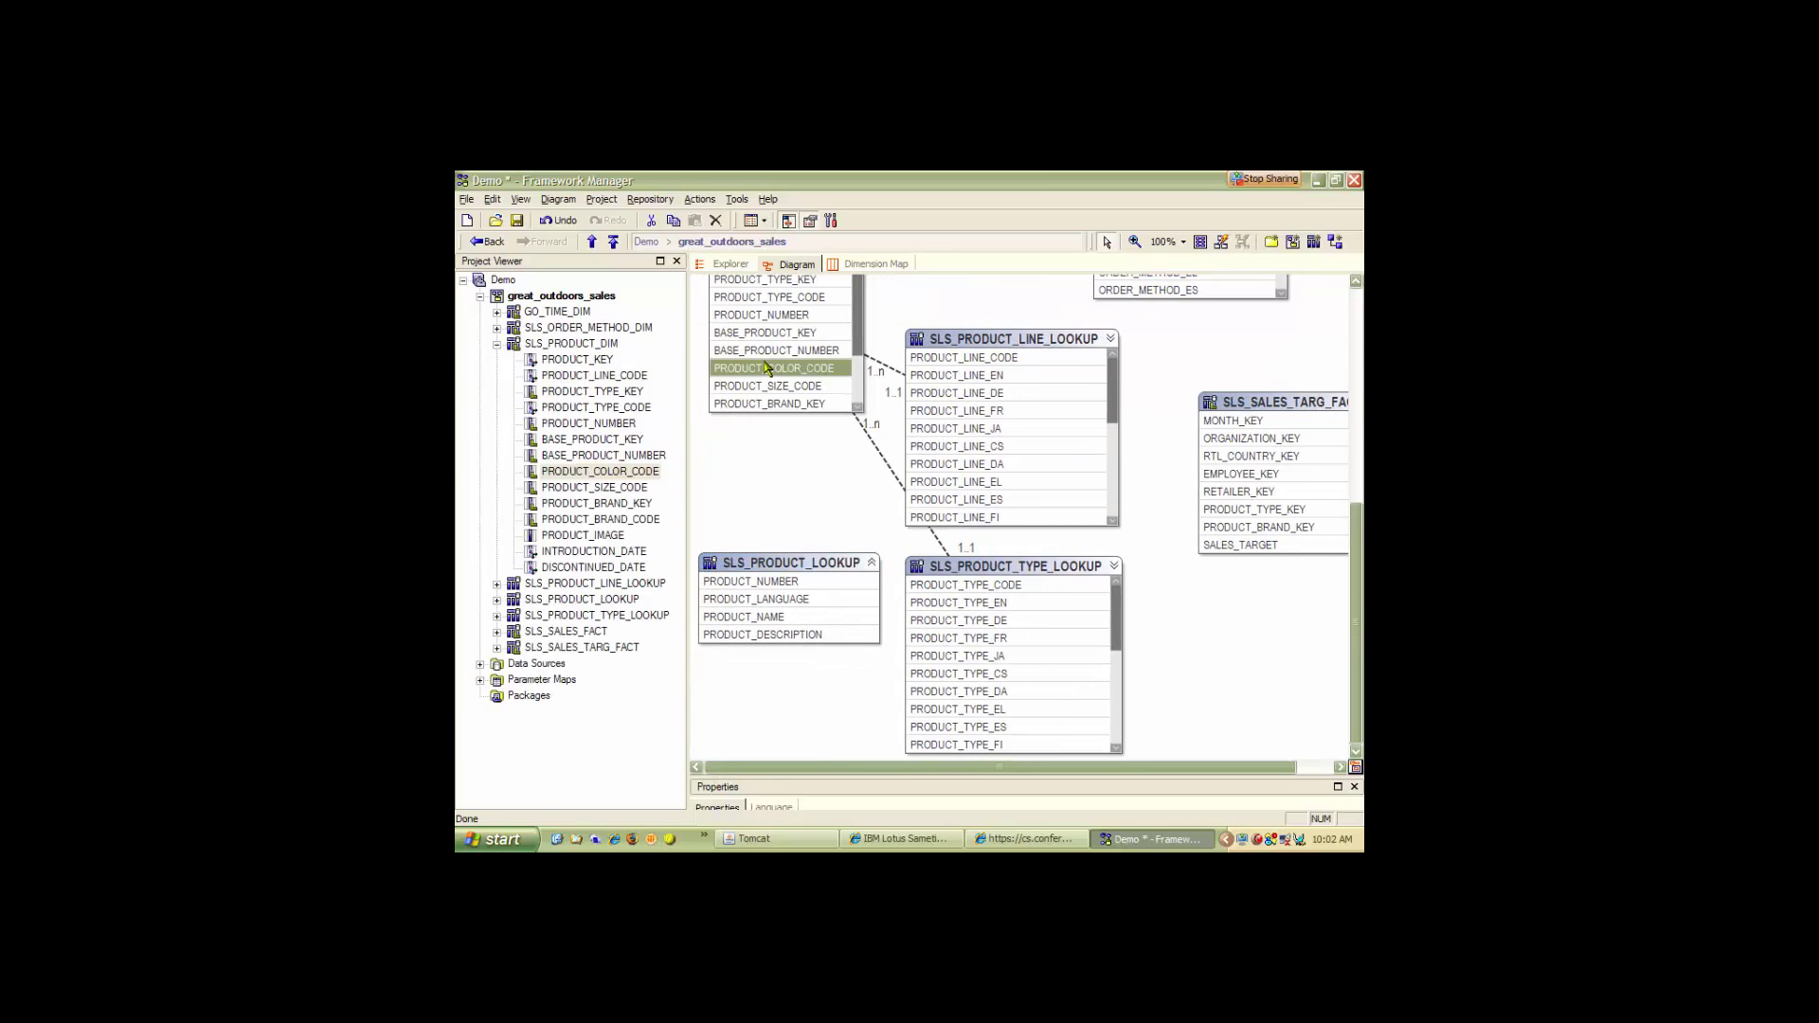
{"action": "left_click_drag", "start_coordinate": [1355, 603], "coordinate": [1341, 570]}
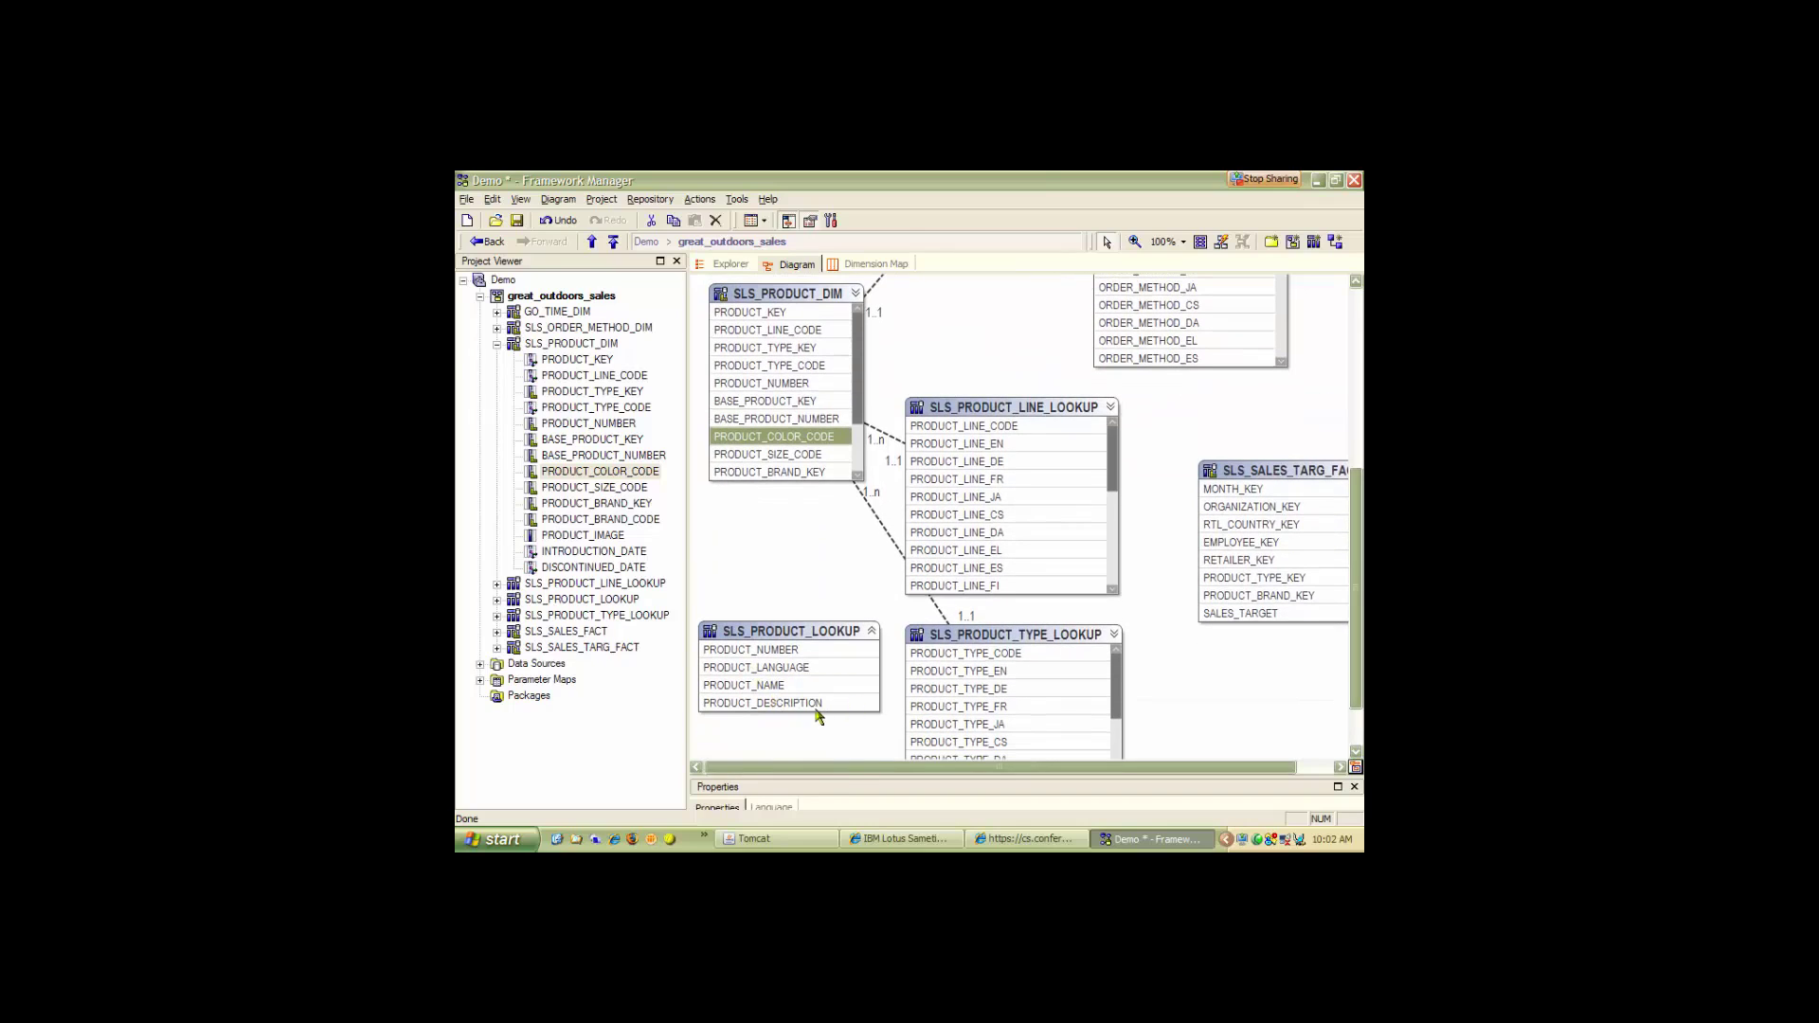
{"action": "left_click", "coordinate": [765, 654]}
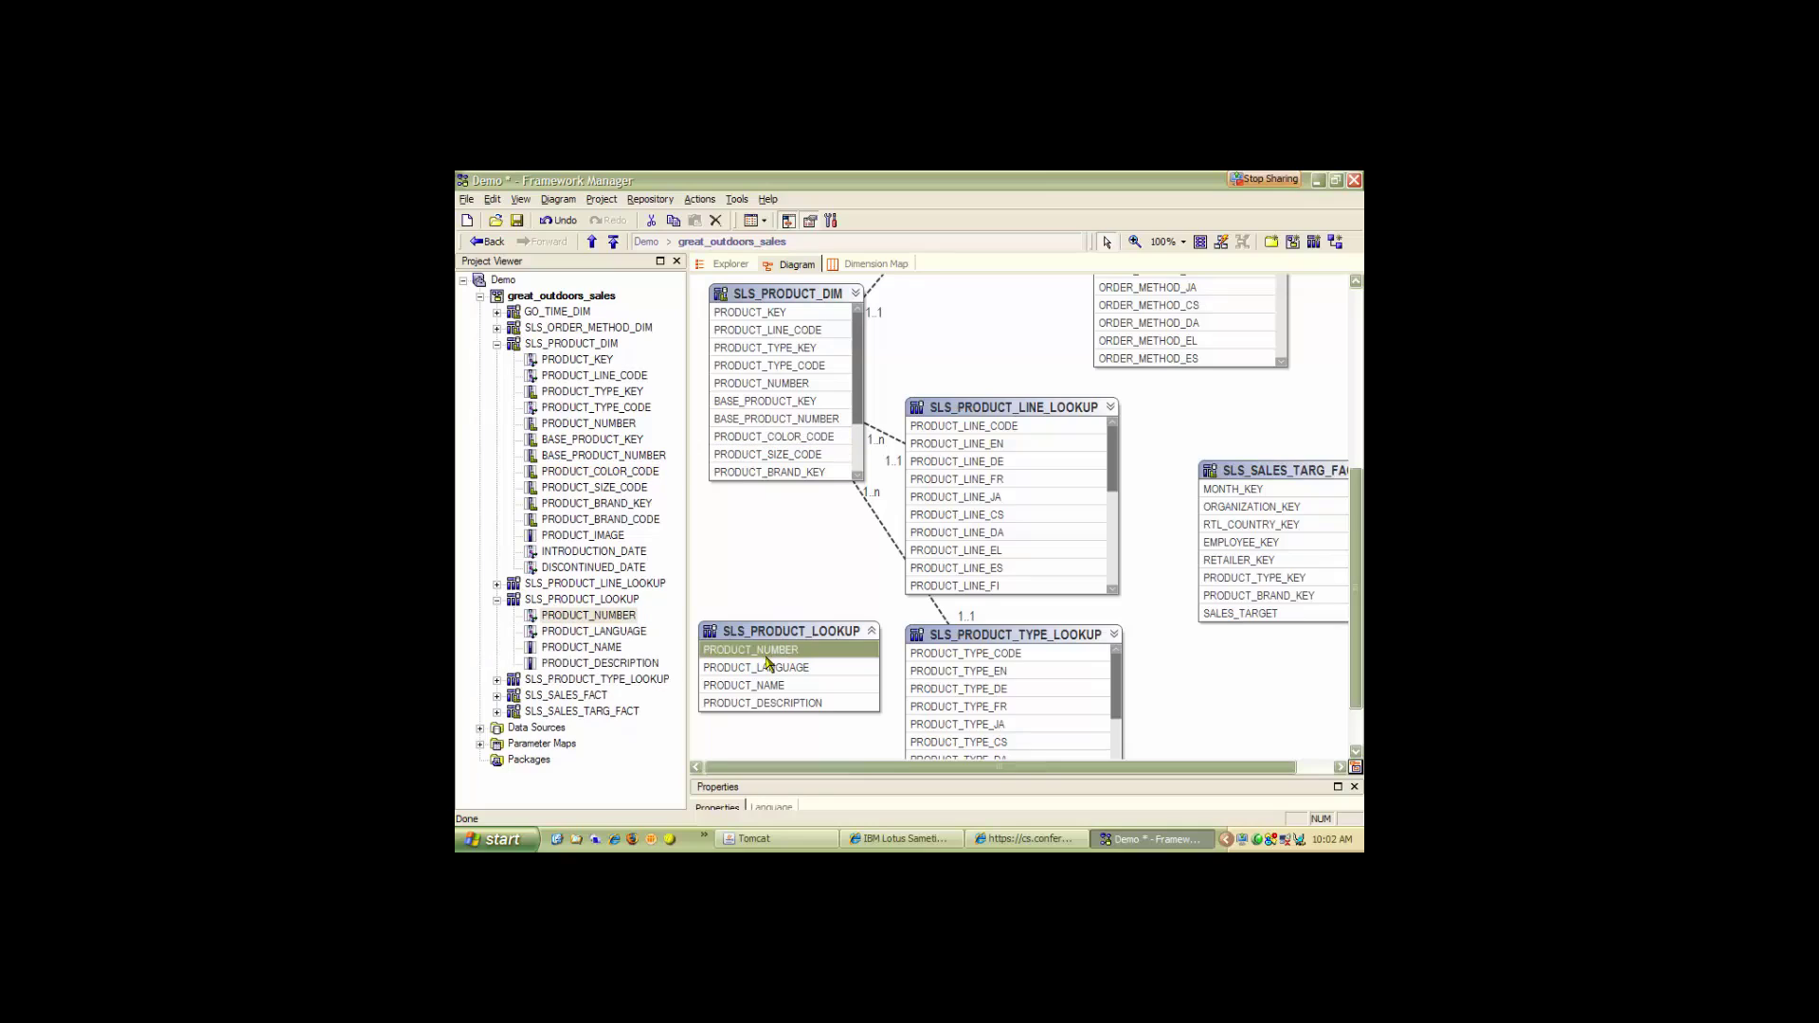
{"action": "left_click_drag", "start_coordinate": [767, 649], "coordinate": [769, 394]}
{"action": "left_click", "coordinate": [768, 387]}
{"action": "right_click", "coordinate": [767, 386]}
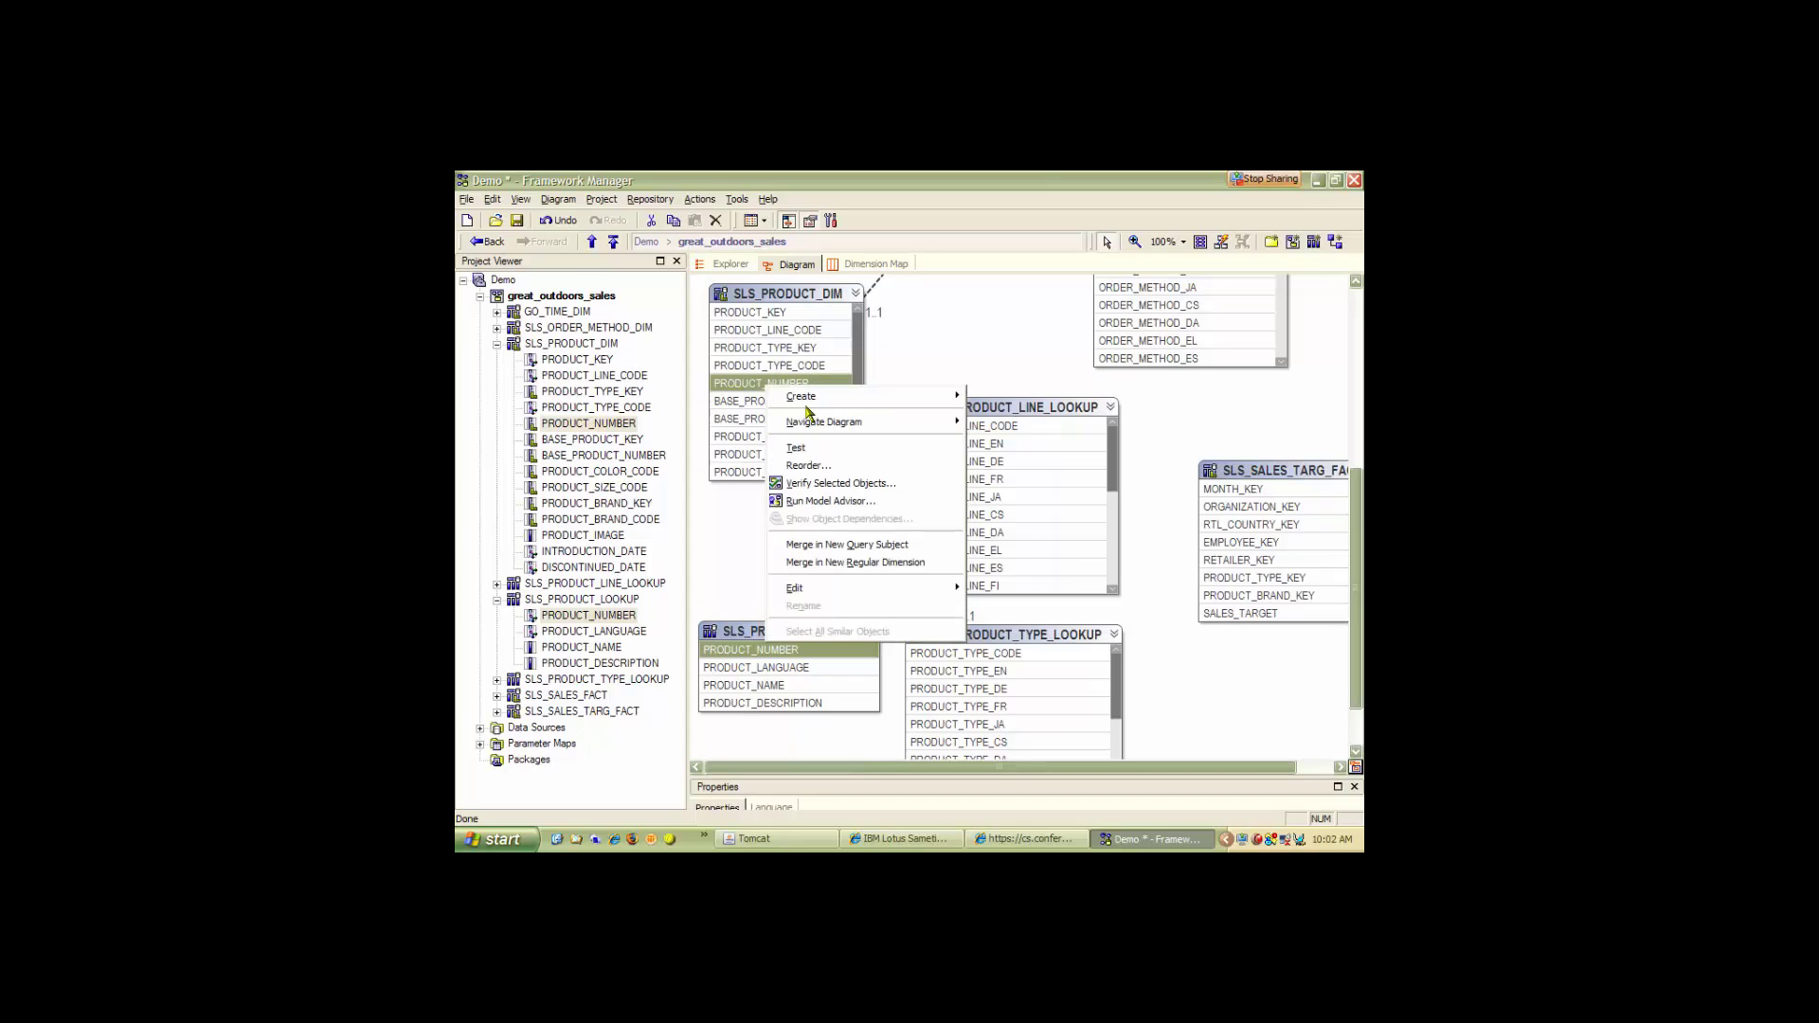
{"action": "mouse_move", "coordinate": [811, 398]}
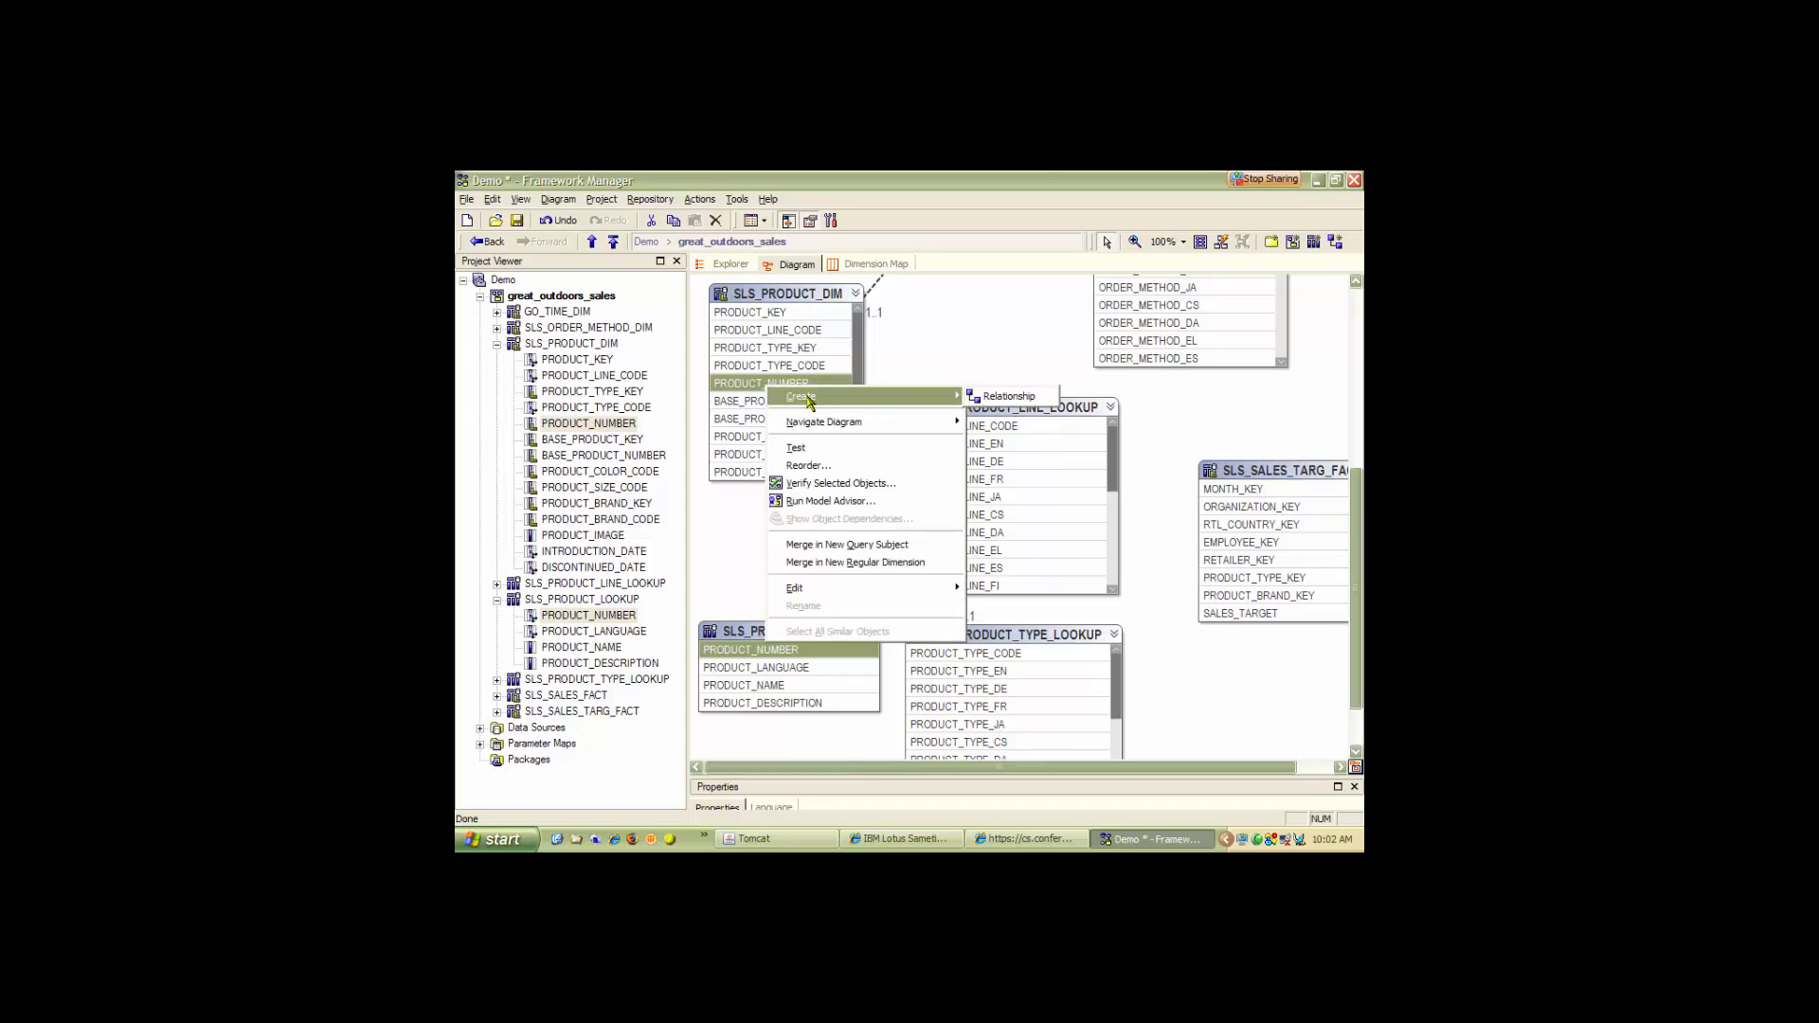
{"action": "left_click", "coordinate": [1005, 397]}
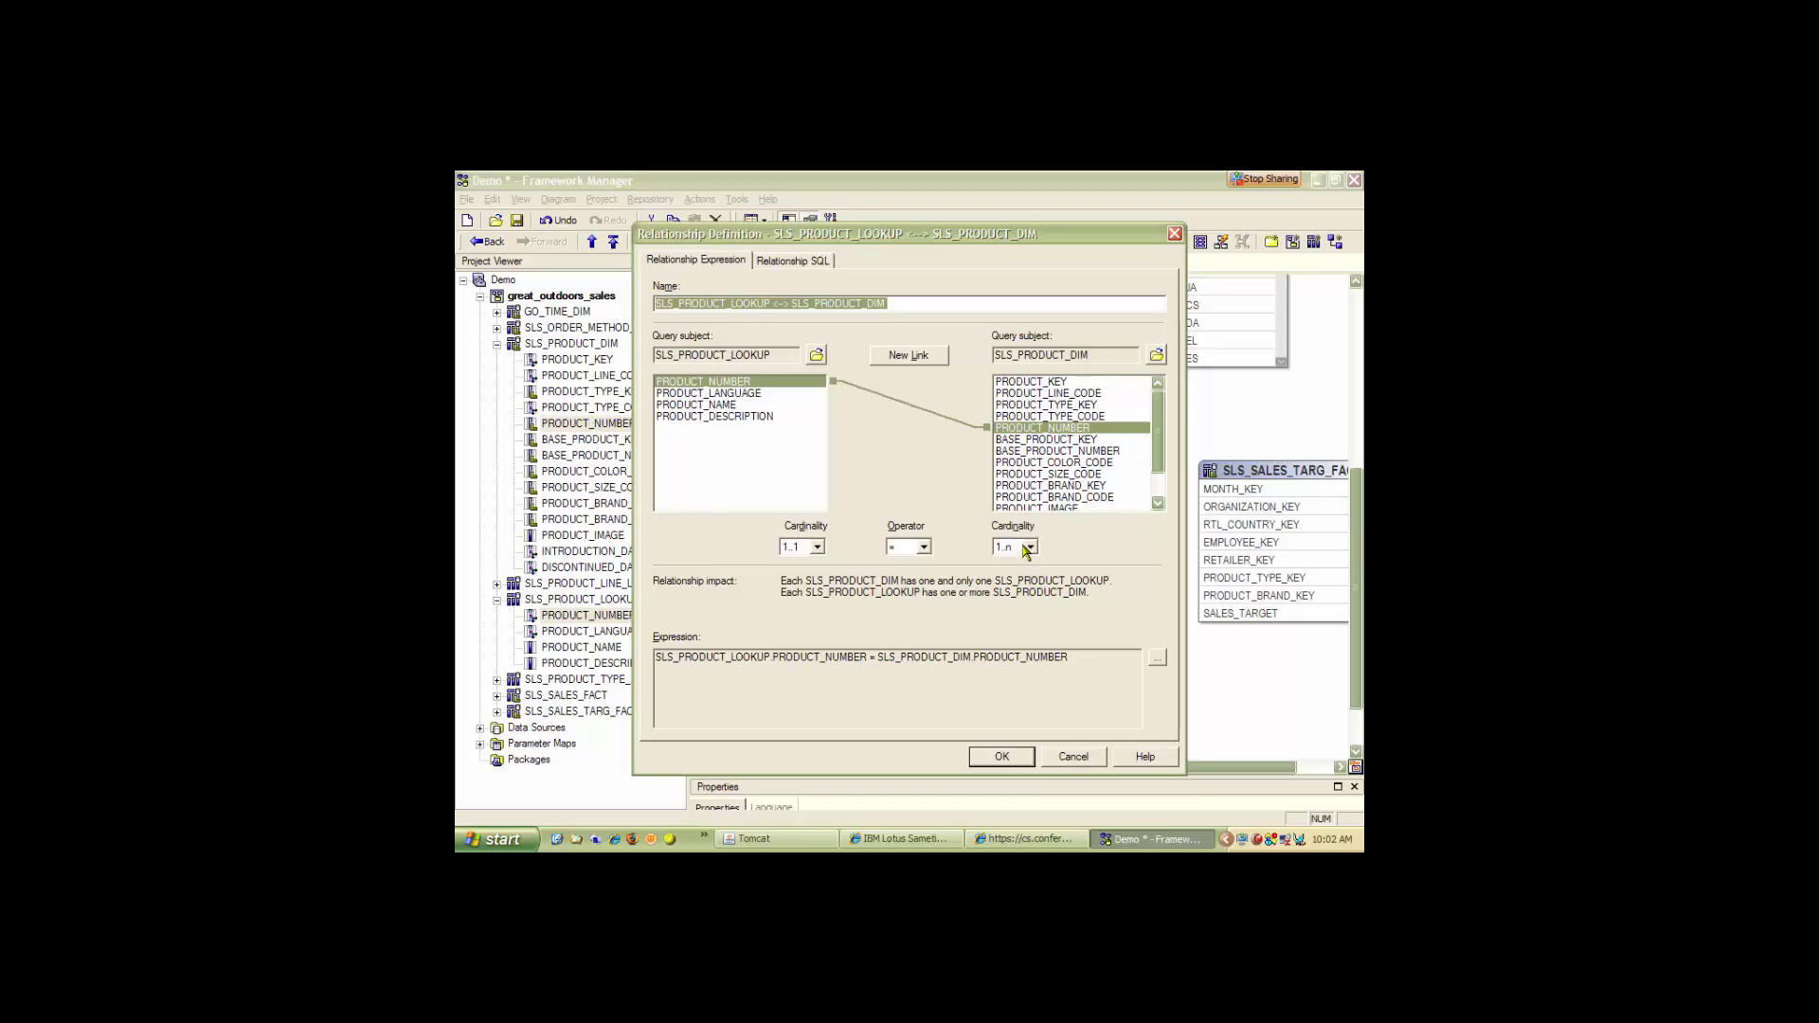
{"action": "left_click", "coordinate": [1028, 547]}
{"action": "left_click", "coordinate": [1019, 600]}
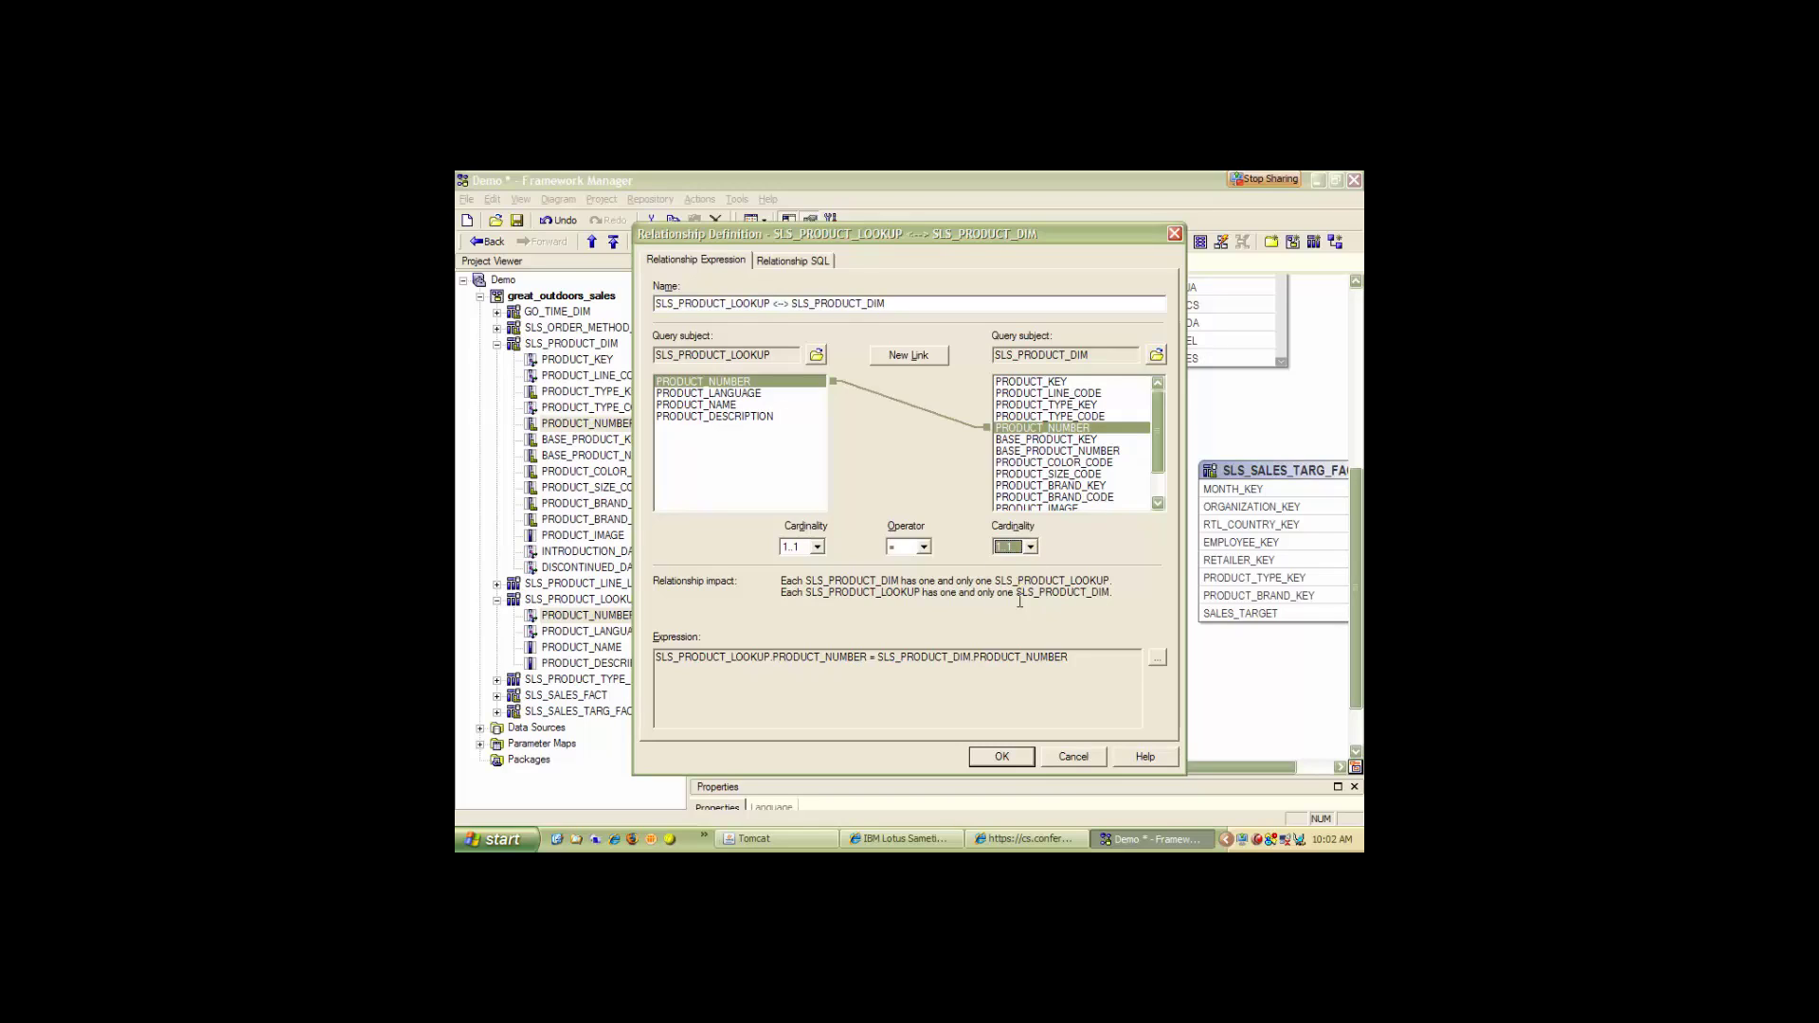
{"action": "left_click", "coordinate": [1010, 762]}
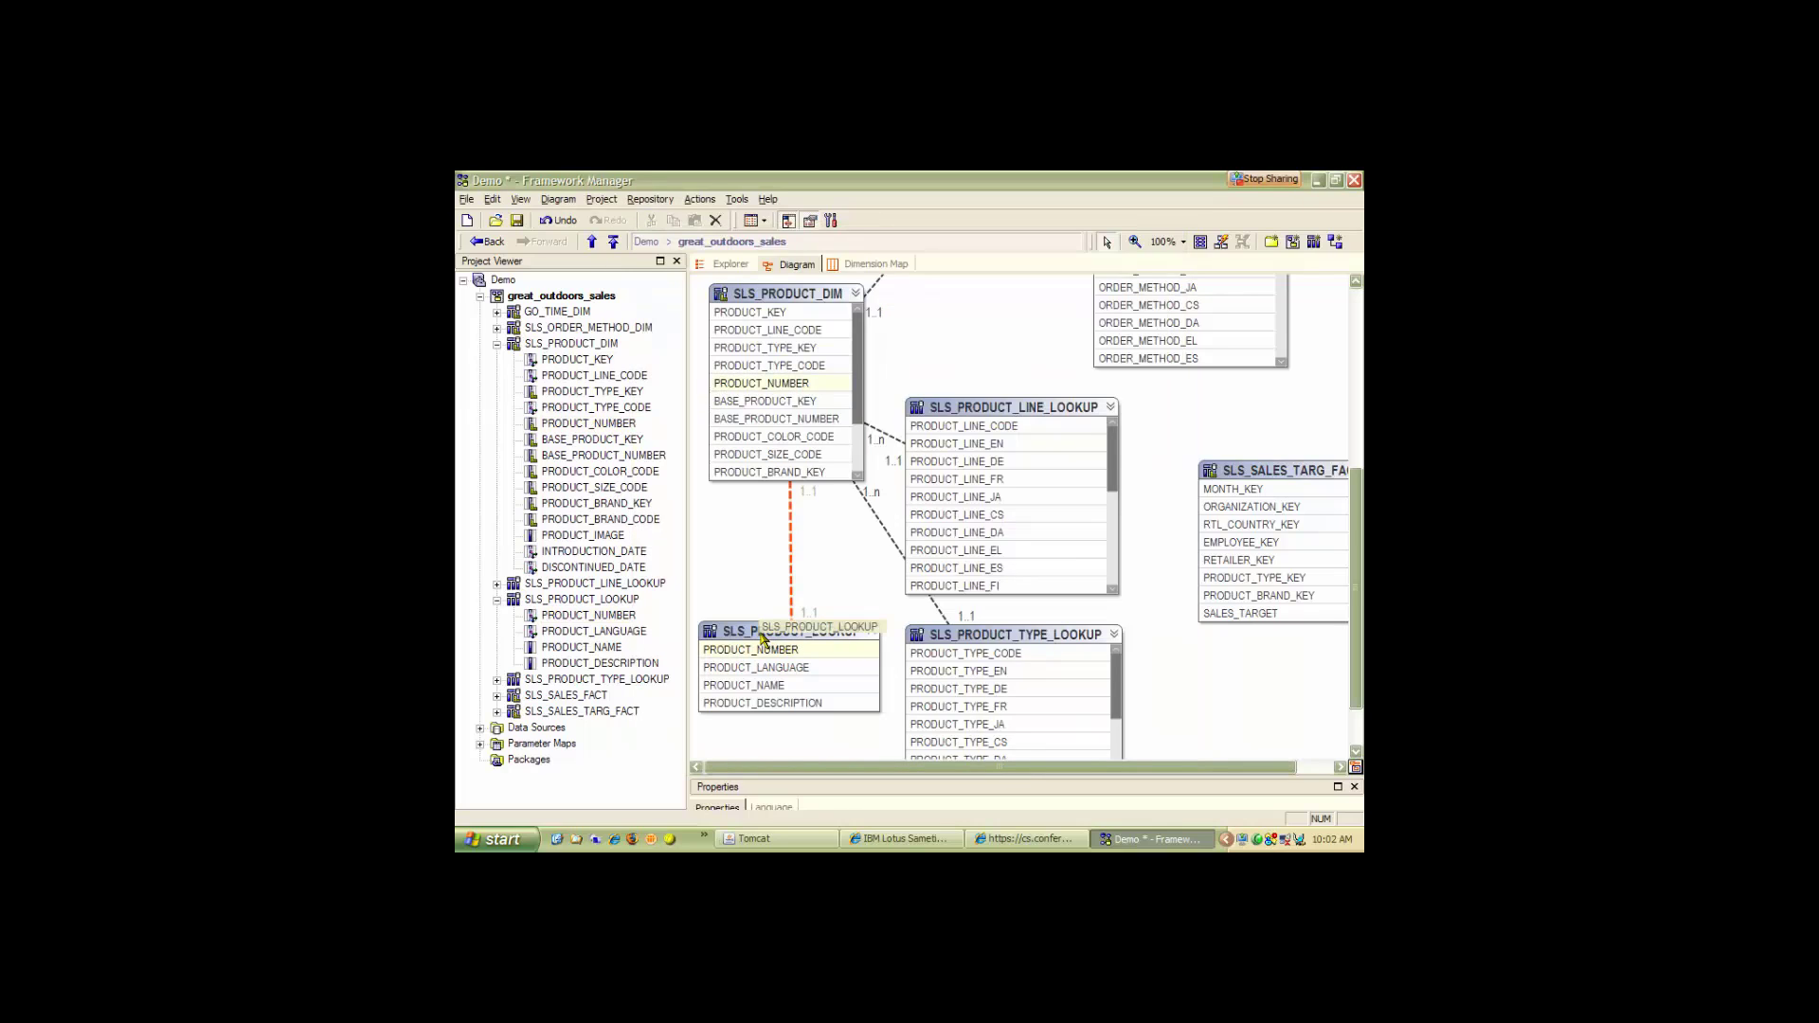
Open the SLS_PRODUCT_LOOKUP definition and run a test sample to examine its product numbers and languages.
{"action": "double_click", "coordinate": [776, 639]}
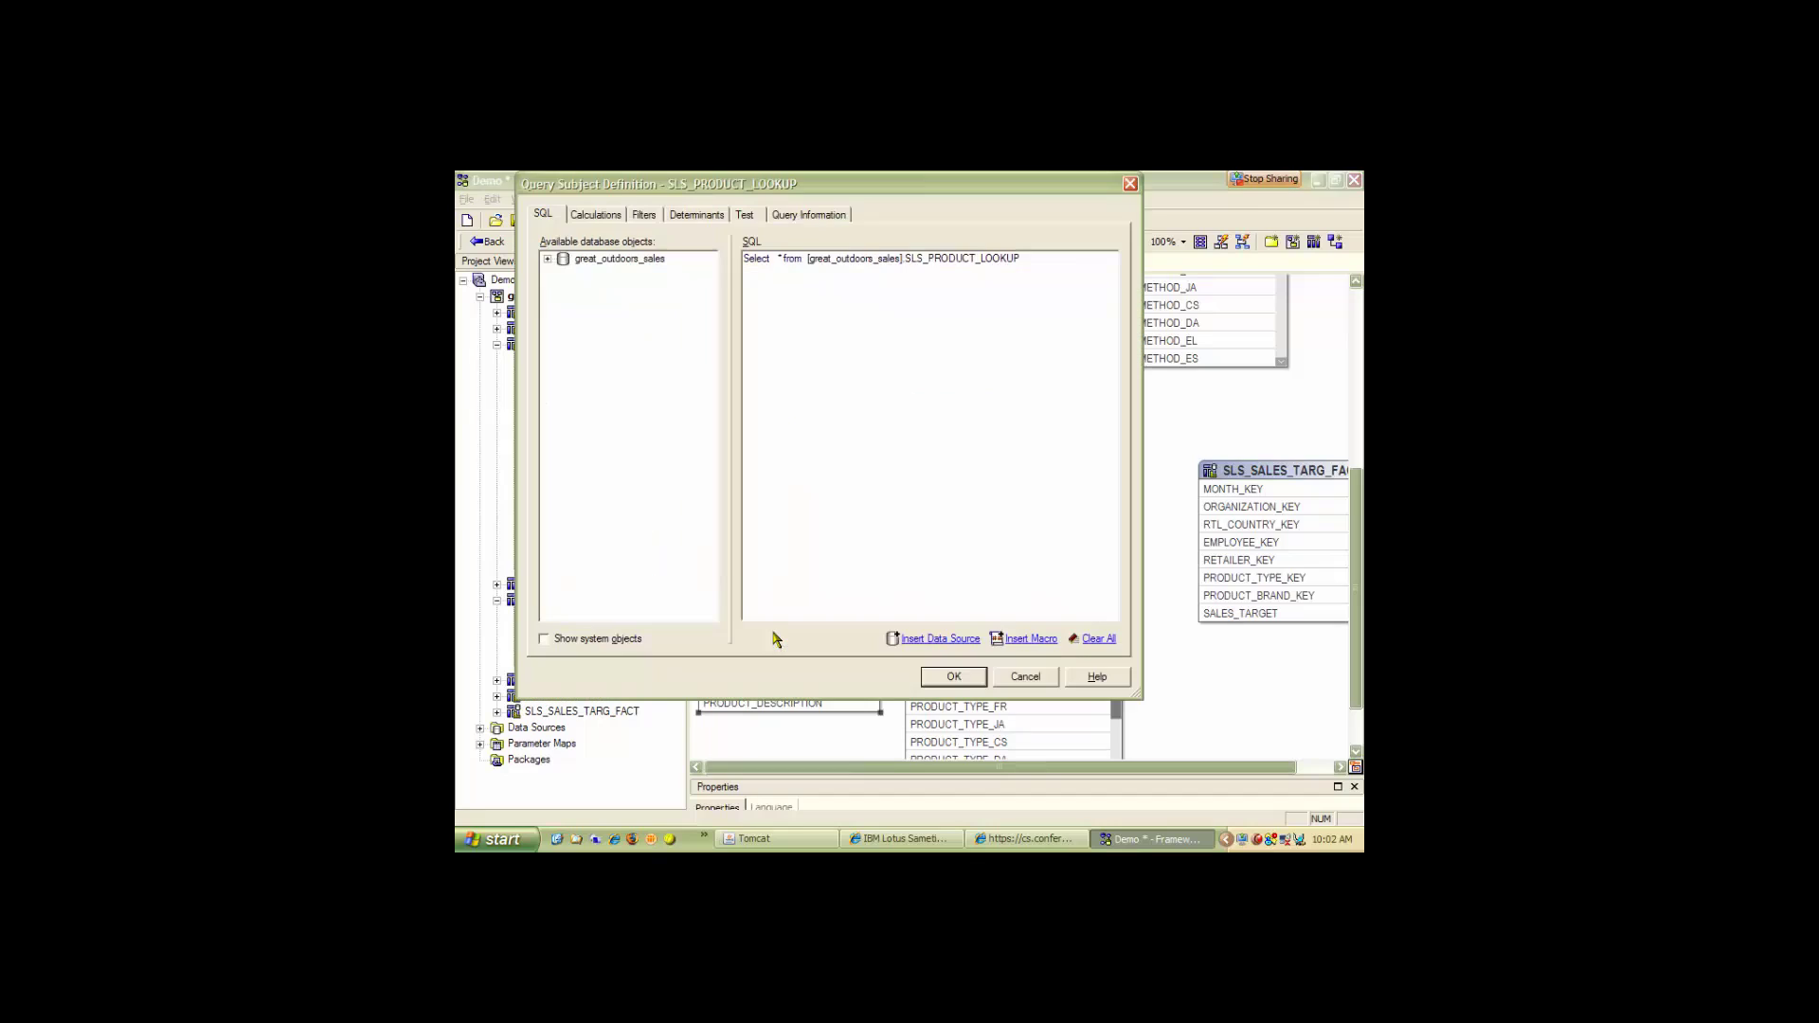
{"action": "left_click", "coordinate": [745, 214]}
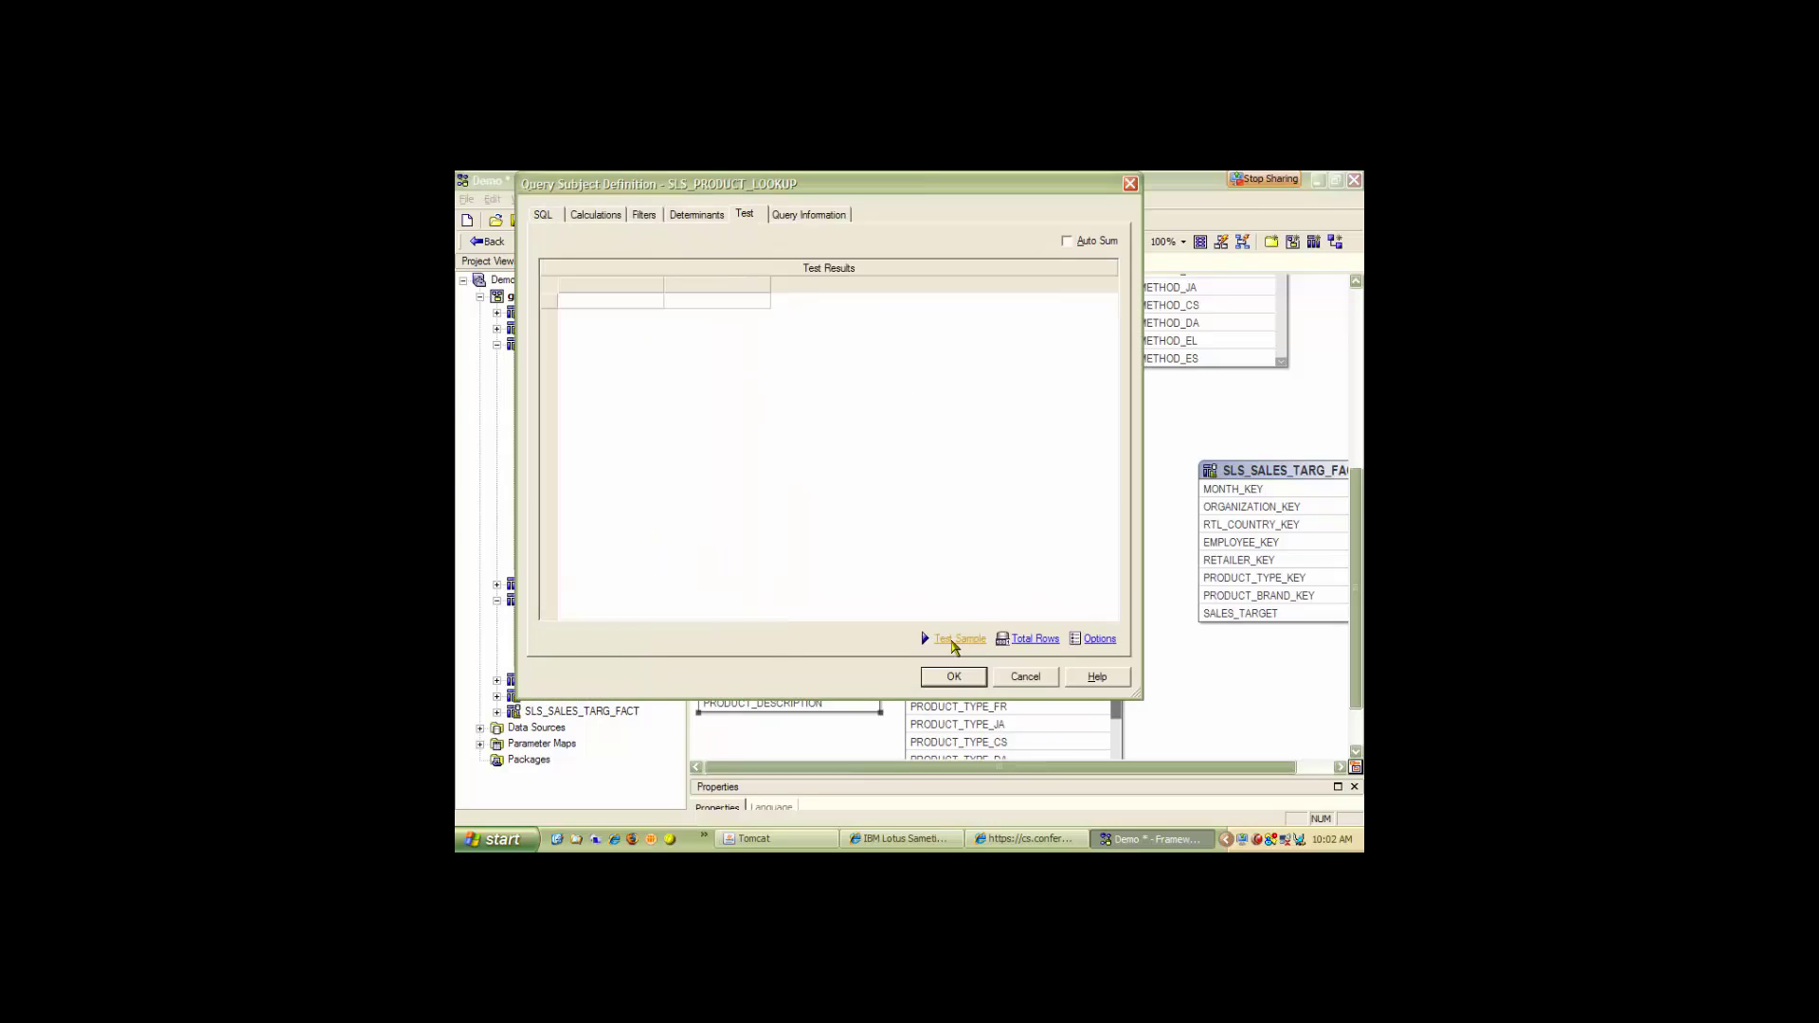
{"action": "left_click", "coordinate": [952, 641]}
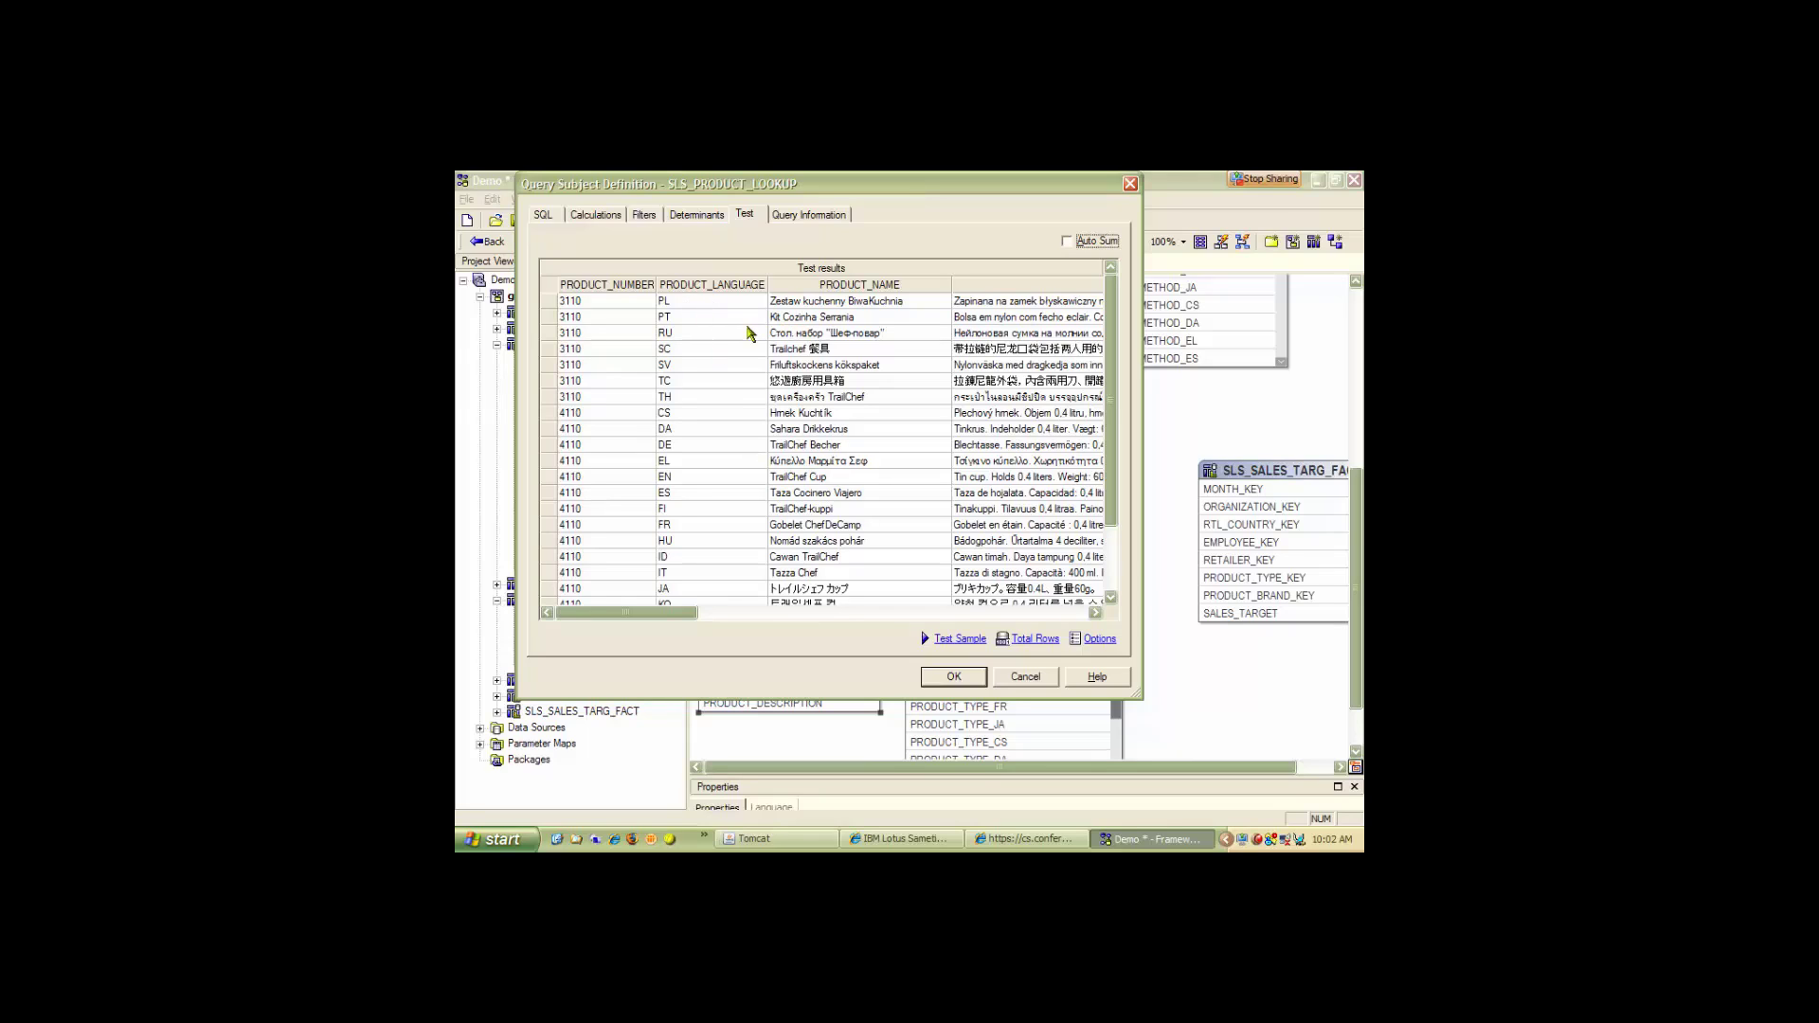
{"action": "left_click", "coordinate": [588, 303]}
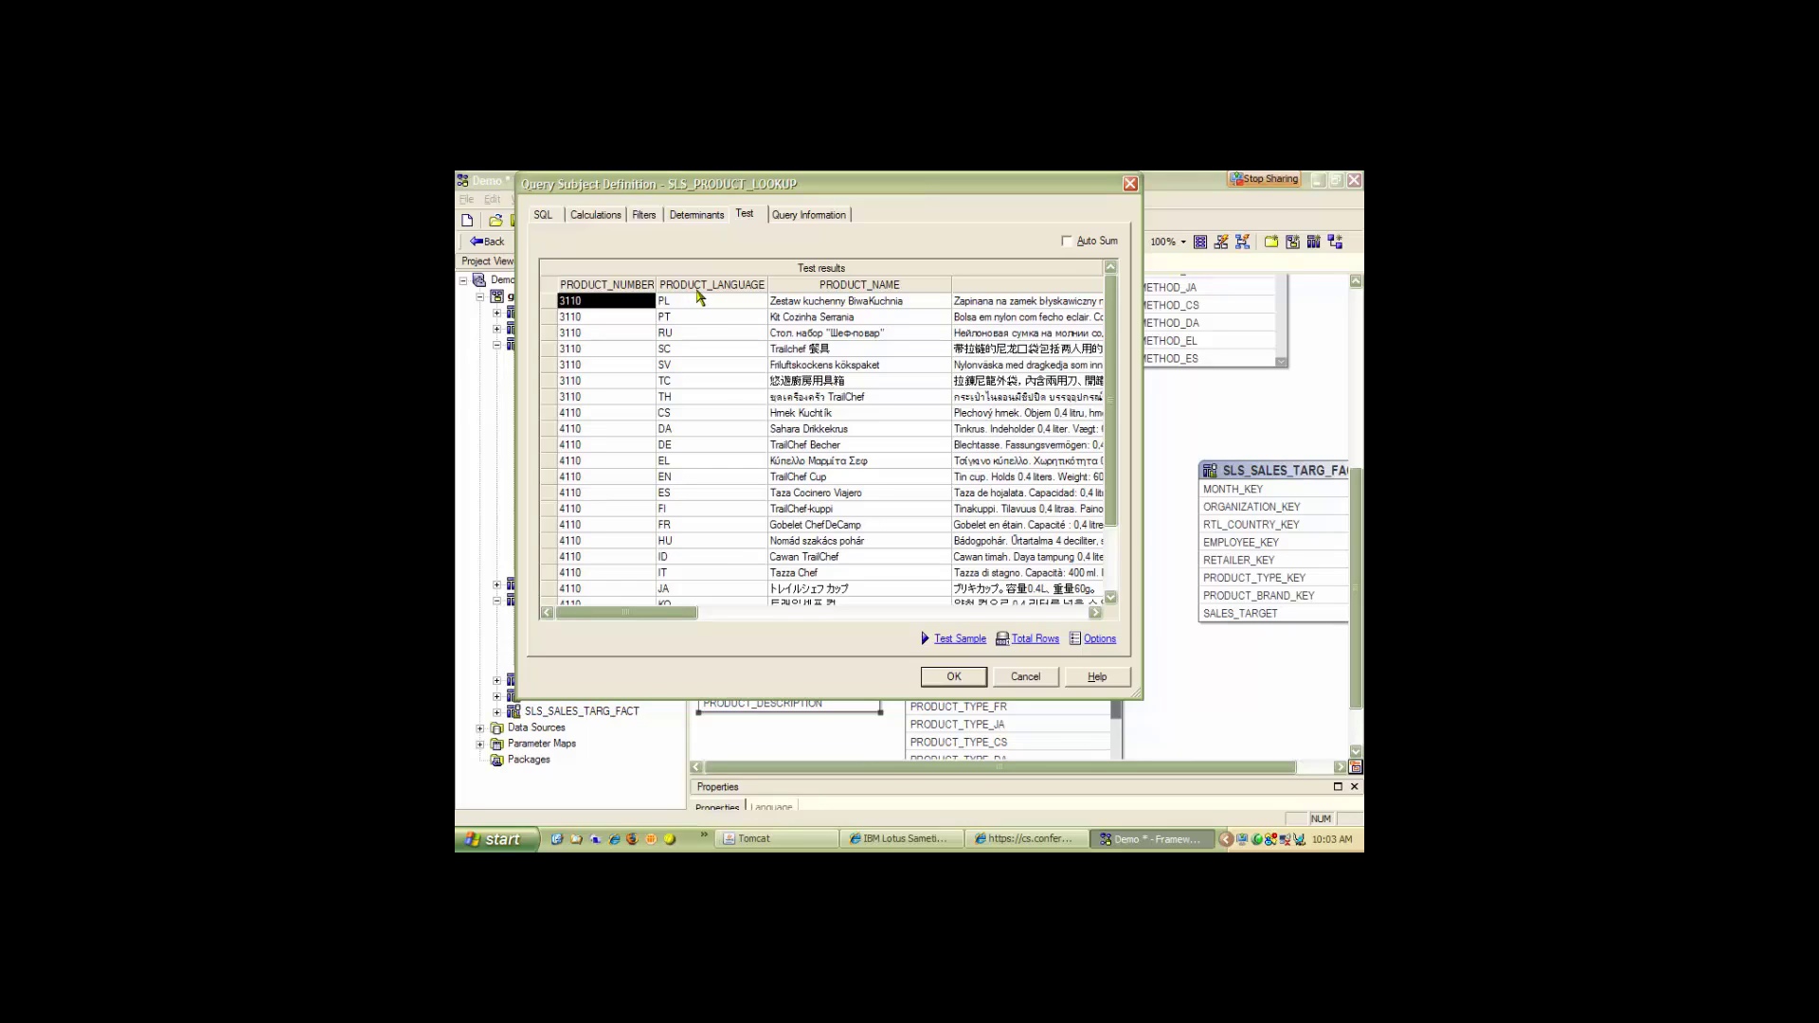
Add a filter named Language Filter to SLS_PRODUCT_LOOKUP with the expression [great_outdoors_sales].[SLS_PRODUCT_LOOKUP].[PRODUCT_LANGUAGE] = 'EN'.
{"action": "left_click", "coordinate": [644, 217]}
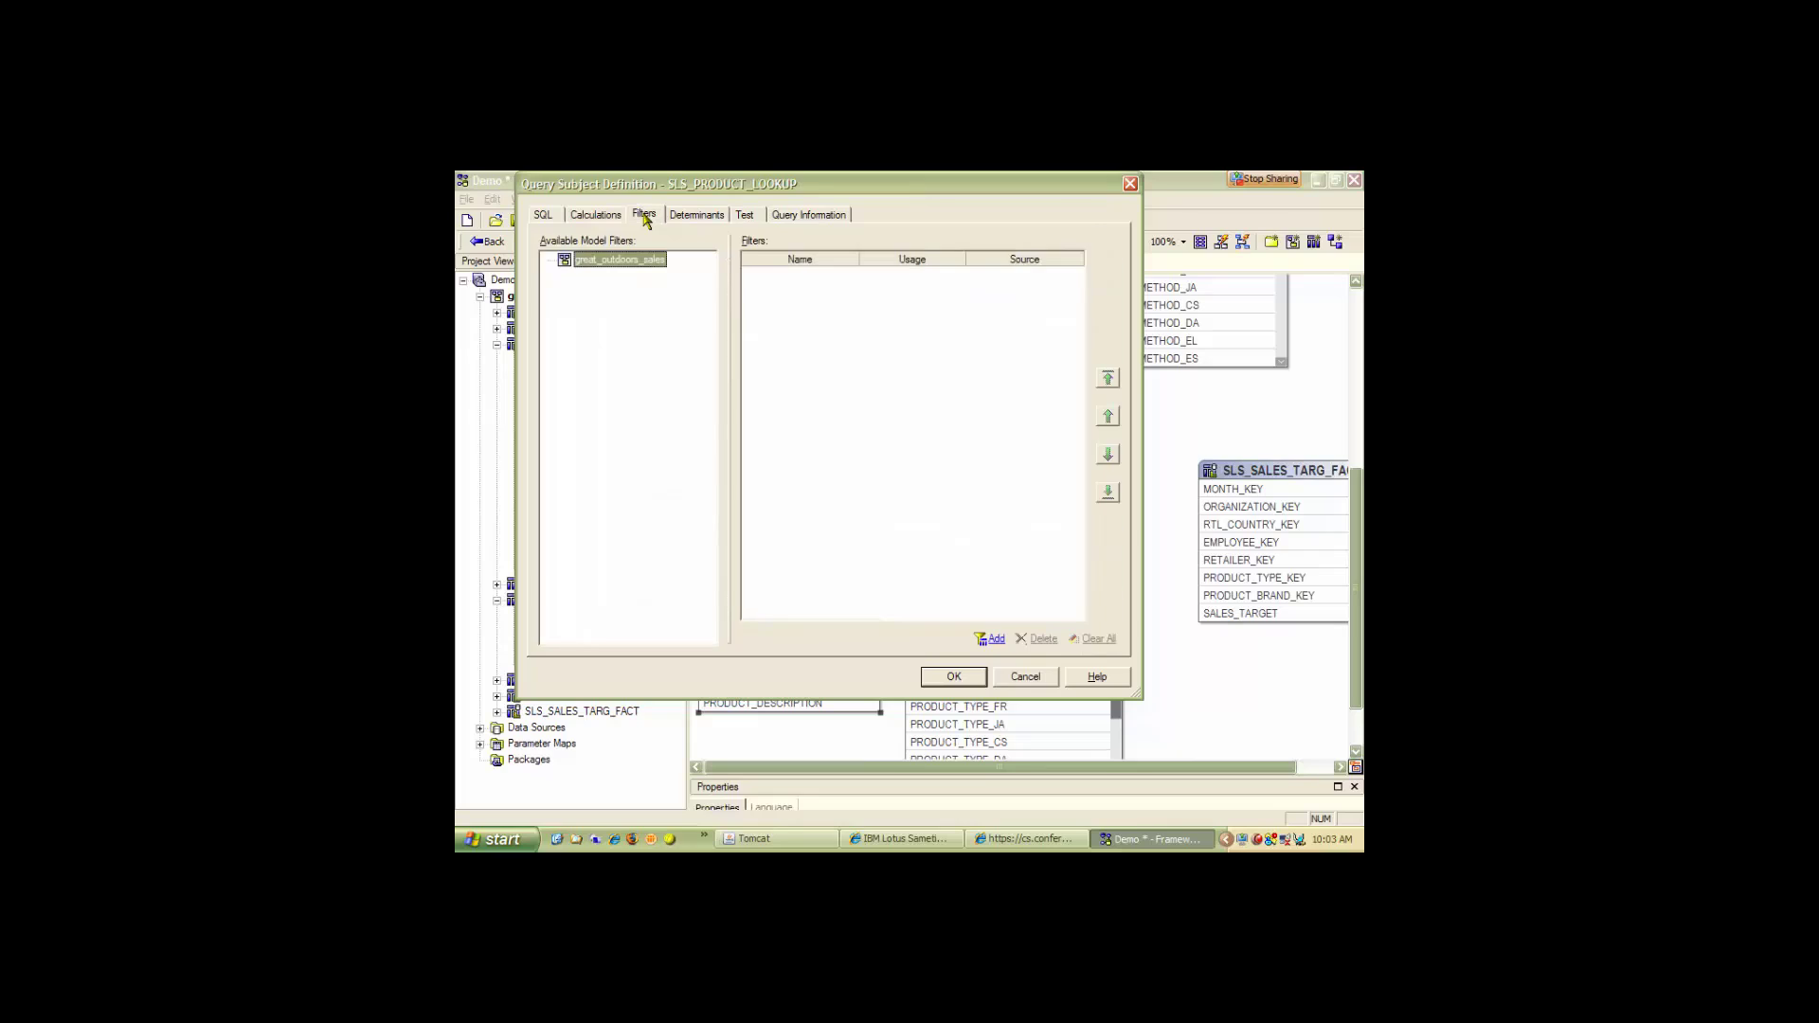
{"action": "left_click", "coordinate": [1002, 641]}
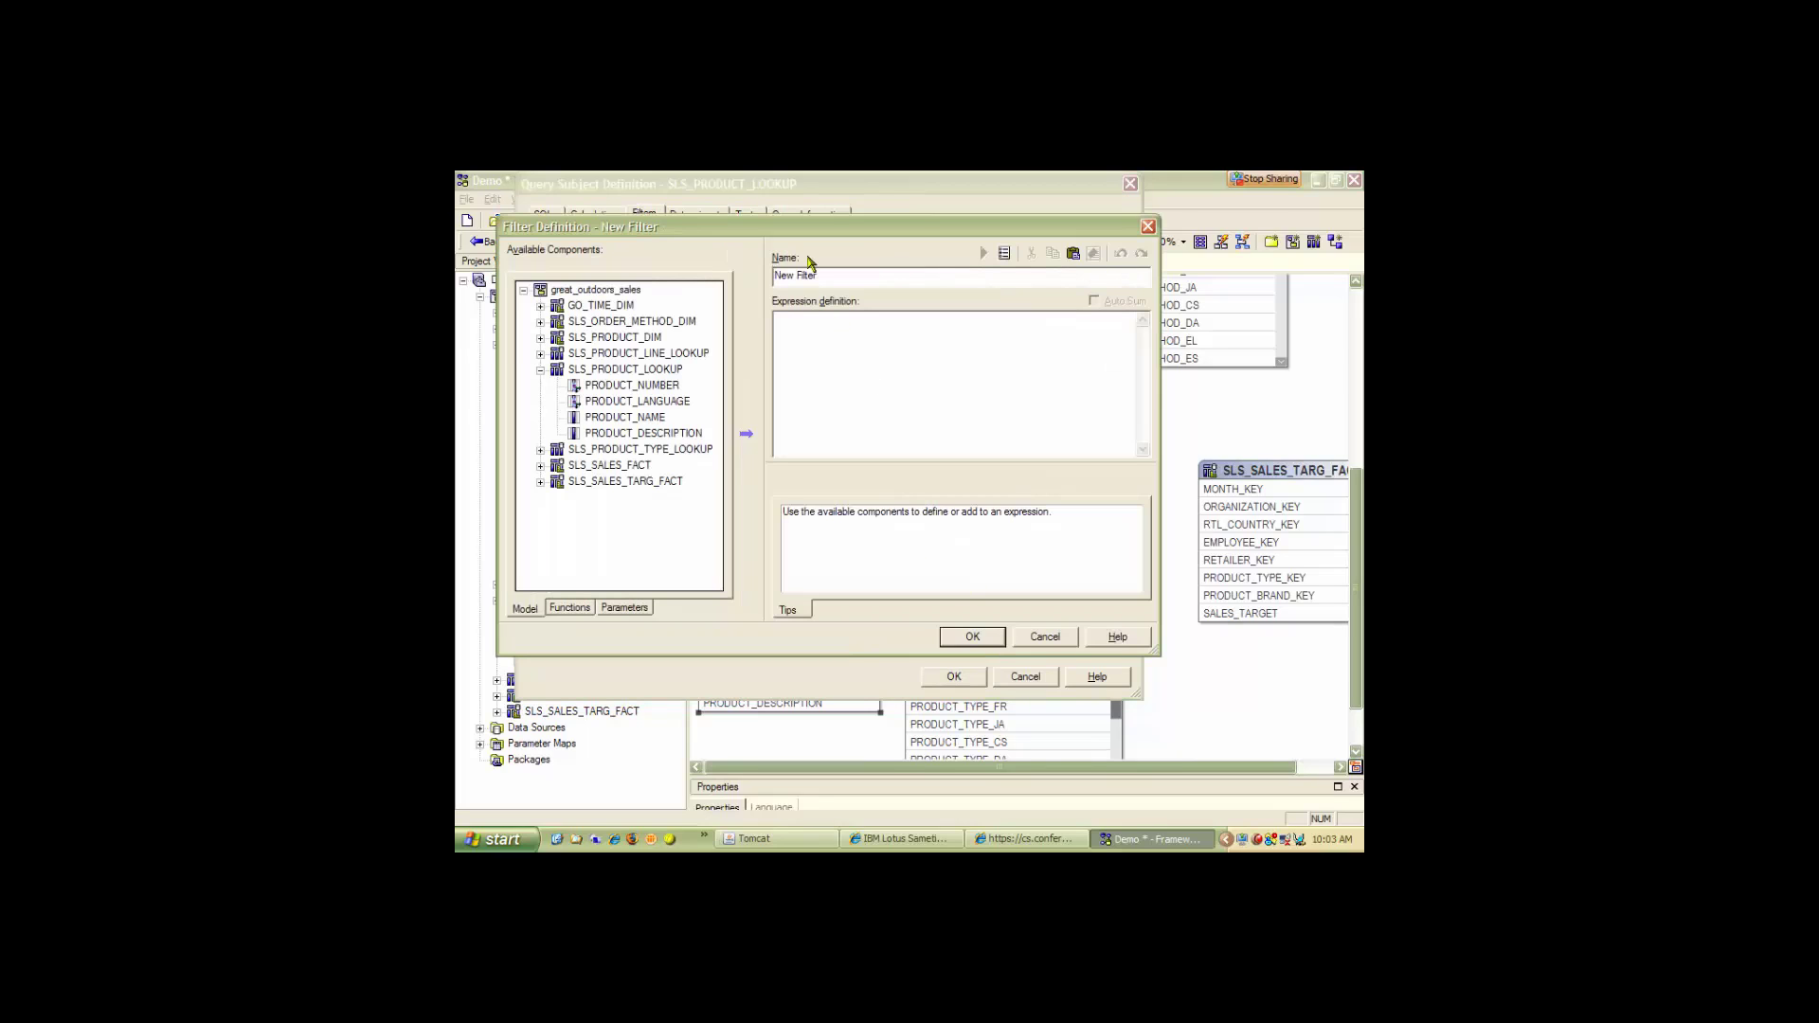
{"action": "left_click_drag", "start_coordinate": [818, 275], "coordinate": [768, 281]}
{"action": "type", "text": "Languag"}
{"action": "left_click_drag", "start_coordinate": [626, 402], "coordinate": [866, 383]}
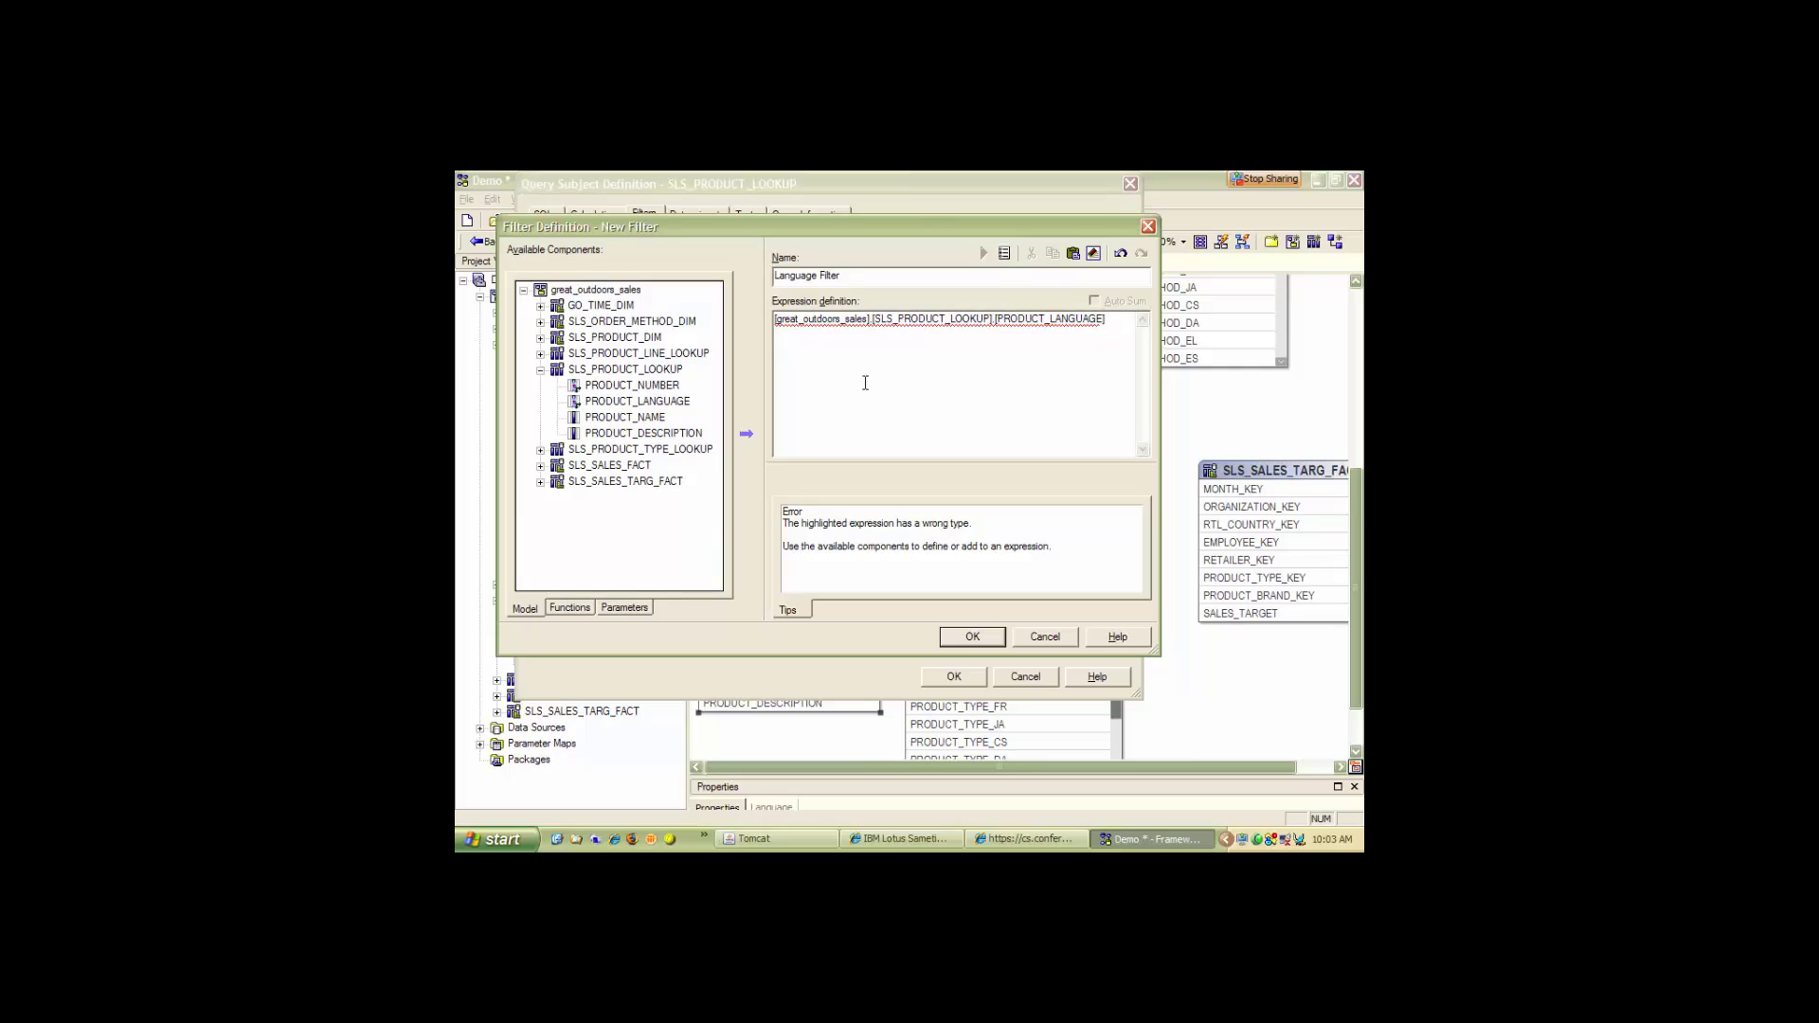
{"action": "type", "text": "= \"EN"}
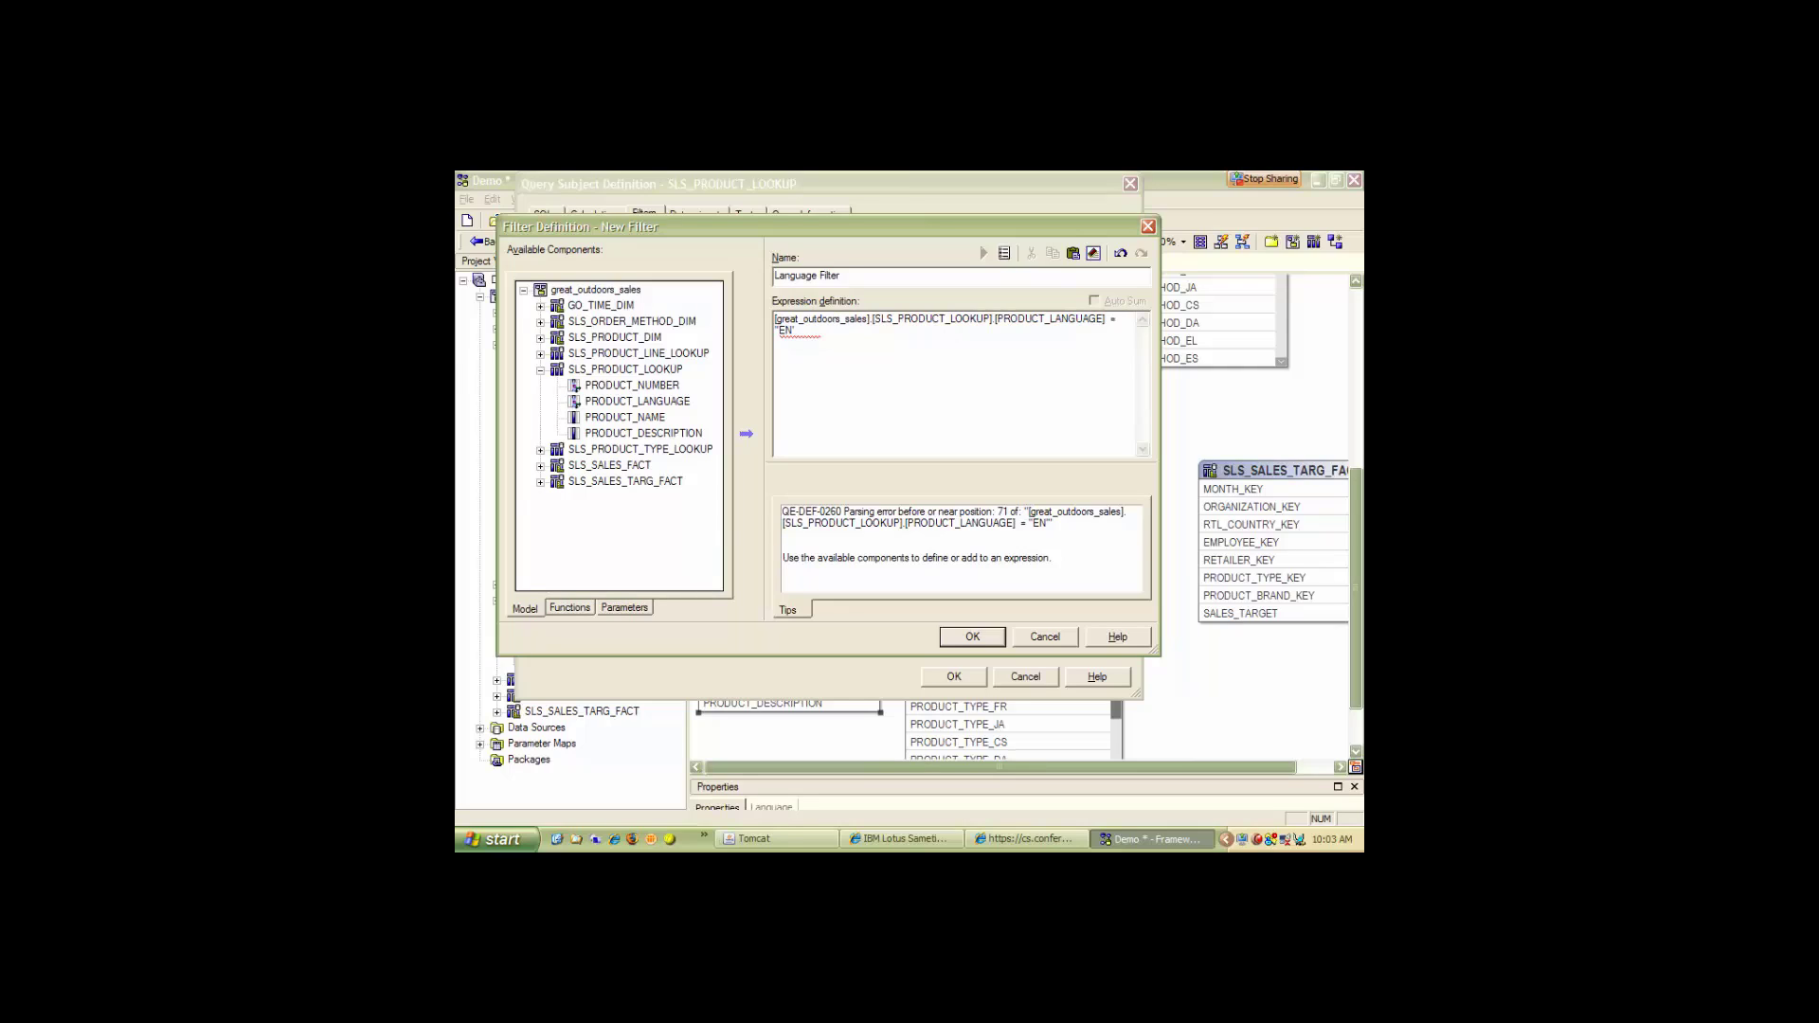
{"action": "key", "text": "shift+Left"}
{"action": "type", "text": "'"}
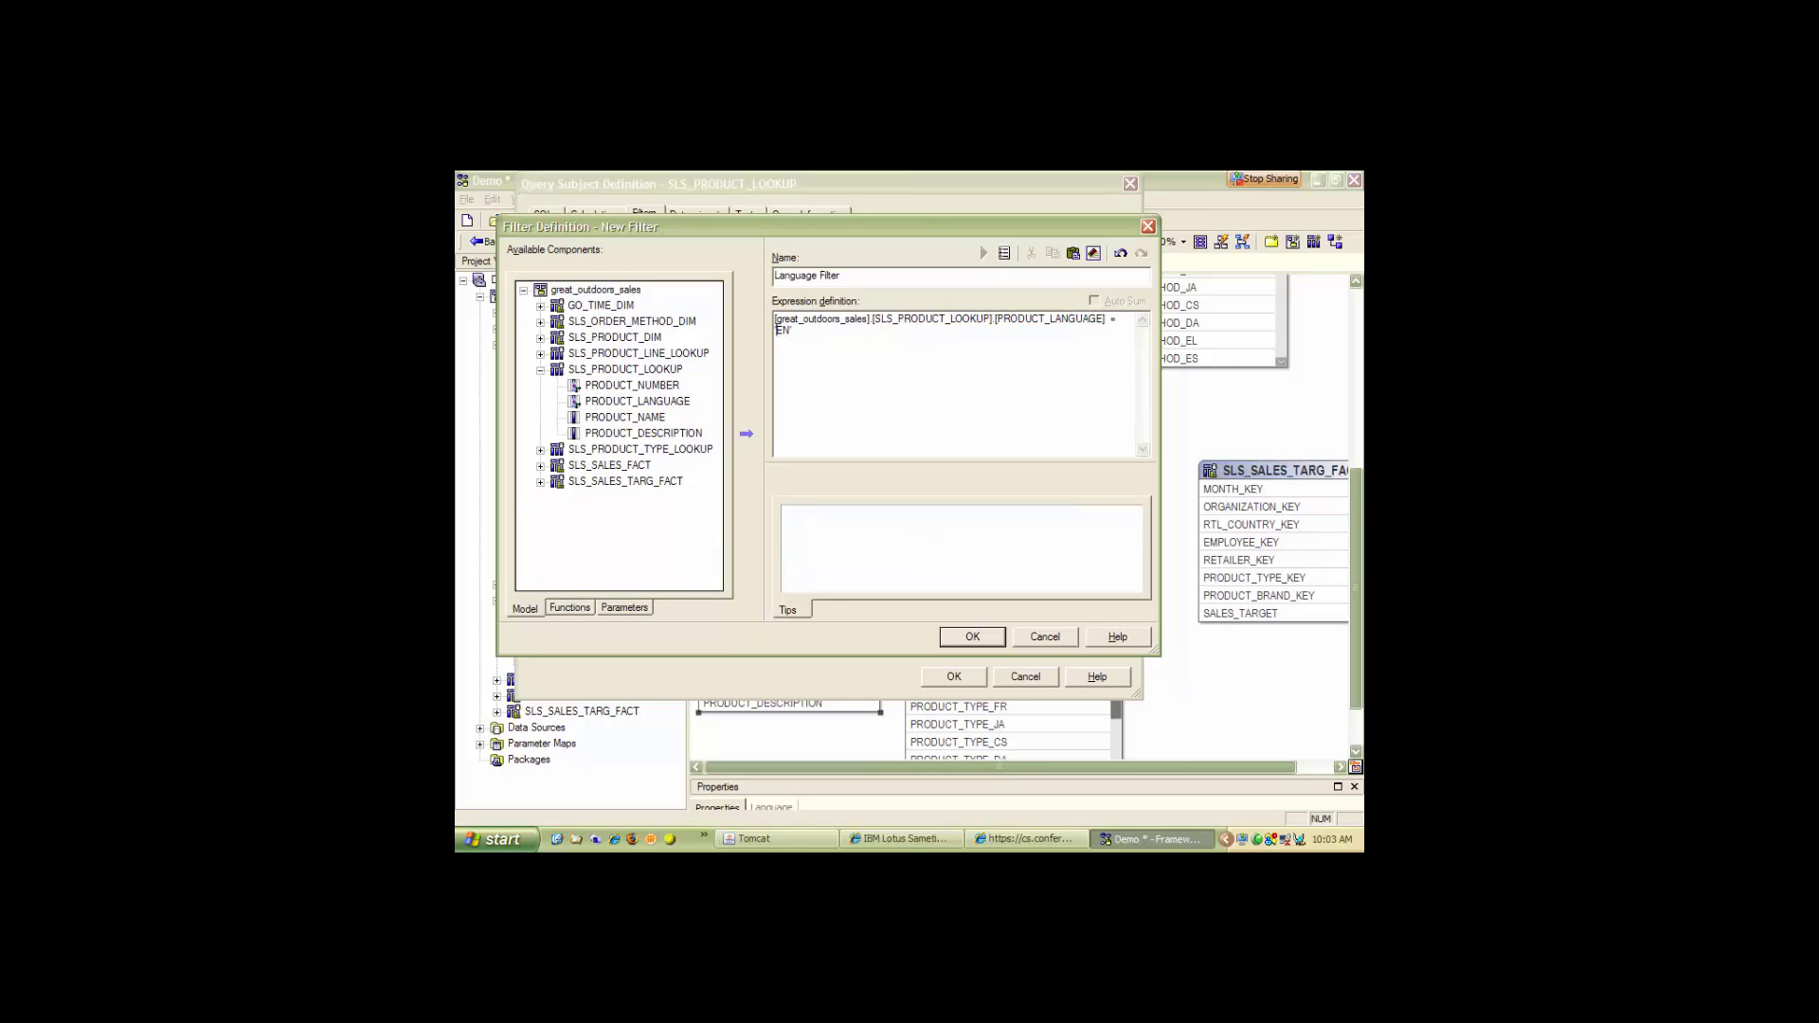
{"action": "left_click", "coordinate": [973, 637]}
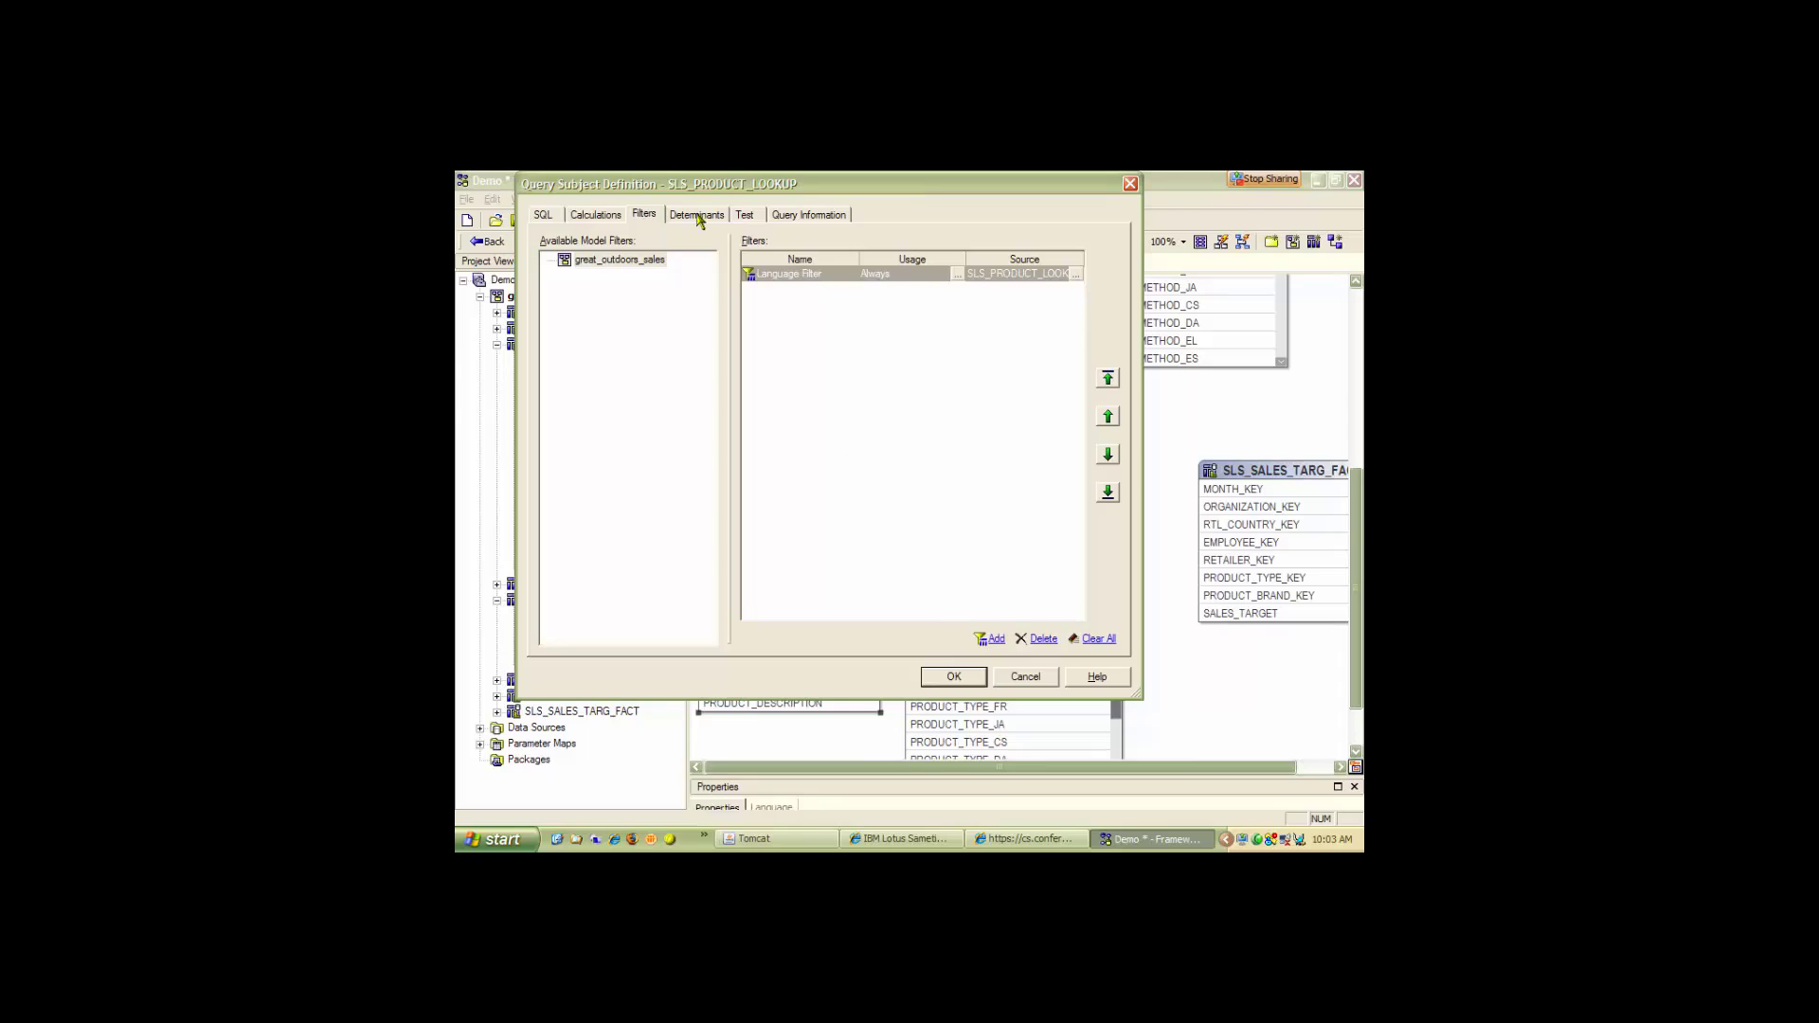
Run a test sample of SLS_PRODUCT_LOOKUP with the language filter applied and accept the query subject definition.
{"action": "left_click", "coordinate": [755, 216]}
{"action": "left_click", "coordinate": [947, 640]}
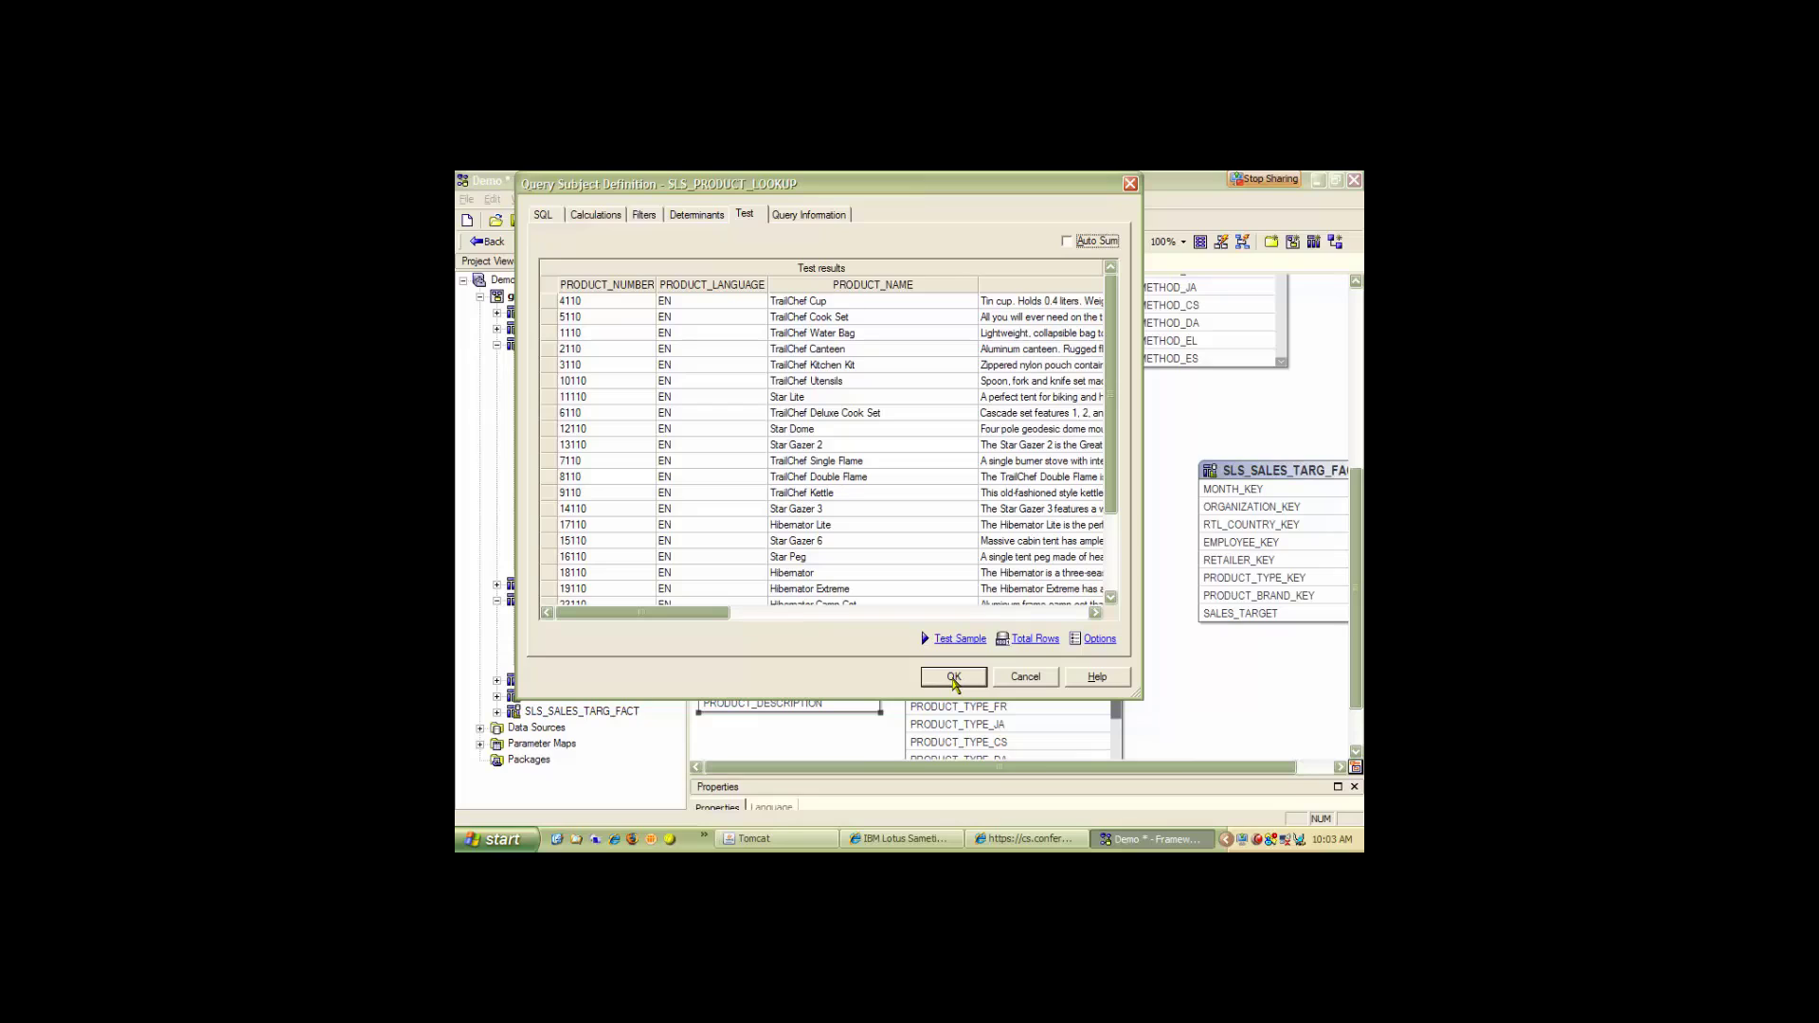
{"action": "left_click", "coordinate": [953, 677]}
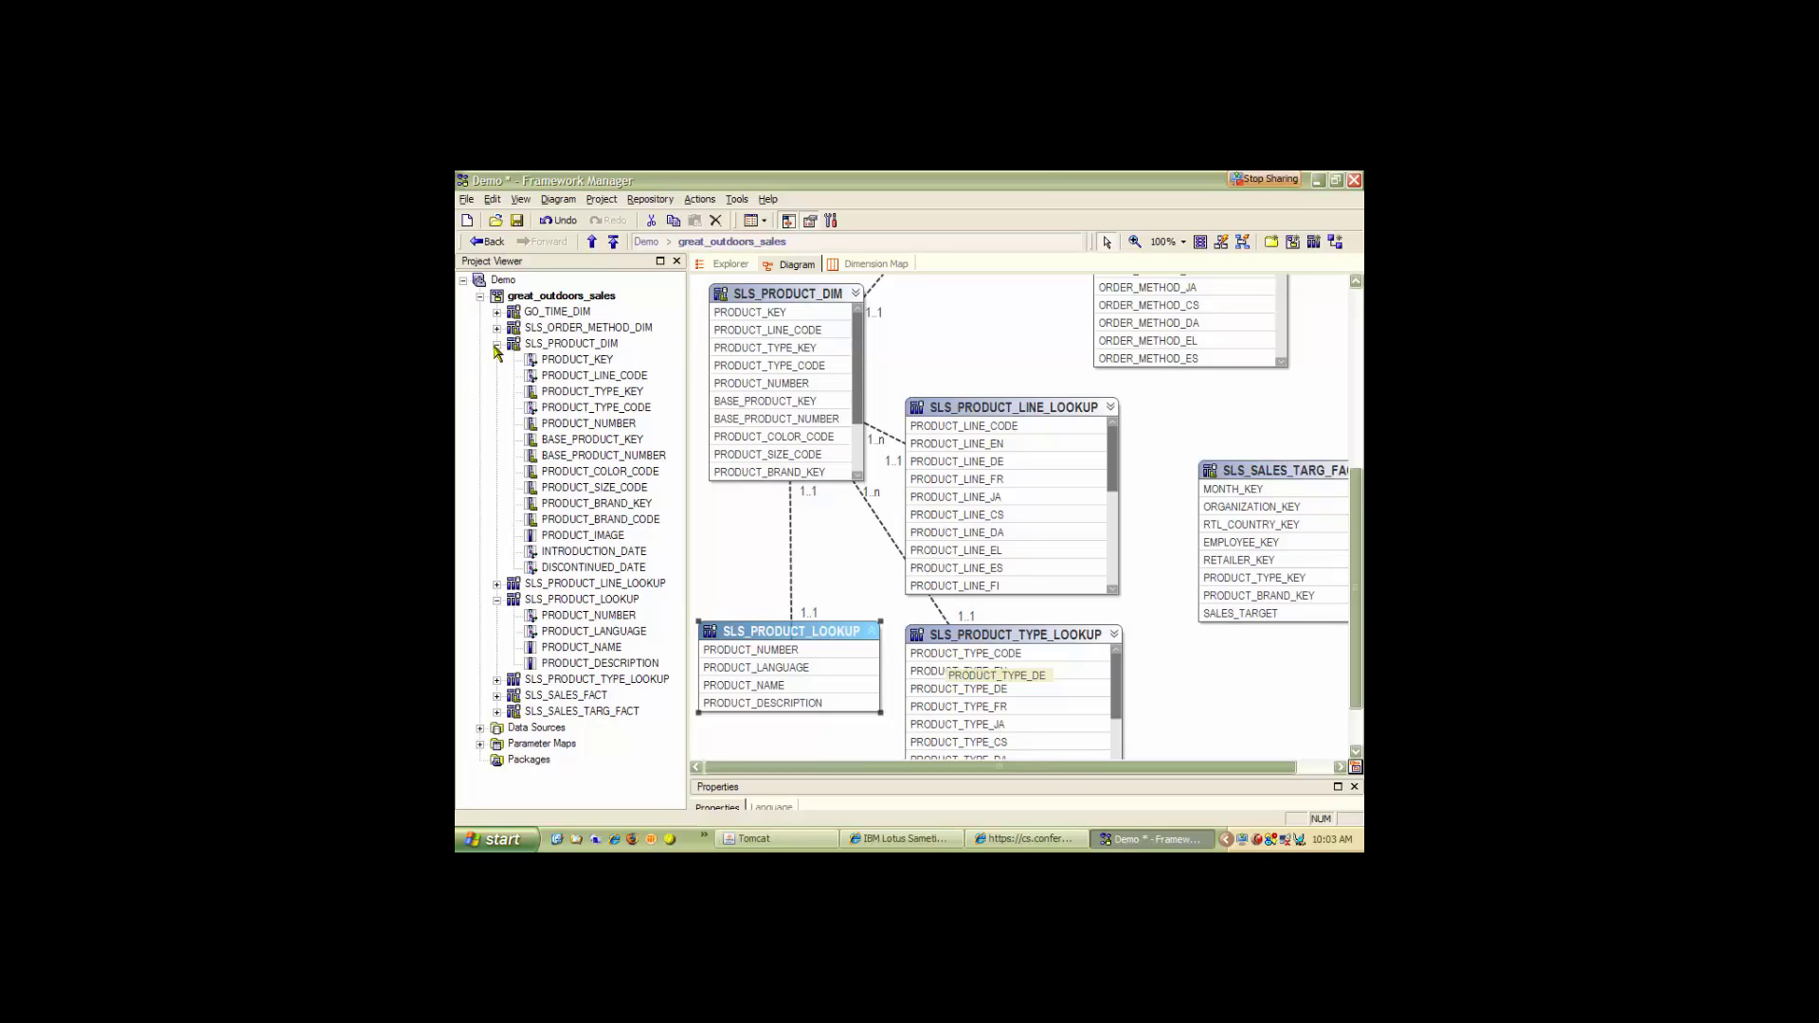
Enlarge the properties area and set the Usage of PRODUCT_TYPE_KEY in SLS_PRODUCT_DIM to Attribute.
{"action": "left_click", "coordinate": [559, 393]}
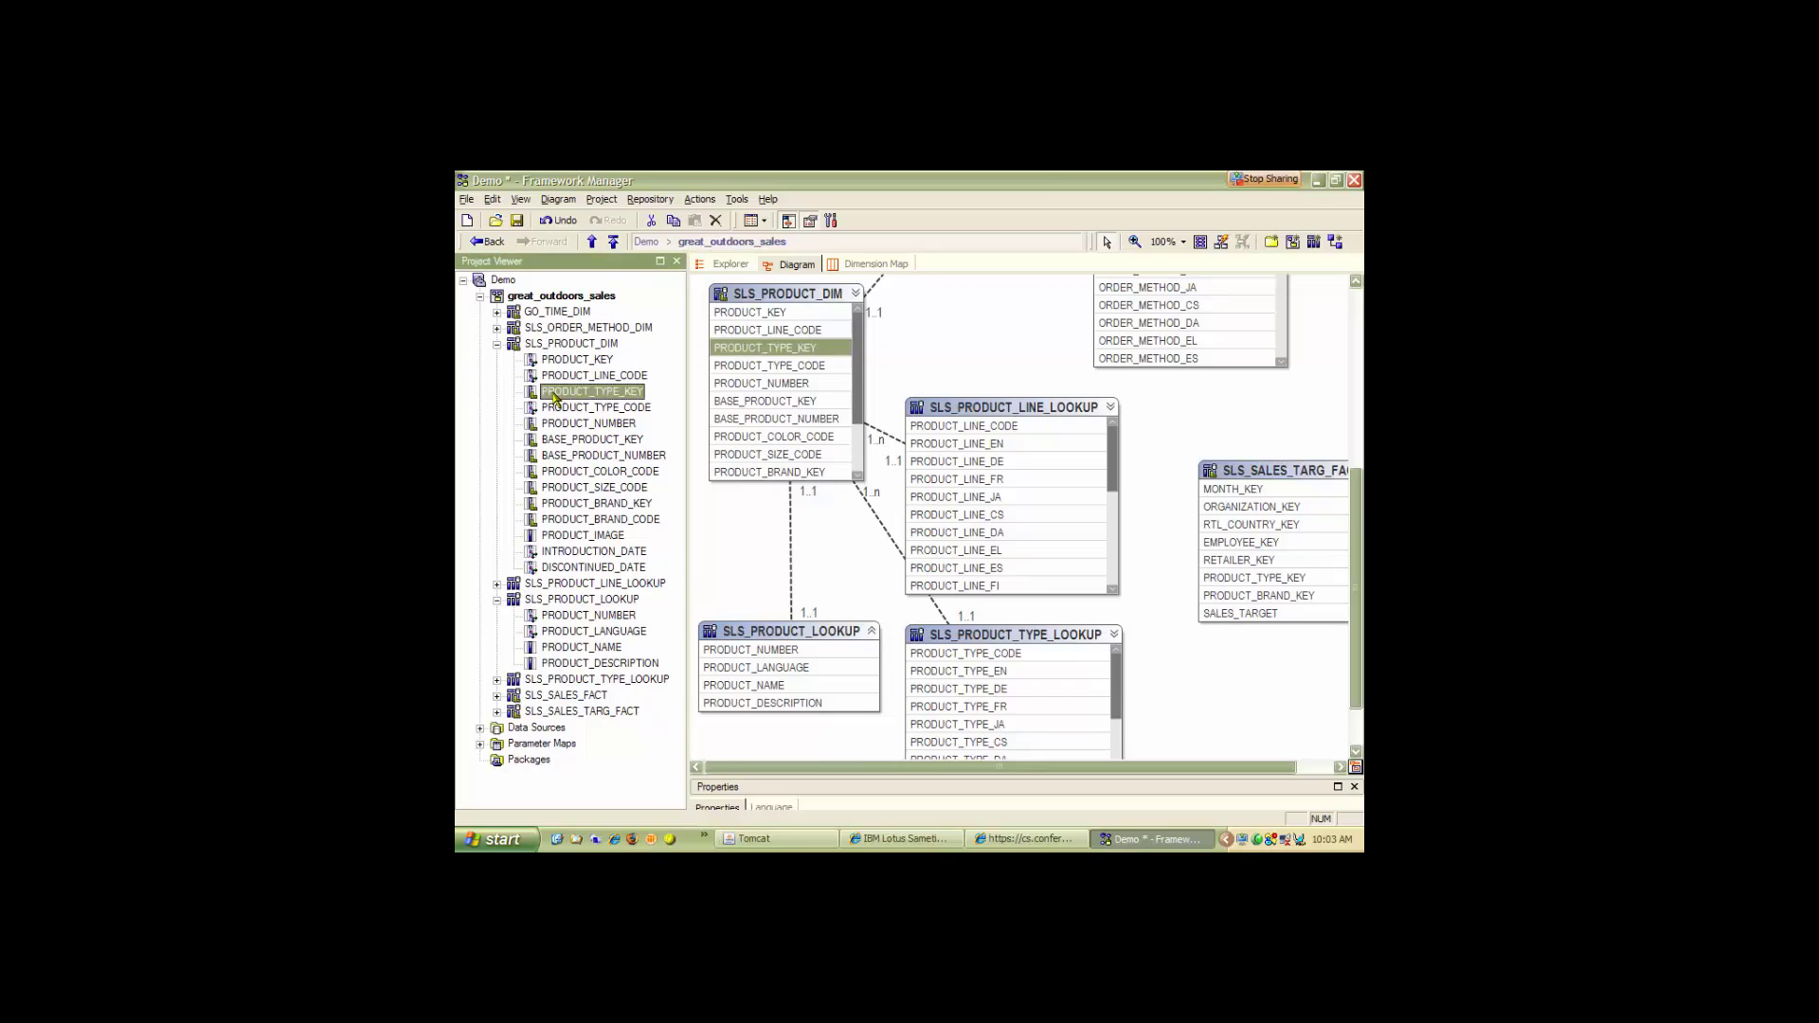
{"action": "left_click_drag", "start_coordinate": [783, 777], "coordinate": [771, 573]}
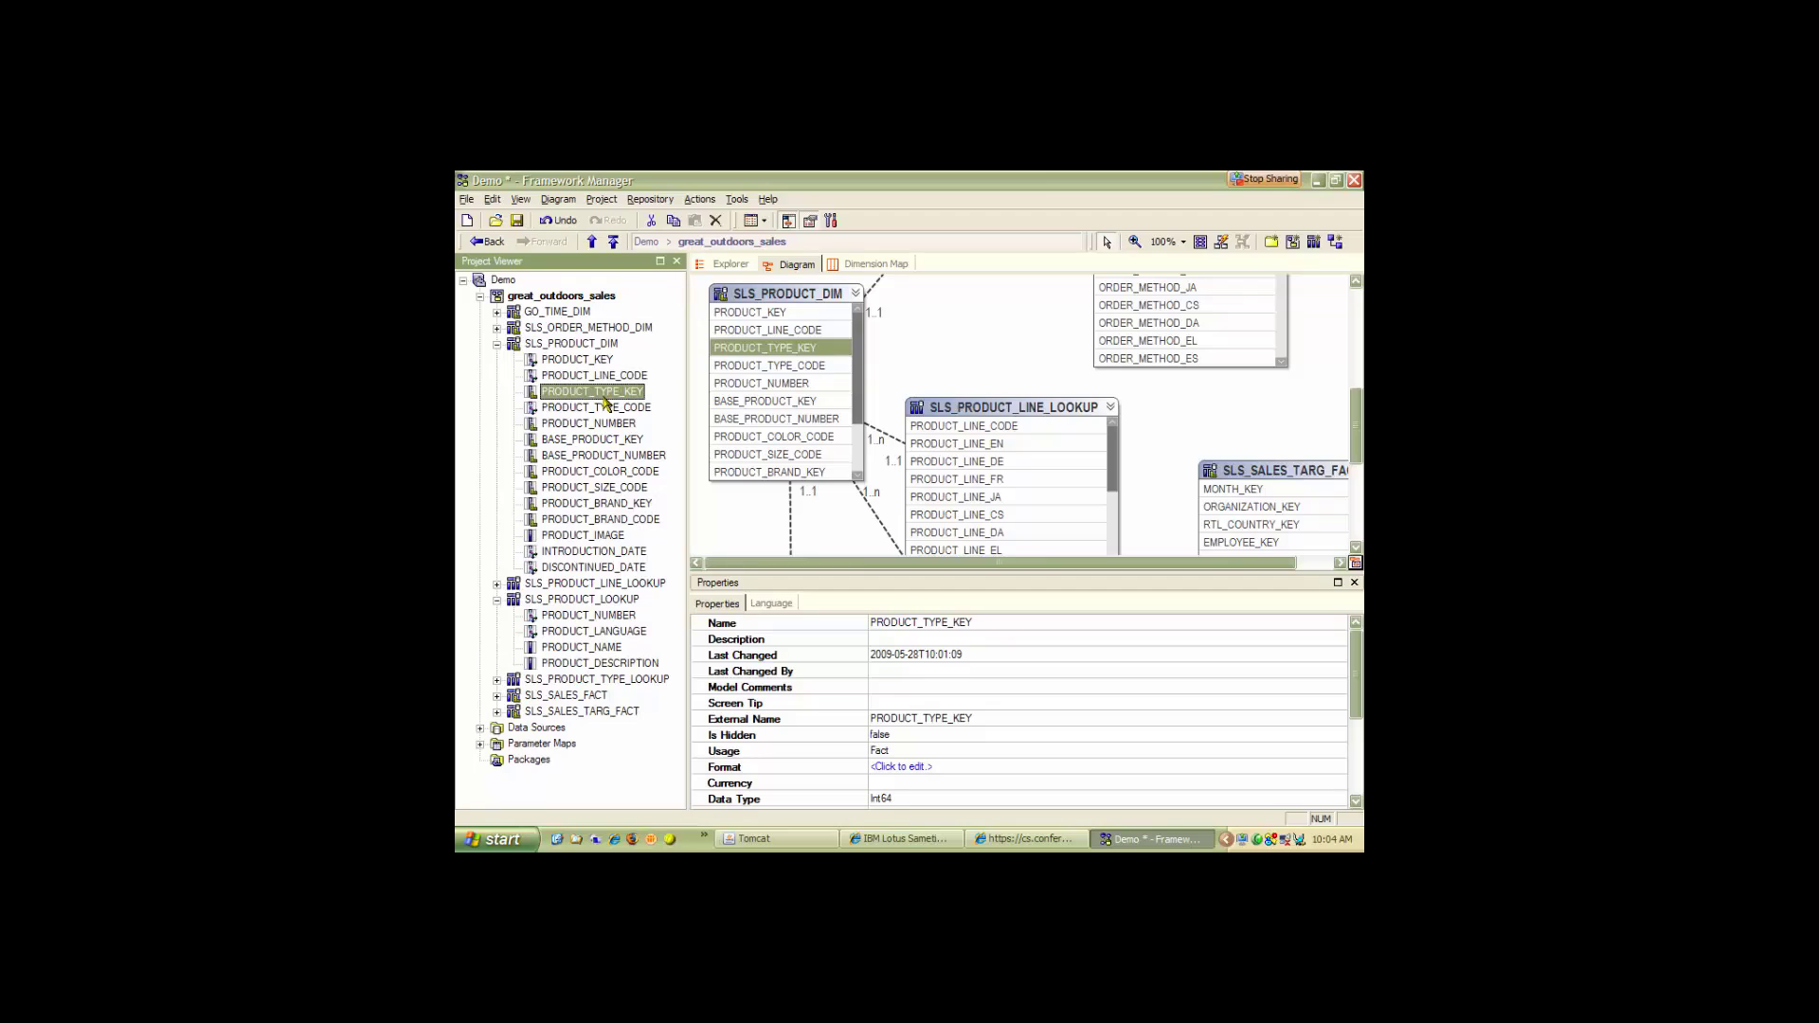
{"action": "left_click", "coordinate": [953, 751]}
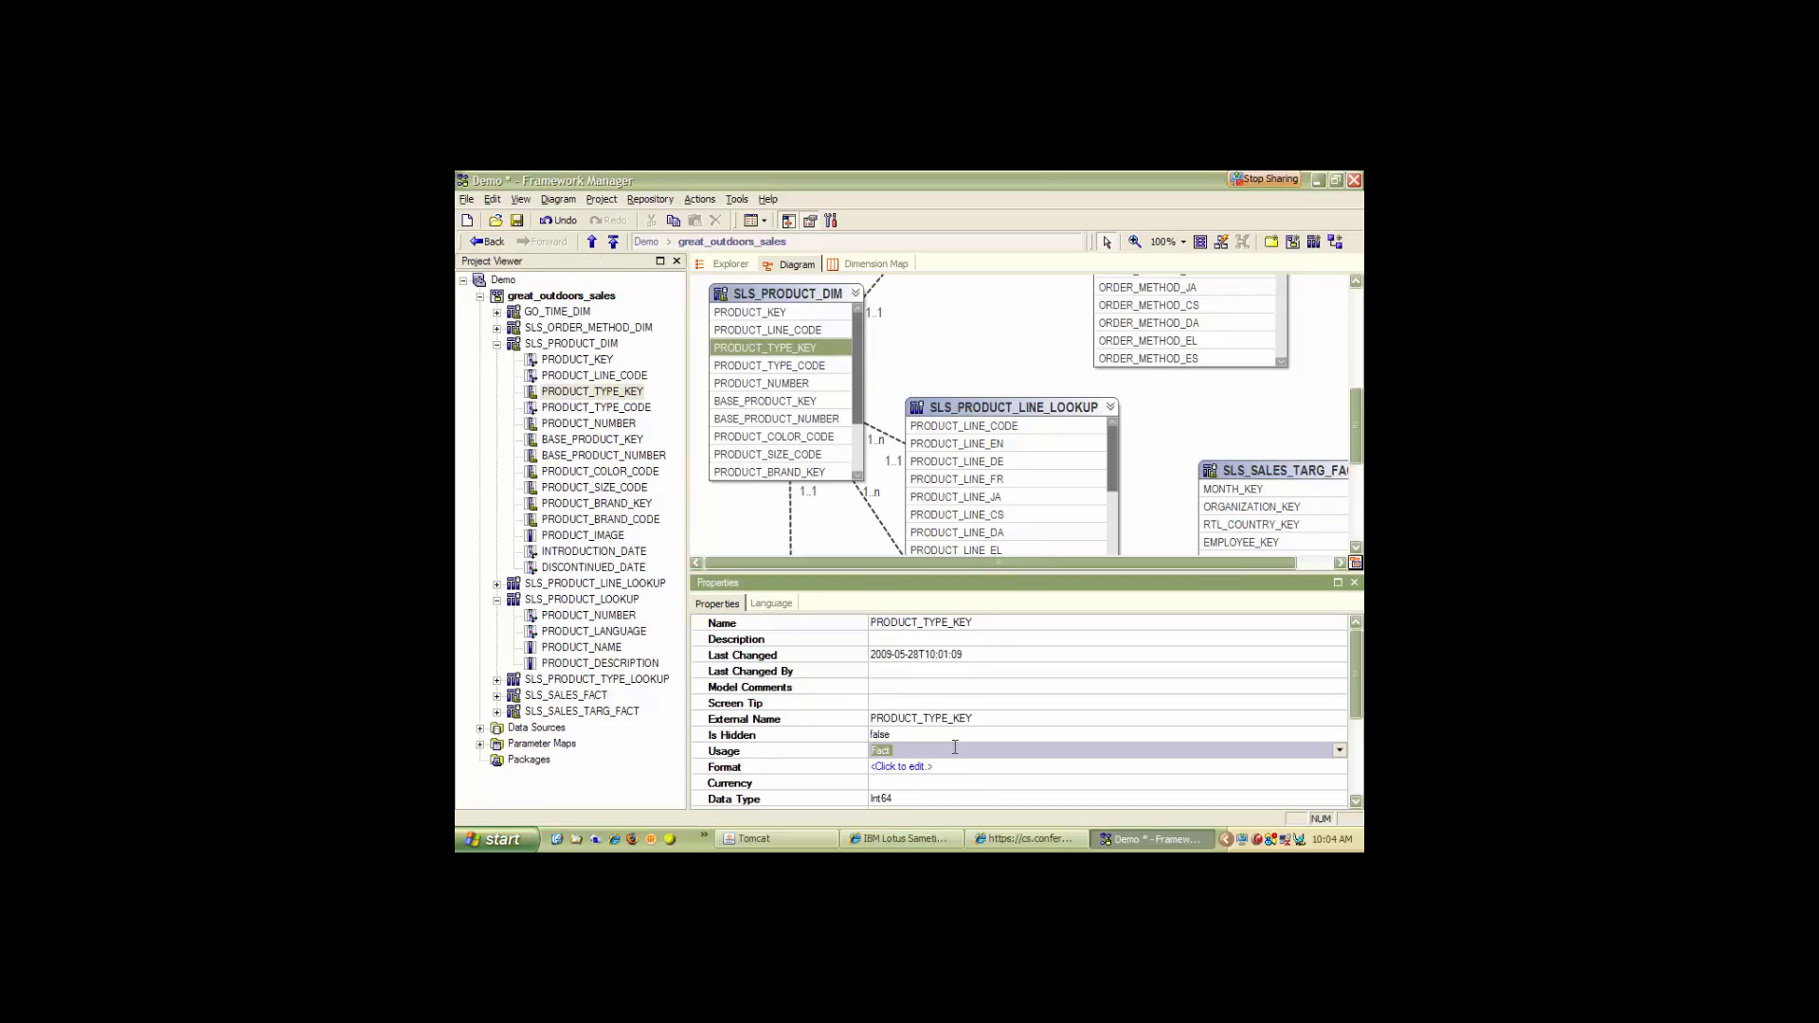
{"action": "left_click", "coordinate": [1340, 751]}
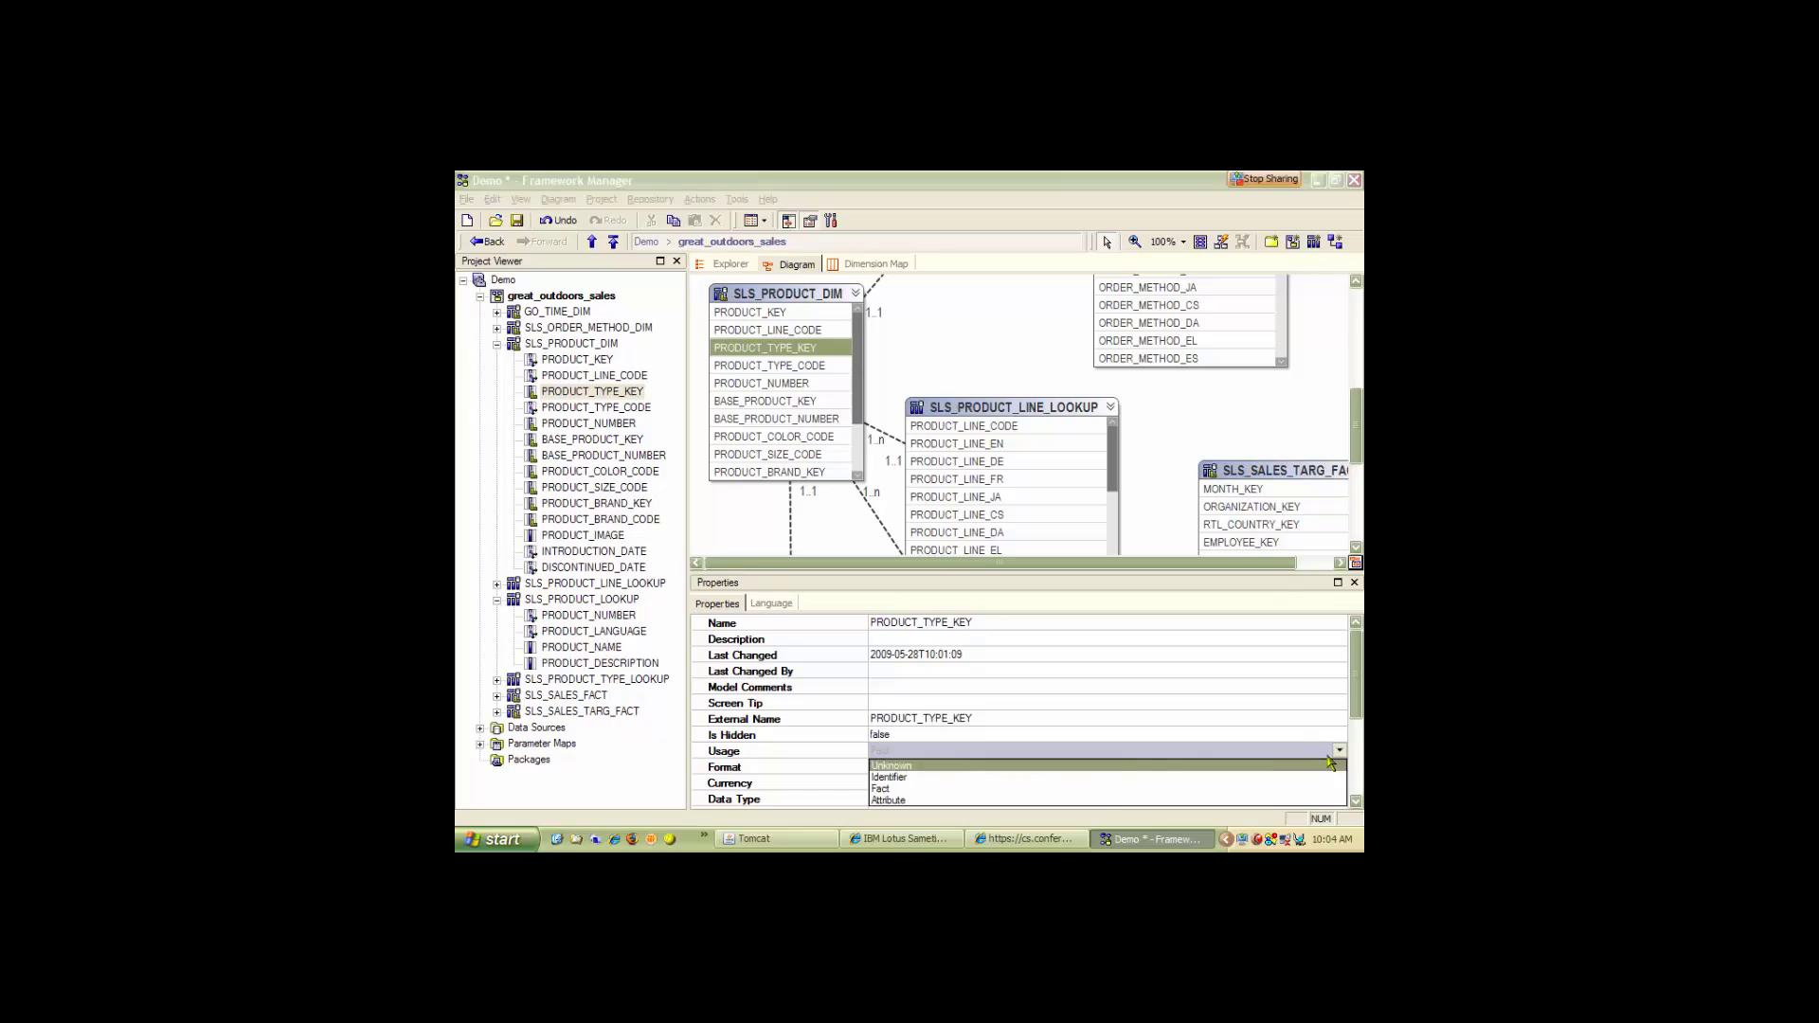
{"action": "left_click", "coordinate": [1073, 801]}
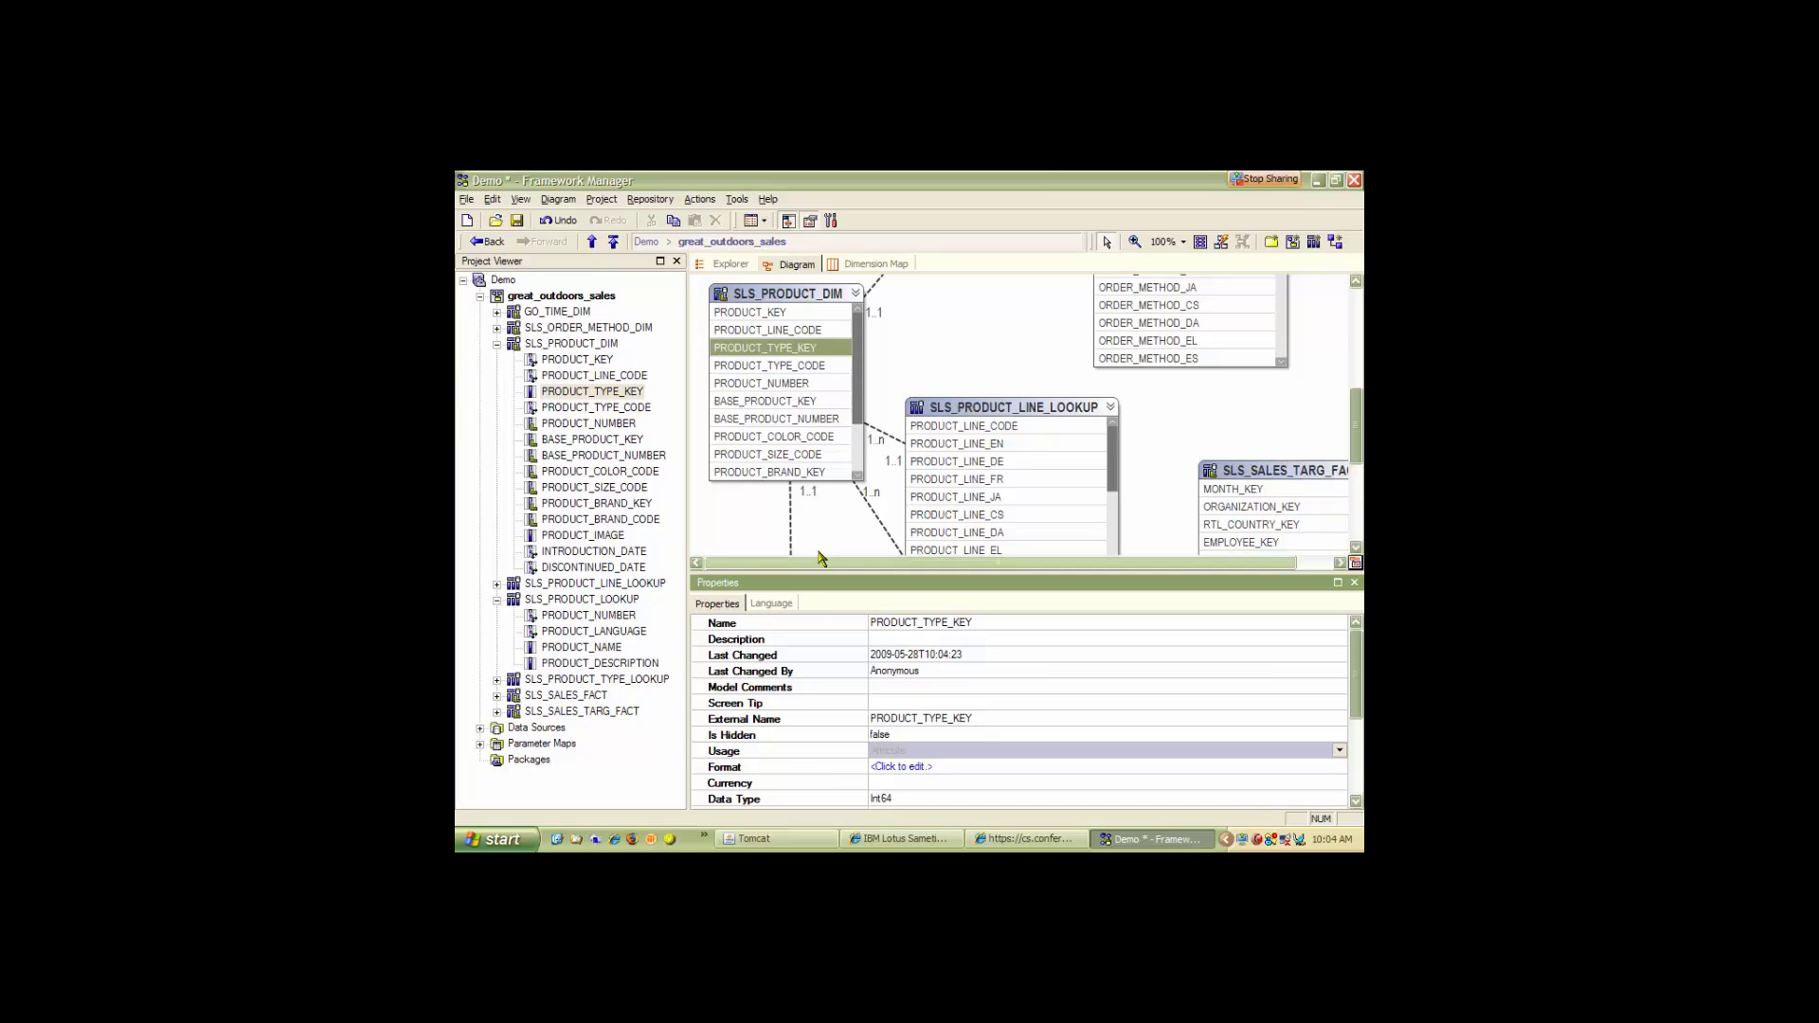
Select PRODUCT_NUMBER in SLS_PRODUCT_DIM and show the Tools pane with the project summary.
{"action": "left_click", "coordinate": [561, 425]}
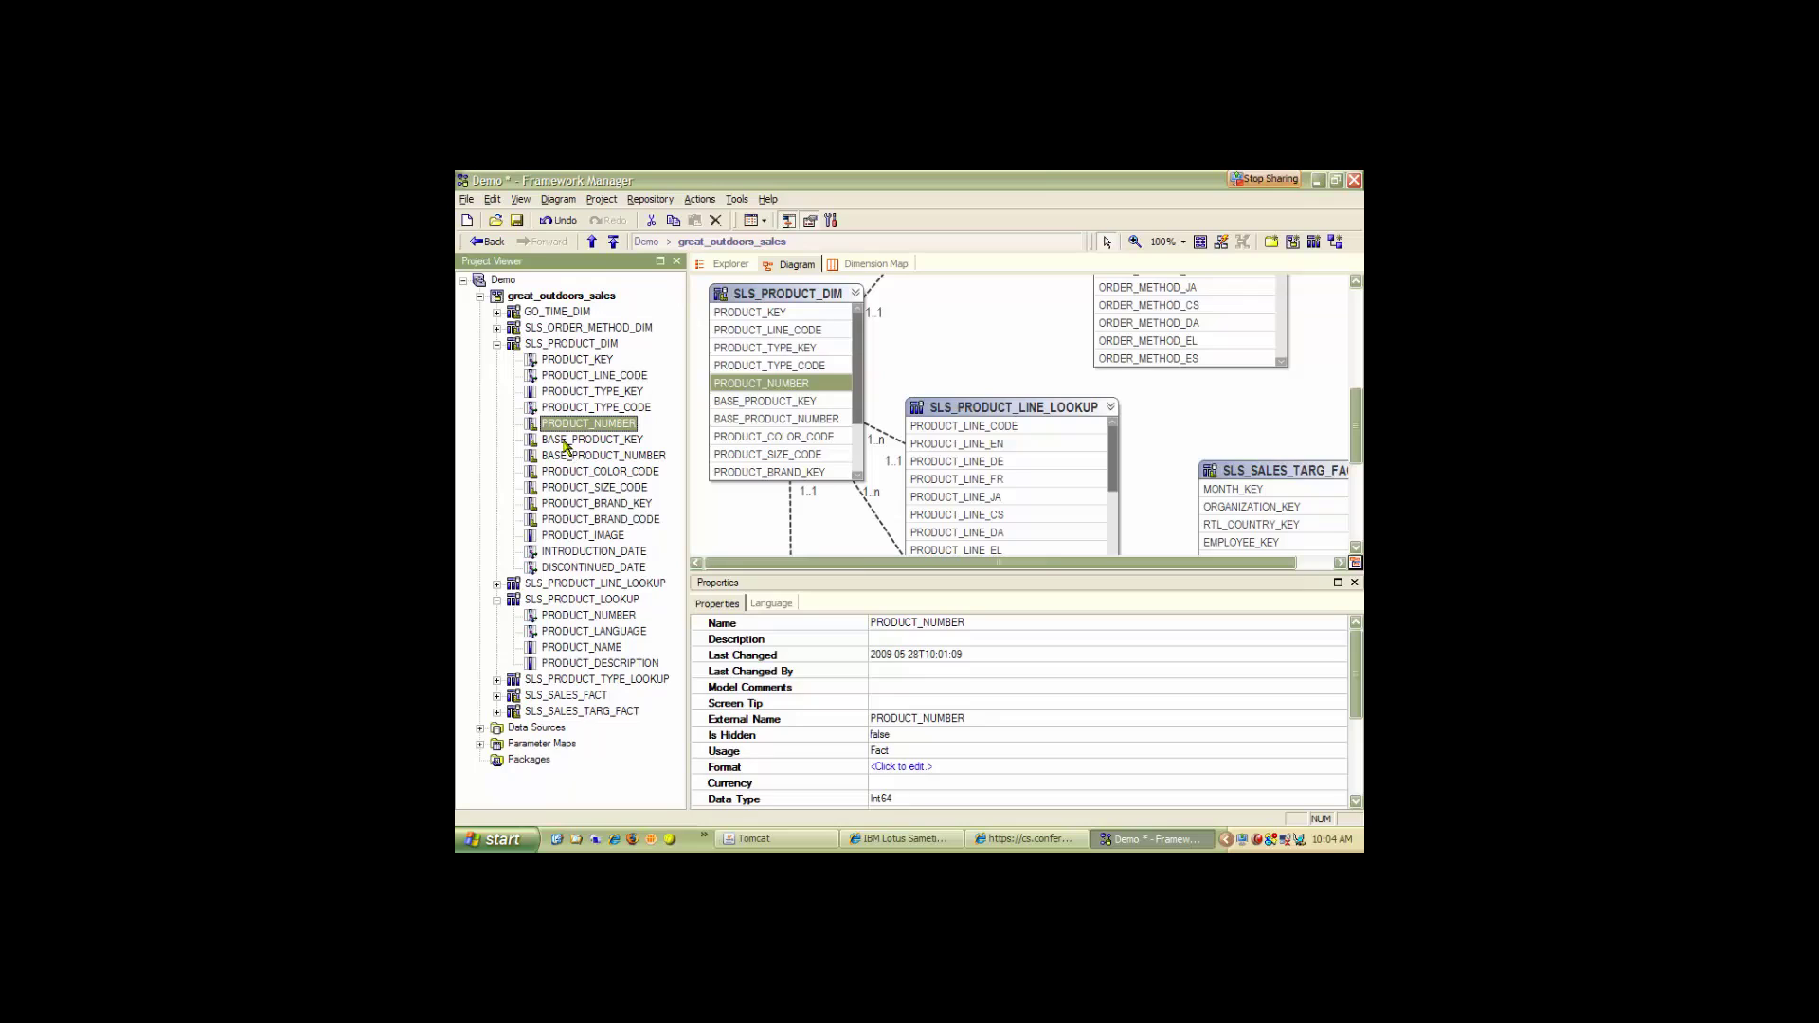
{"action": "left_click", "coordinate": [519, 200]}
{"action": "left_click", "coordinate": [549, 312]}
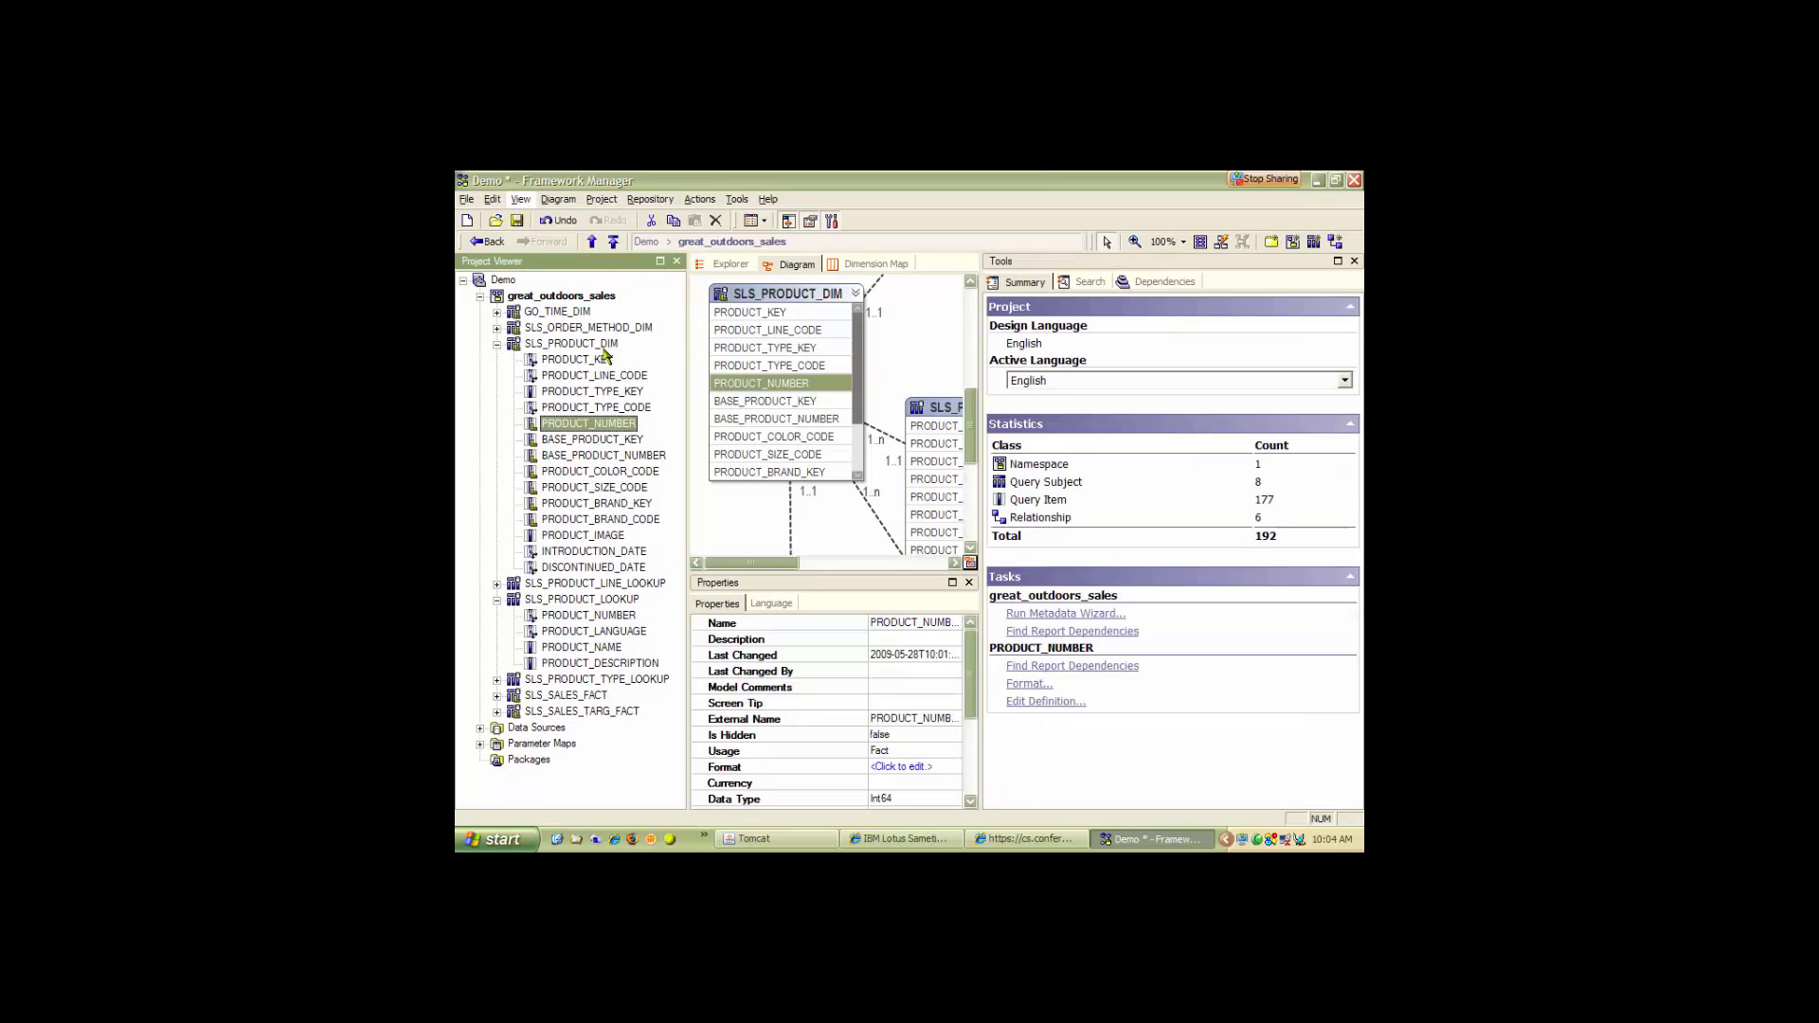
Search great_outdoors_sales for query items whose Usage property contains fact, and widen the Object column of the results.
{"action": "left_click", "coordinate": [1086, 282]}
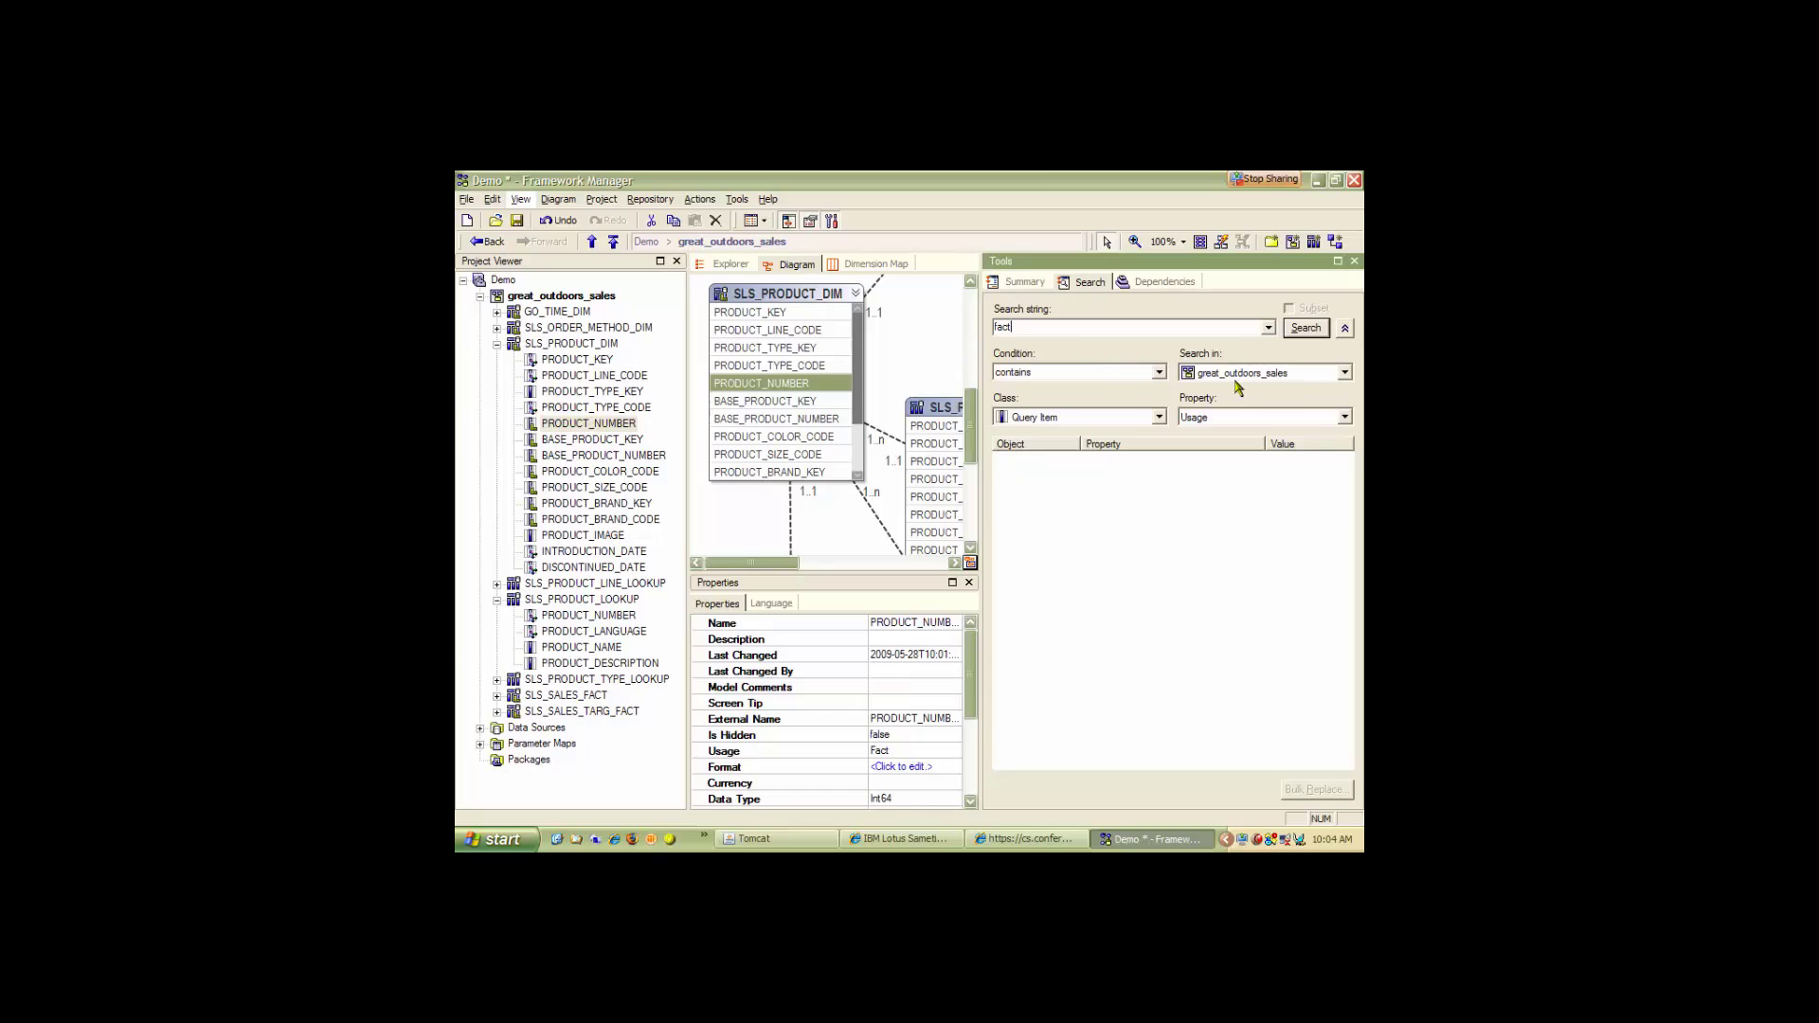
{"action": "left_click", "coordinate": [1158, 417]}
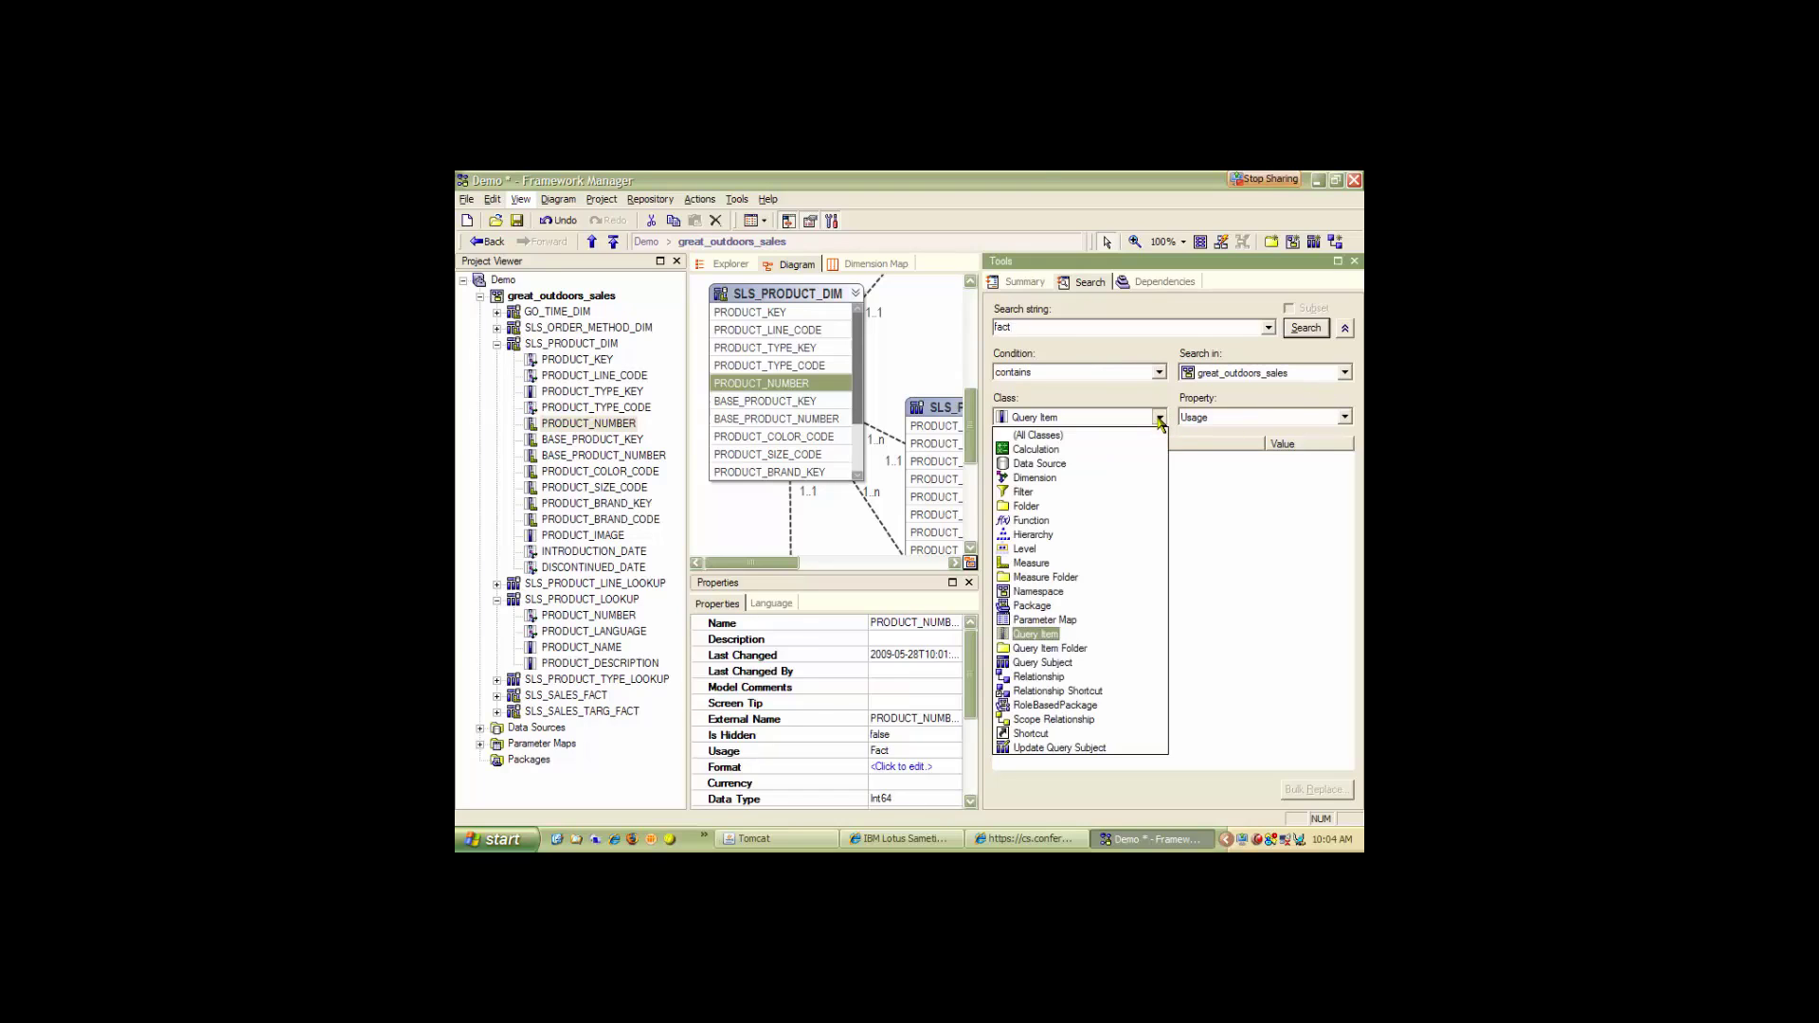
{"action": "left_click", "coordinate": [1160, 418]}
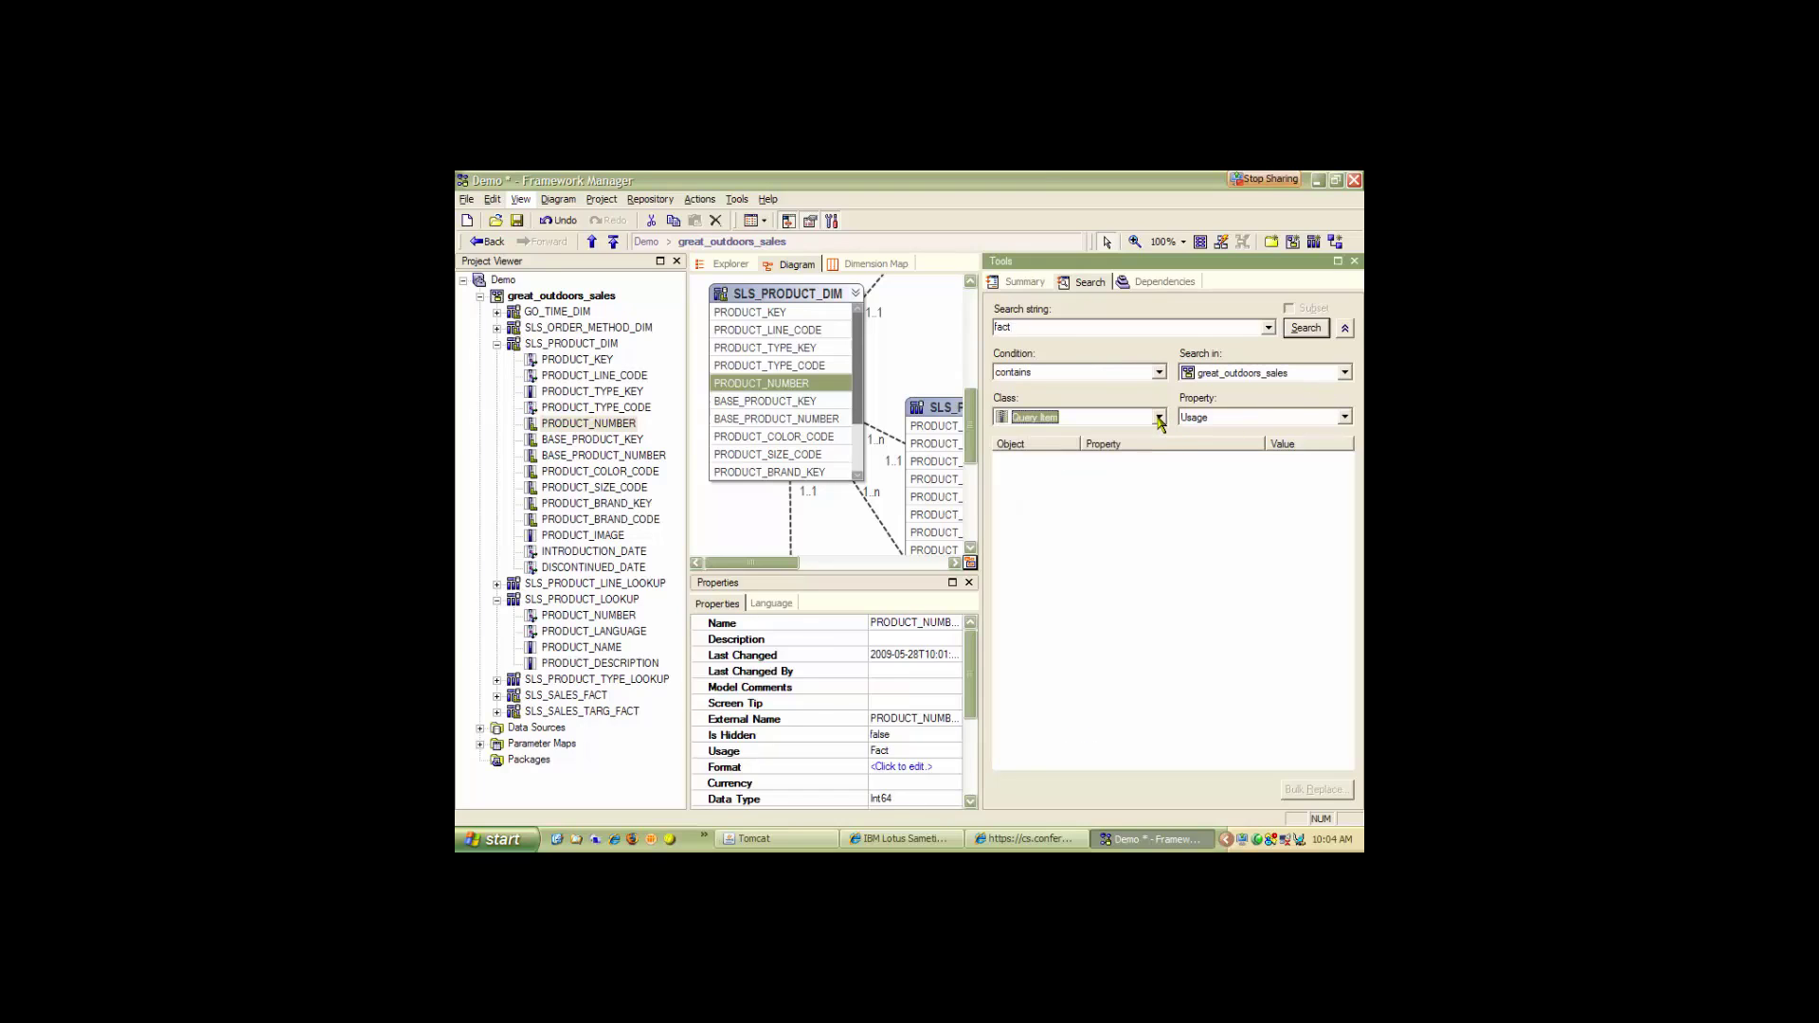
{"action": "left_click", "coordinate": [1304, 332]}
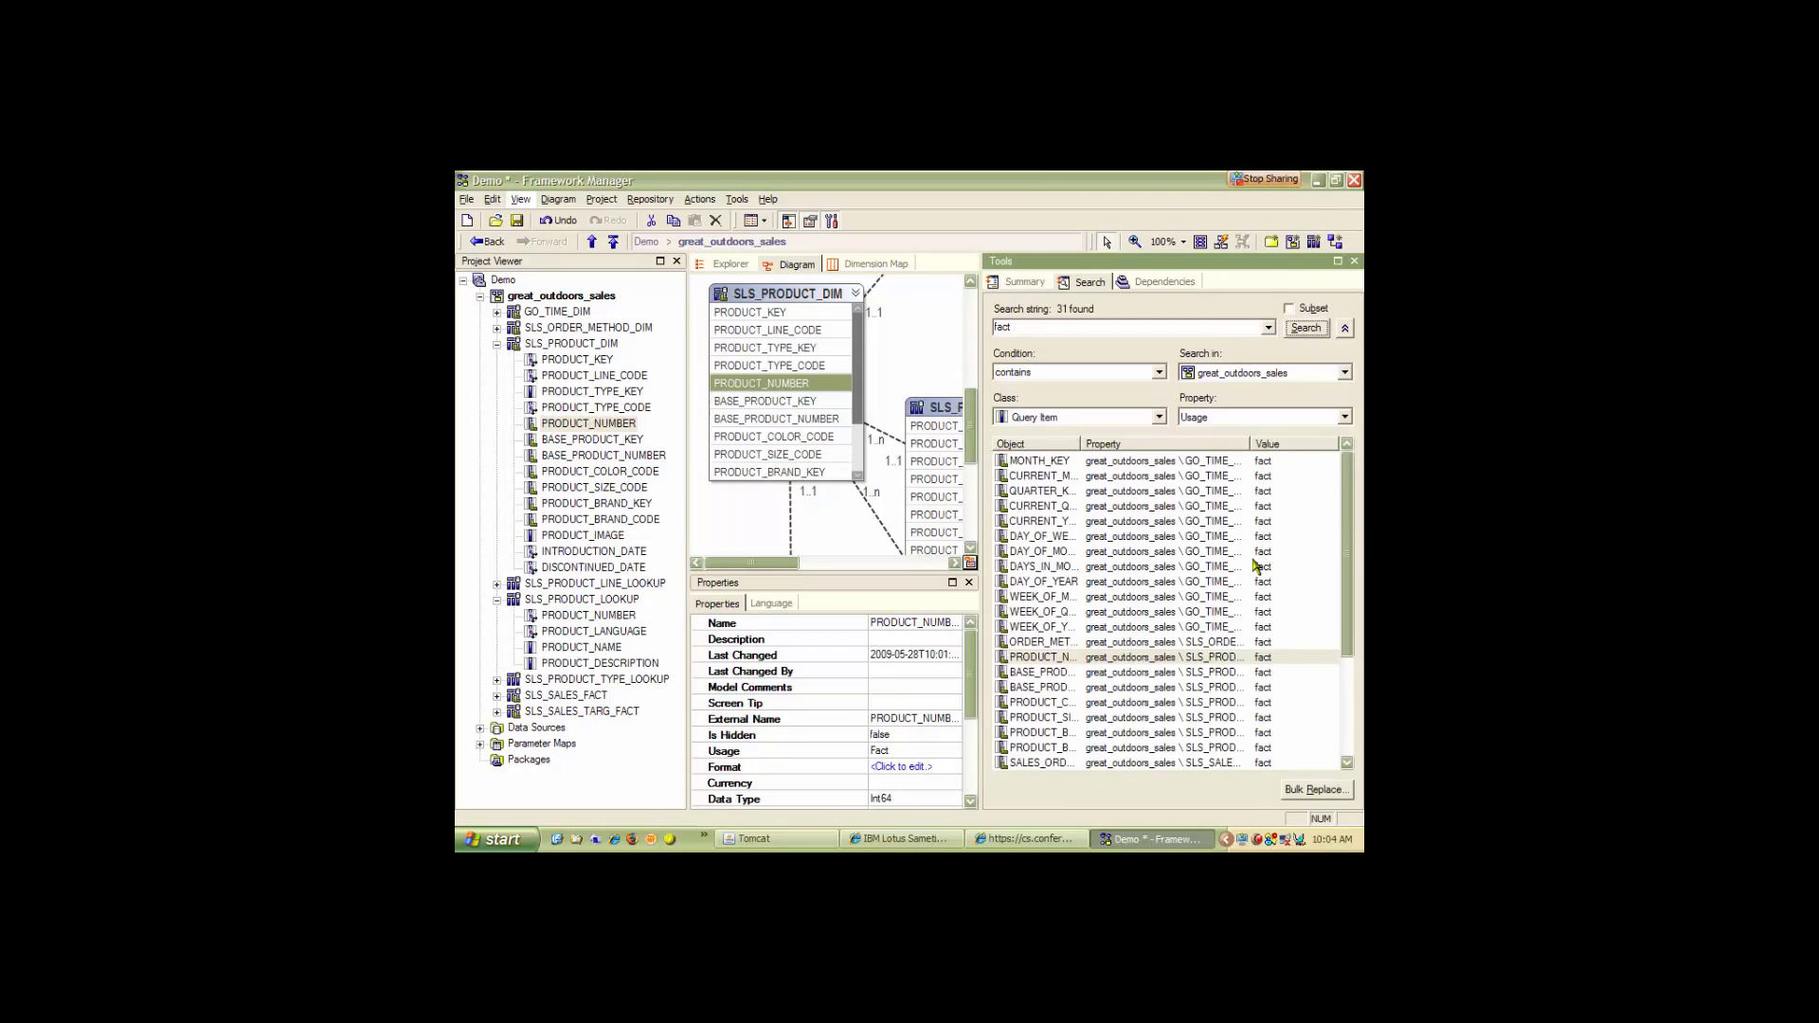
{"action": "left_click_drag", "start_coordinate": [1080, 443], "coordinate": [1128, 444]}
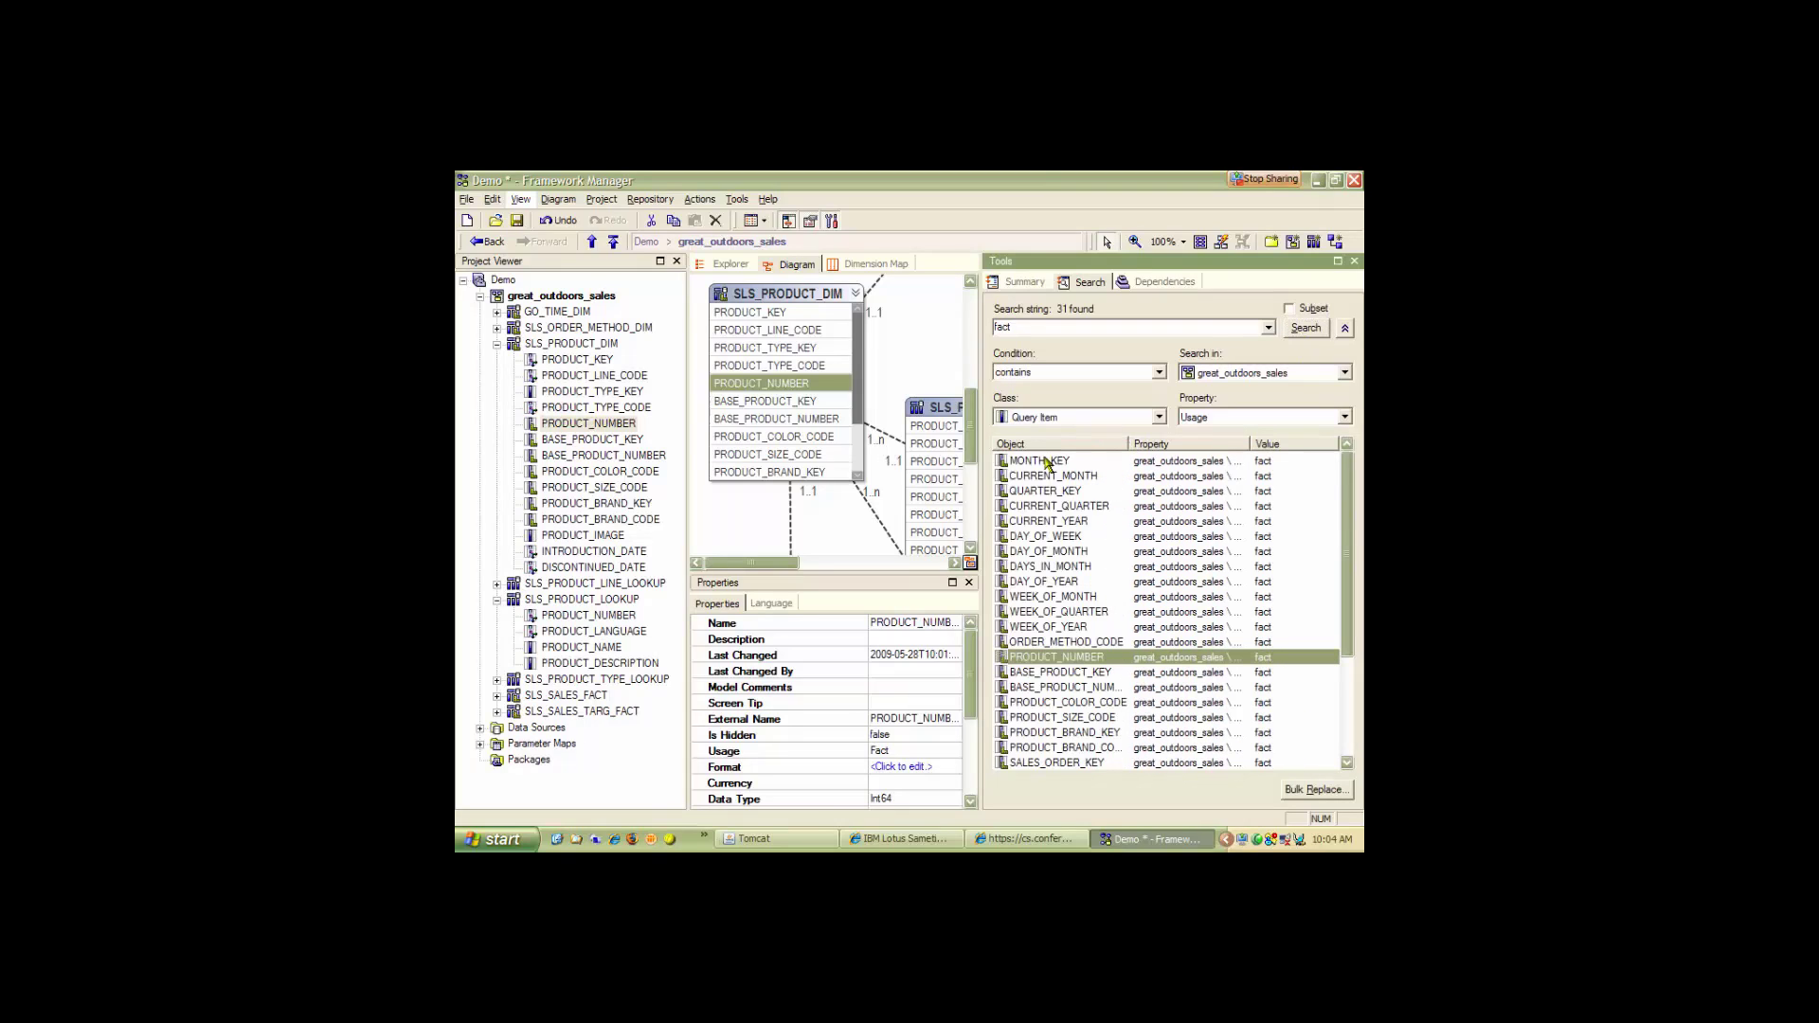
{"action": "mouse_move", "coordinate": [1350, 532]}
{"action": "left_mouse_down"}
{"action": "mouse_move", "coordinate": [1354, 550]}
{"action": "mouse_move", "coordinate": [1340, 527]}
{"action": "left_mouse_up"}
Set the Usage of all query items in the search results from MONTH_KEY through CLOSE_DAY_KEY to Attribute in one pass.
{"action": "left_click", "coordinate": [1040, 462]}
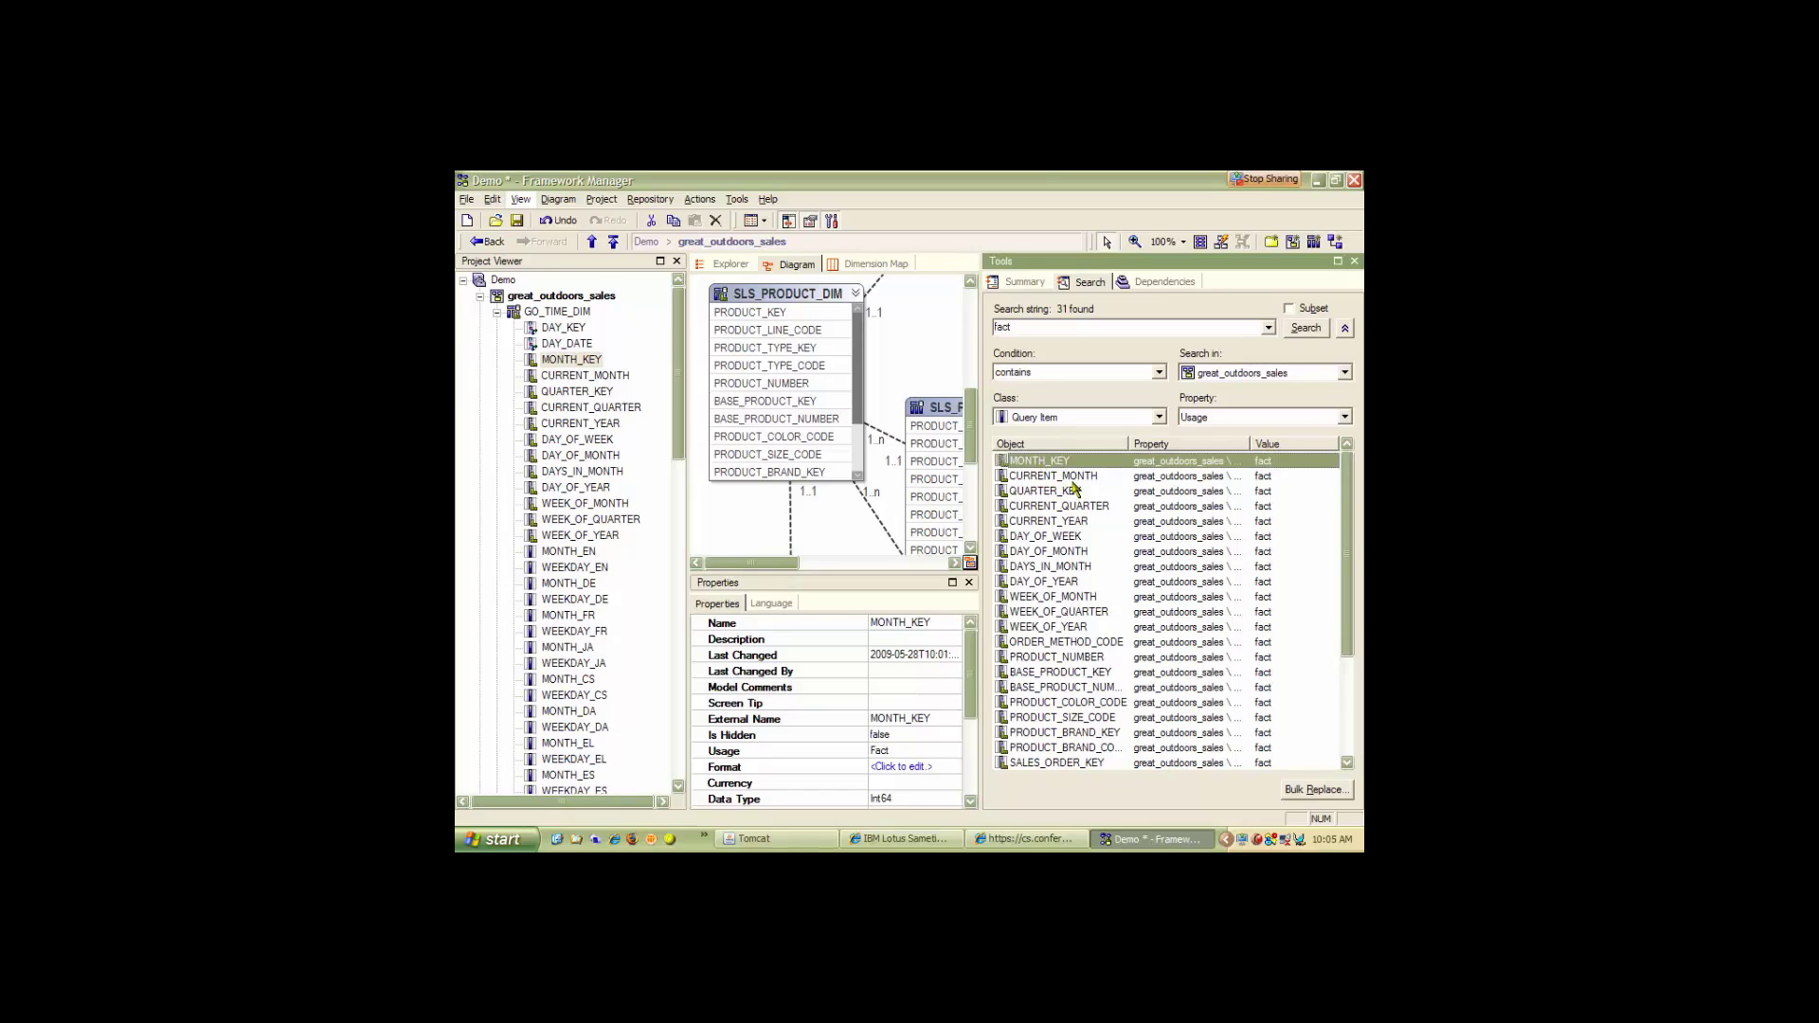
{"action": "left_click_drag", "start_coordinate": [1352, 545], "coordinate": [1348, 740]}
{"action": "scroll", "coordinate": [1052, 679], "scroll_direction": "up", "scroll_amount": 3}
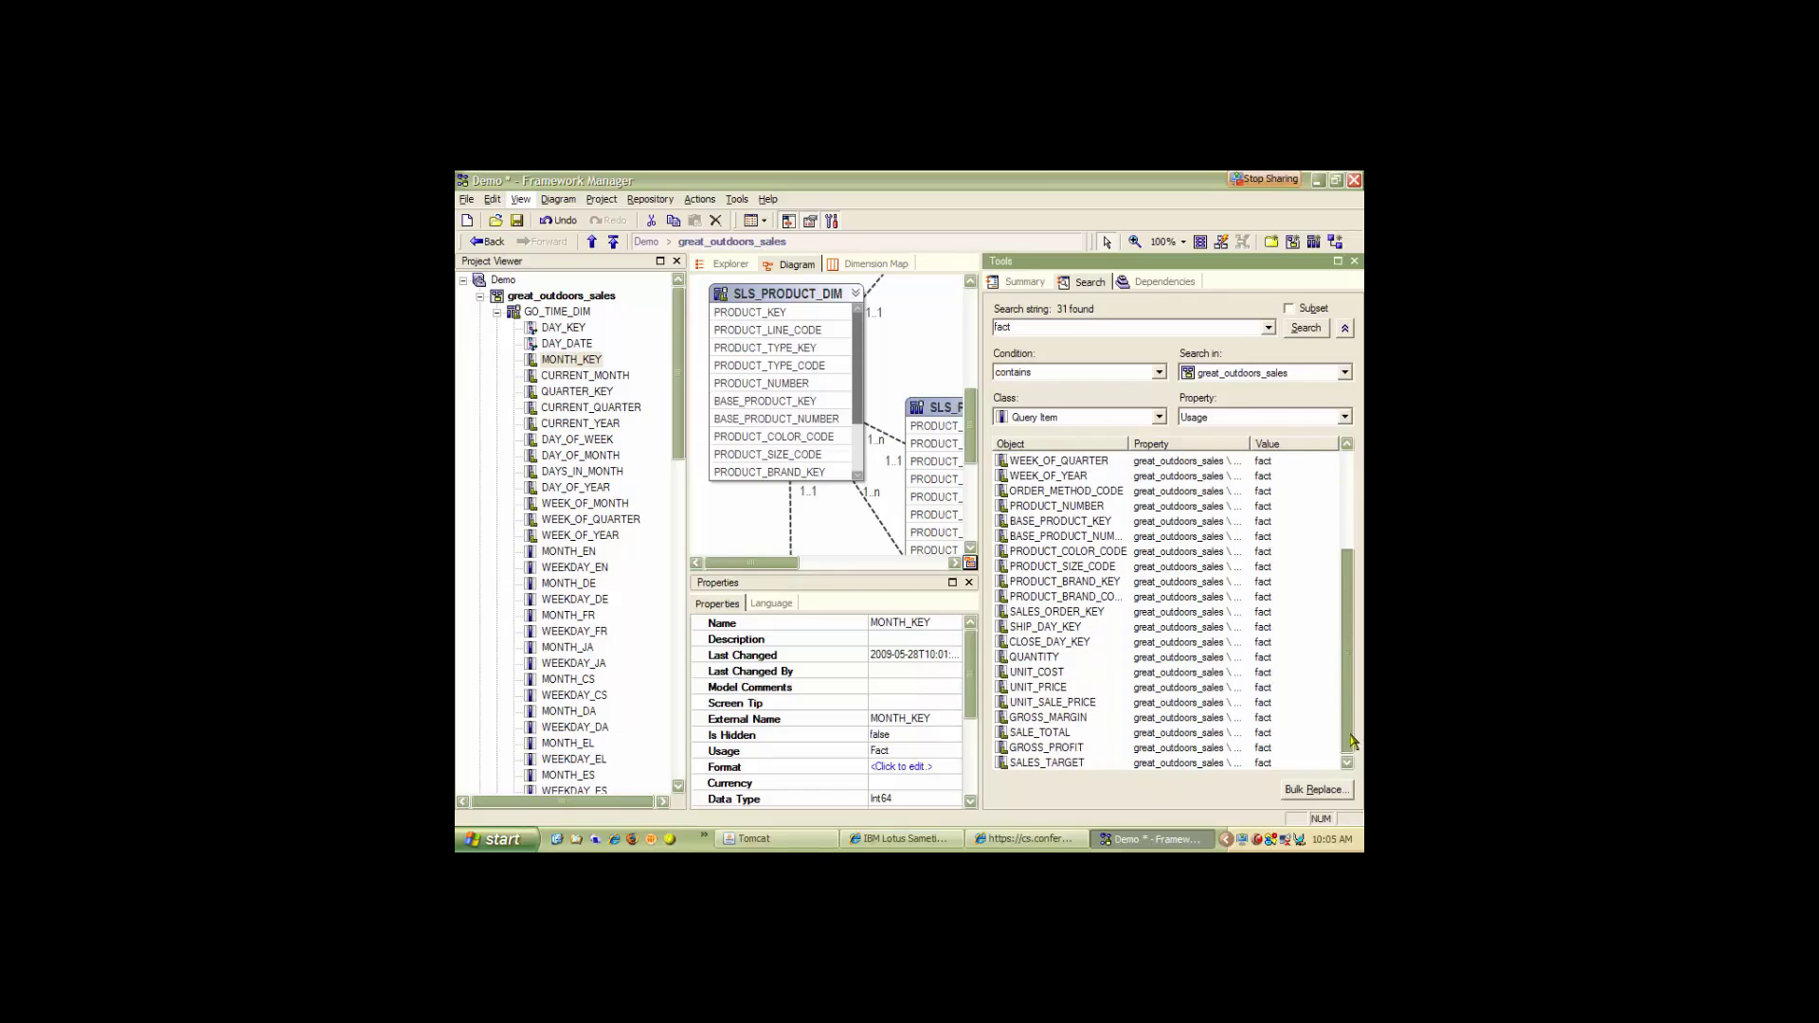
{"action": "left_click", "coordinate": [1043, 643], "text": "shift"}
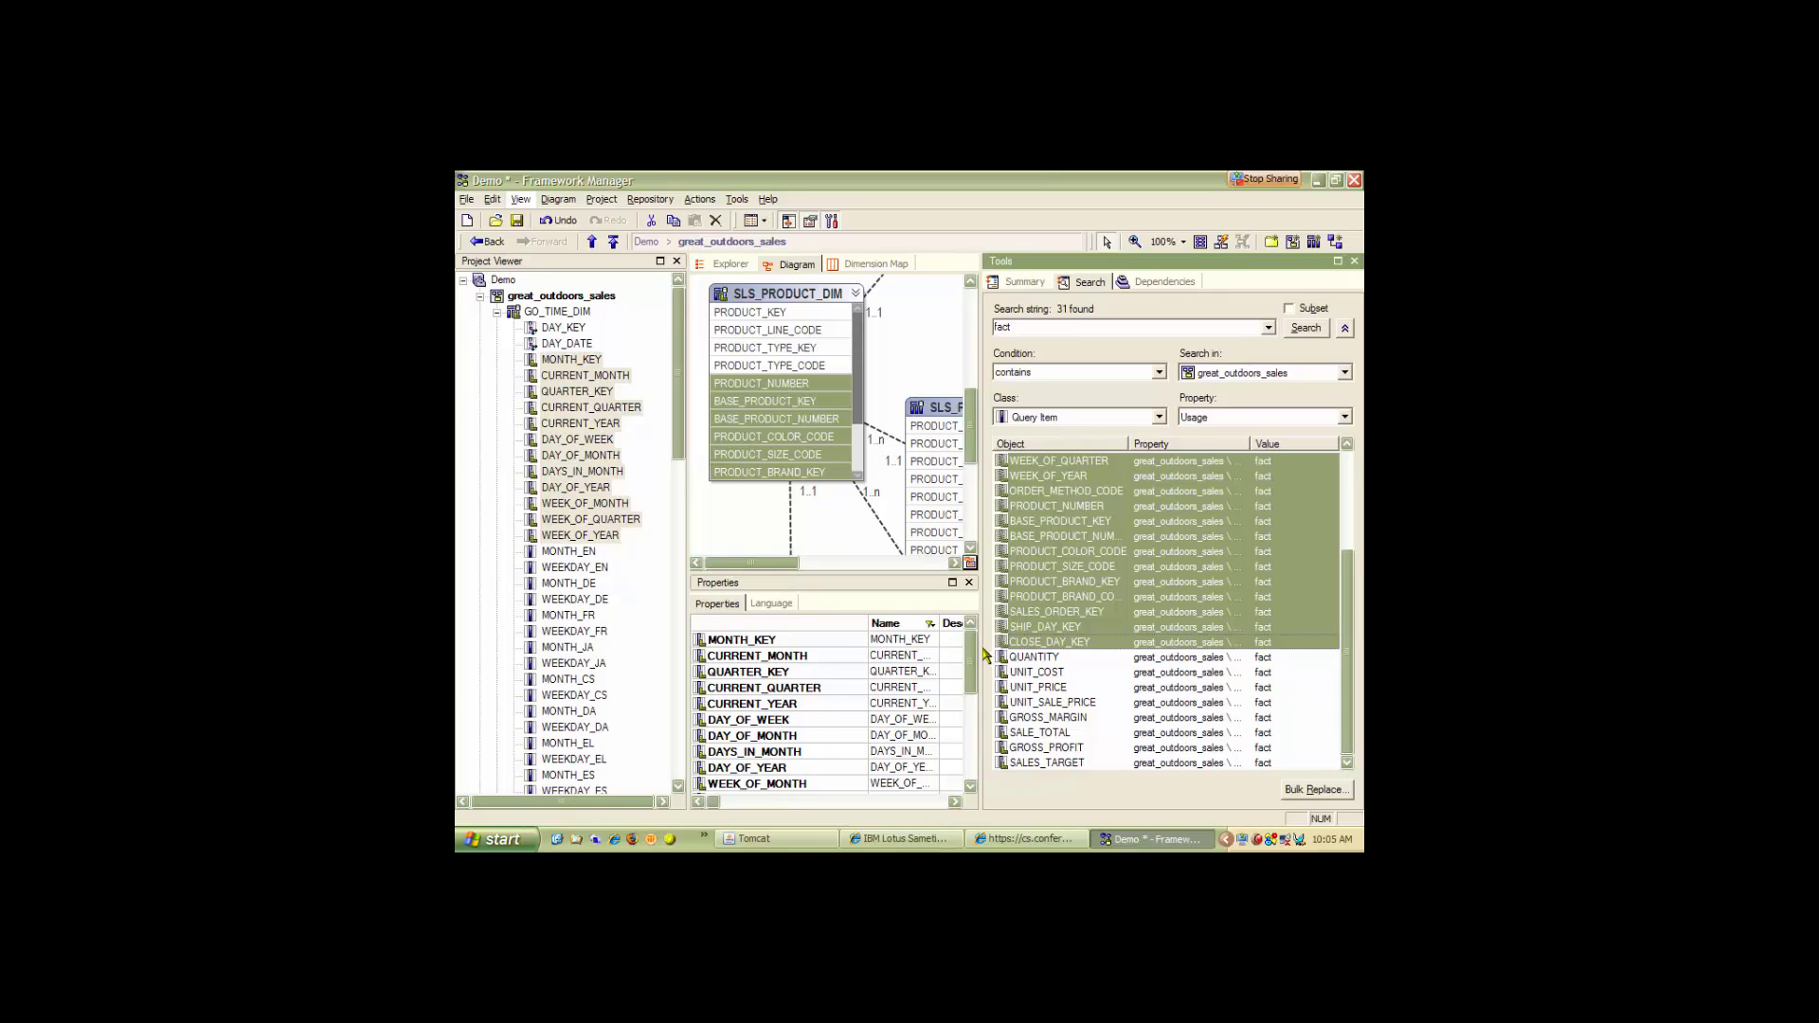
{"action": "left_click_drag", "start_coordinate": [983, 654], "coordinate": [1088, 654]}
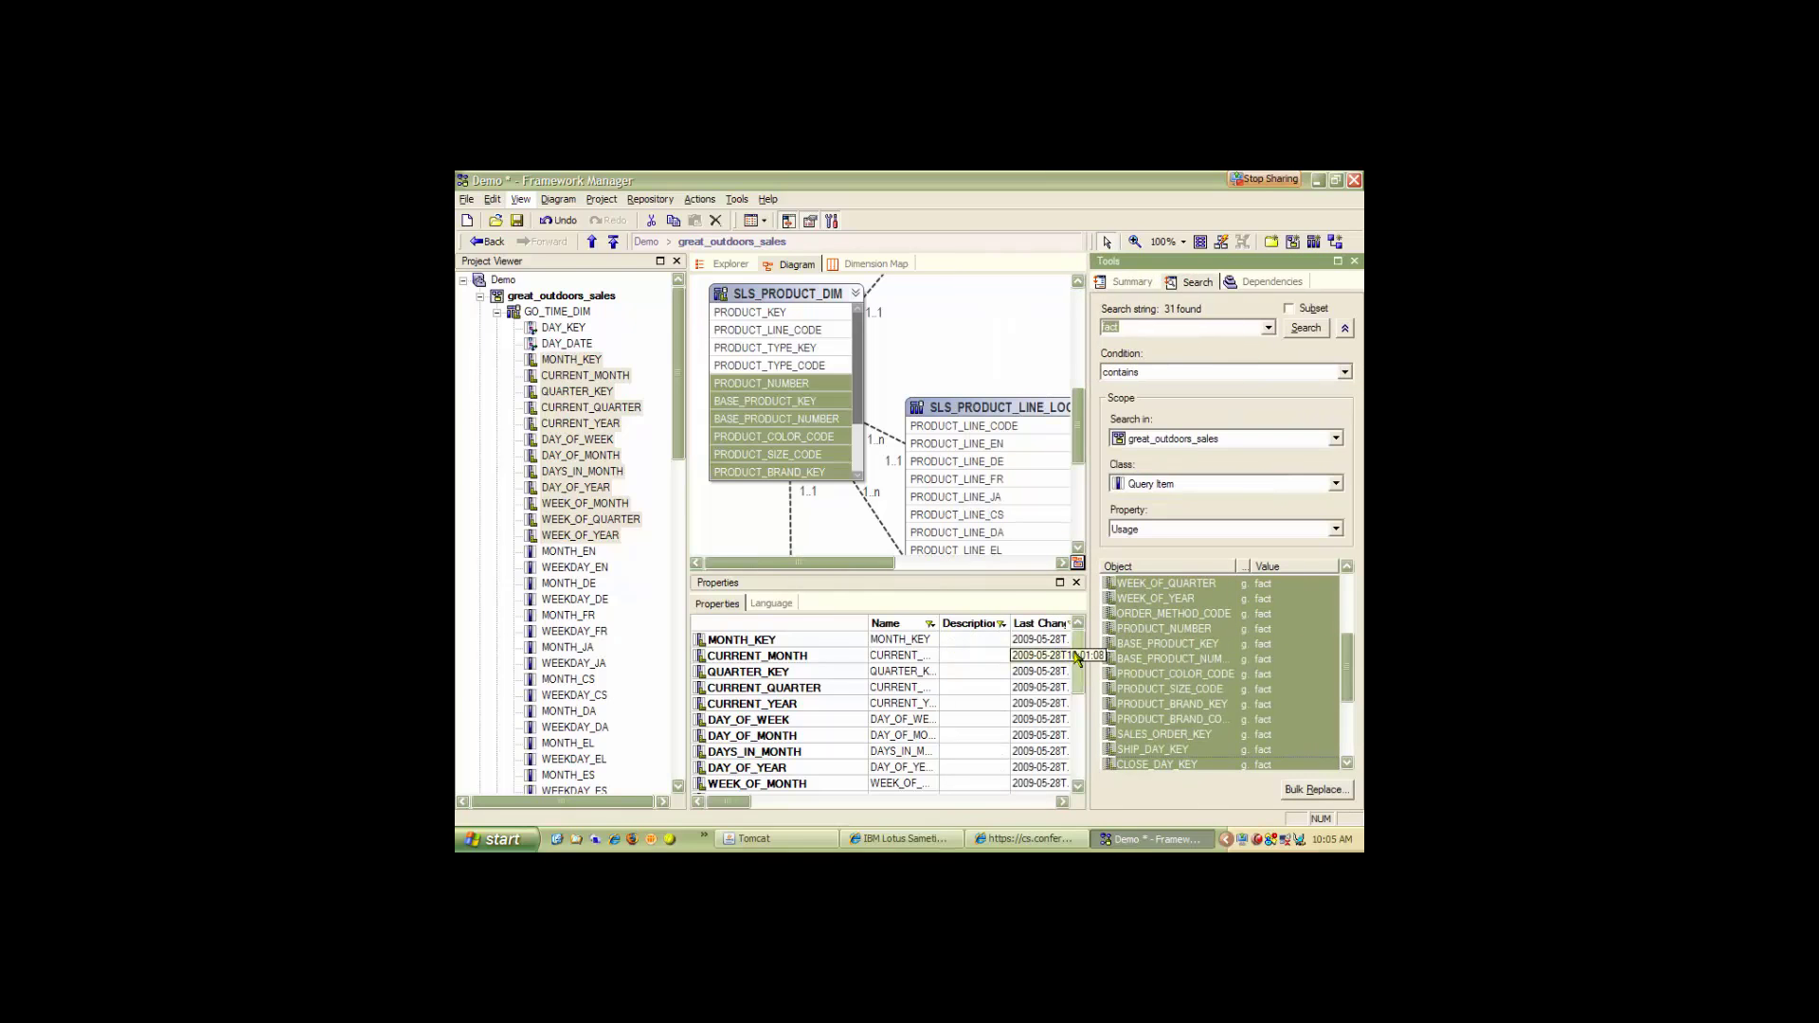
{"action": "left_click_drag", "start_coordinate": [726, 804], "coordinate": [842, 830]}
{"action": "left_click", "coordinate": [962, 643]}
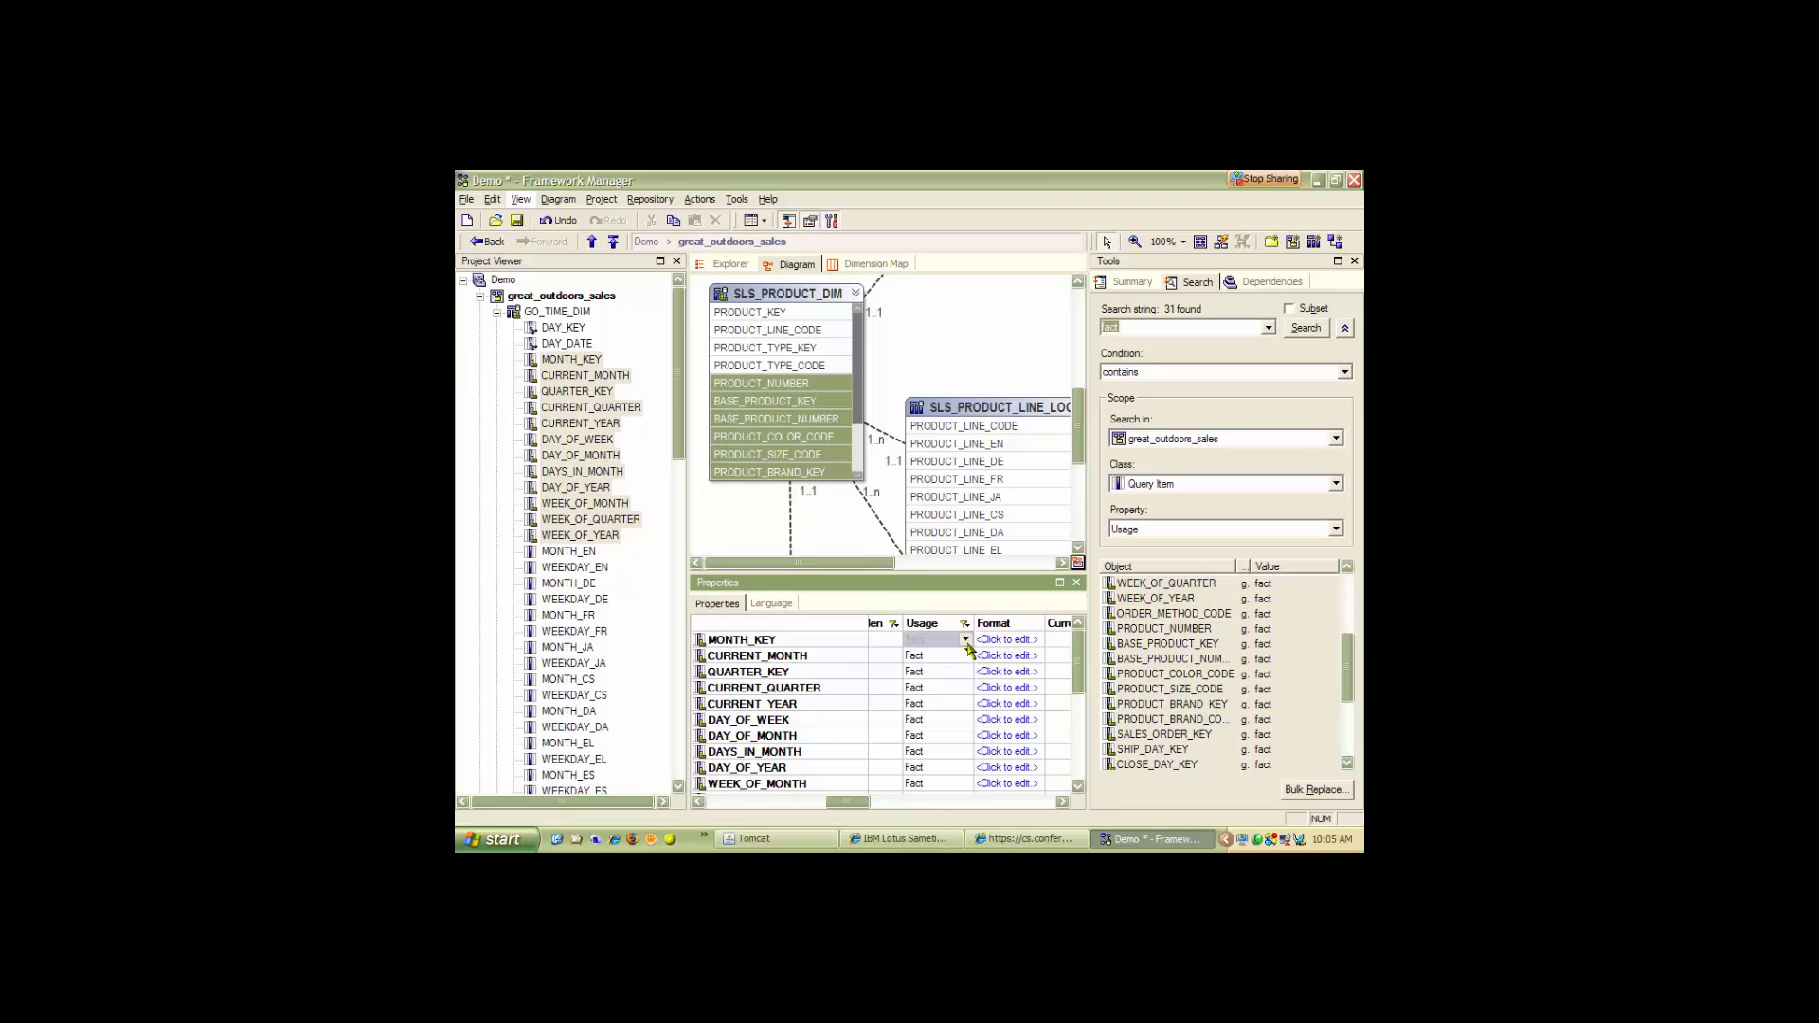
{"action": "left_click", "coordinate": [966, 640]}
{"action": "left_click", "coordinate": [943, 697]}
{"action": "left_click_drag", "start_coordinate": [966, 641], "coordinate": [968, 819]}
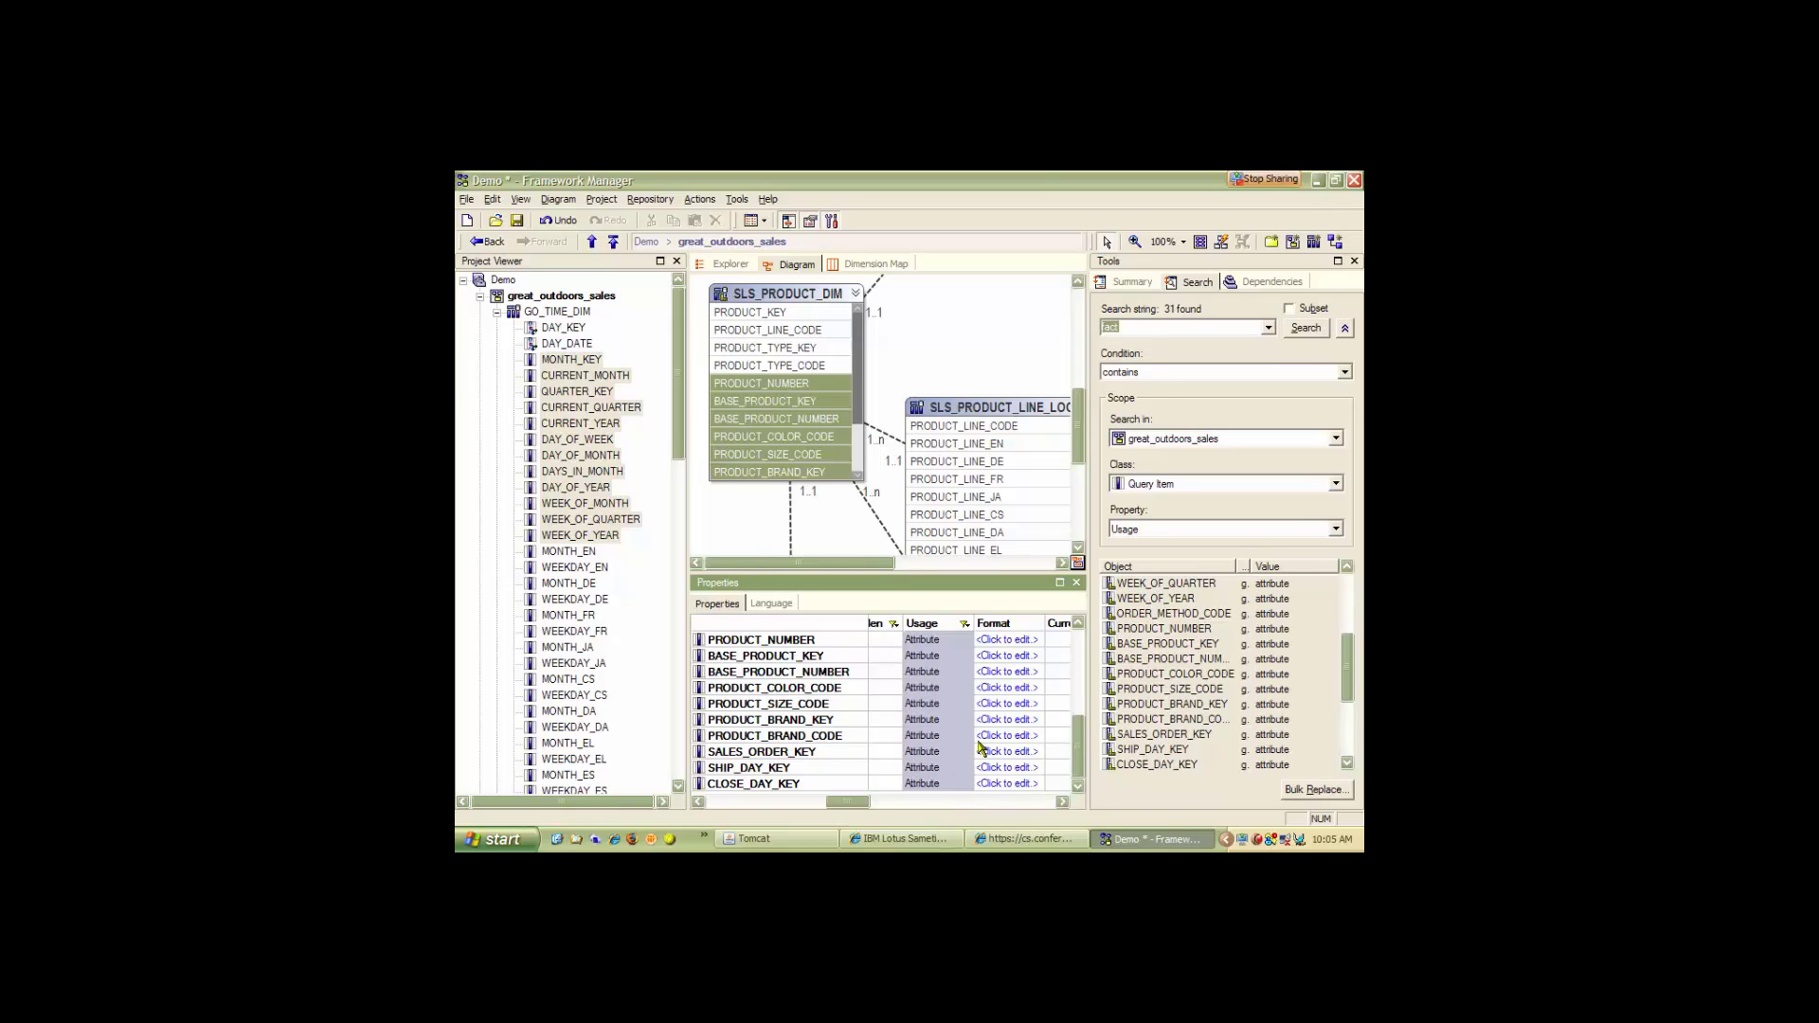
Collapse GO_TIME_DIM, SLS_PRODUCT_DIM and SLS_PRODUCT_LOOKUP in the project tree.
{"action": "left_click", "coordinate": [495, 313]}
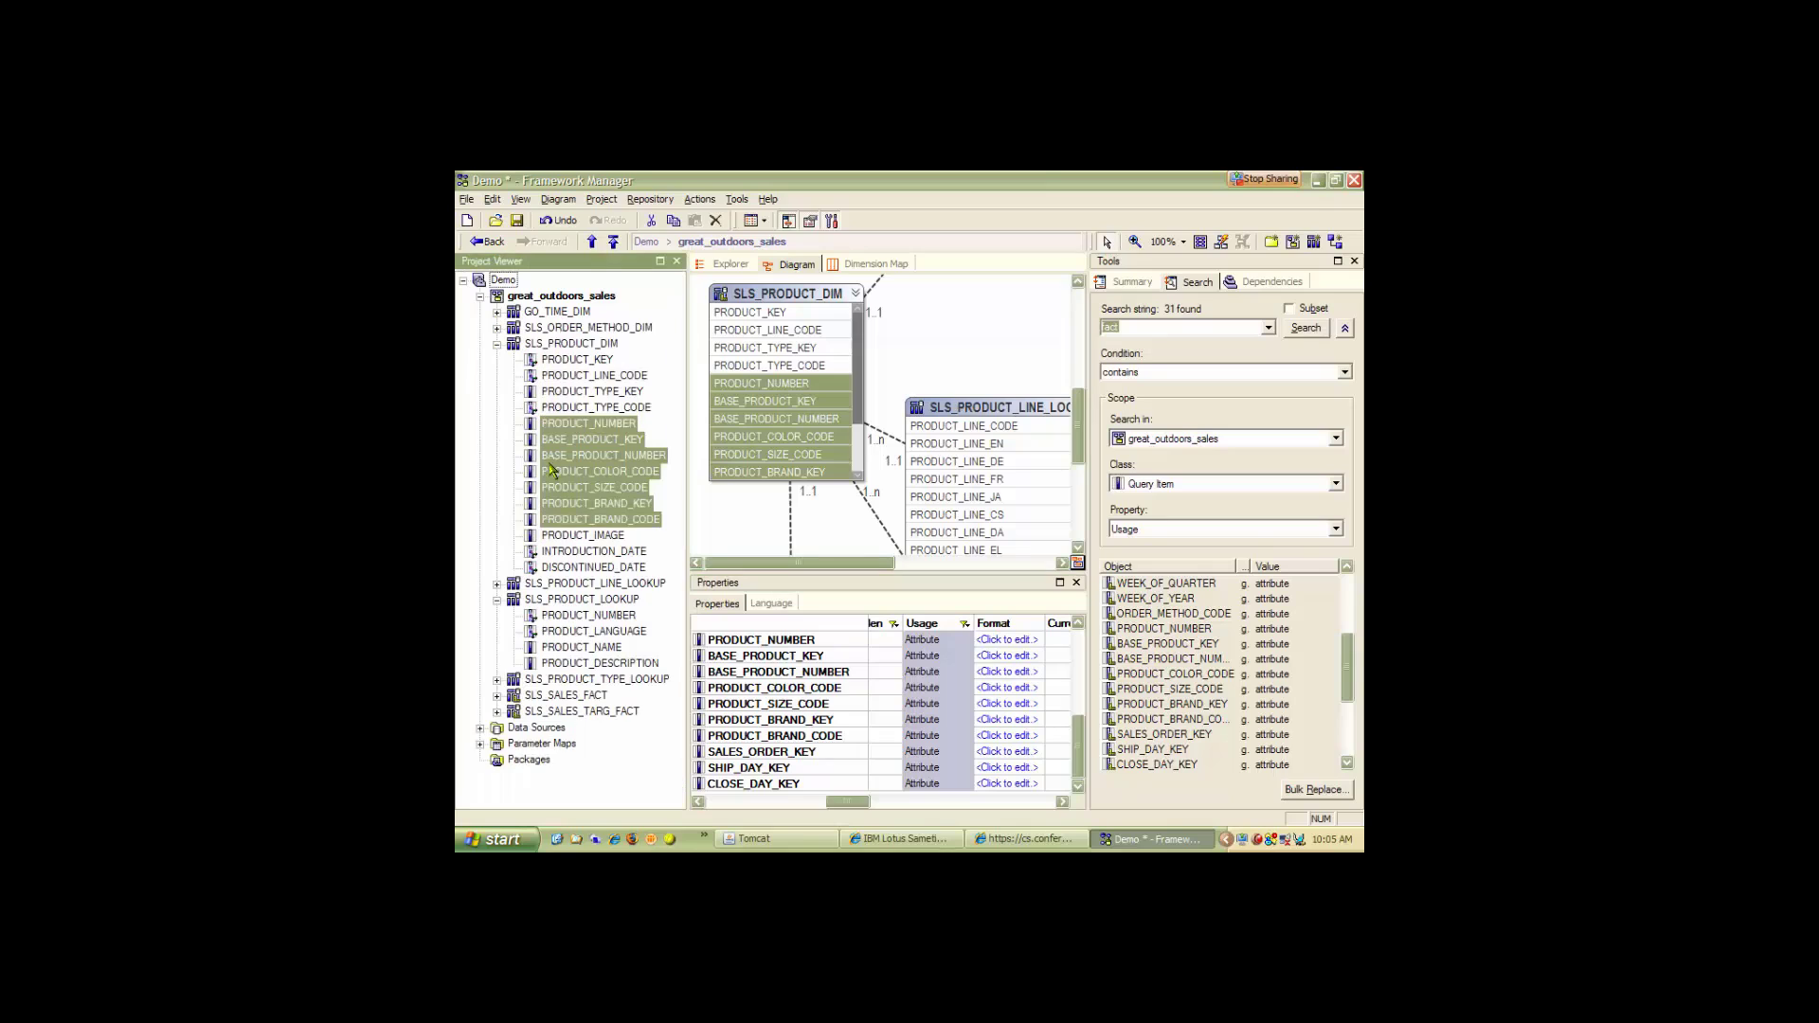
{"action": "left_click", "coordinate": [496, 344]}
{"action": "left_click", "coordinate": [497, 376]}
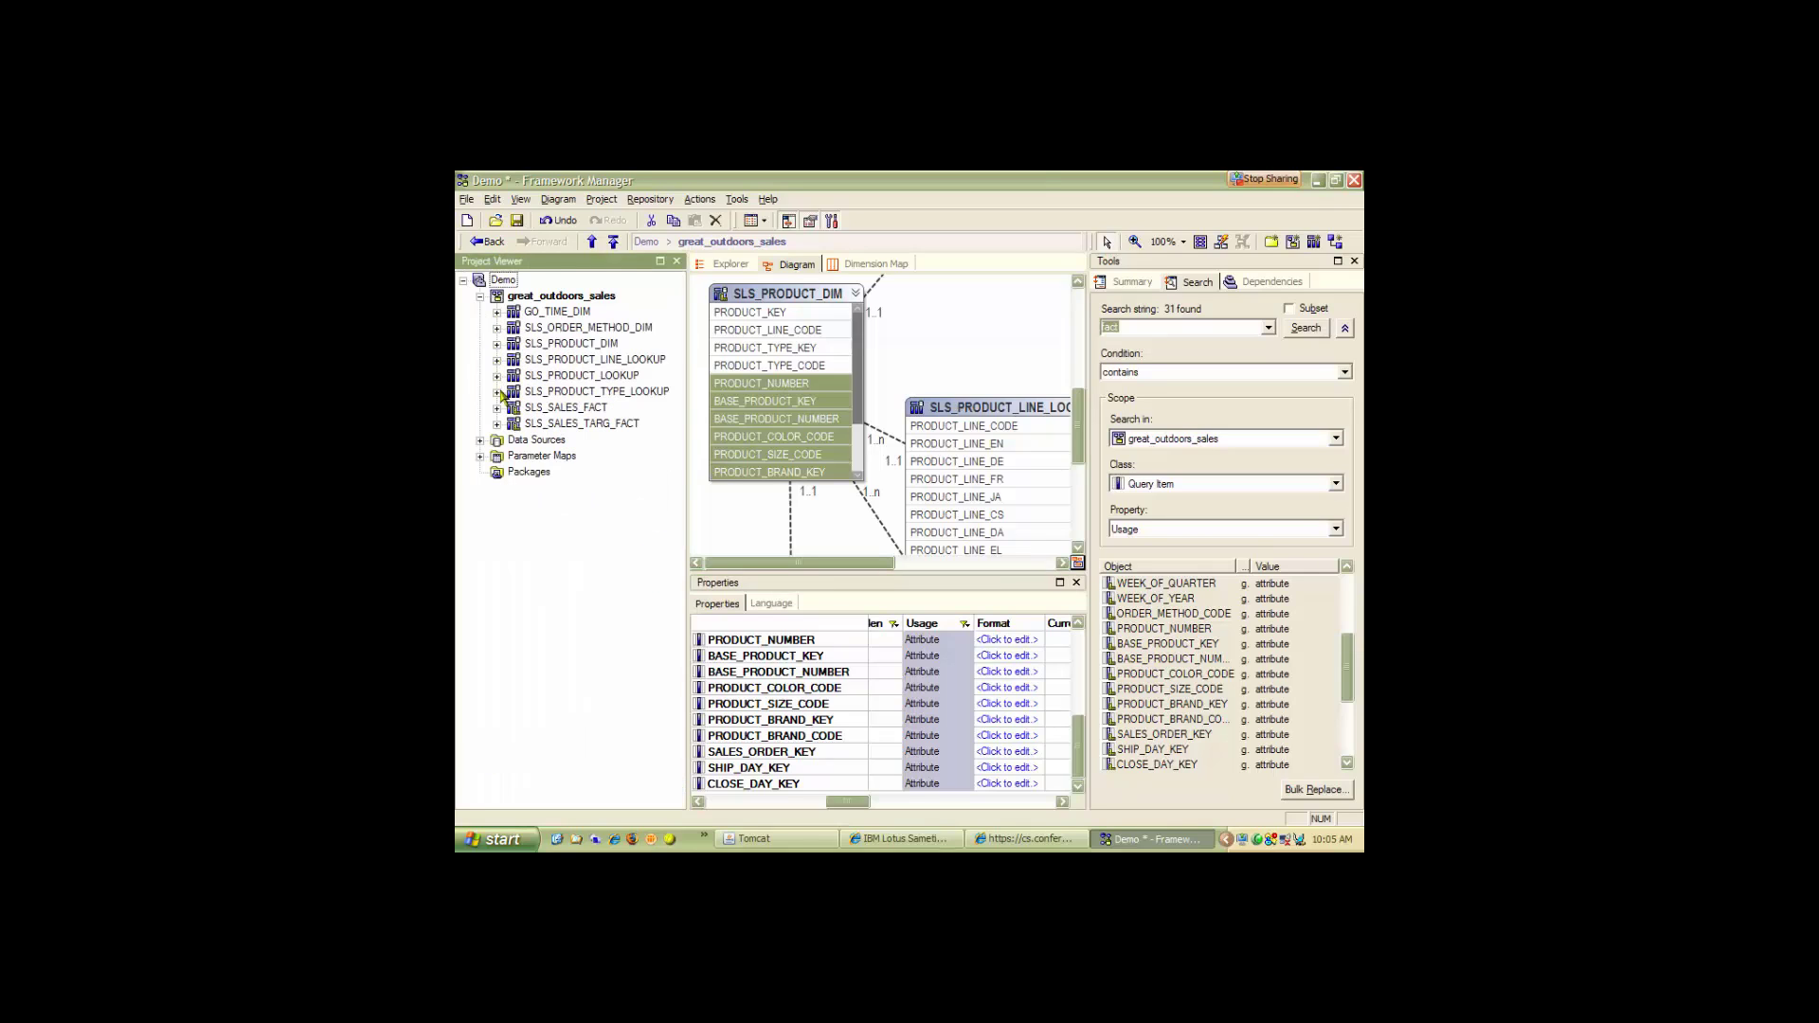
Create a namespace named Dababase View under great_outdoors_sales.
{"action": "left_click", "coordinate": [546, 297]}
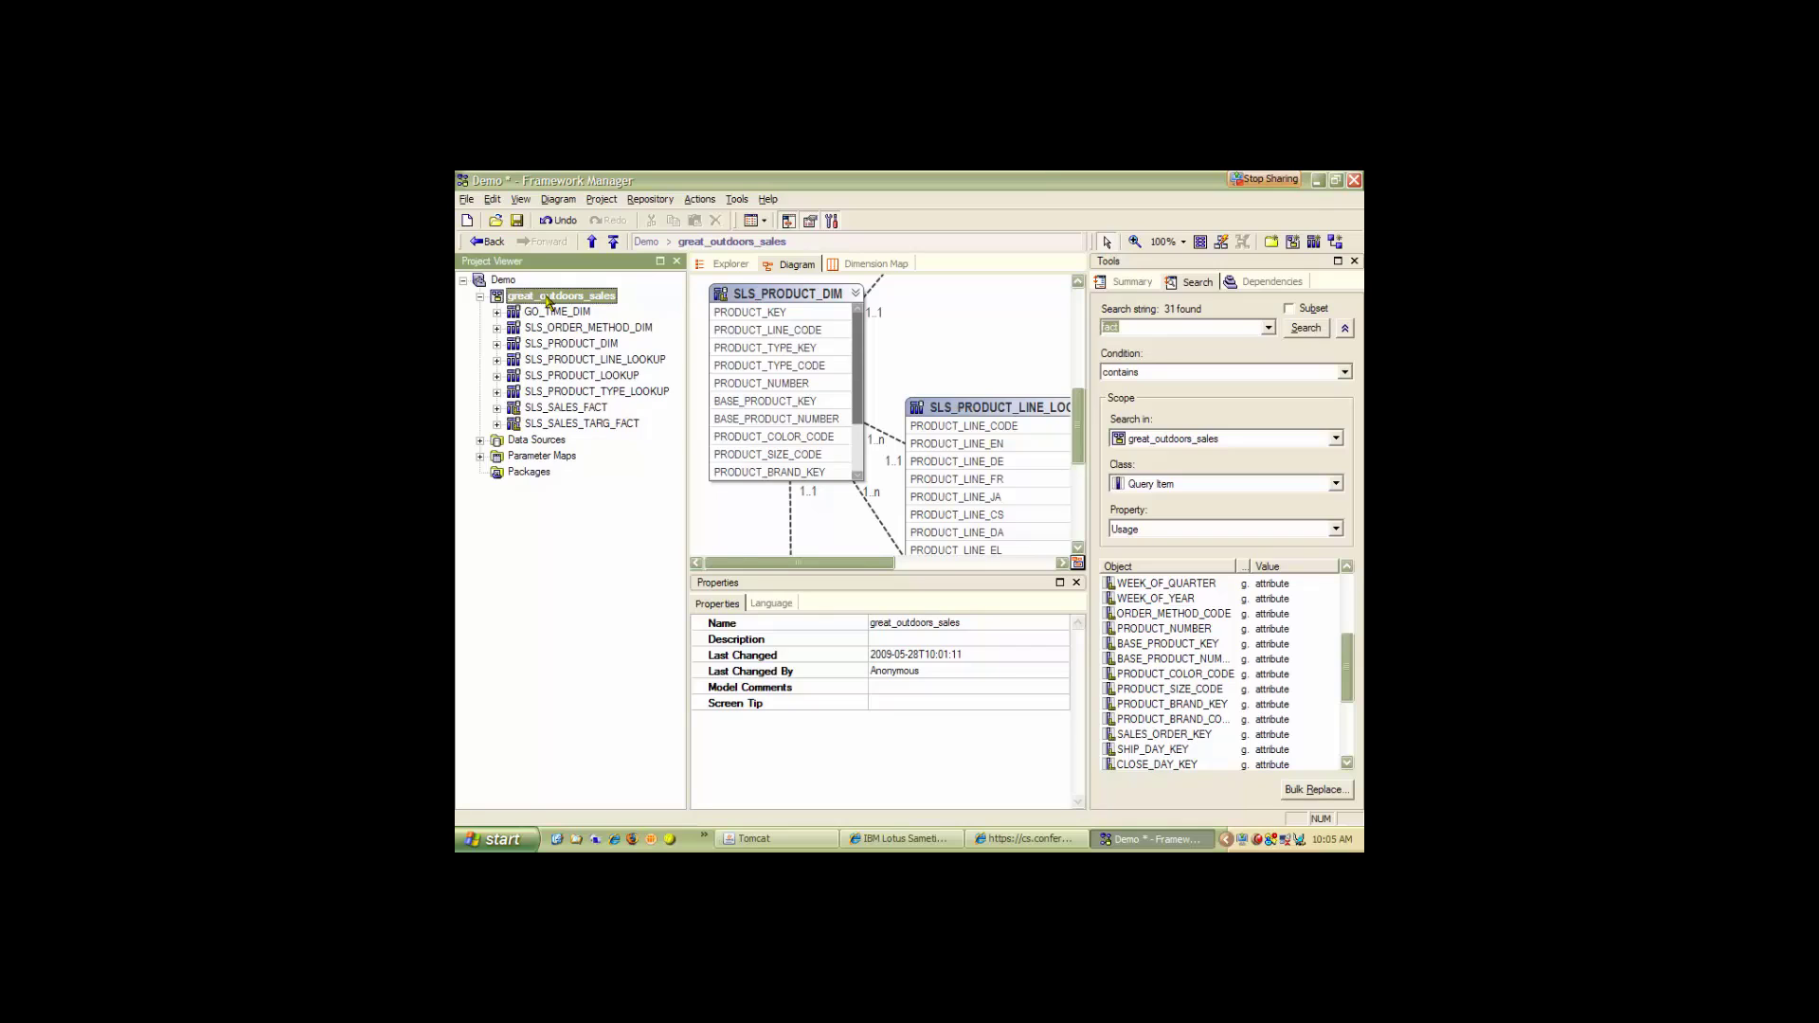
{"action": "right_click", "coordinate": [547, 299]}
{"action": "mouse_move", "coordinate": [560, 309]}
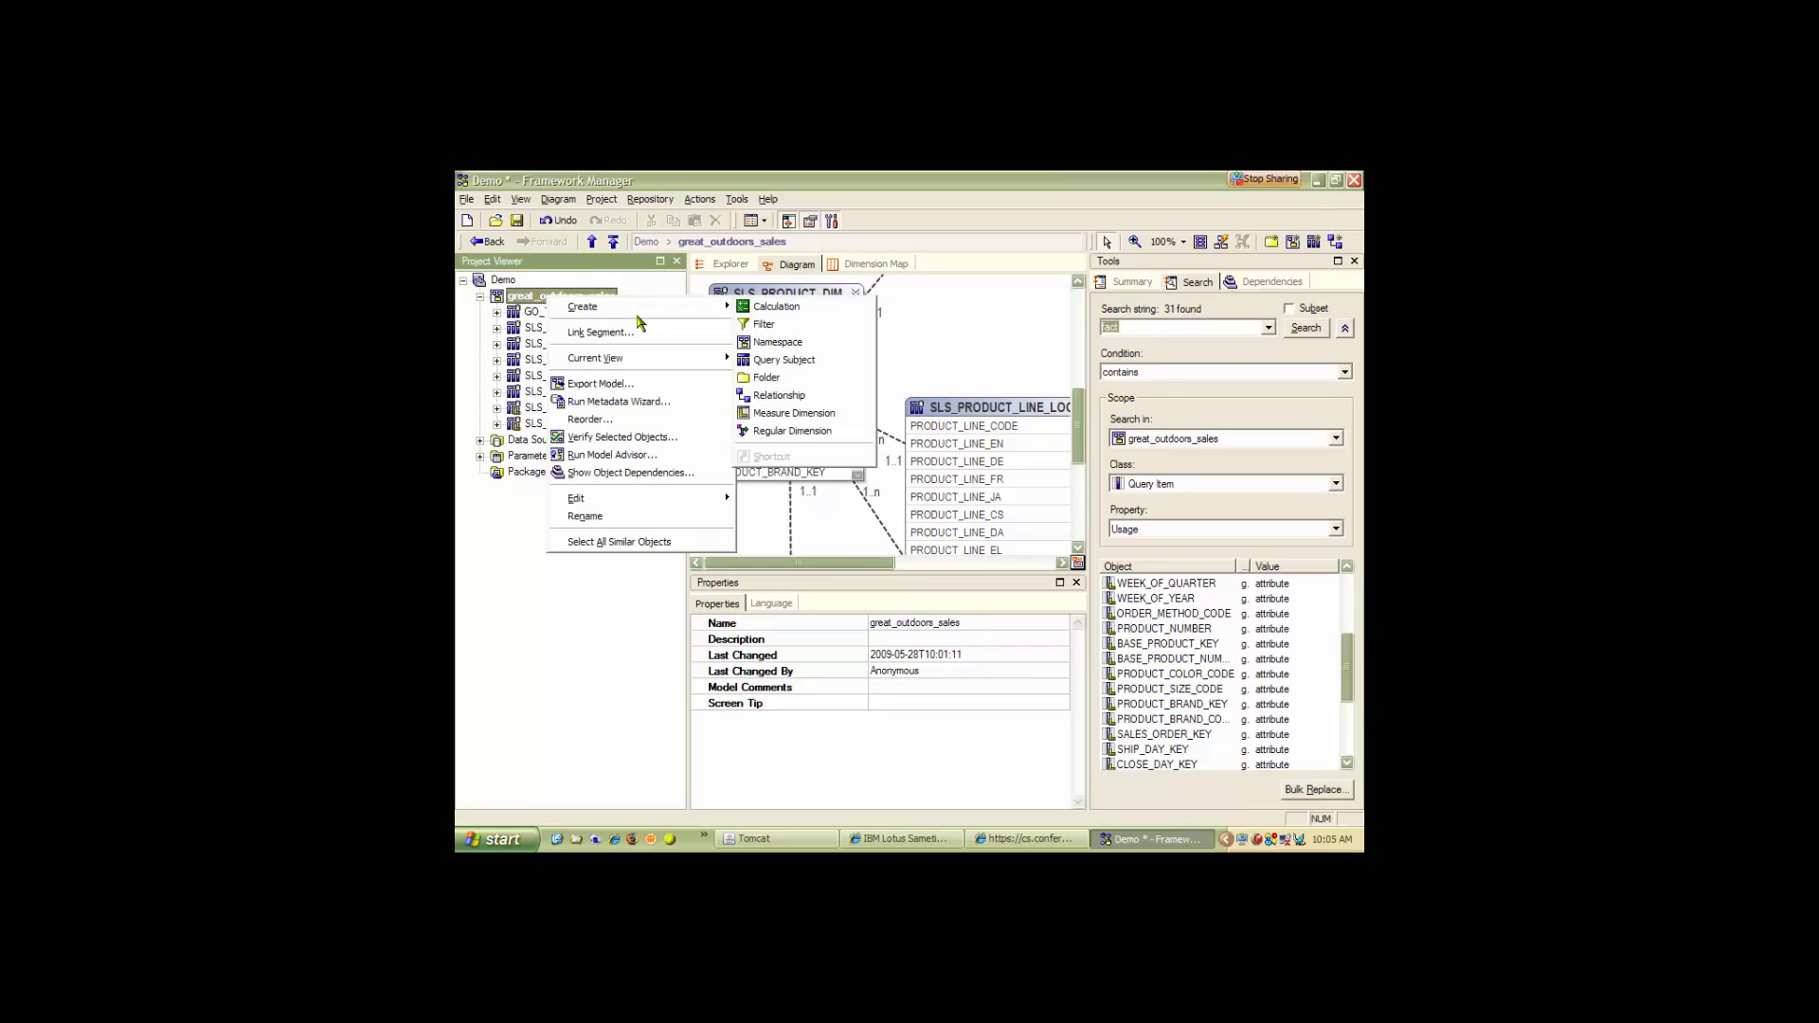
{"action": "left_click", "coordinate": [774, 350]}
{"action": "type", "text": "Da"}
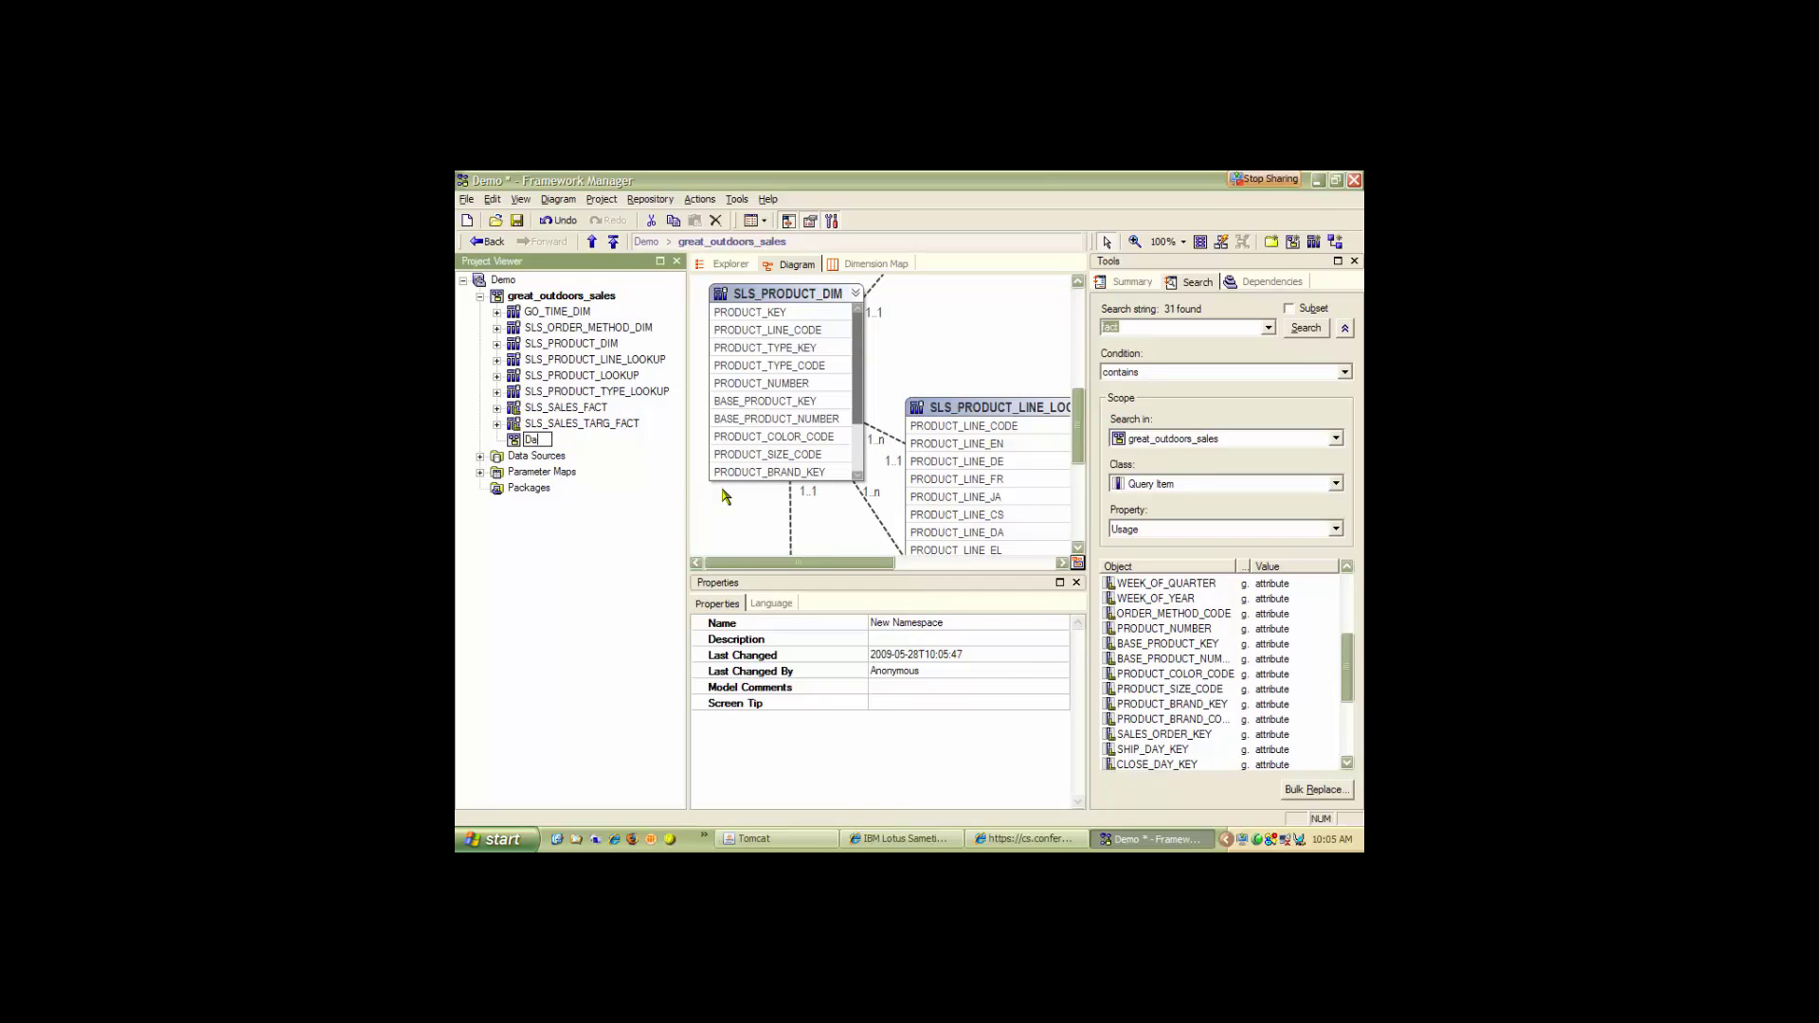
{"action": "type", "text": "babase View"}
{"action": "key", "text": "Return"}
Move all query subjects from GO_TIME_DIM through SLS_SALES_TARG_FACT into the Dababase View namespace and collapse it.
{"action": "left_click", "coordinate": [565, 313]}
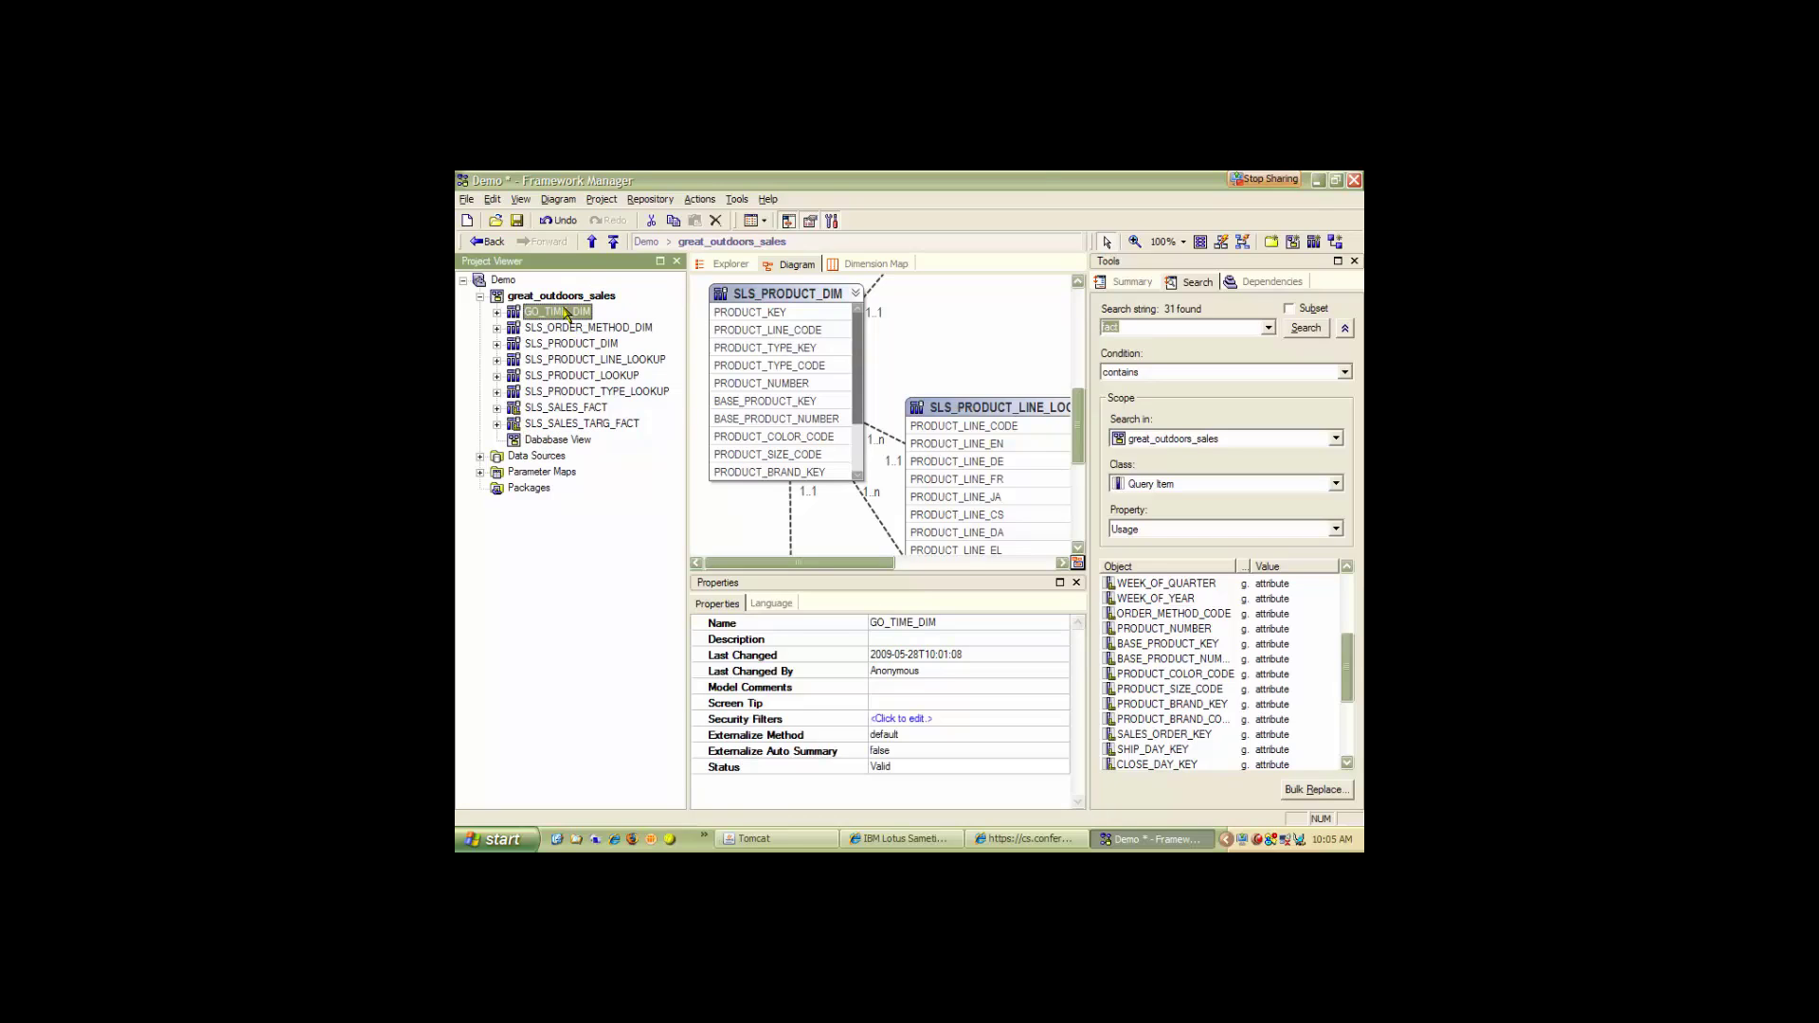
{"action": "left_click", "coordinate": [540, 428], "text": "shift"}
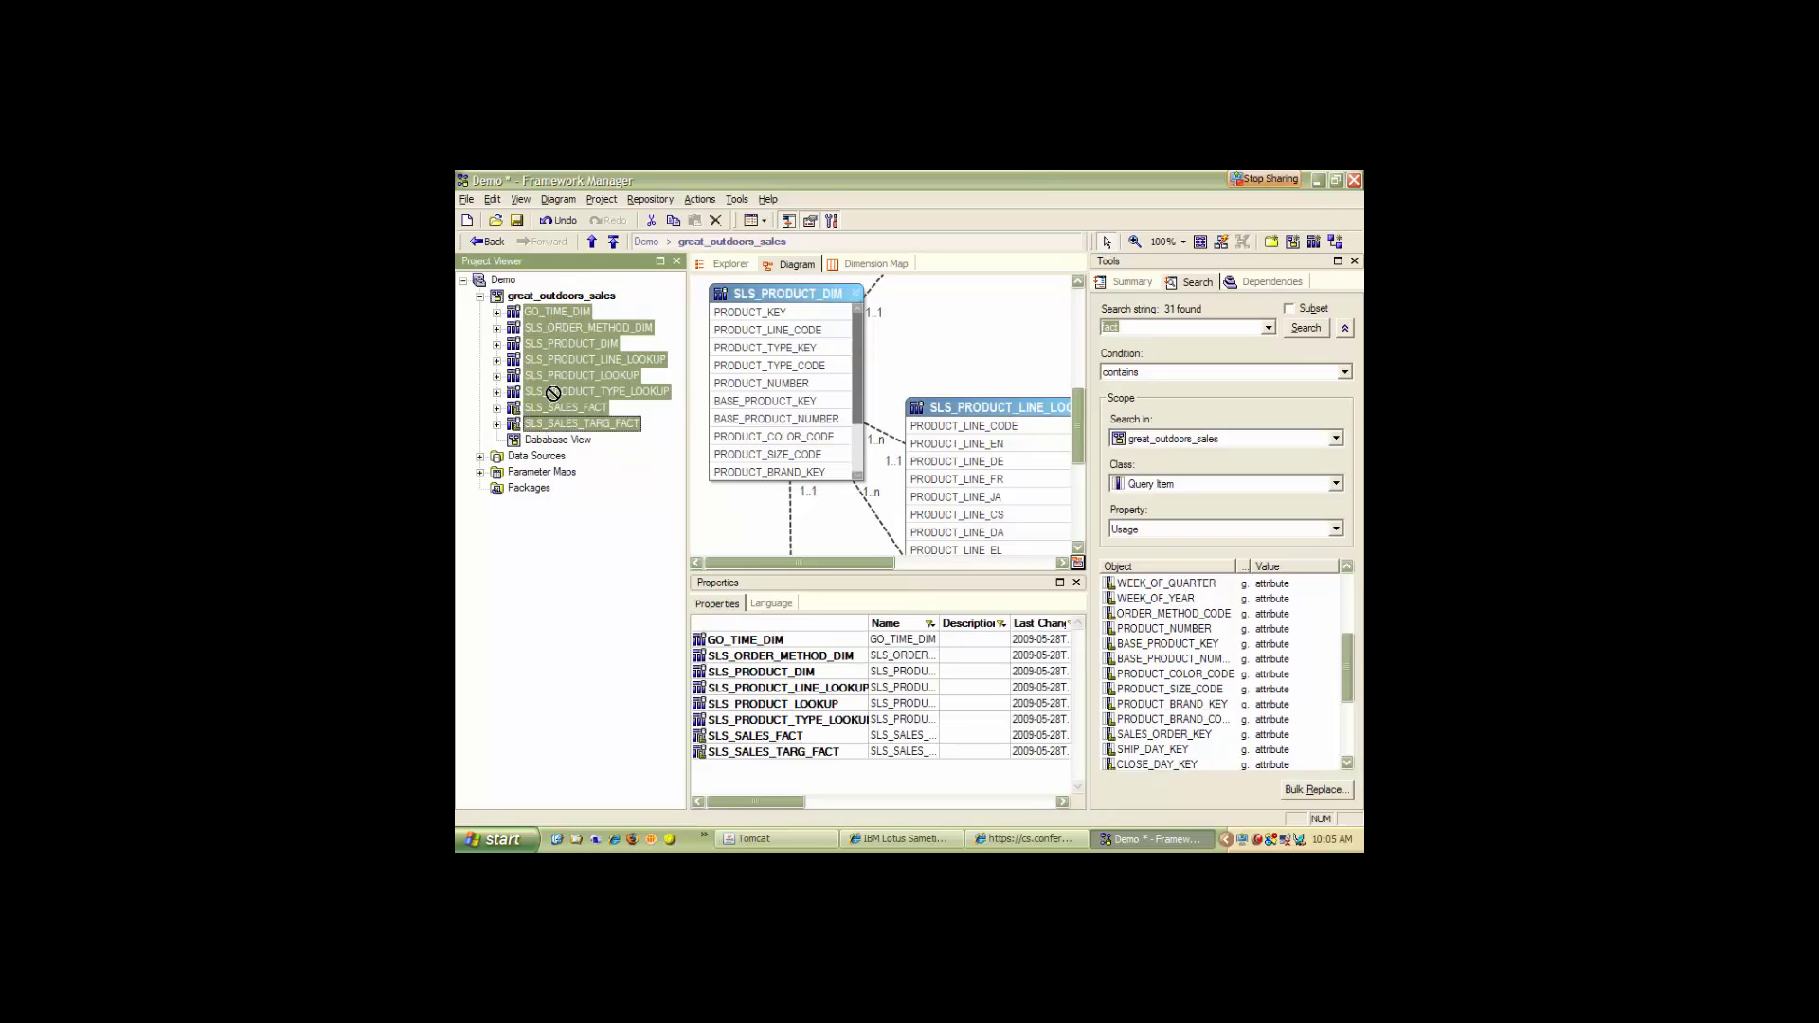
{"action": "left_click_drag", "start_coordinate": [548, 445], "coordinate": [548, 443]}
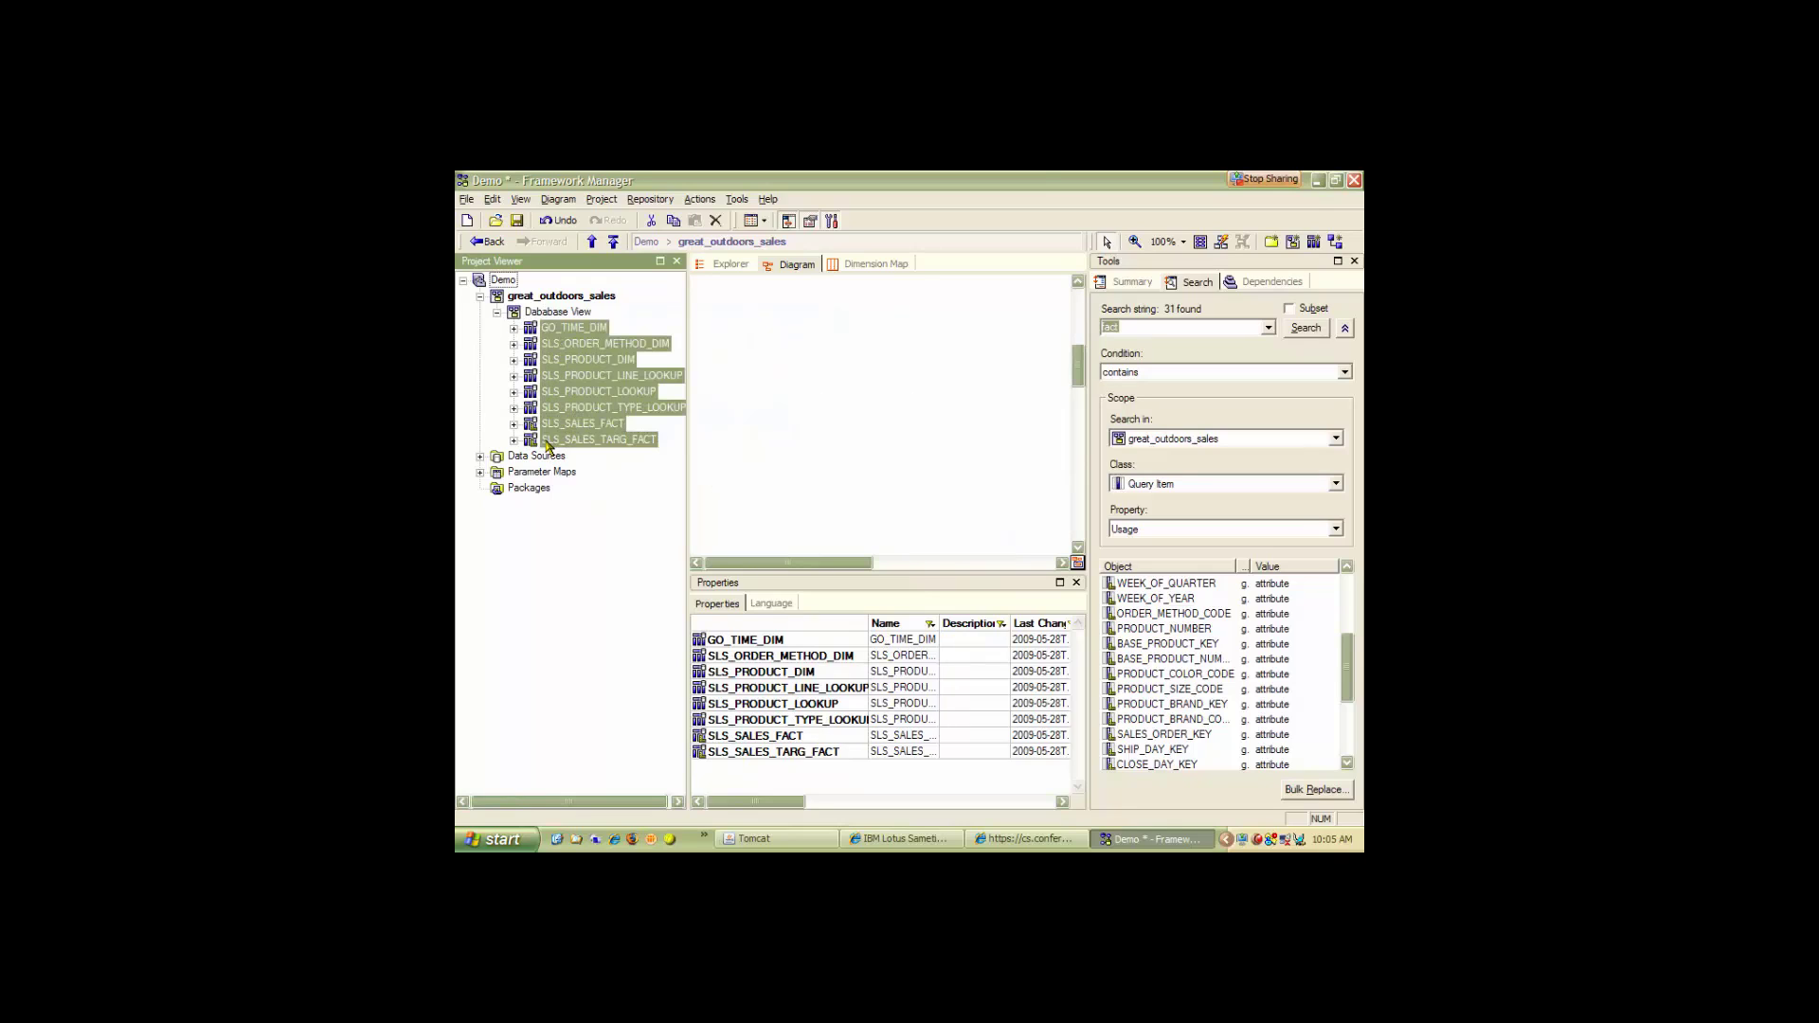
{"action": "left_click", "coordinate": [497, 313]}
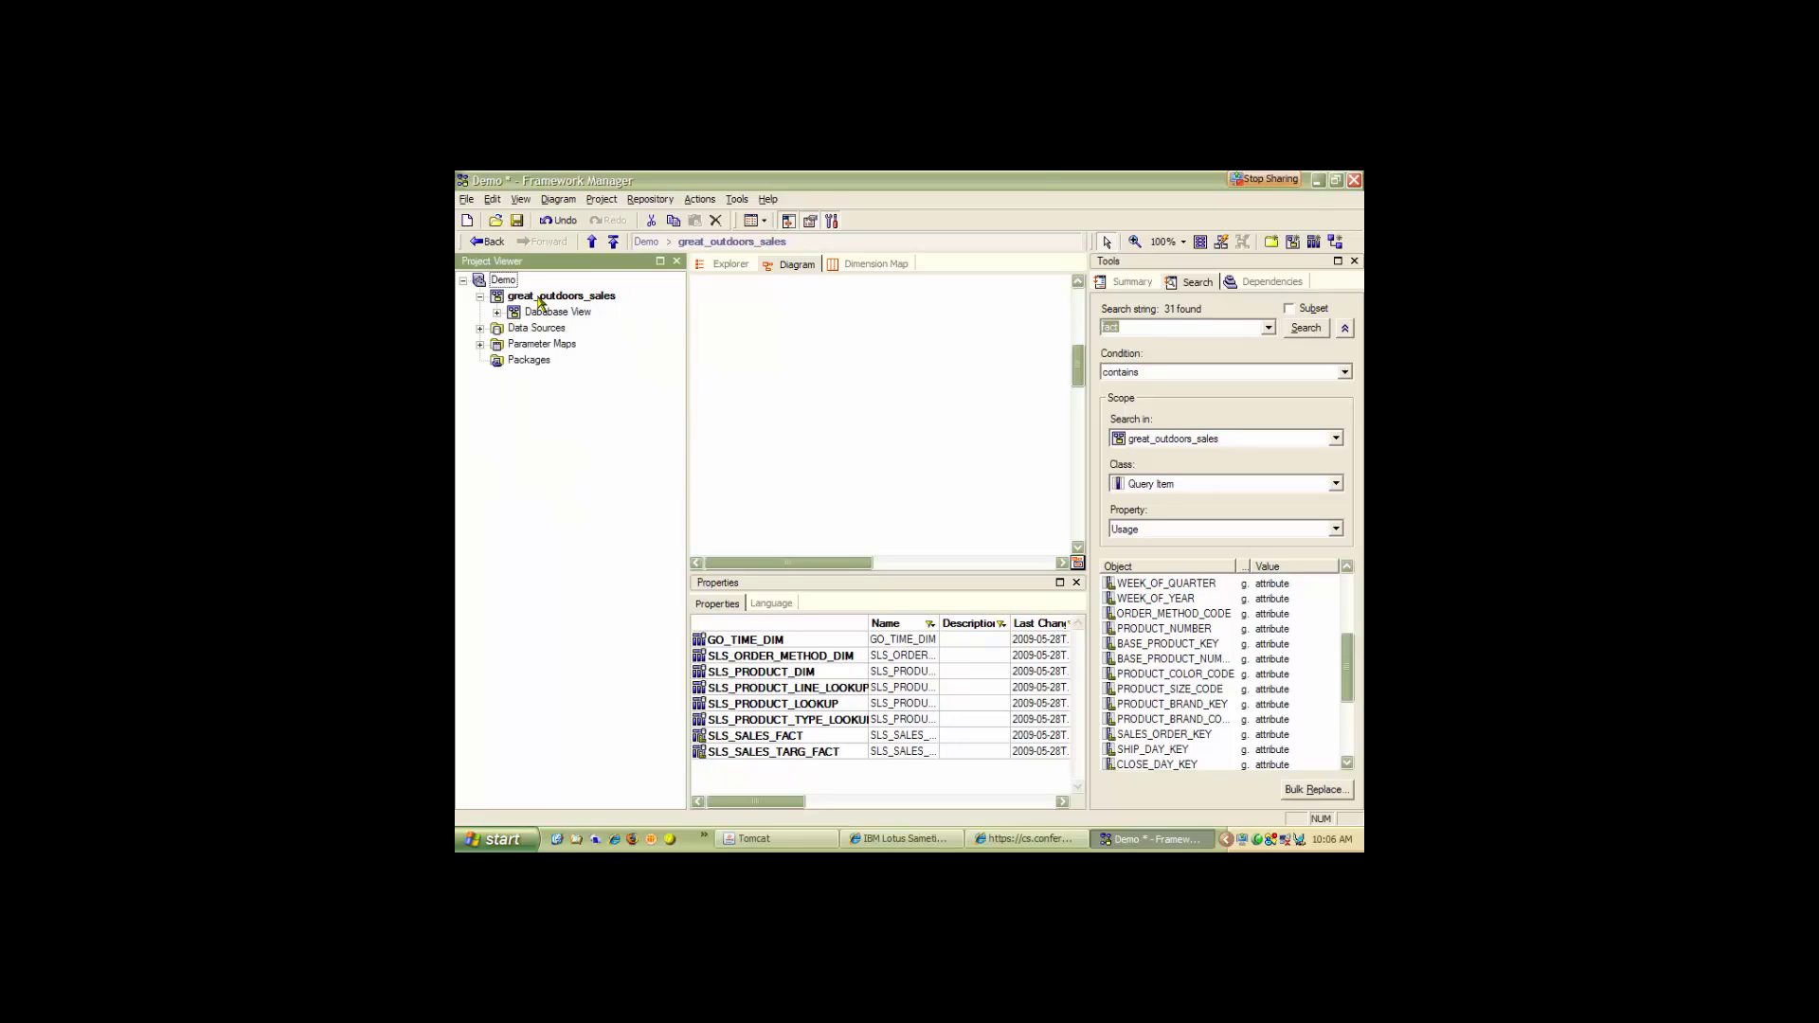
Create a second namespace named Business View under great_outdoors_sales.
{"action": "left_click", "coordinate": [537, 300]}
{"action": "right_click", "coordinate": [535, 299]}
{"action": "mouse_move", "coordinate": [587, 309]}
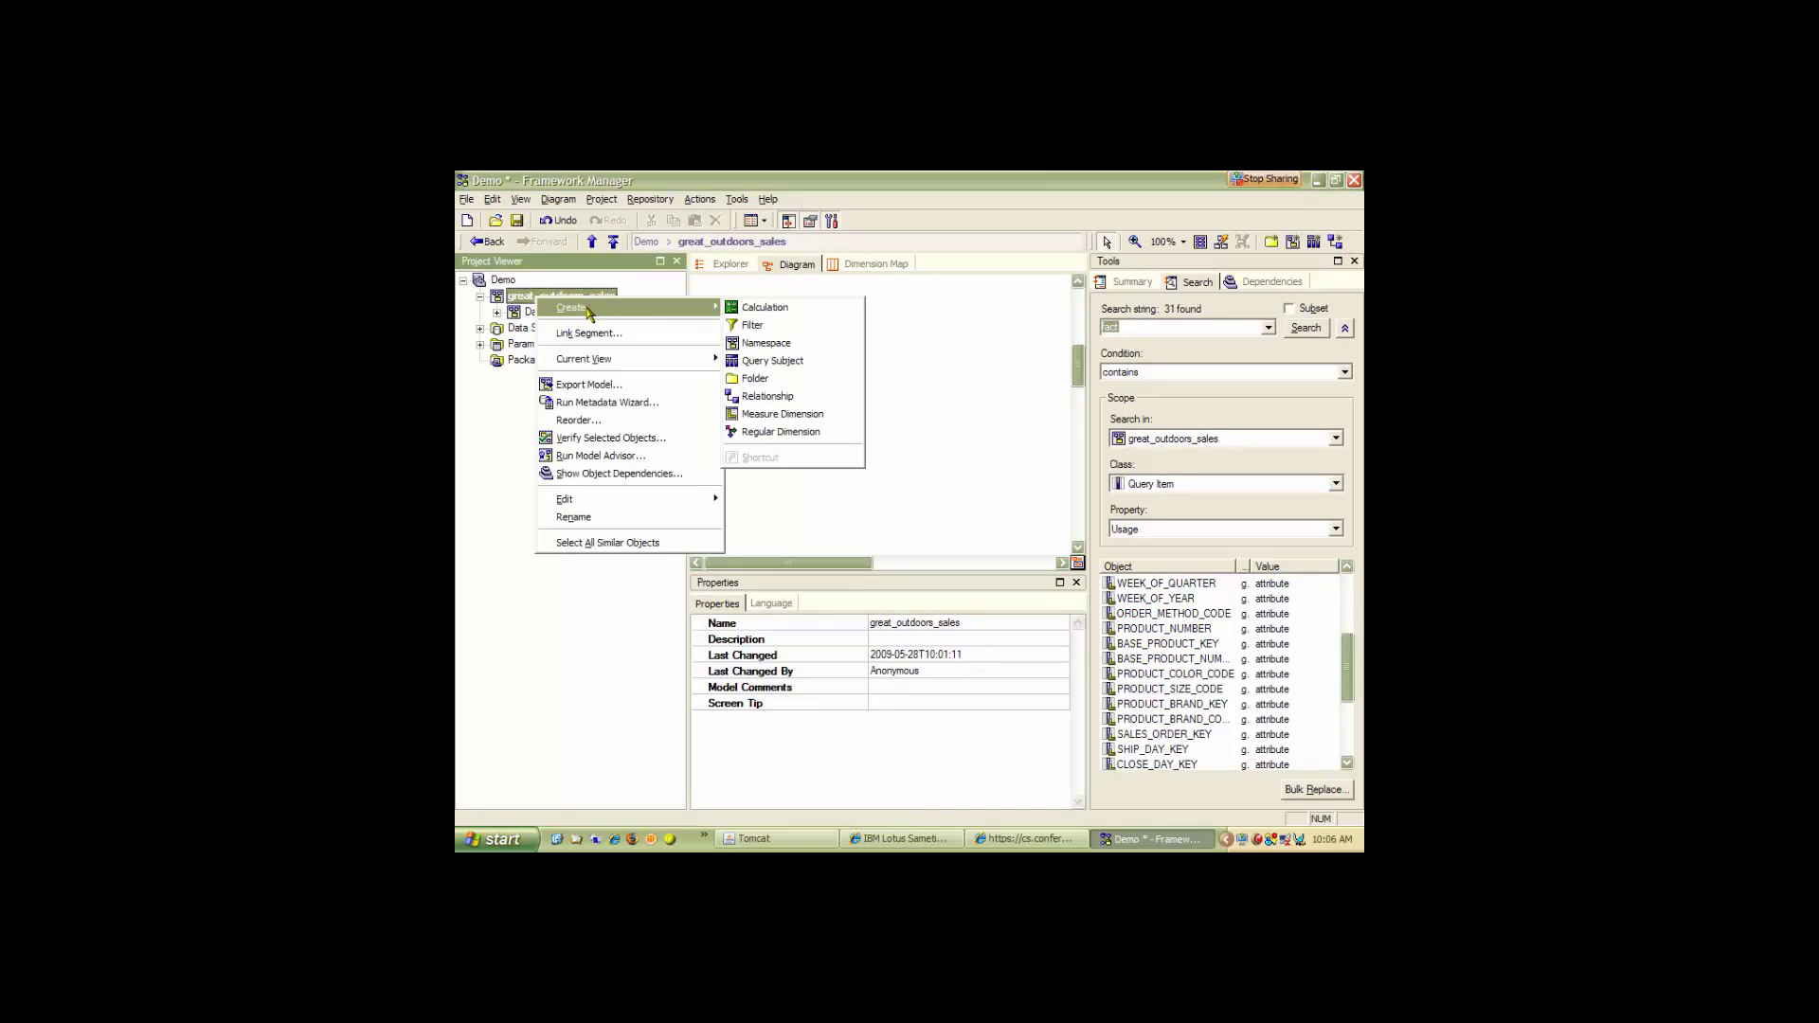
{"action": "left_click", "coordinate": [773, 345]}
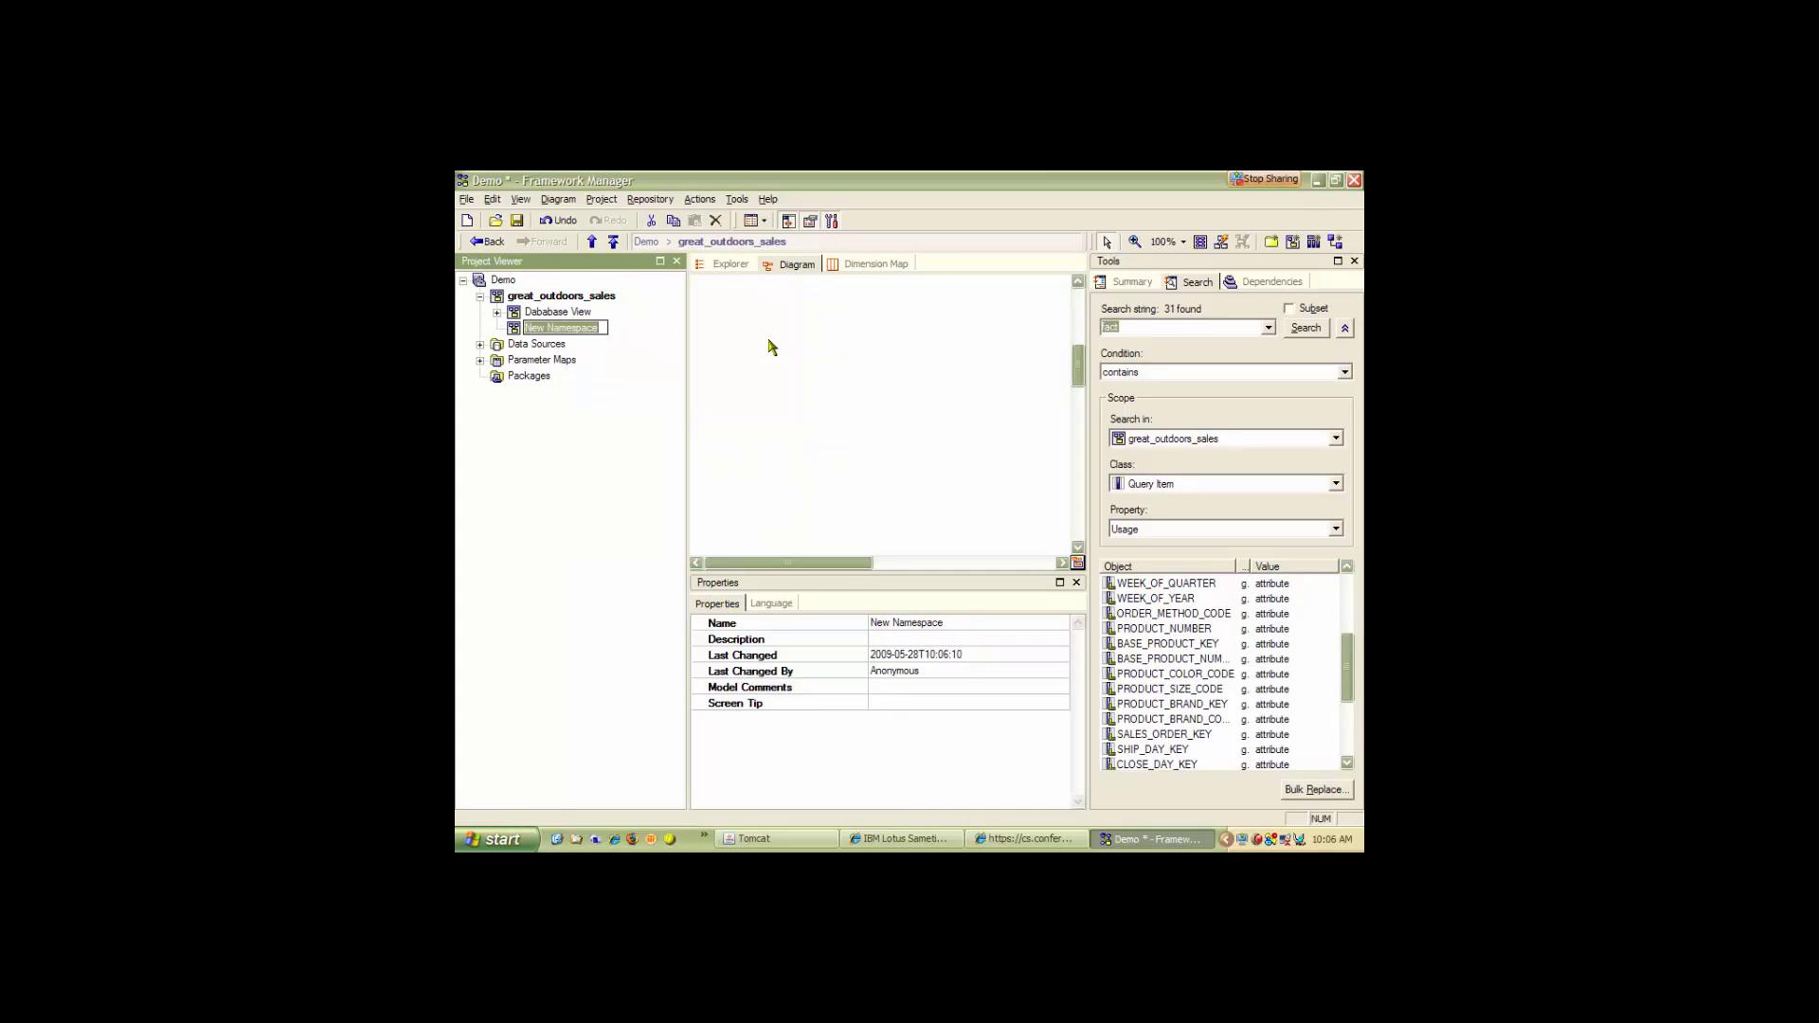
{"action": "type", "text": "Busoin"}
{"action": "key", "text": "BackSpace"}
{"action": "key", "text": "BackSpace"}
{"action": "type", "text": "ess View"}
{"action": "key", "text": "Return"}
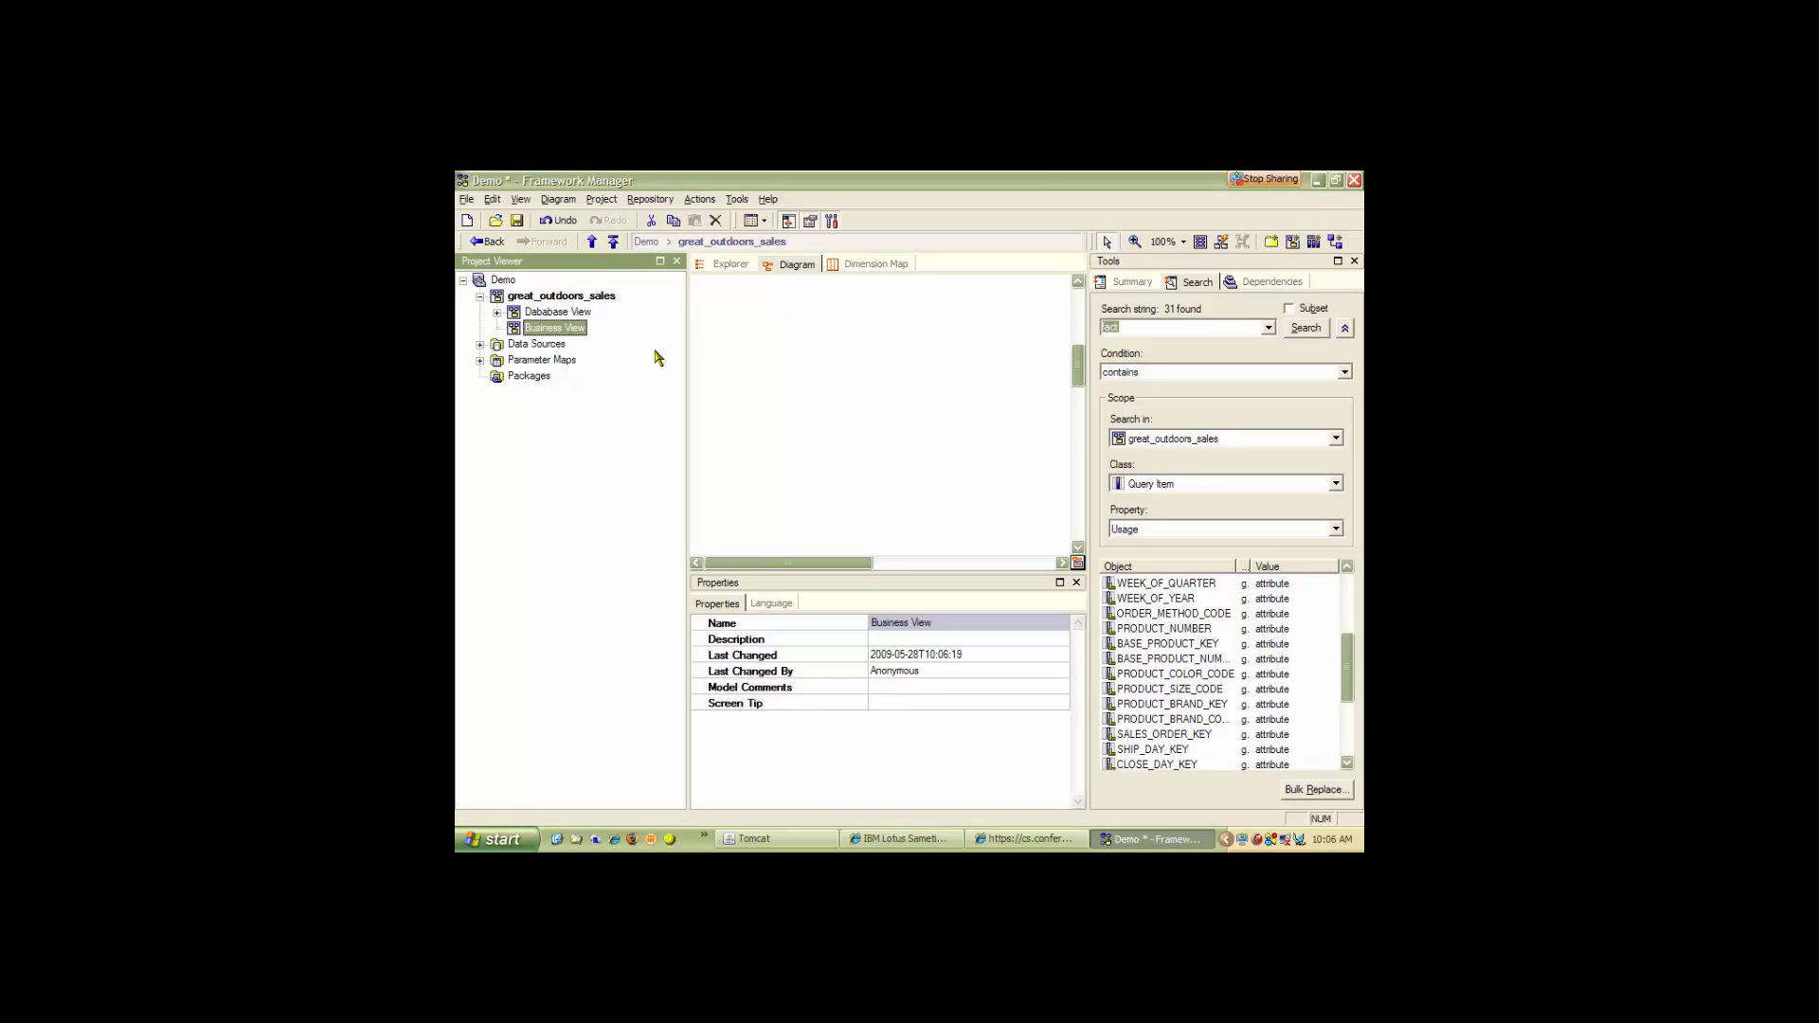
Reorder the Business View namespace so it sits directly under great_outdoors_sales, above an expanded Dababase View.
{"action": "double_click", "coordinate": [527, 313]}
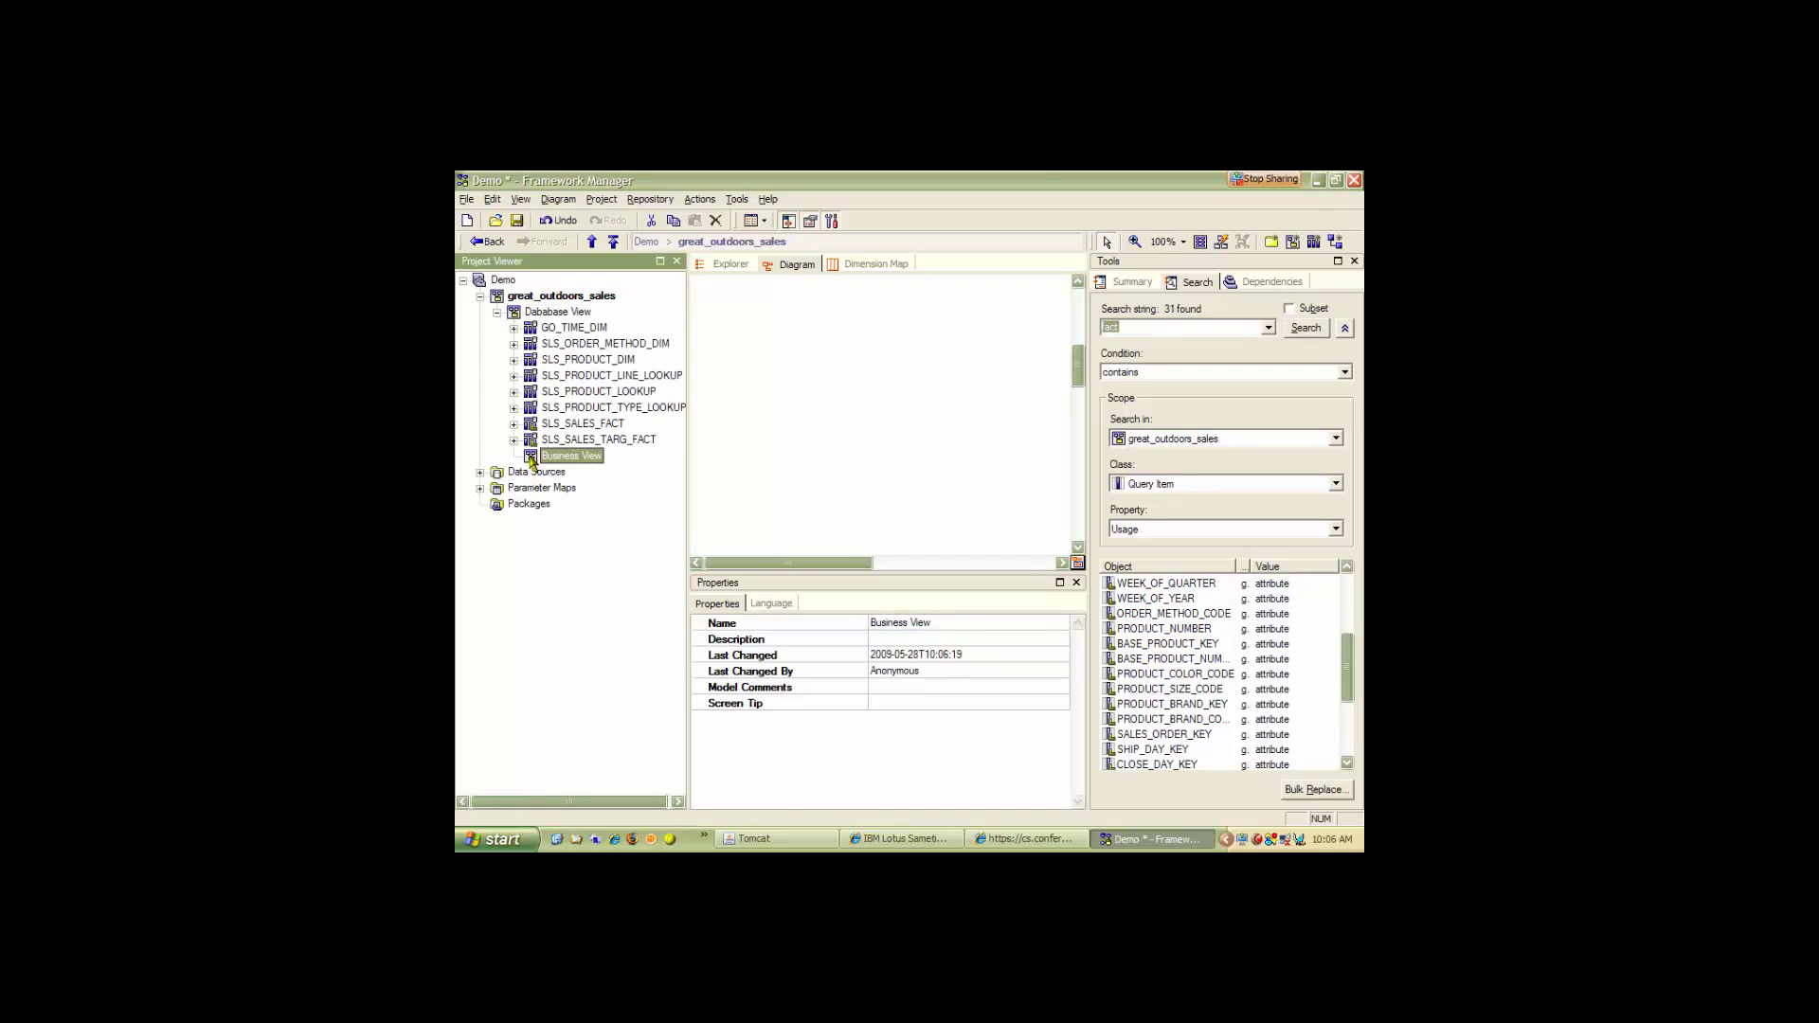
{"action": "mouse_move", "coordinate": [531, 458]}
{"action": "left_mouse_down"}
{"action": "mouse_move", "coordinate": [546, 319]}
{"action": "mouse_move", "coordinate": [527, 301]}
{"action": "left_mouse_up"}
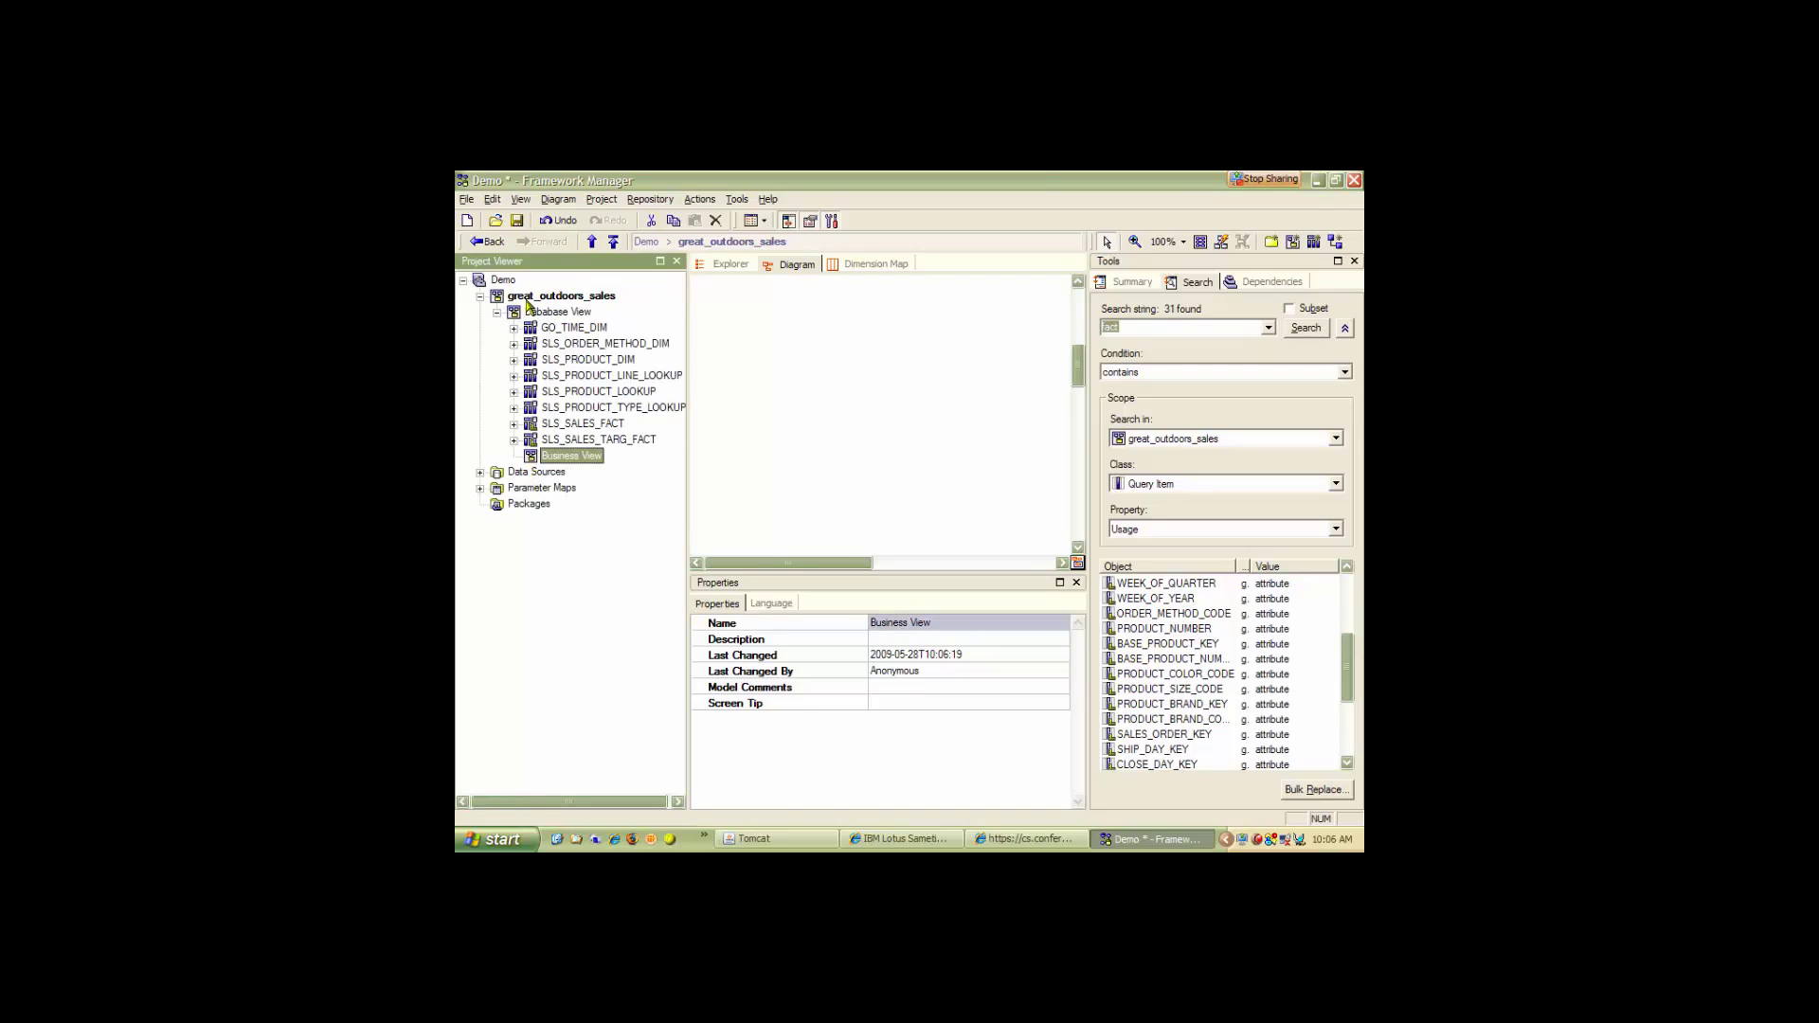
{"action": "left_click_drag", "start_coordinate": [516, 461], "coordinate": [528, 310]}
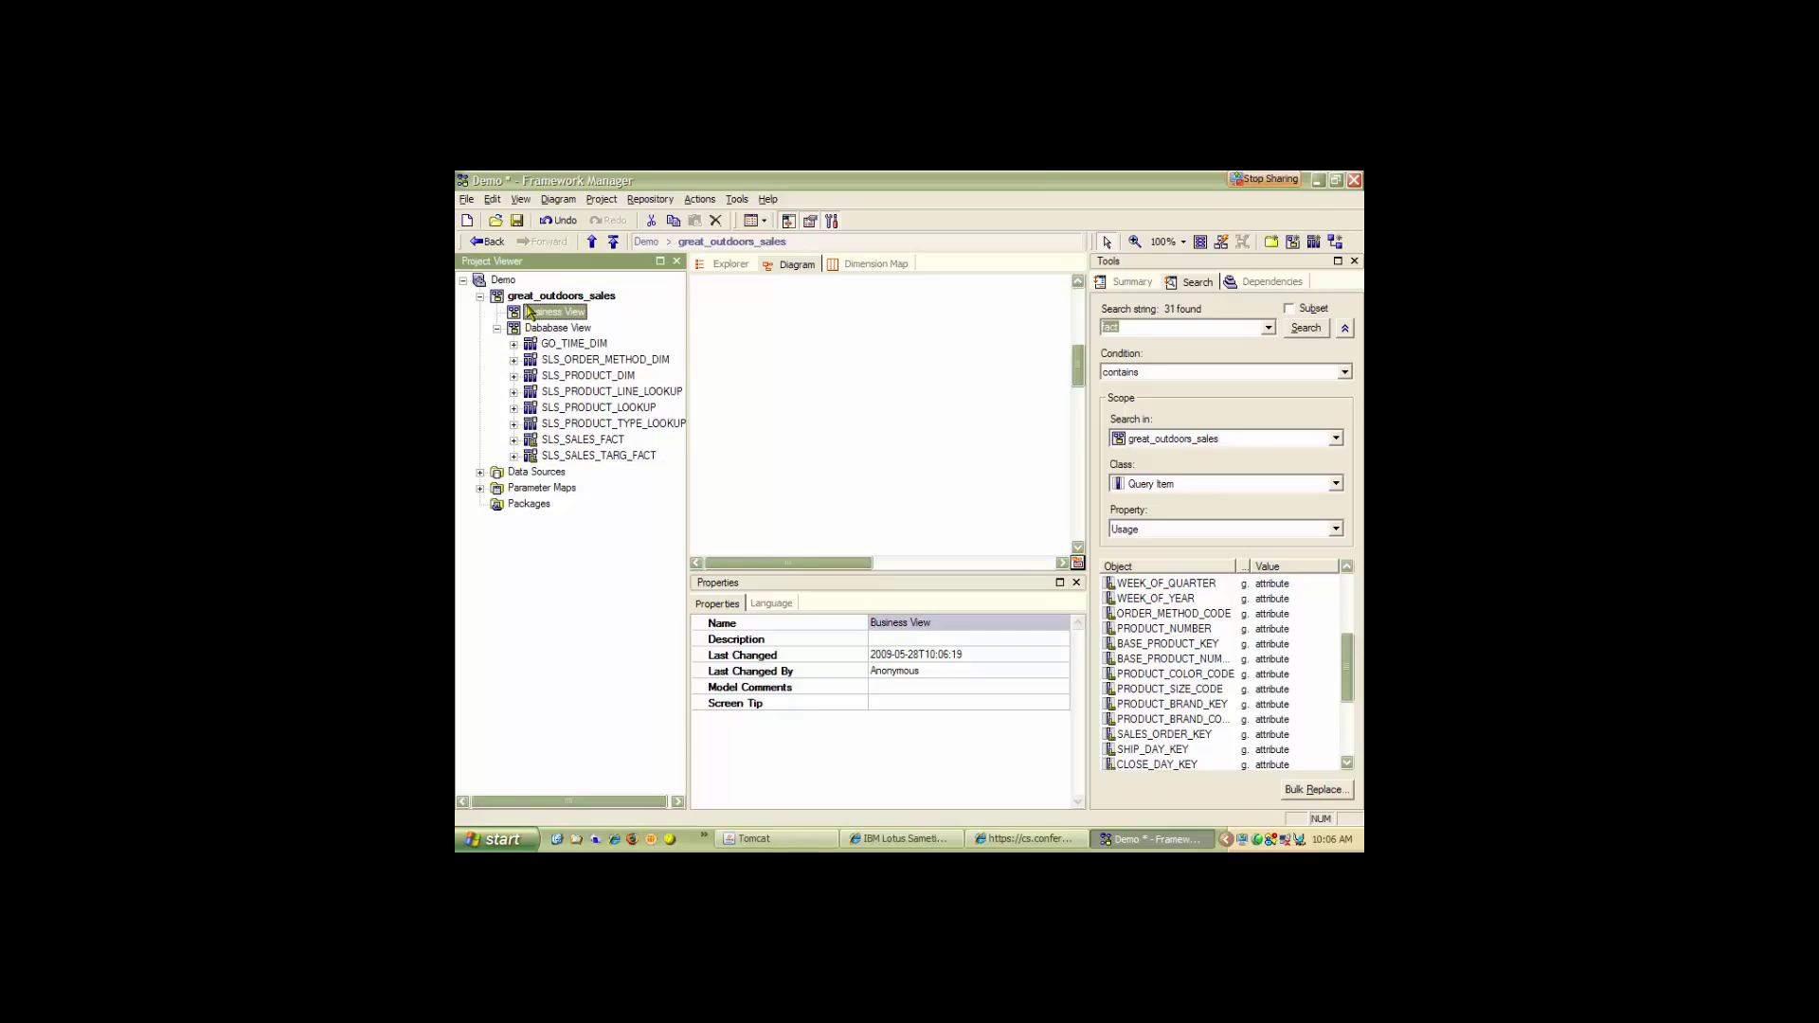
{"action": "left_click", "coordinate": [517, 329]}
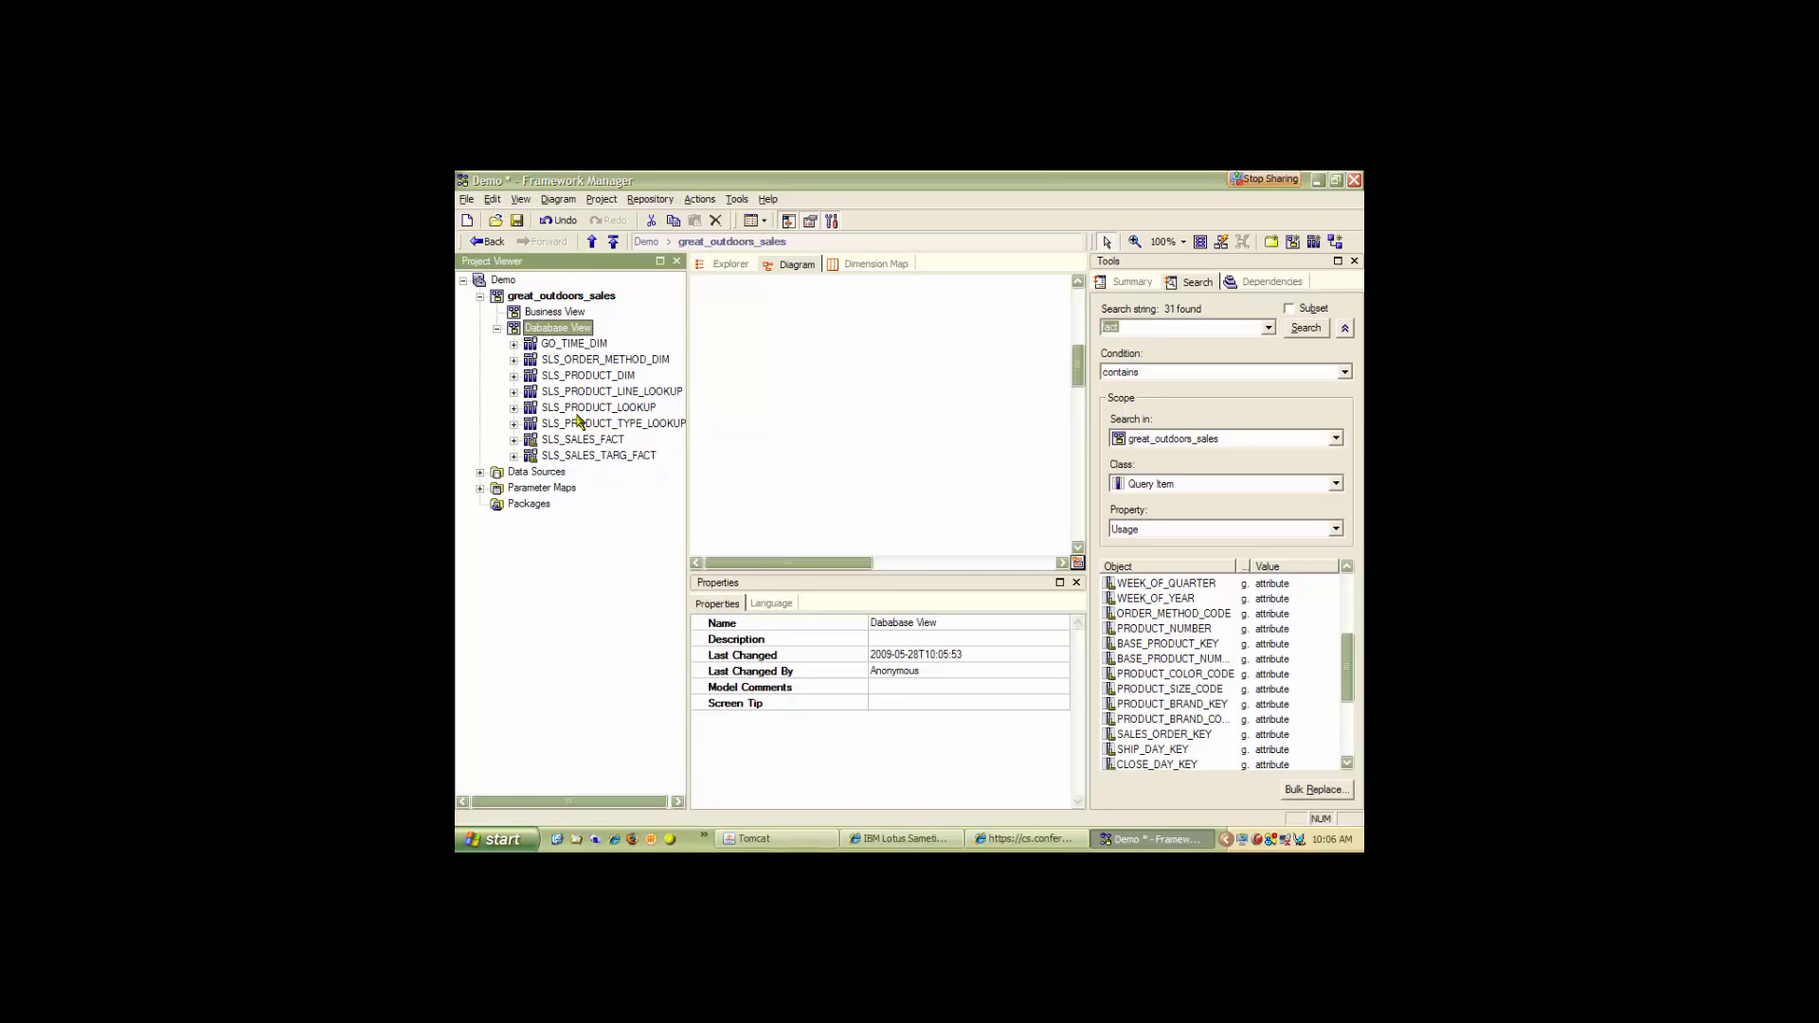
{"action": "left_click", "coordinate": [551, 313]}
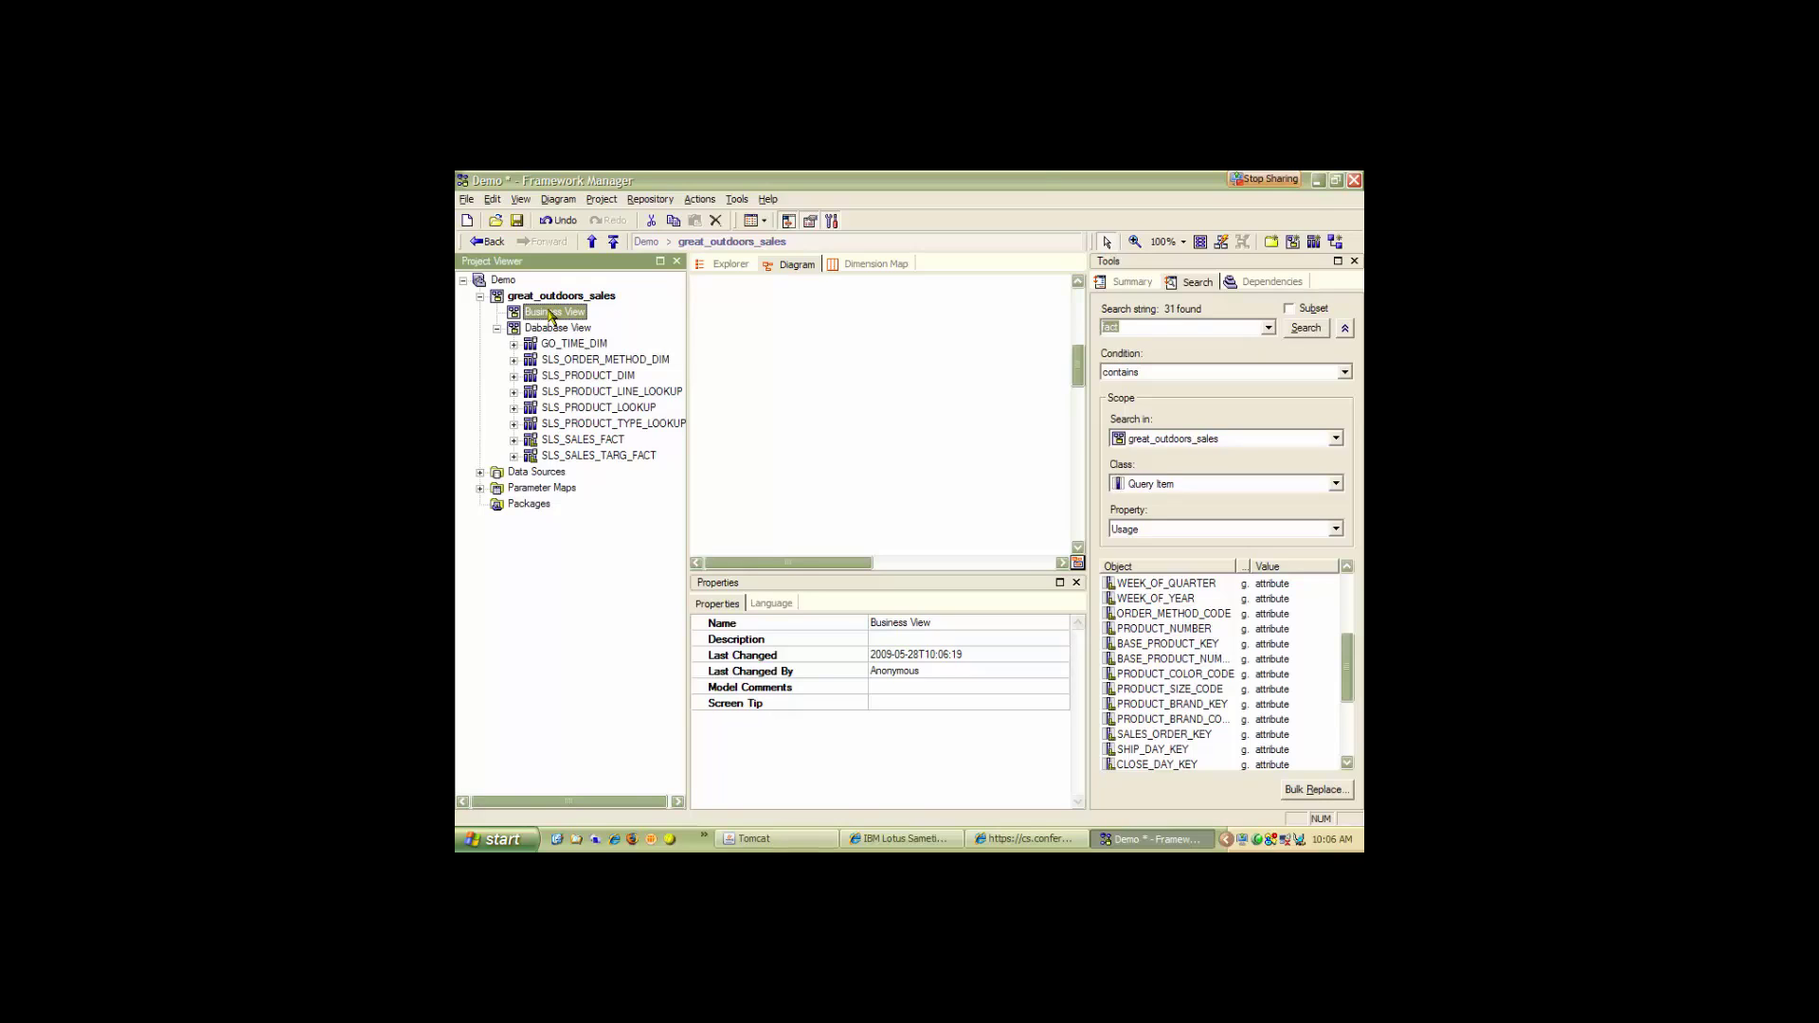
{"action": "left_click", "coordinate": [548, 329]}
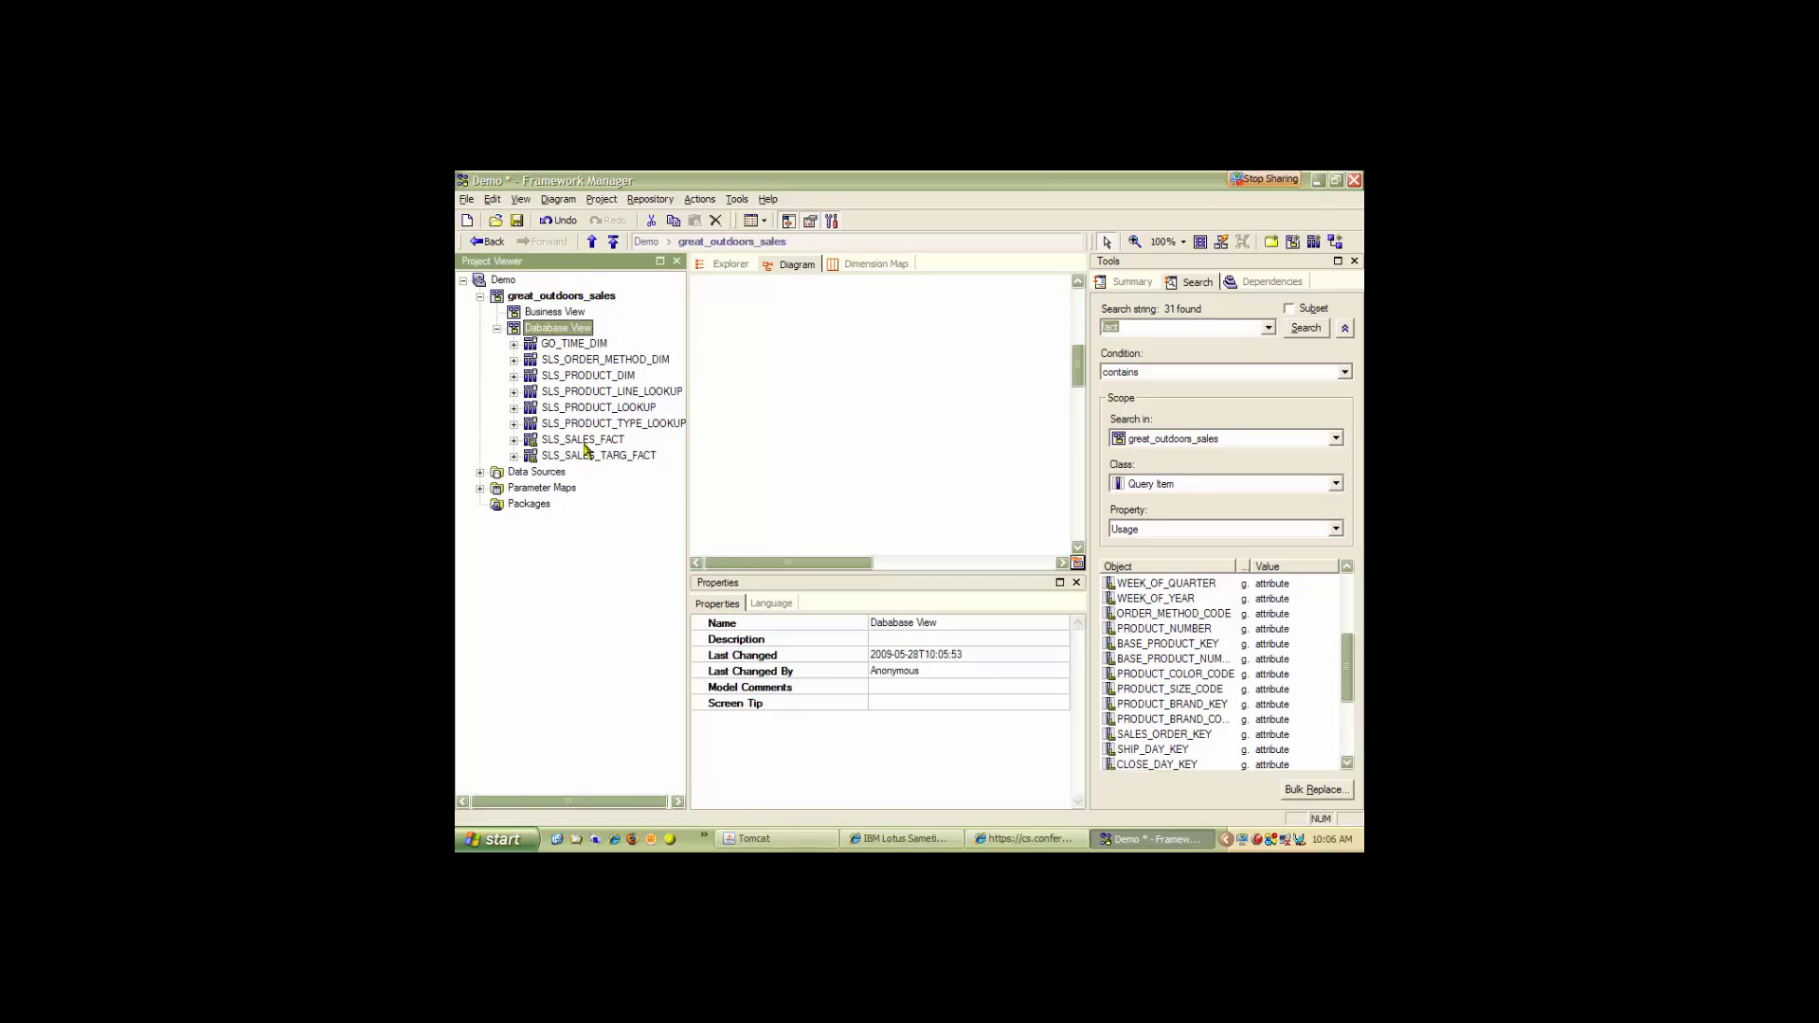
{"action": "left_click", "coordinate": [517, 315]}
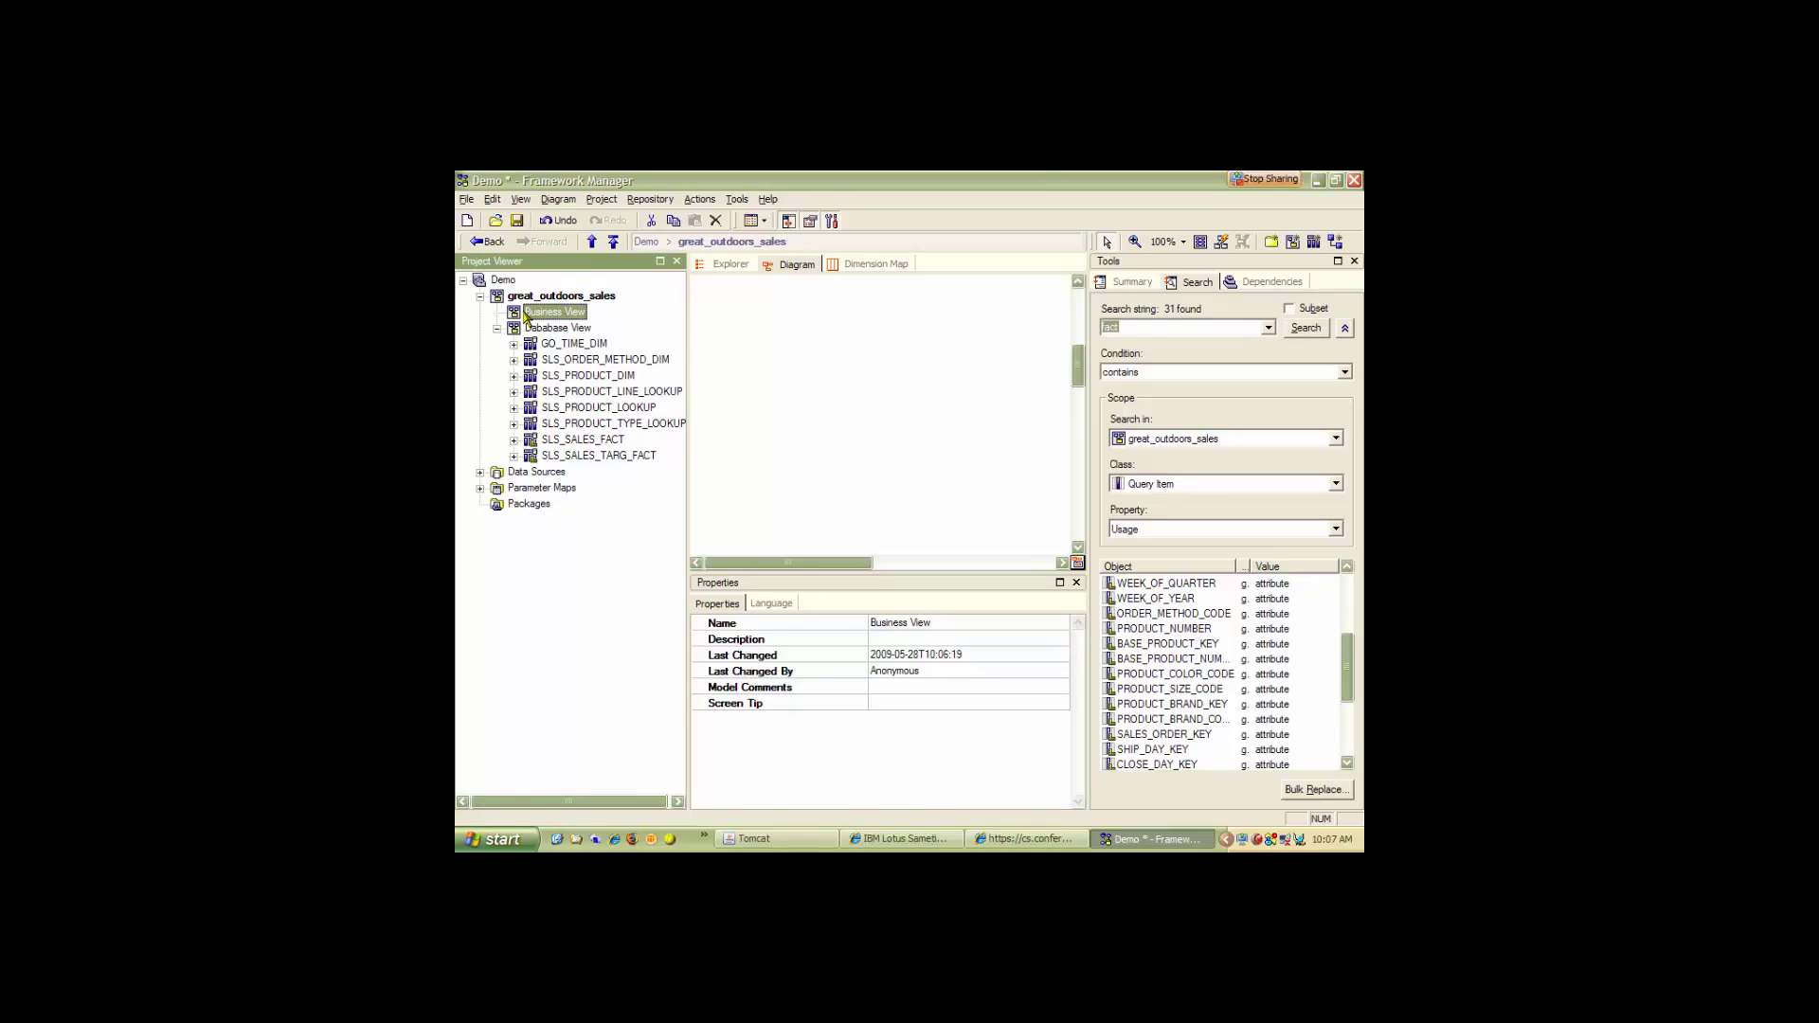
{"action": "left_click", "coordinate": [538, 332]}
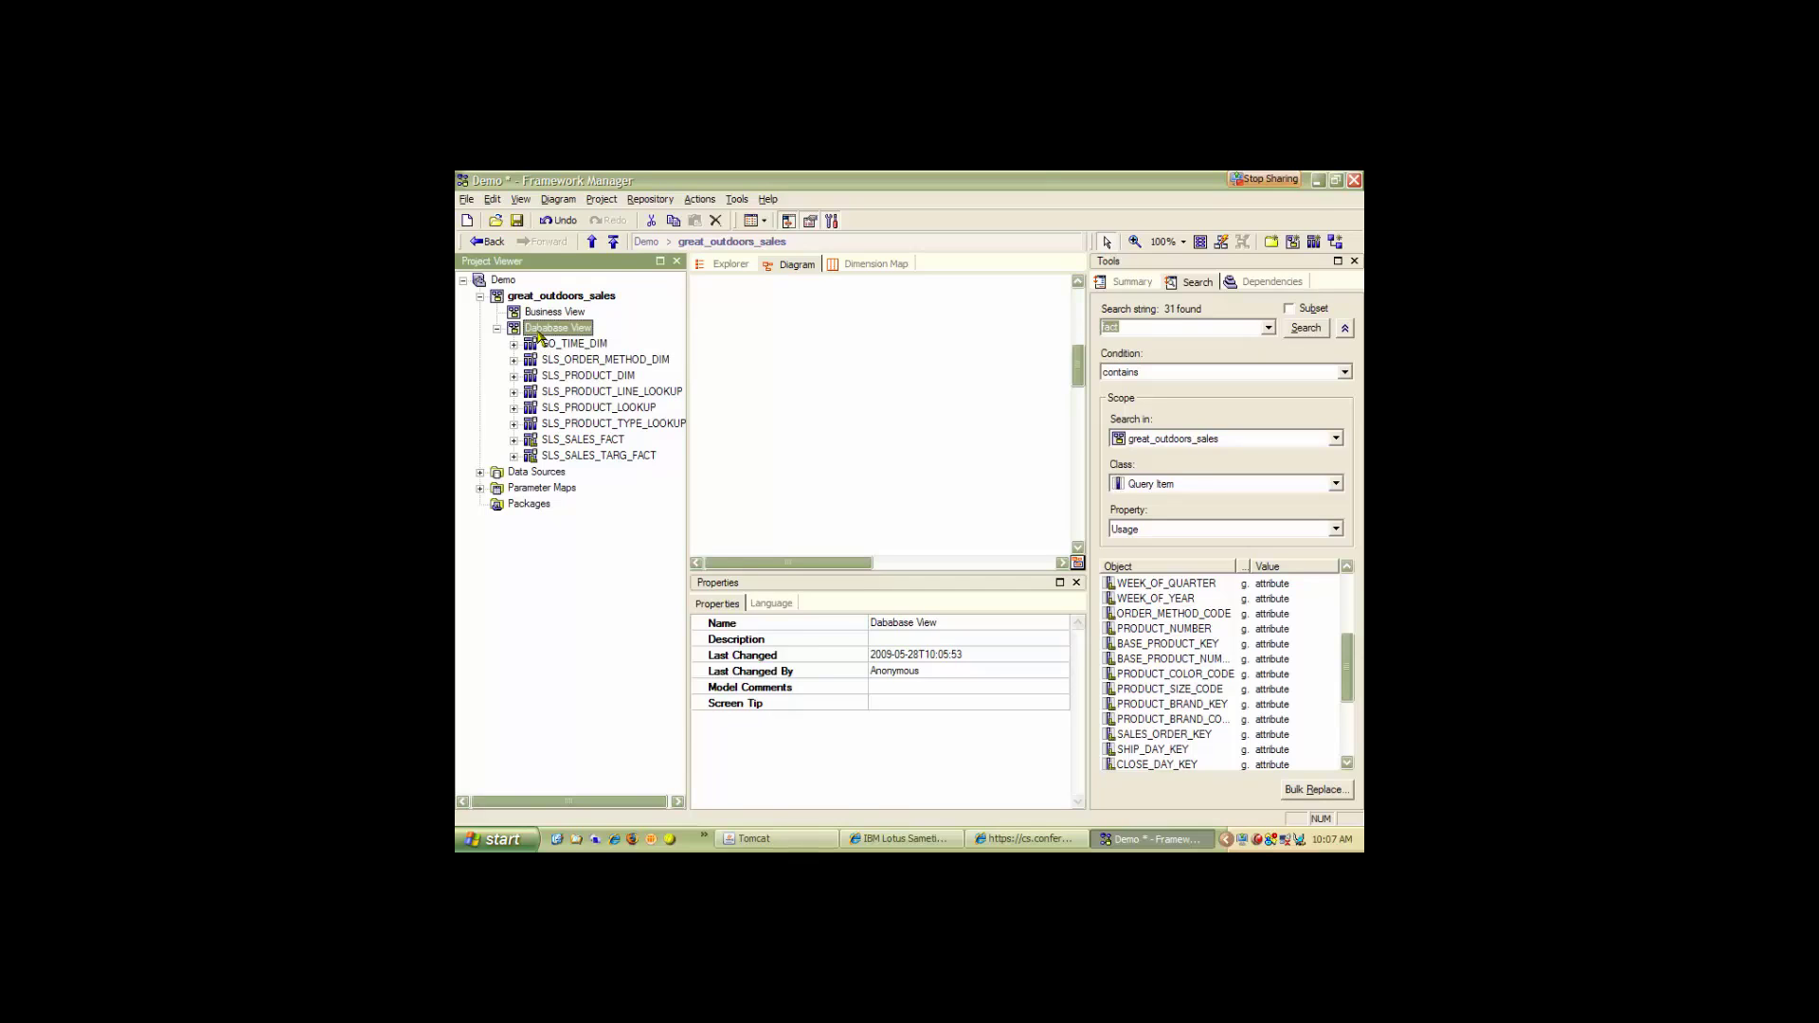
{"action": "left_click", "coordinate": [544, 313]}
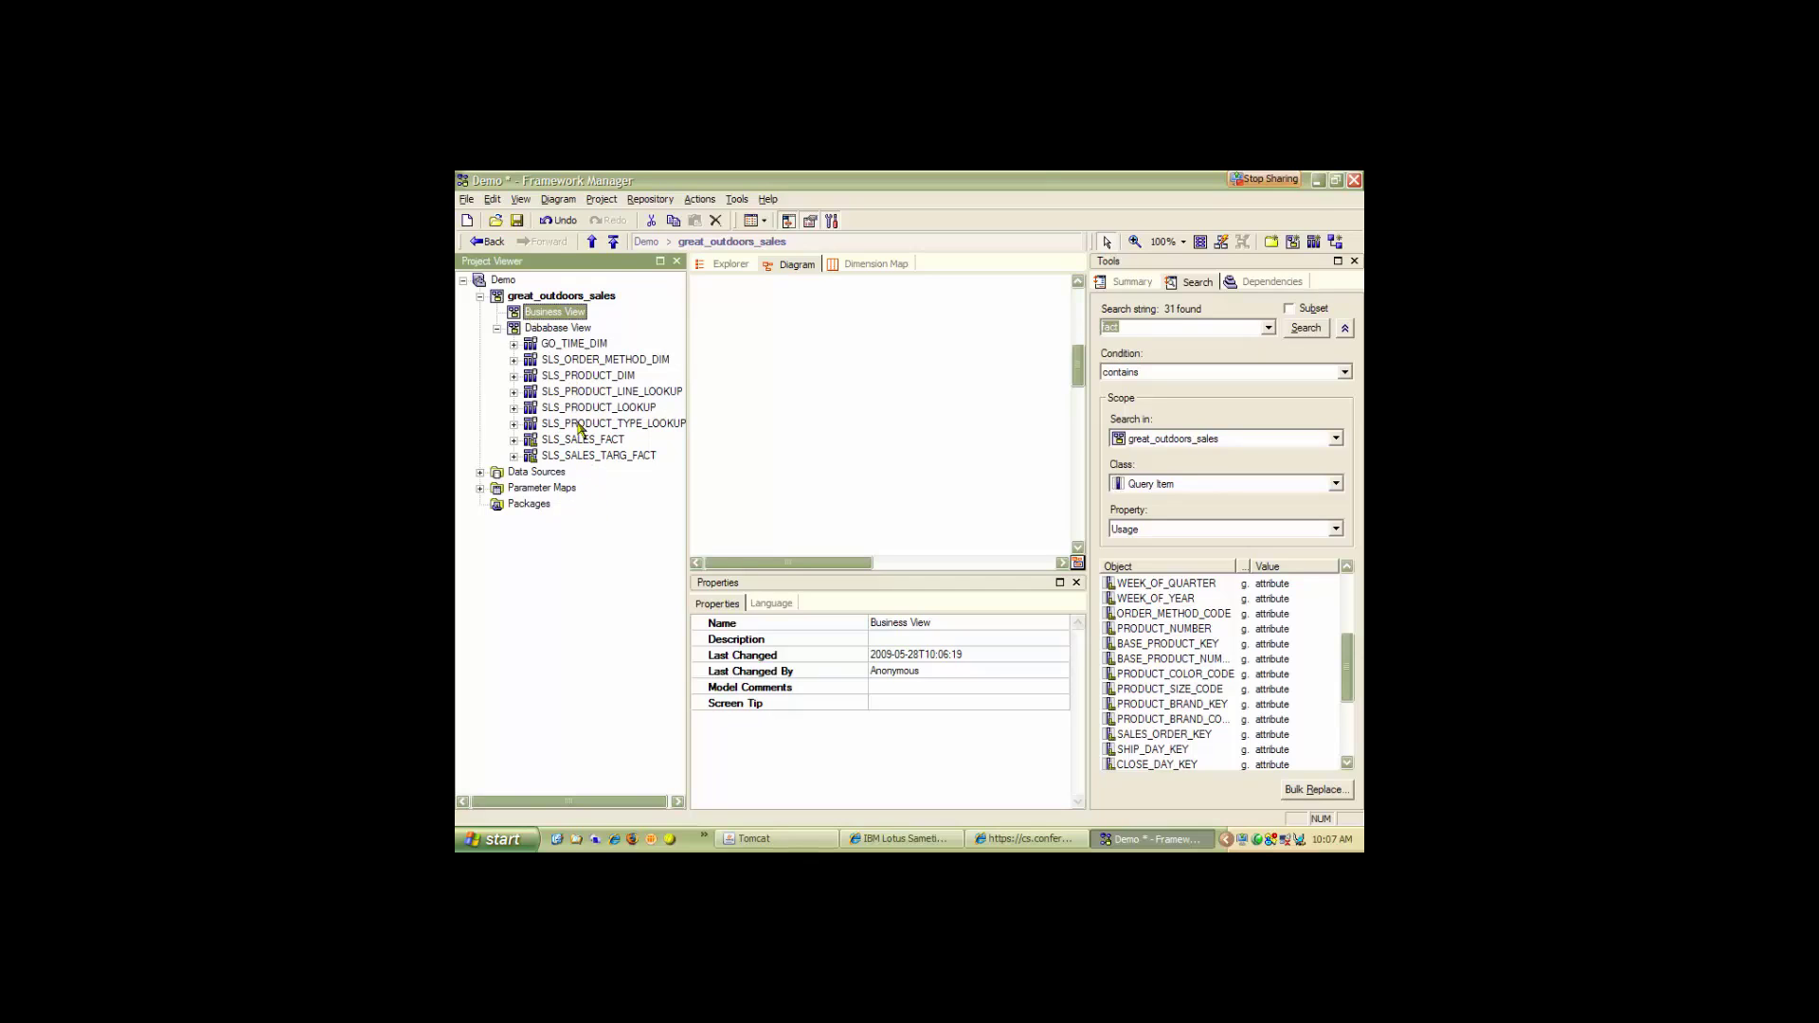
Create a model-based query subject named Order Method in the Business View namespace.
{"action": "left_click", "coordinate": [569, 361]}
{"action": "left_click", "coordinate": [514, 361]}
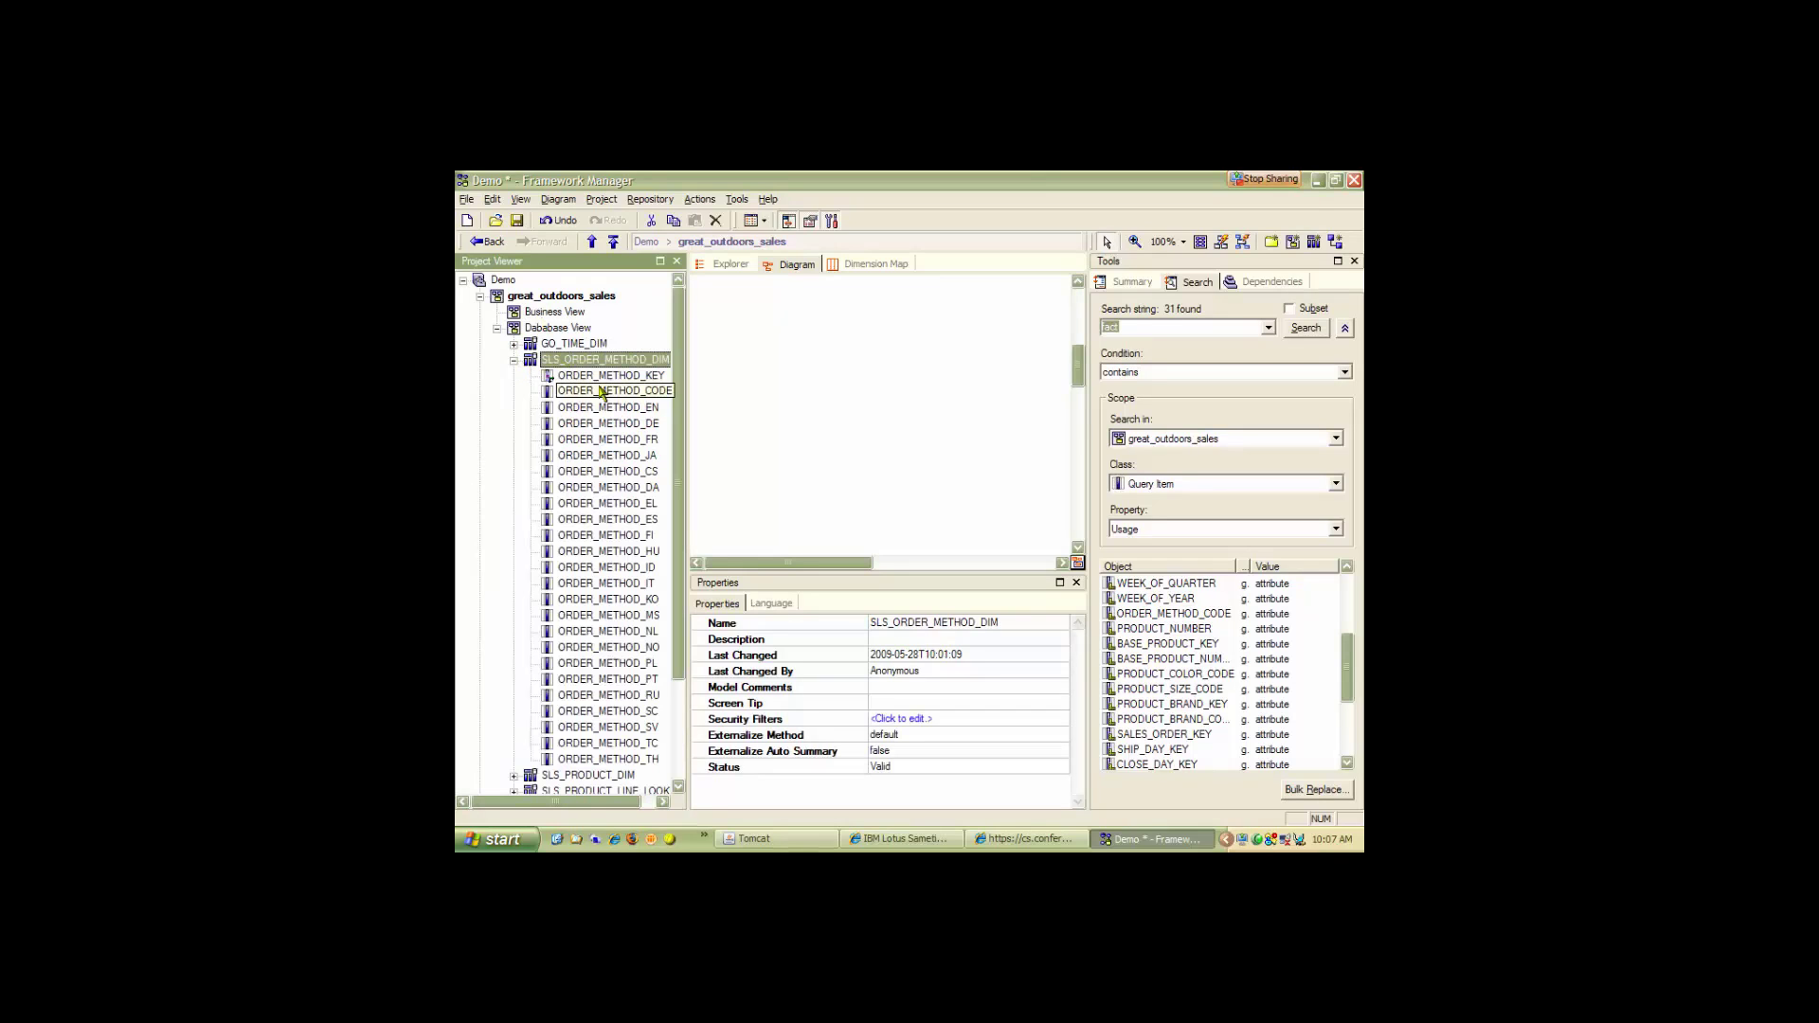
{"action": "left_click", "coordinate": [550, 314]}
{"action": "right_click", "coordinate": [549, 316]}
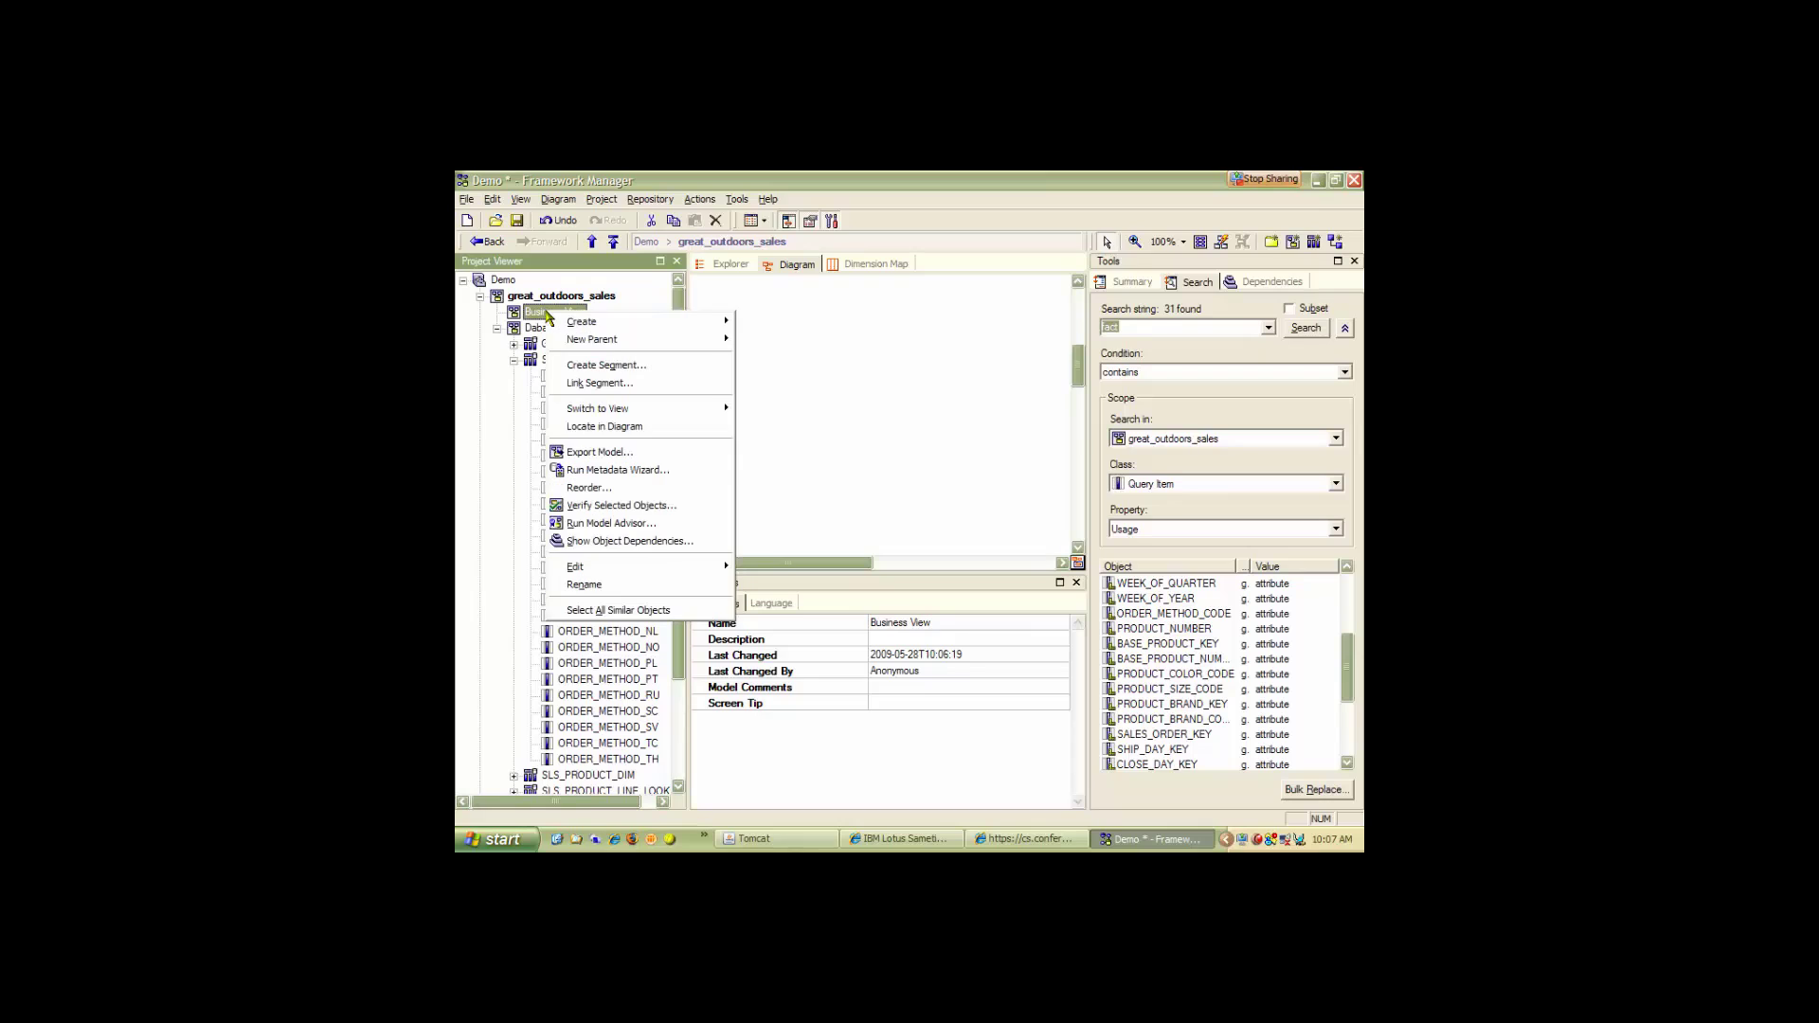
{"action": "mouse_move", "coordinate": [592, 322]}
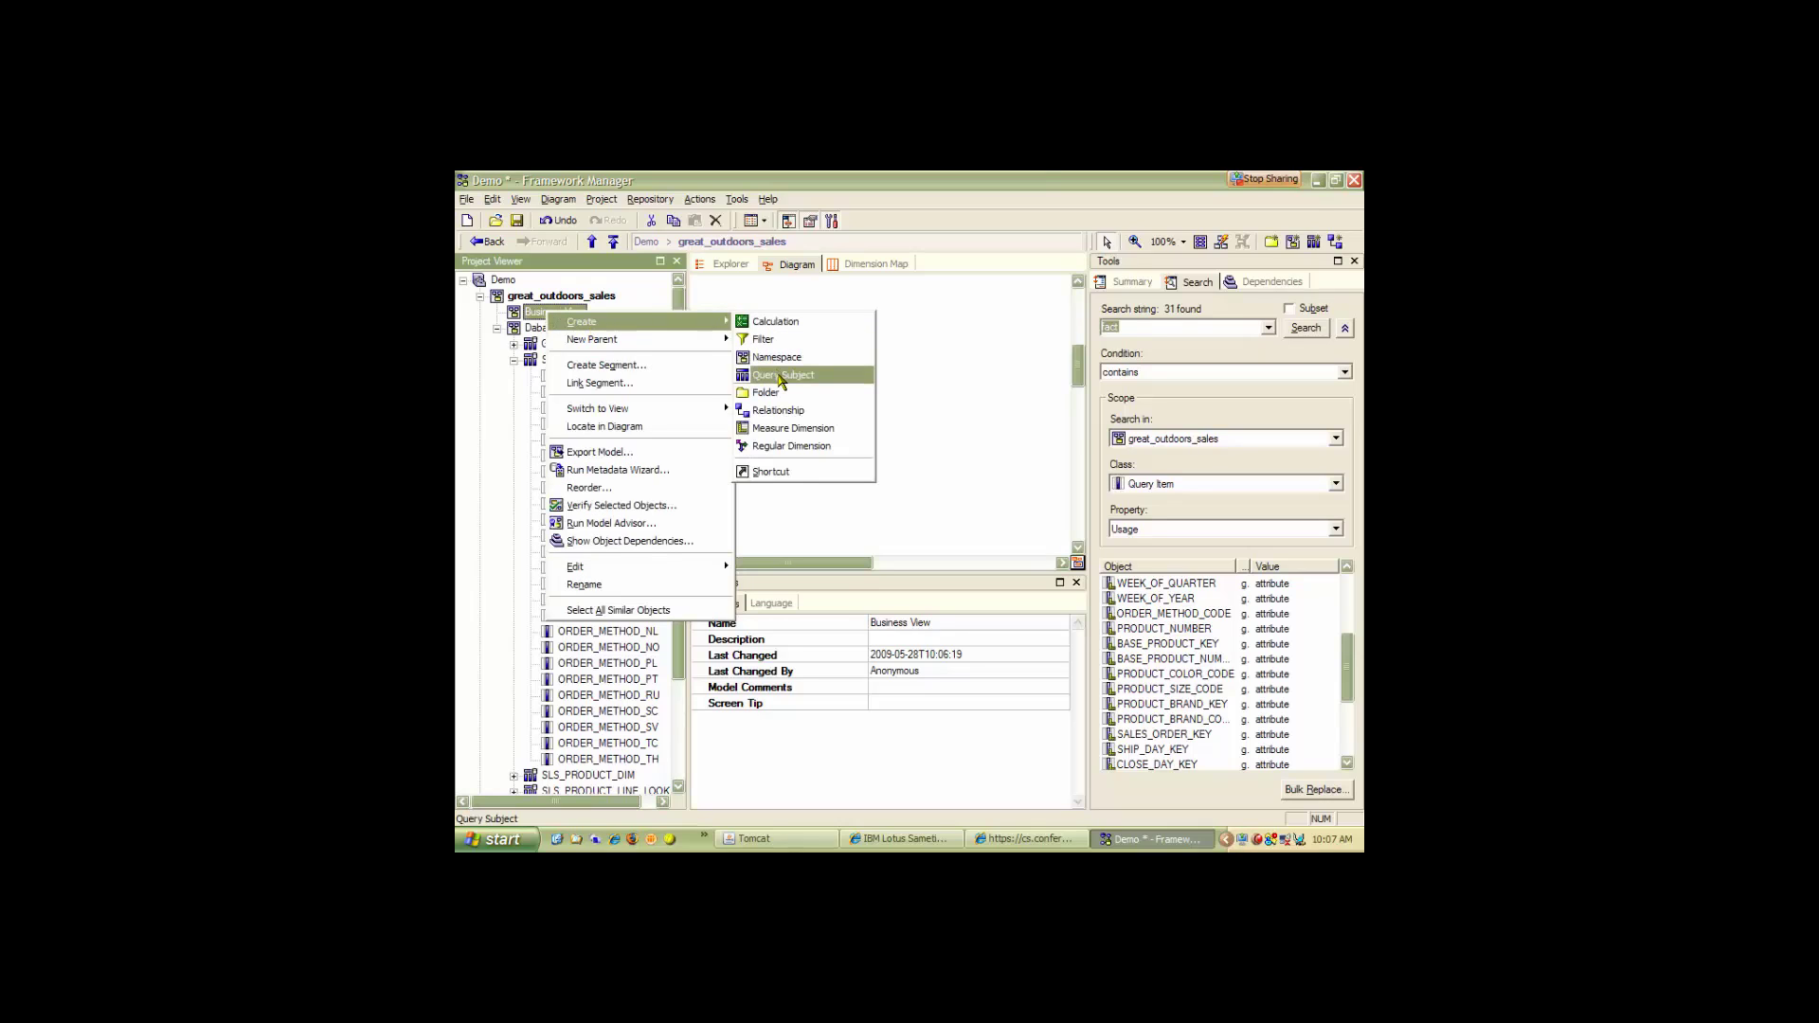
{"action": "left_click", "coordinate": [782, 376]}
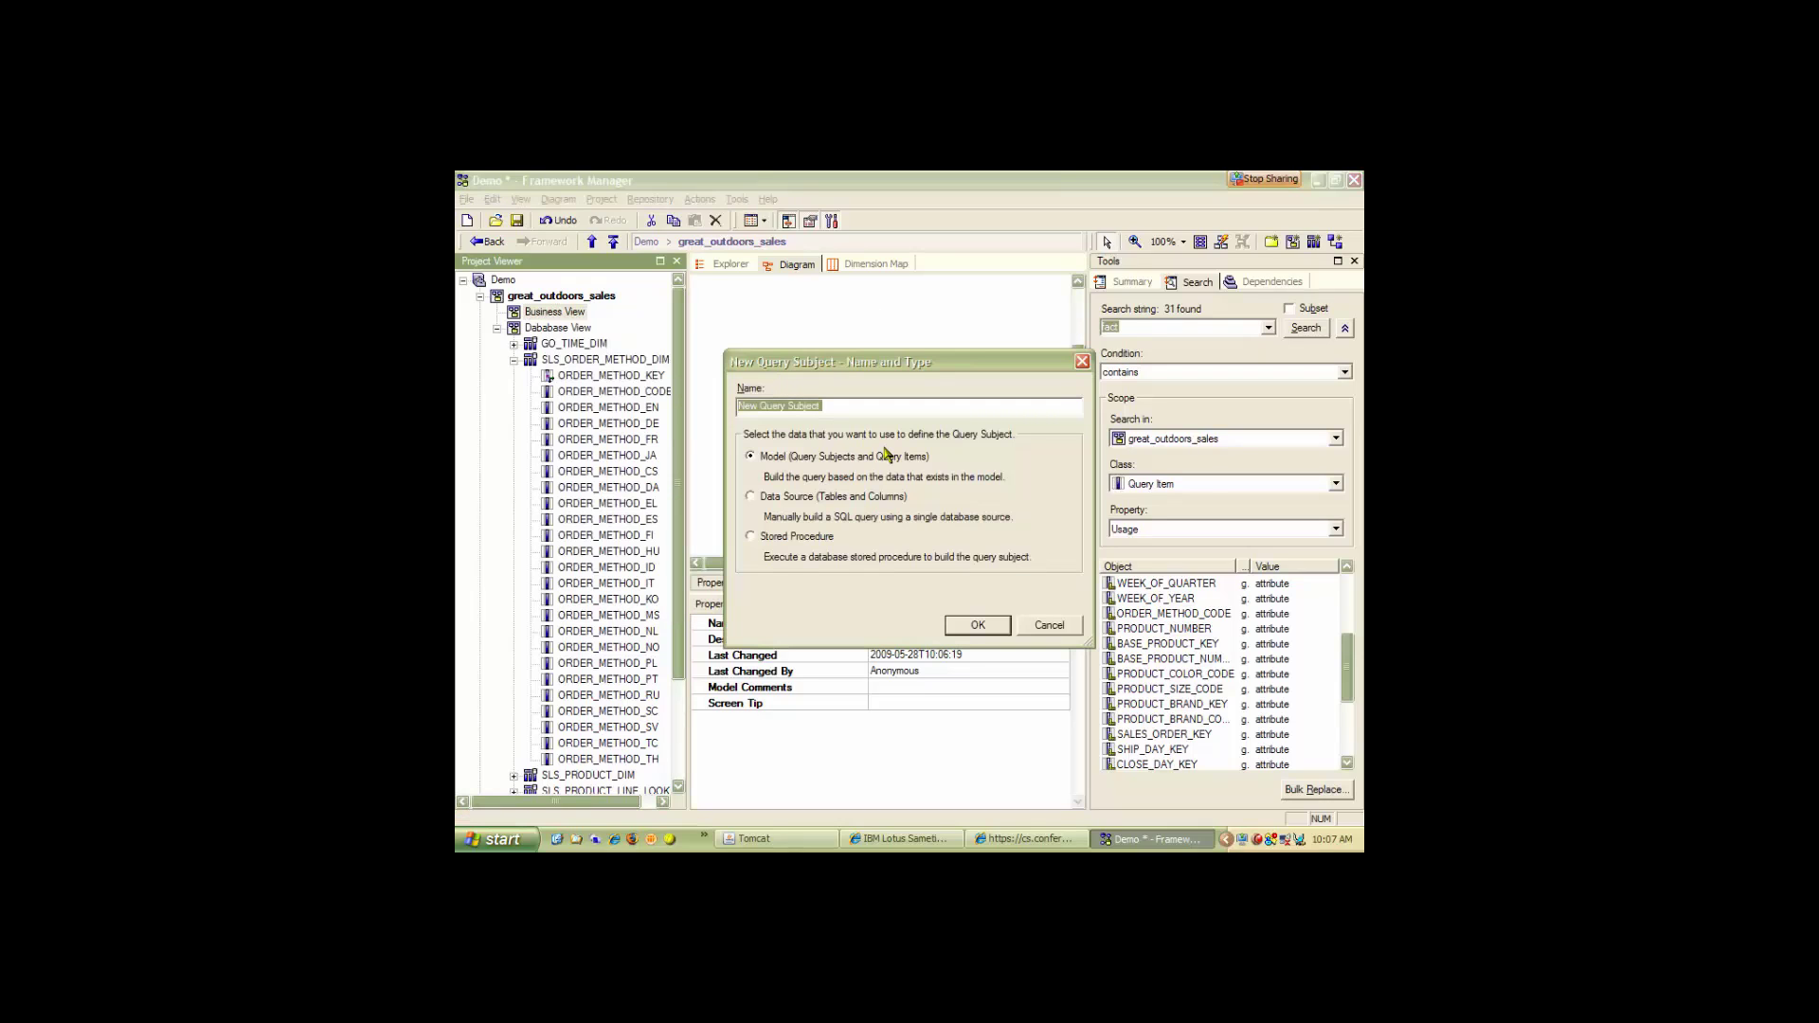
{"action": "type", "text": "Order Method"}
{"action": "key", "text": "Return"}
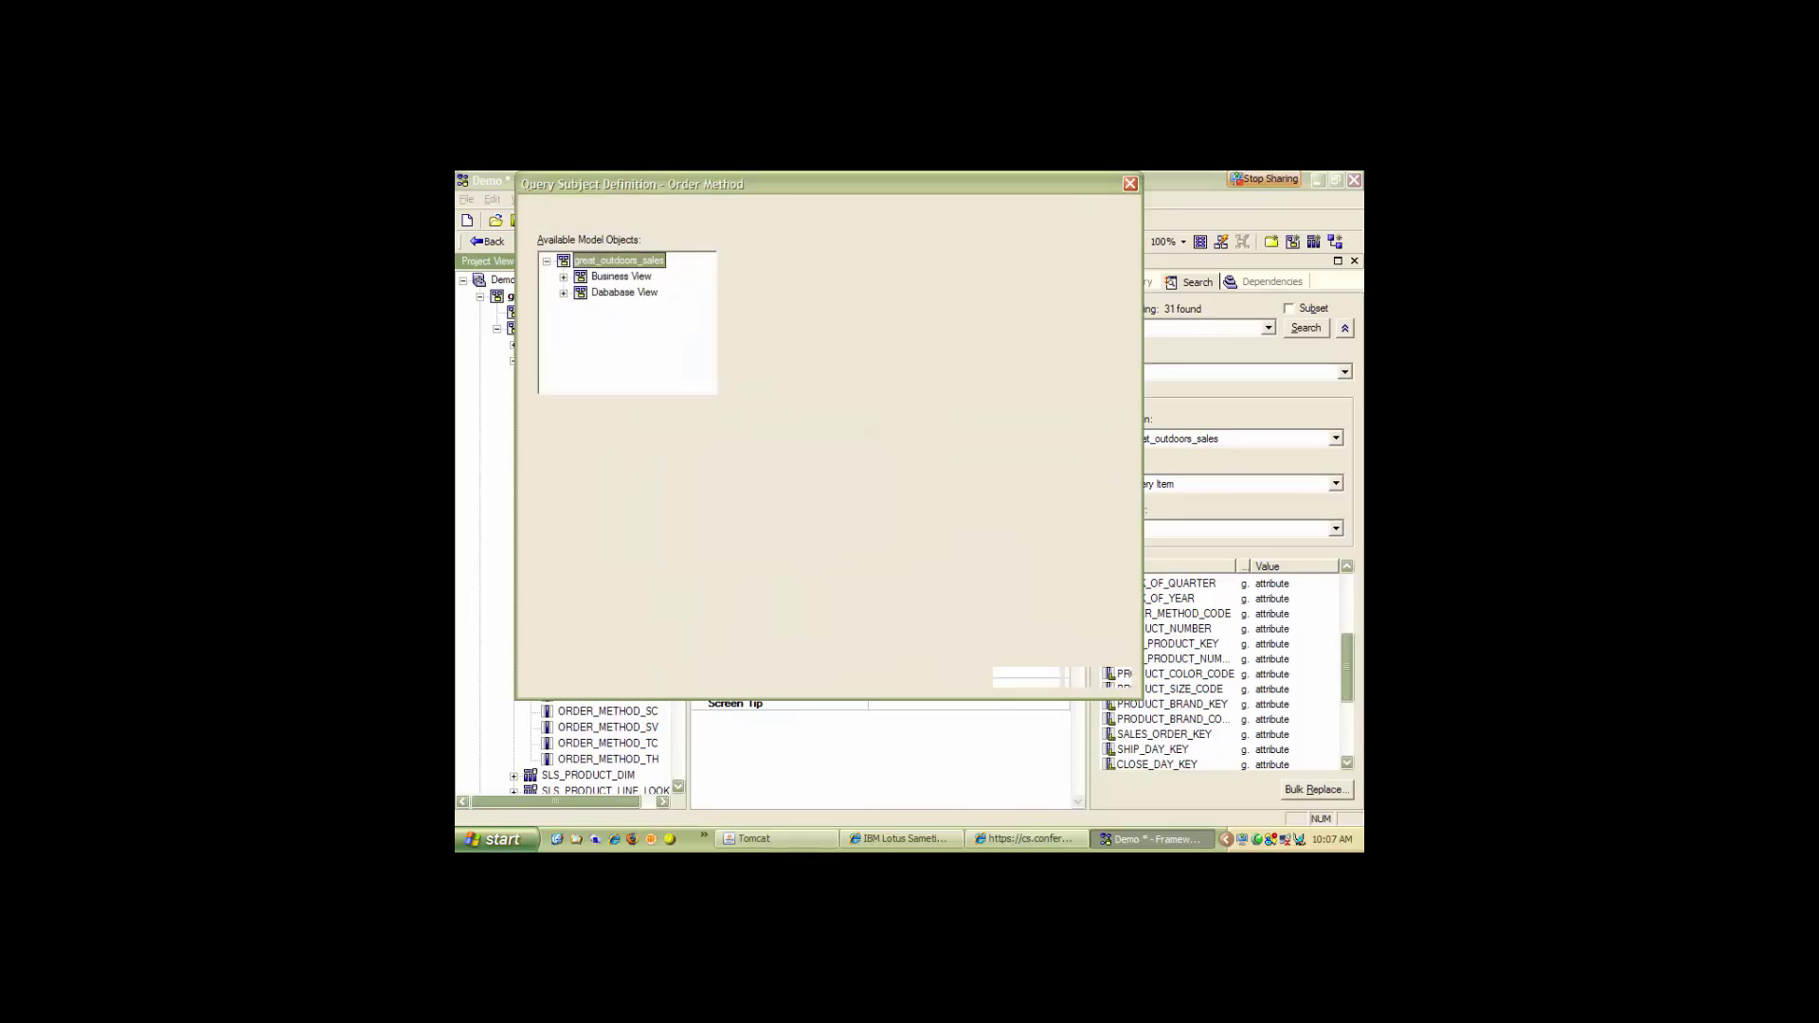
Add ORDER_METHOD_KEY, ORDER_METHOD_CODE and ORDER_METHOD_EN from SLS_ORDER_METHOD_DIM in Dababase View to the Order Method query subject and accept its definition.
{"action": "left_click", "coordinate": [565, 292]}
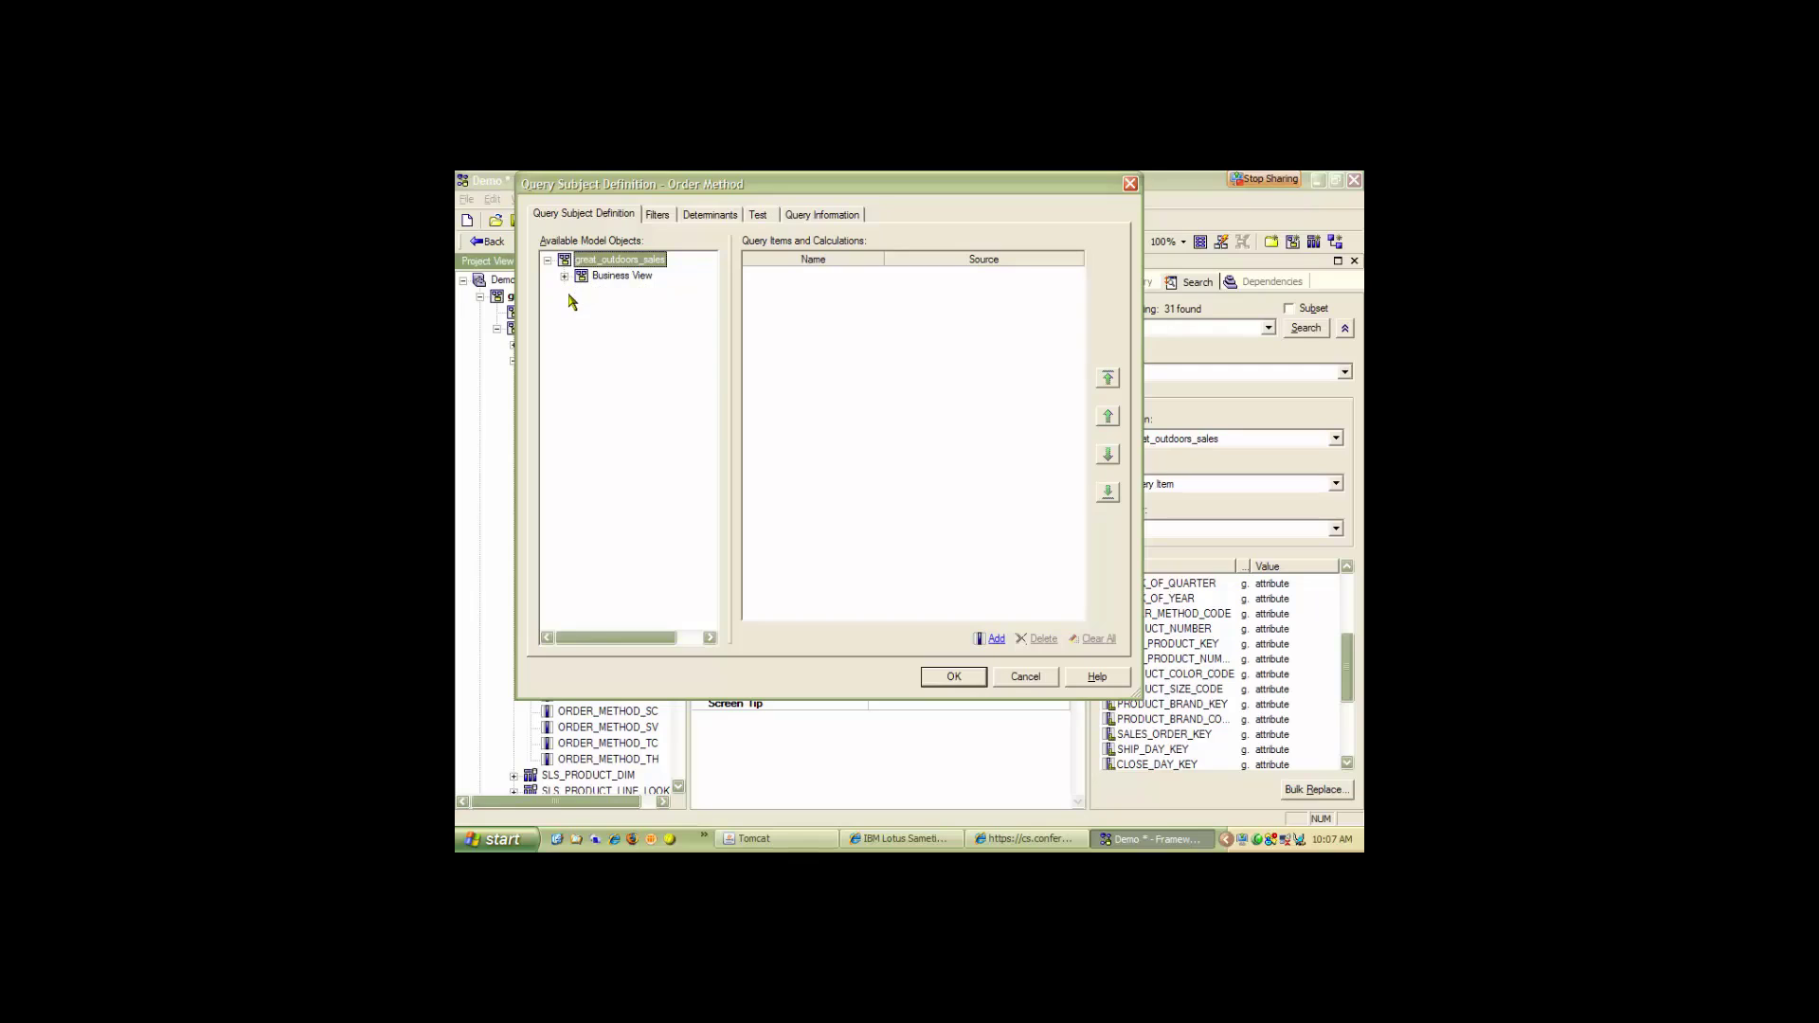
{"action": "left_click", "coordinate": [582, 324]}
{"action": "left_click", "coordinate": [663, 275]}
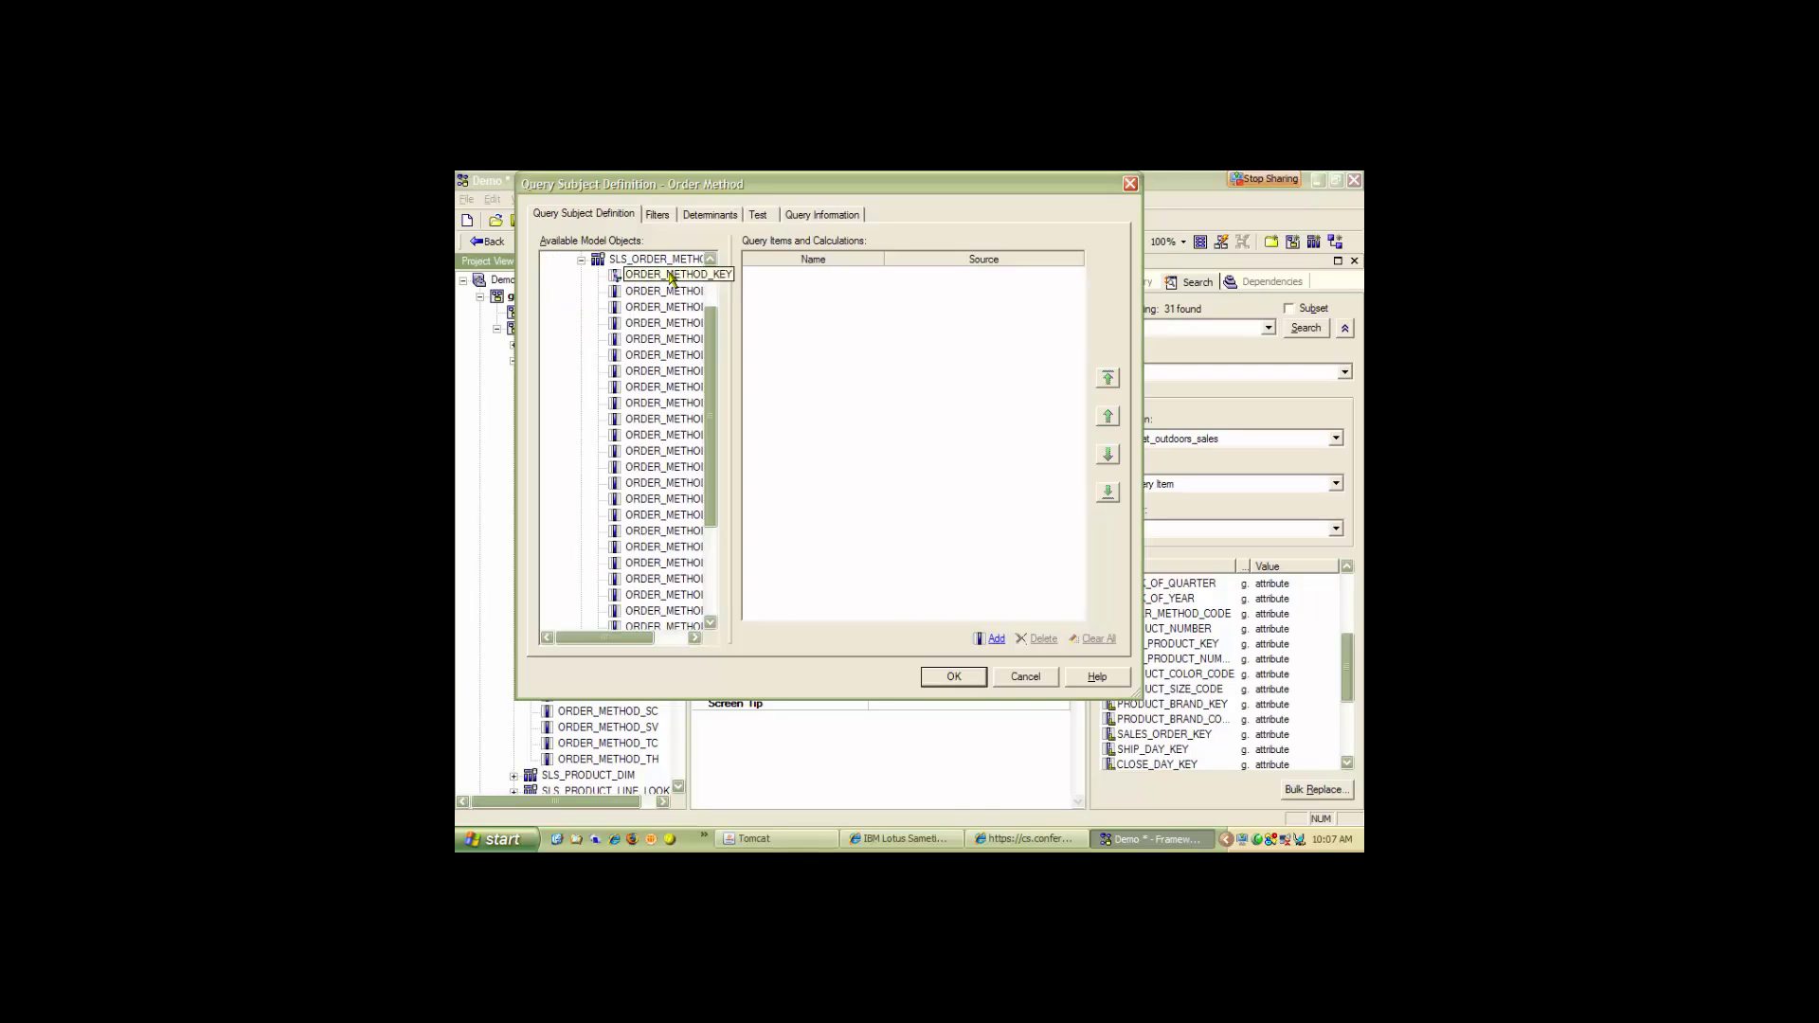
{"action": "left_click", "coordinate": [664, 307], "text": "shift"}
{"action": "left_click_drag", "start_coordinate": [664, 307], "coordinate": [806, 339]}
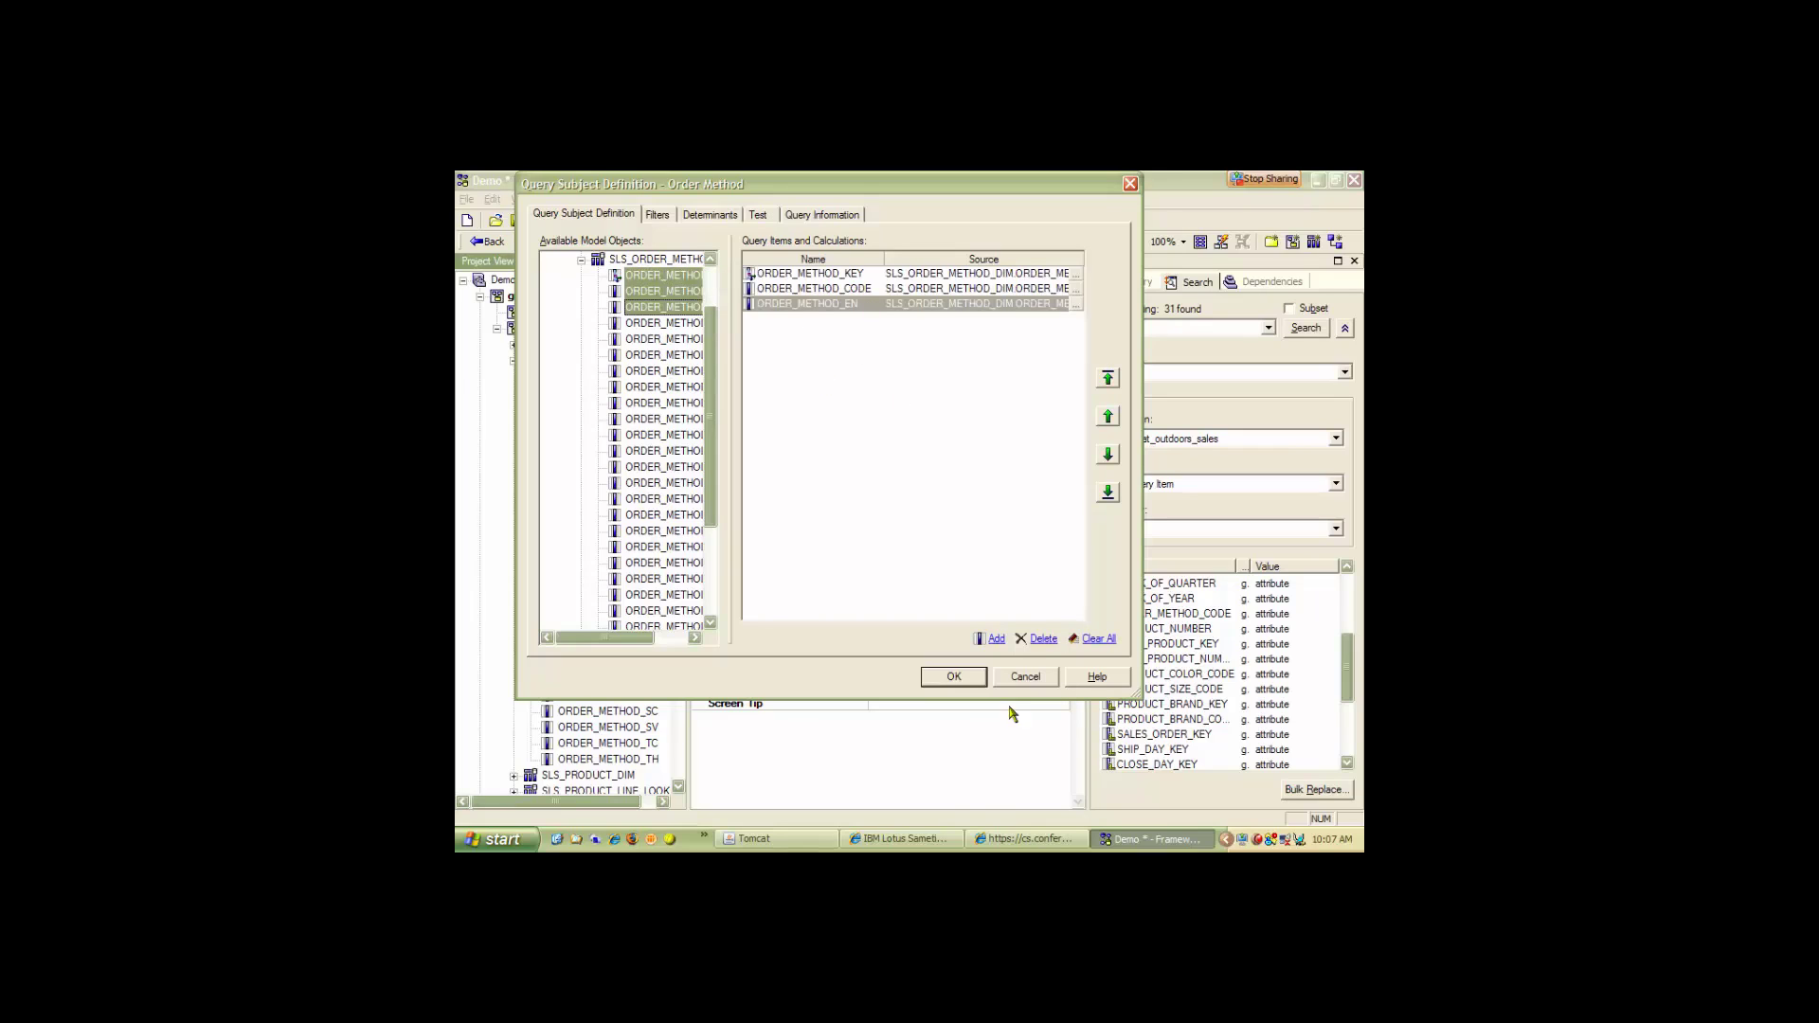
{"action": "left_click", "coordinate": [953, 677]}
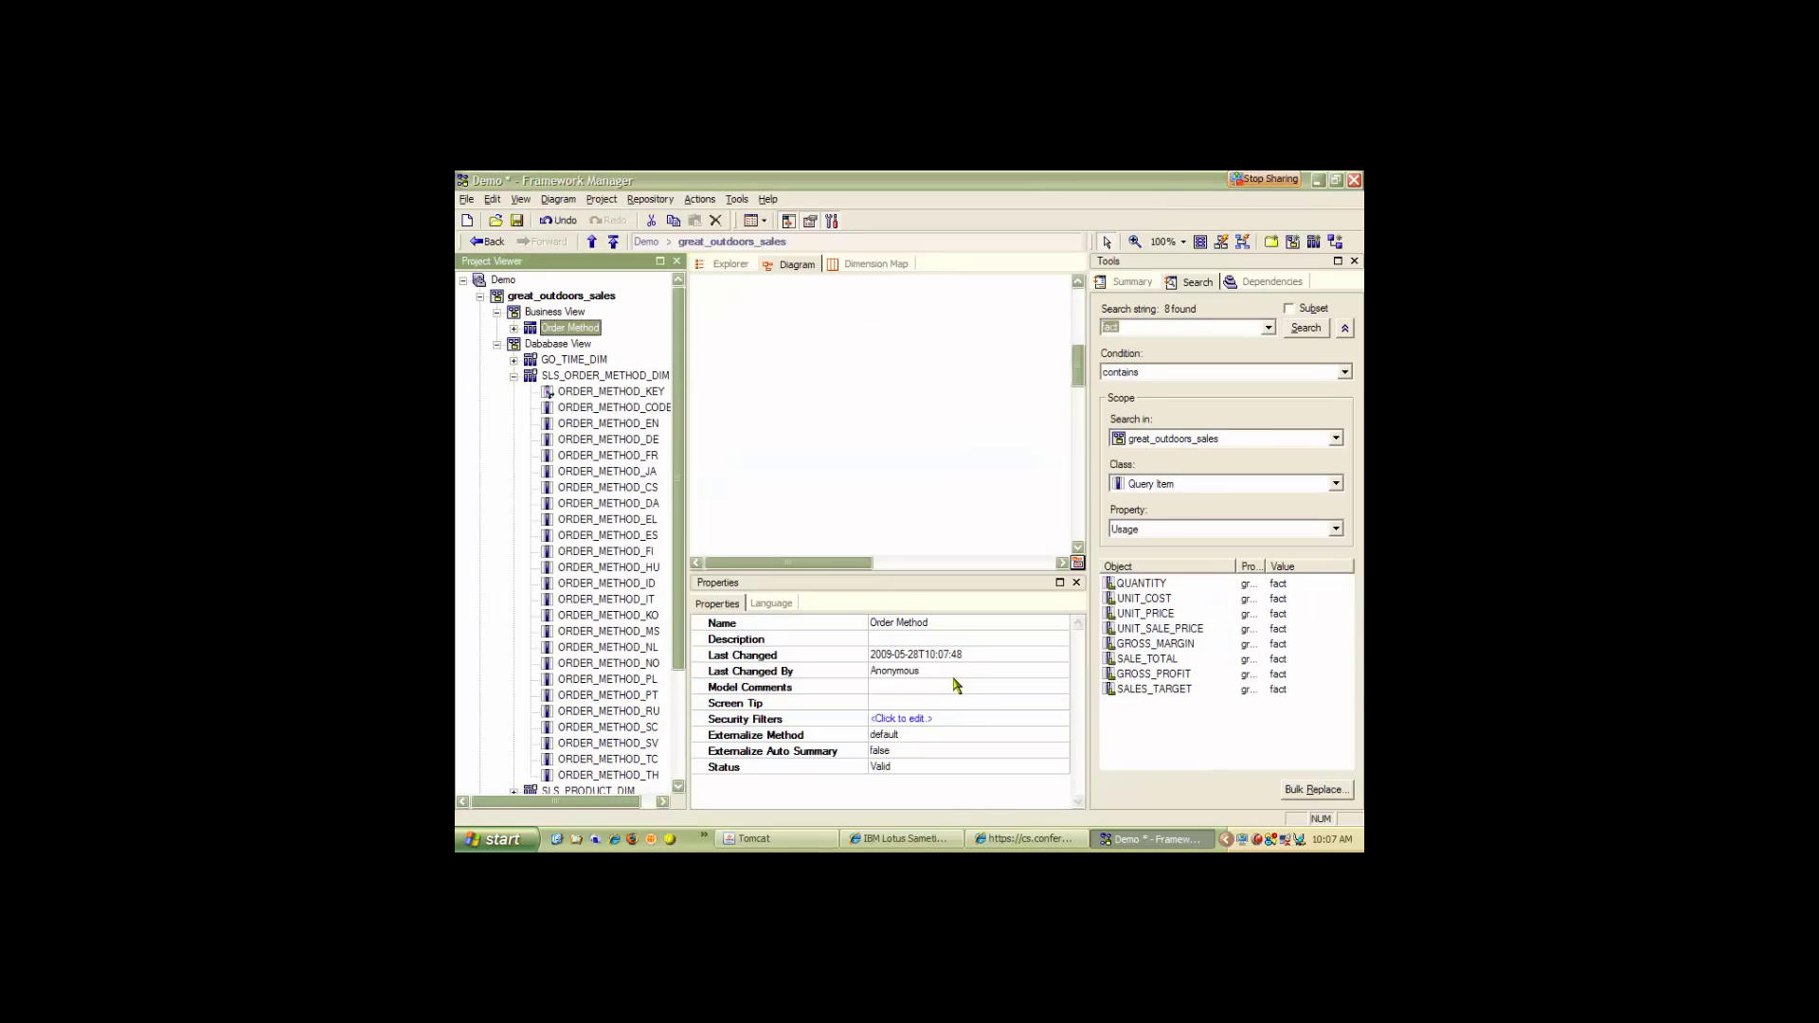
Rename the ORDER_METHOD_KEY query item in the Business View's Order Method query subject to Order Method Key.
{"action": "left_click", "coordinate": [514, 329]}
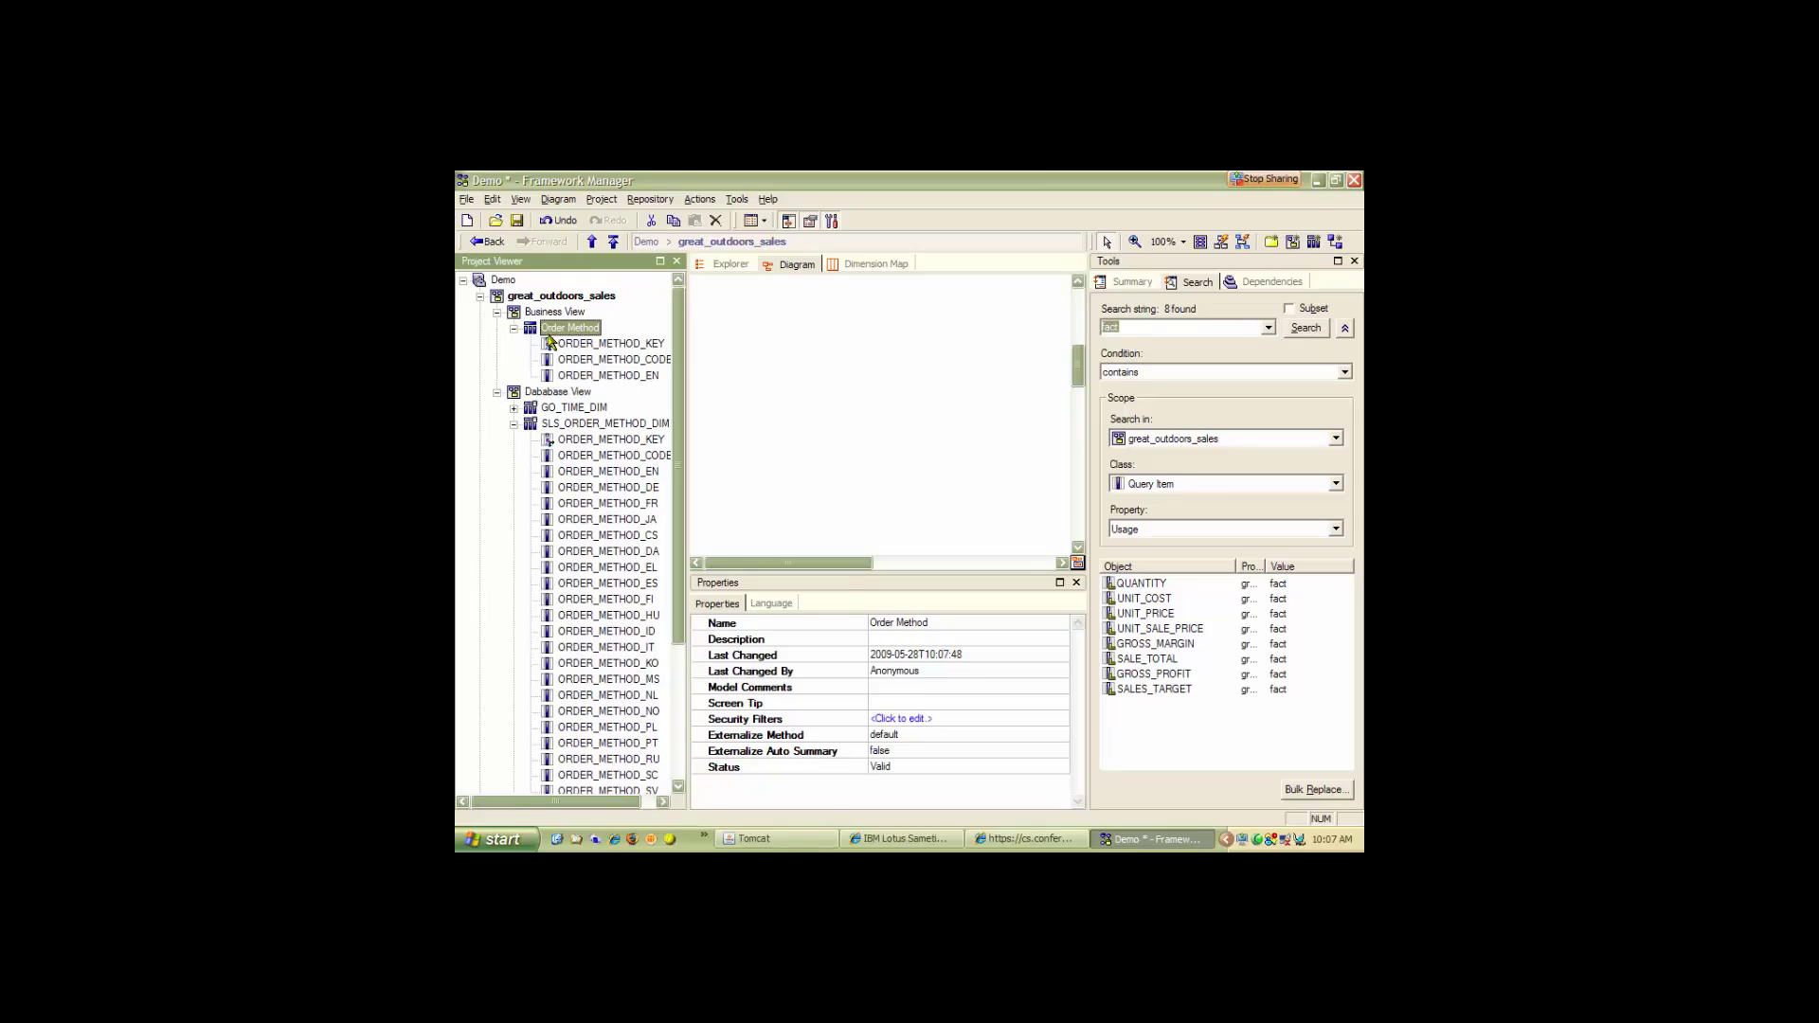
{"action": "left_click", "coordinate": [580, 346]}
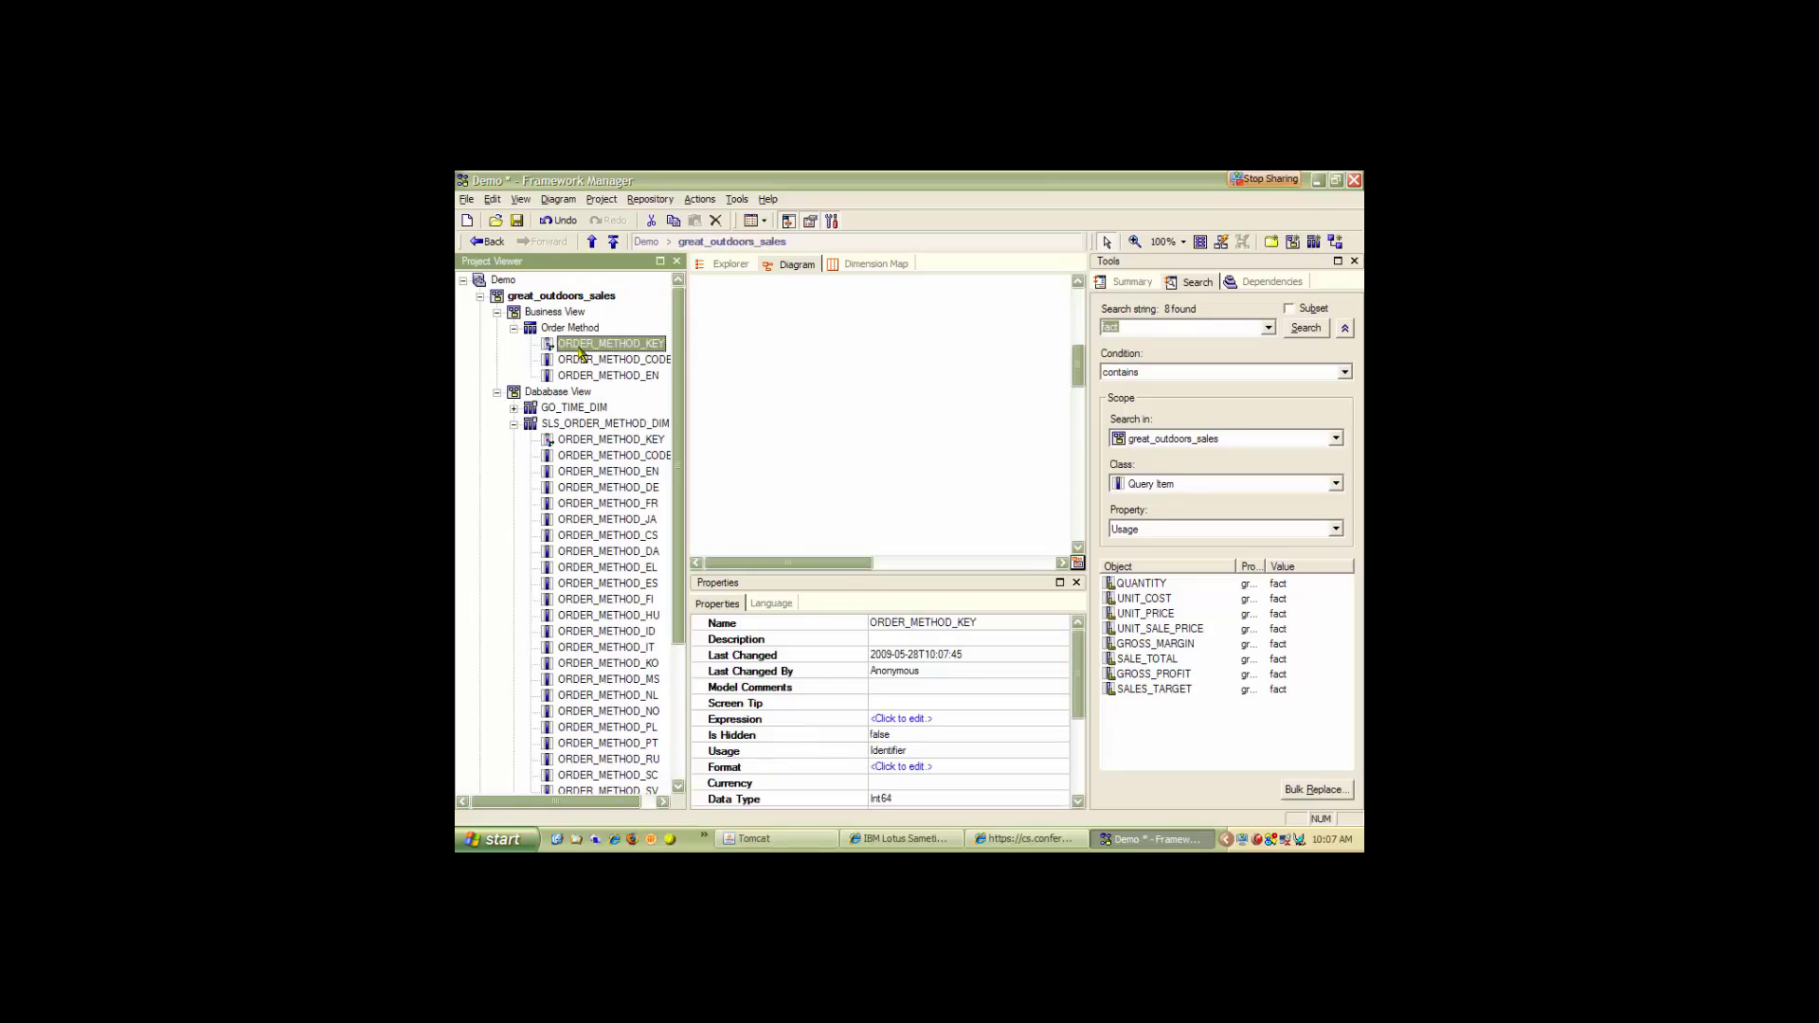
{"action": "left_click", "coordinate": [585, 349]}
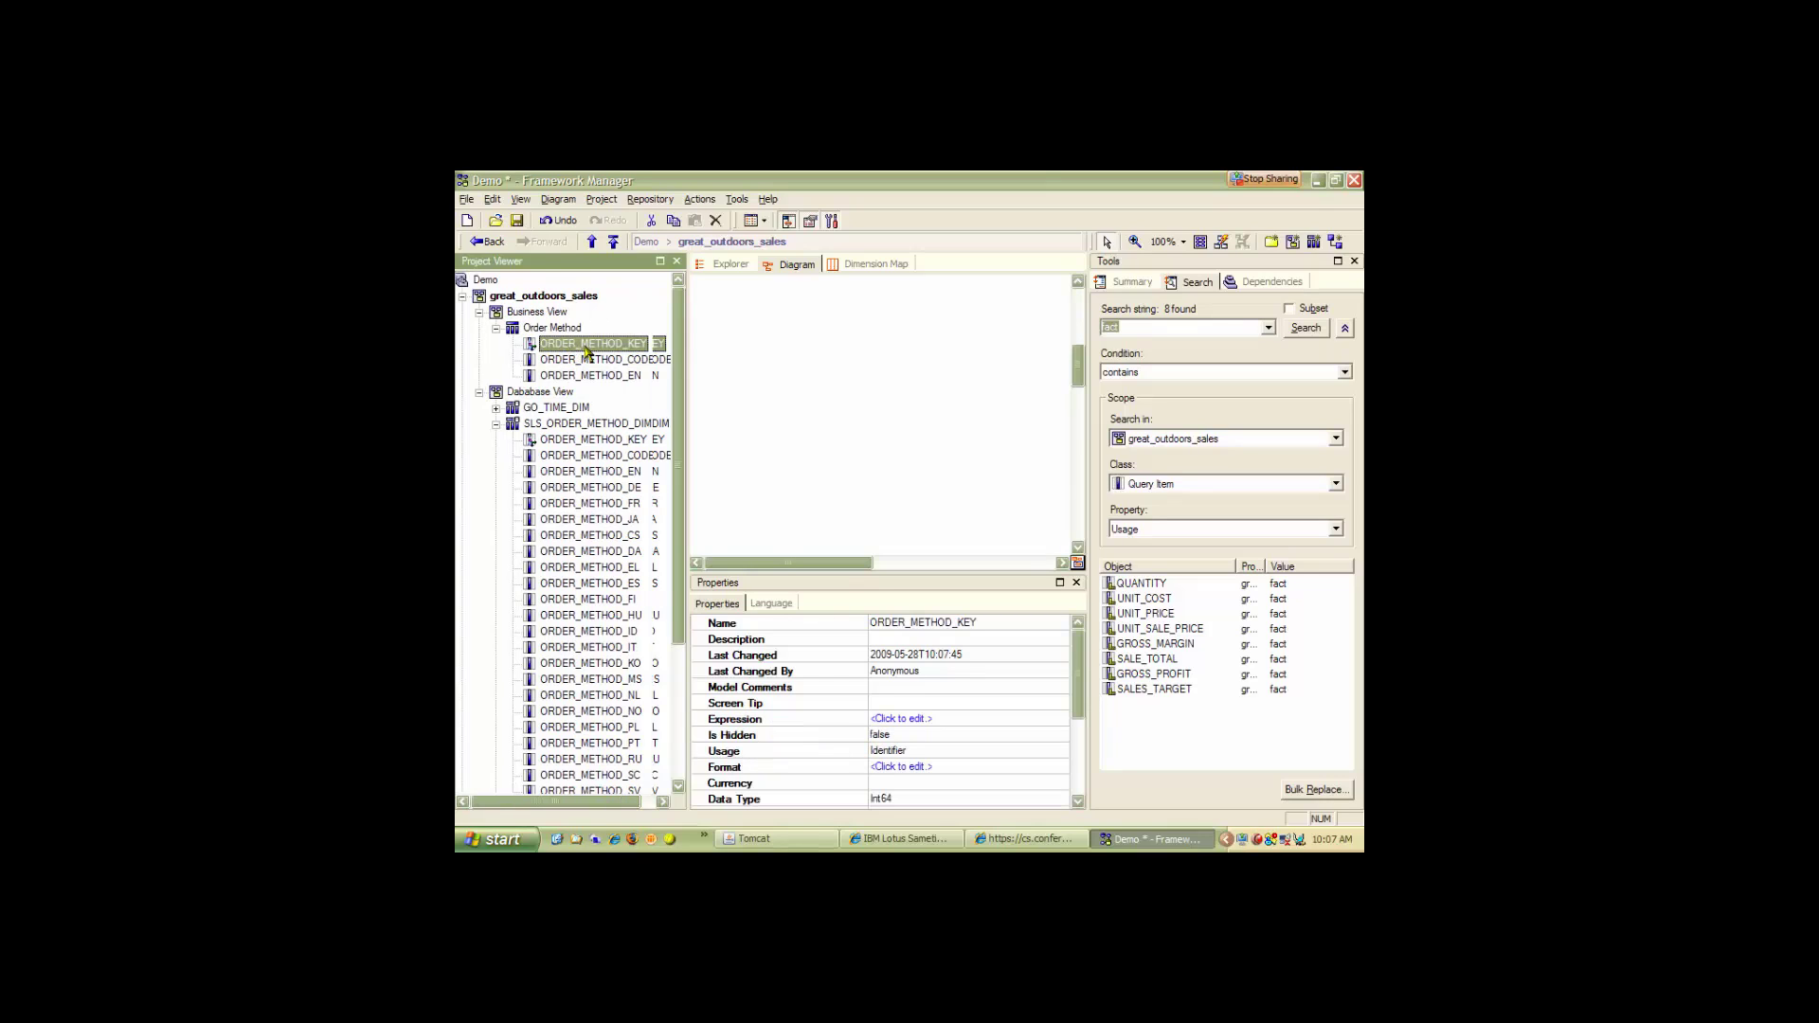
{"action": "type", "text": "O"}
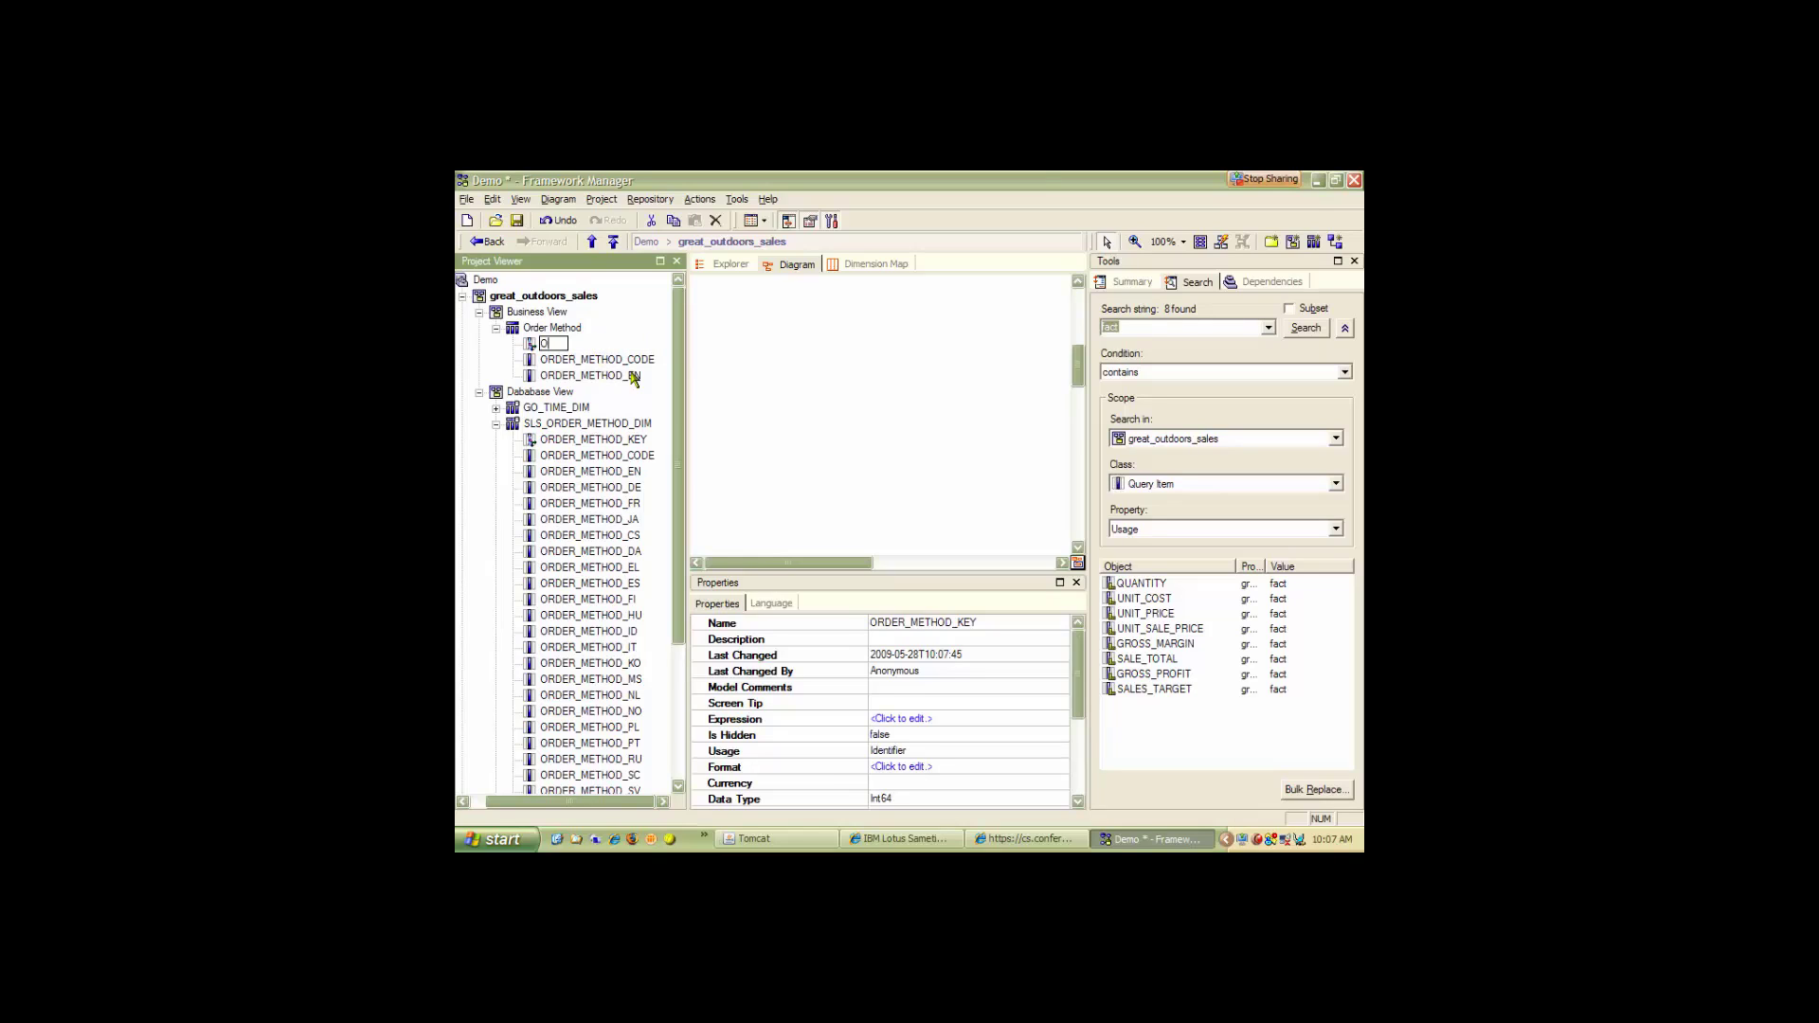
{"action": "type", "text": "rder Mo"}
Rename ORDER_METHOD_EN in the Business View's Order Method query subject to Order Method, and collapse the query subject.
{"action": "left_click", "coordinate": [599, 379]}
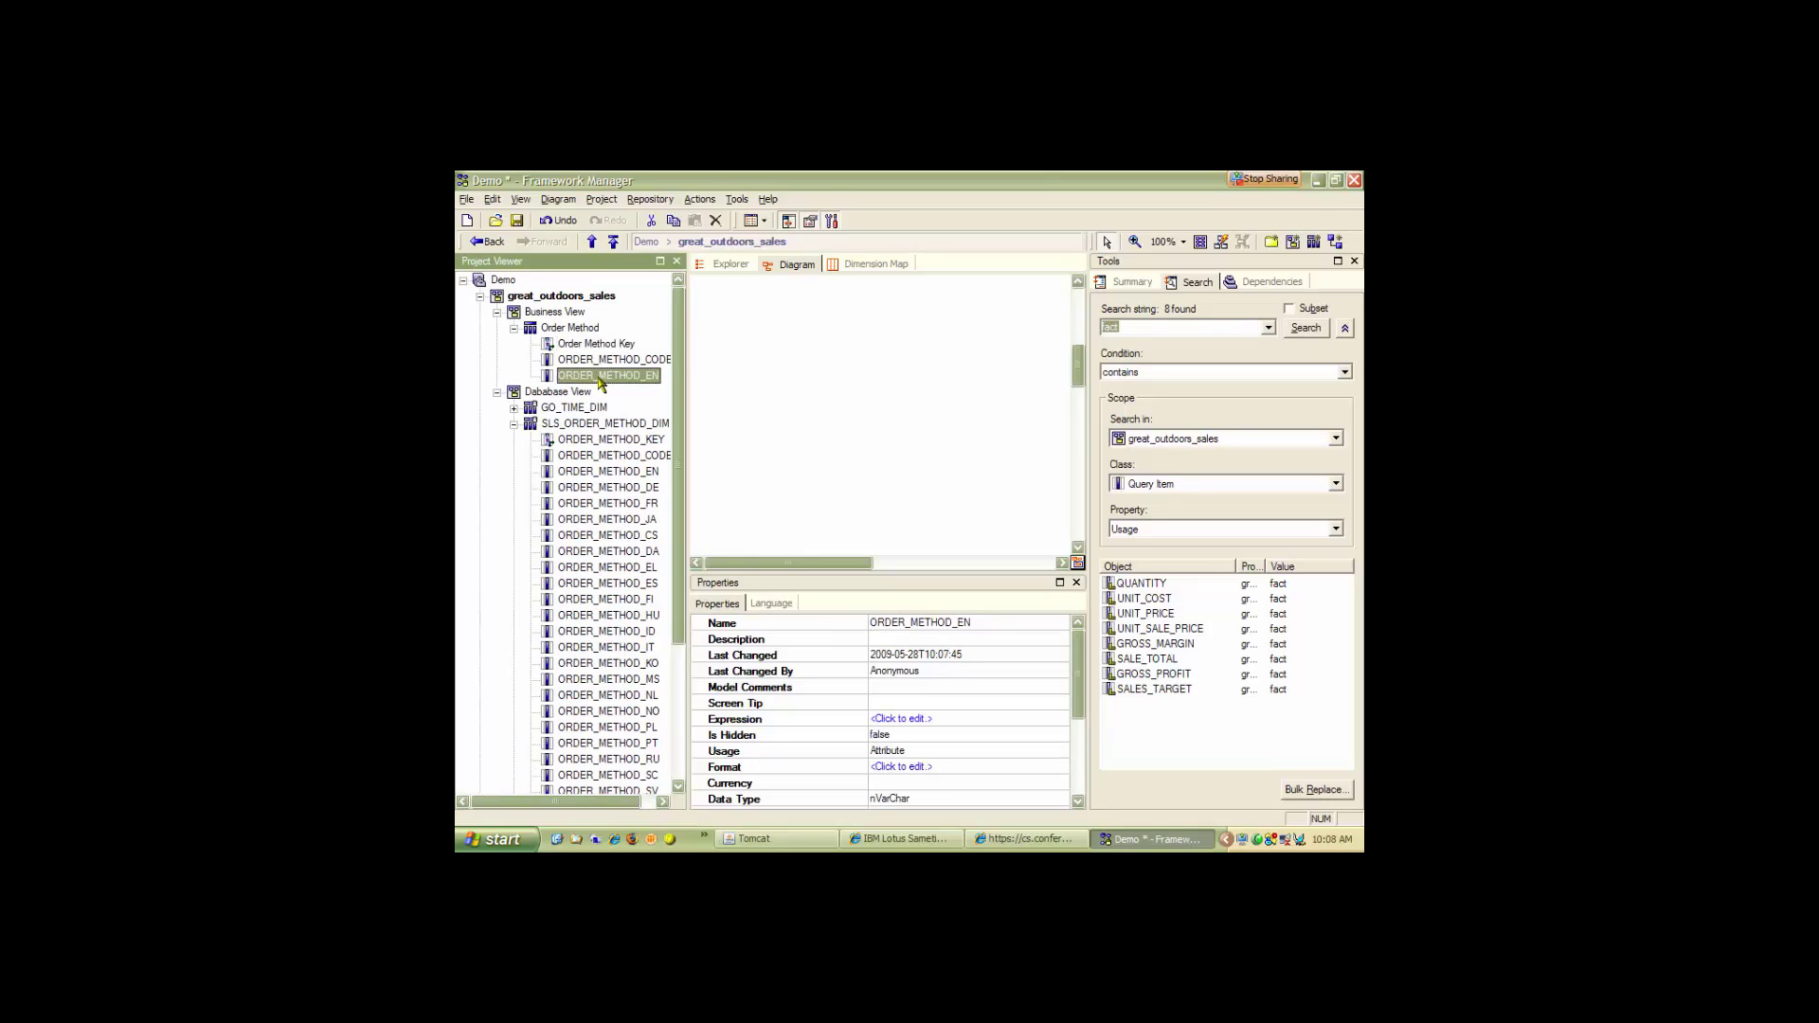
{"action": "left_click", "coordinate": [599, 380]}
{"action": "type", "text": "Orde"}
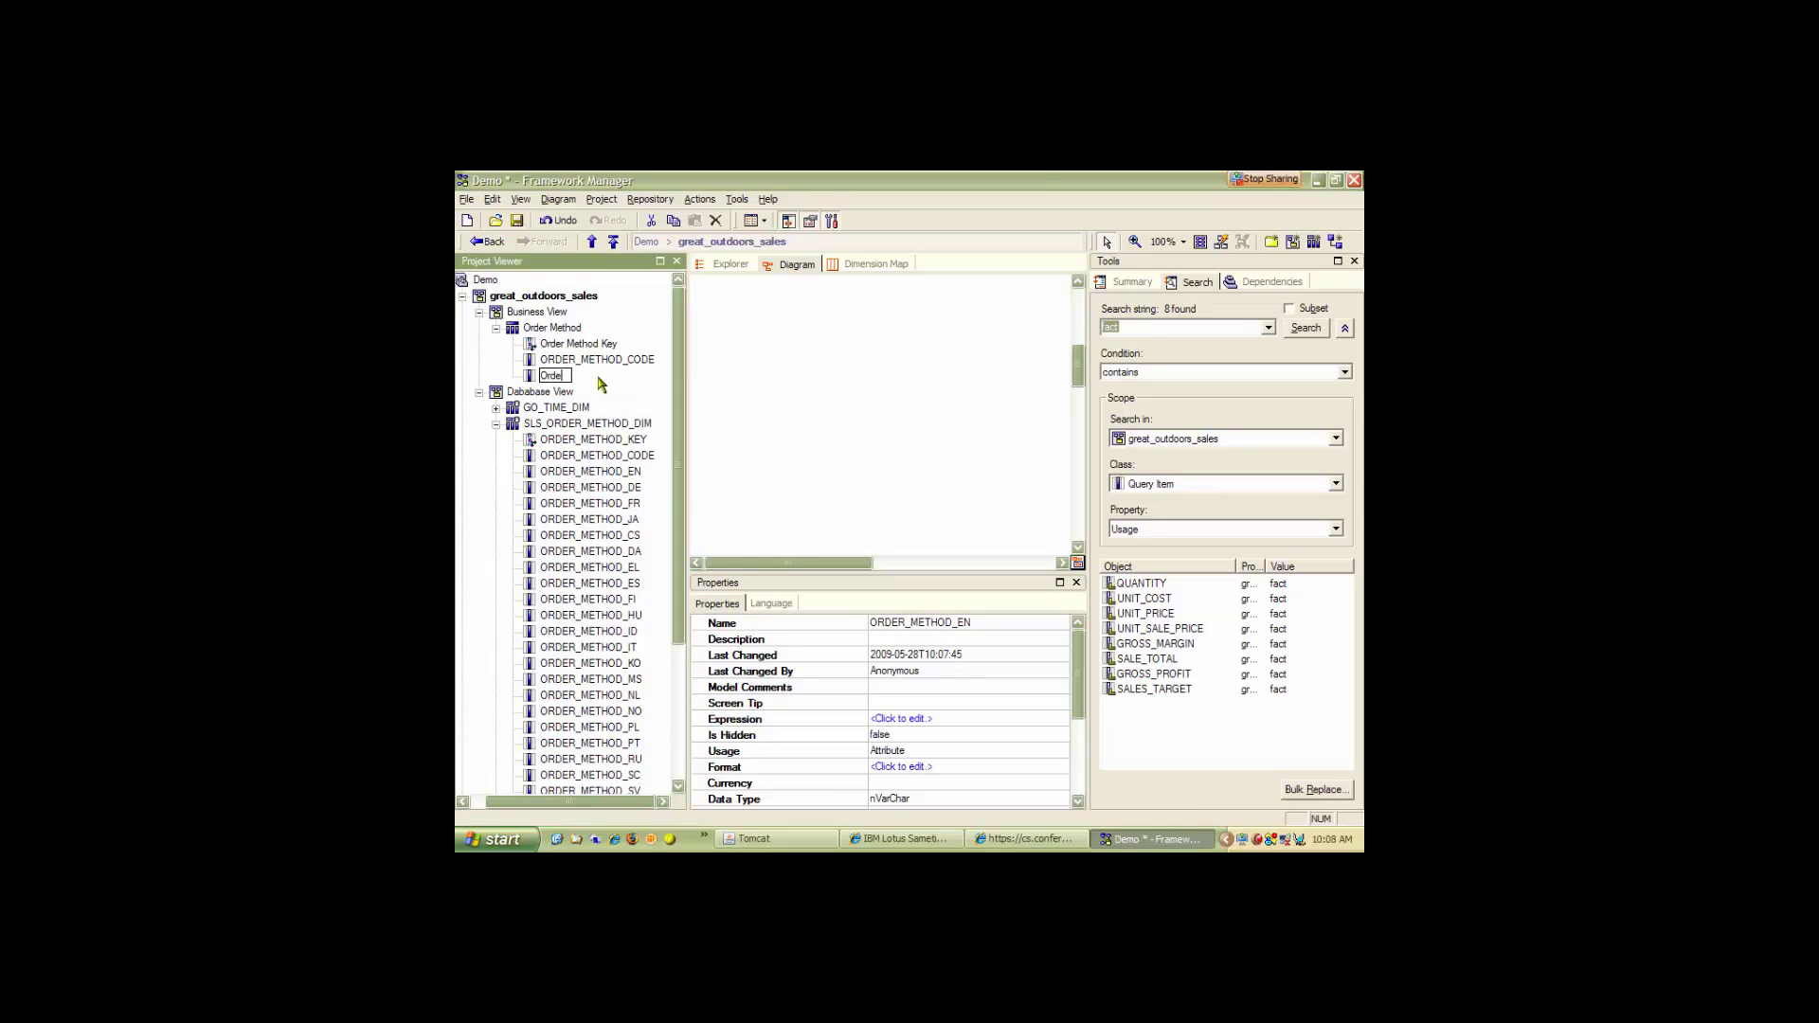
{"action": "type", "text": "r Method"}
{"action": "key", "text": "Return"}
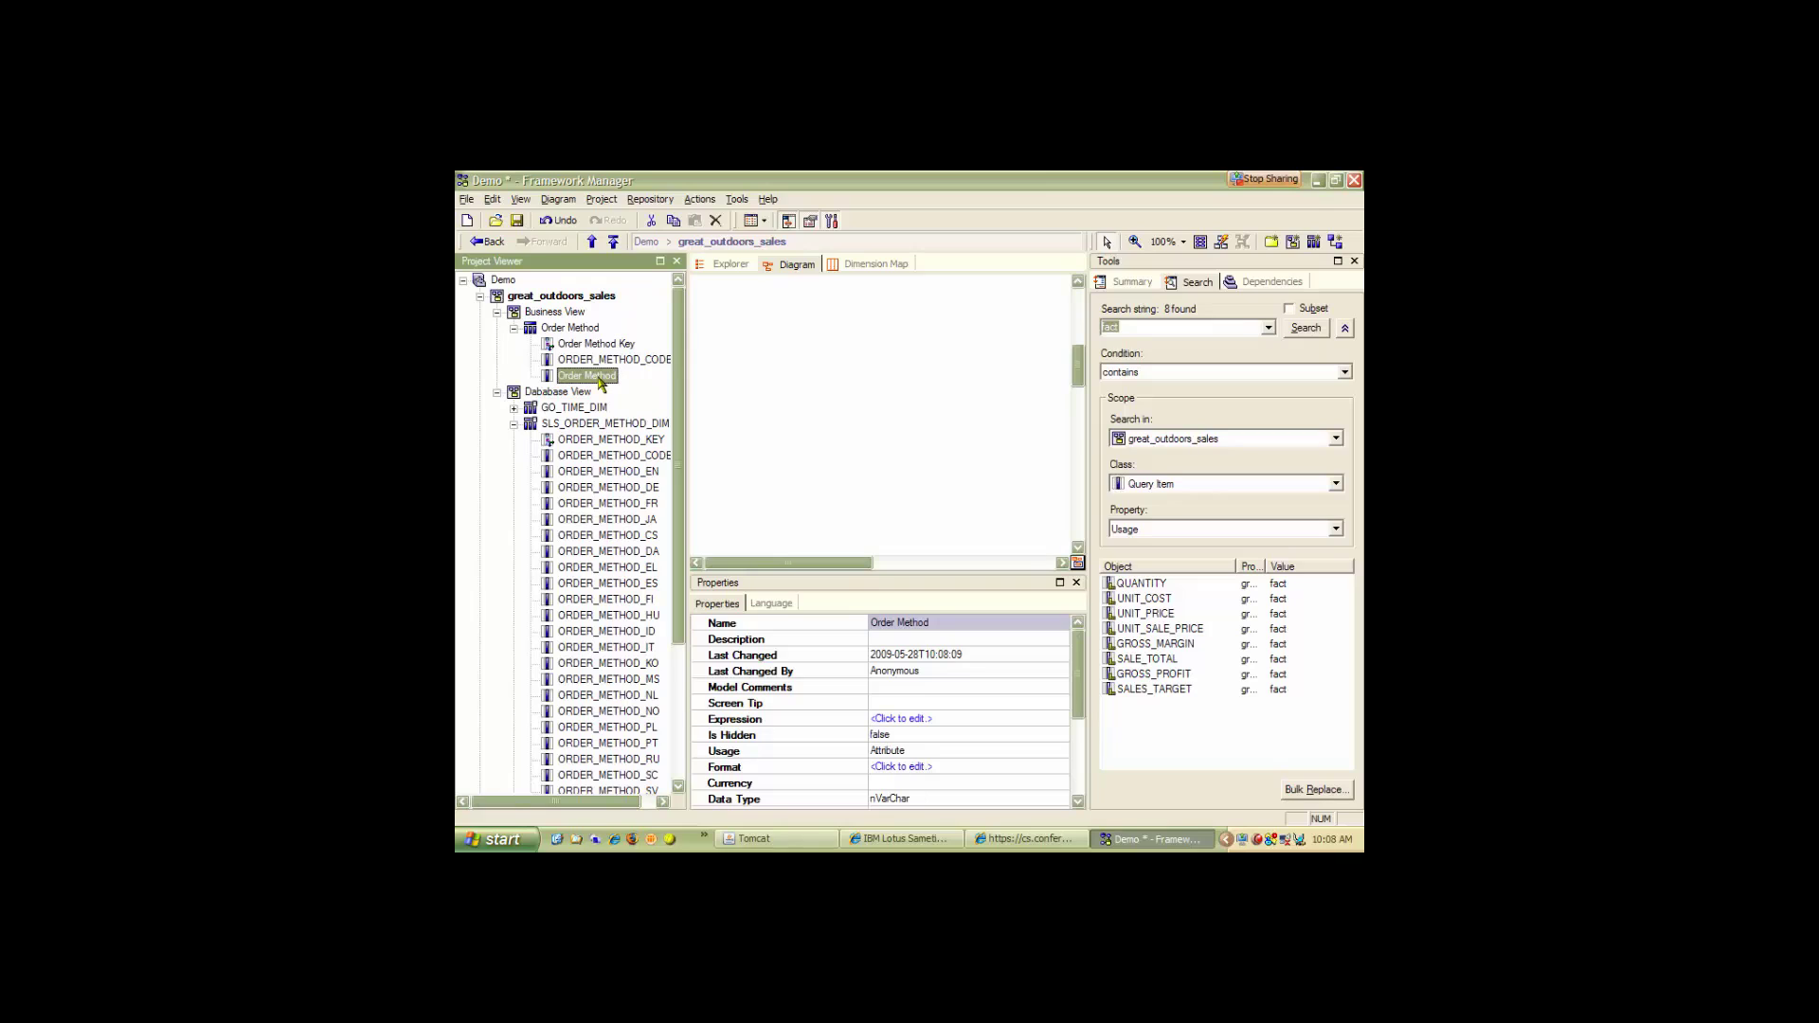
{"action": "left_click", "coordinate": [569, 328]}
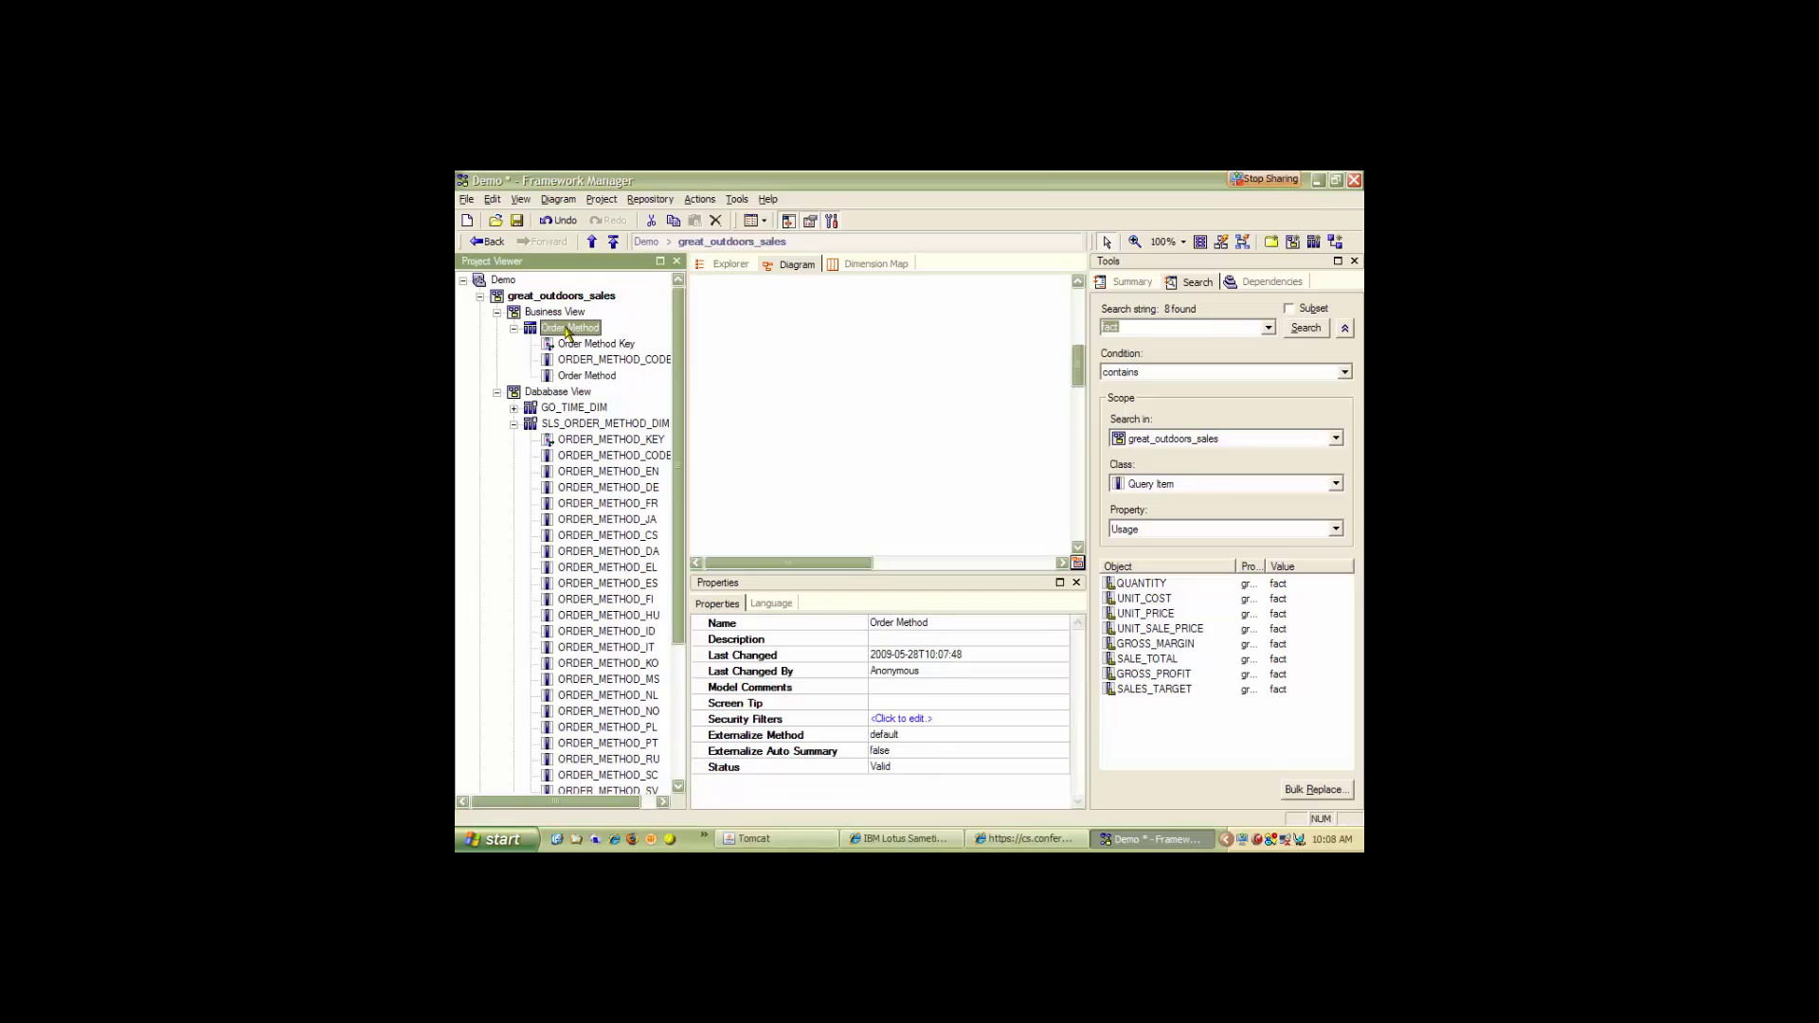
{"action": "left_click", "coordinate": [514, 329]}
Create a model-based query subject named Time in the Business View namespace.
{"action": "left_click", "coordinate": [549, 312]}
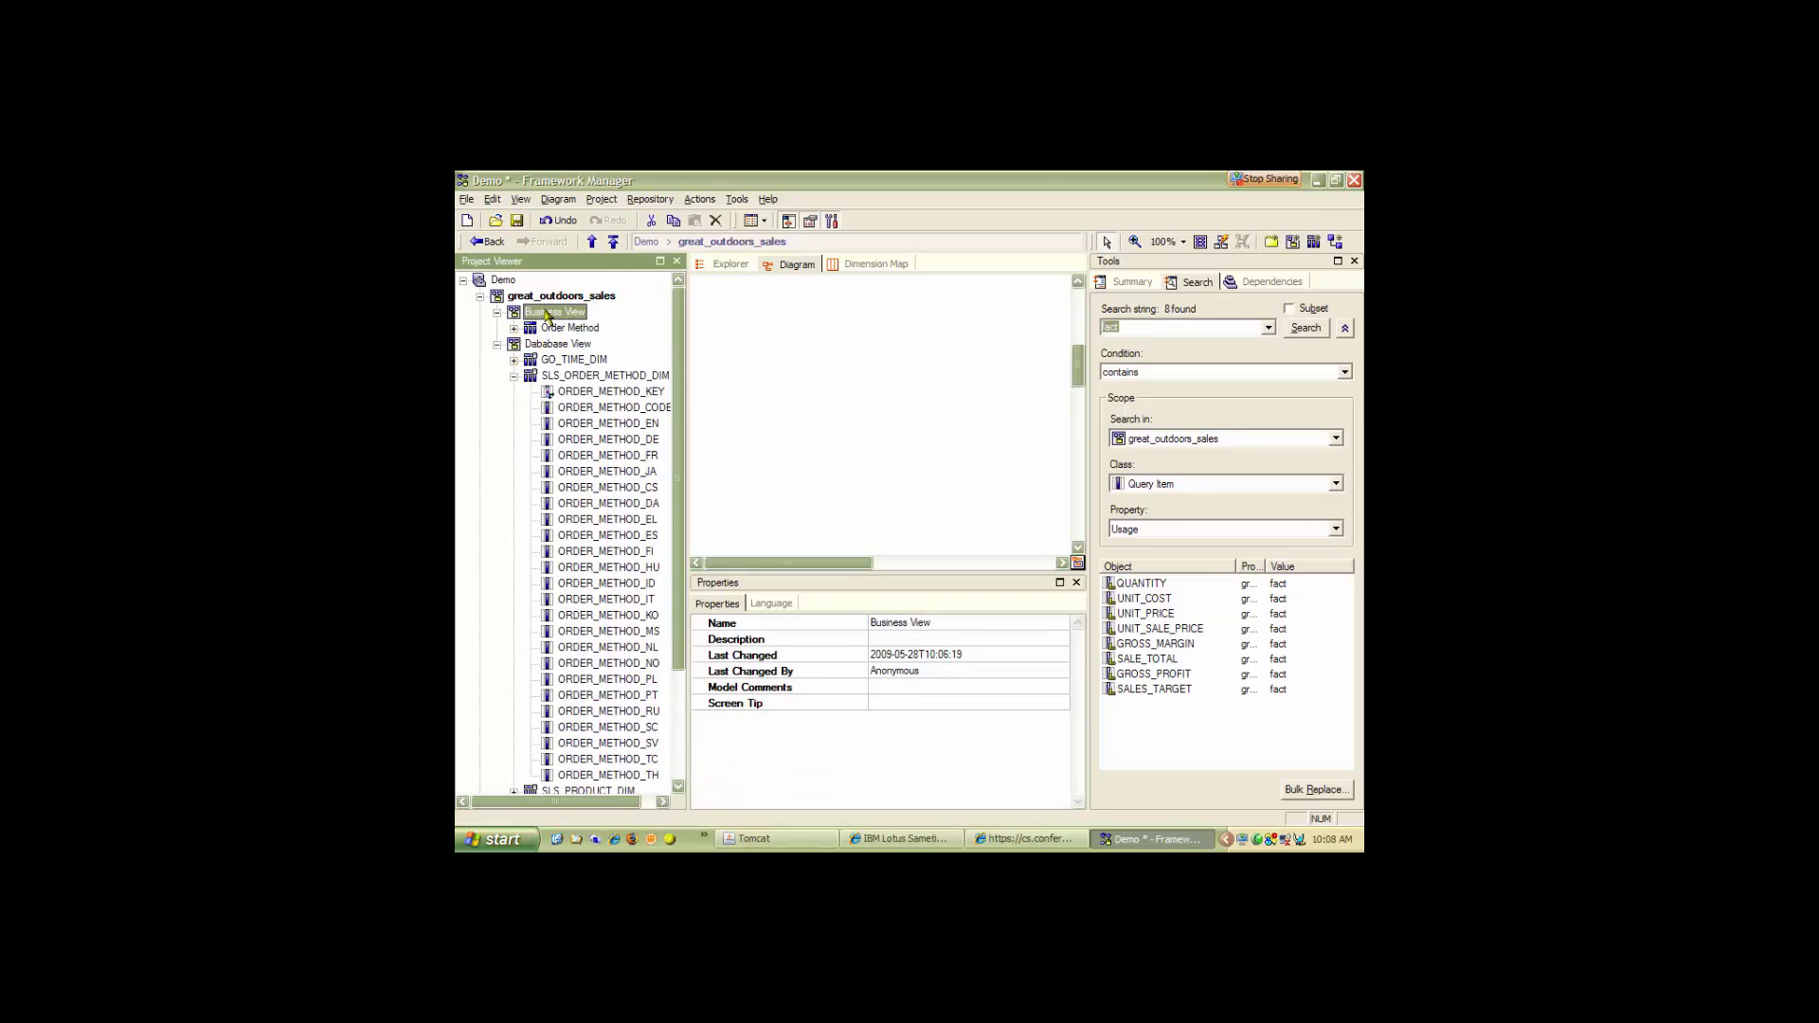
{"action": "right_click", "coordinate": [550, 313]}
{"action": "mouse_move", "coordinate": [578, 322]}
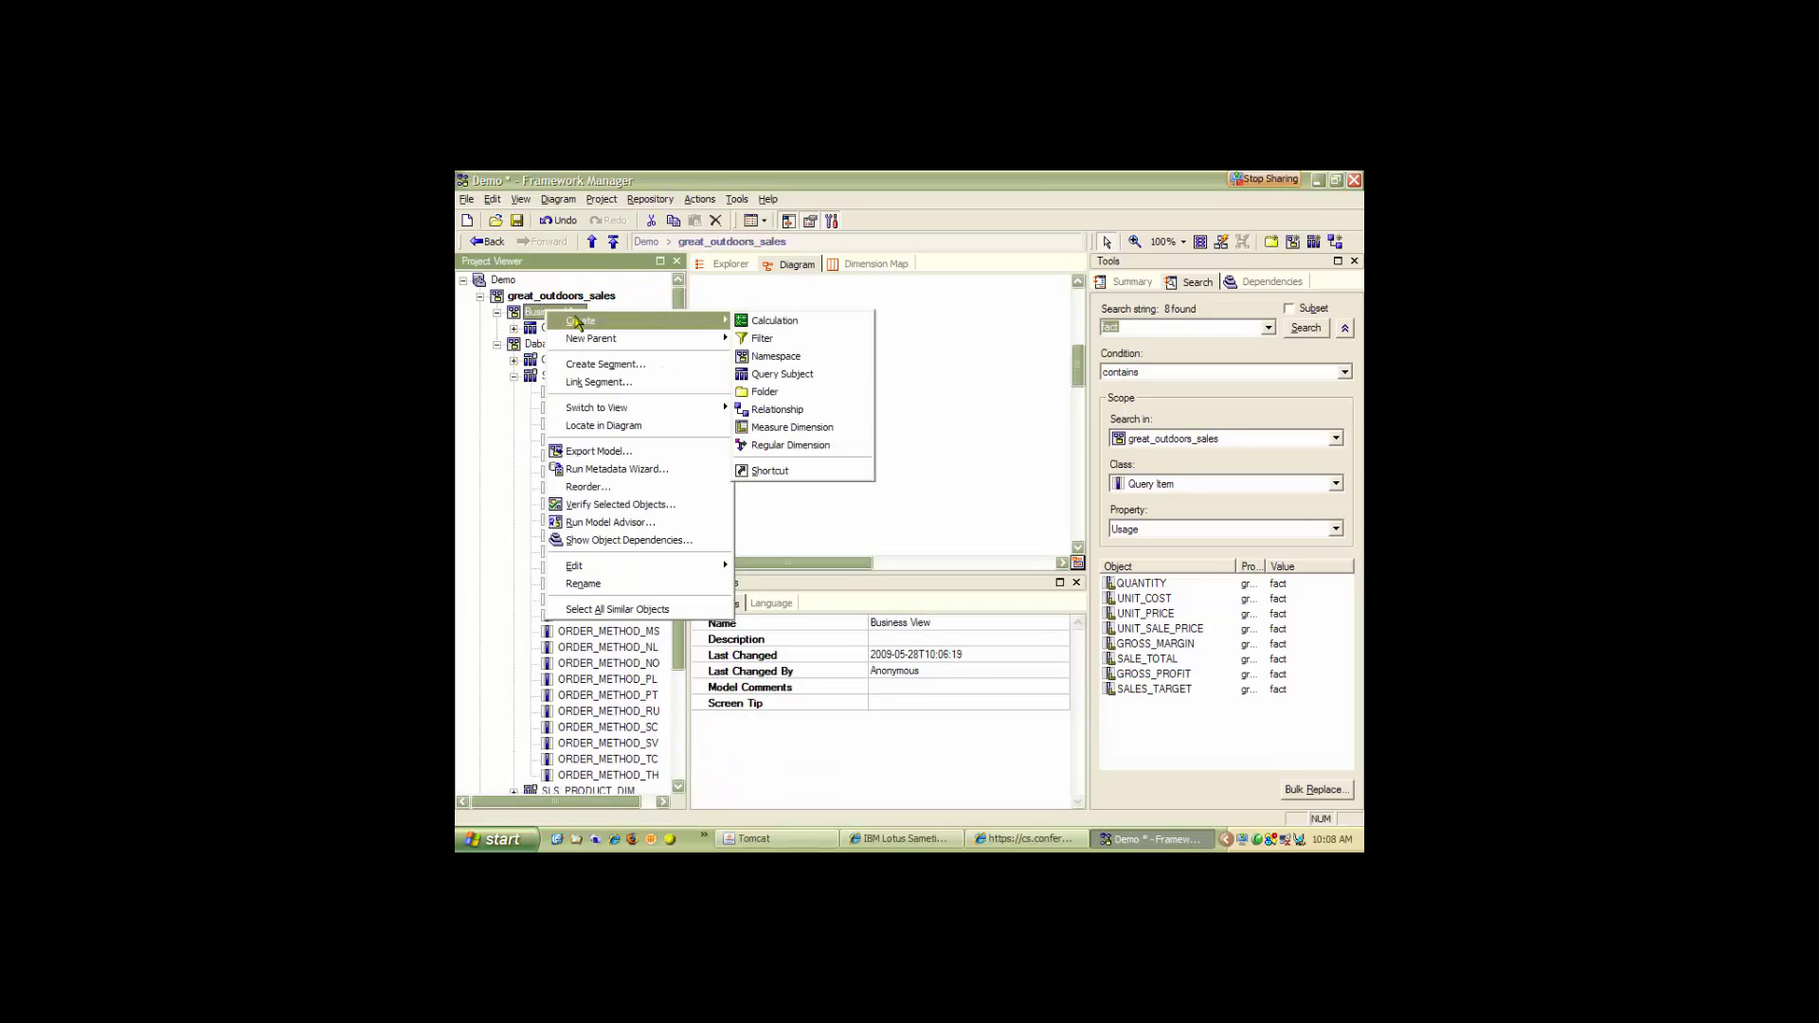
{"action": "left_click", "coordinate": [785, 376]}
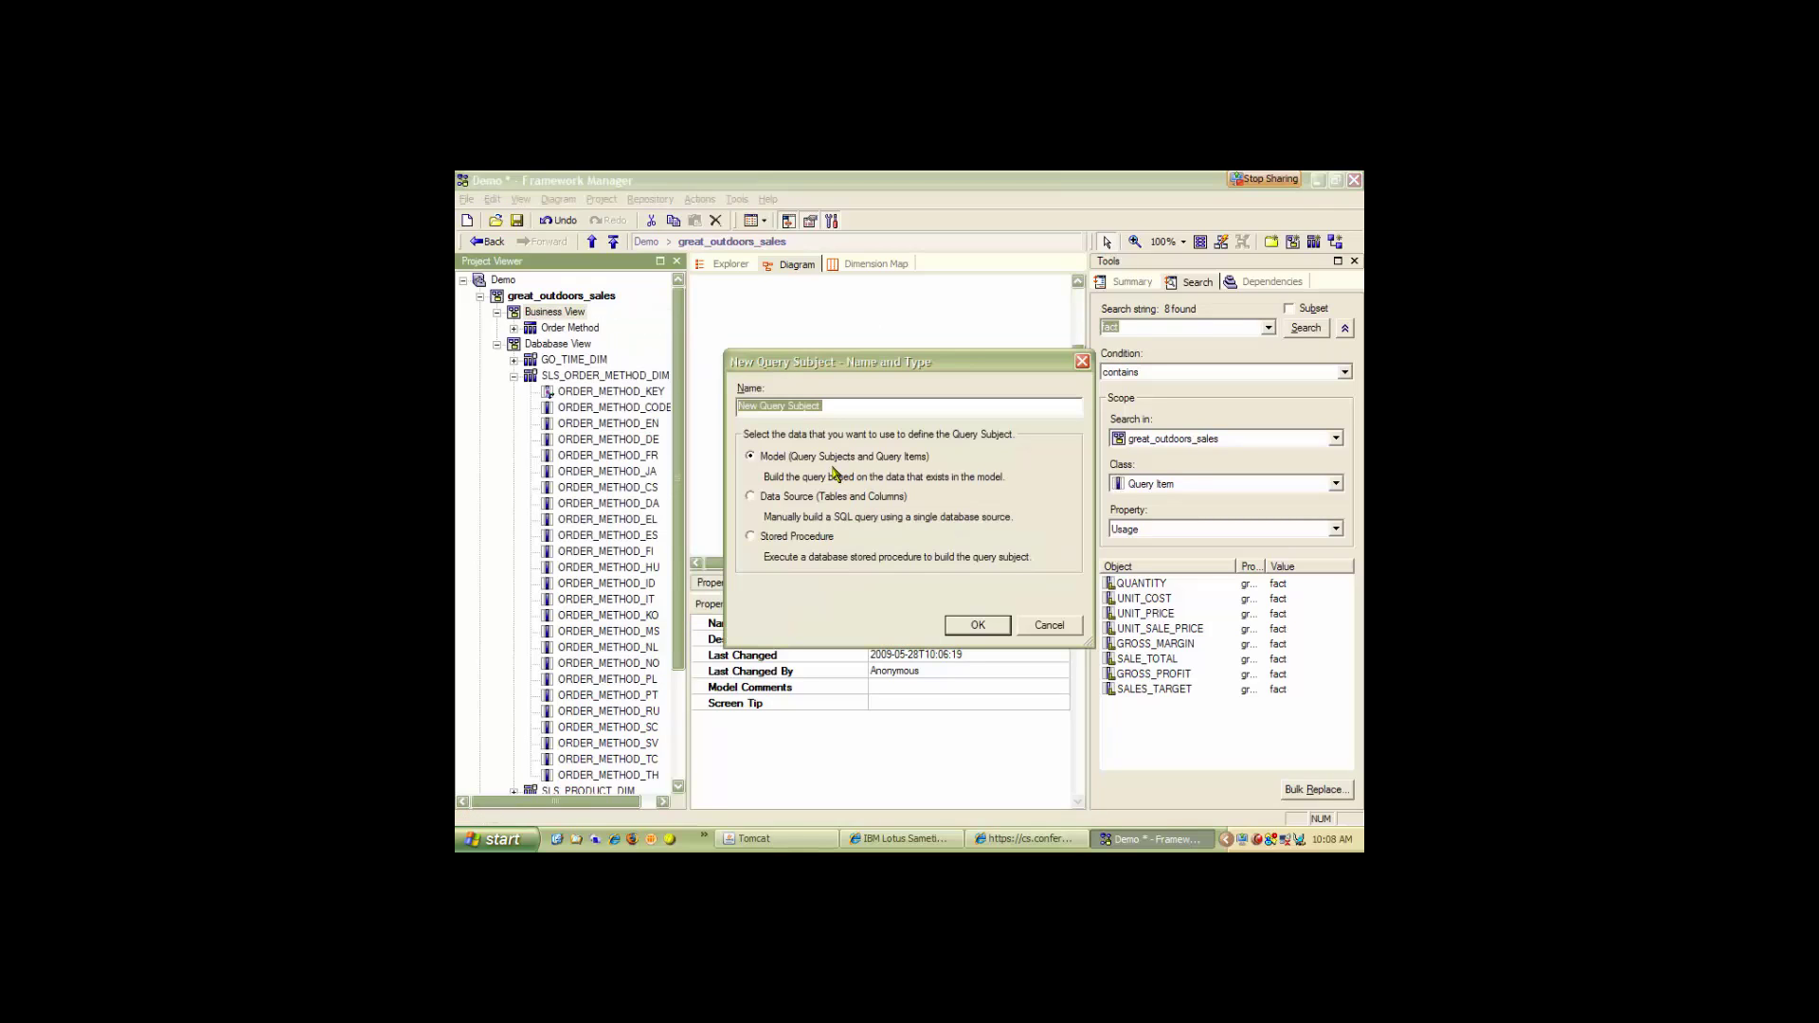
{"action": "type", "text": "Time"}
{"action": "key", "text": "Return"}
Define Time with DAY_KEY, DAY_DATE, MONTH_KEY, CURRENT_MONTH, QUARTER_KEY, CURRENT_QUARTER, CURRENT_YEAR and MONTH_EN from GO_TIME_DIM in Dababase View.
{"action": "left_click", "coordinate": [565, 292]}
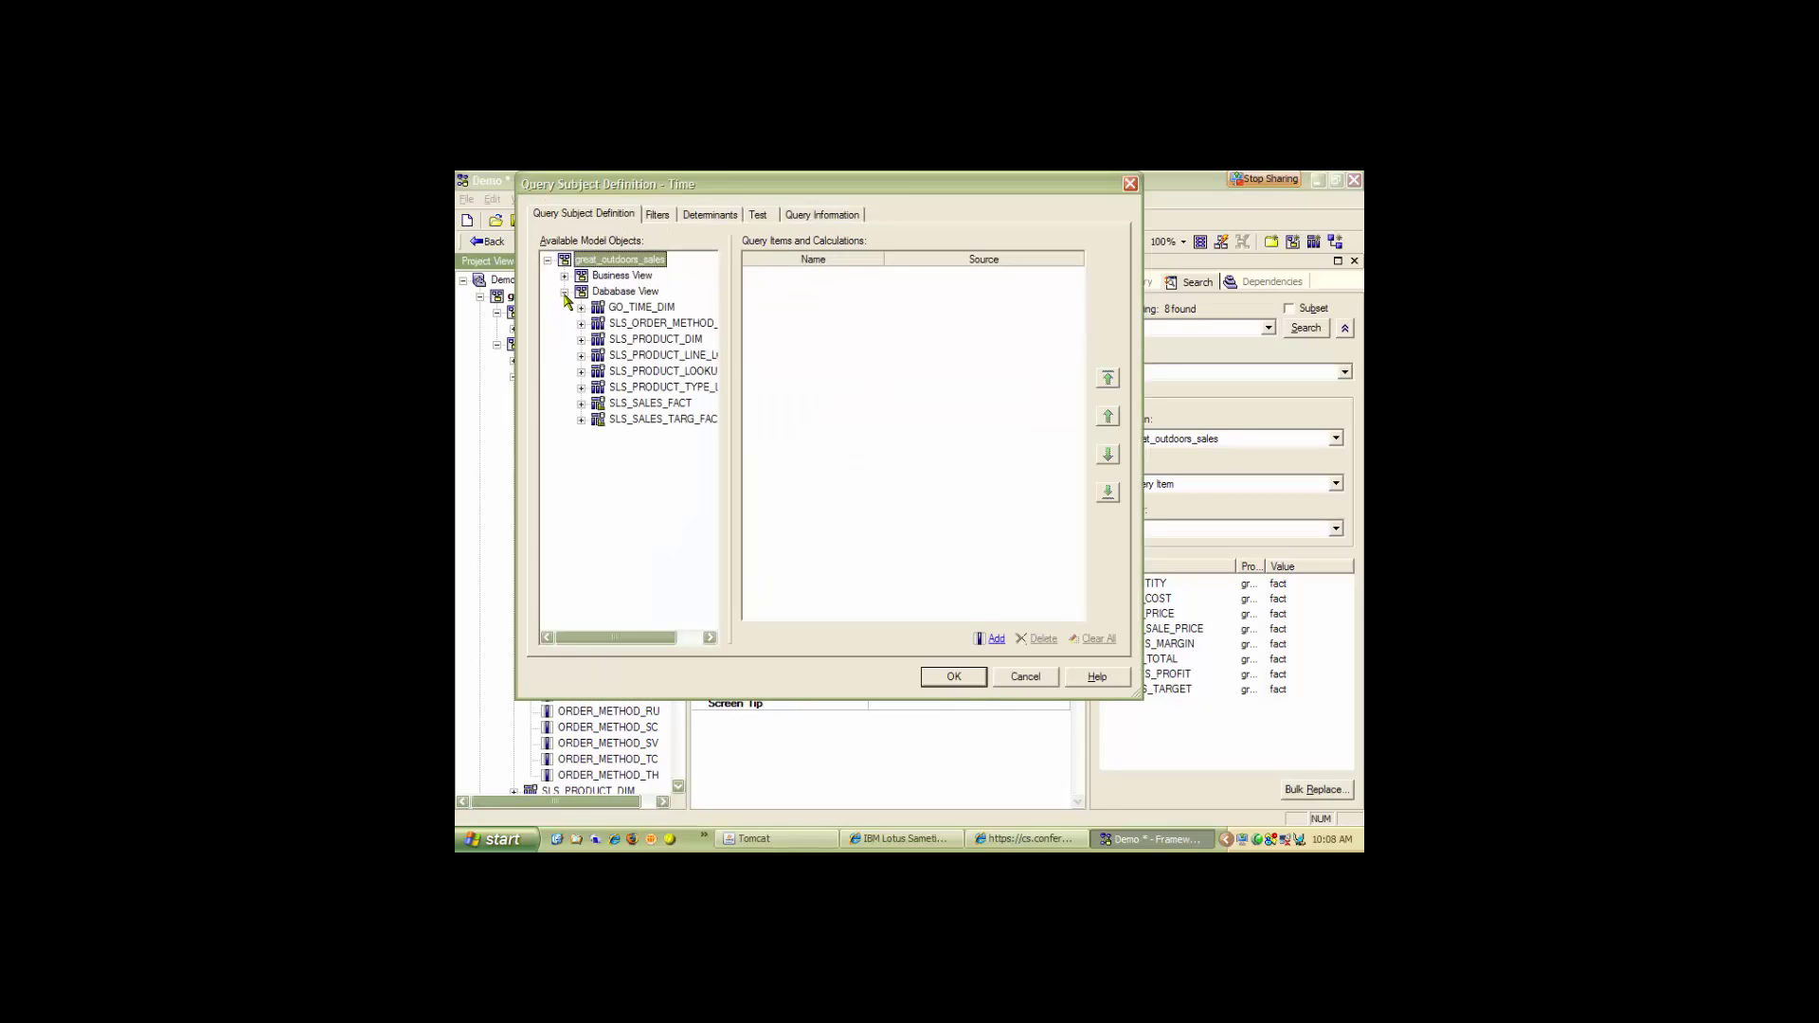
{"action": "left_click", "coordinate": [582, 307]}
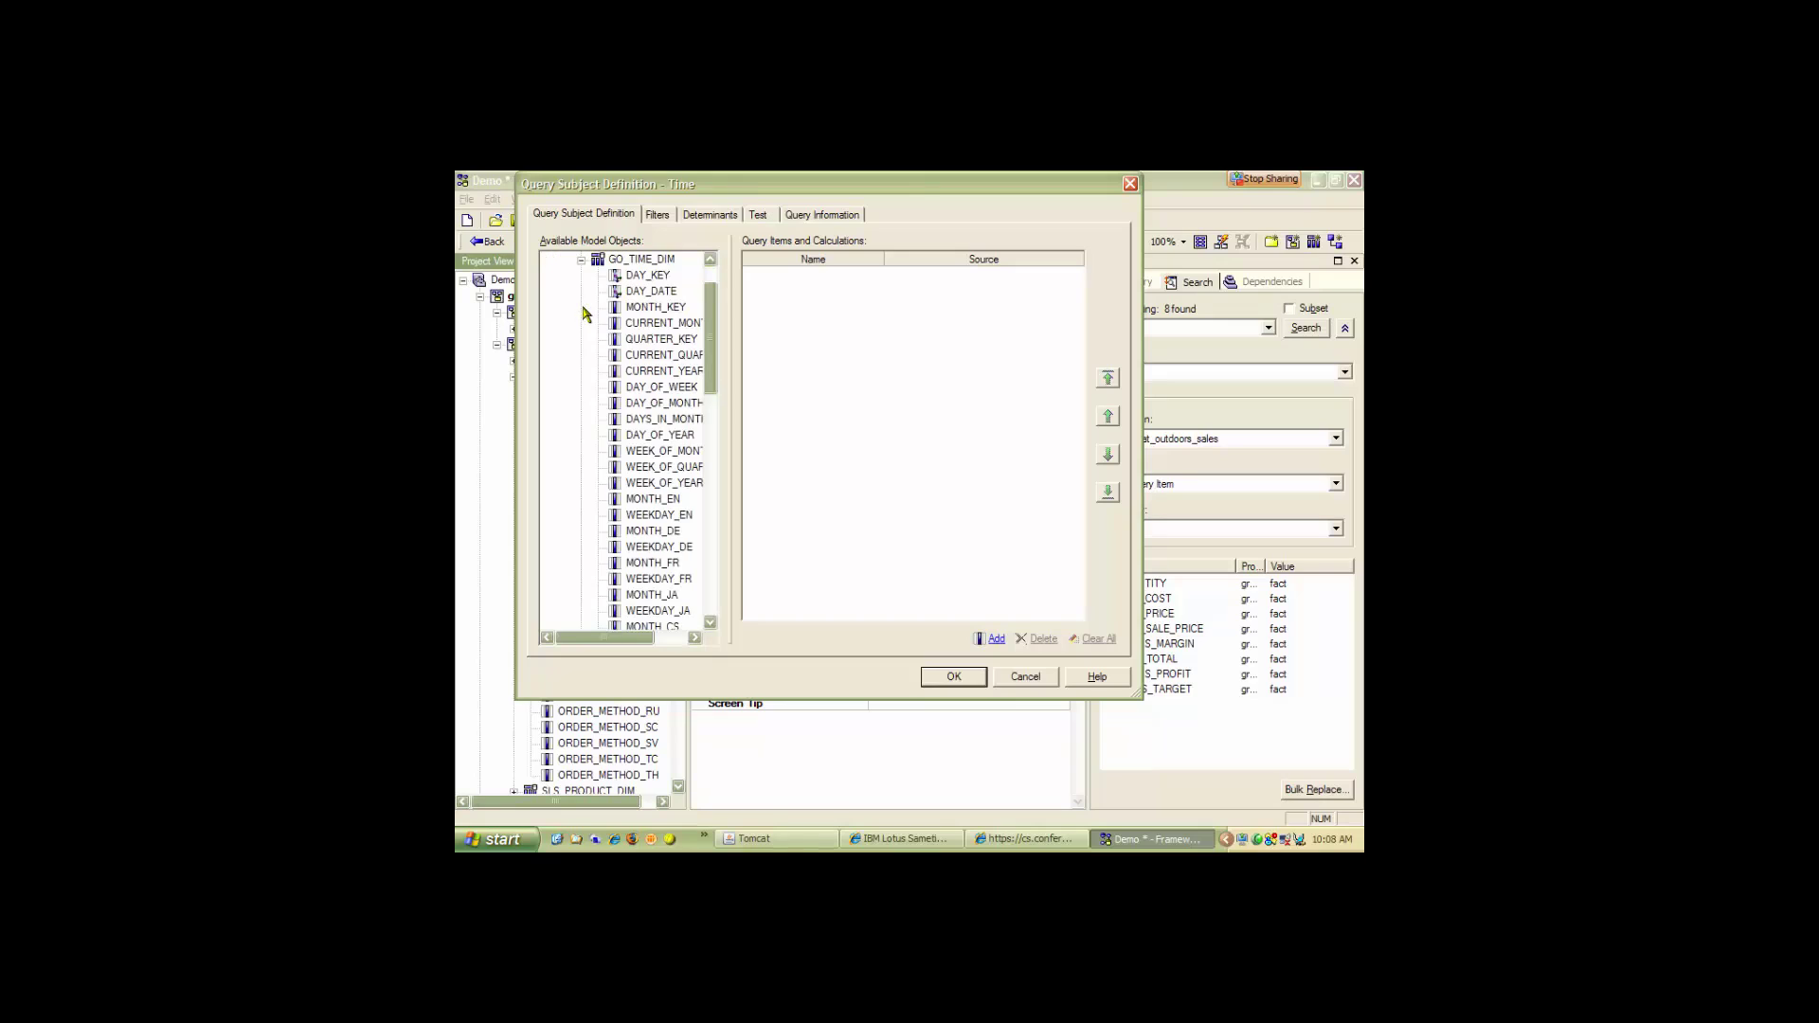
{"action": "left_click", "coordinate": [668, 277]}
{"action": "left_click", "coordinate": [668, 308], "text": "shift"}
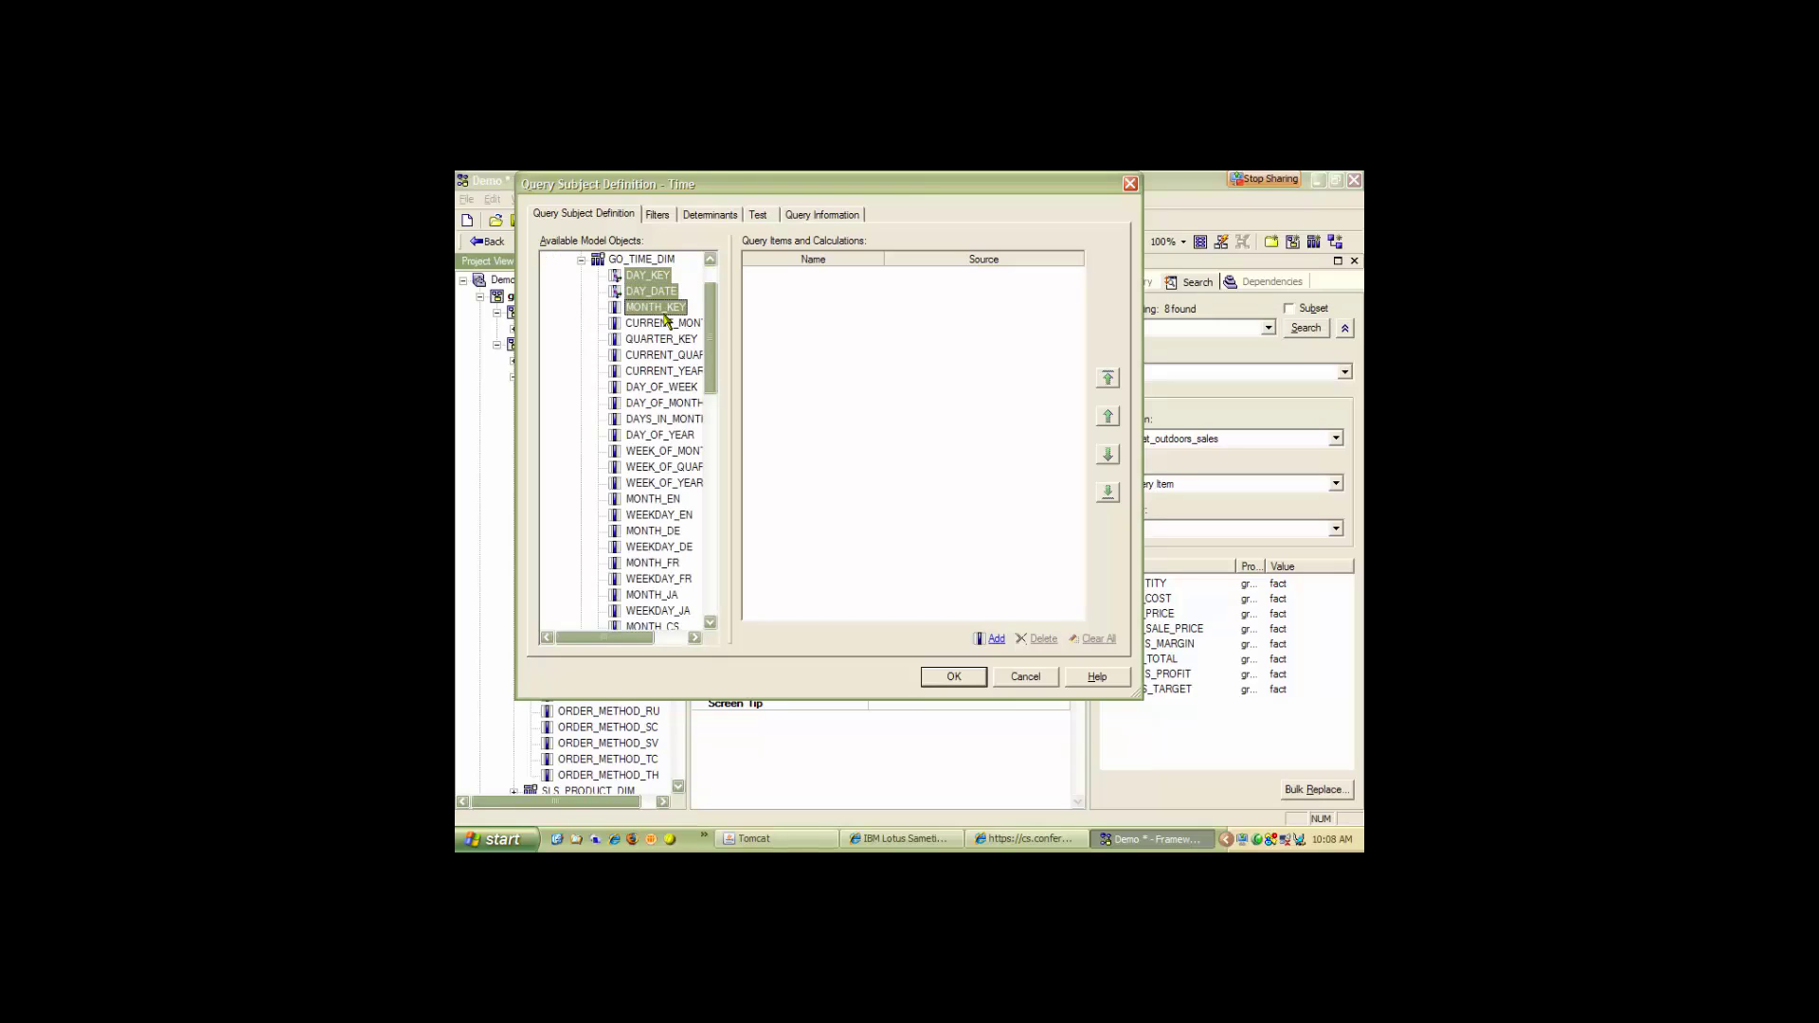
{"action": "left_click", "coordinate": [669, 325], "text": "ctrl"}
{"action": "left_click", "coordinate": [672, 340], "text": "ctrl"}
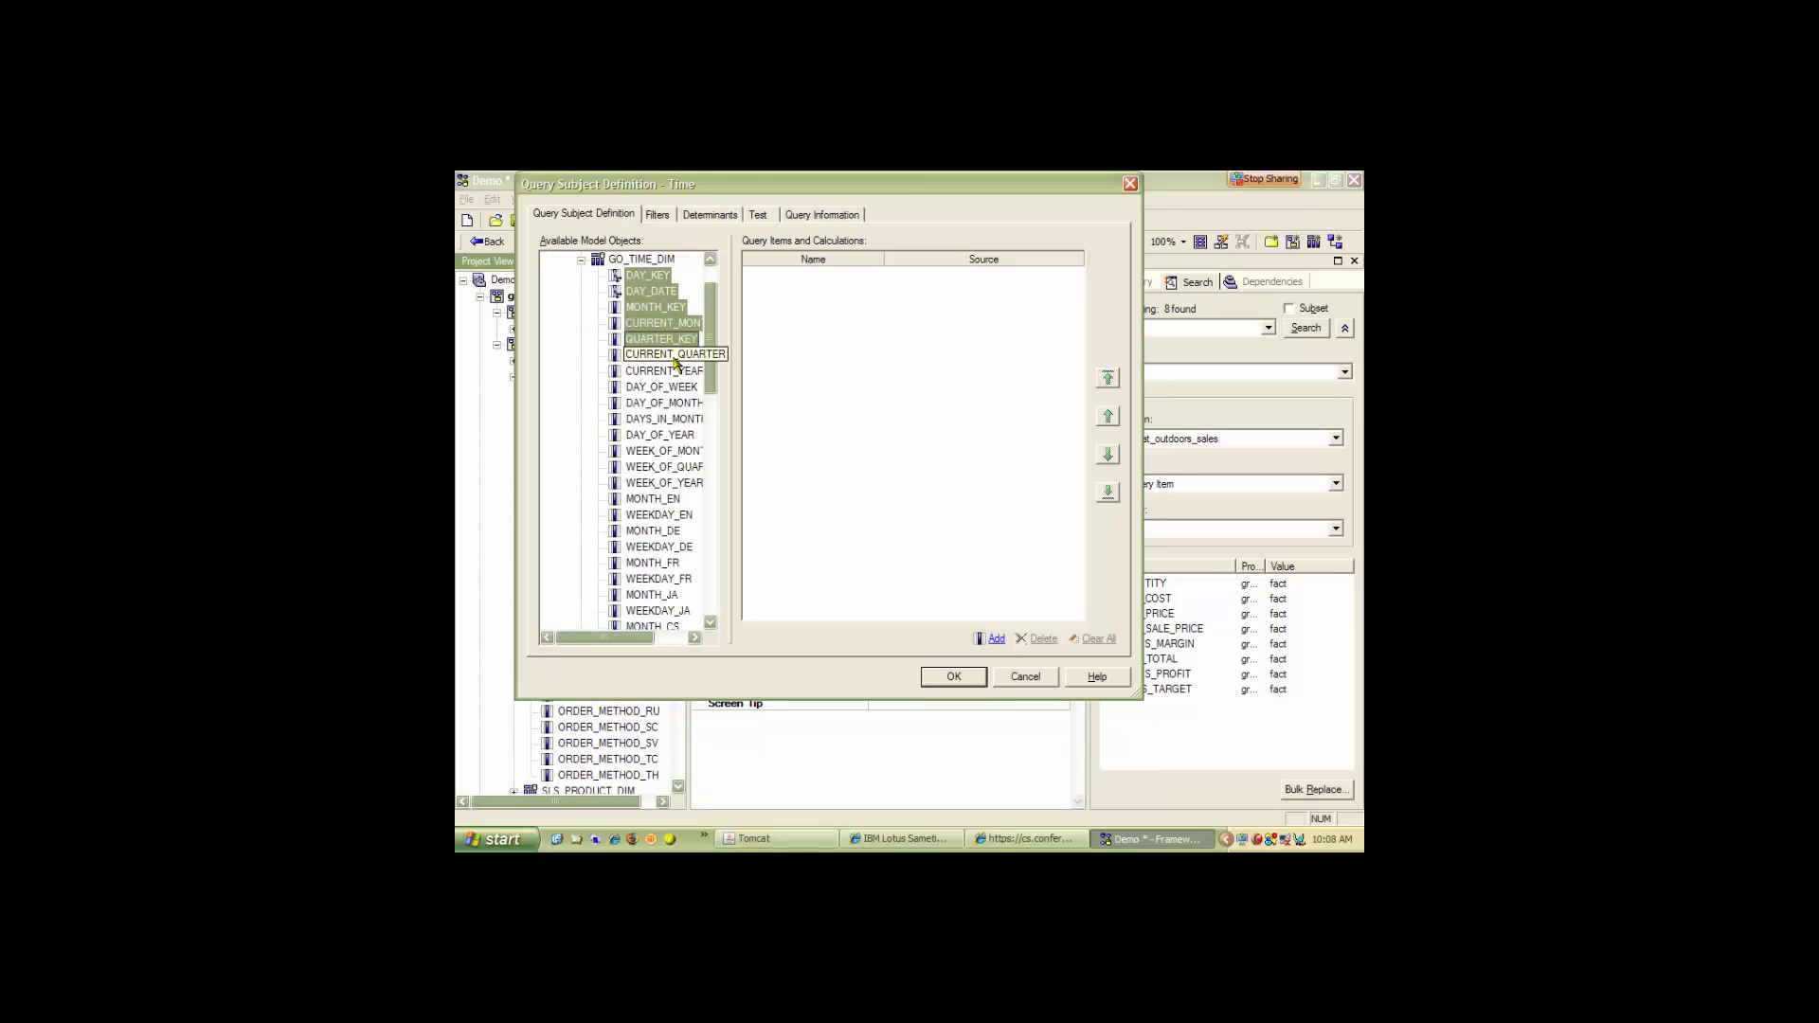
{"action": "left_click", "coordinate": [675, 356], "text": "ctrl"}
{"action": "left_click", "coordinate": [671, 372], "text": "ctrl"}
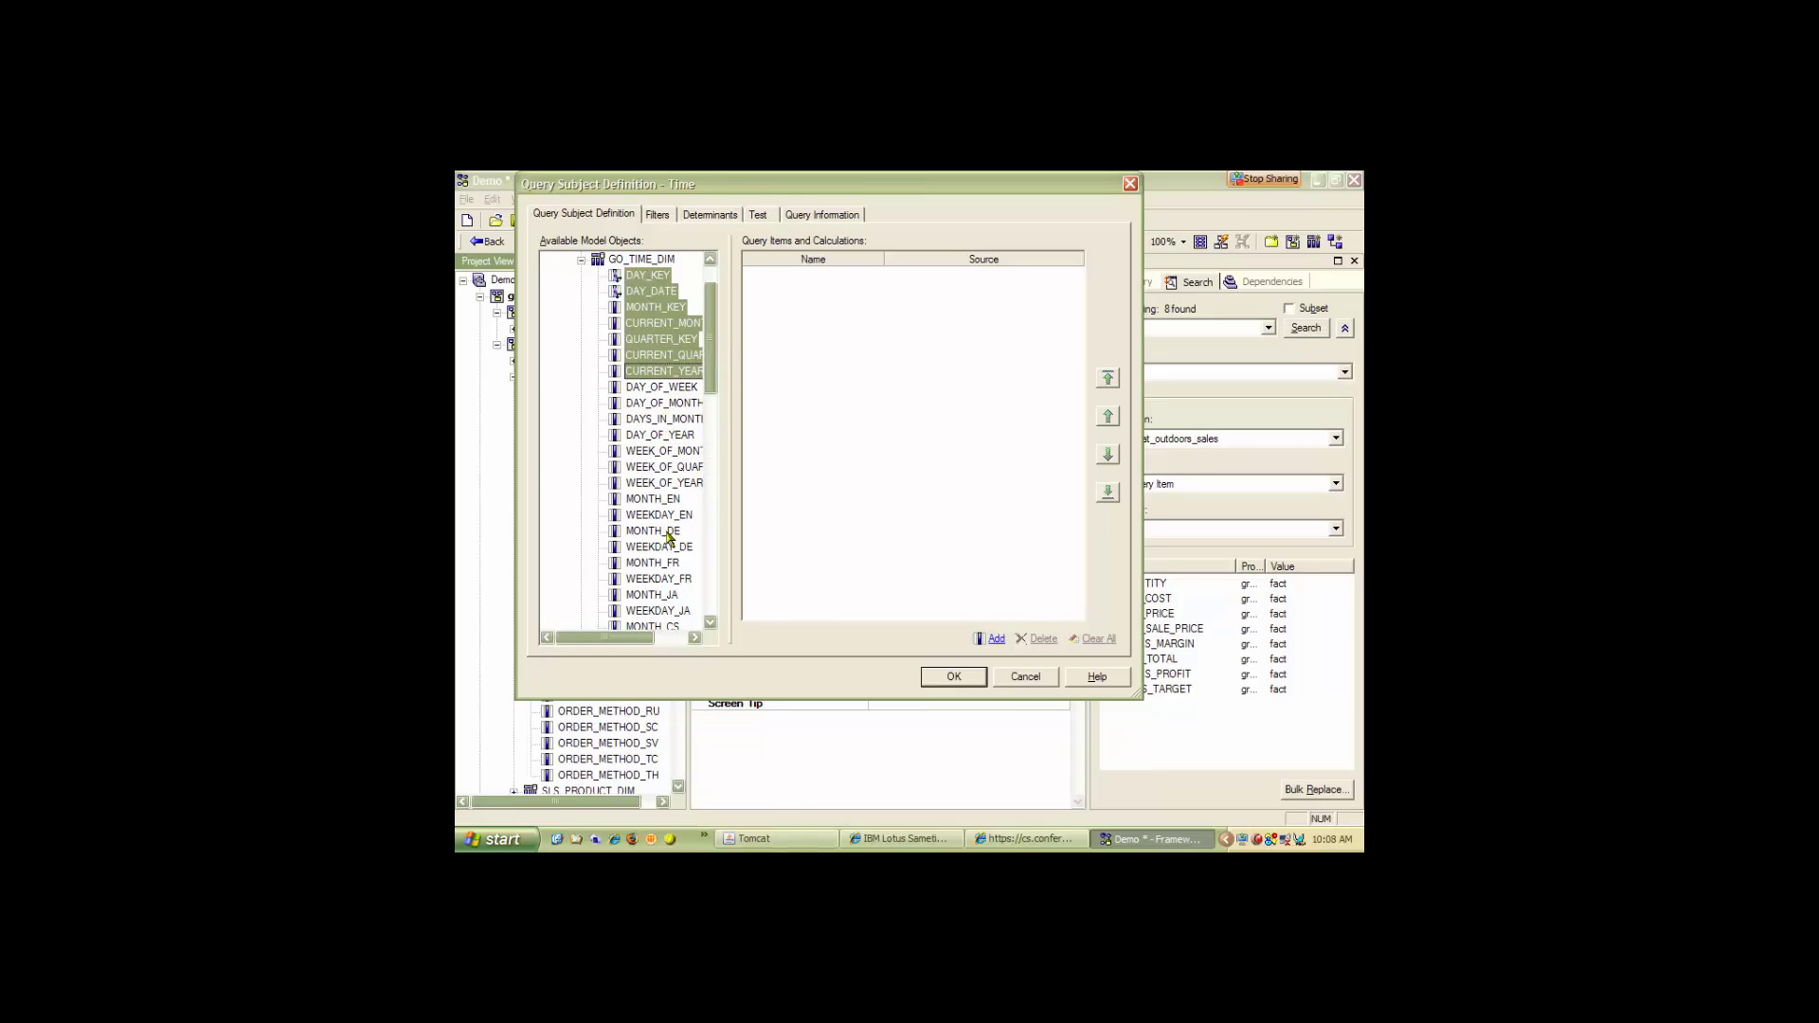
{"action": "left_click", "coordinate": [654, 499], "text": "ctrl"}
{"action": "left_click_drag", "start_coordinate": [654, 357], "coordinate": [825, 383]}
{"action": "left_click", "coordinate": [957, 677]}
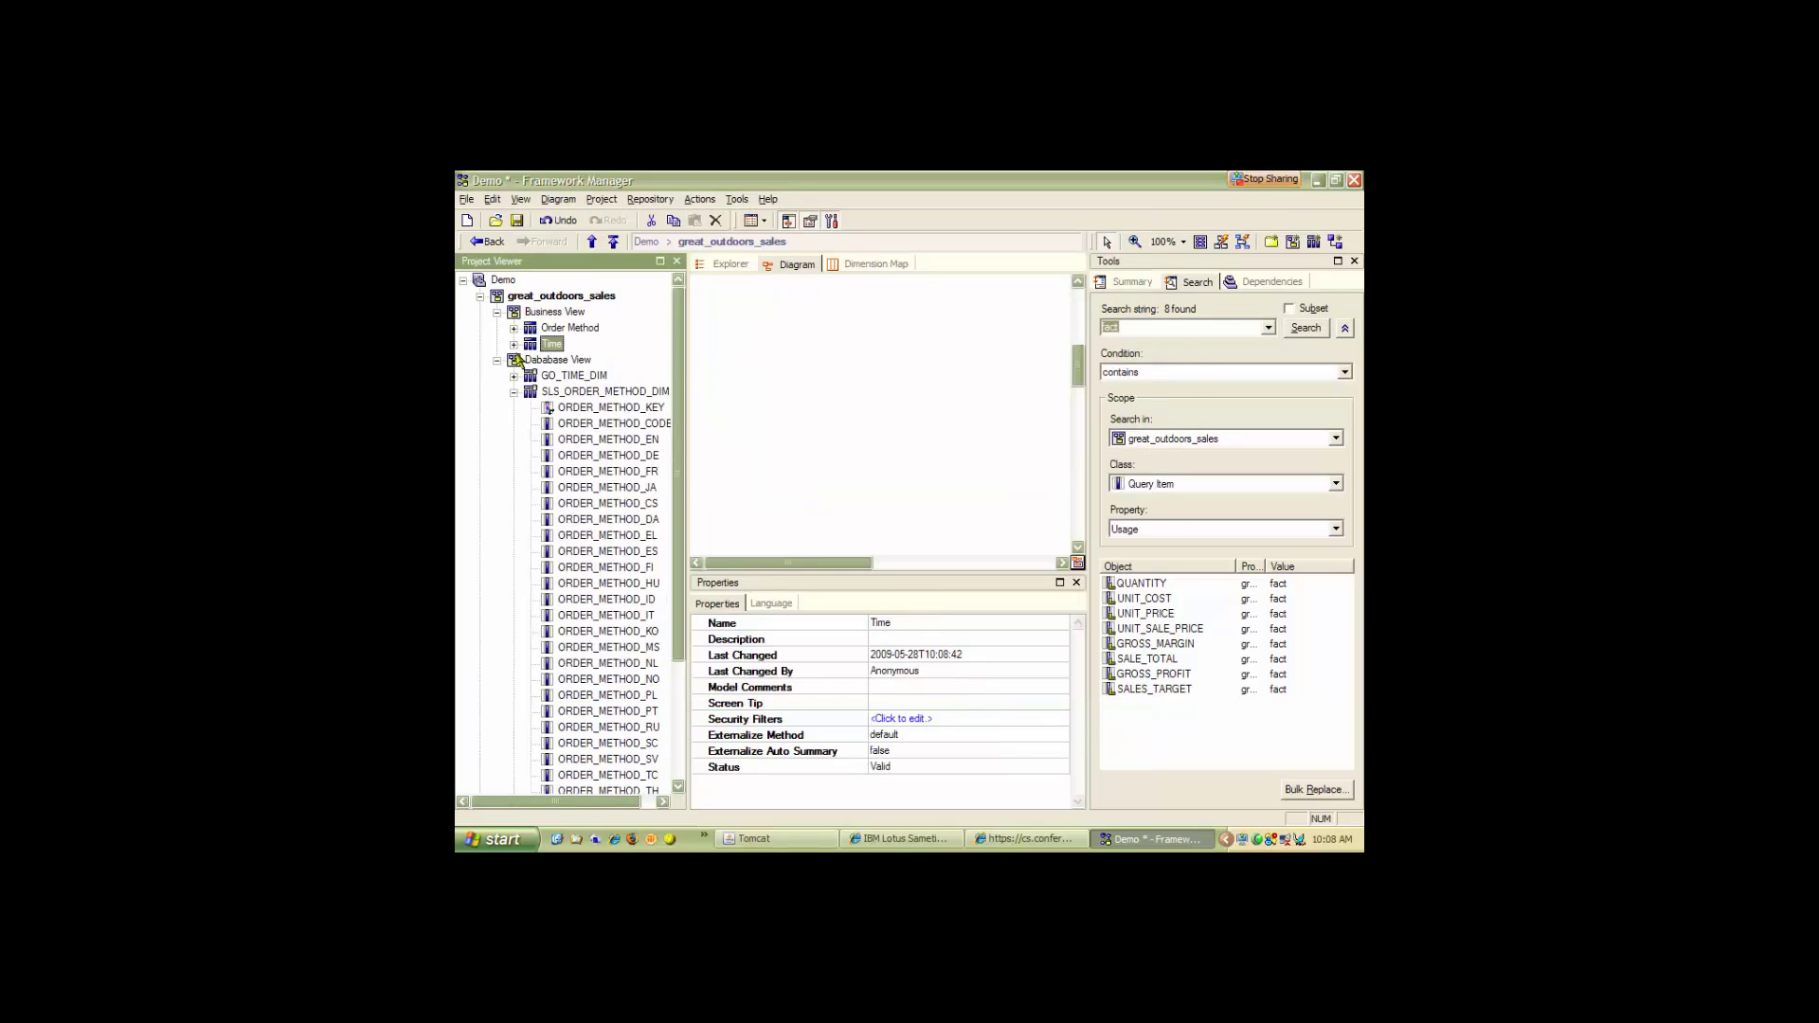
Reorder the Time query items as CURRENT_YEAR, QUARTER_KEY, CURRENT_QUARTER, MONTH_KEY, CURRENT_MONTH, MONTH_EN, DAY_KEY, DAY_DATE.
{"action": "left_click", "coordinate": [514, 344]}
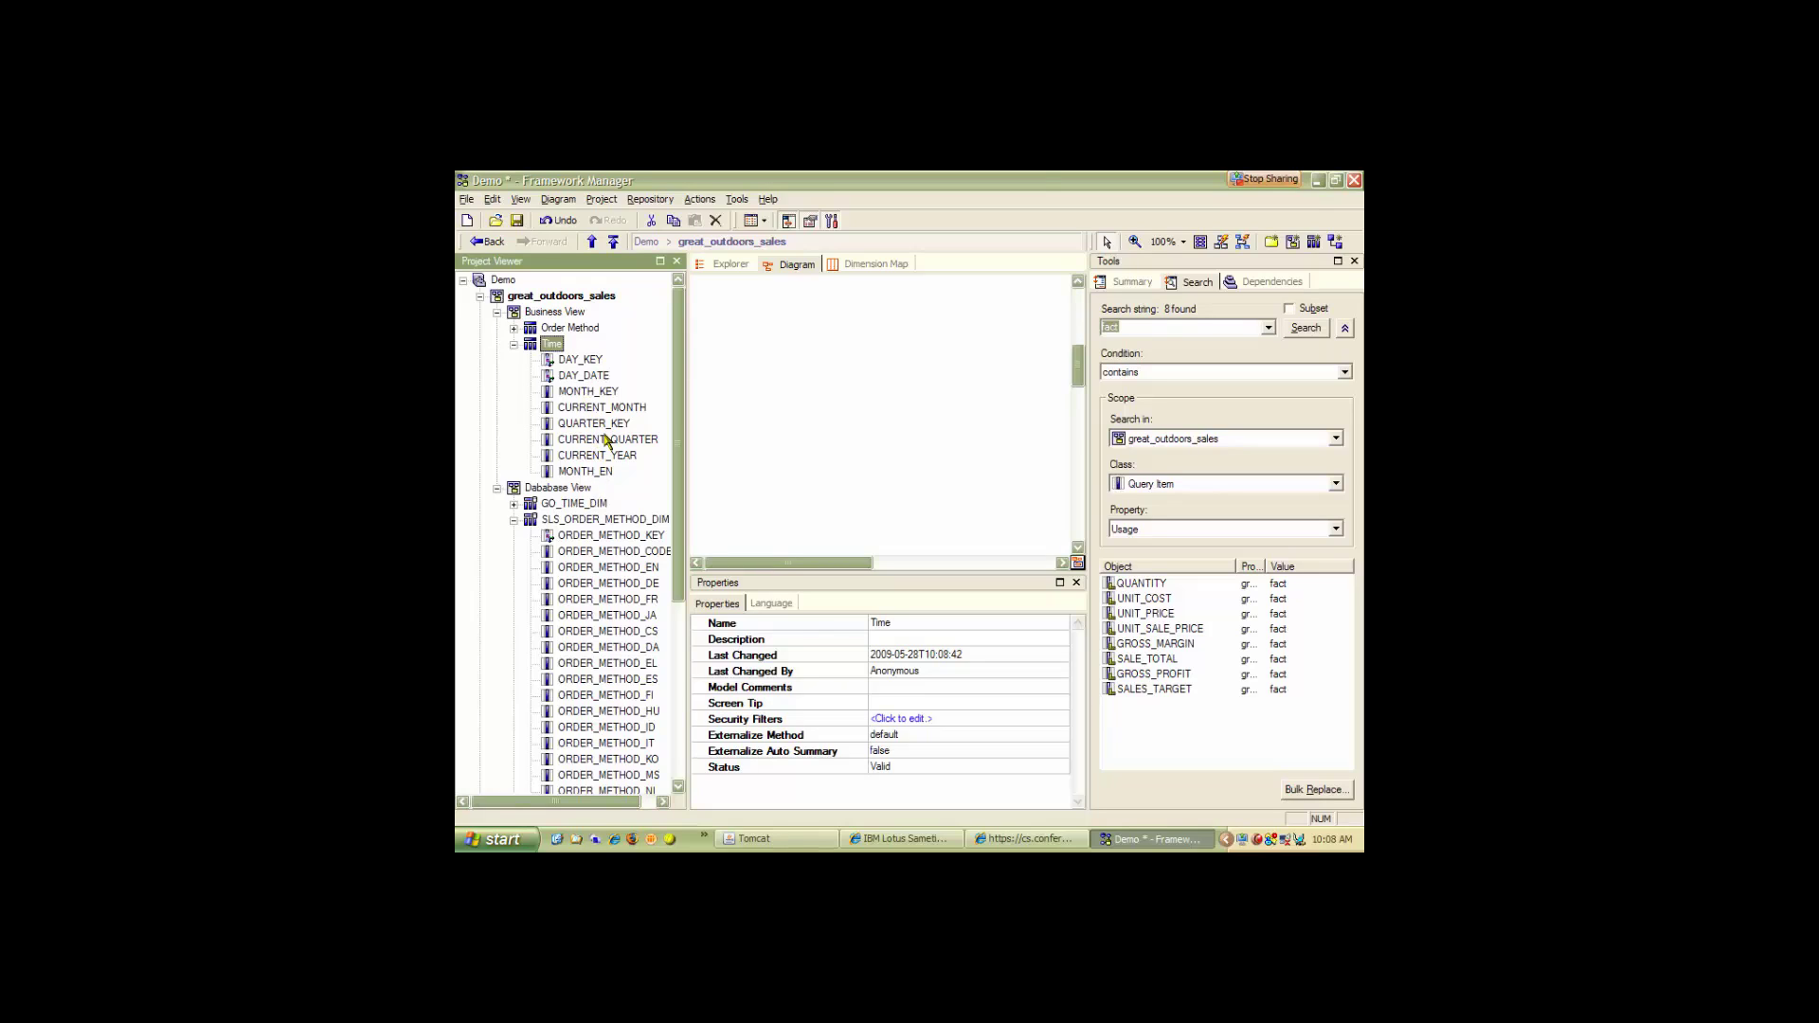
{"action": "left_click_drag", "start_coordinate": [611, 457], "coordinate": [595, 365]}
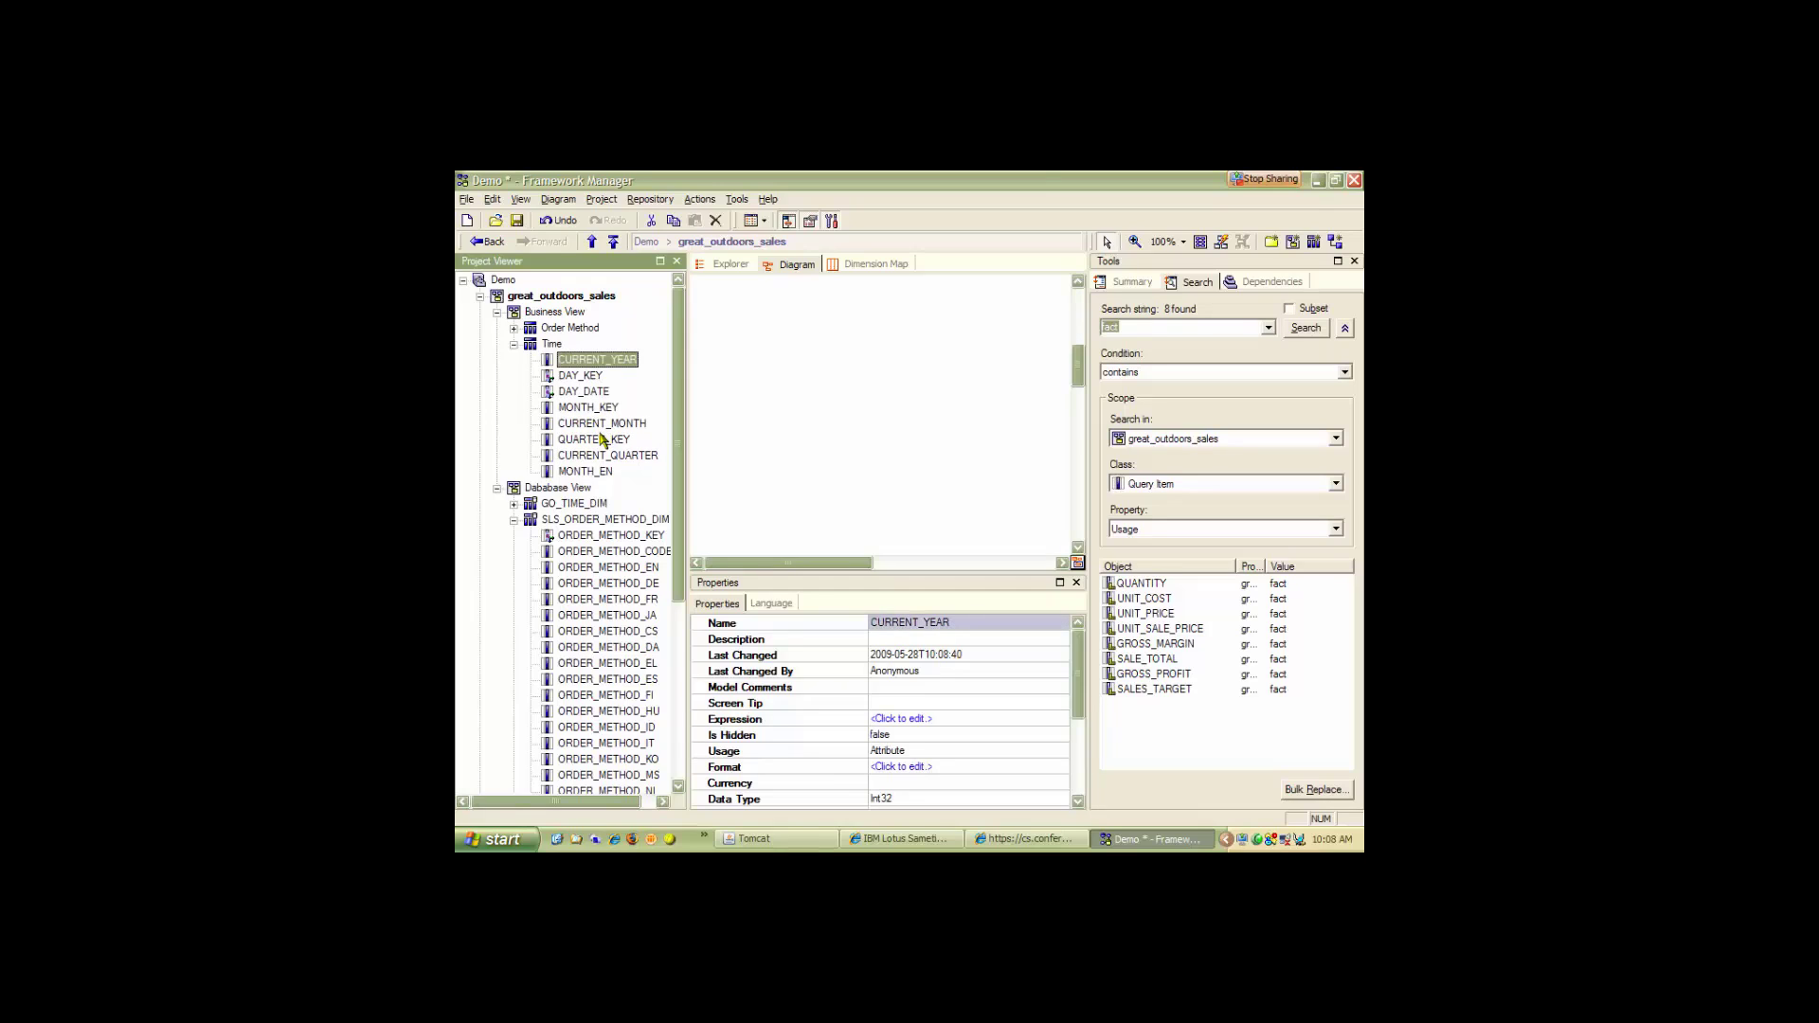
{"action": "left_click_drag", "start_coordinate": [596, 442], "coordinate": [608, 386]}
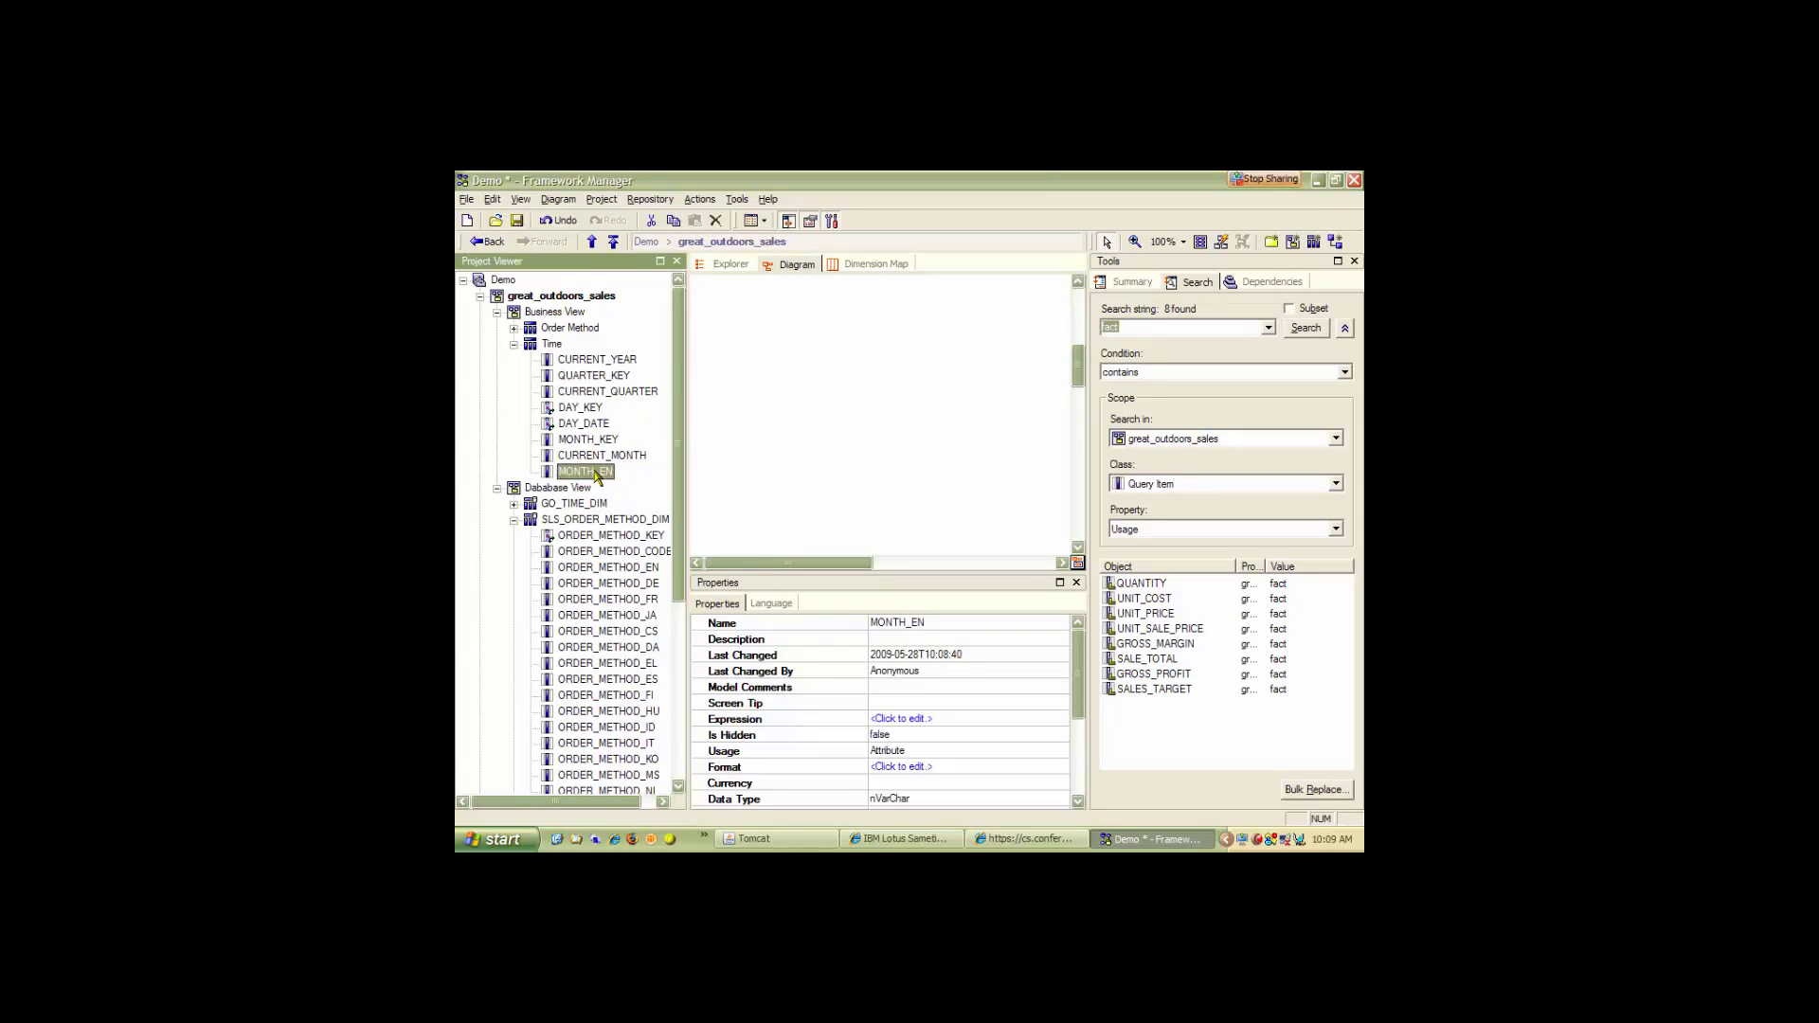
{"action": "left_click_drag", "start_coordinate": [597, 472], "coordinate": [608, 407]}
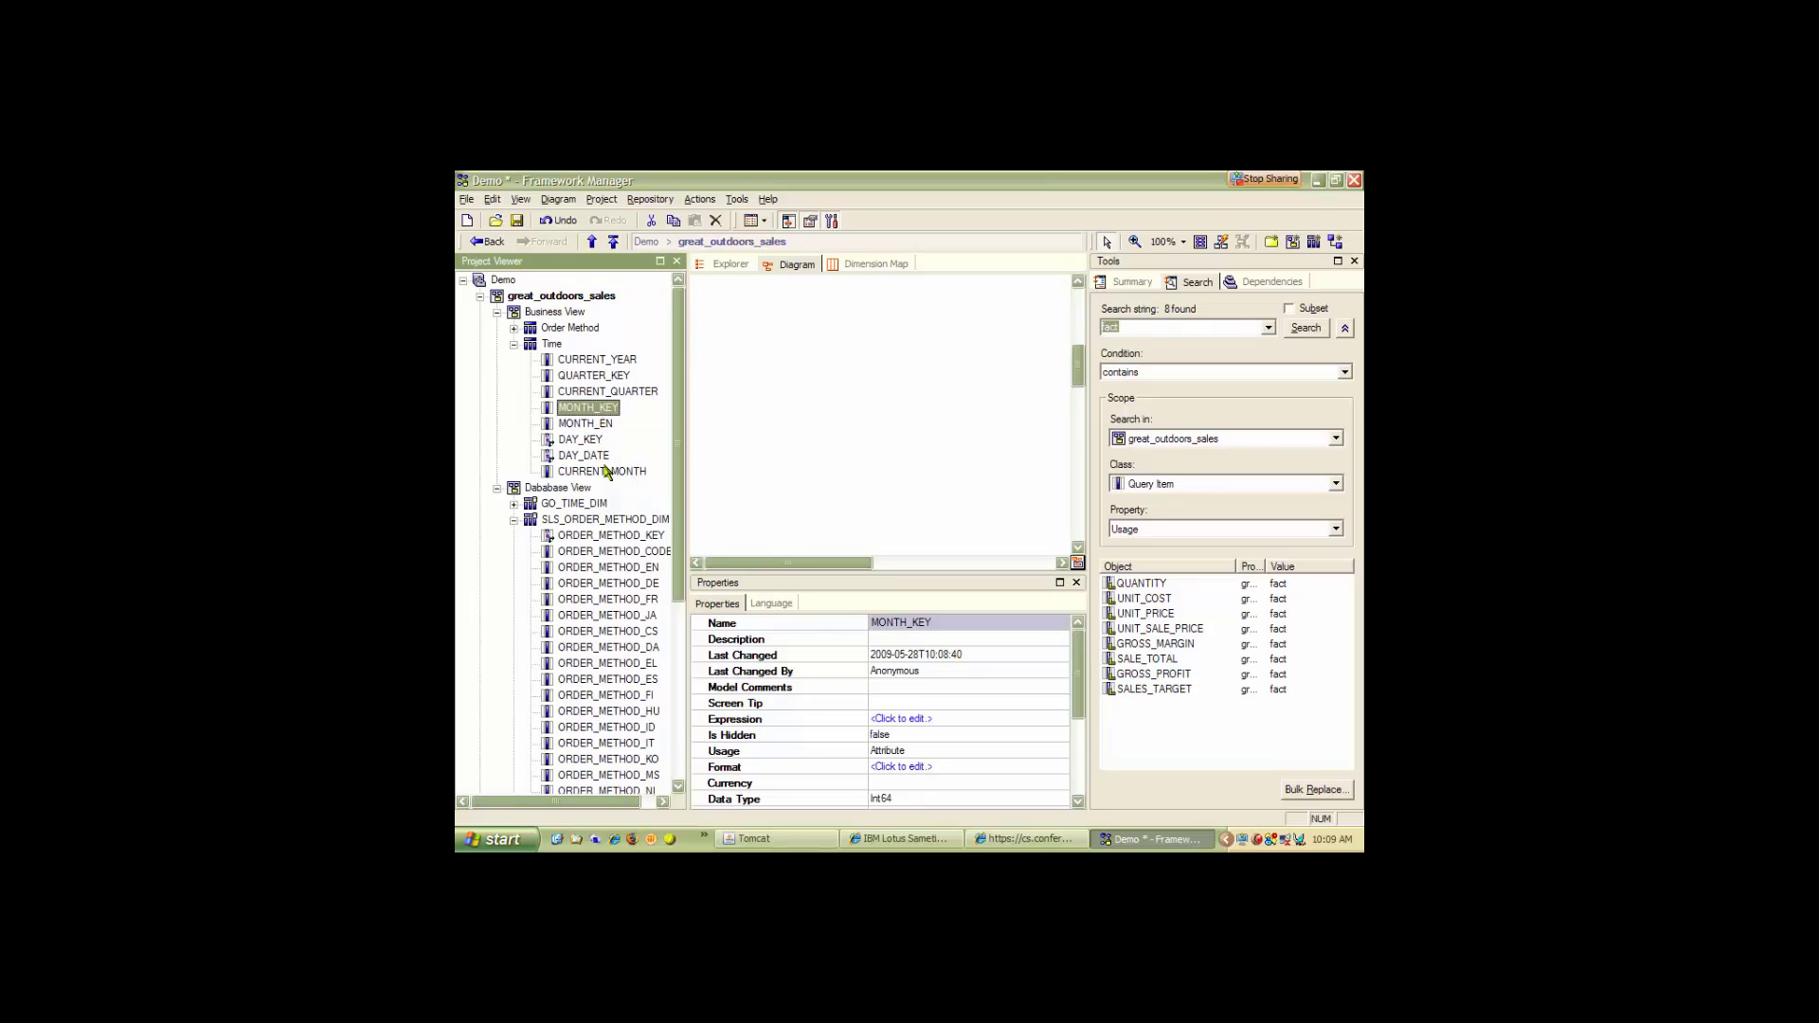
{"action": "left_click_drag", "start_coordinate": [595, 473], "coordinate": [604, 424]}
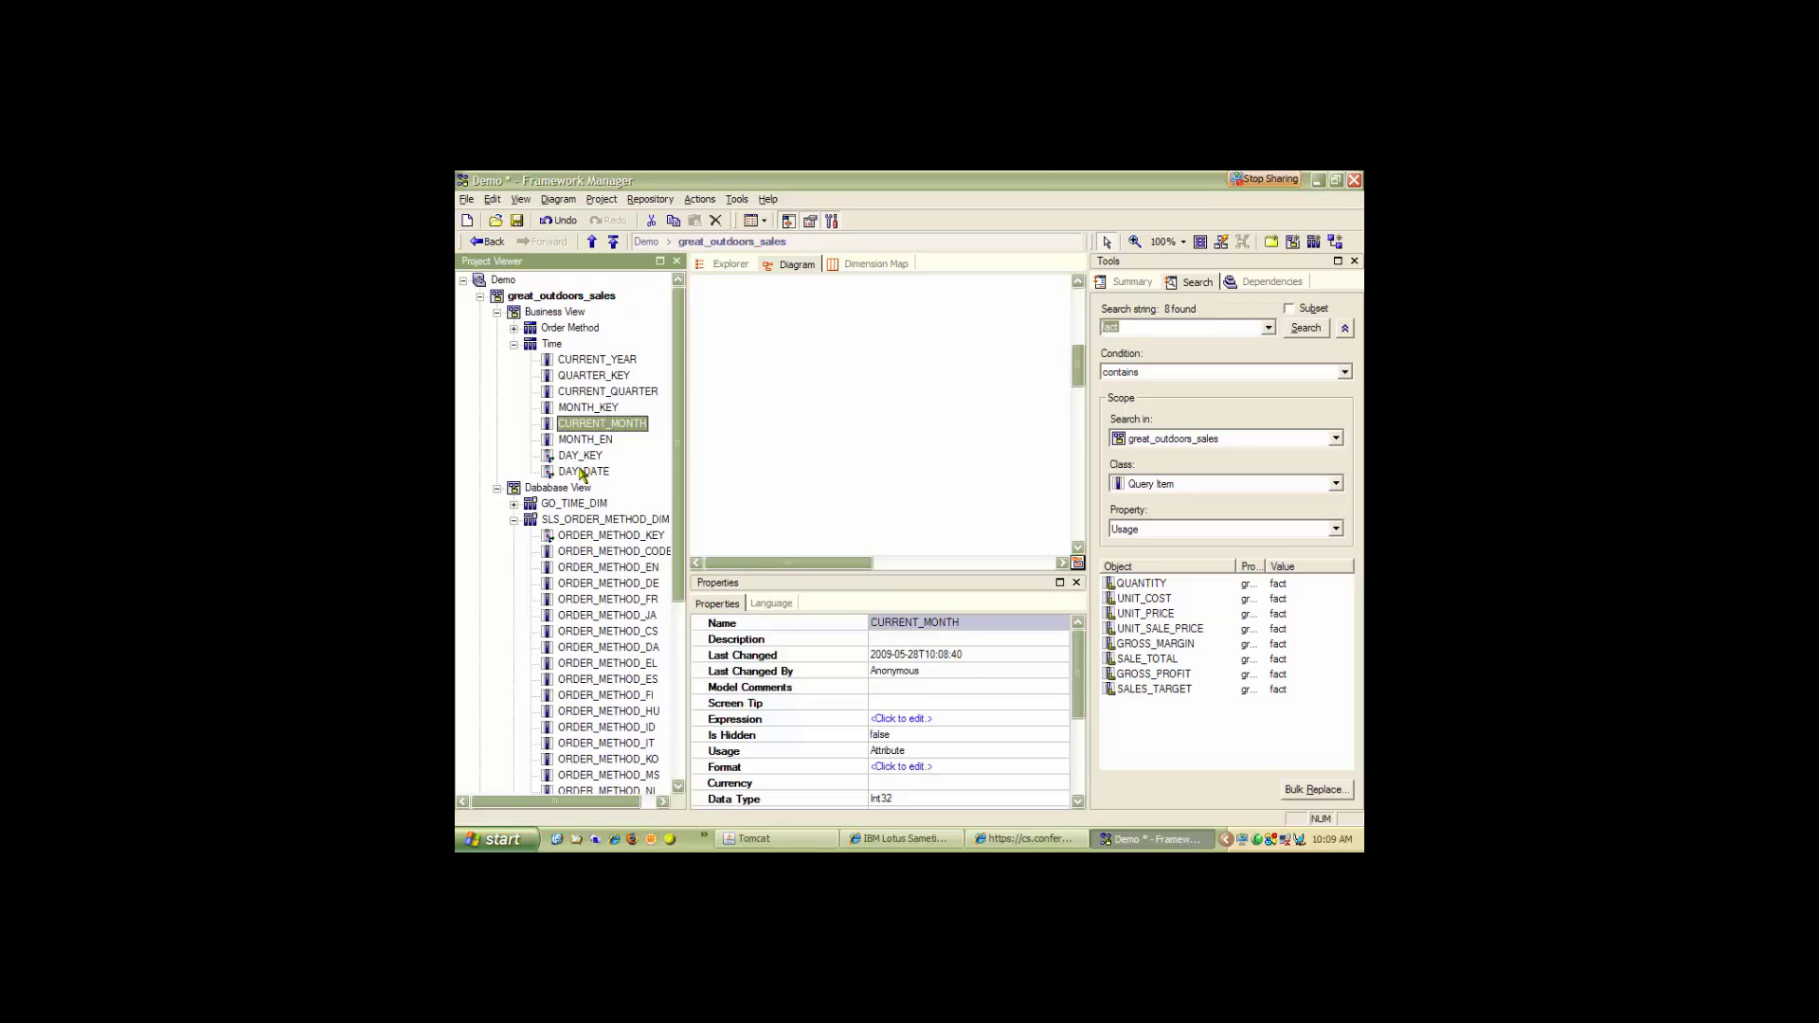
Create a query item folder named Keys inside the Time query subject.
{"action": "left_click", "coordinate": [547, 346]}
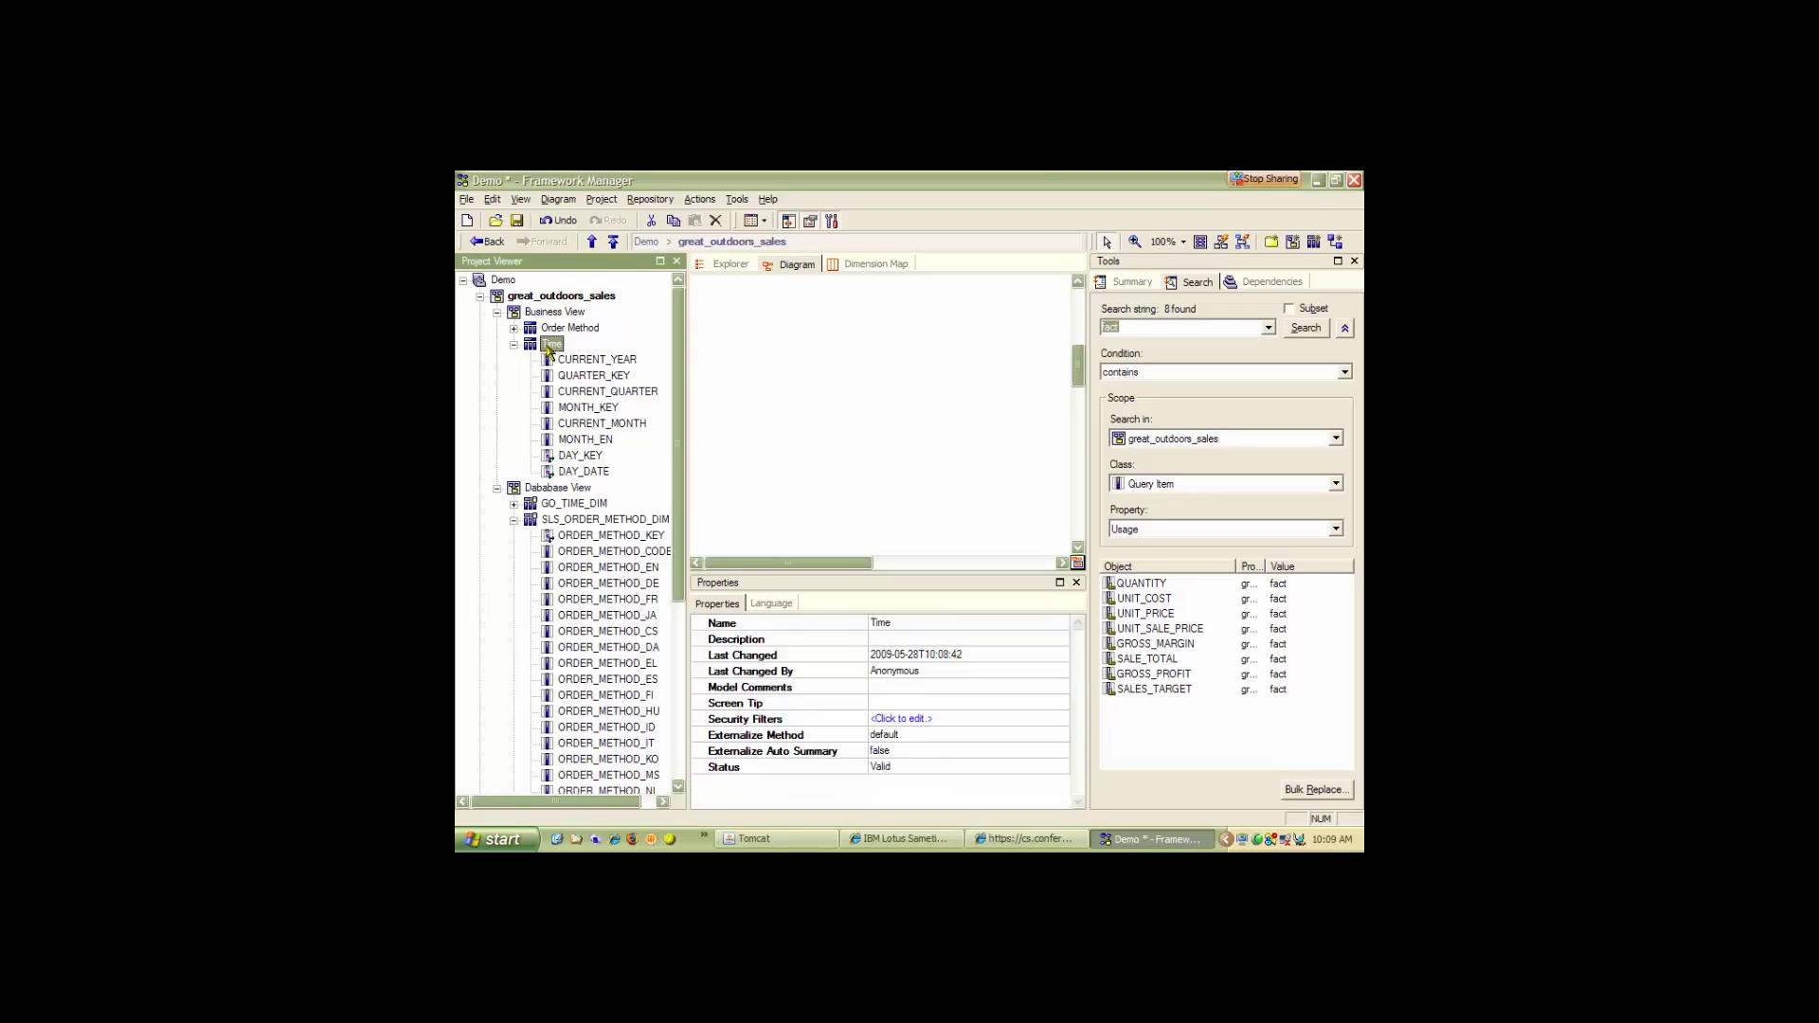
{"action": "right_click", "coordinate": [548, 351]}
{"action": "mouse_move", "coordinate": [584, 360]}
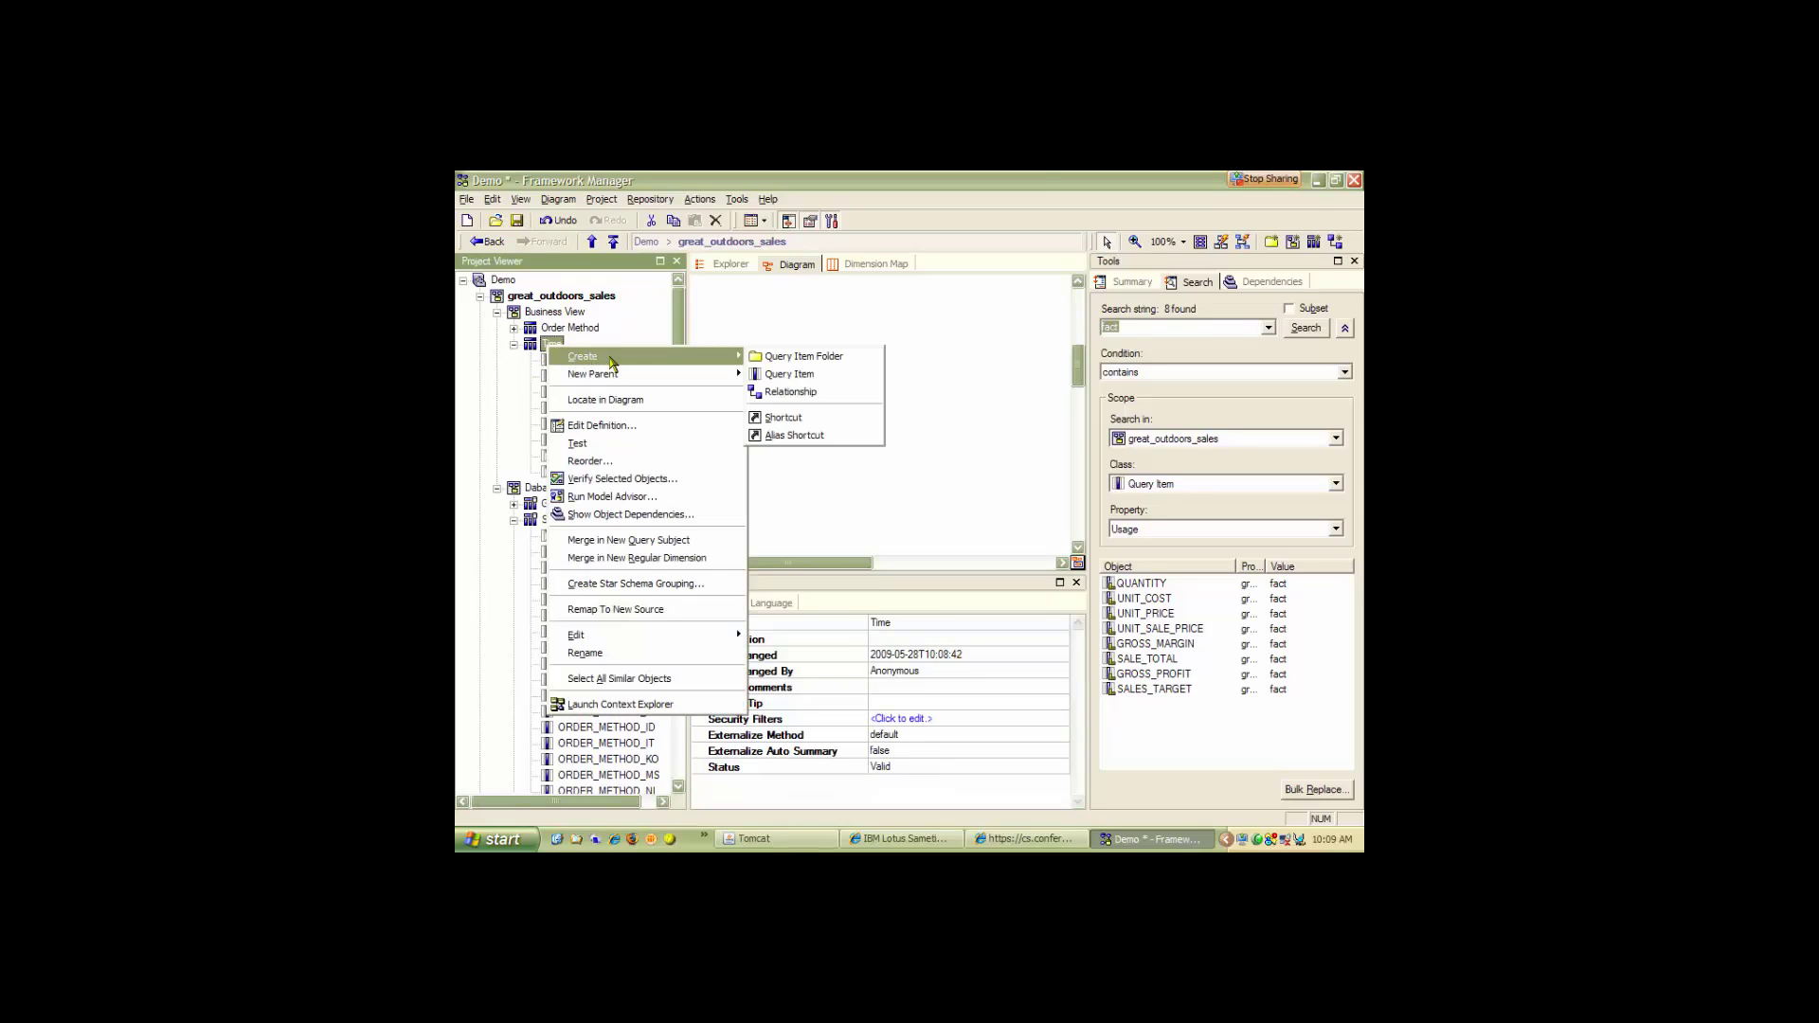
{"action": "left_click", "coordinate": [772, 364]}
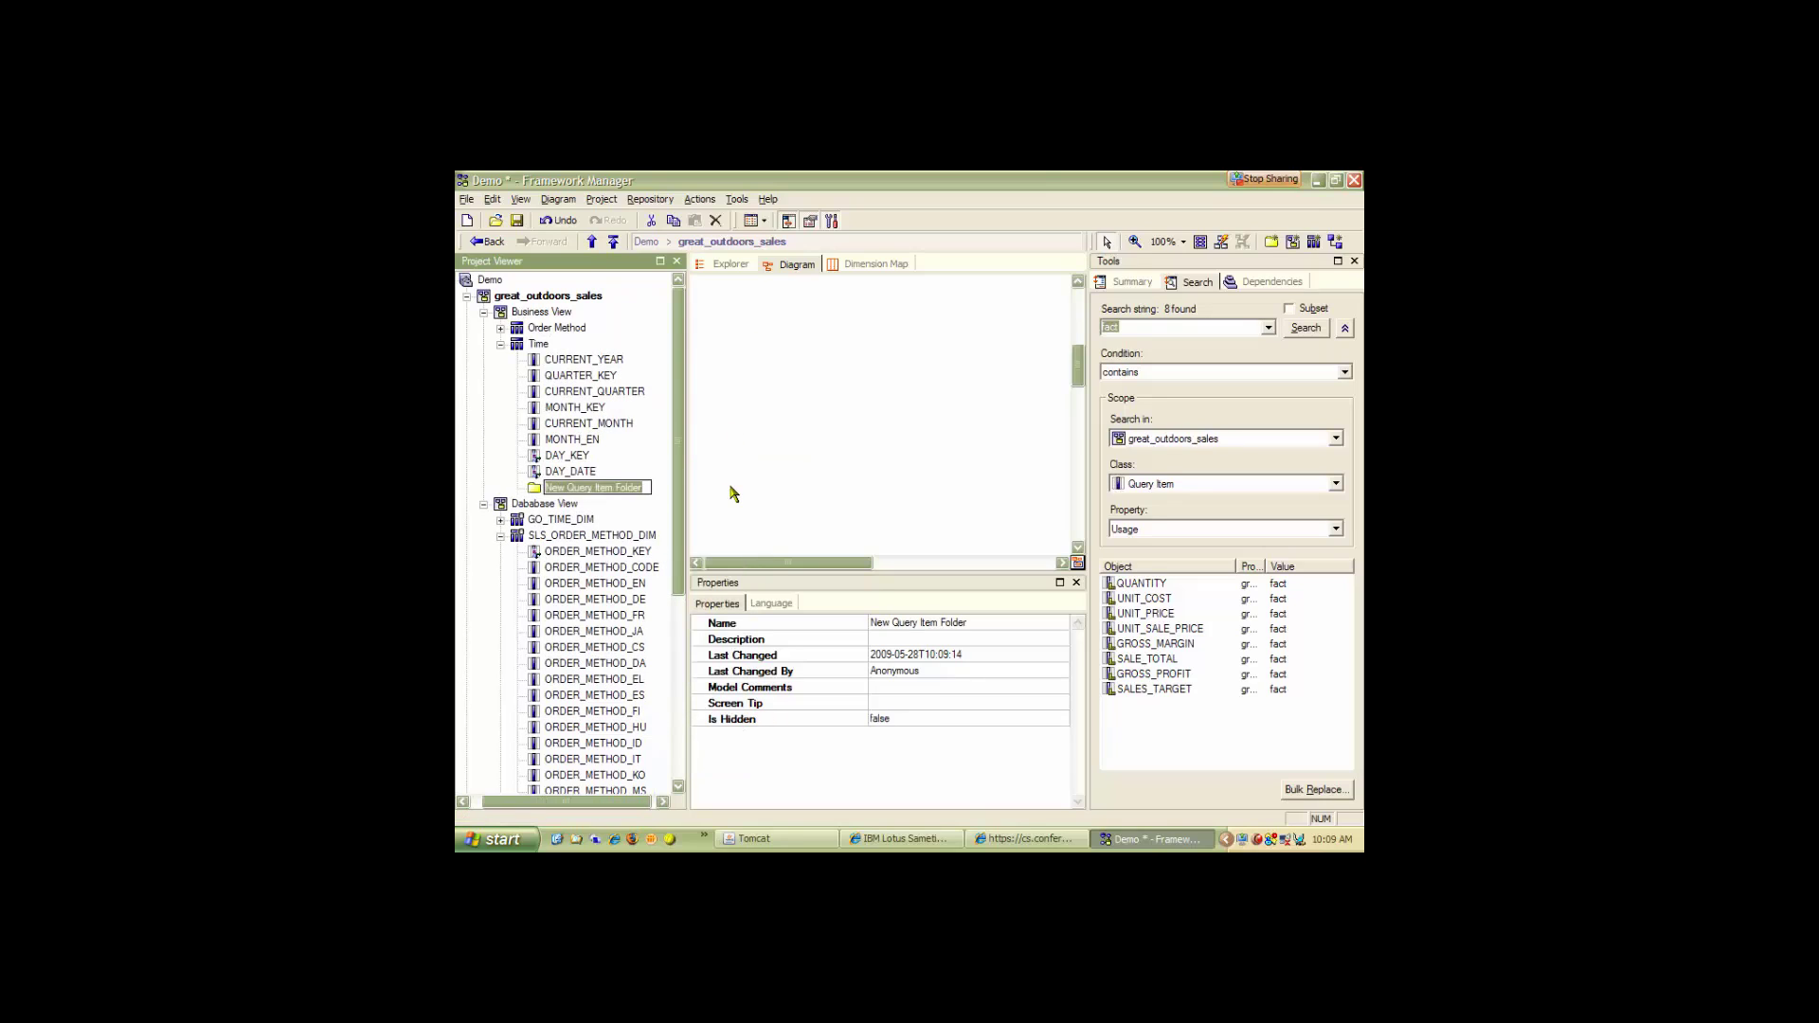
{"action": "type", "text": "Keys"}
{"action": "key", "text": "Return"}
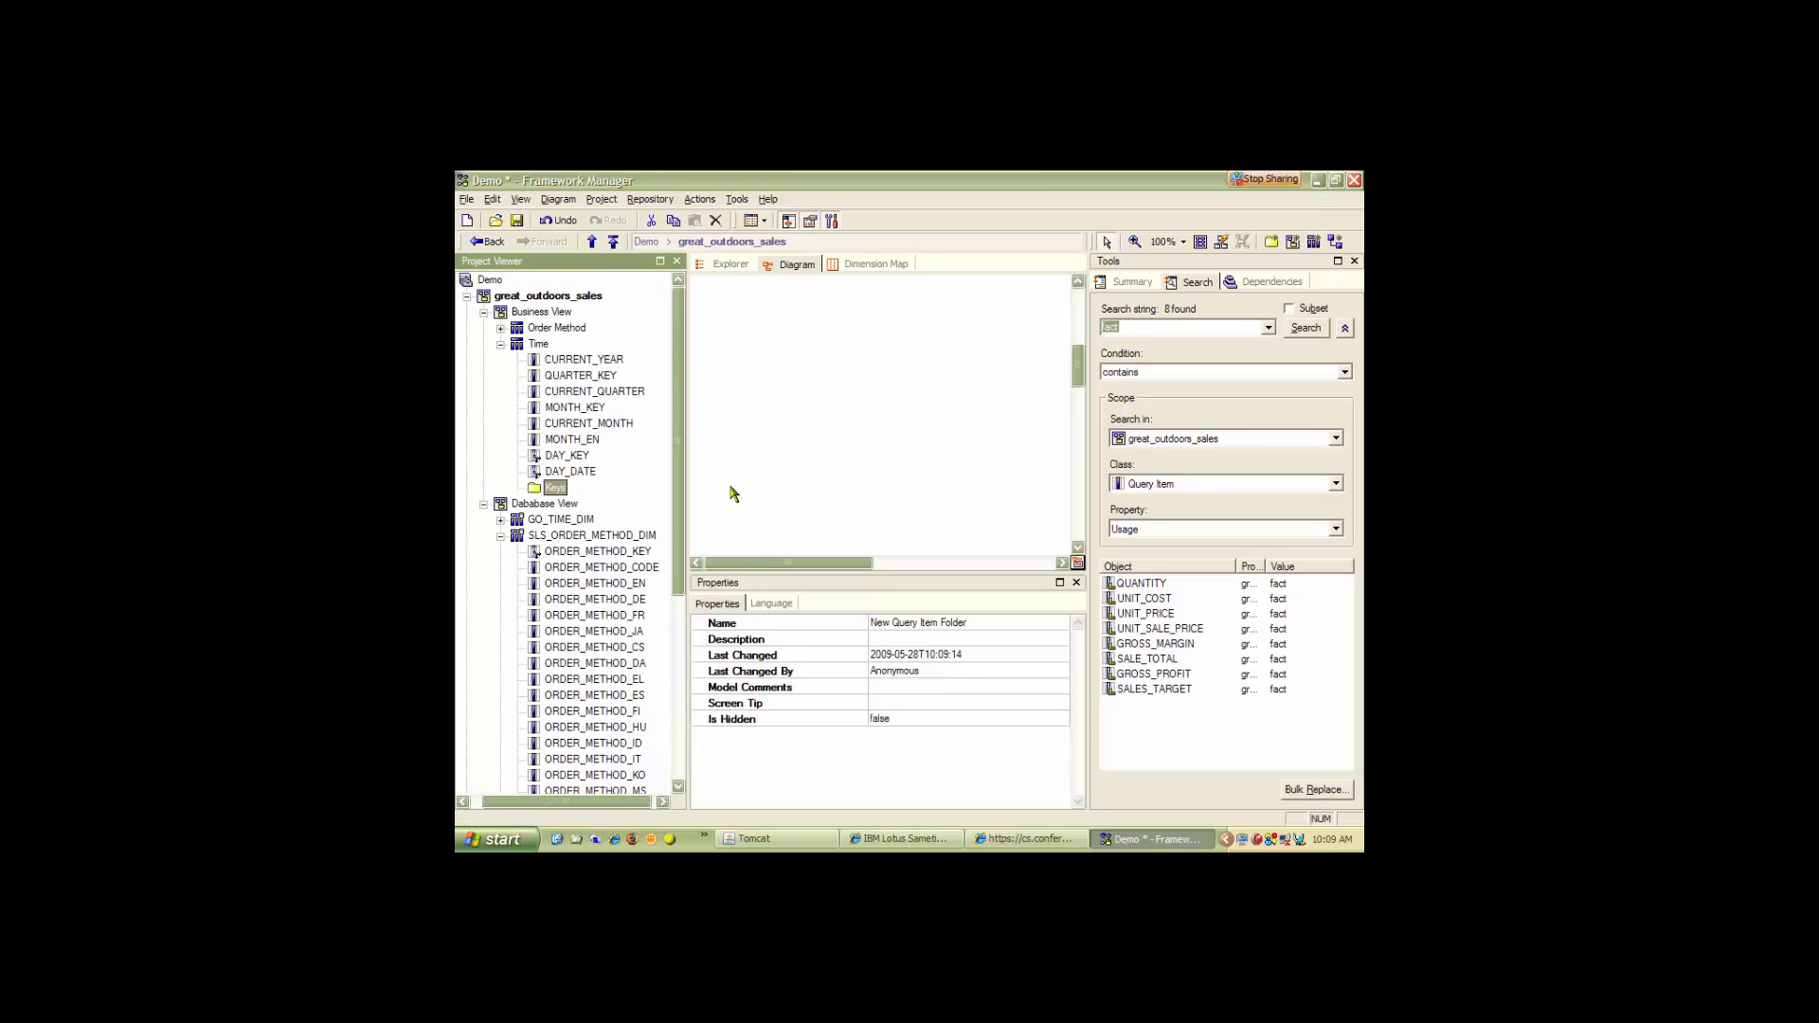
Move QUARTER_KEY, MONTH_KEY and DAY_KEY of the Time query subject into its Keys folder.
{"action": "left_click", "coordinate": [612, 377]}
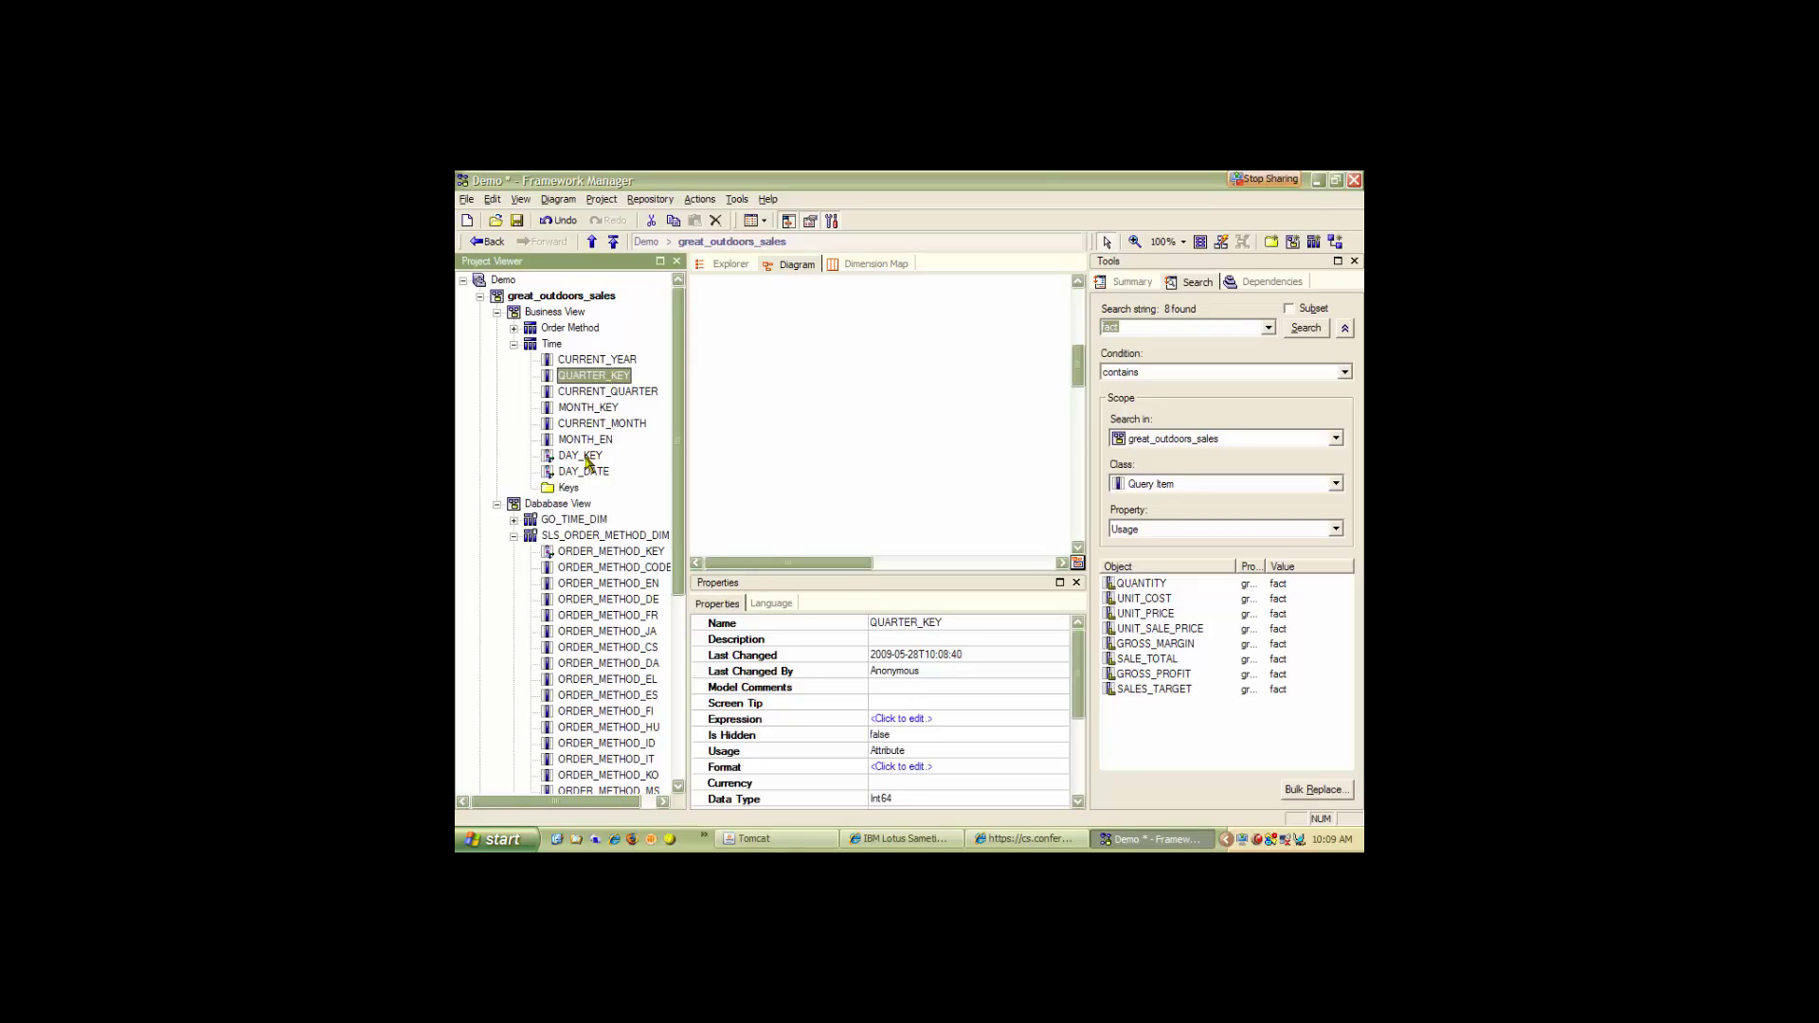
{"action": "left_click", "coordinate": [587, 409], "text": "ctrl"}
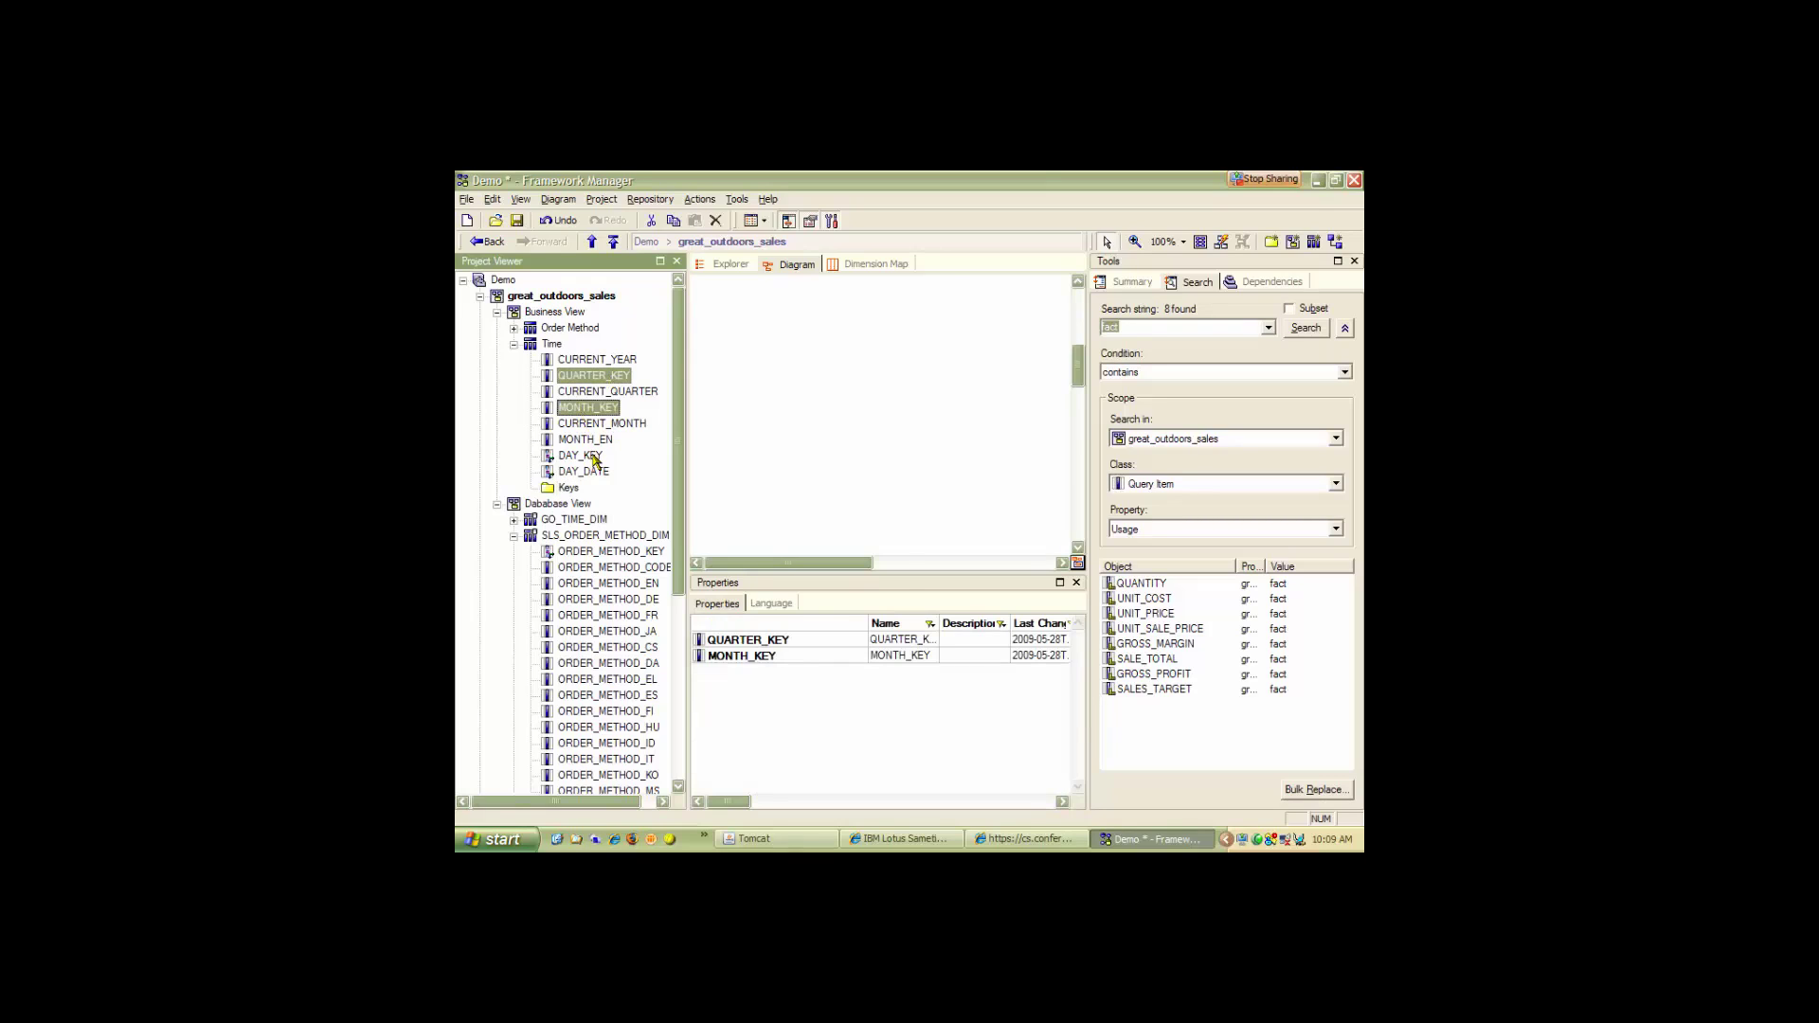
{"action": "left_click", "coordinate": [594, 456], "text": "ctrl"}
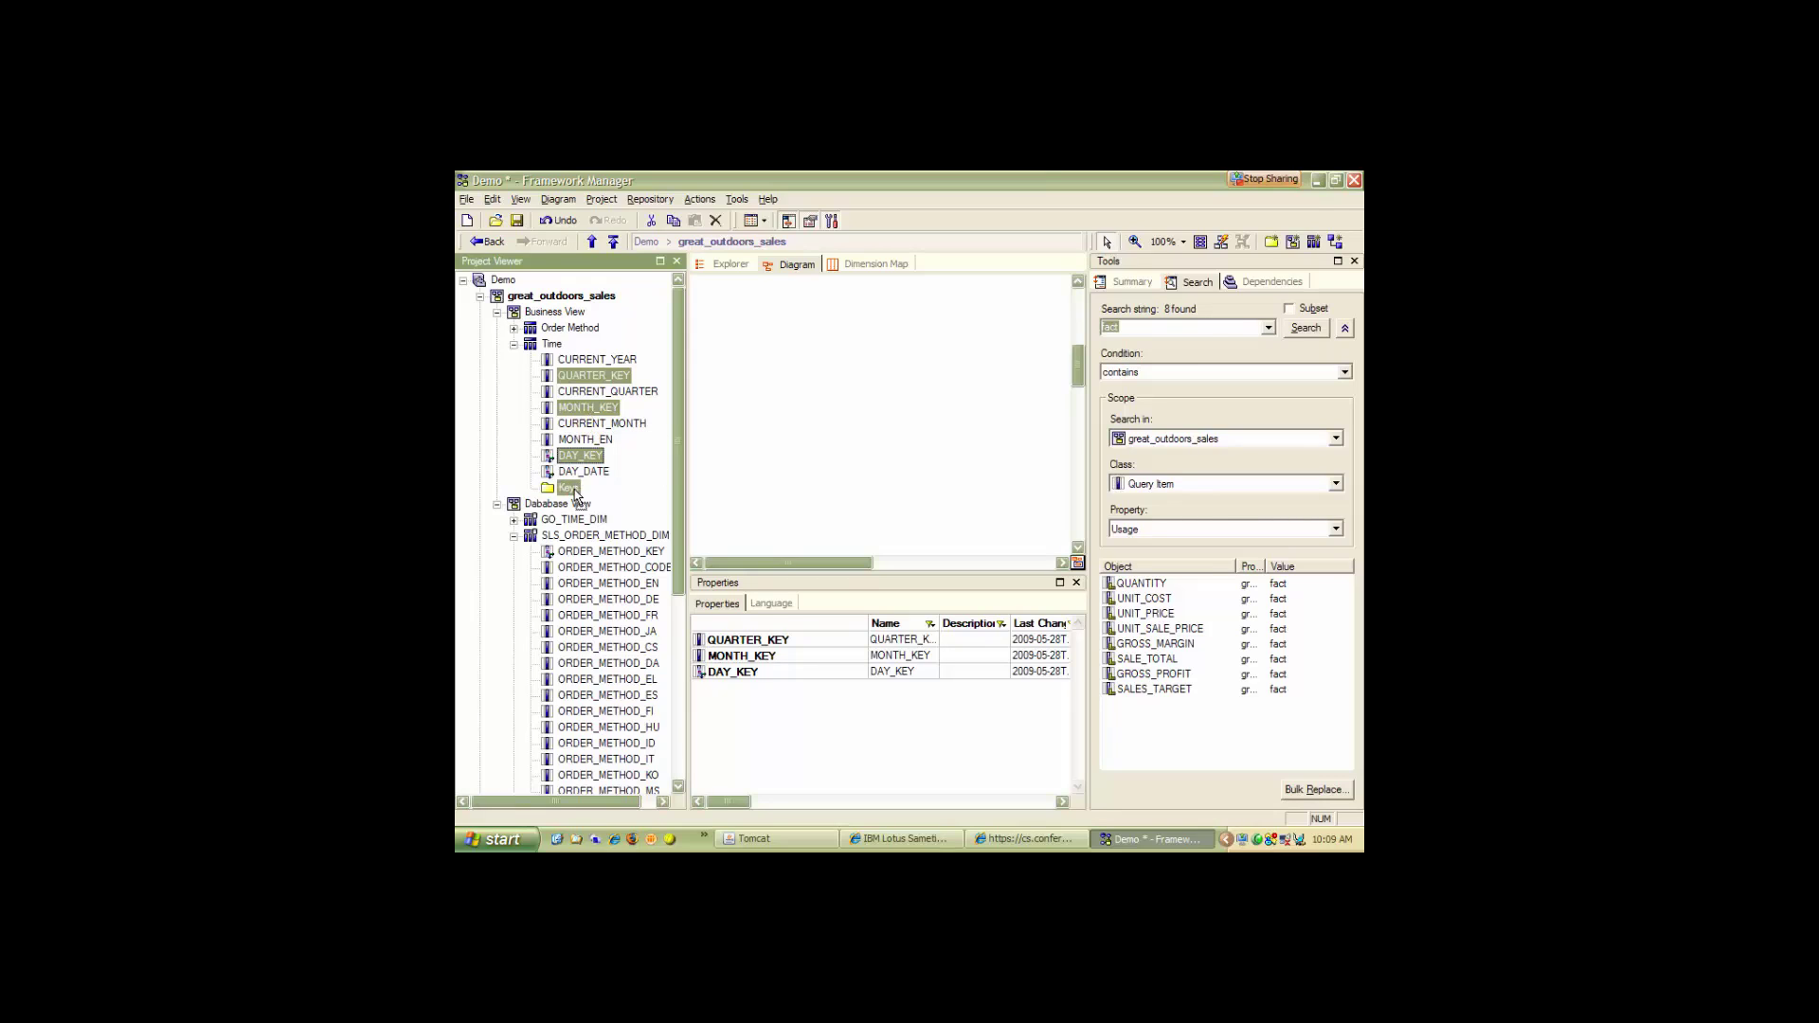
{"action": "left_click_drag", "start_coordinate": [575, 494], "coordinate": [573, 491]}
Rename CURRENT_YEAR as Year and CURRENT_QUARTER as Quarter in the Time query subject.
{"action": "left_click", "coordinate": [583, 364]}
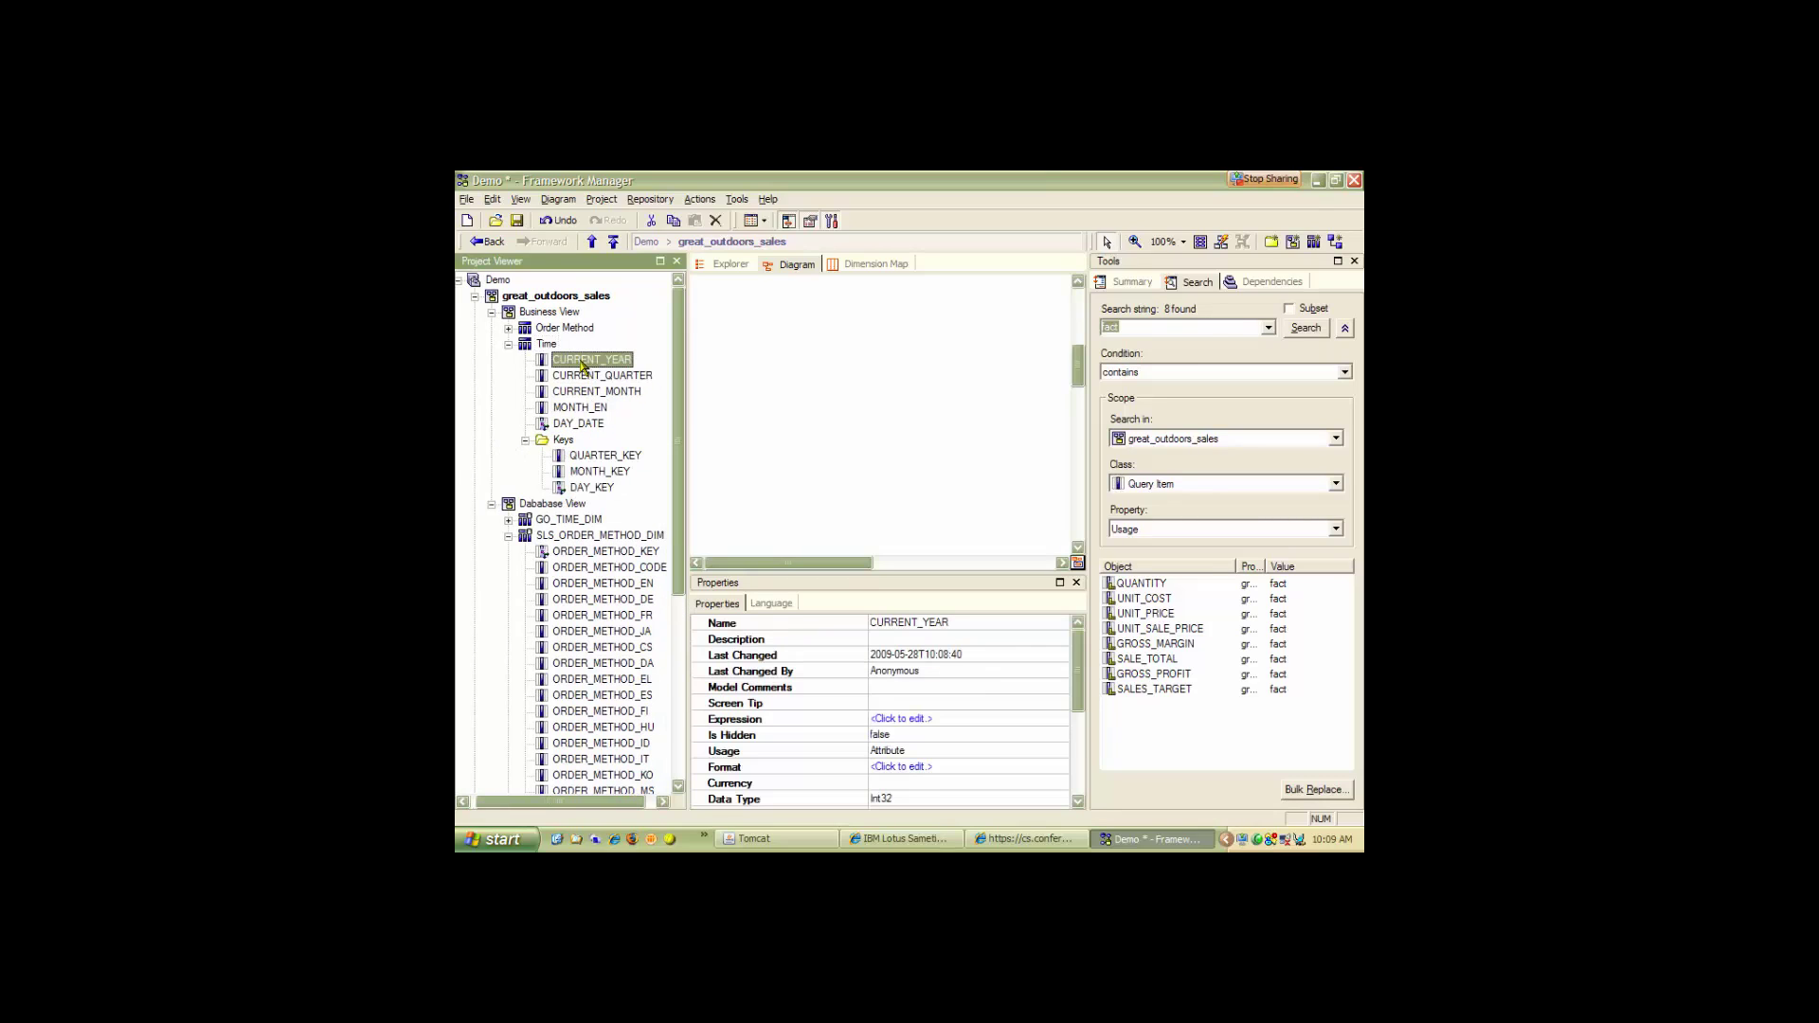
{"action": "left_click", "coordinate": [582, 364]}
{"action": "type", "text": "Year"}
{"action": "key", "text": "Return"}
{"action": "left_click", "coordinate": [605, 377]}
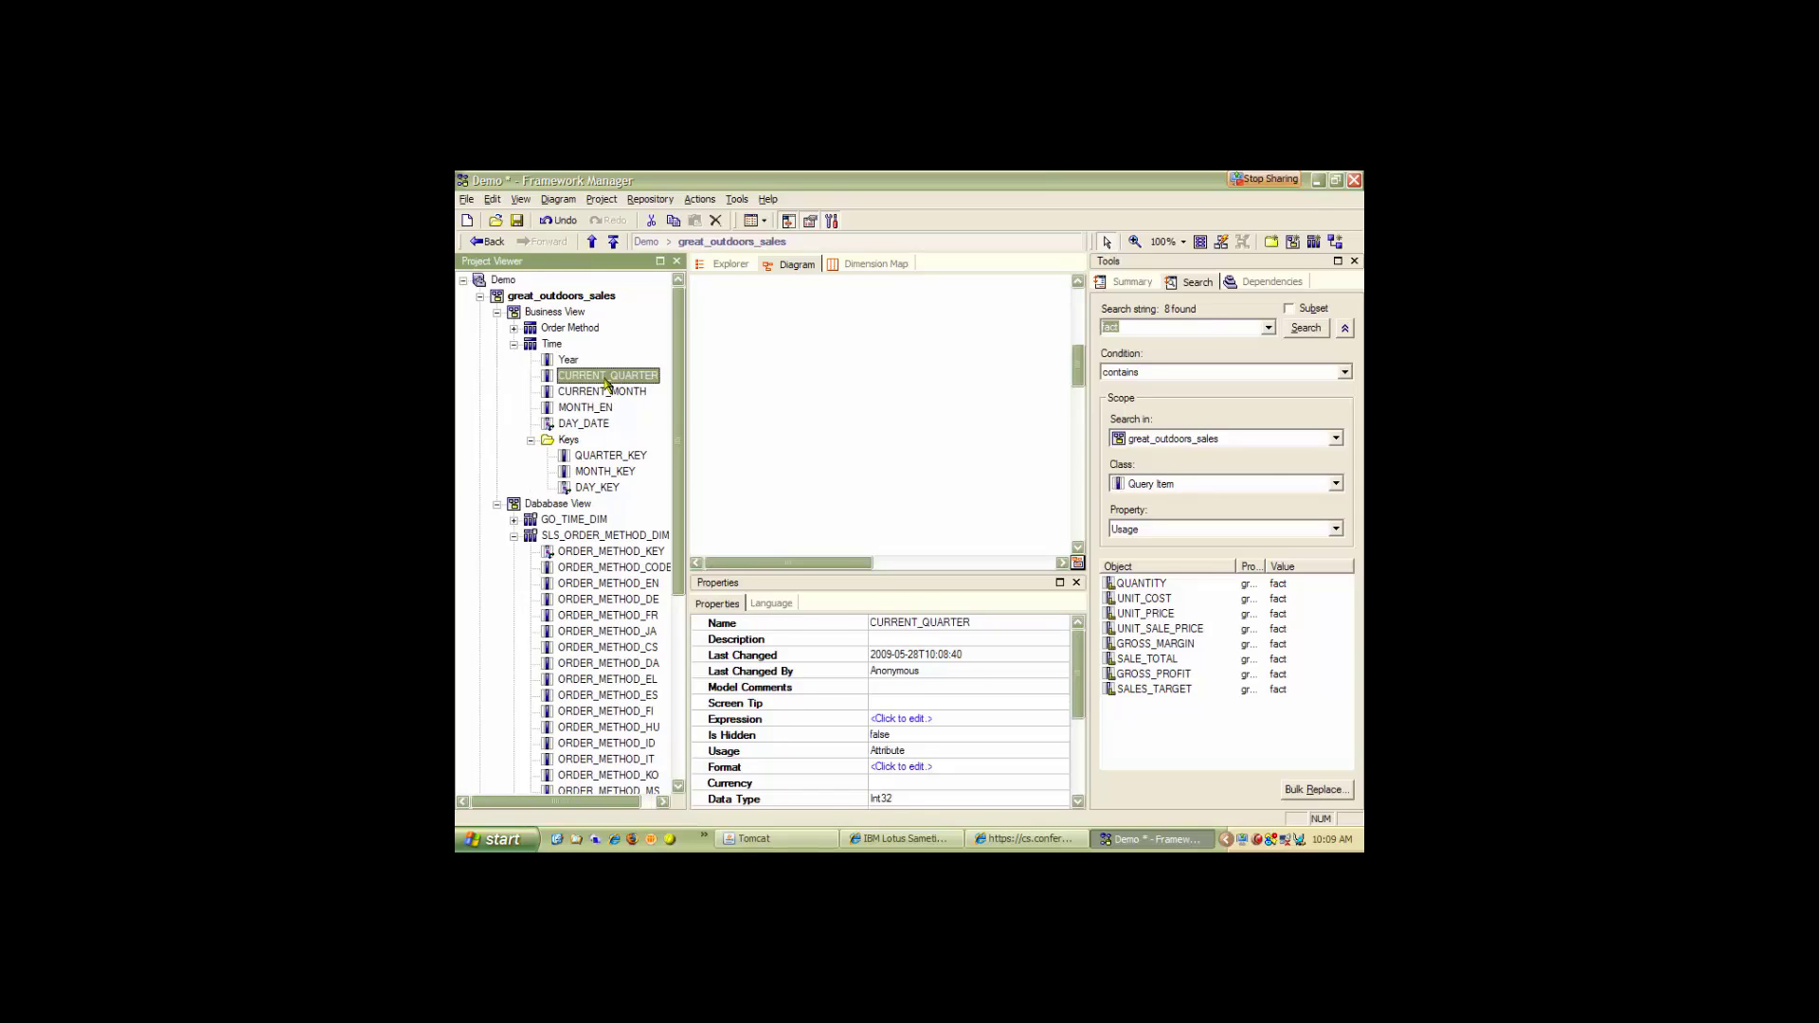
{"action": "double_click", "coordinate": [607, 383]}
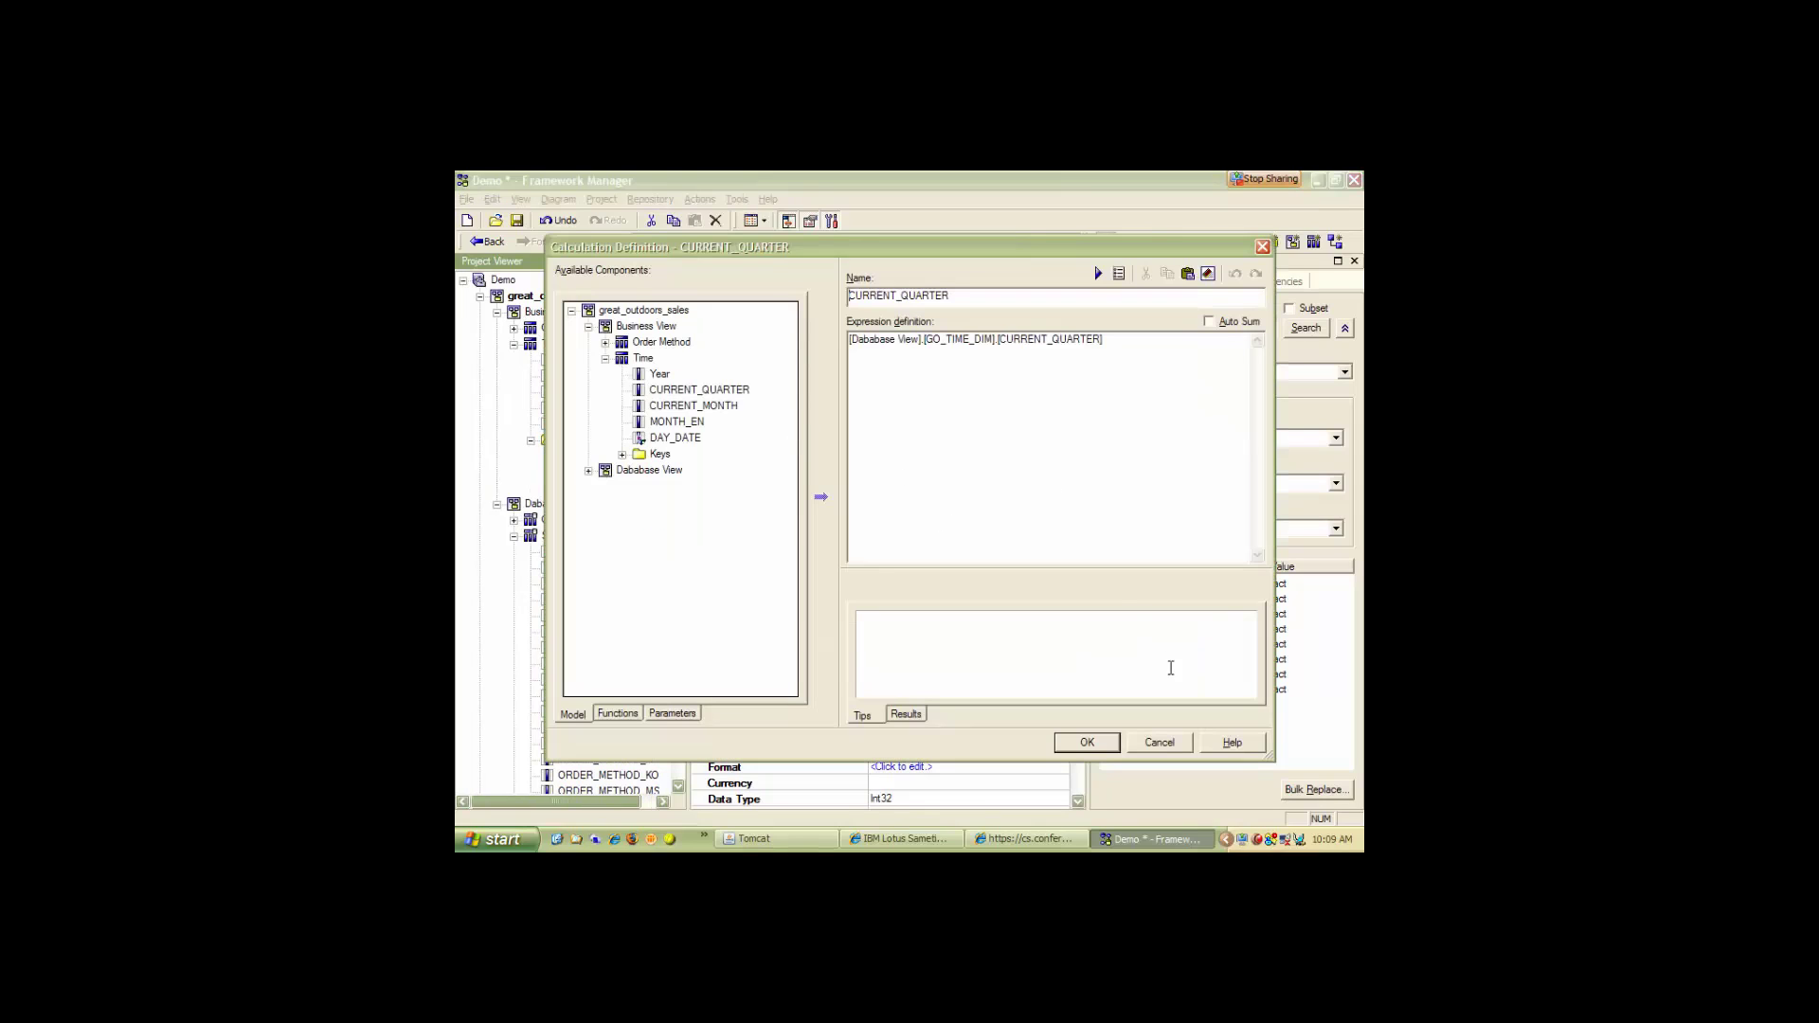
{"action": "left_click", "coordinate": [1159, 742]}
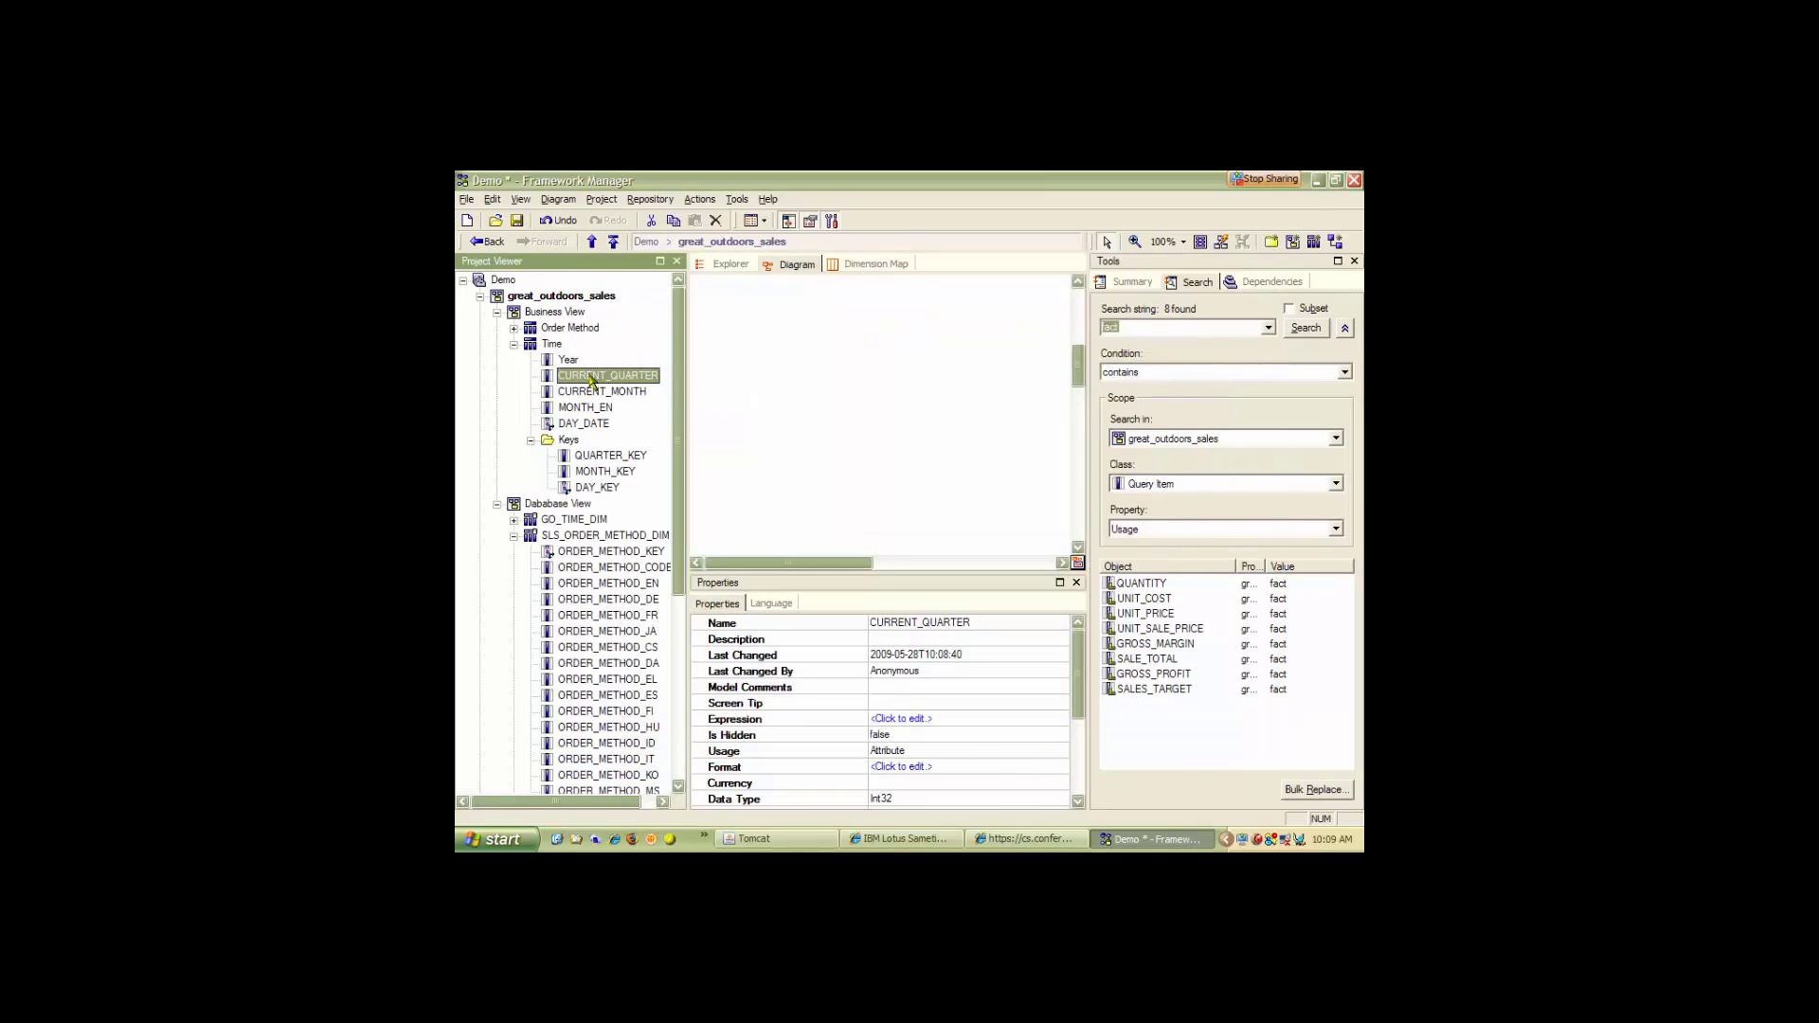
{"action": "left_click", "coordinate": [589, 377]}
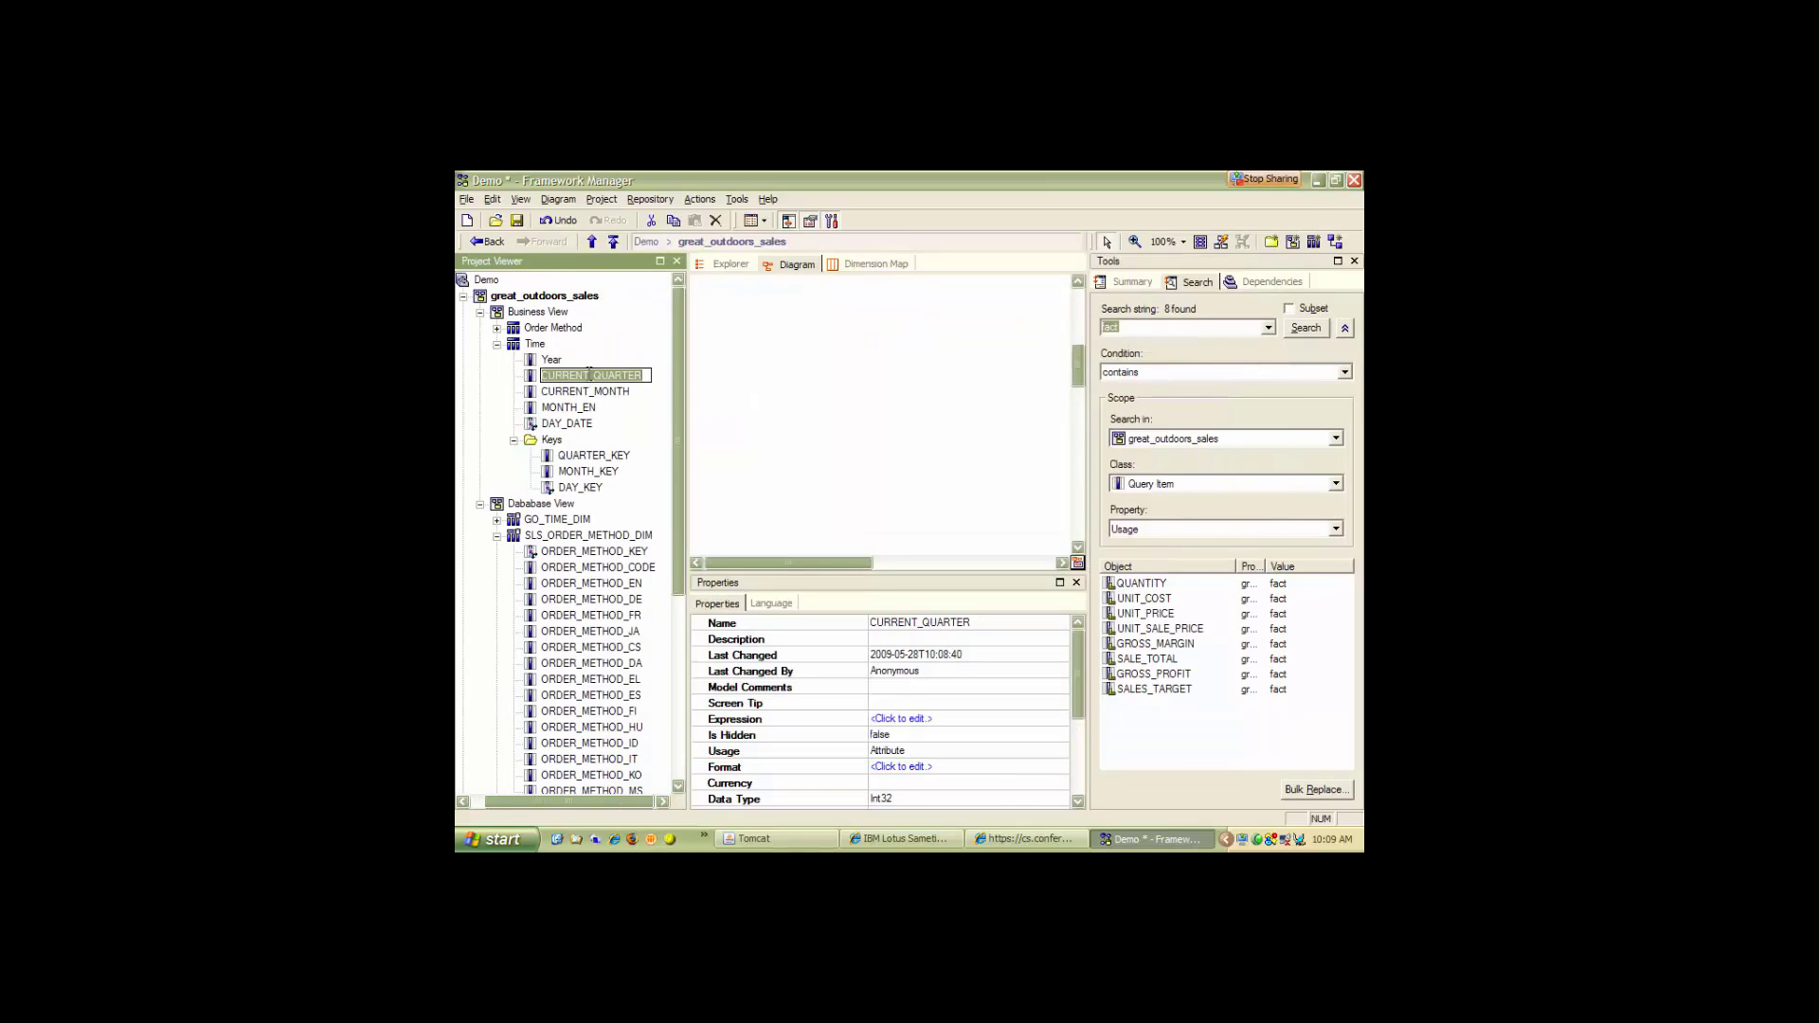
{"action": "type", "text": "Quarter"}
{"action": "key", "text": "Return"}
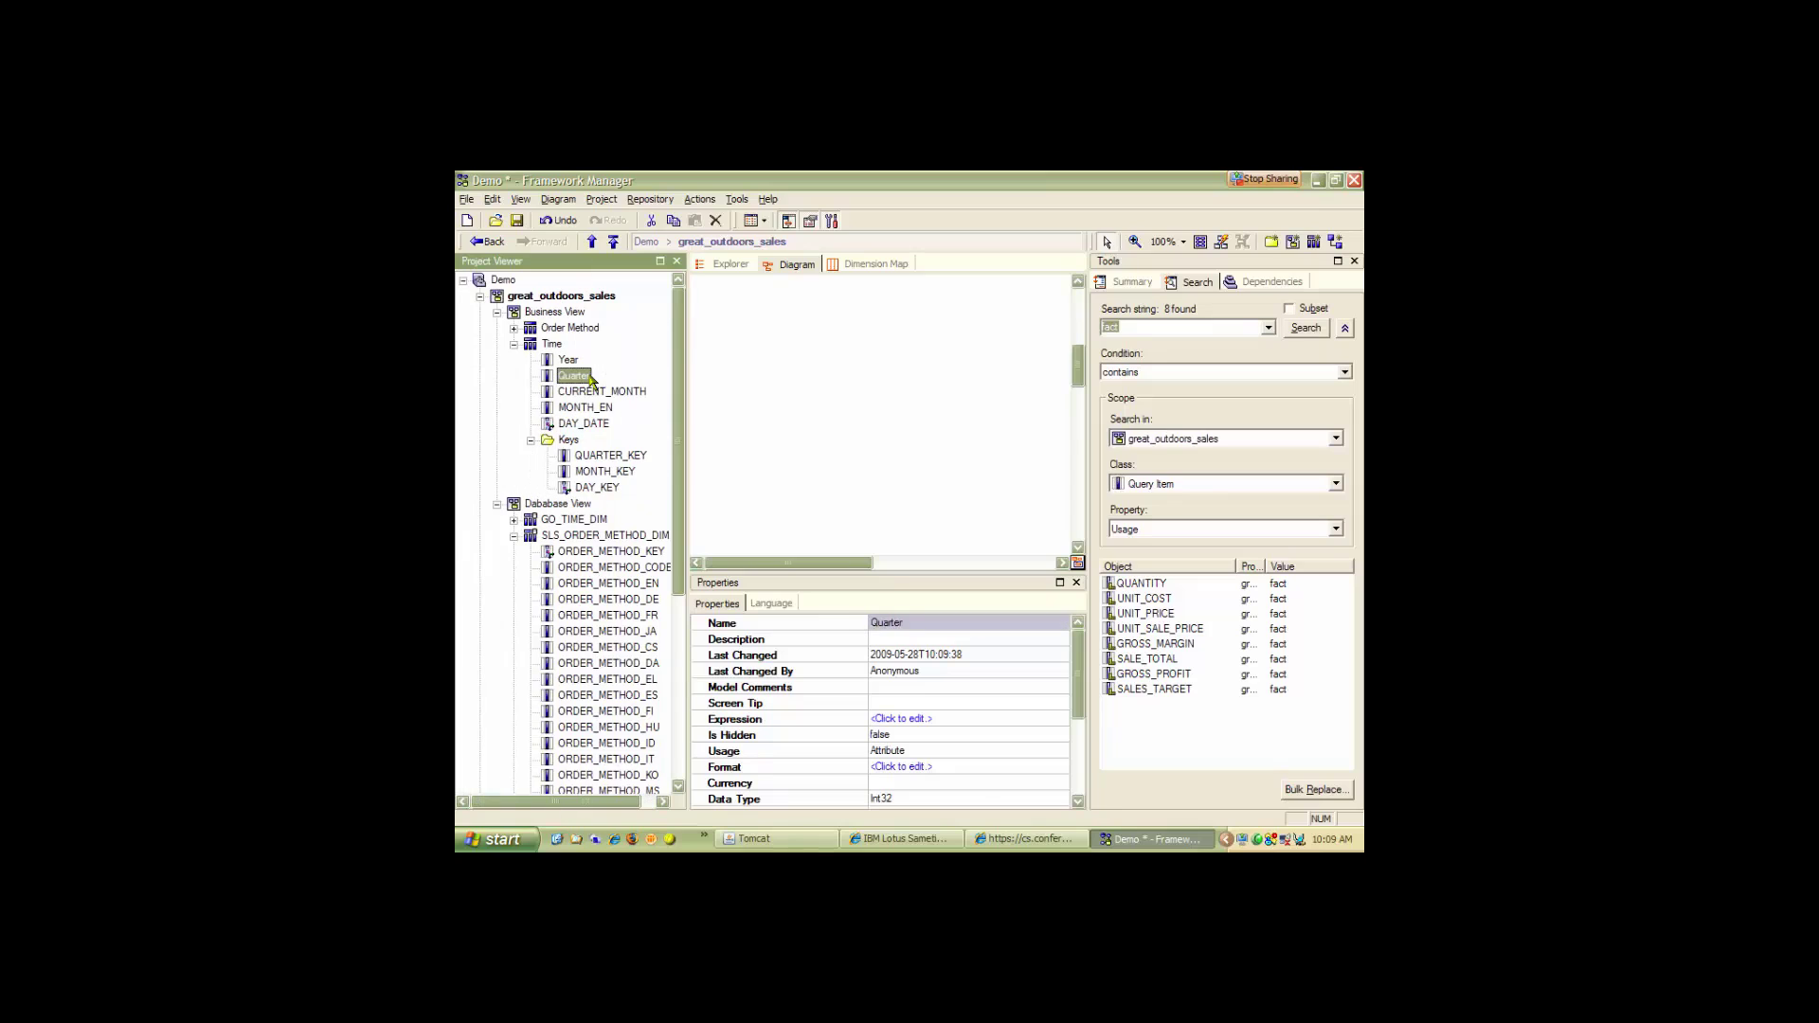
Rename CURRENT_MONTH as Month (numeric) and MONTH_EN as Month in the Time query subject.
{"action": "left_click", "coordinate": [599, 396]}
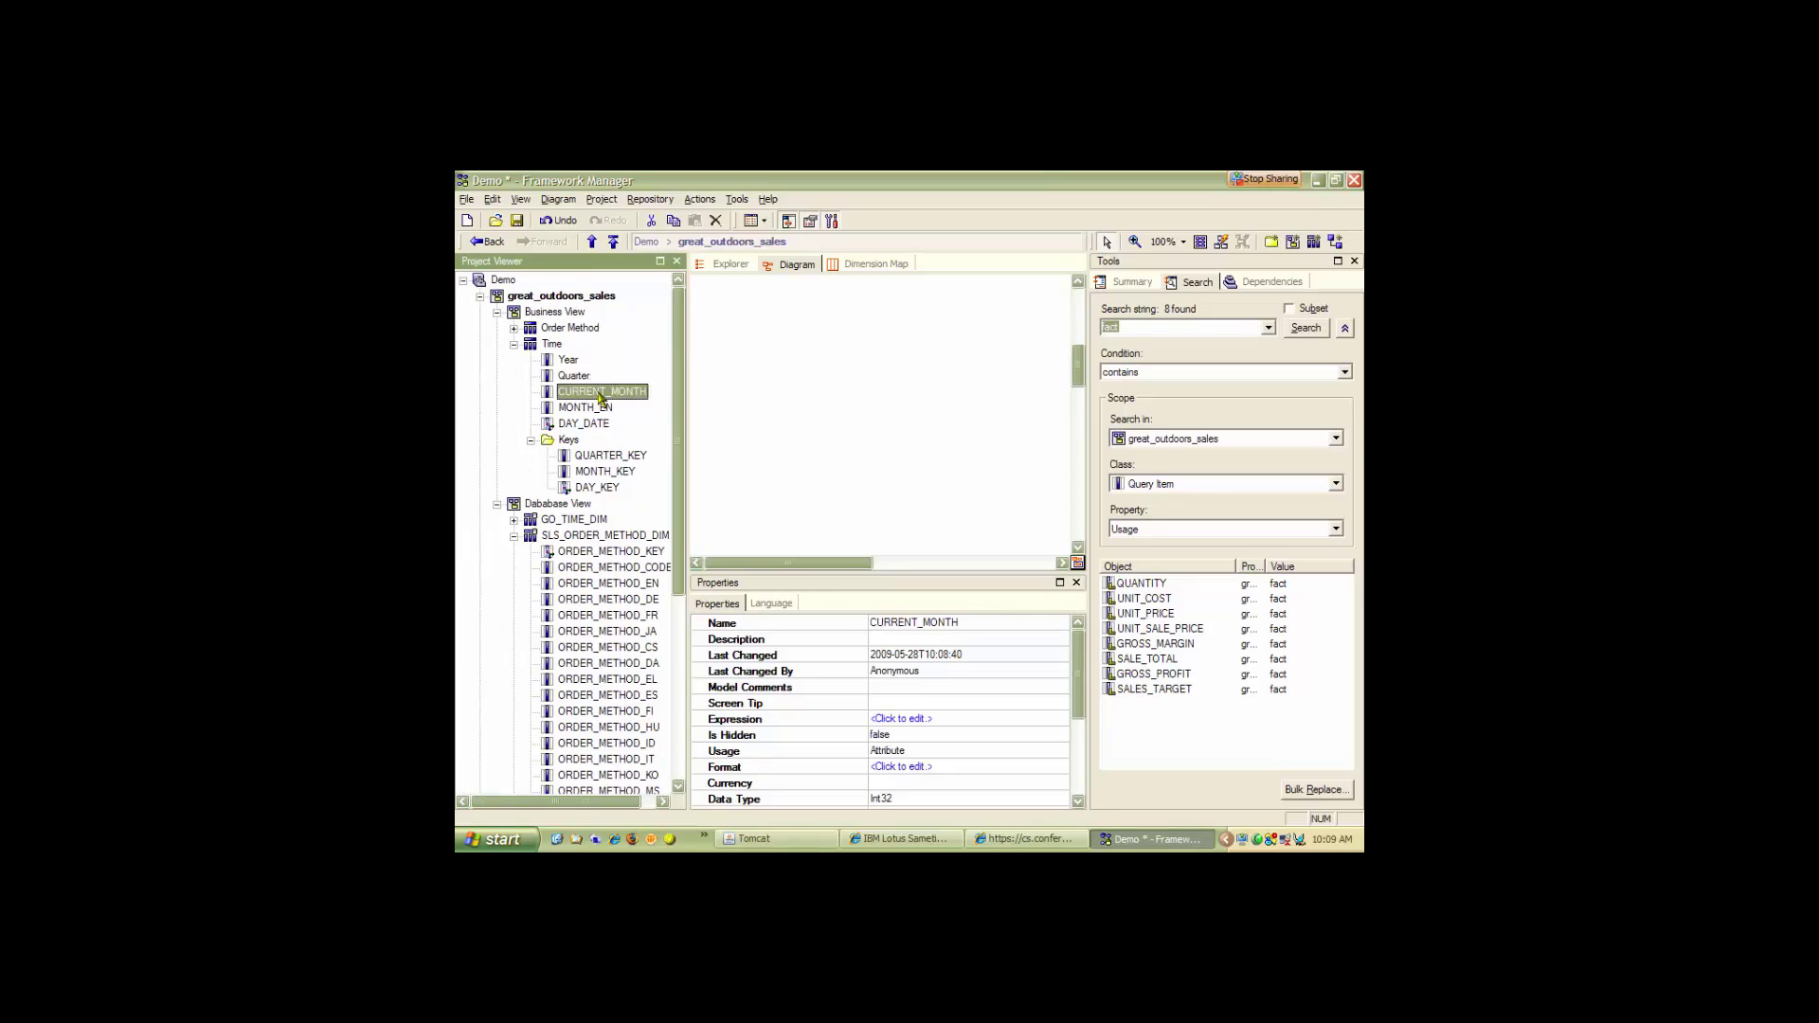
{"action": "left_click", "coordinate": [598, 396]}
{"action": "type", "text": "Month"}
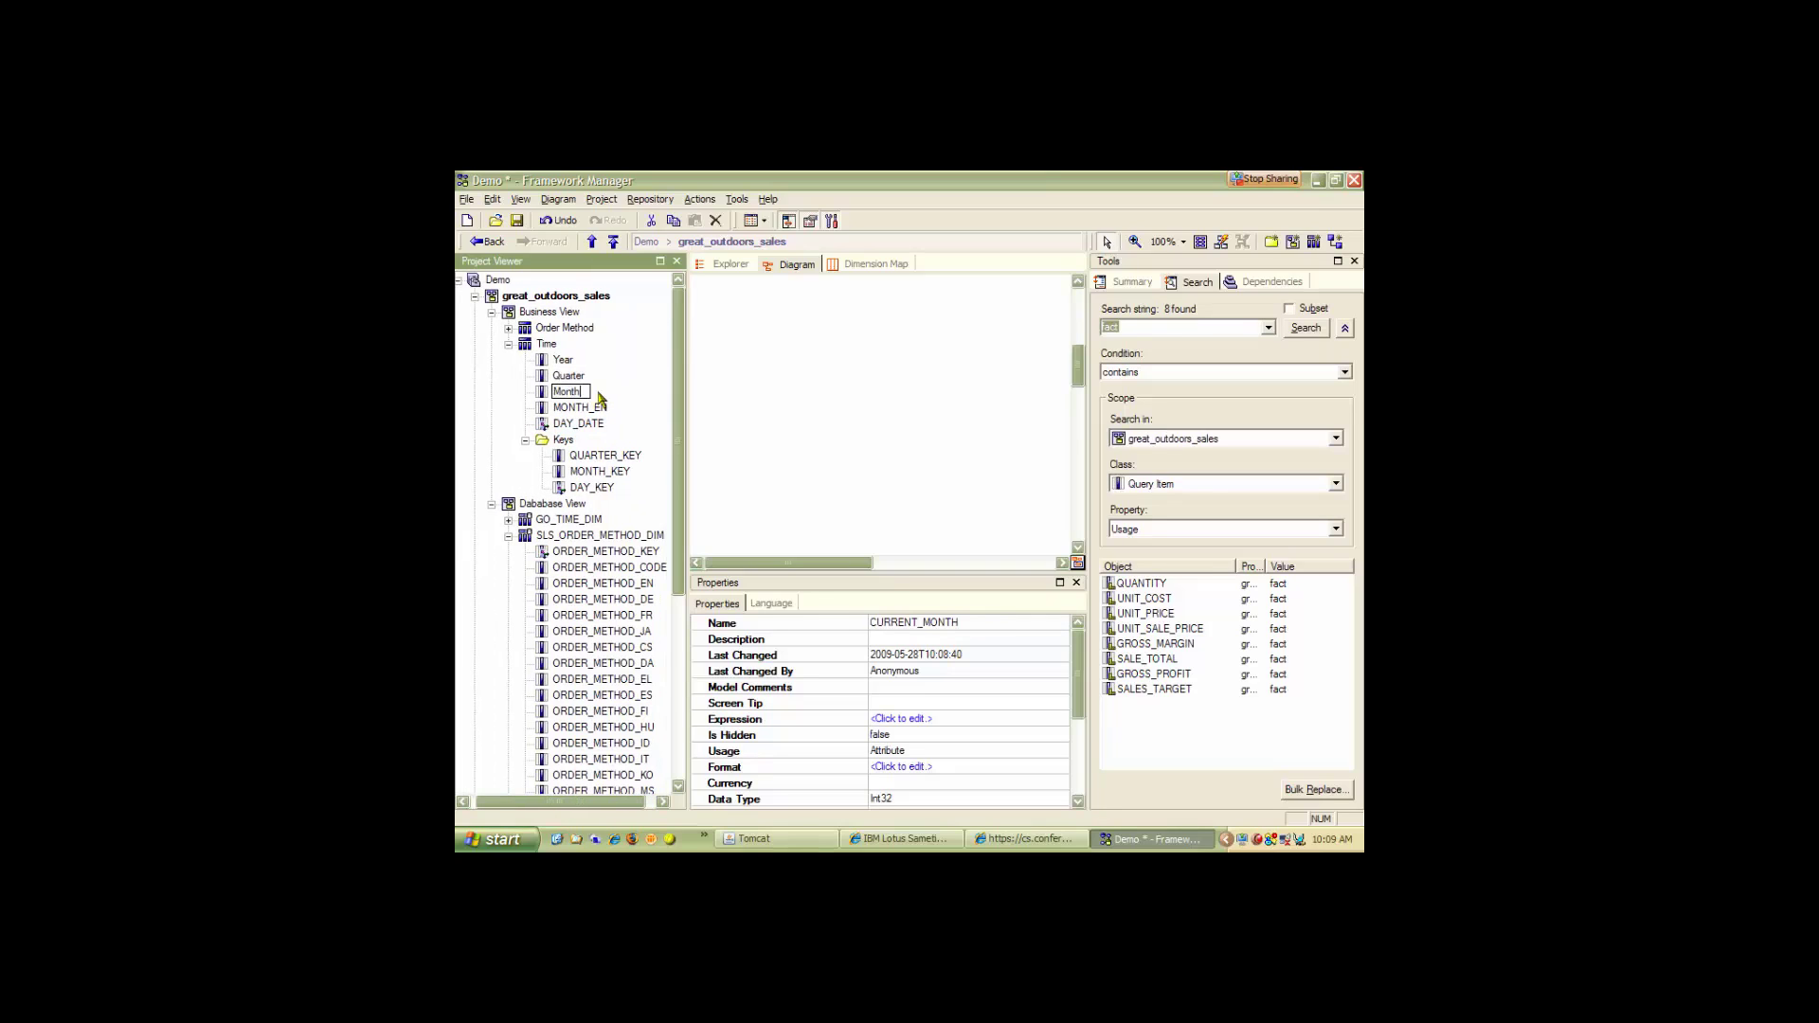
{"action": "type", "text": " (numeric"}
{"action": "key", "text": "Return"}
{"action": "left_click", "coordinate": [586, 409]}
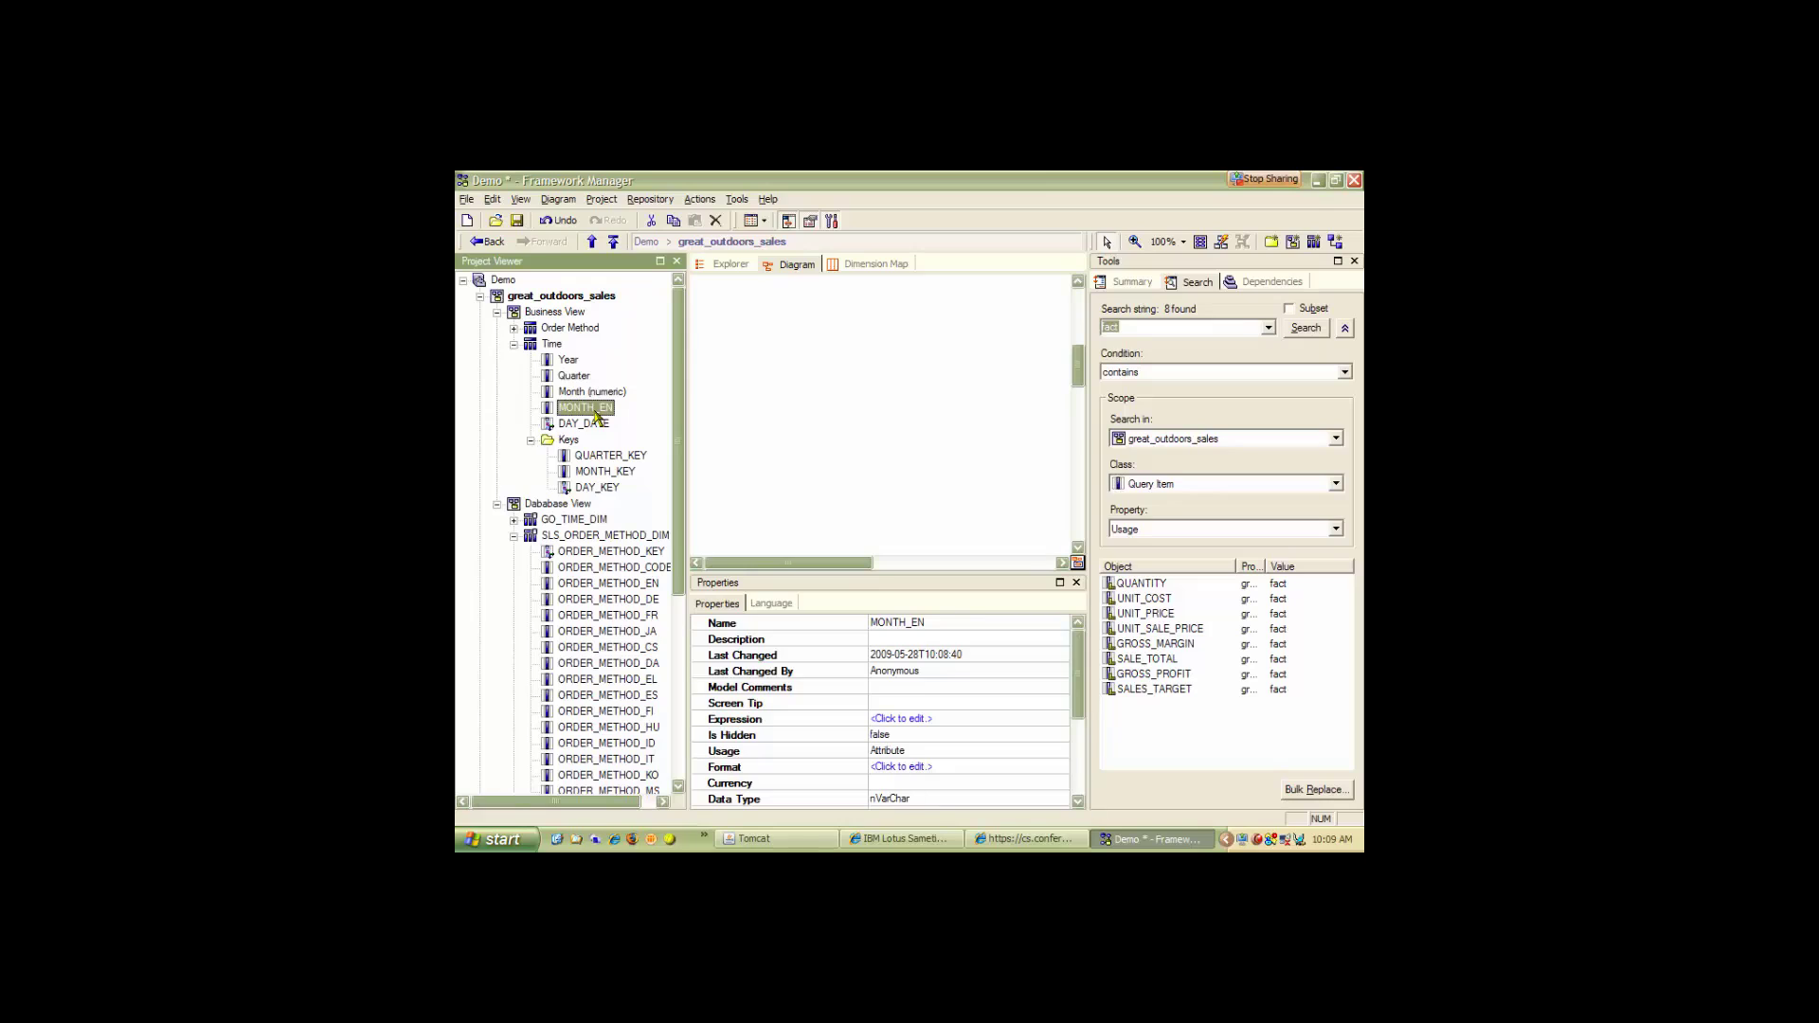
{"action": "left_click", "coordinate": [593, 412]}
{"action": "type", "text": "Month"}
Rename DAY_DATE as Day in the Time query subject and collapse Time.
{"action": "left_click", "coordinate": [590, 428]}
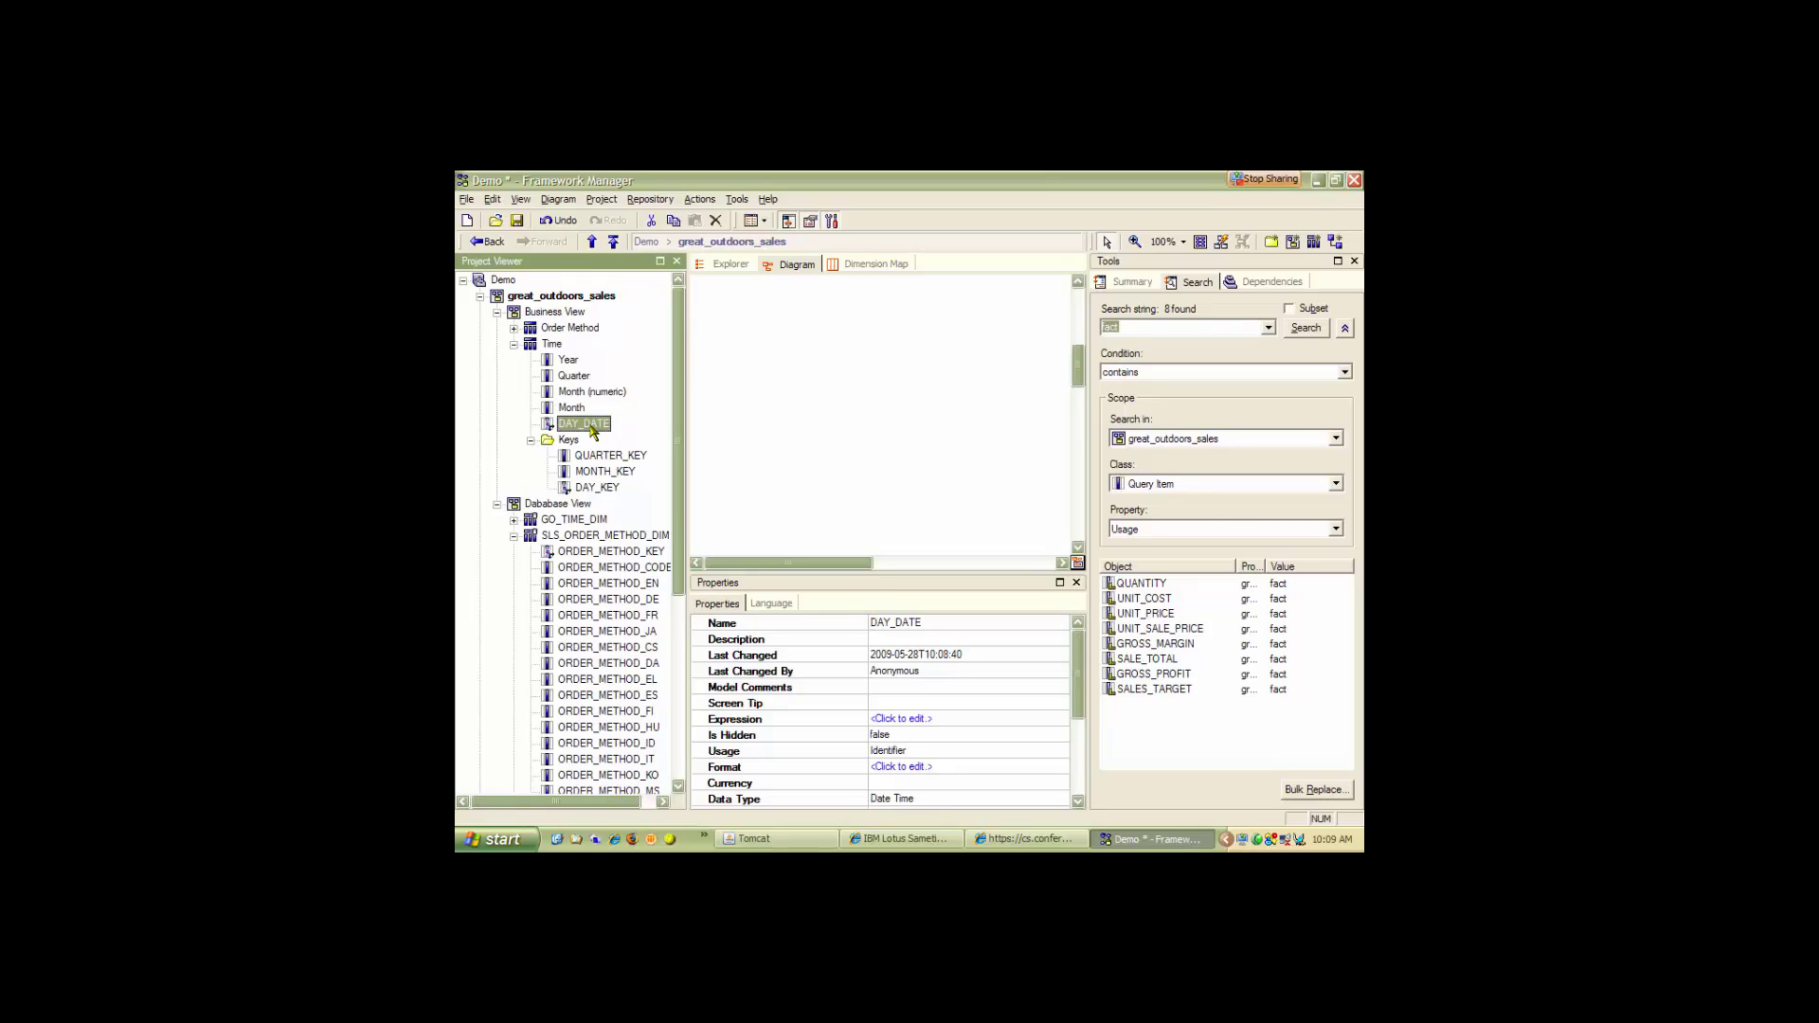
{"action": "left_click", "coordinate": [592, 426]}
{"action": "type", "text": "Day"}
{"action": "key", "text": "Return"}
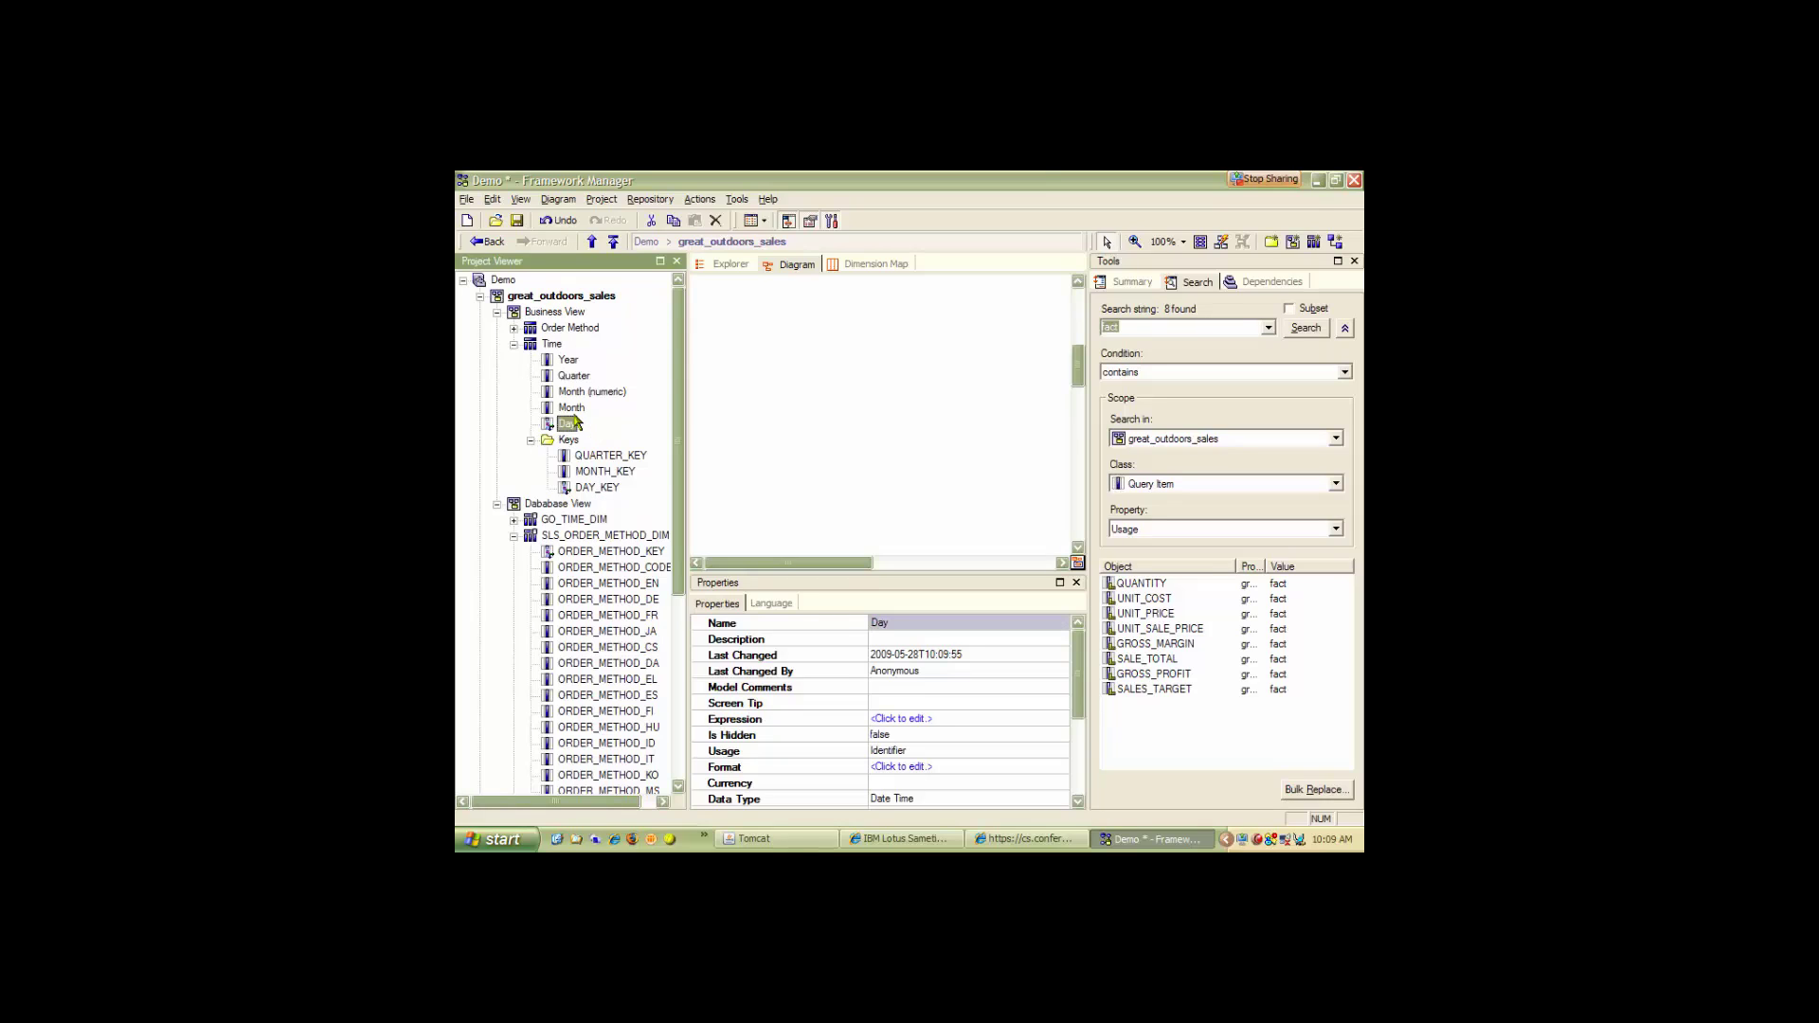
{"action": "left_click", "coordinate": [513, 345]}
{"action": "left_click", "coordinate": [555, 327]}
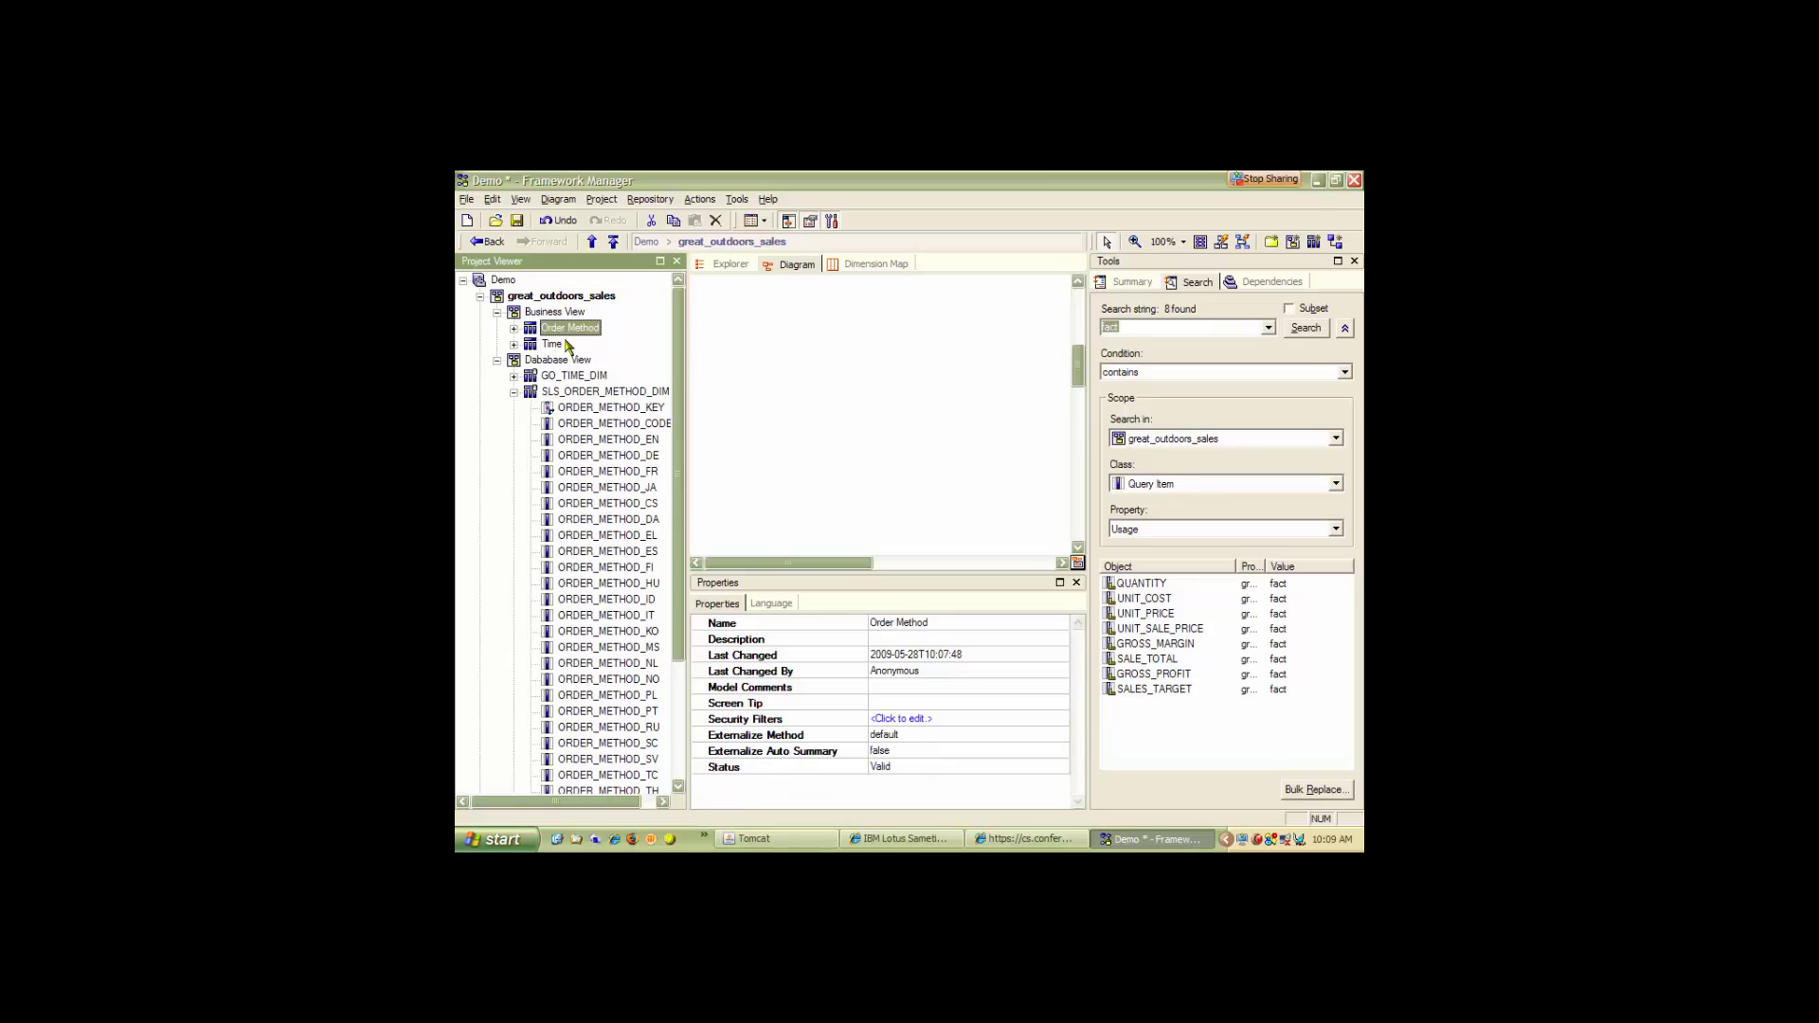
{"action": "left_click", "coordinate": [555, 343]}
{"action": "left_click", "coordinate": [550, 313]}
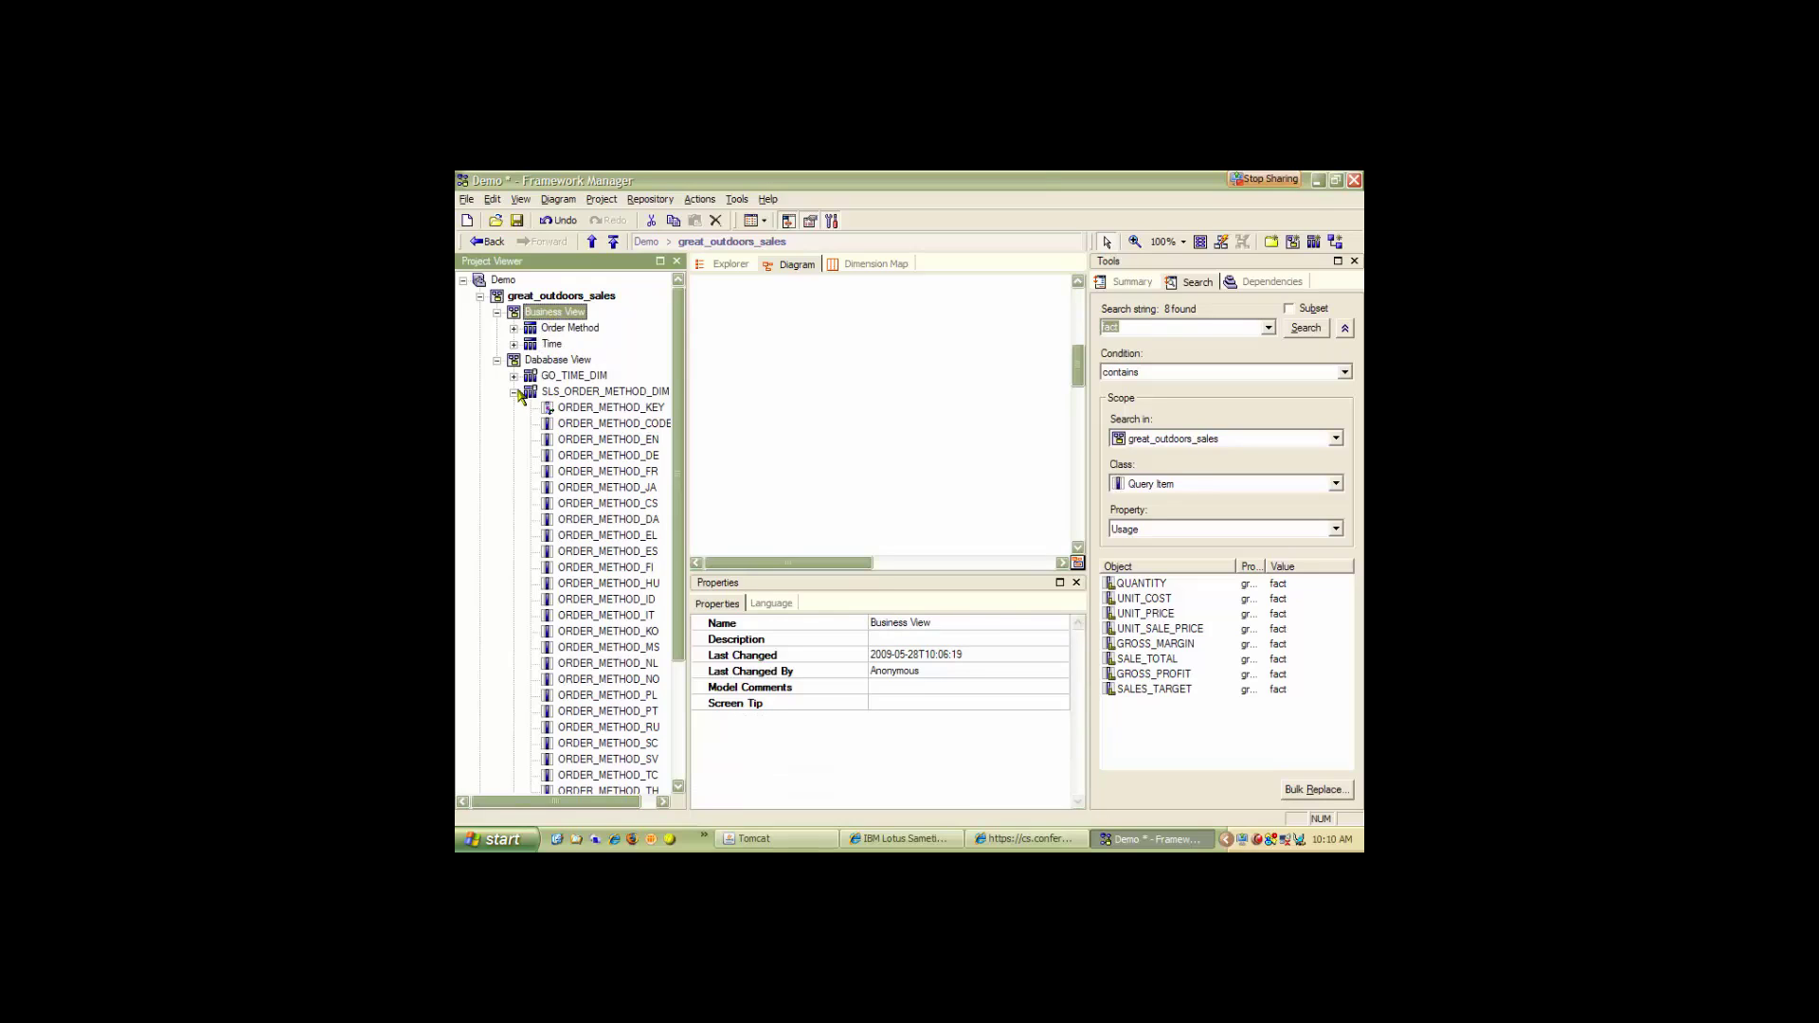
{"action": "right_click", "coordinate": [559, 315]}
{"action": "mouse_move", "coordinate": [598, 329]}
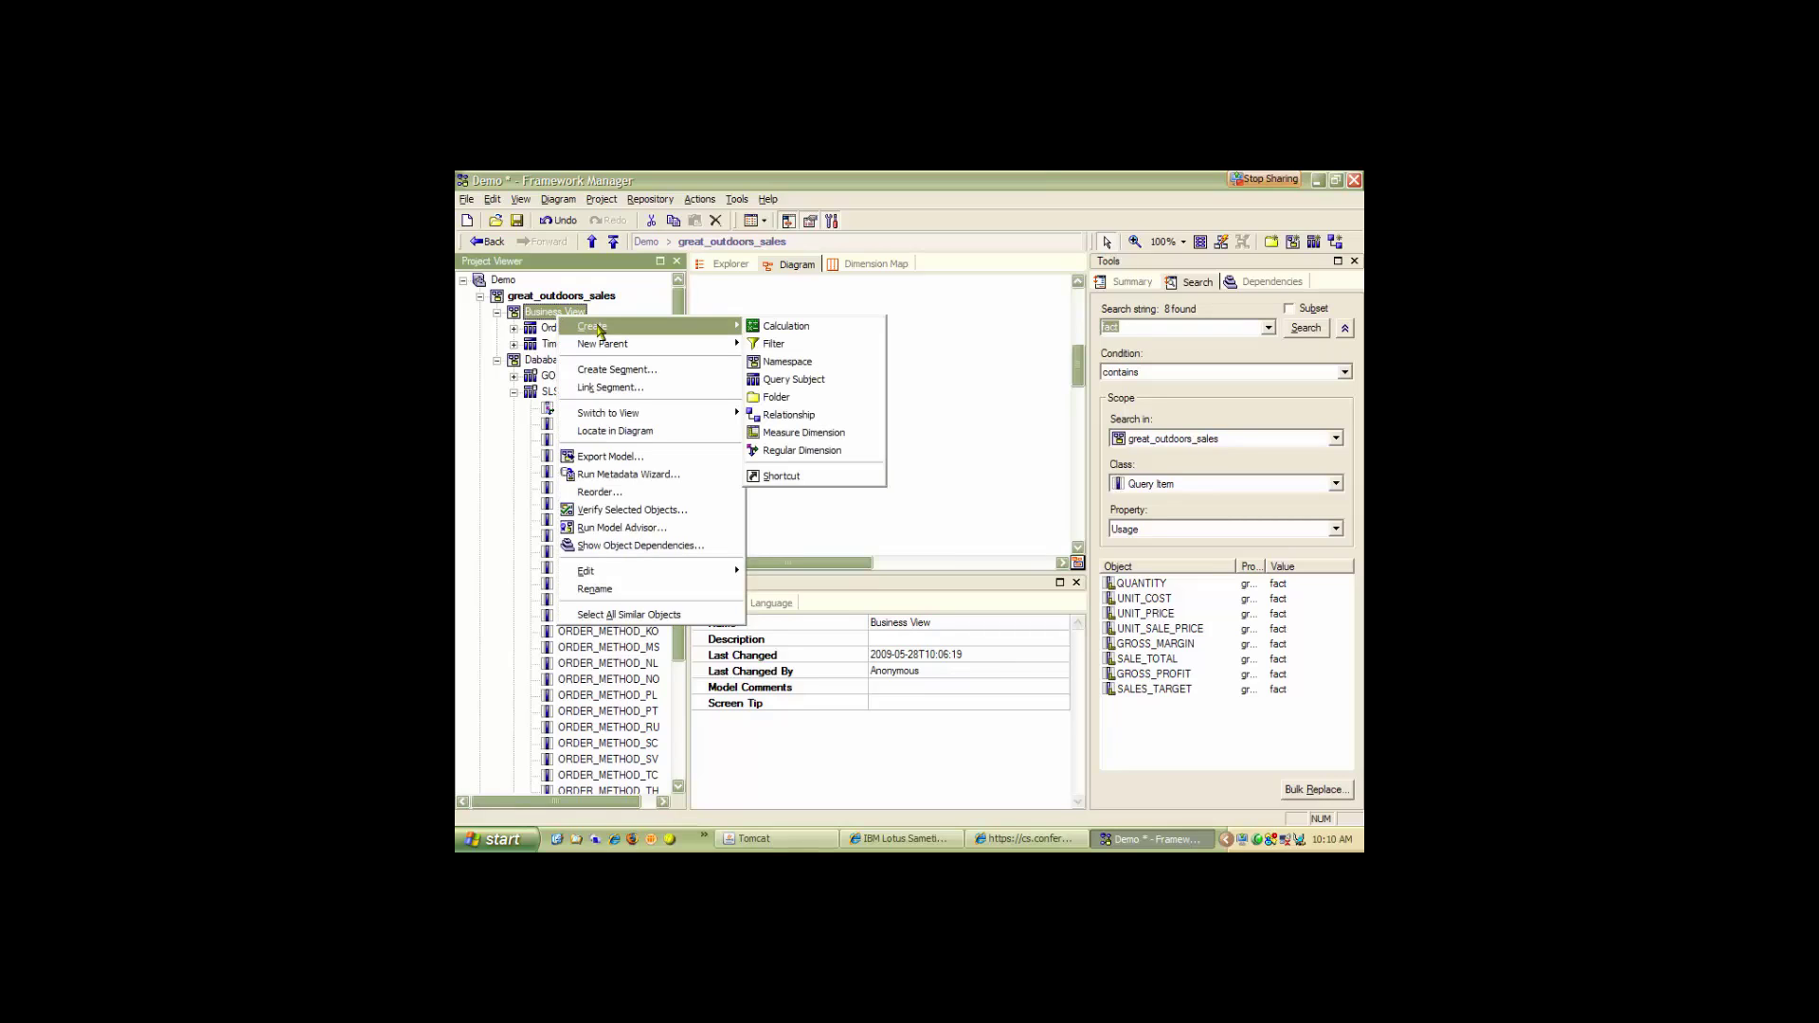
{"action": "left_click", "coordinate": [524, 313]}
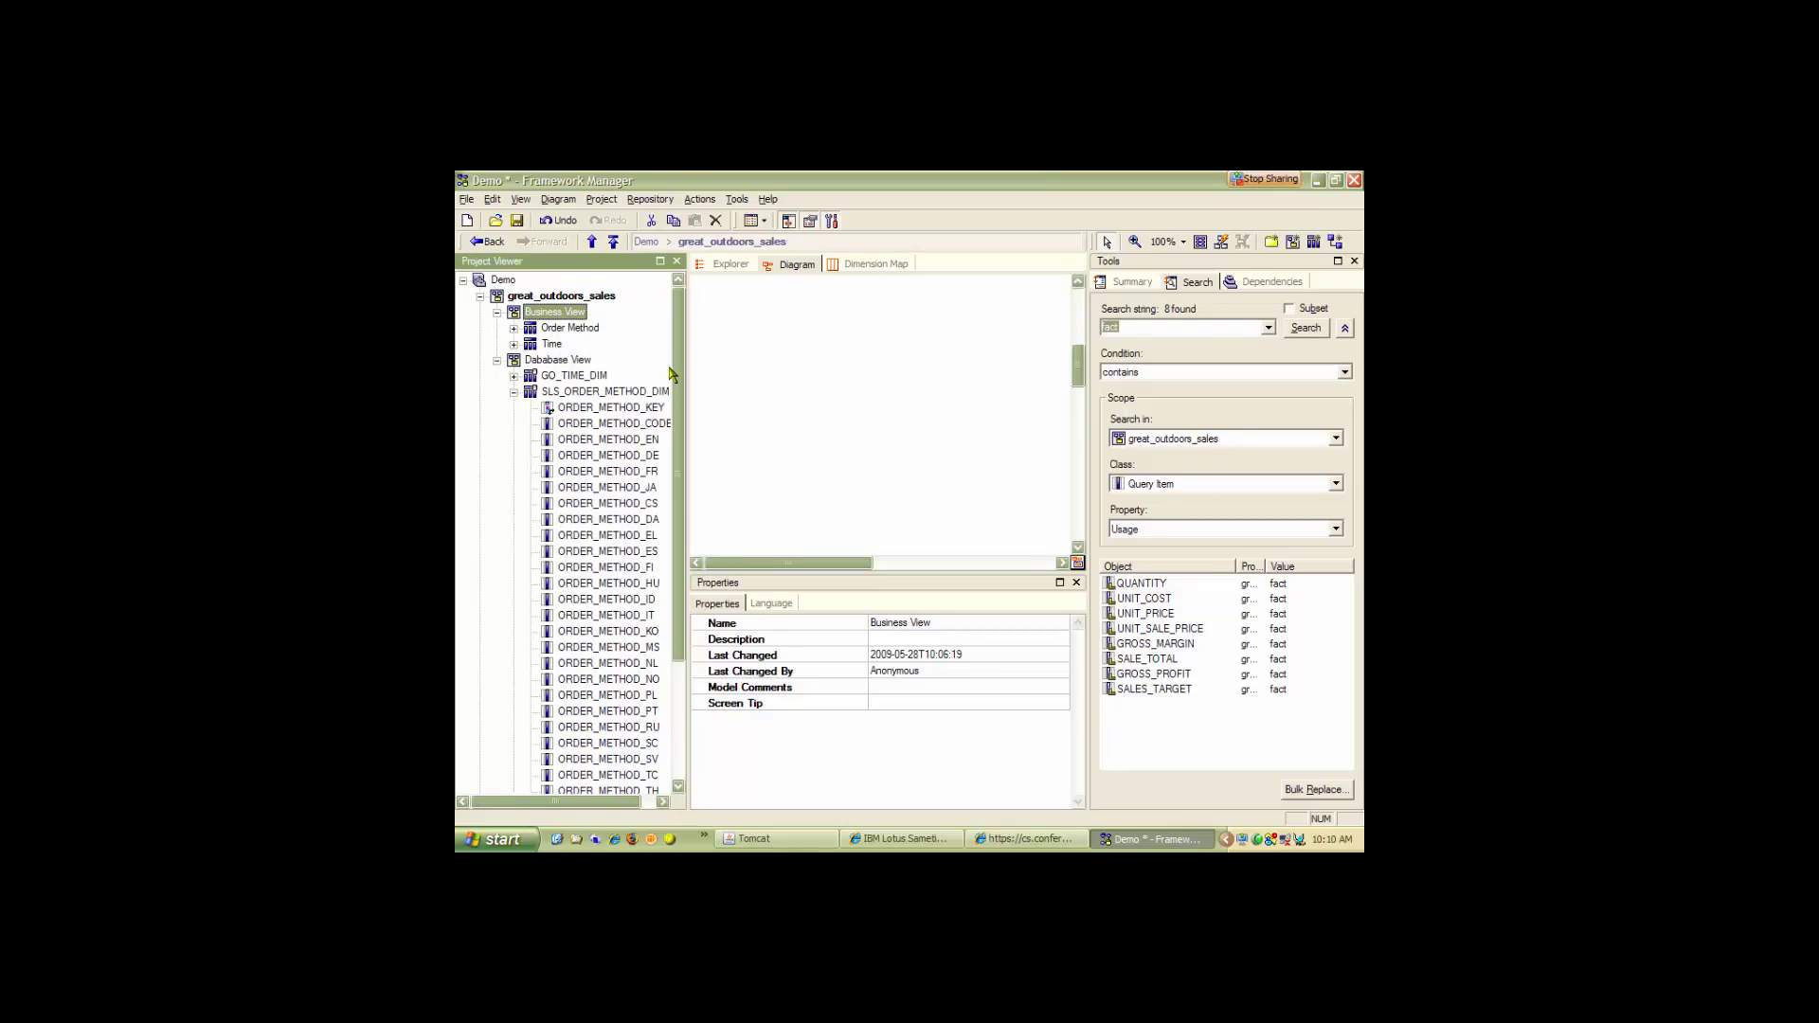
Select PRODUCT_LINE_EN, PRODUCT_TYPE_EN, PRODUCT_NAME and PRODUCT_DESCRIPTION together from the three product lookup query subjects in Dababase View.
{"action": "left_click", "coordinate": [513, 391]}
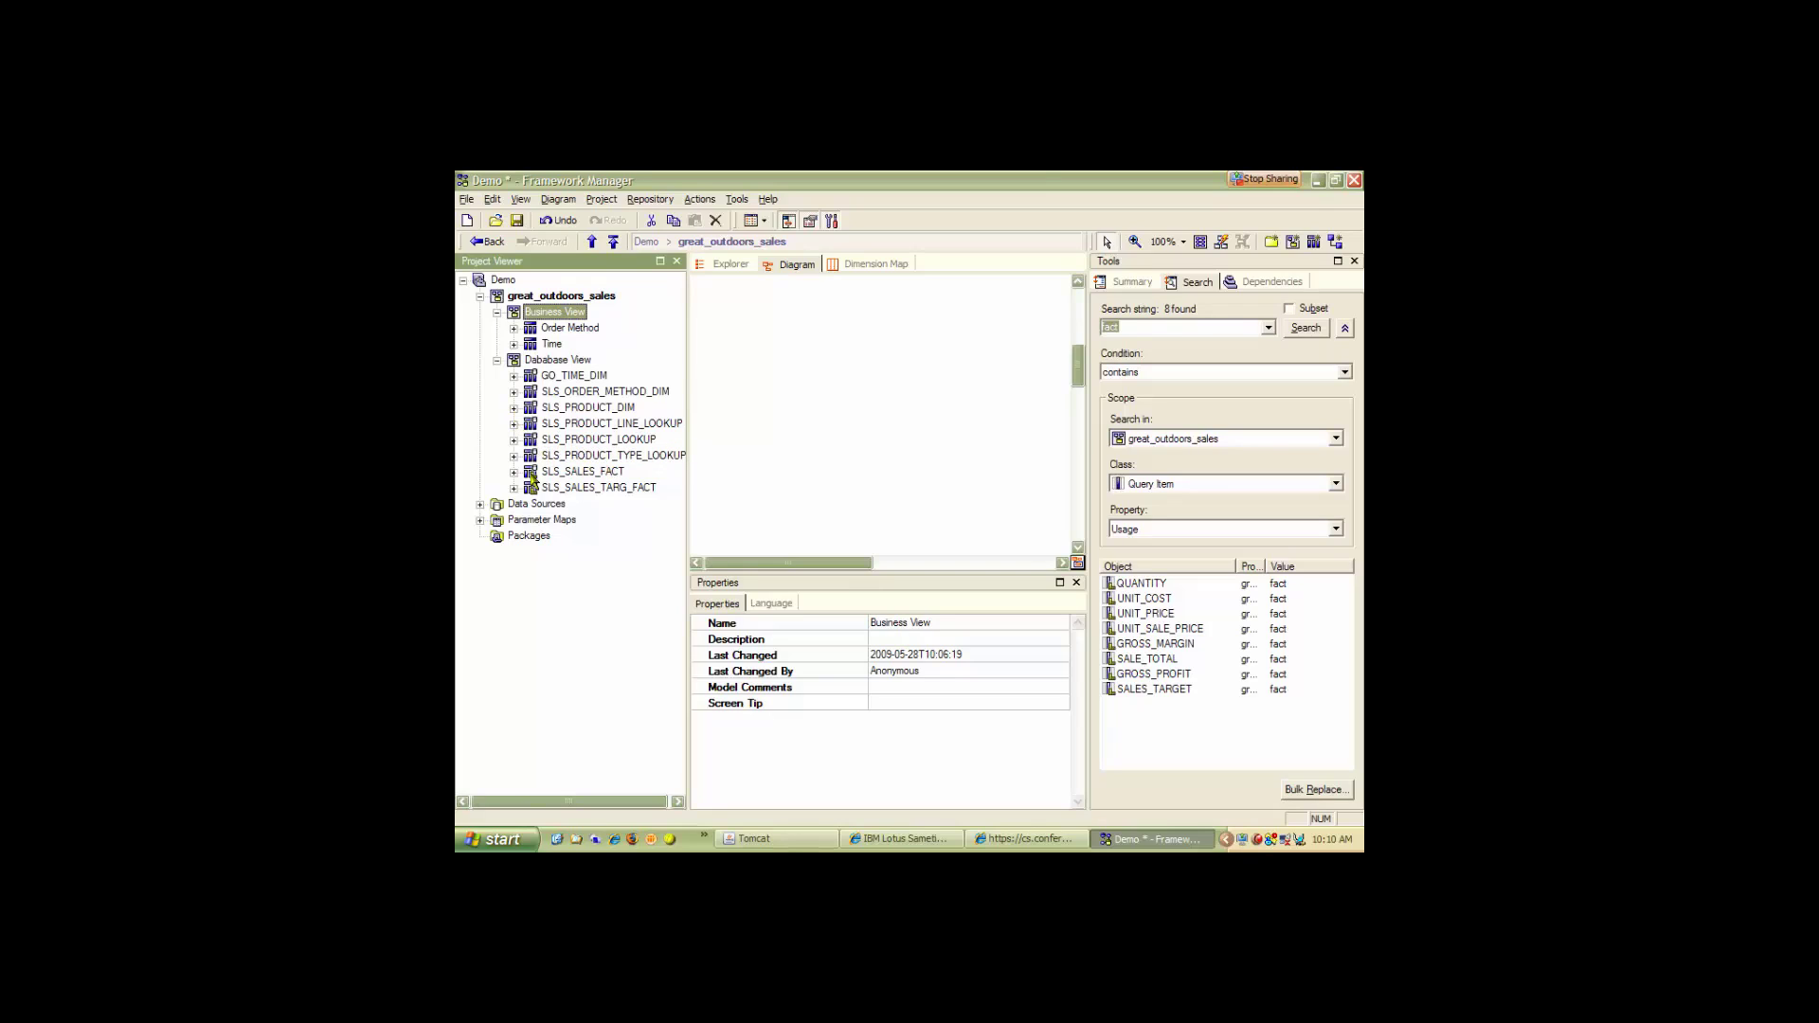
{"action": "left_click", "coordinate": [513, 424]}
{"action": "left_click", "coordinate": [631, 424]}
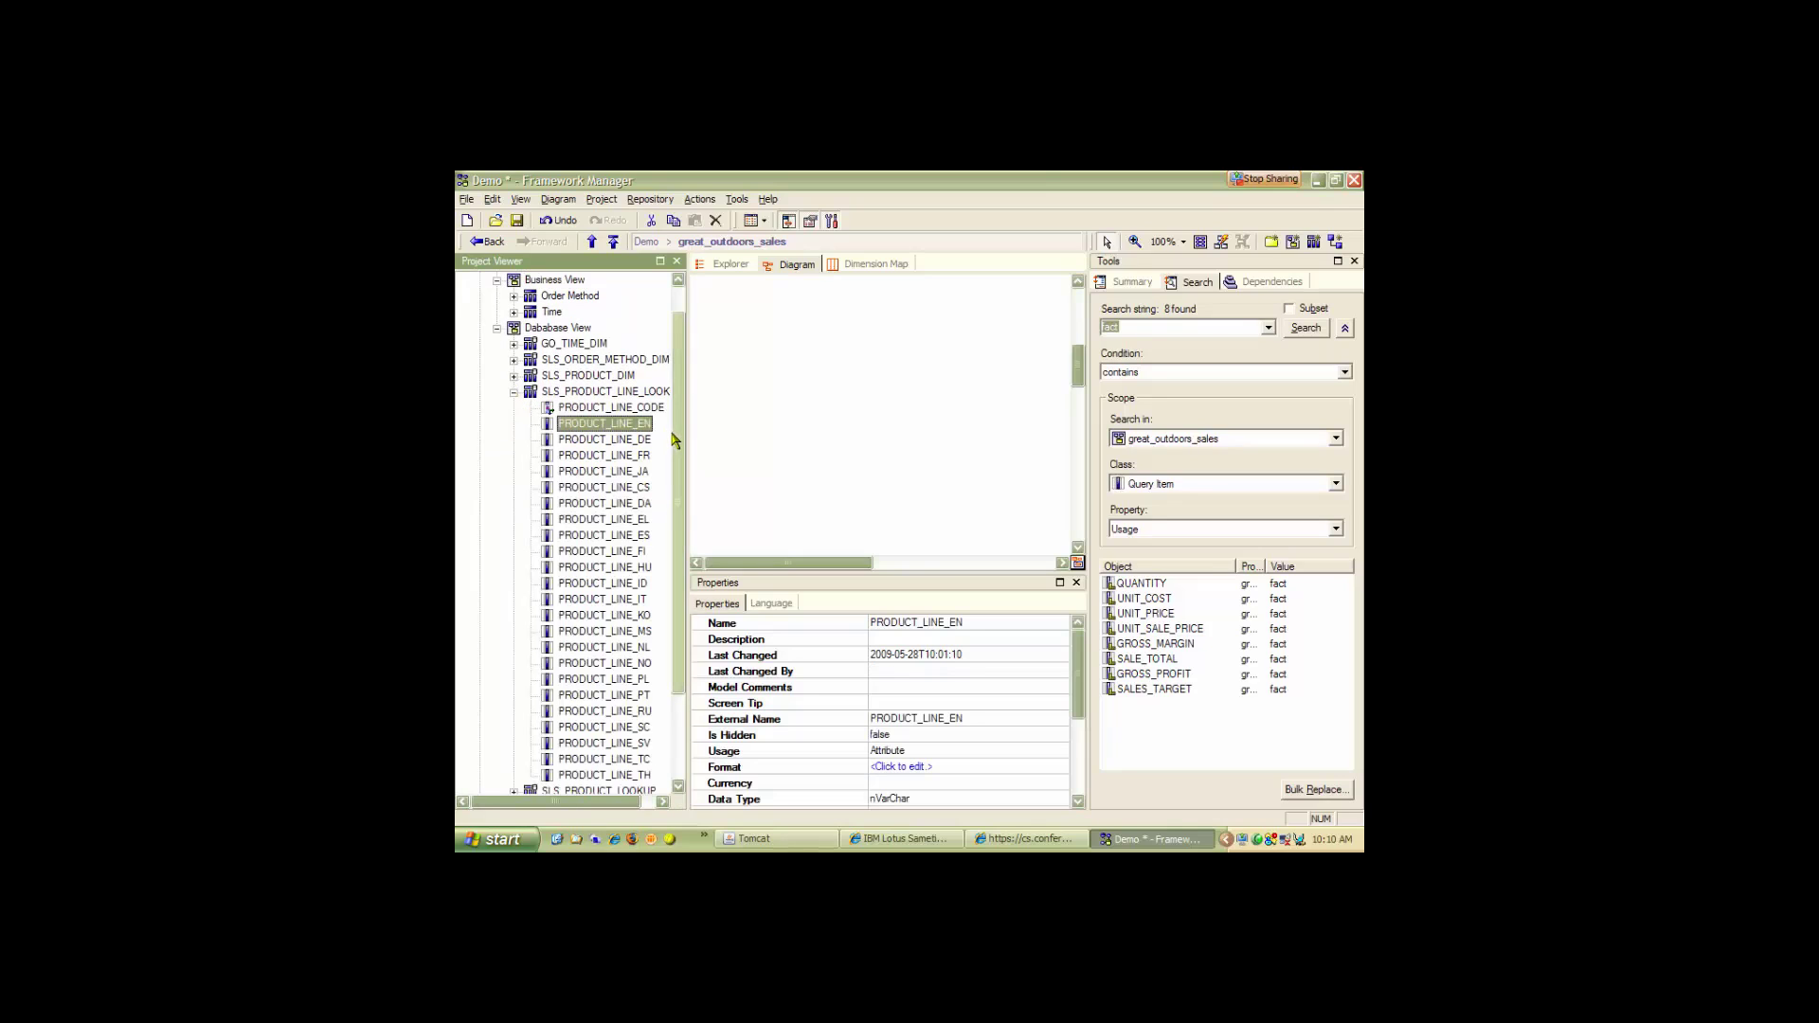
{"action": "scroll", "coordinate": [526, 550], "scroll_direction": "down", "scroll_amount": 3}
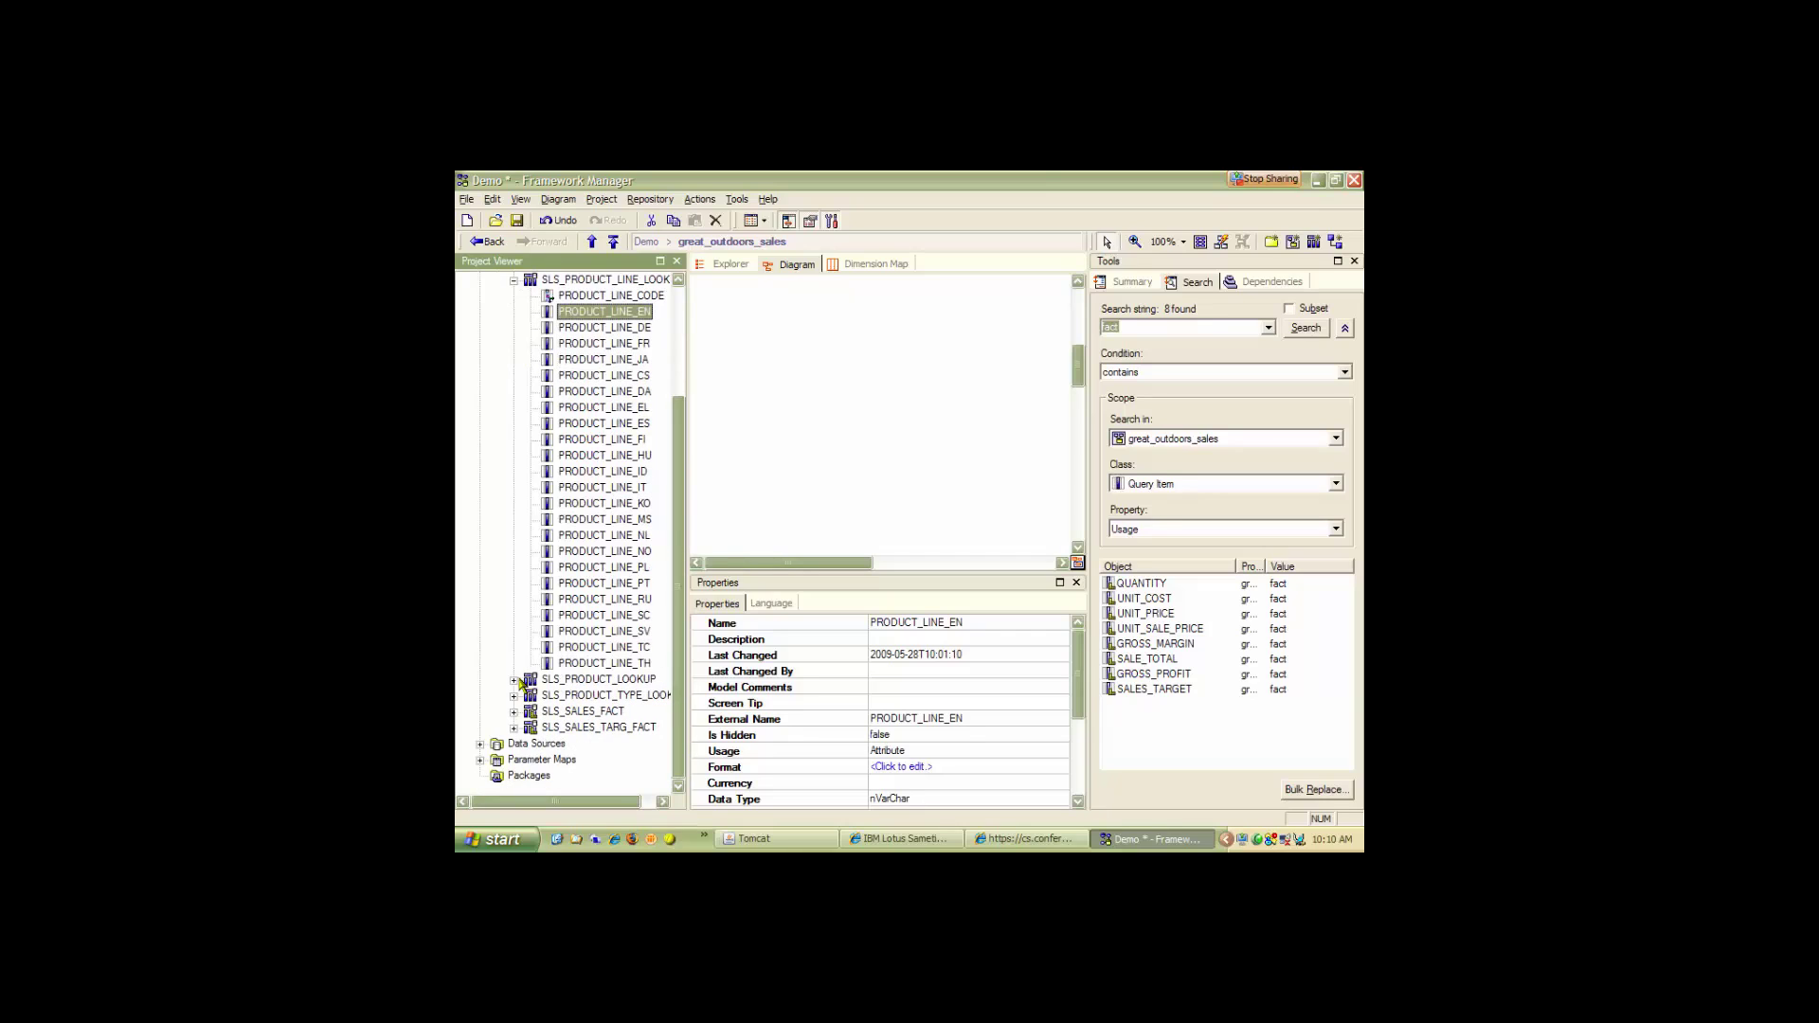
{"action": "left_click", "coordinate": [515, 696]}
{"action": "left_click", "coordinate": [614, 425]}
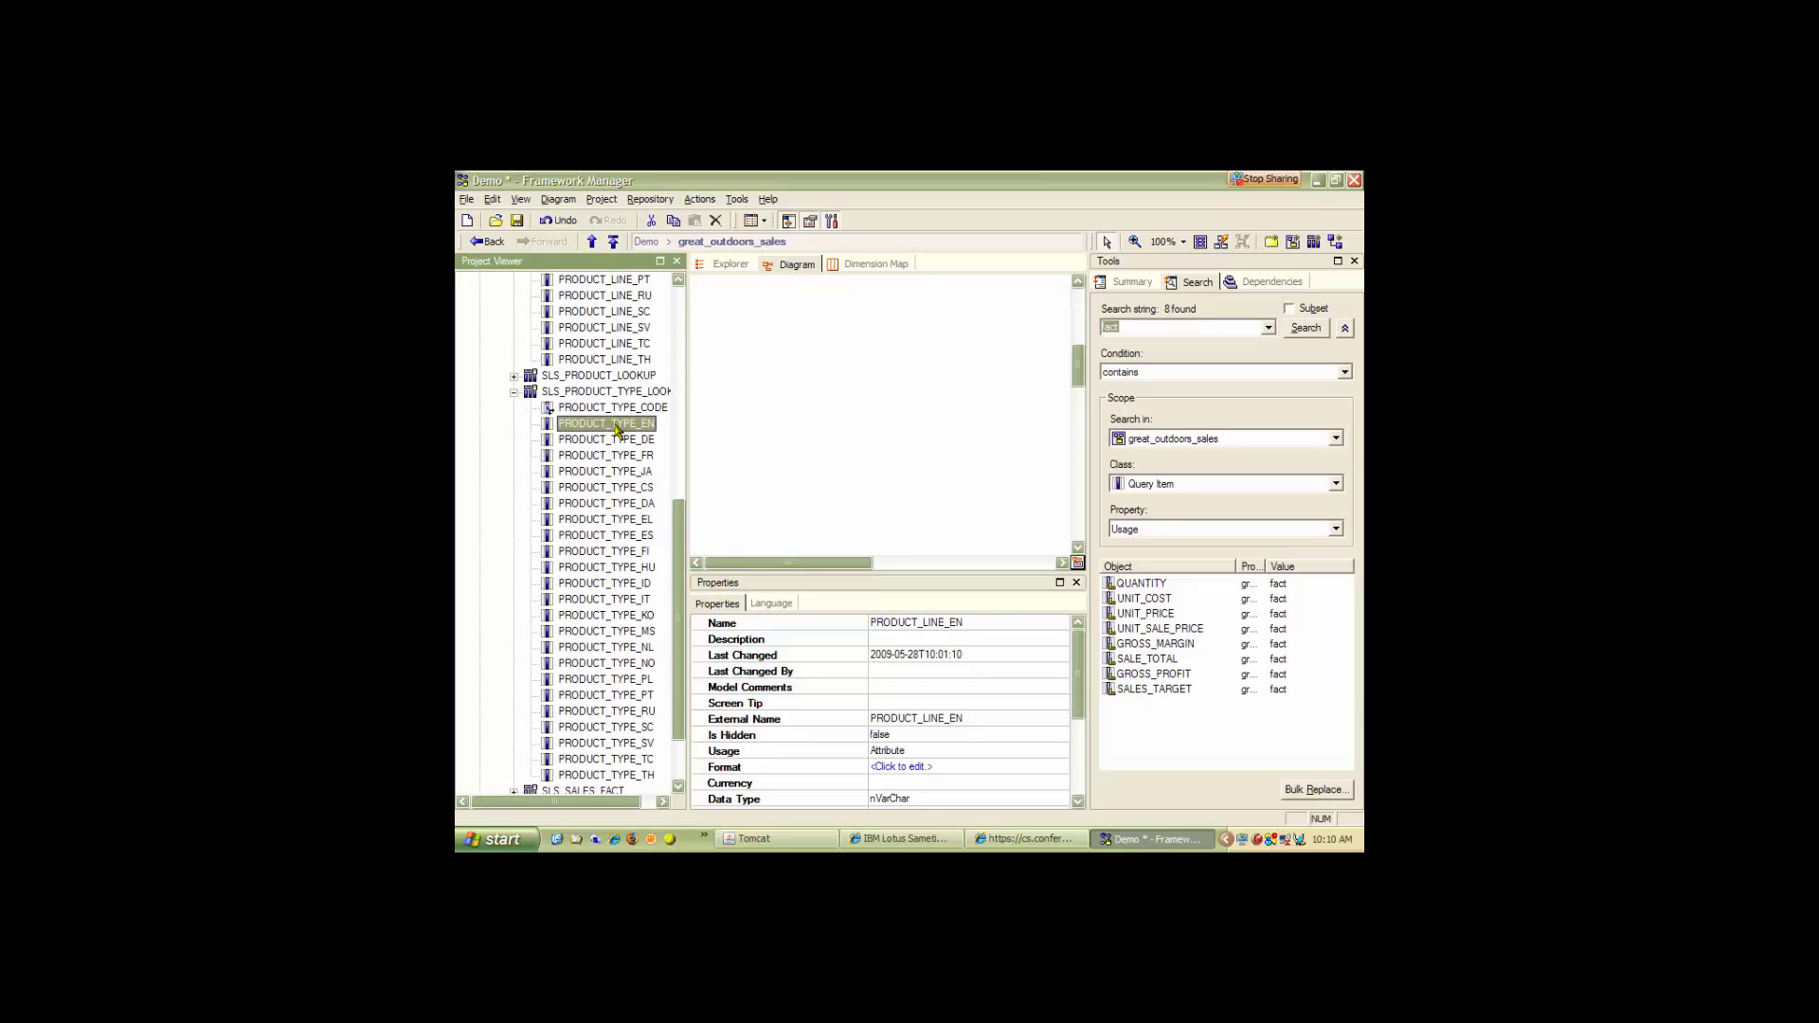
{"action": "left_click", "coordinate": [515, 376]}
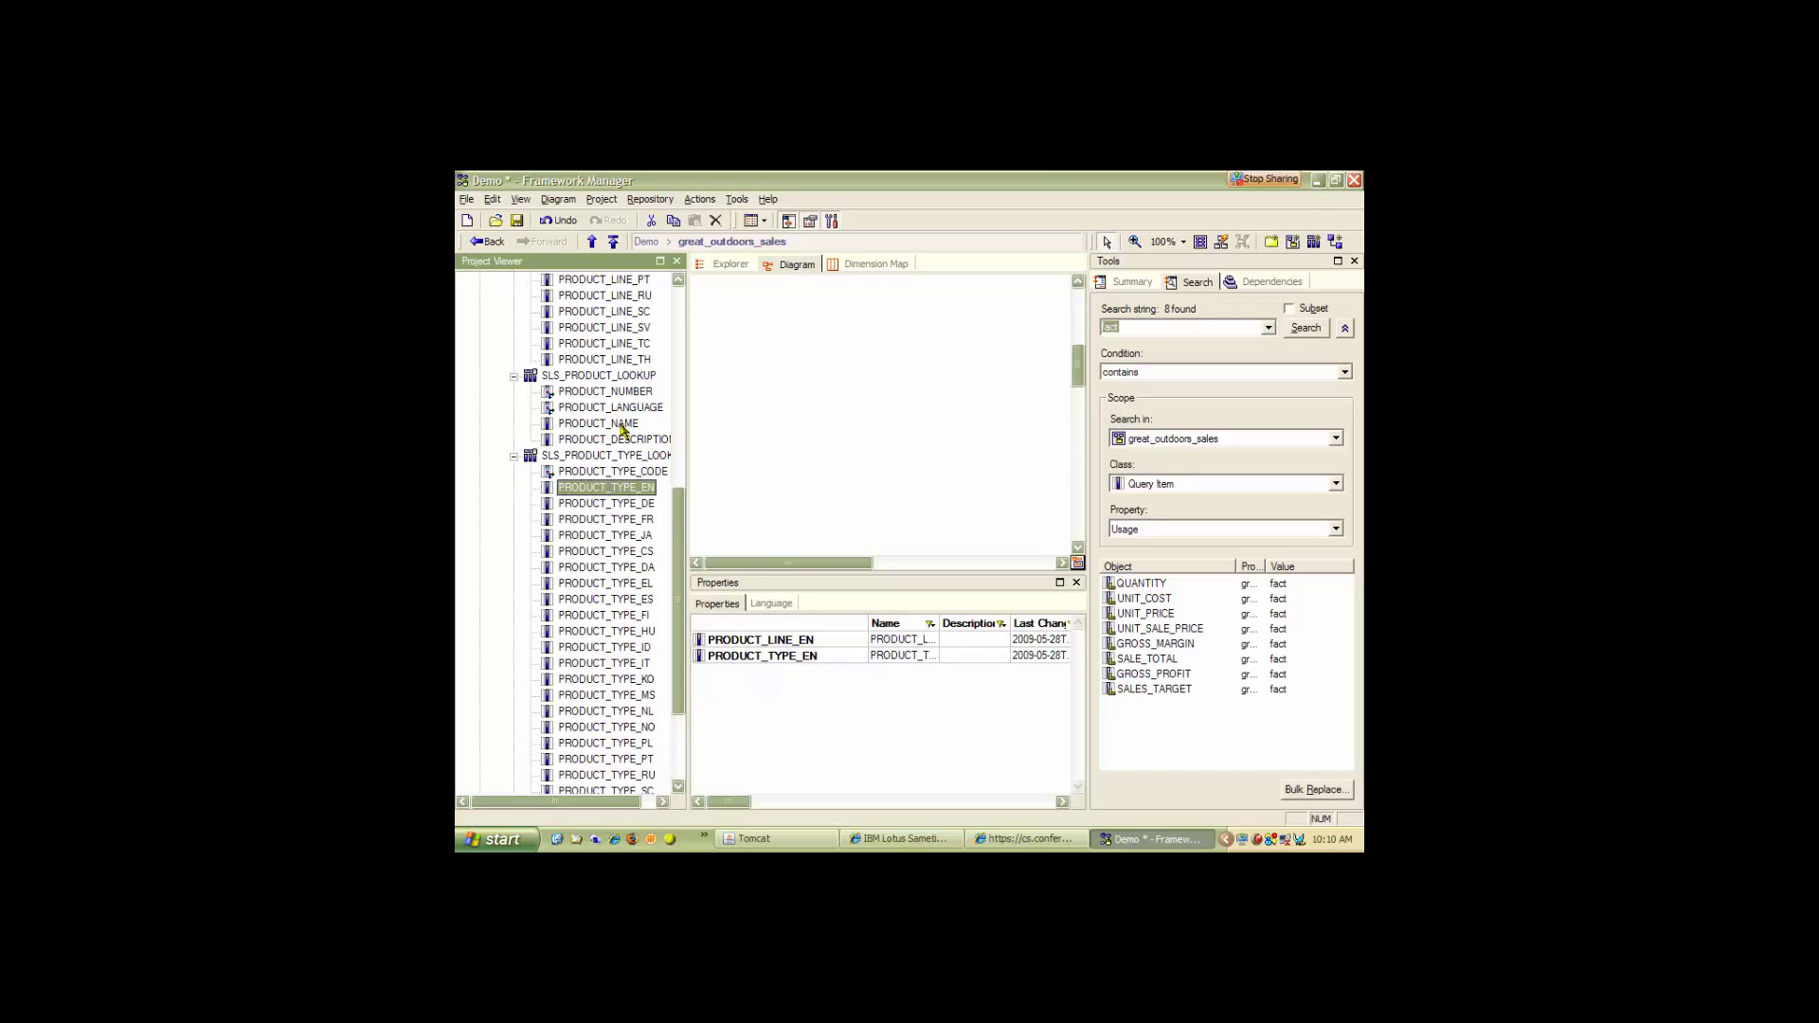
{"action": "left_click", "coordinate": [607, 424], "text": "ctrl"}
{"action": "left_click", "coordinate": [614, 439], "text": "ctrl"}
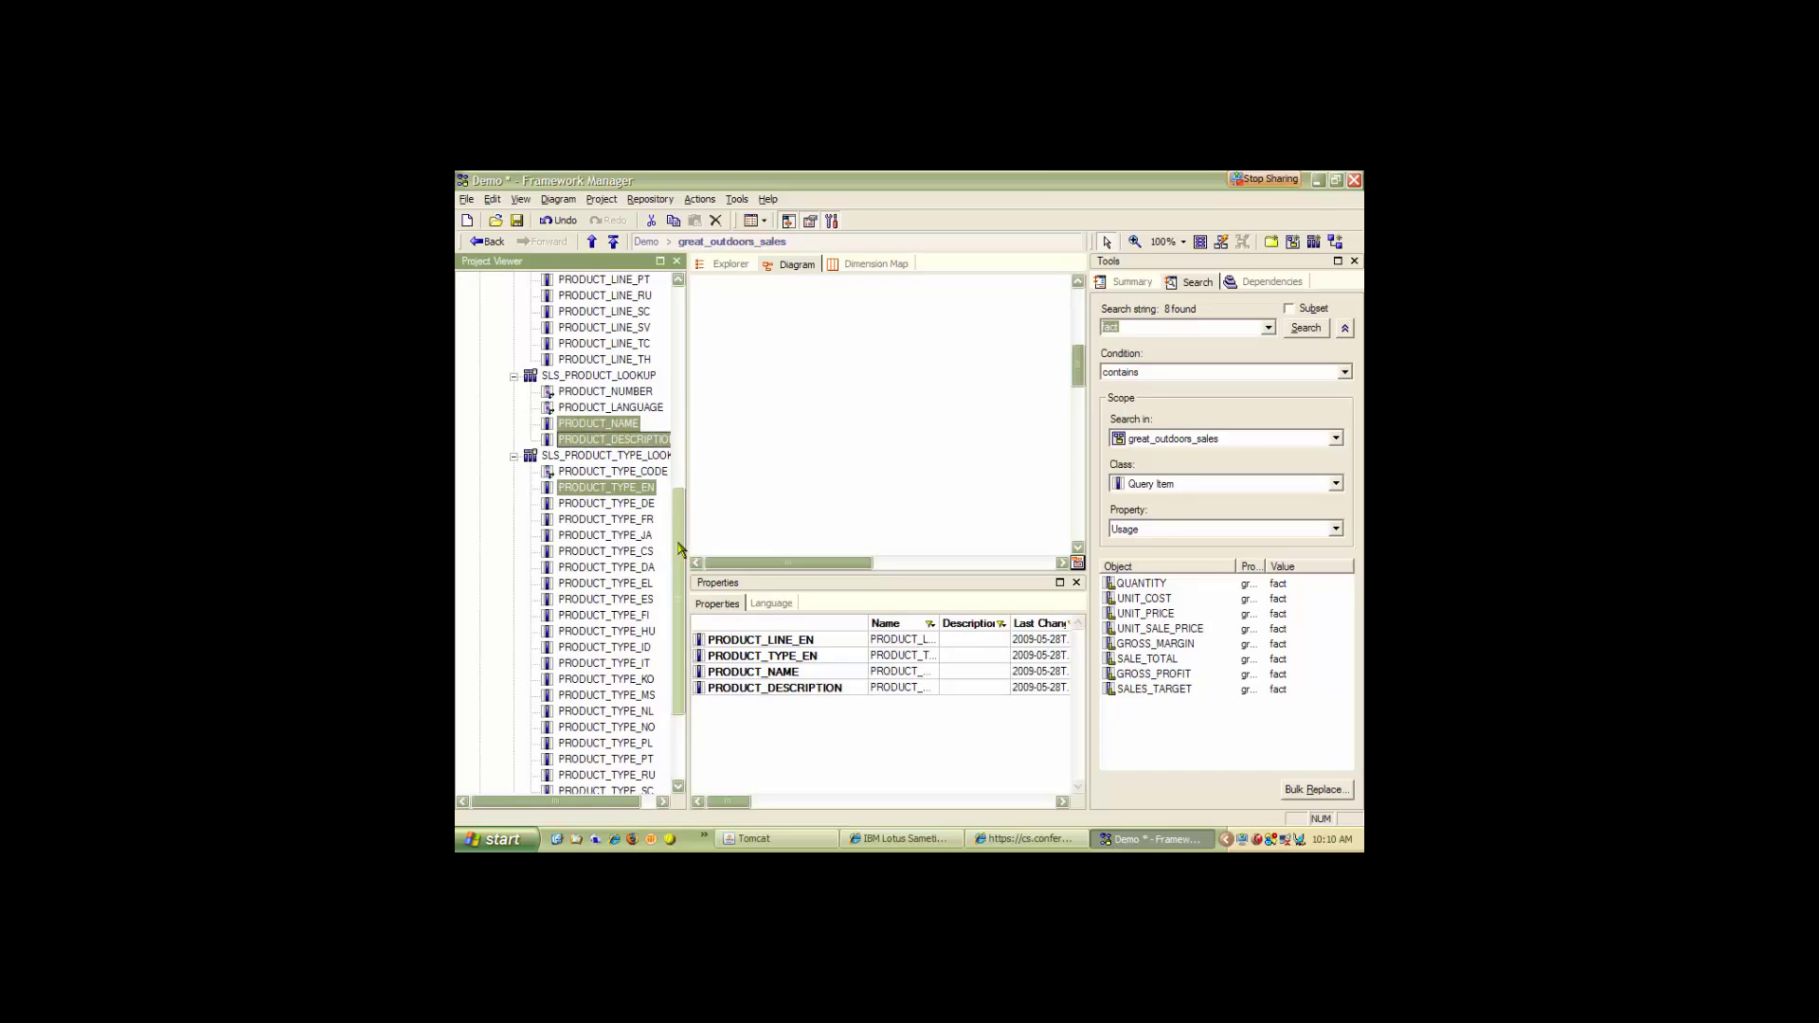
Add PRODUCT_KEY, PRODUCT_LINE_CODE, PRODUCT_TYPE_KEY, PRODUCT_TYPE_CODE, PRODUCT_NUMBER, PRODUCT_IMAGE, INTRODUCTION_DATE and DISCONTINUED_DATE from SLS_PRODUCT_DIM to the selection and merge everything into a new query subject without recreating relationships.
{"action": "left_click_drag", "start_coordinate": [678, 547], "coordinate": [678, 368]}
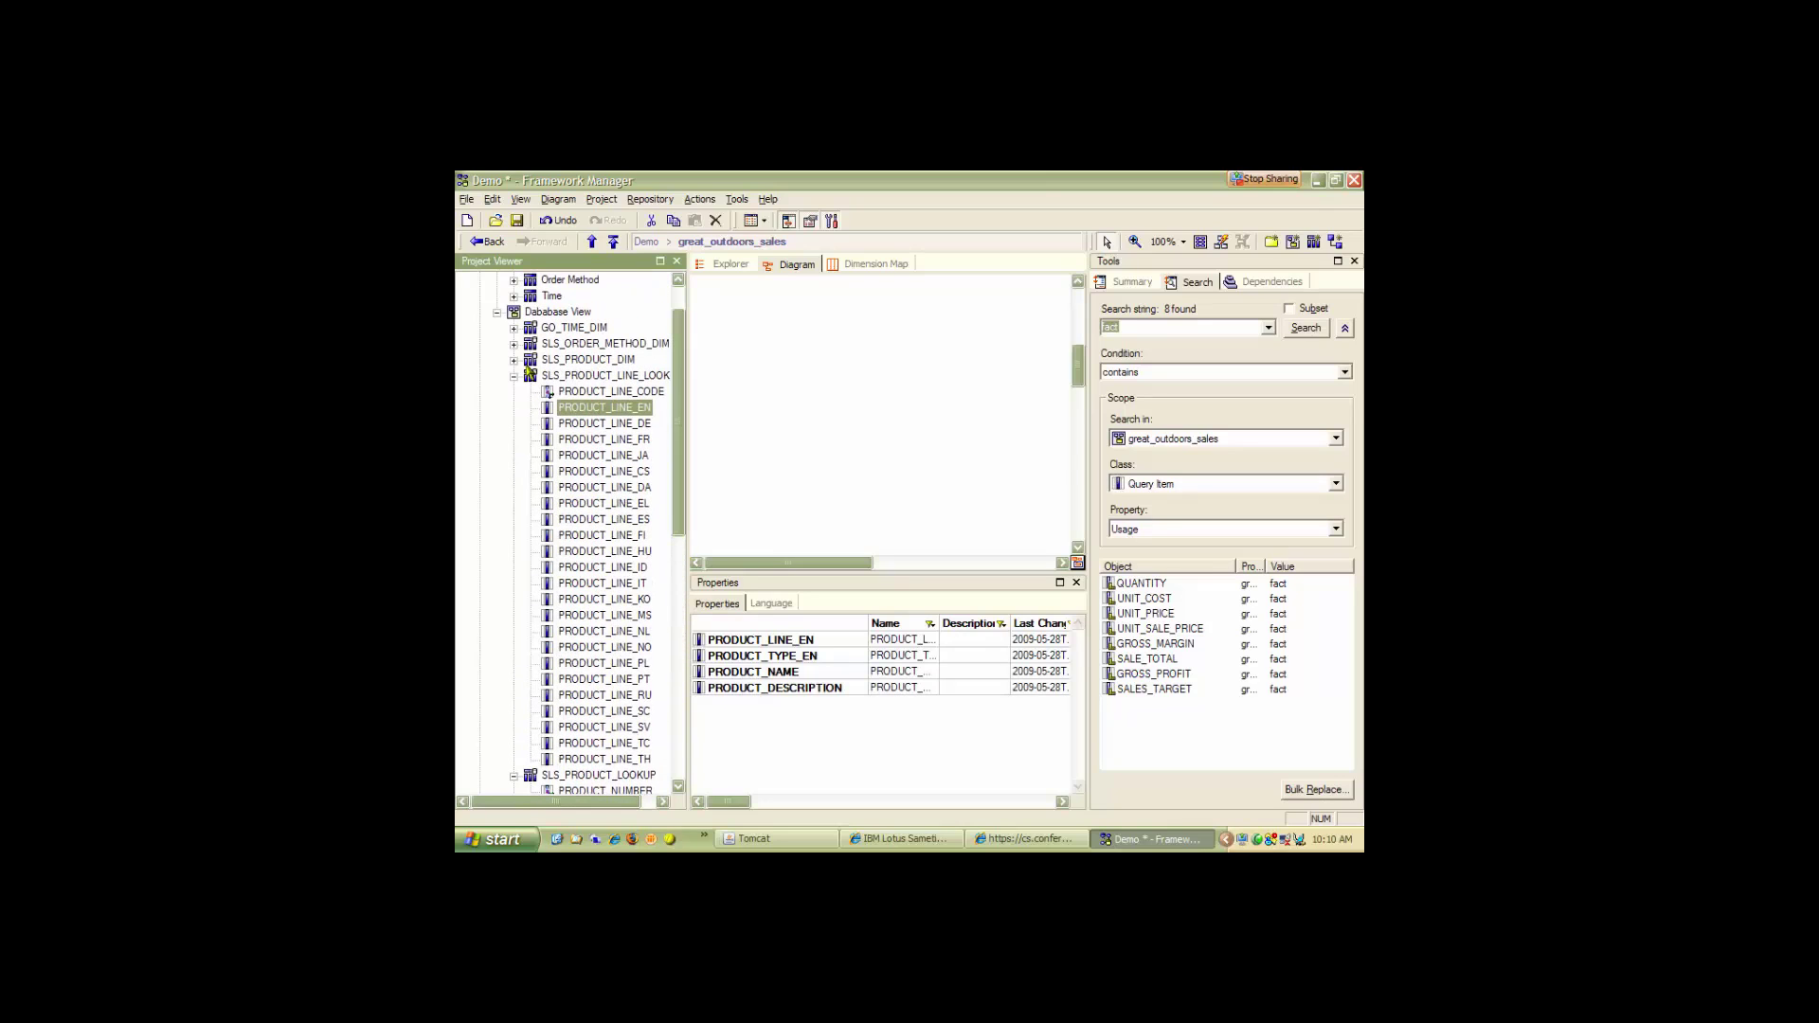
{"action": "left_click", "coordinate": [514, 360]}
{"action": "left_click", "coordinate": [594, 377], "text": "ctrl"}
{"action": "left_click", "coordinate": [603, 393], "text": "ctrl"}
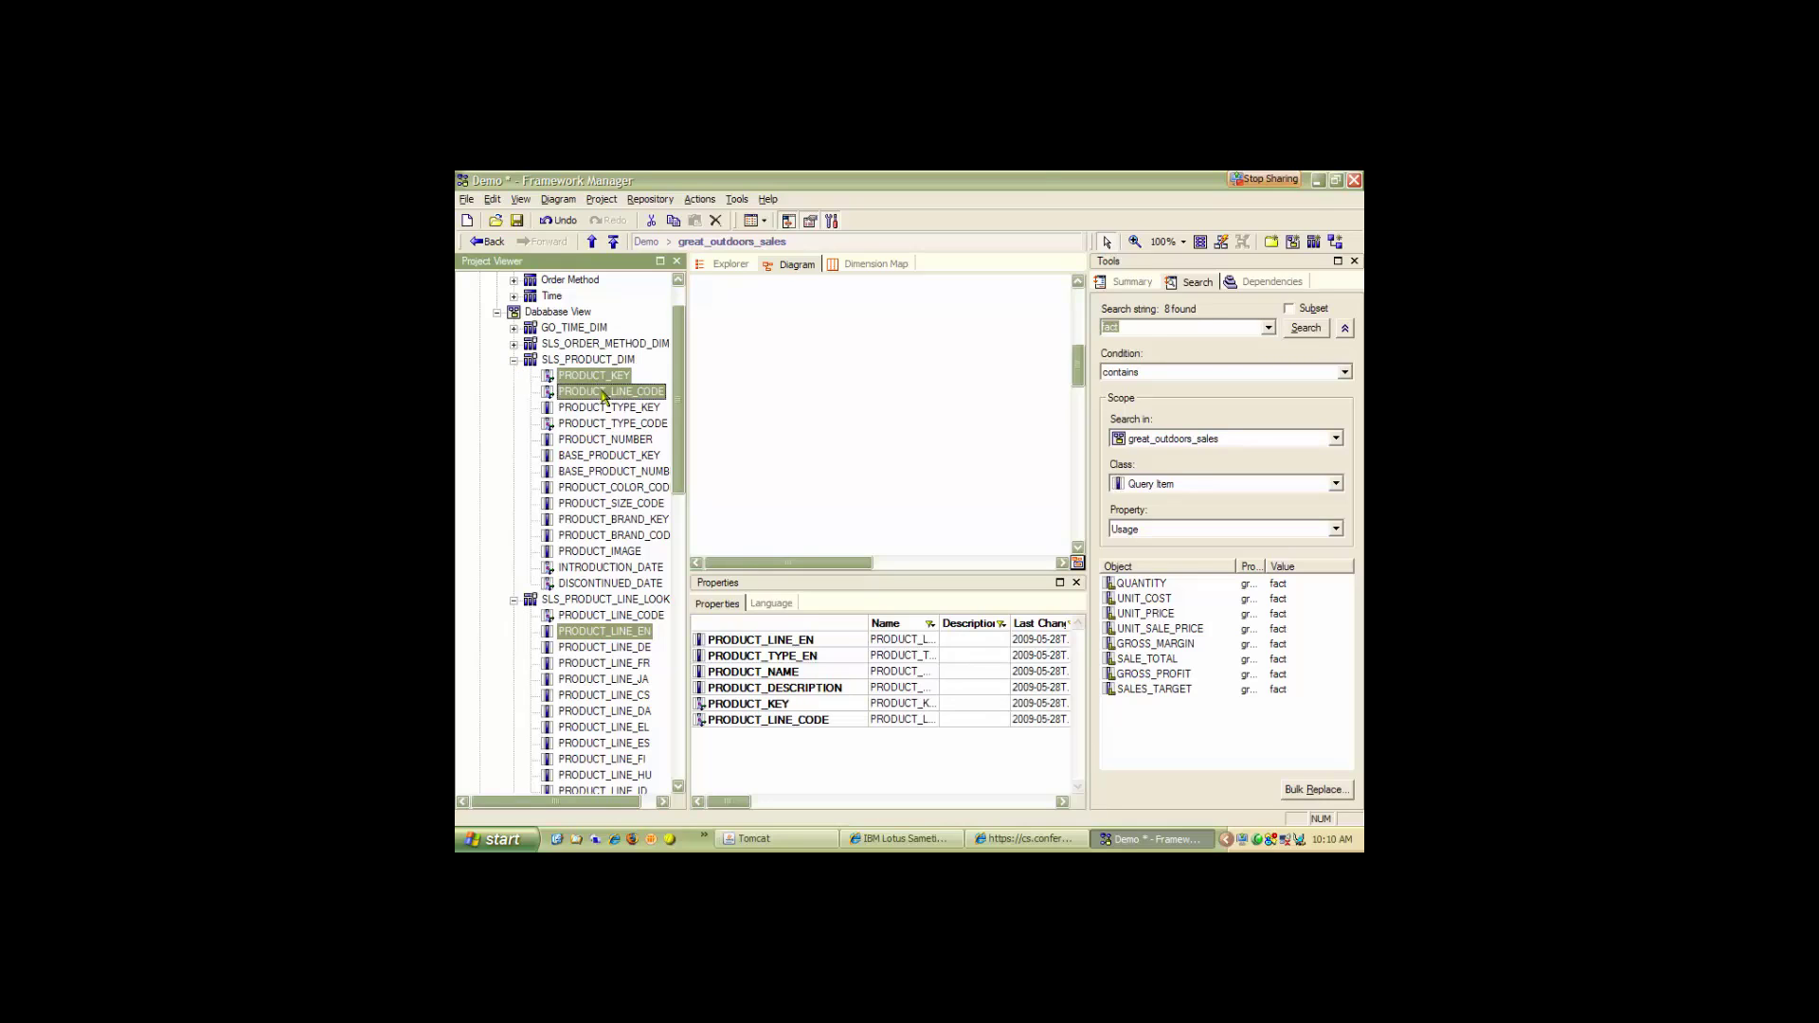
{"action": "left_click", "coordinate": [616, 408], "text": "ctrl"}
{"action": "left_click", "coordinate": [619, 425], "text": "ctrl"}
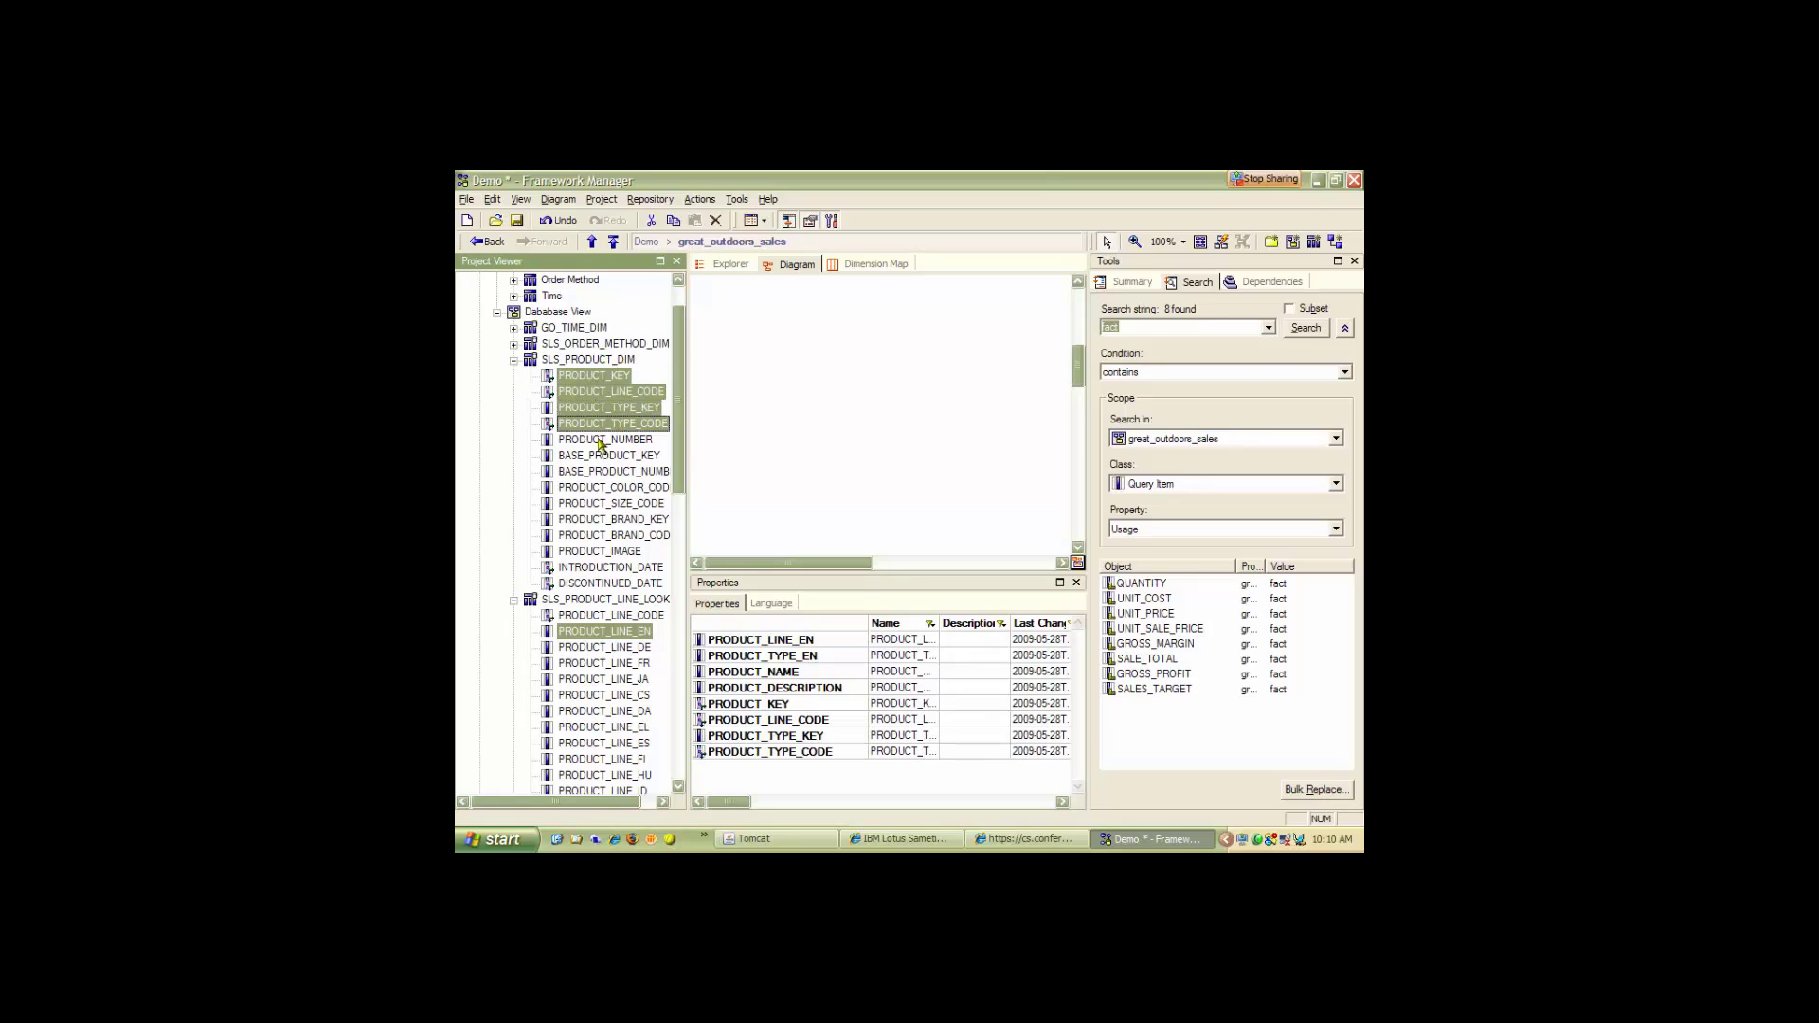
{"action": "left_click", "coordinate": [601, 440], "text": "ctrl"}
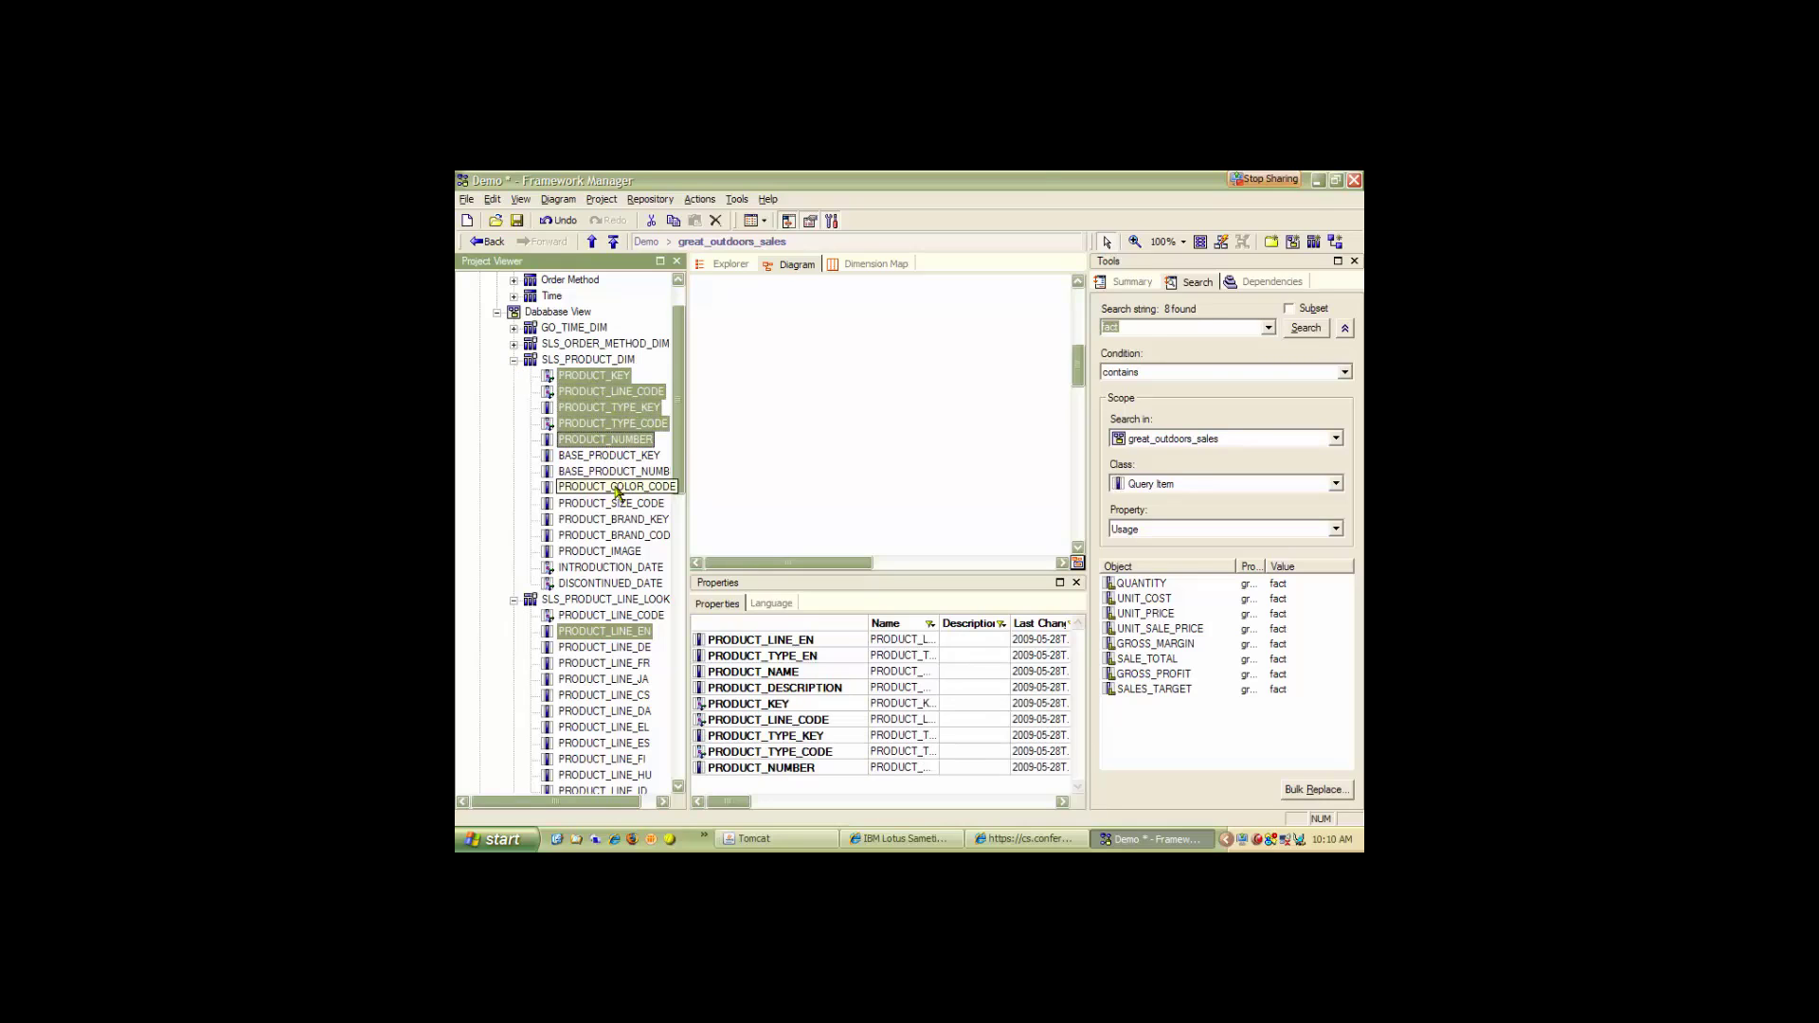
{"action": "left_click", "coordinate": [607, 554], "text": "ctrl"}
{"action": "left_click", "coordinate": [609, 568], "text": "ctrl"}
{"action": "left_click", "coordinate": [610, 585], "text": "ctrl"}
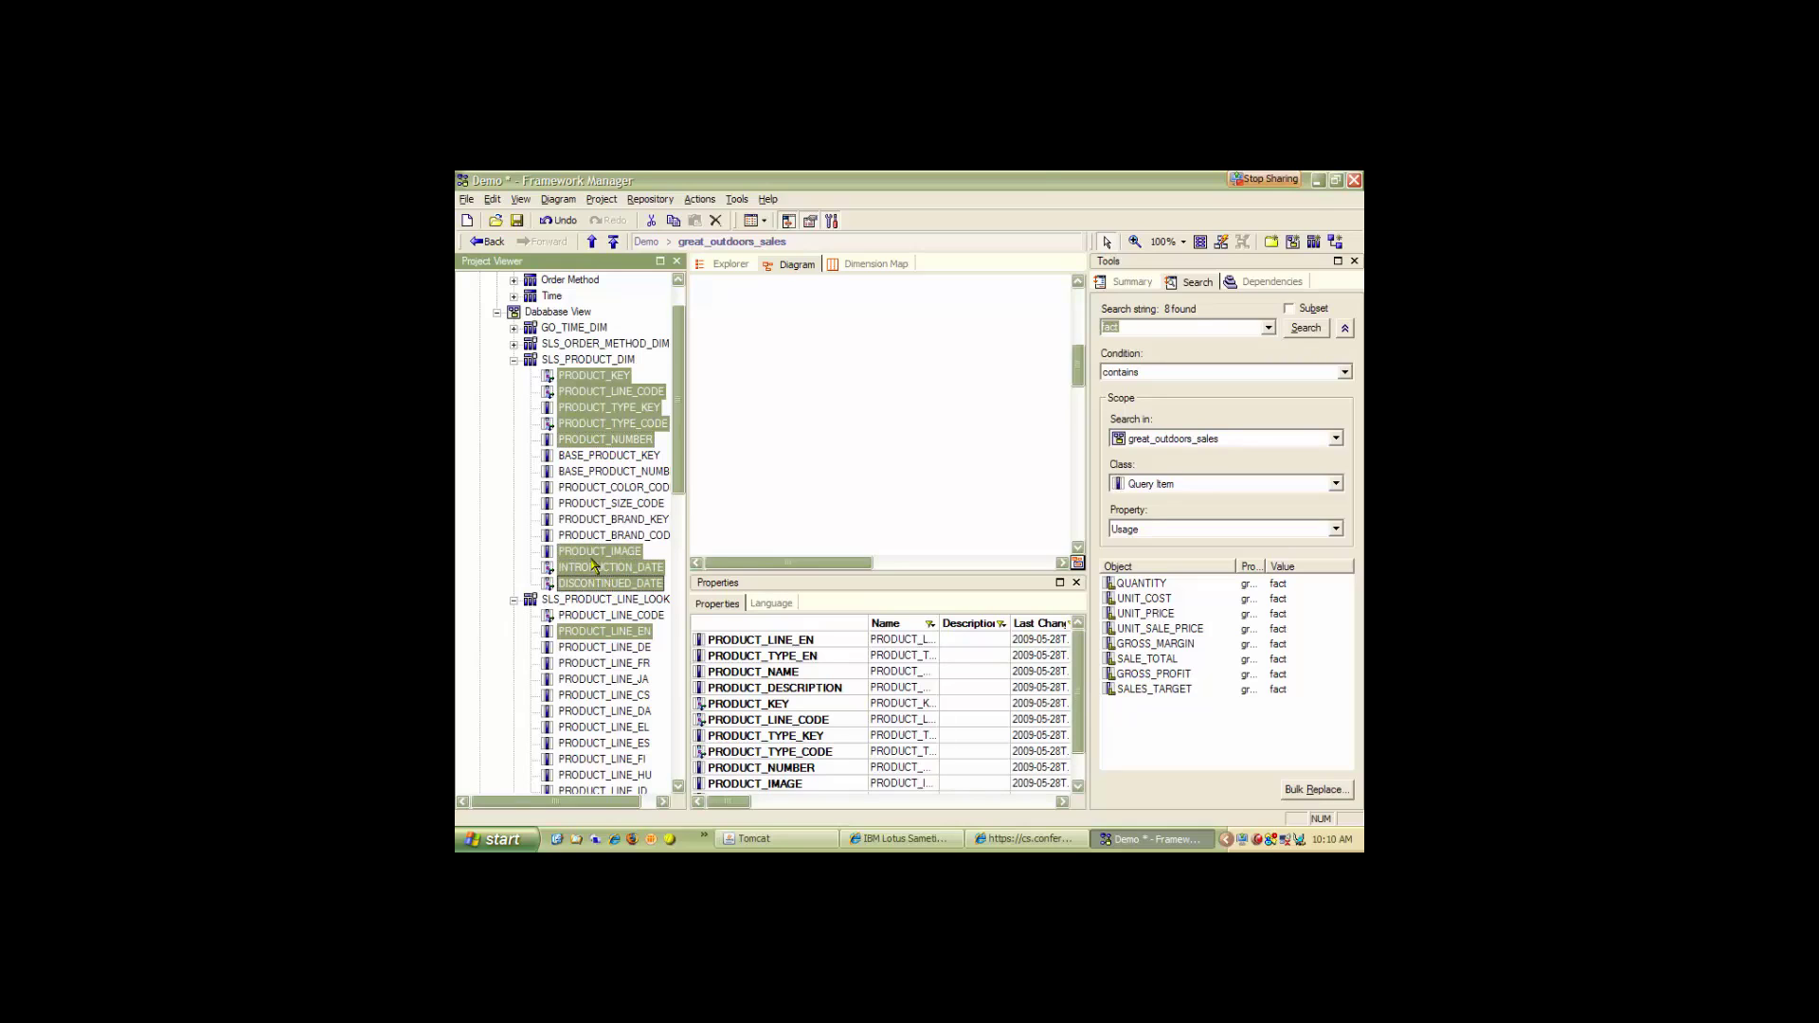
{"action": "right_click", "coordinate": [591, 563]}
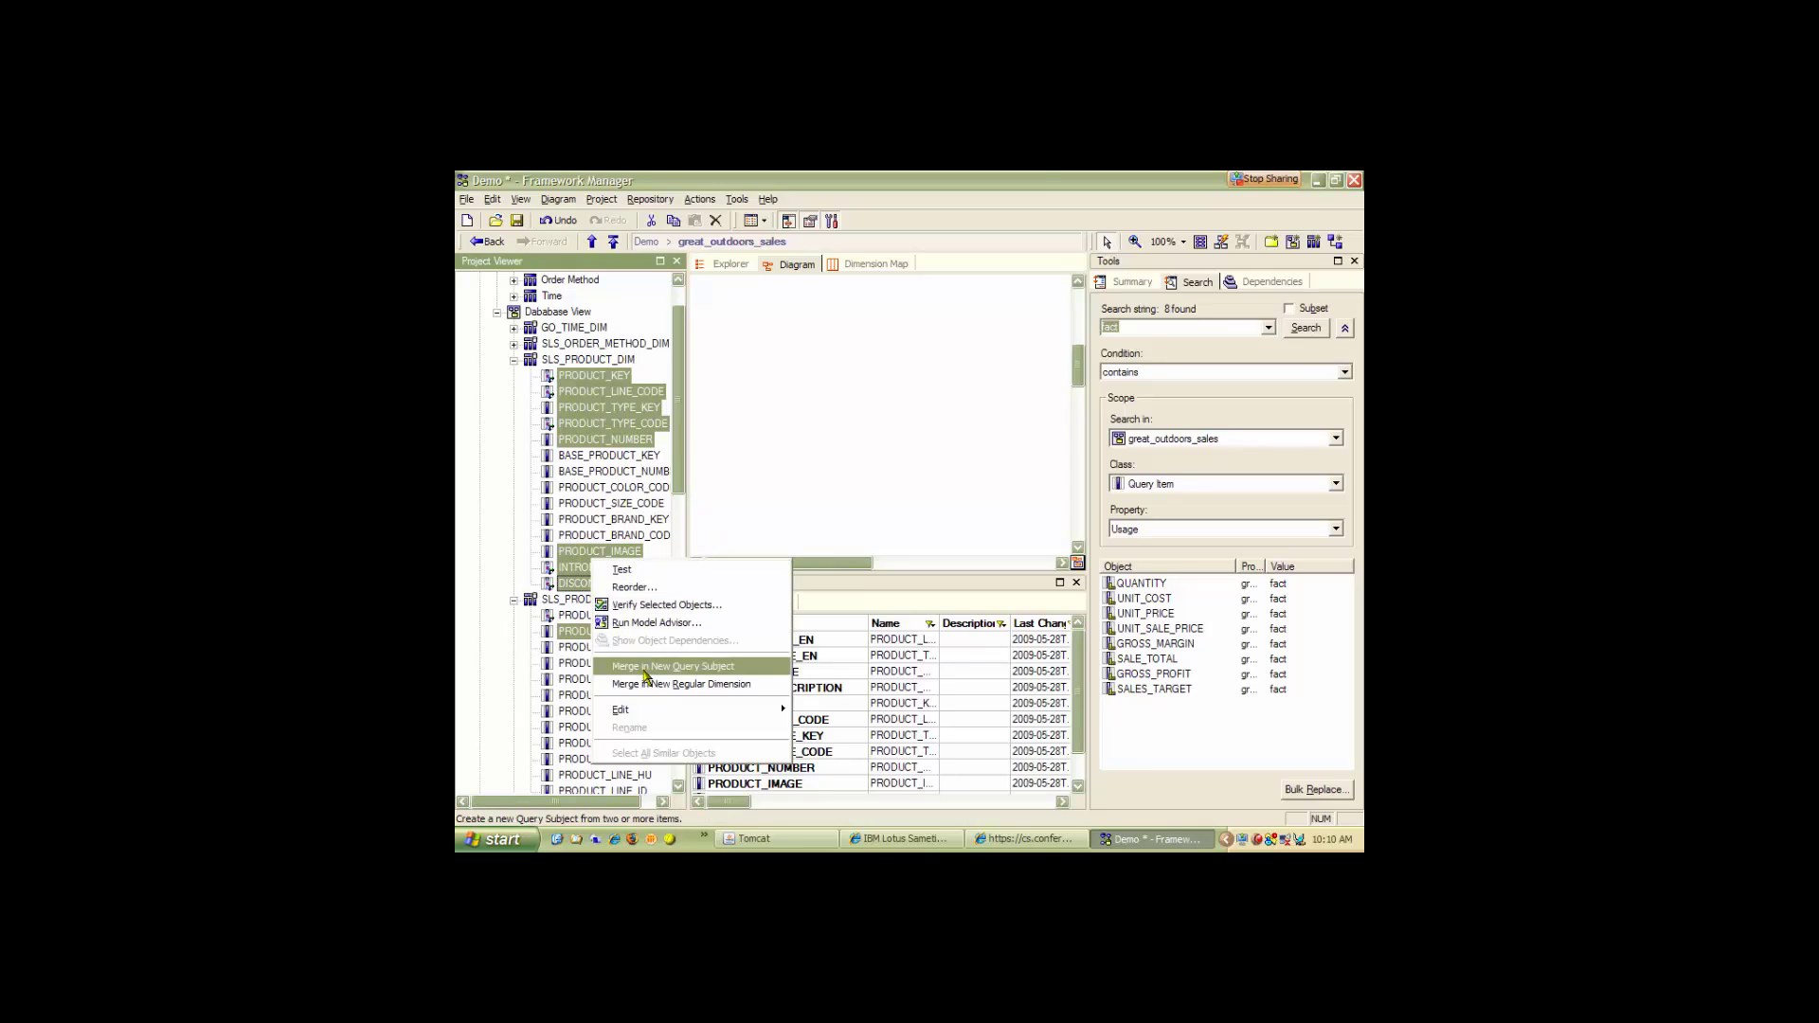
{"action": "left_click", "coordinate": [645, 668]}
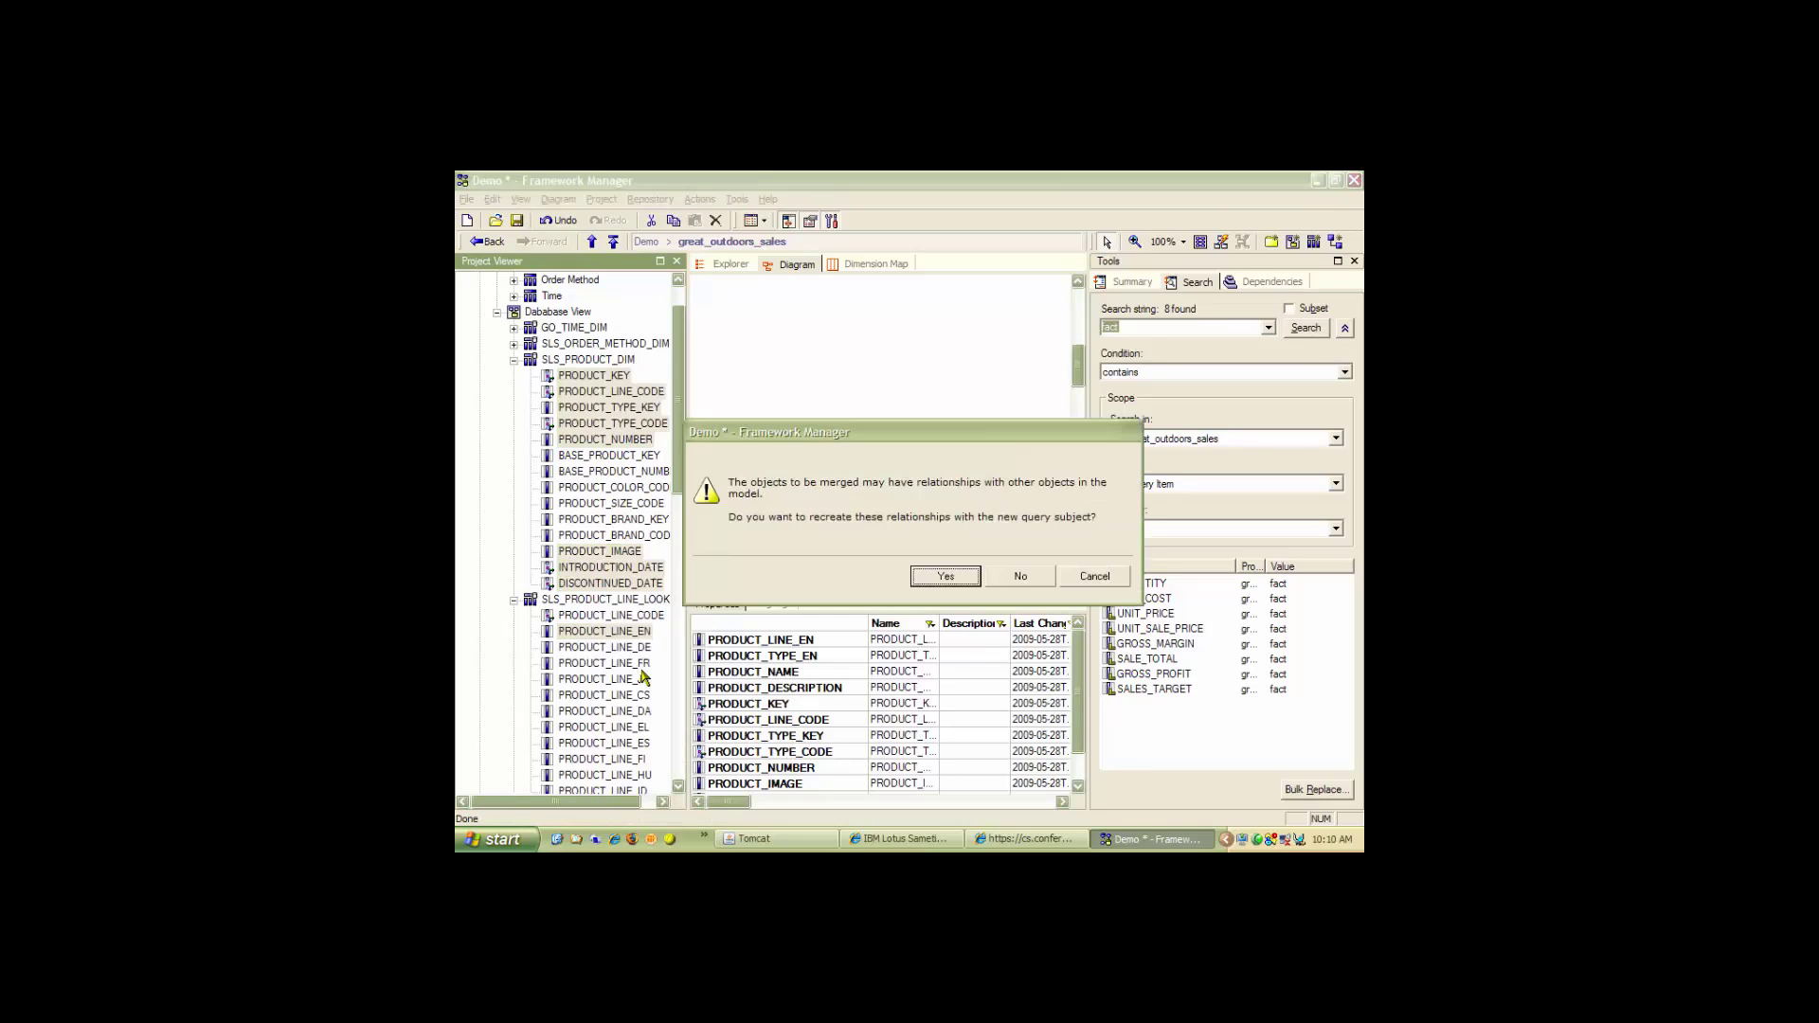
{"action": "left_click", "coordinate": [1020, 577]}
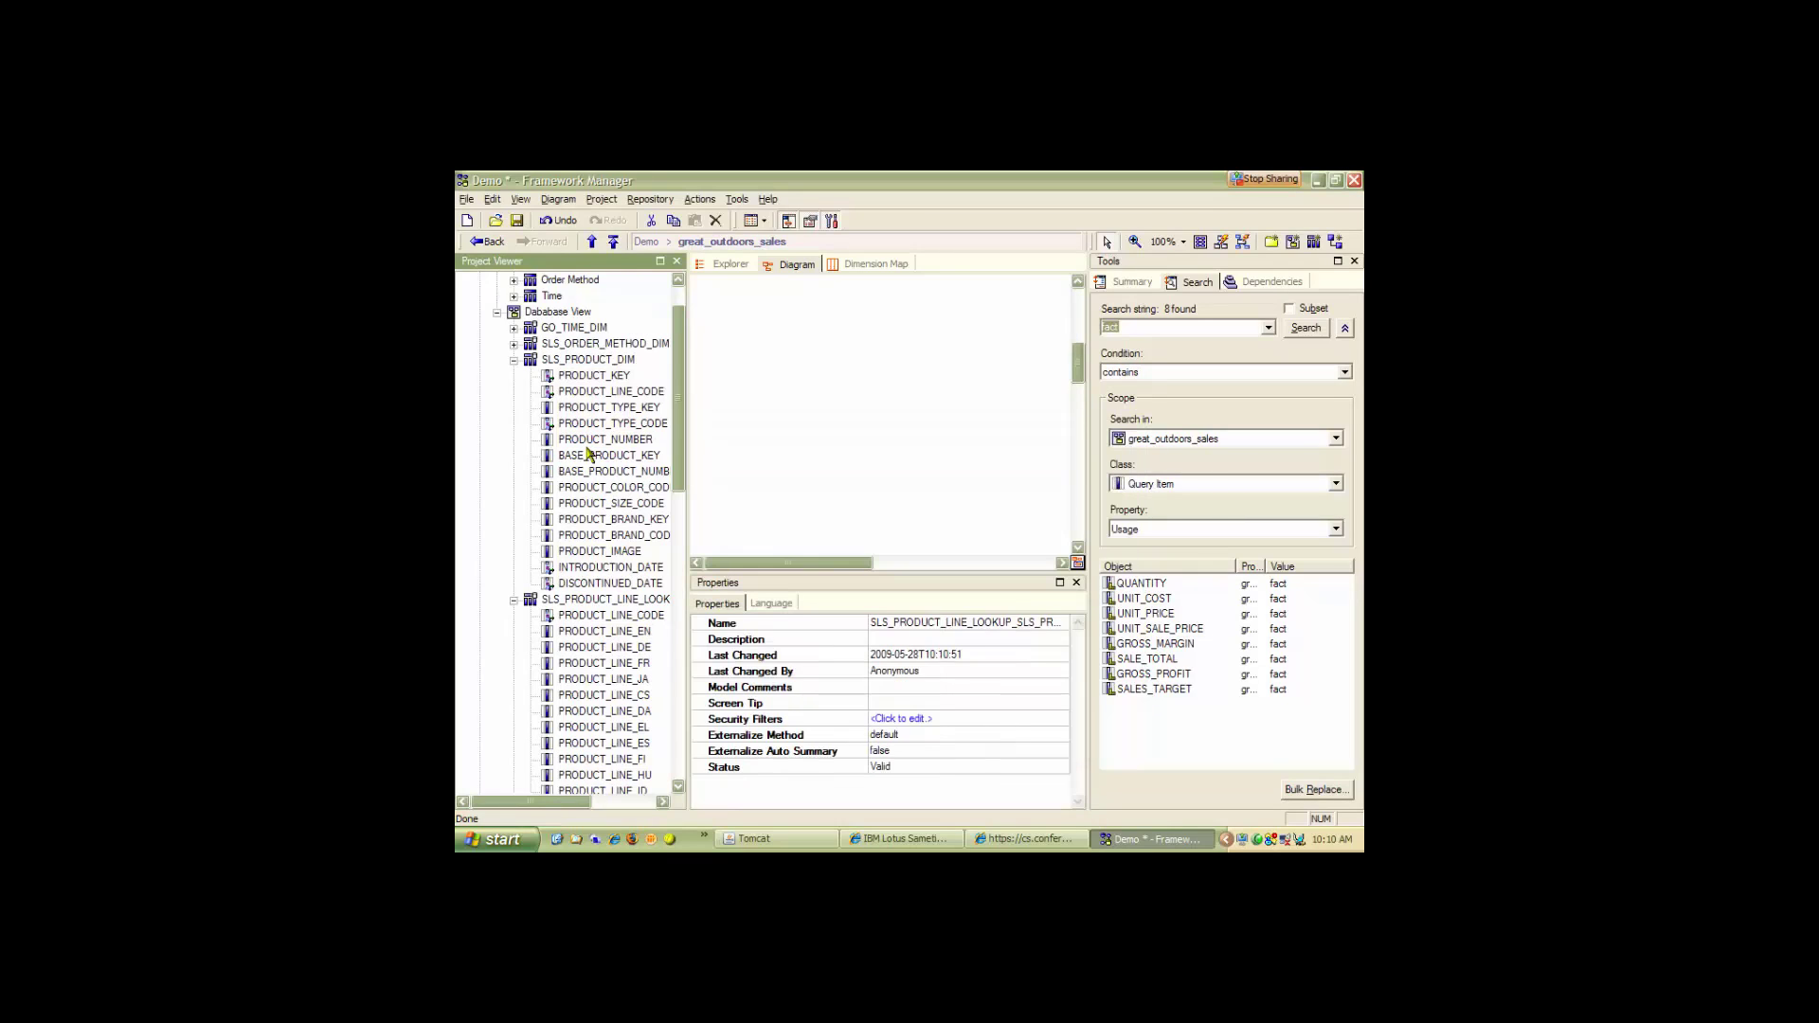
Collapse the expanded product query subjects, rename the merged product query subject as Products and move it into Business View.
{"action": "left_click", "coordinate": [515, 360]}
{"action": "left_click", "coordinate": [514, 377]}
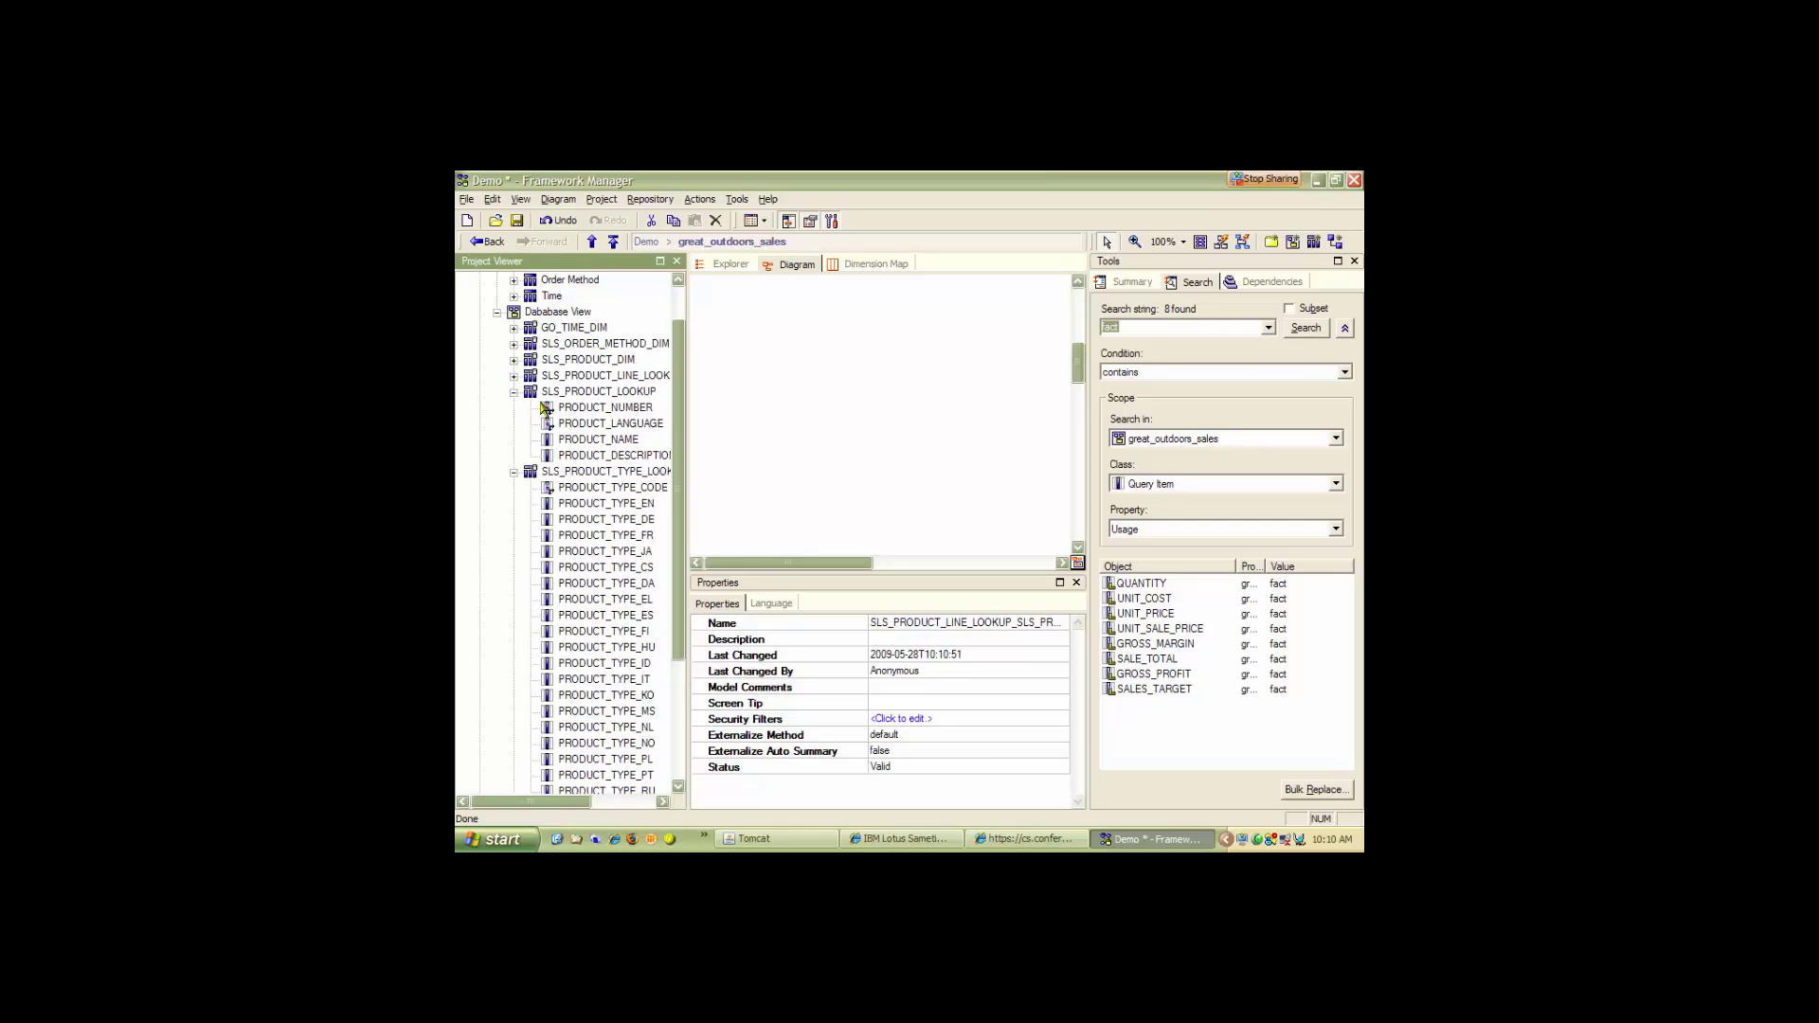
{"action": "left_click", "coordinate": [515, 392]}
{"action": "left_click", "coordinate": [515, 409]}
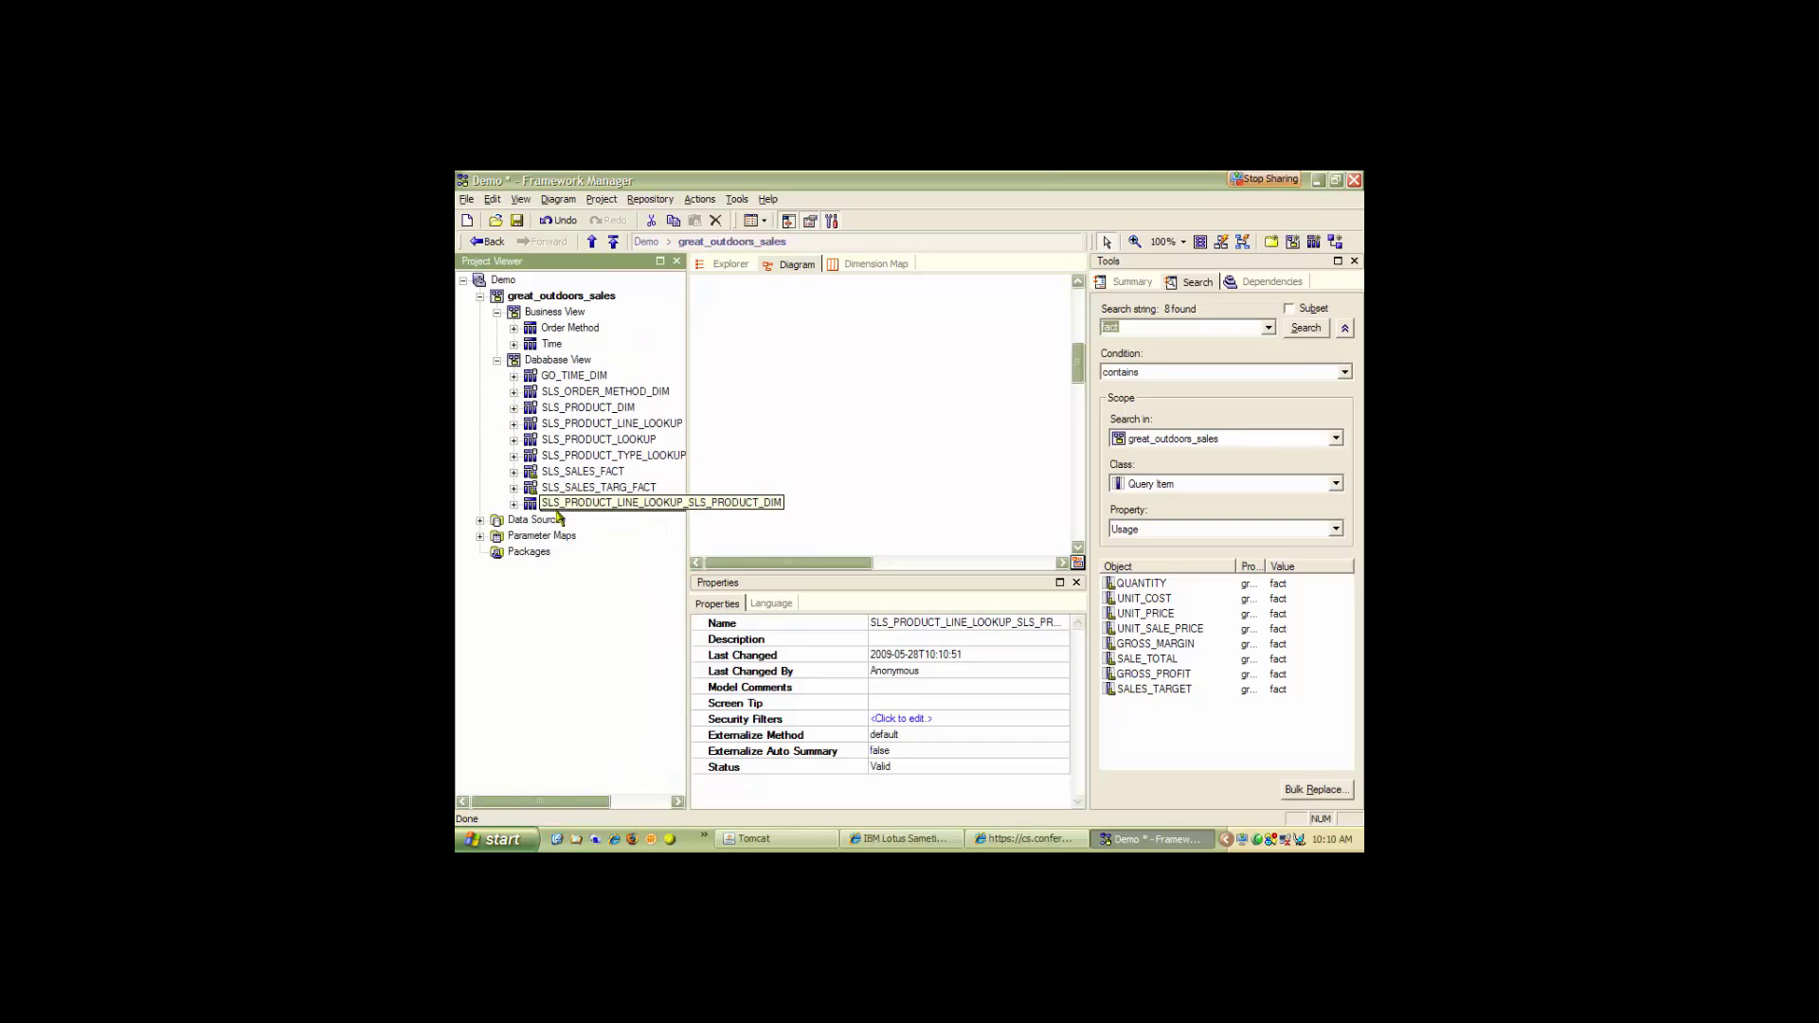
{"action": "key", "text": "F2"}
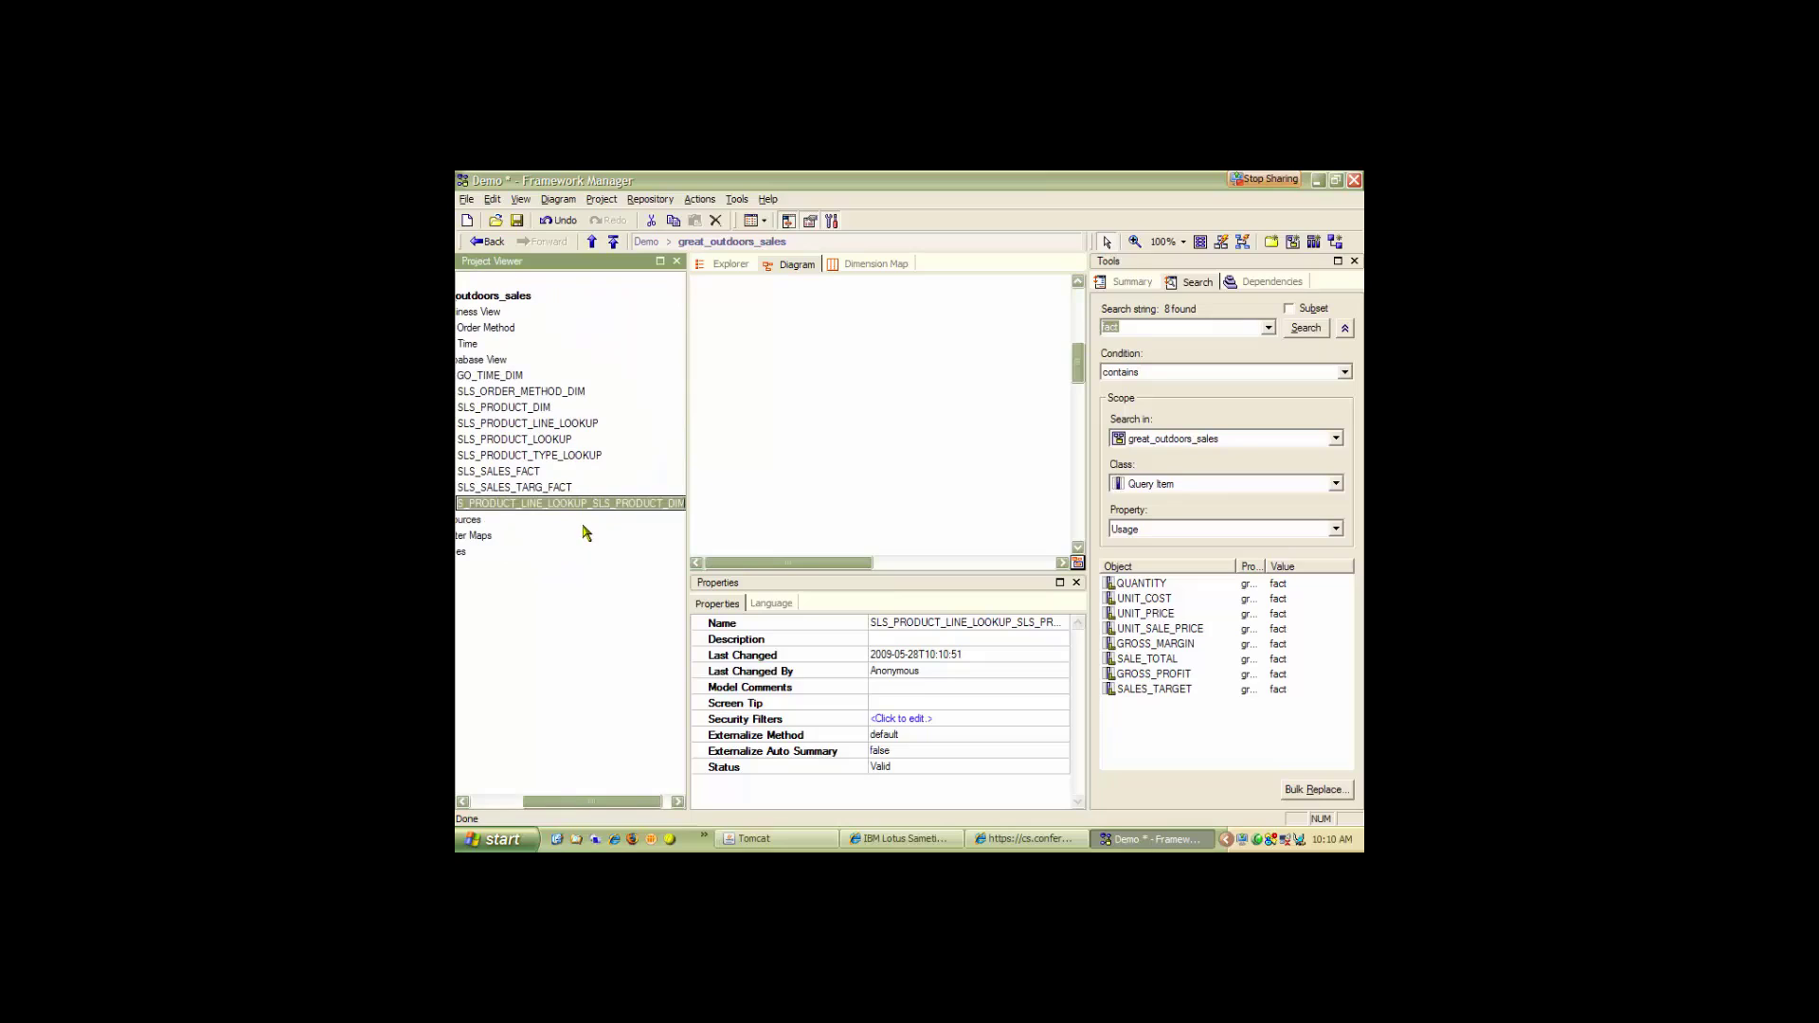
{"action": "type", "text": "Produc"}
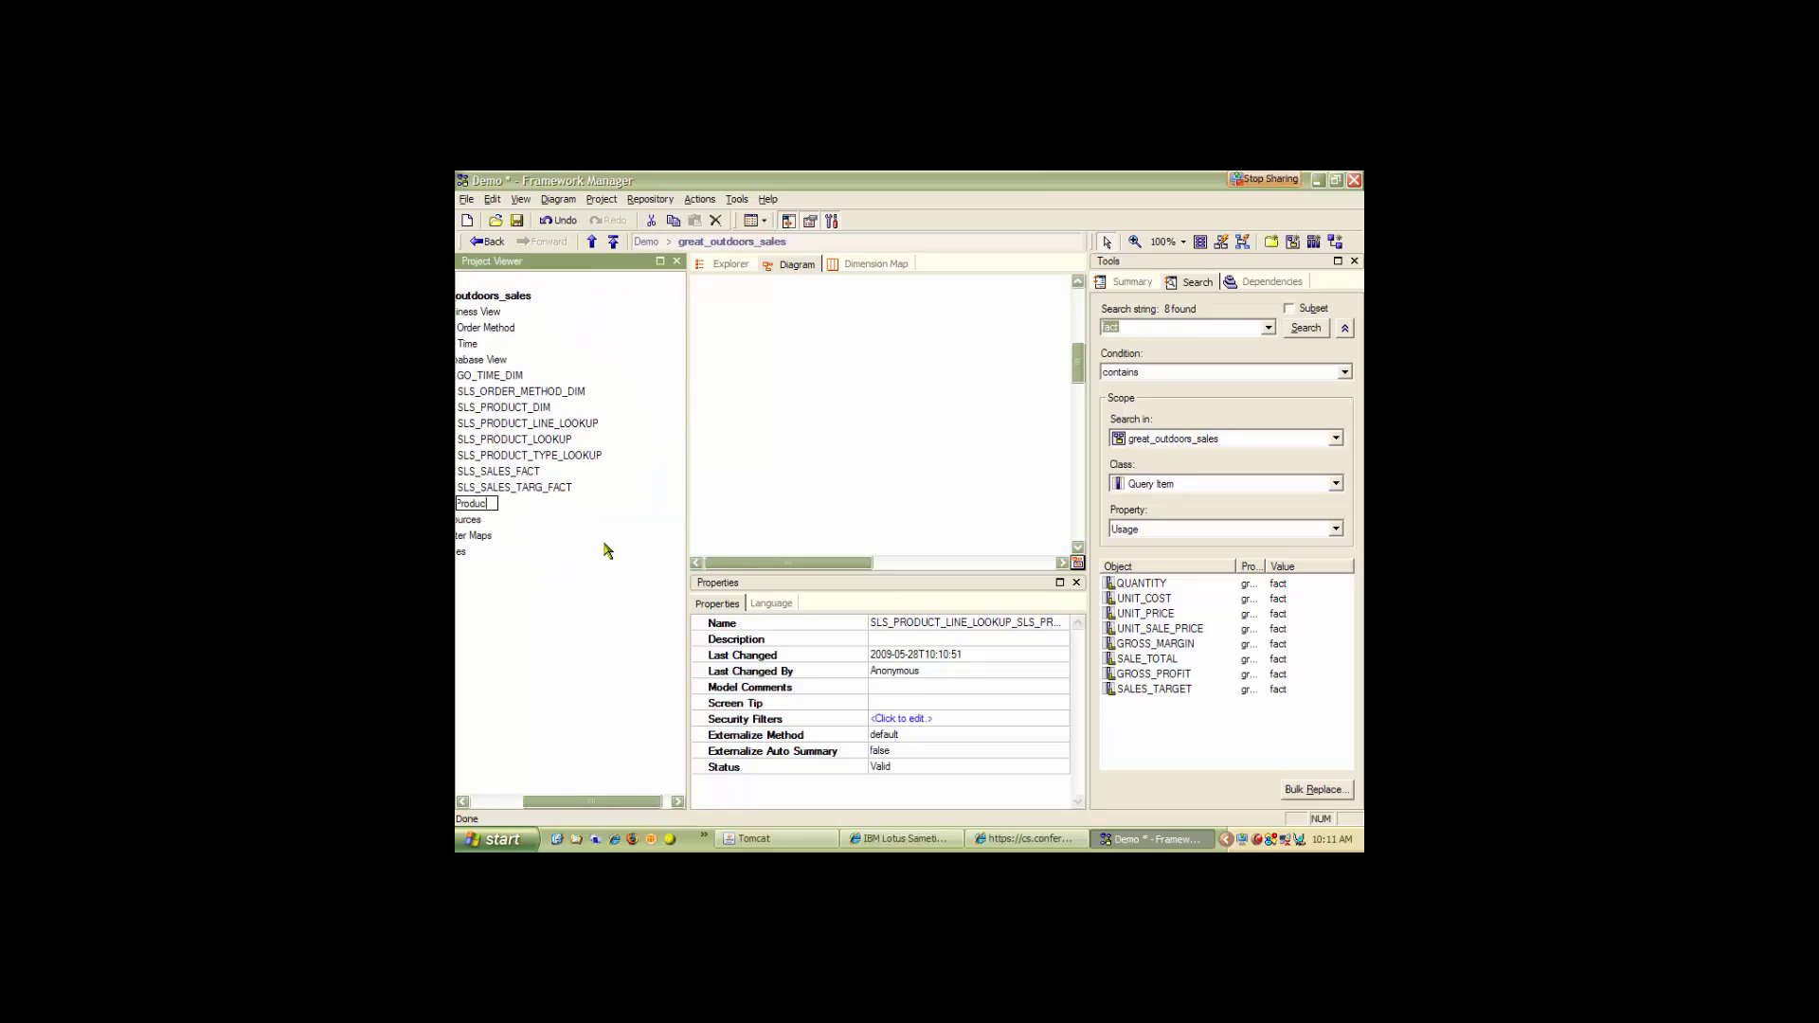
{"action": "type", "text": "ts"}
{"action": "key", "text": "Return"}
{"action": "left_click_drag", "start_coordinate": [586, 801], "coordinate": [534, 804]}
{"action": "left_click_drag", "start_coordinate": [528, 507], "coordinate": [559, 330]}
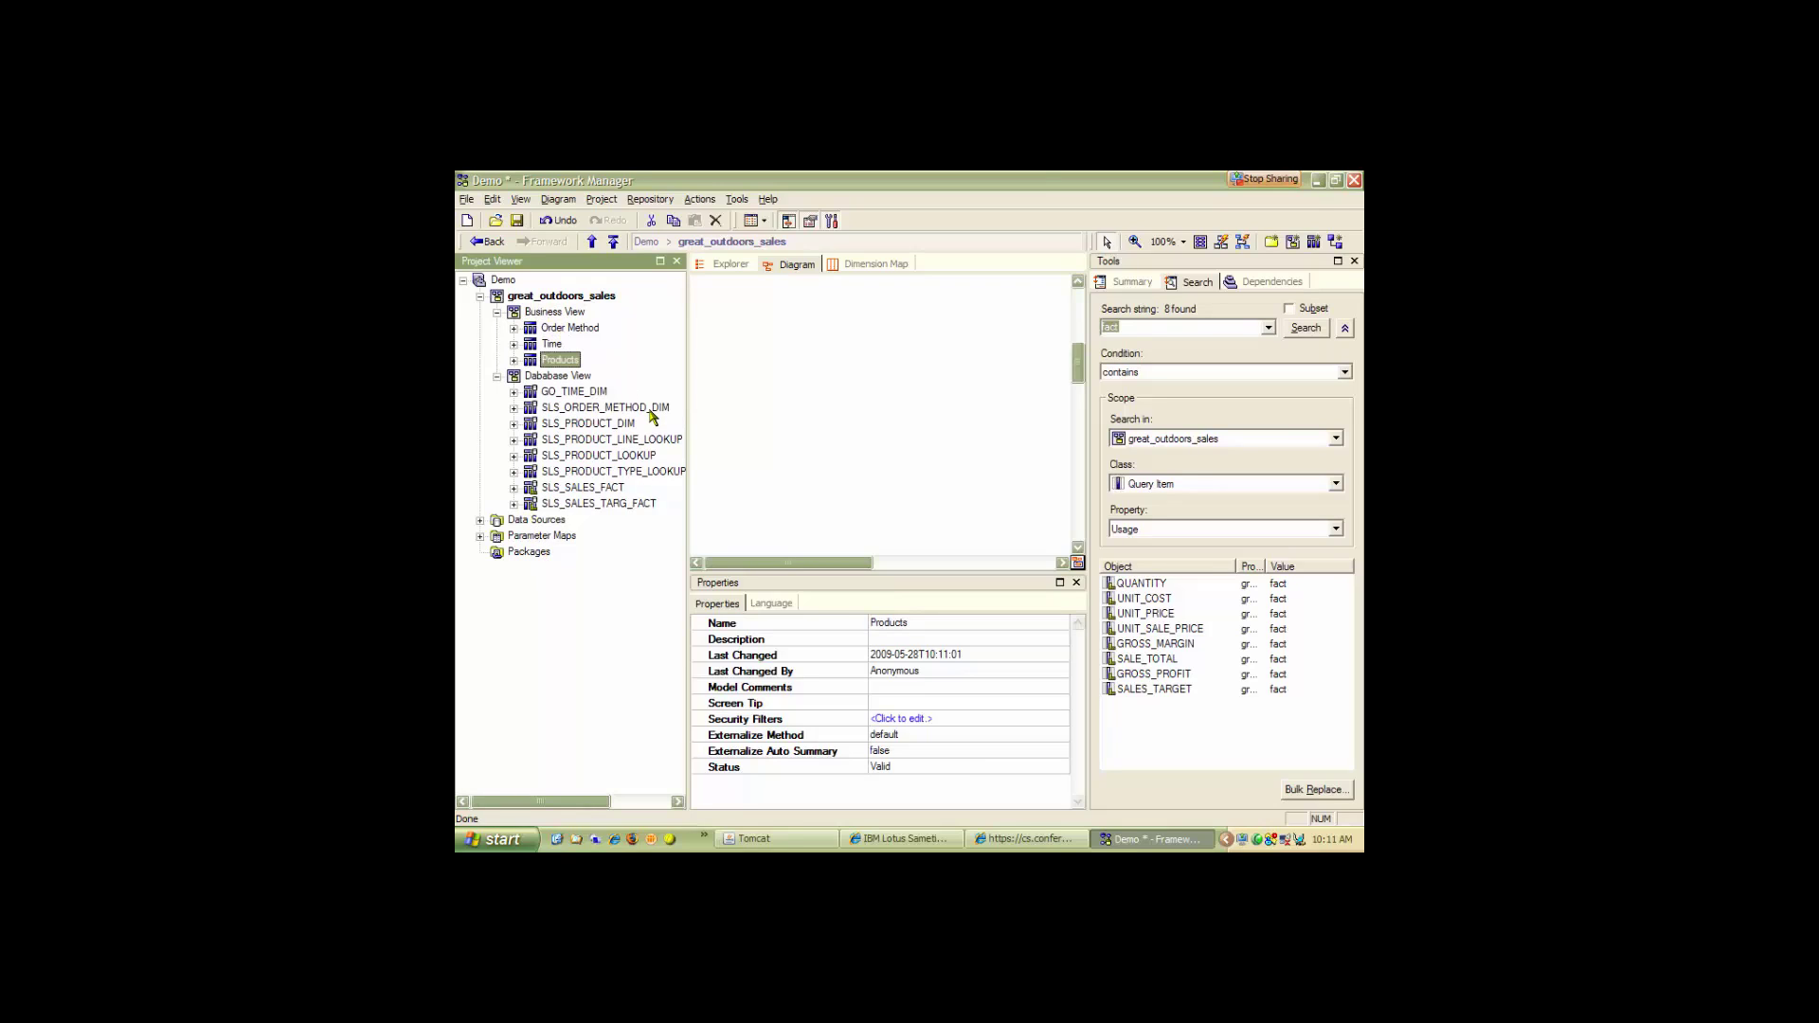
Create a new model-based query subject named Sales Fact in Business View.
{"action": "right_click", "coordinate": [540, 312]}
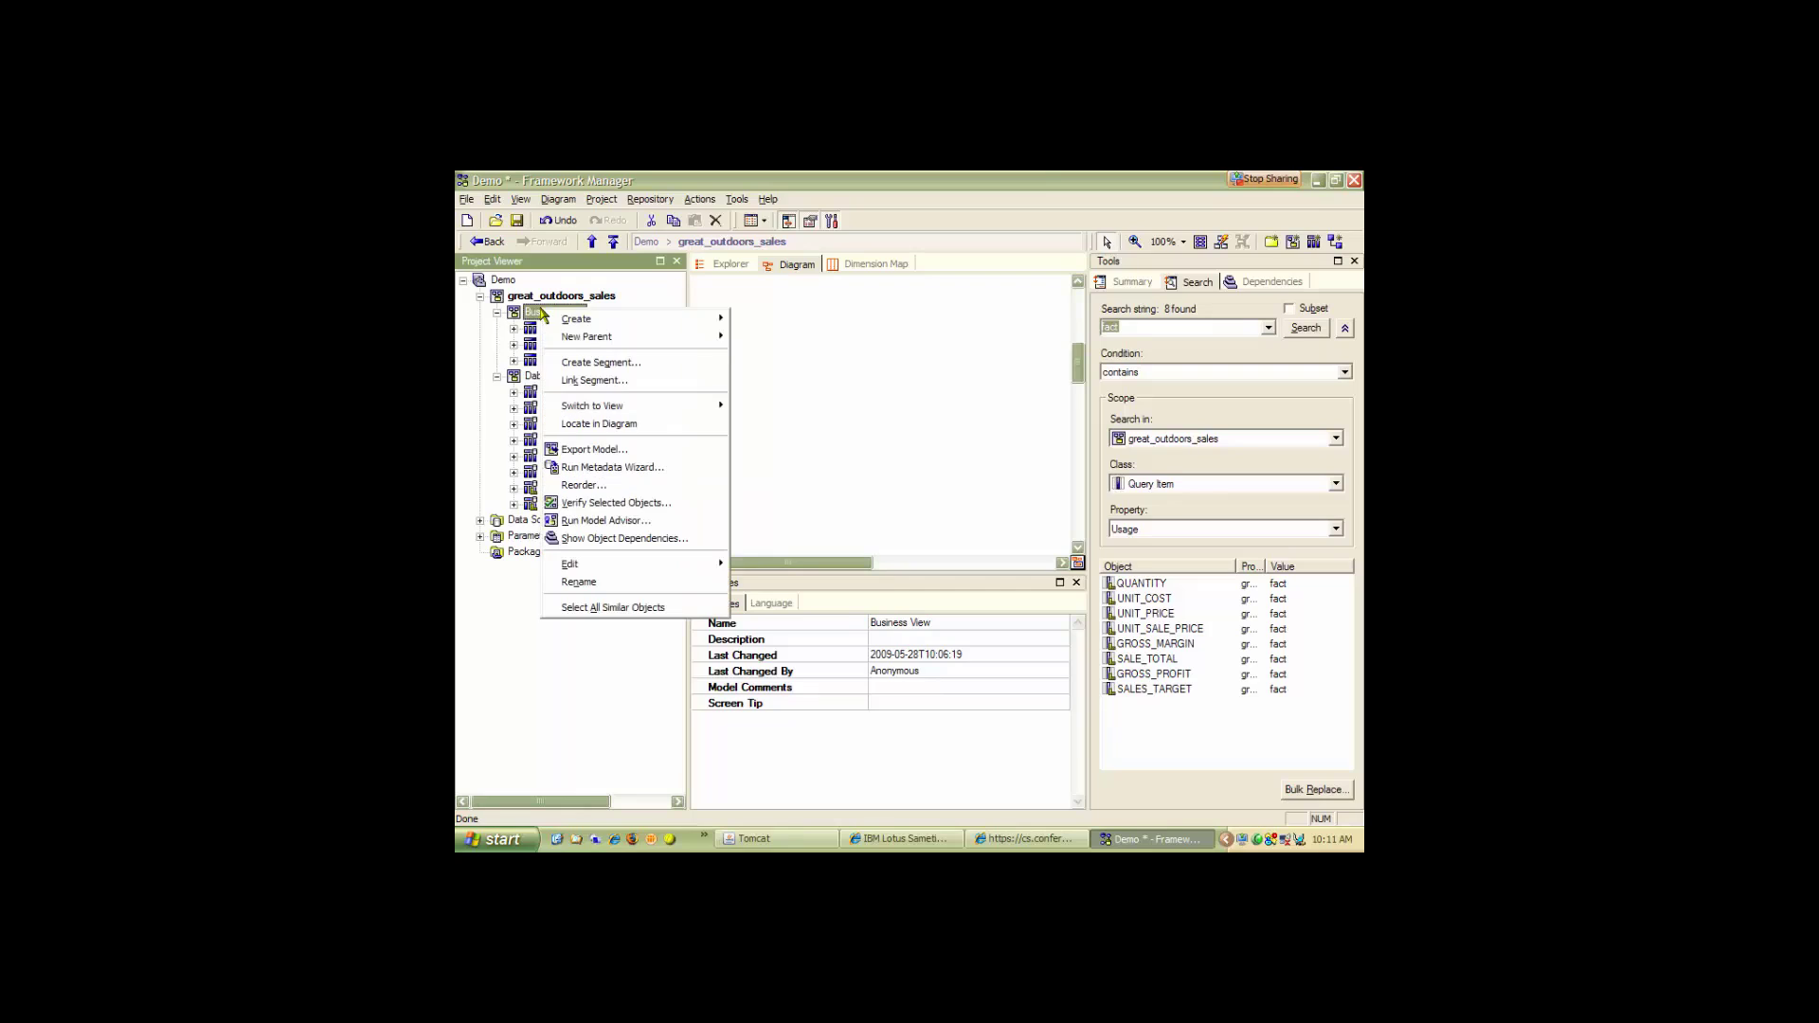
{"action": "mouse_move", "coordinate": [578, 320]}
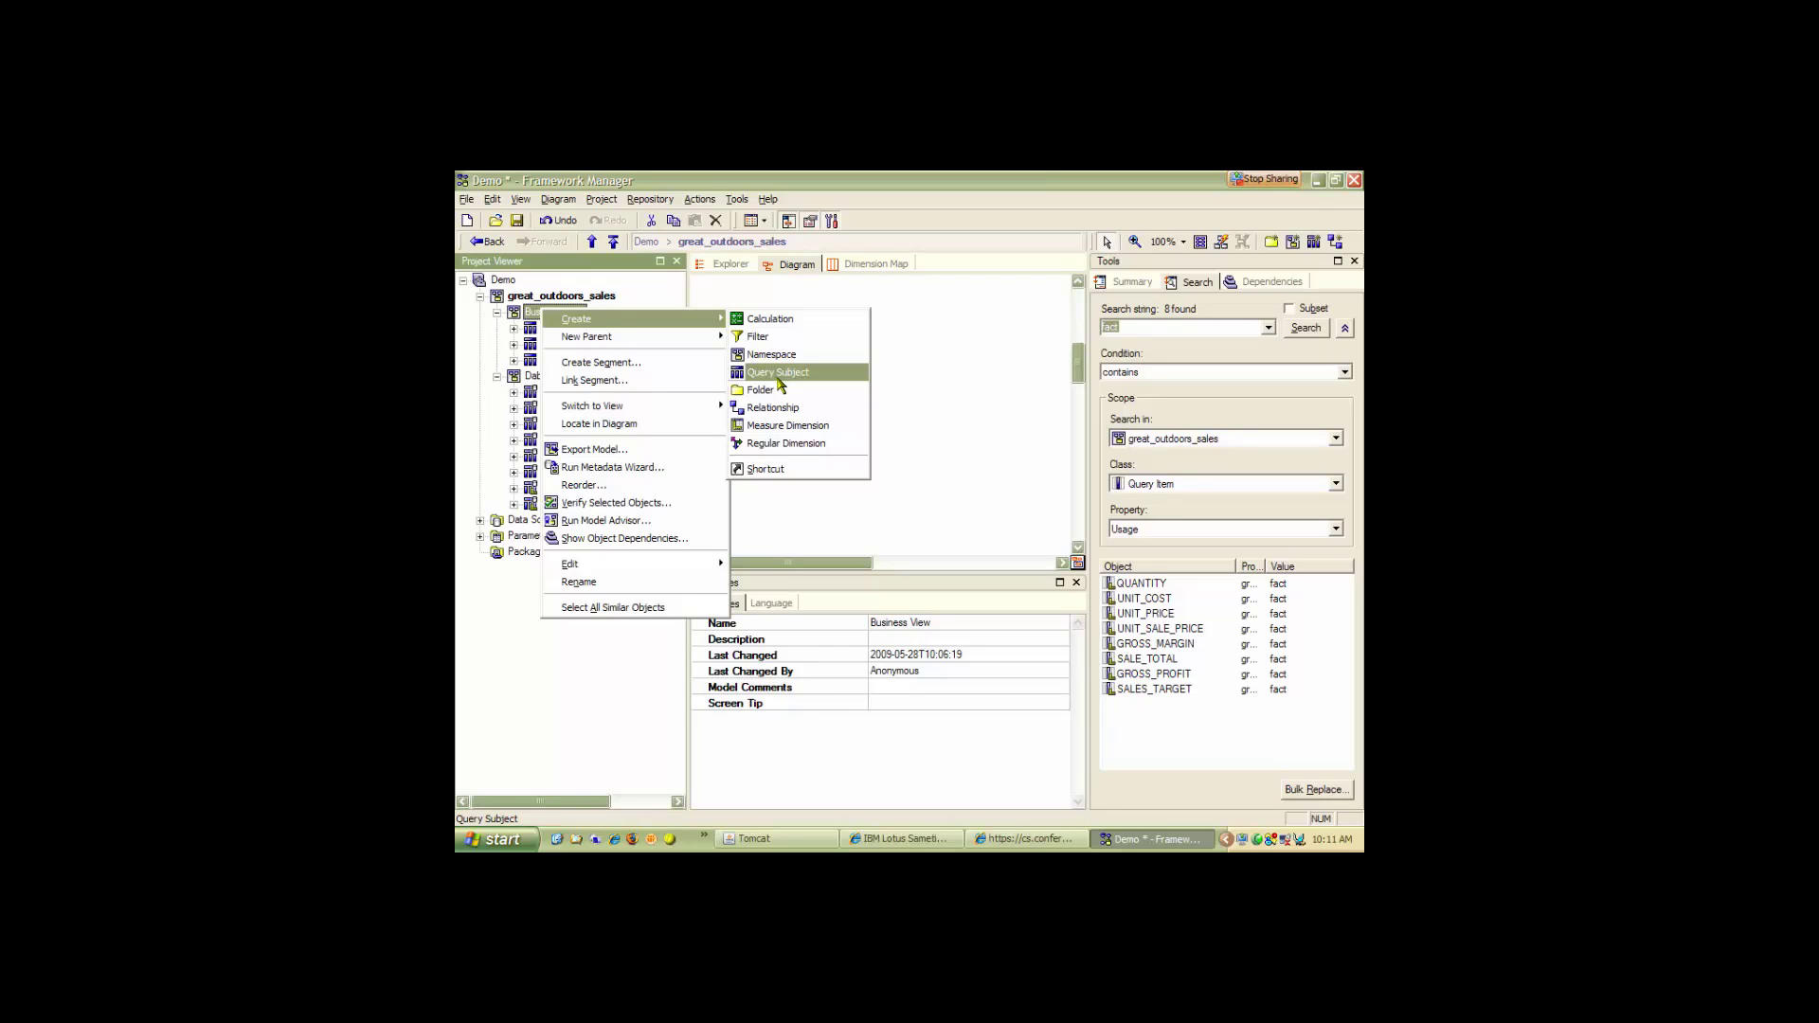
{"action": "left_click", "coordinate": [777, 372]}
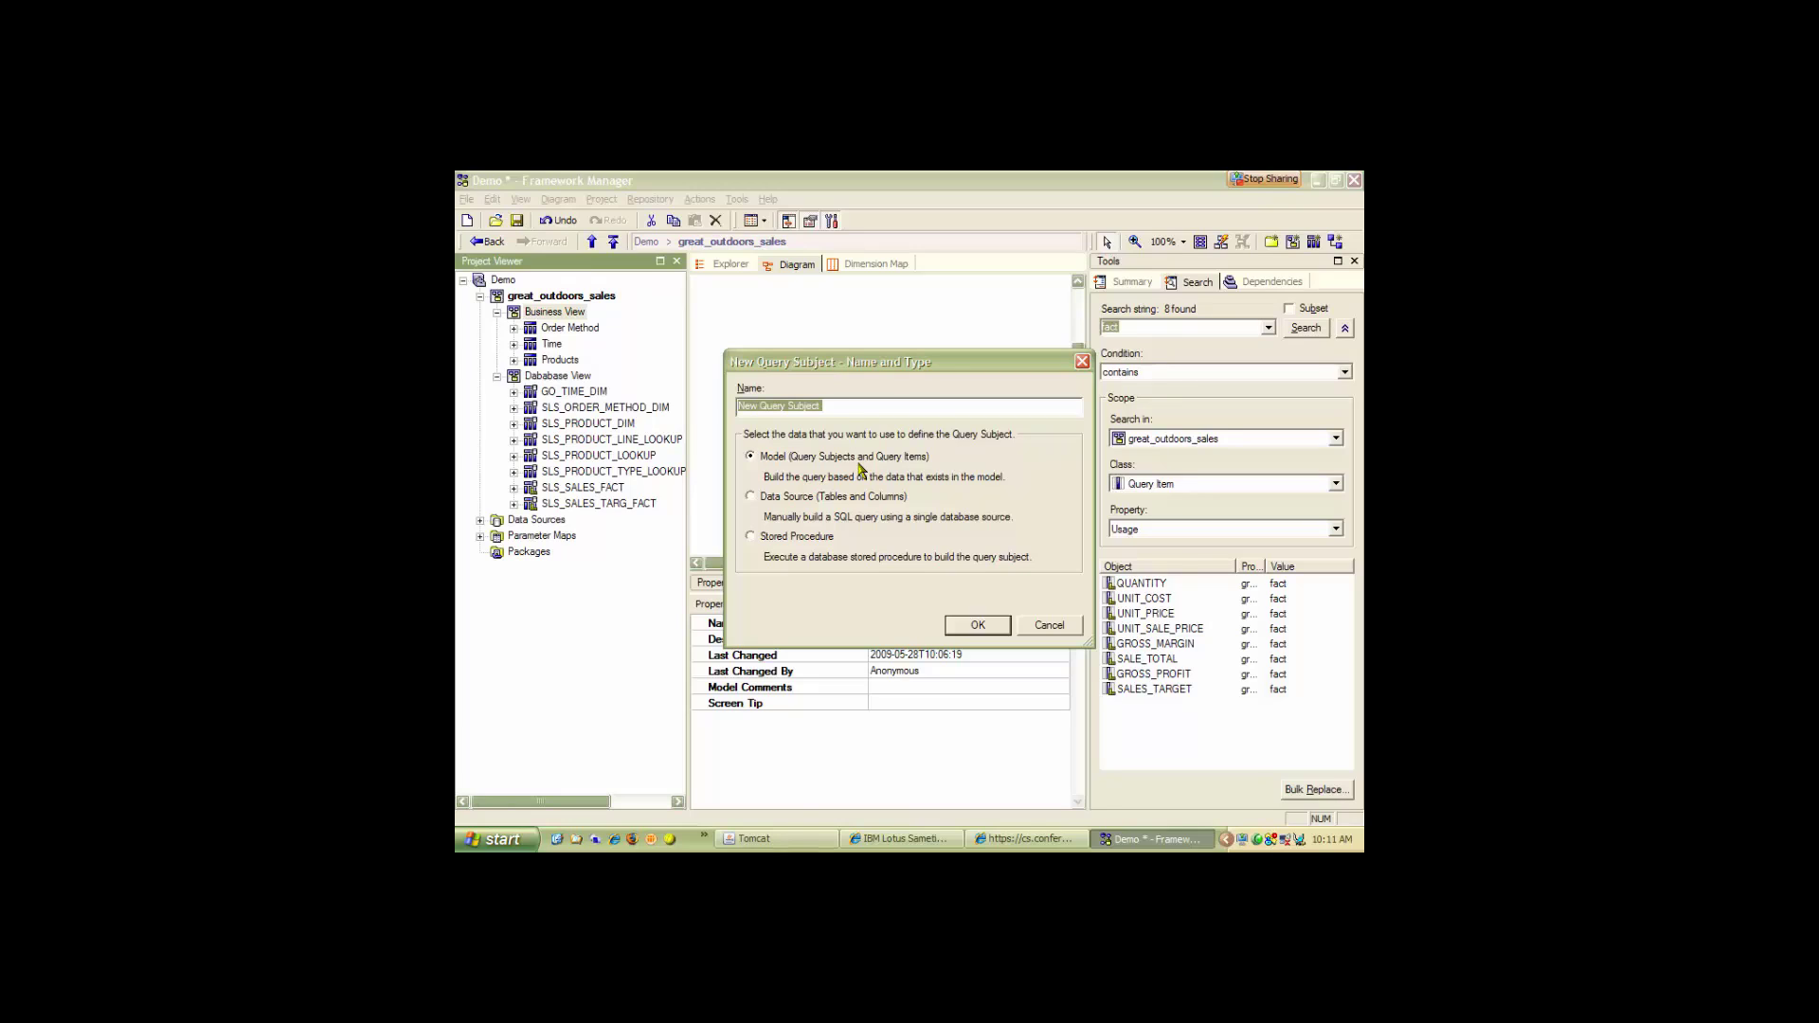
{"action": "type", "text": "Sales Fact"}
{"action": "left_click", "coordinate": [977, 625]}
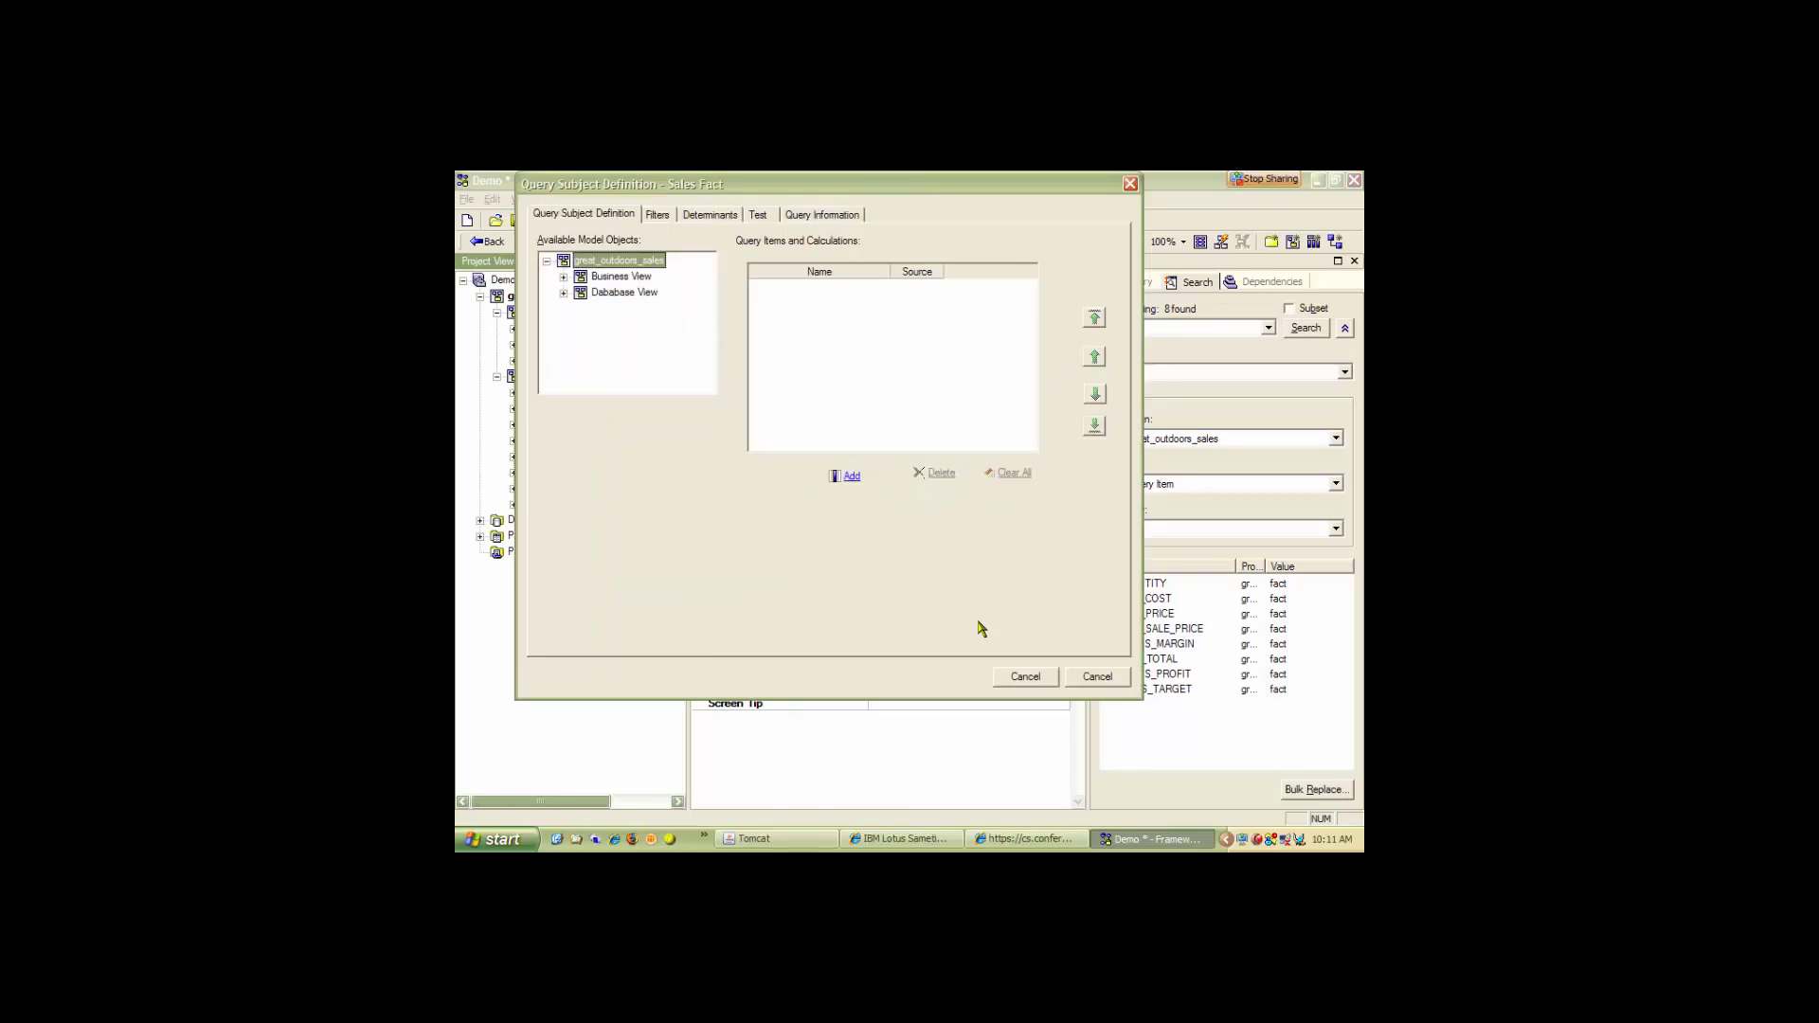
Add the measures QUANTITY through GROSS_PROFIT from SLS_SALES_FACT in Dababase View to the Sales Fact definition.
{"action": "left_click", "coordinate": [565, 292]}
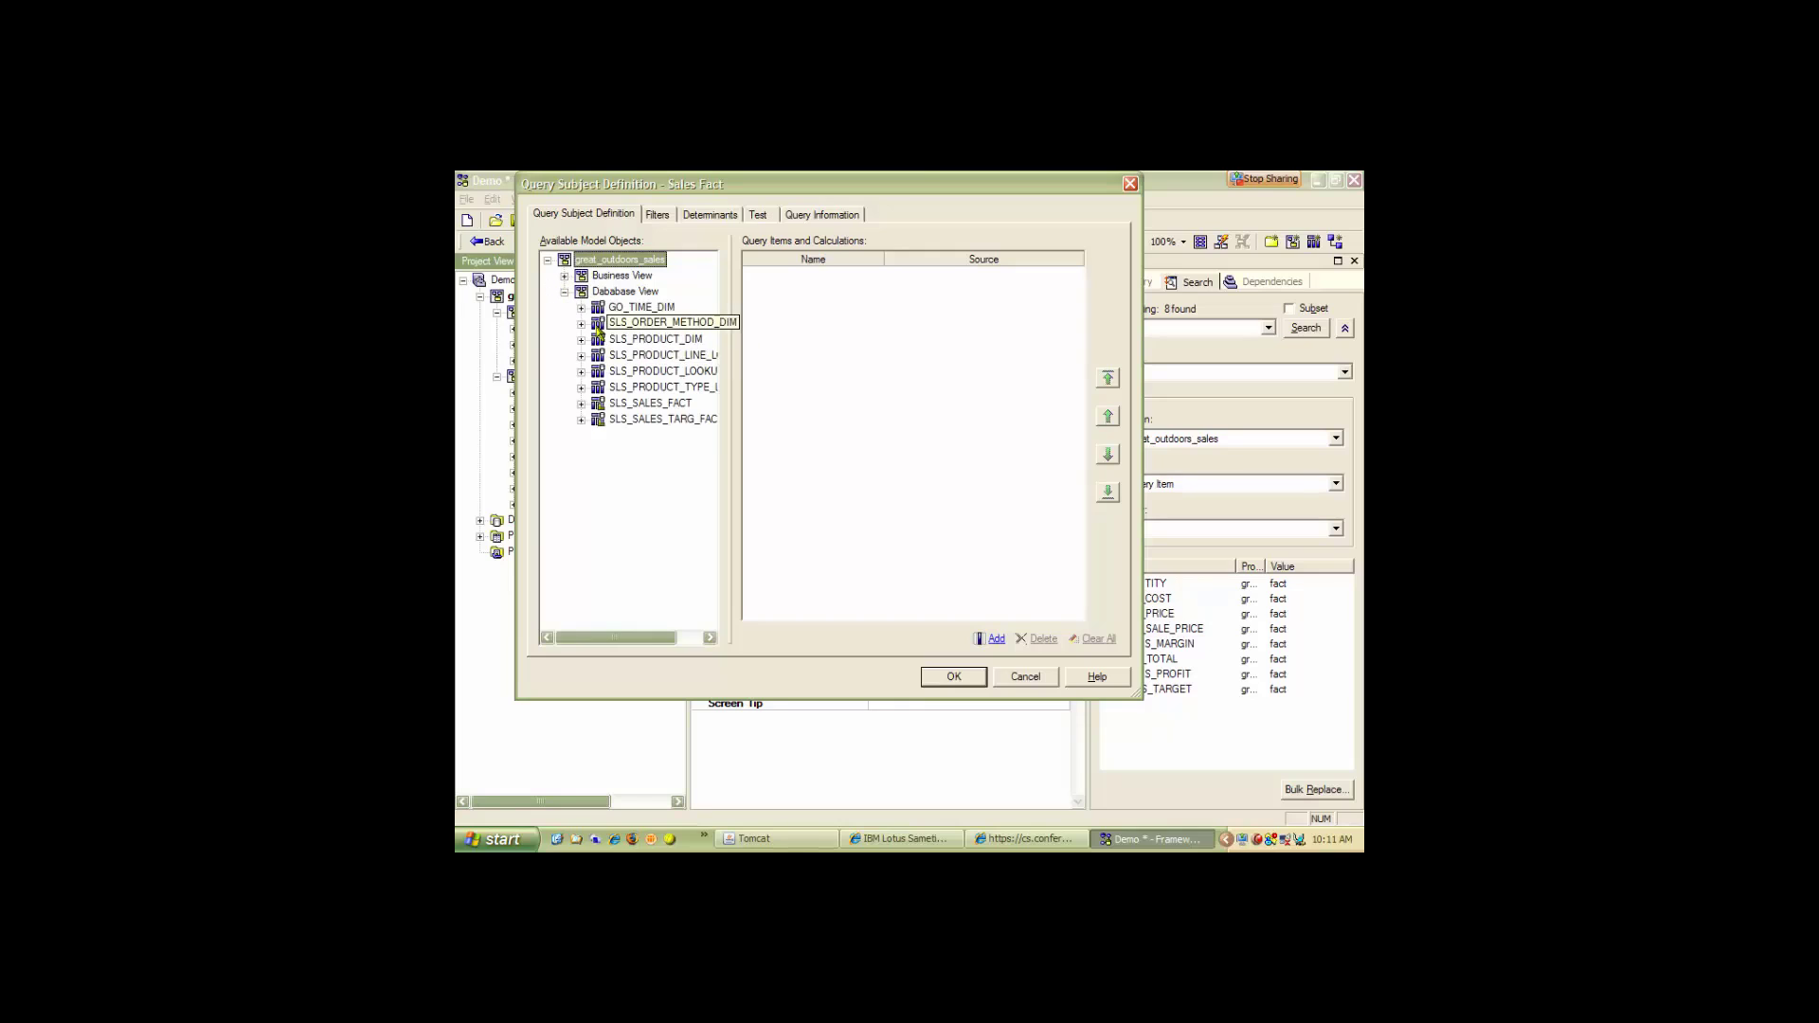
{"action": "left_click", "coordinate": [581, 409]}
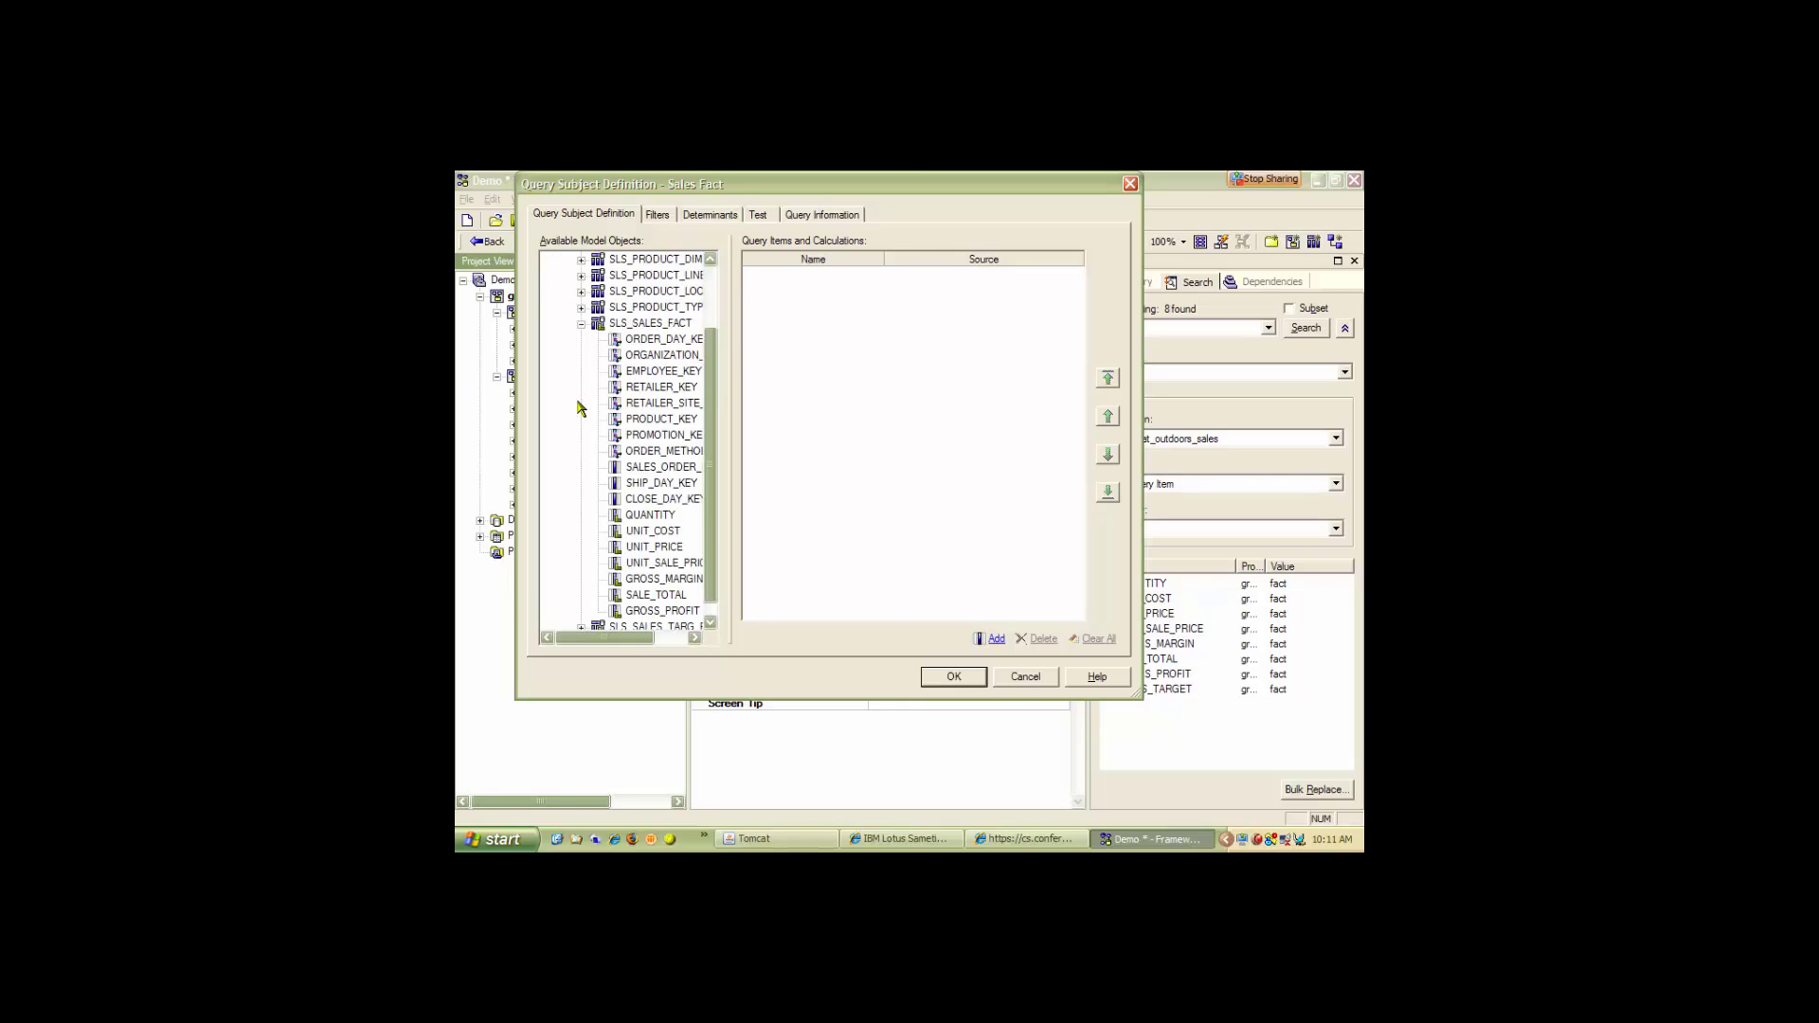
{"action": "left_click", "coordinate": [642, 516]}
{"action": "left_click", "coordinate": [645, 611], "text": "shift"}
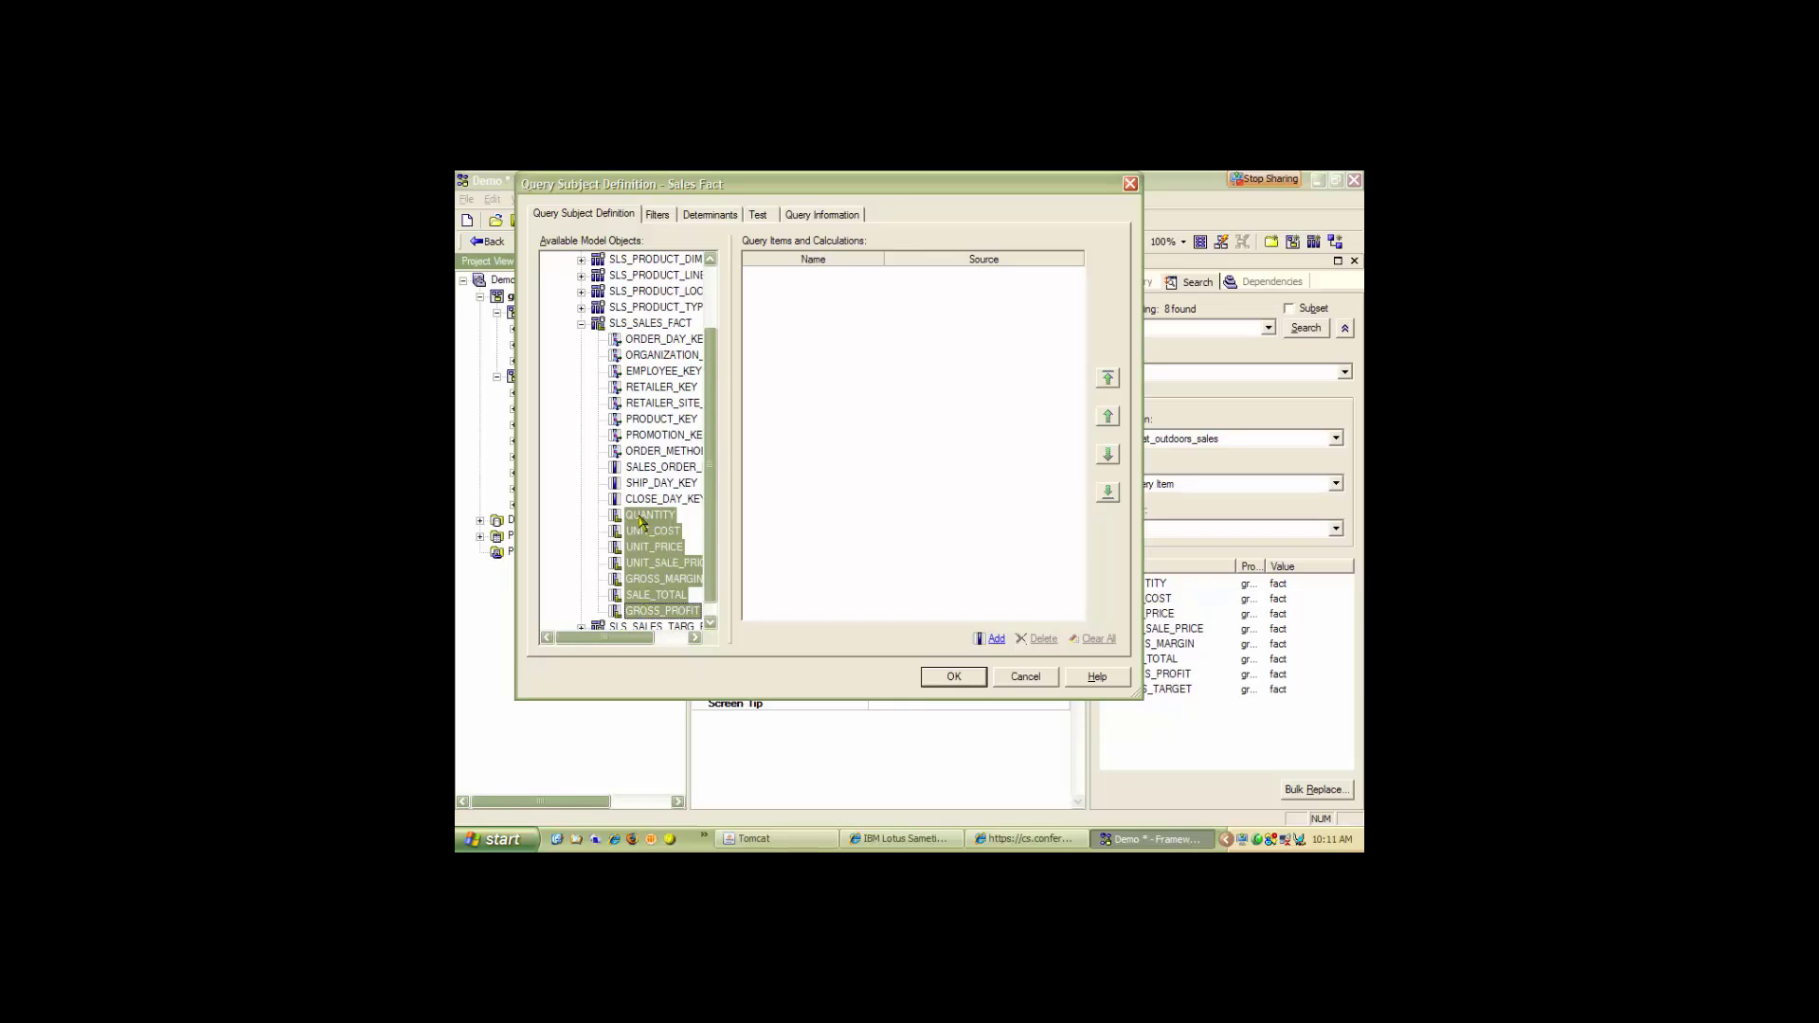
{"action": "left_click_drag", "start_coordinate": [640, 522], "coordinate": [841, 468]}
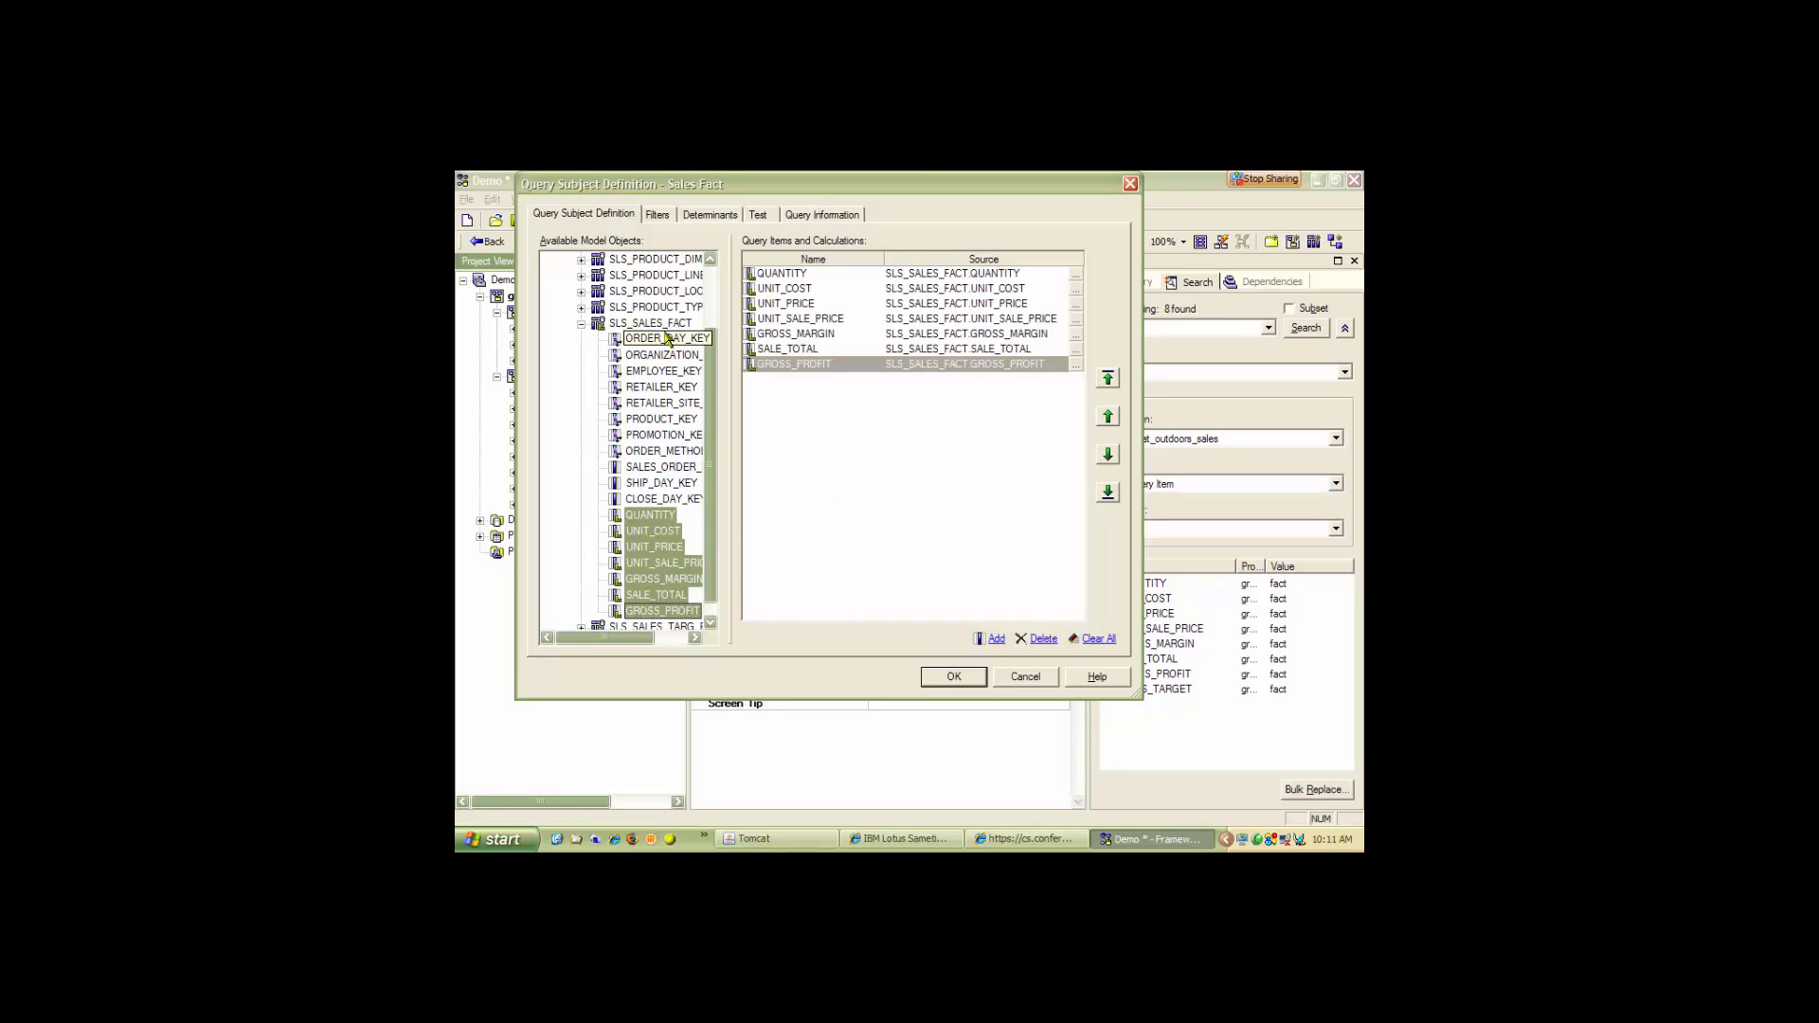
Add the key items ORDER_DAY_KEY through CLOSE_DAY_KEY from SLS_SALES_FACT to Sales Fact and accept the definition.
{"action": "left_click", "coordinate": [648, 502], "text": "shift"}
{"action": "left_click_drag", "start_coordinate": [654, 353], "coordinate": [855, 561]}
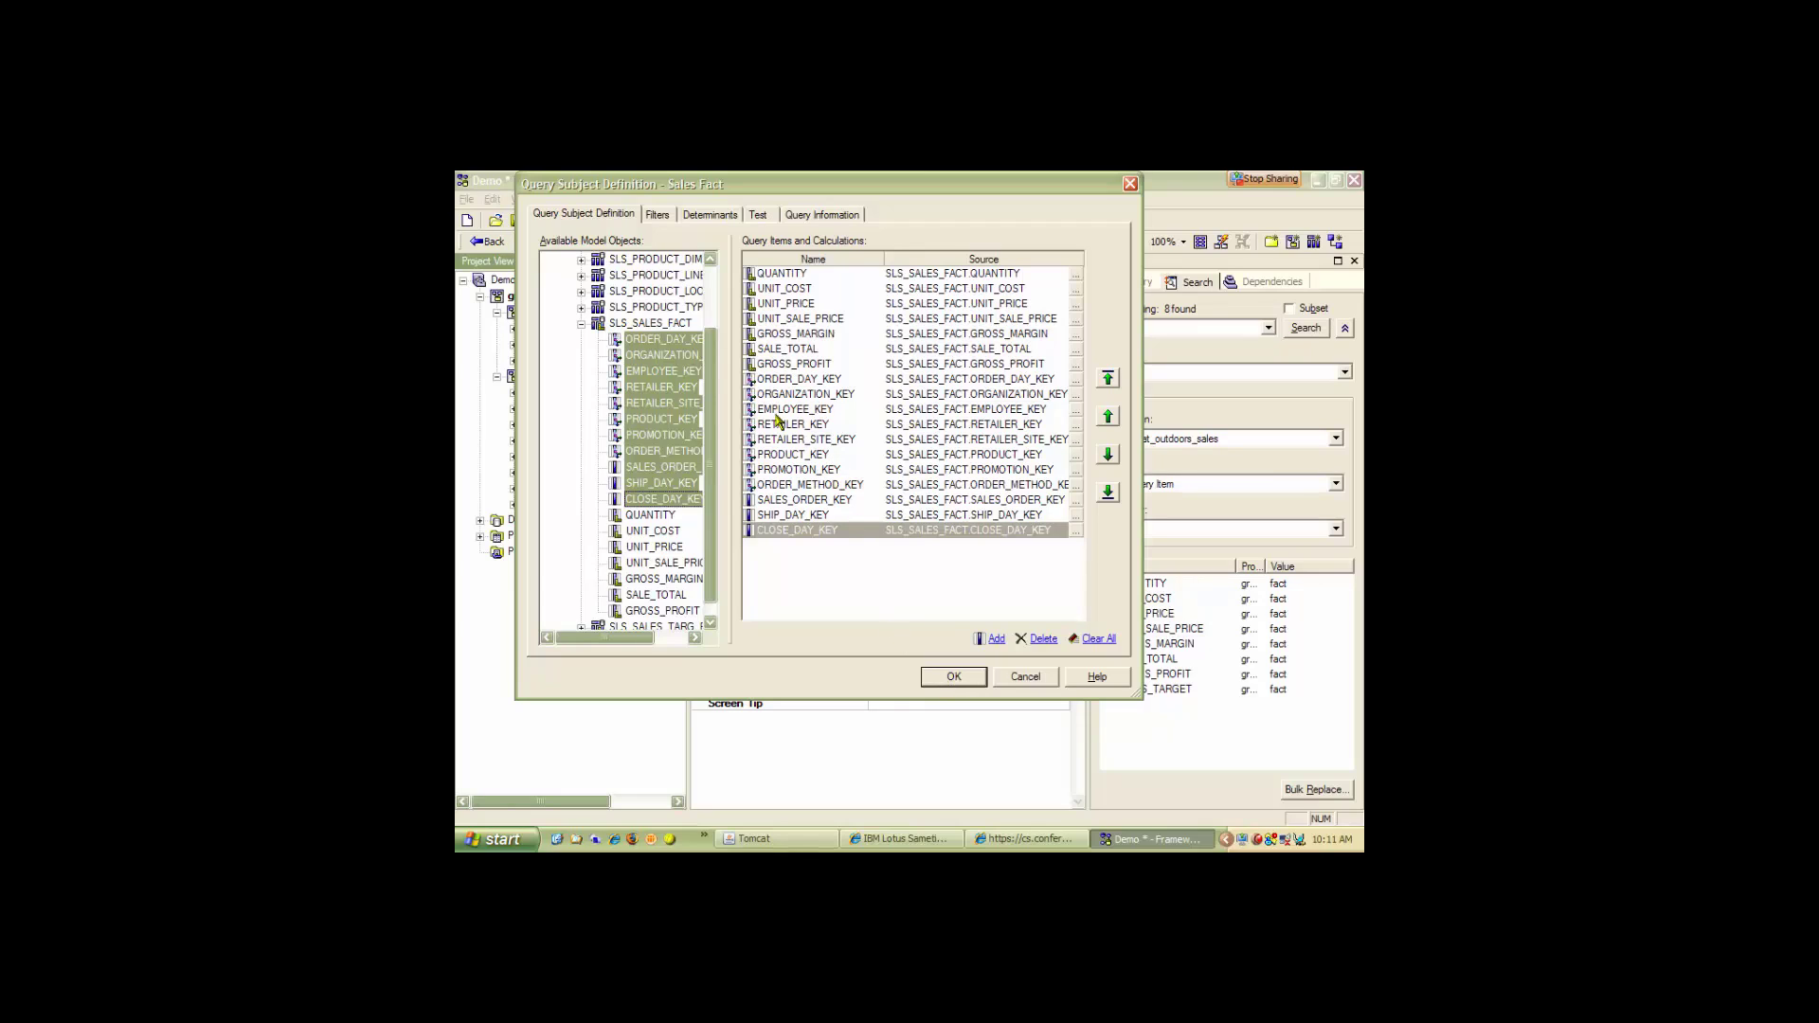
{"action": "left_click", "coordinate": [954, 677]}
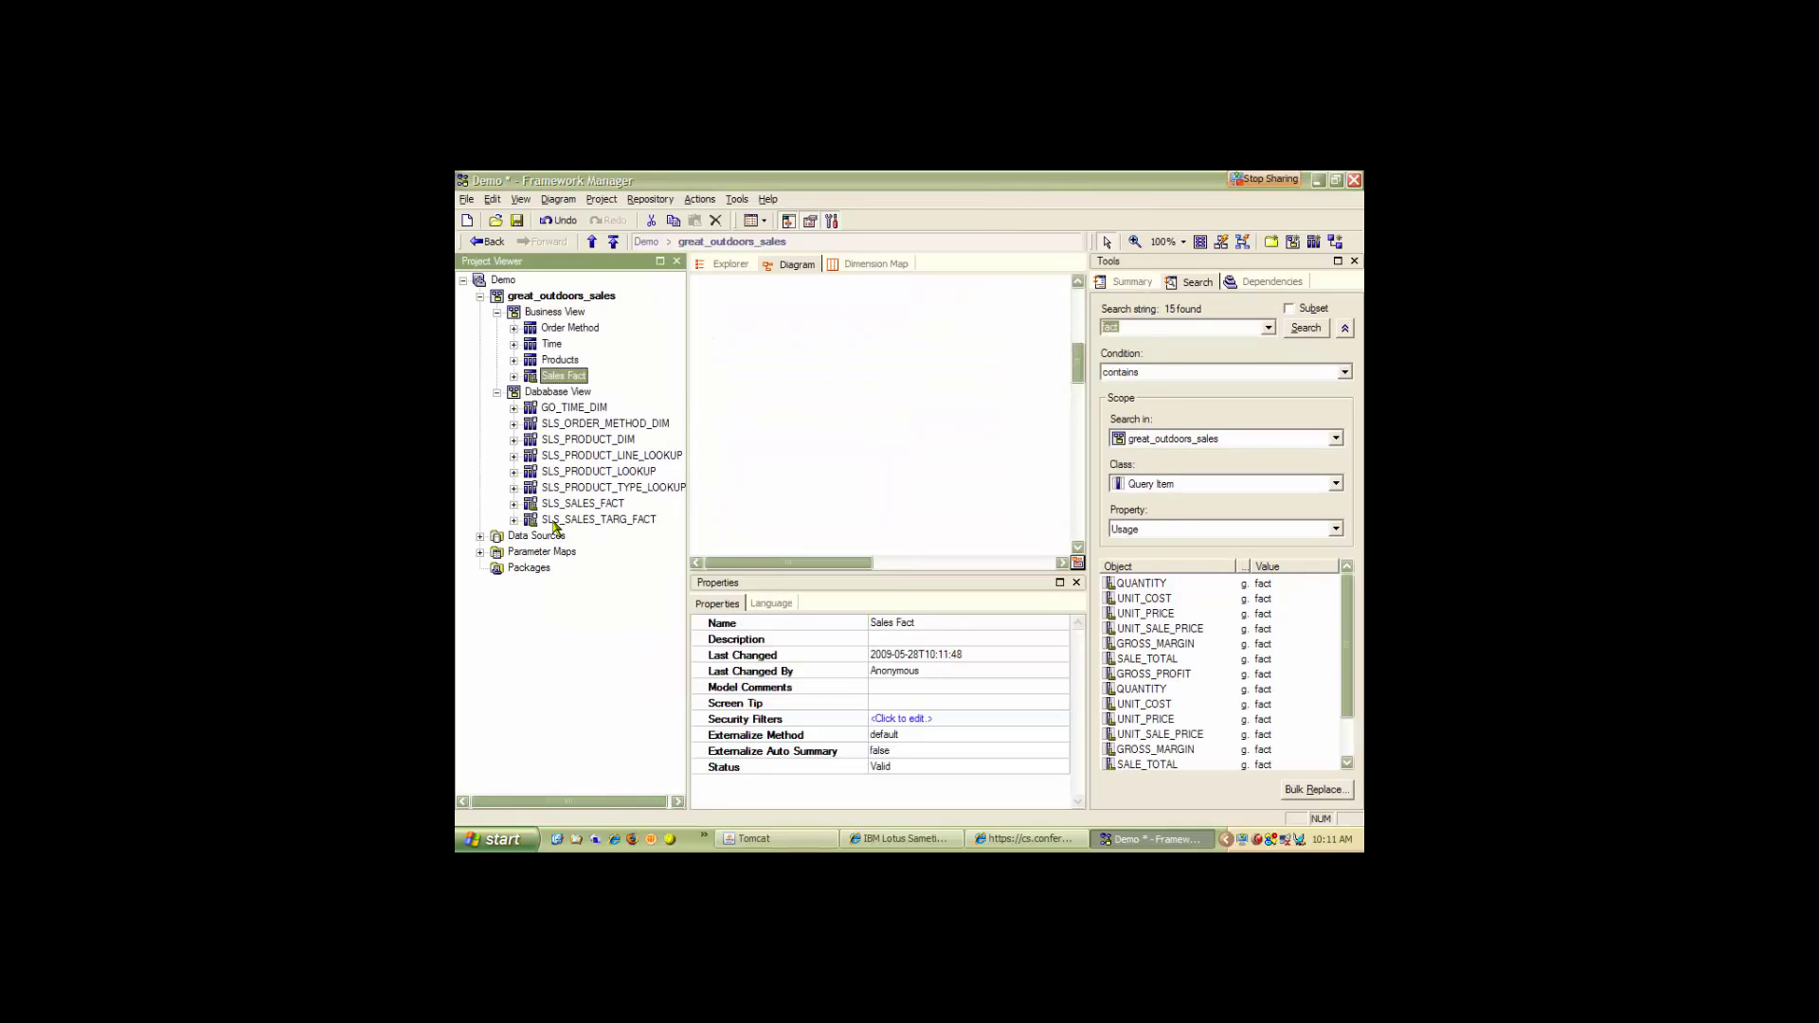
Create a new model-based query subject named Sales Target Fact in Business View.
{"action": "right_click", "coordinate": [550, 315]}
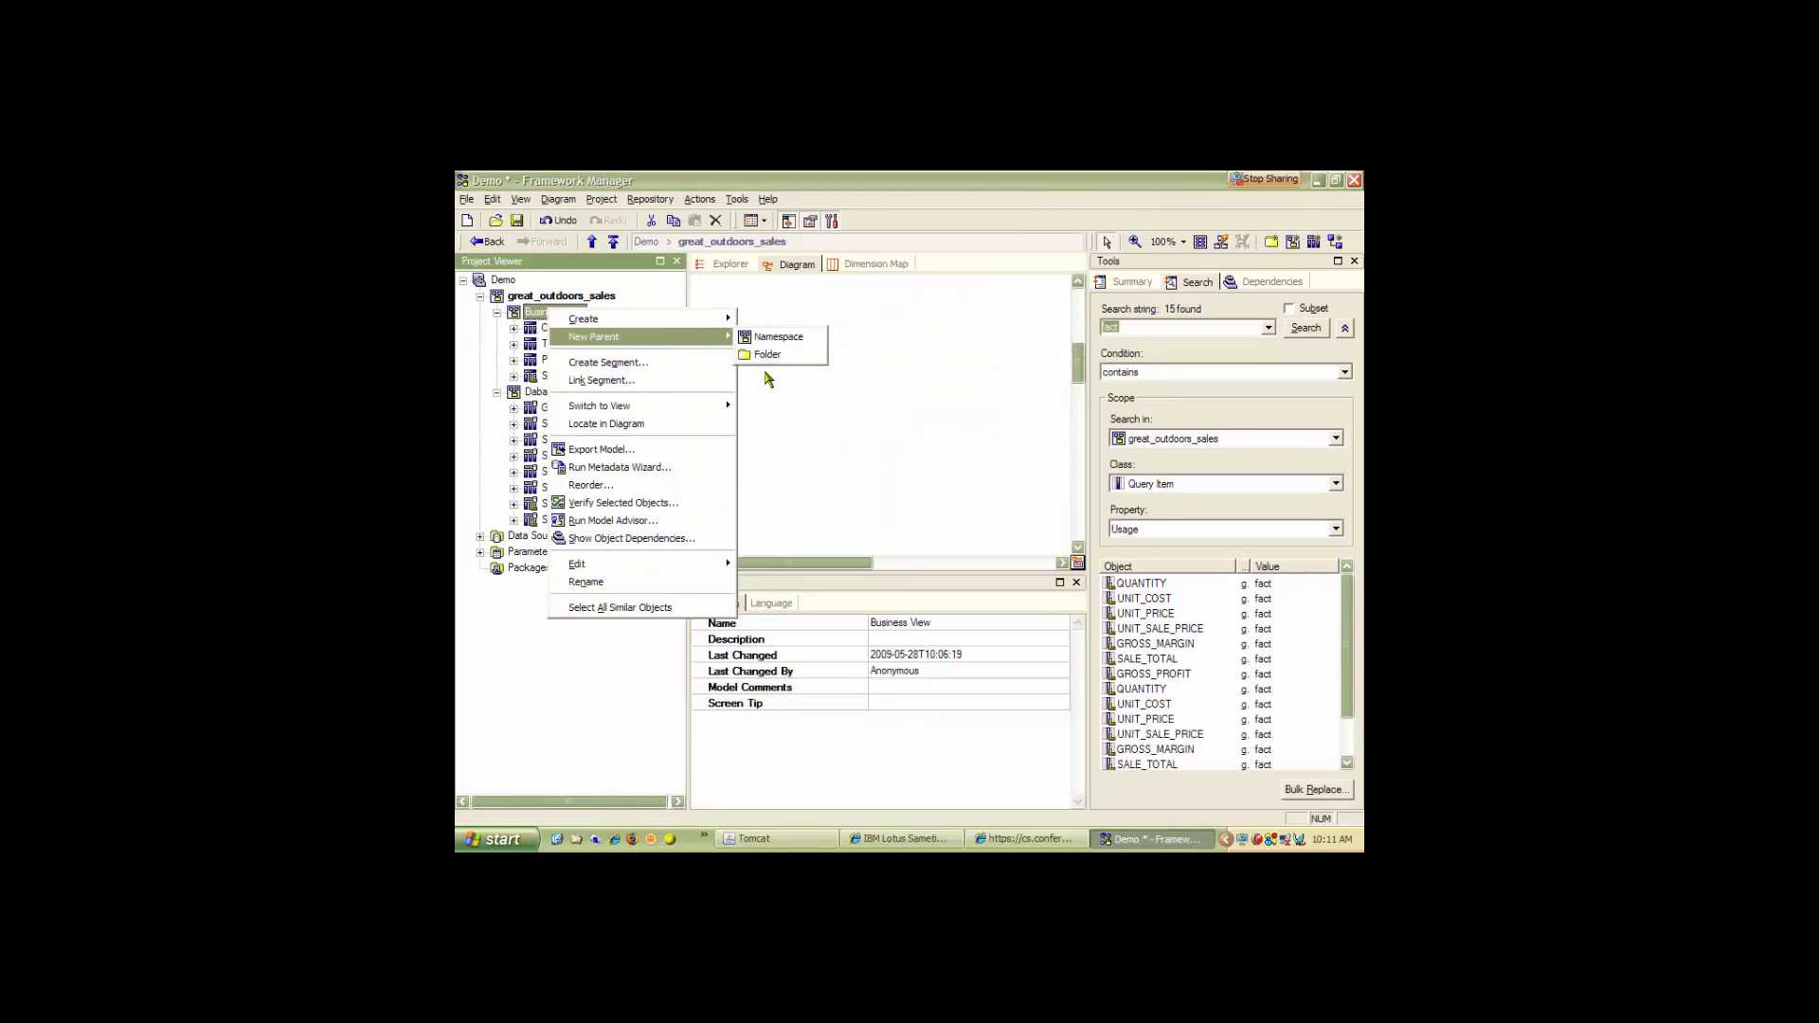
{"action": "mouse_move", "coordinate": [698, 323]}
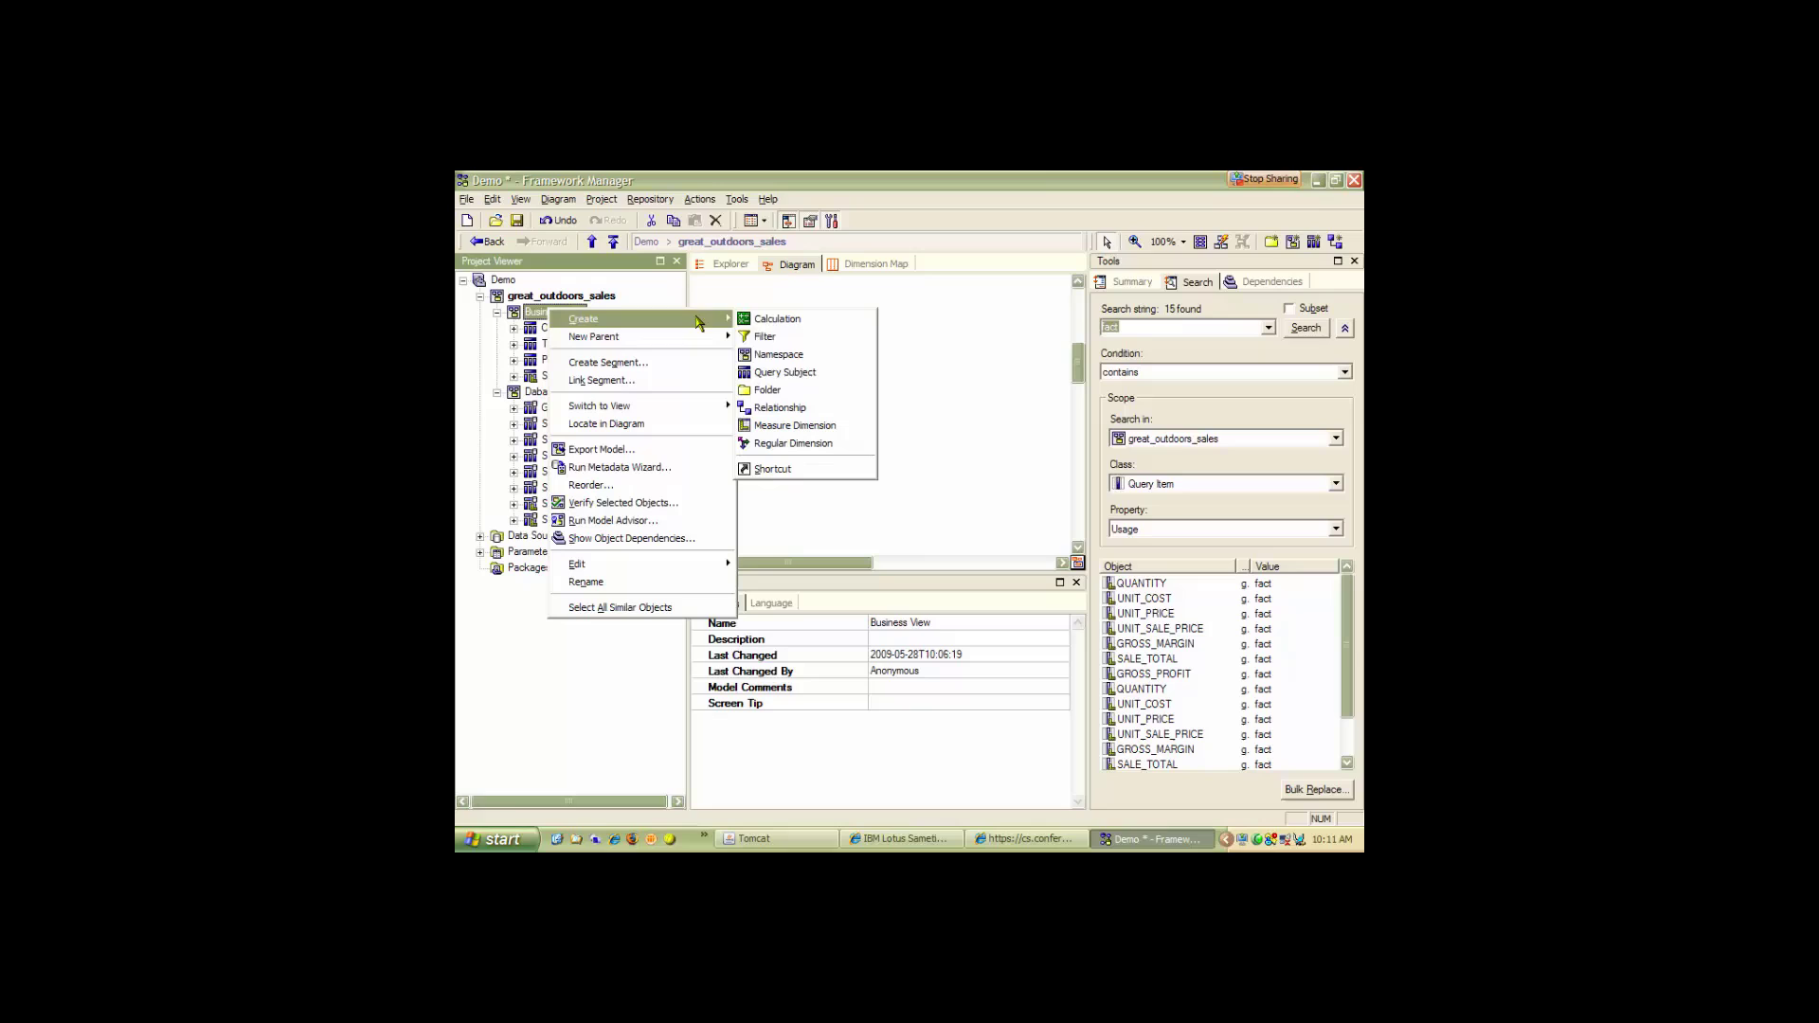
{"action": "left_click", "coordinate": [779, 373]}
{"action": "type", "text": "S"}
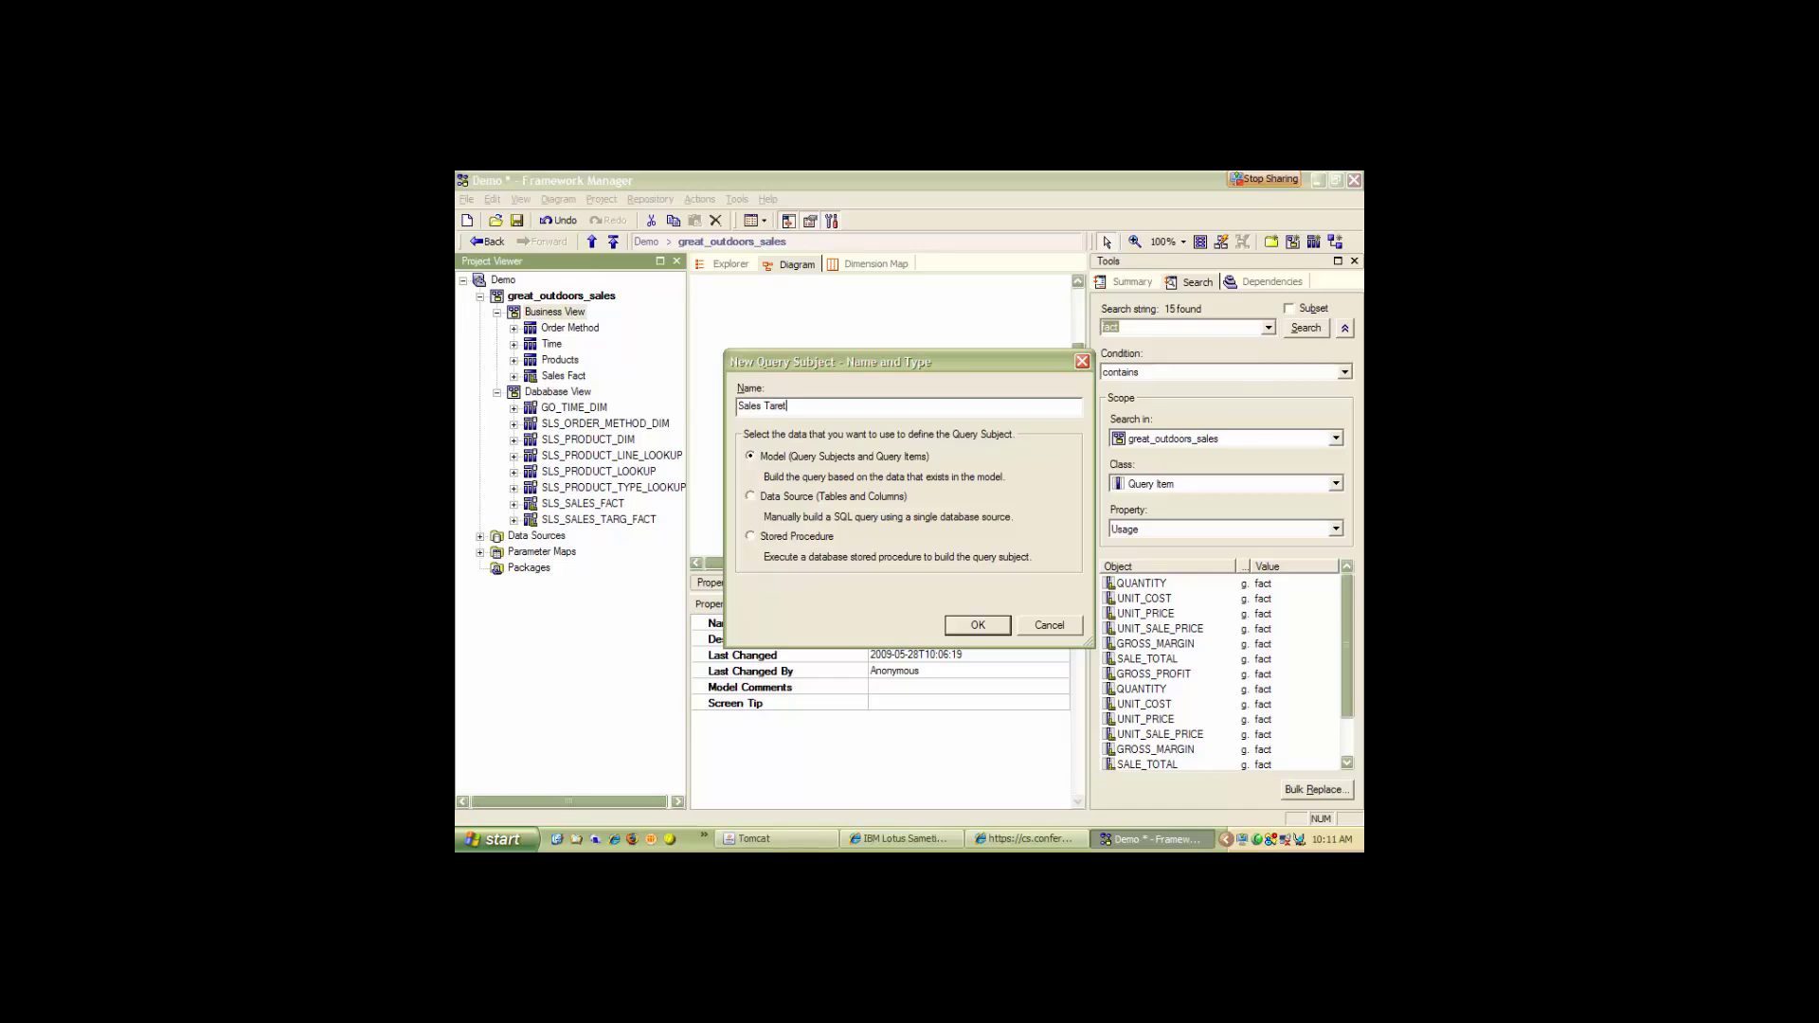
{"action": "type", "text": "ales Target Fact"}
{"action": "key", "text": "Return"}
Add all query items from MONTH_KEY through SALES_TARGET of SLS_SALES_TARG_FACT to Sales Target Fact and accept the definition.
{"action": "left_click", "coordinate": [564, 292]}
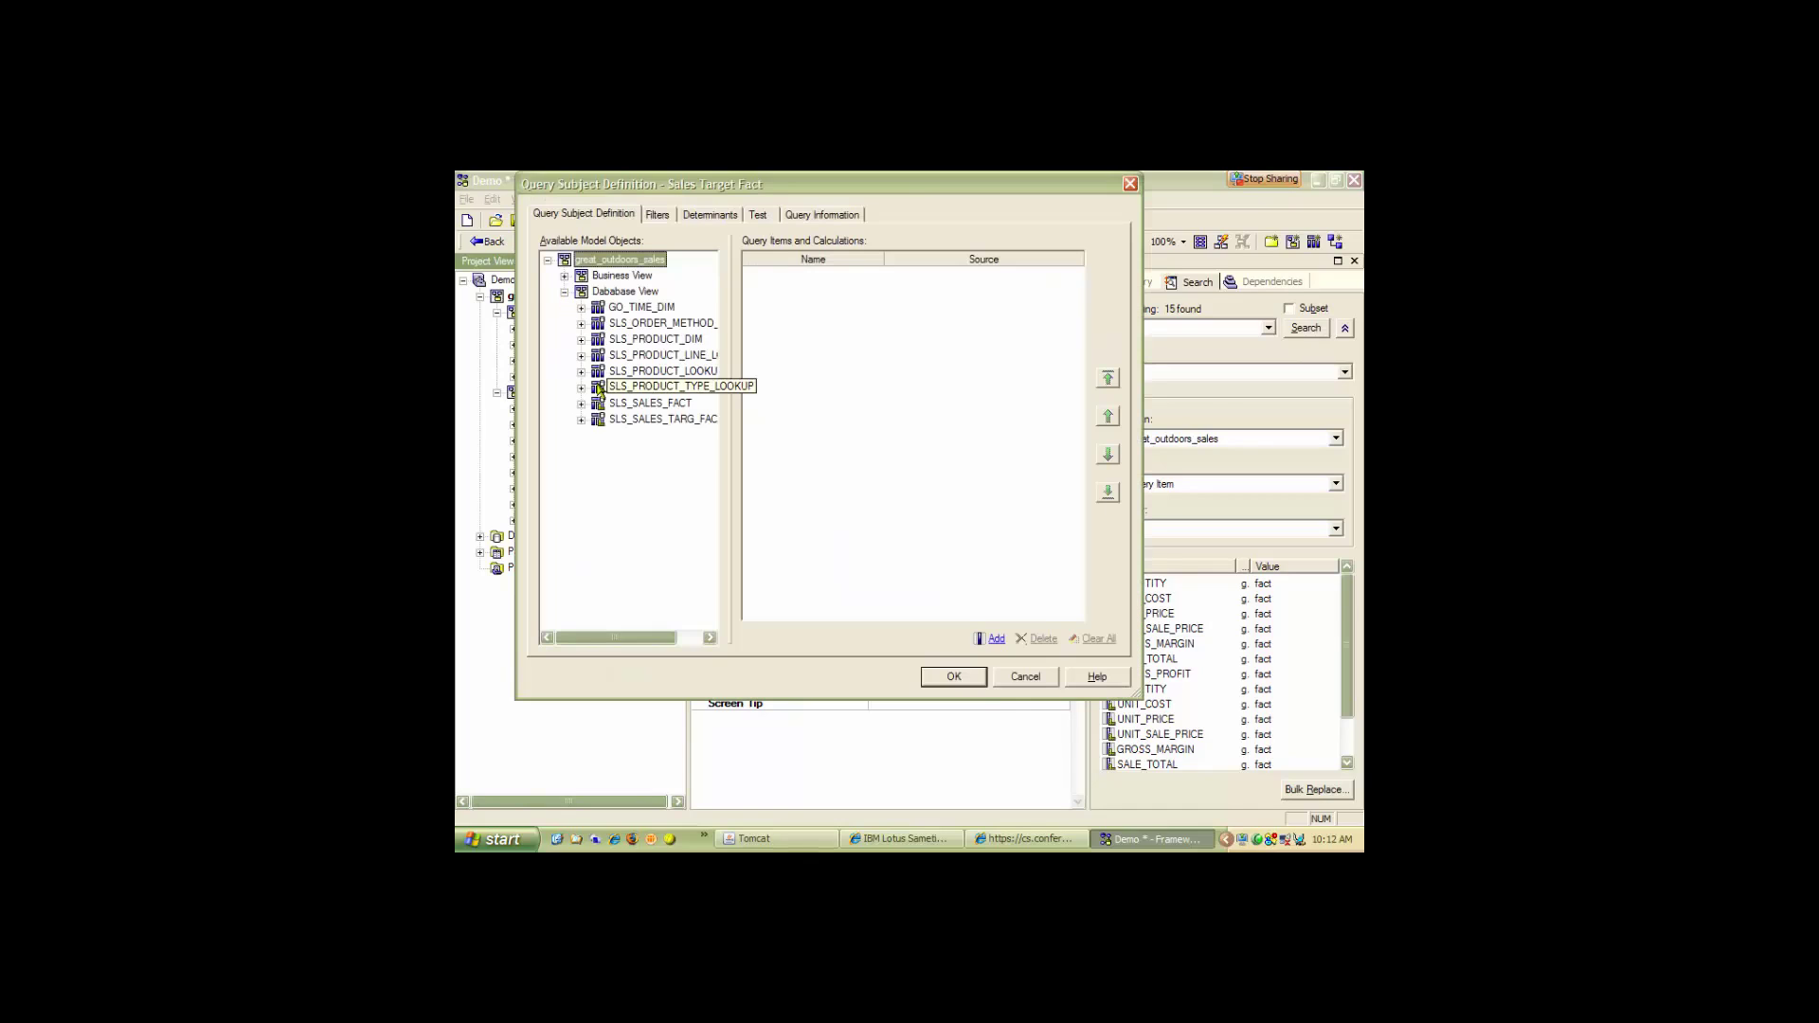
{"action": "left_click", "coordinate": [581, 420]}
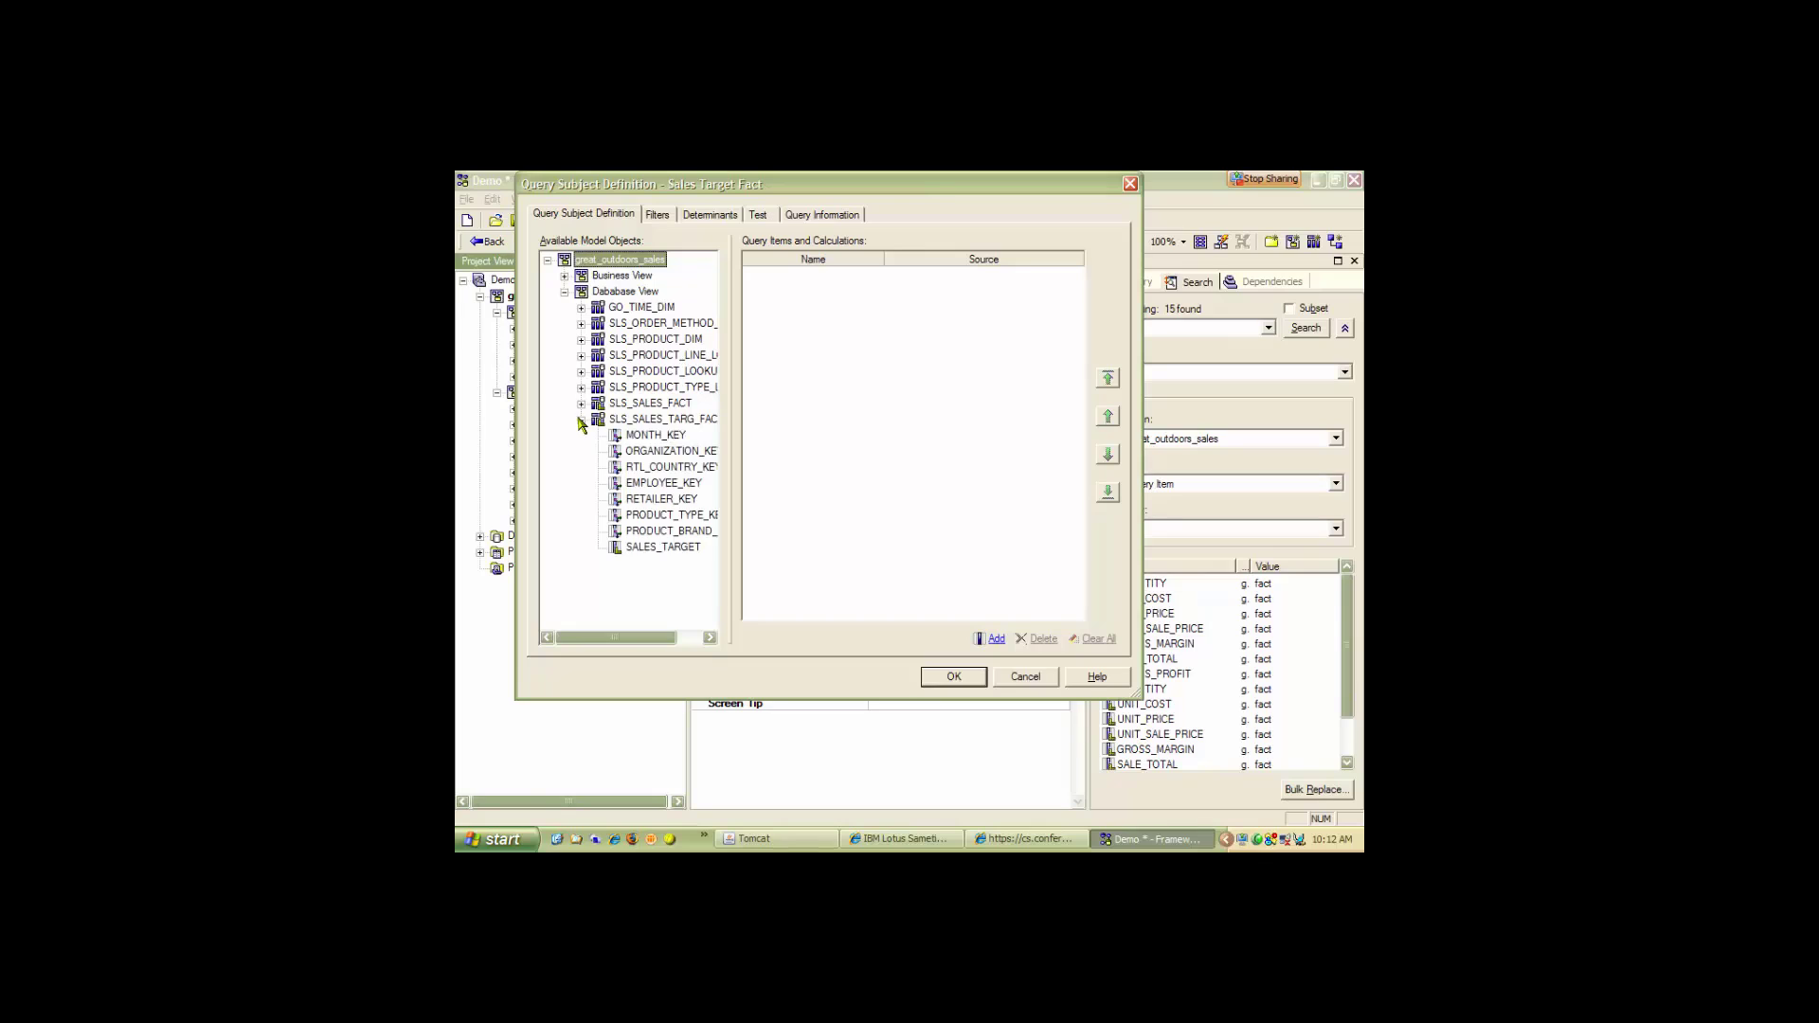
{"action": "left_click", "coordinate": [654, 435]}
{"action": "left_click", "coordinate": [663, 547], "text": "shift"}
{"action": "left_click_drag", "start_coordinate": [682, 464], "coordinate": [860, 431]}
{"action": "left_click", "coordinate": [953, 676]}
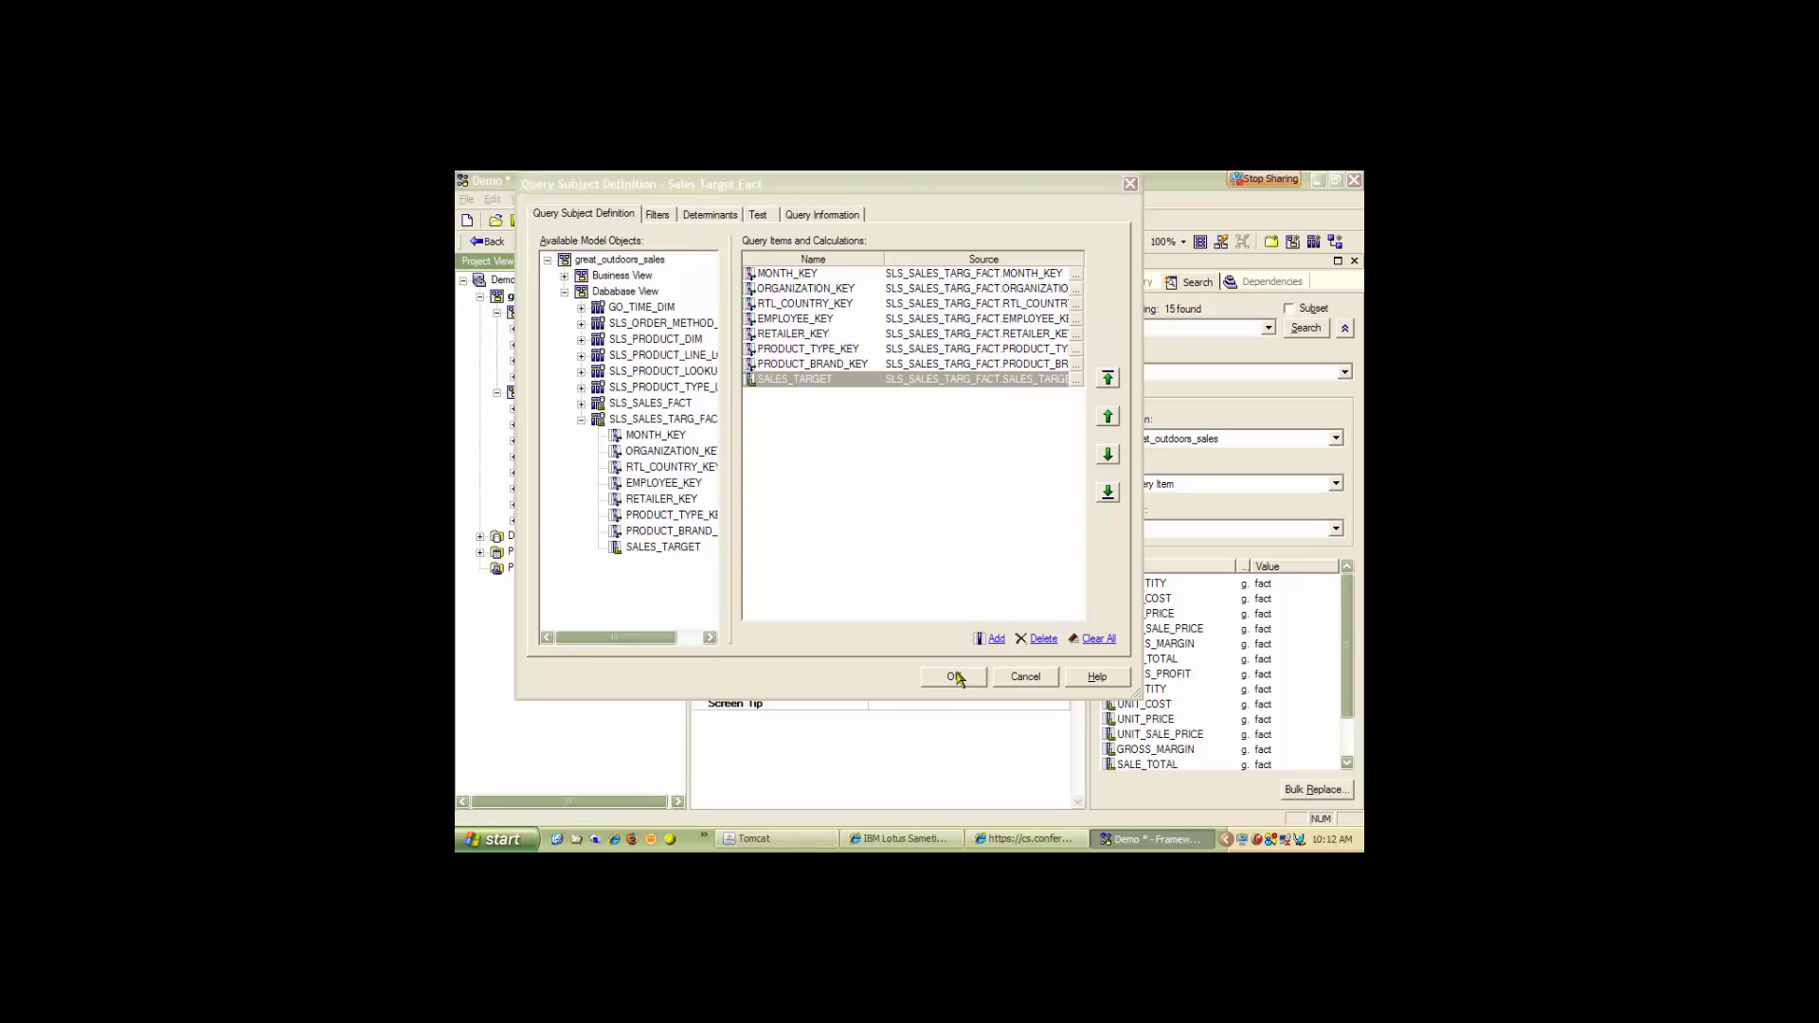
Show the Business View diagram and close the Properties and Tools panes to enlarge it.
{"action": "double_click", "coordinate": [544, 312]}
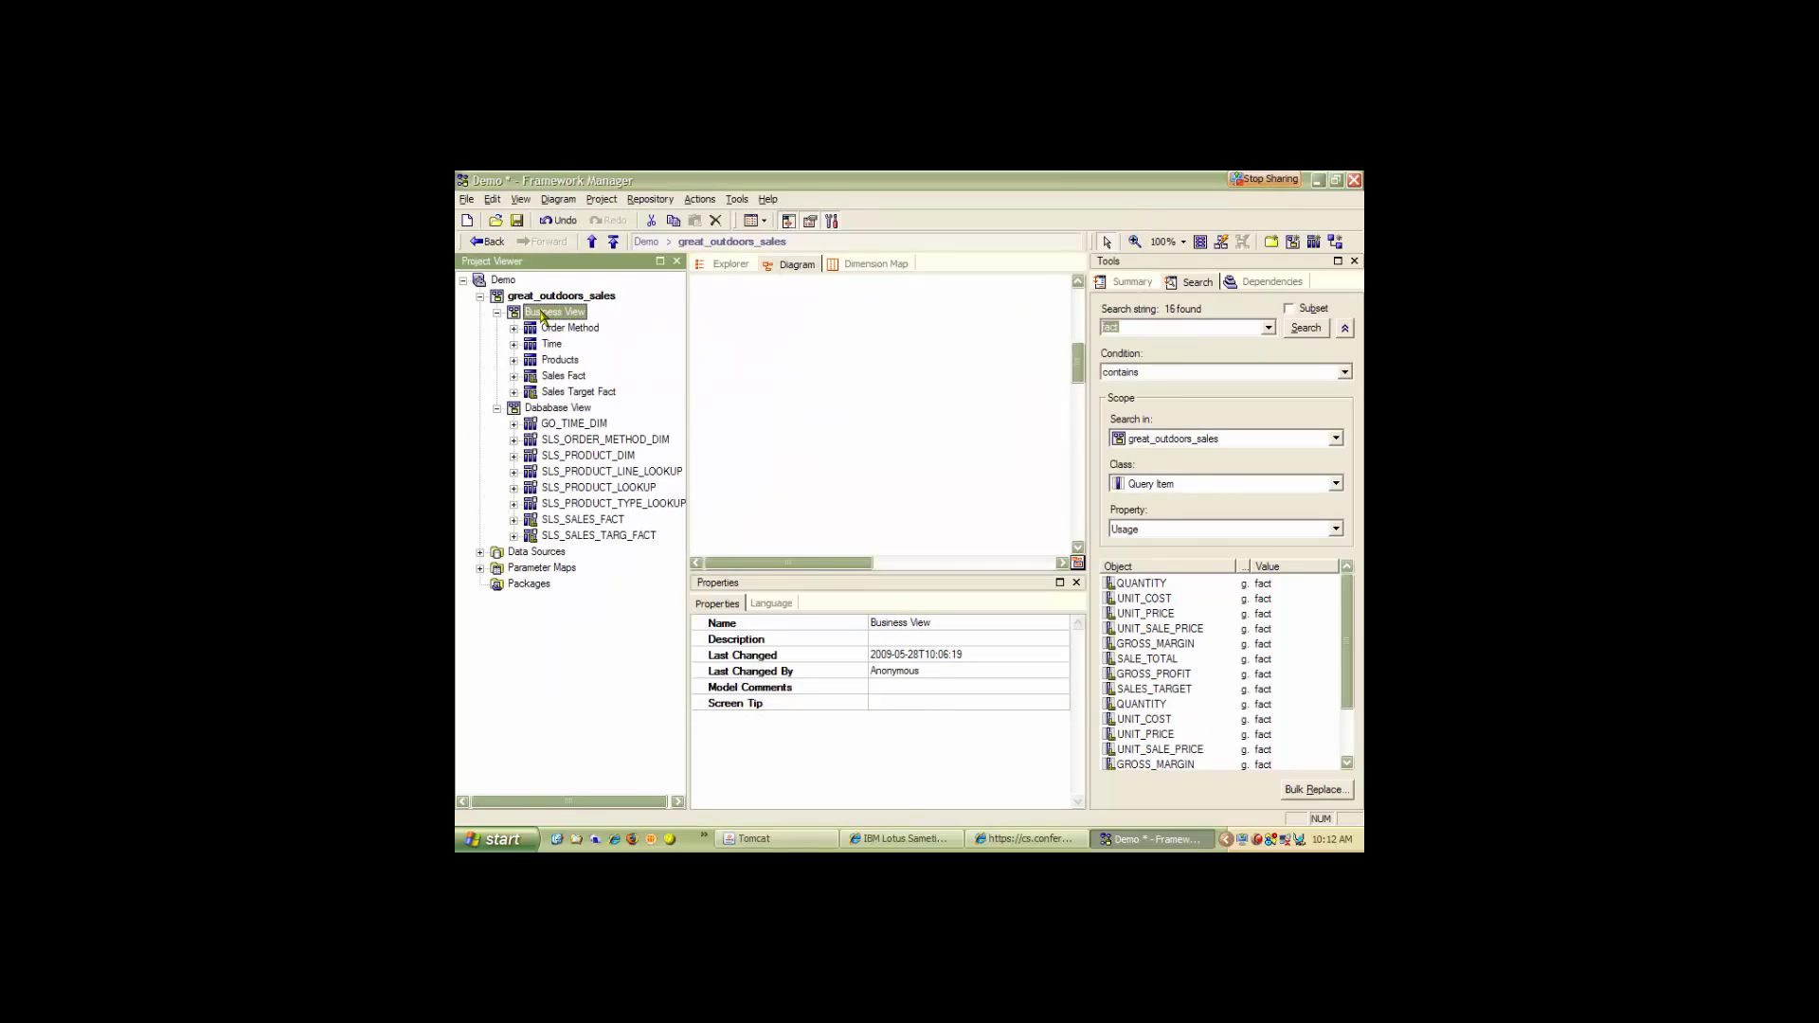
{"action": "left_click", "coordinate": [1076, 581]}
{"action": "left_click", "coordinate": [1354, 262]}
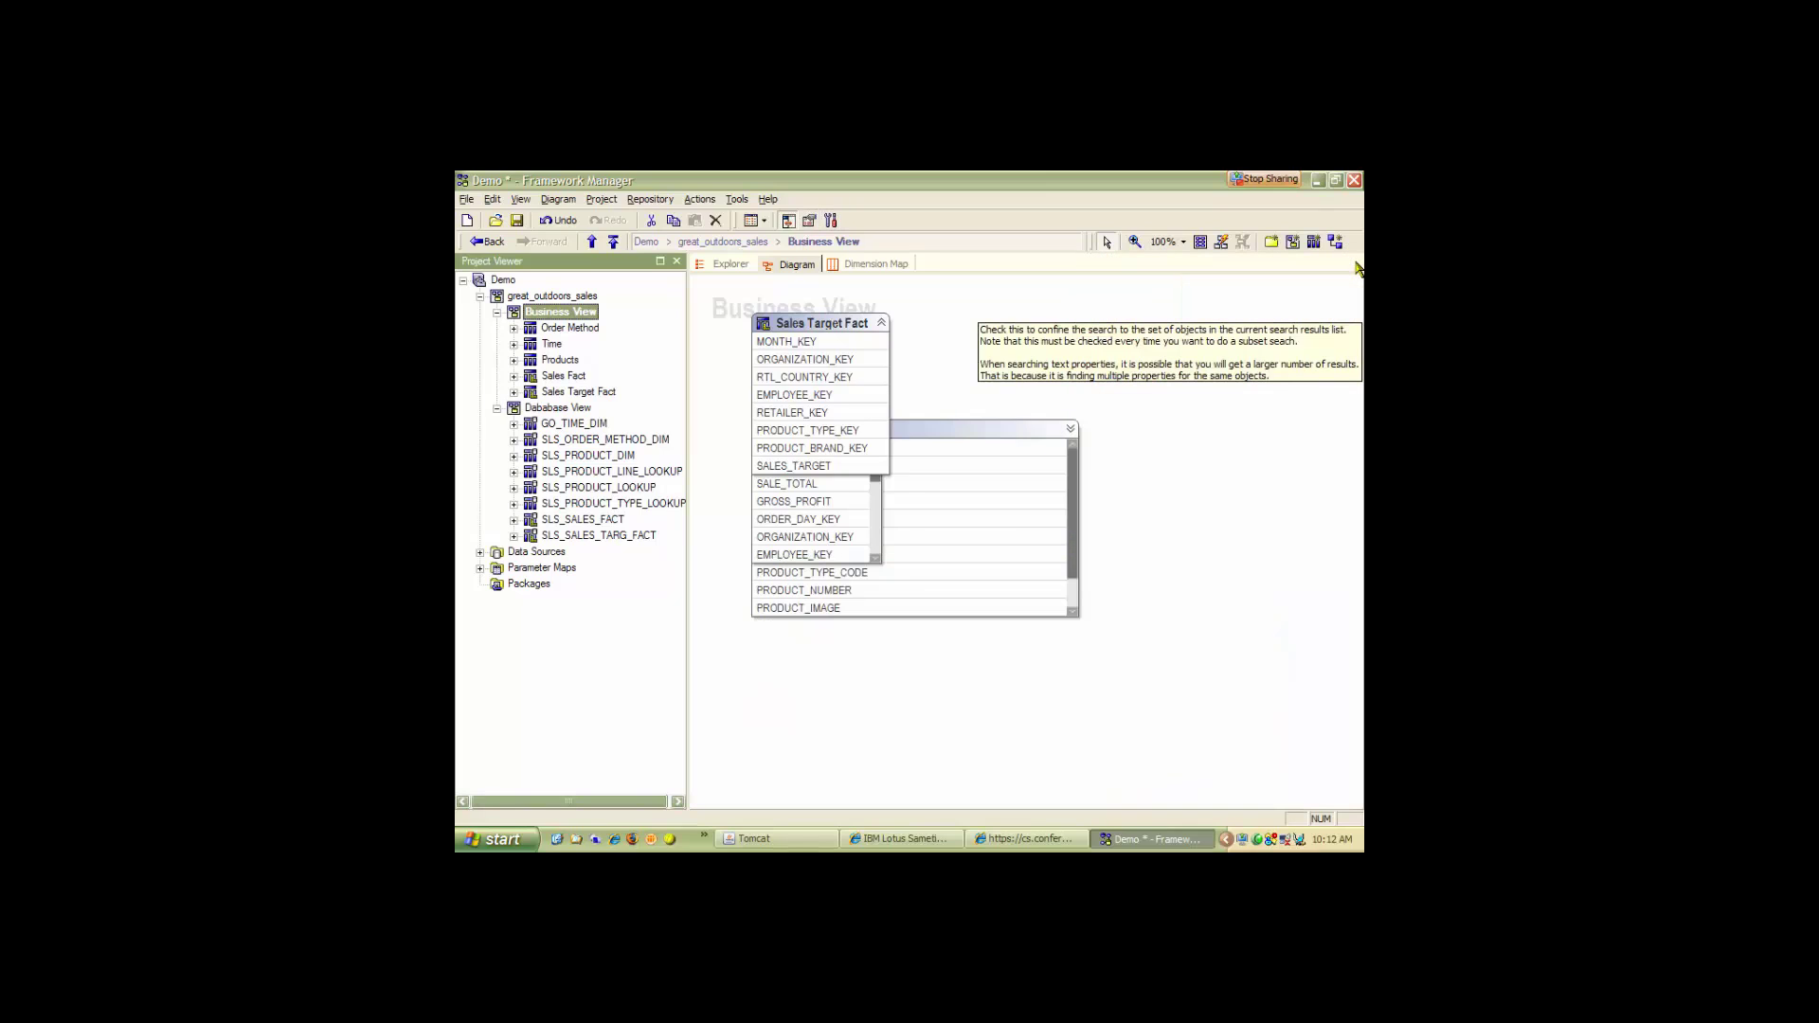
Separate the overlapping Sales Target Fact, Sales Fact, Products, Time and Order Method boxes in the Business View diagram.
{"action": "left_click_drag", "start_coordinate": [842, 325], "coordinate": [1272, 418]}
{"action": "left_click_drag", "start_coordinate": [820, 377], "coordinate": [865, 682]}
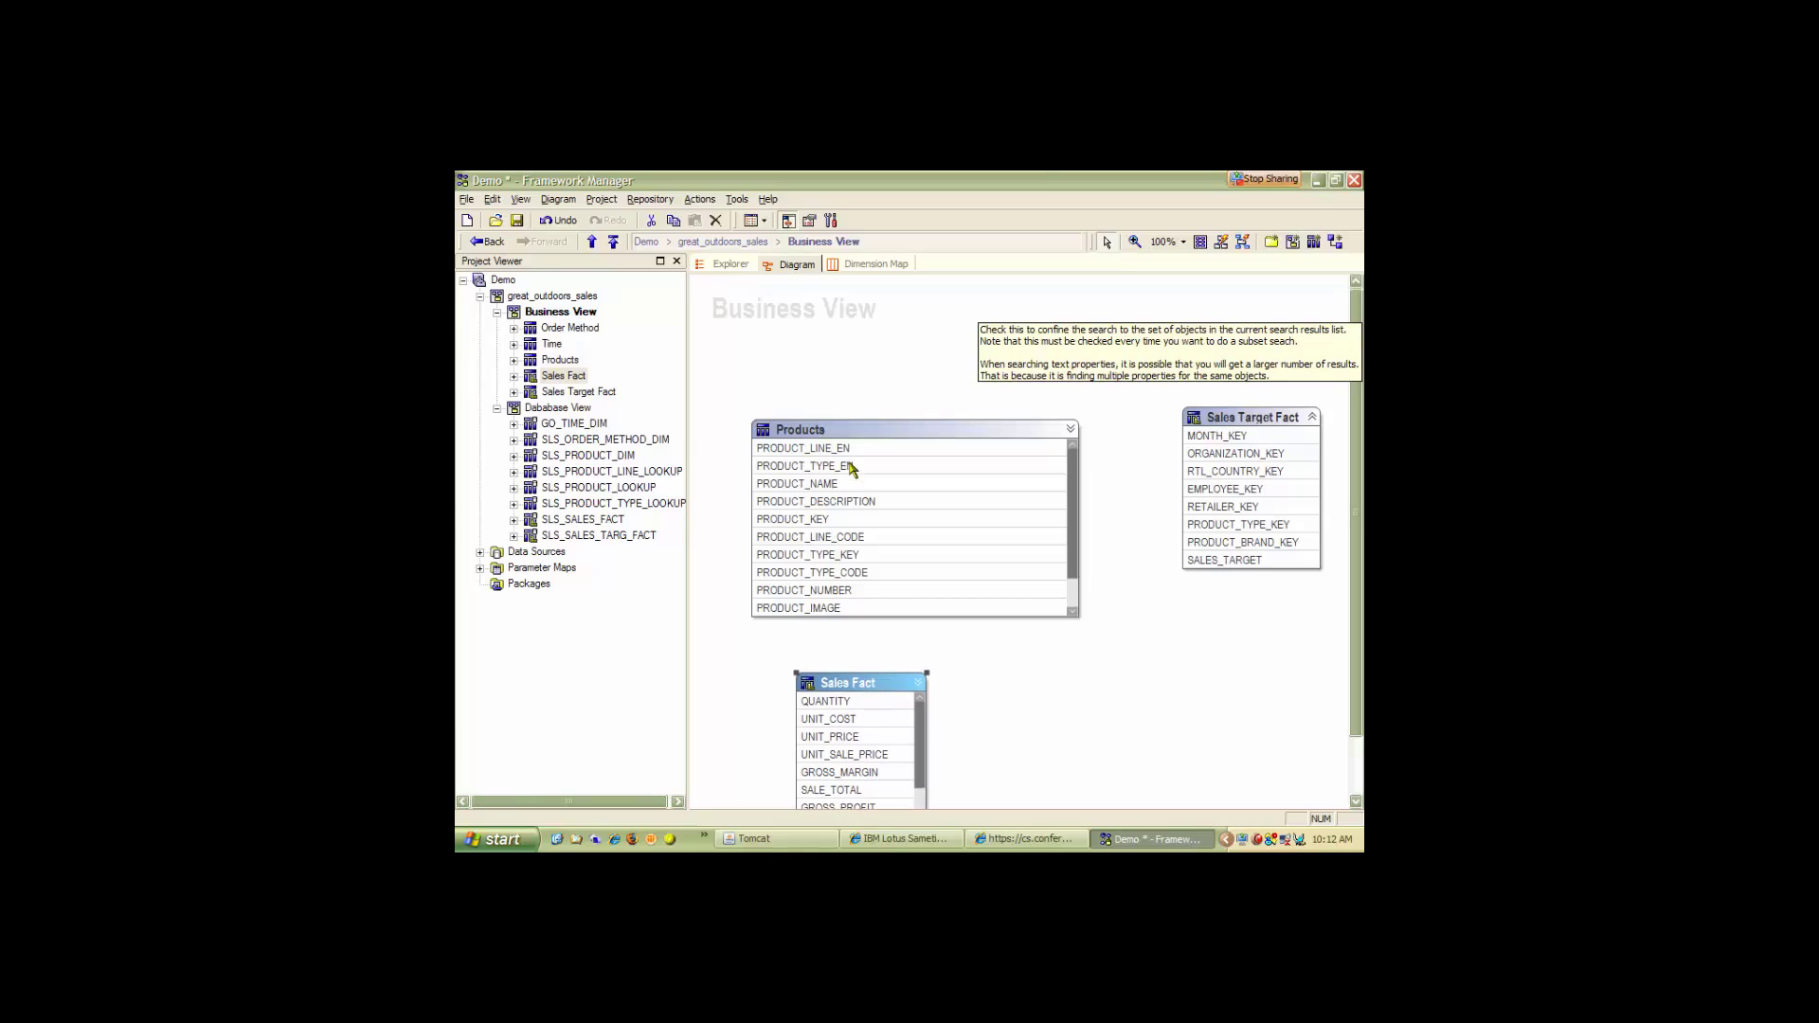
{"action": "left_click", "coordinate": [841, 428]}
{"action": "left_click_drag", "start_coordinate": [908, 432], "coordinate": [1046, 389]}
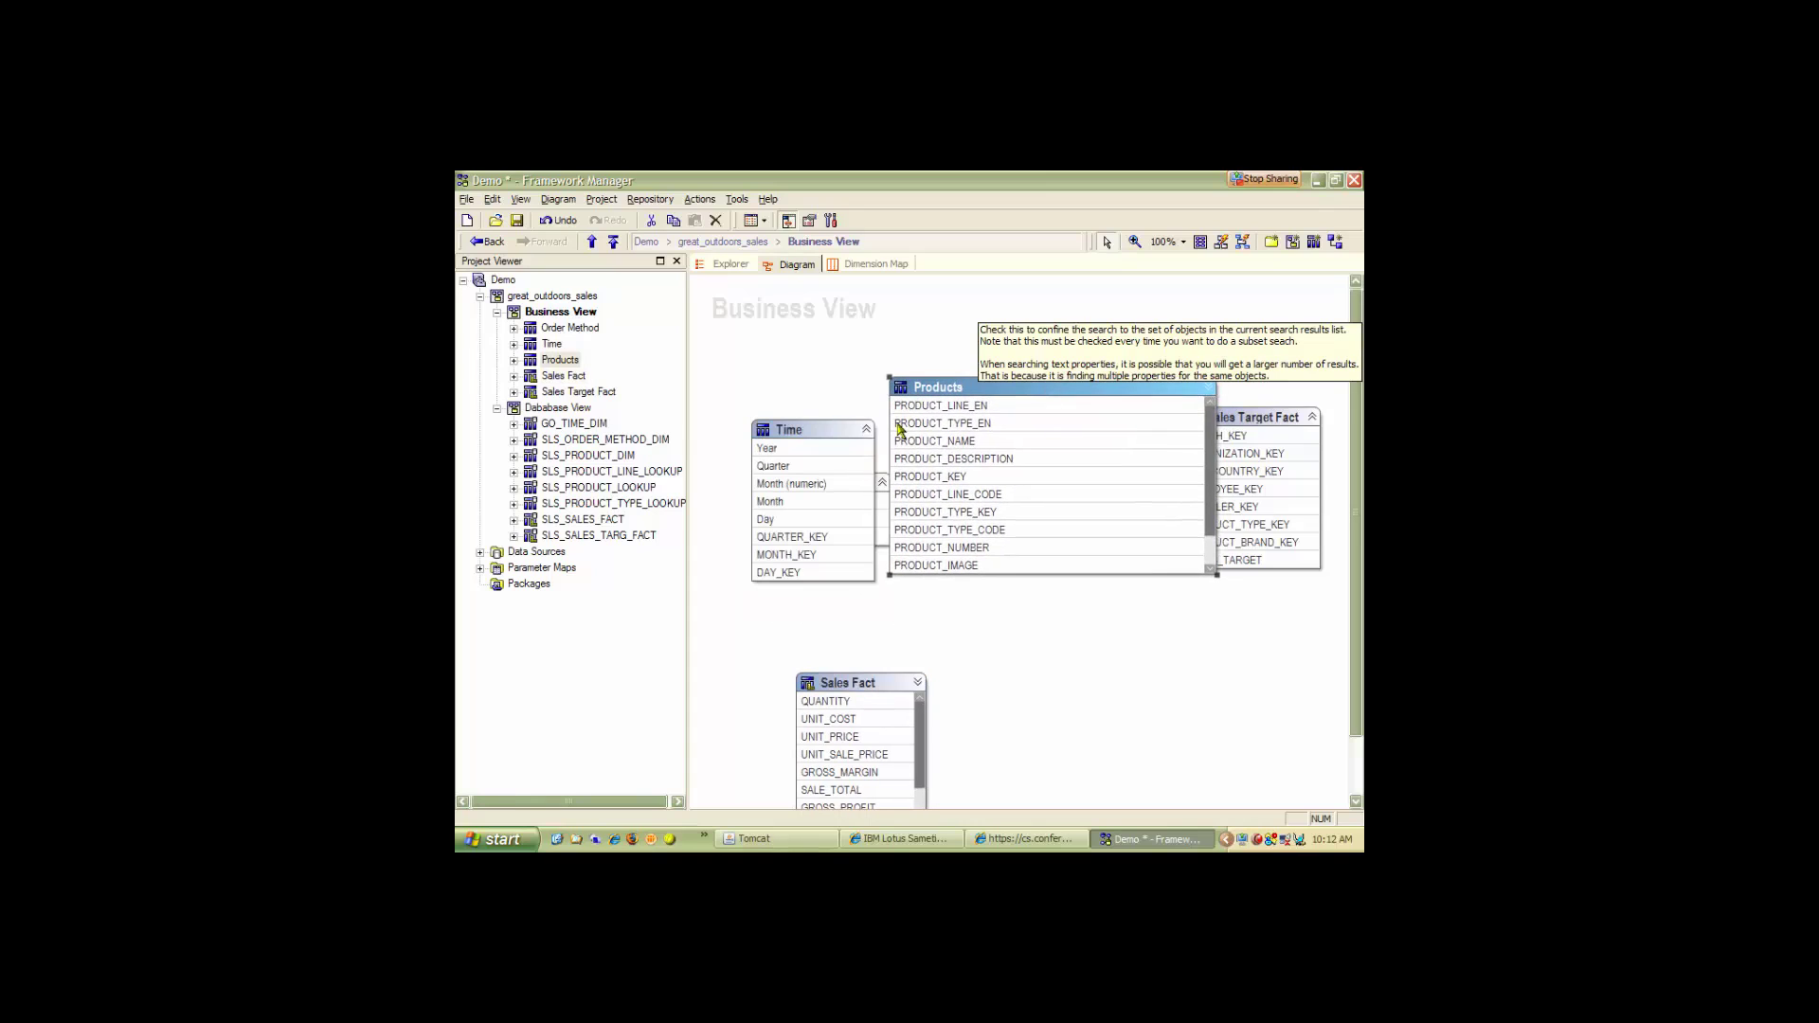
{"action": "left_click", "coordinate": [831, 433]}
{"action": "left_click_drag", "start_coordinate": [831, 438], "coordinate": [769, 349]}
{"action": "left_click", "coordinate": [847, 479]}
{"action": "left_click_drag", "start_coordinate": [847, 478], "coordinate": [1139, 656]}
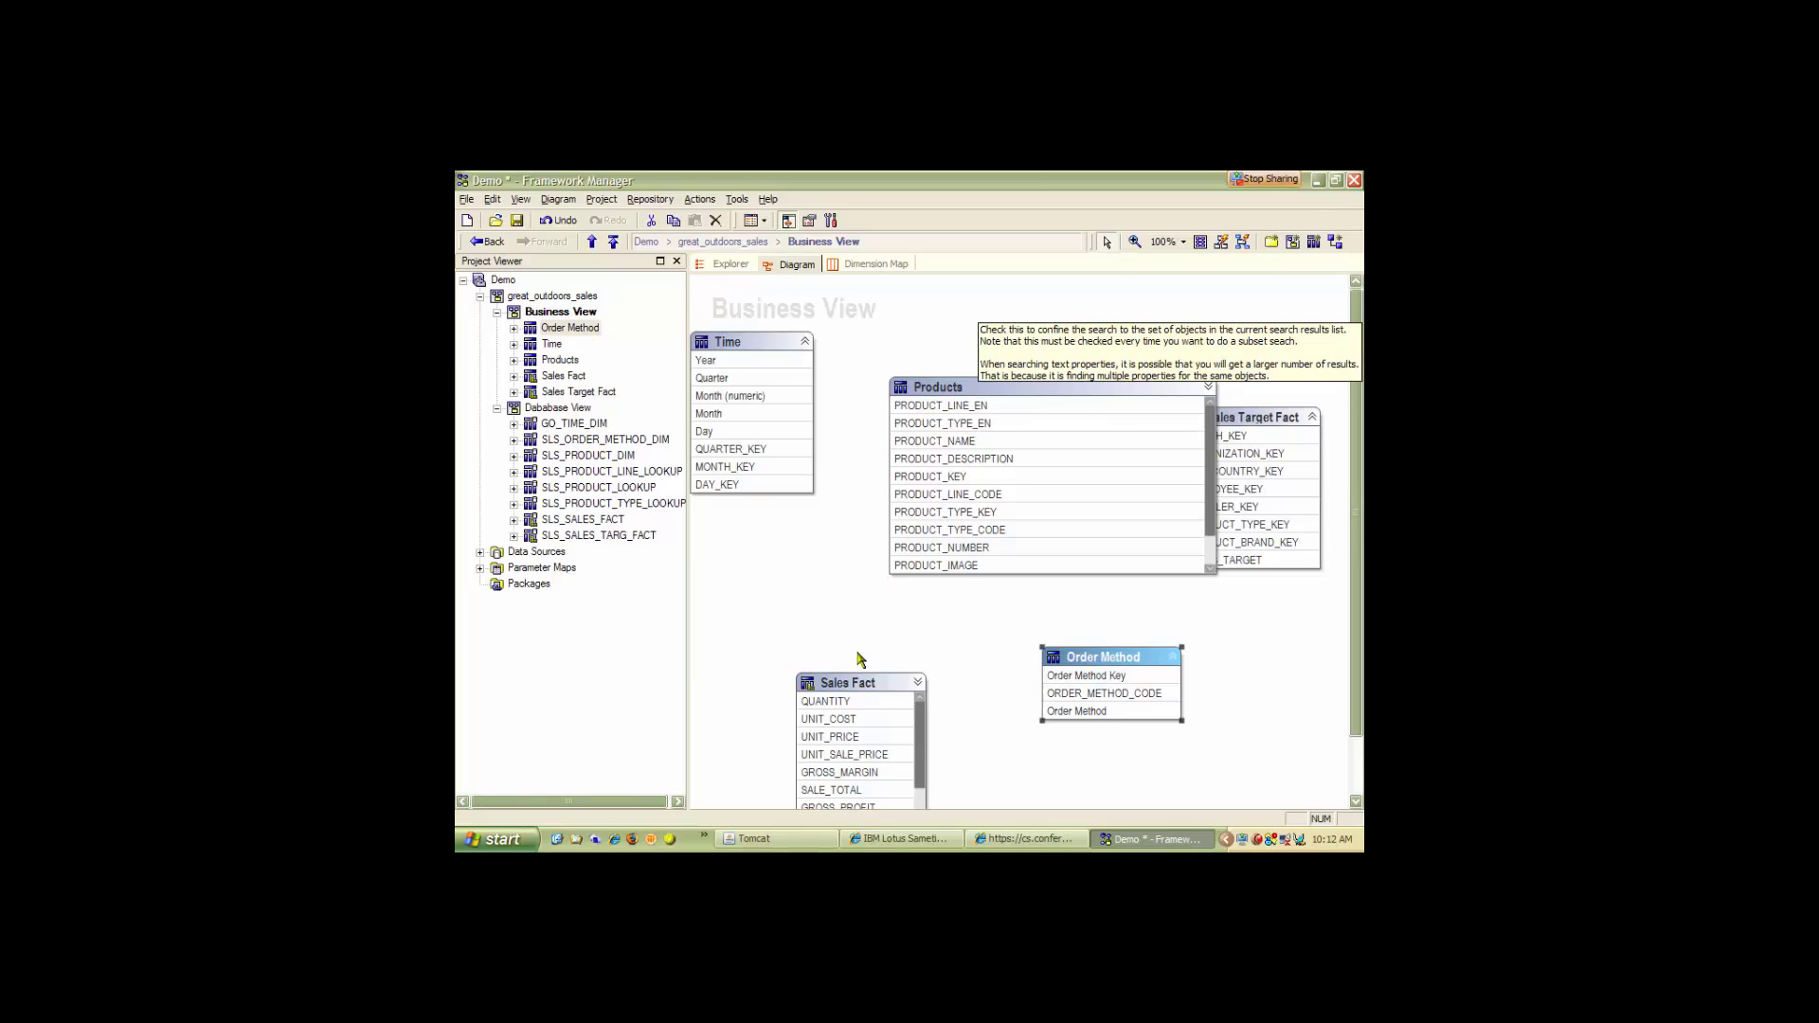
Narrow the Products box and place it below Time, with Sales Target Fact above Sales Fact and Order Method beside Sales Fact.
{"action": "left_click_drag", "start_coordinate": [857, 682], "coordinate": [970, 608]}
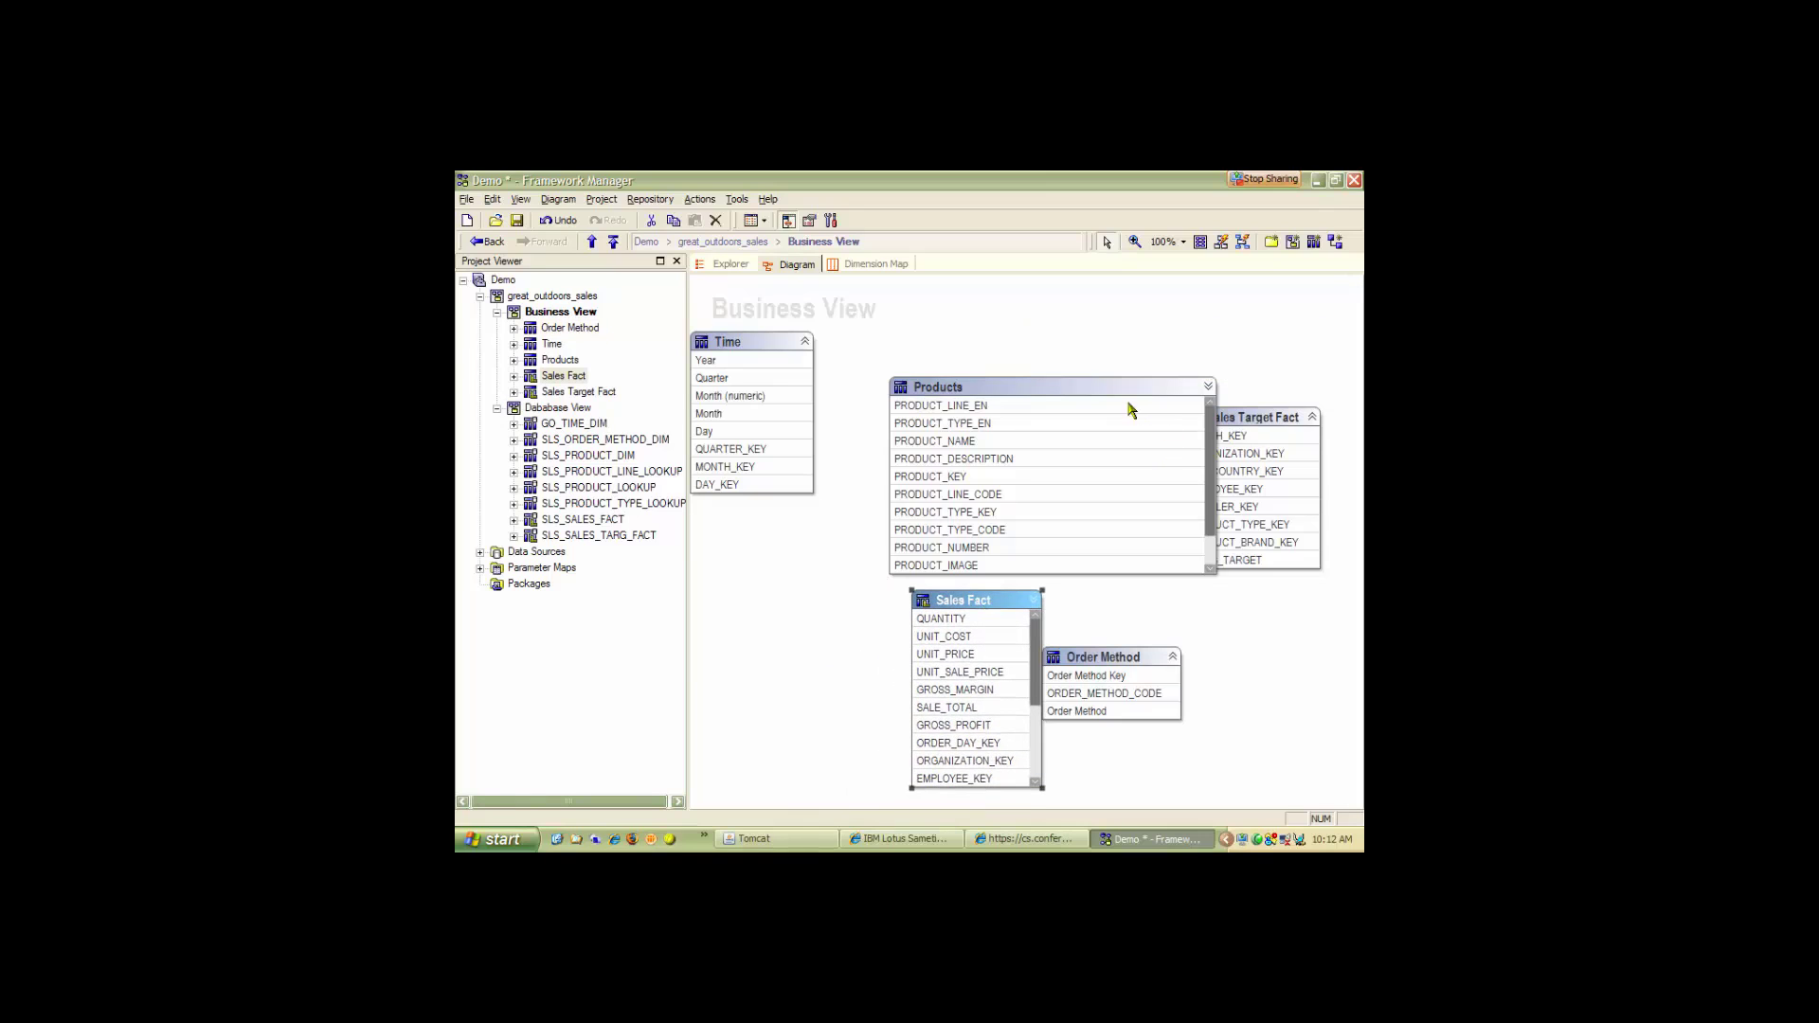
{"action": "left_click_drag", "start_coordinate": [1114, 393], "coordinate": [959, 461]}
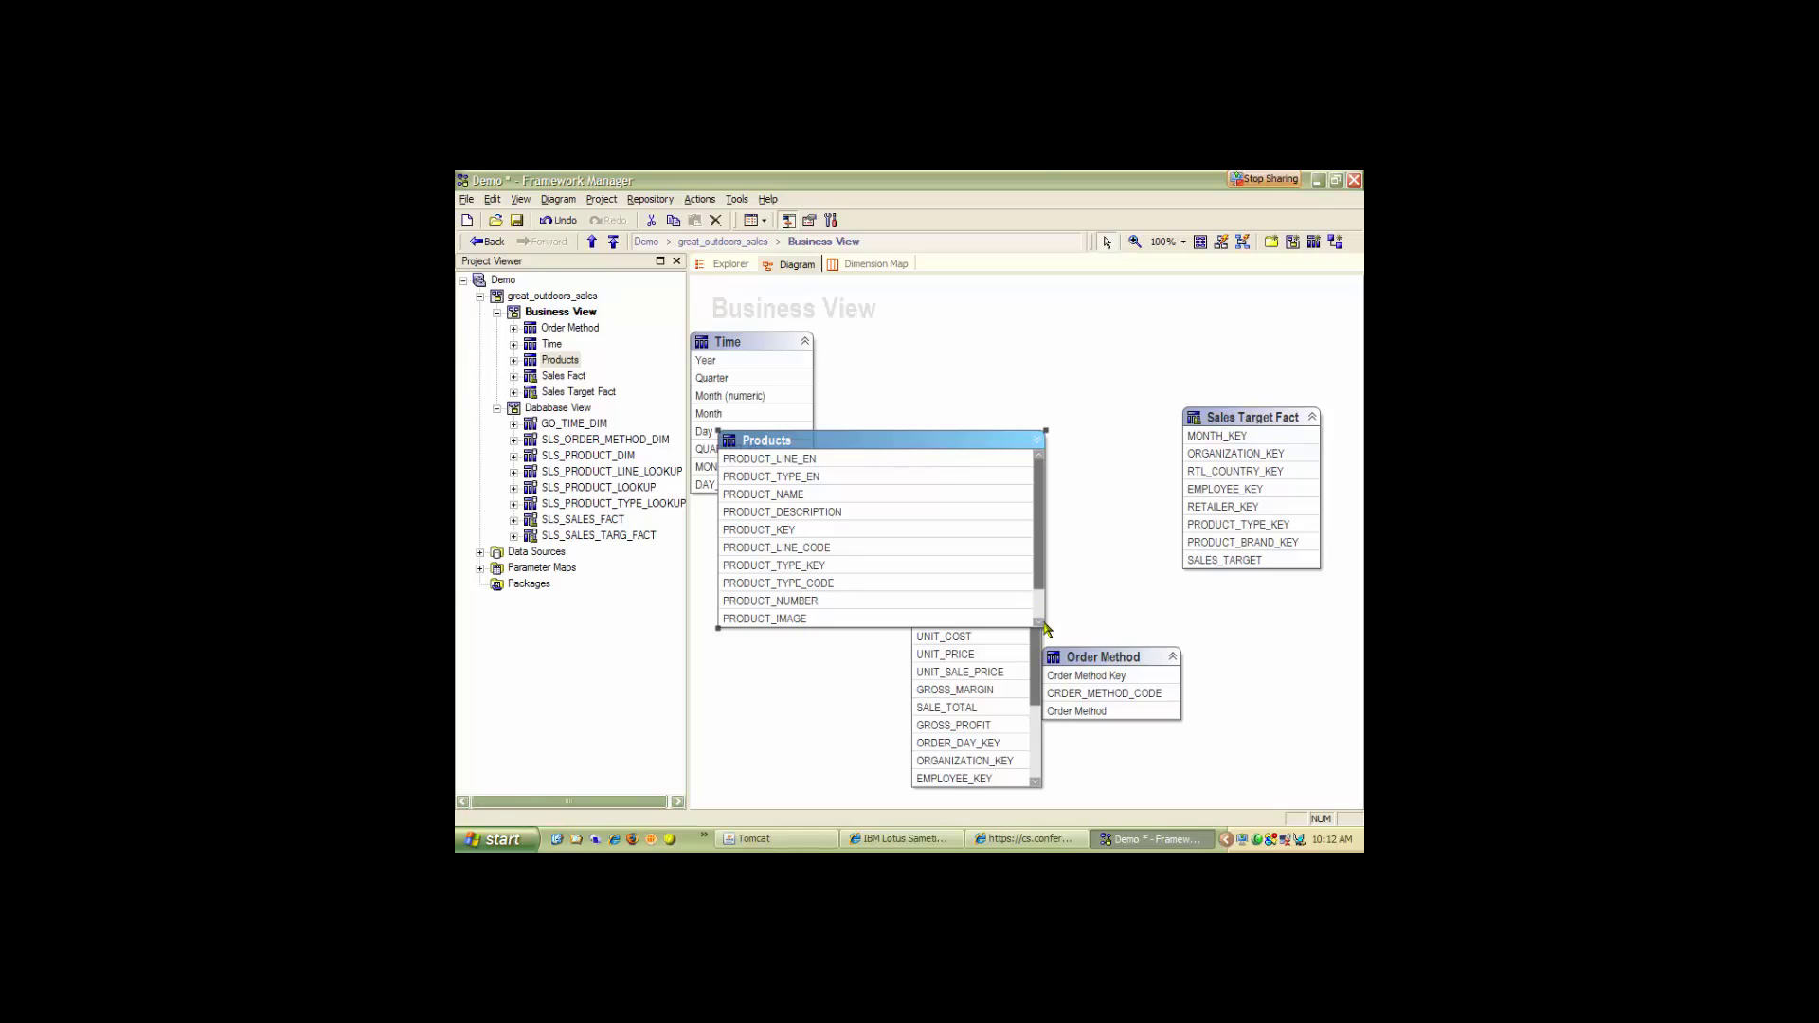
{"action": "left_click_drag", "start_coordinate": [1043, 627], "coordinate": [859, 644]}
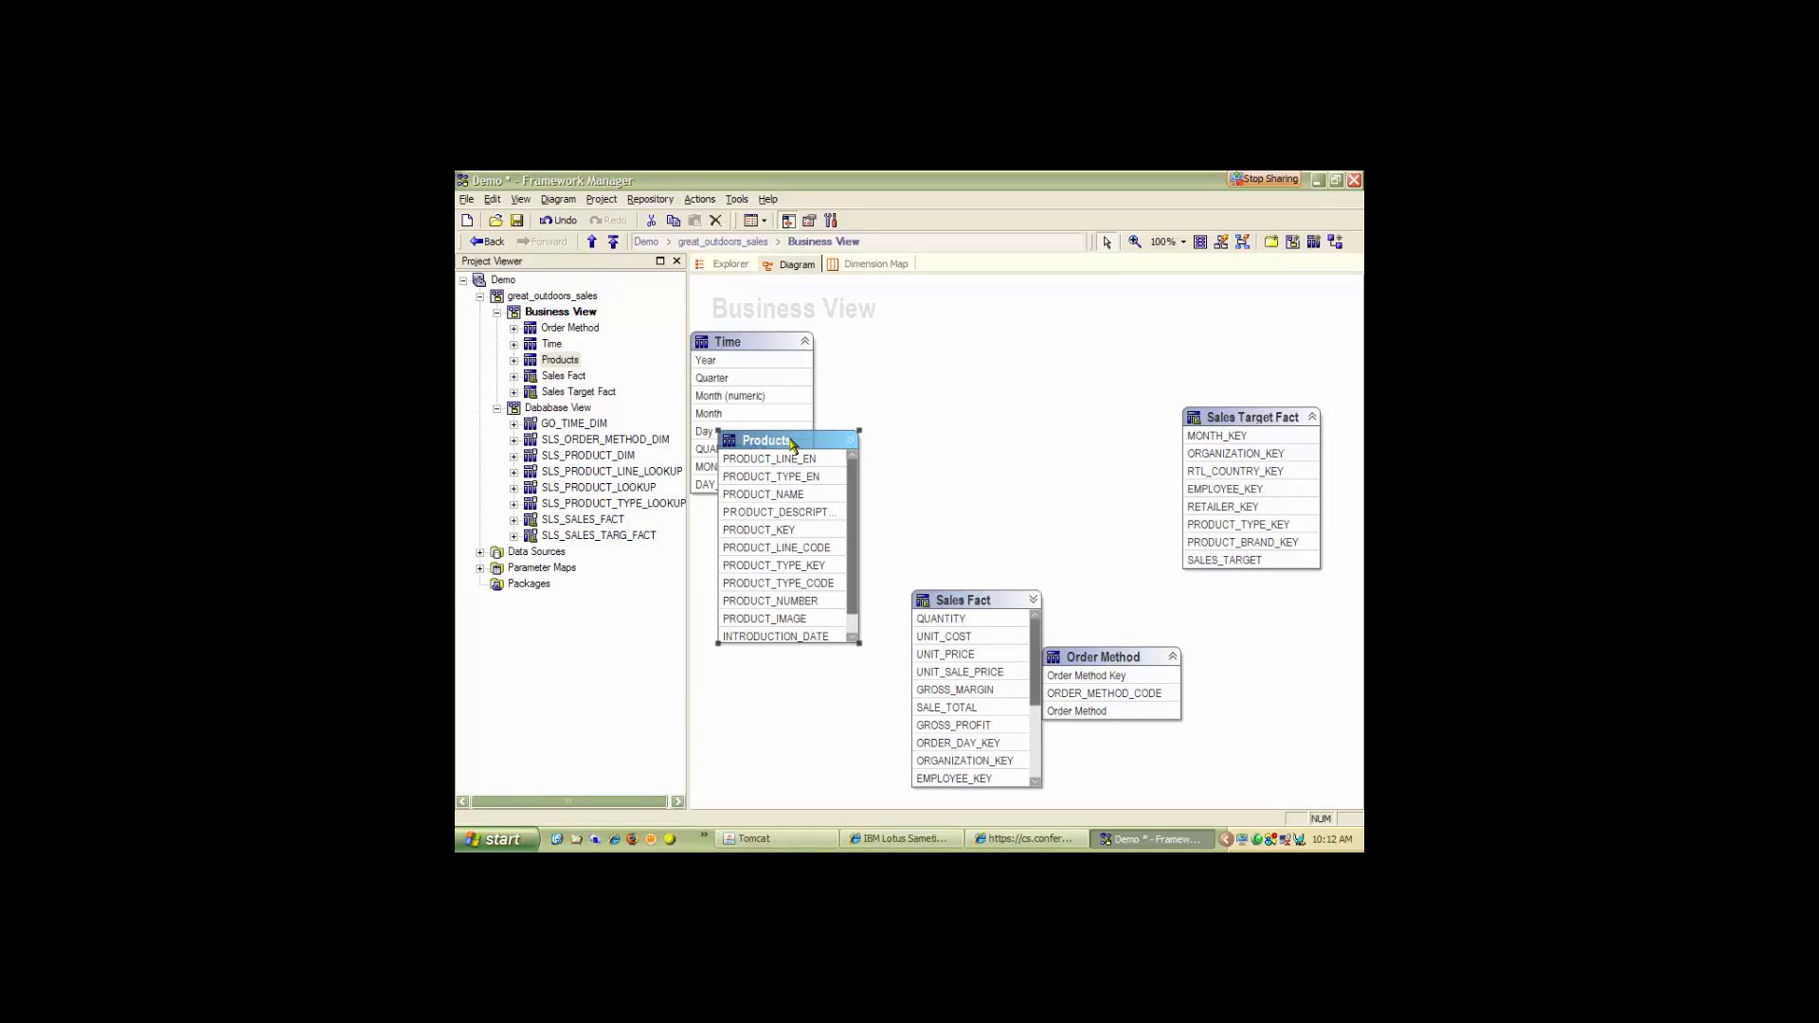
{"action": "left_click_drag", "start_coordinate": [792, 443], "coordinate": [765, 581]}
{"action": "left_click_drag", "start_coordinate": [1258, 428], "coordinate": [992, 349]}
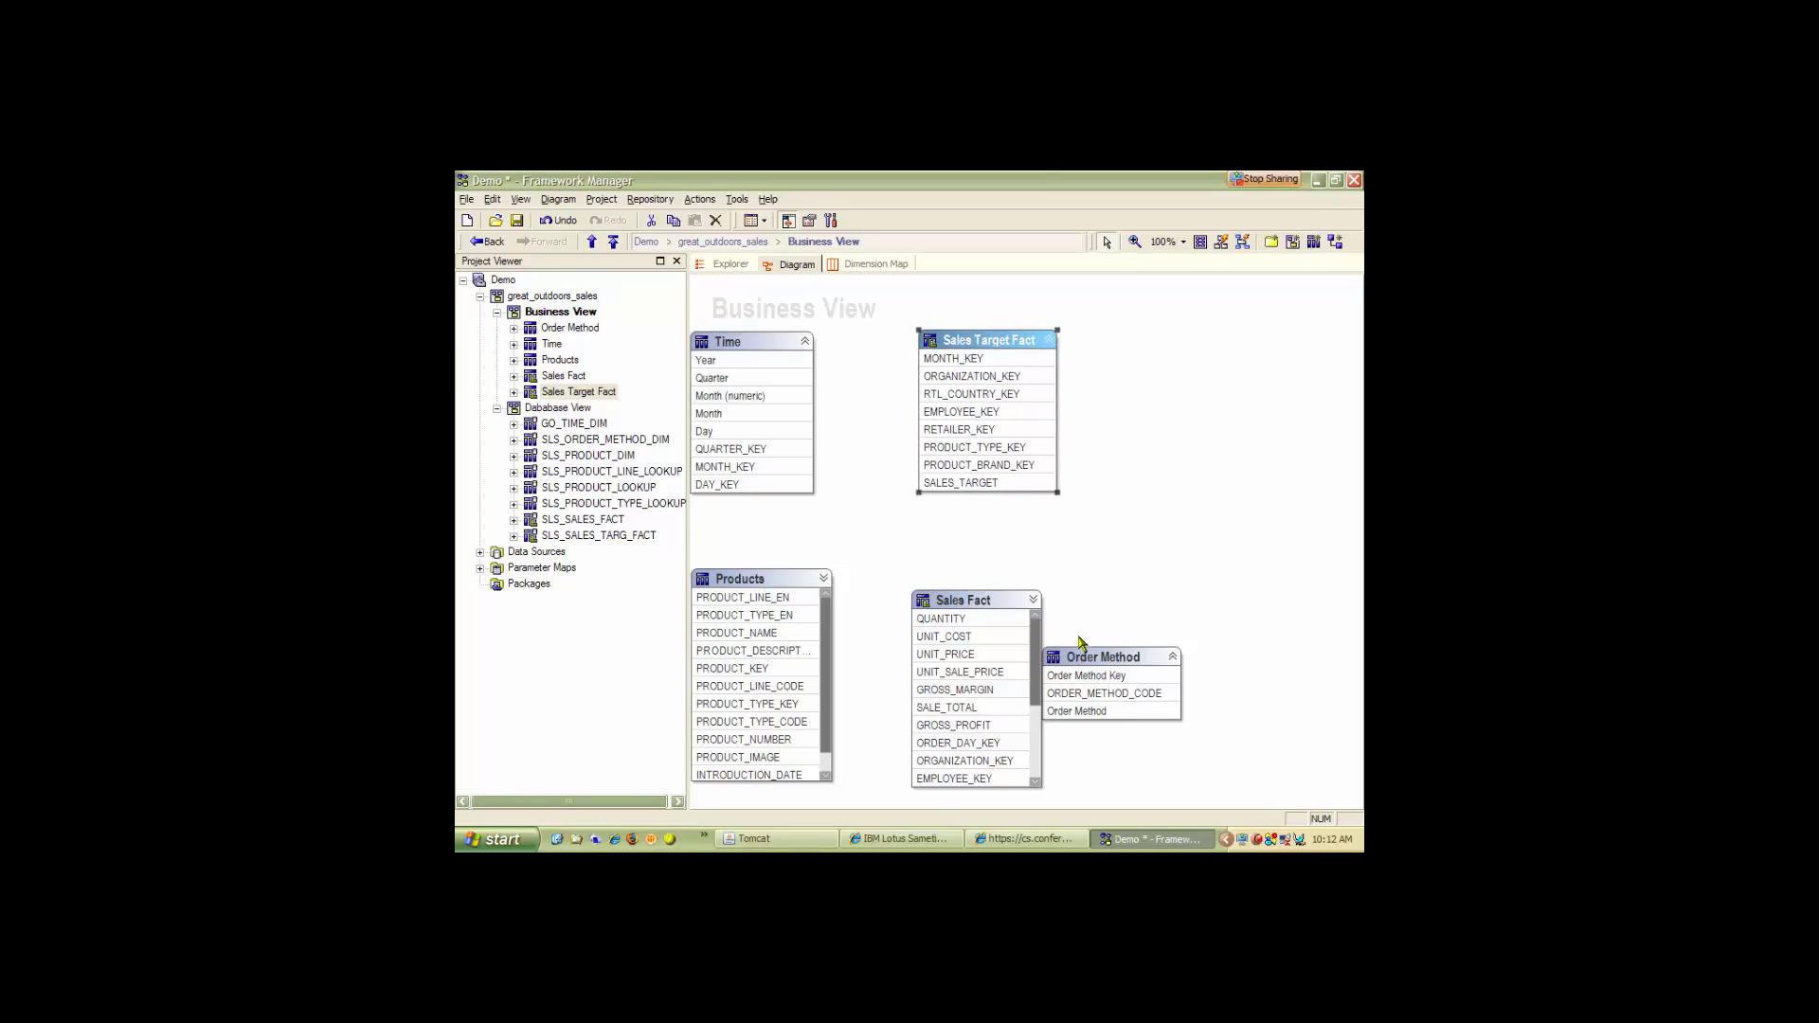
{"action": "left_click_drag", "start_coordinate": [1117, 670], "coordinate": [1215, 636]}
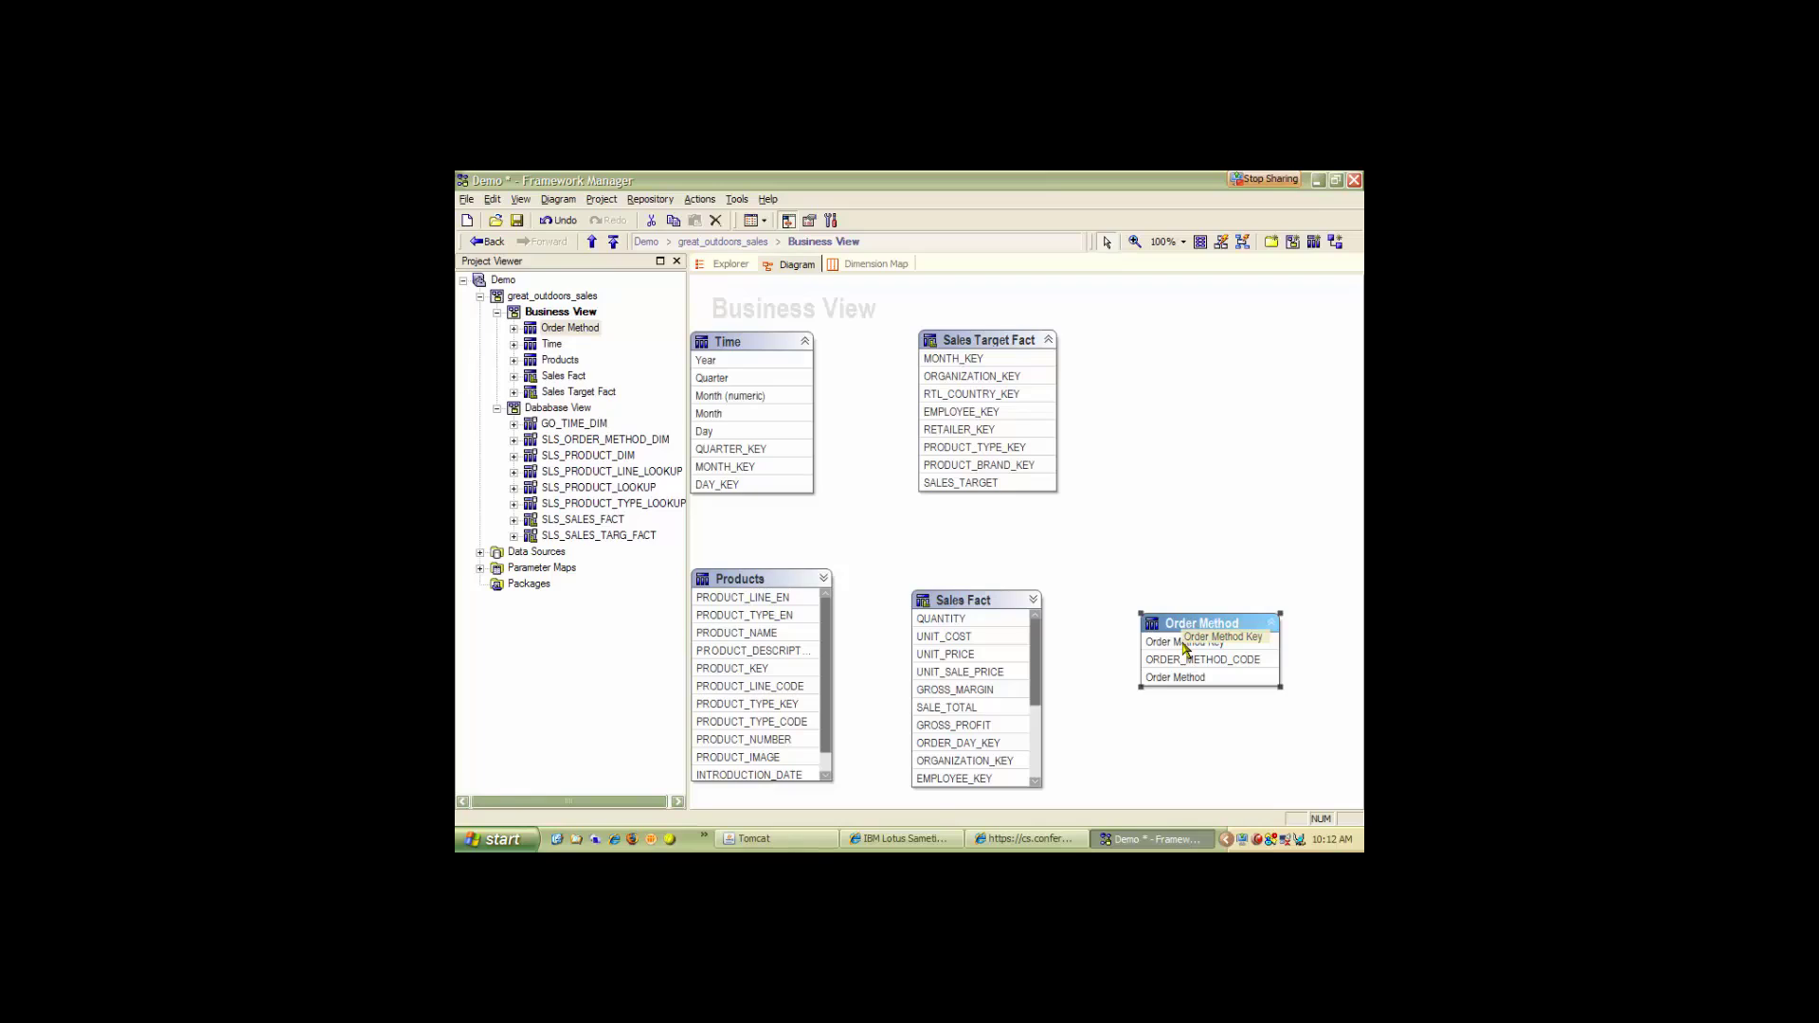
Relate Order Method Key of Order Method to ORDER_METHOD_KEY of Sales Fact without replicating underlying relationships, and move Order Method up slightly.
{"action": "left_click", "coordinate": [1184, 645]}
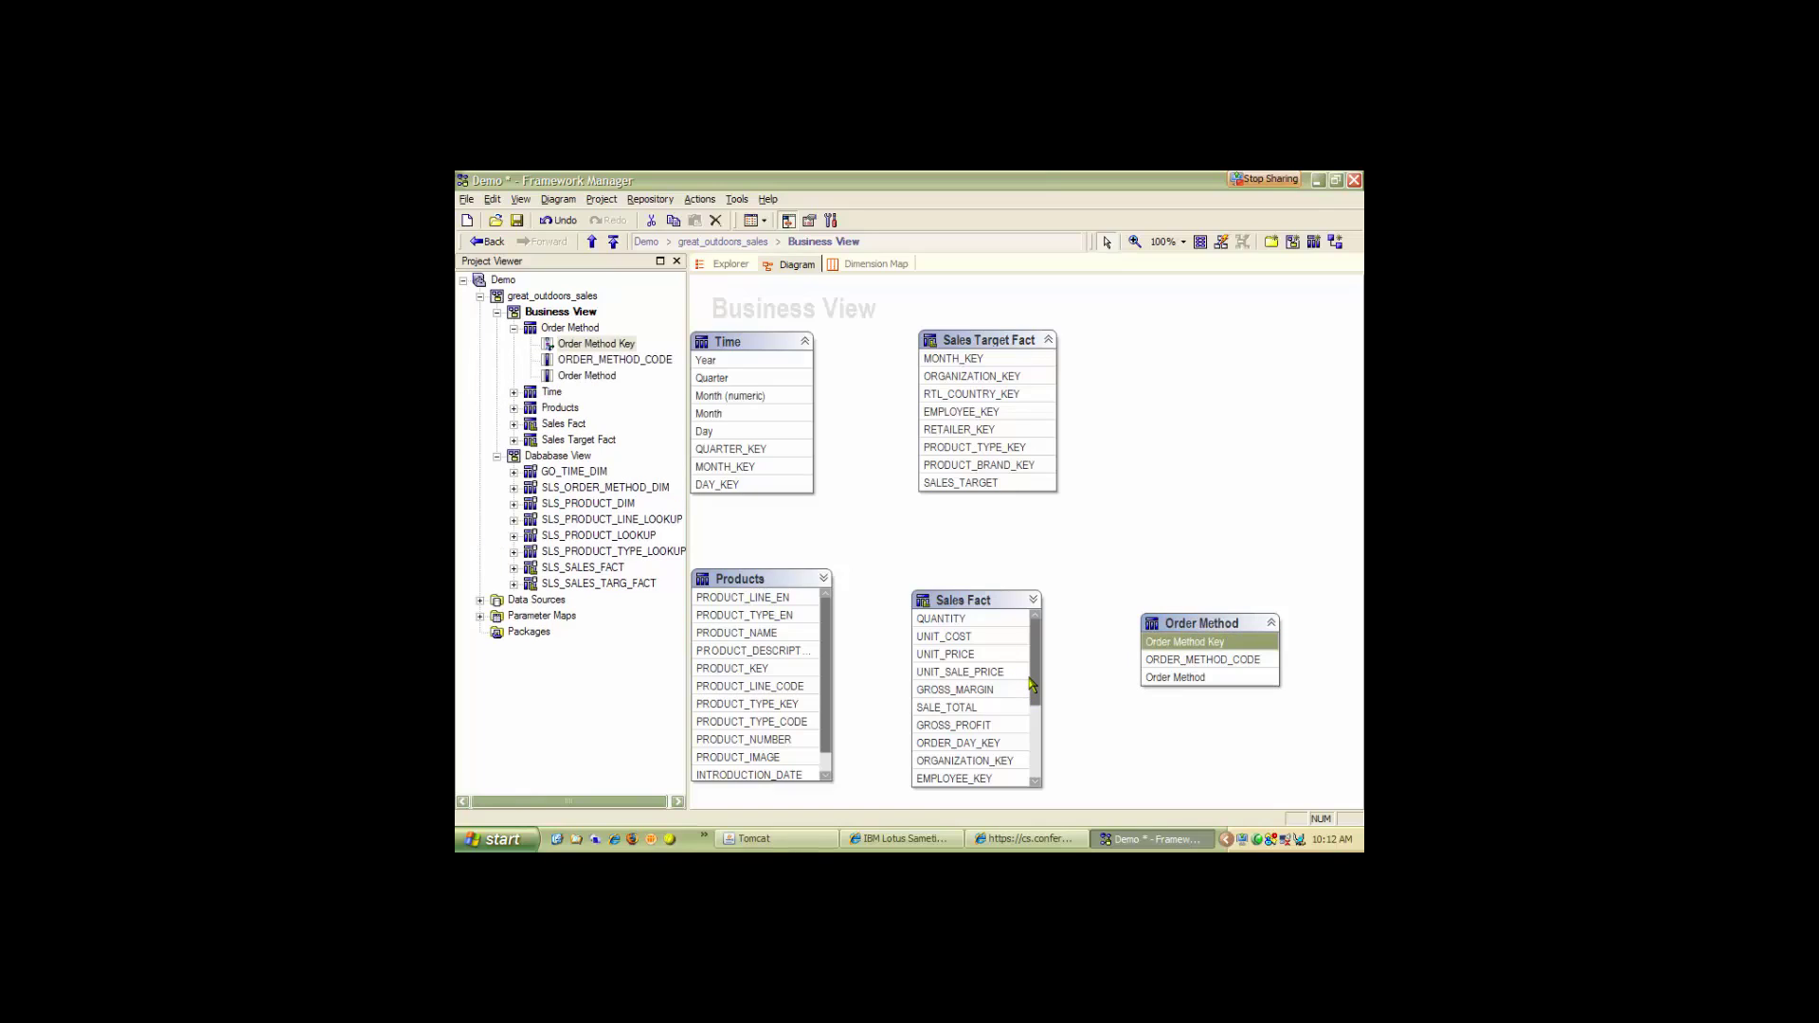
{"action": "left_click_drag", "start_coordinate": [1031, 682], "coordinate": [1040, 773]}
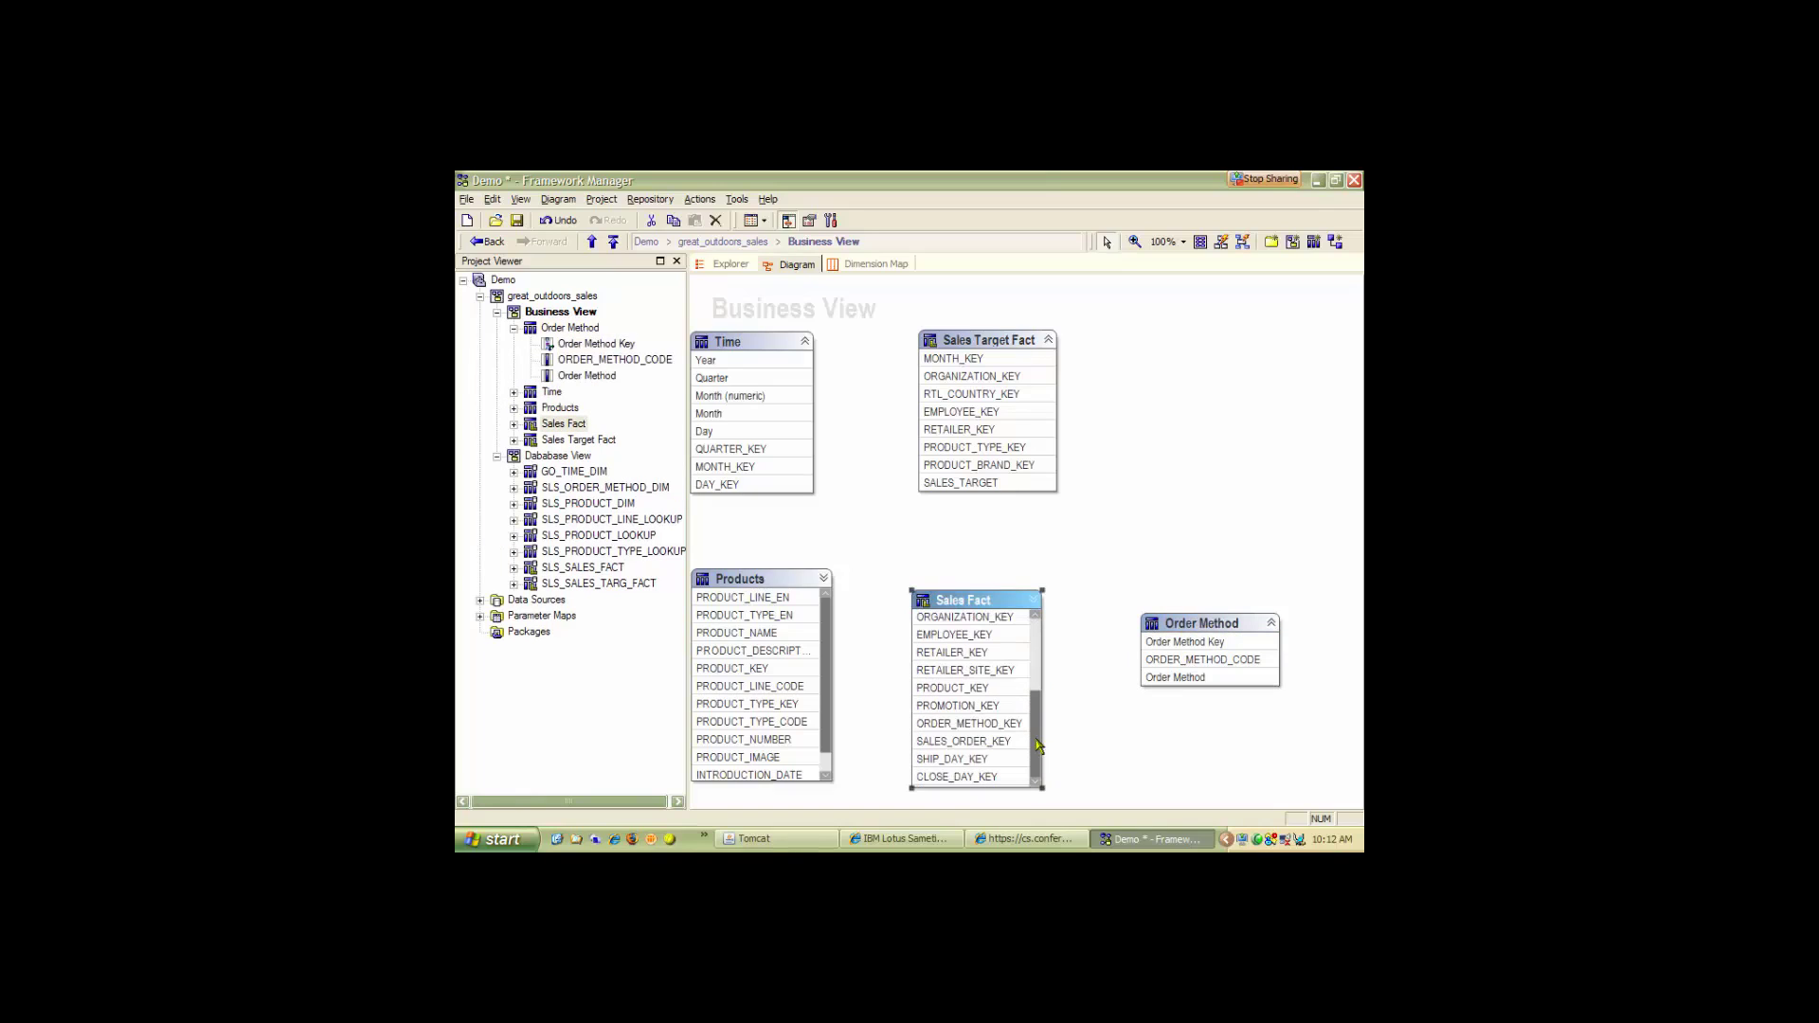
{"action": "left_click", "coordinate": [1182, 626]}
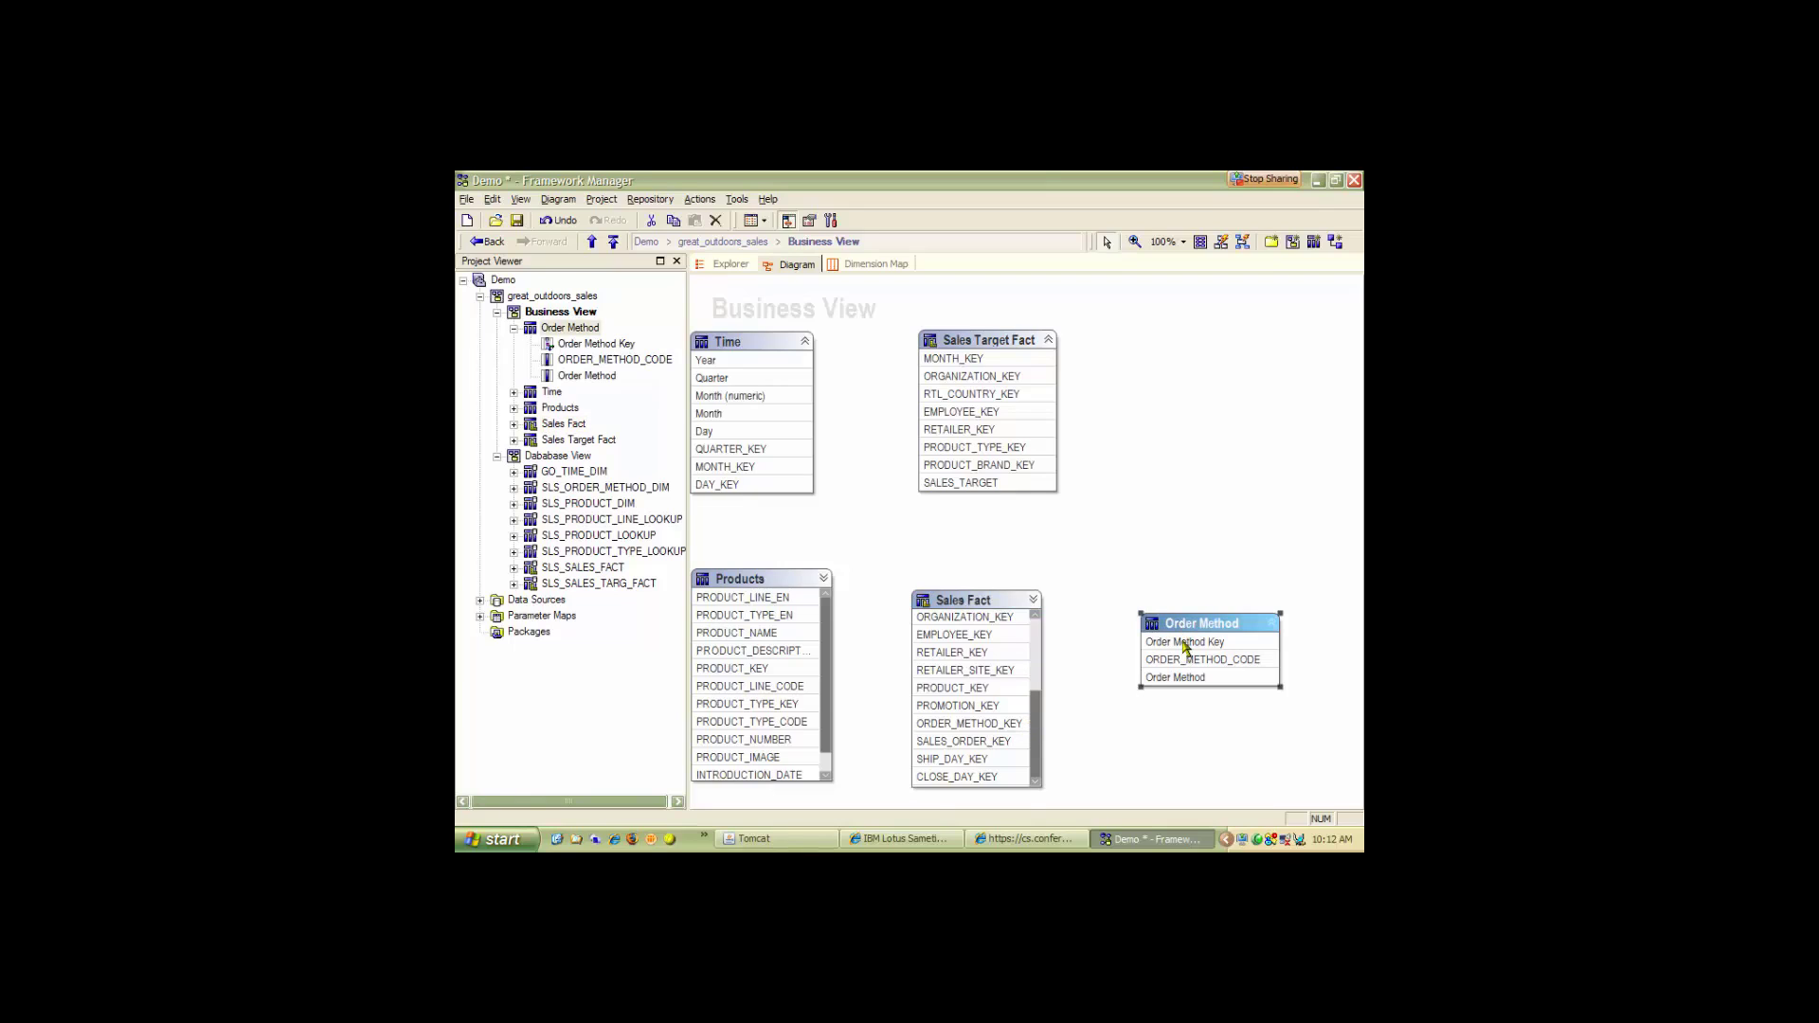
{"action": "left_click", "coordinate": [1185, 644]}
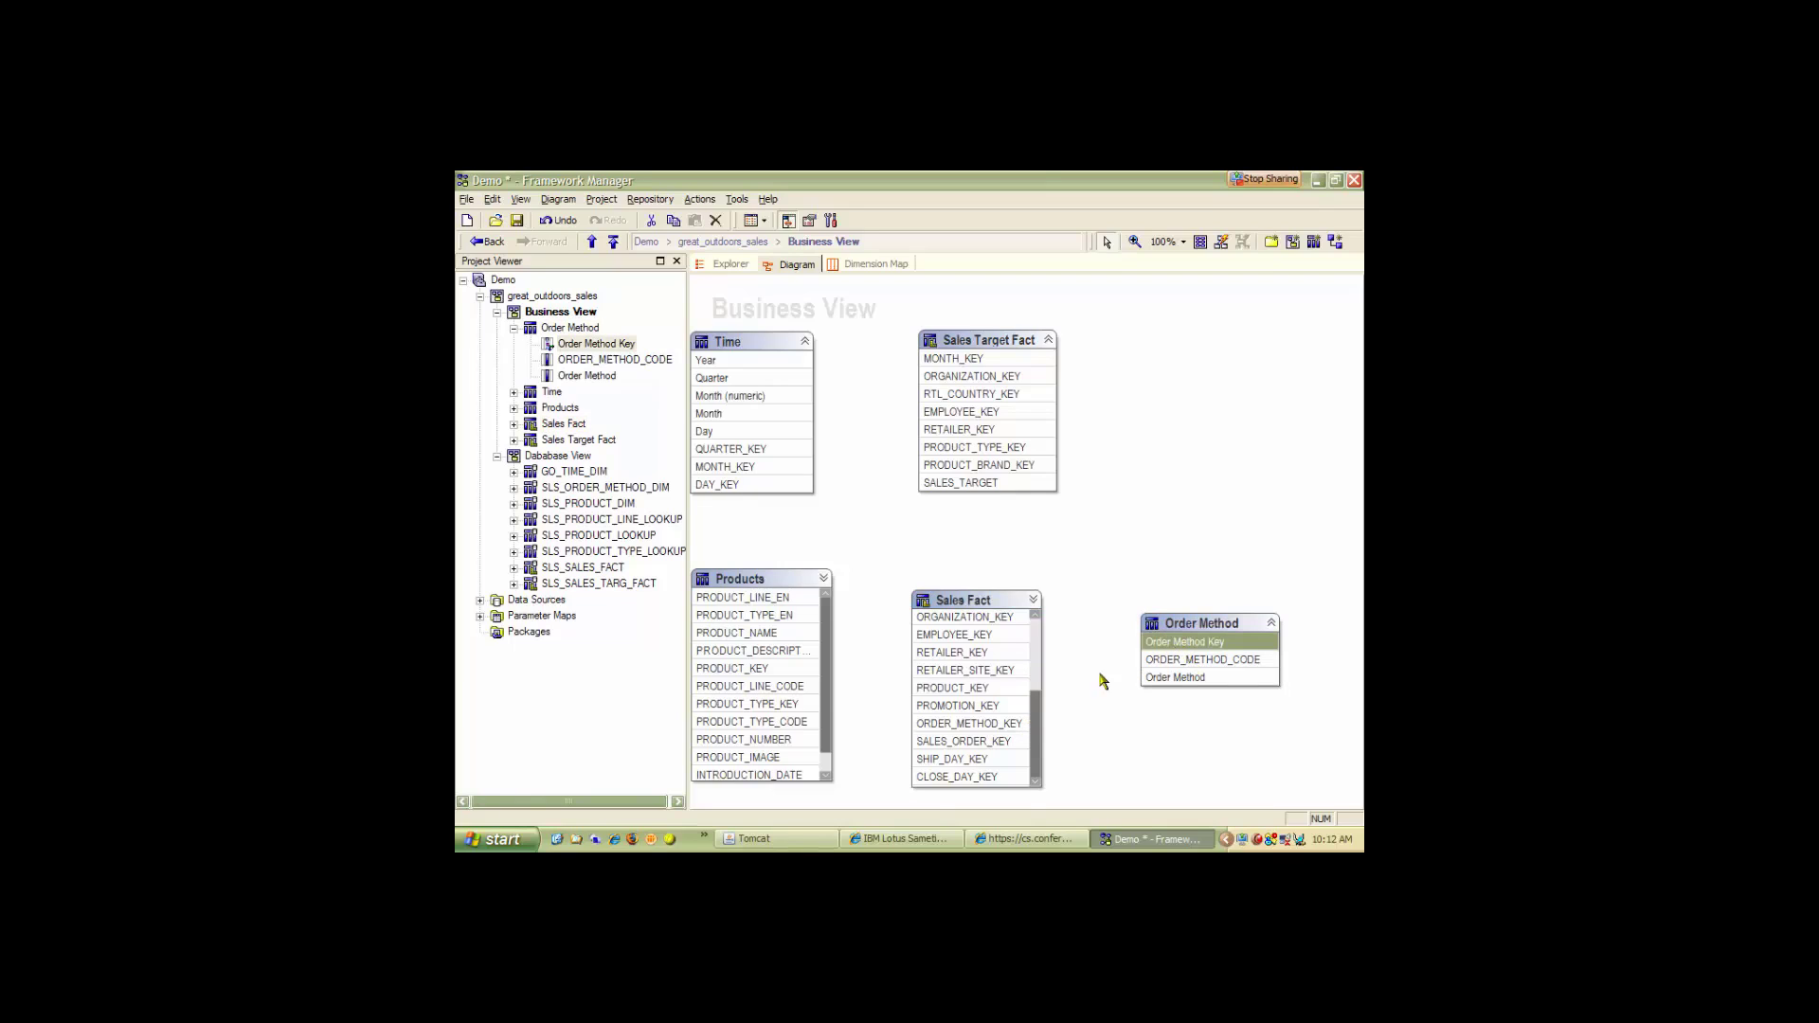
{"action": "left_click", "coordinate": [998, 725], "text": "ctrl"}
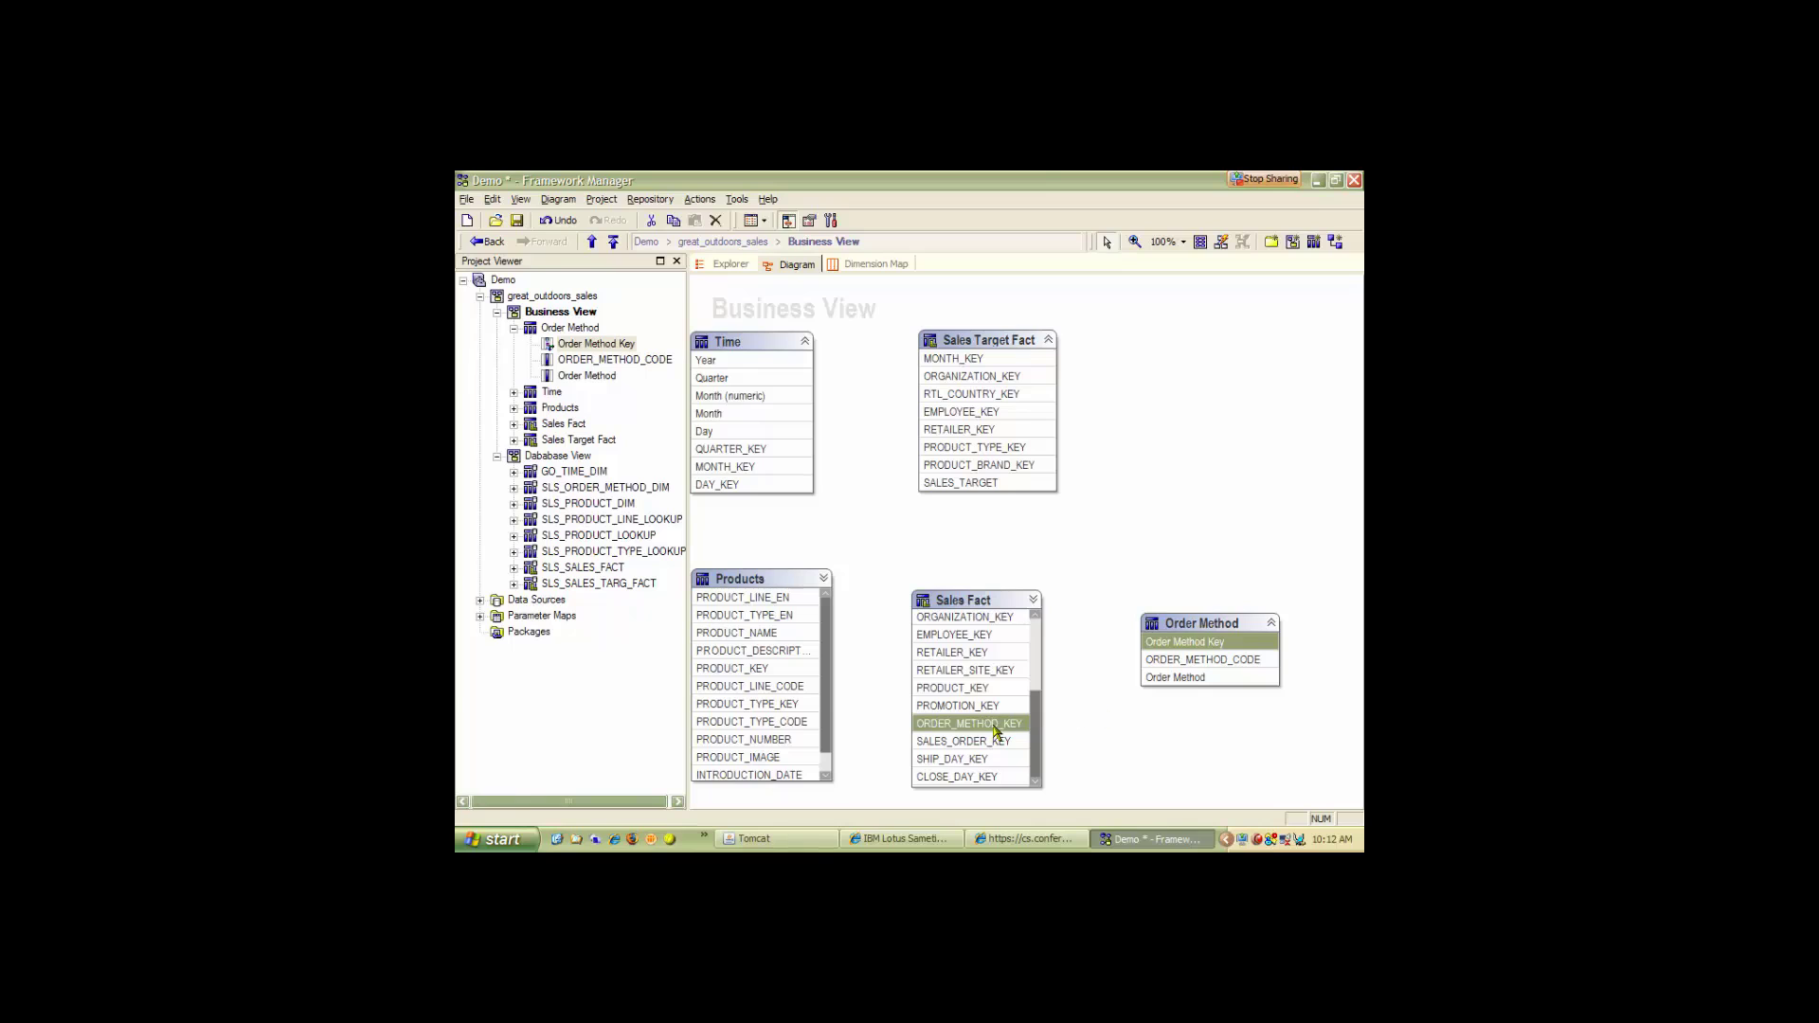
{"action": "right_click", "coordinate": [997, 730]}
{"action": "mouse_move", "coordinate": [1047, 483]}
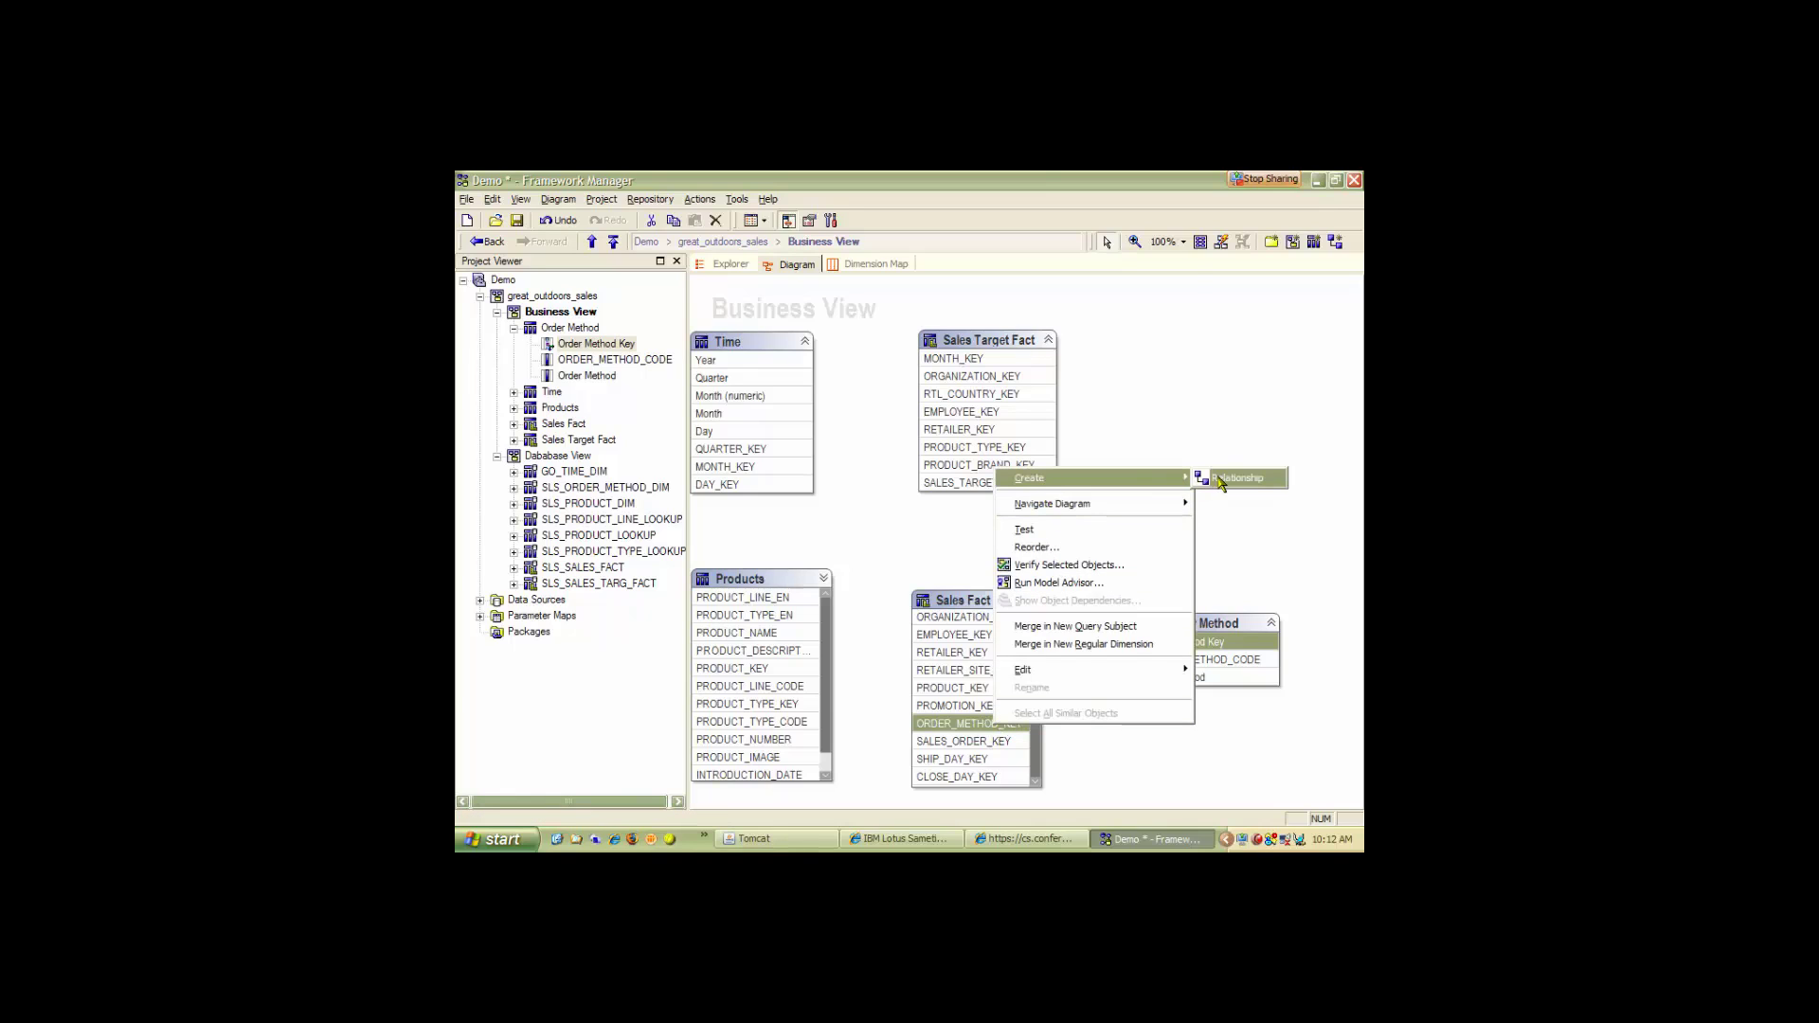
{"action": "left_click", "coordinate": [1225, 478]}
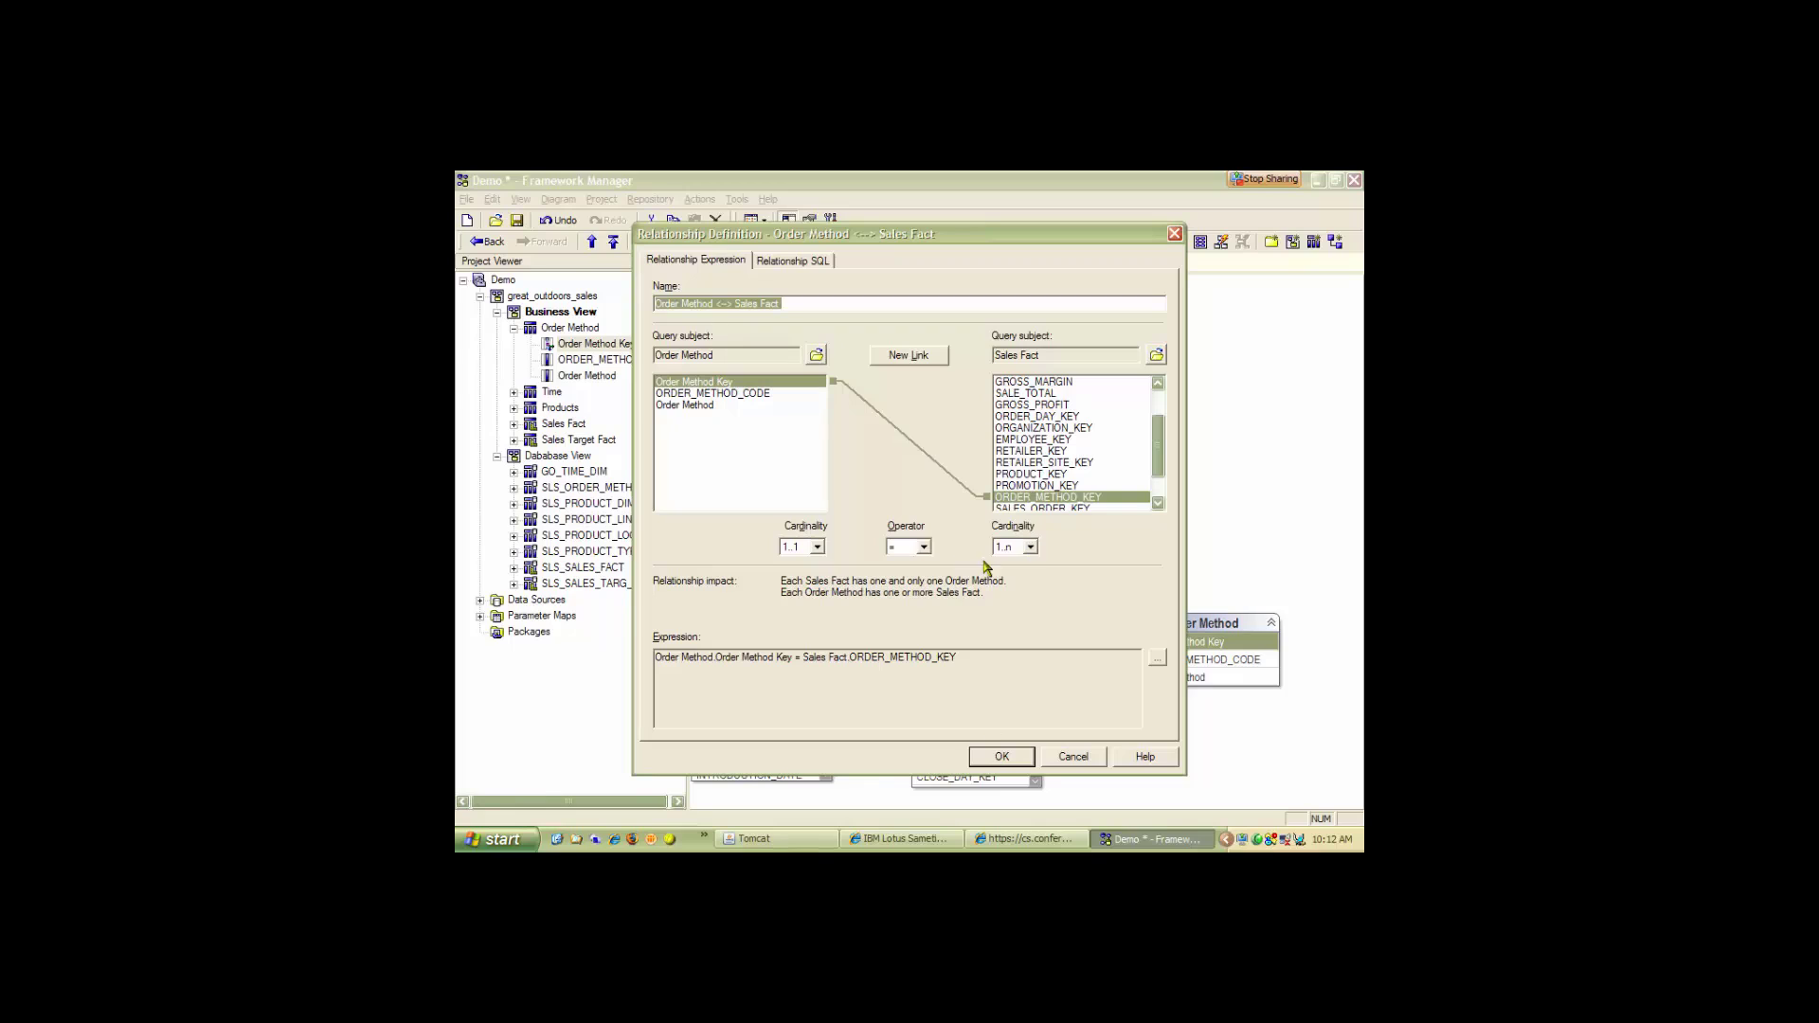
{"action": "left_click", "coordinate": [1011, 760]}
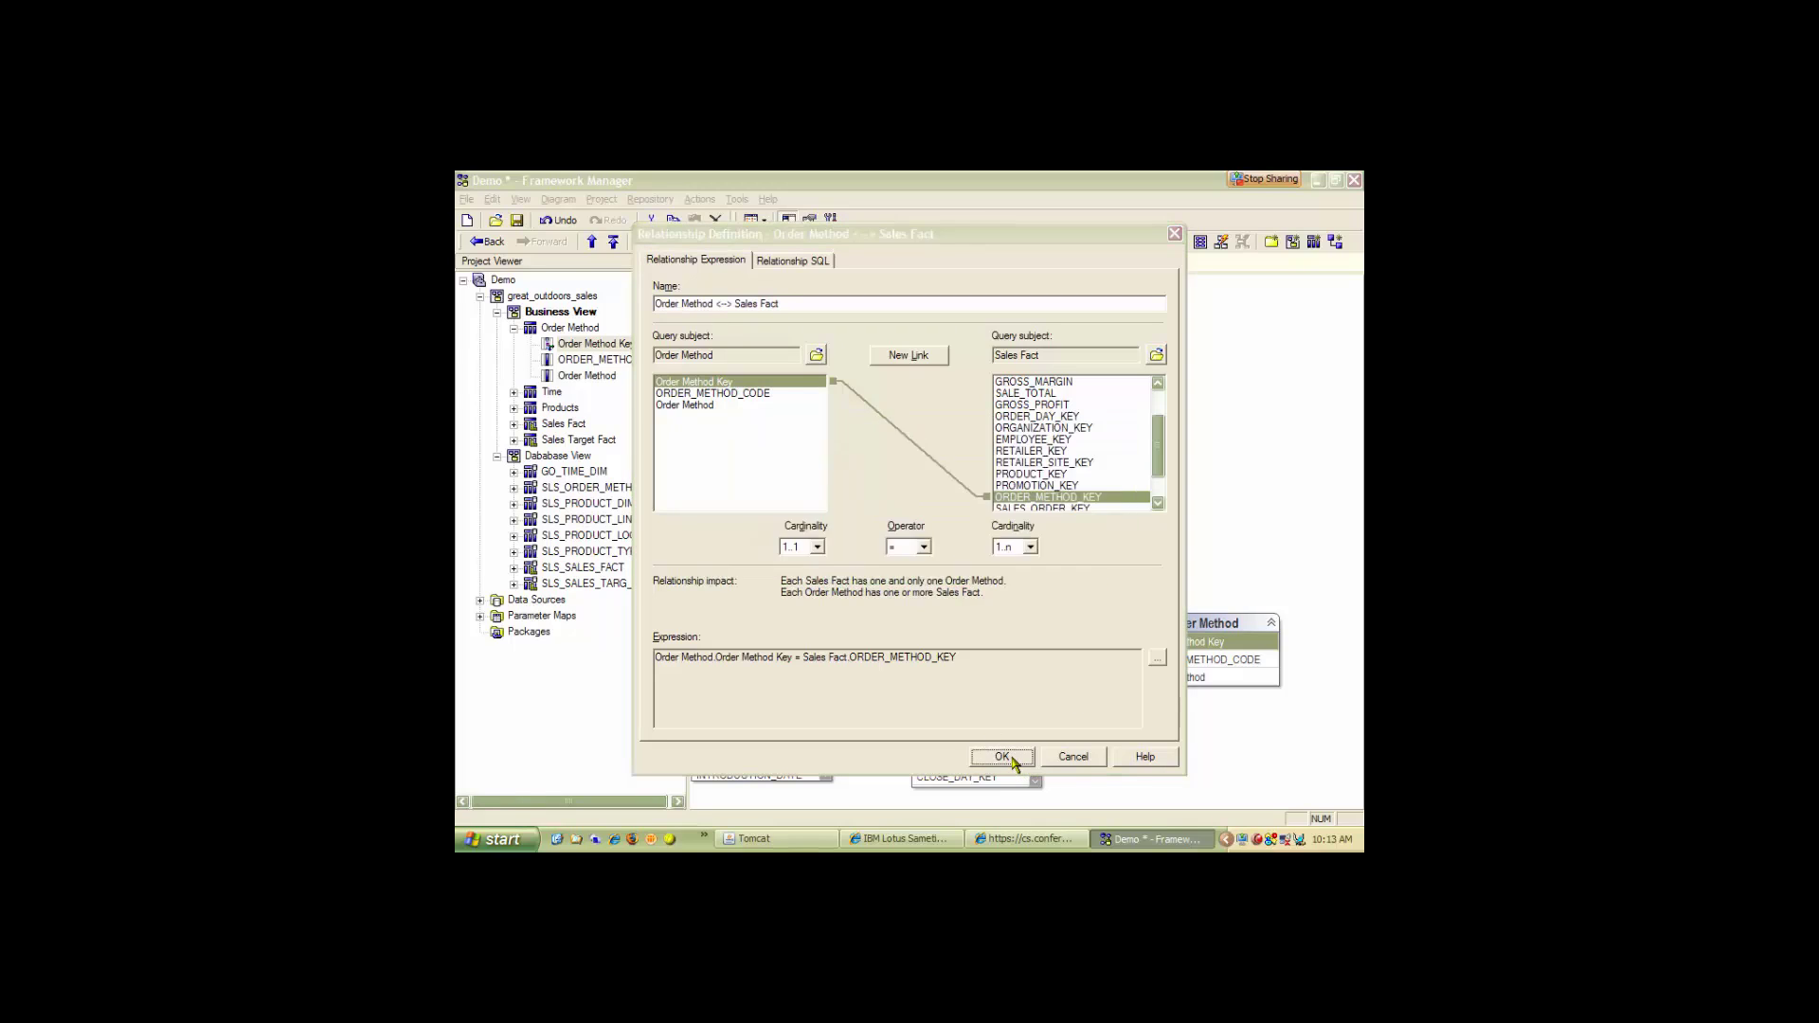
{"action": "left_click", "coordinate": [1095, 576]}
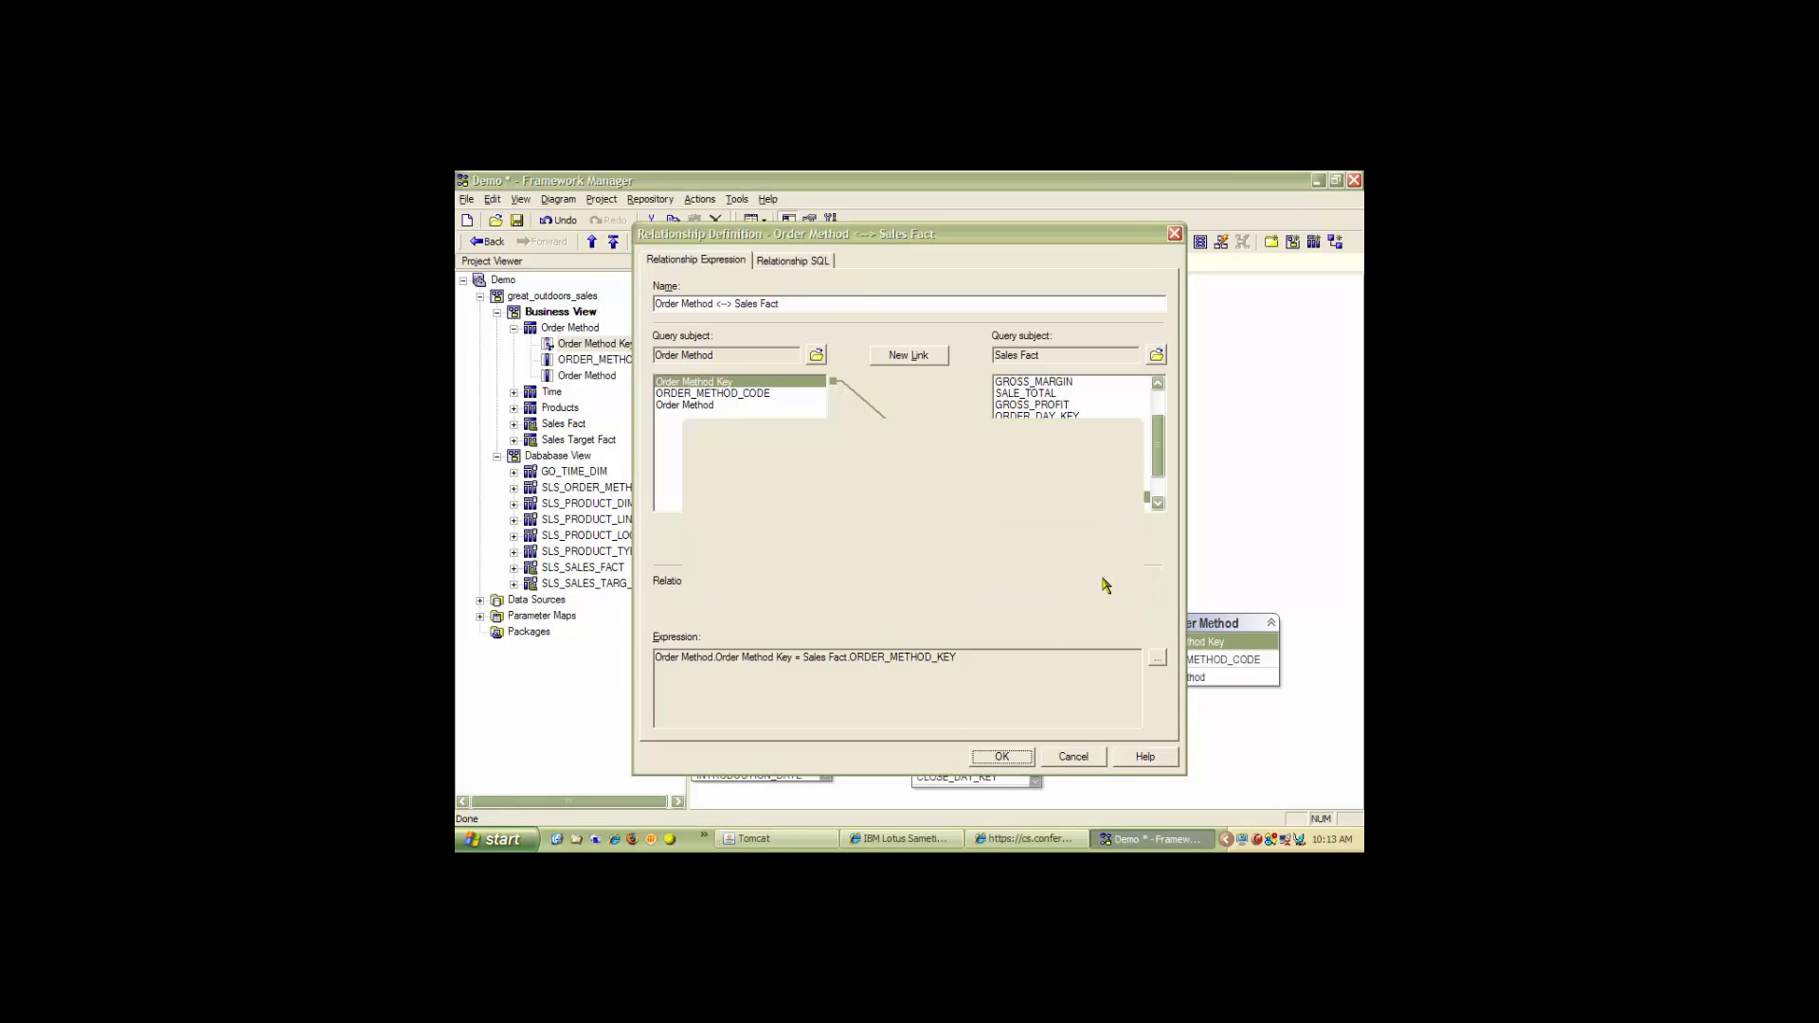
{"action": "left_click_drag", "start_coordinate": [1184, 631], "coordinate": [1195, 605]}
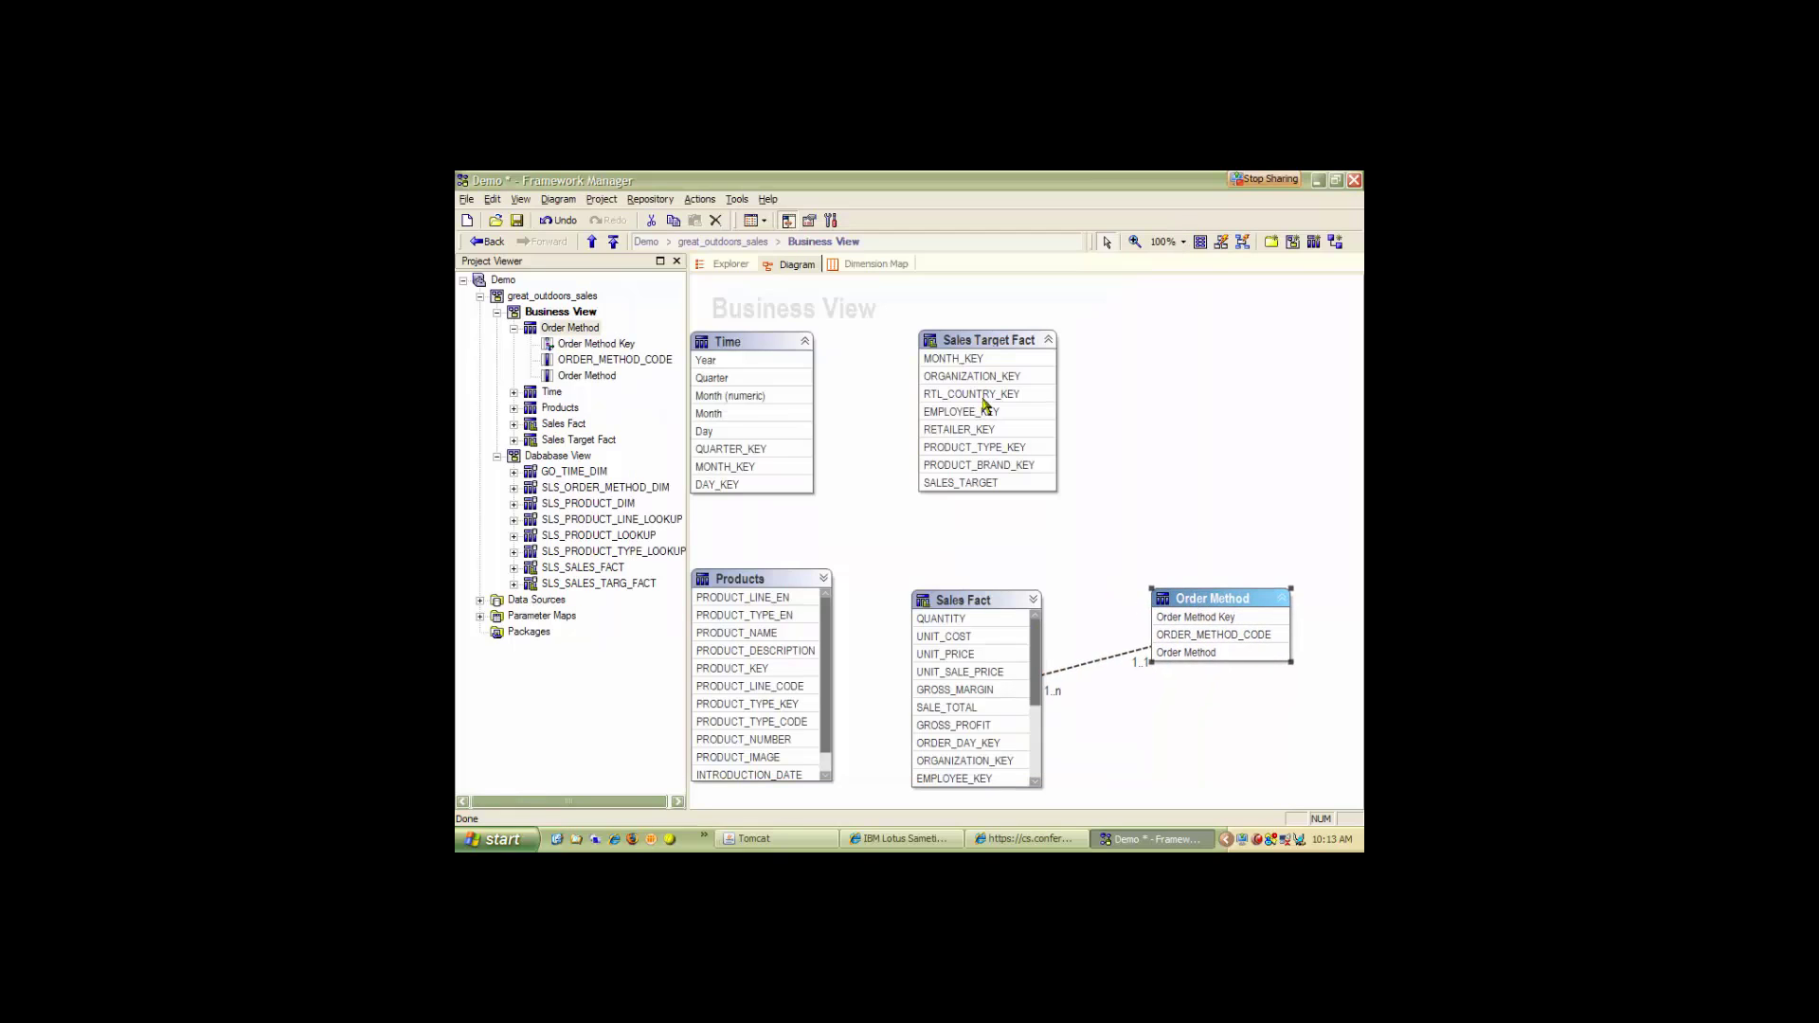
Create a relationship between MONTH_KEY of Time and MONTH_KEY of Sales Target Fact, declining to replicate the underlying relationships.
{"action": "left_click_drag", "start_coordinate": [746, 349], "coordinate": [752, 341]}
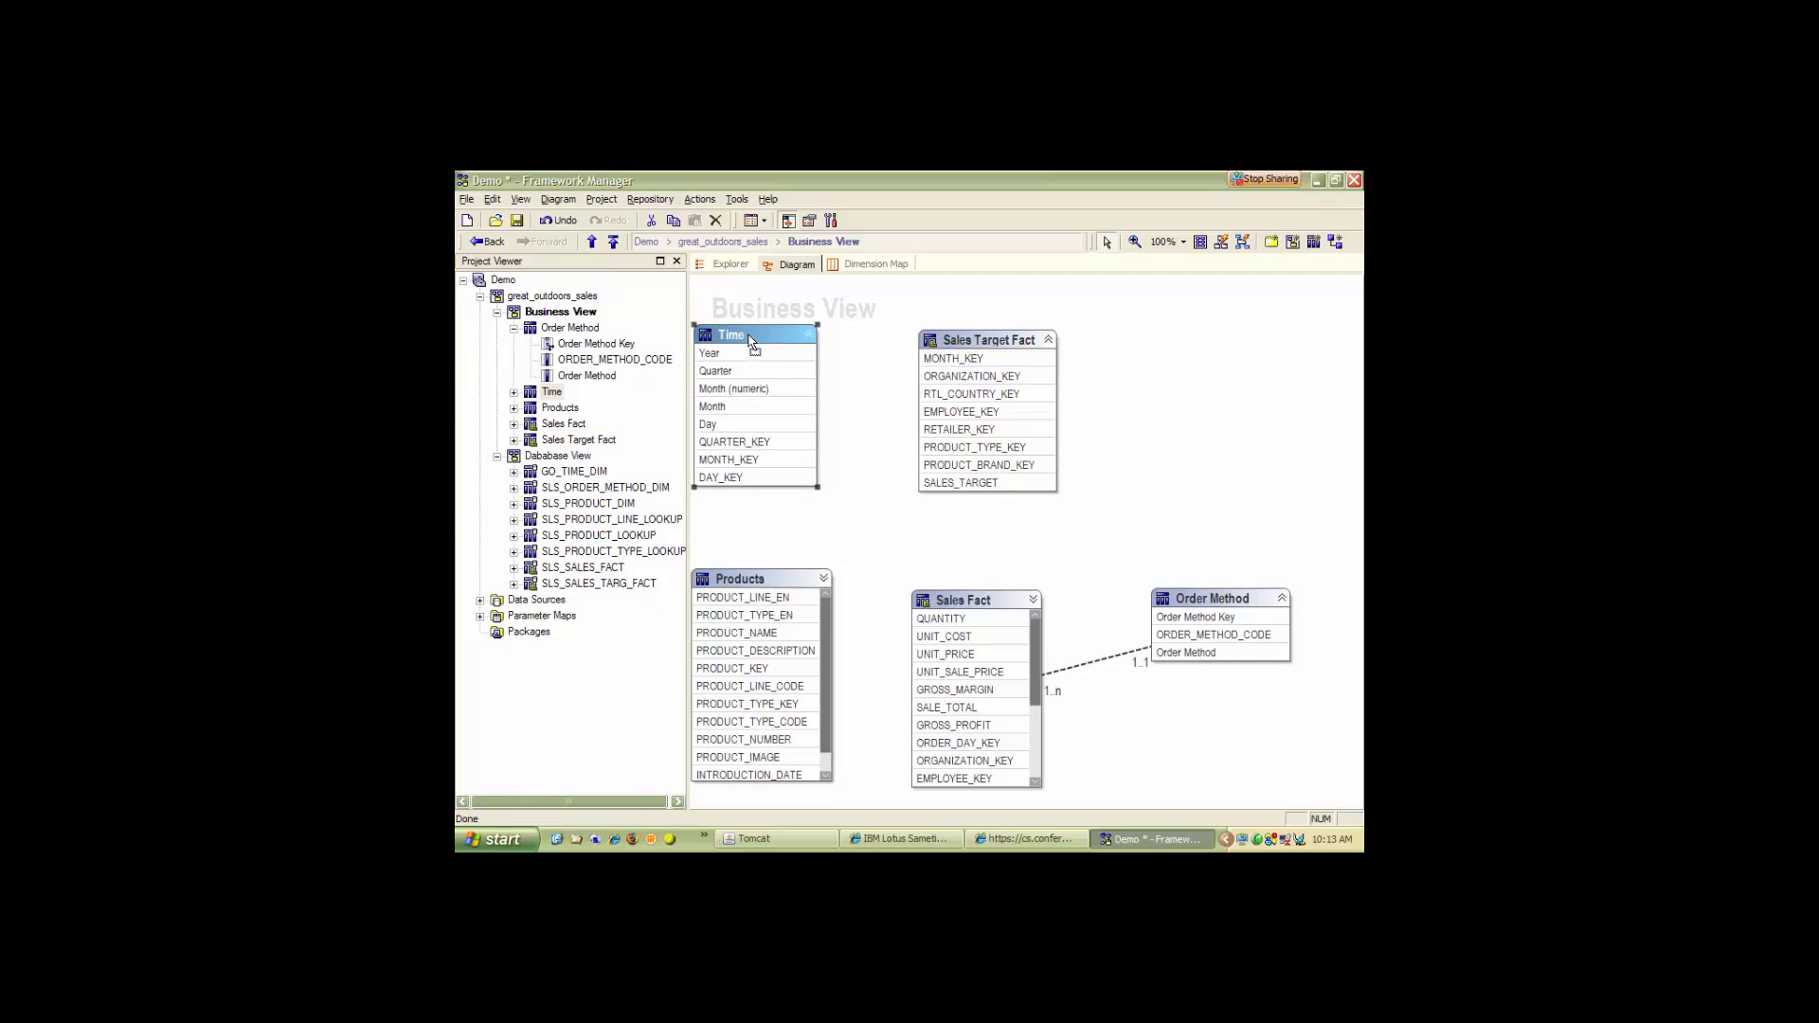
{"action": "left_click", "coordinate": [731, 462]}
{"action": "left_click", "coordinate": [948, 361], "text": "ctrl"}
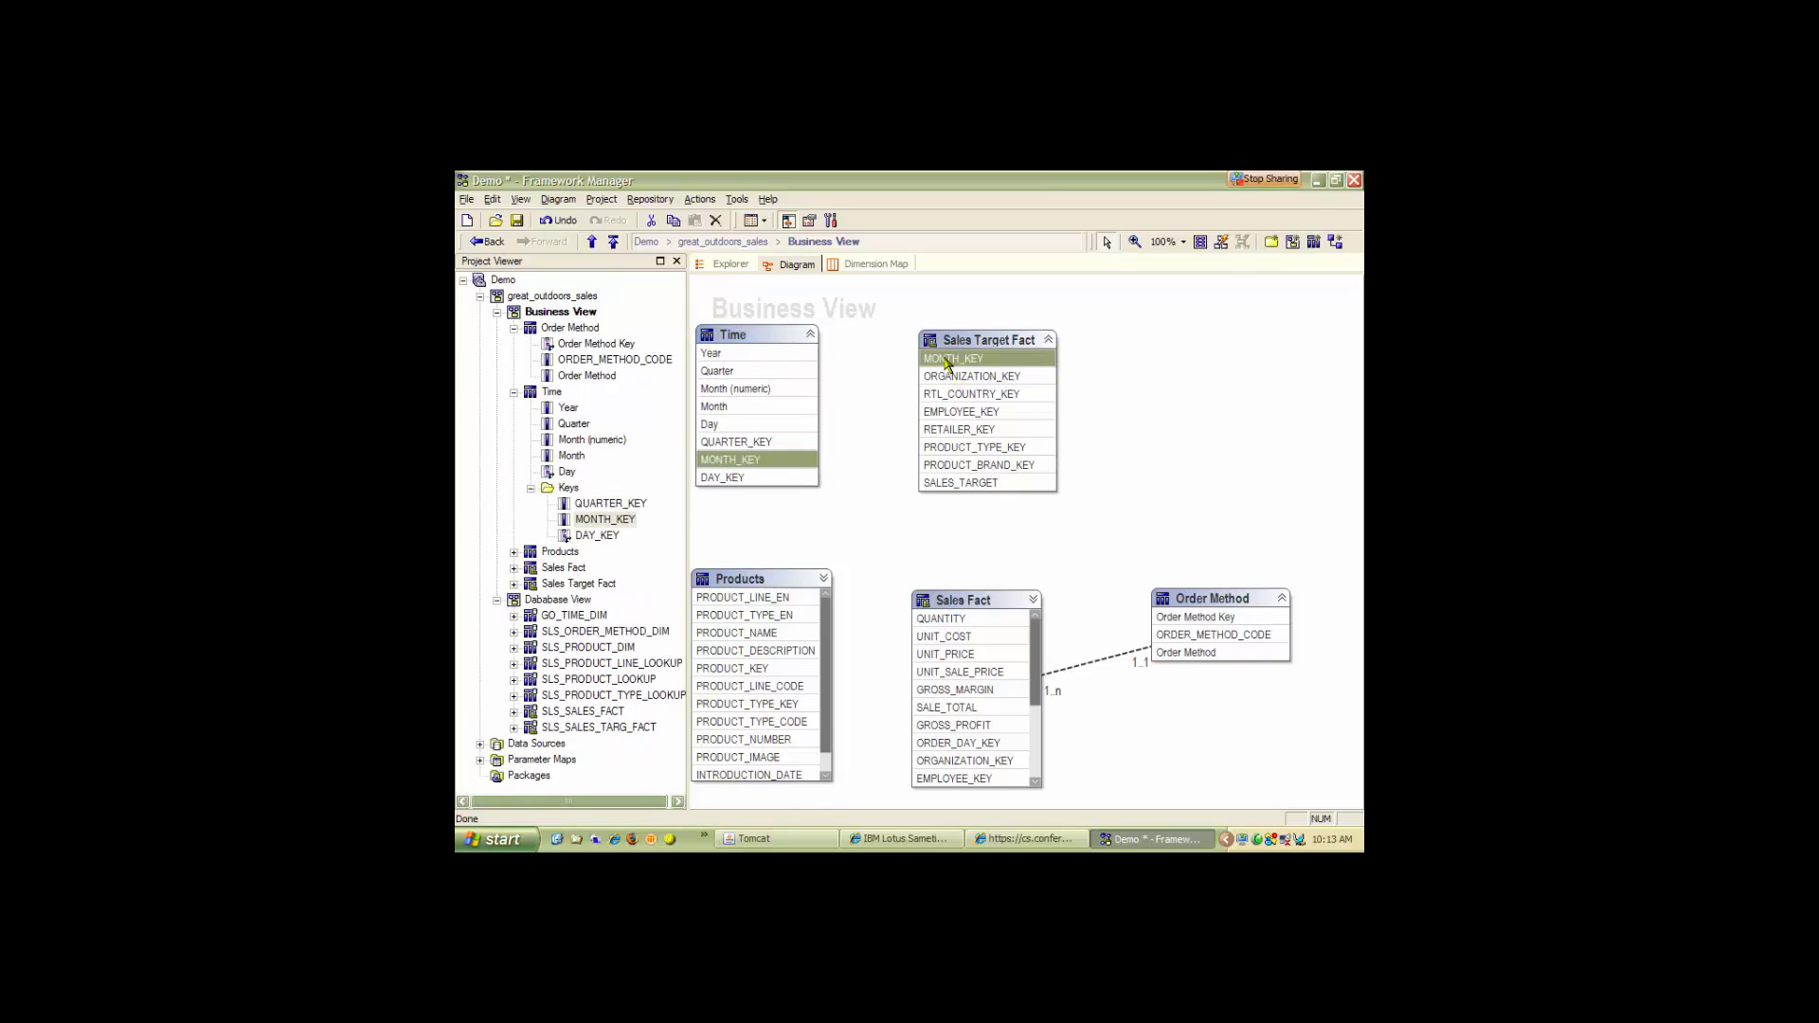
{"action": "right_click", "coordinate": [948, 361]}
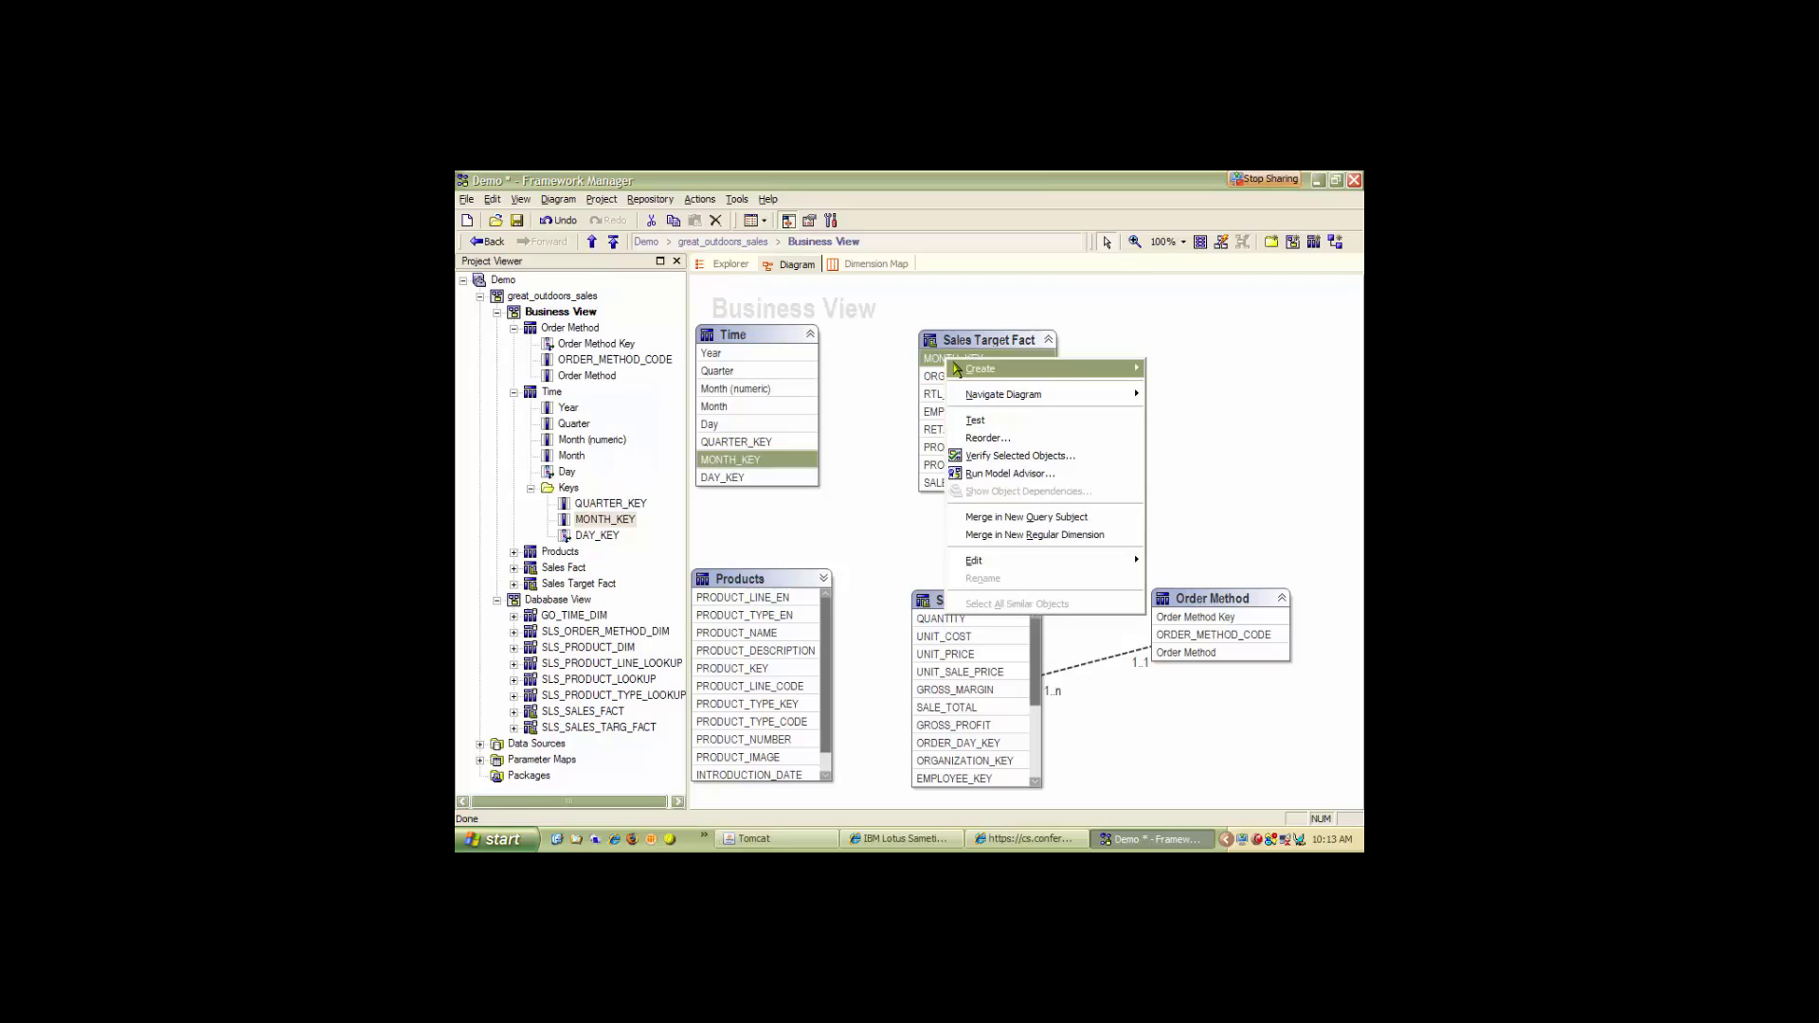
{"action": "mouse_move", "coordinate": [1113, 375]}
{"action": "left_click", "coordinate": [1175, 369]}
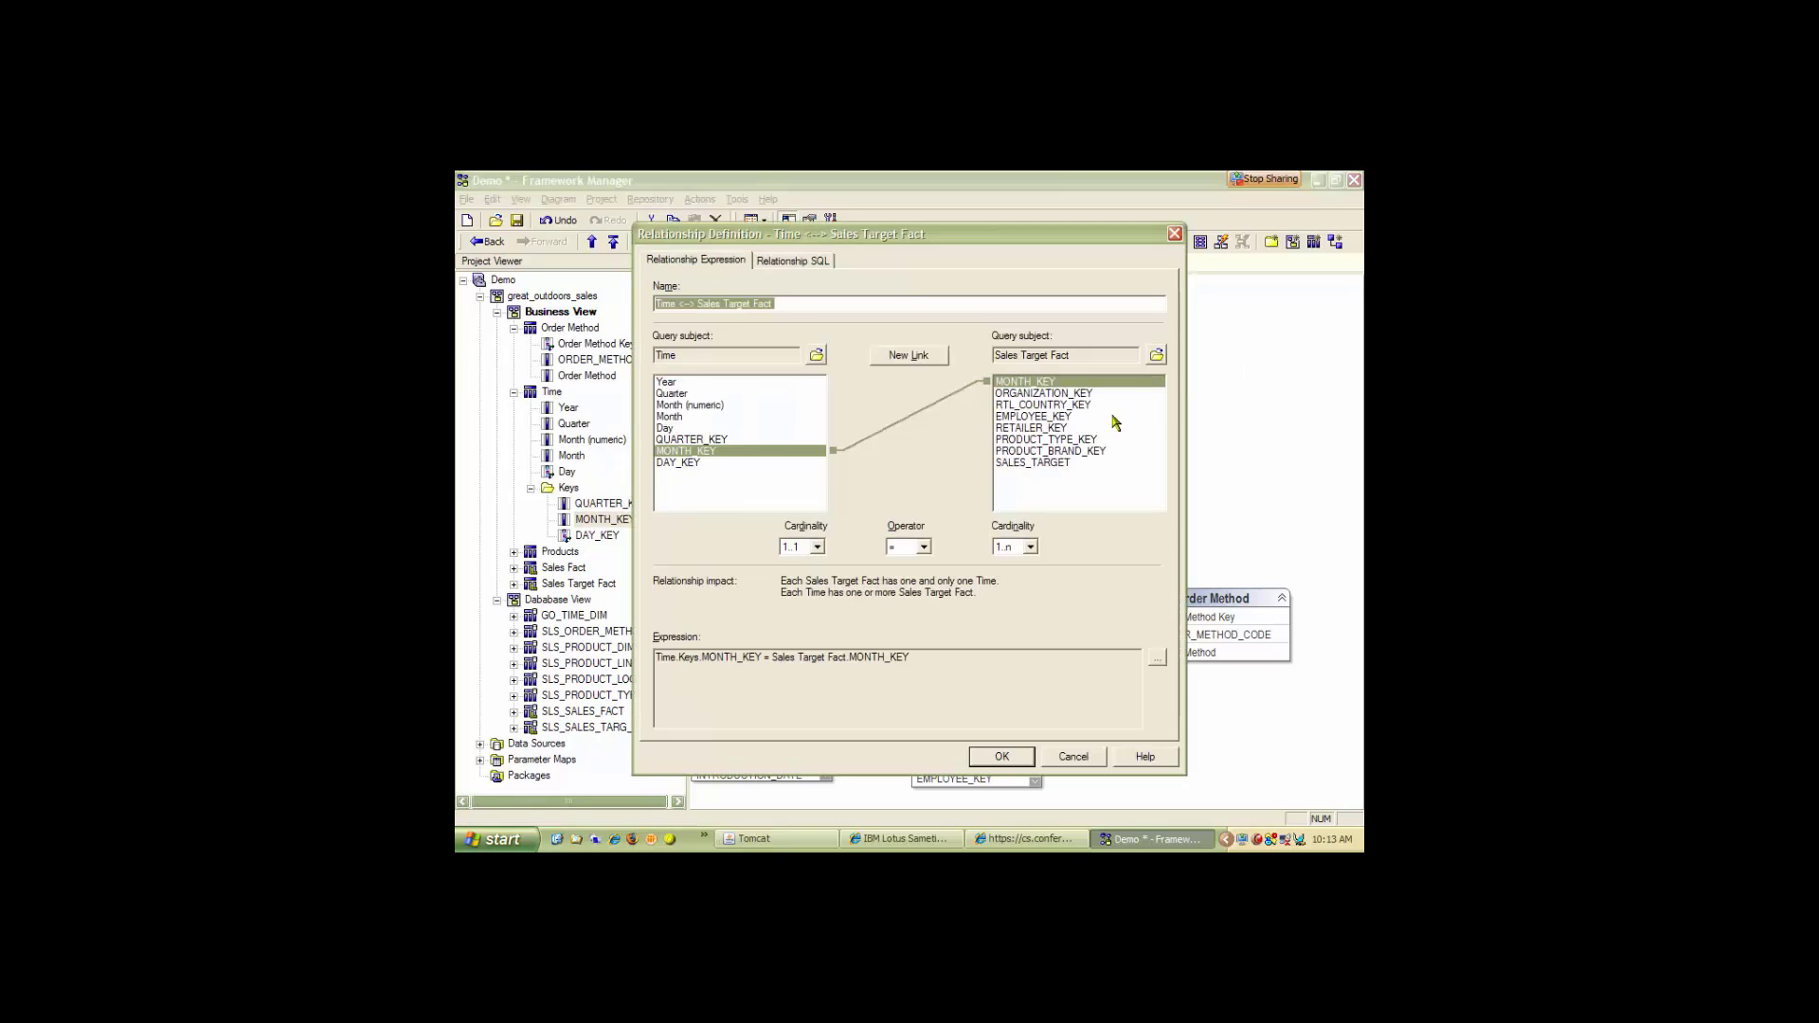
{"action": "left_click", "coordinate": [1008, 764]}
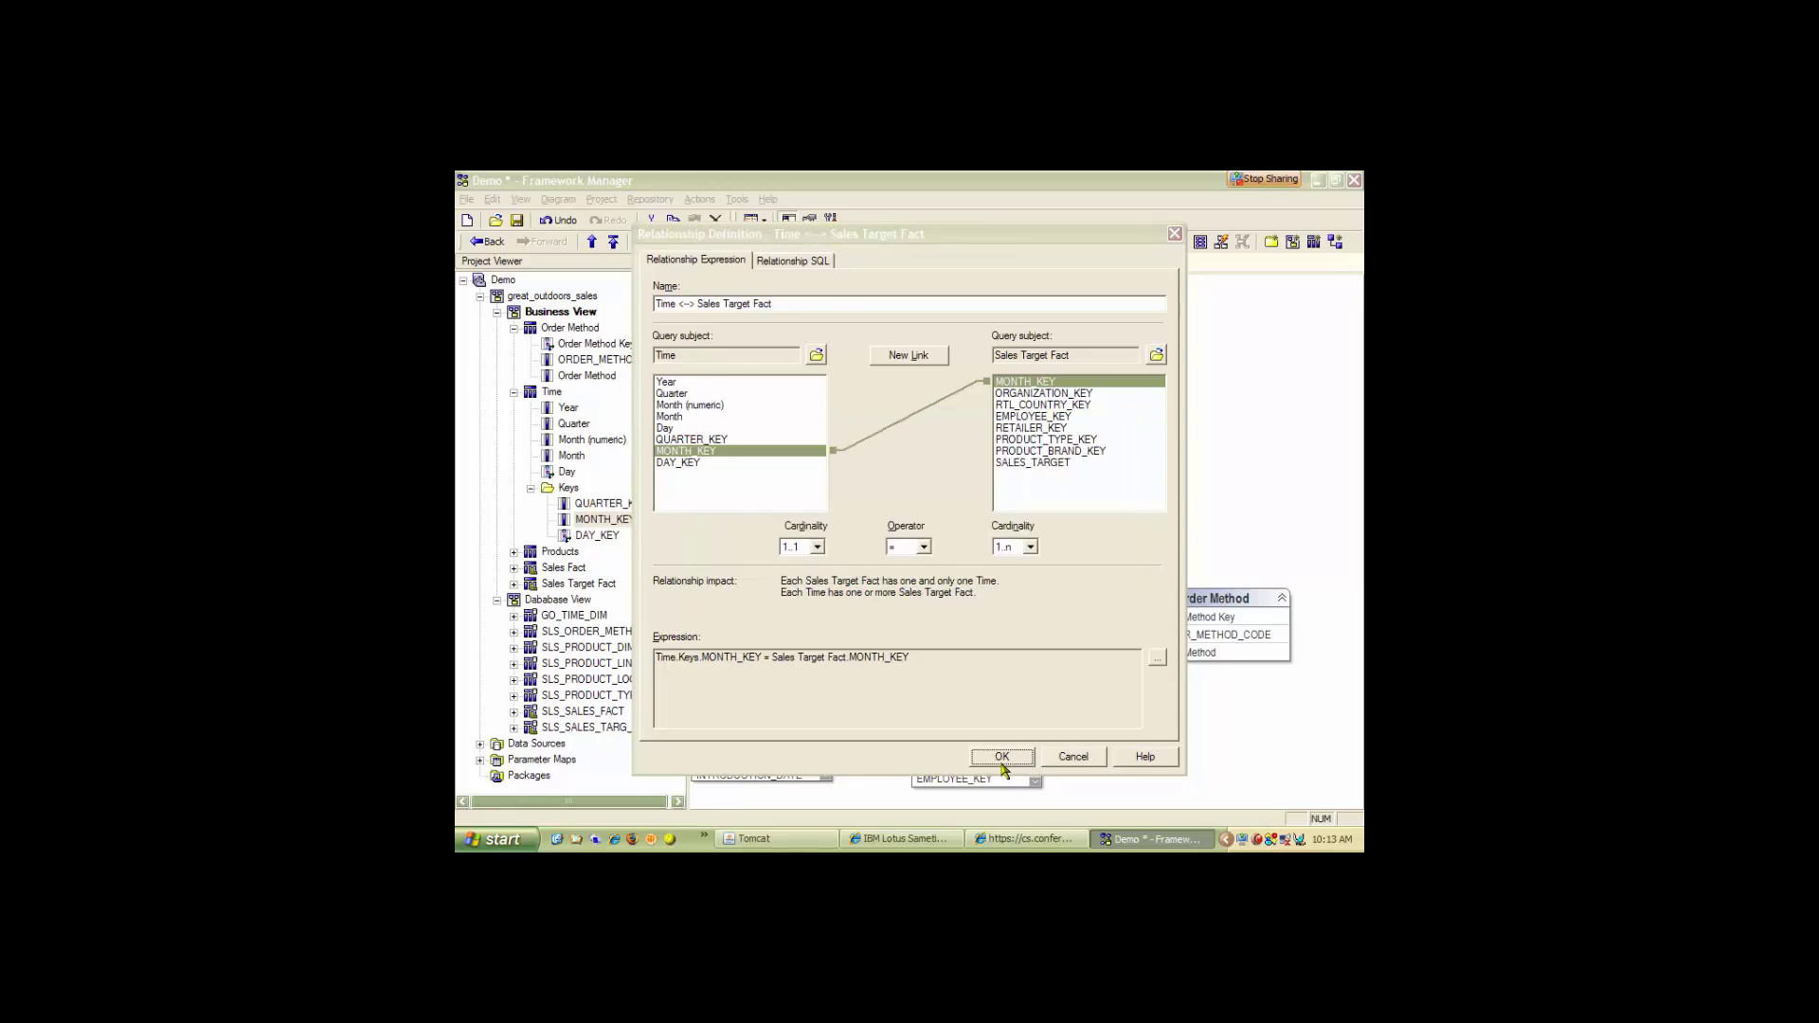
{"action": "left_click", "coordinate": [1081, 581]}
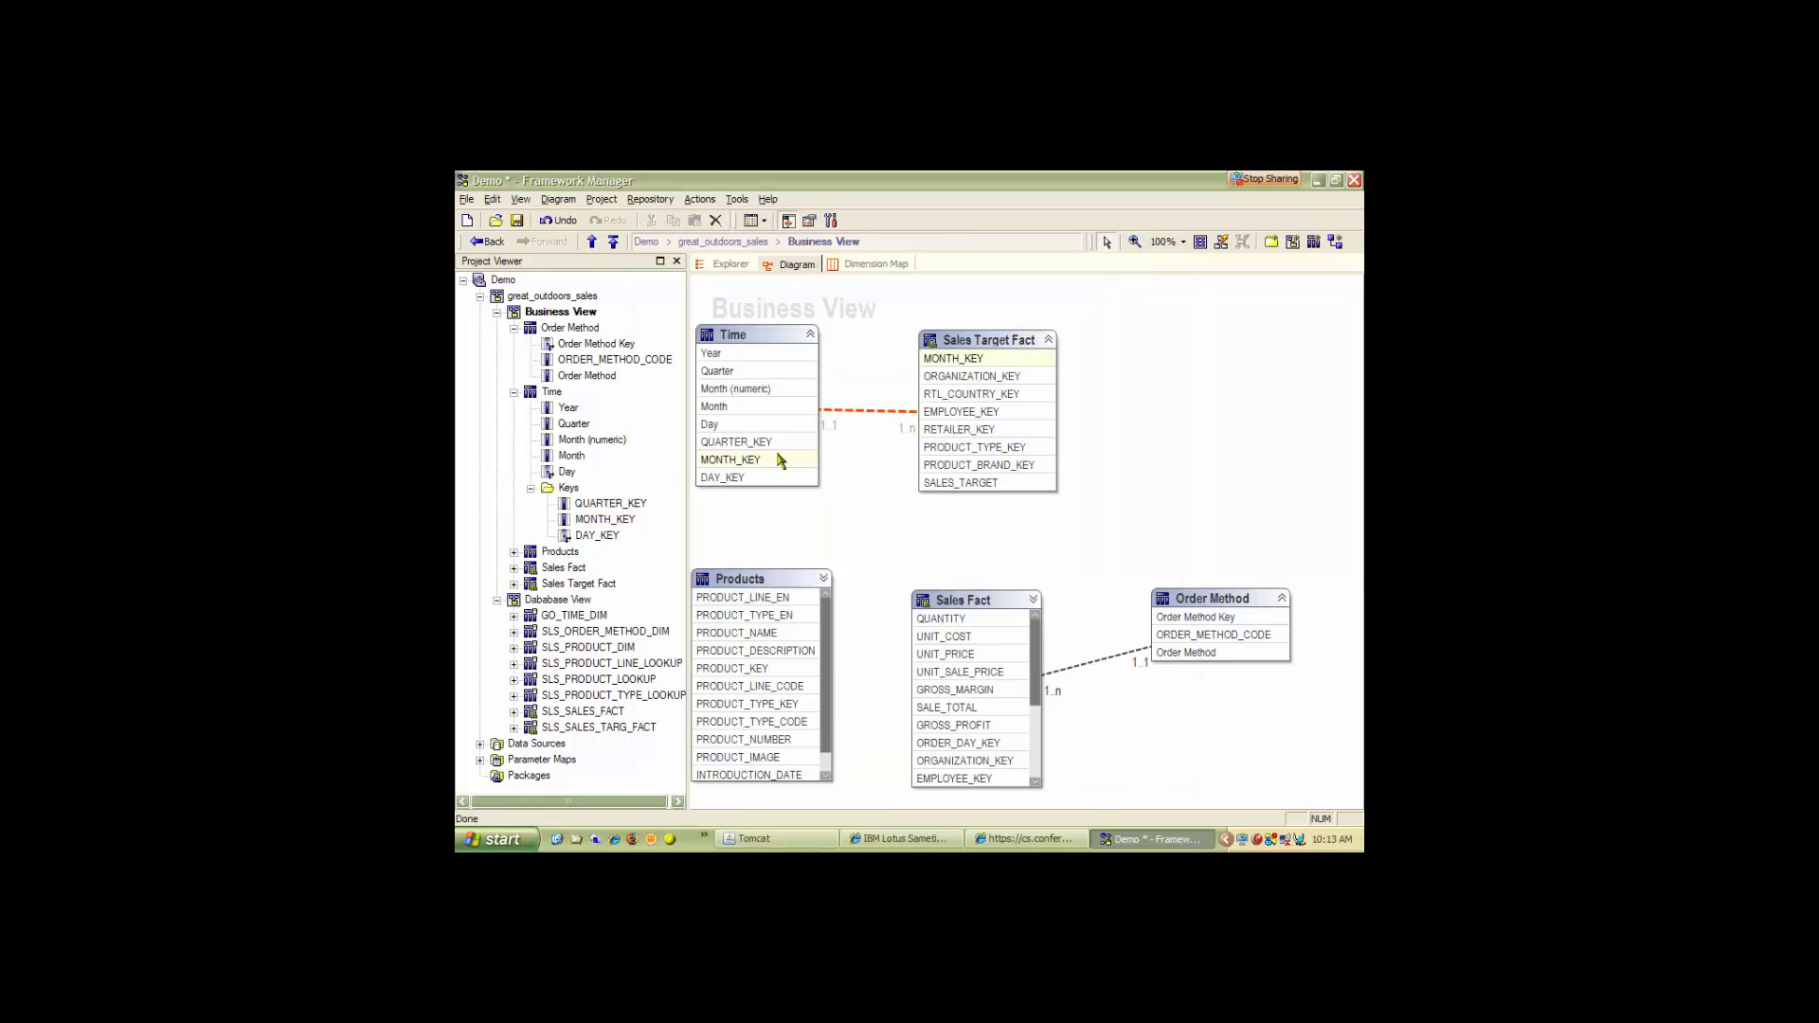
Create a relationship between DAY_KEY of Time and ORDER_DAY_KEY of Sales Fact.
{"action": "left_click", "coordinate": [737, 479]}
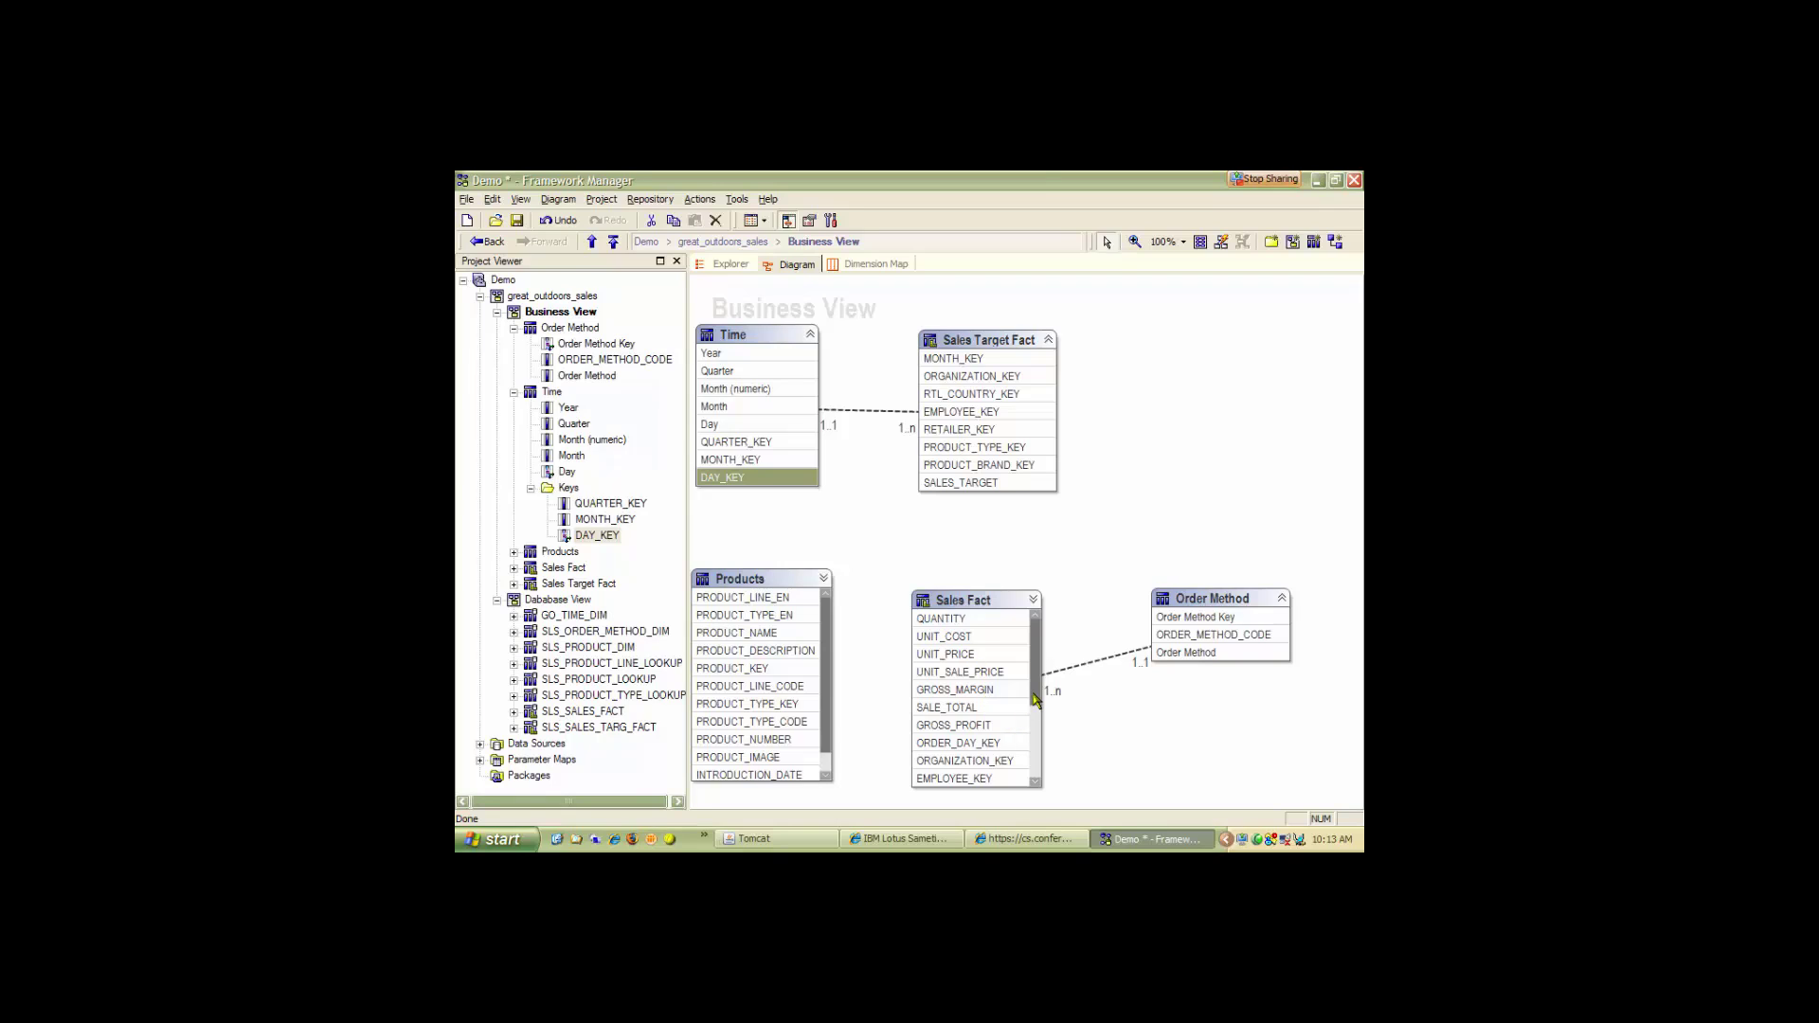
{"action": "mouse_move", "coordinate": [1036, 699]}
{"action": "left_mouse_down"}
{"action": "mouse_move", "coordinate": [1041, 752]}
{"action": "mouse_move", "coordinate": [1038, 736]}
{"action": "left_mouse_up"}
{"action": "left_click", "coordinate": [727, 481]}
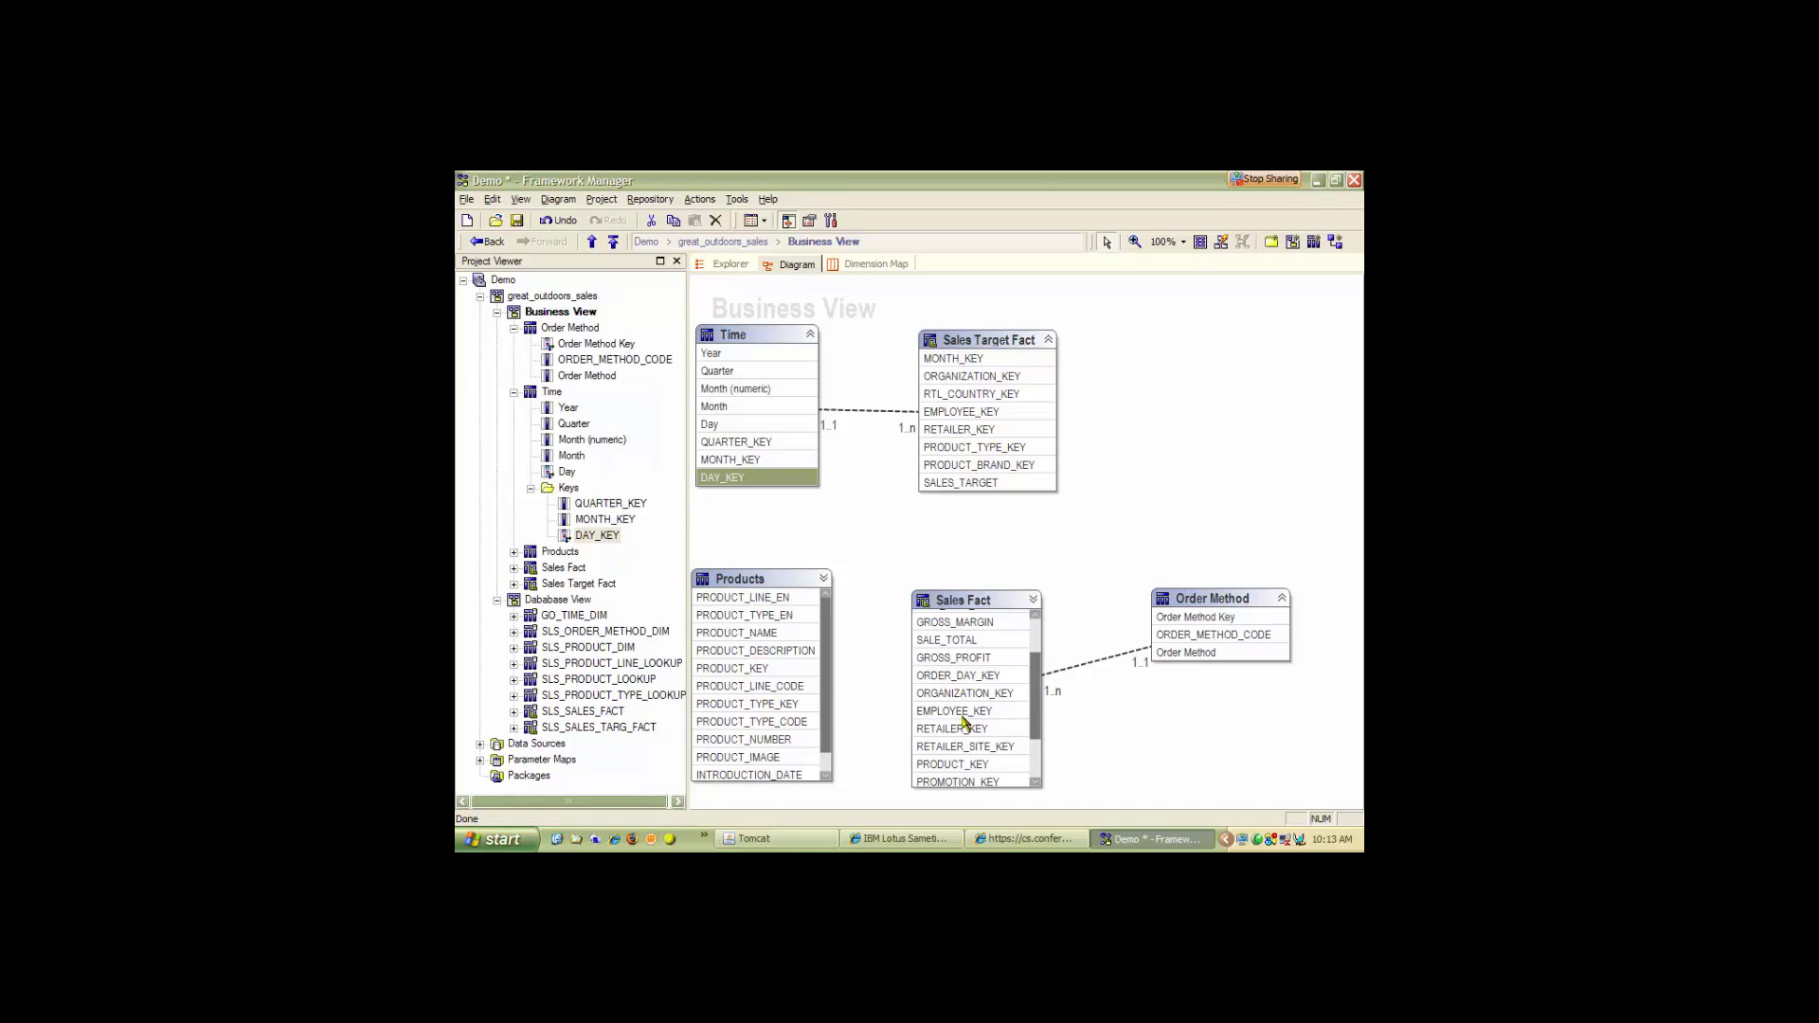
{"action": "right_click", "coordinate": [959, 675]}
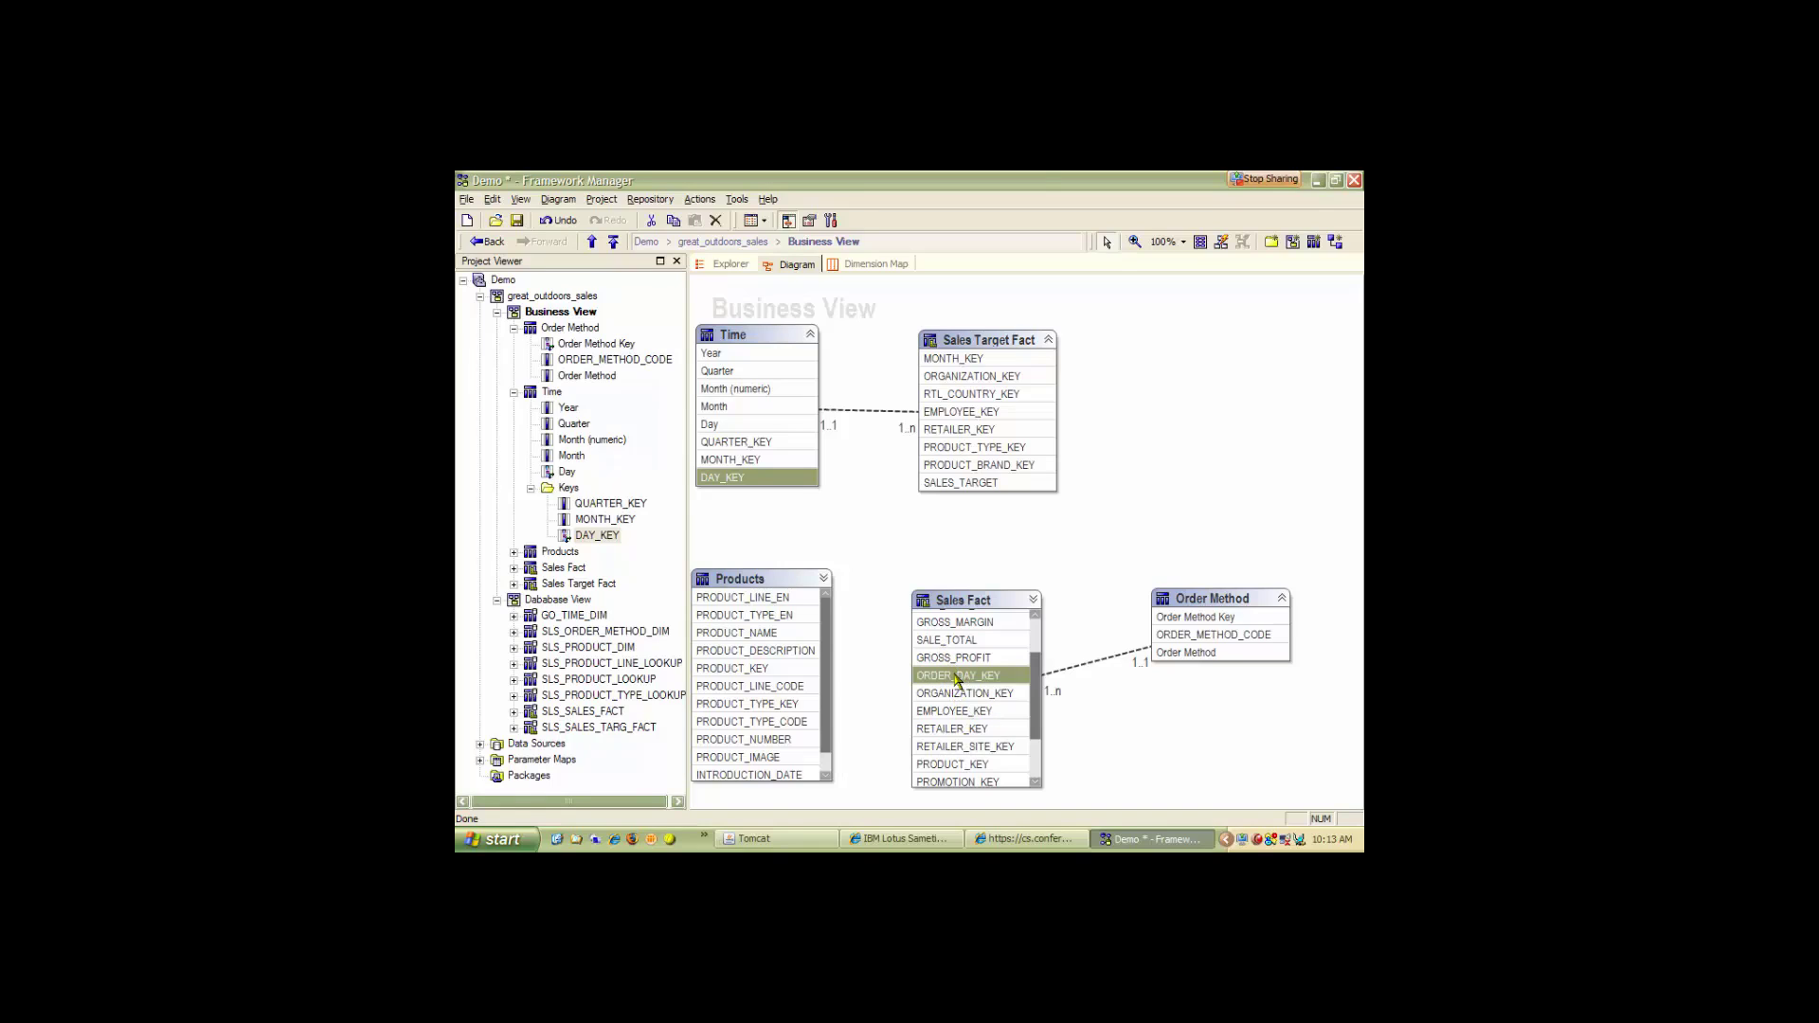
{"action": "mouse_move", "coordinate": [1033, 435]}
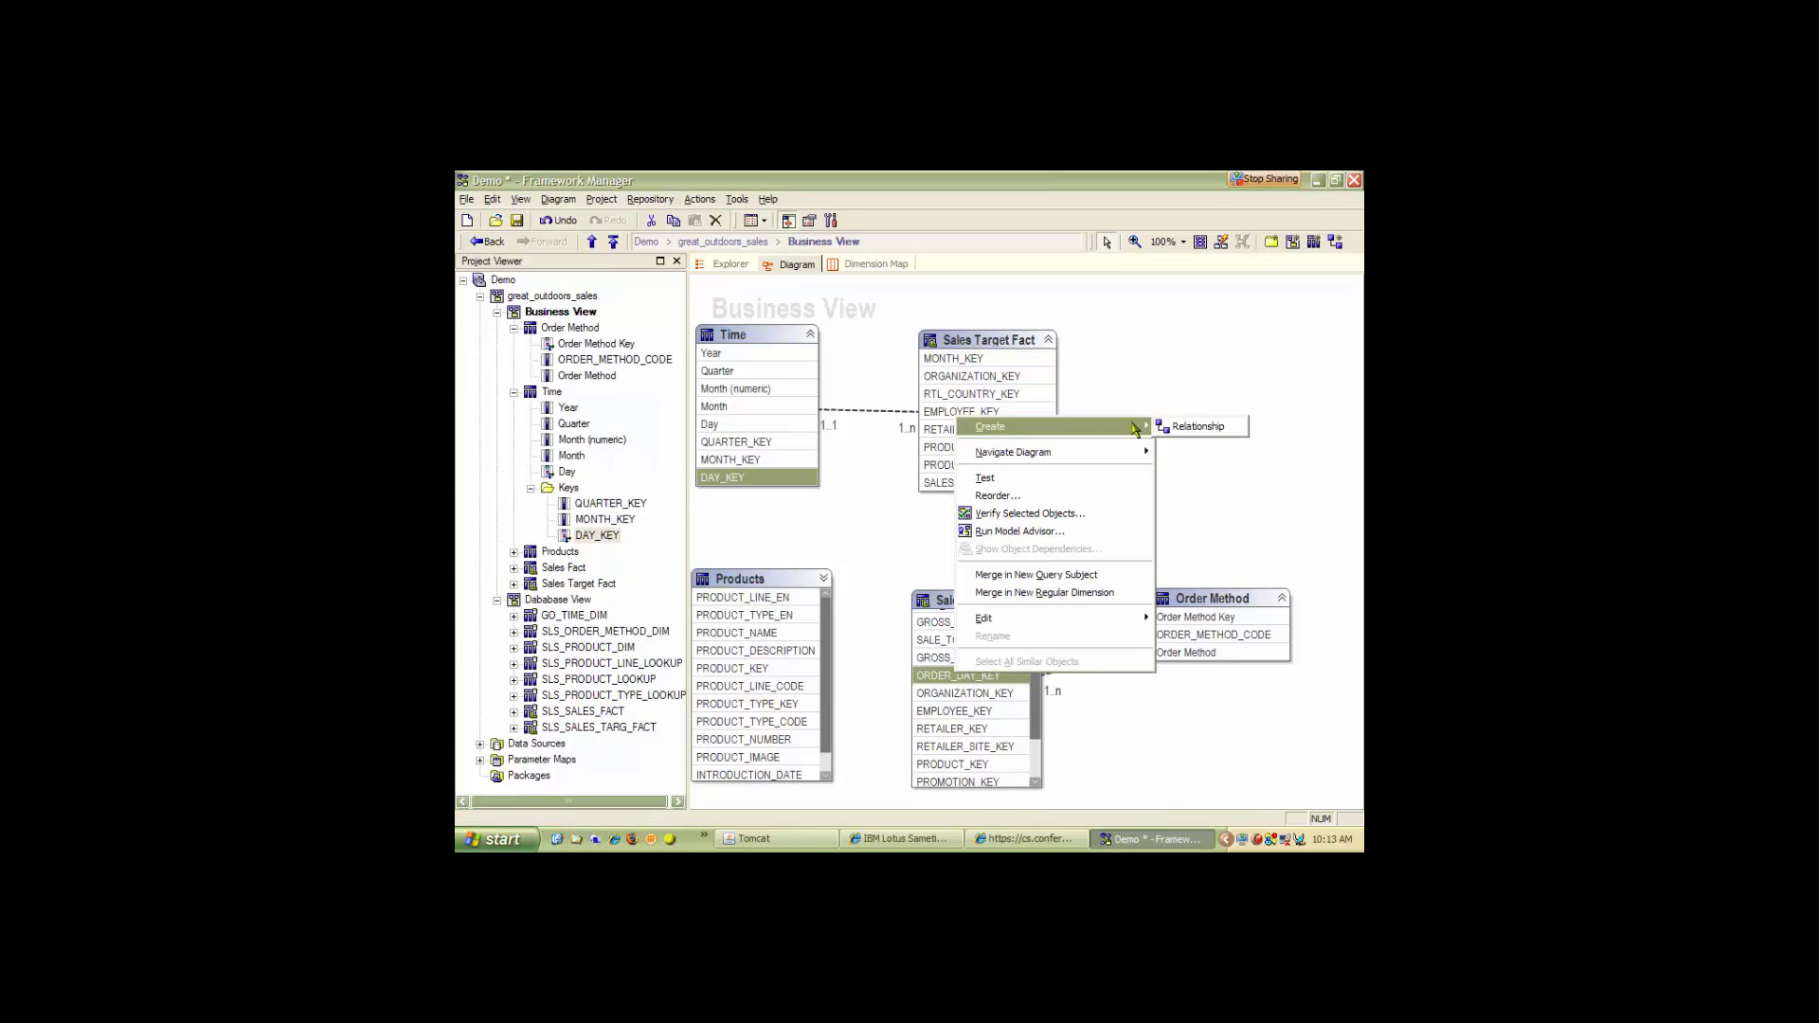
{"action": "left_click", "coordinate": [1195, 427]}
{"action": "left_click", "coordinate": [1002, 757]}
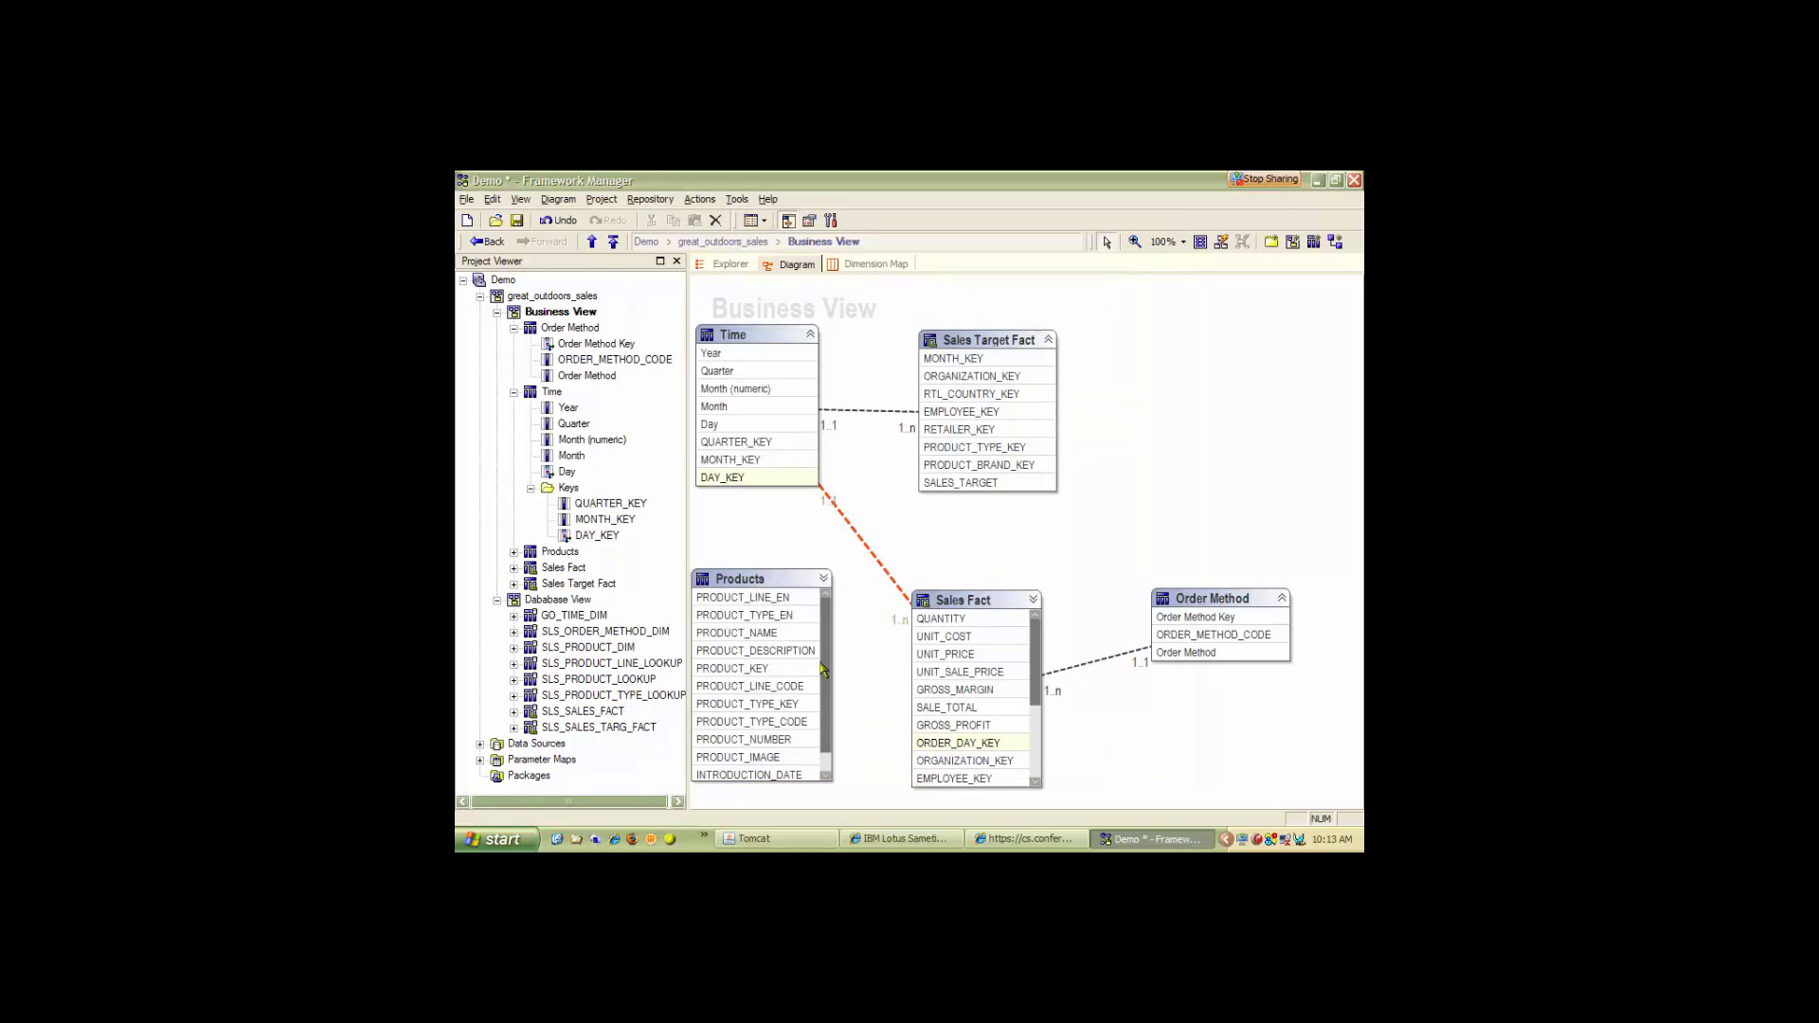
Create a relationship between PRODUCT_KEY of Products and PRODUCT_KEY of Sales Fact, declining to replicate the underlying relationships.
{"action": "left_click_drag", "start_coordinate": [828, 671], "coordinate": [823, 701]}
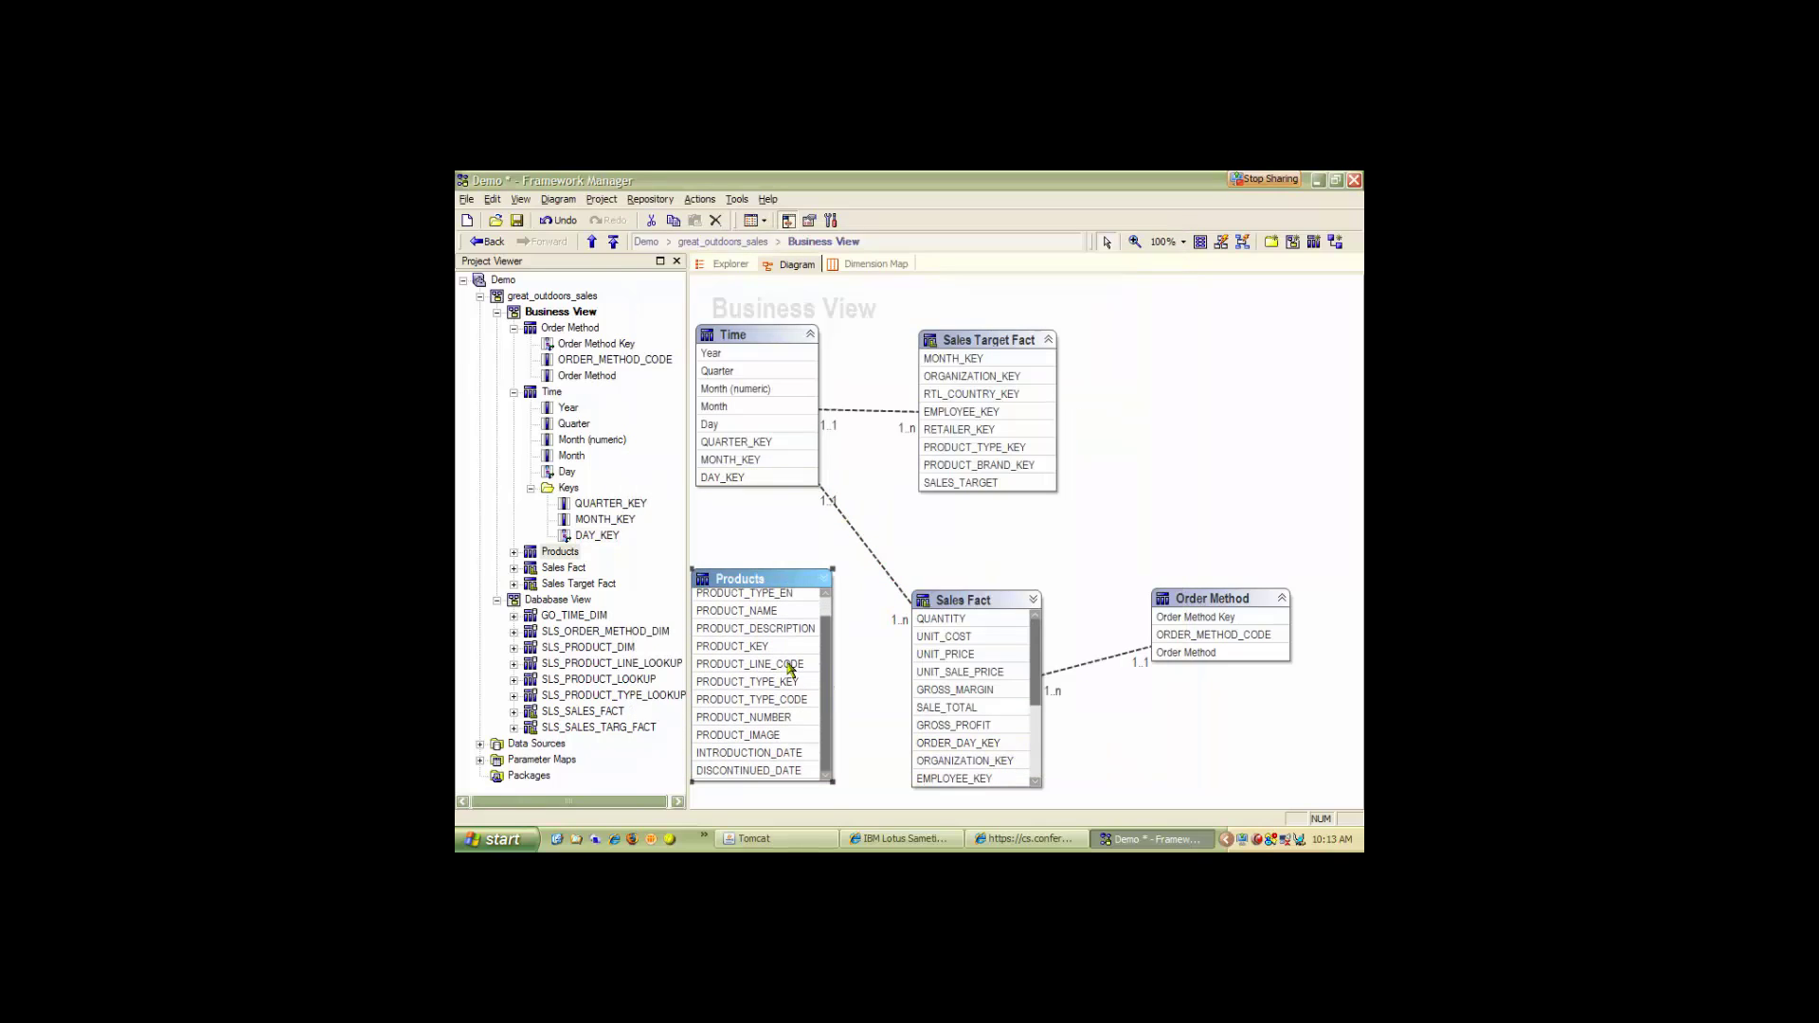
{"action": "left_click_drag", "start_coordinate": [1038, 682], "coordinate": [1039, 748]}
{"action": "left_click", "coordinate": [759, 648]}
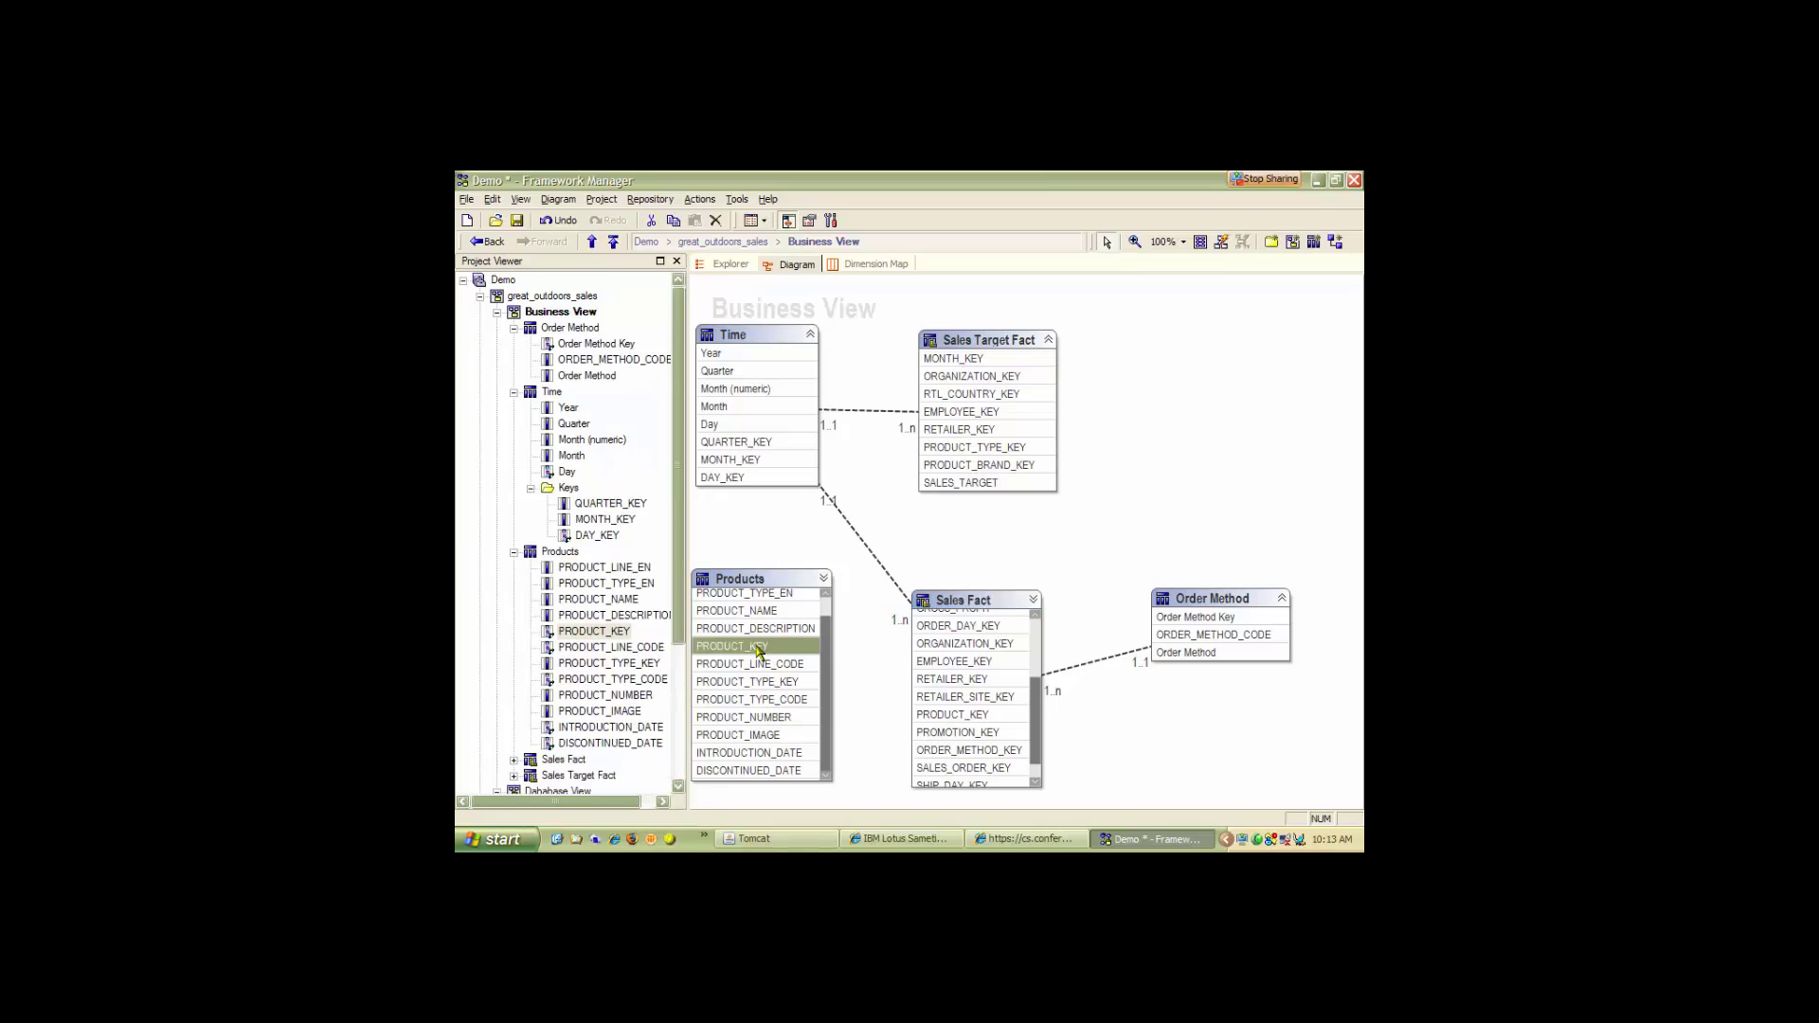
{"action": "left_click", "coordinate": [957, 716], "text": "ctrl"}
{"action": "right_click", "coordinate": [953, 717]}
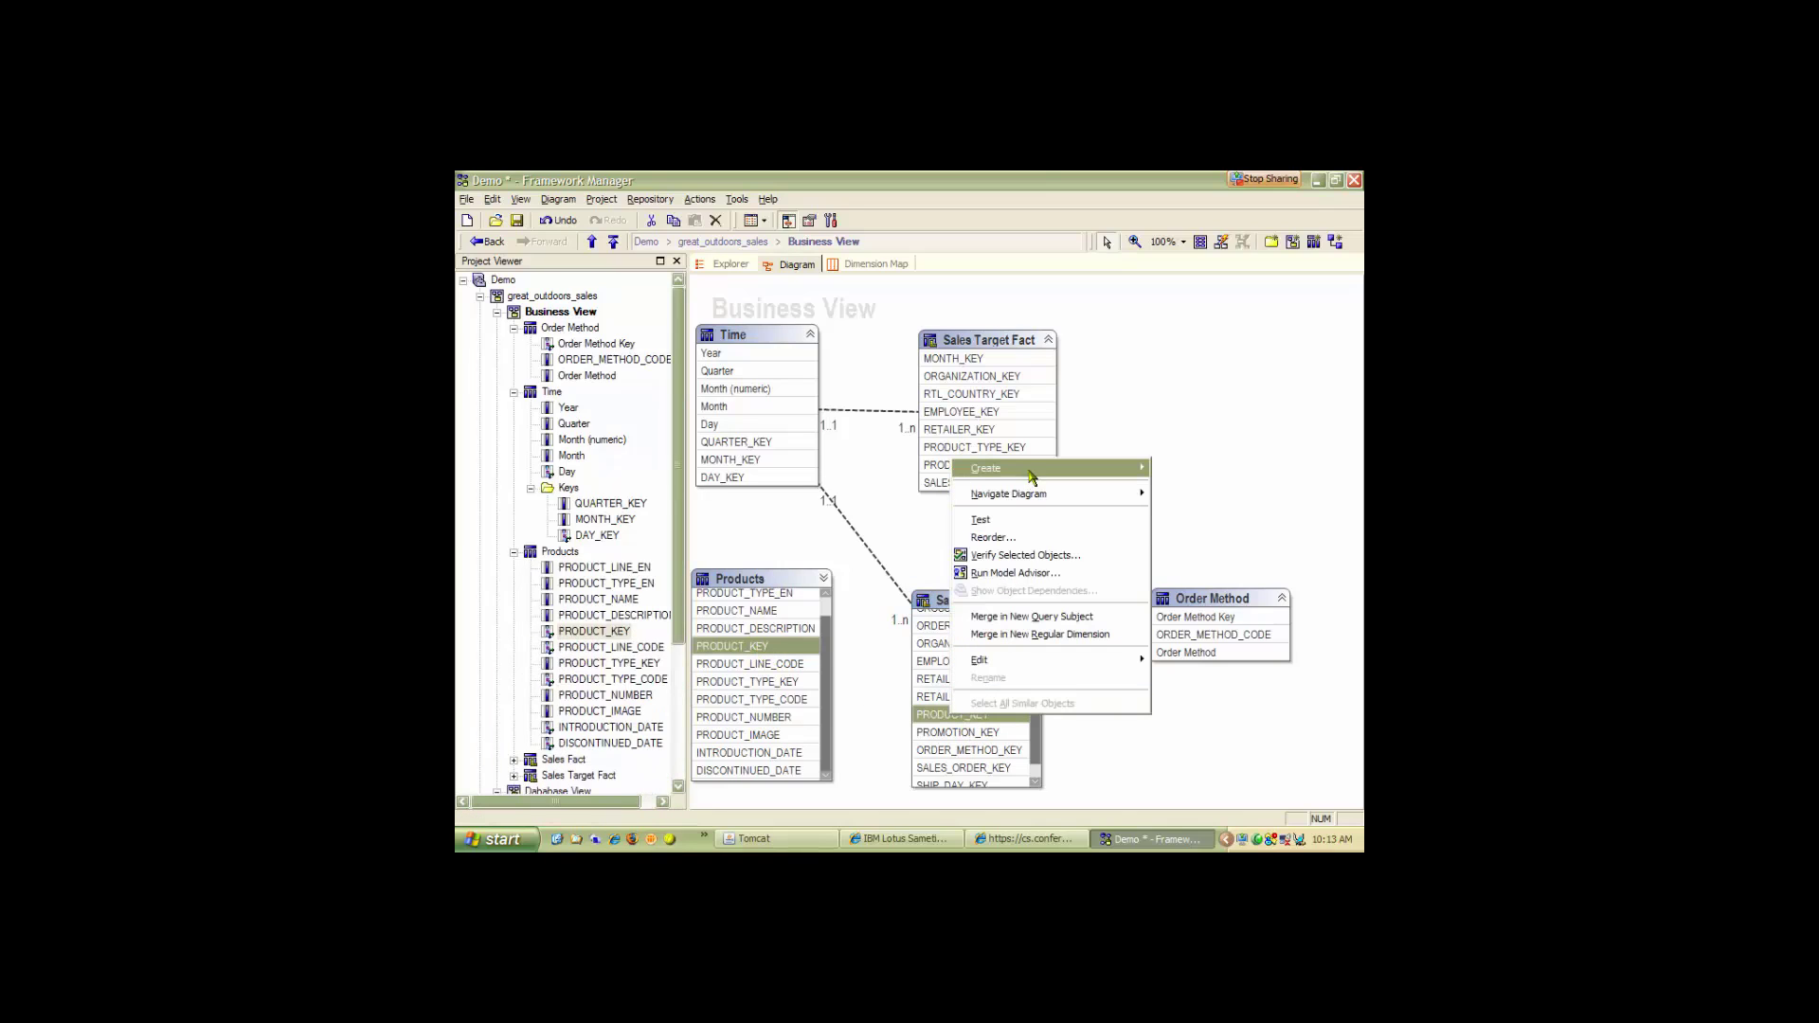
{"action": "left_click", "coordinate": [1189, 468]}
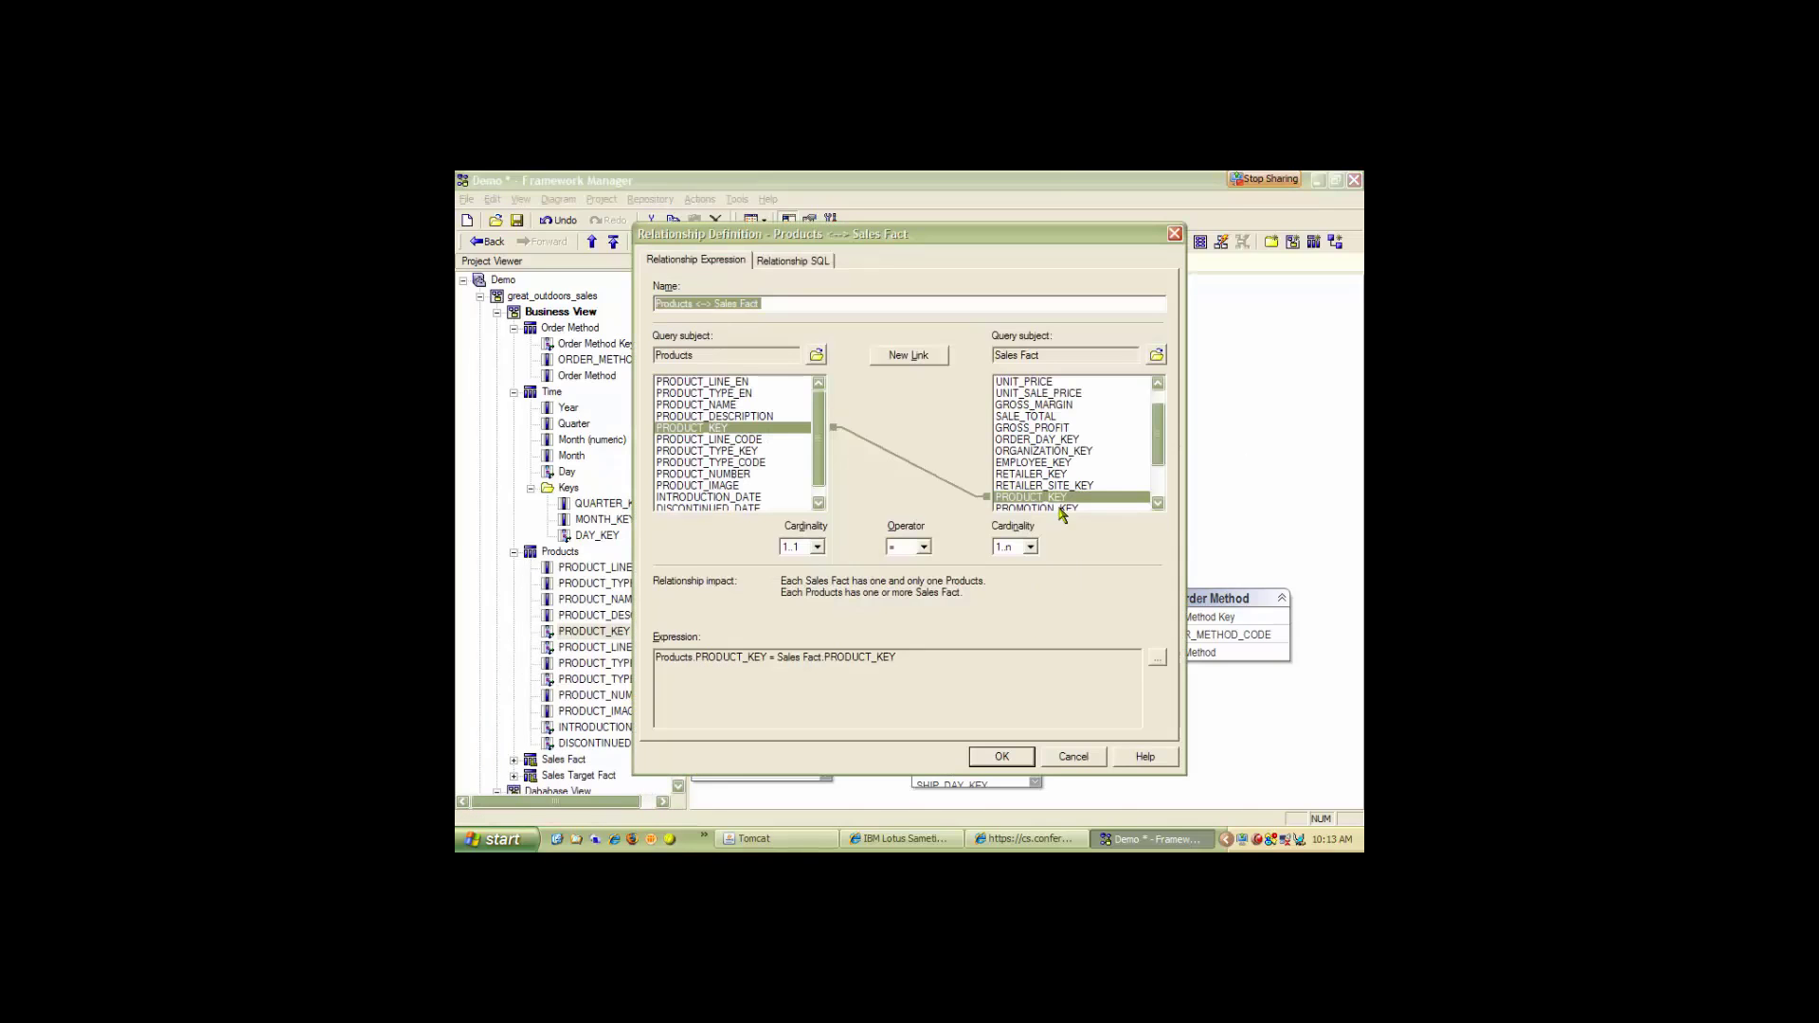
{"action": "left_click", "coordinate": [1009, 764]}
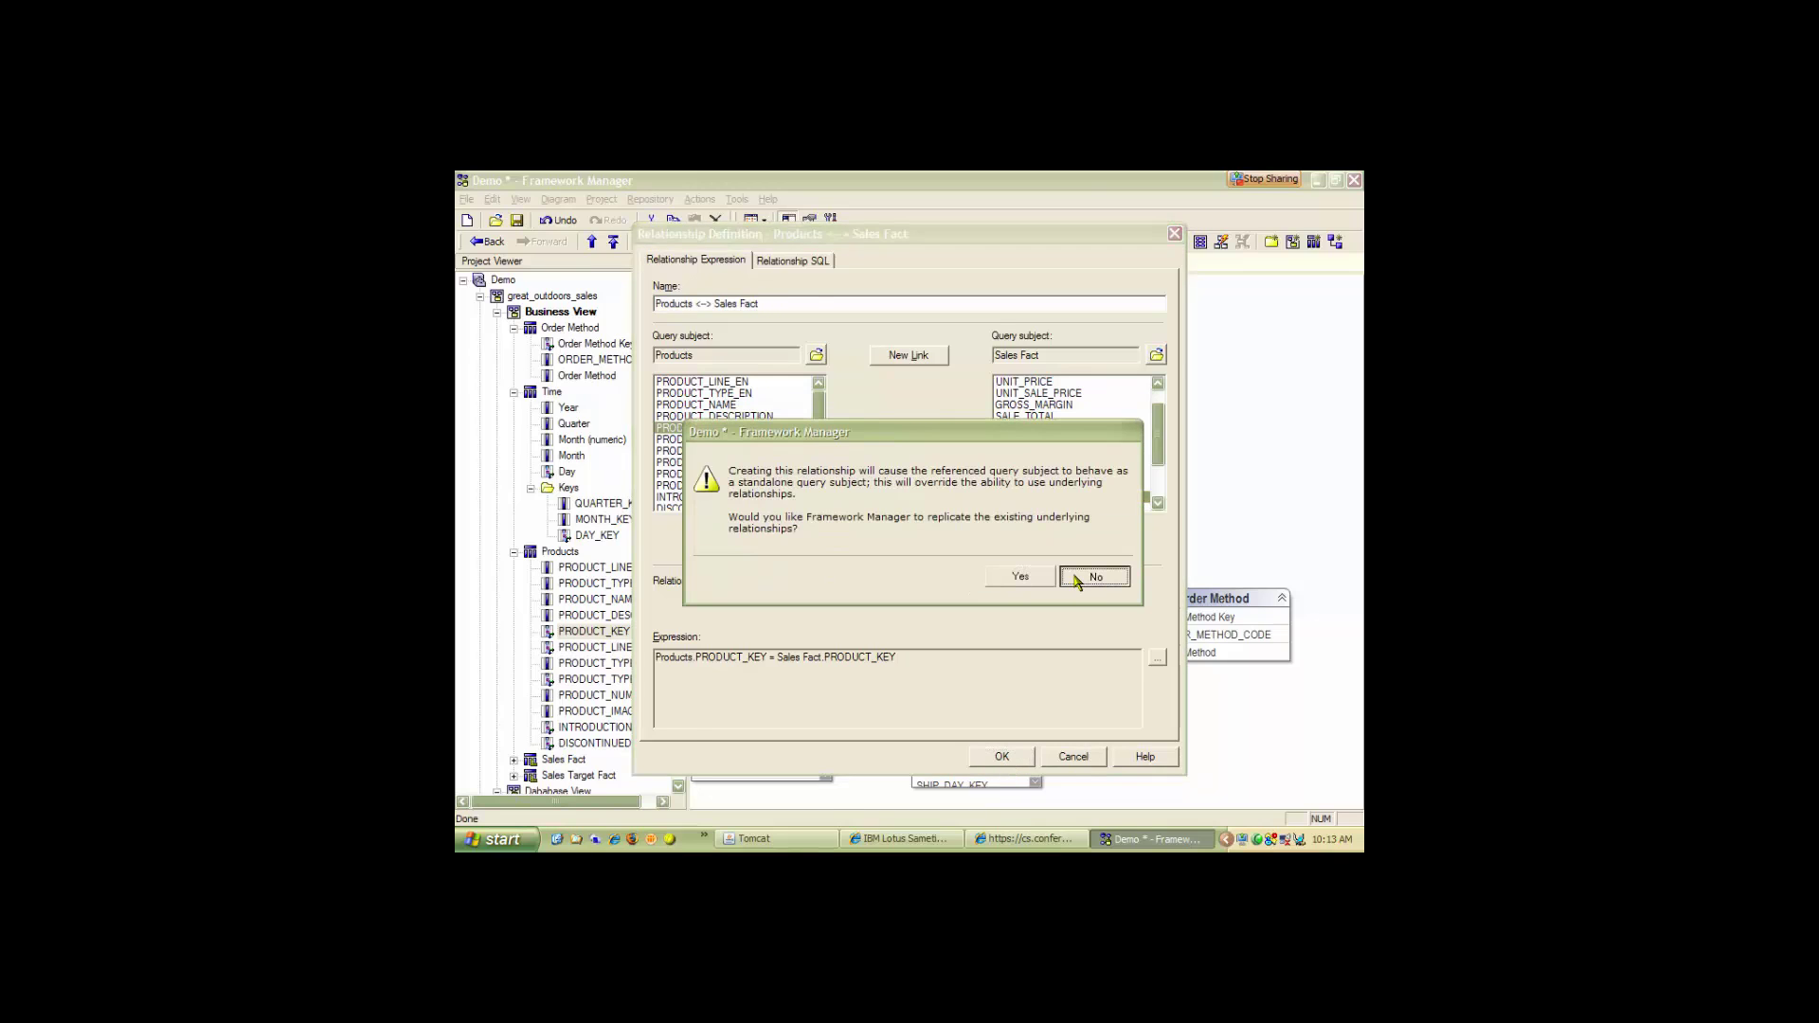
{"action": "left_click", "coordinate": [1095, 577]}
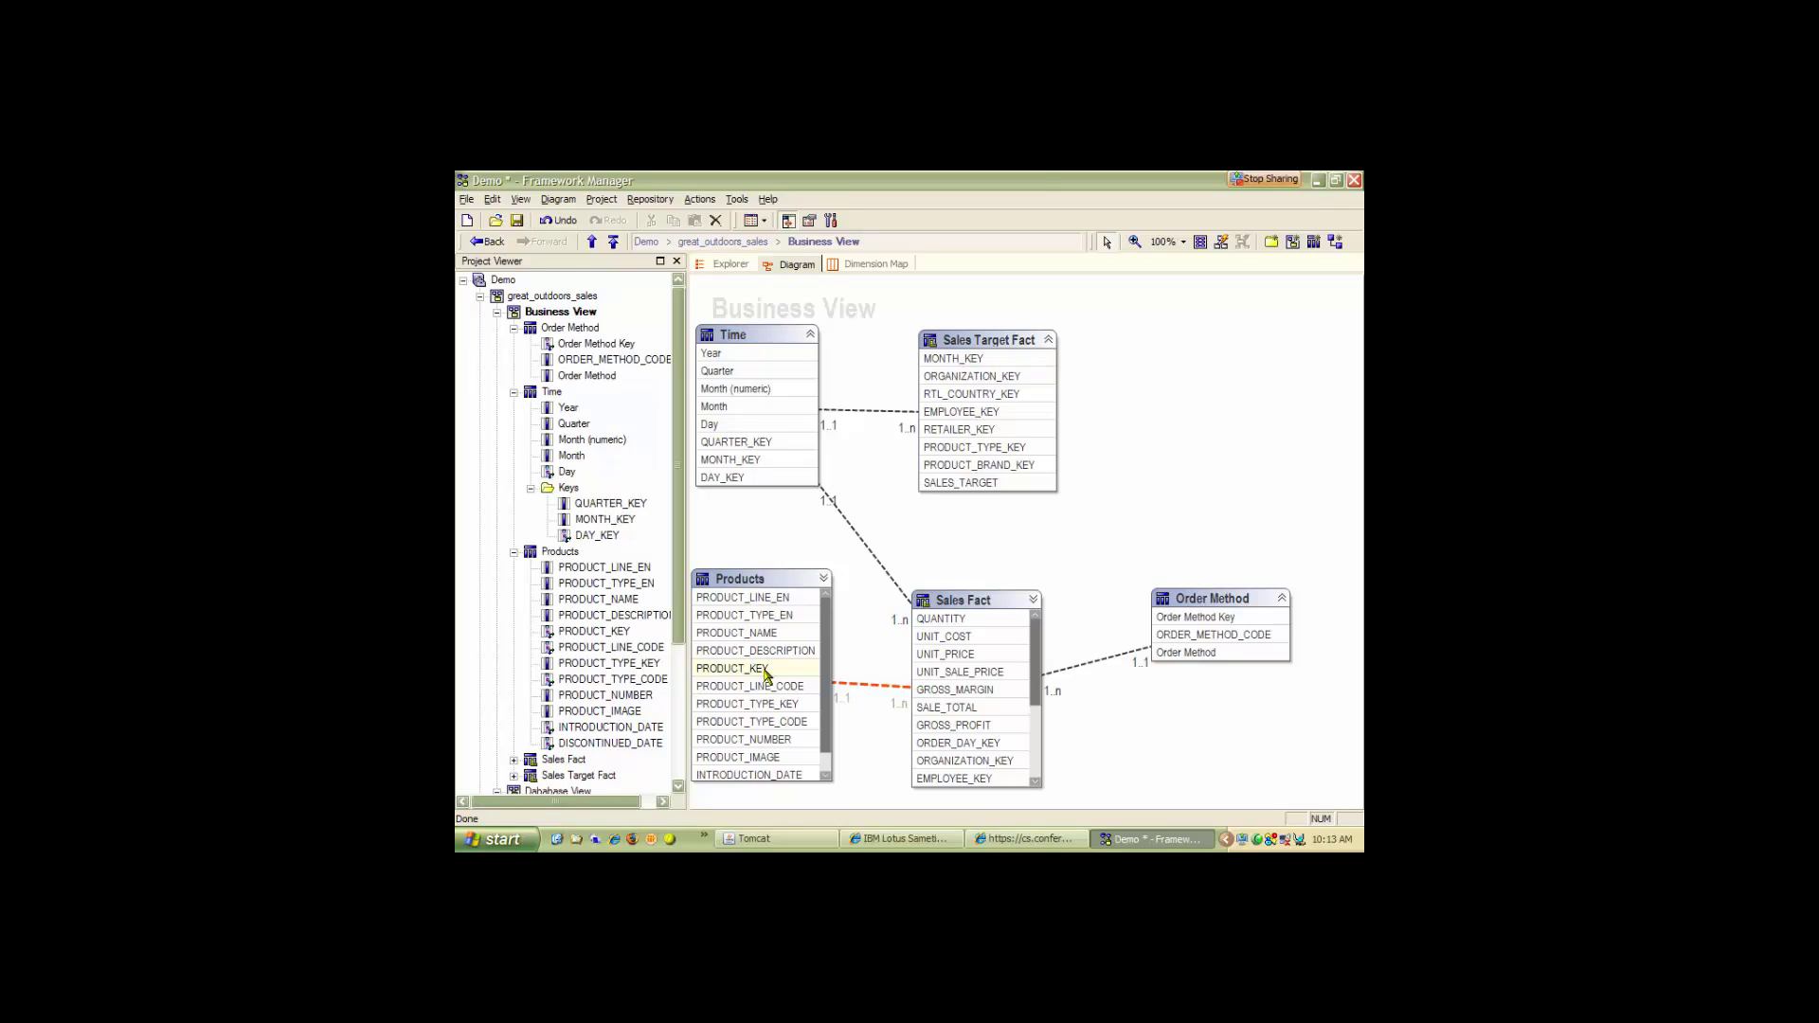
Create a relationship between PRODUCT_TYPE_KEY of Products and PRODUCT_TYPE_KEY of Sales Target Fact.
{"action": "left_click", "coordinate": [775, 706]}
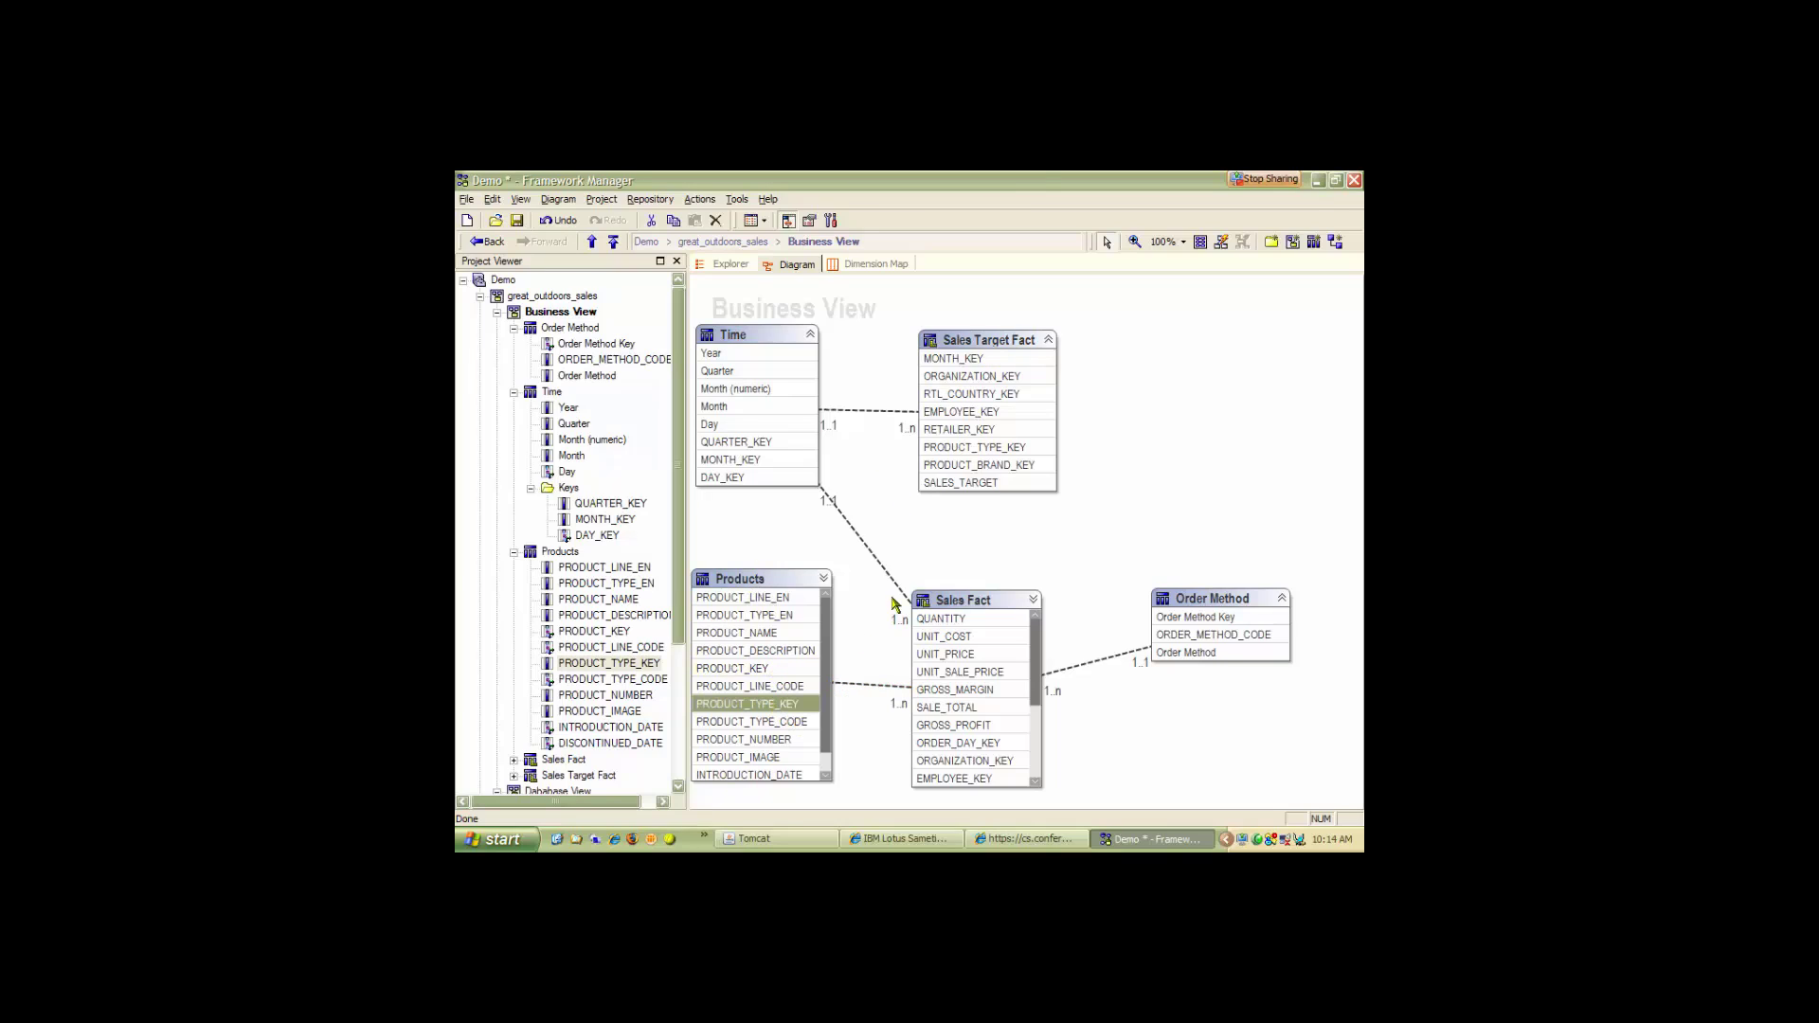
{"action": "left_click", "coordinate": [956, 449], "text": "ctrl"}
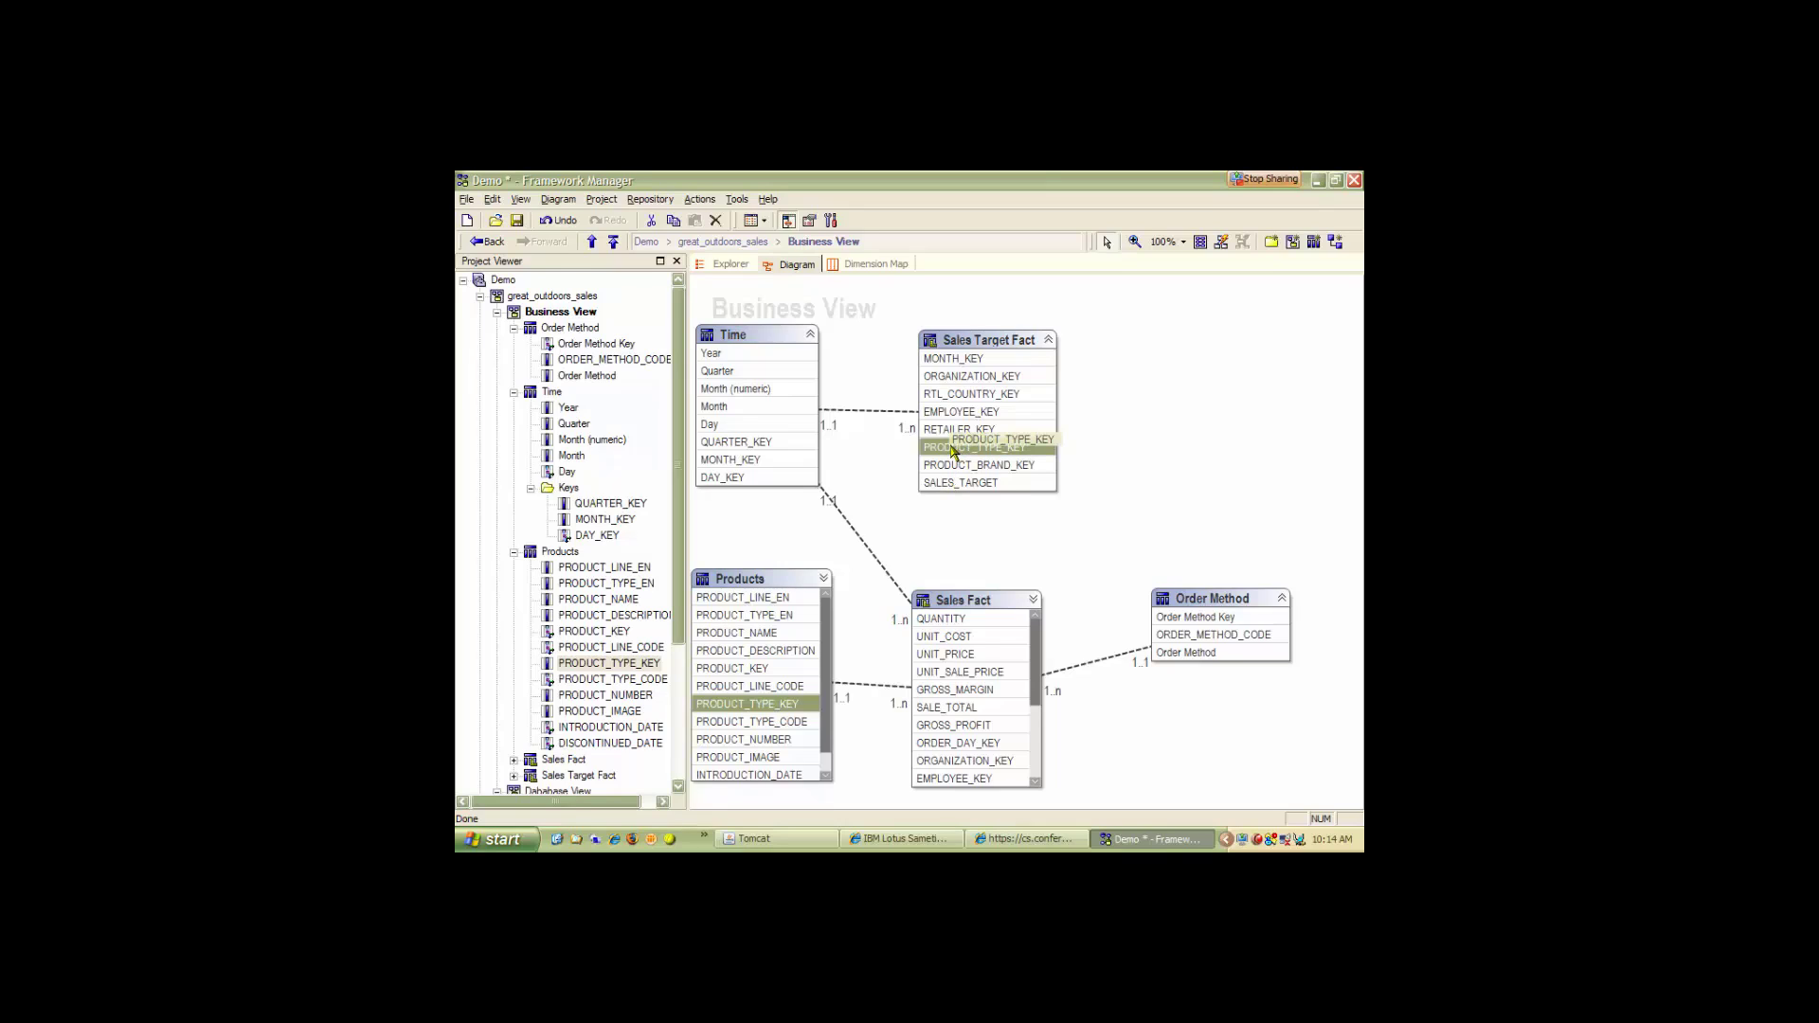
{"action": "right_click", "coordinate": [954, 451]}
{"action": "mouse_move", "coordinate": [1006, 461]}
{"action": "left_click", "coordinate": [1175, 460]}
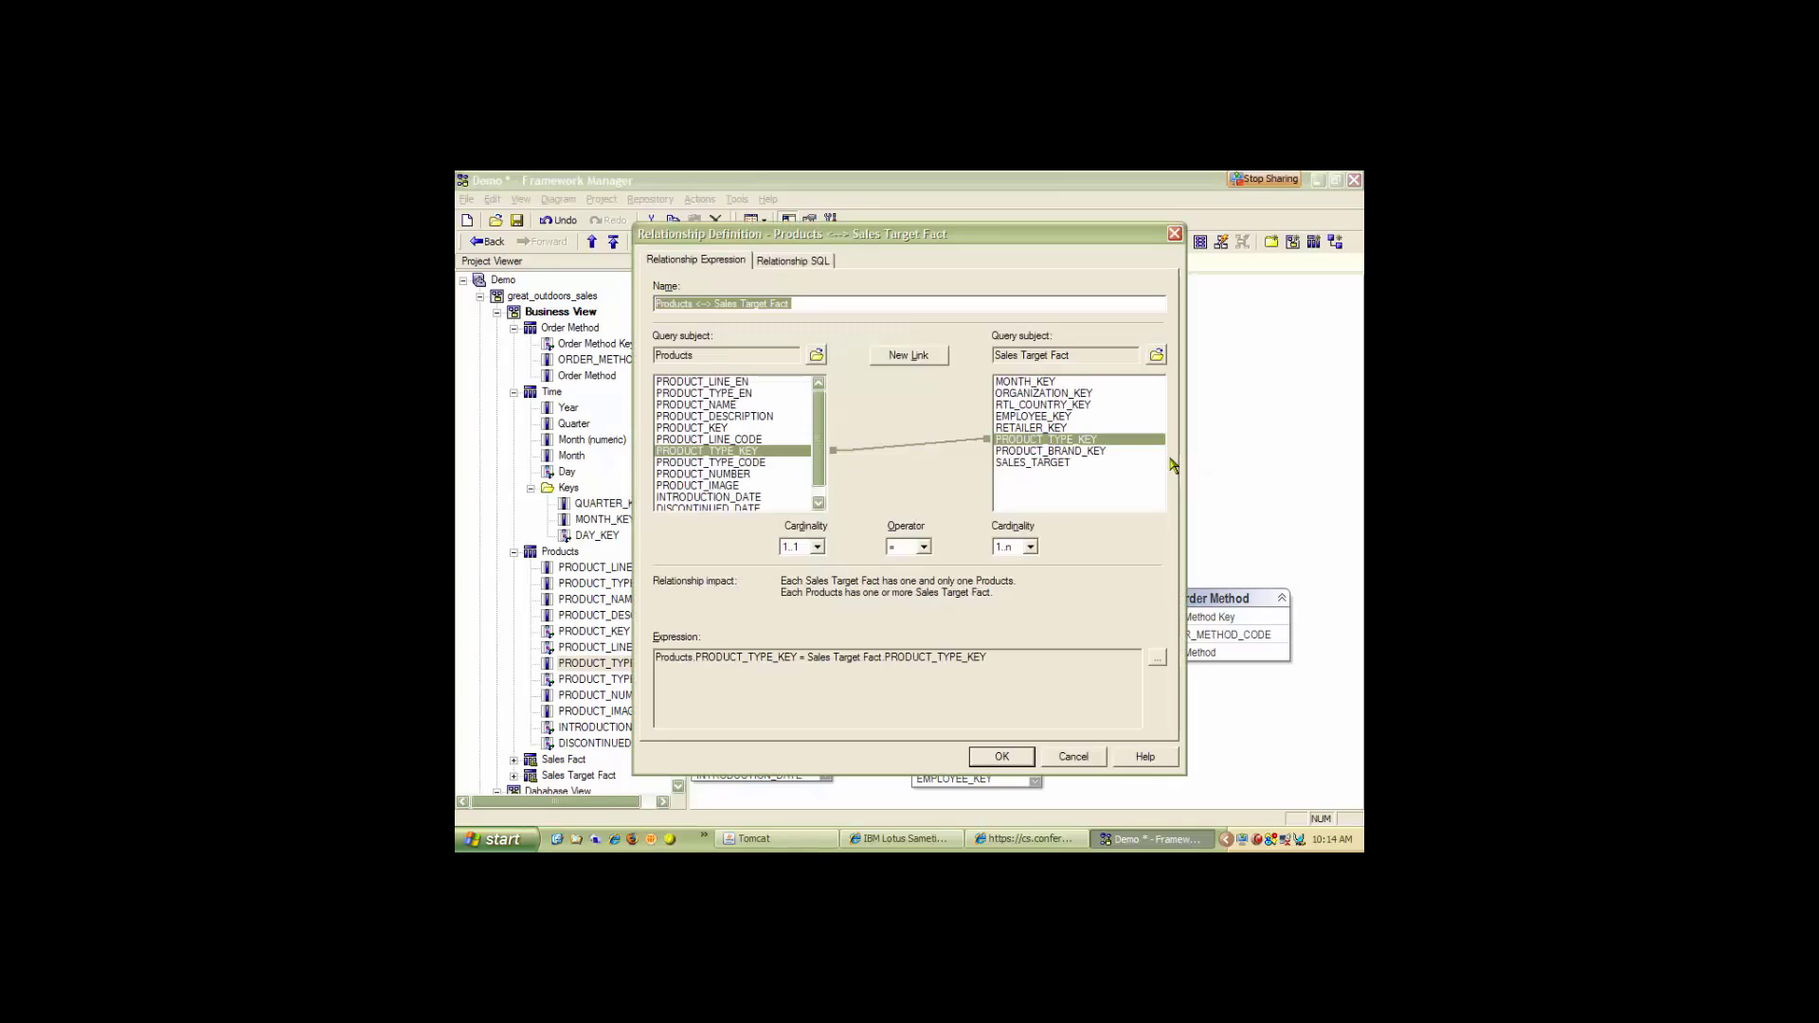
{"action": "left_click", "coordinate": [1002, 757]}
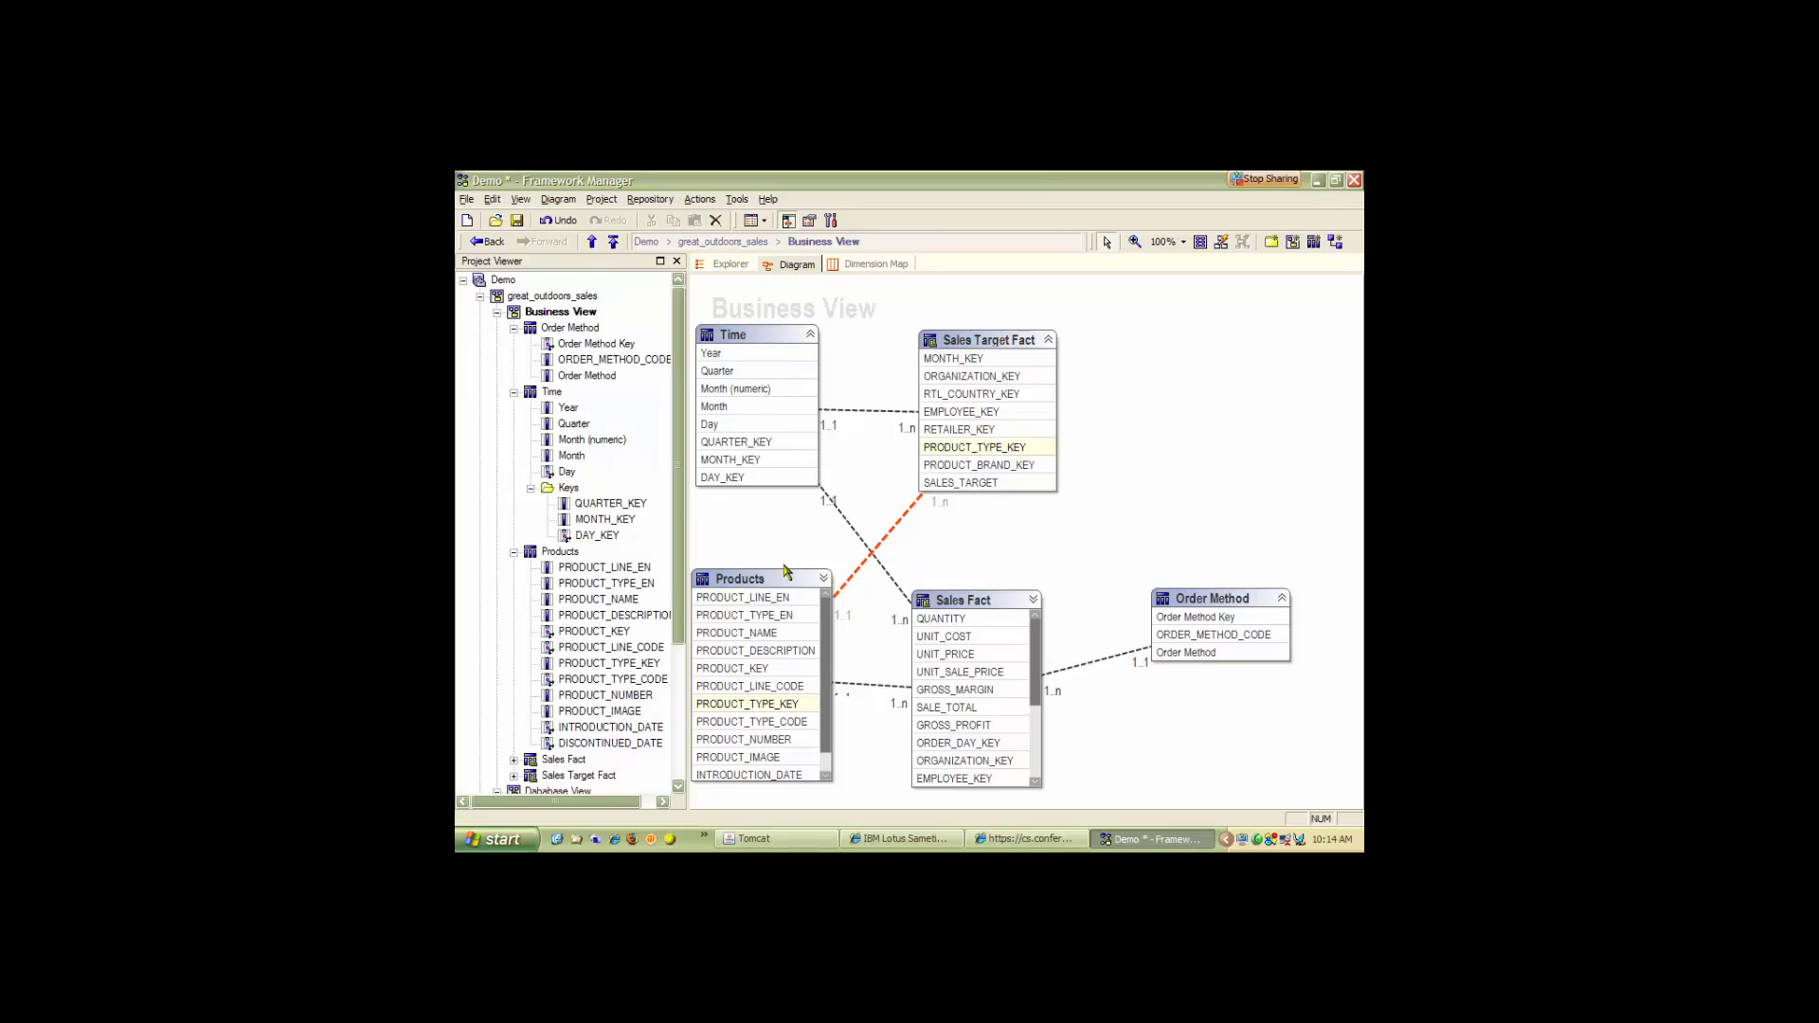
Rearrange the diagram so both fact boxes stand between Products on one side and Time above Order Method on the other.
{"action": "left_click_drag", "start_coordinate": [969, 607], "coordinate": [991, 601]}
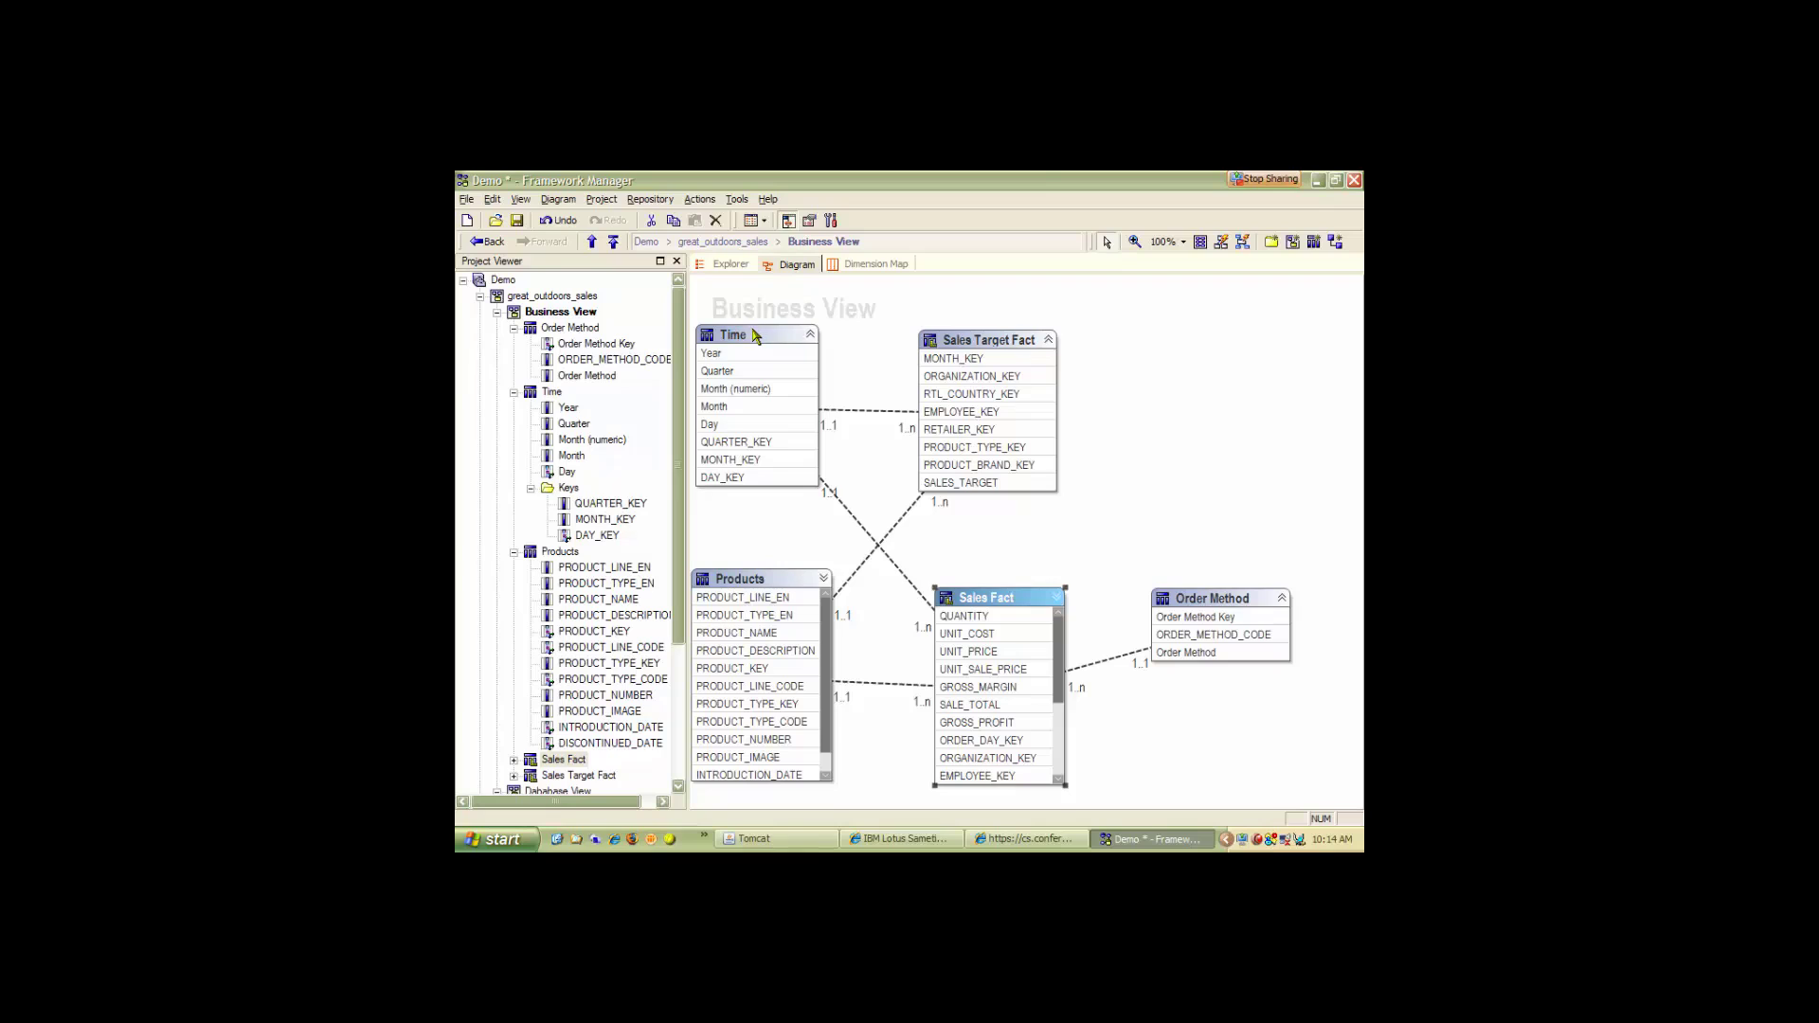
{"action": "left_click_drag", "start_coordinate": [755, 335], "coordinate": [1276, 387]}
{"action": "left_click_drag", "start_coordinate": [1239, 604], "coordinate": [1251, 668]}
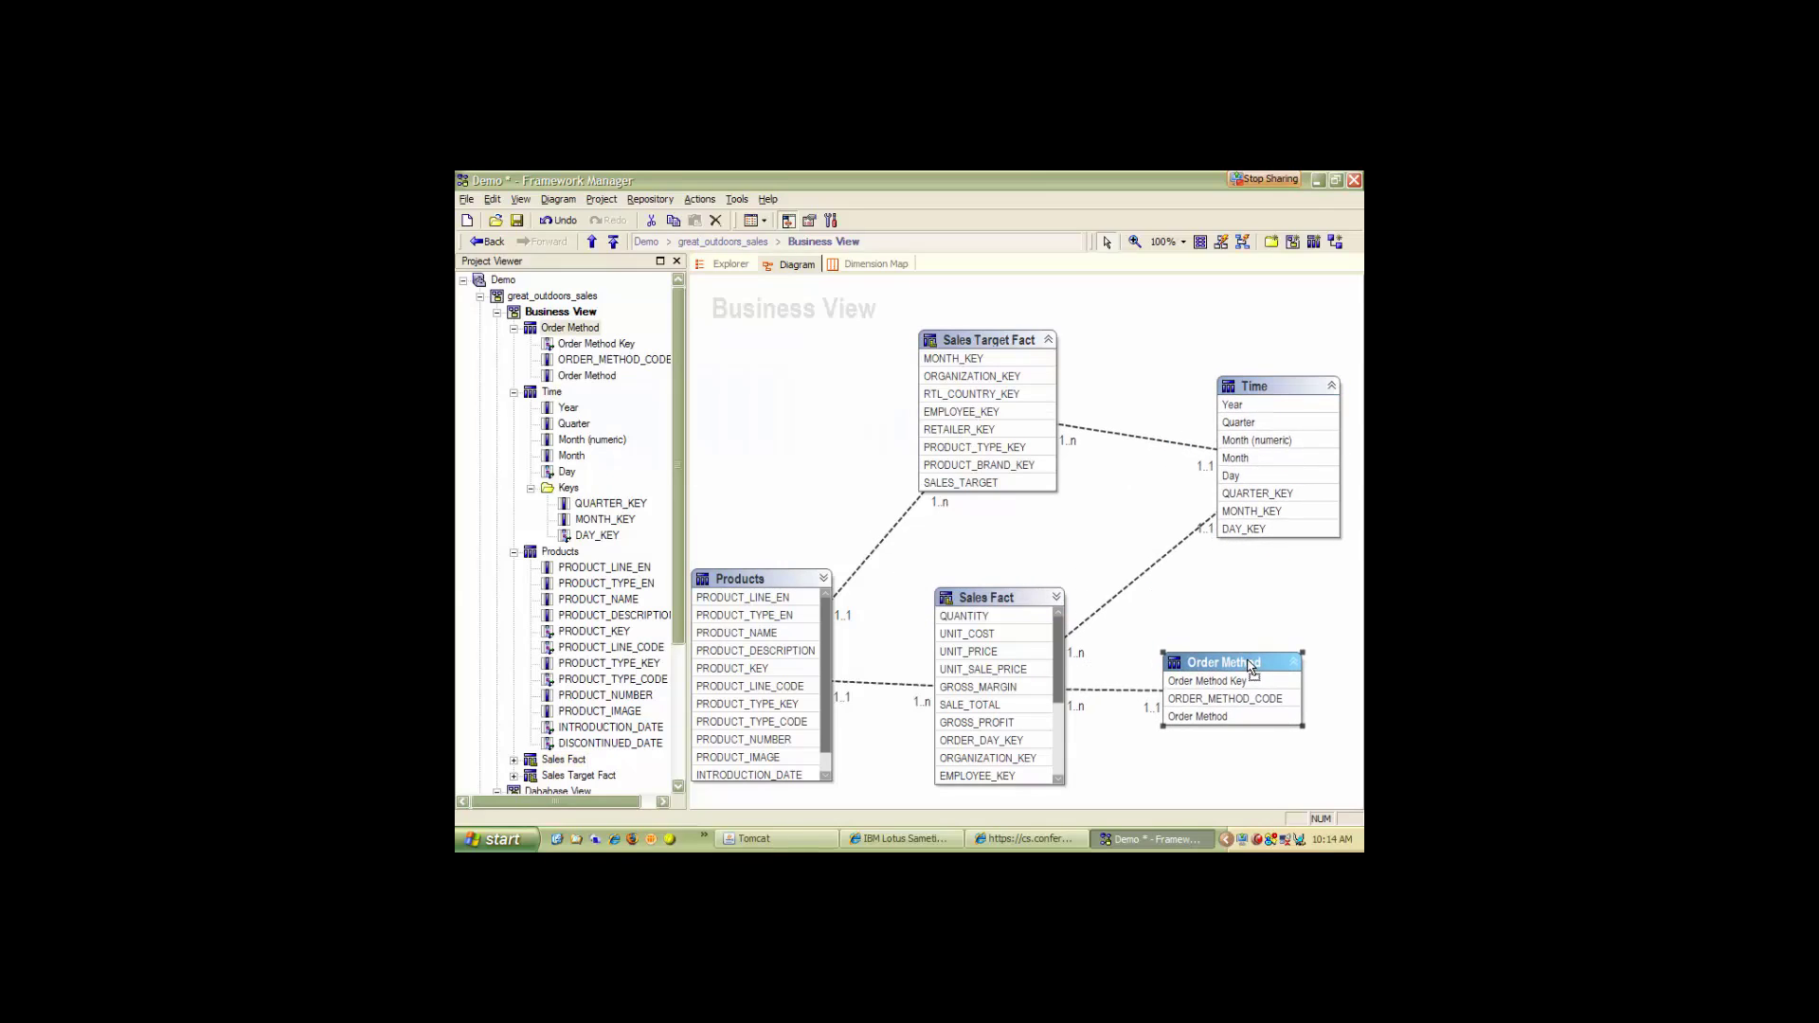
{"action": "left_click_drag", "start_coordinate": [794, 585], "coordinate": [799, 443]}
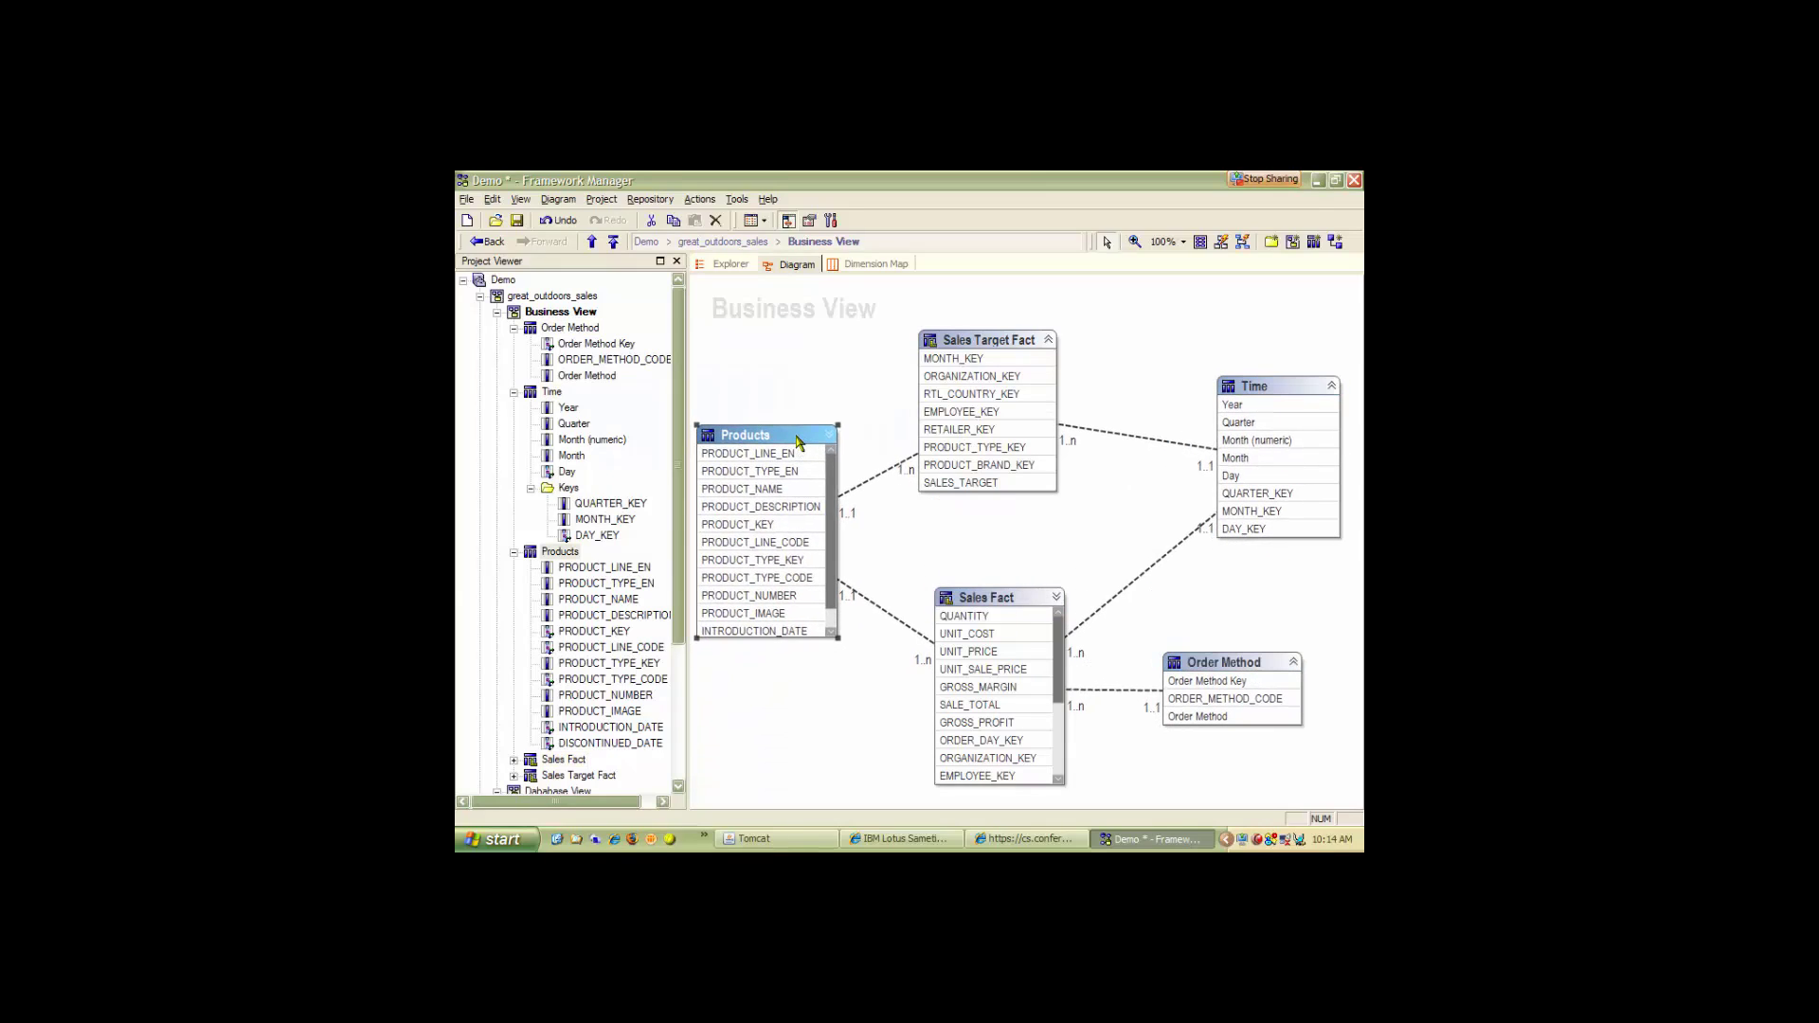
{"action": "left_click_drag", "start_coordinate": [996, 351], "coordinate": [1019, 352]}
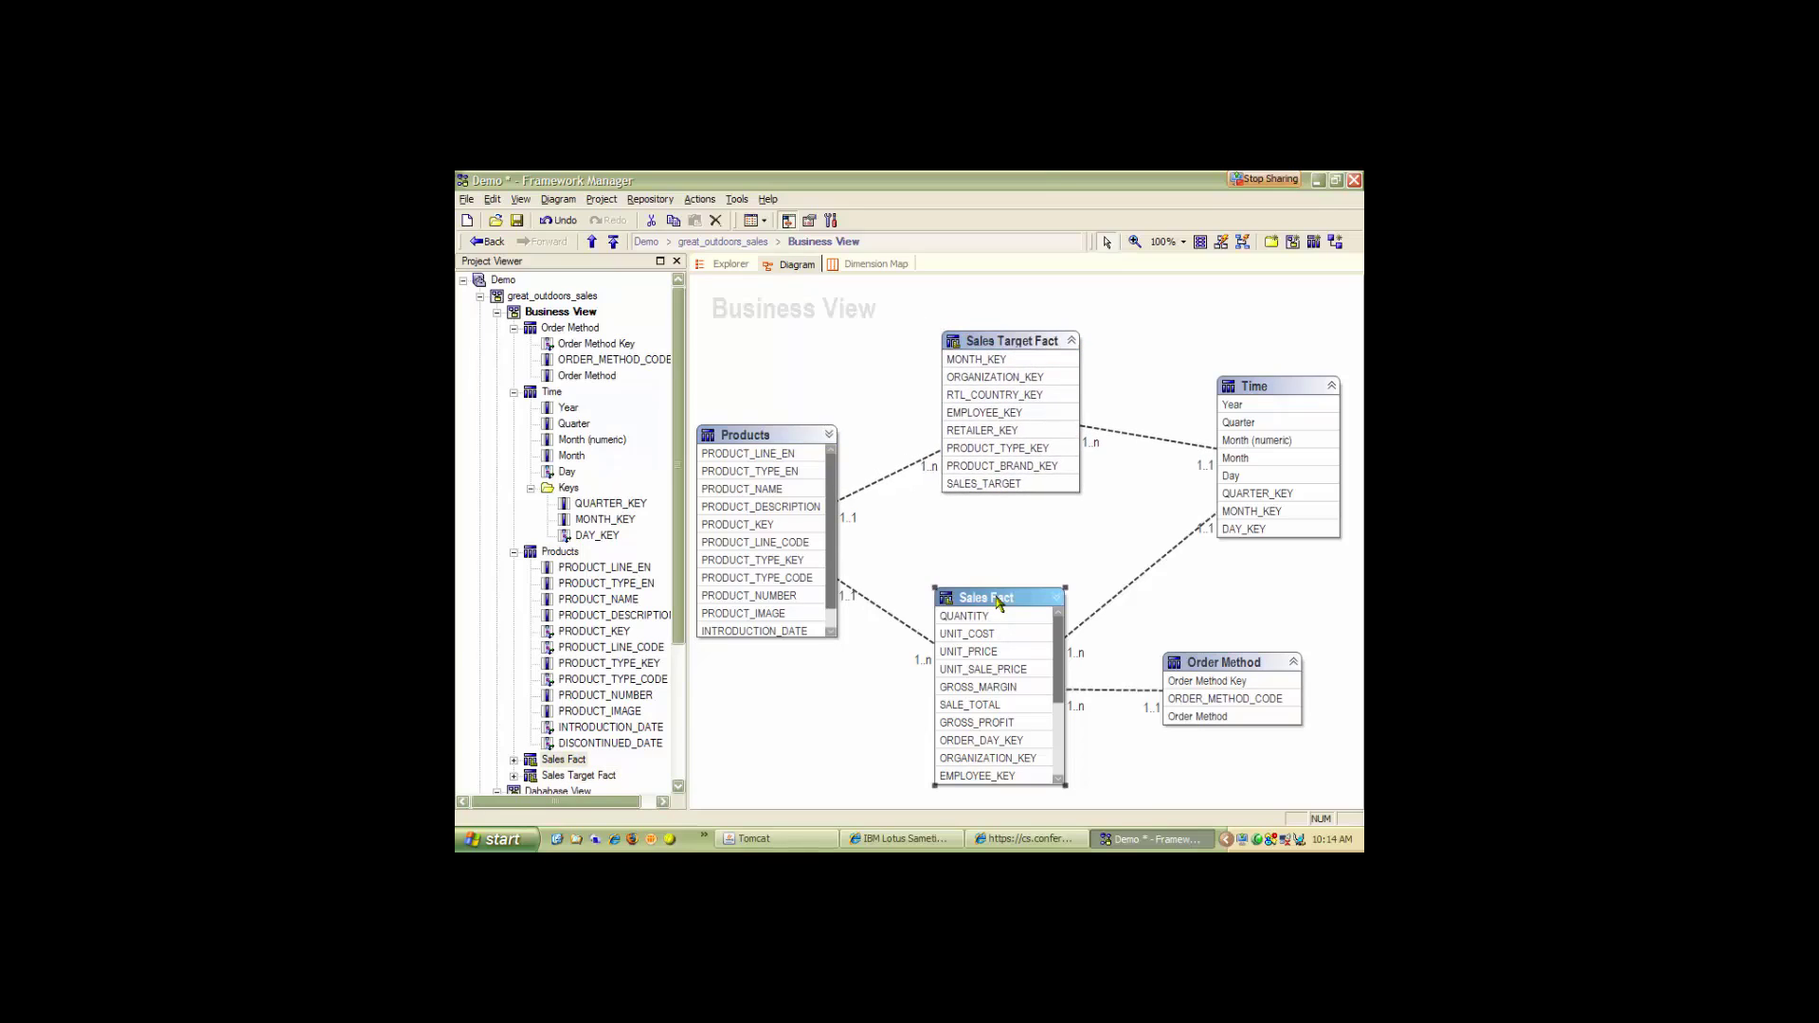
Align Sales Fact beneath Sales Target Fact, shift Order Method slightly outward, and collapse the Time, Products and Order Method branches in the project tree.
{"action": "left_click_drag", "start_coordinate": [1013, 598], "coordinate": [1021, 599]}
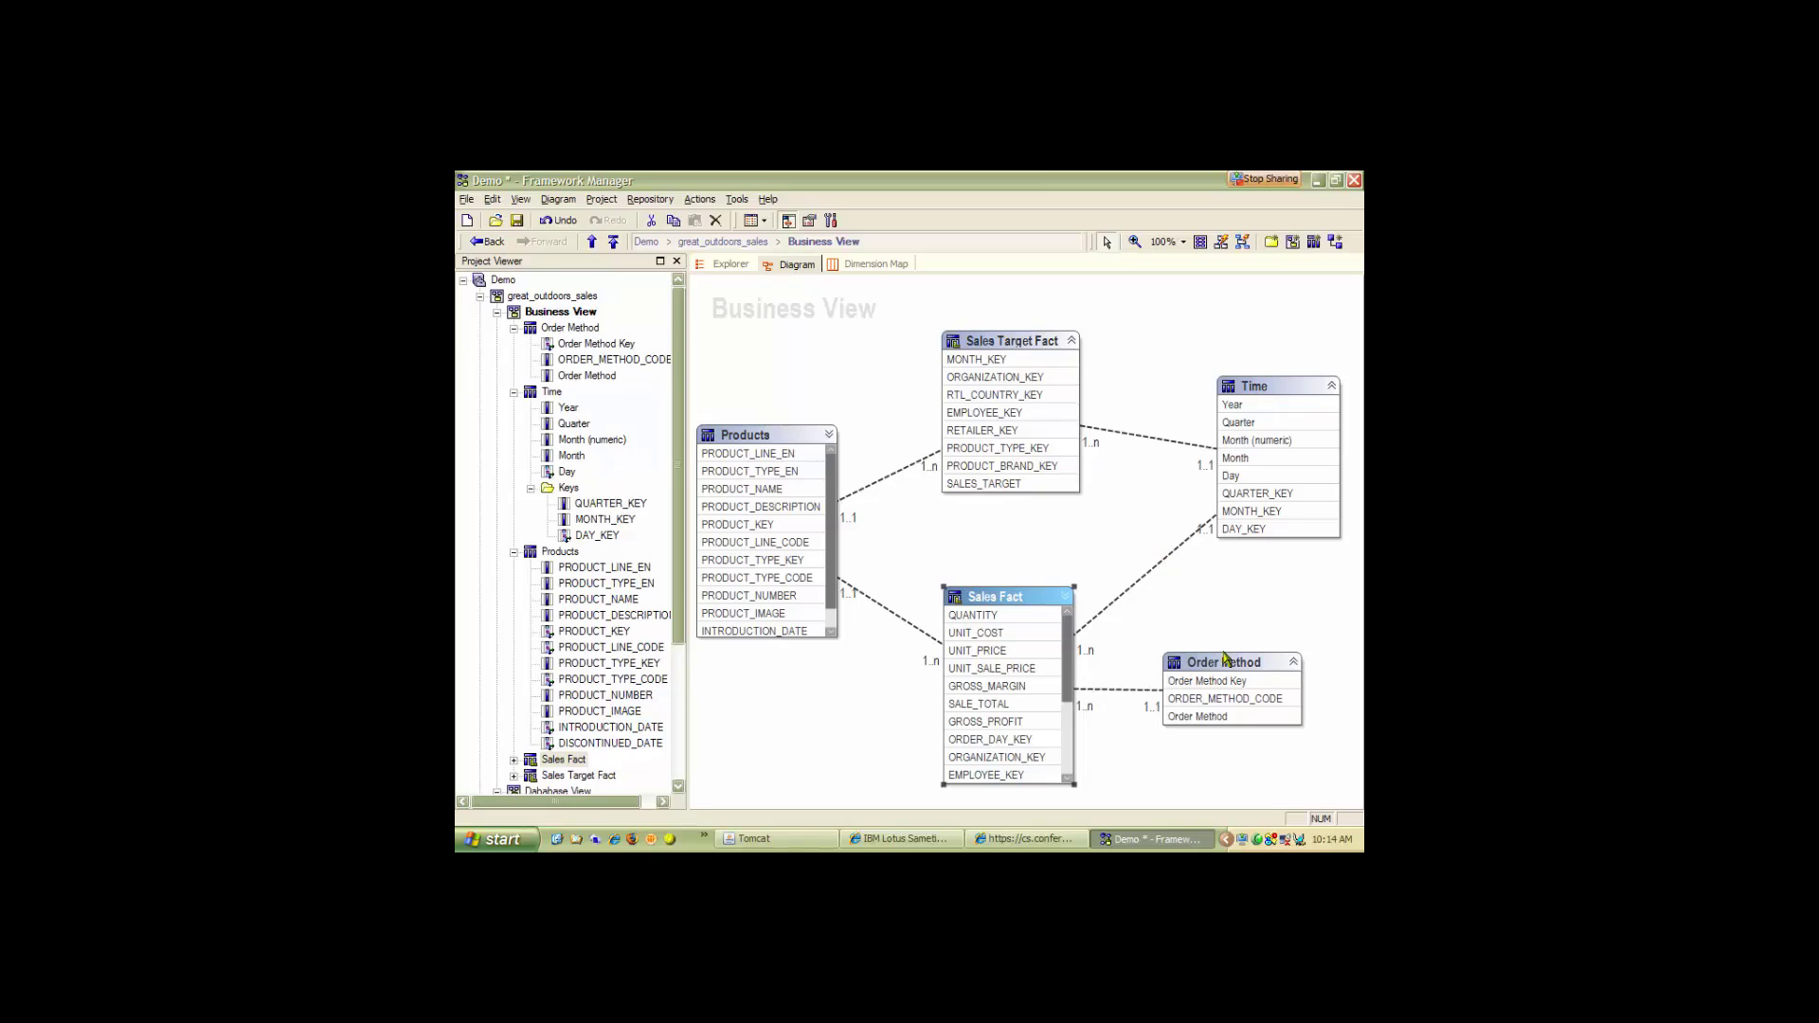
{"action": "left_click_drag", "start_coordinate": [1231, 669], "coordinate": [1256, 677]}
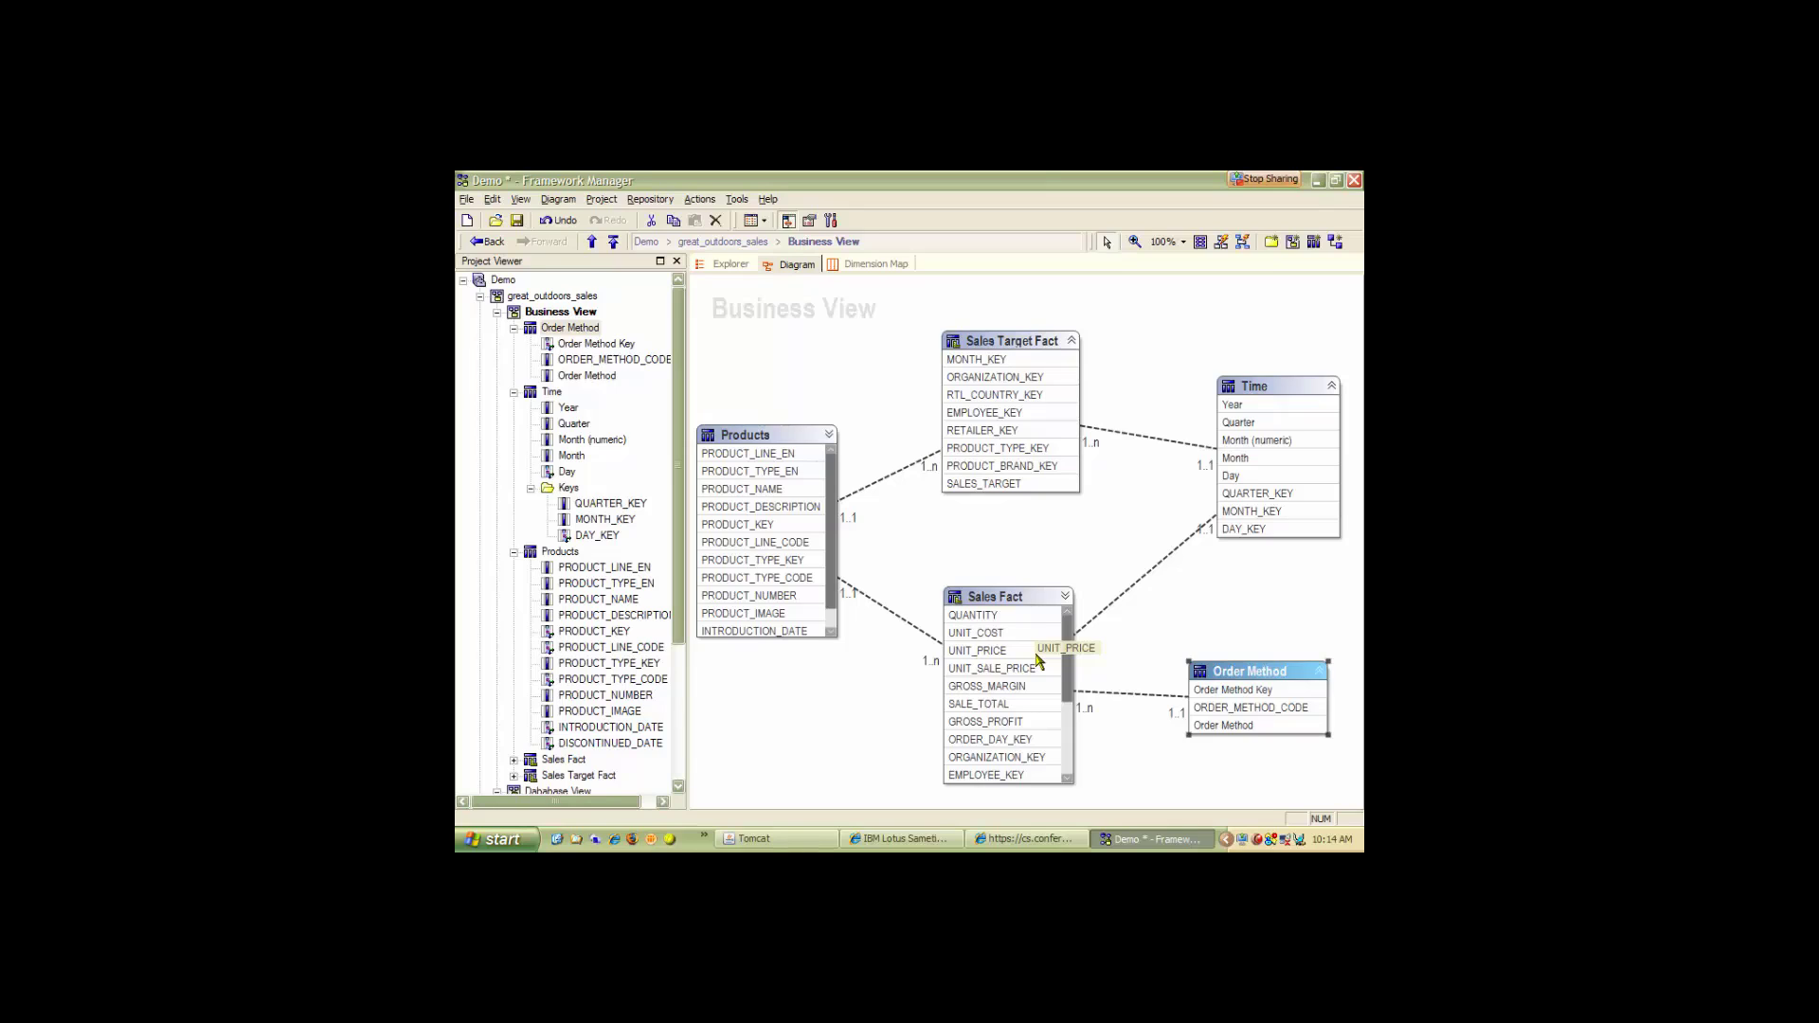
{"action": "left_click", "coordinate": [513, 393]}
{"action": "left_click", "coordinate": [513, 410]}
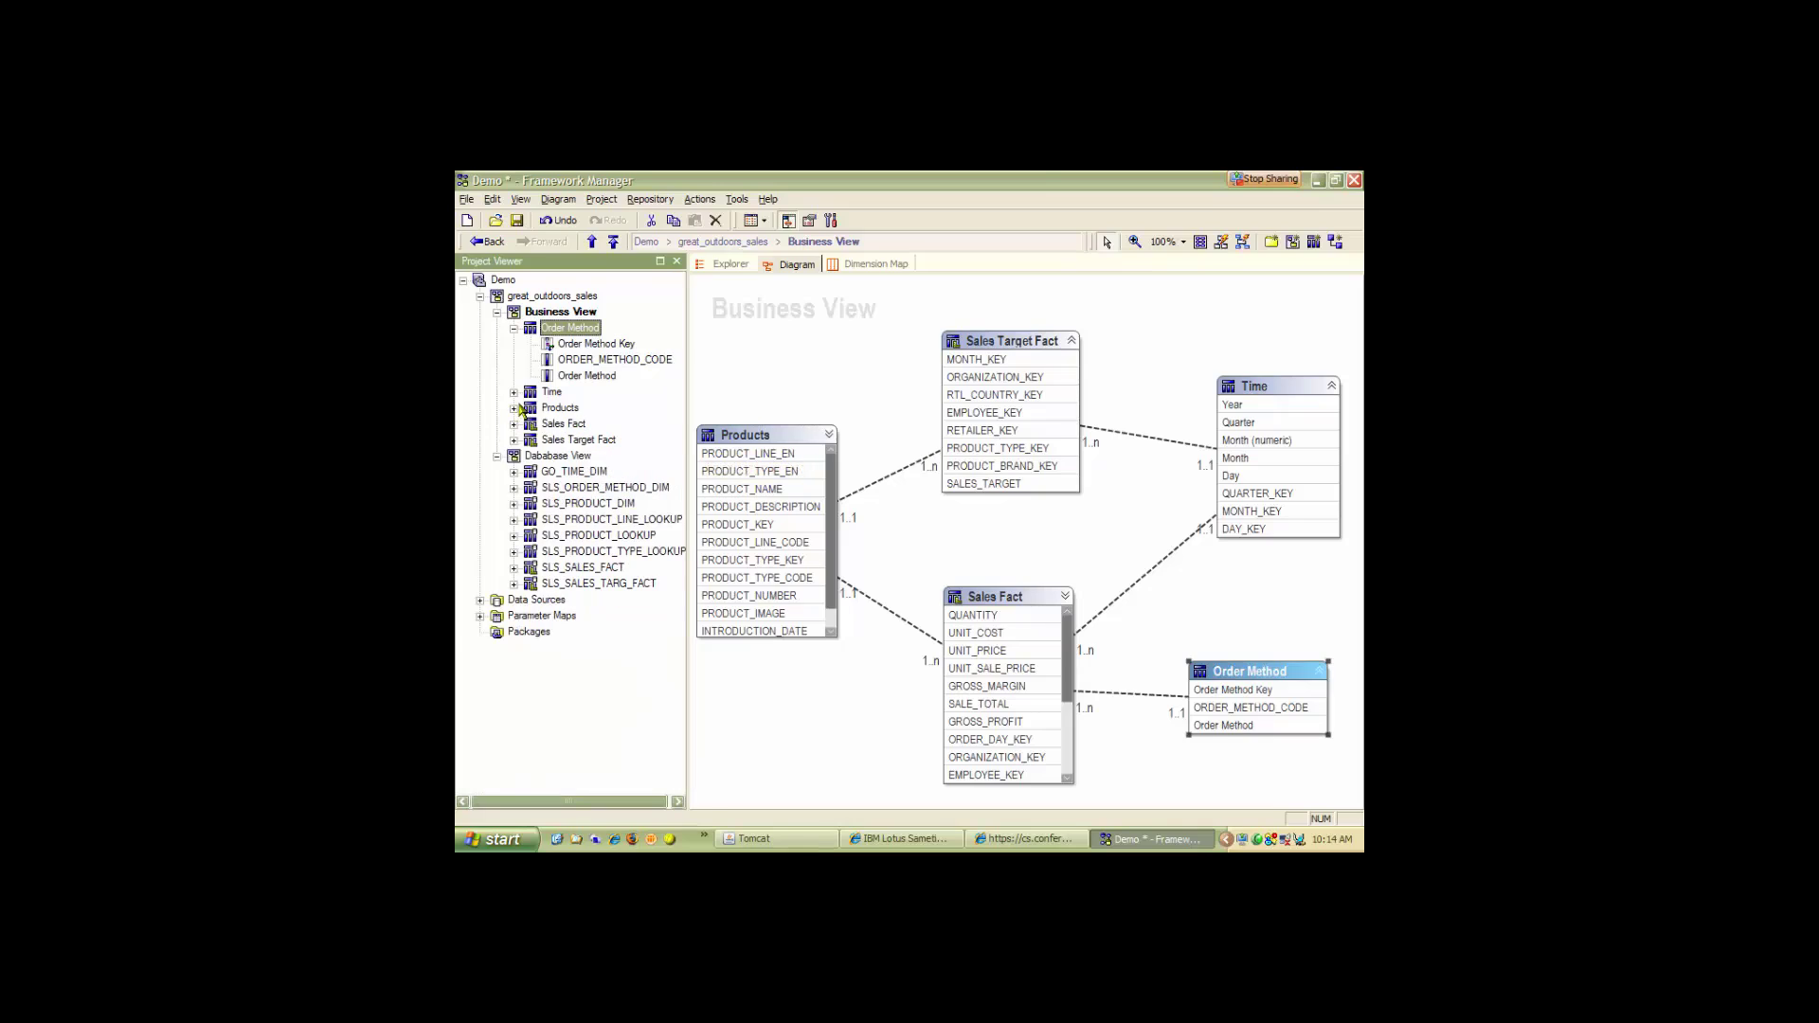
{"action": "left_click", "coordinate": [514, 329]}
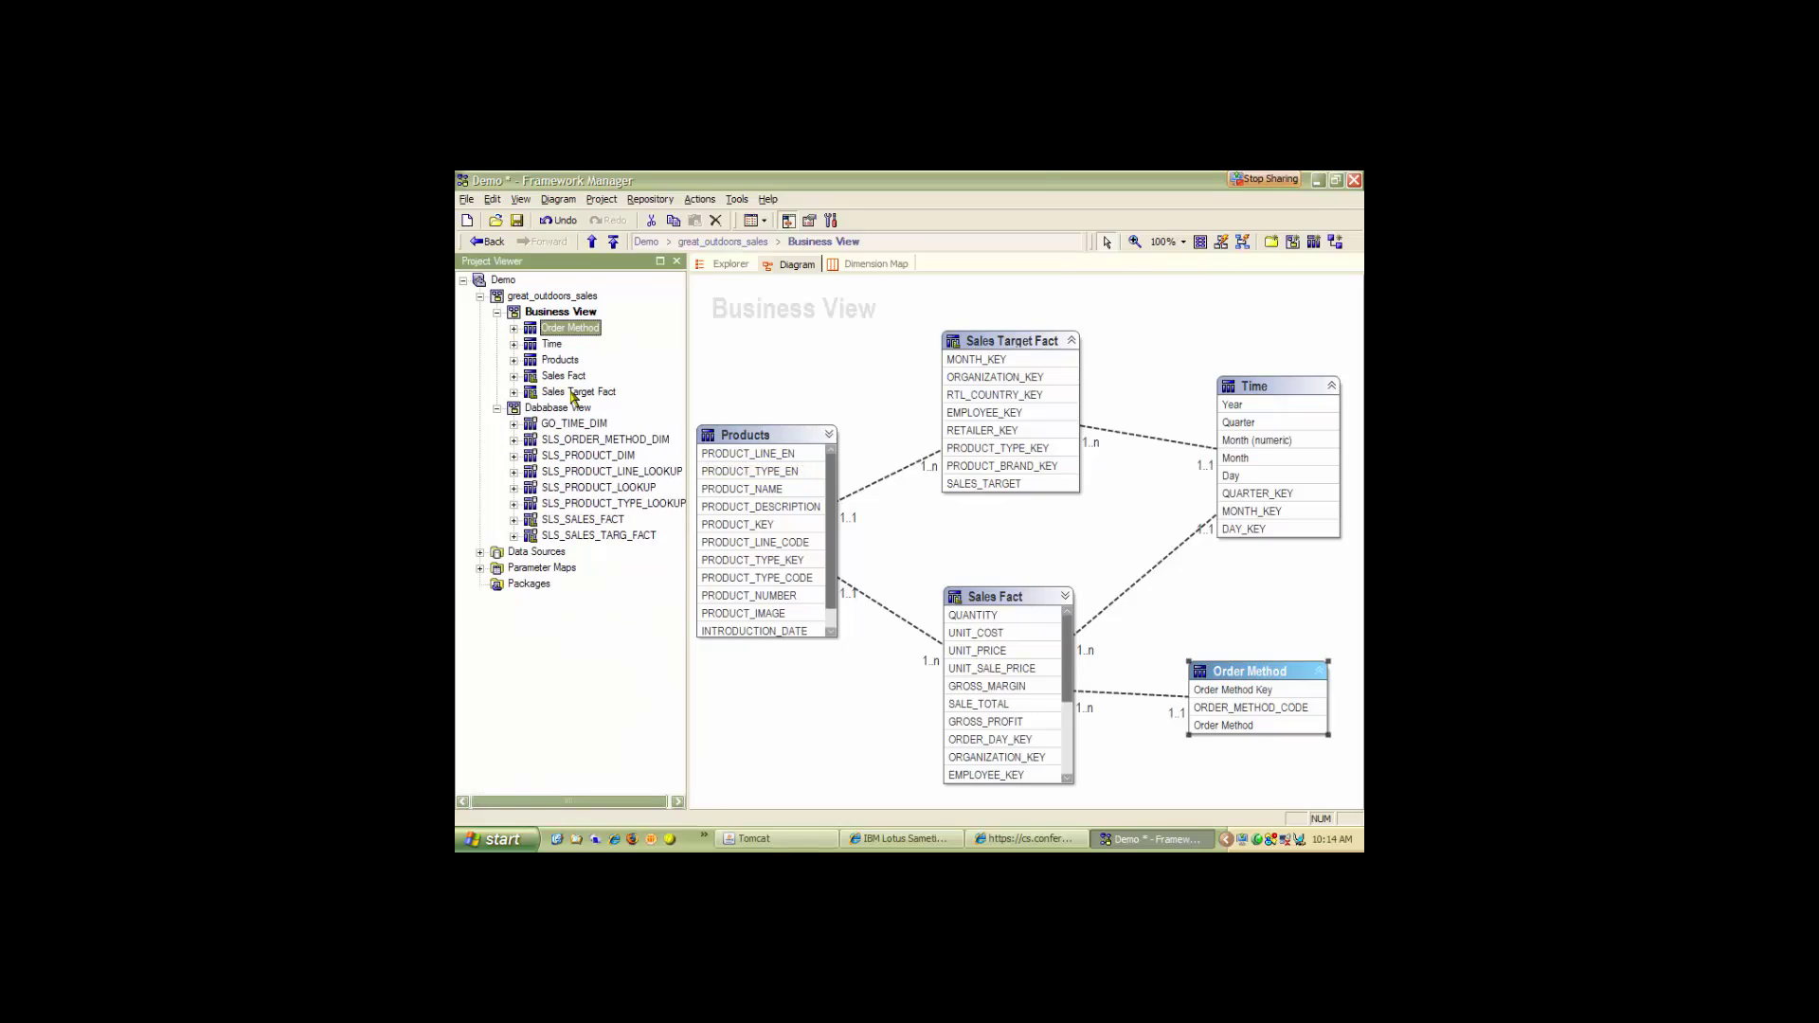
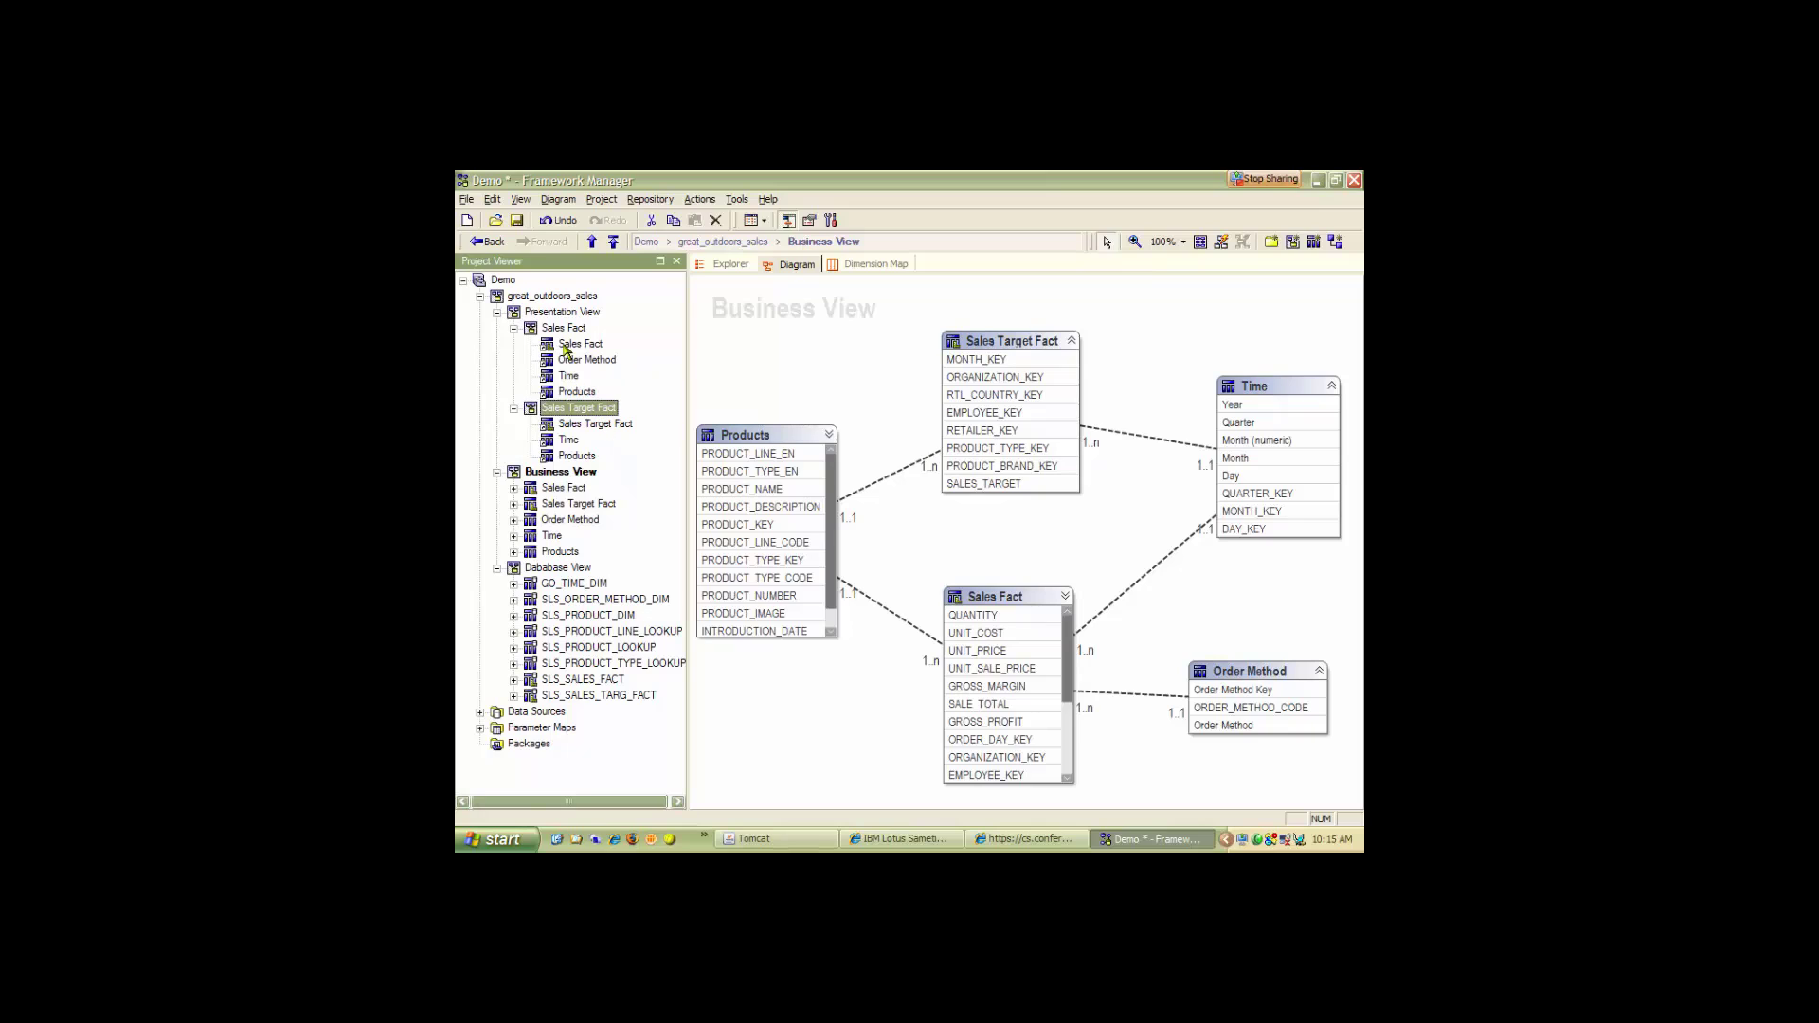
Reorder the contents of the Presentation View's Sales Fact group by name in ascending order, and put the Sales Fact shortcut first.
{"action": "right_click", "coordinate": [562, 329]}
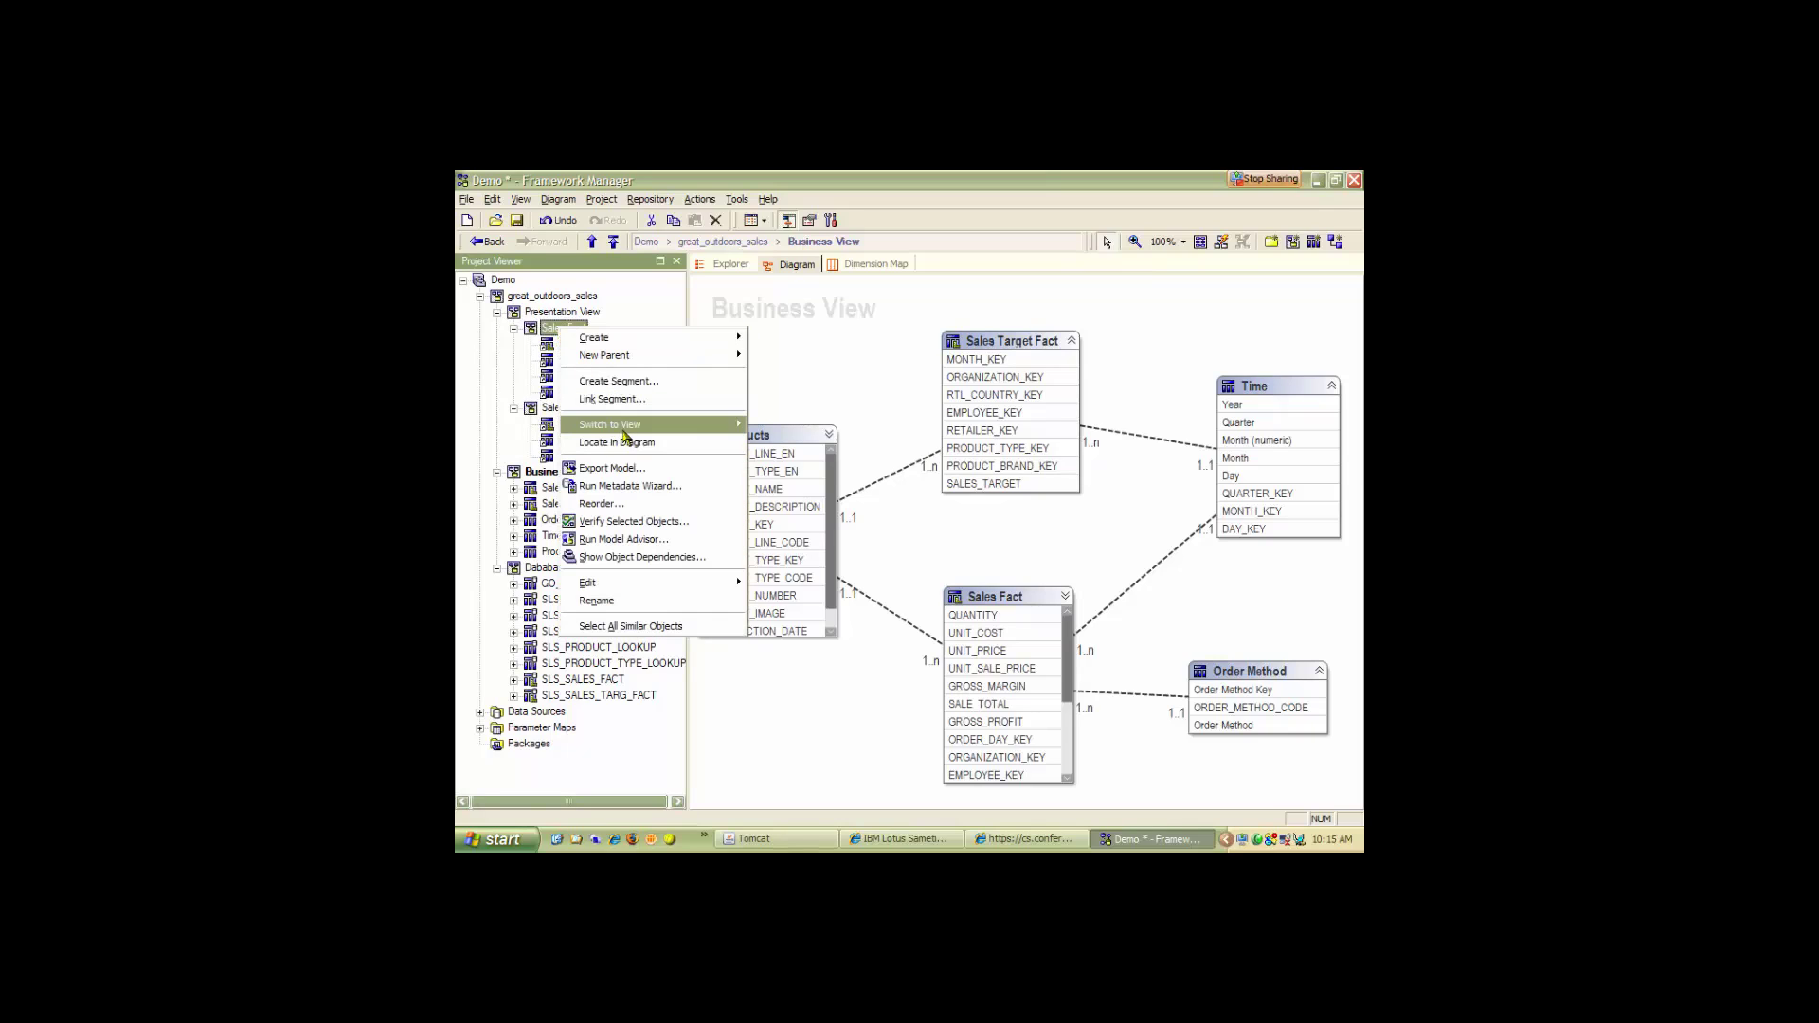
{"action": "left_click", "coordinate": [614, 504]}
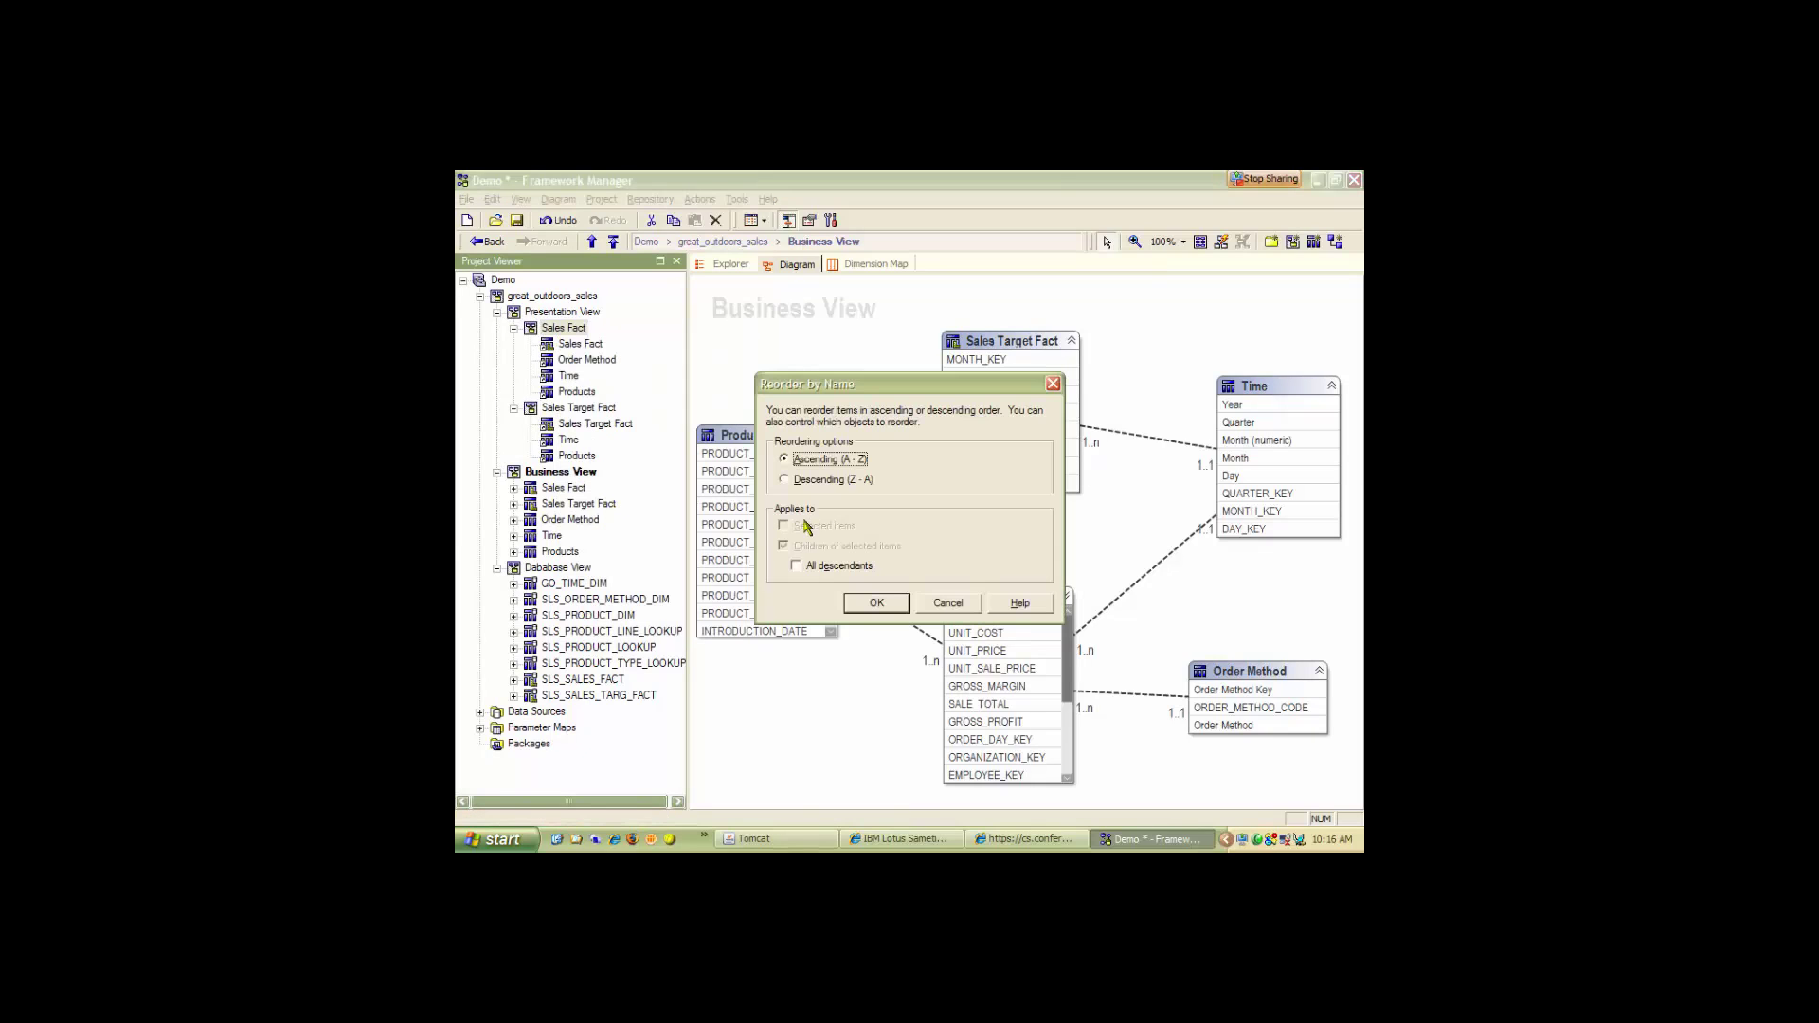
{"action": "left_click", "coordinate": [887, 606]}
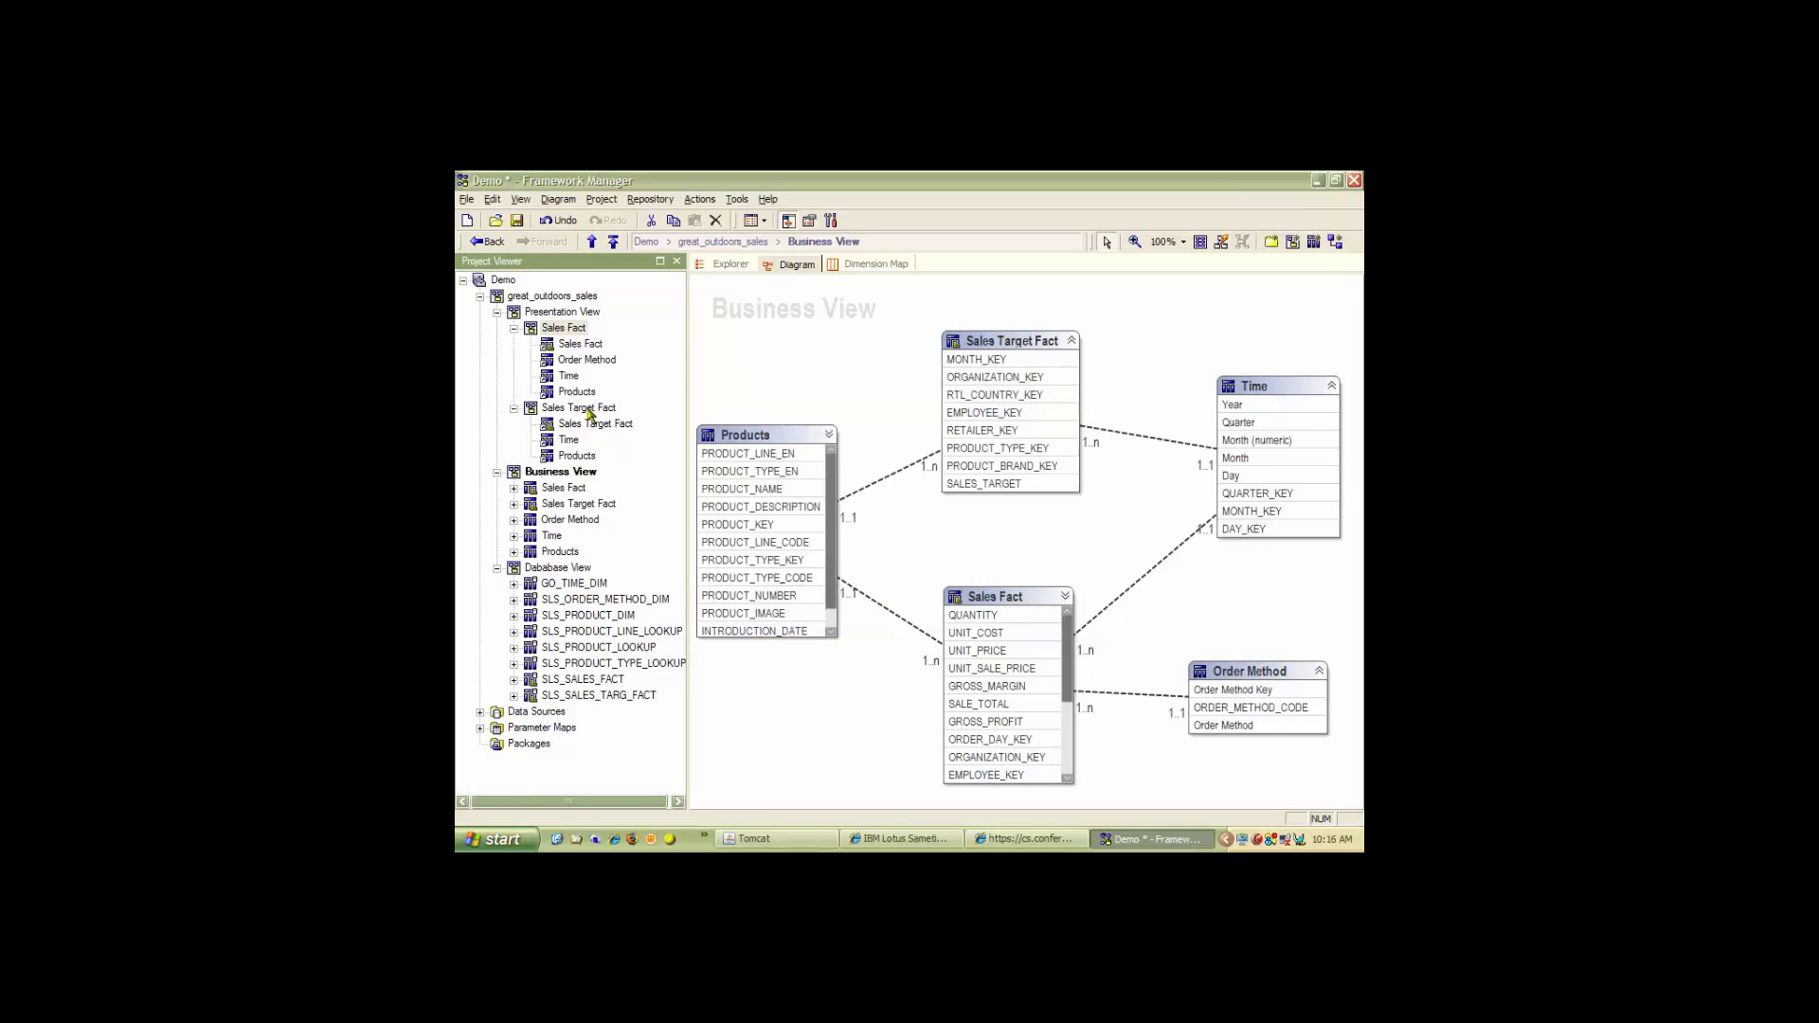
{"action": "left_click", "coordinate": [580, 377]}
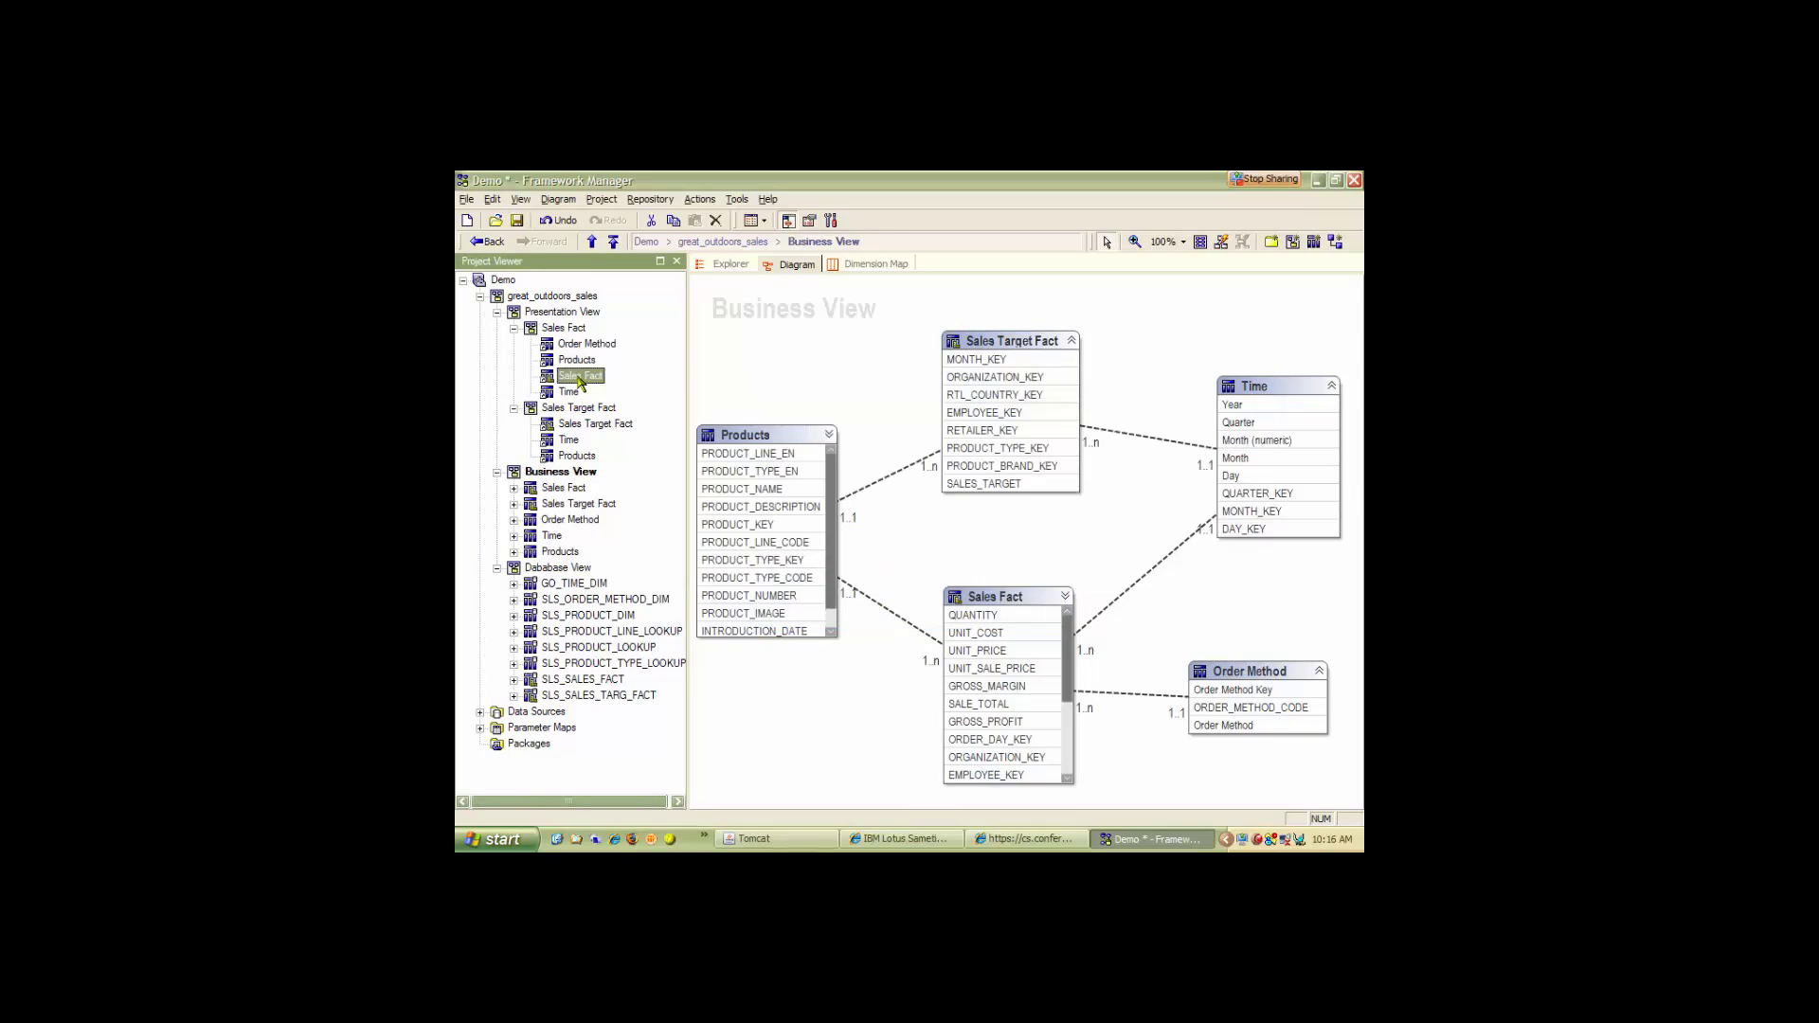
{"action": "left_click_drag", "start_coordinate": [572, 382], "coordinate": [579, 341]}
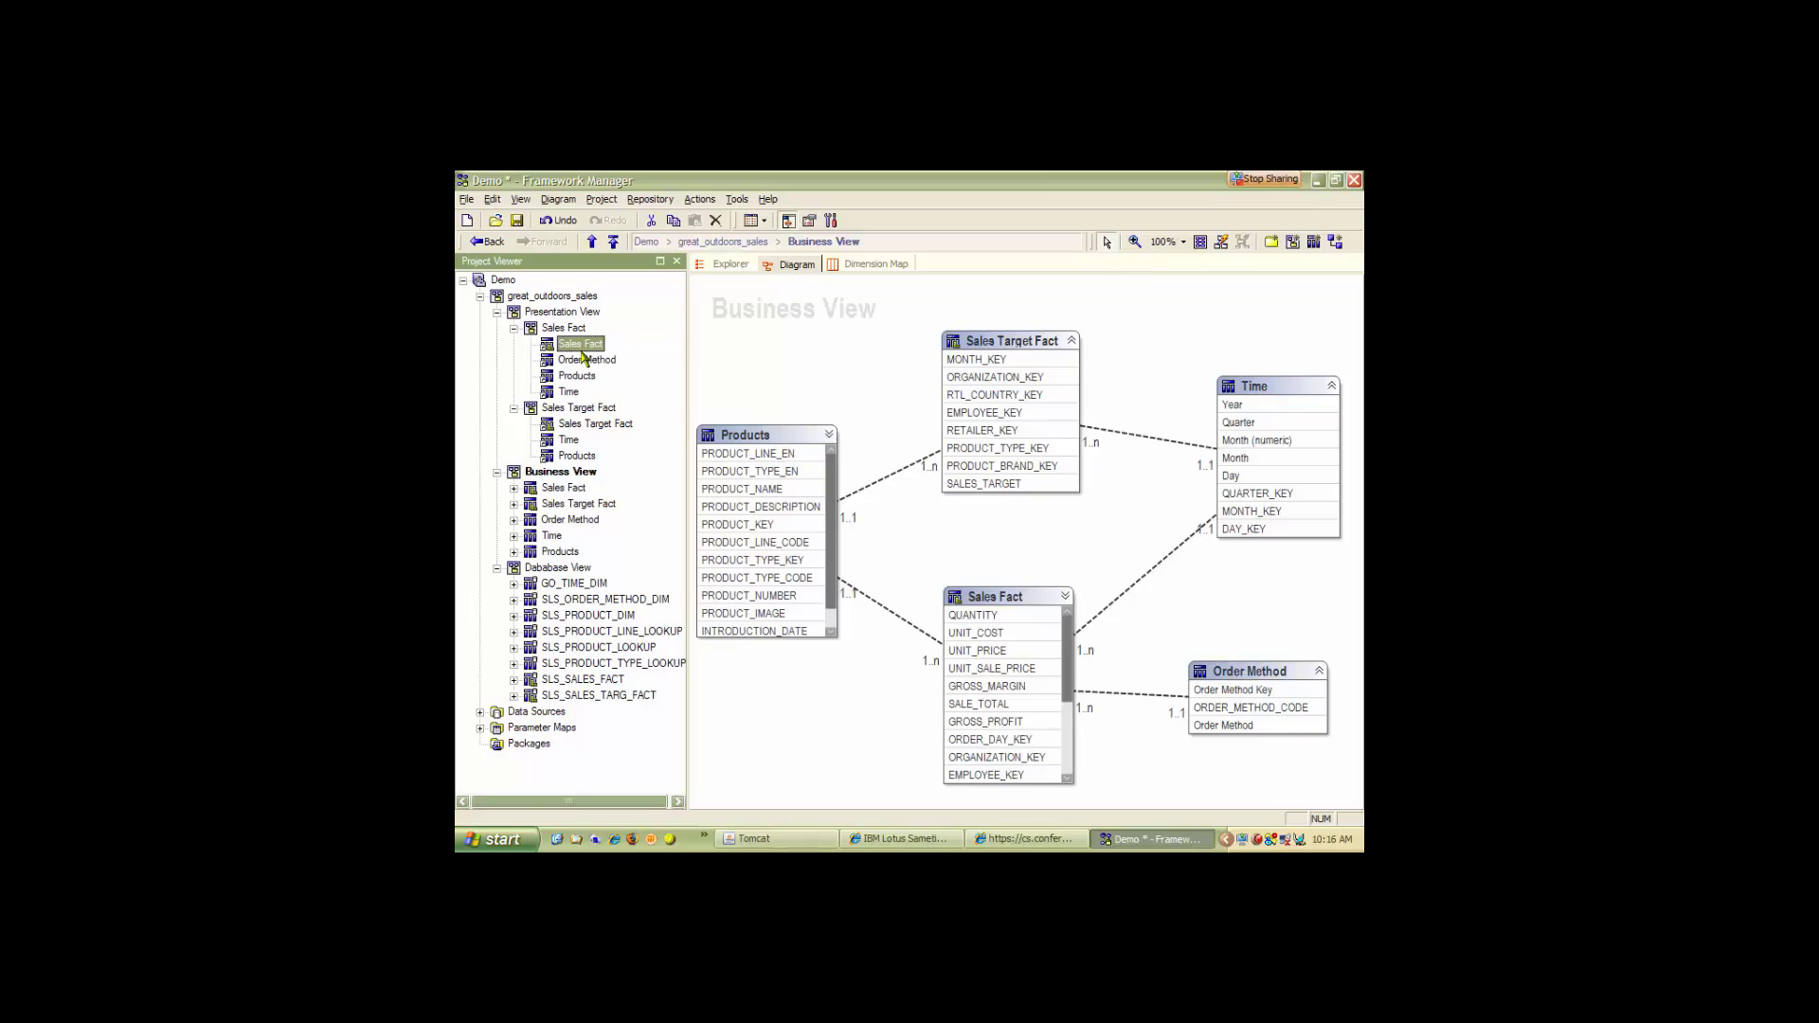
Move the Products shortcut above Time in the Presentation View's Sales Target Fact group.
{"action": "left_click", "coordinate": [574, 458]}
{"action": "left_click_drag", "start_coordinate": [575, 463], "coordinate": [574, 440]}
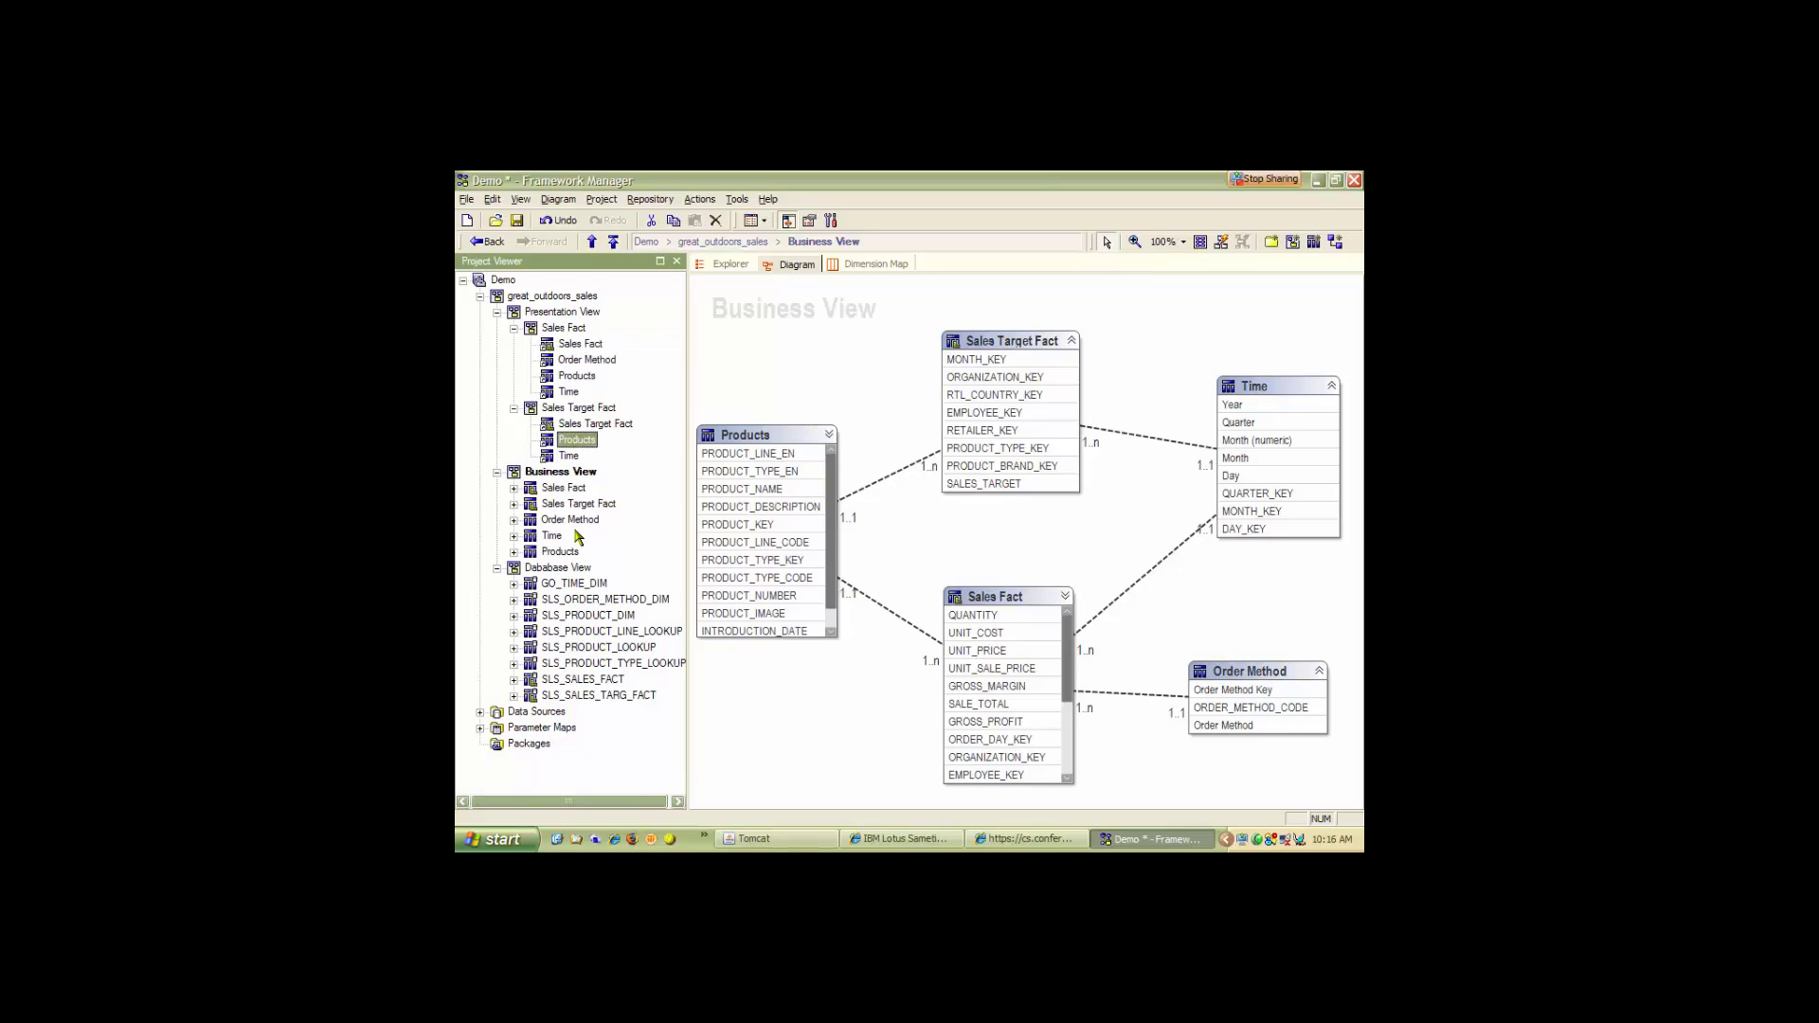
{"action": "left_click", "coordinate": [566, 329]}
{"action": "left_click", "coordinate": [561, 409]}
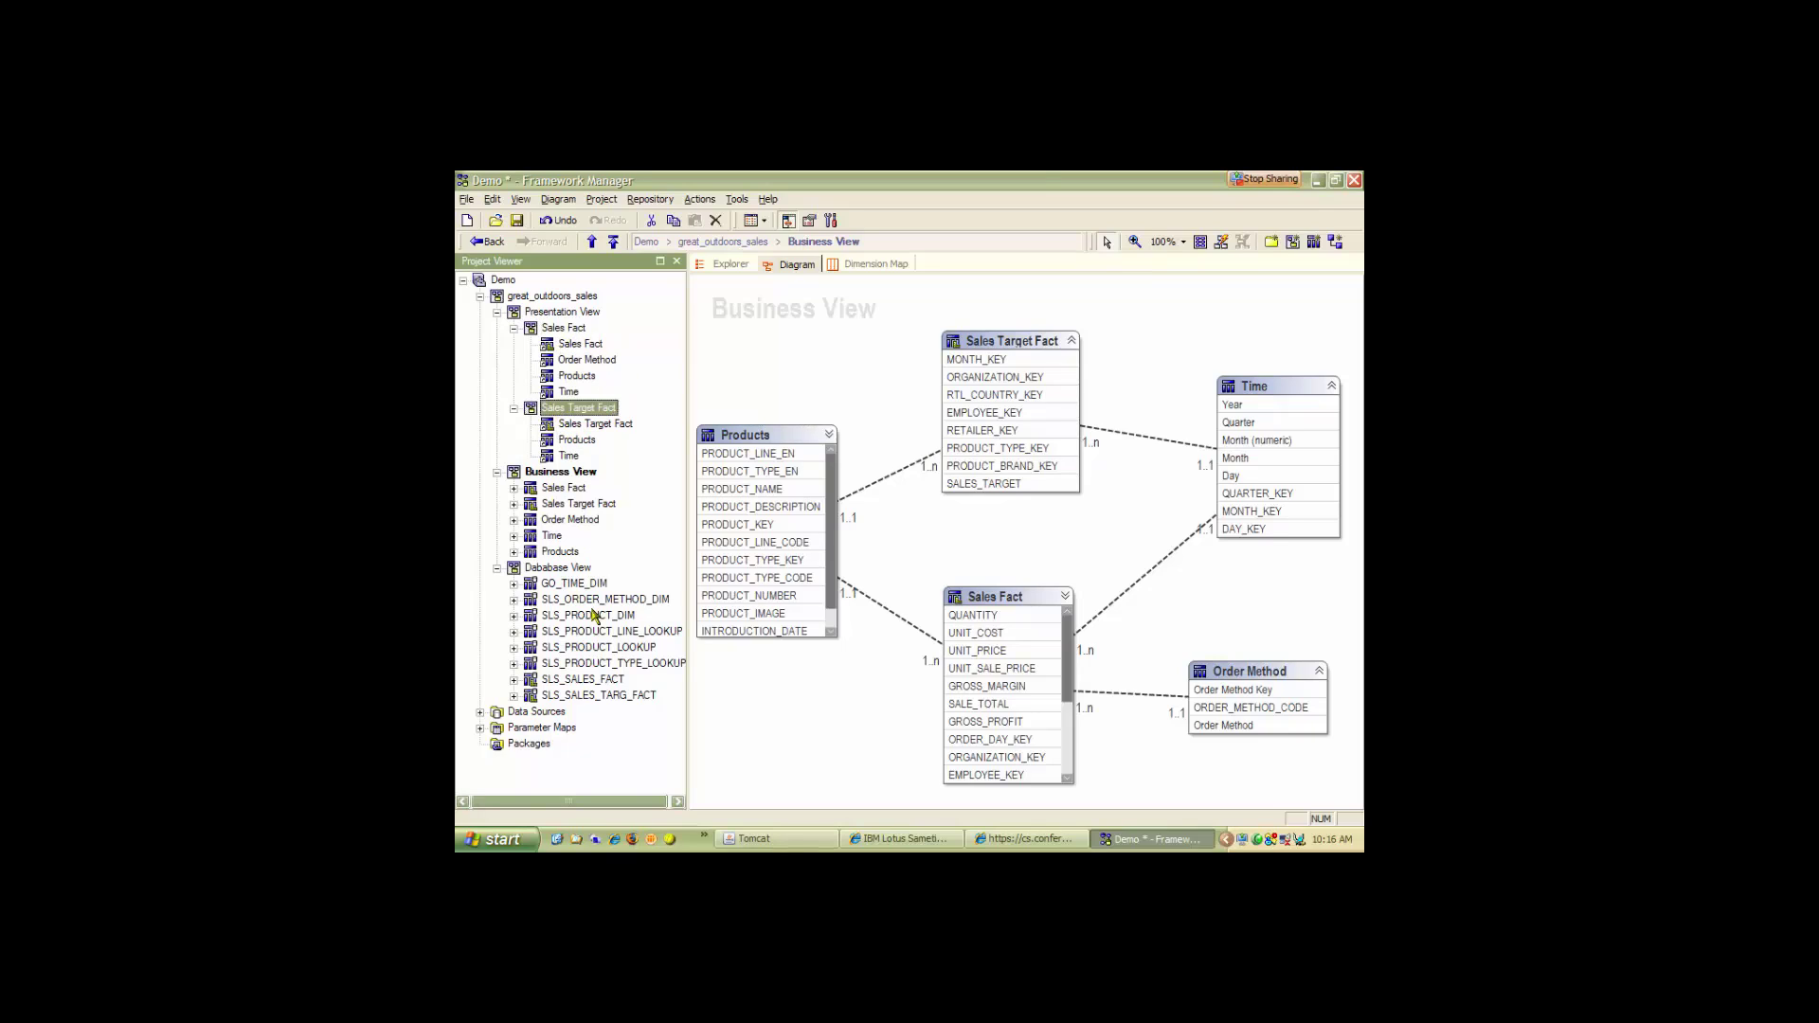
Create a new package named GO DW (query) and proceed to its object definition.
{"action": "right_click", "coordinate": [525, 746]}
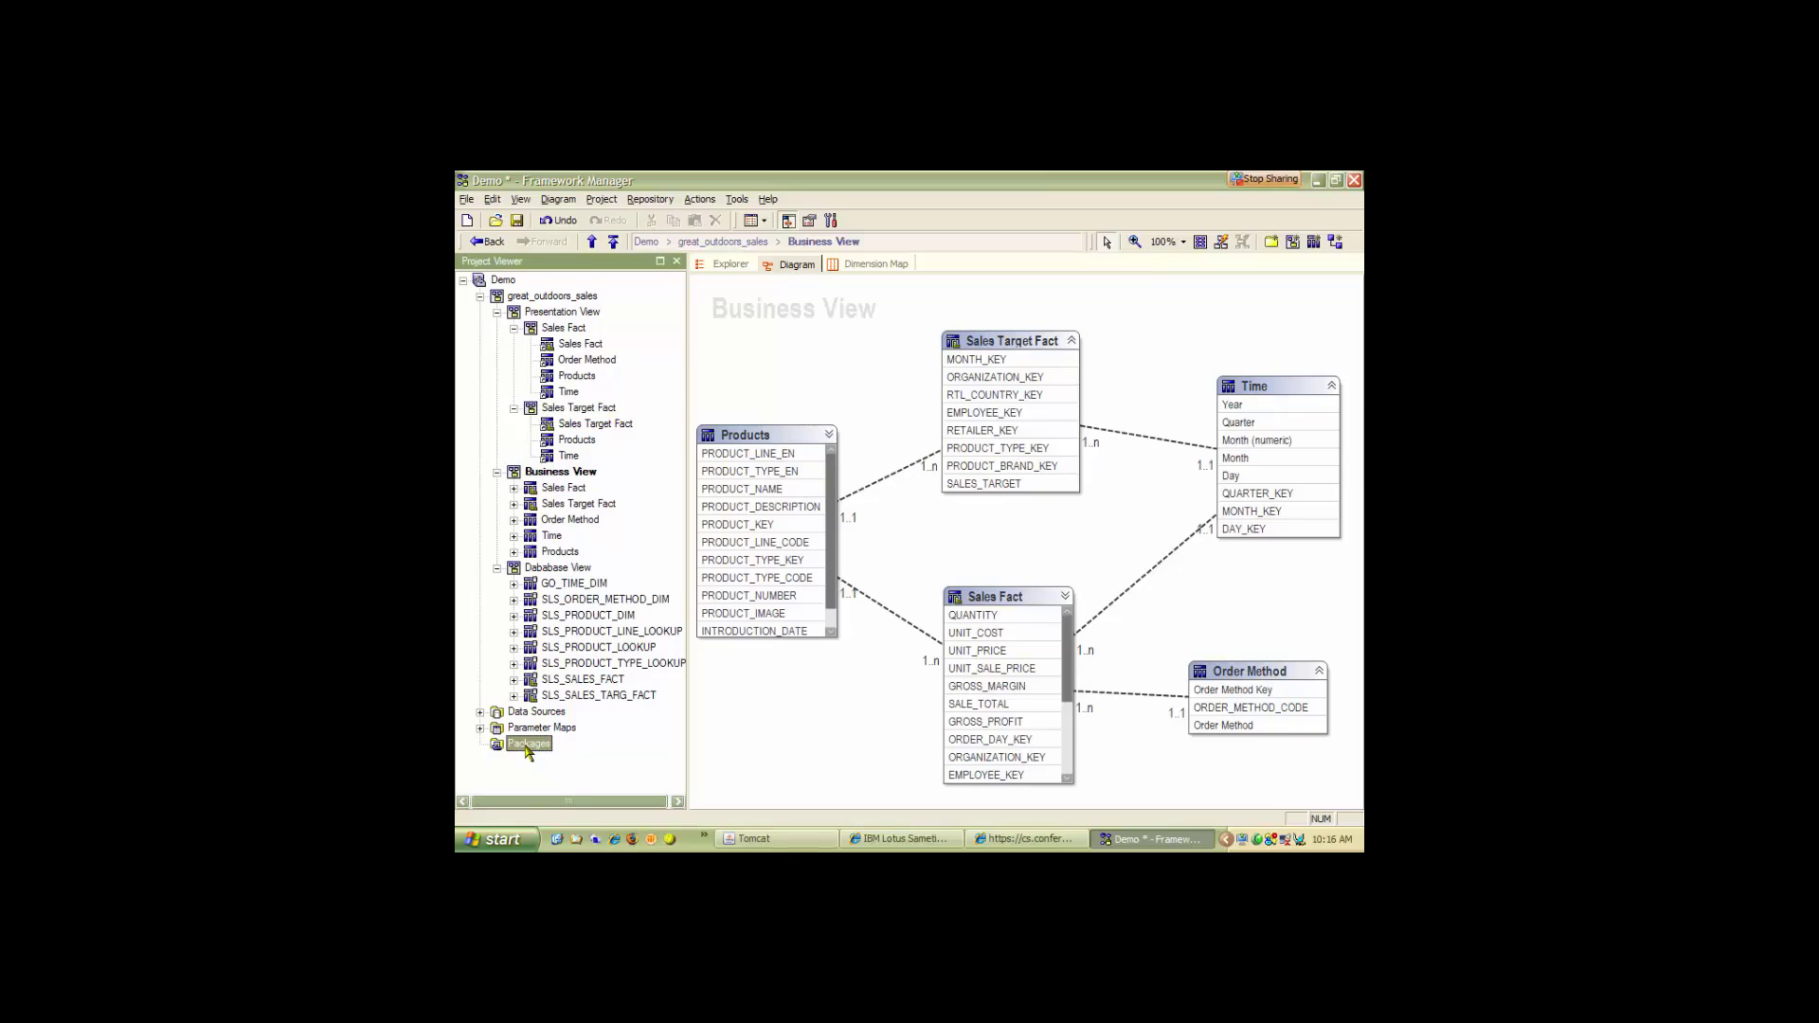
{"action": "mouse_move", "coordinate": [583, 580]}
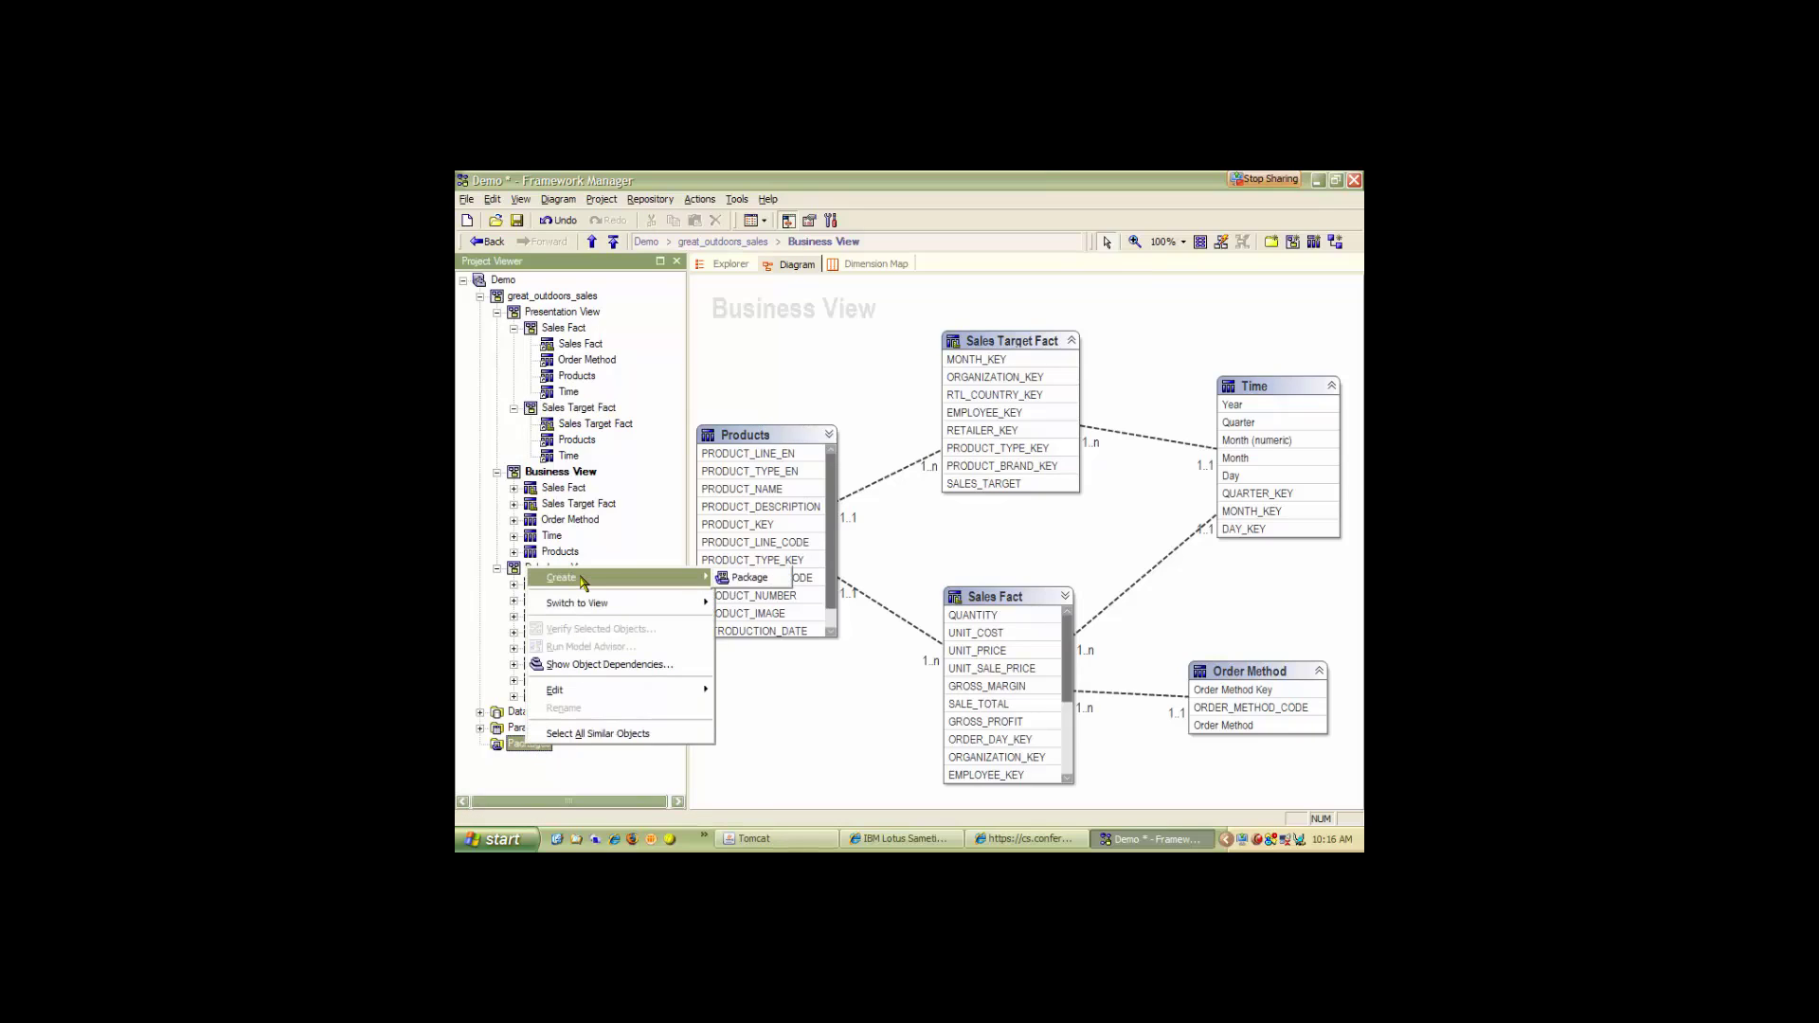
{"action": "left_click", "coordinate": [748, 579]}
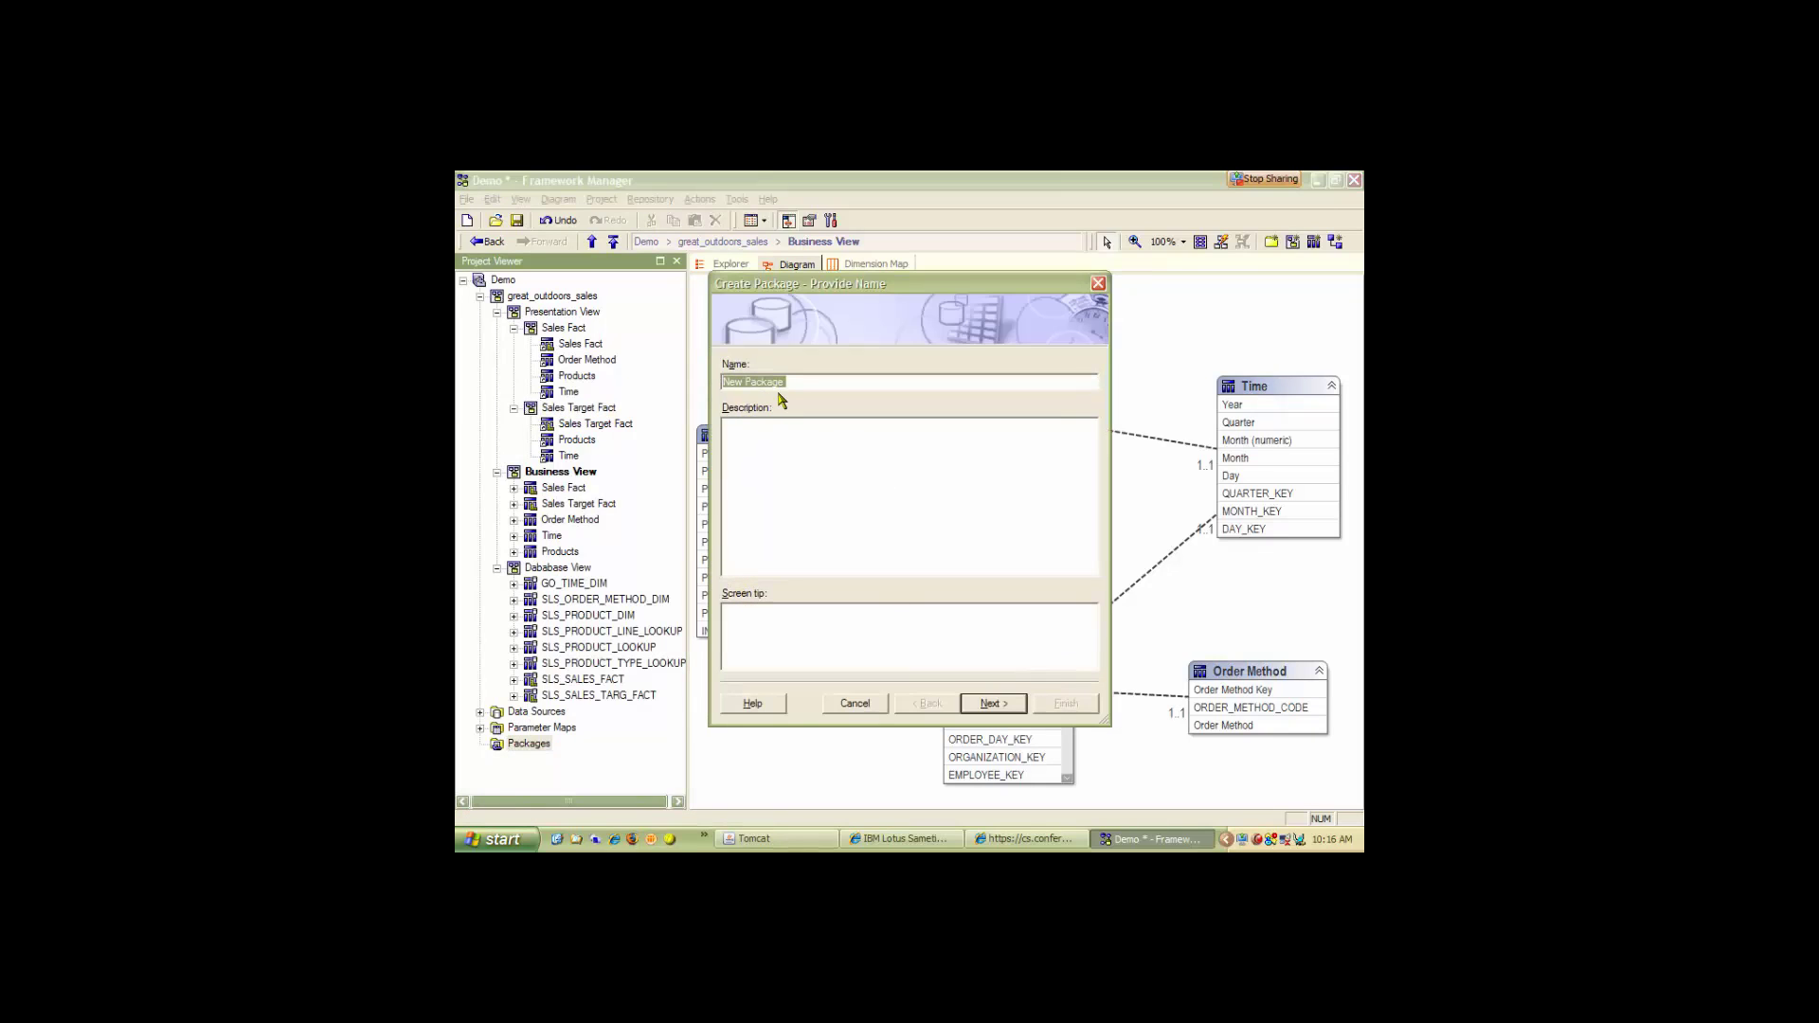
{"action": "type", "text": "GO DW (query"}
{"action": "left_click", "coordinate": [1008, 706]}
Exclude the whole great_outdoors_sales model from the package, then include only the Presentation View's Sales Fact and Sales Target Fact groups.
{"action": "left_click", "coordinate": [749, 443]}
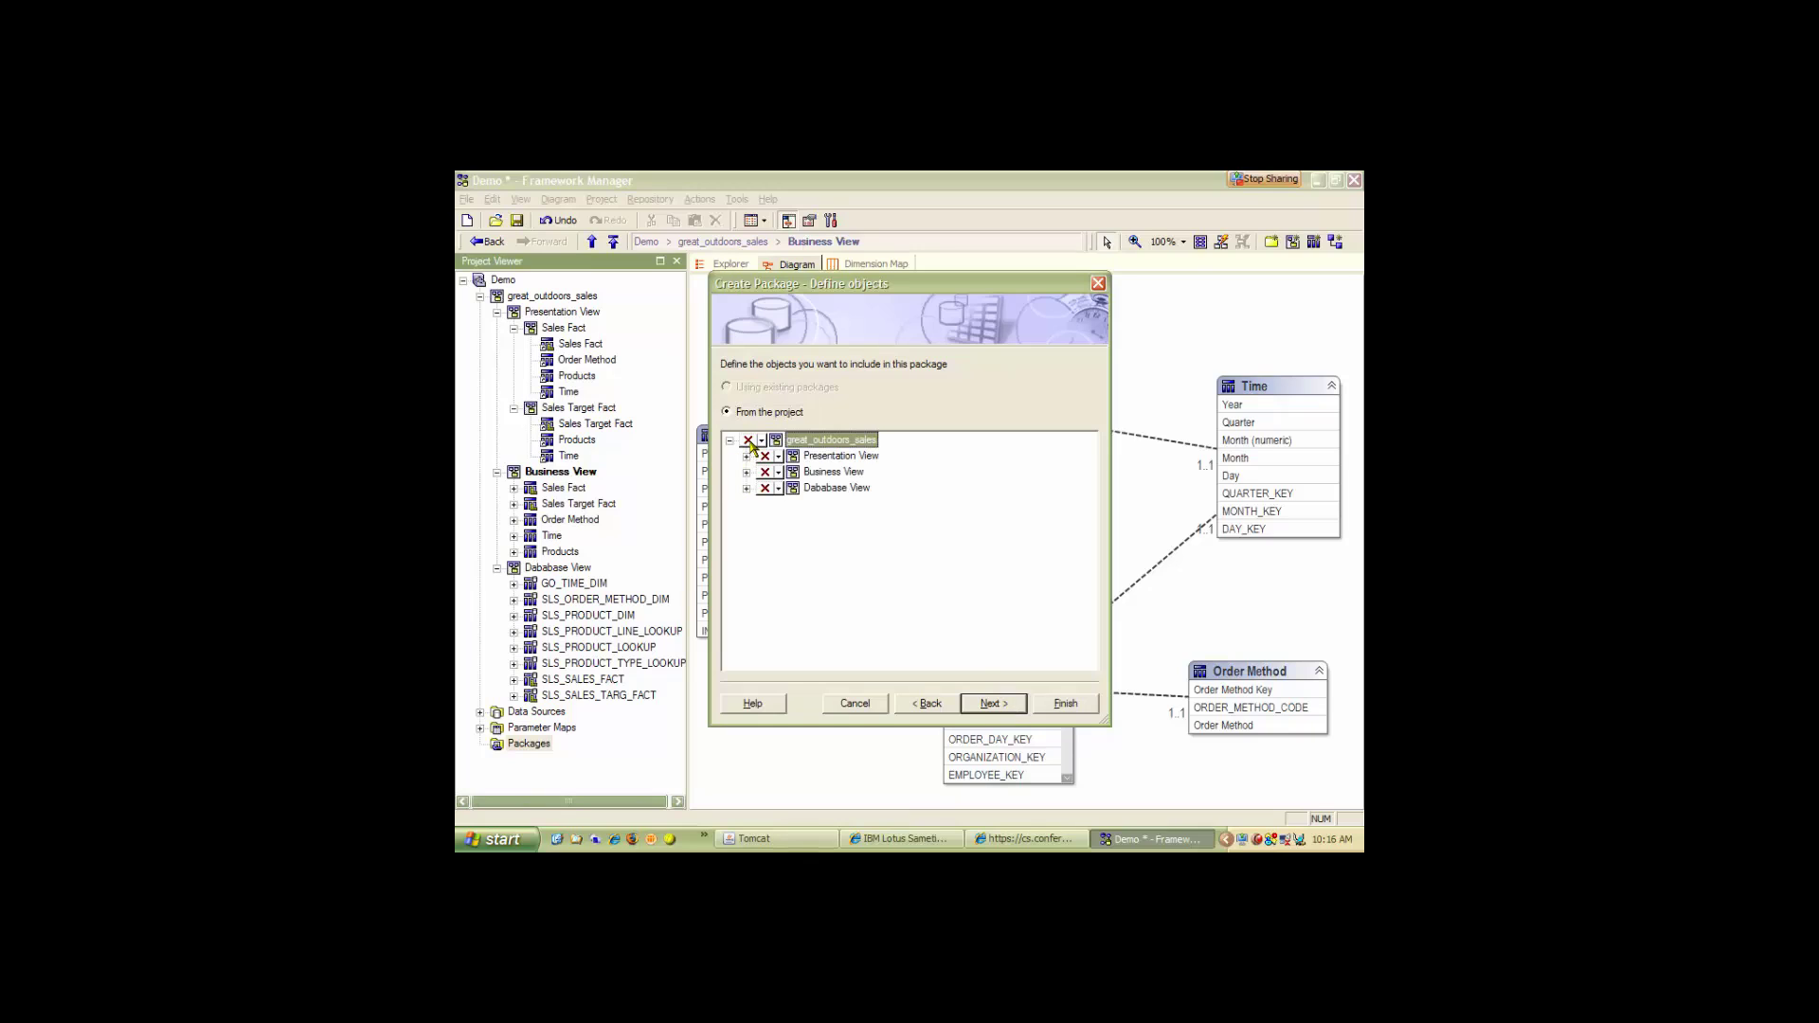
{"action": "left_click", "coordinate": [747, 457]}
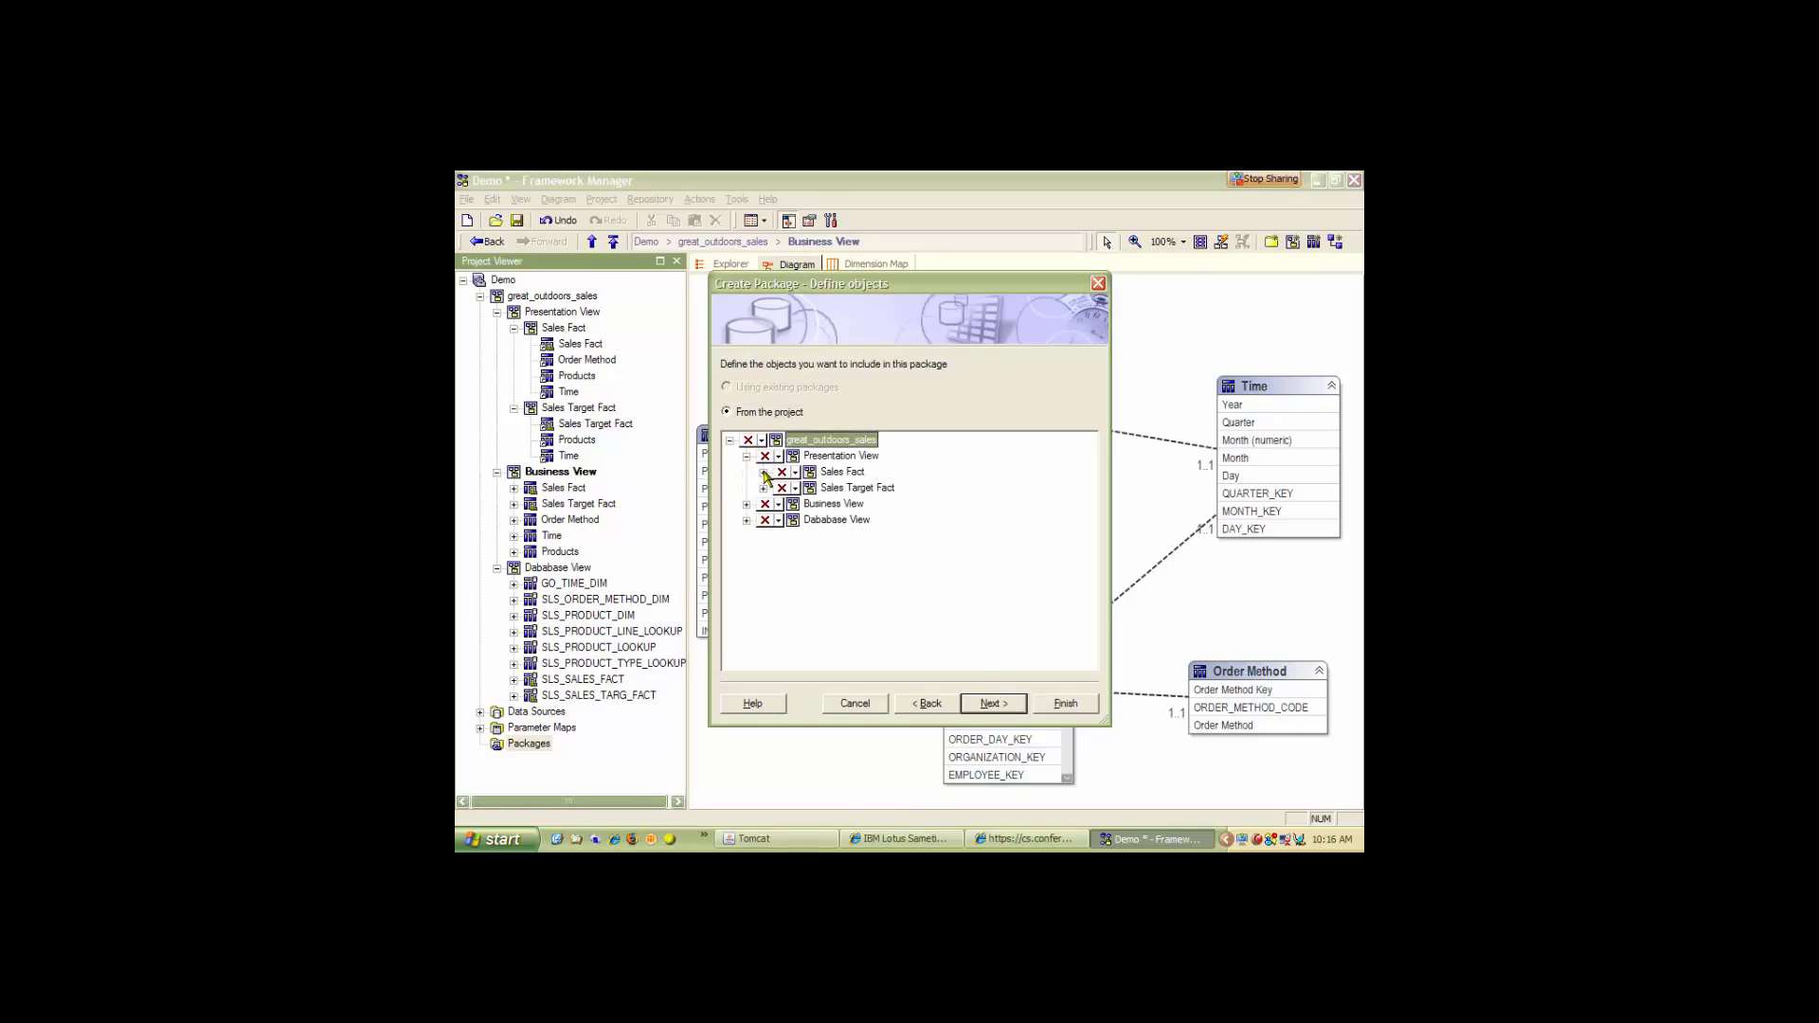
{"action": "left_click", "coordinate": [783, 473]}
{"action": "left_click", "coordinate": [782, 489]}
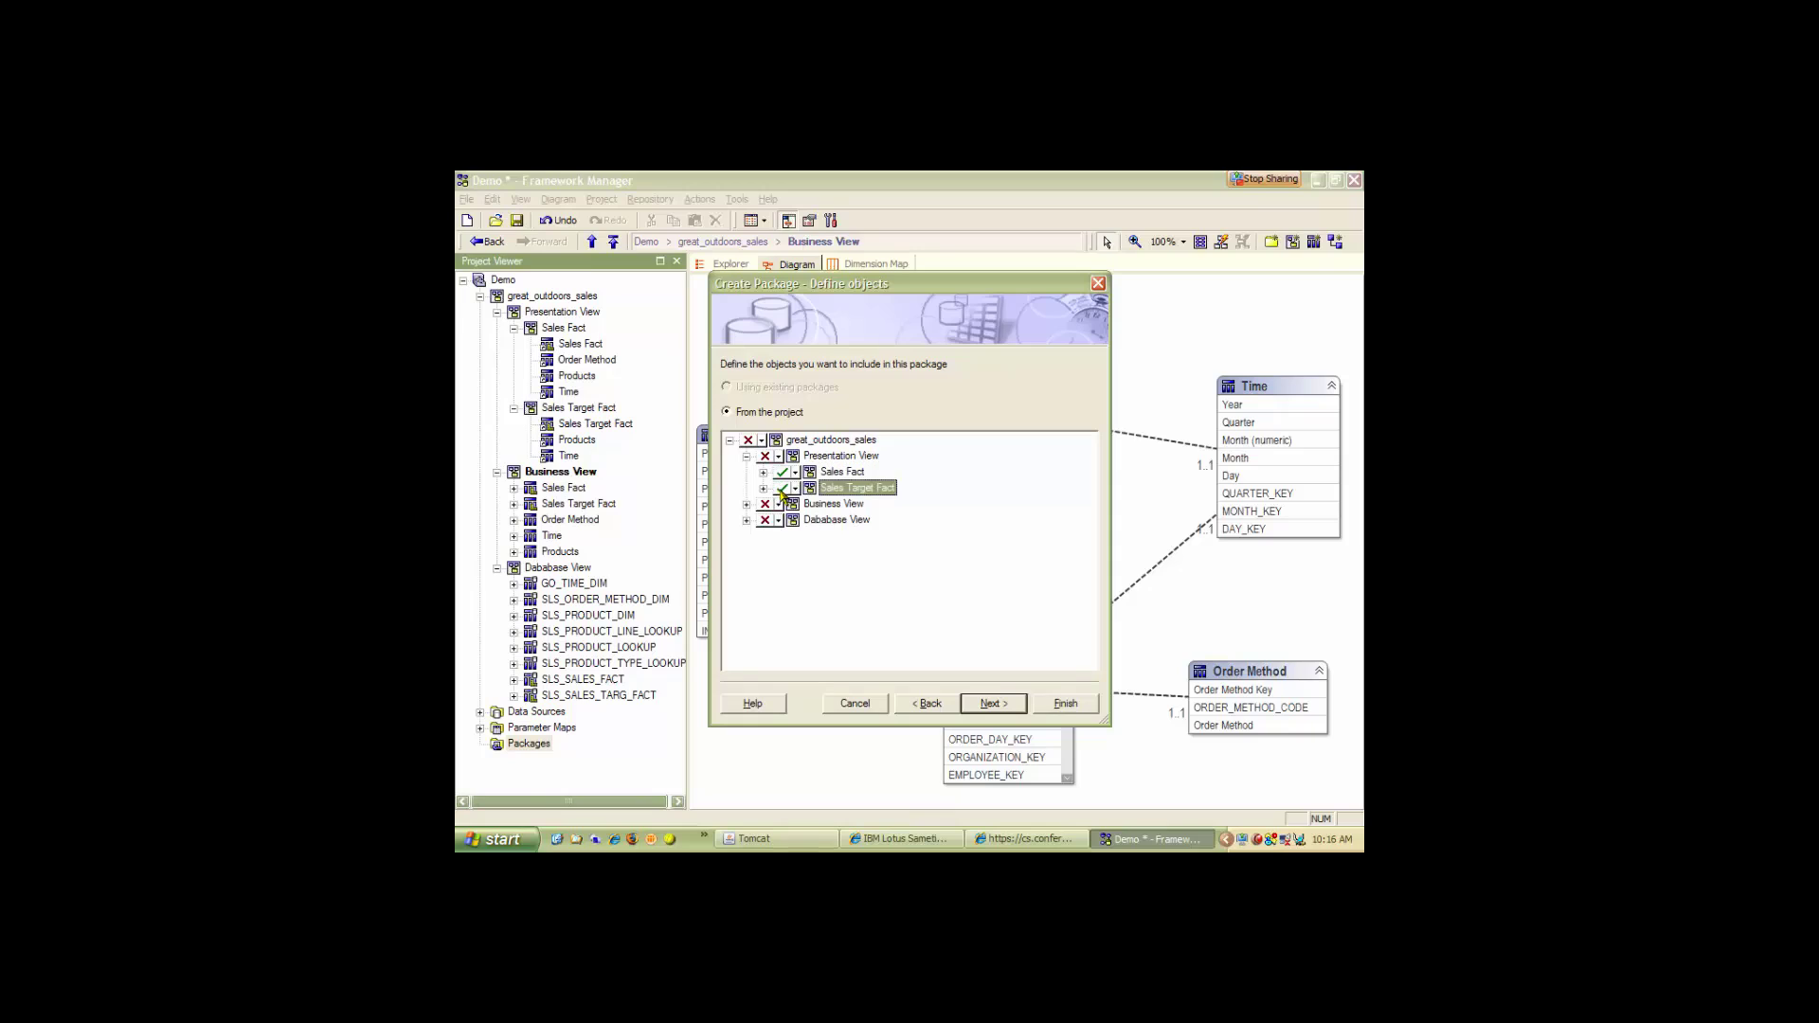
{"action": "left_click", "coordinate": [994, 704]}
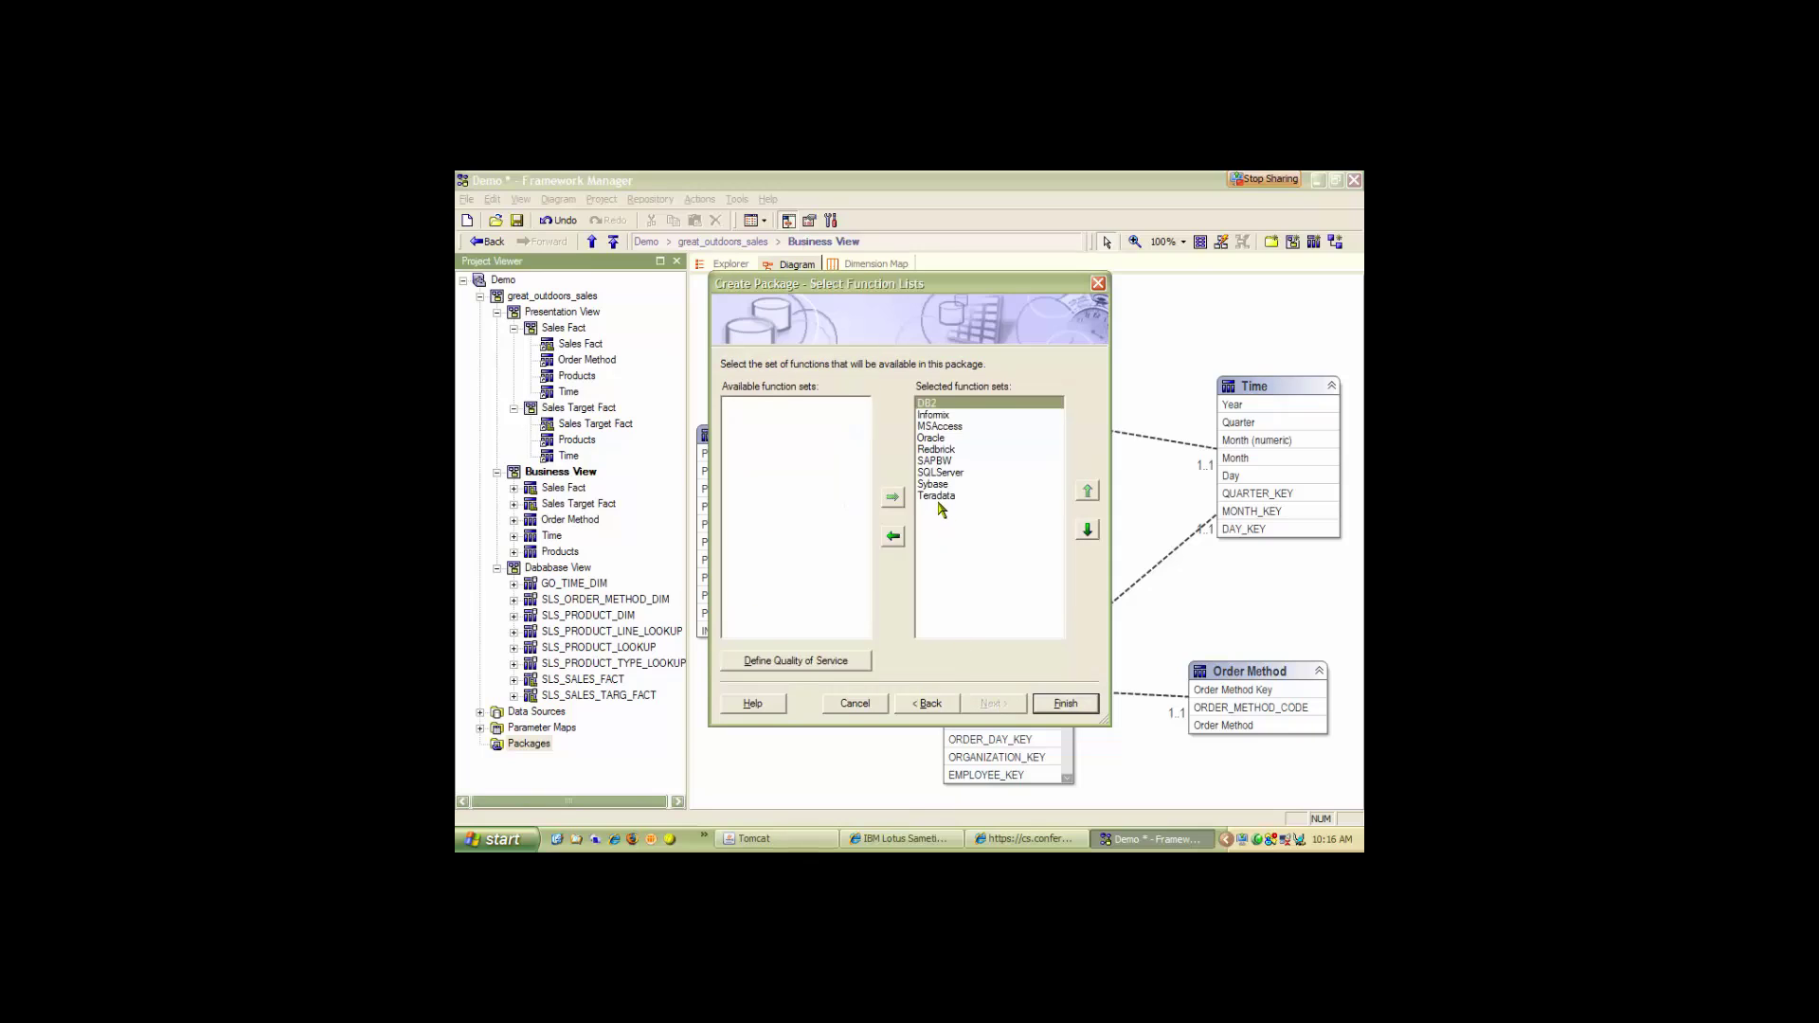
Remove every function set except Oracle from the package and finish creating it.
{"action": "left_click", "coordinate": [941, 497], "text": "shift"}
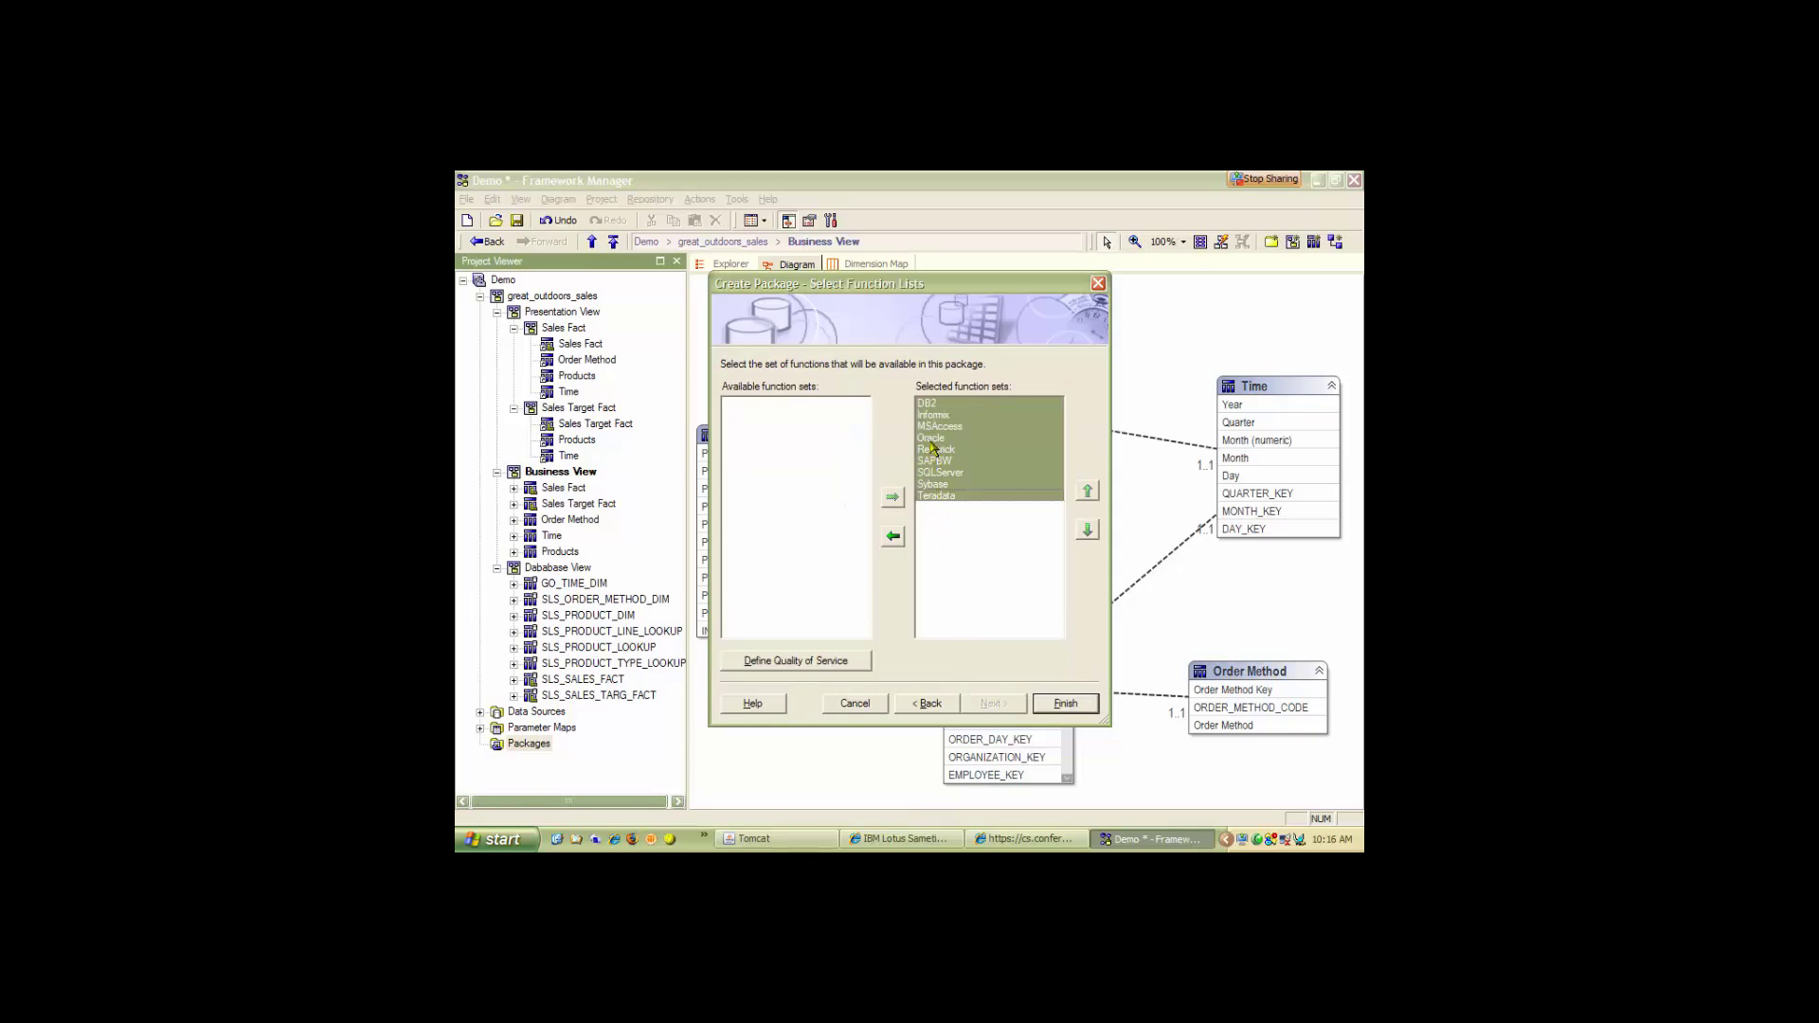
{"action": "left_click", "coordinate": [933, 442], "text": "ctrl"}
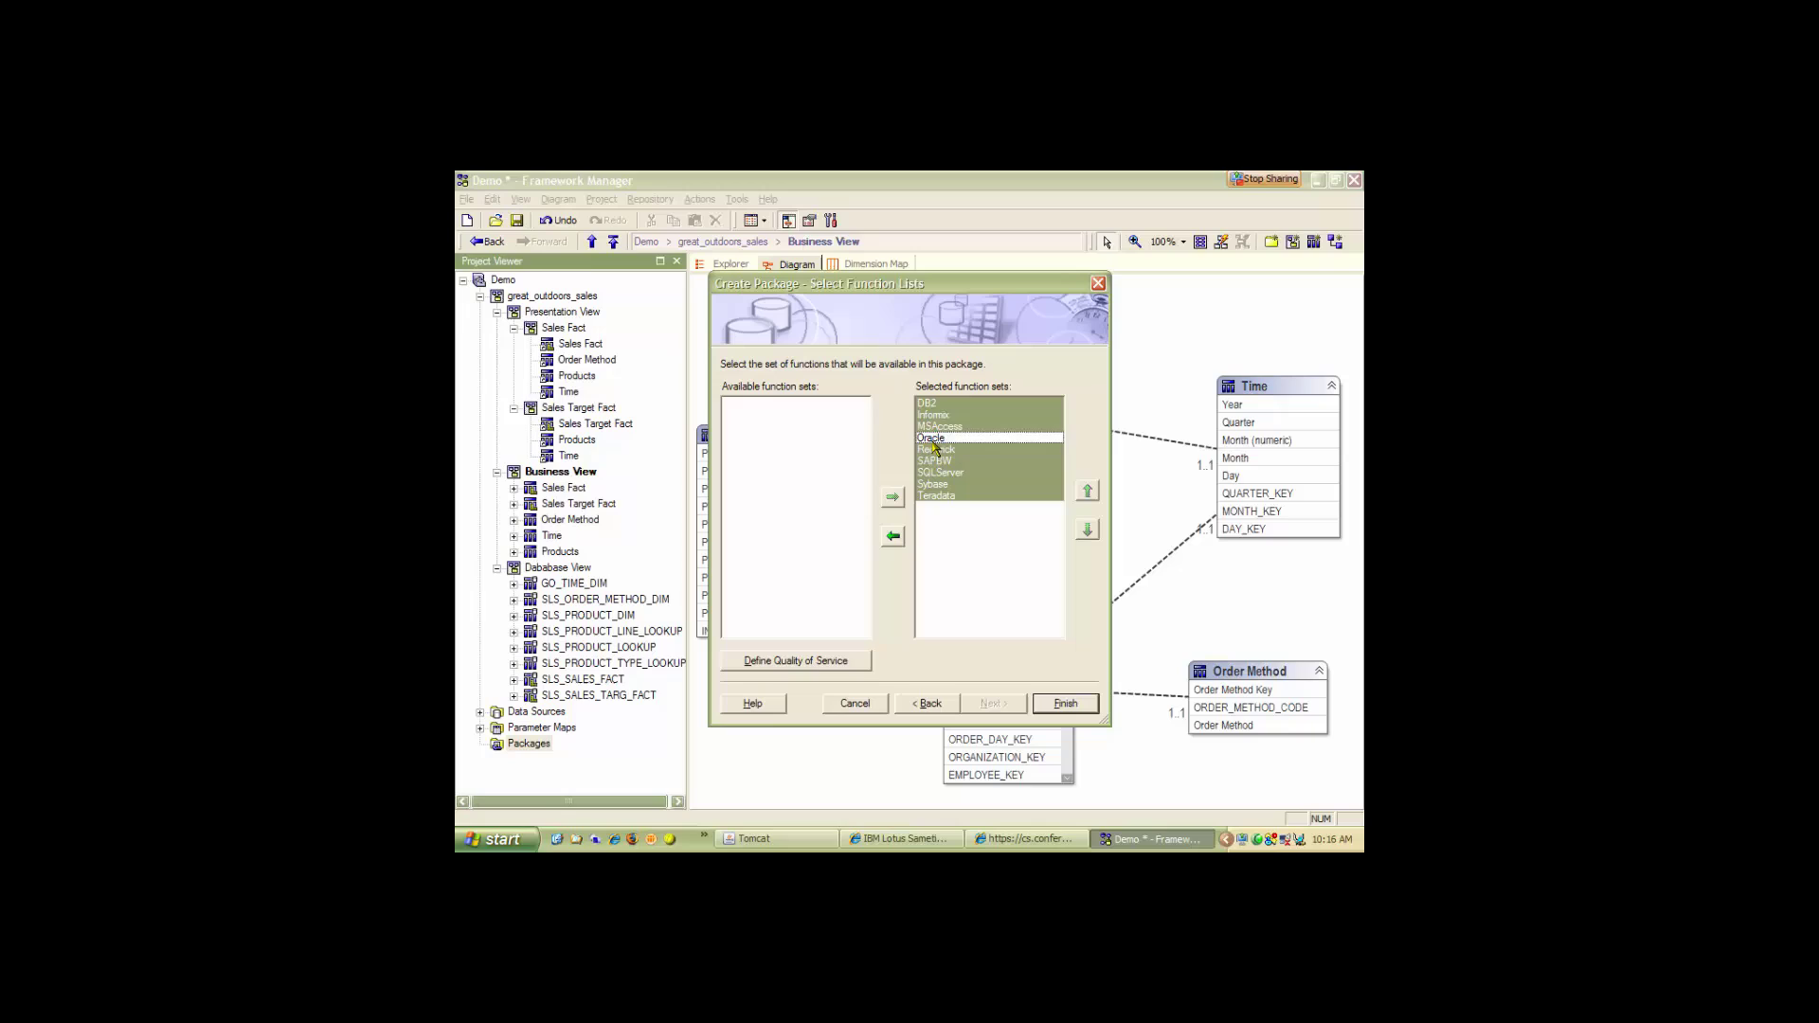
{"action": "left_click", "coordinate": [892, 537]}
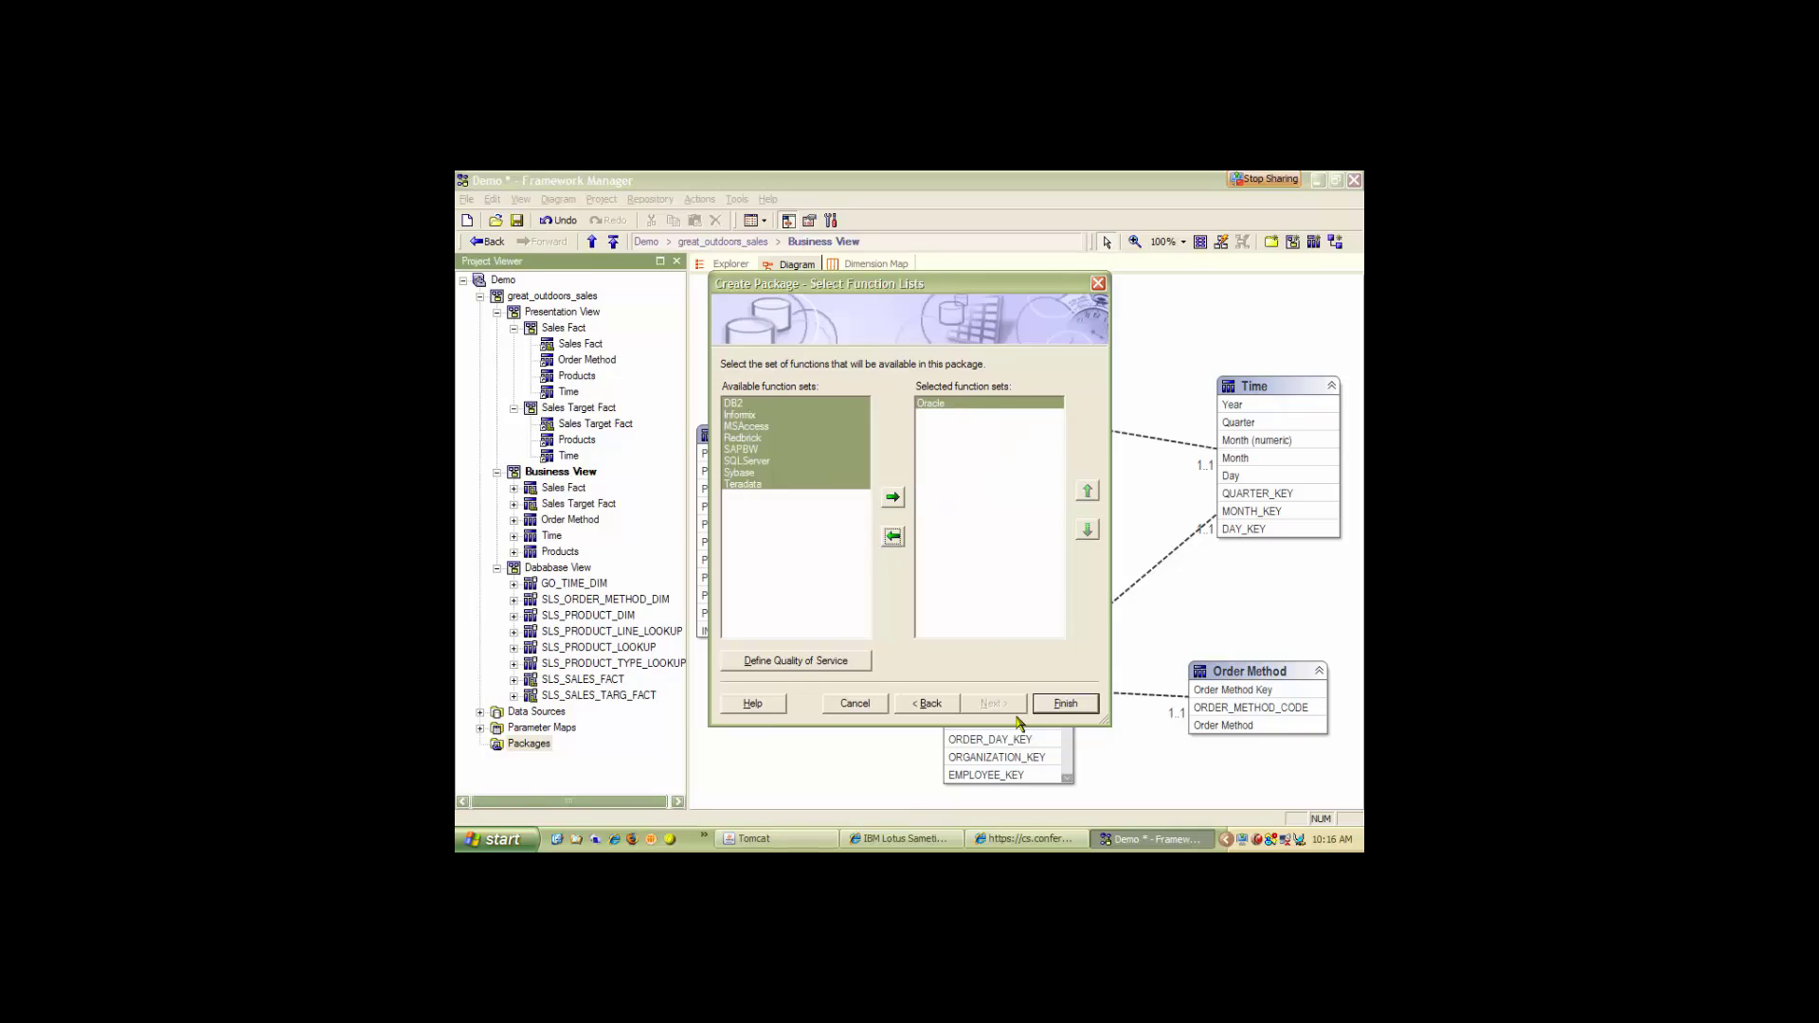
{"action": "left_click", "coordinate": [1065, 705]}
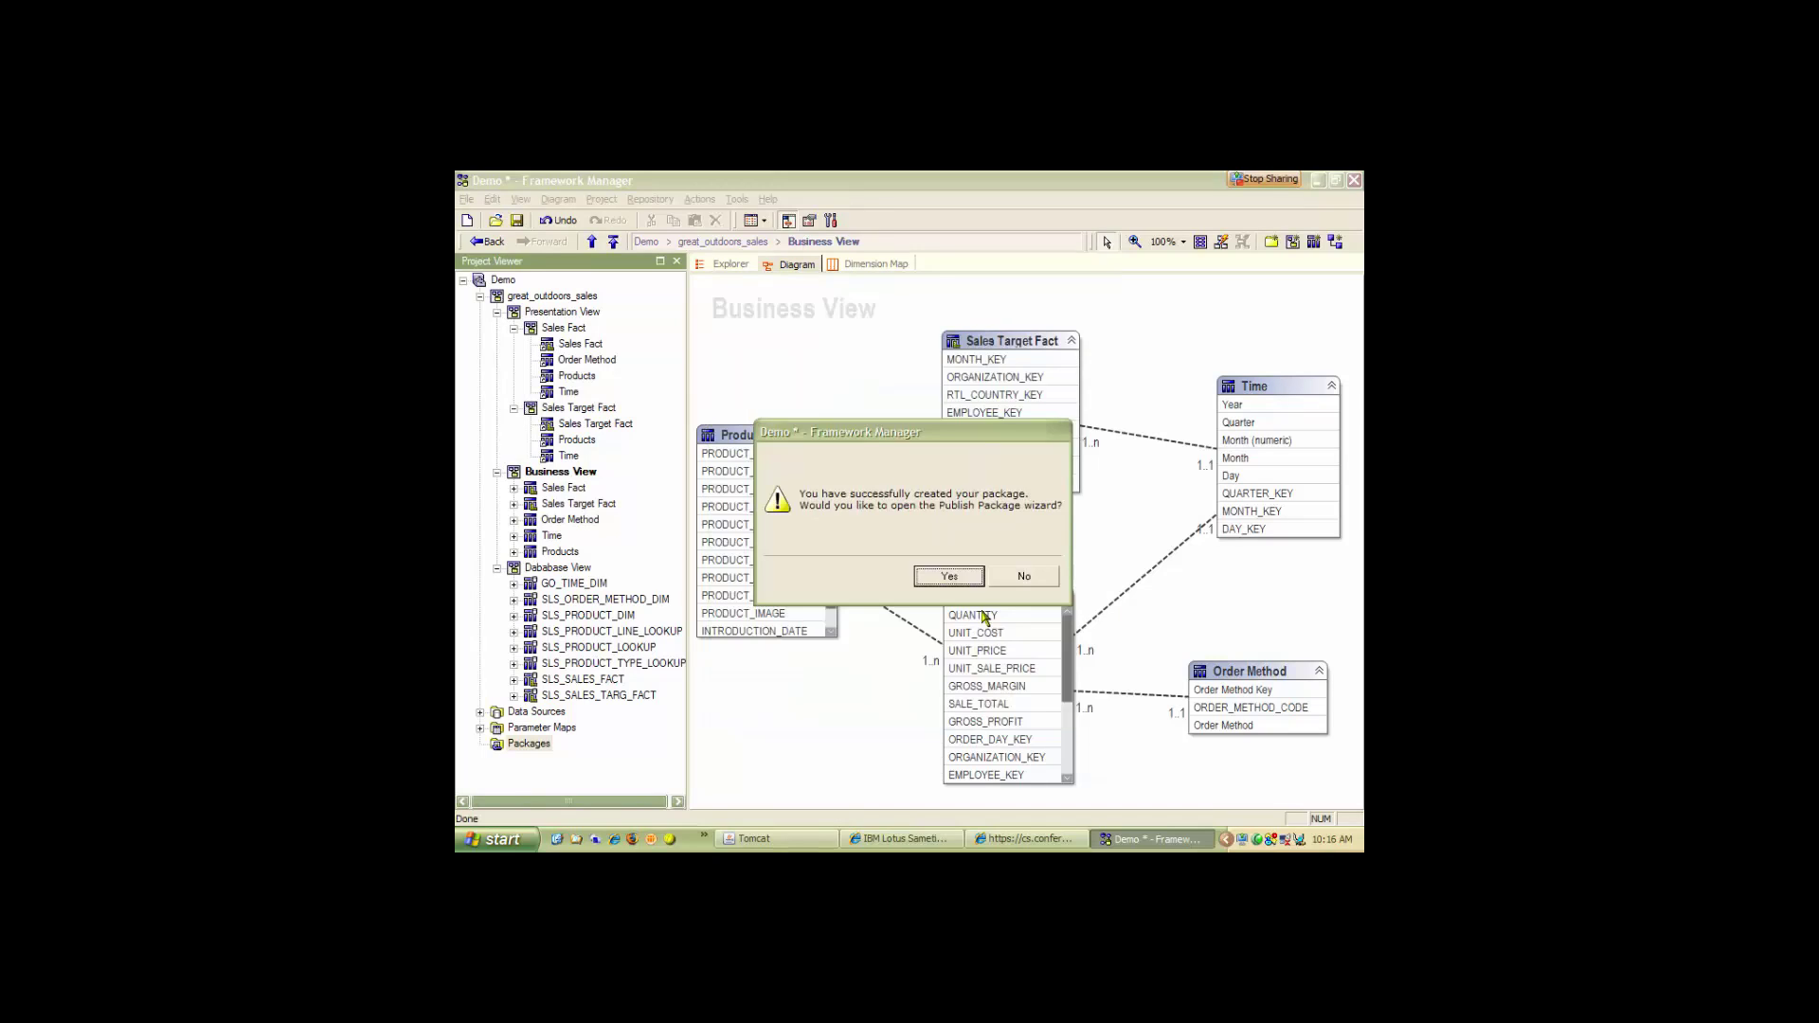
Publish the package to the IBM Cognos 8 Content Store with model versioning disabled, default security and verification on, and finish the publishing wizard.
{"action": "left_click", "coordinate": [963, 576]}
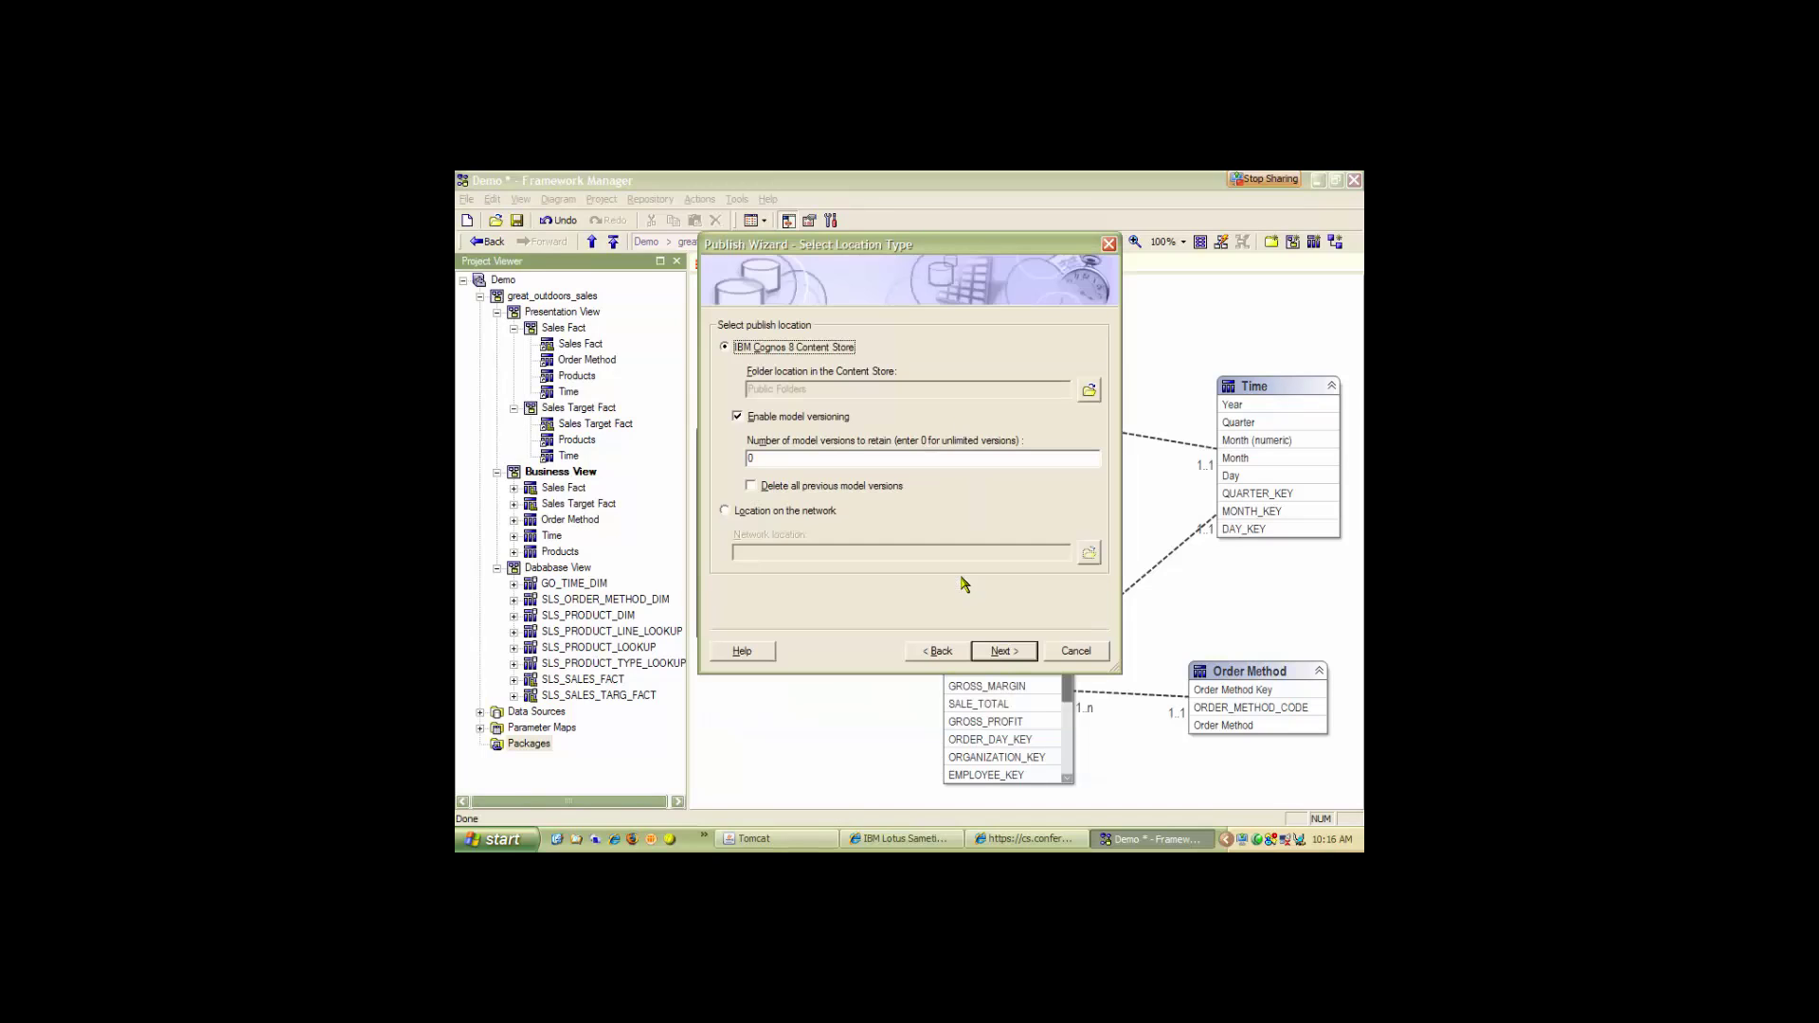
{"action": "left_click", "coordinate": [739, 418]}
{"action": "left_click", "coordinate": [999, 654]}
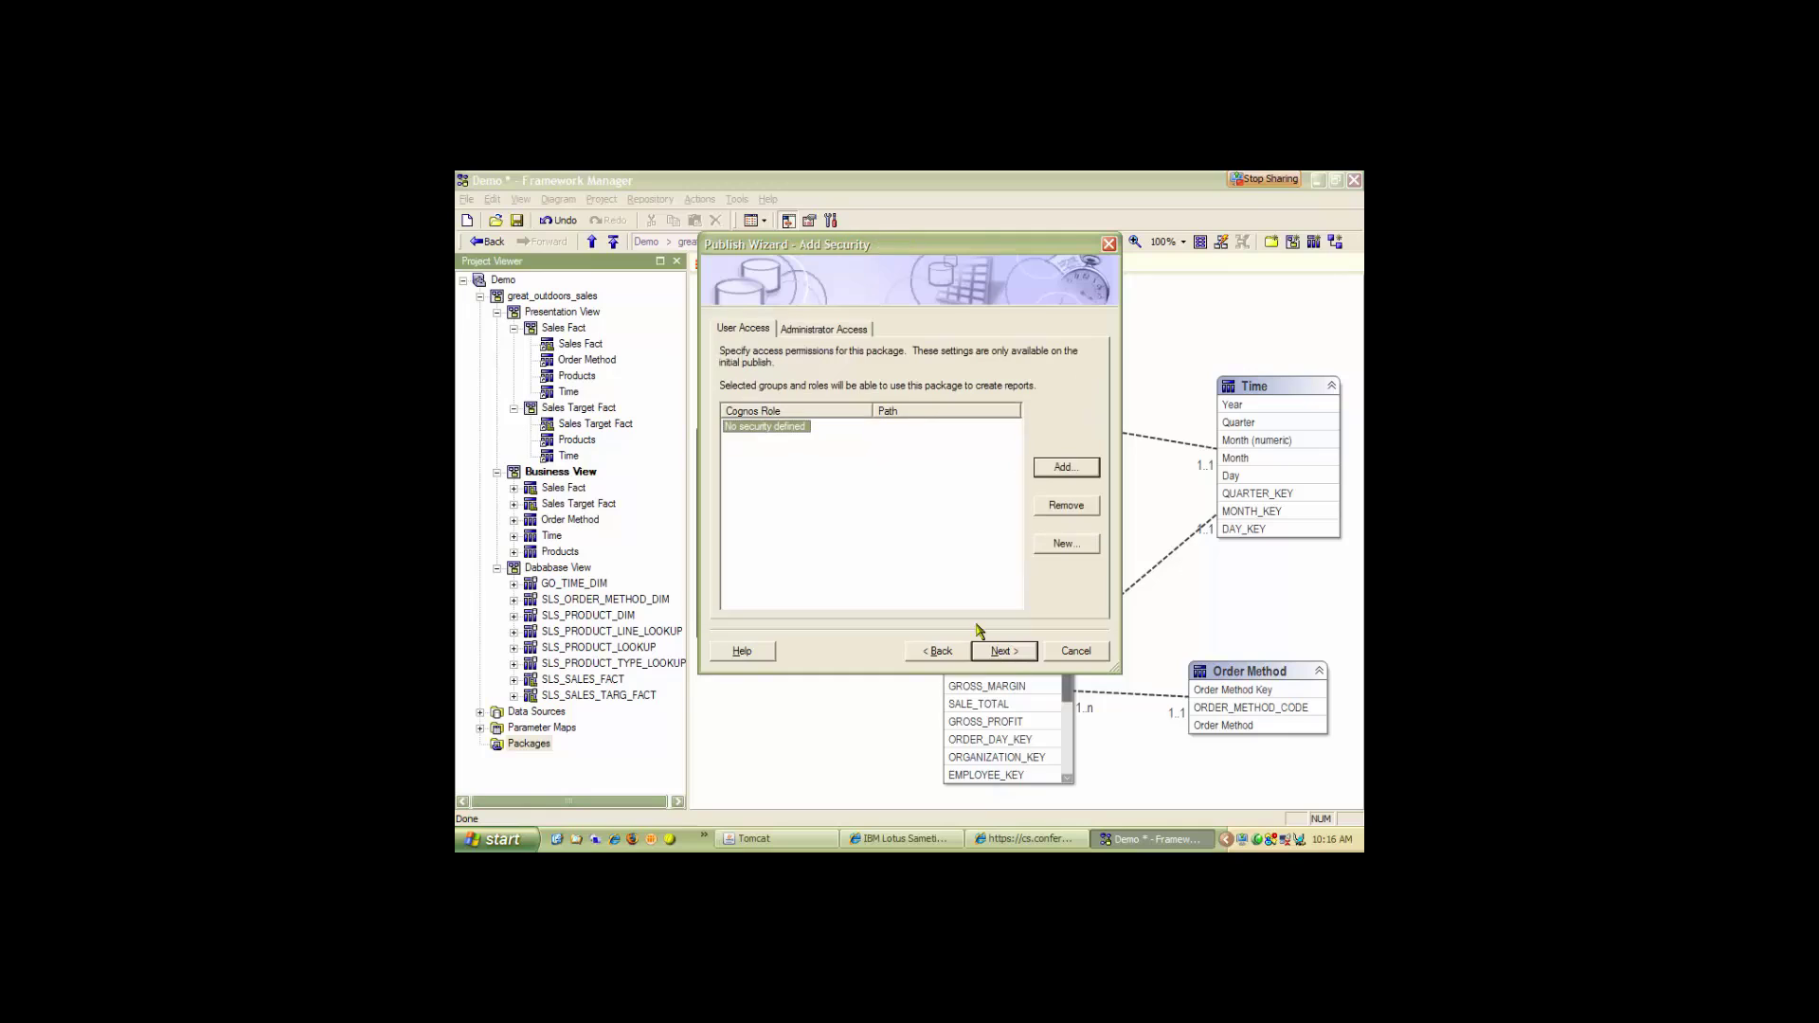
{"action": "left_click", "coordinate": [1002, 655]}
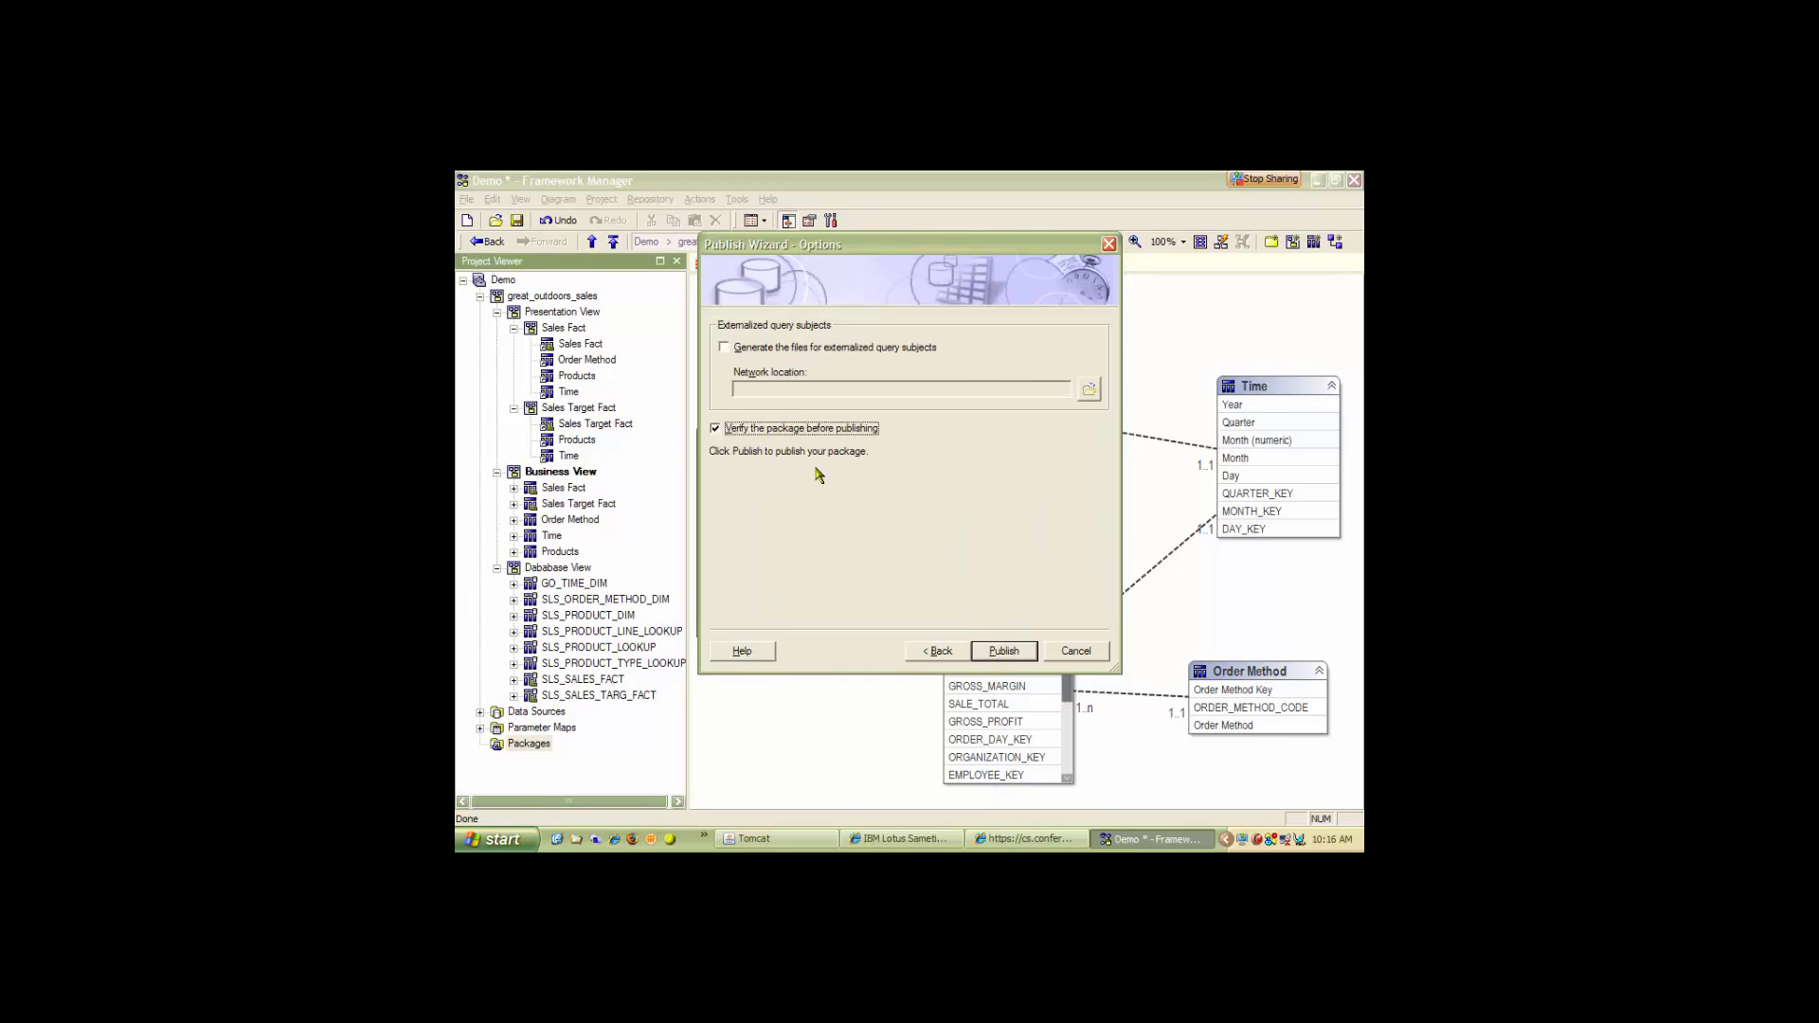
{"action": "left_click", "coordinate": [1004, 652]}
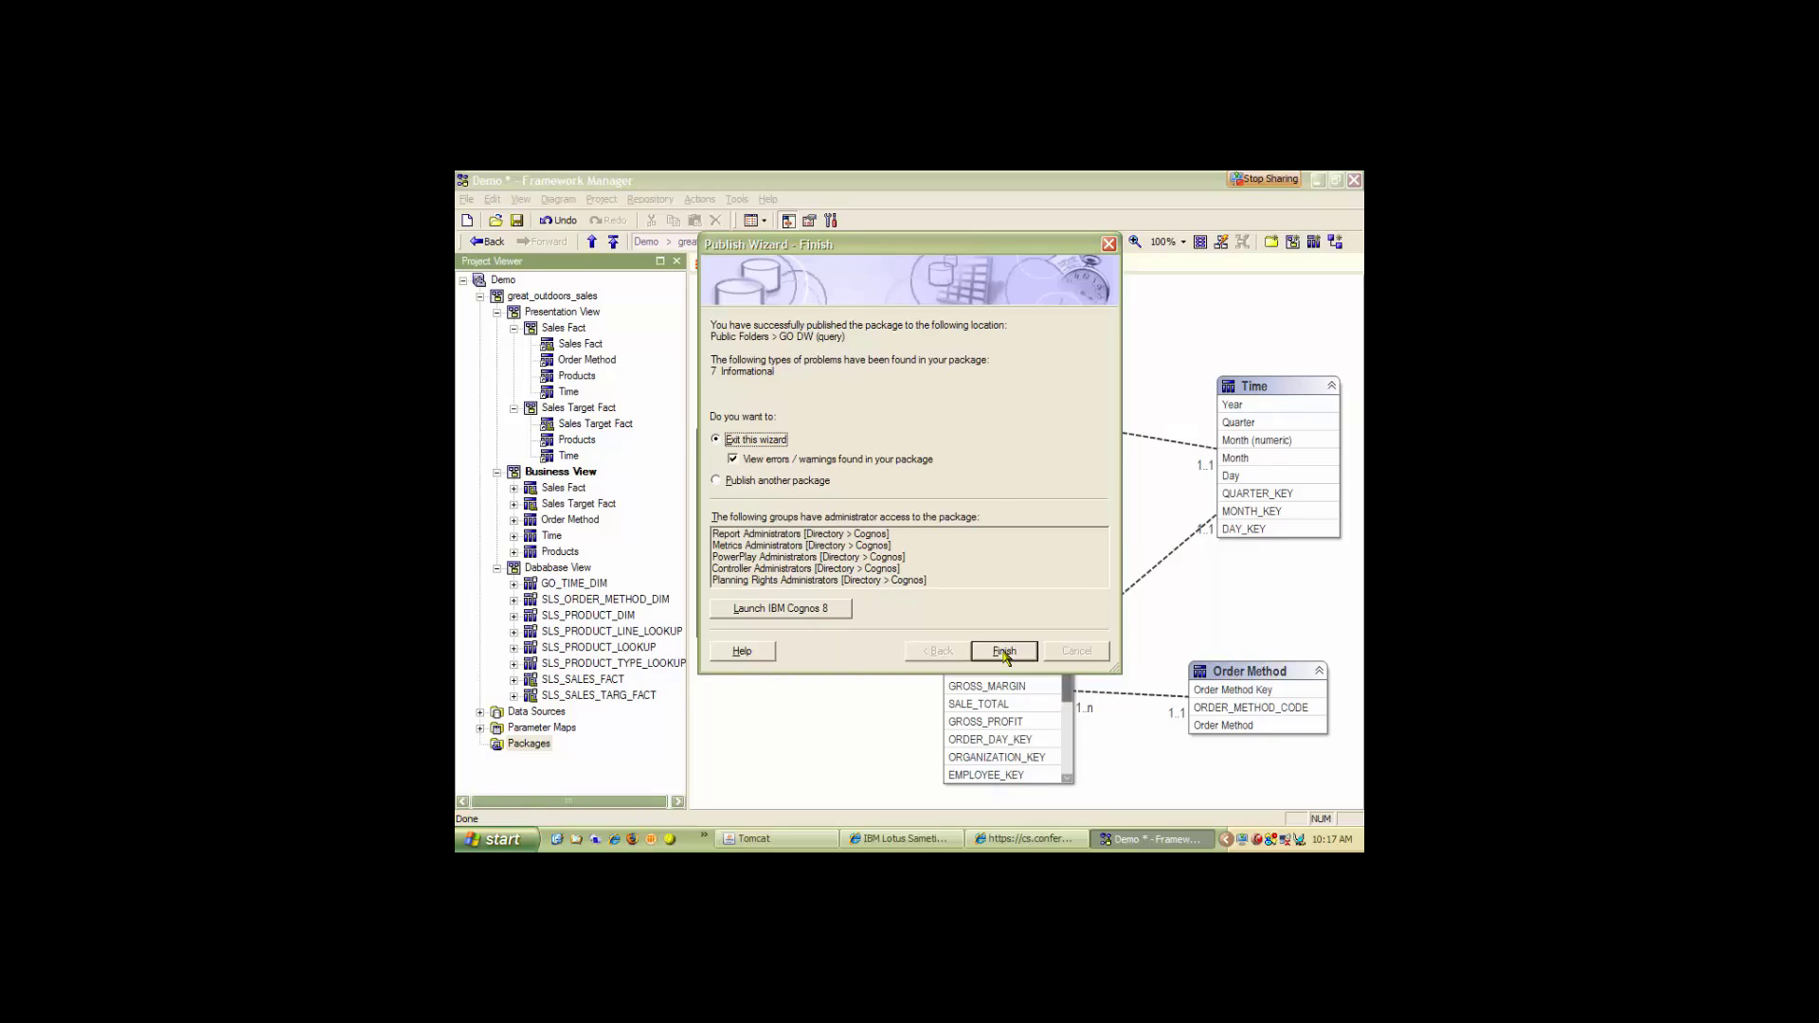
{"action": "left_click", "coordinate": [1004, 652]}
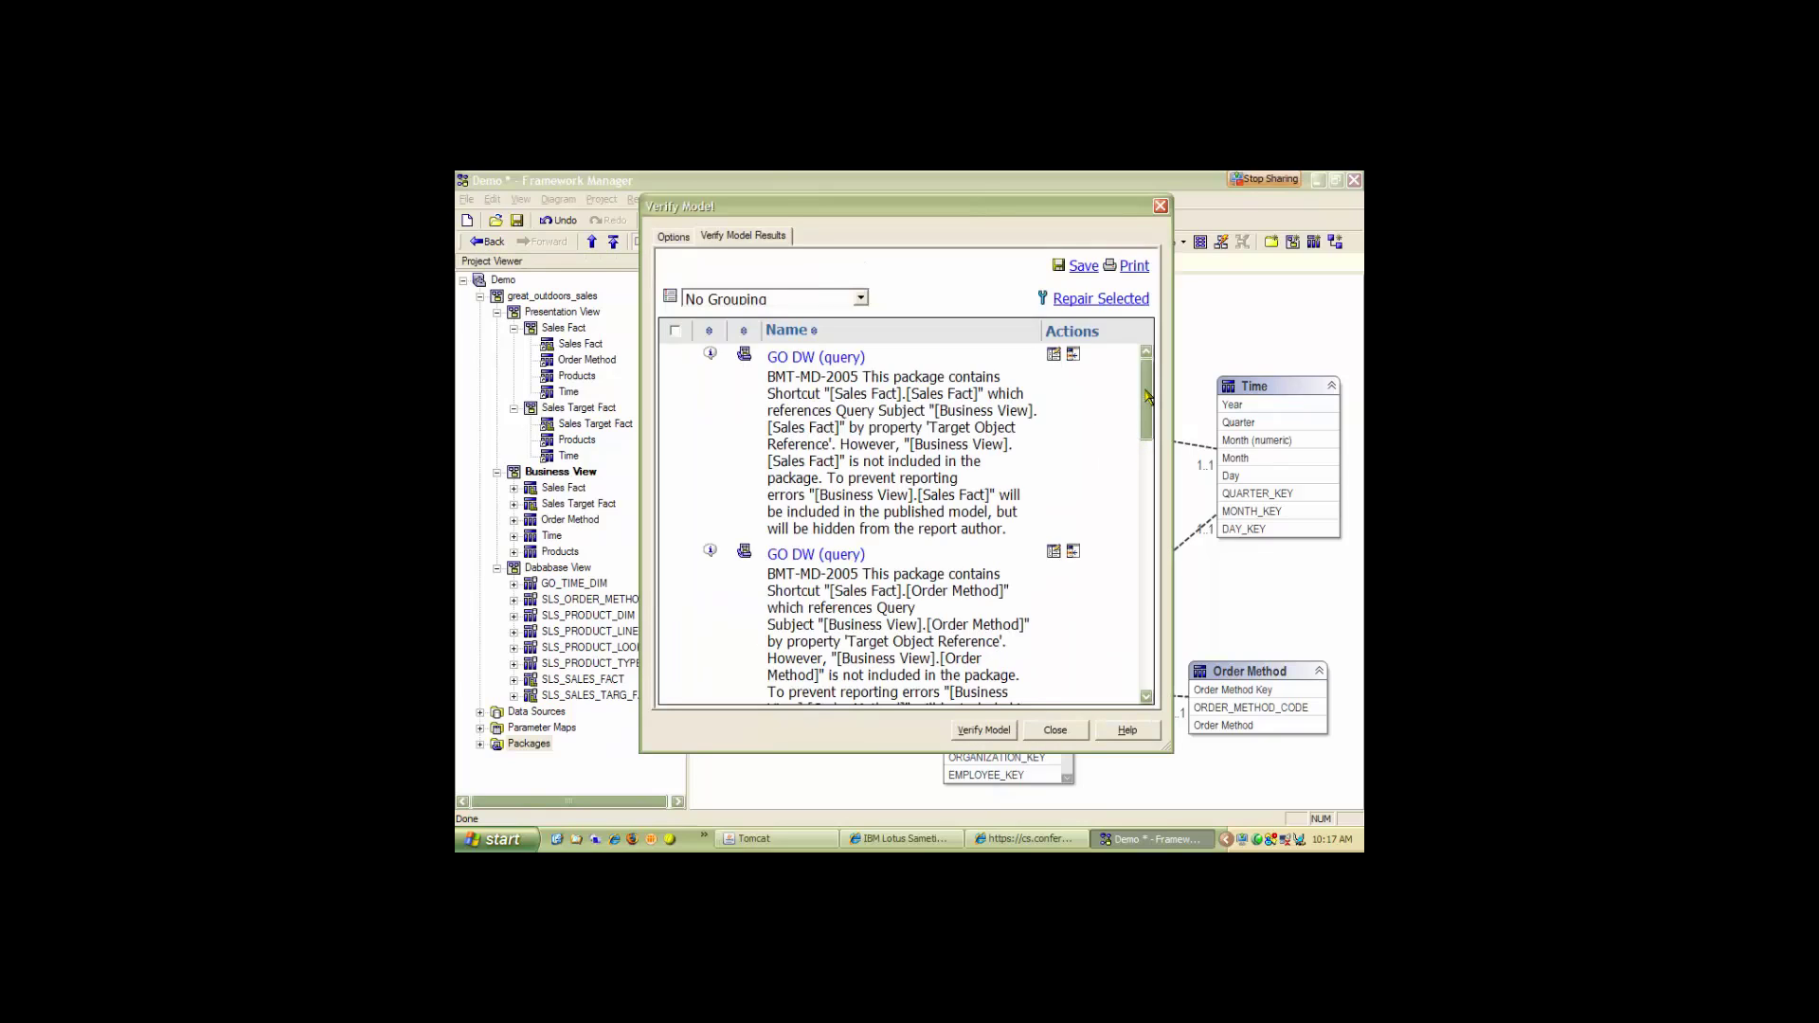
Review the Verify Model results for the GO DW (query) package and close them.
{"action": "left_click_drag", "start_coordinate": [1147, 396], "coordinate": [1165, 648]}
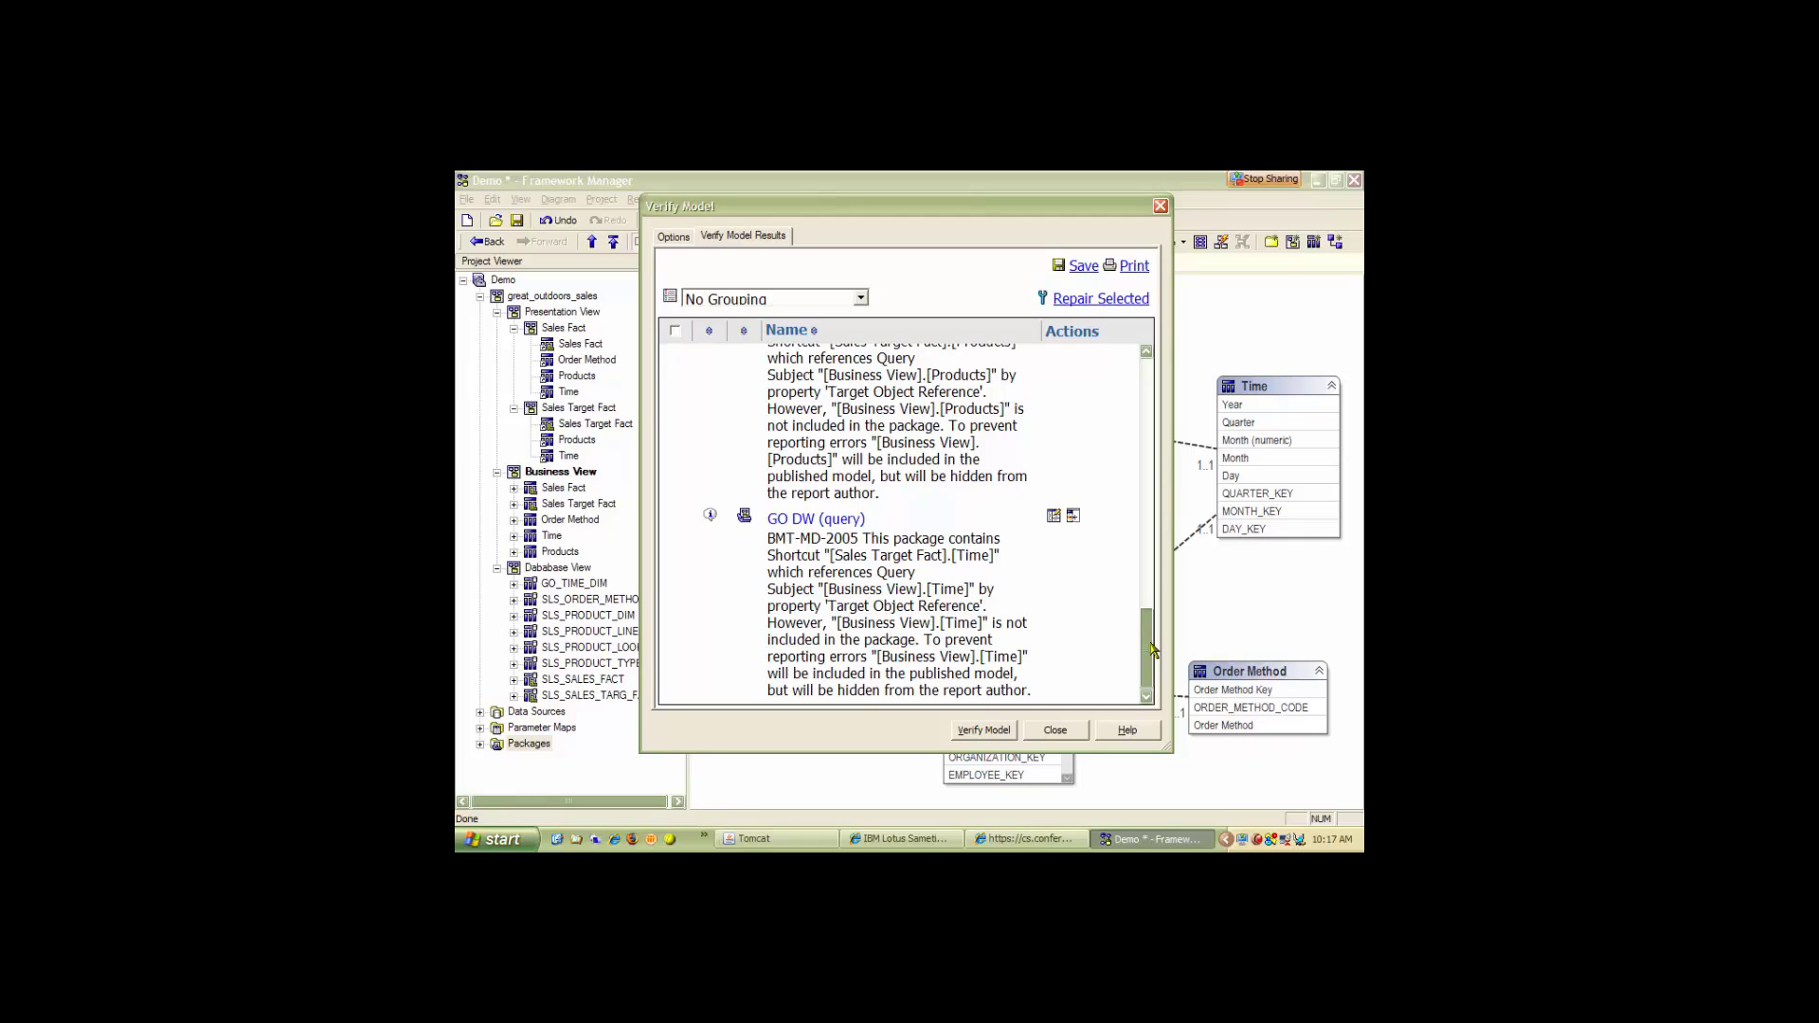
{"action": "scroll", "coordinate": [1035, 664], "scroll_direction": "up", "scroll_amount": 10}
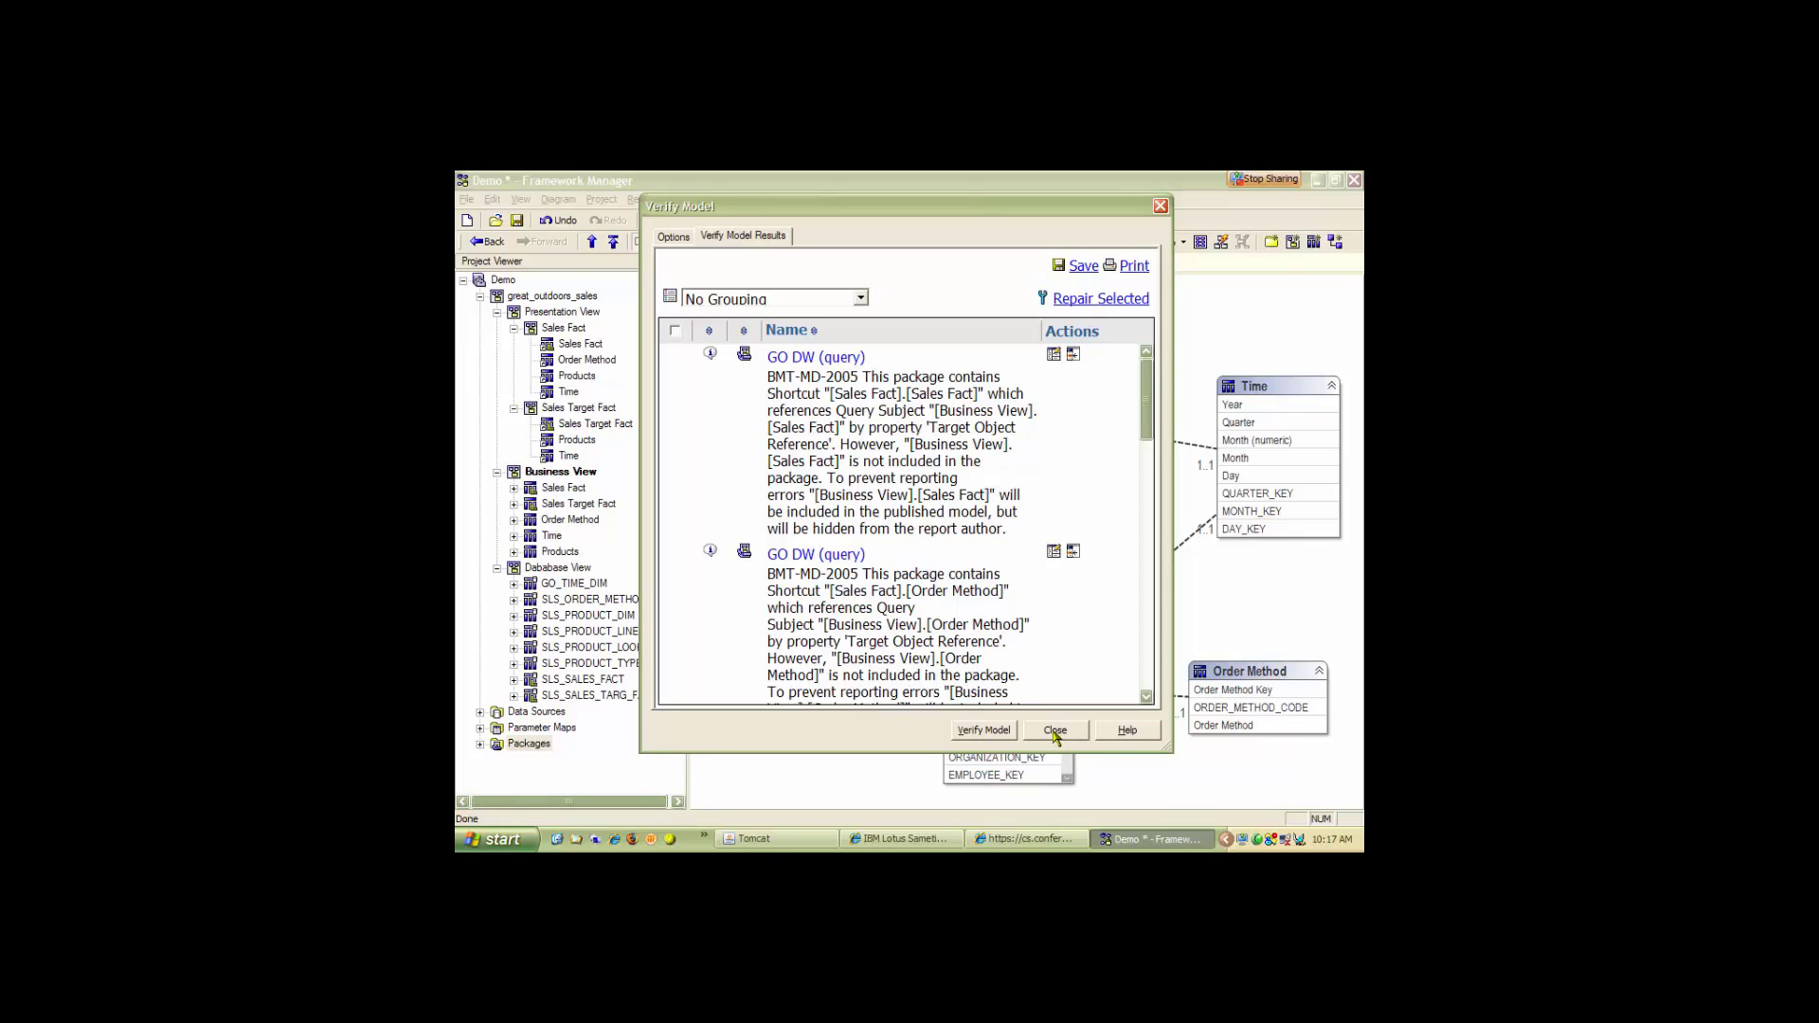
{"action": "left_click", "coordinate": [1055, 731]}
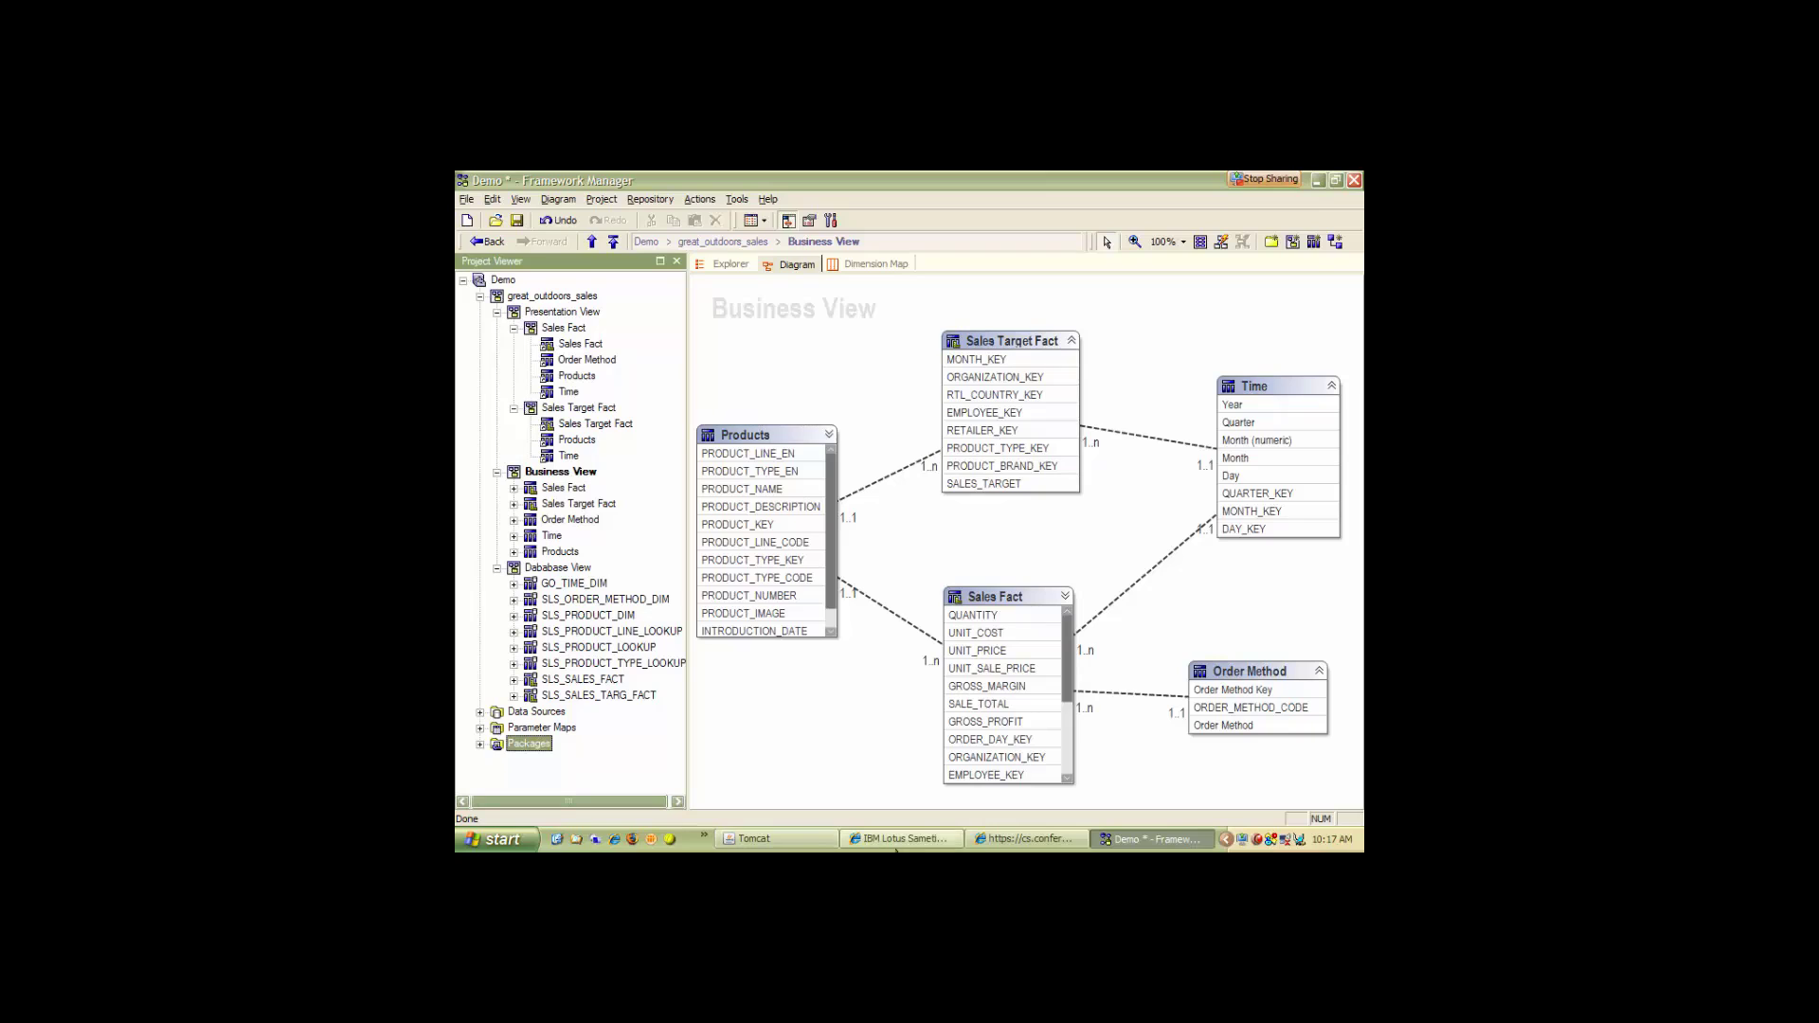
Switch to Internet Explorer, open the Cognos 8v4 portal's Public Folders, and launch Query Studio.
{"action": "left_click", "coordinate": [633, 840]}
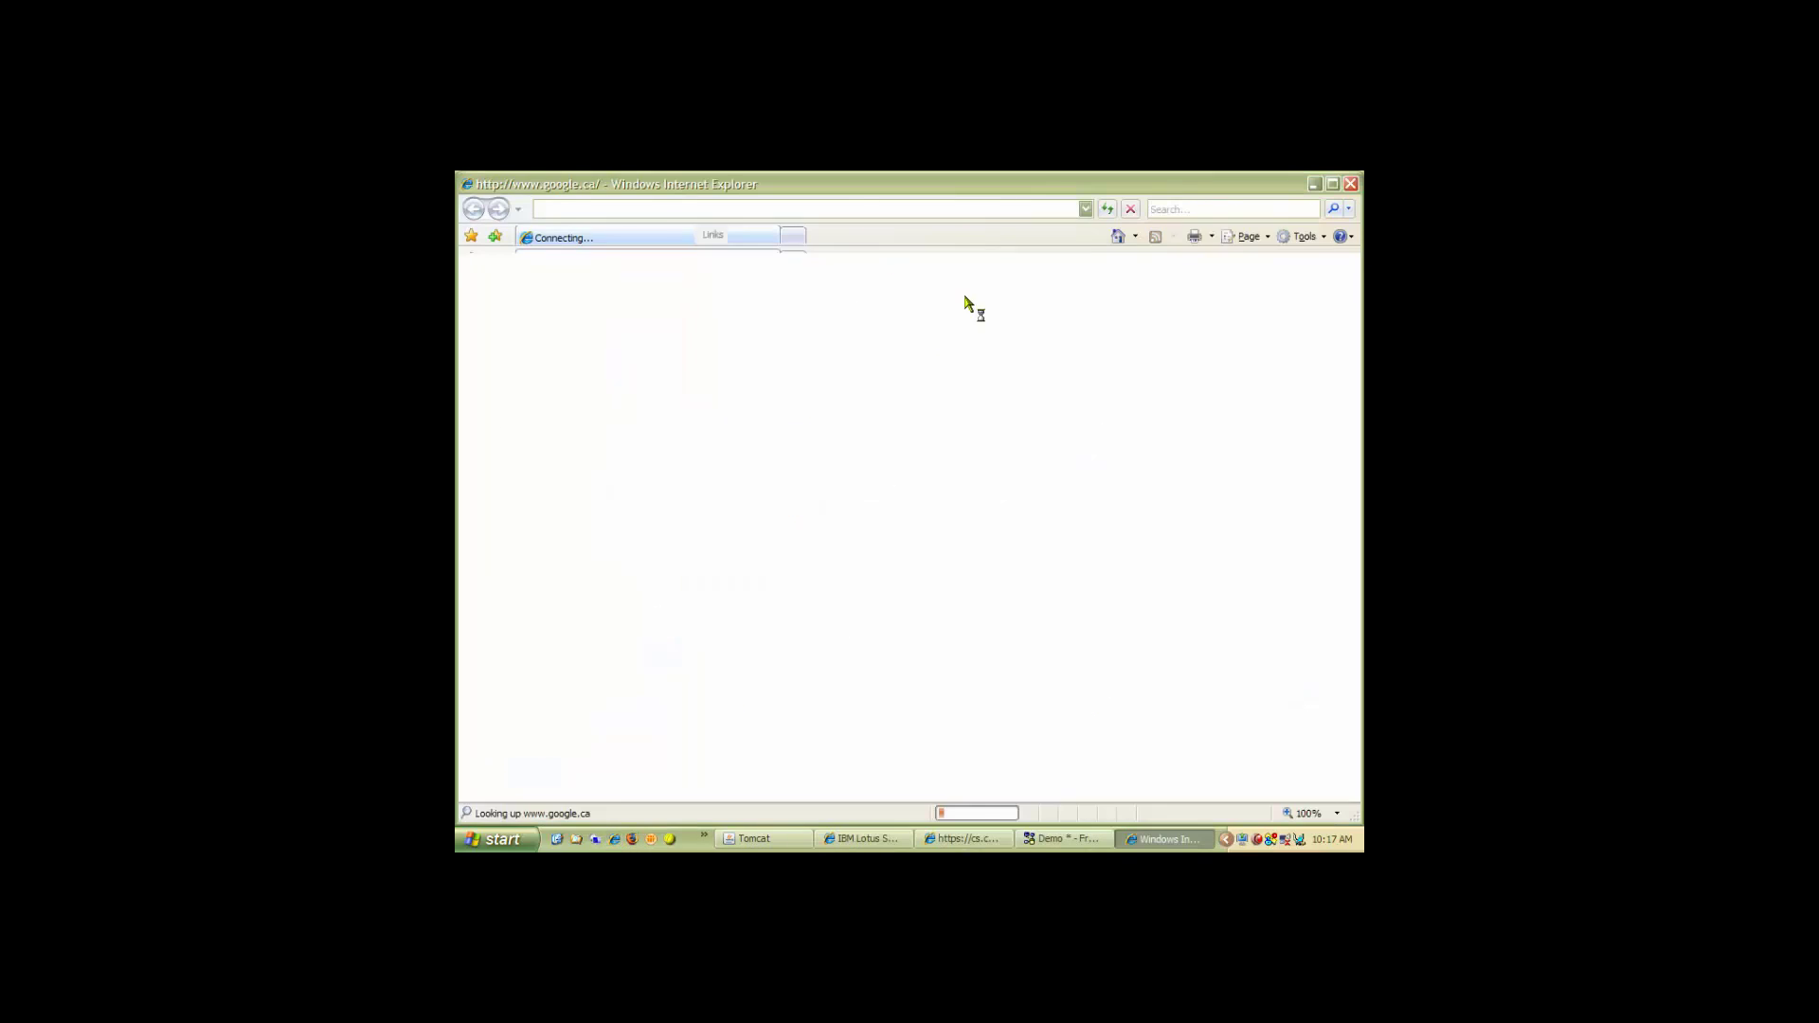
{"action": "left_click", "coordinate": [924, 235]}
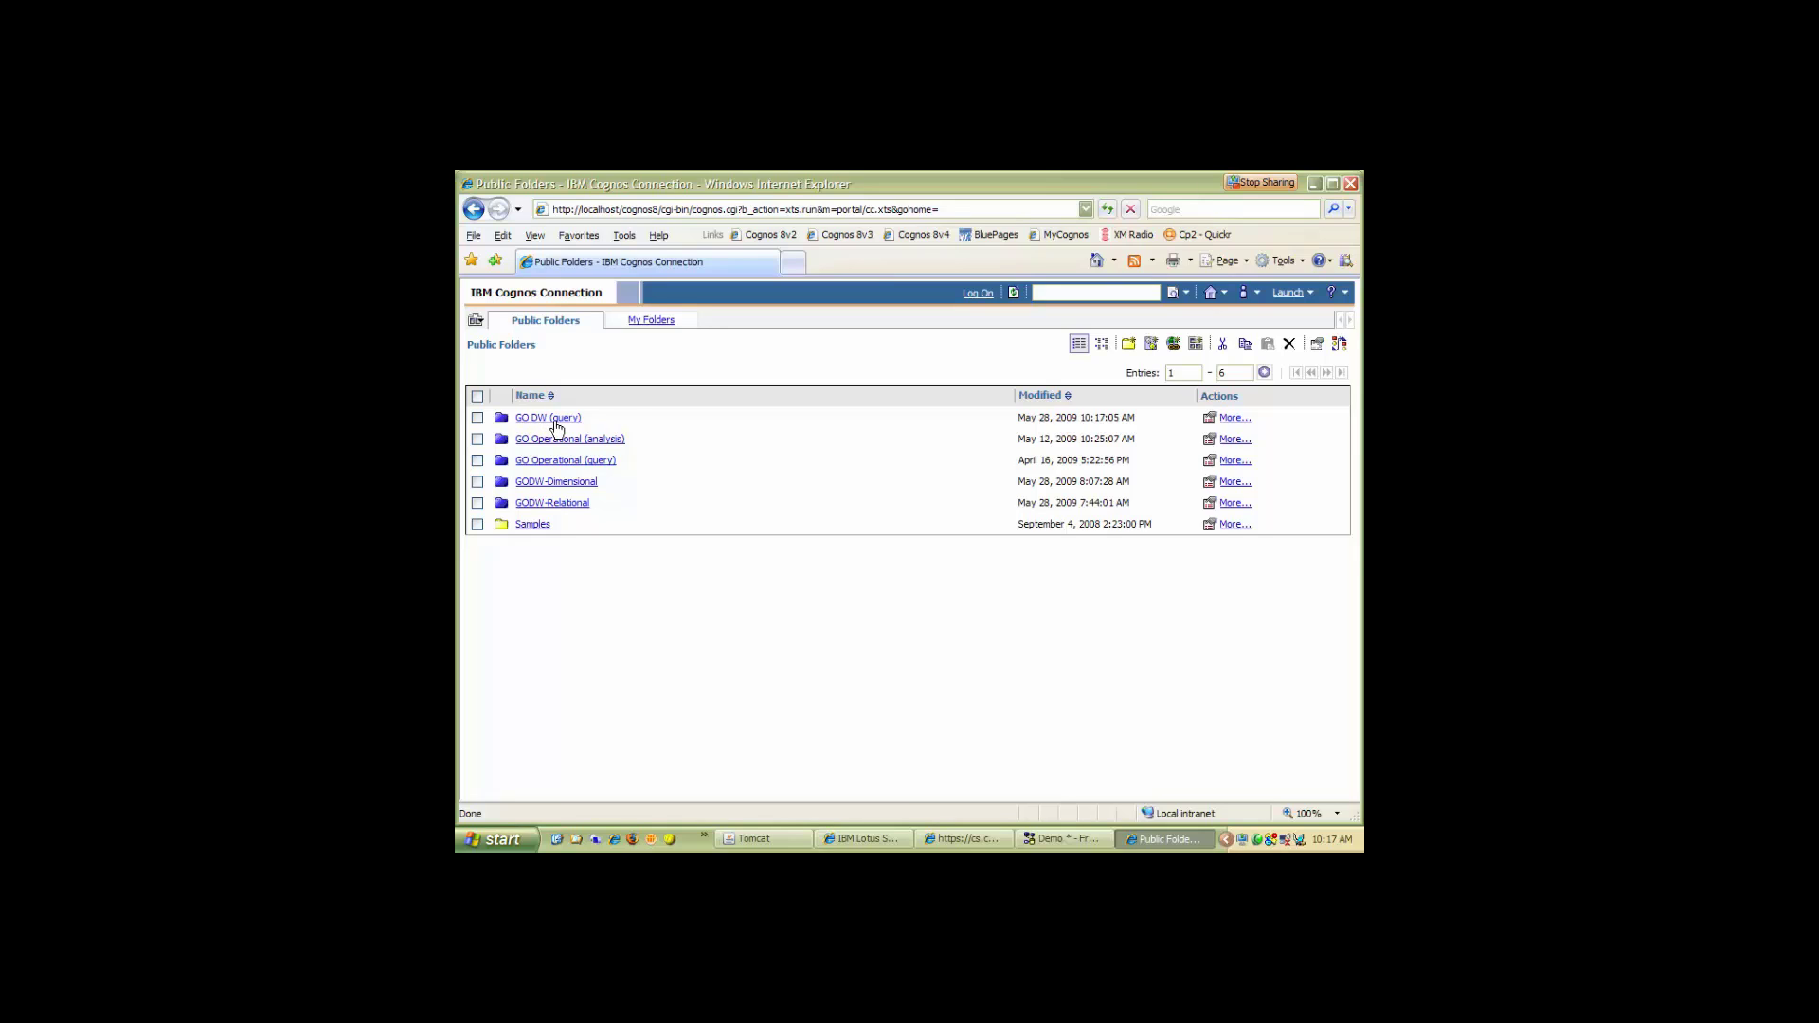
{"action": "left_click", "coordinate": [1295, 295]}
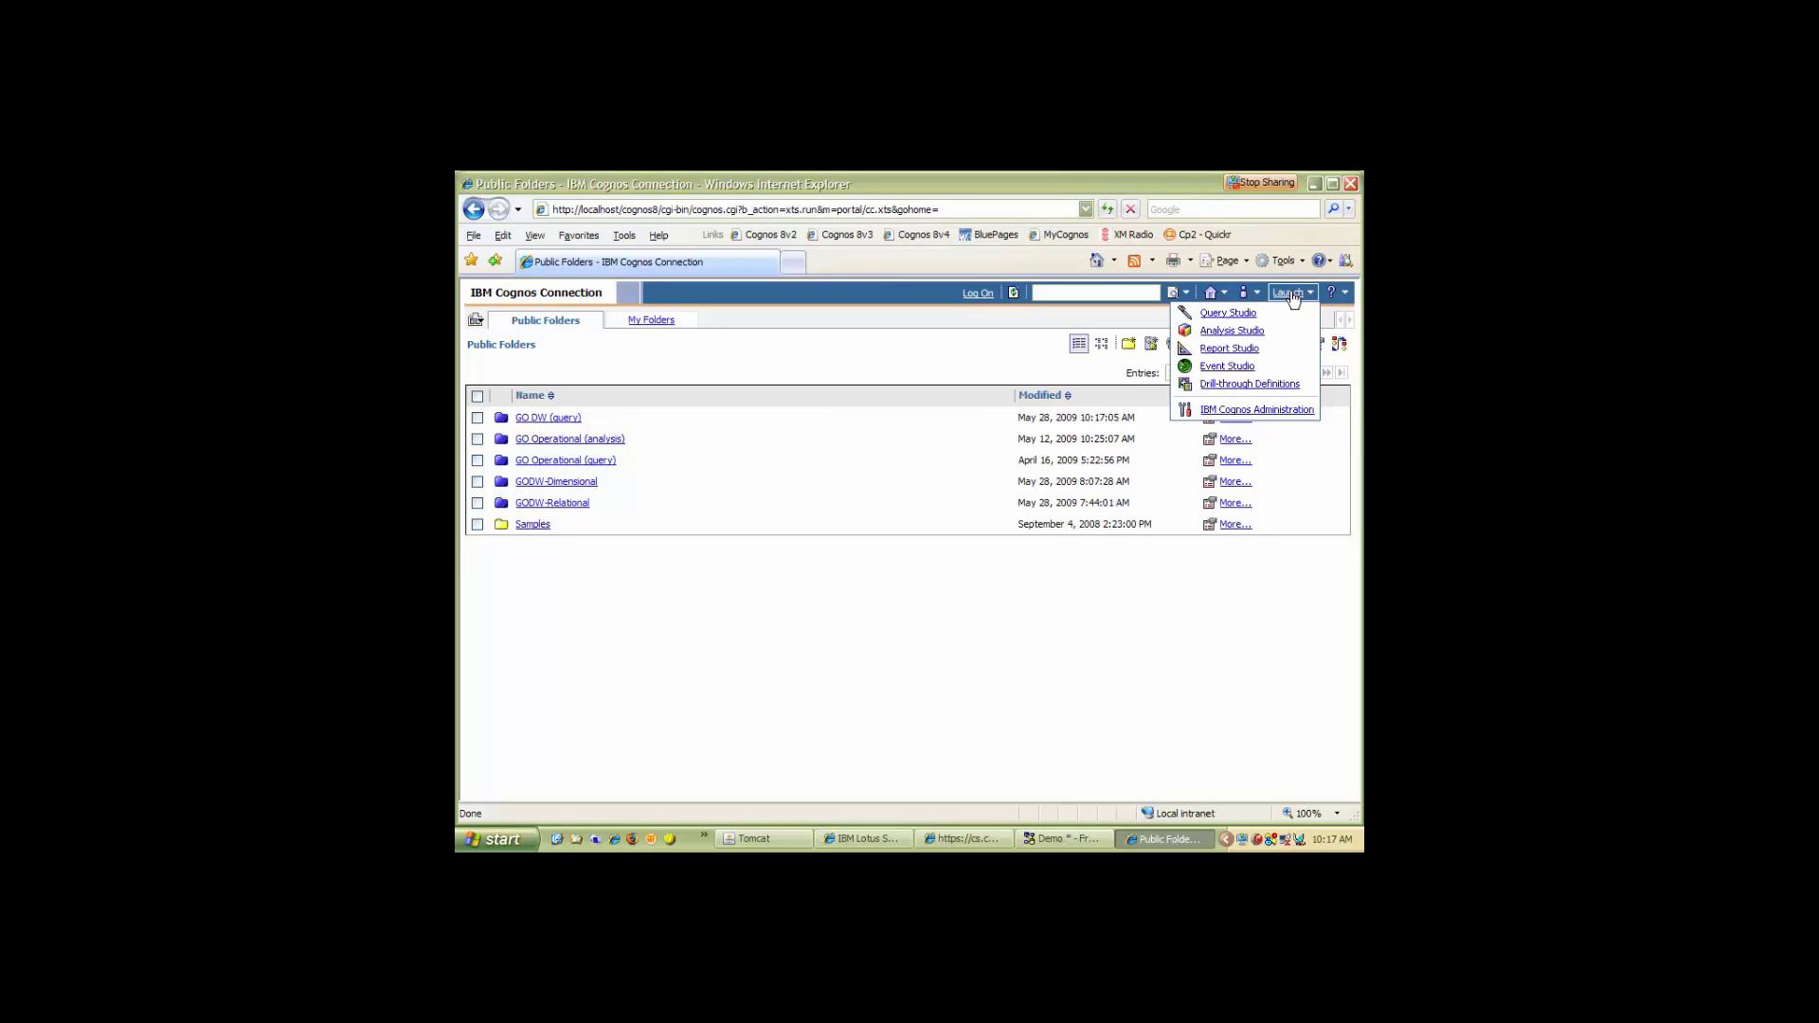
{"action": "left_click", "coordinate": [1227, 314]}
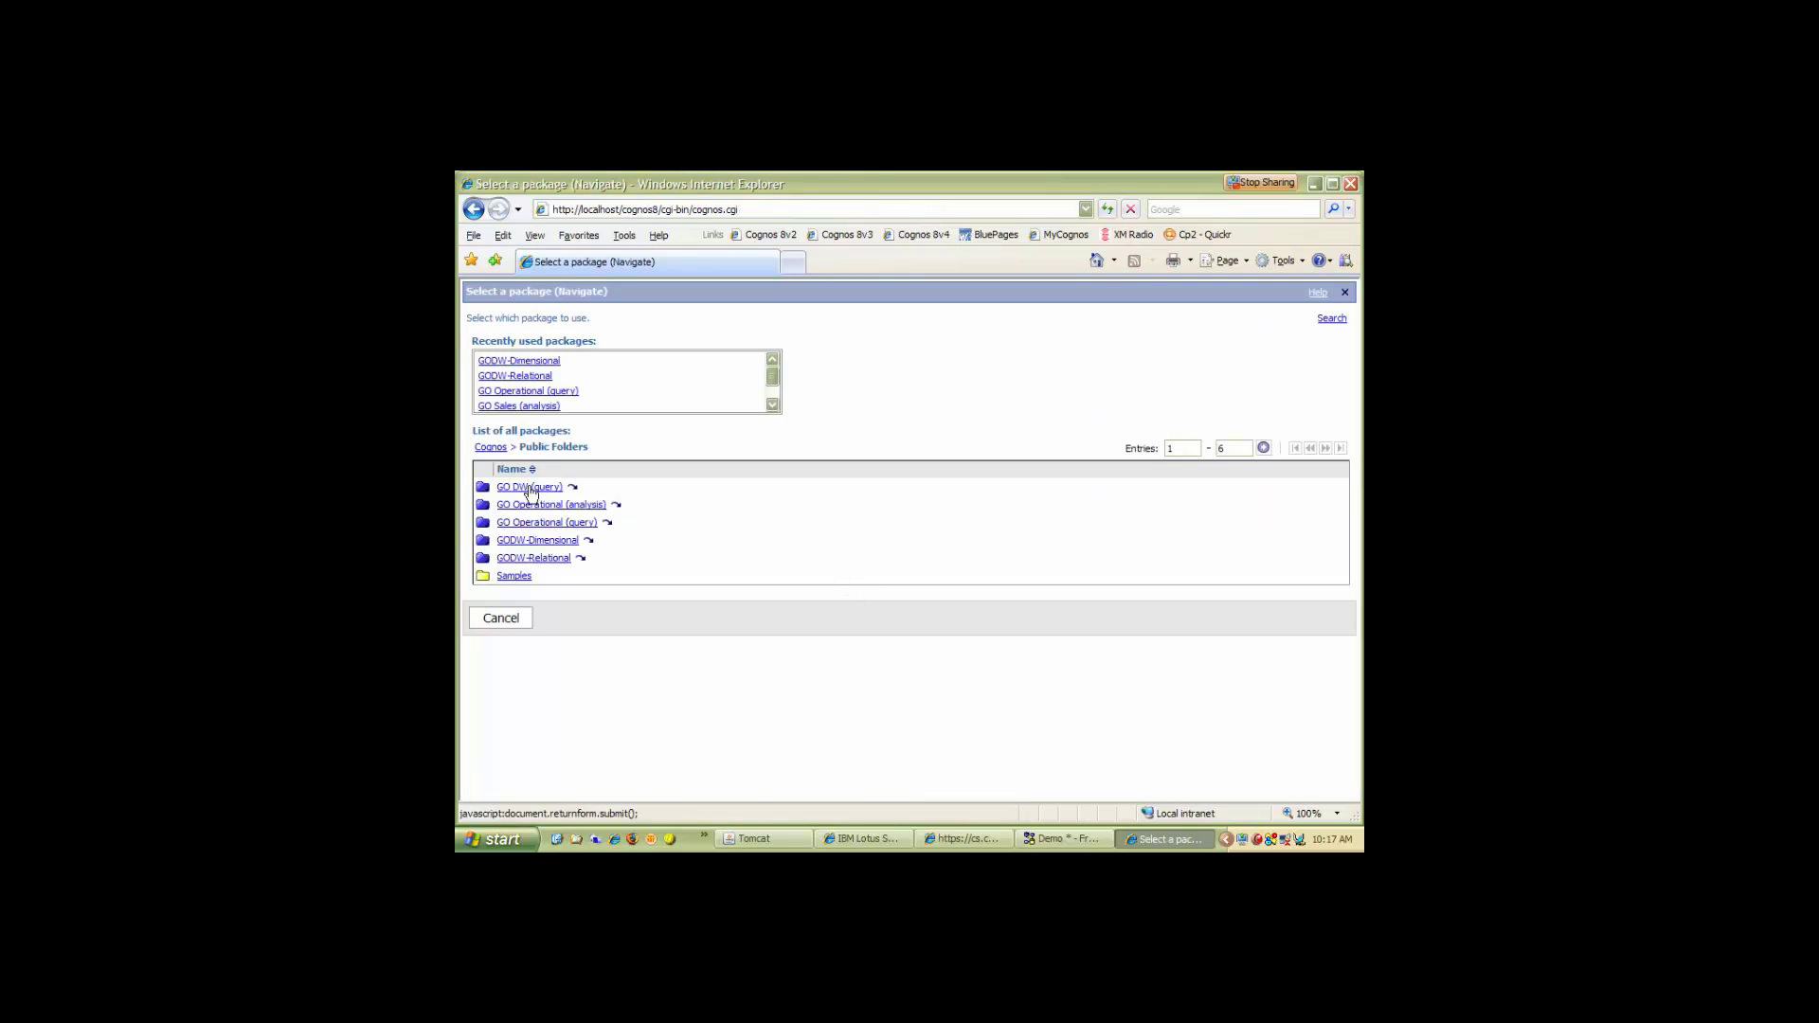
Open the GO DW (query) package and insert Year and Month from the Sales Target Fact namespace's Time subject into the report.
{"action": "left_click", "coordinate": [530, 488]}
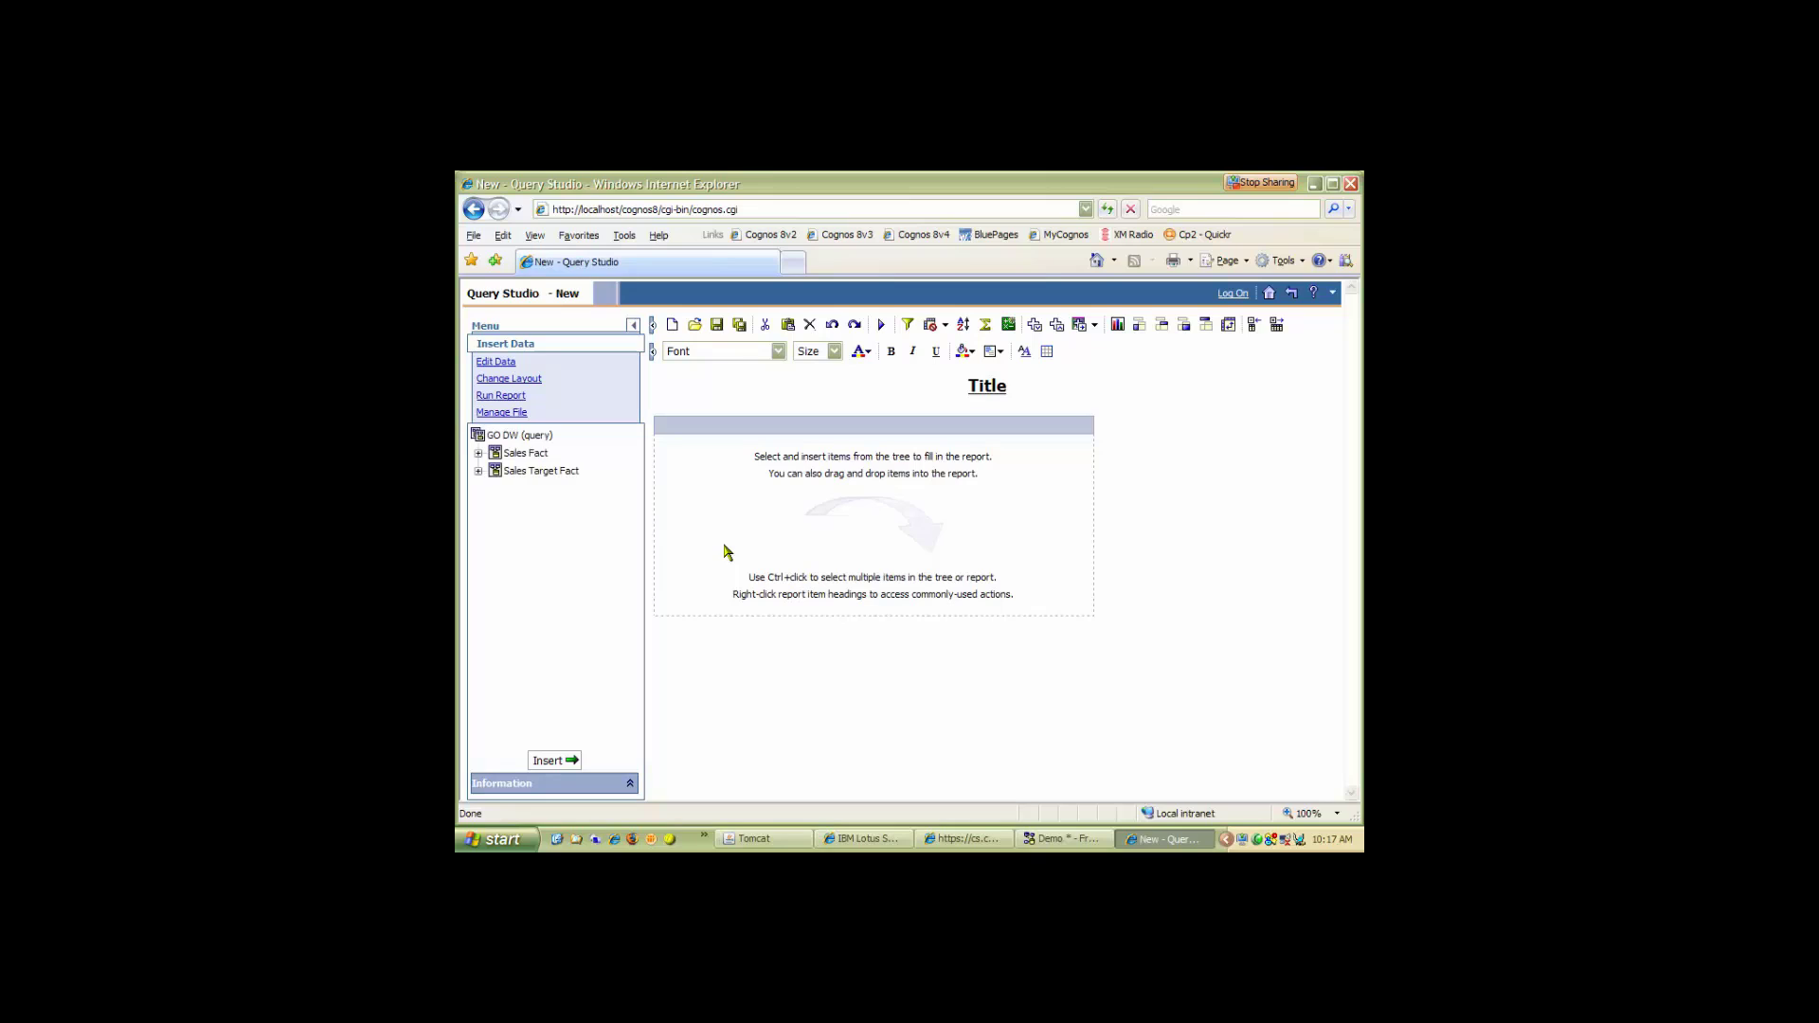
{"action": "left_click", "coordinate": [479, 471]}
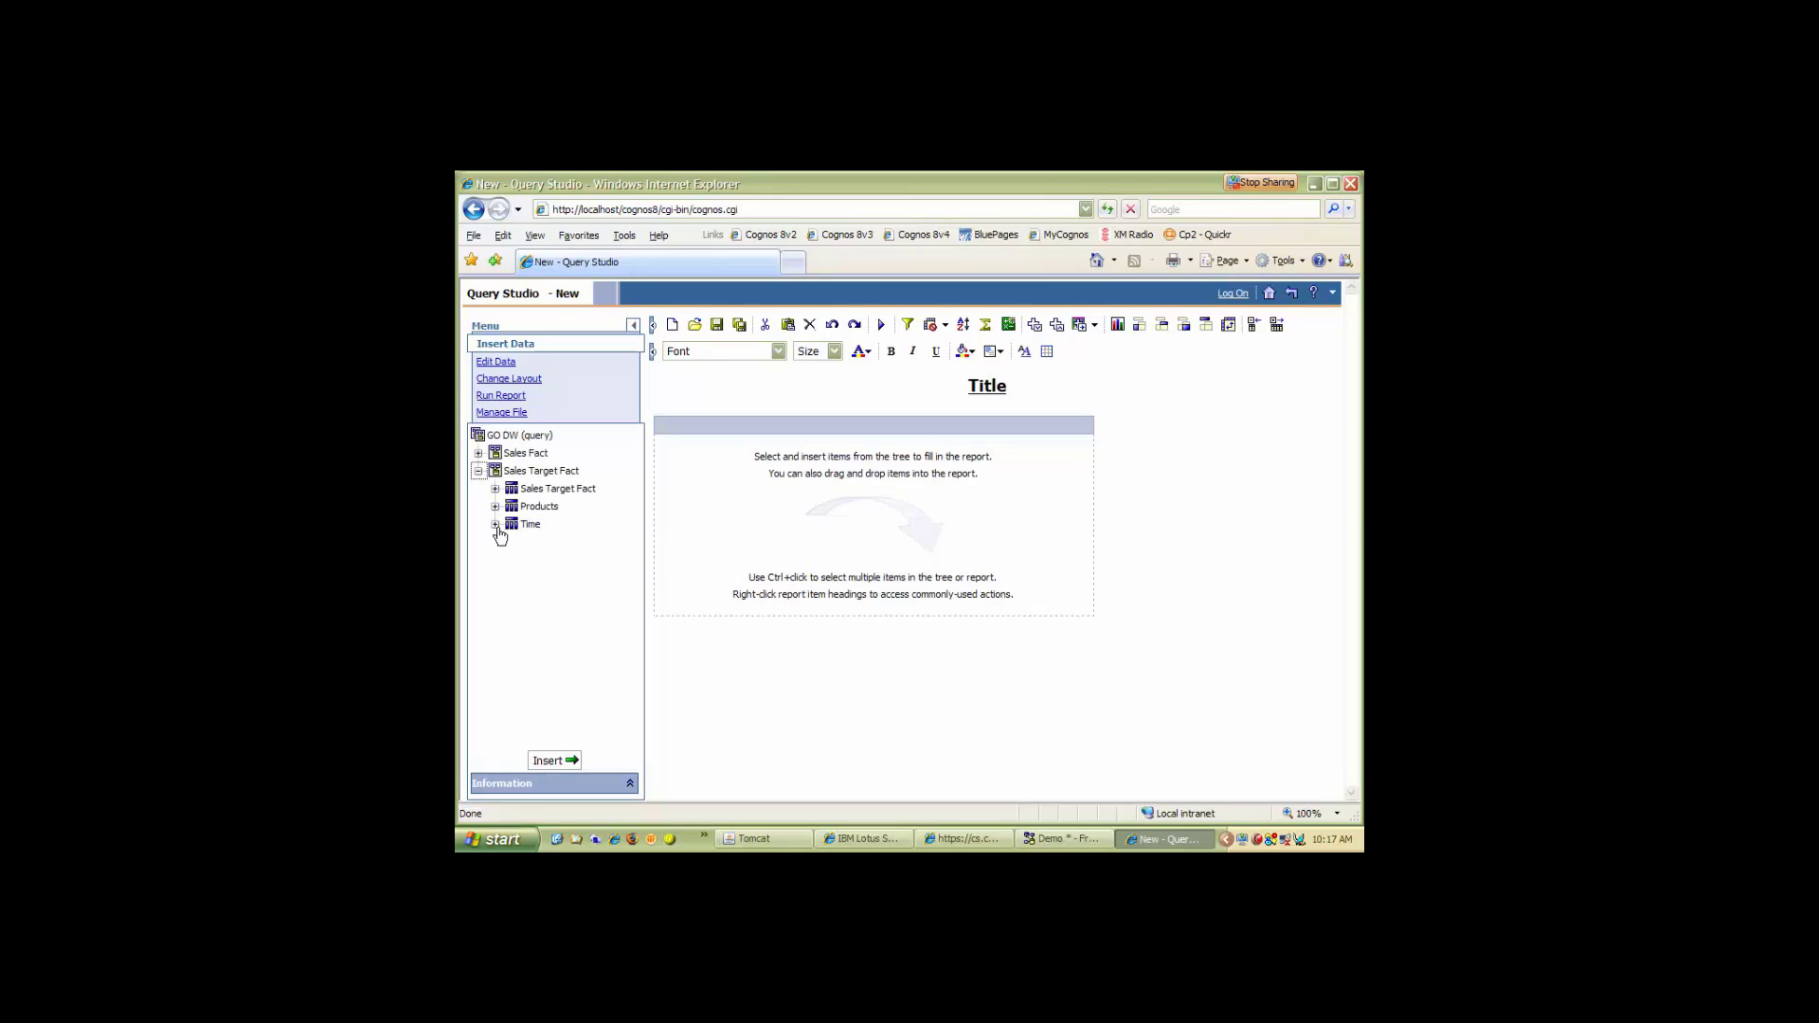
{"action": "left_click", "coordinate": [495, 525]}
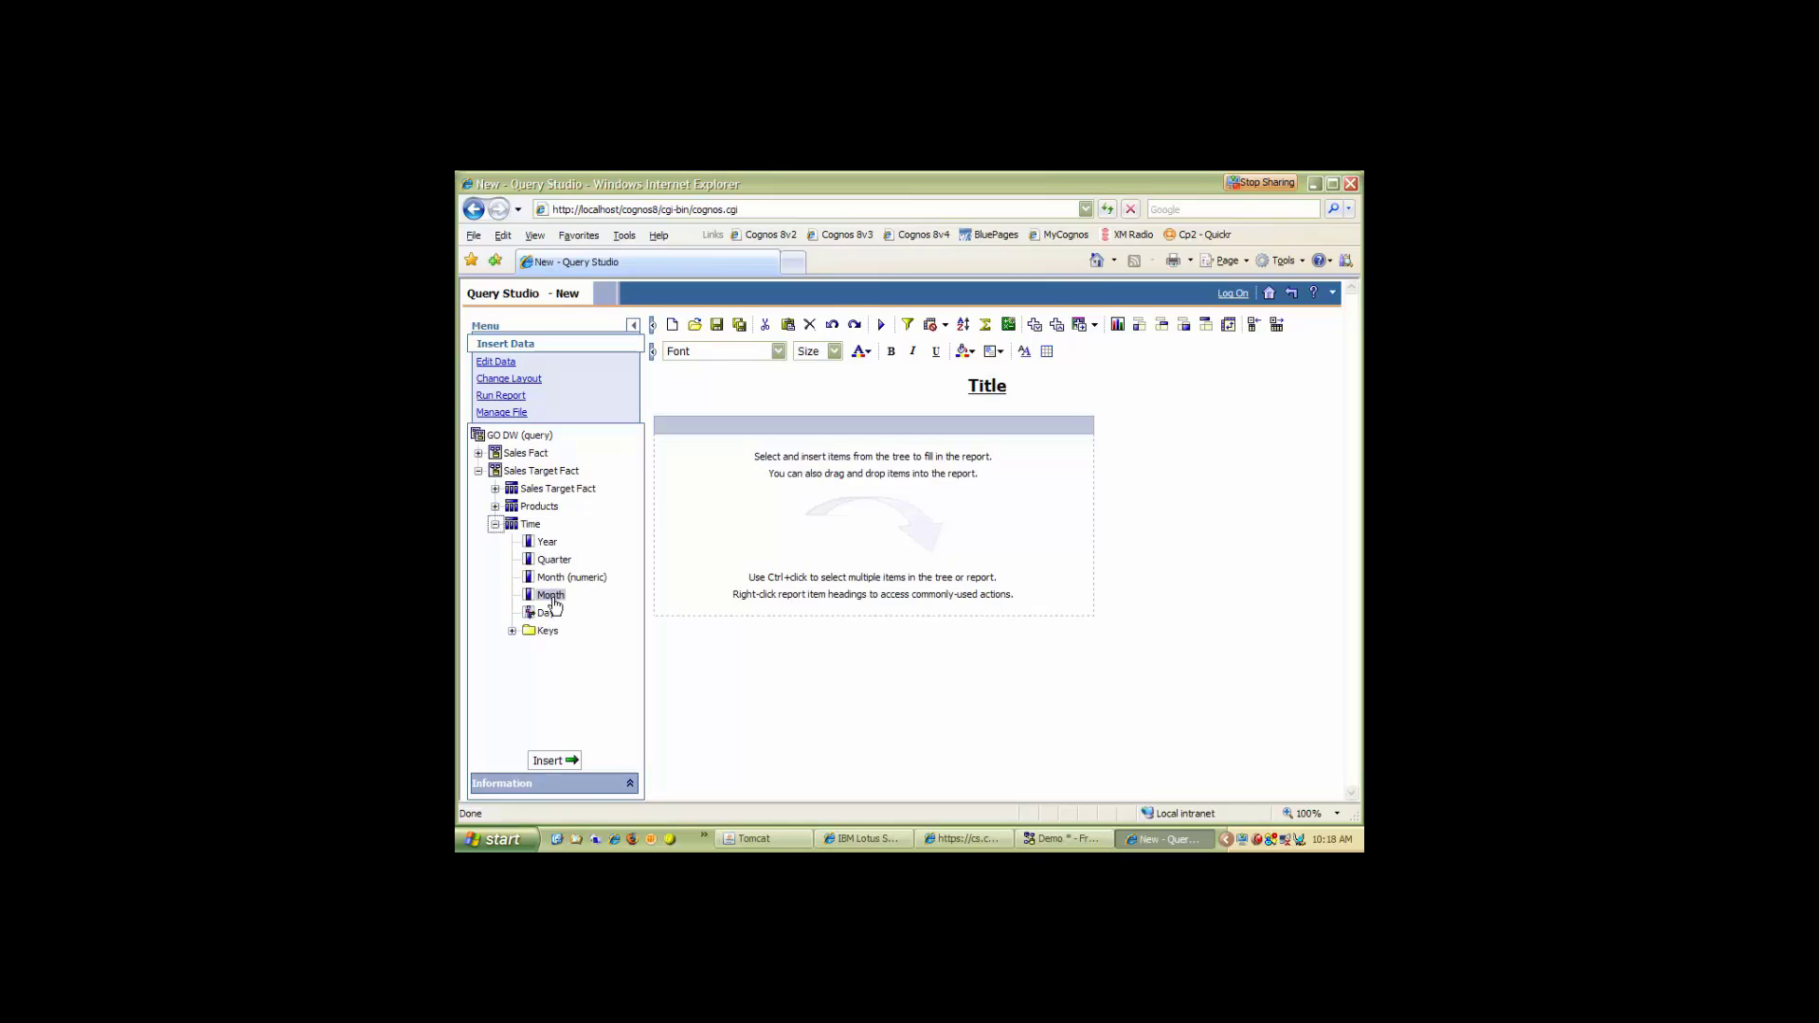
{"action": "left_click", "coordinate": [548, 545]}
{"action": "left_click", "coordinate": [550, 598], "text": "ctrl"}
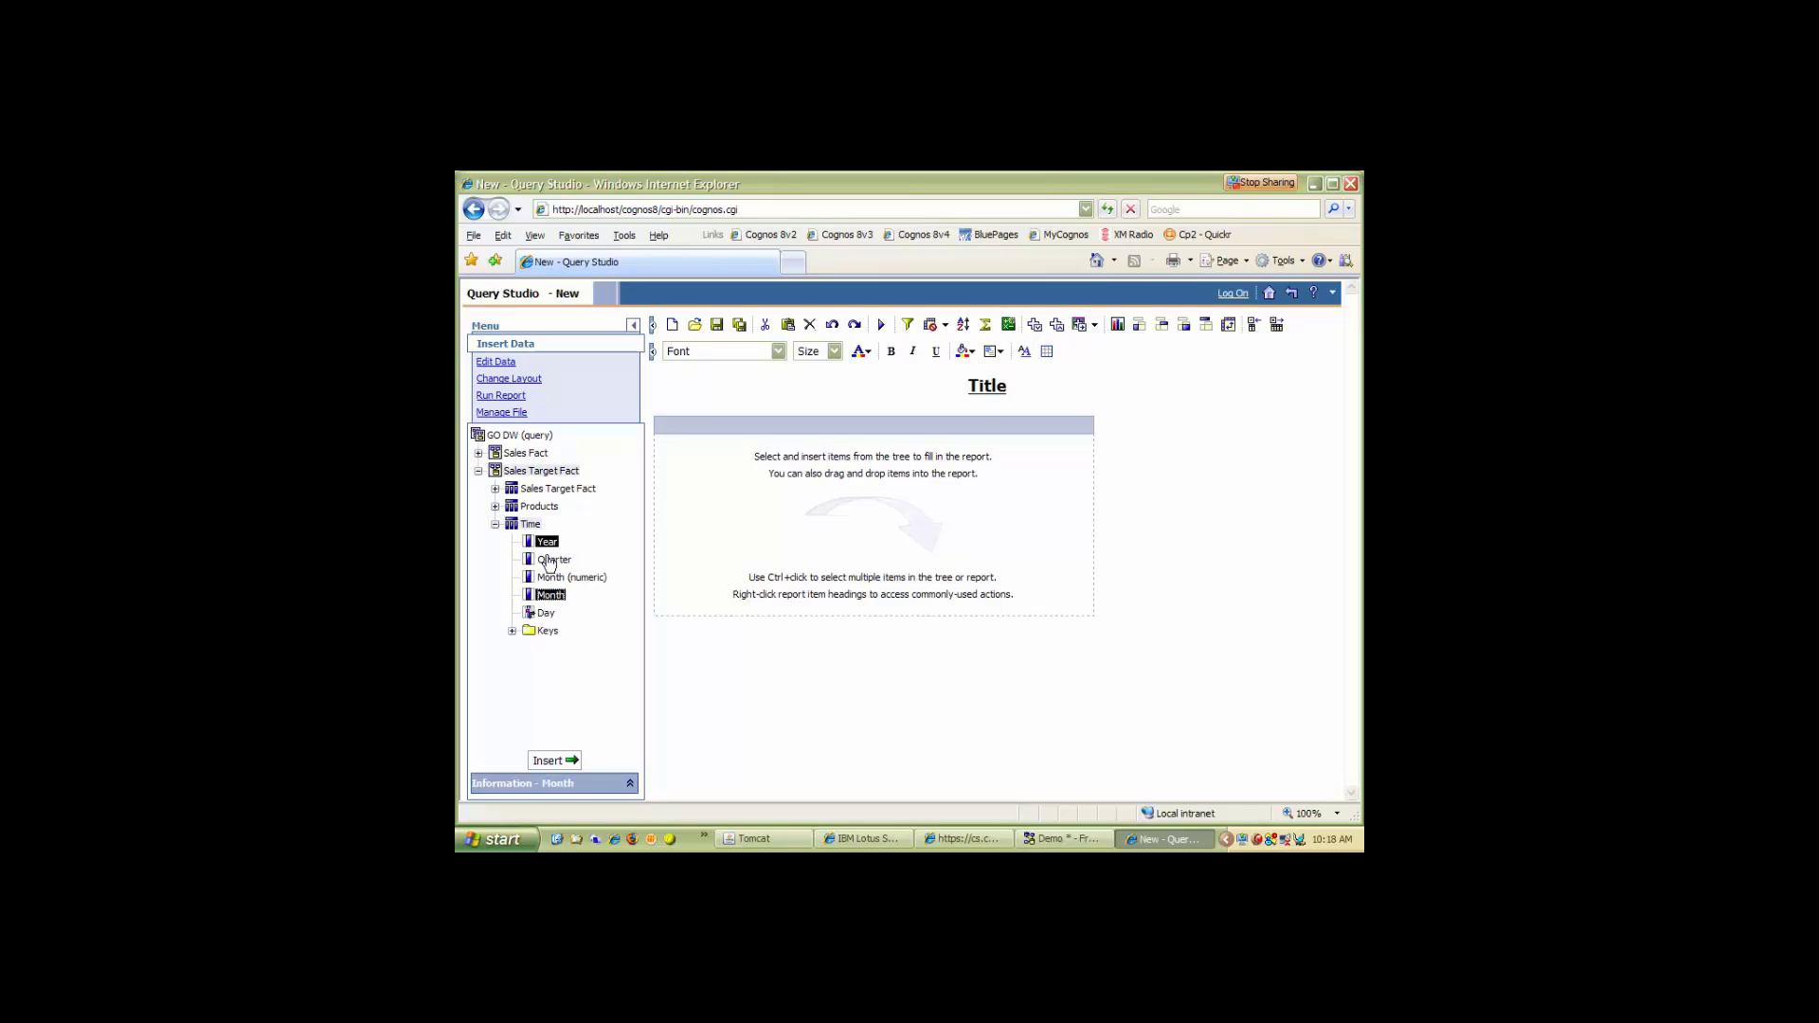
{"action": "left_click_drag", "start_coordinate": [547, 545], "coordinate": [725, 519]}
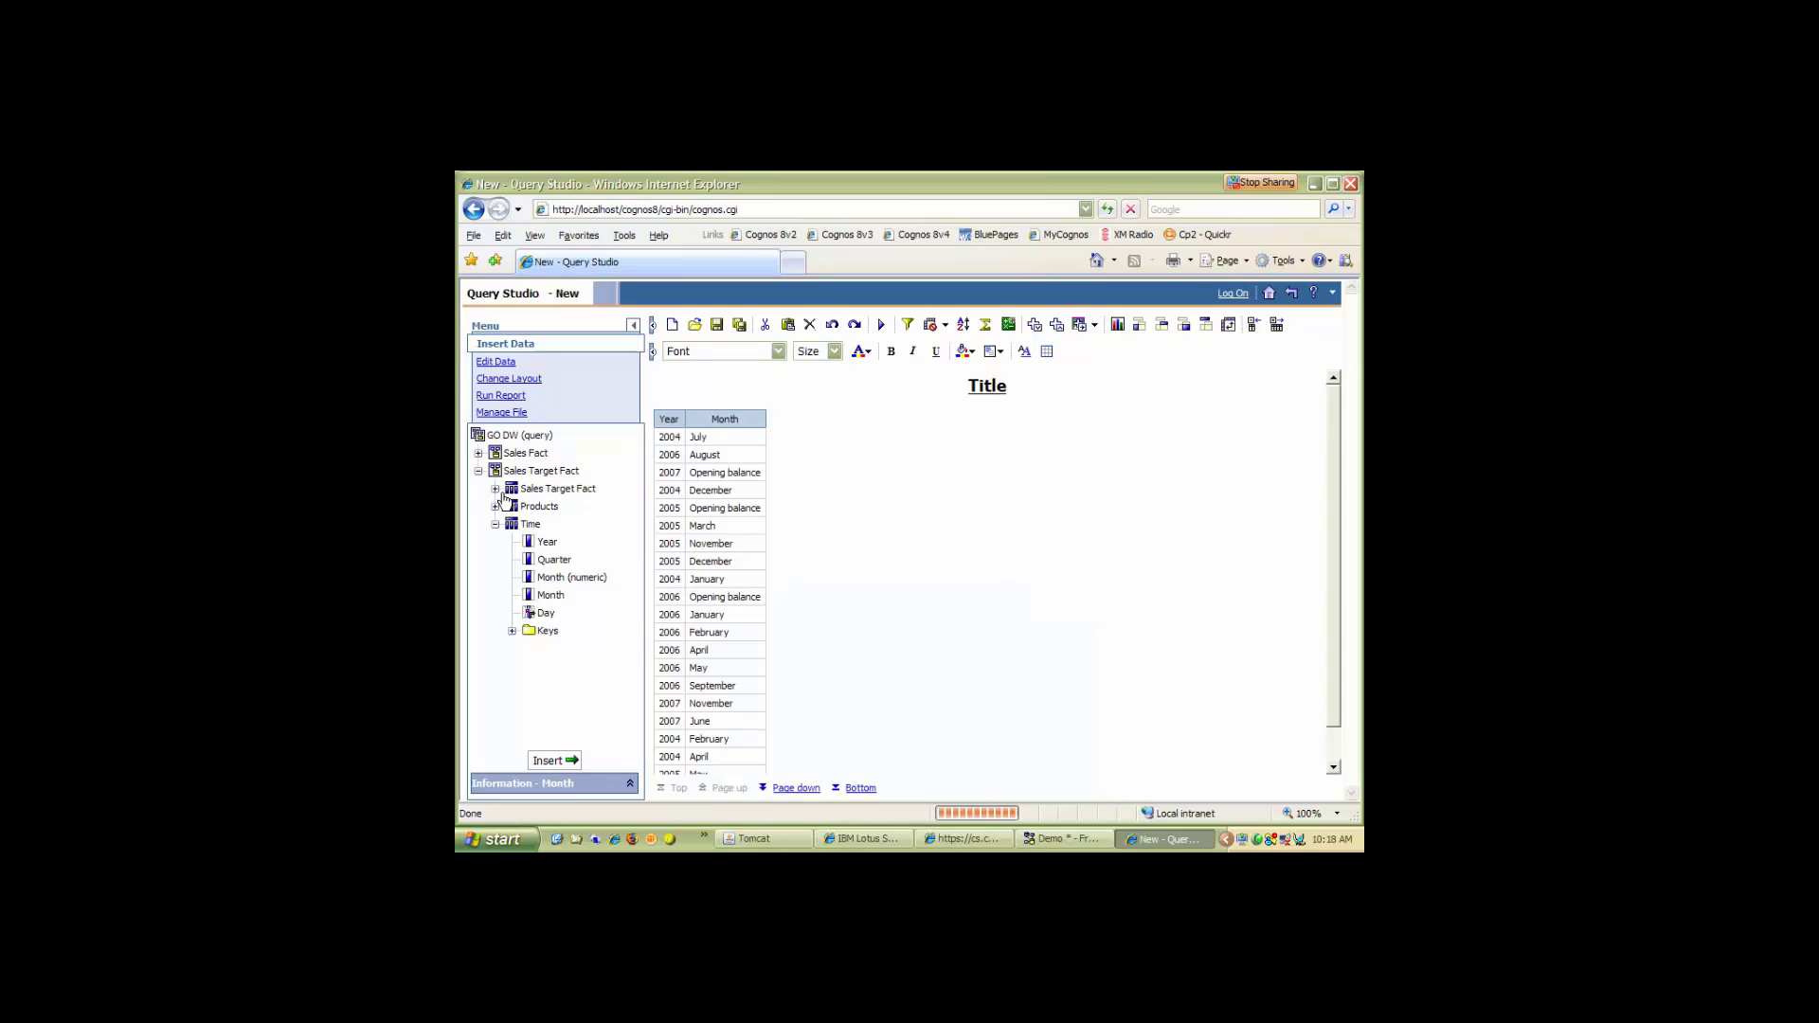
Add SALES_TARGET from the Sales Target Fact query subject to the report and group the report by Year.
{"action": "left_click", "coordinate": [495, 489]}
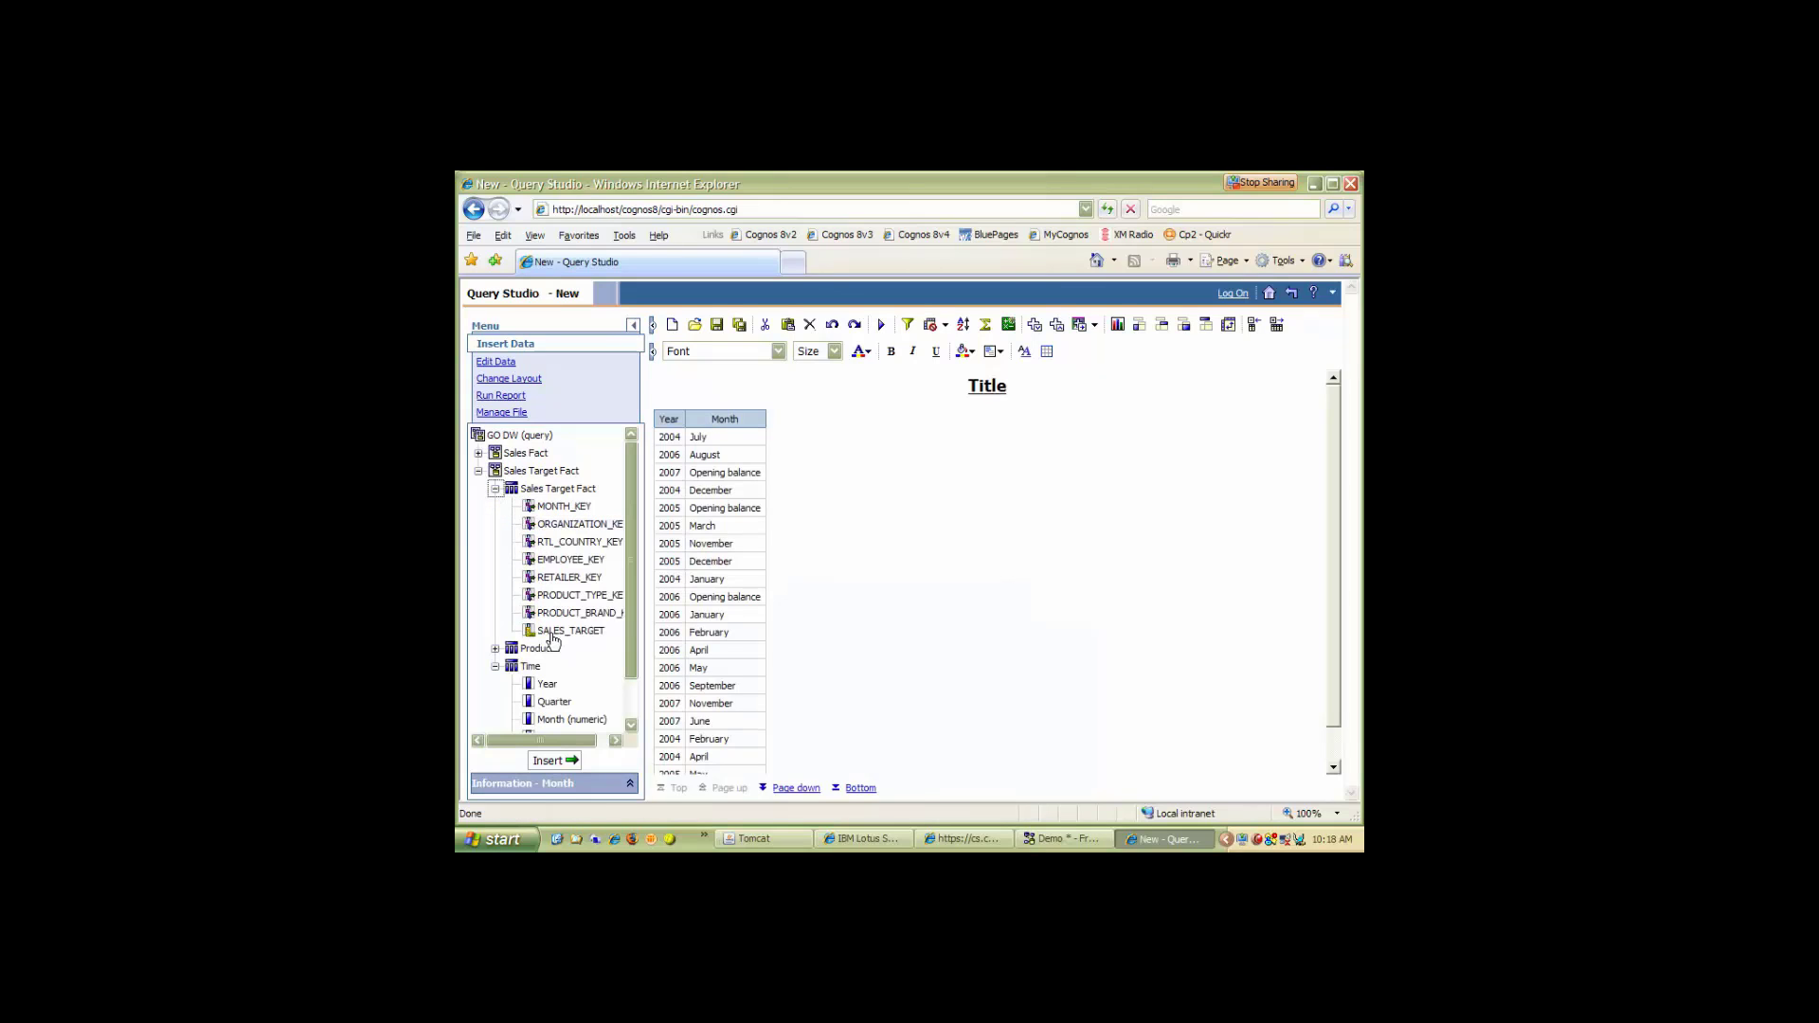
{"action": "left_click_drag", "start_coordinate": [552, 635], "coordinate": [771, 540]}
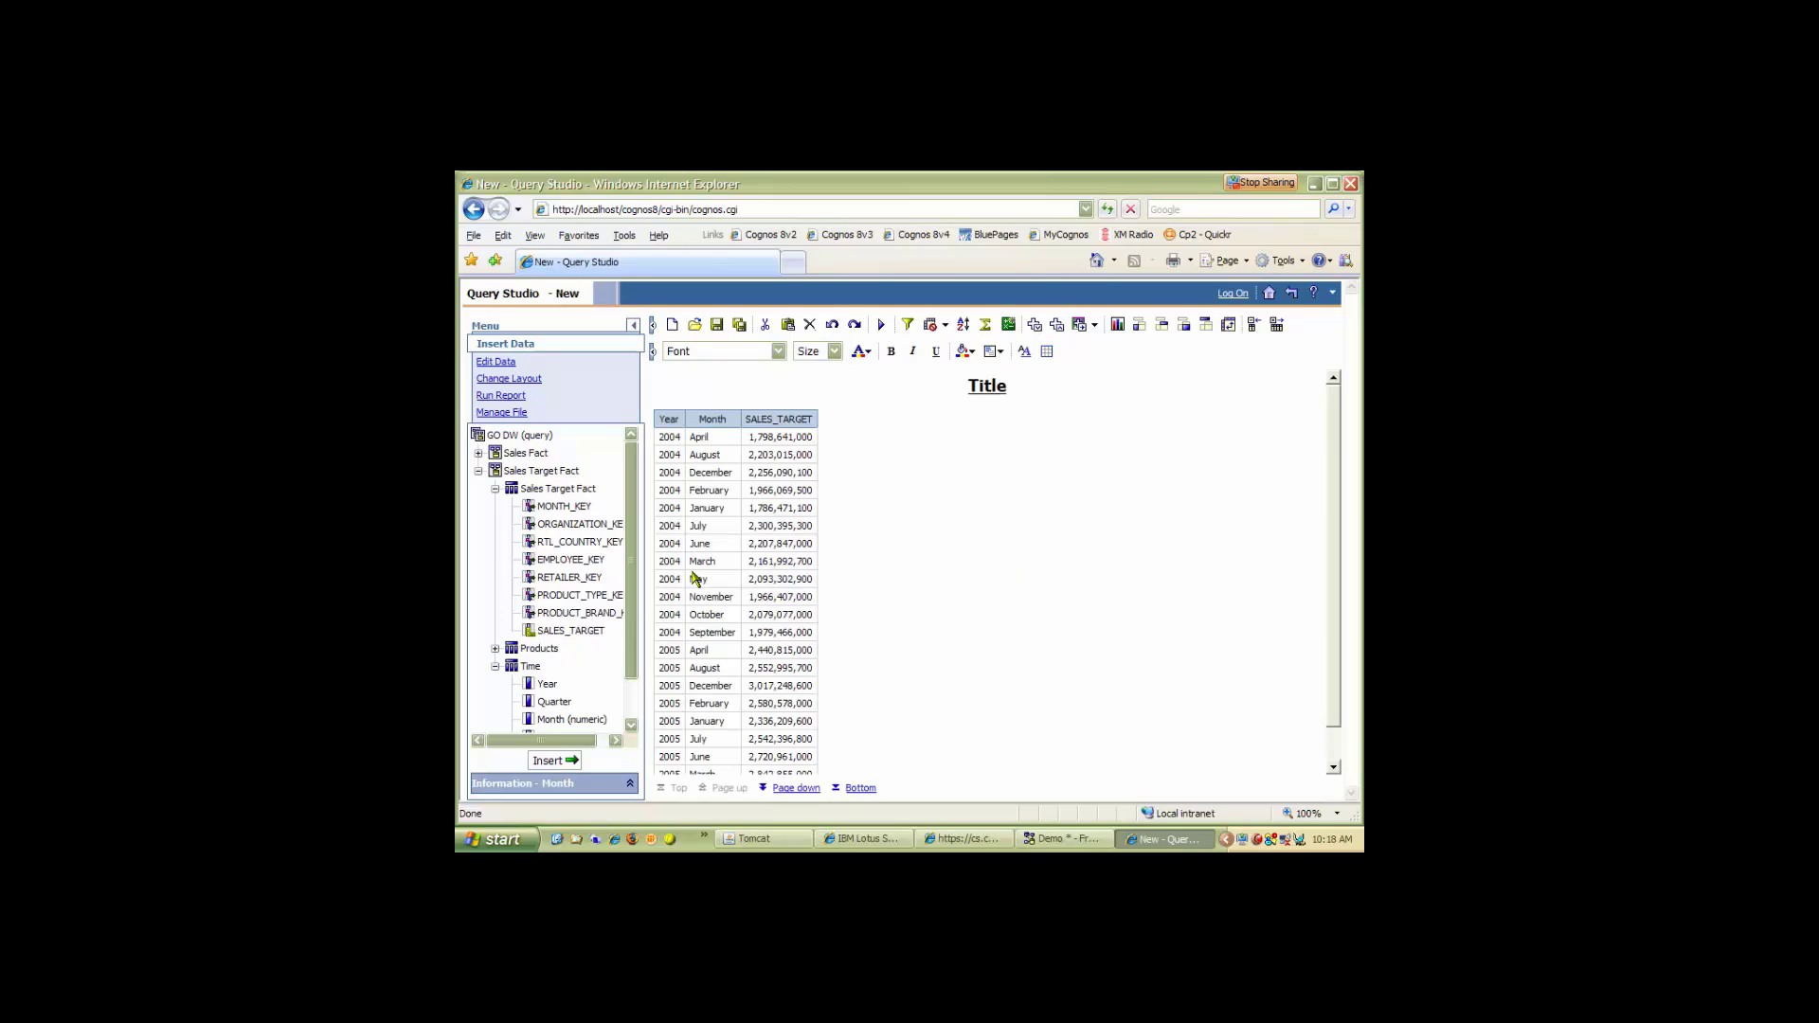
{"action": "left_click", "coordinate": [669, 419]}
{"action": "left_click", "coordinate": [1140, 326]}
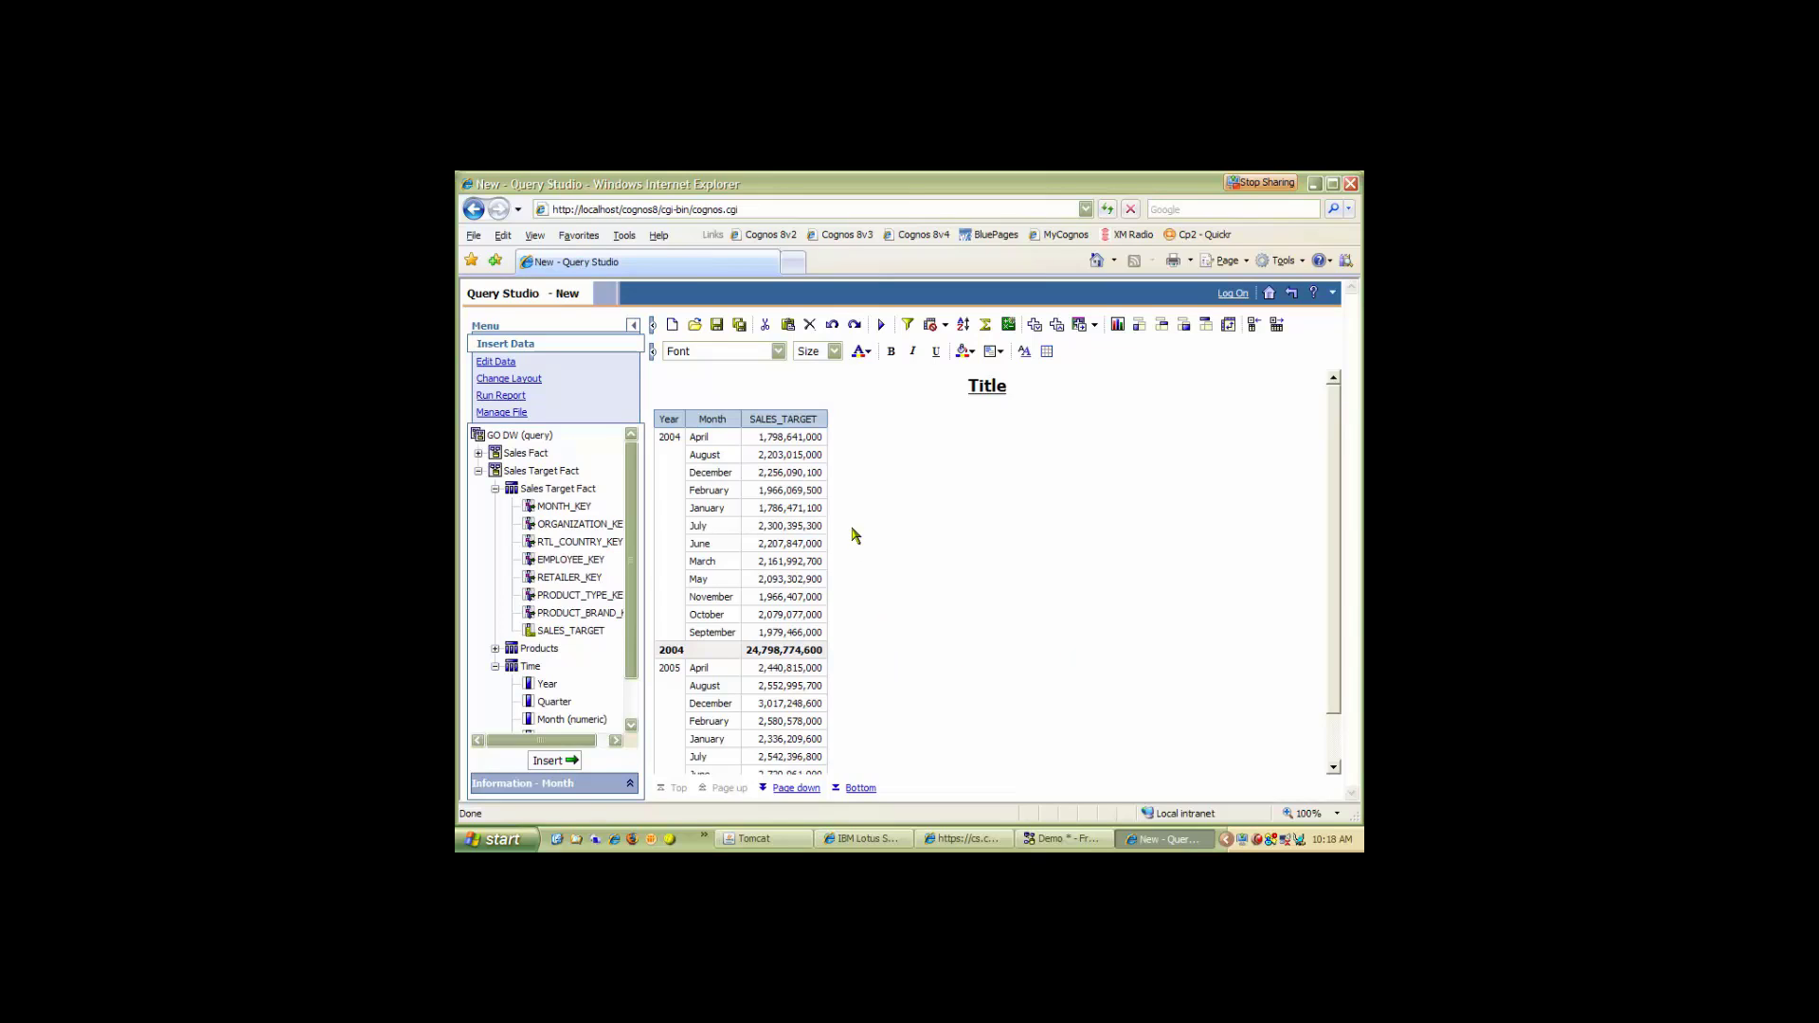
Examine the overall SALES_TARGET summary at the end of the report.
{"action": "left_click", "coordinate": [858, 788]}
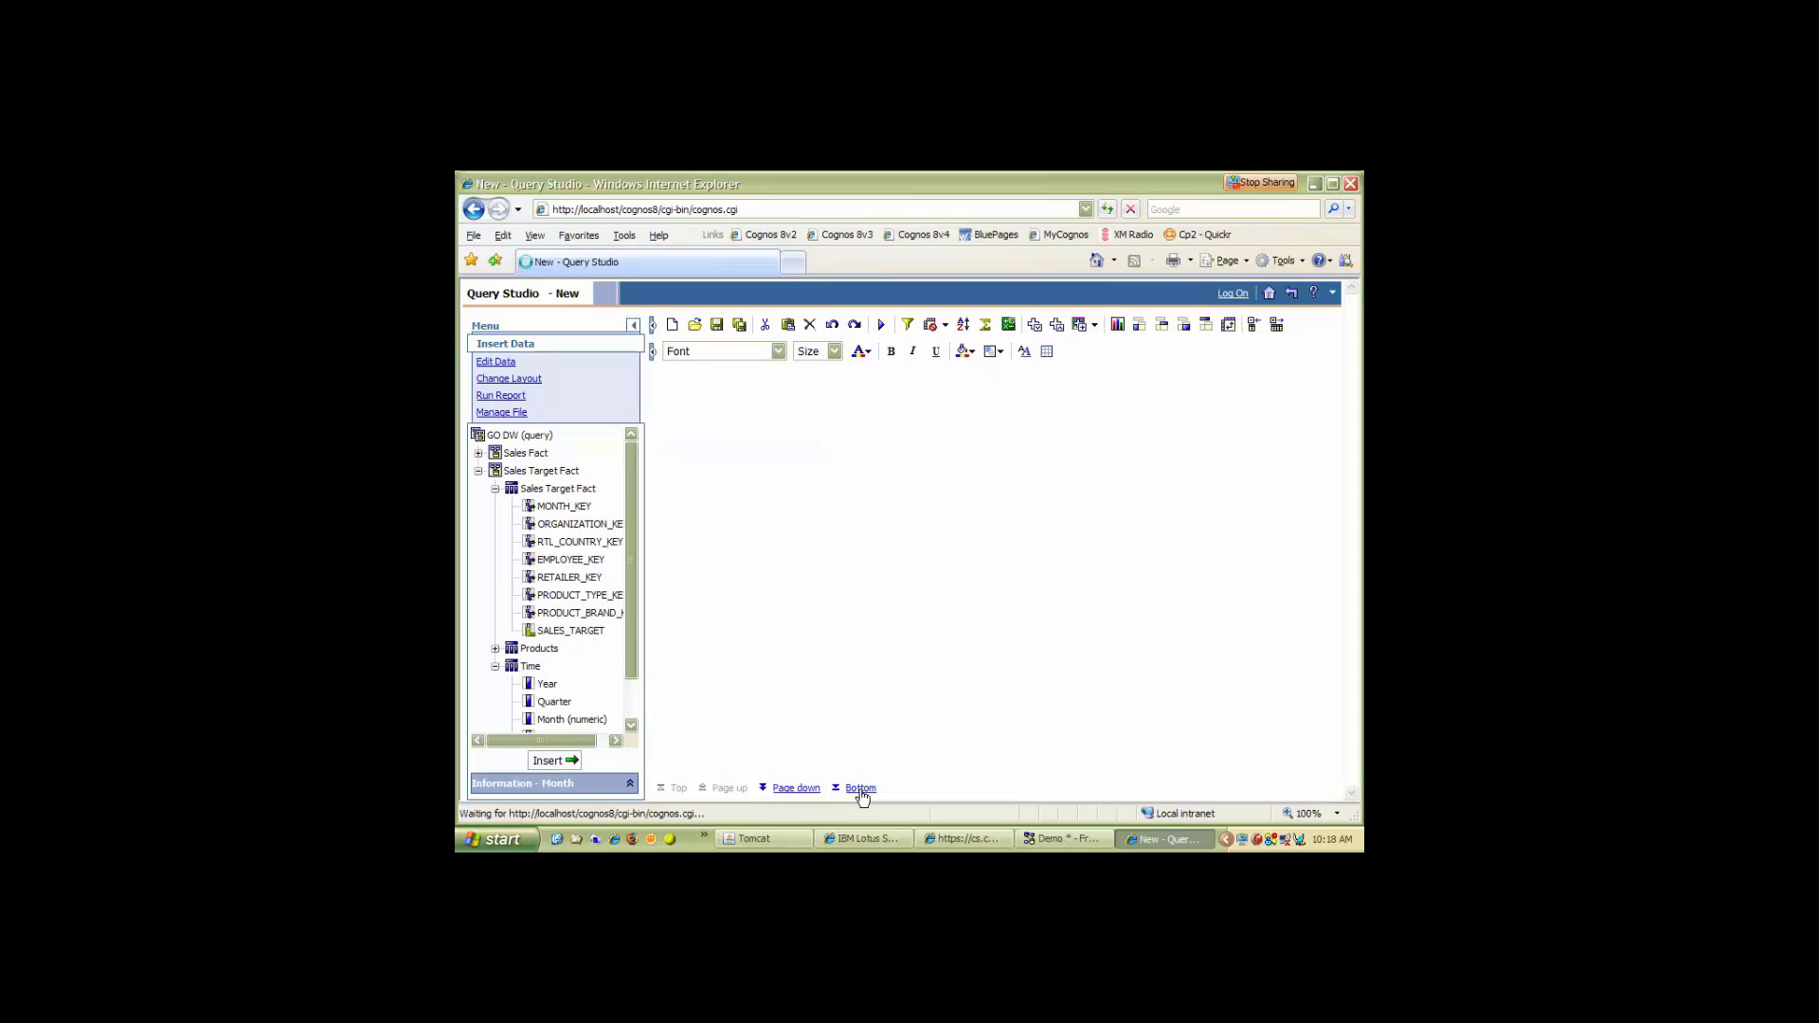
{"action": "scroll", "coordinate": [891, 725], "scroll_direction": "down", "scroll_amount": 2}
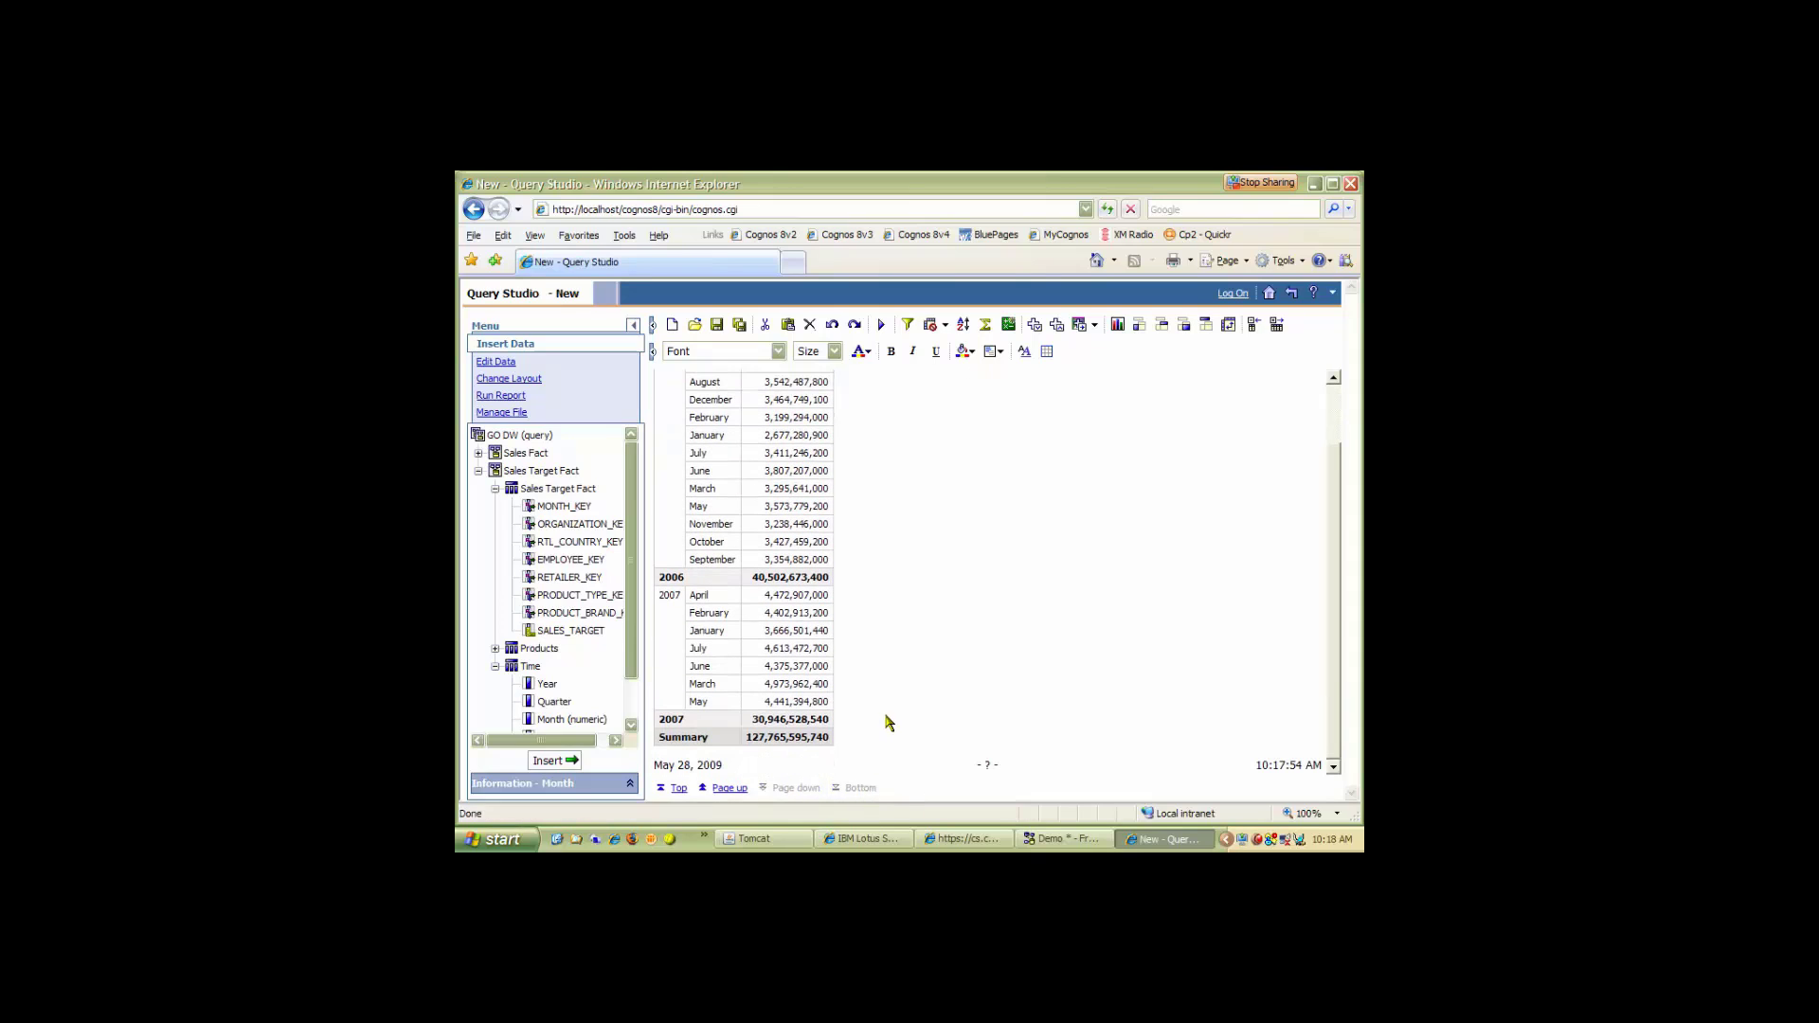
{"action": "double_click", "coordinate": [748, 739]}
{"action": "left_click_drag", "start_coordinate": [823, 747], "coordinate": [823, 746]}
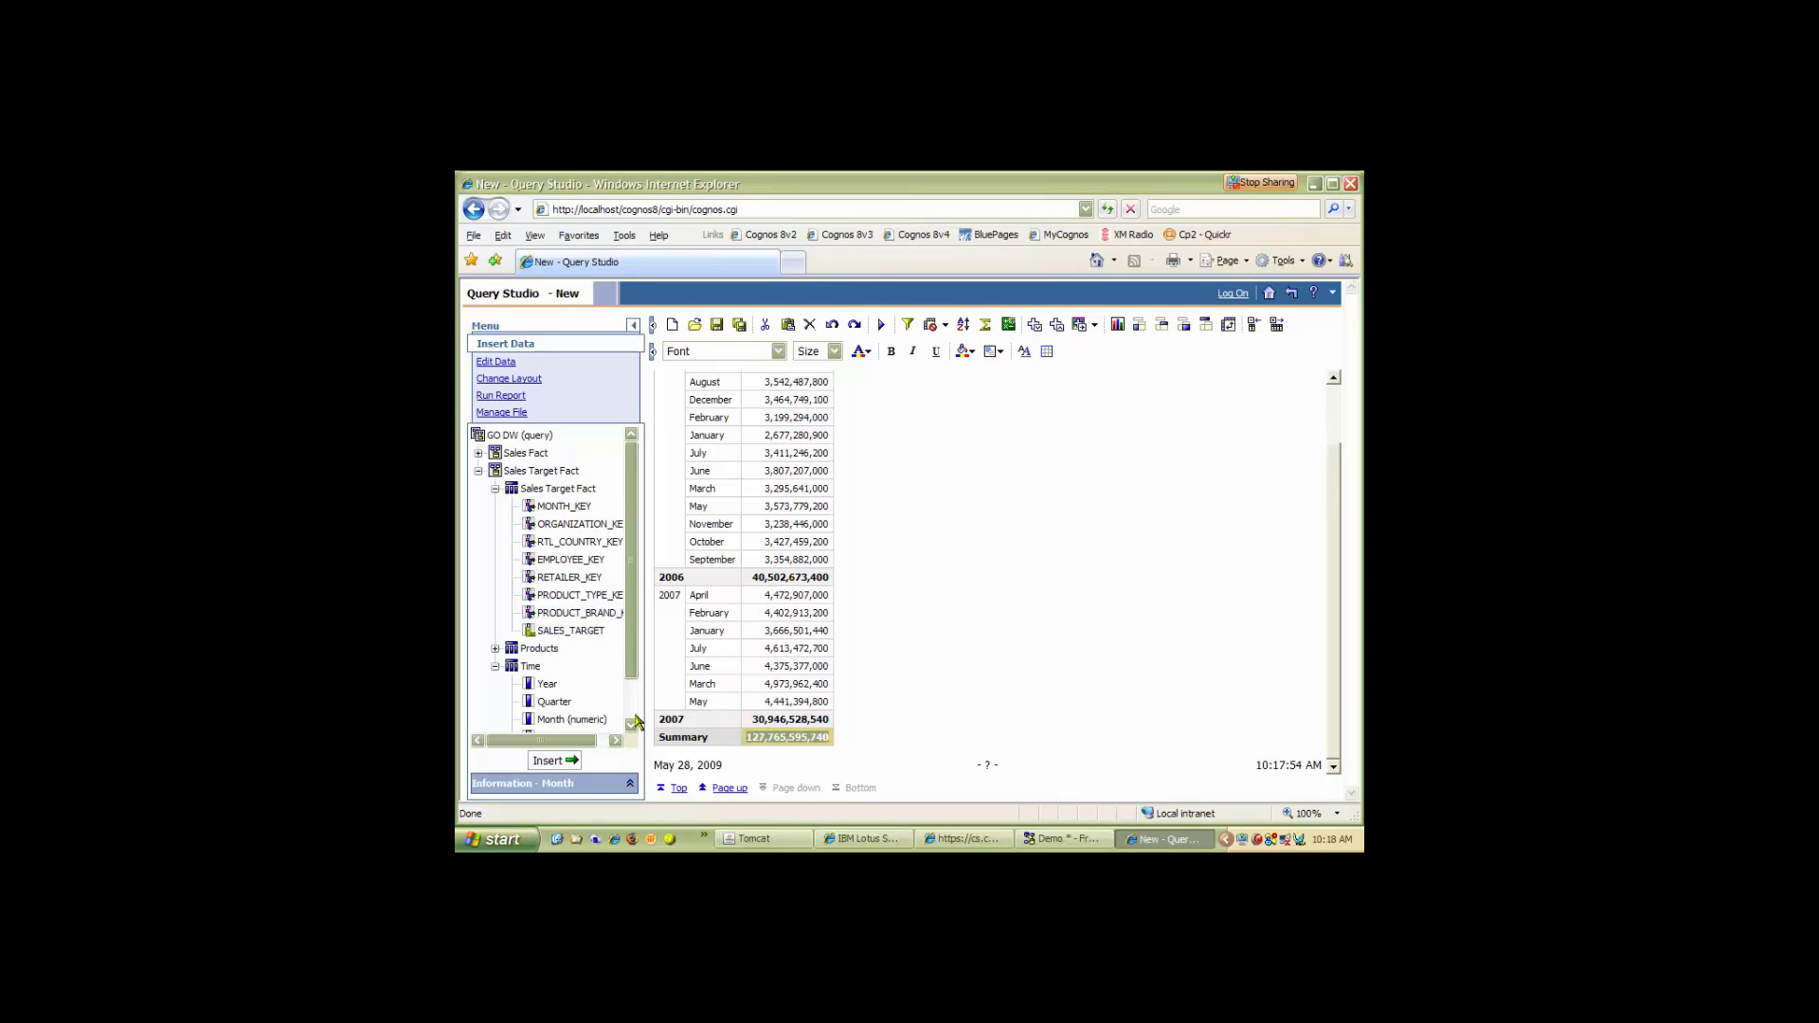
Switch to Framework Manager and test Year, Month and Day of the Business View's Time subject with Auto Sum on, then close the results.
{"action": "left_click", "coordinate": [1061, 839]}
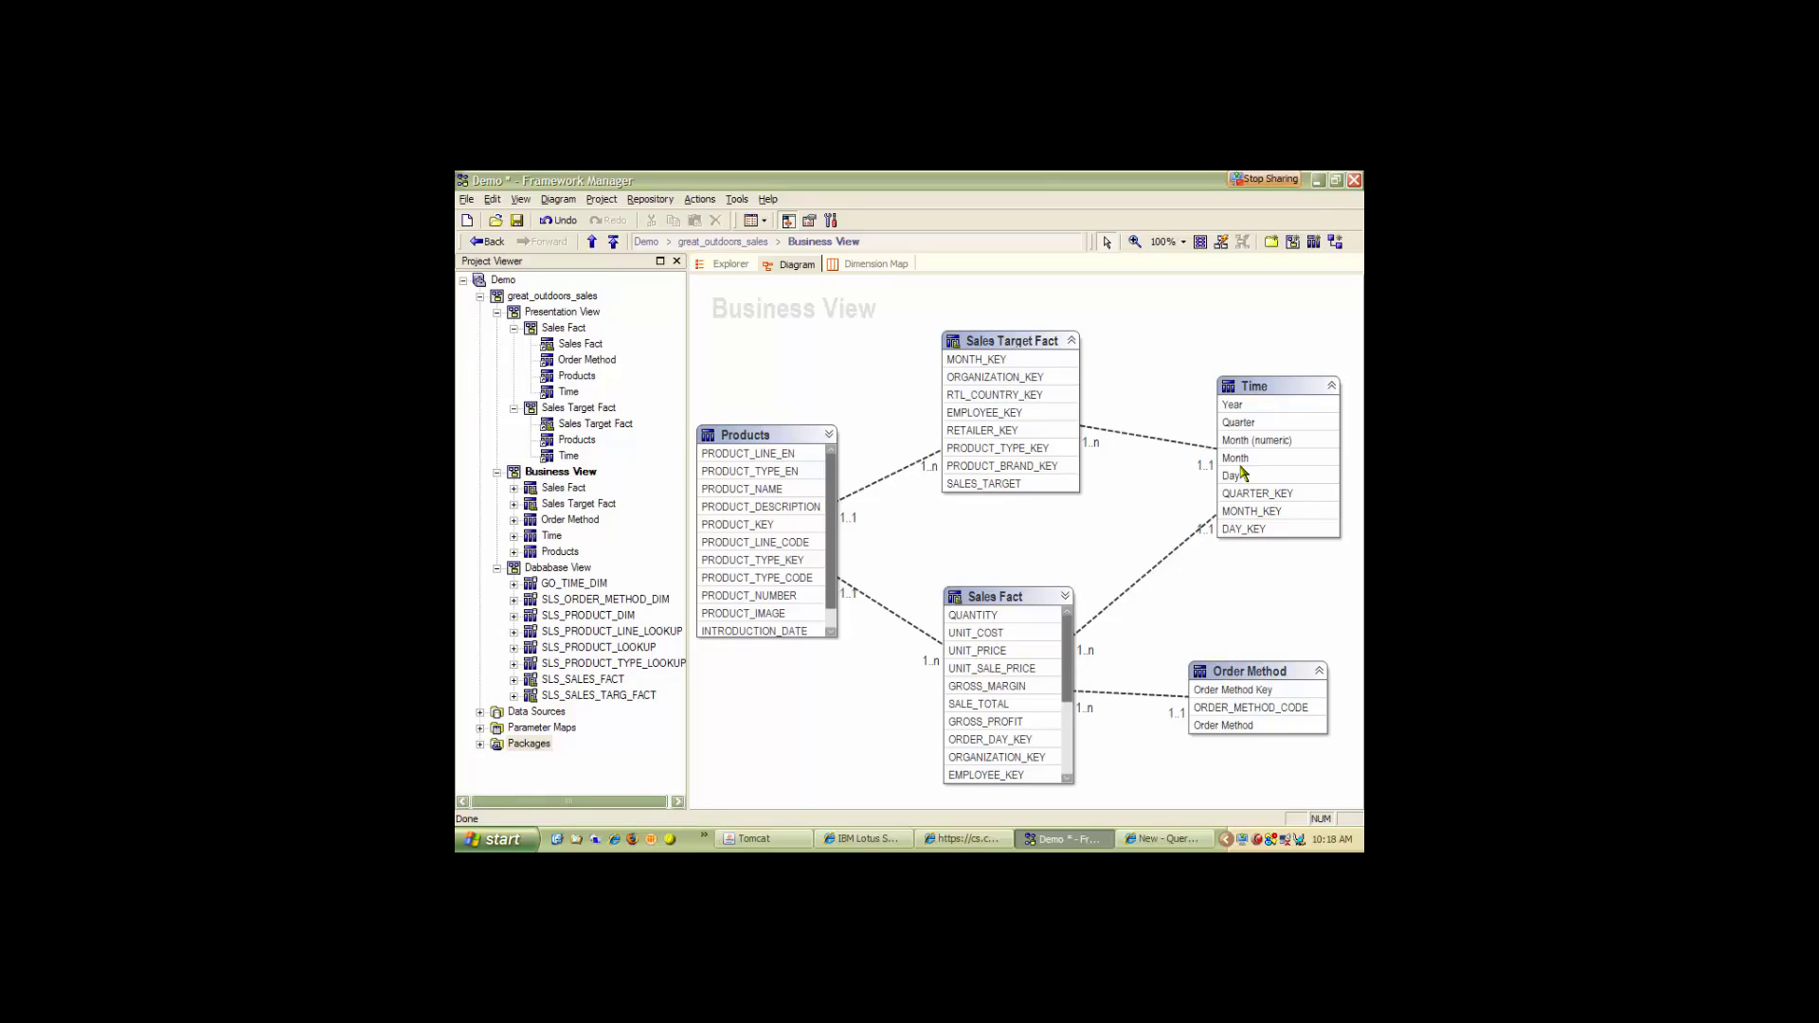
{"action": "left_click", "coordinate": [1230, 407]}
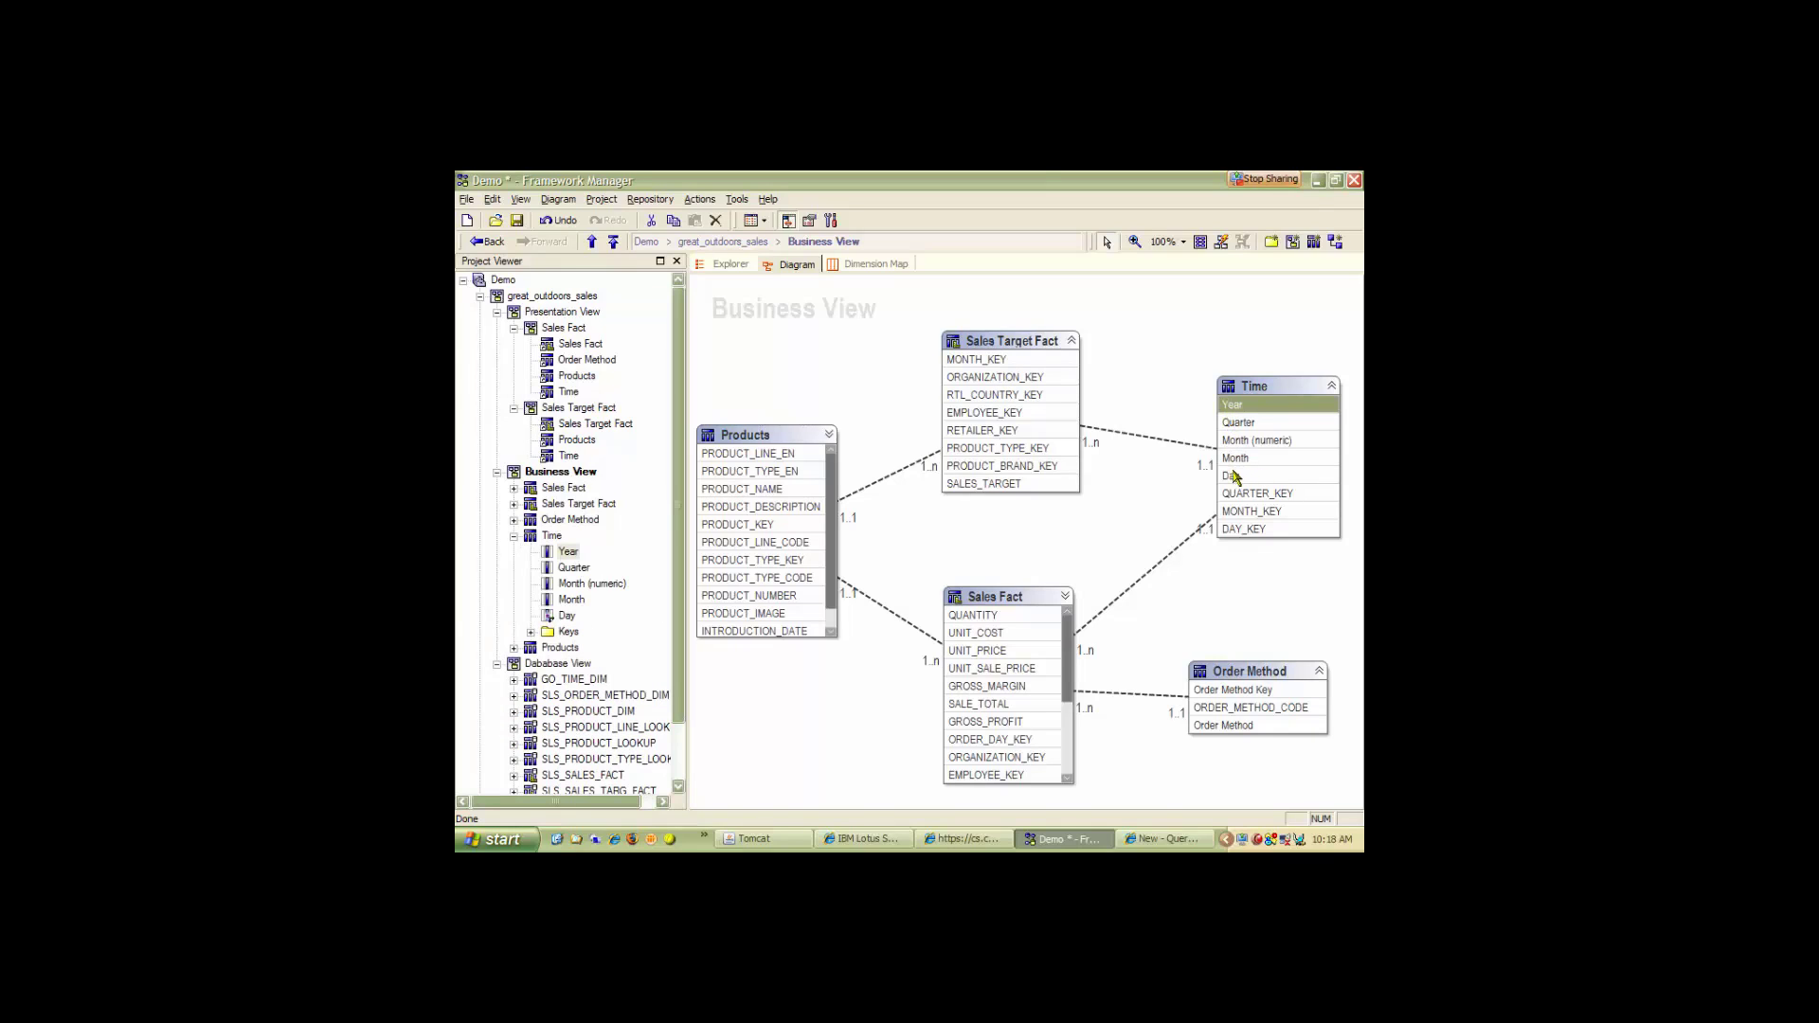
{"action": "left_click", "coordinate": [1236, 459], "text": "ctrl"}
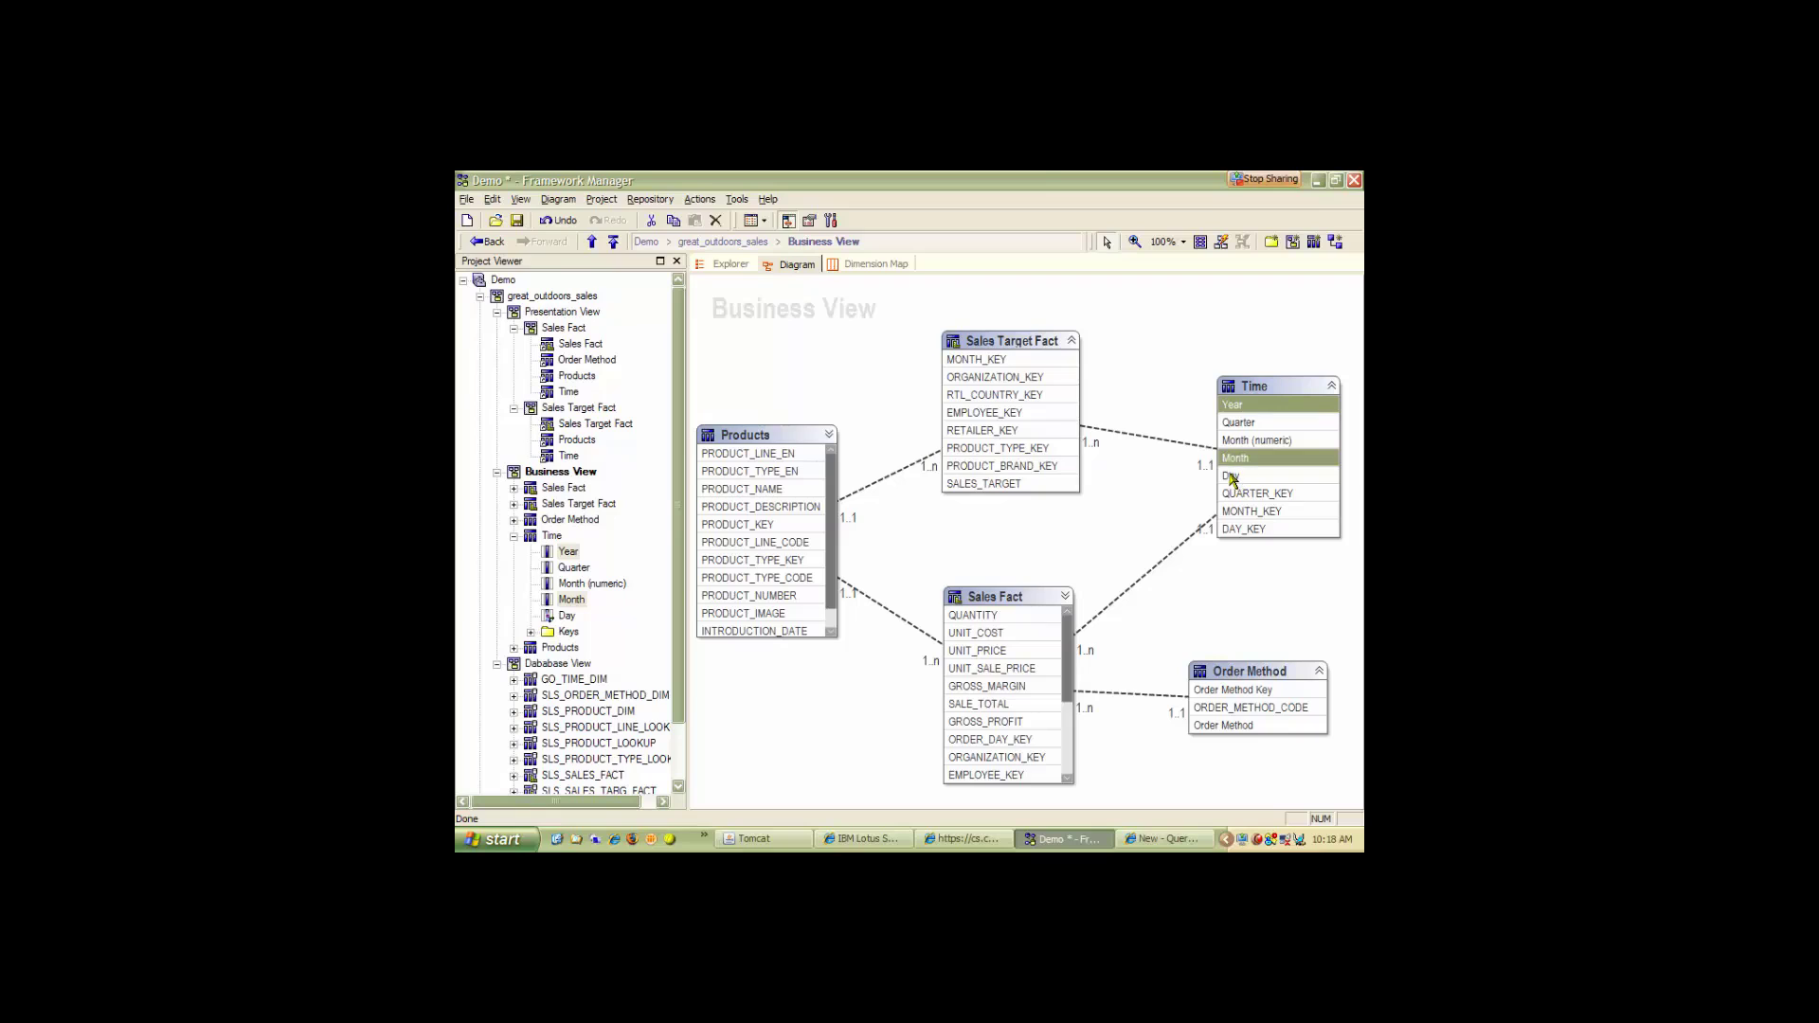
{"action": "left_click", "coordinate": [1234, 476], "text": "ctrl"}
{"action": "right_click", "coordinate": [1232, 476]}
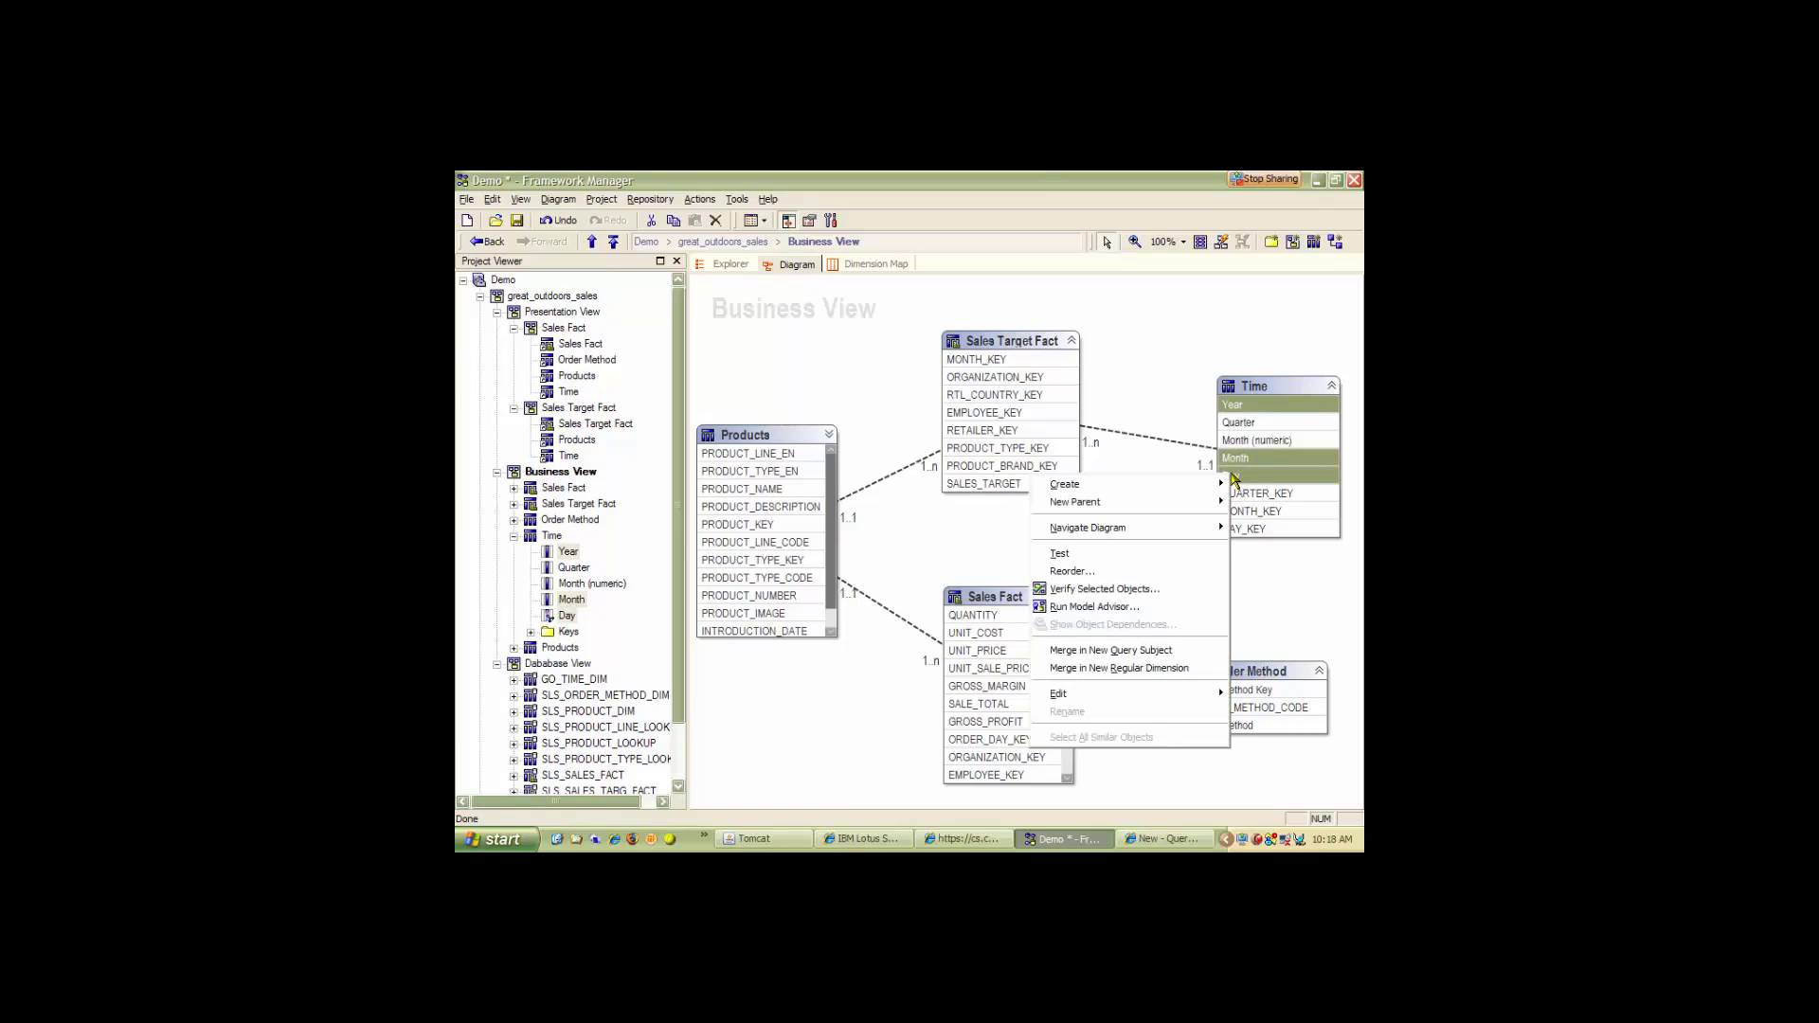
{"action": "left_click", "coordinate": [1118, 553]}
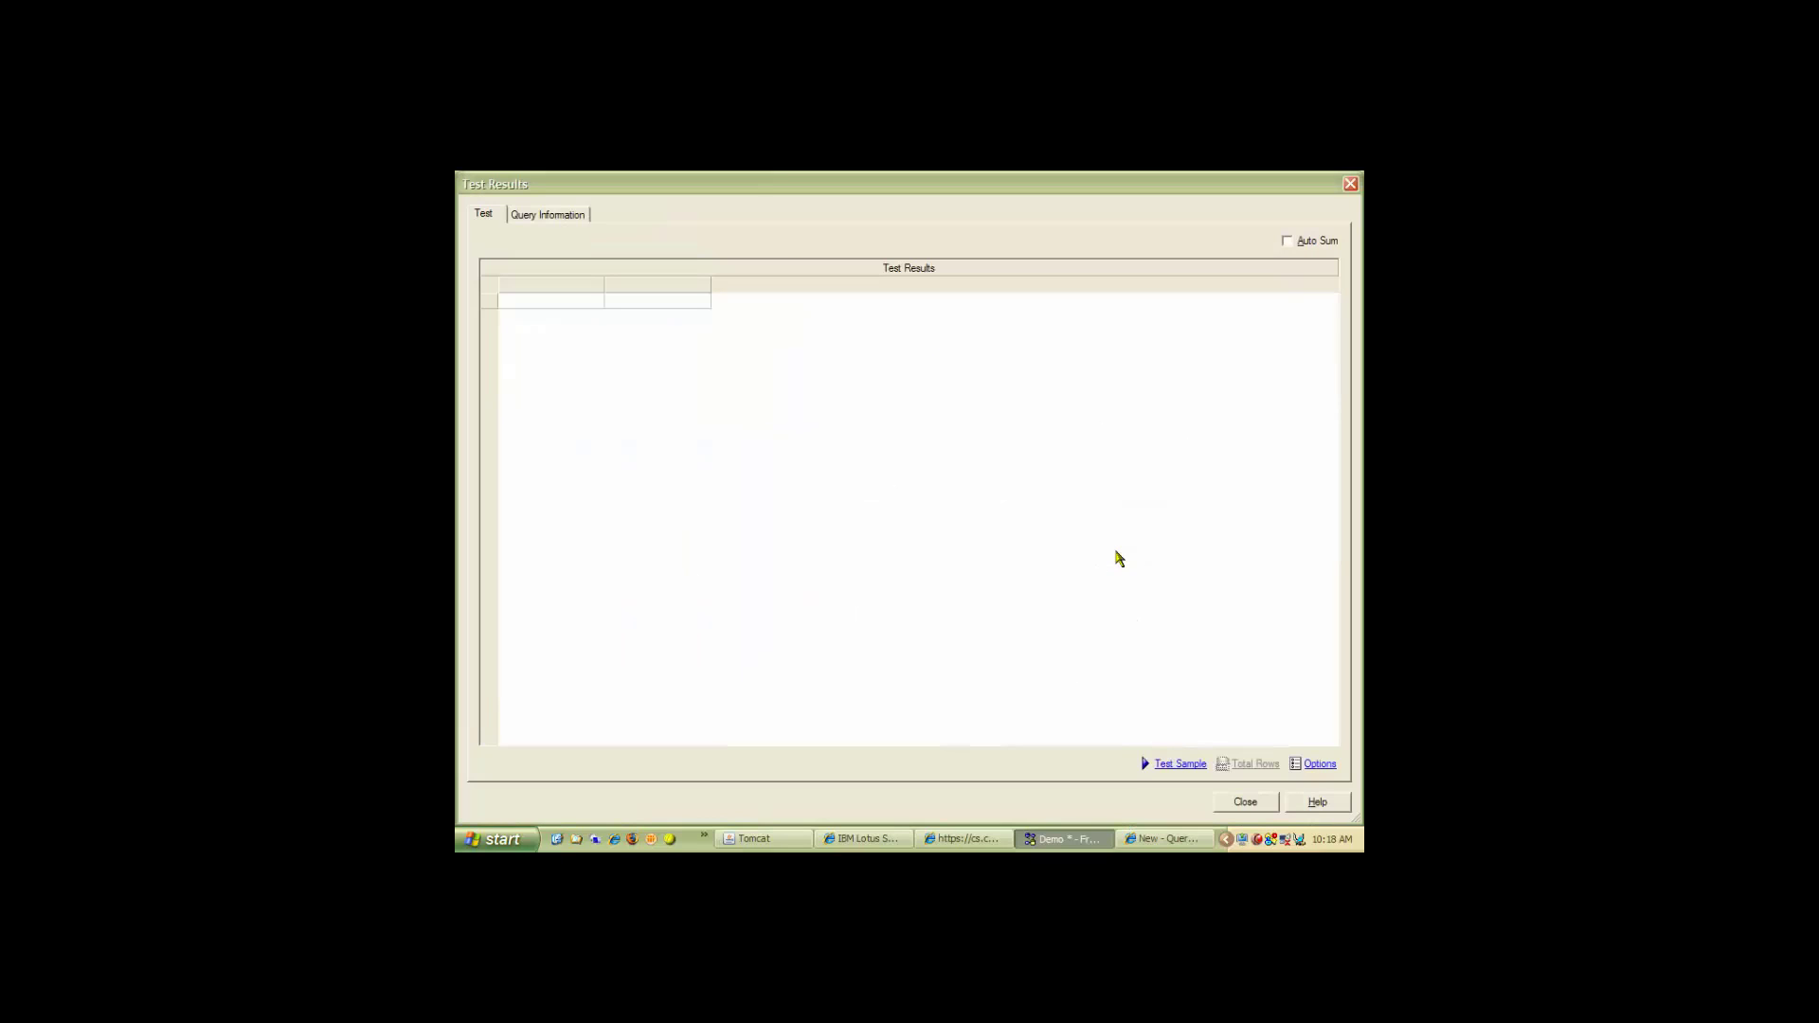
{"action": "left_click", "coordinate": [1286, 241]}
{"action": "left_click", "coordinate": [1180, 765]}
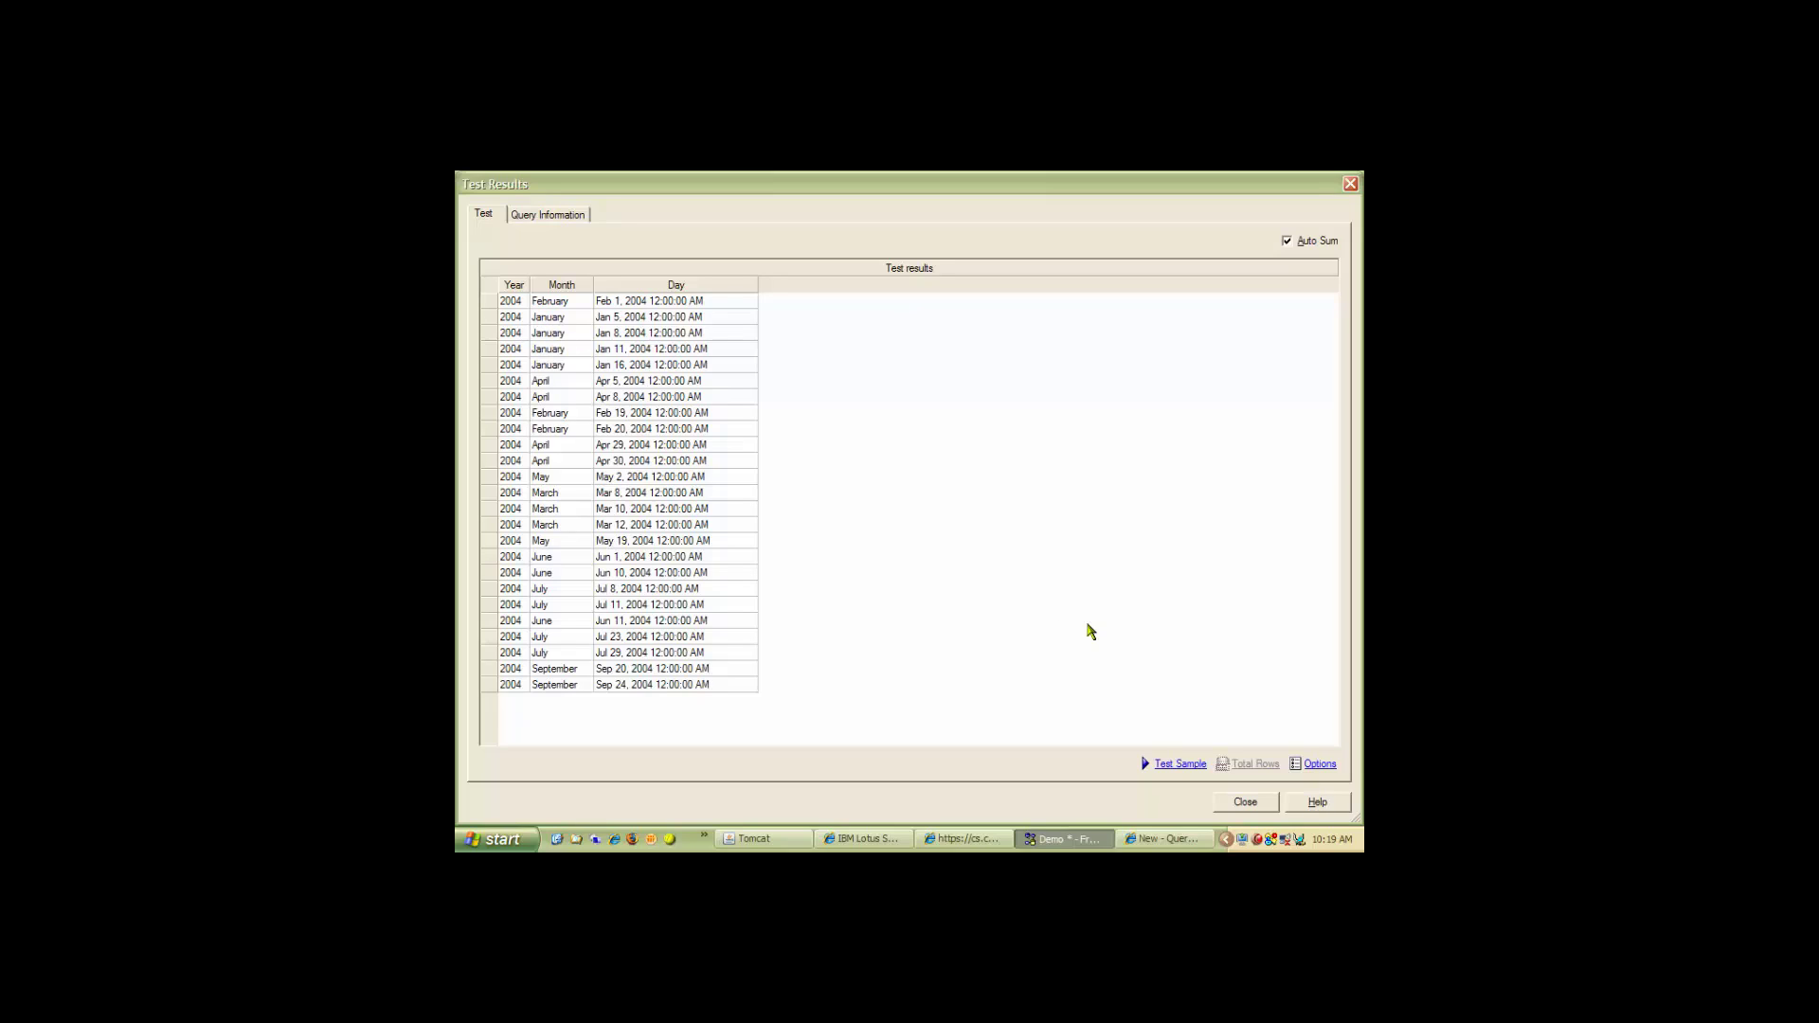
{"action": "left_click", "coordinate": [1246, 802]}
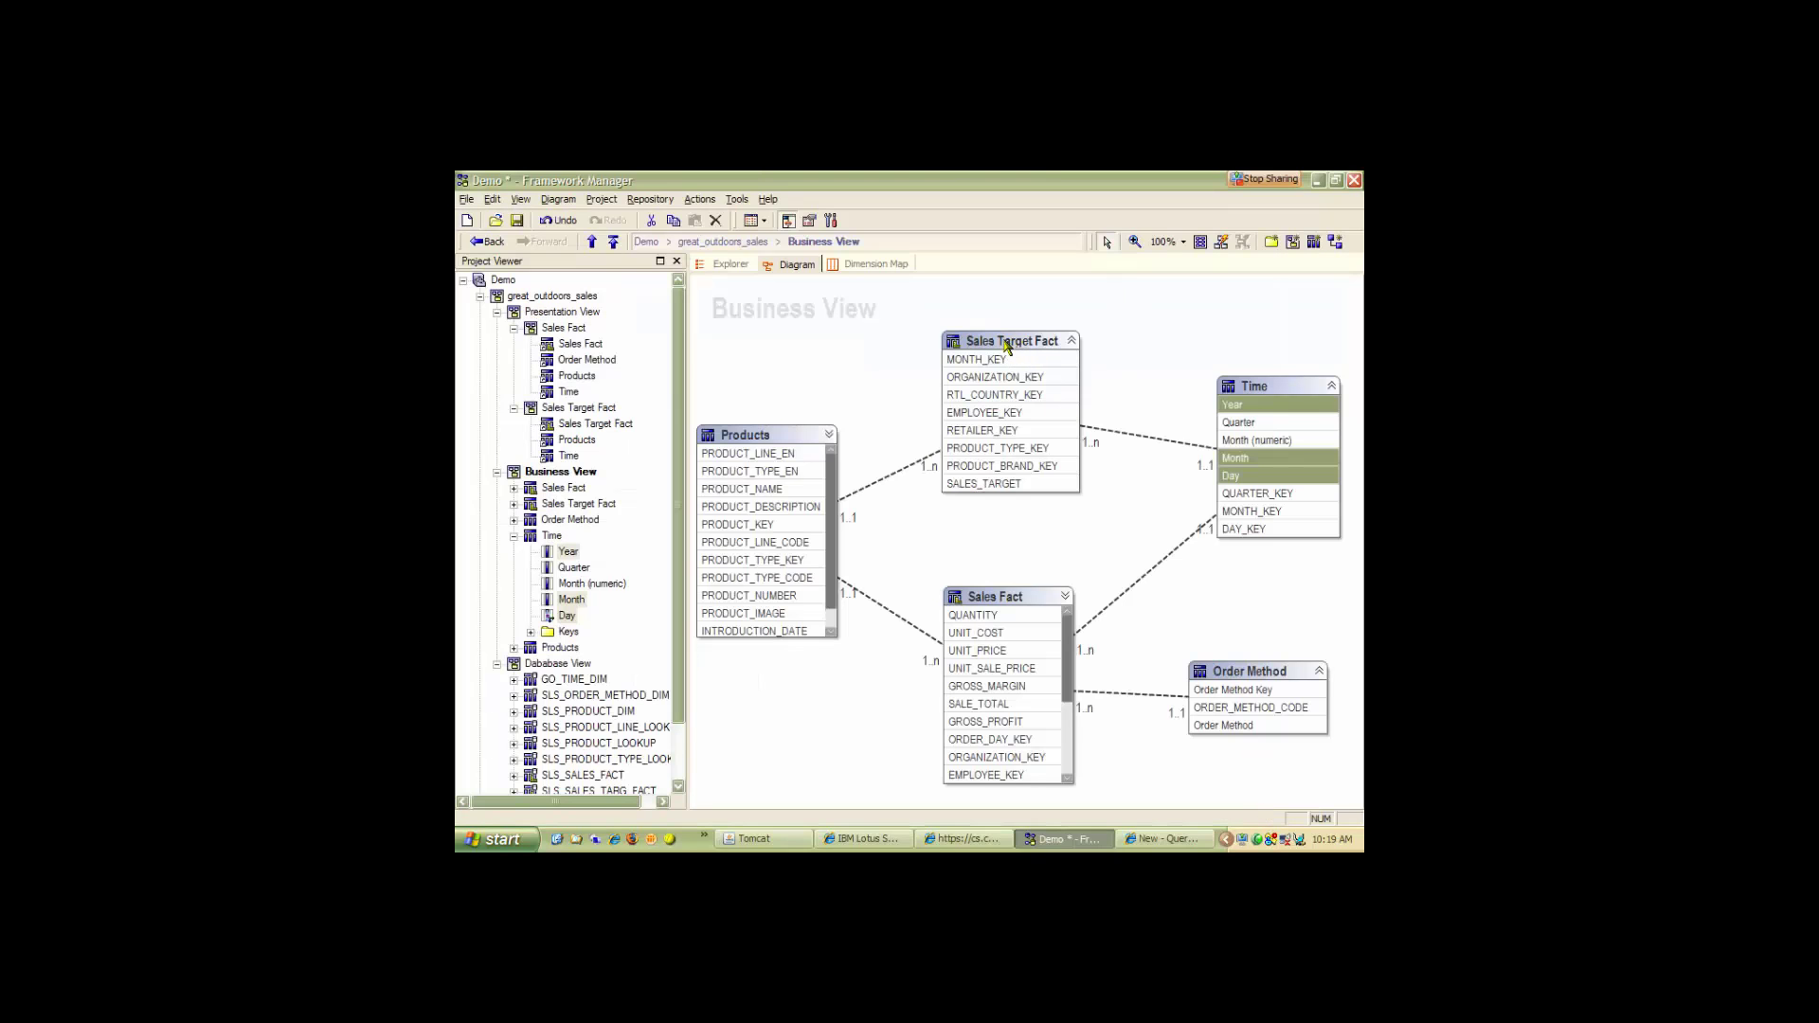
Add a Year determinant to the Time query subject, set to Group By with Year as its key.
{"action": "left_click", "coordinate": [1278, 383]}
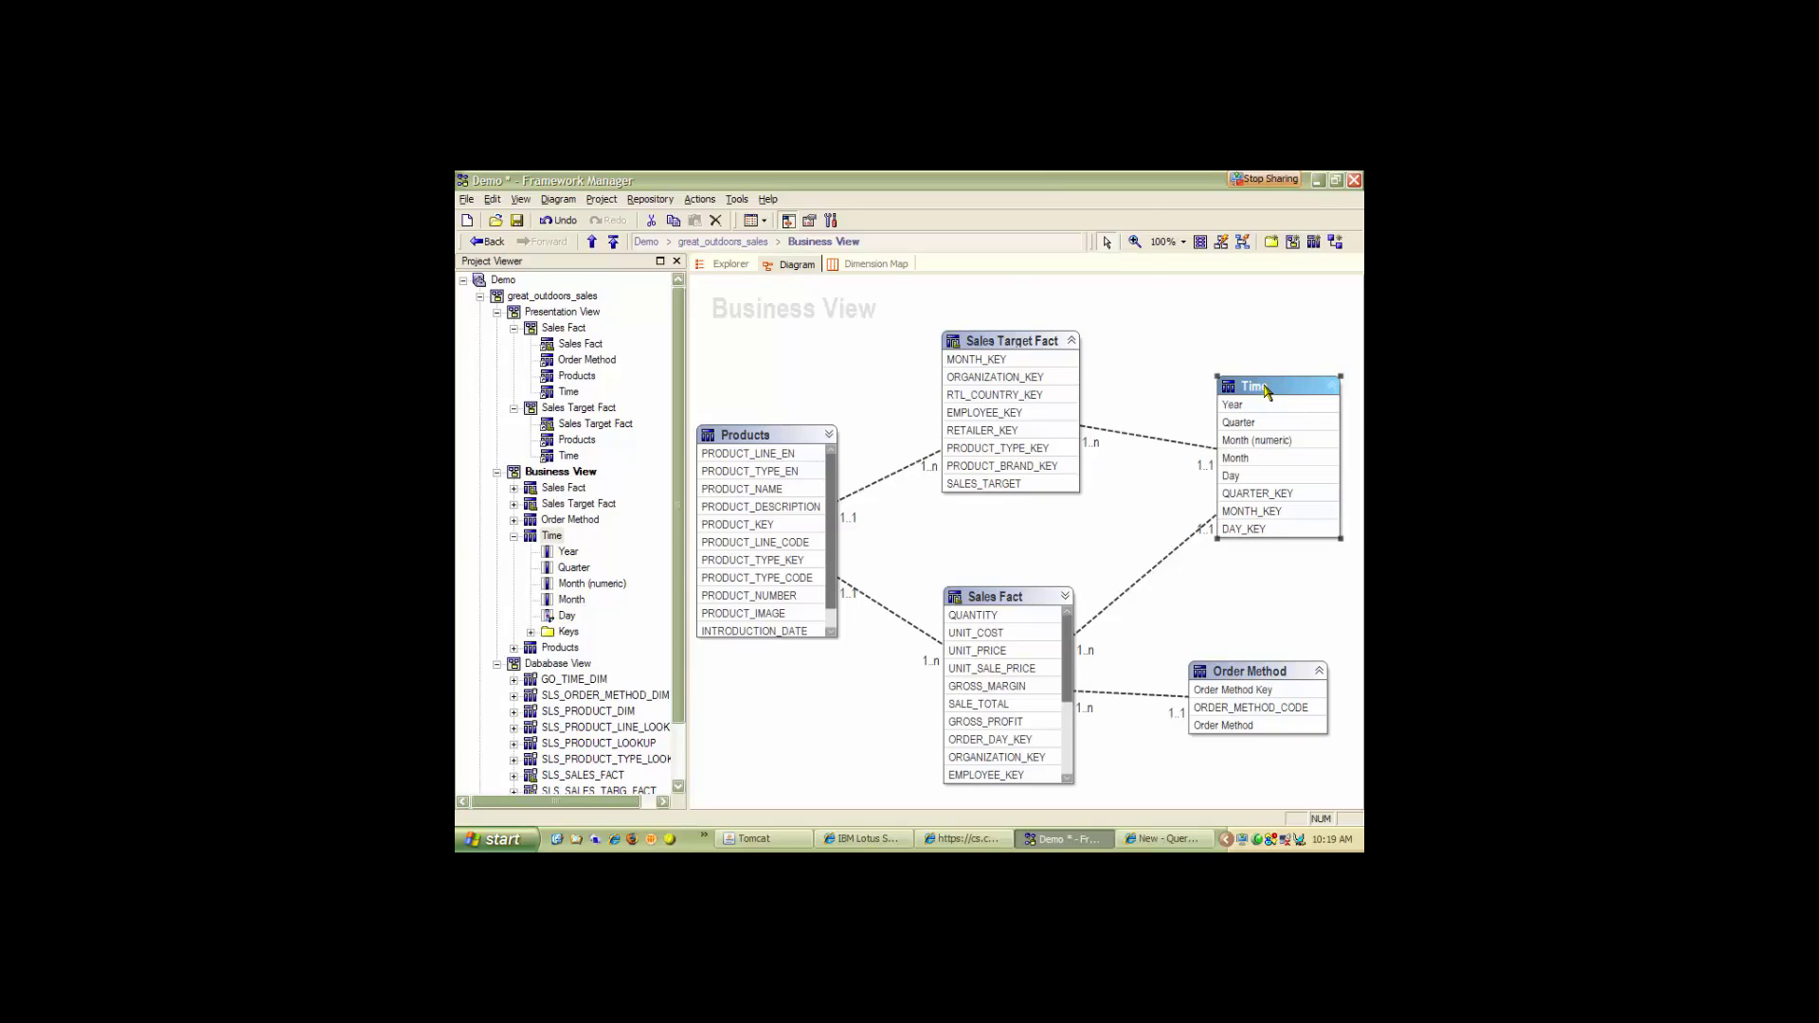
{"action": "double_click", "coordinate": [1266, 390]}
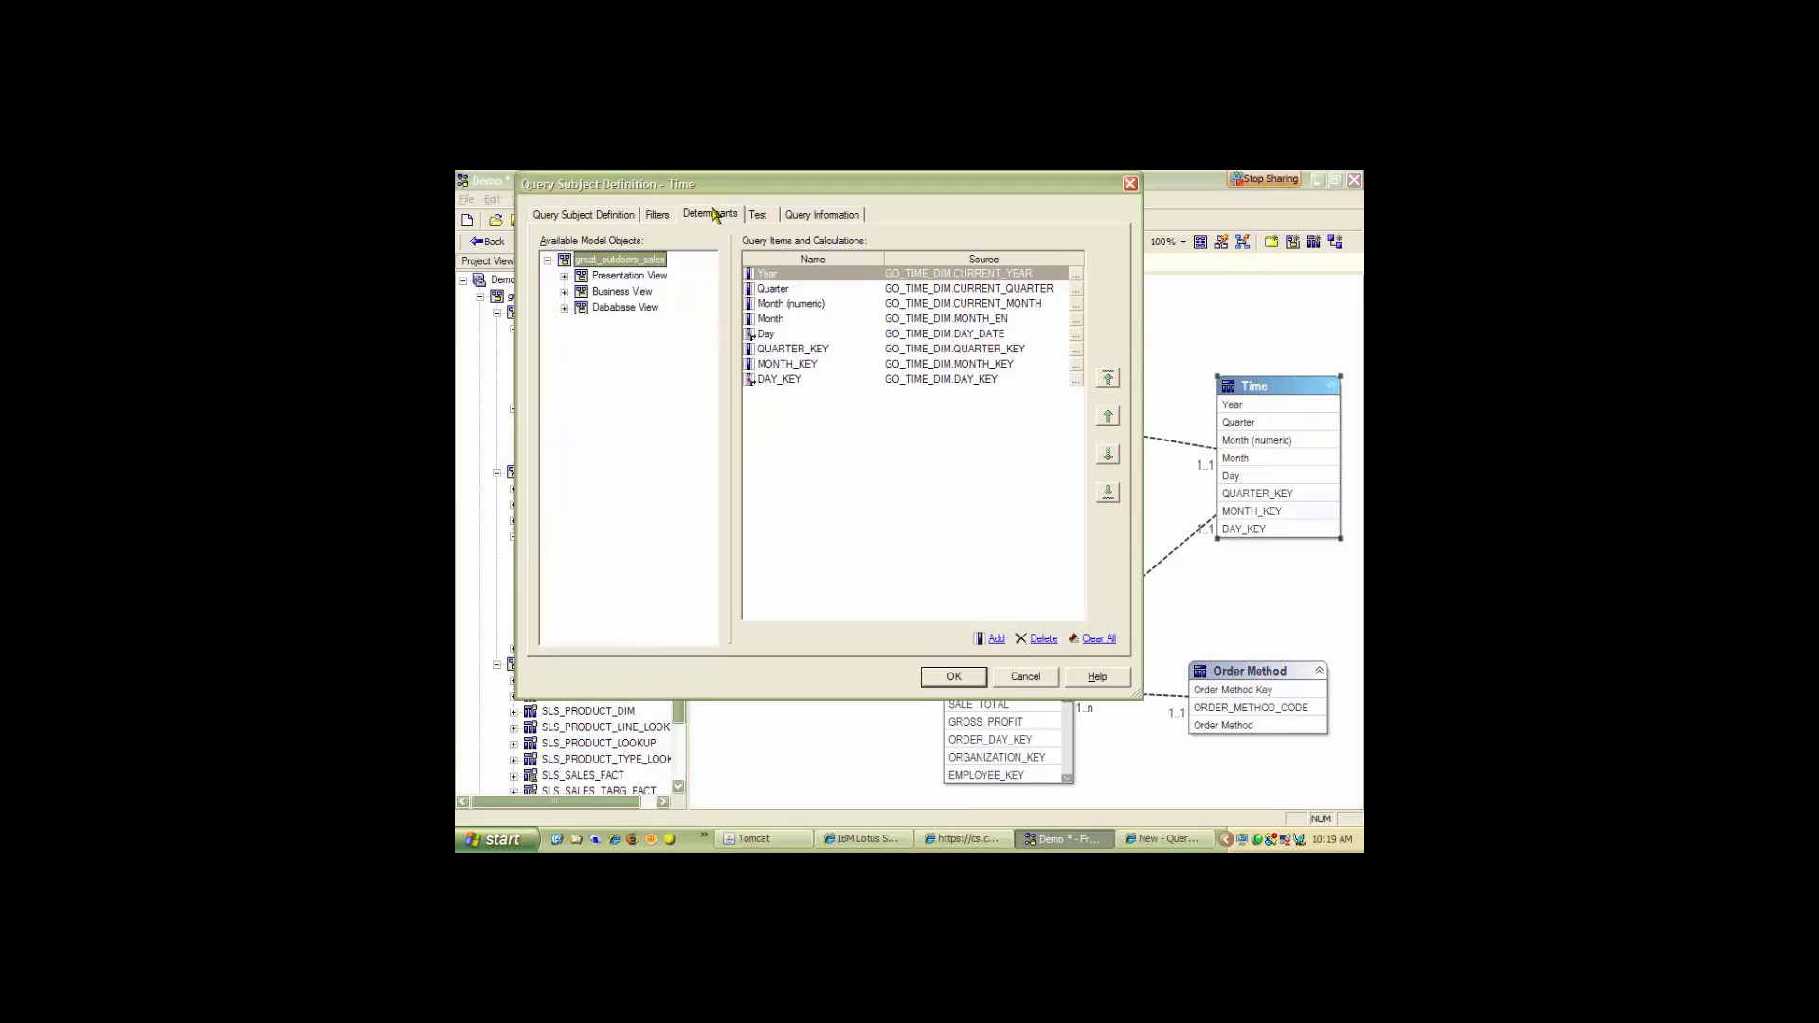
{"action": "left_click", "coordinate": [716, 215]}
{"action": "left_click", "coordinate": [1006, 422]}
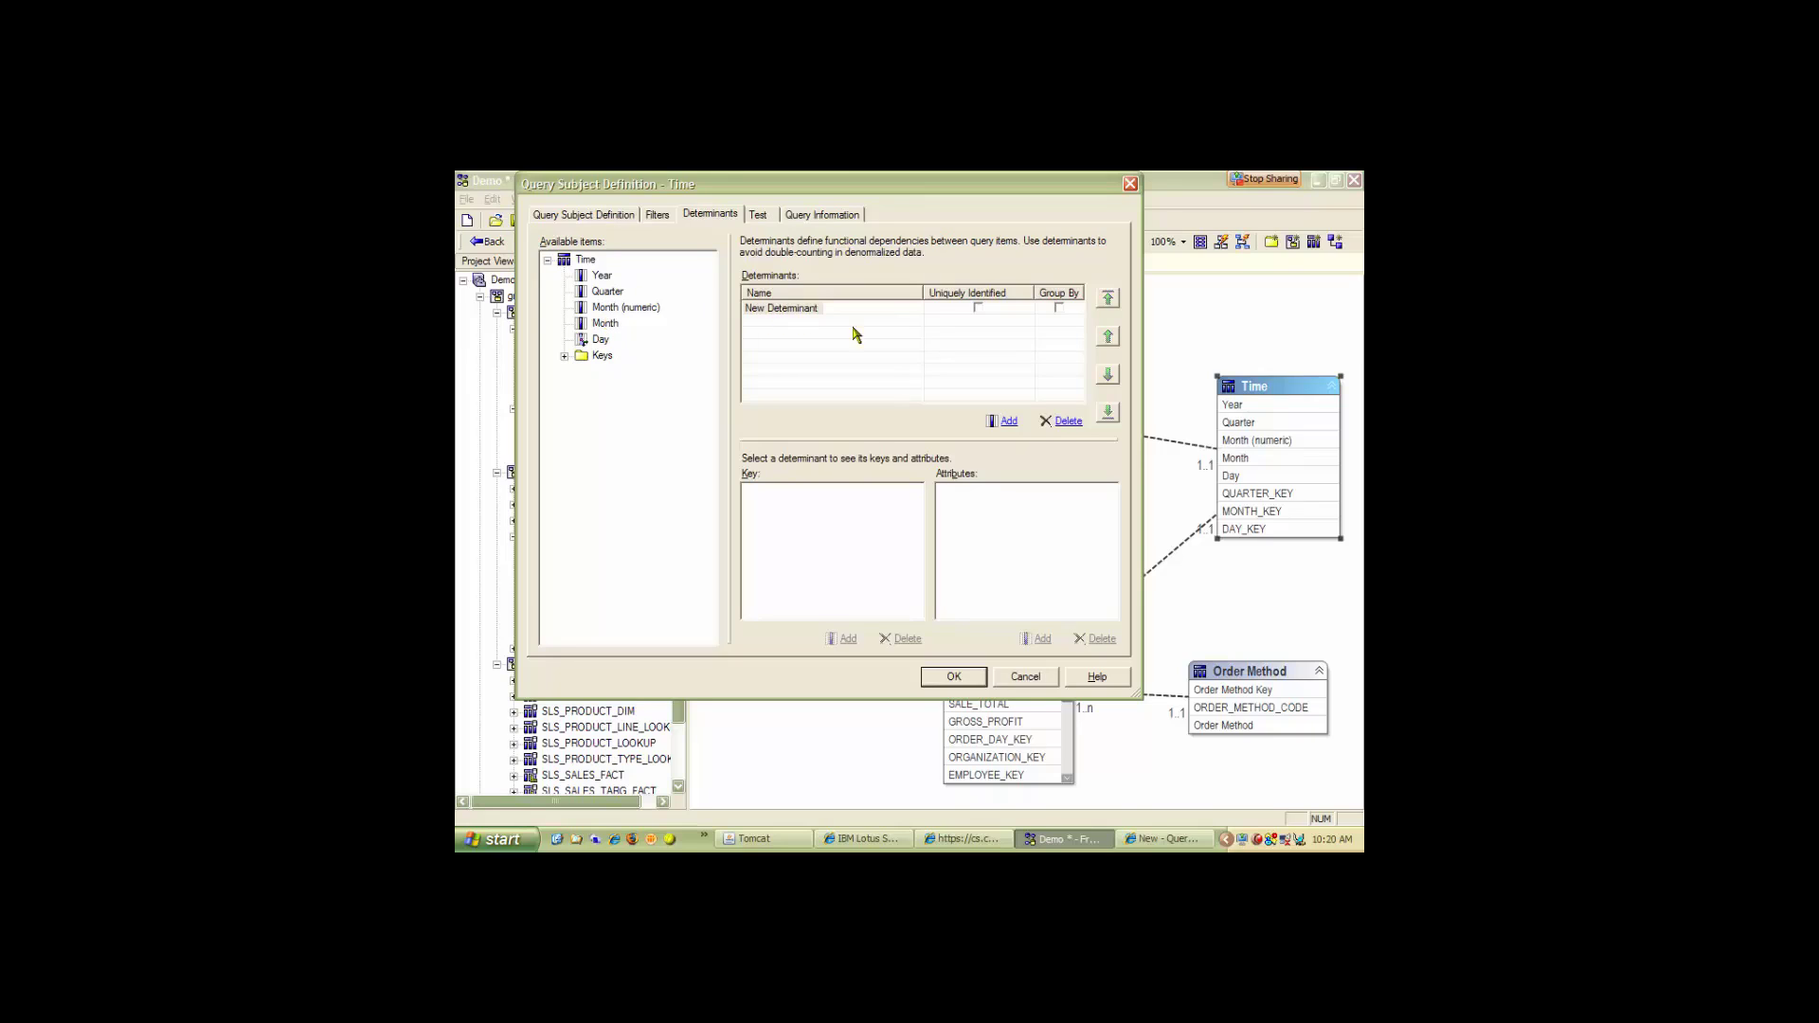
{"action": "left_click", "coordinate": [796, 310]}
{"action": "right_click", "coordinate": [797, 313]}
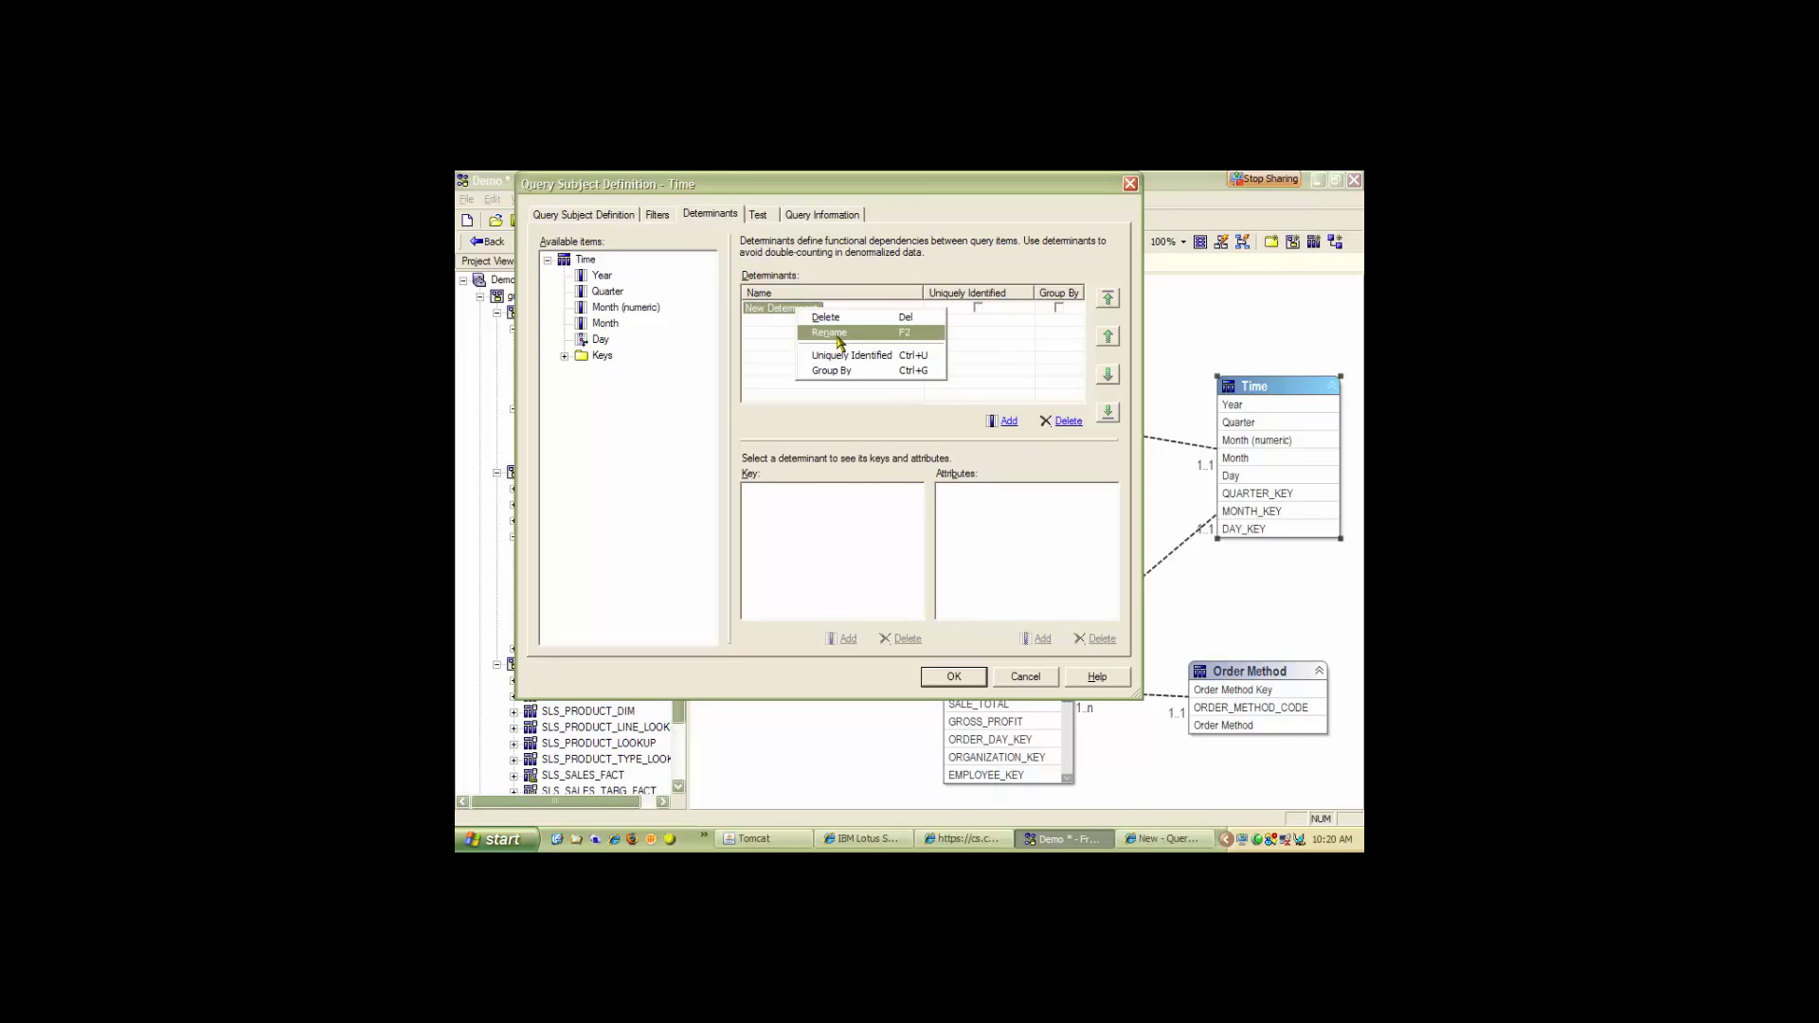
{"action": "left_click", "coordinate": [837, 334]}
{"action": "type", "text": "Year"}
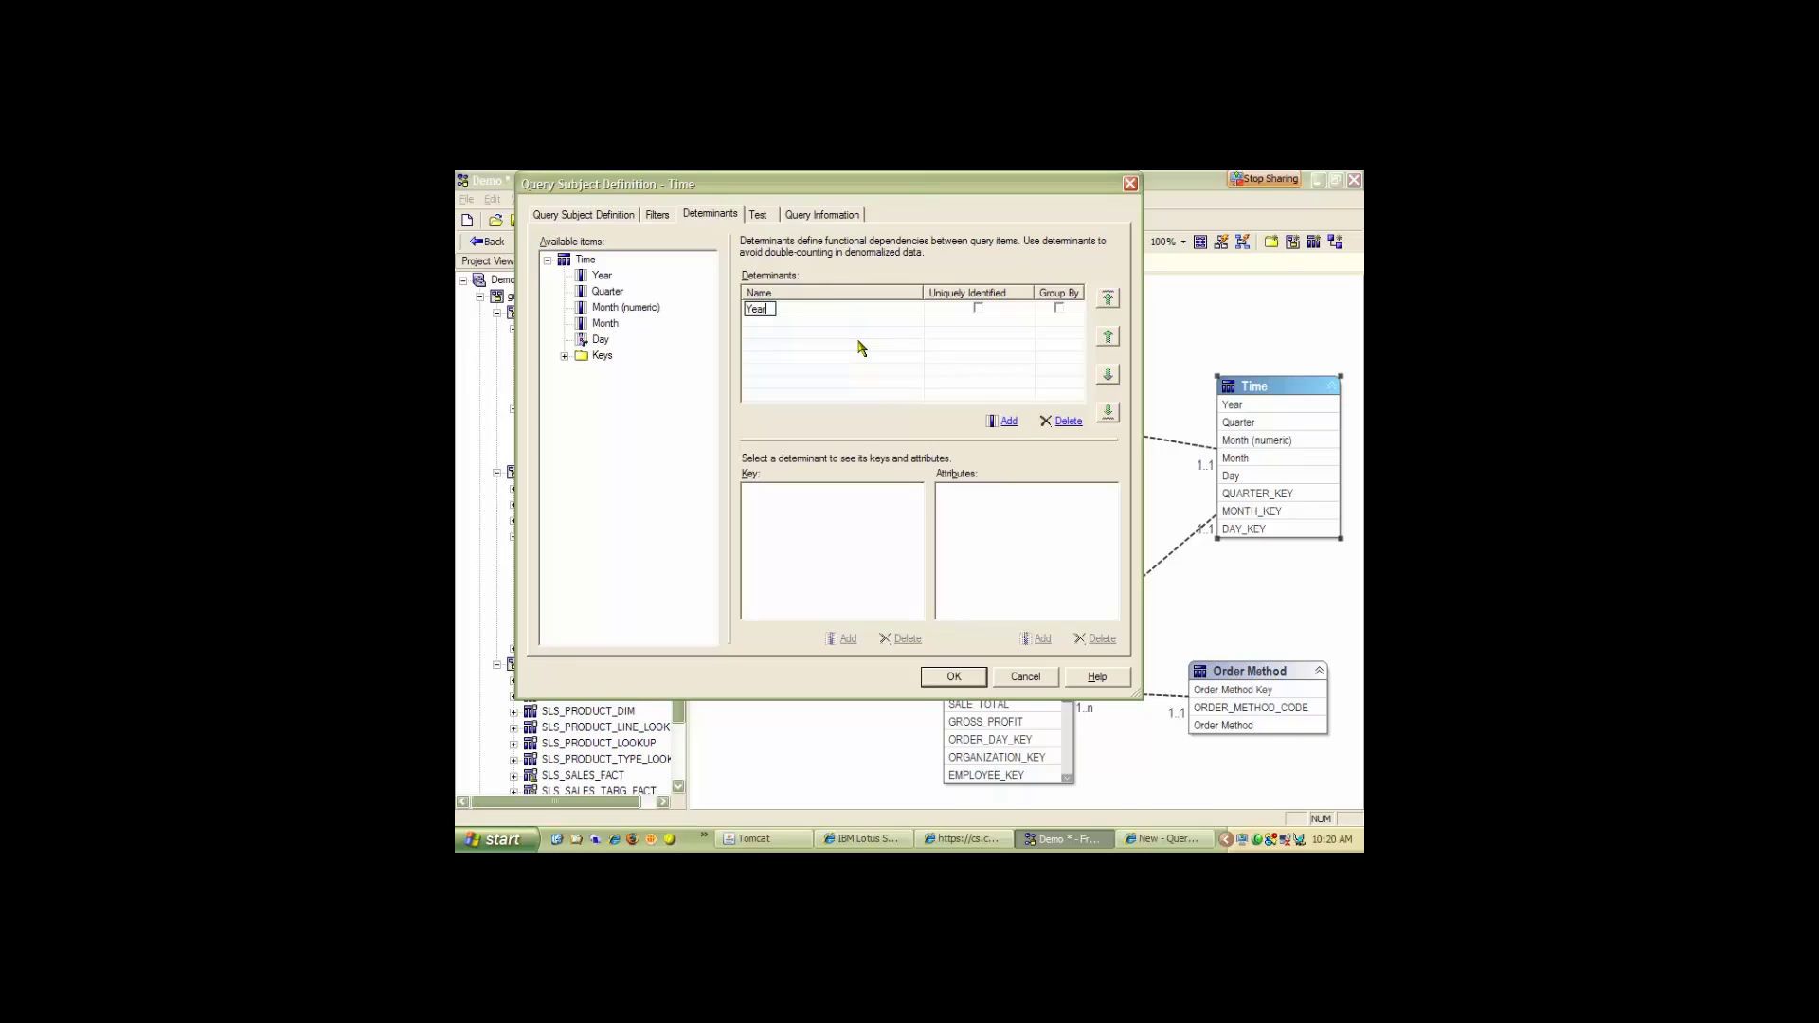
{"action": "left_click", "coordinate": [1059, 308]}
{"action": "left_click_drag", "start_coordinate": [604, 277], "coordinate": [771, 508]}
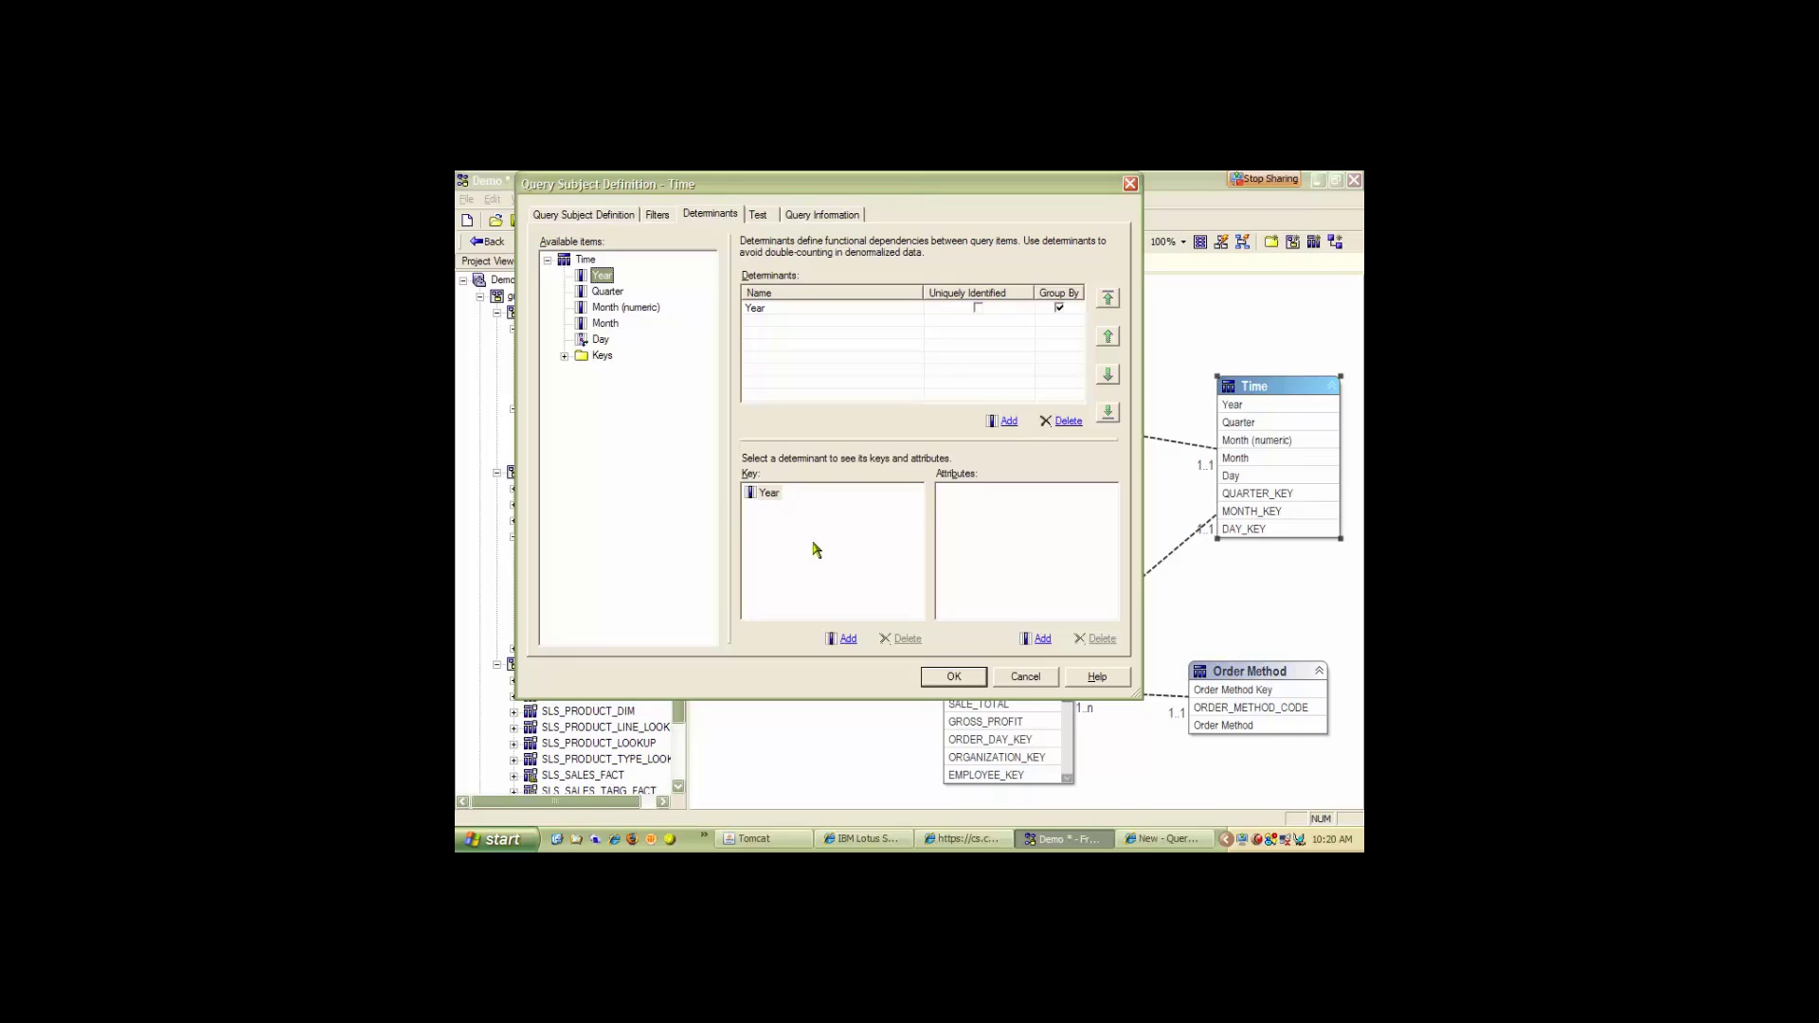
{"action": "left_click", "coordinate": [991, 511]}
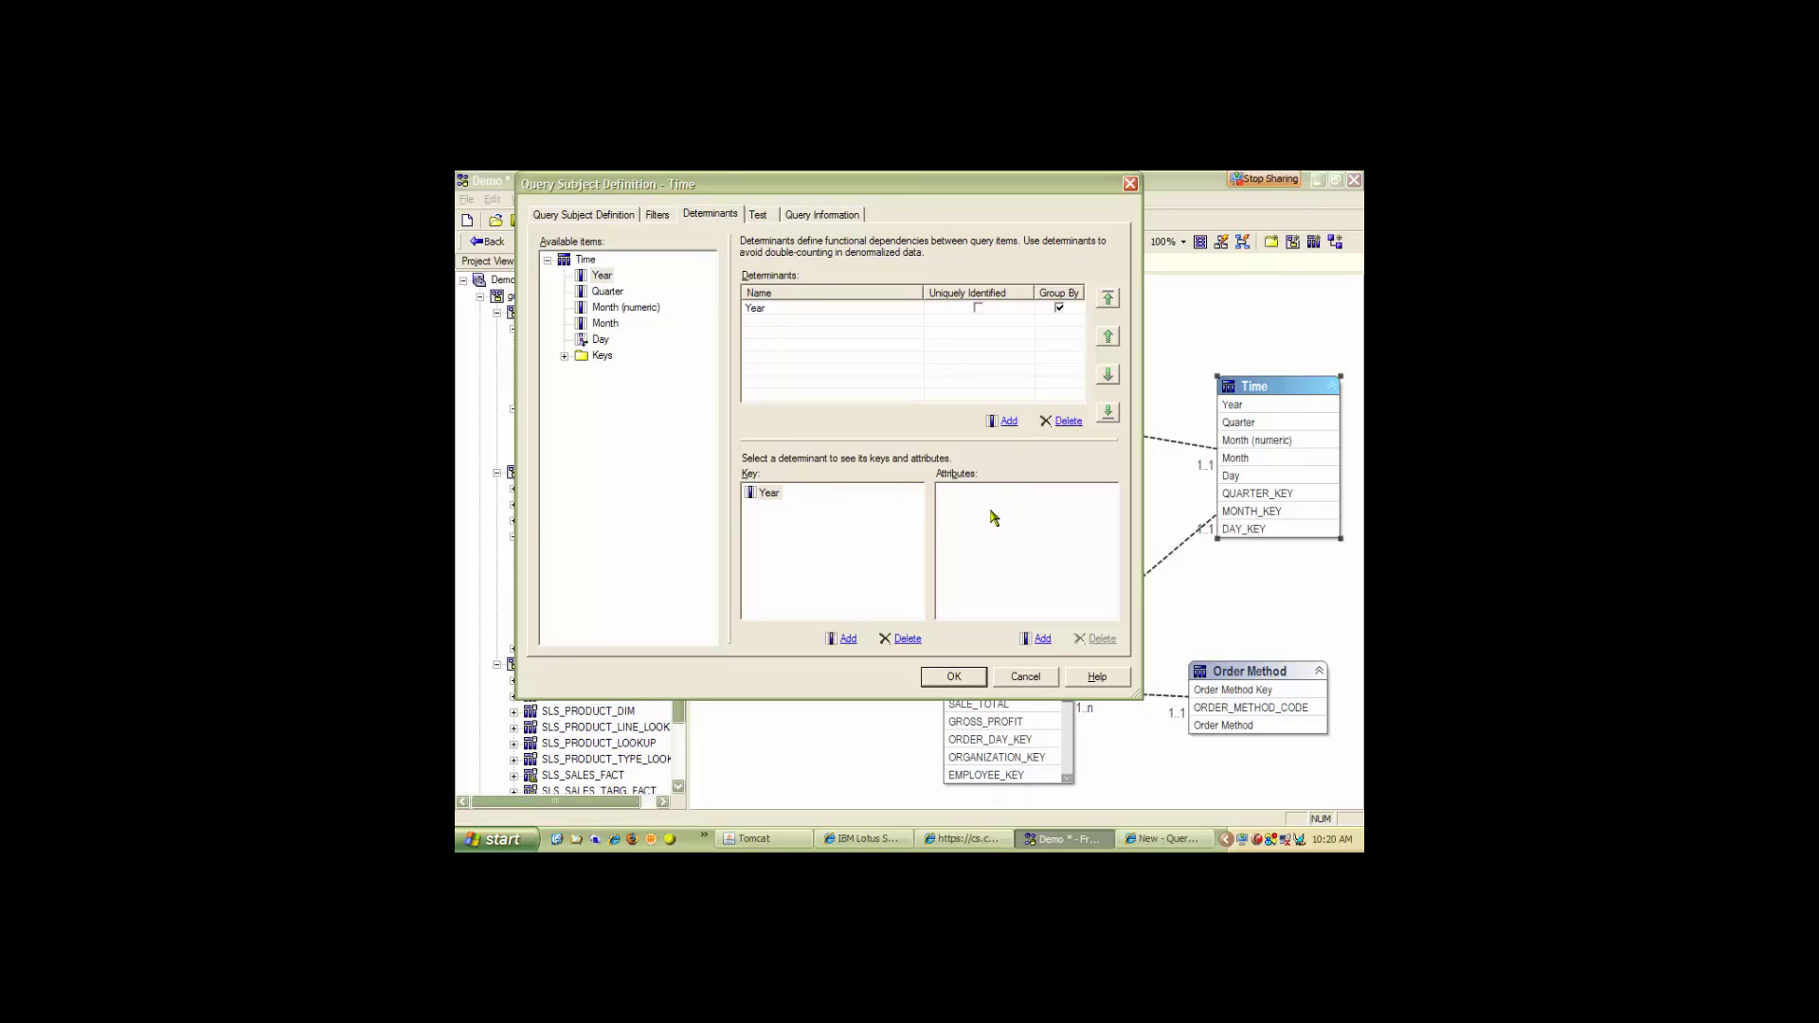
Add a Quarter determinant set to Group By, with QUARTER_KEY as its key and Quarter as its attribute.
{"action": "left_click", "coordinate": [1008, 423]}
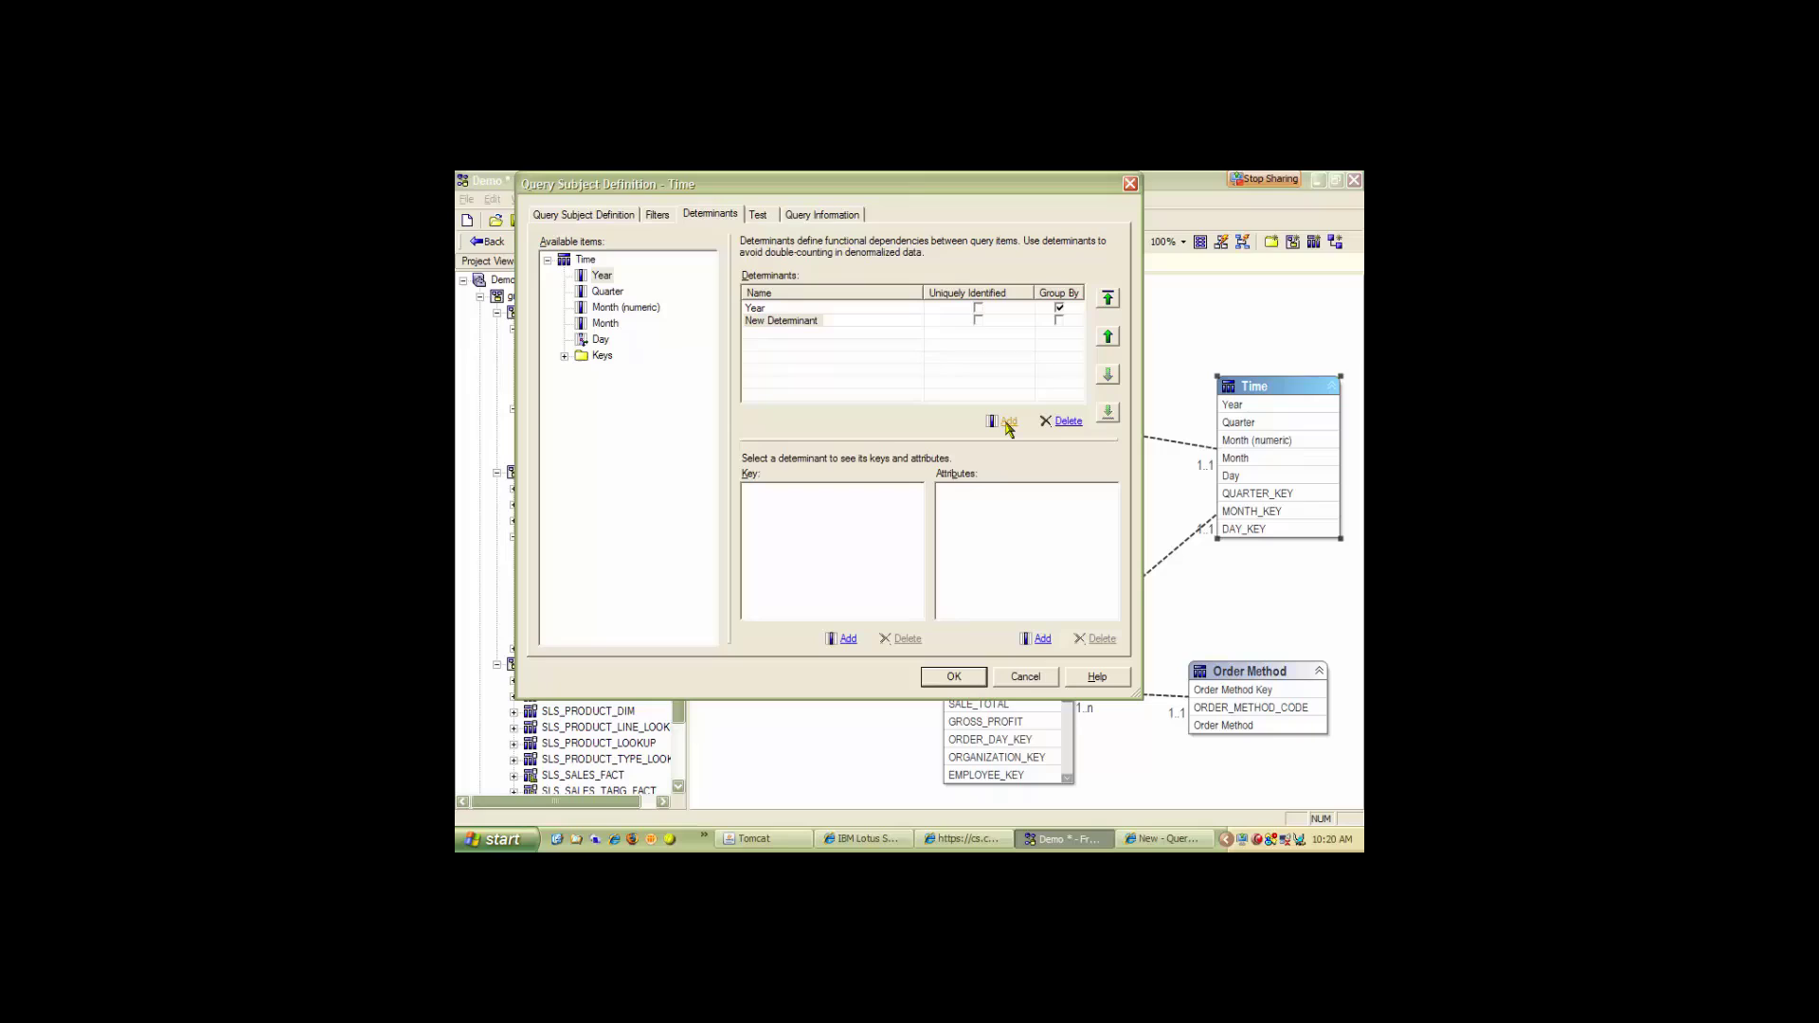
{"action": "right_click", "coordinate": [803, 327]}
{"action": "left_click", "coordinate": [826, 360]}
{"action": "type", "text": "Quarter"}
{"action": "left_click", "coordinate": [1059, 321]}
{"action": "left_click", "coordinate": [565, 357]}
{"action": "left_click", "coordinate": [646, 372]}
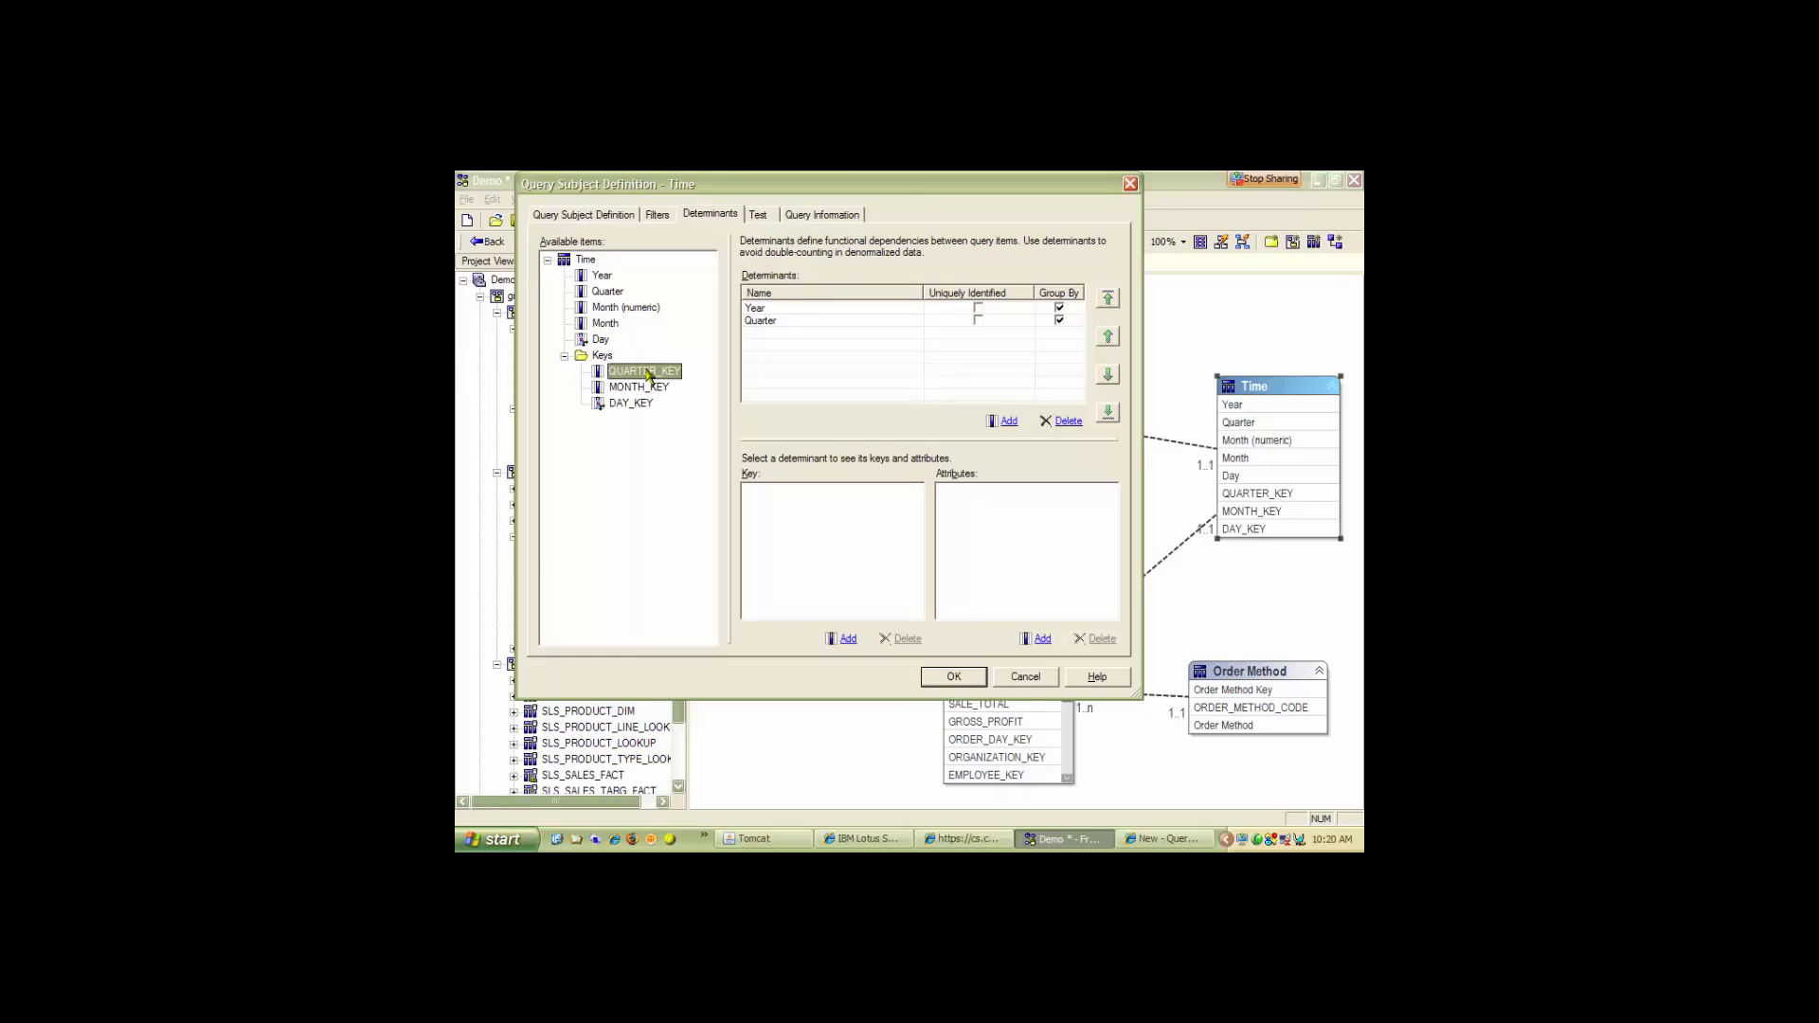
{"action": "left_click_drag", "start_coordinate": [648, 375], "coordinate": [735, 435]}
{"action": "left_click_drag", "start_coordinate": [789, 521], "coordinate": [792, 521]}
{"action": "left_click_drag", "start_coordinate": [609, 292], "coordinate": [989, 524]}
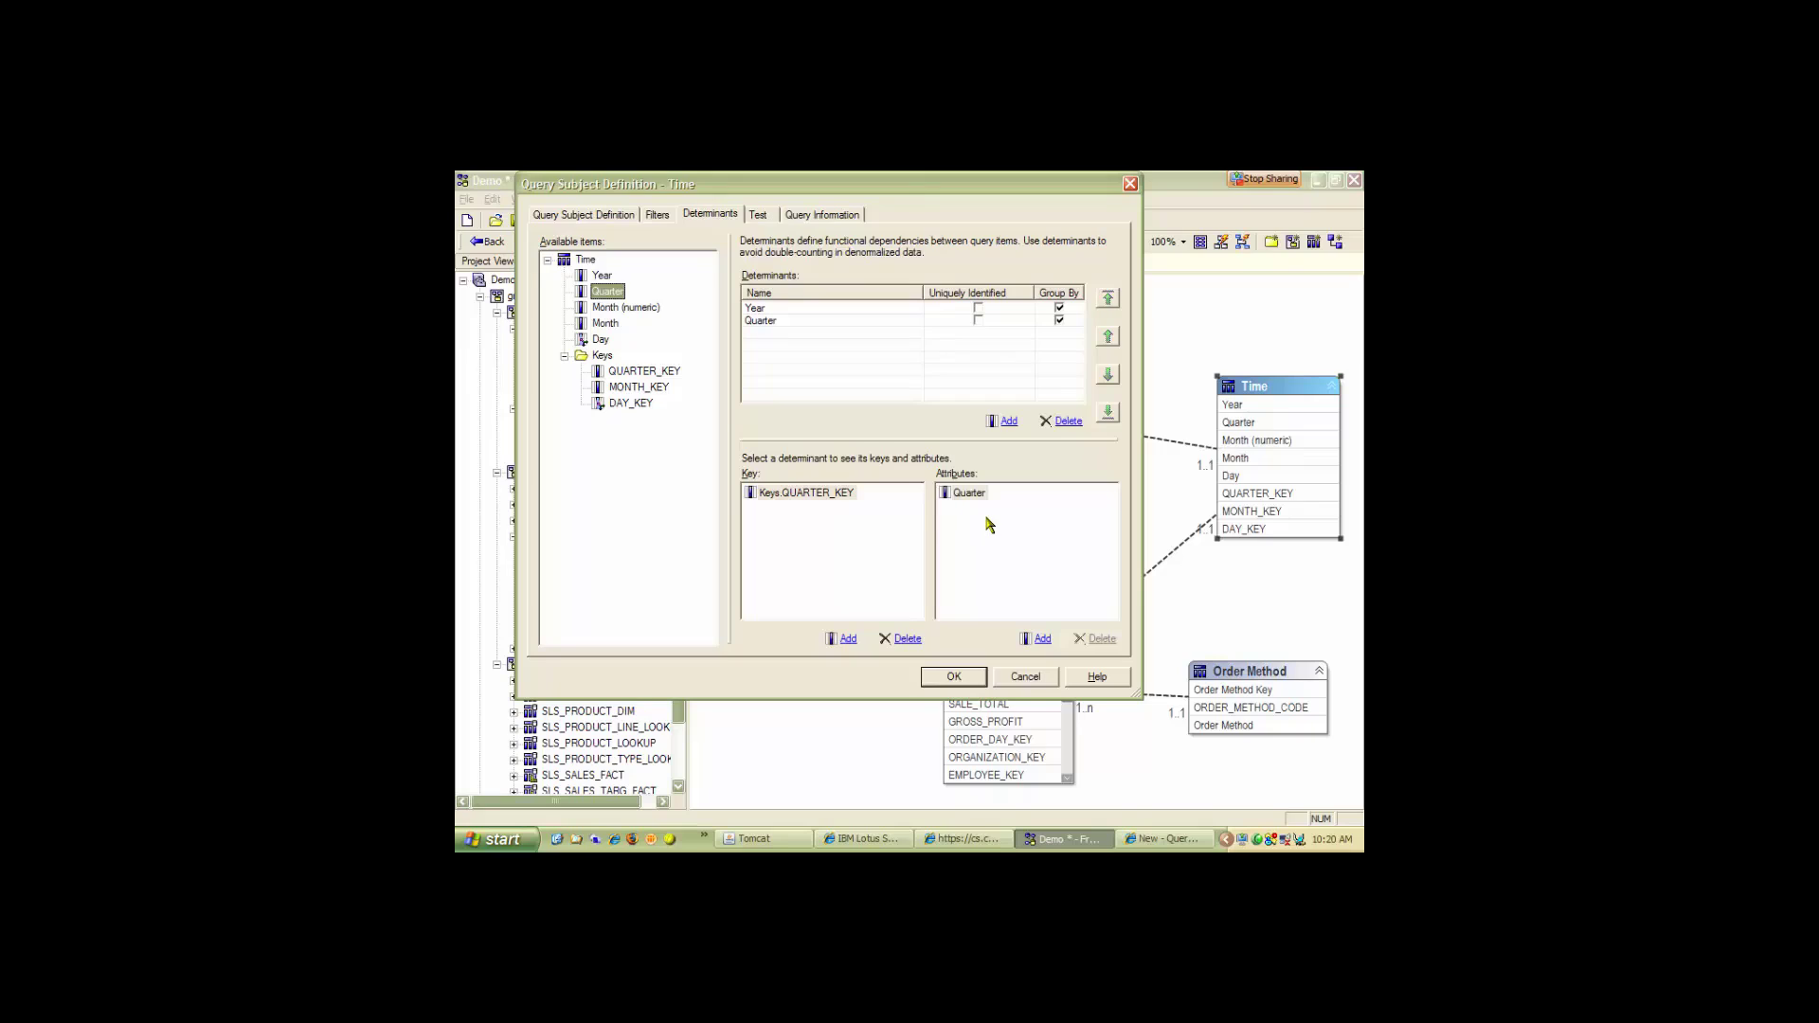
Add a Month determinant set to Group By, with MONTH_KEY as its key and Month (numeric) and Month as attributes.
{"action": "left_click", "coordinate": [1006, 421]}
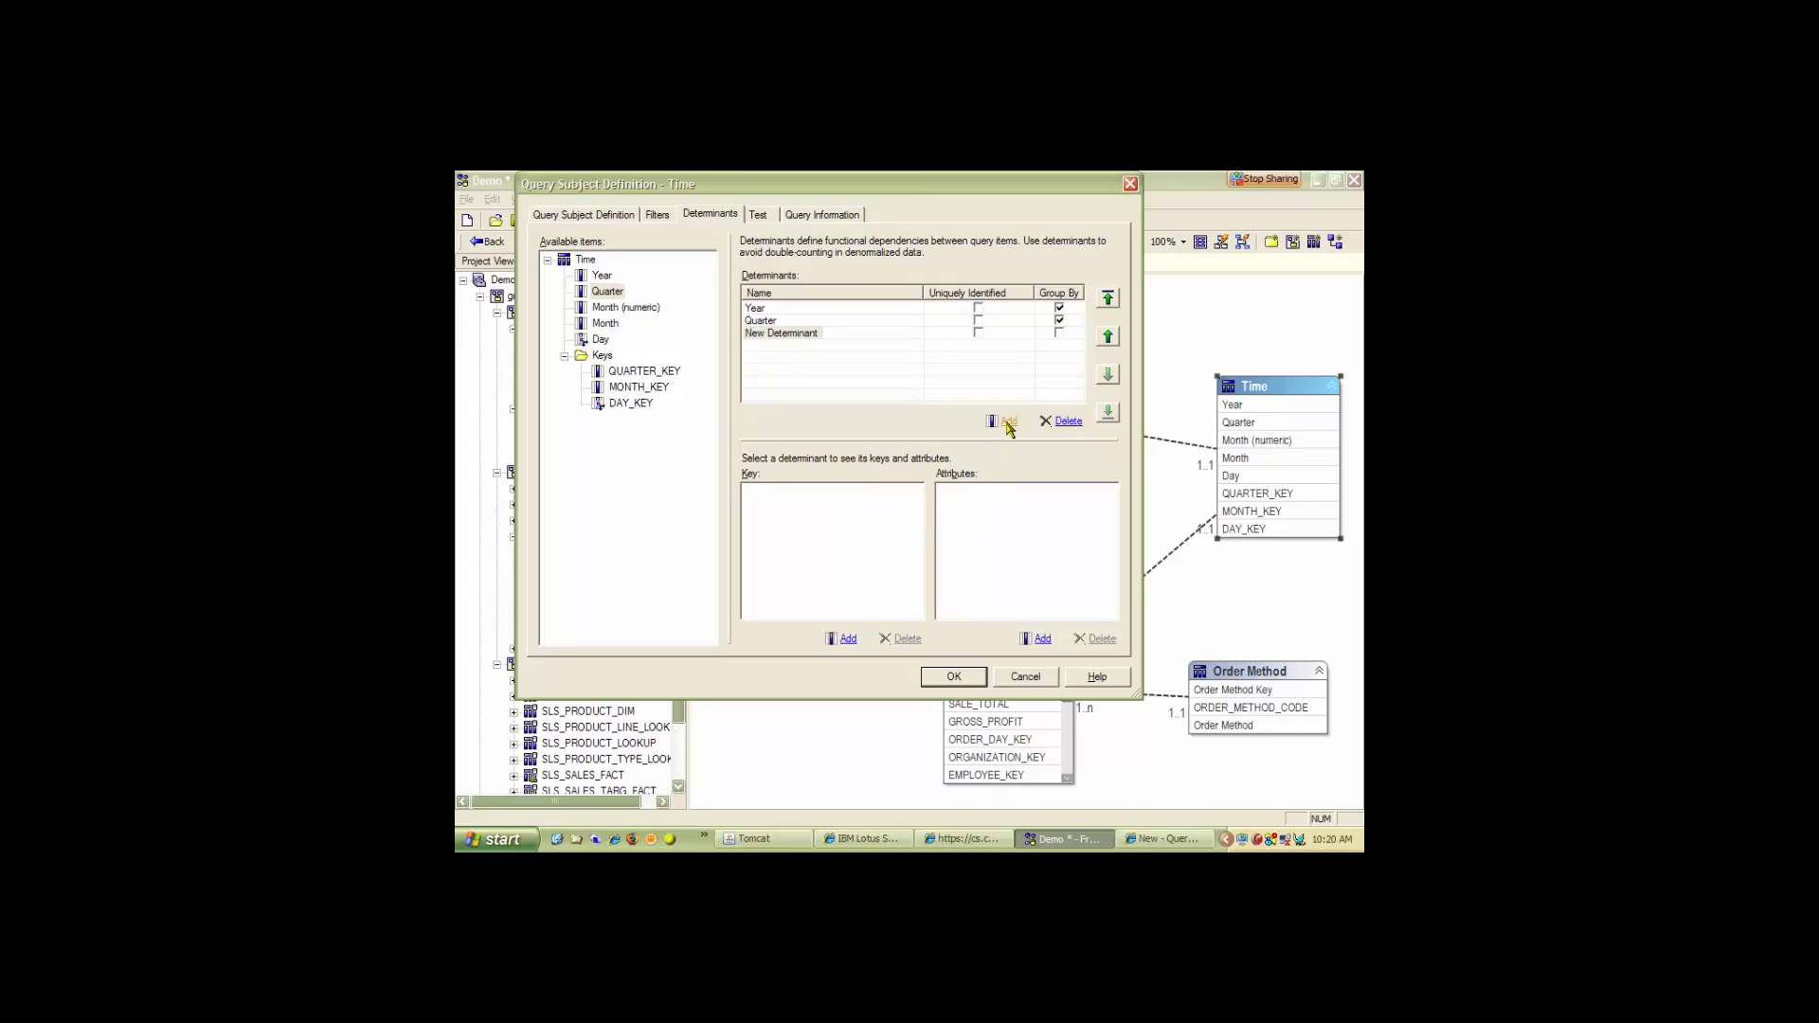
{"action": "right_click", "coordinate": [770, 333]}
{"action": "left_click", "coordinate": [807, 359]}
{"action": "type", "text": "Month"}
{"action": "left_click", "coordinate": [1060, 333]}
{"action": "left_click_drag", "start_coordinate": [640, 388], "coordinate": [767, 488]}
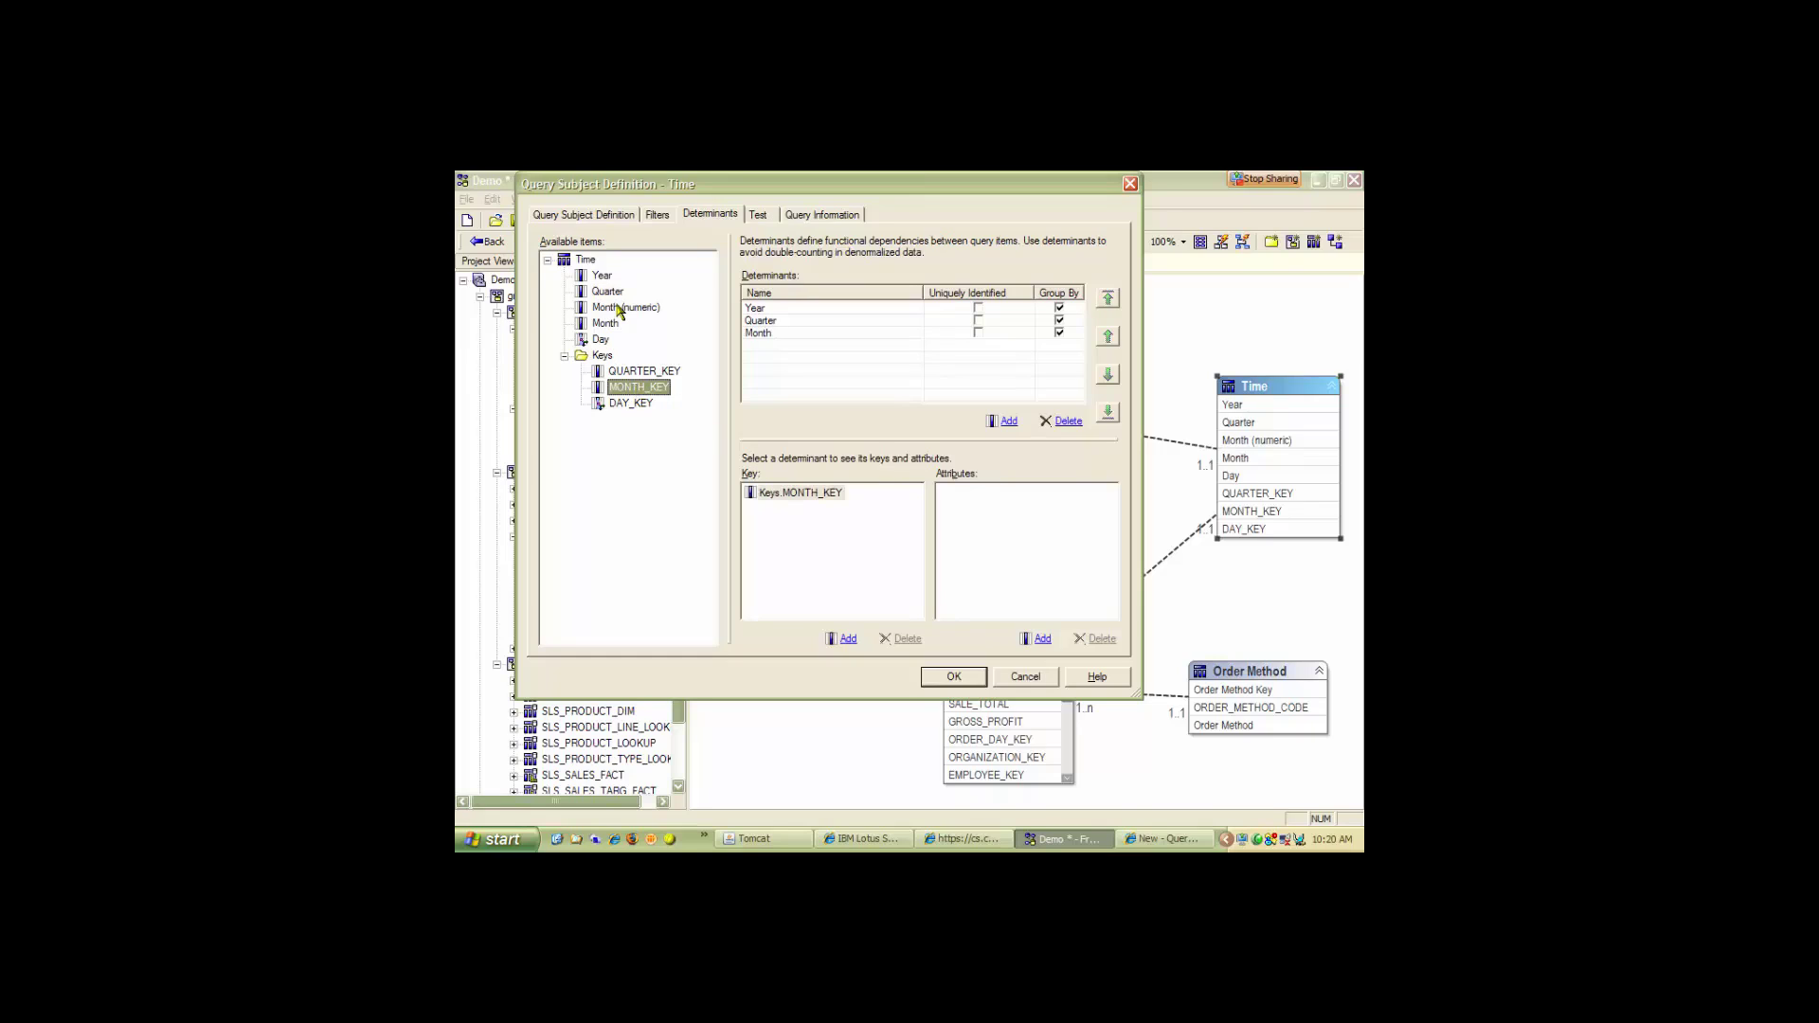
{"action": "left_click", "coordinate": [616, 309]}
{"action": "left_click", "coordinate": [605, 324], "text": "ctrl"}
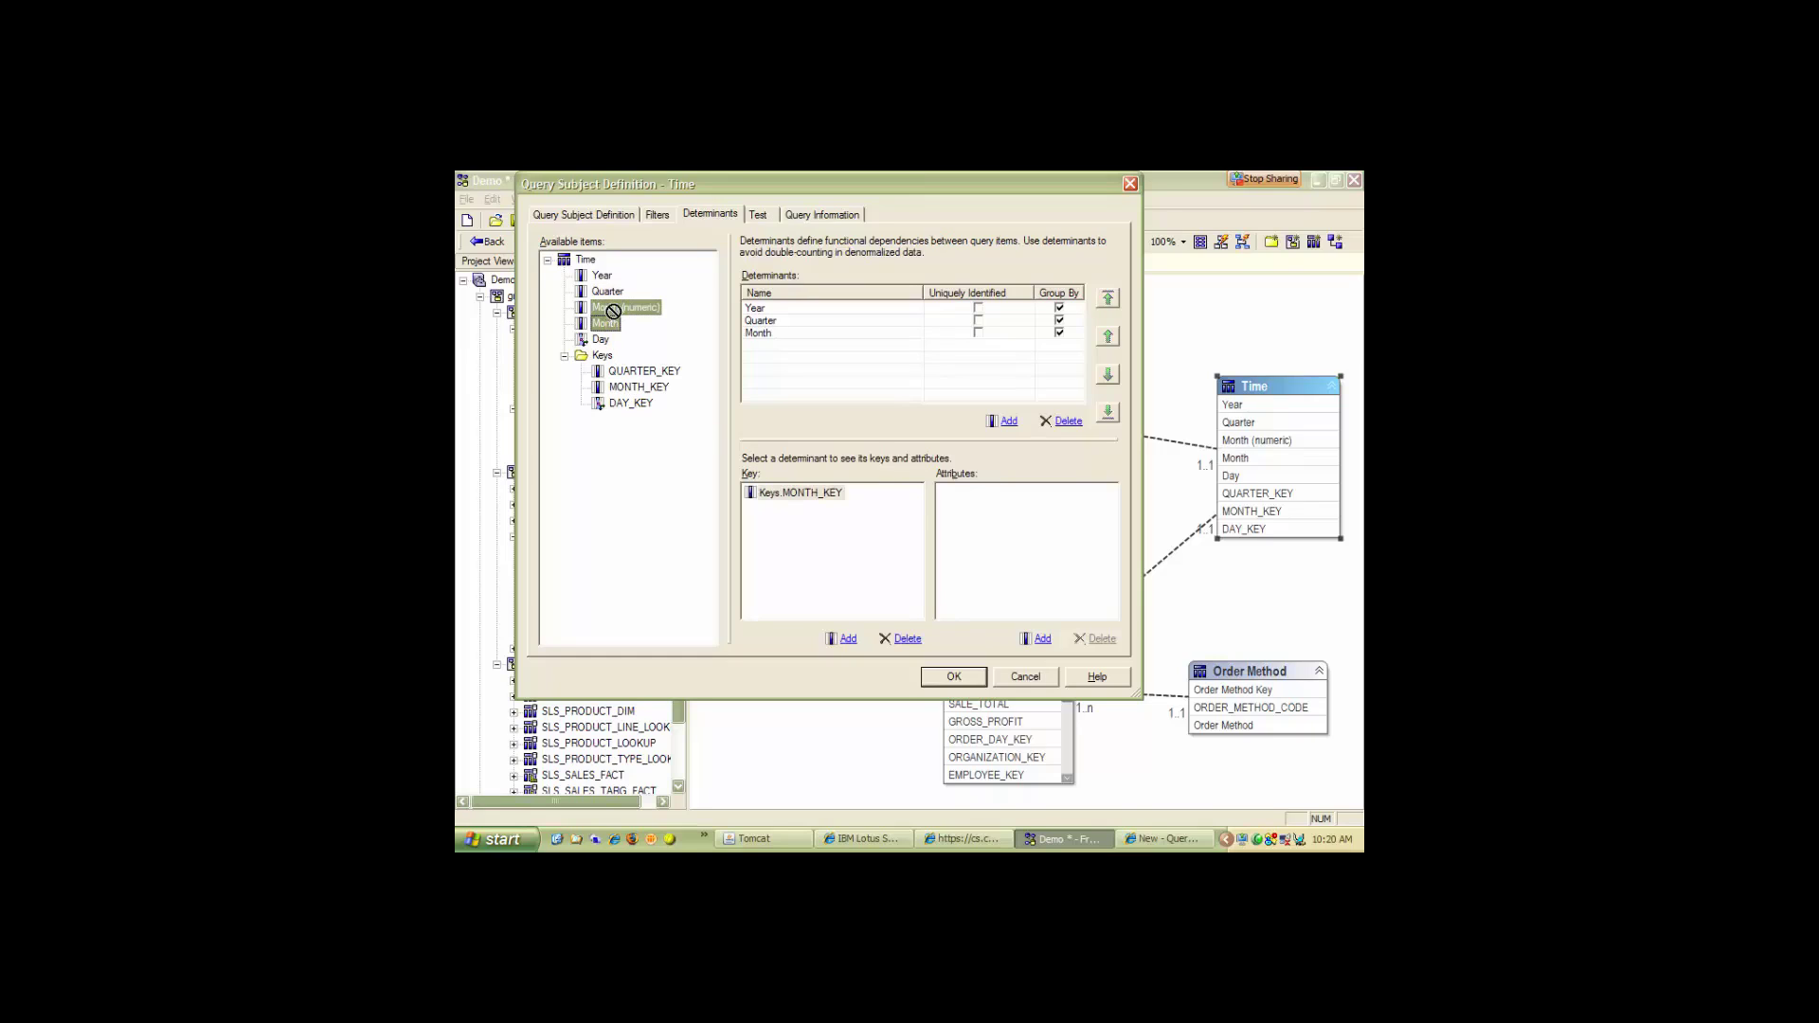
{"action": "left_click_drag", "start_coordinate": [611, 314], "coordinate": [982, 532]}
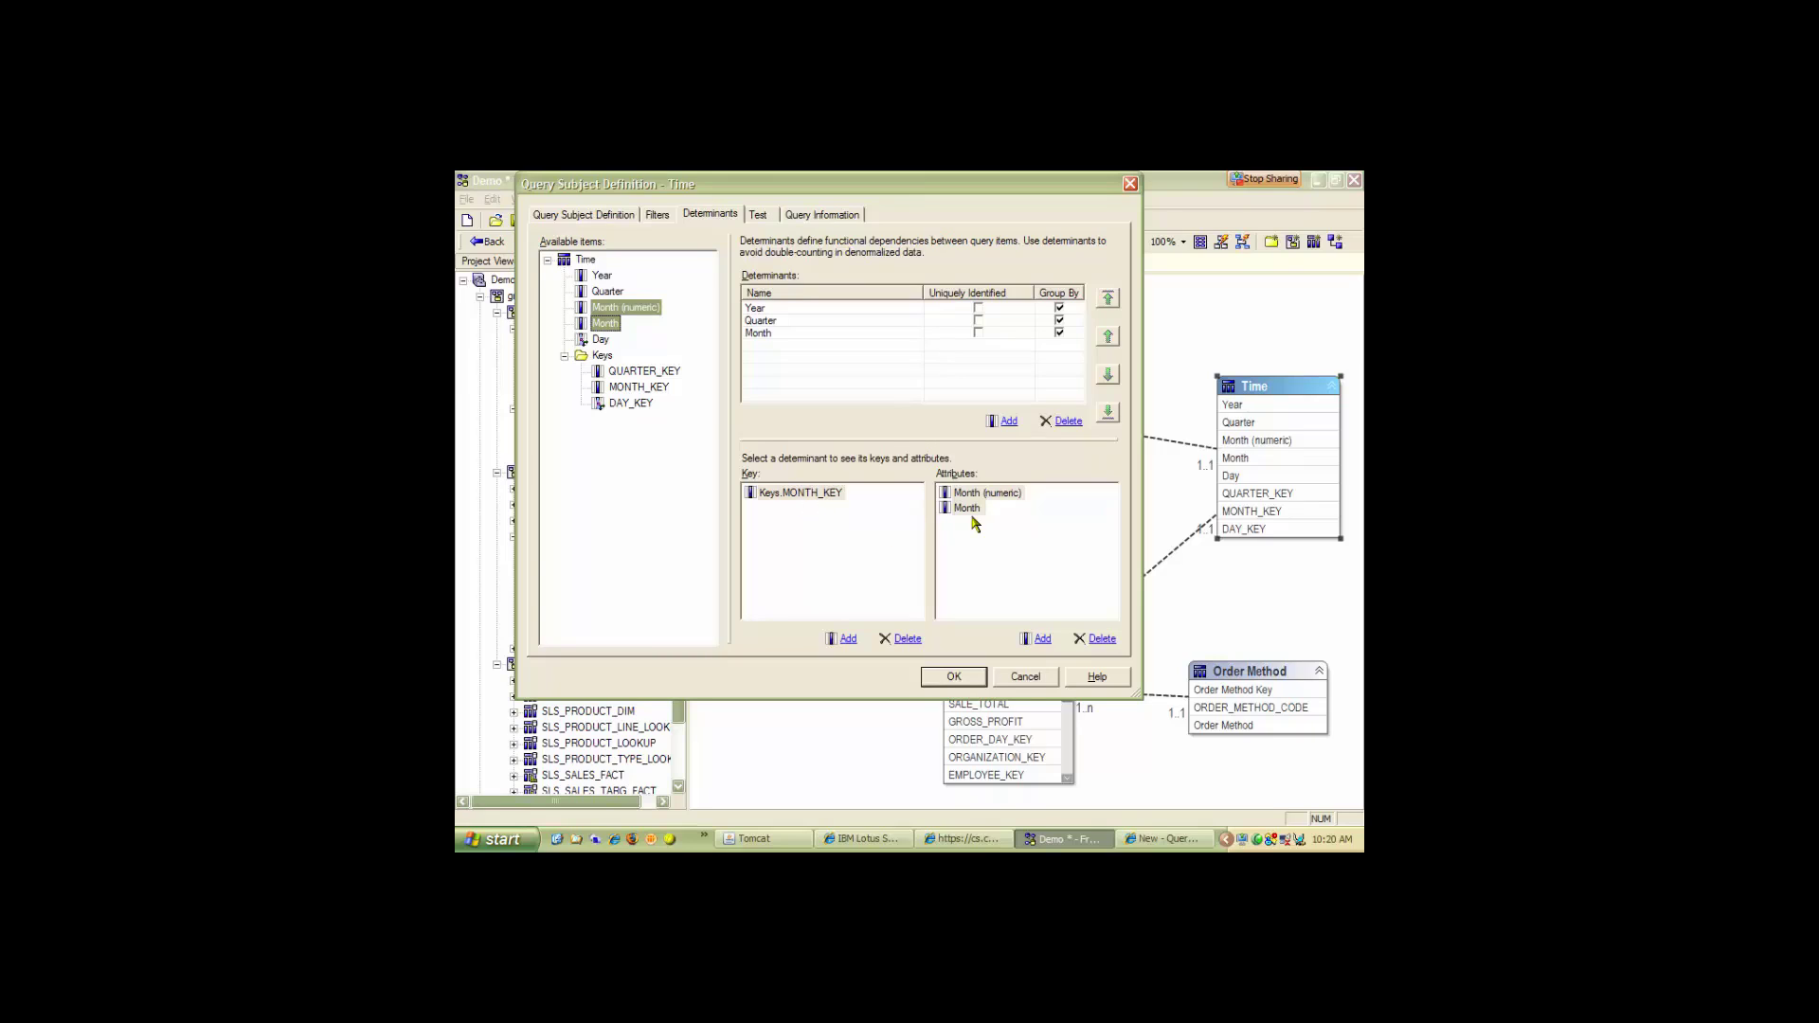
Add a Day determinant set to Uniquely Identified, with DAY_KEY as its key, and accept the Time query subject's definition.
{"action": "left_click", "coordinate": [1012, 424]}
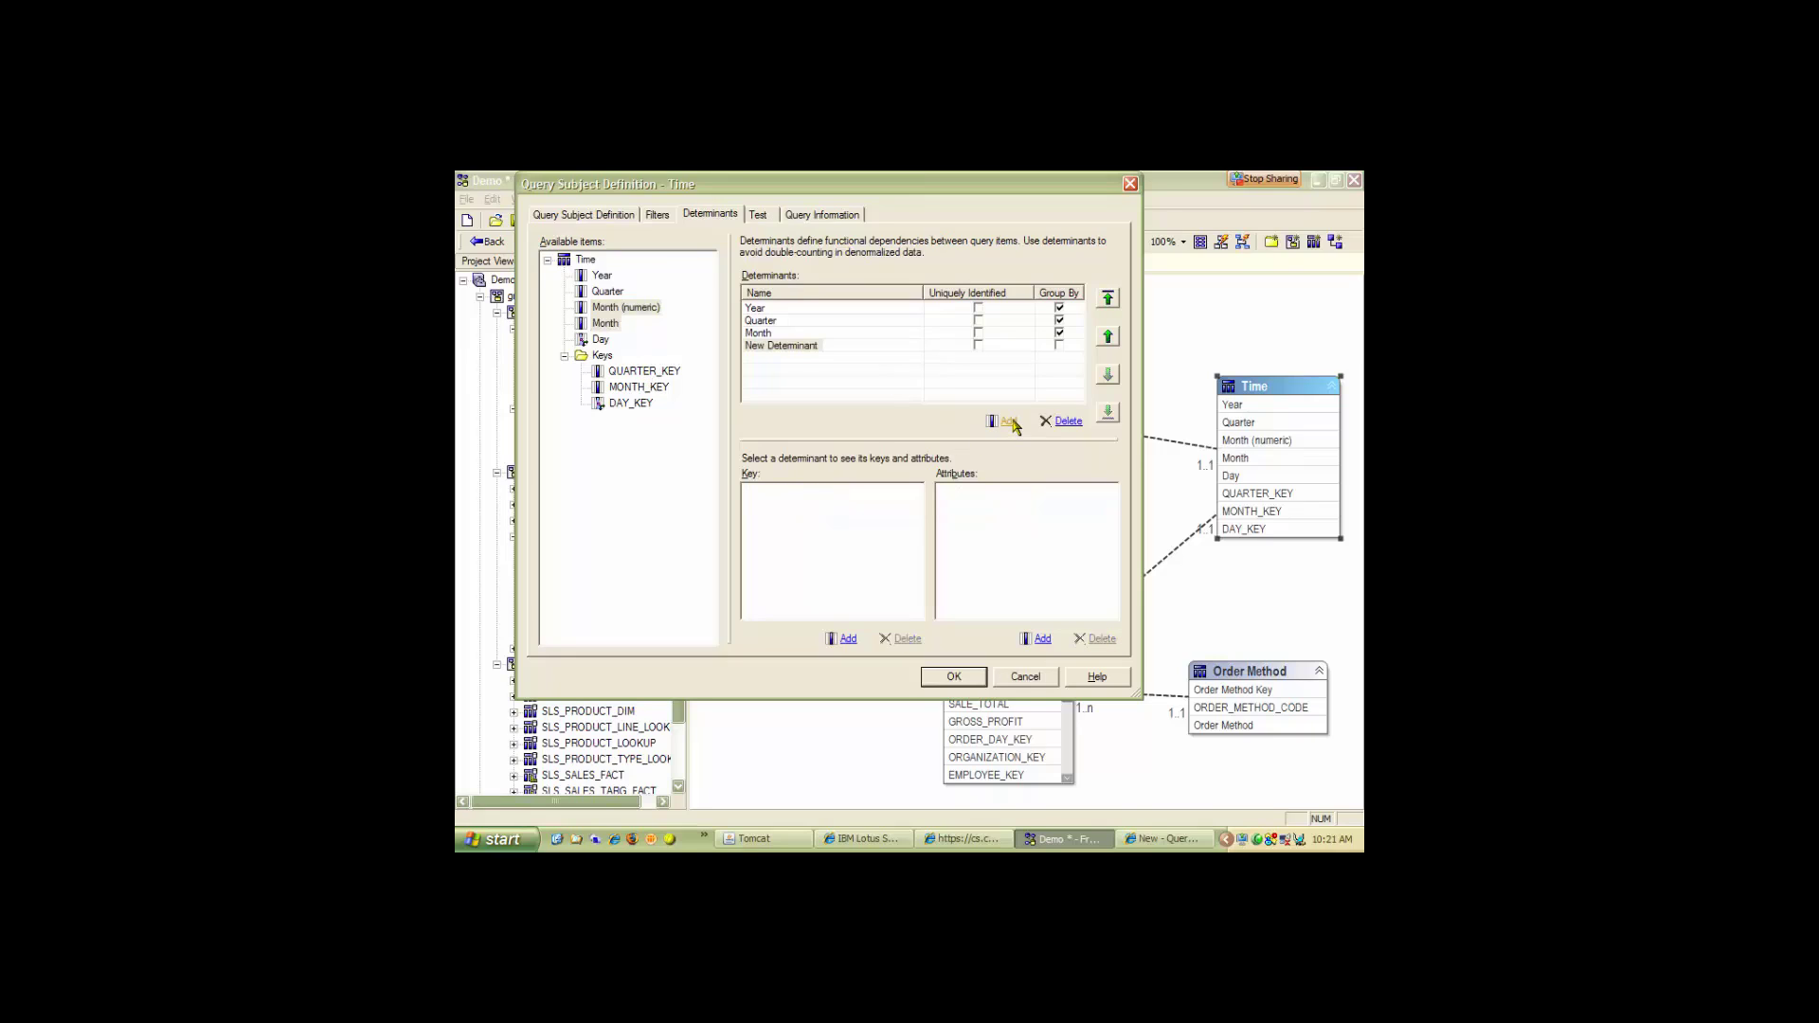
{"action": "right_click", "coordinate": [780, 348]}
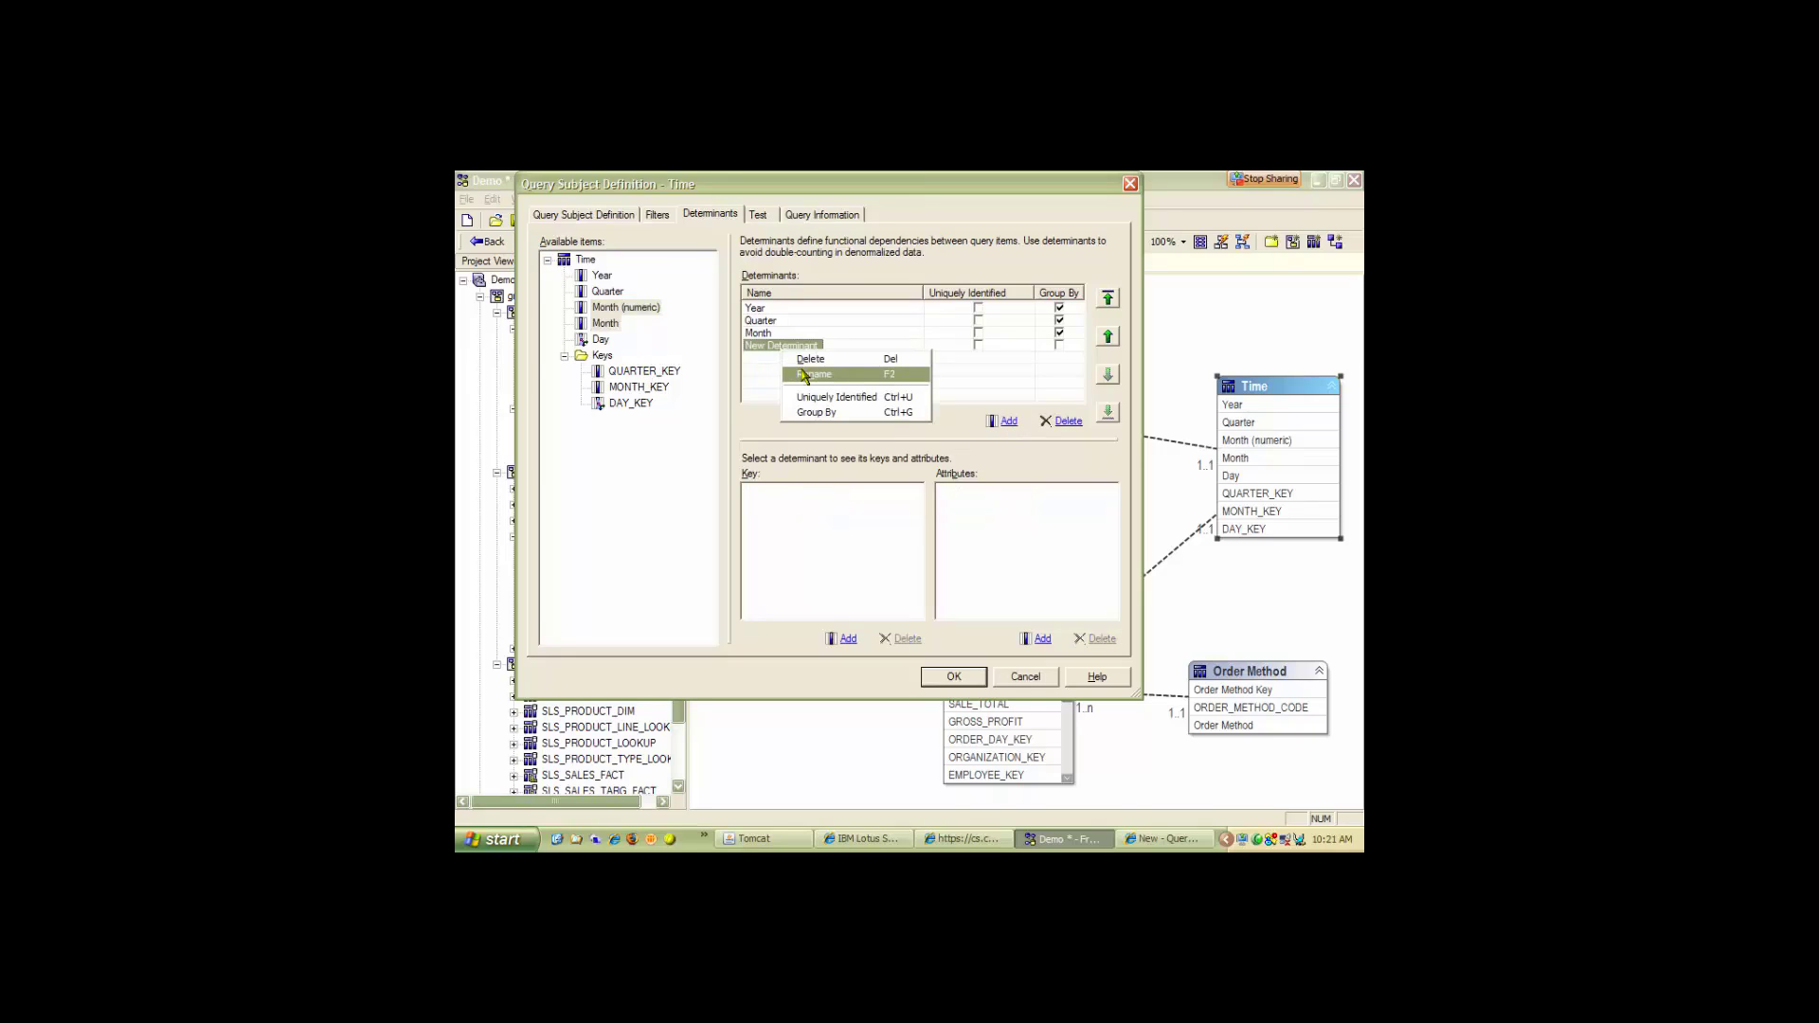
{"action": "left_click", "coordinate": [812, 375]}
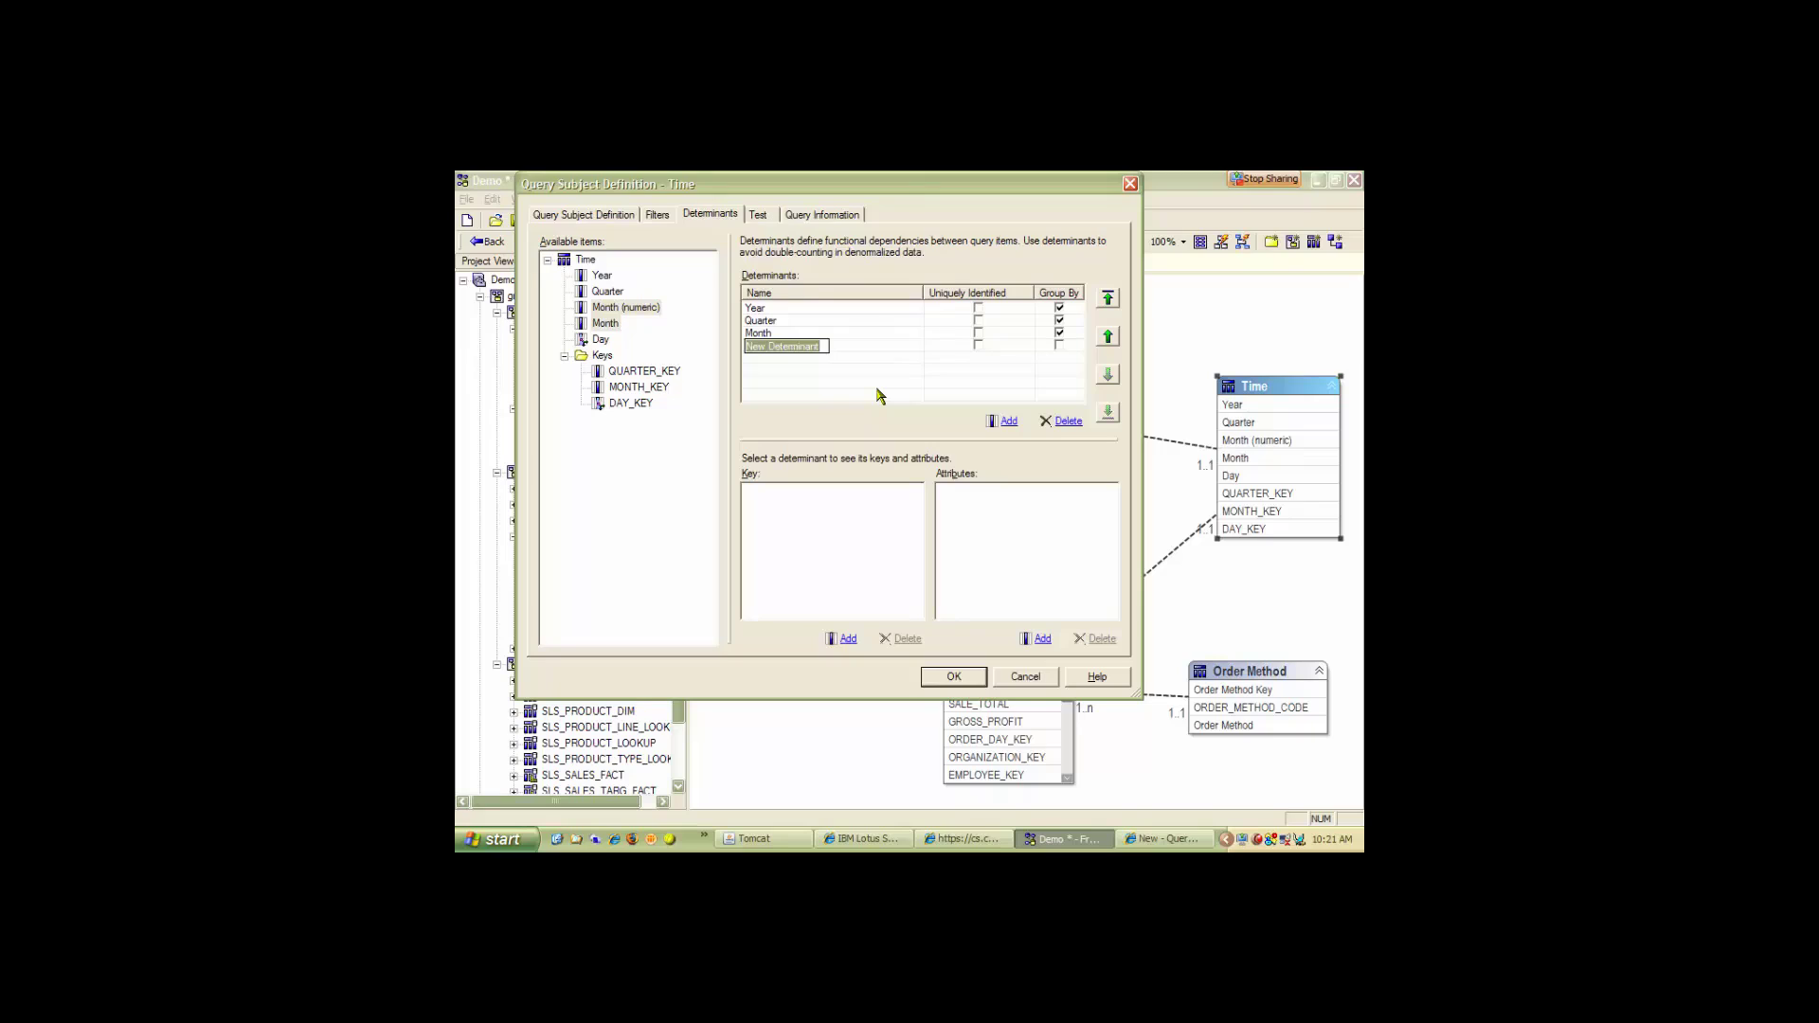
{"action": "type", "text": "Day"}
{"action": "key", "text": "Return"}
{"action": "left_click", "coordinate": [978, 346]}
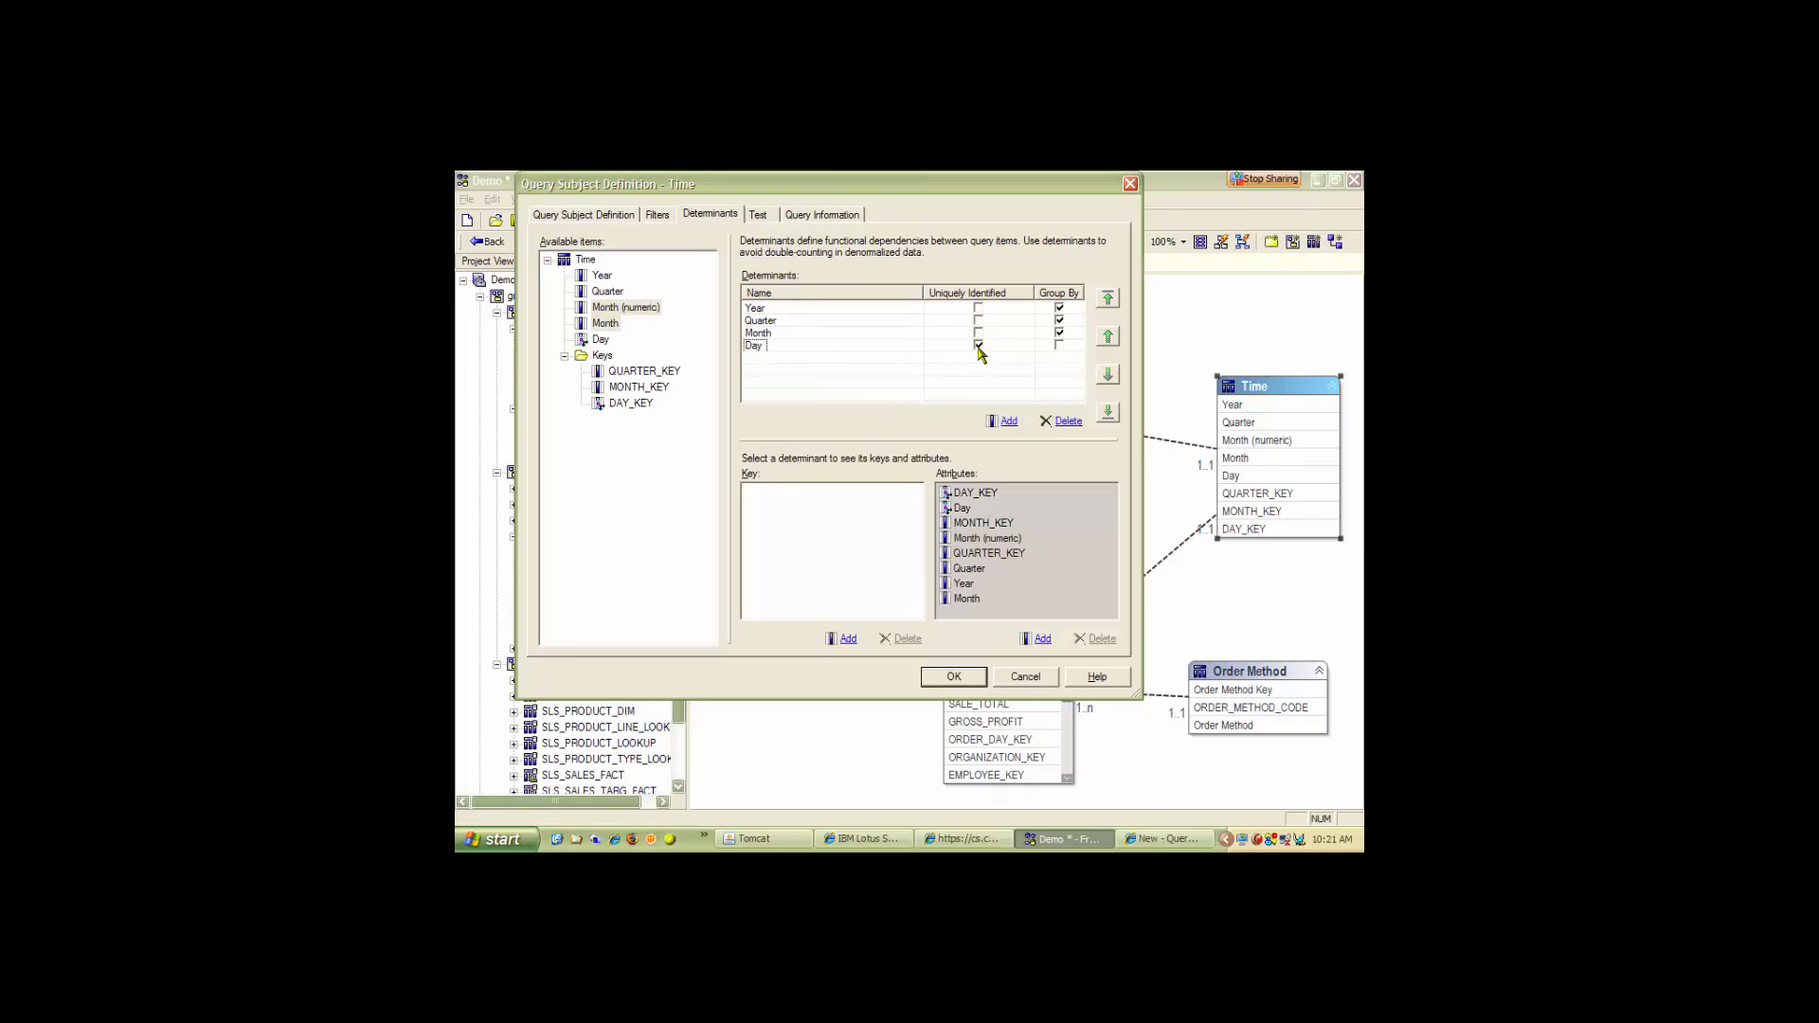
{"action": "left_click_drag", "start_coordinate": [630, 404], "coordinate": [794, 518]}
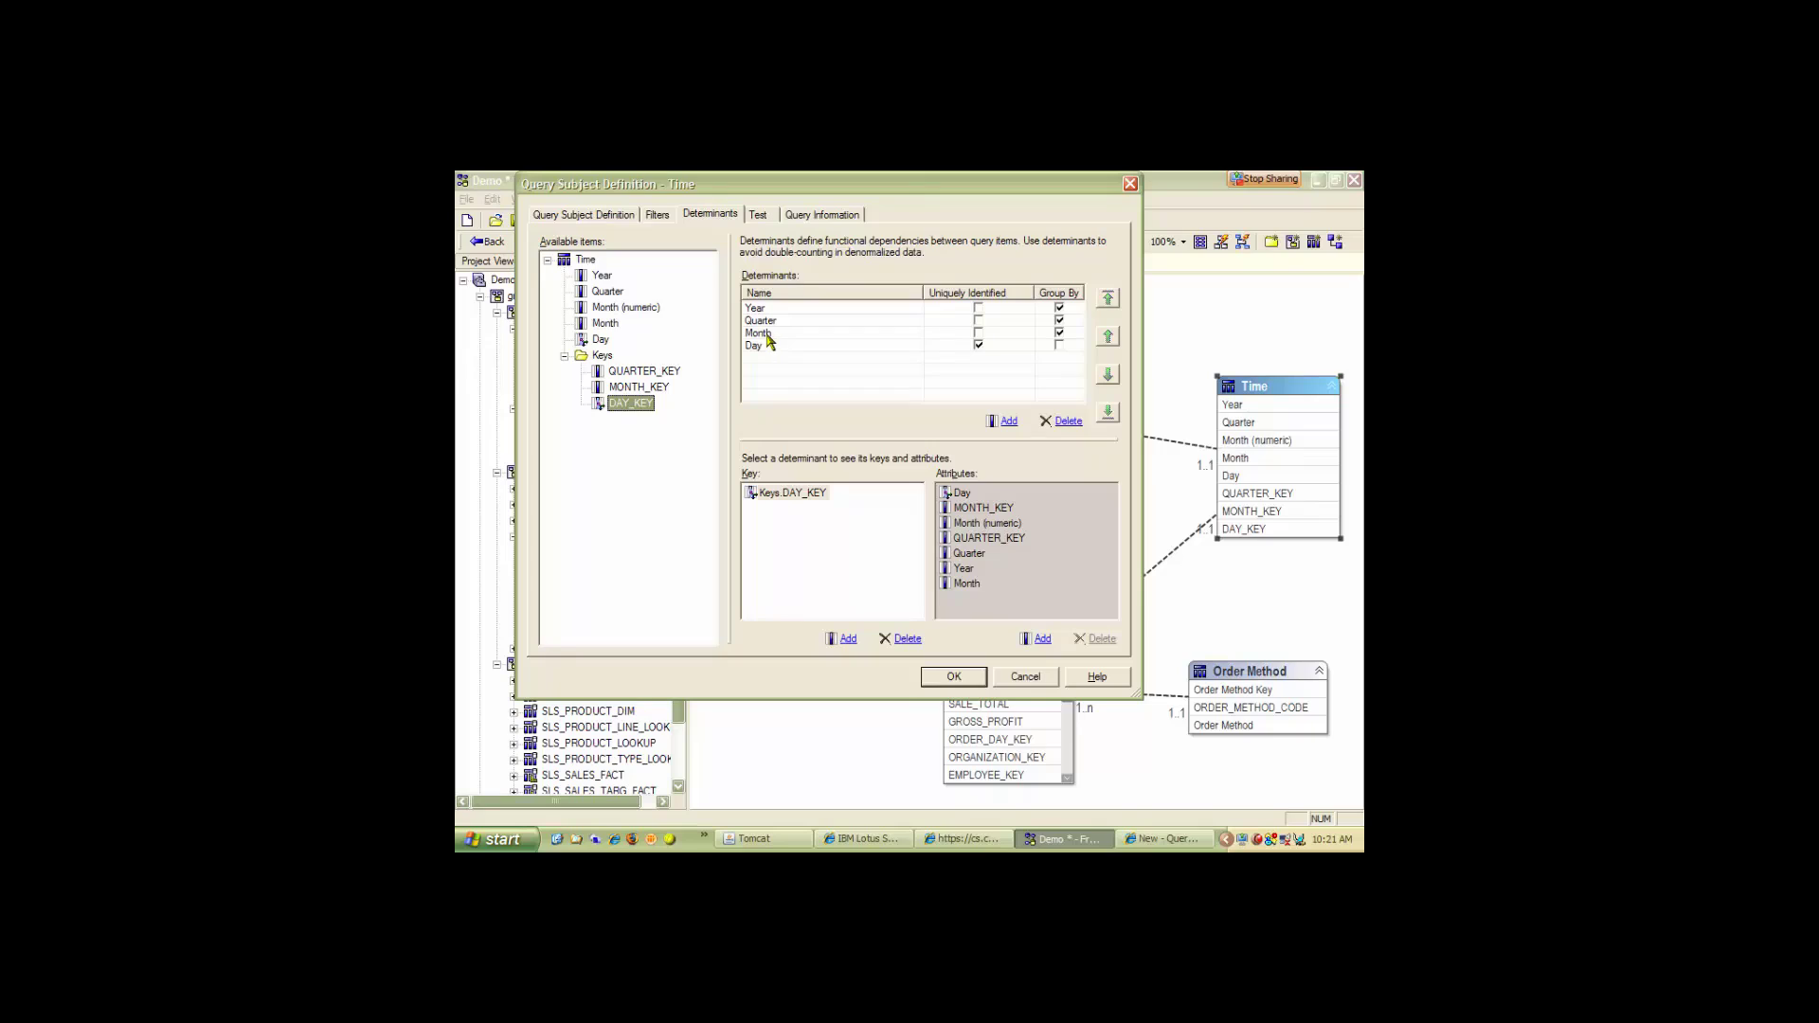
{"action": "left_click", "coordinate": [1060, 344]}
{"action": "left_click", "coordinate": [955, 676]}
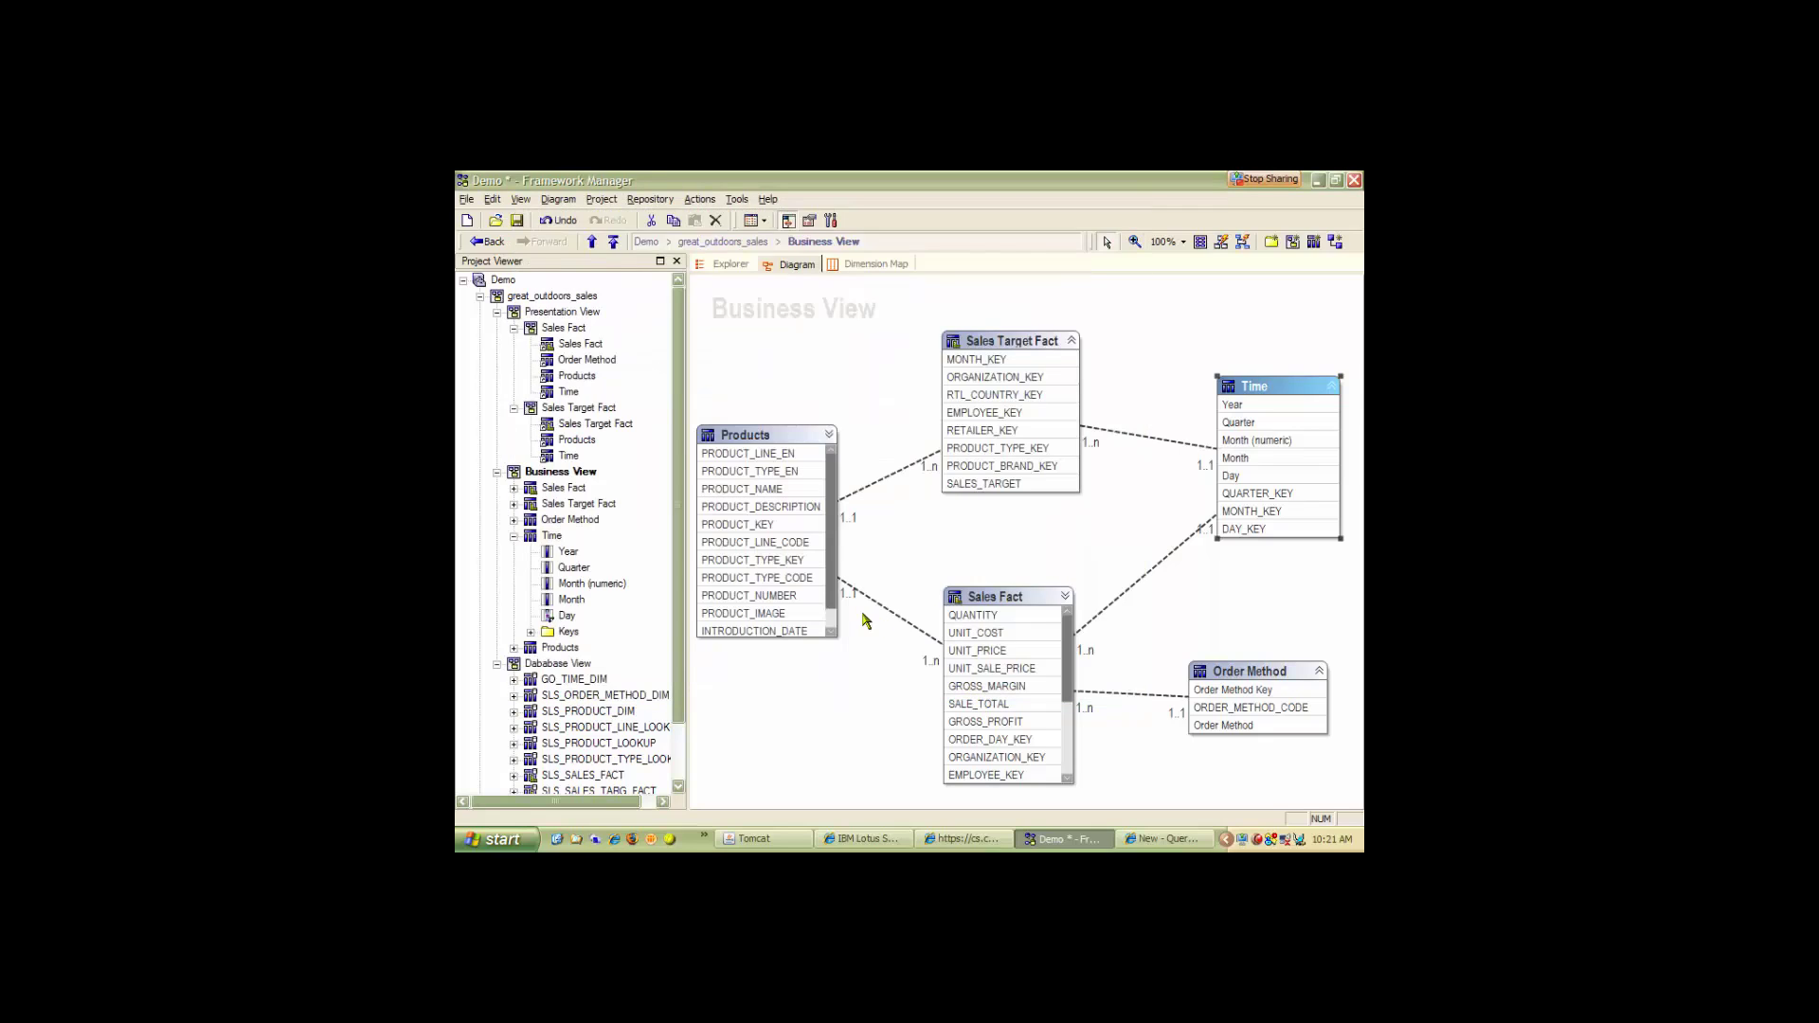
Add a determinant to the Products query subject in the Business View and enter Product in its name.
{"action": "double_click", "coordinate": [758, 435]}
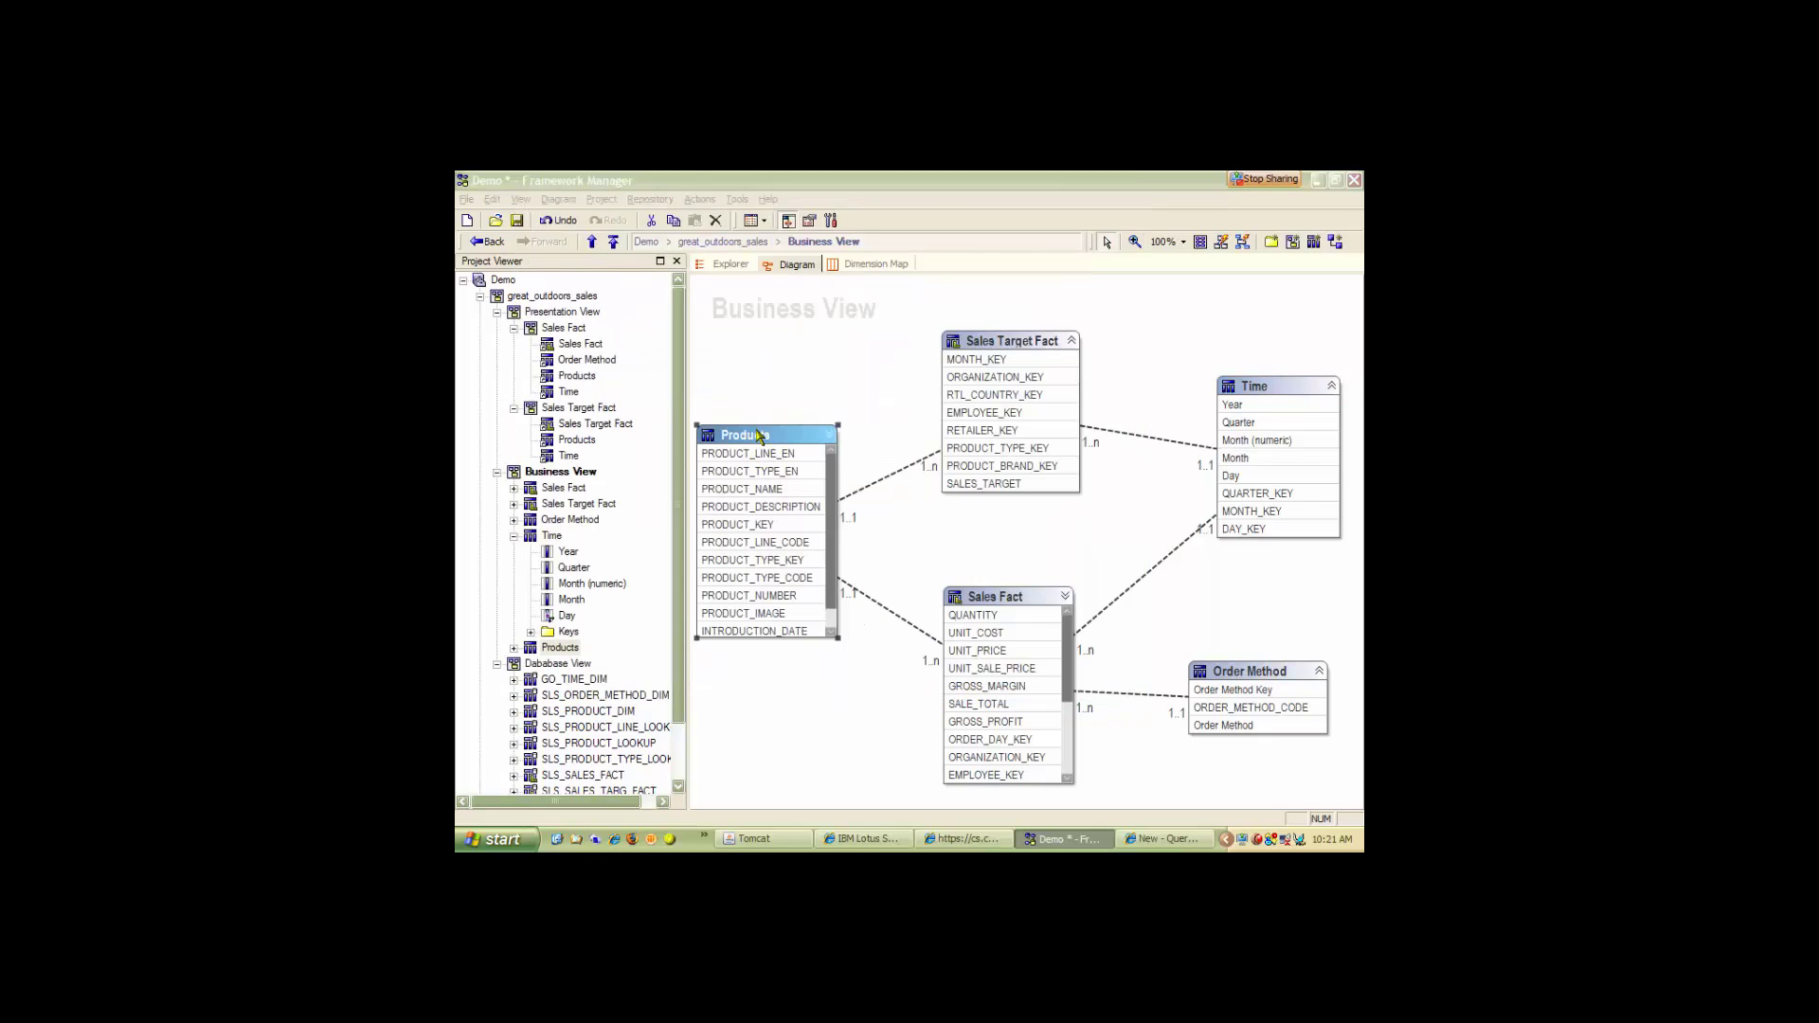
{"action": "left_click", "coordinate": [708, 214]}
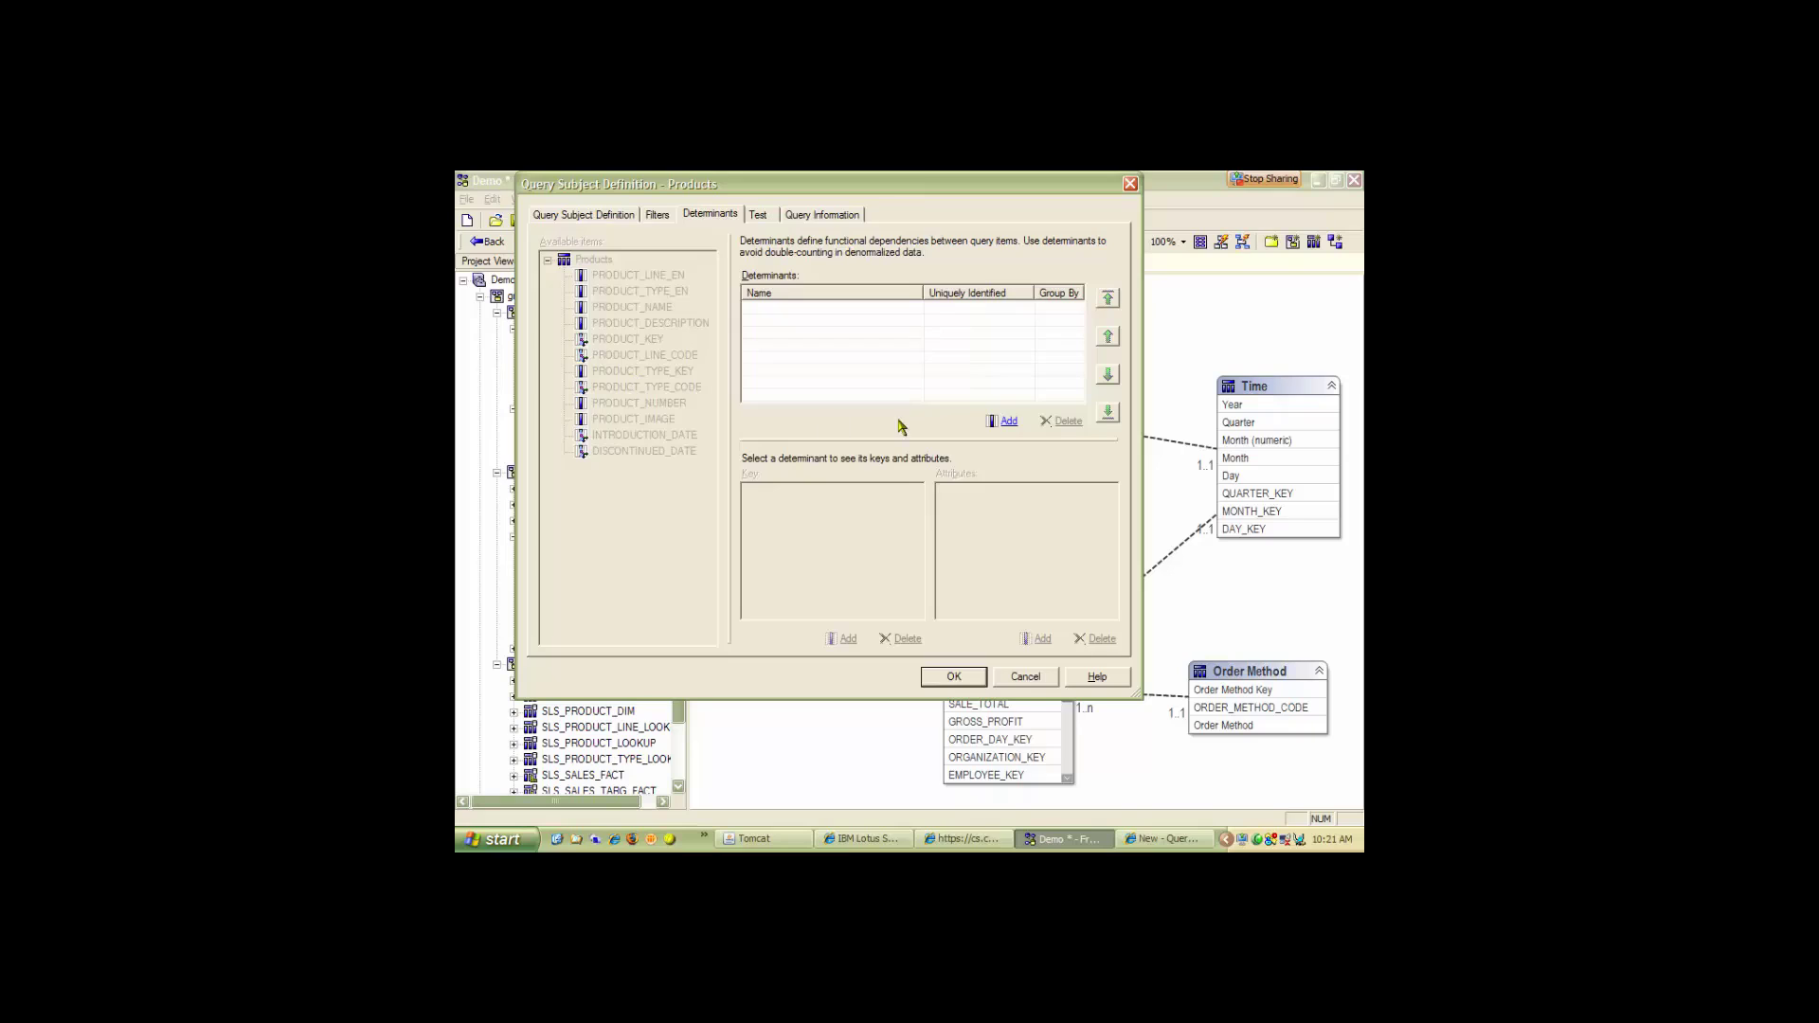
{"action": "left_click", "coordinate": [1008, 421]}
{"action": "left_click", "coordinate": [796, 309]}
{"action": "right_click", "coordinate": [796, 309]}
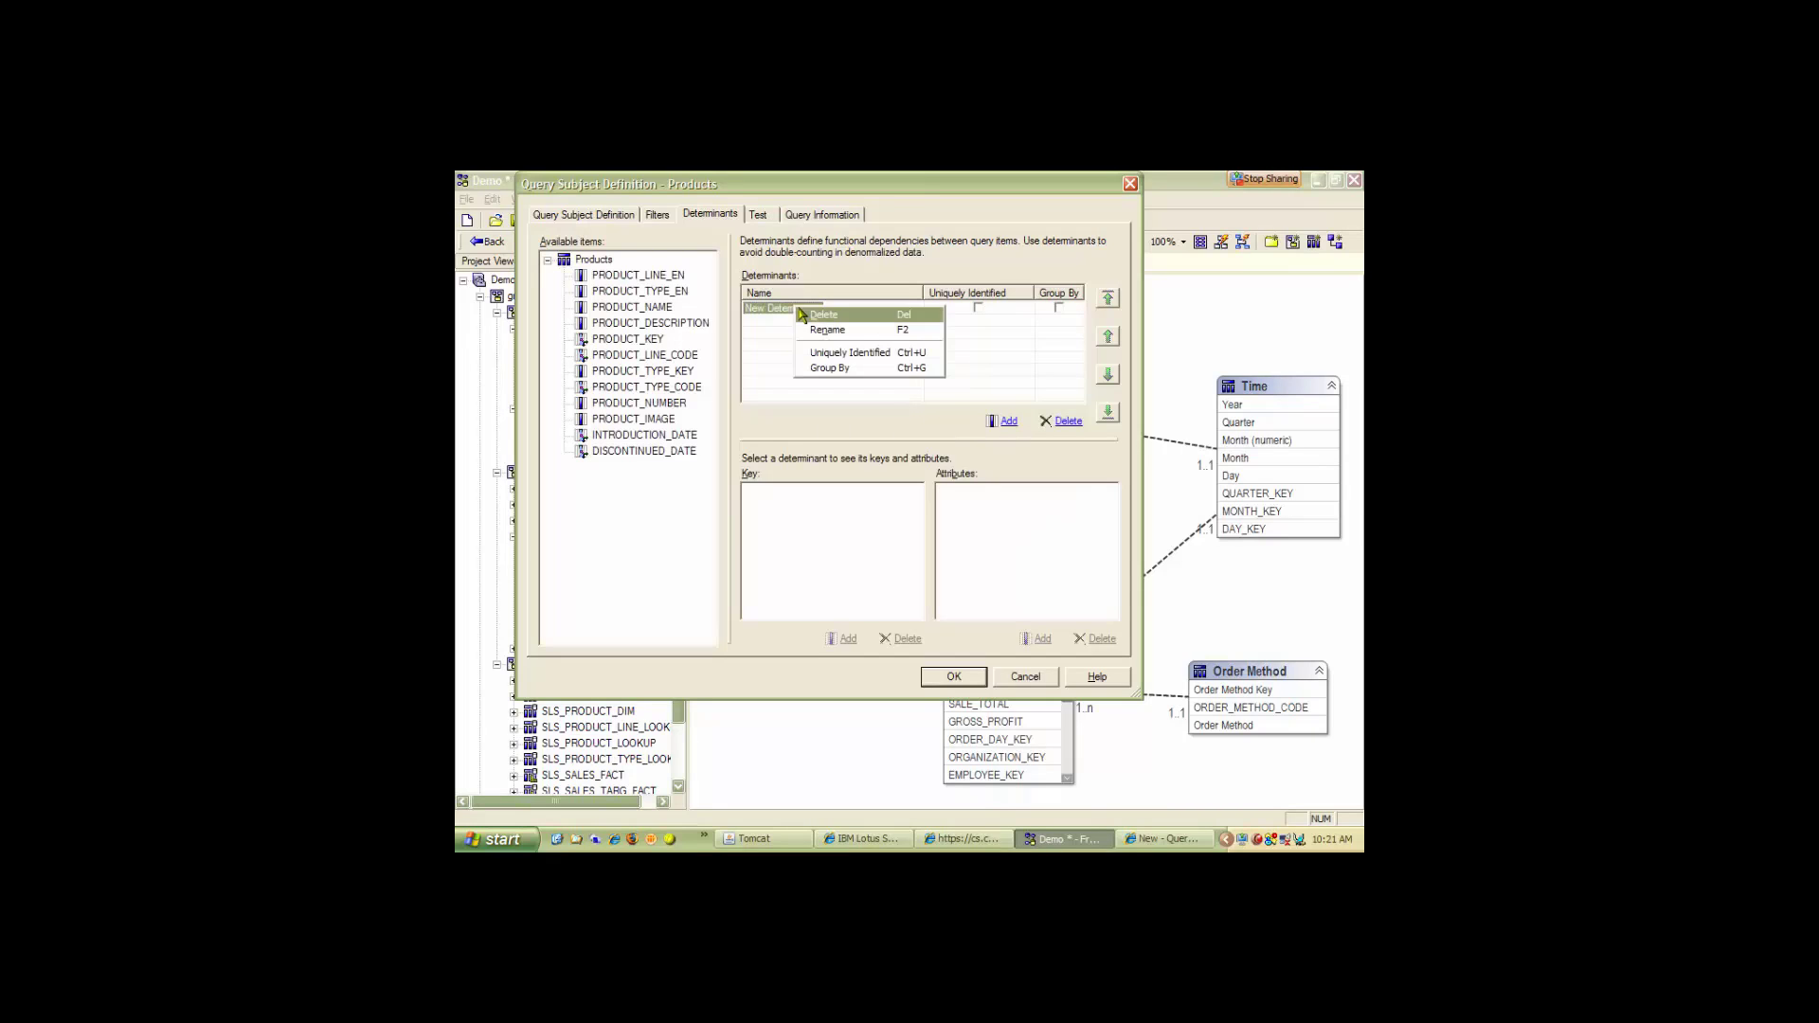
{"action": "left_click", "coordinate": [830, 331]}
{"action": "type", "text": "Product"}
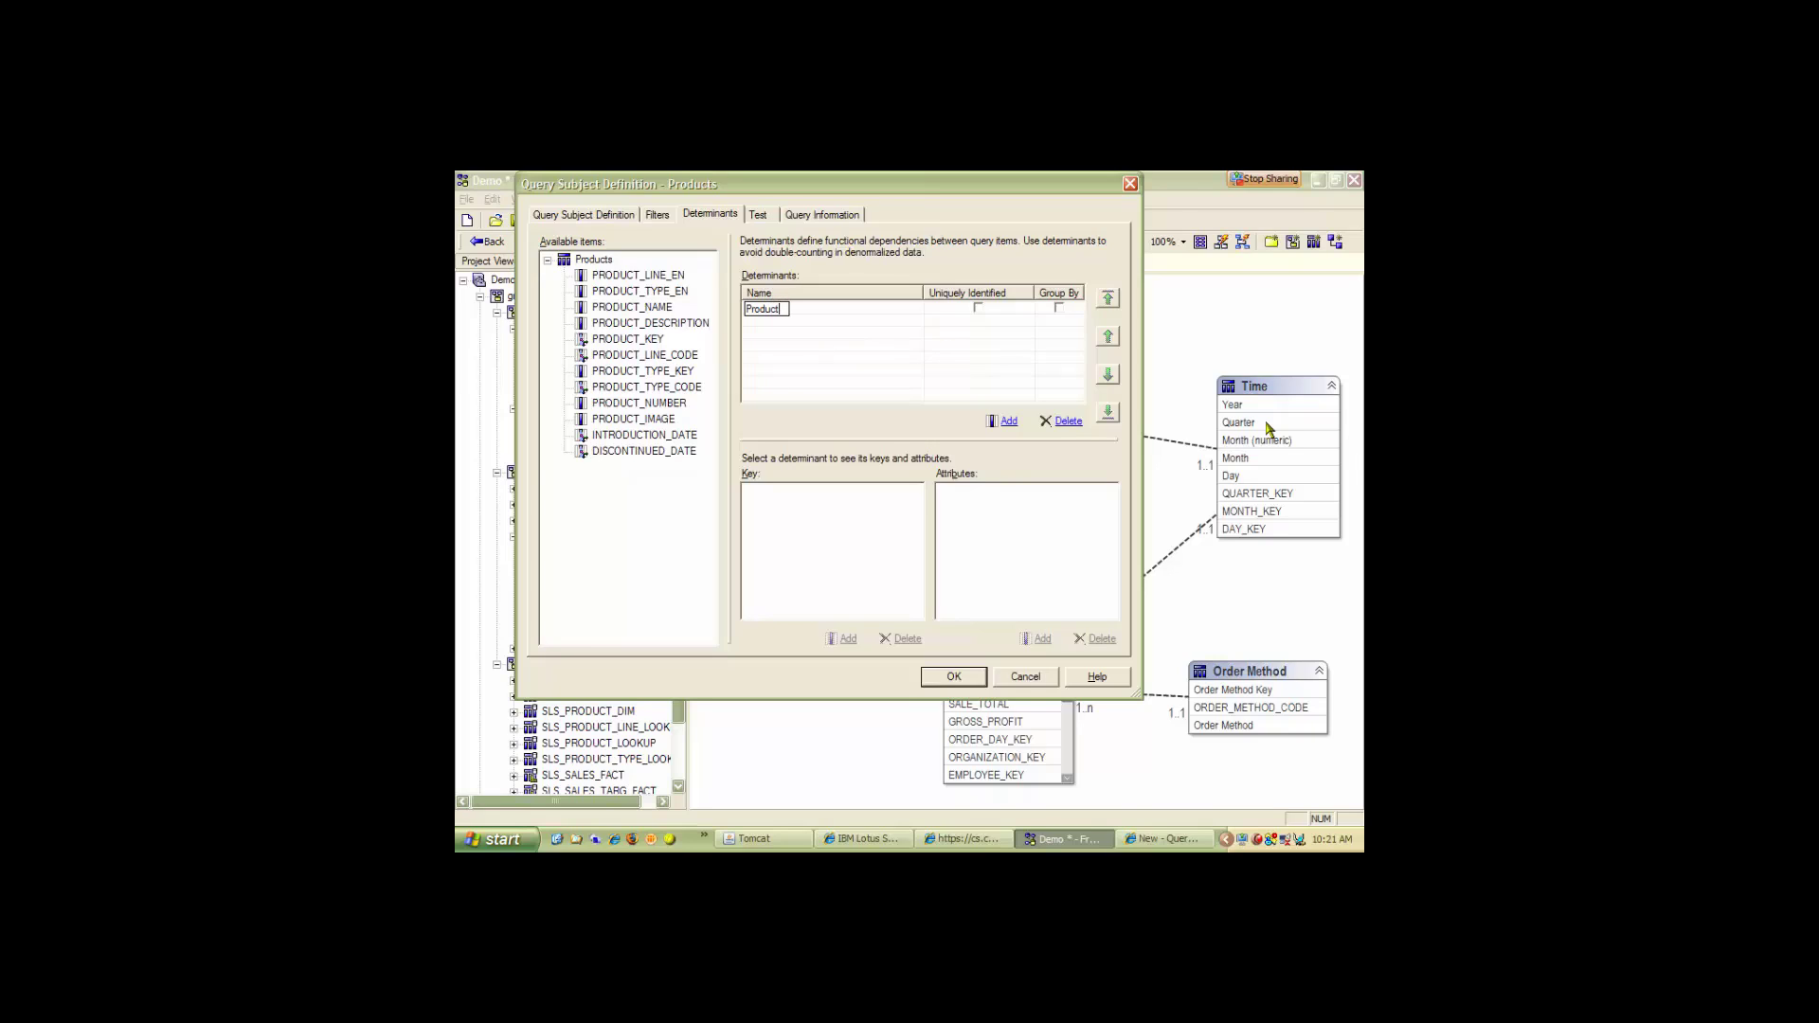
Name the determinant Product Line, enable Group By, and assign PRODUCT_LINE_CODE as its key and PRODUCT_LINE_EN as its attribute.
{"action": "type", "text": " Line"}
{"action": "left_click", "coordinate": [1060, 308]}
{"action": "left_click_drag", "start_coordinate": [669, 357], "coordinate": [772, 519]}
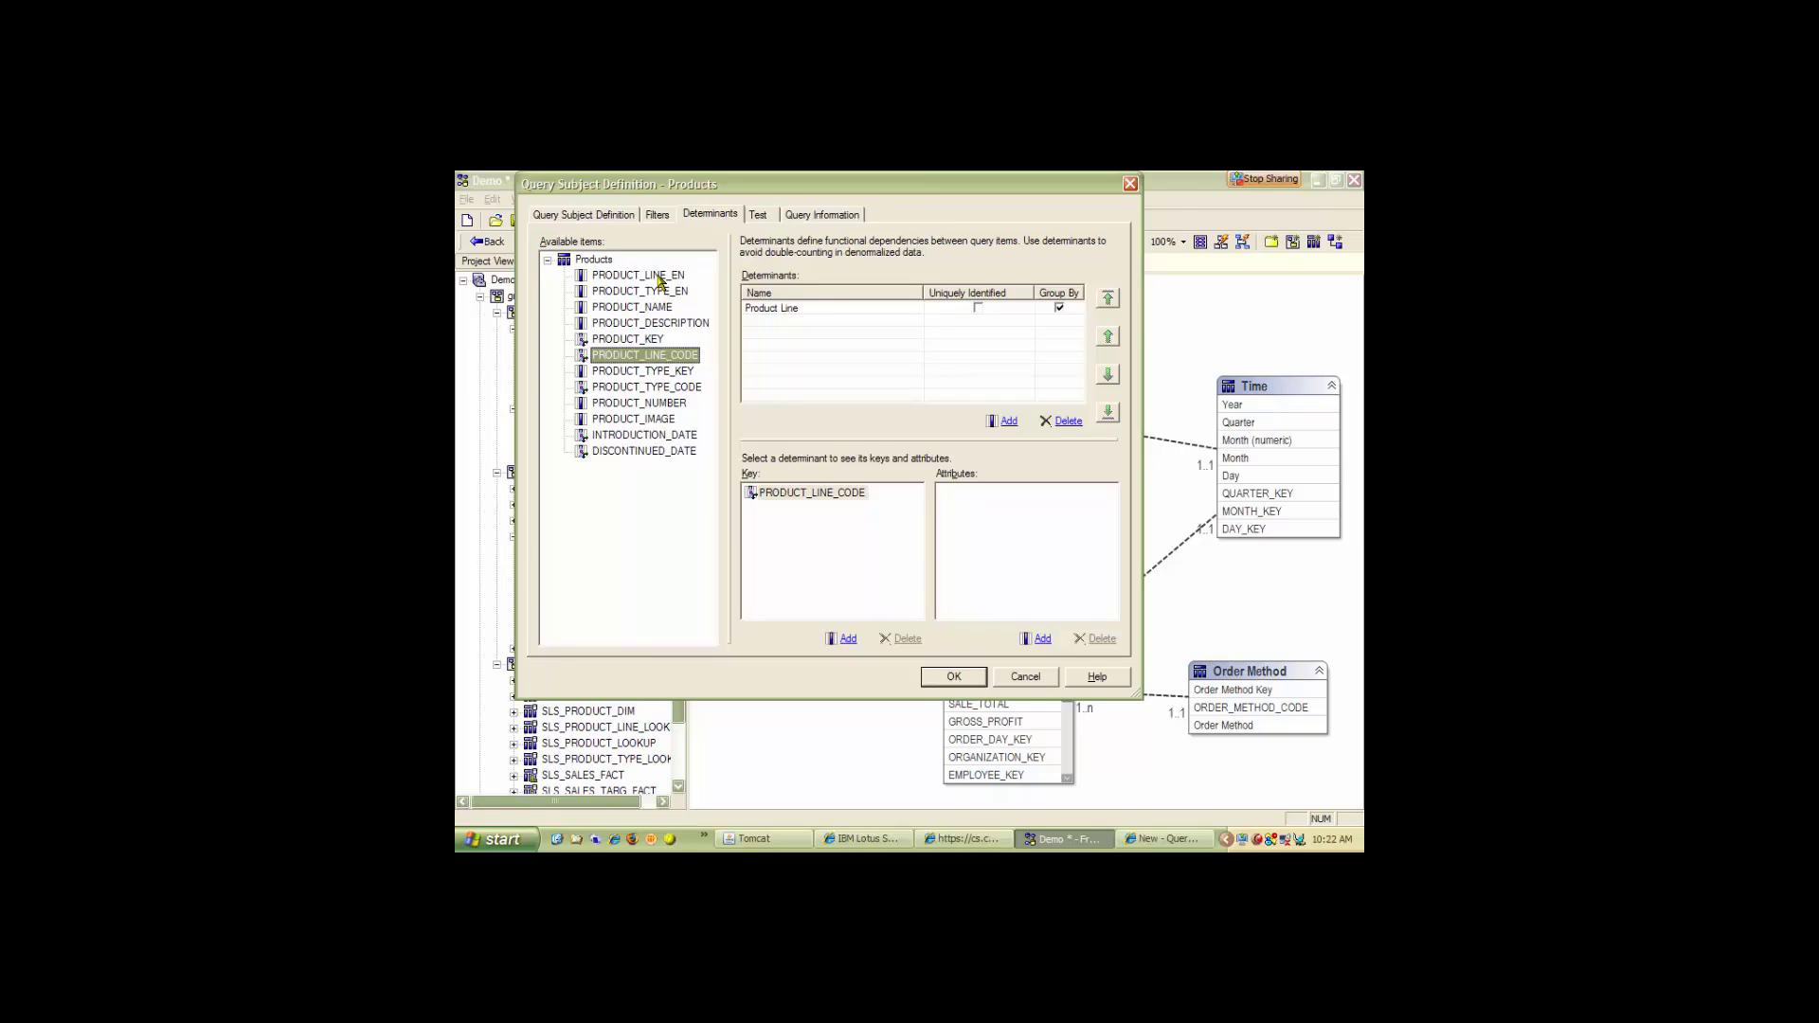
{"action": "left_click_drag", "start_coordinate": [662, 275], "coordinate": [1014, 545]}
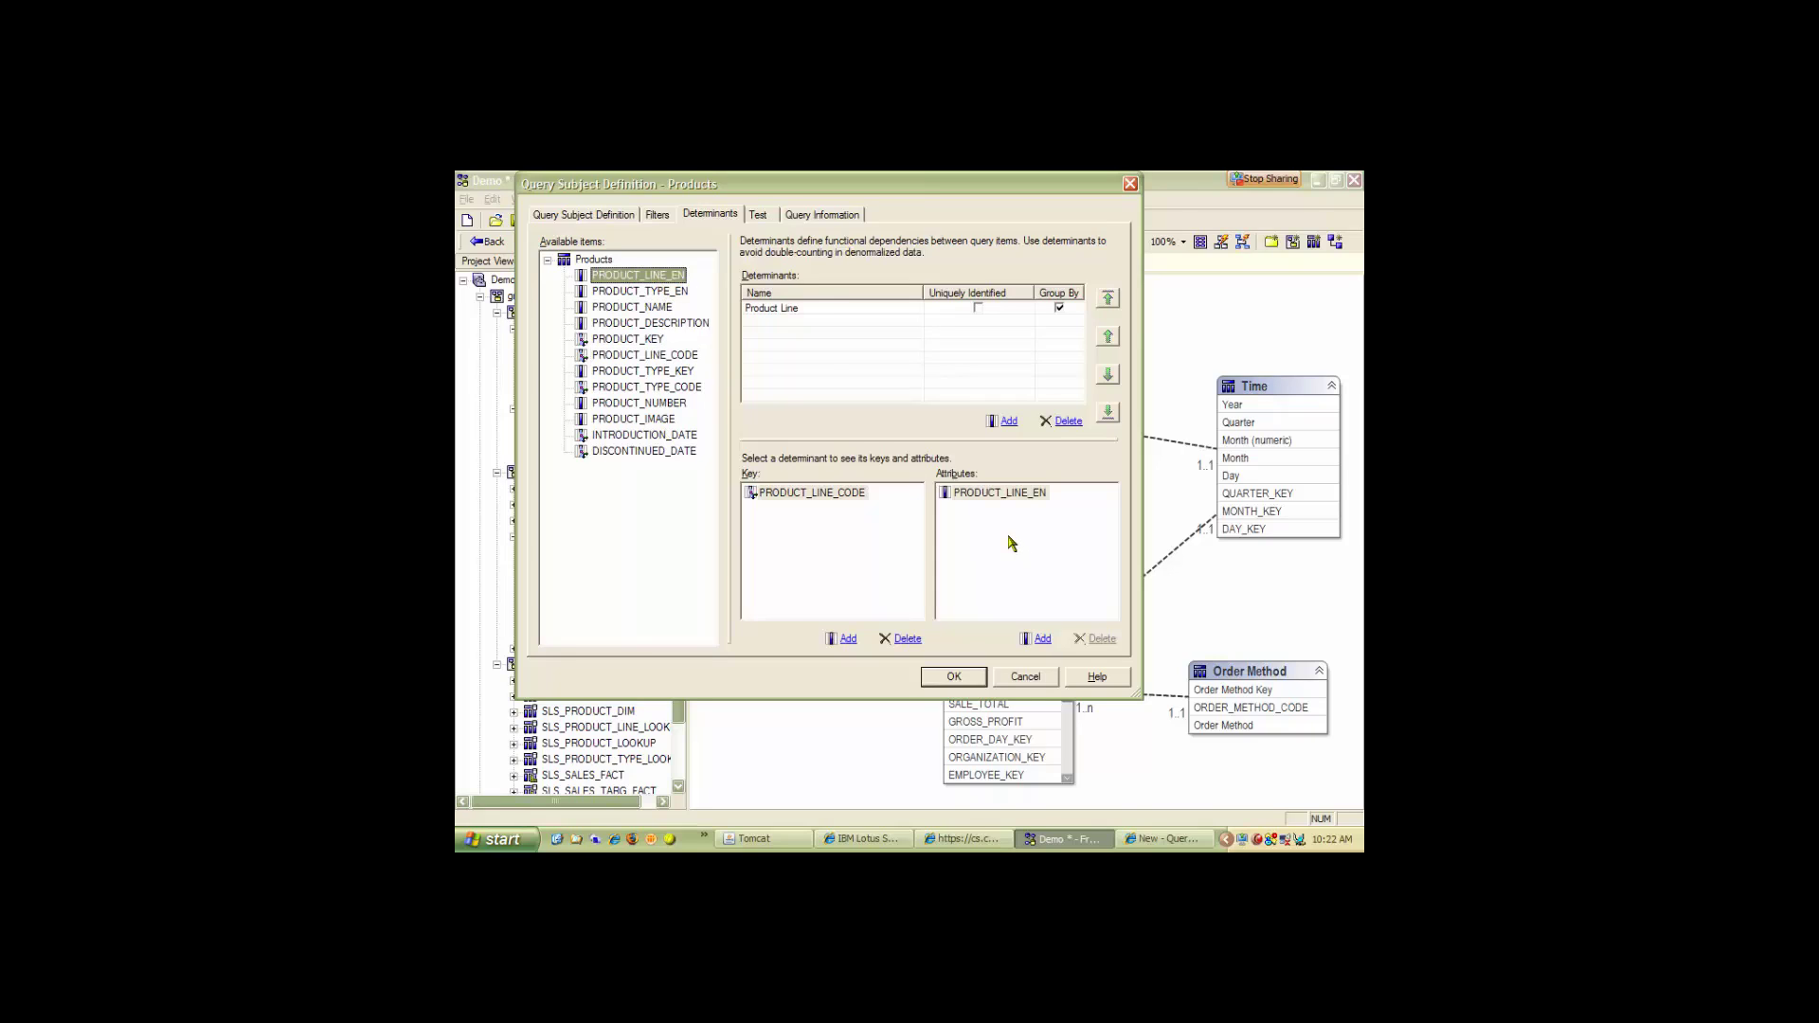
Add a Product Type determinant with Group By enabled, PRODUCT_TYPE_KEY as key, and PRODUCT_TYPE_CODE and PRODUCT_TYPE_EN as attributes.
{"action": "left_click", "coordinate": [1008, 422]}
{"action": "right_click", "coordinate": [779, 322]}
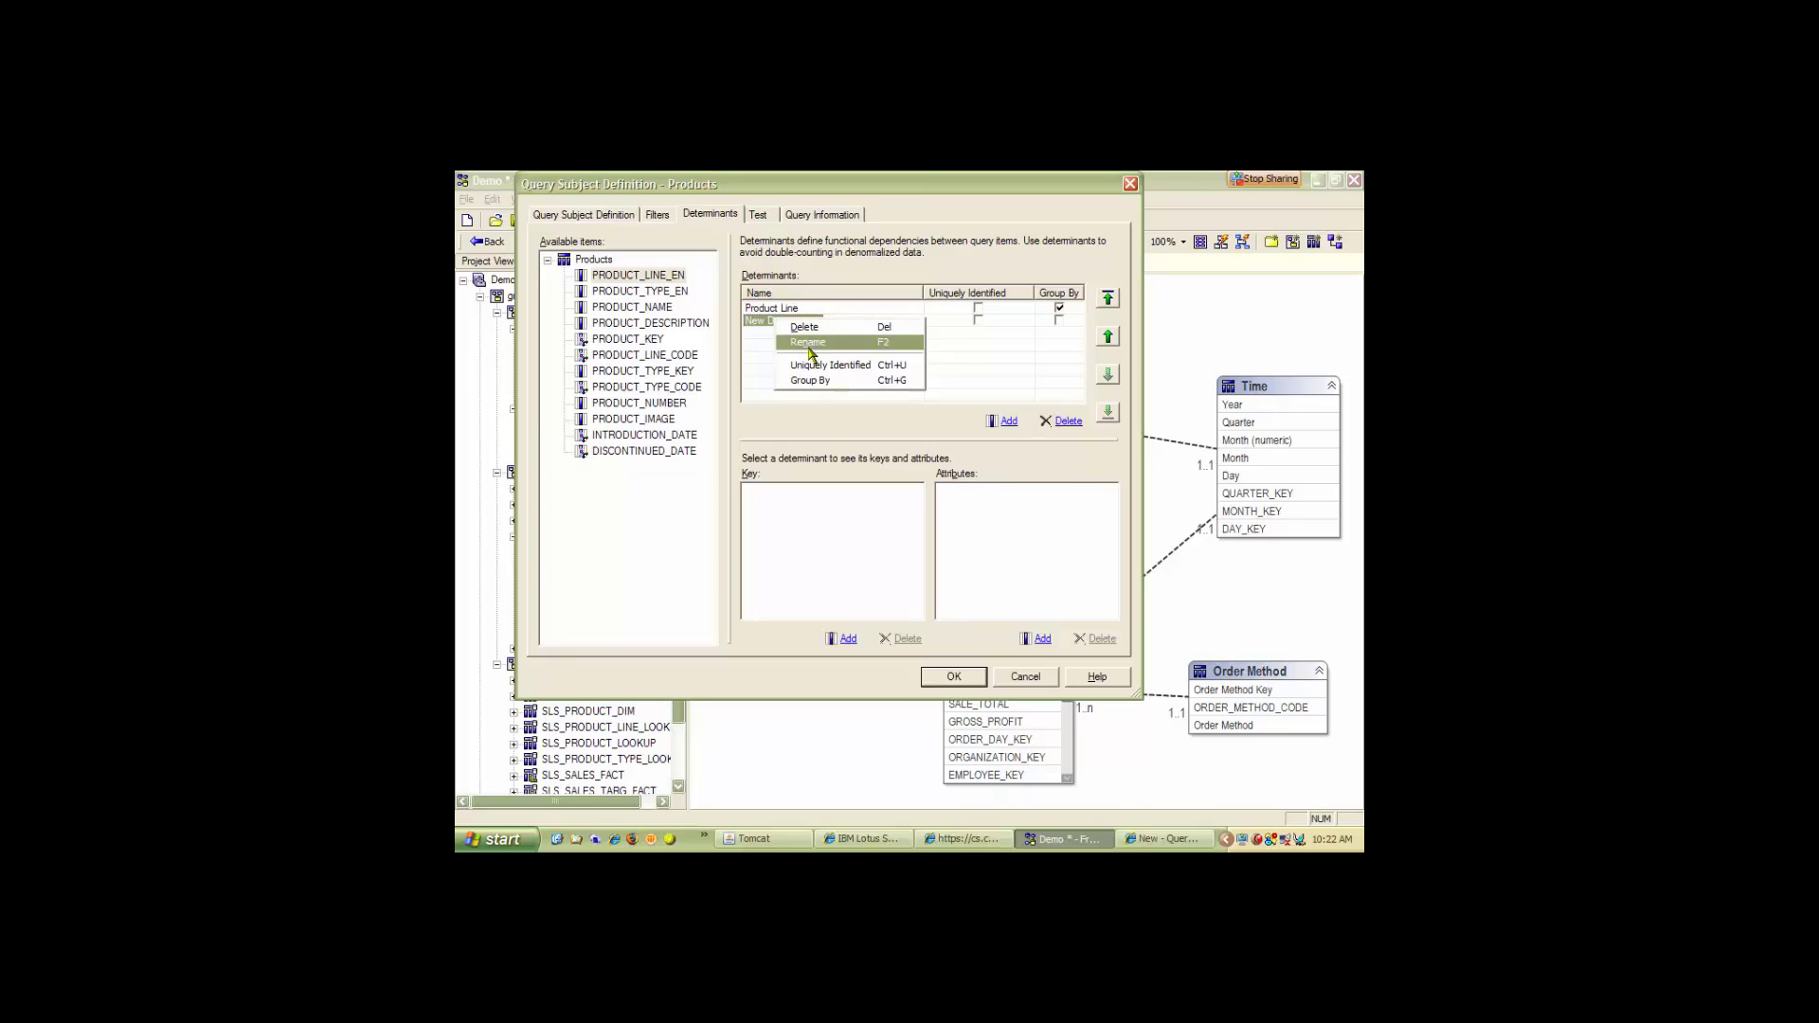
{"action": "left_click", "coordinate": [812, 353]}
{"action": "type", "text": "Produ"}
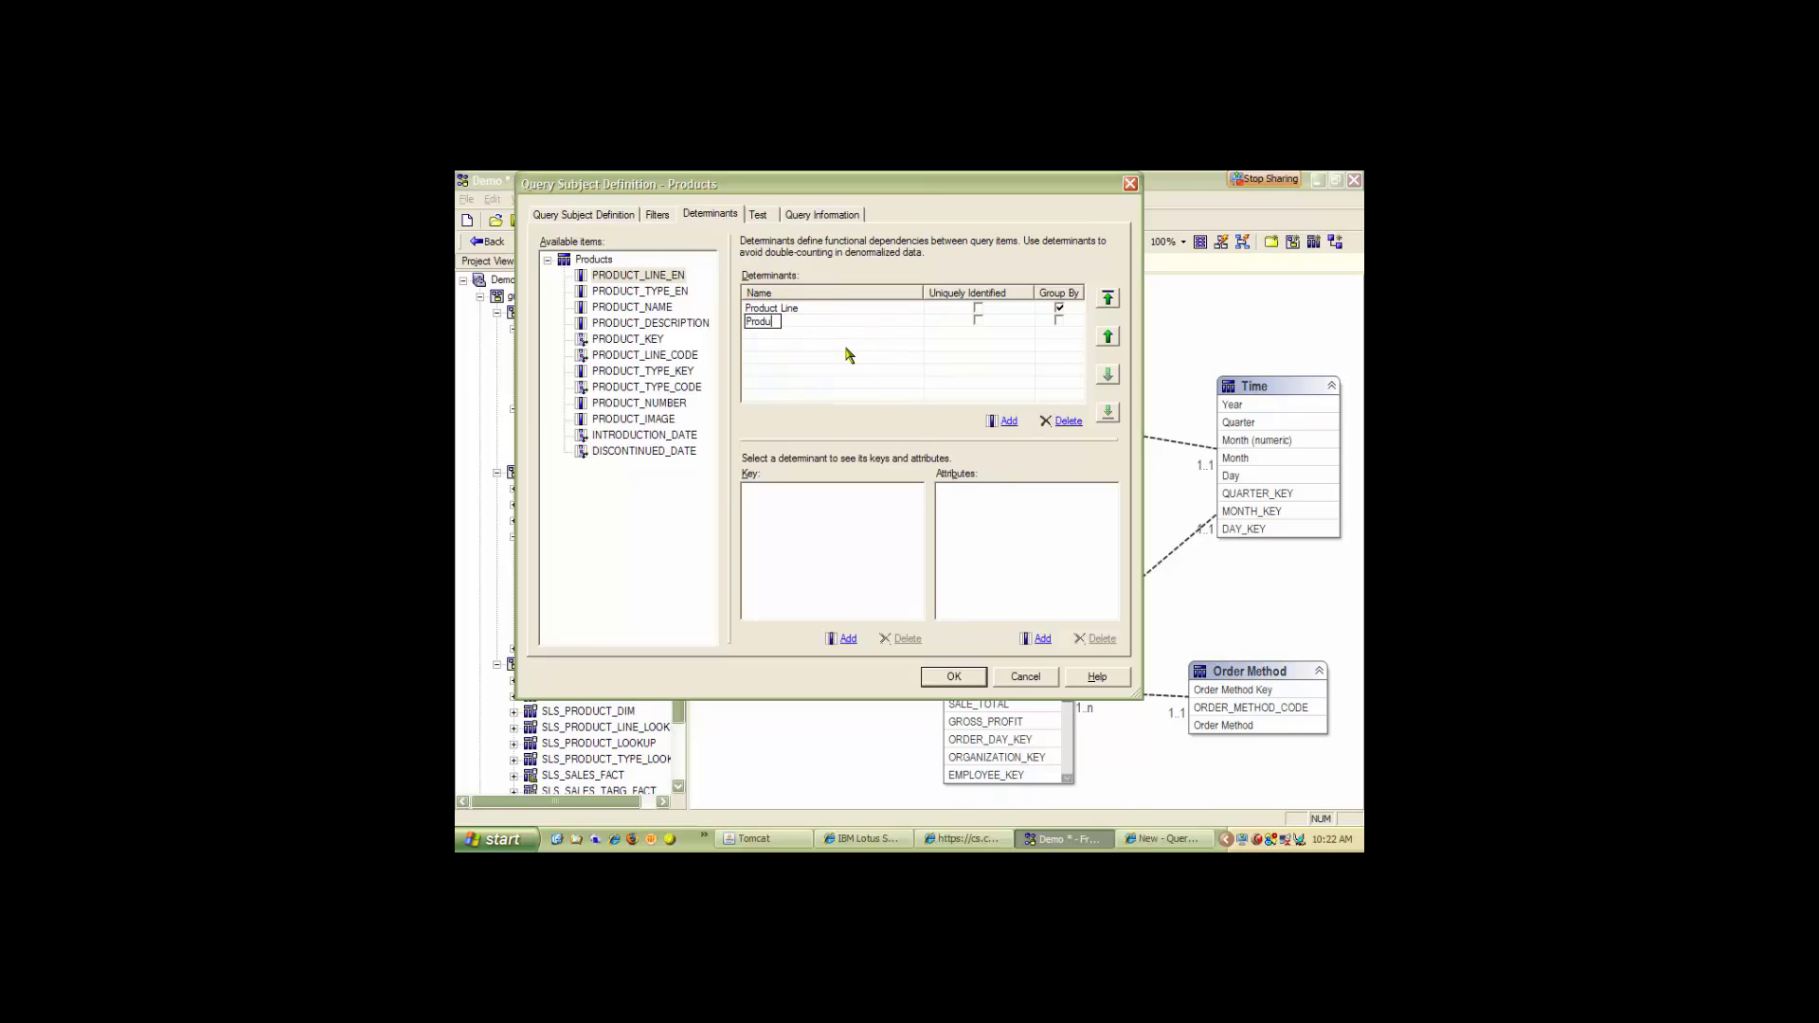
{"action": "type", "text": "ct Type"}
{"action": "left_click", "coordinate": [1060, 320]}
{"action": "left_click_drag", "start_coordinate": [663, 374], "coordinate": [782, 506]}
{"action": "left_click_drag", "start_coordinate": [663, 388], "coordinate": [990, 526]}
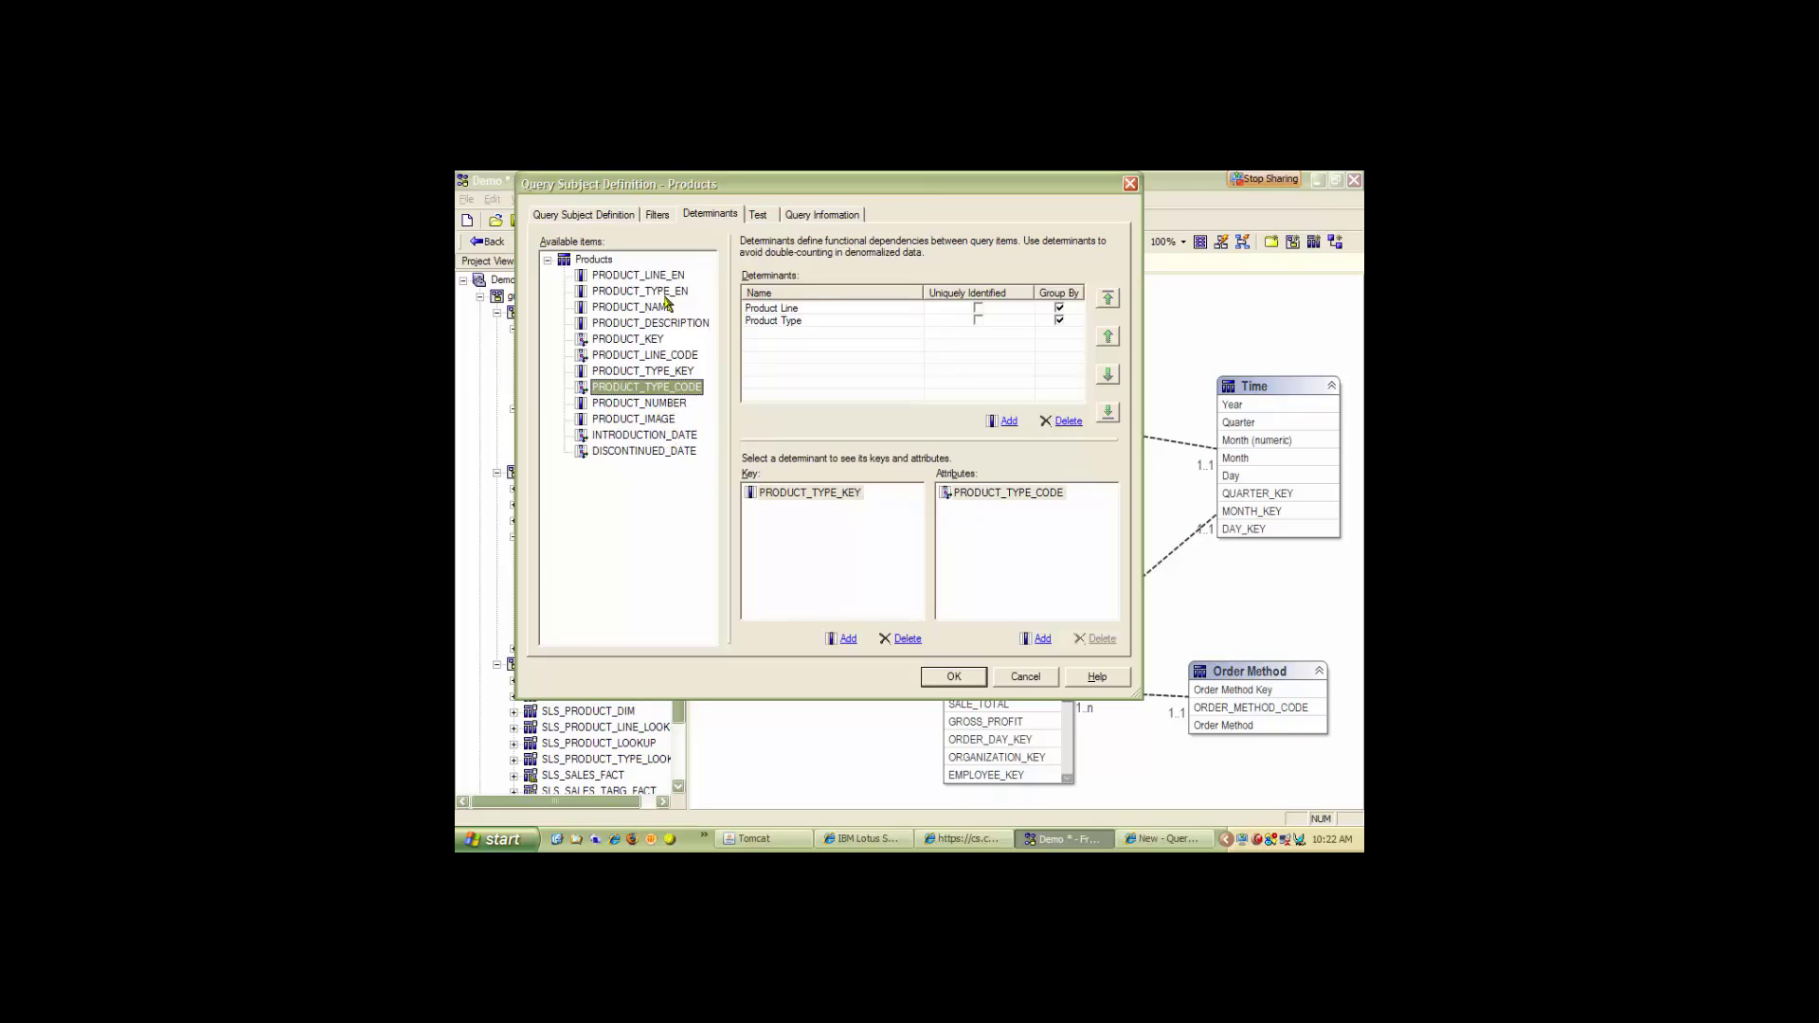
{"action": "left_click_drag", "start_coordinate": [664, 294], "coordinate": [976, 536]}
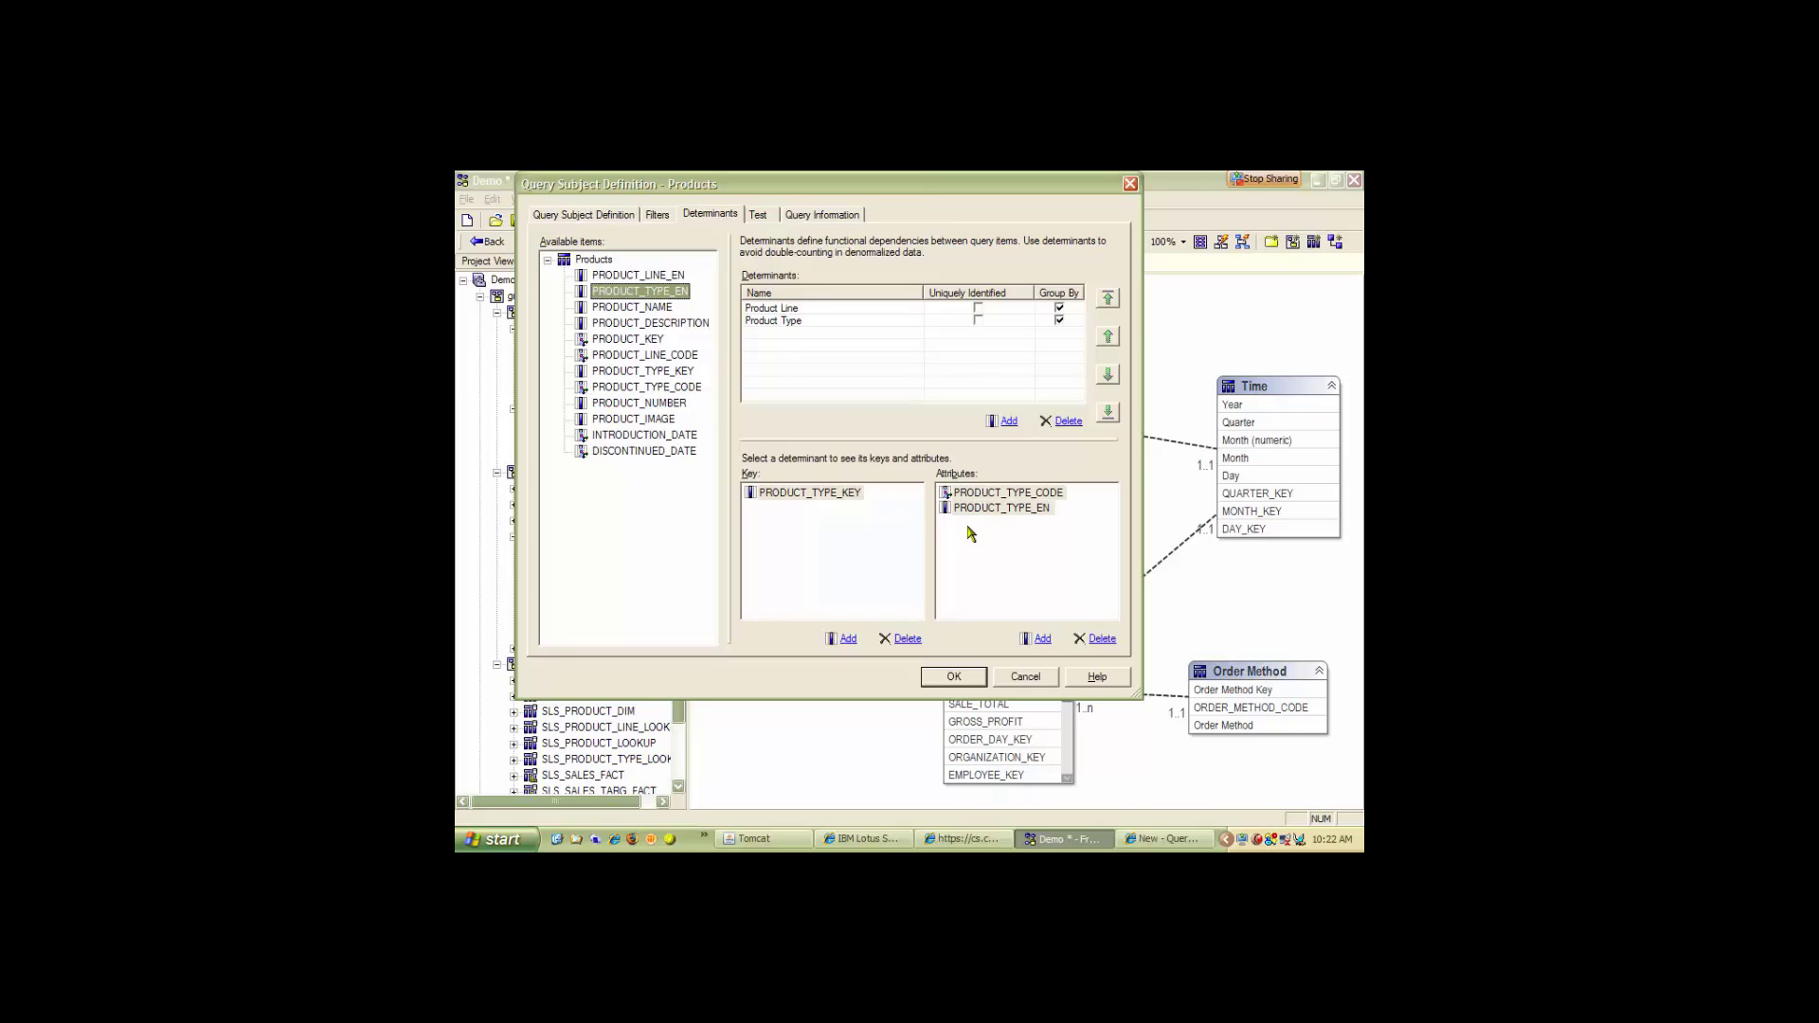
Add a uniquely identified determinant named Product with PRODUCT_KEY as its key, and accept the Products query subject definition.
{"action": "left_click", "coordinate": [1007, 421]}
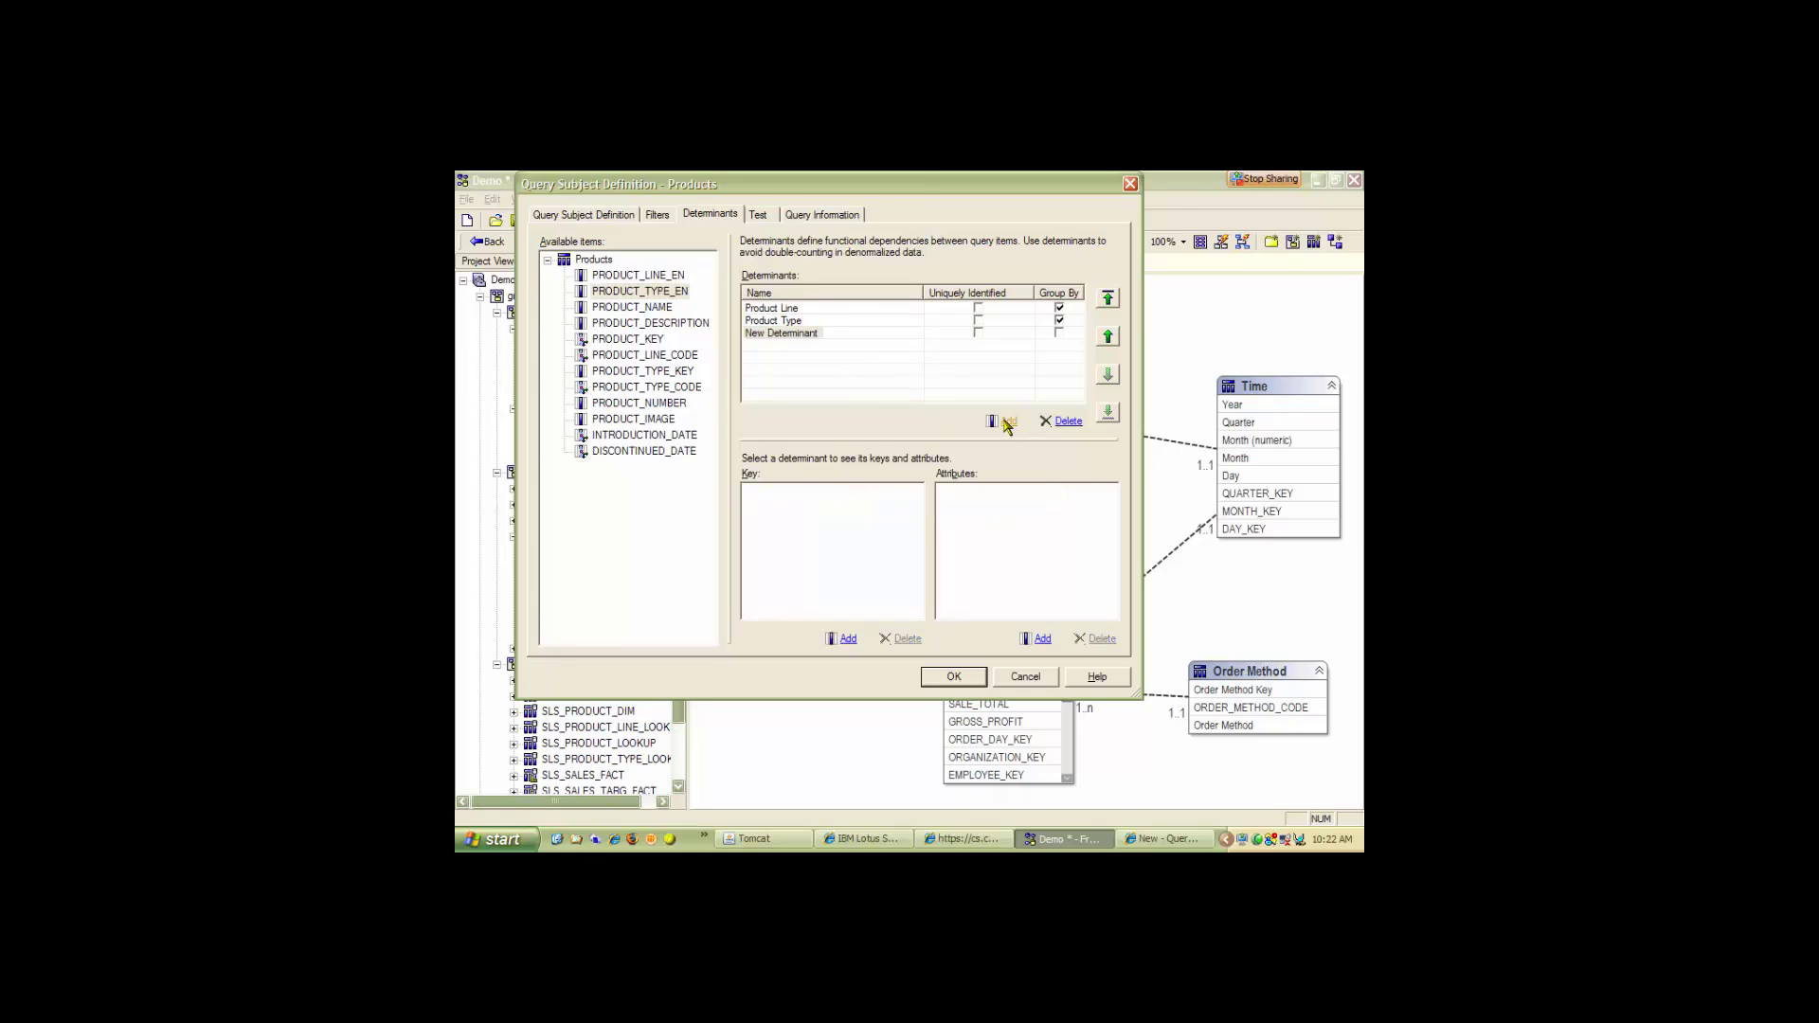
{"action": "right_click", "coordinate": [763, 335]}
{"action": "left_click", "coordinate": [805, 351]}
{"action": "type", "text": "Product"}
{"action": "left_click", "coordinate": [978, 332]}
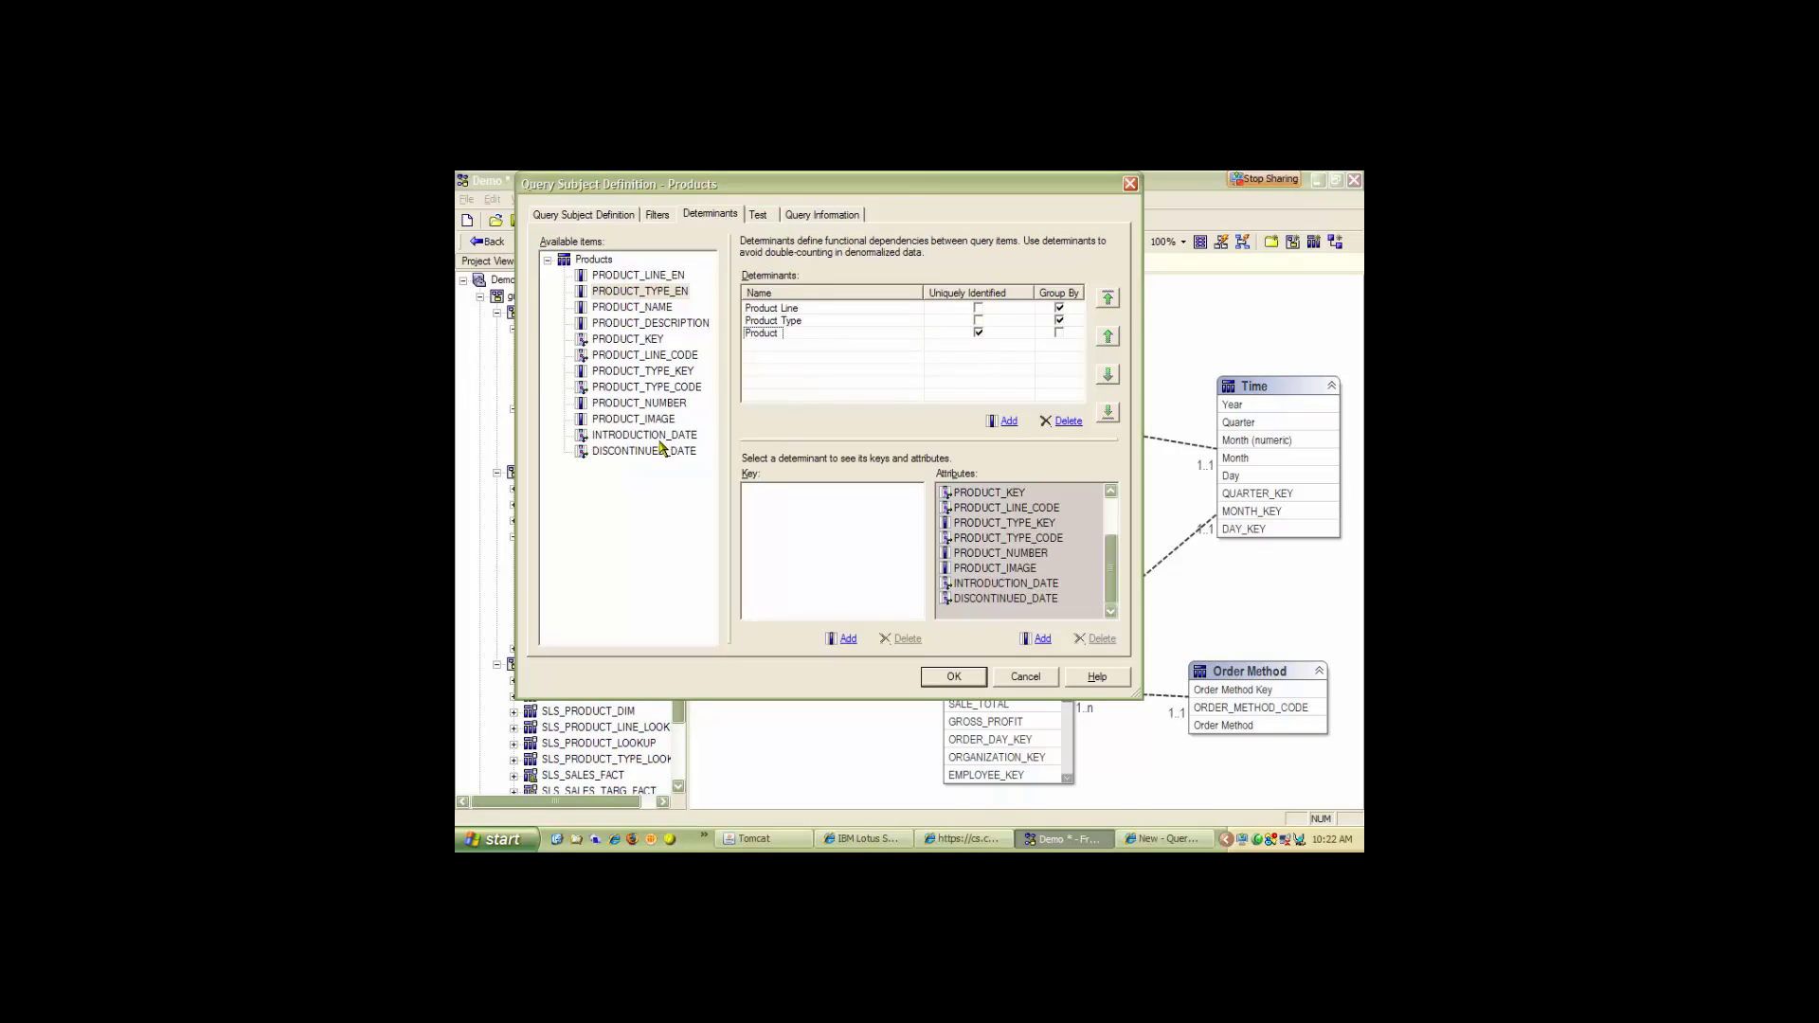
{"action": "left_click_drag", "start_coordinate": [663, 341], "coordinate": [815, 514]}
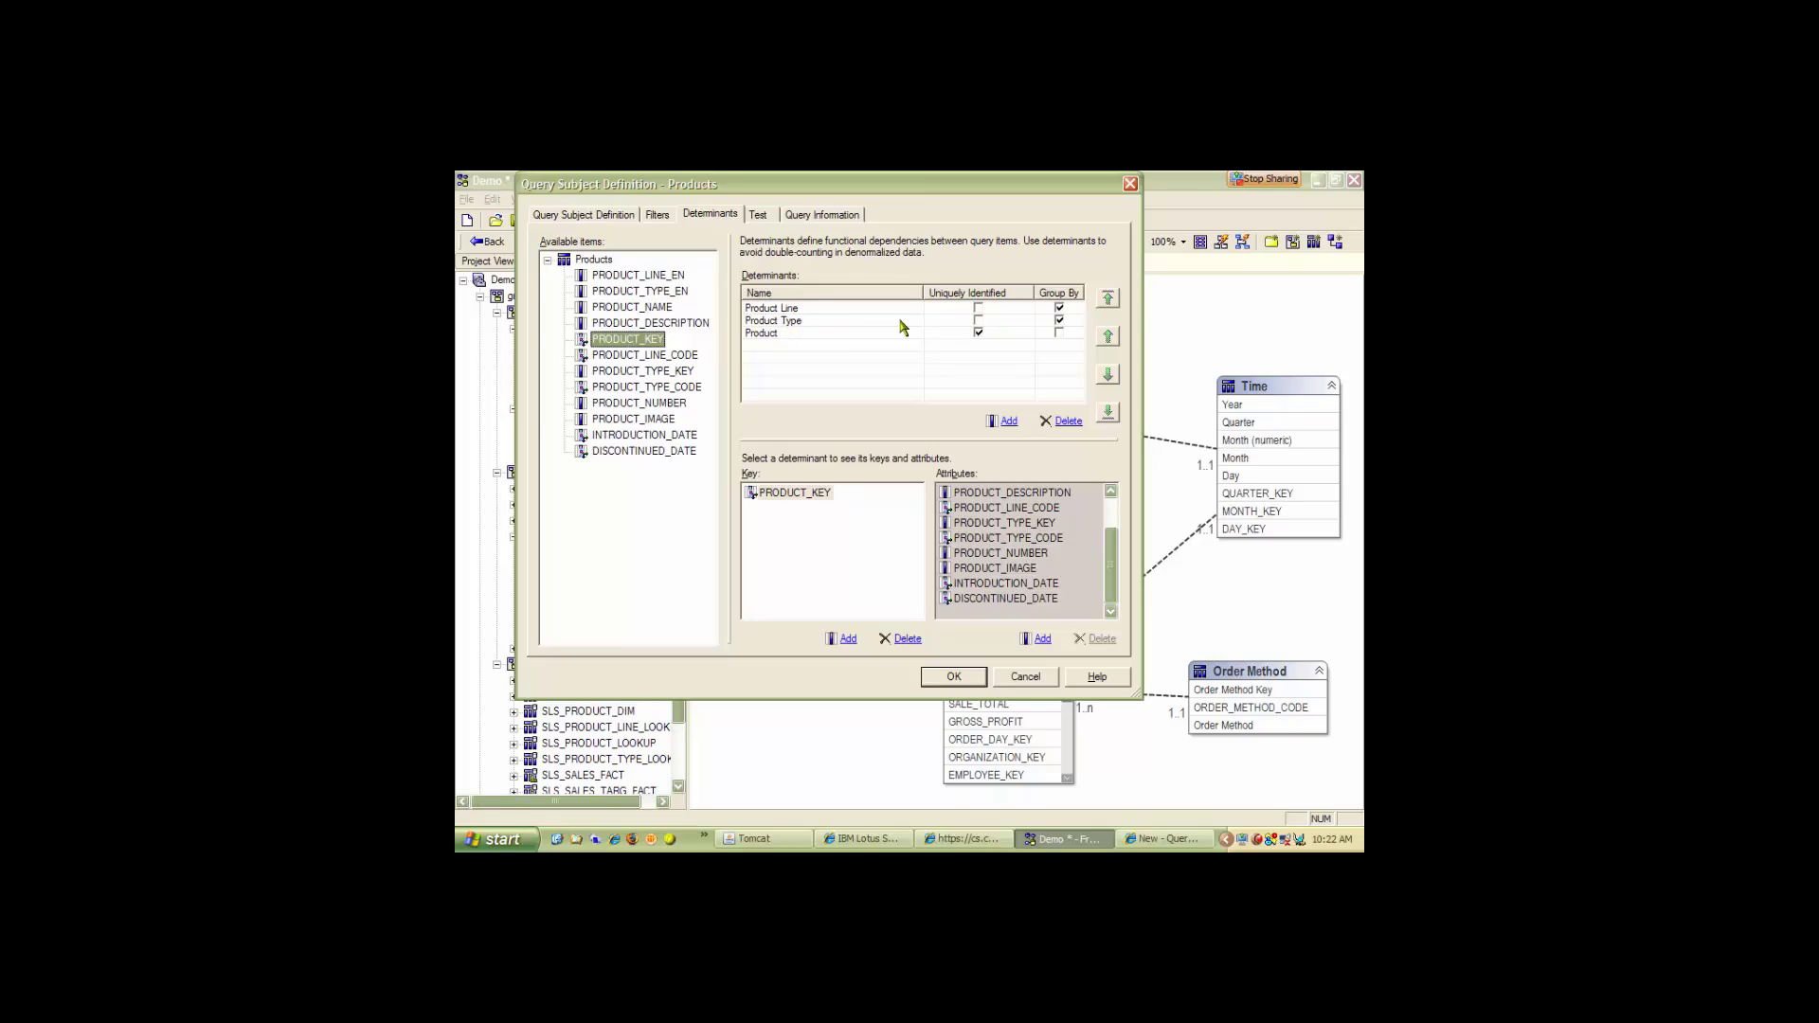
{"action": "left_click", "coordinate": [954, 677]}
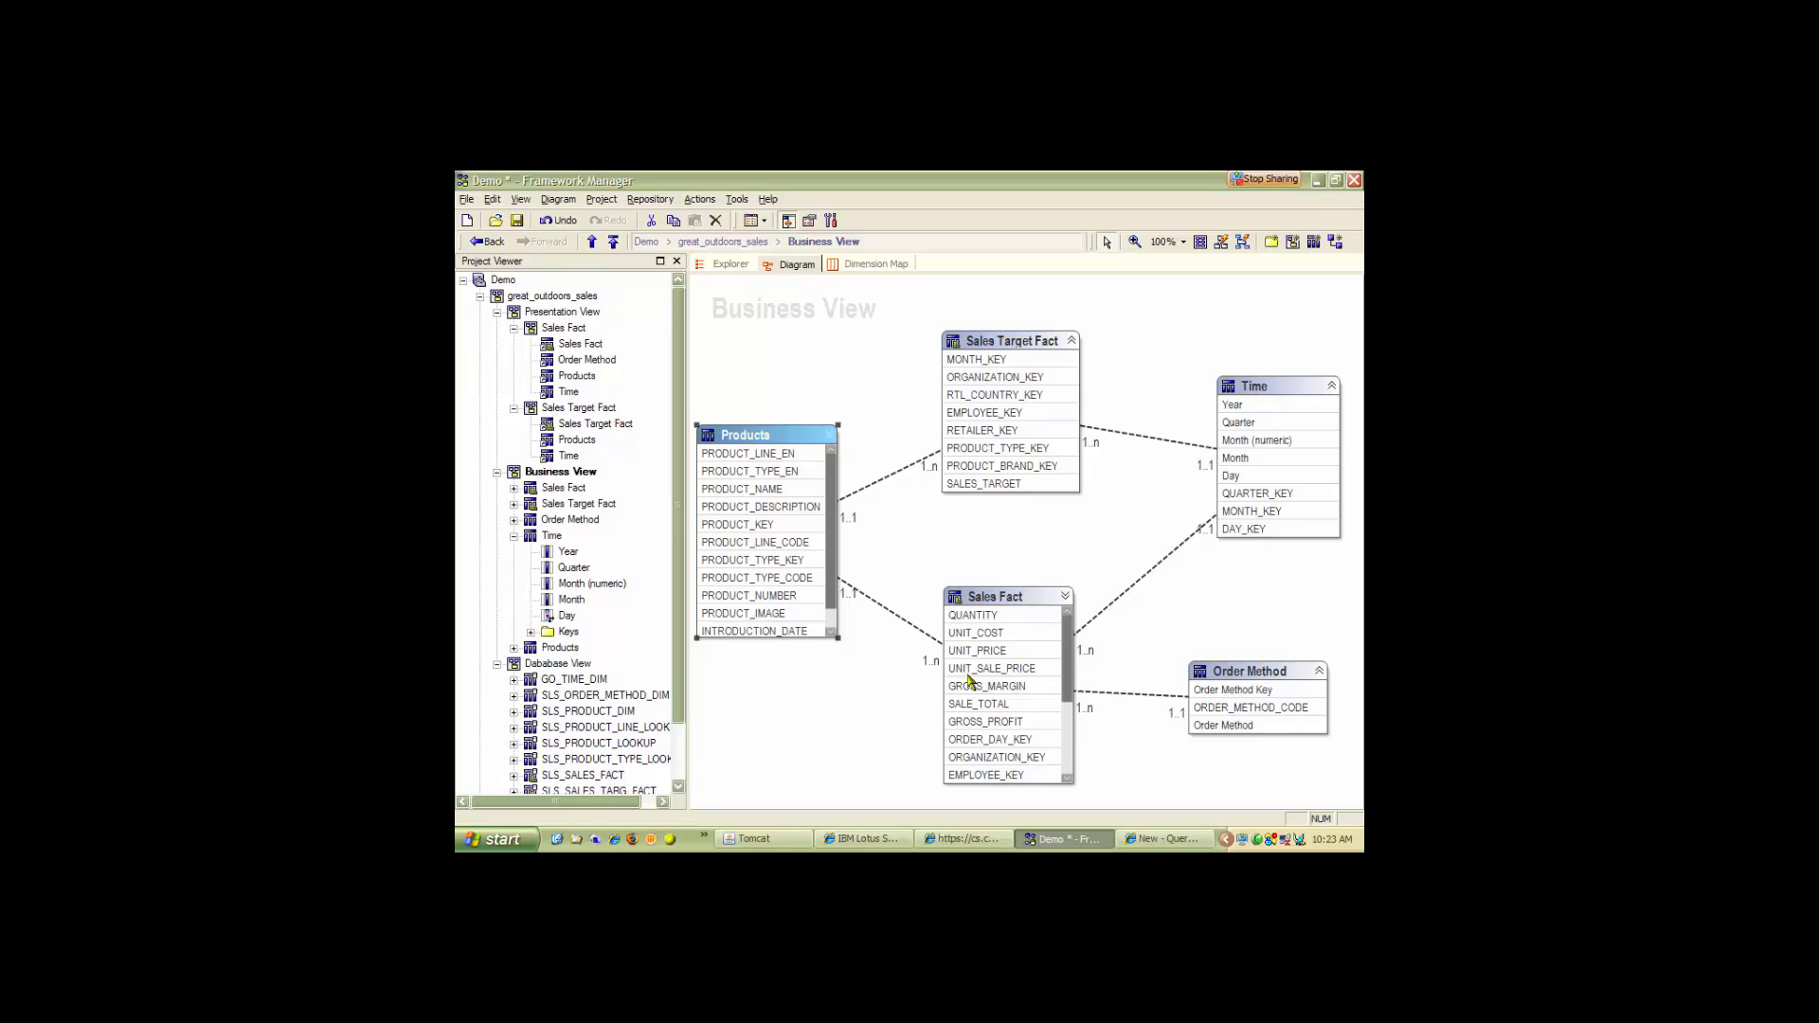
Test PRODUCT_TYPE_EN from Products together with SALES_TARGET from Sales Target Fact, with Auto Sum enabled.
{"action": "left_click", "coordinate": [768, 492]}
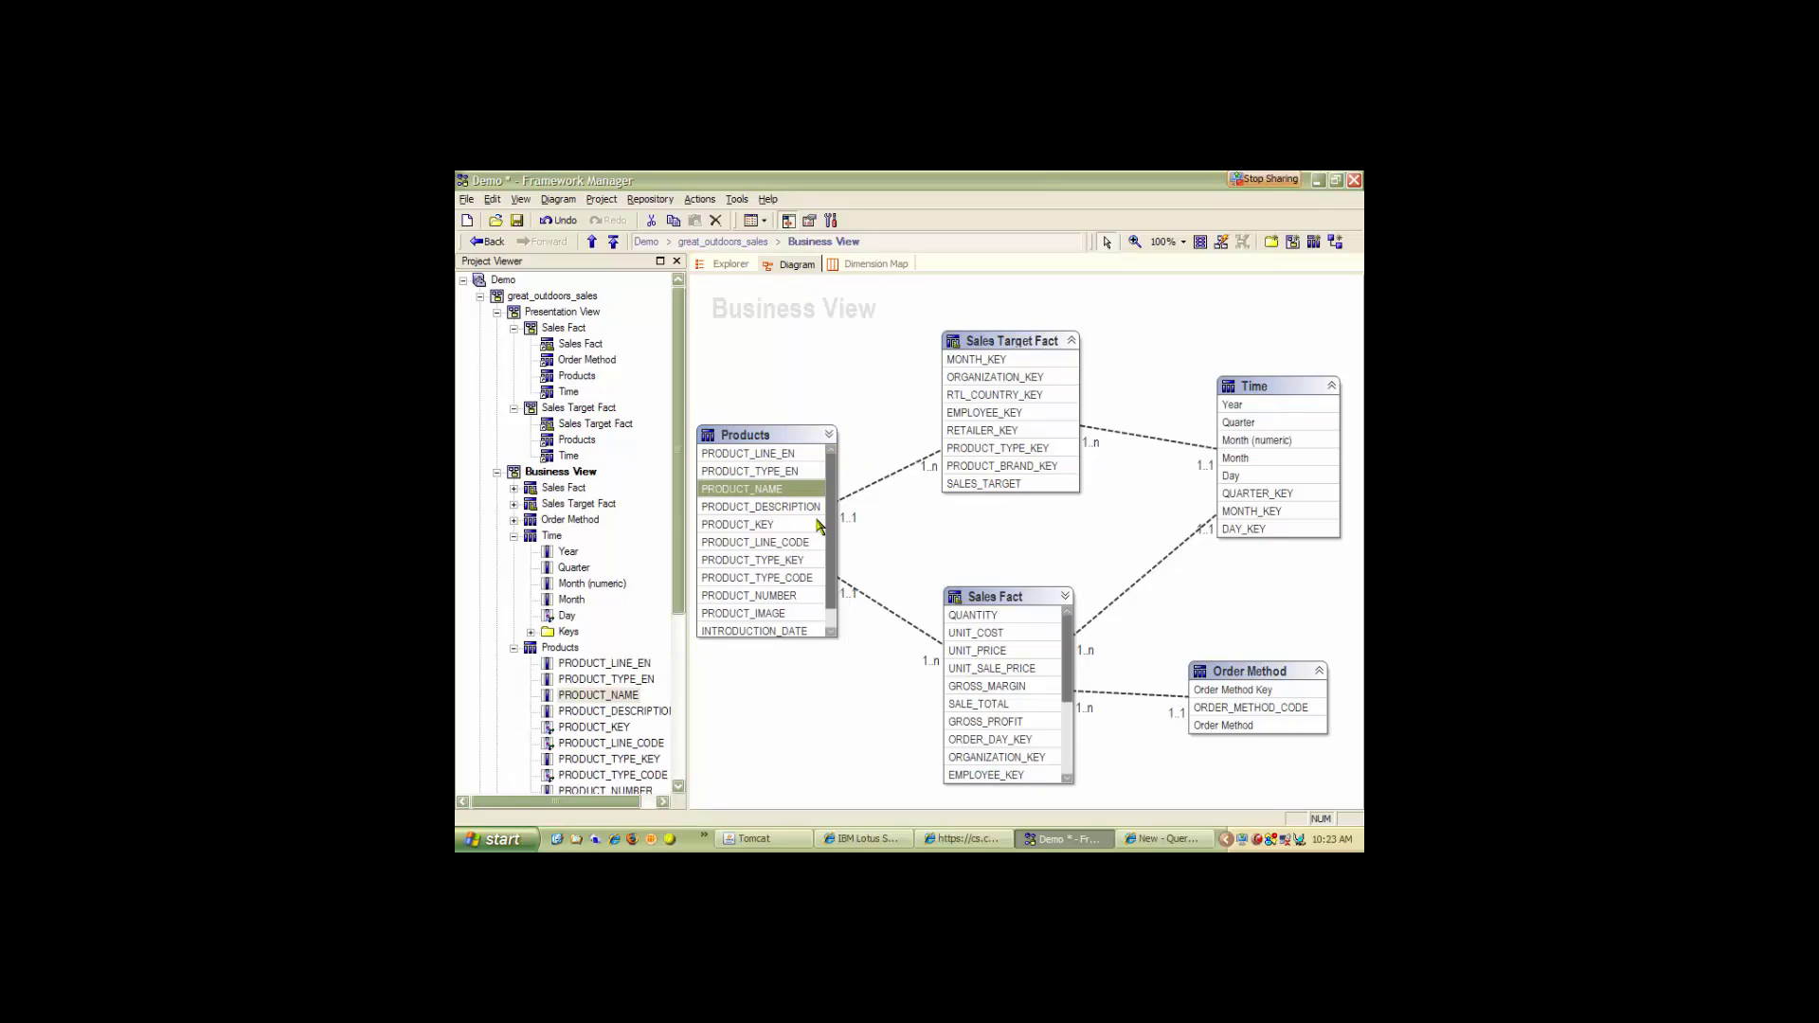
{"action": "left_click", "coordinate": [768, 563]}
{"action": "double_click", "coordinate": [762, 472]}
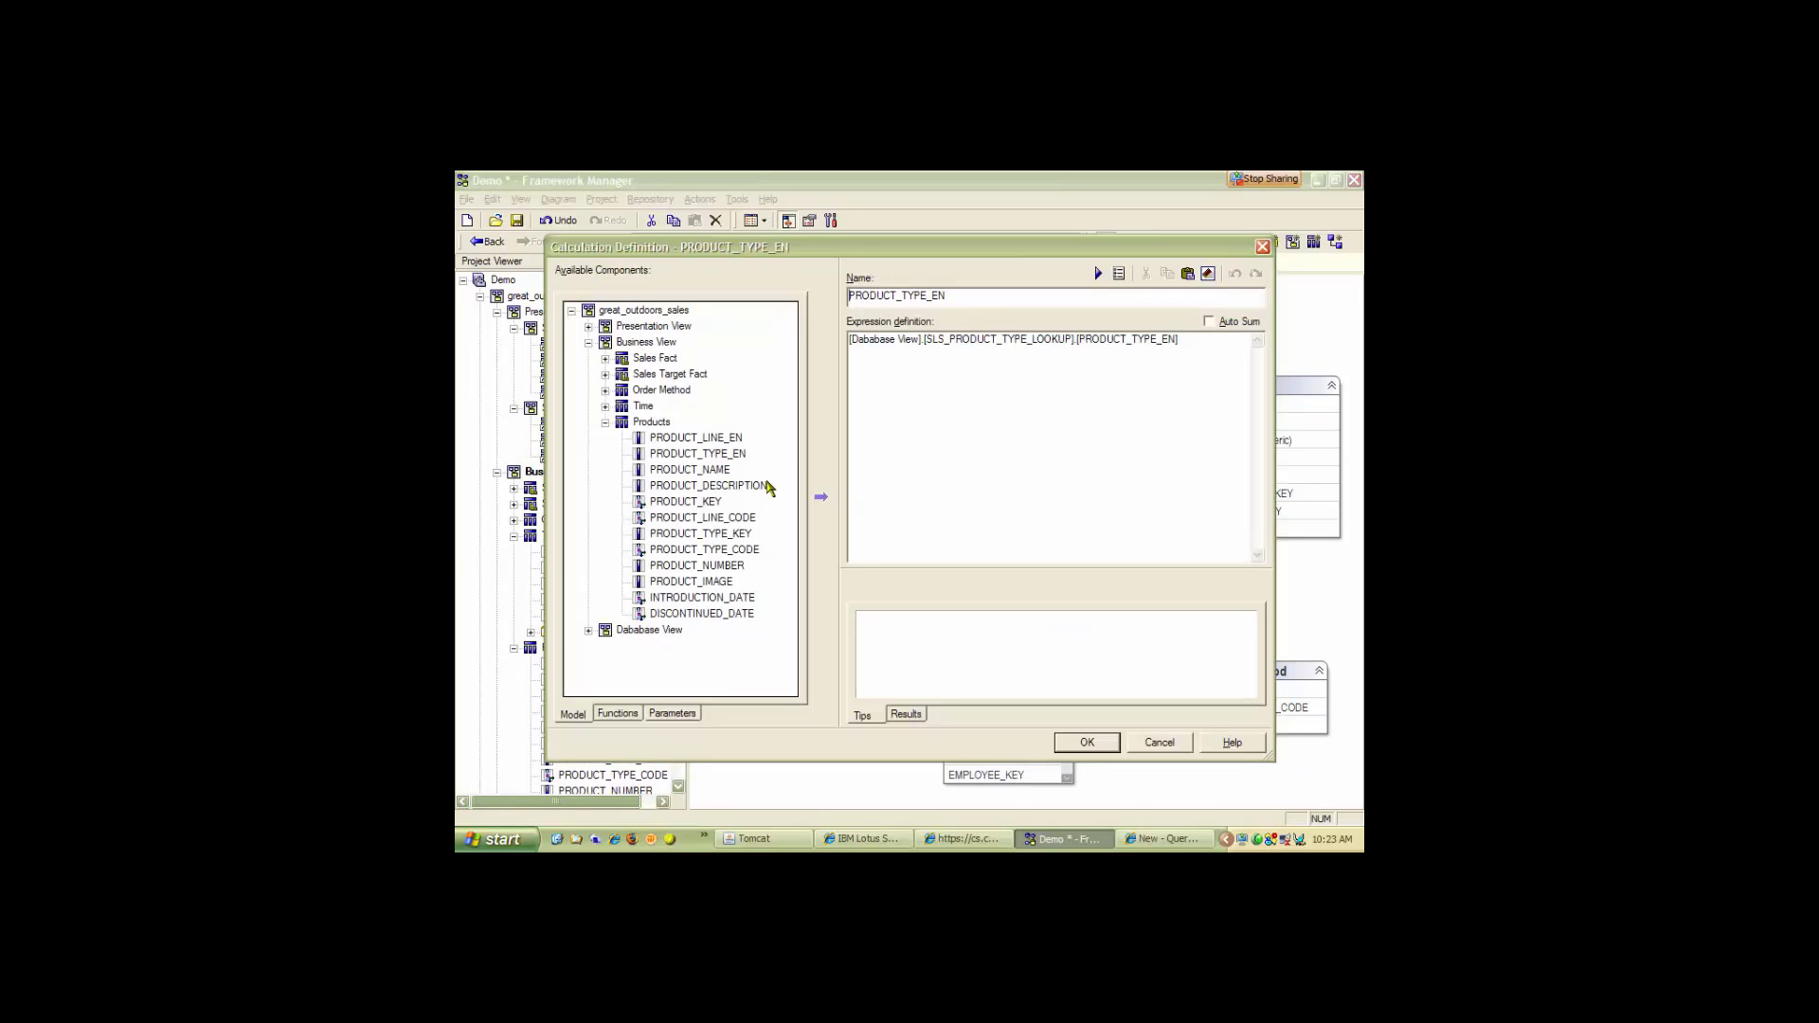
{"action": "left_click", "coordinate": [1159, 742]}
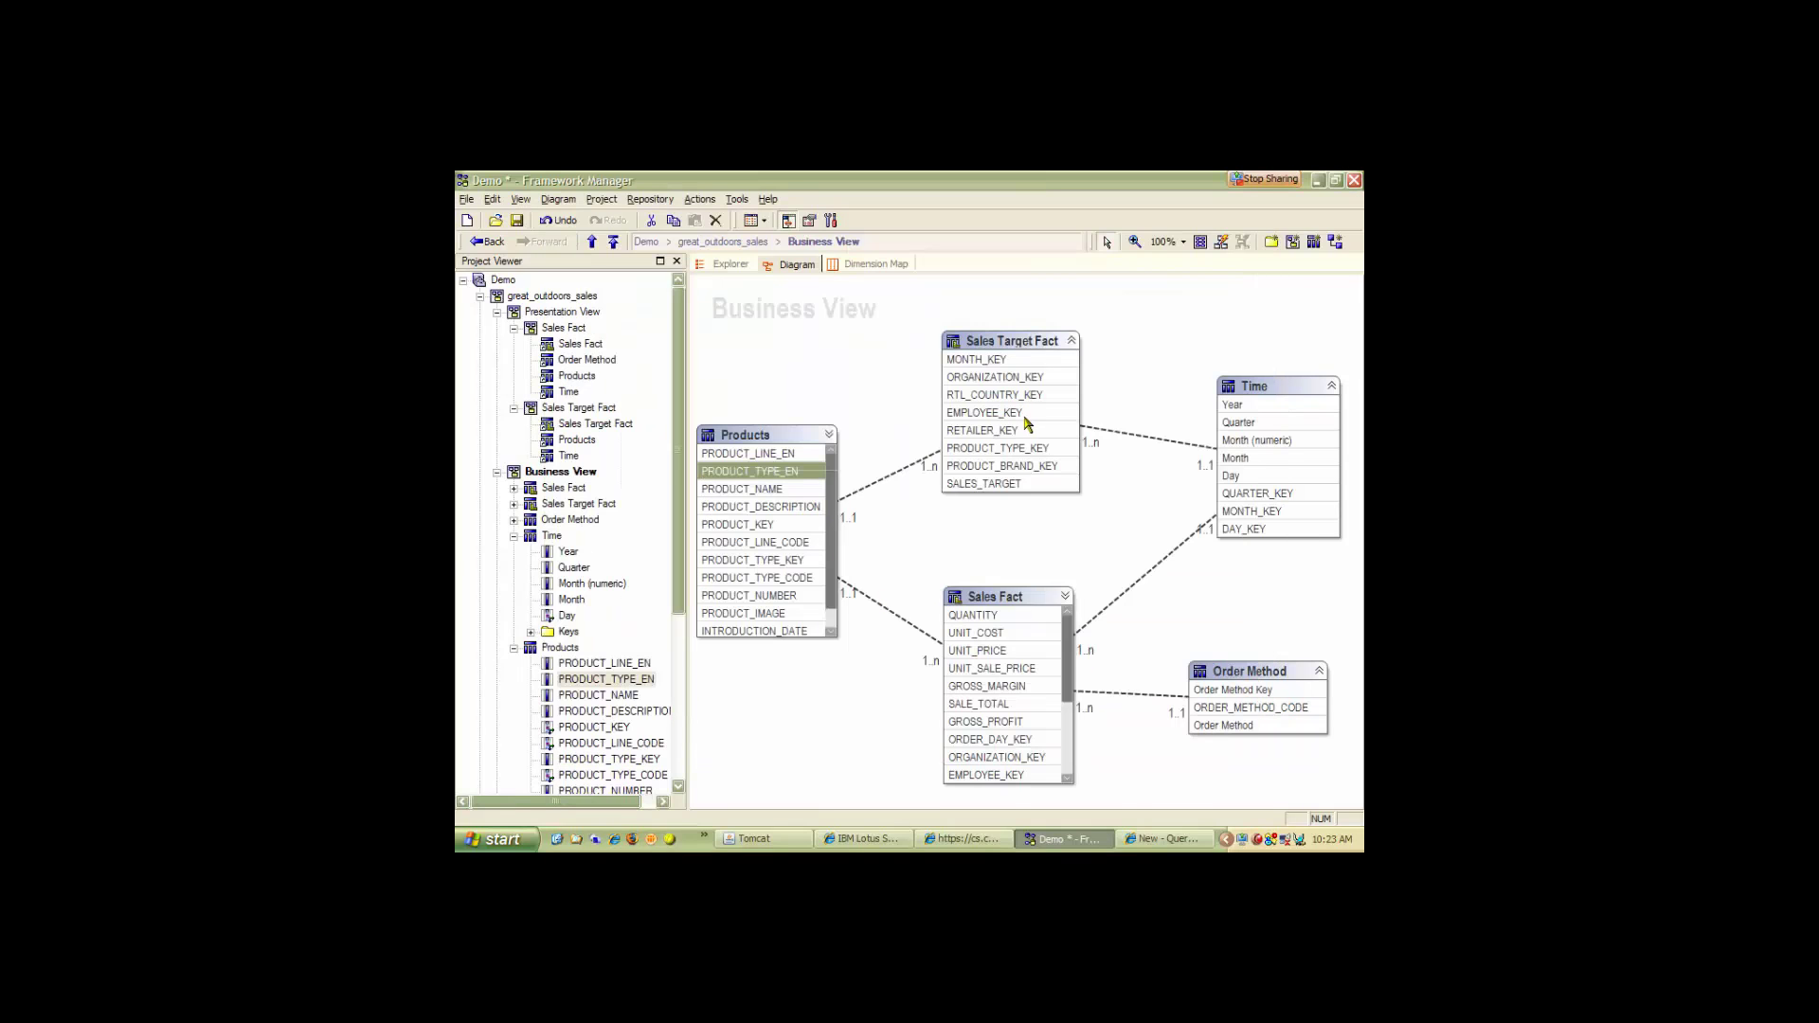
{"action": "right_click", "coordinate": [989, 486]}
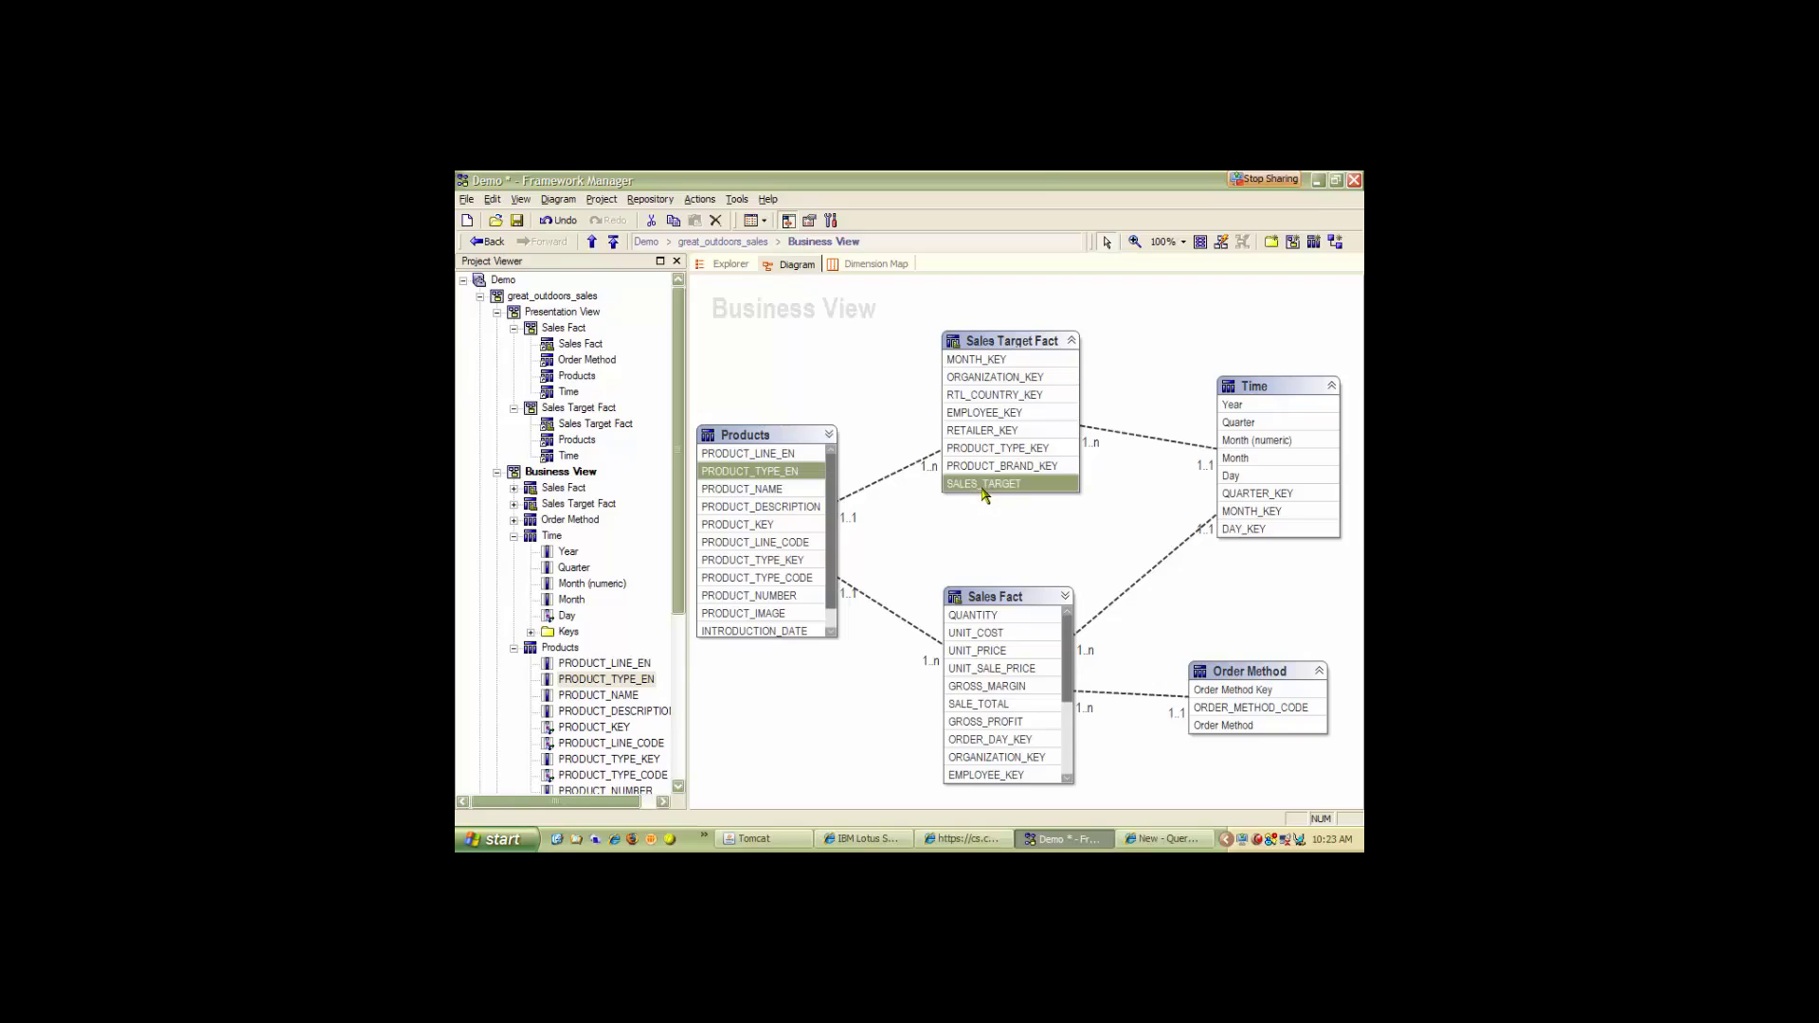
{"action": "left_click", "coordinate": [1022, 551]}
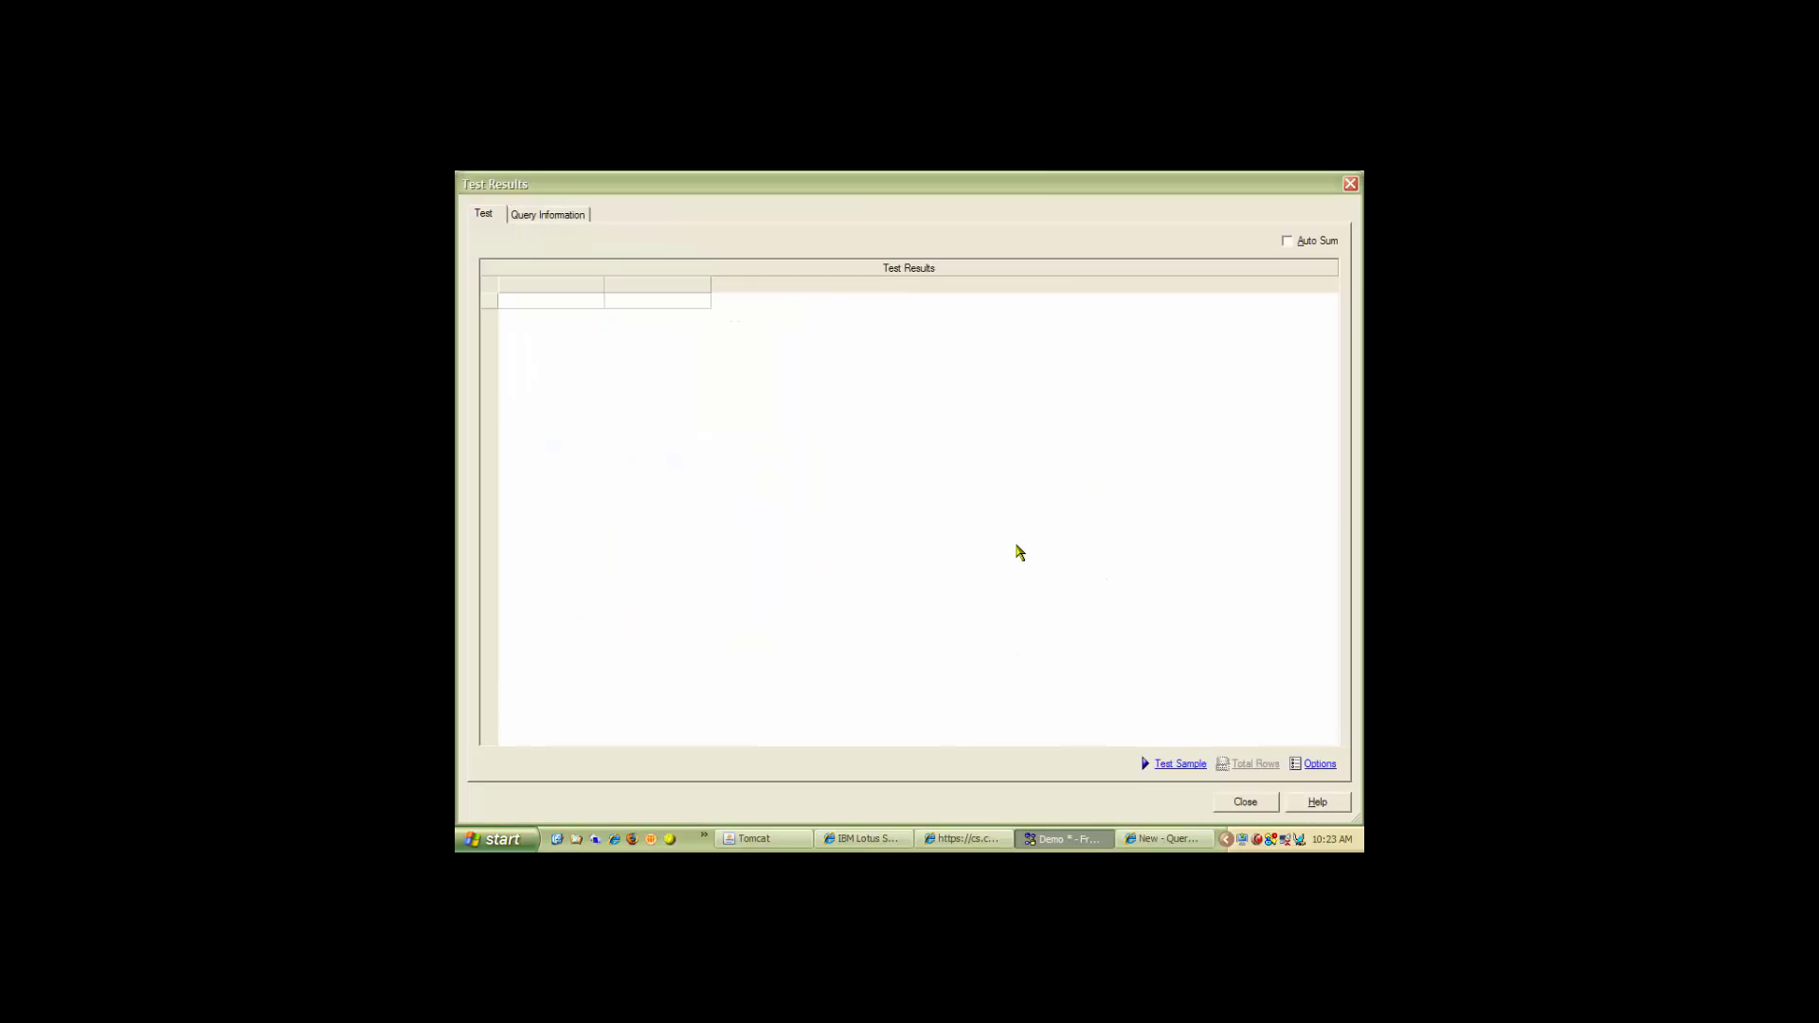
{"action": "left_click", "coordinate": [1289, 244]}
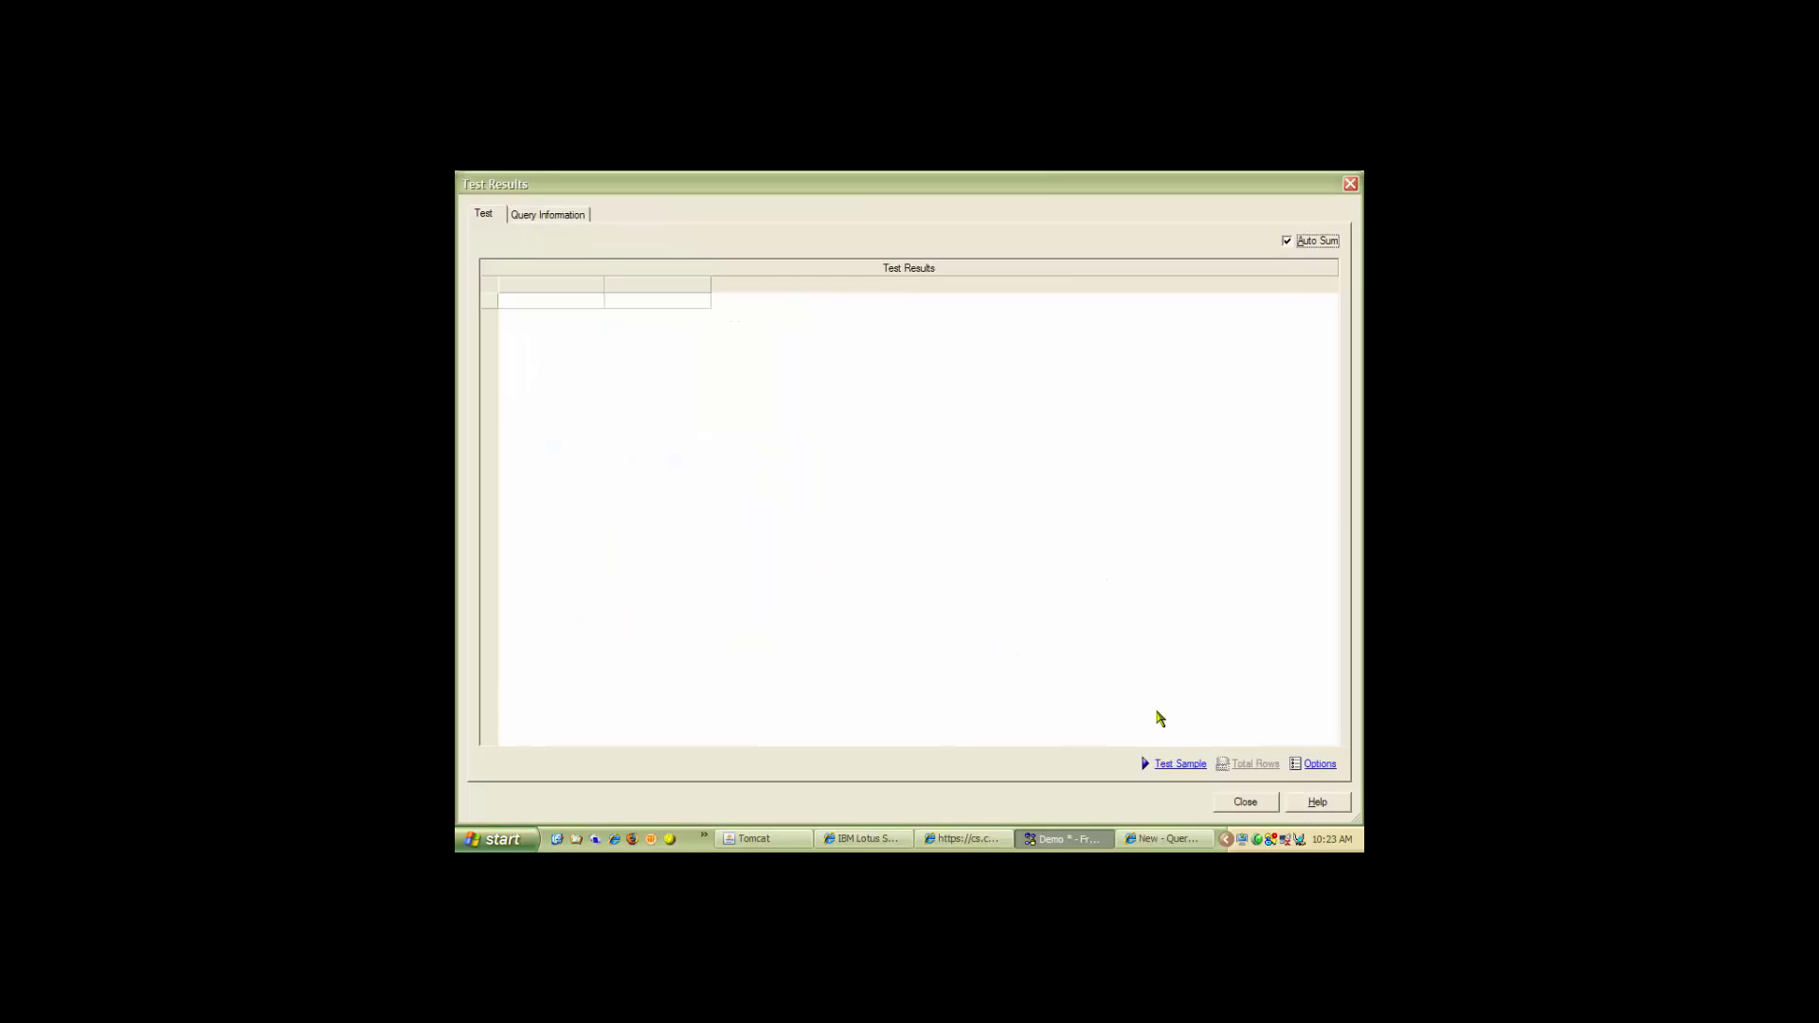
{"action": "left_click", "coordinate": [1192, 765]}
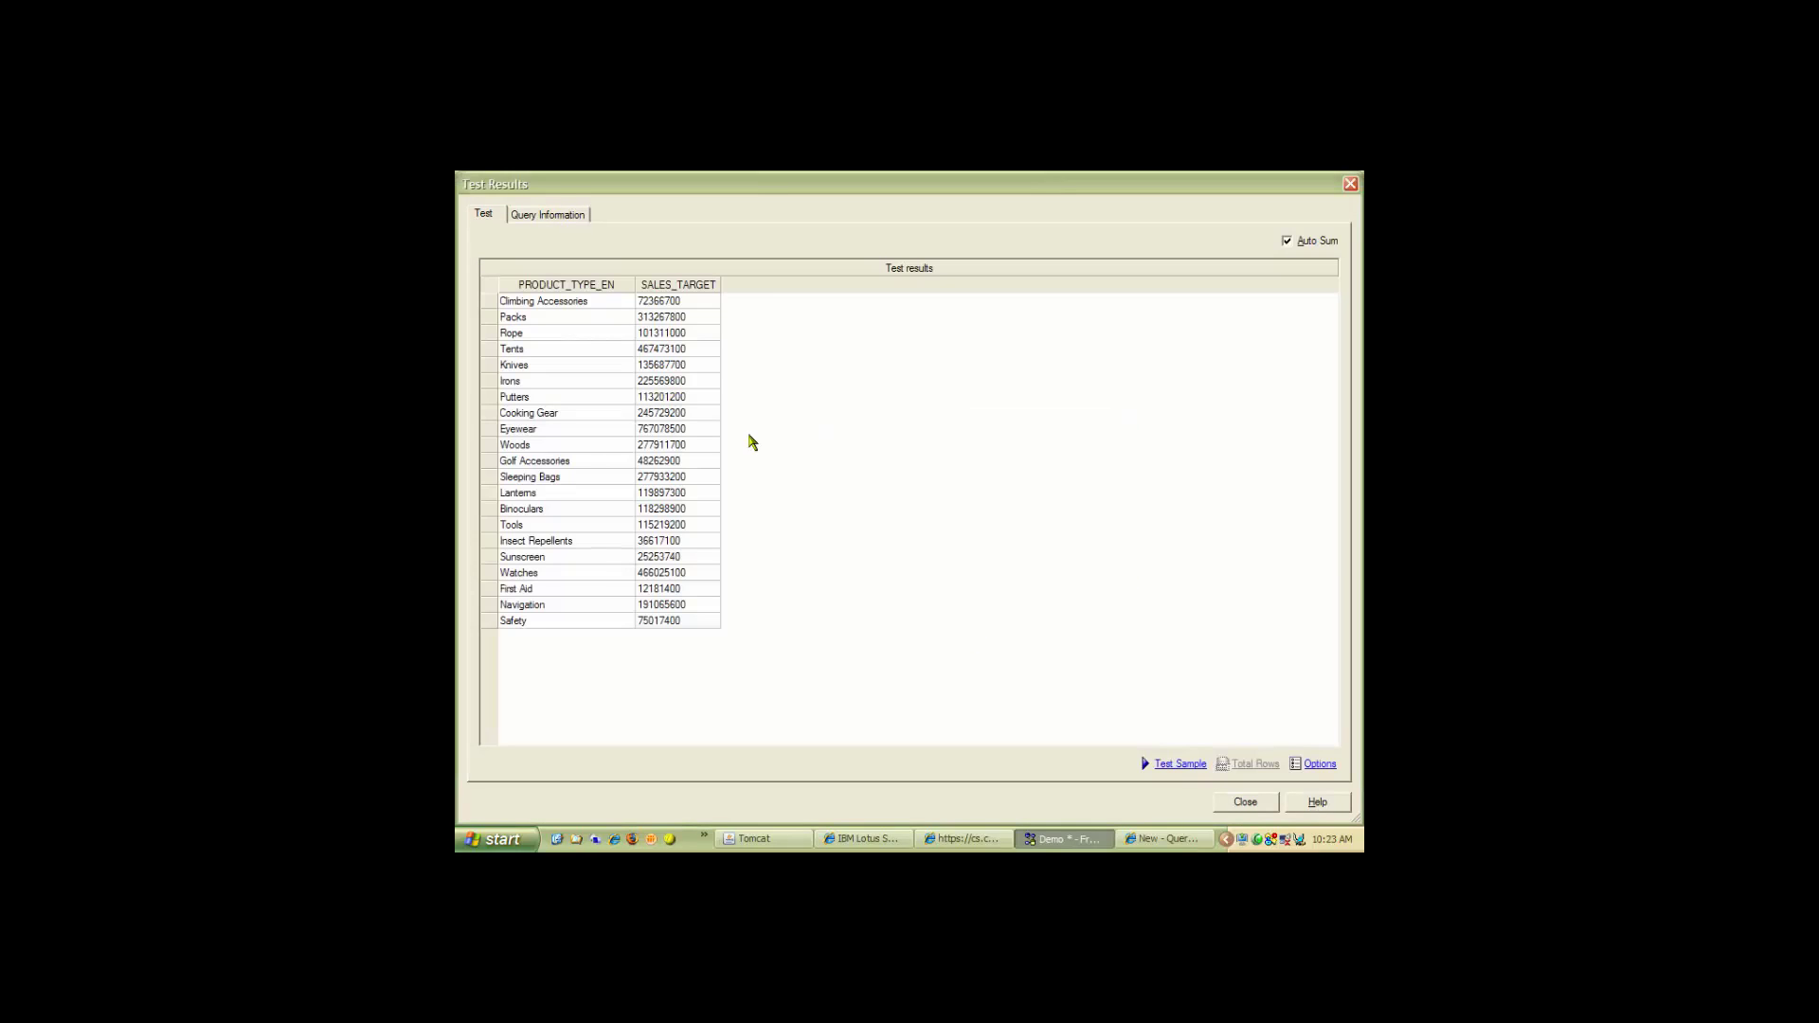
Examine the Cognos SQL and Native SQL generated for the tested query, and close the test results.
{"action": "left_click", "coordinate": [528, 214]}
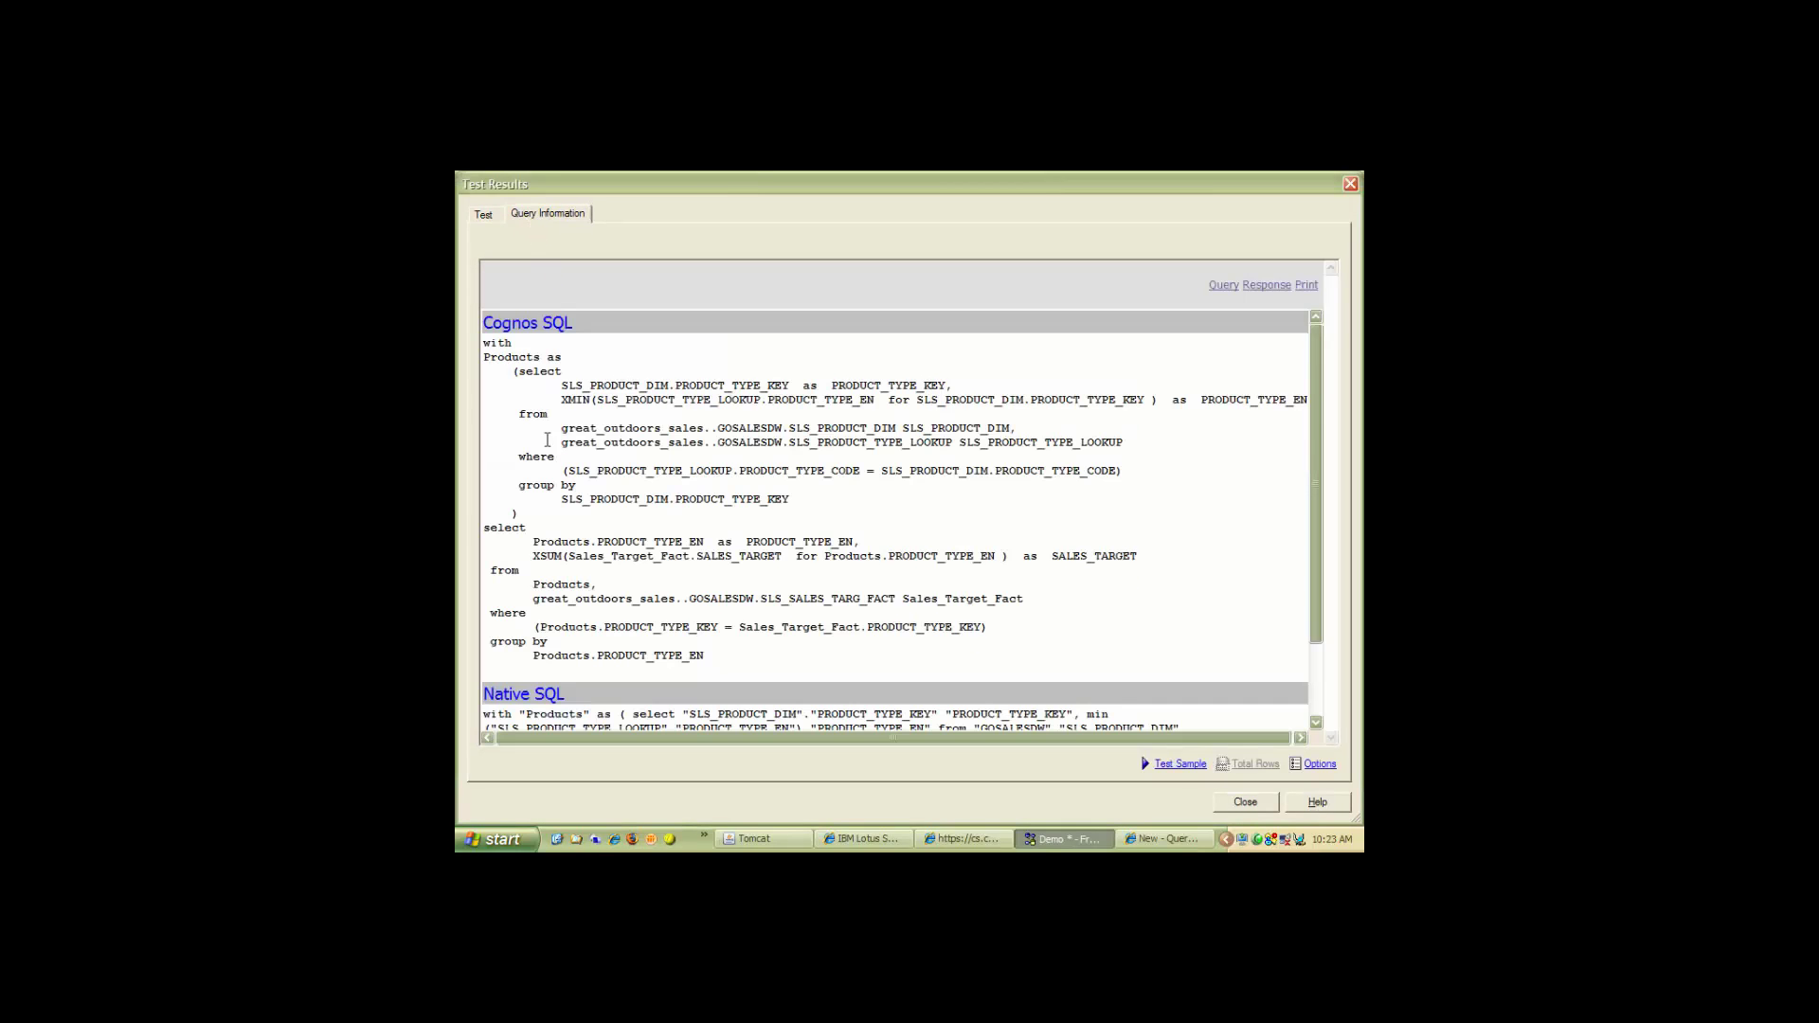
{"action": "left_click_drag", "start_coordinate": [487, 347], "coordinate": [723, 666]}
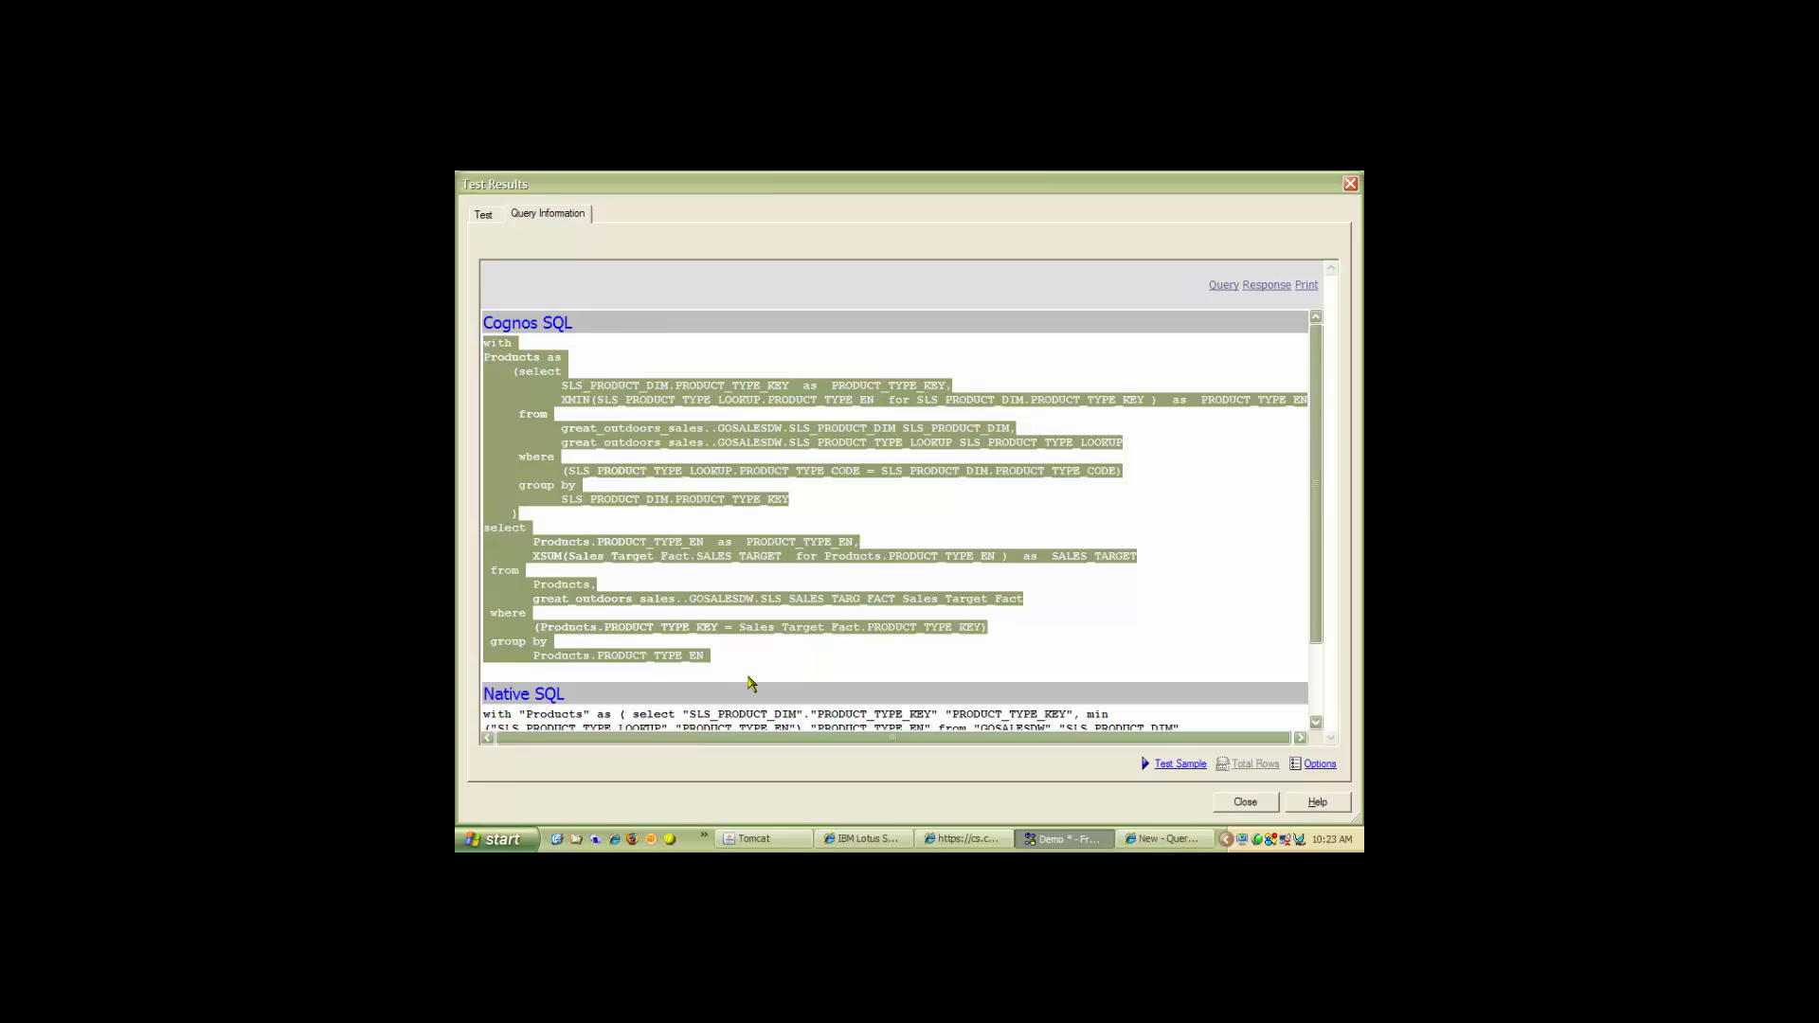
{"action": "left_click_drag", "start_coordinate": [1315, 616], "coordinate": [1323, 706]}
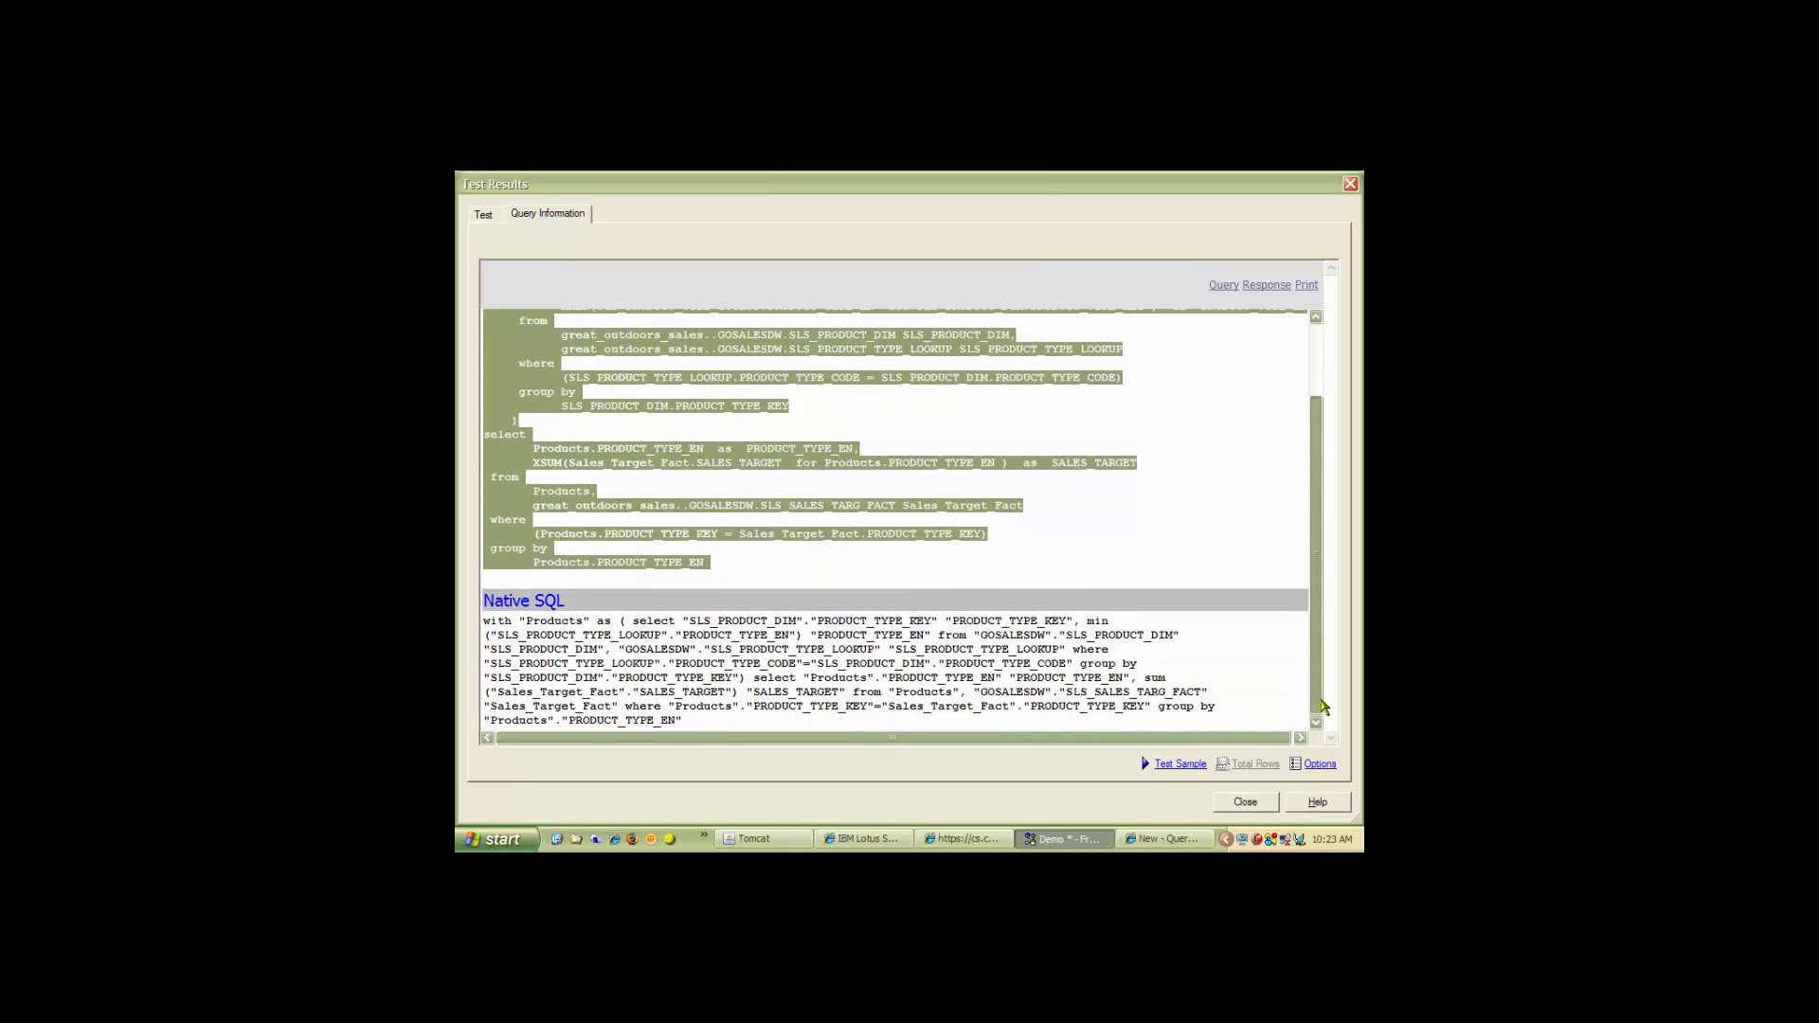
{"action": "left_click_drag", "start_coordinate": [484, 620], "coordinate": [699, 724]}
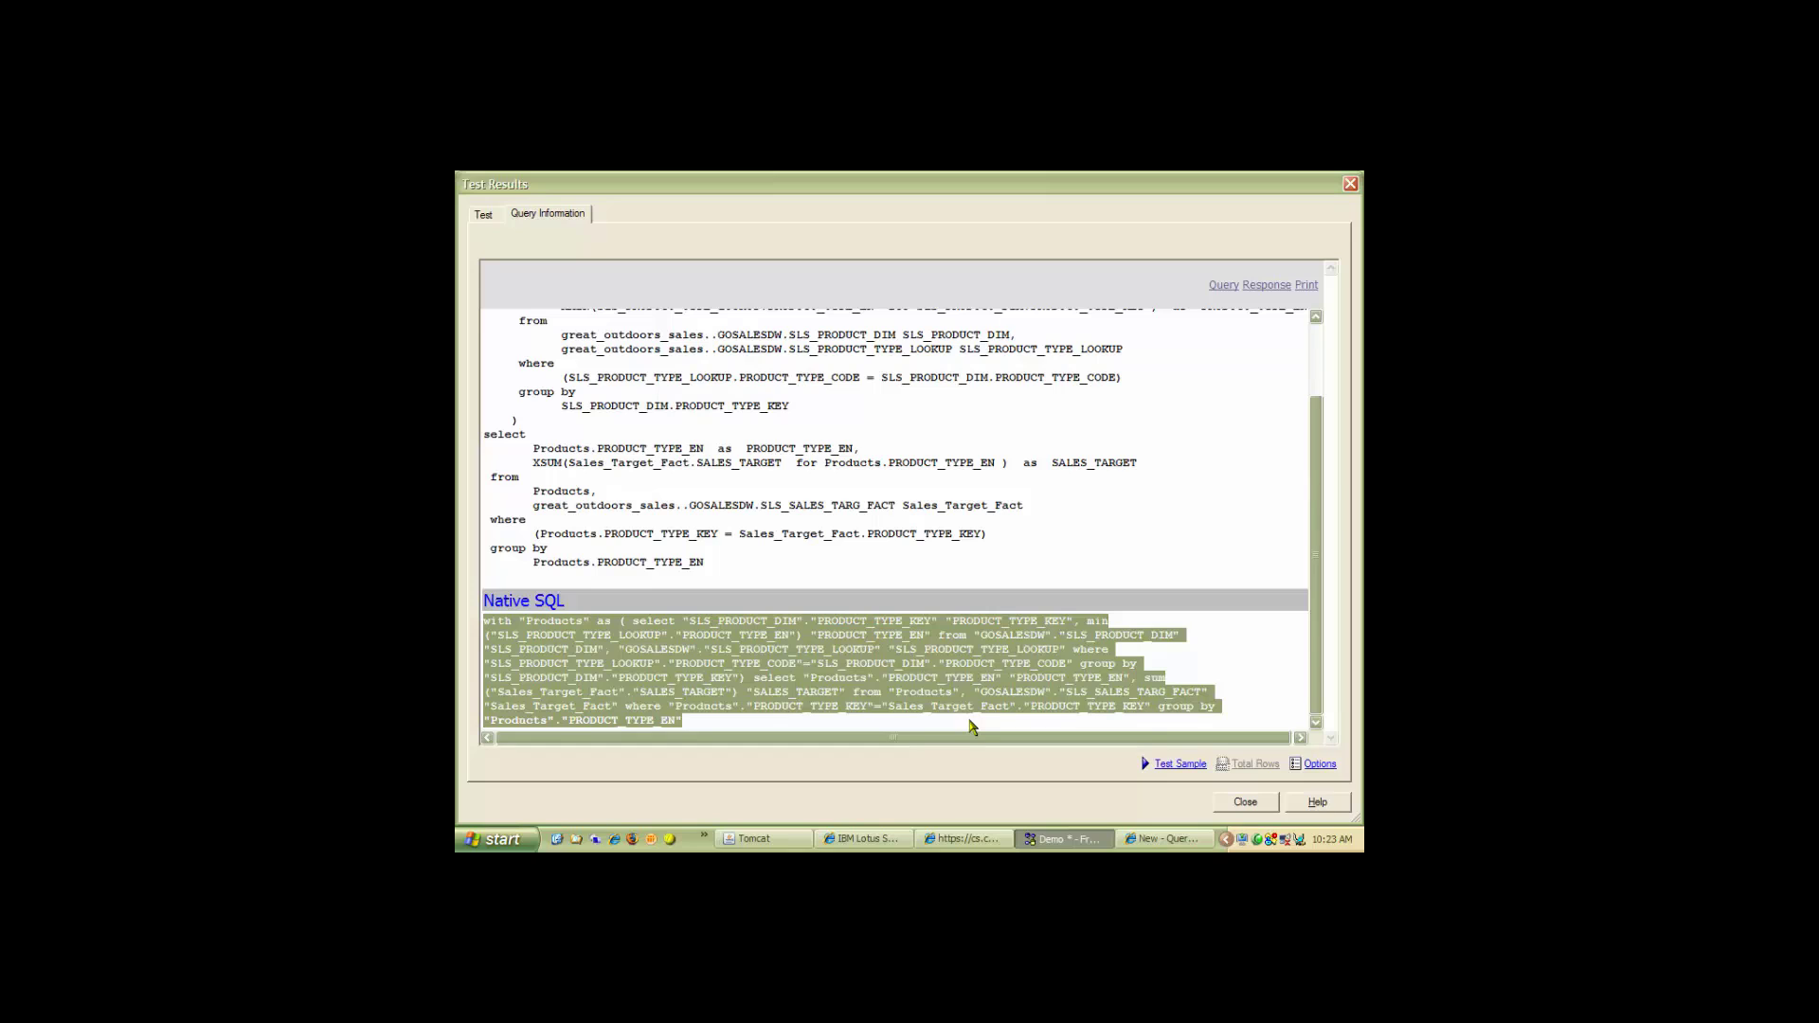
{"action": "left_click", "coordinate": [1246, 802]}
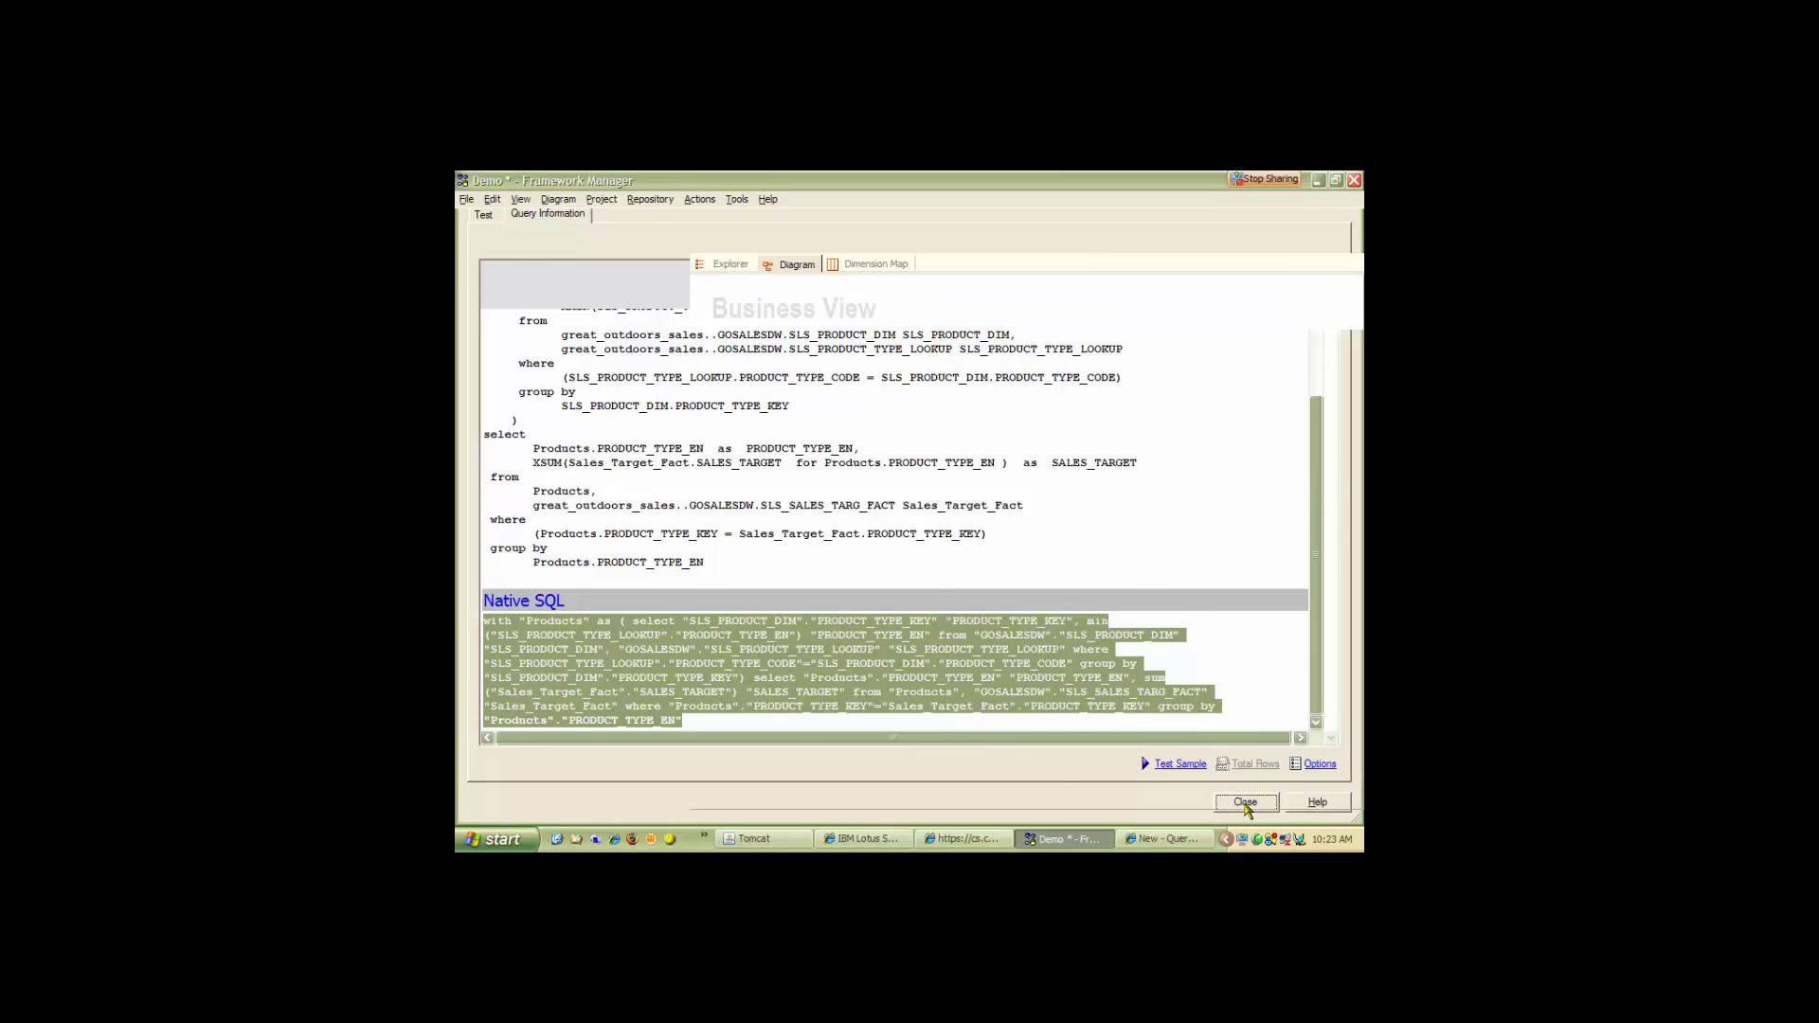
{"action": "left_click", "coordinate": [1246, 803]}
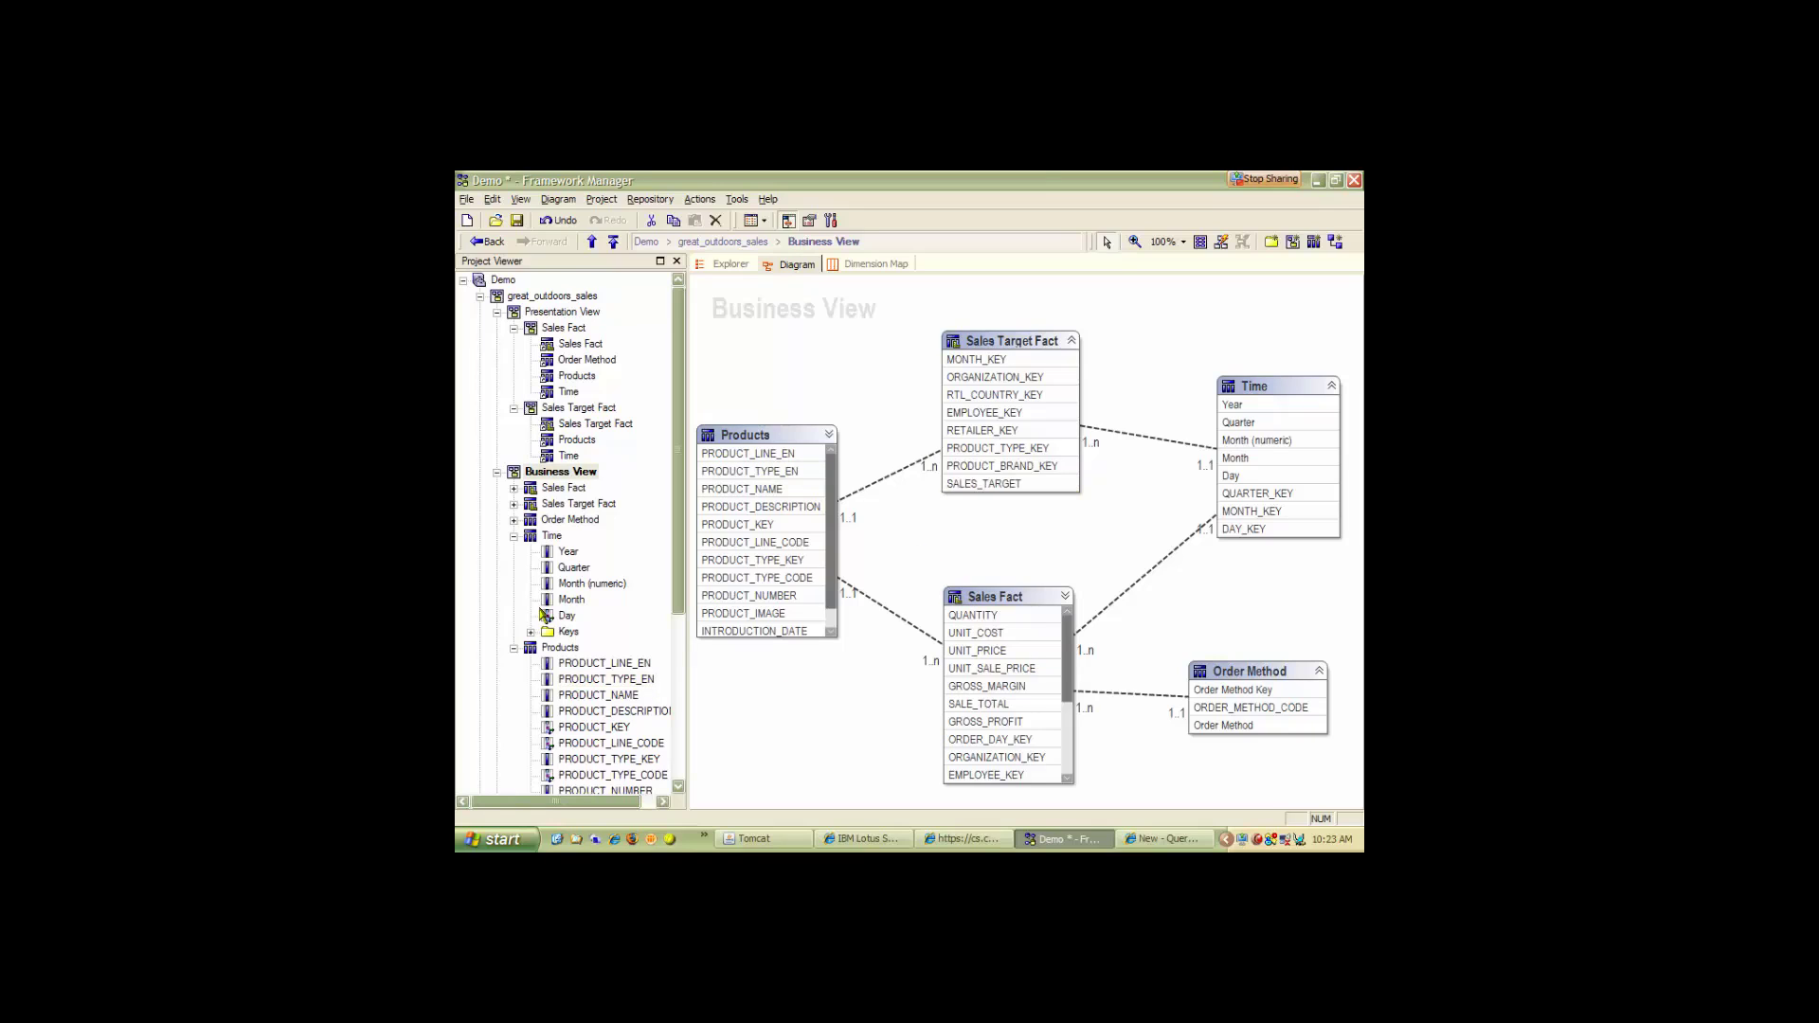
Collapse the Presentation View and Business View branches, including their expanded contents, in the project tree.
{"action": "left_click", "coordinate": [513, 538]}
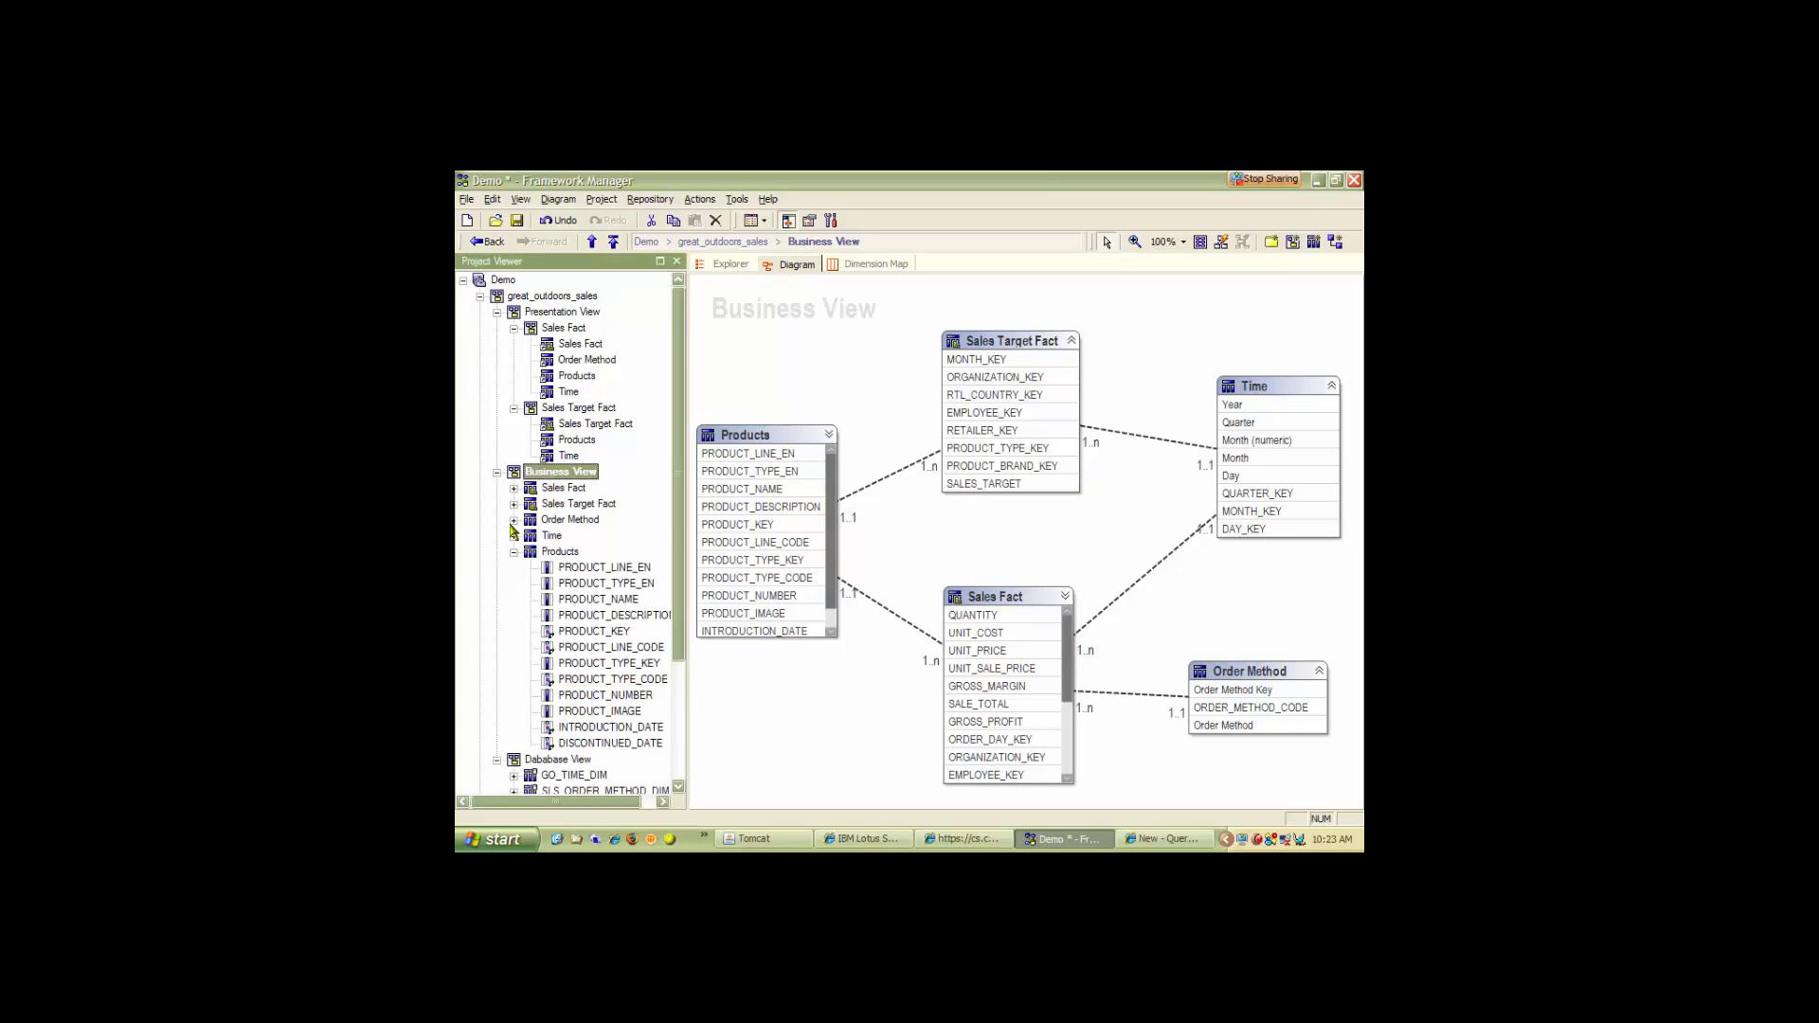
{"action": "left_click", "coordinate": [514, 554]}
{"action": "left_click", "coordinate": [496, 472]}
{"action": "left_click", "coordinate": [513, 408]}
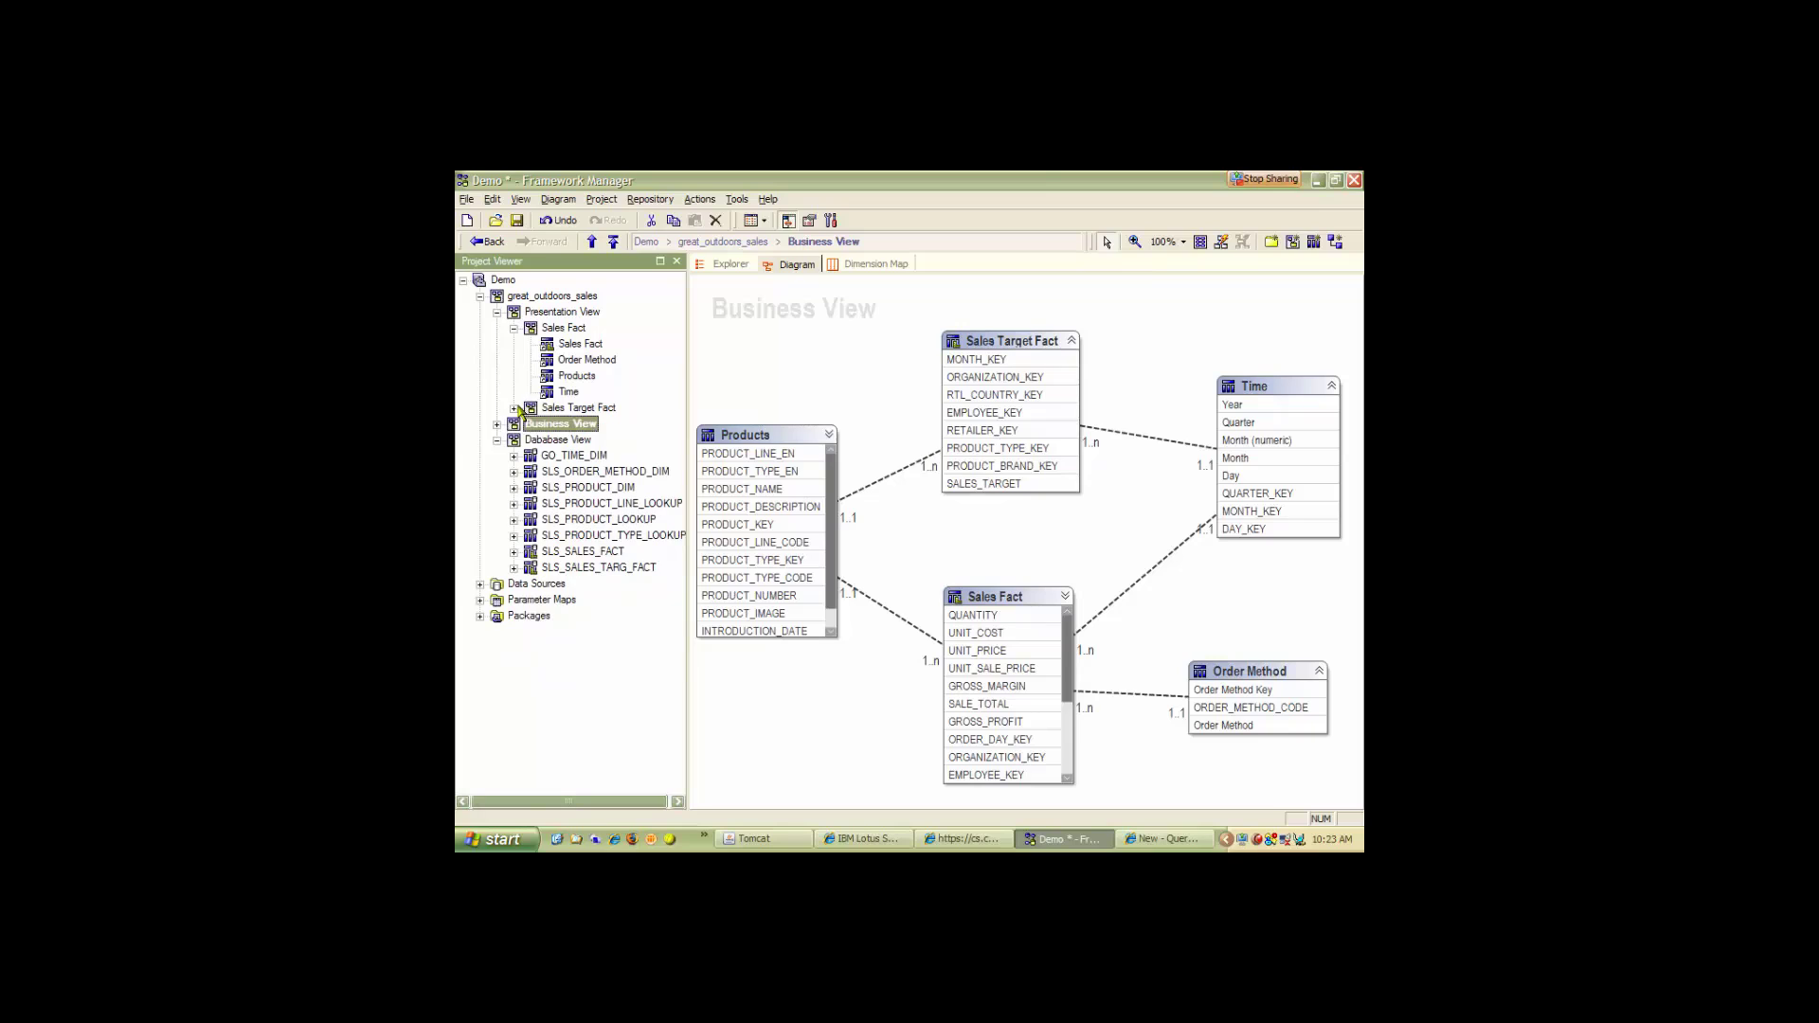
{"action": "left_click", "coordinate": [513, 328]}
{"action": "left_click", "coordinate": [496, 313]}
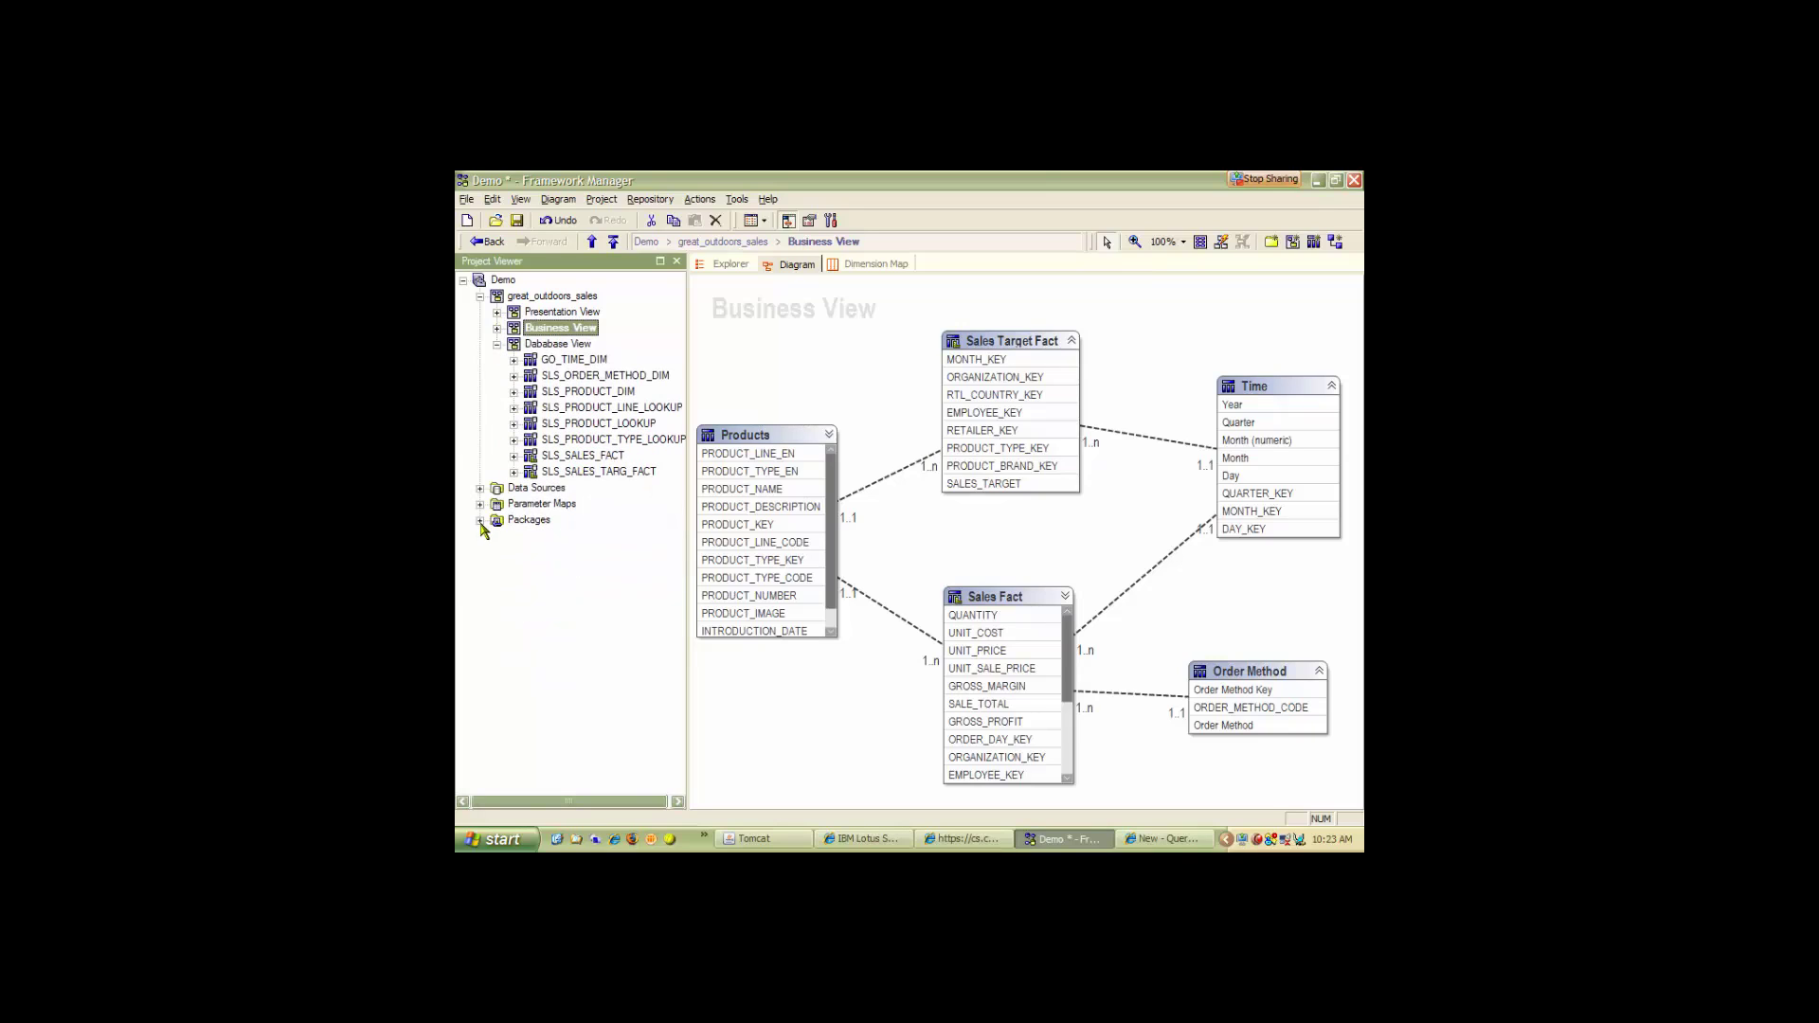
Publish the GO DW (query) package to the IBM Cognos 8 Content Store without verifying it, overwriting the existing package.
{"action": "left_click", "coordinate": [480, 520]}
{"action": "left_click", "coordinate": [537, 537]}
{"action": "right_click", "coordinate": [535, 539]}
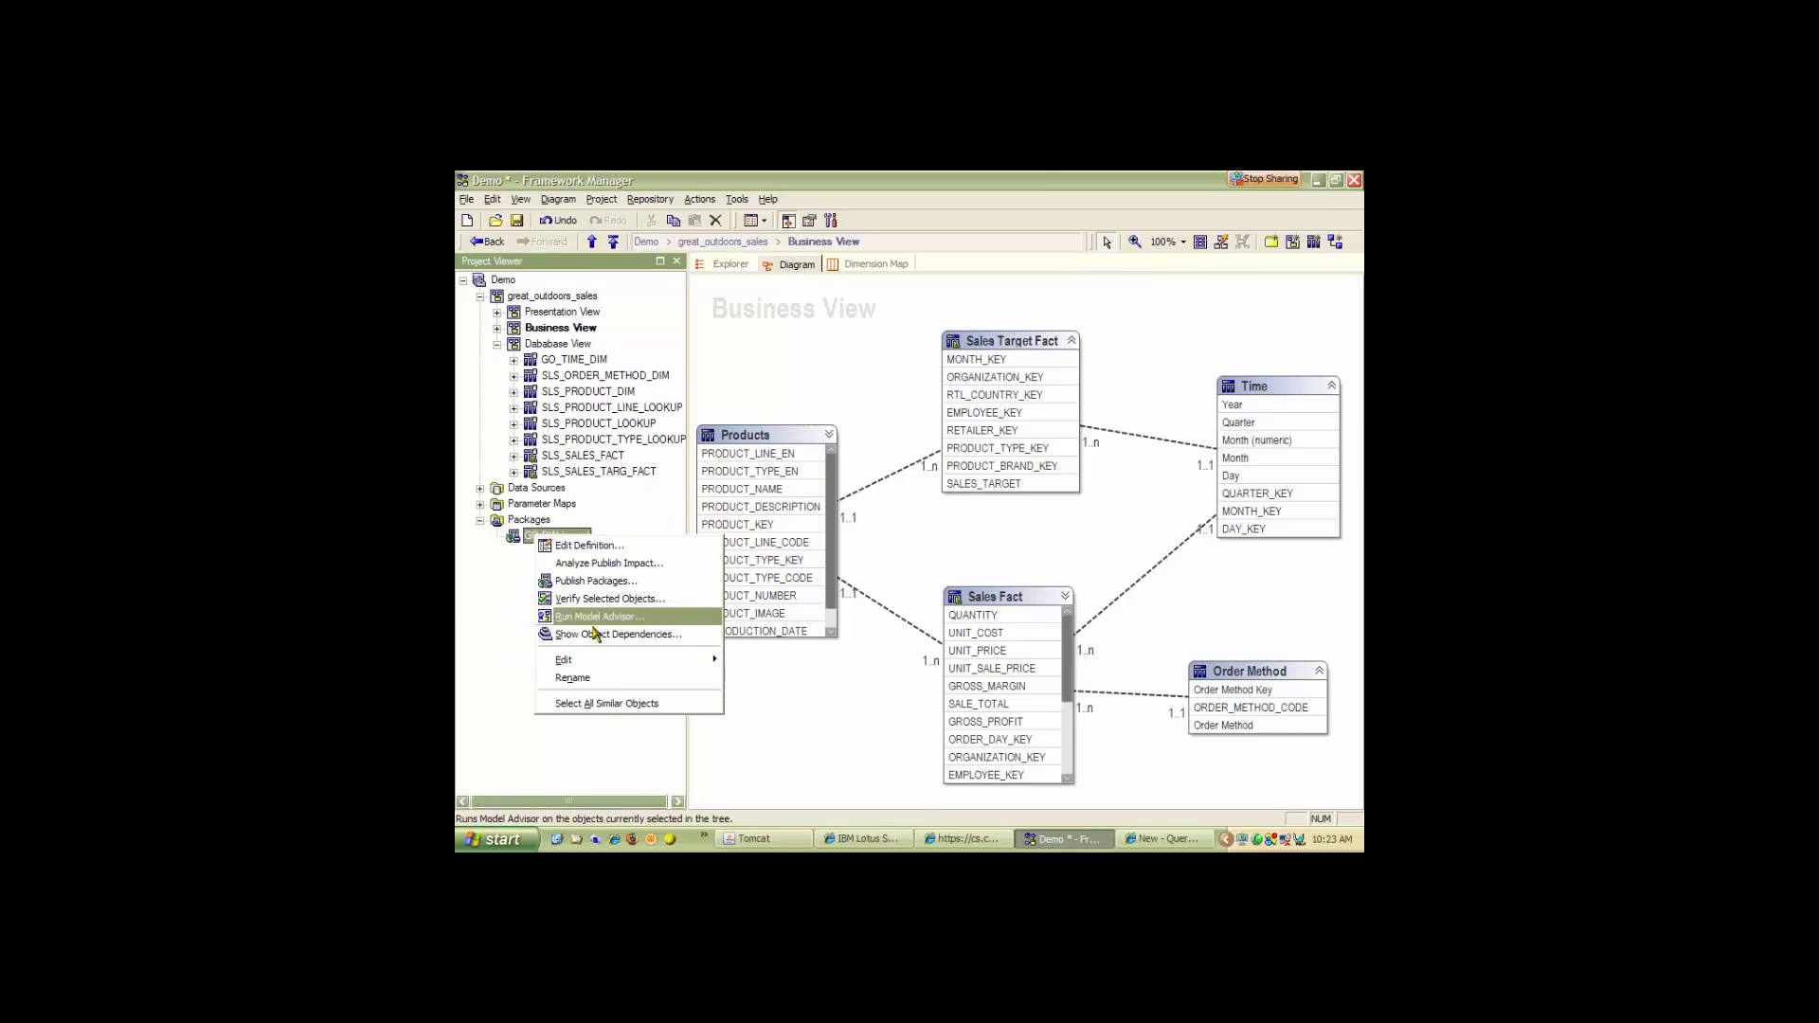
{"action": "left_click", "coordinate": [596, 581]}
{"action": "left_click", "coordinate": [1003, 651]}
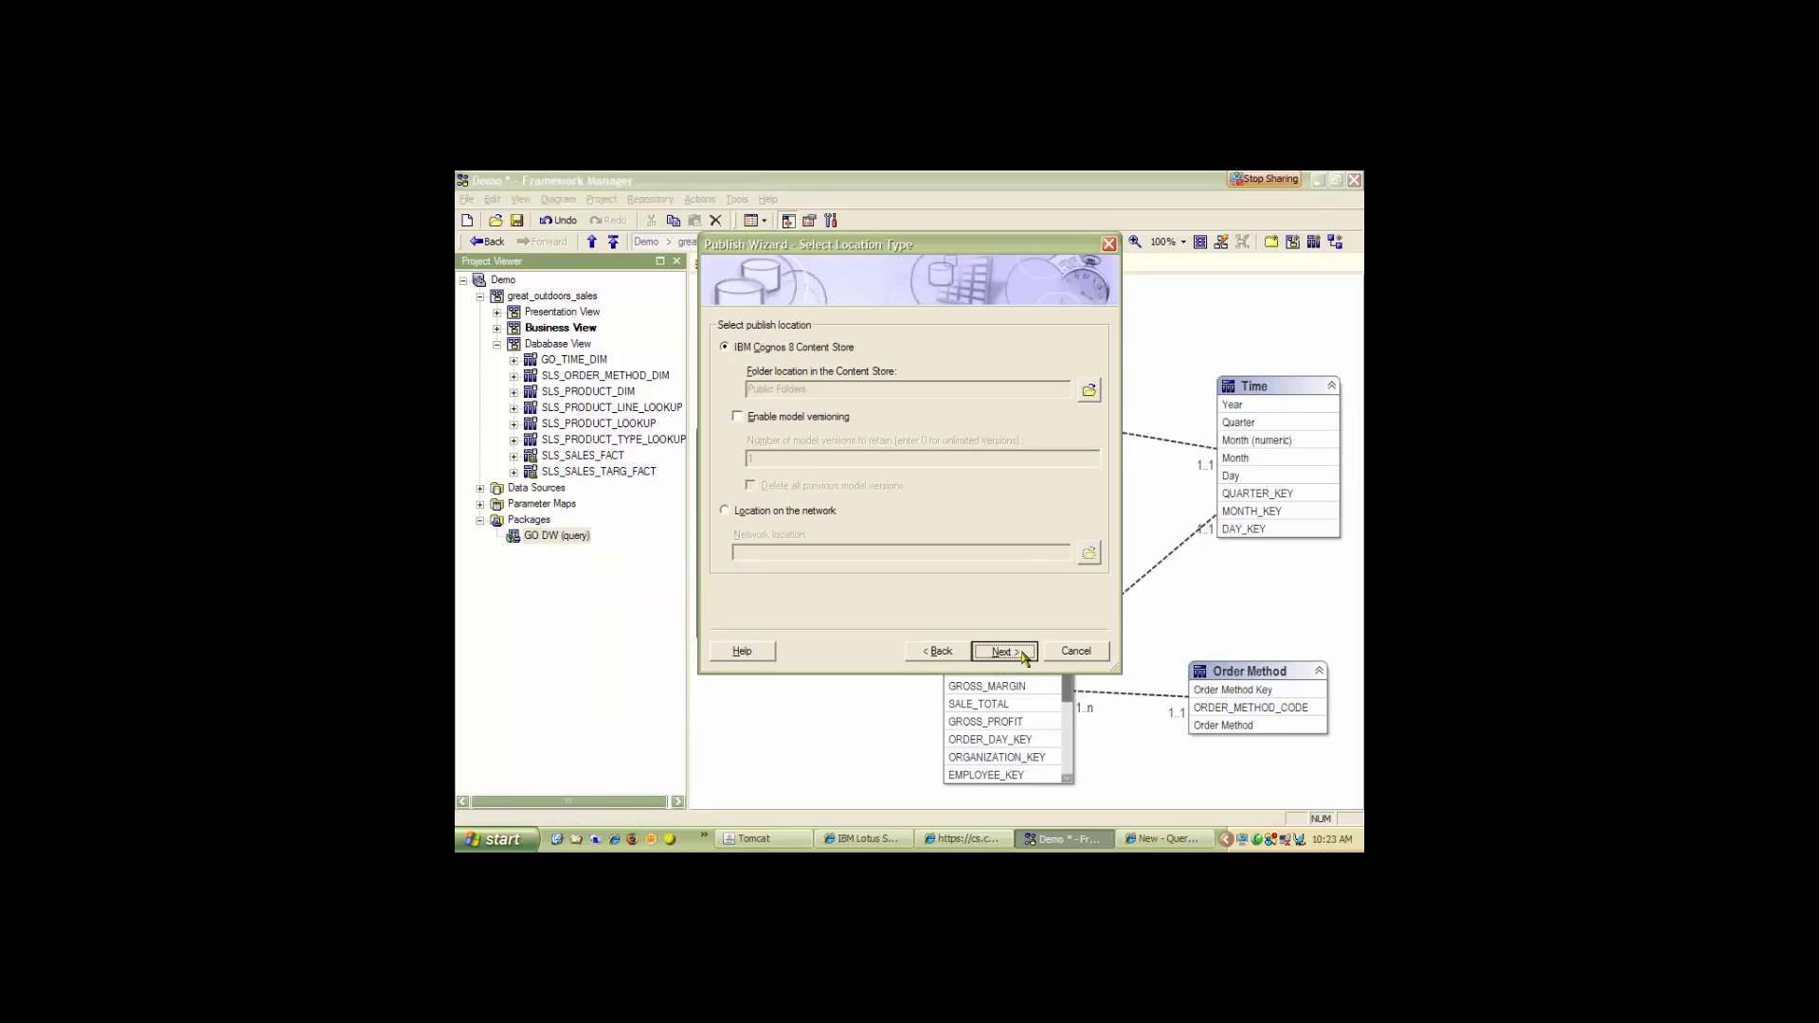
{"action": "left_click", "coordinate": [1022, 654]}
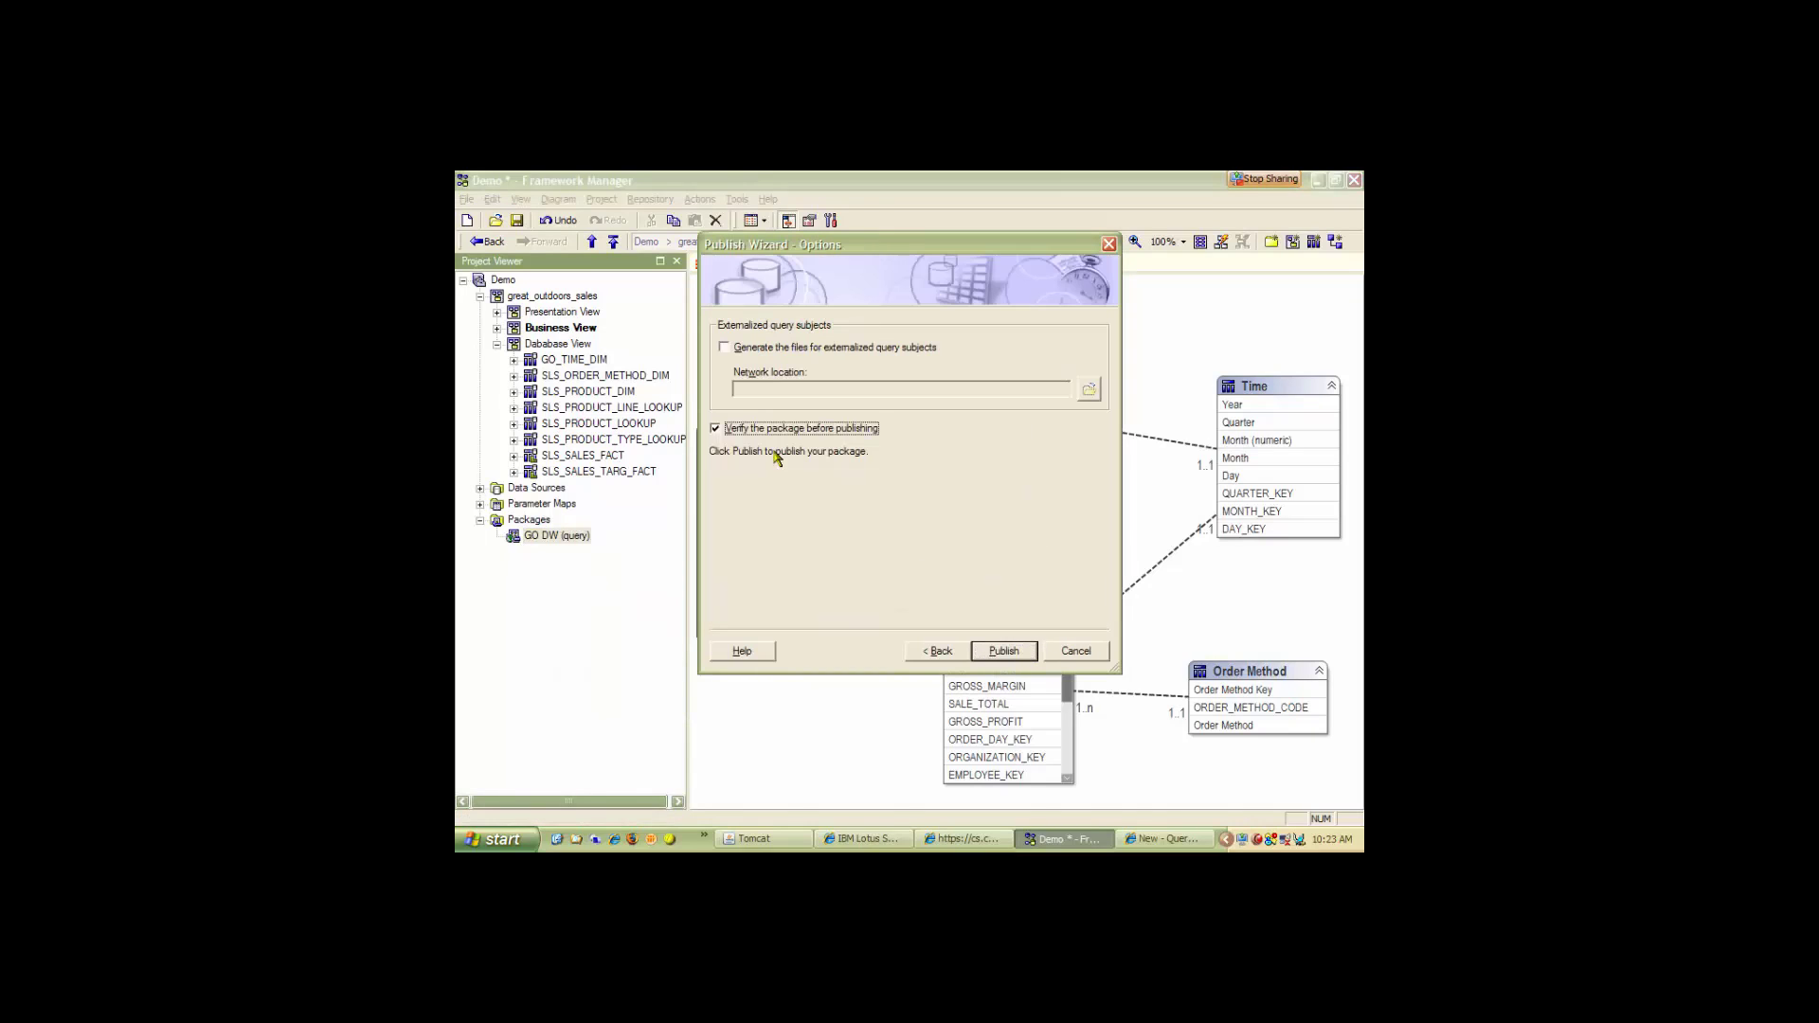
{"action": "left_click", "coordinate": [717, 428]}
{"action": "left_click", "coordinate": [1006, 651]}
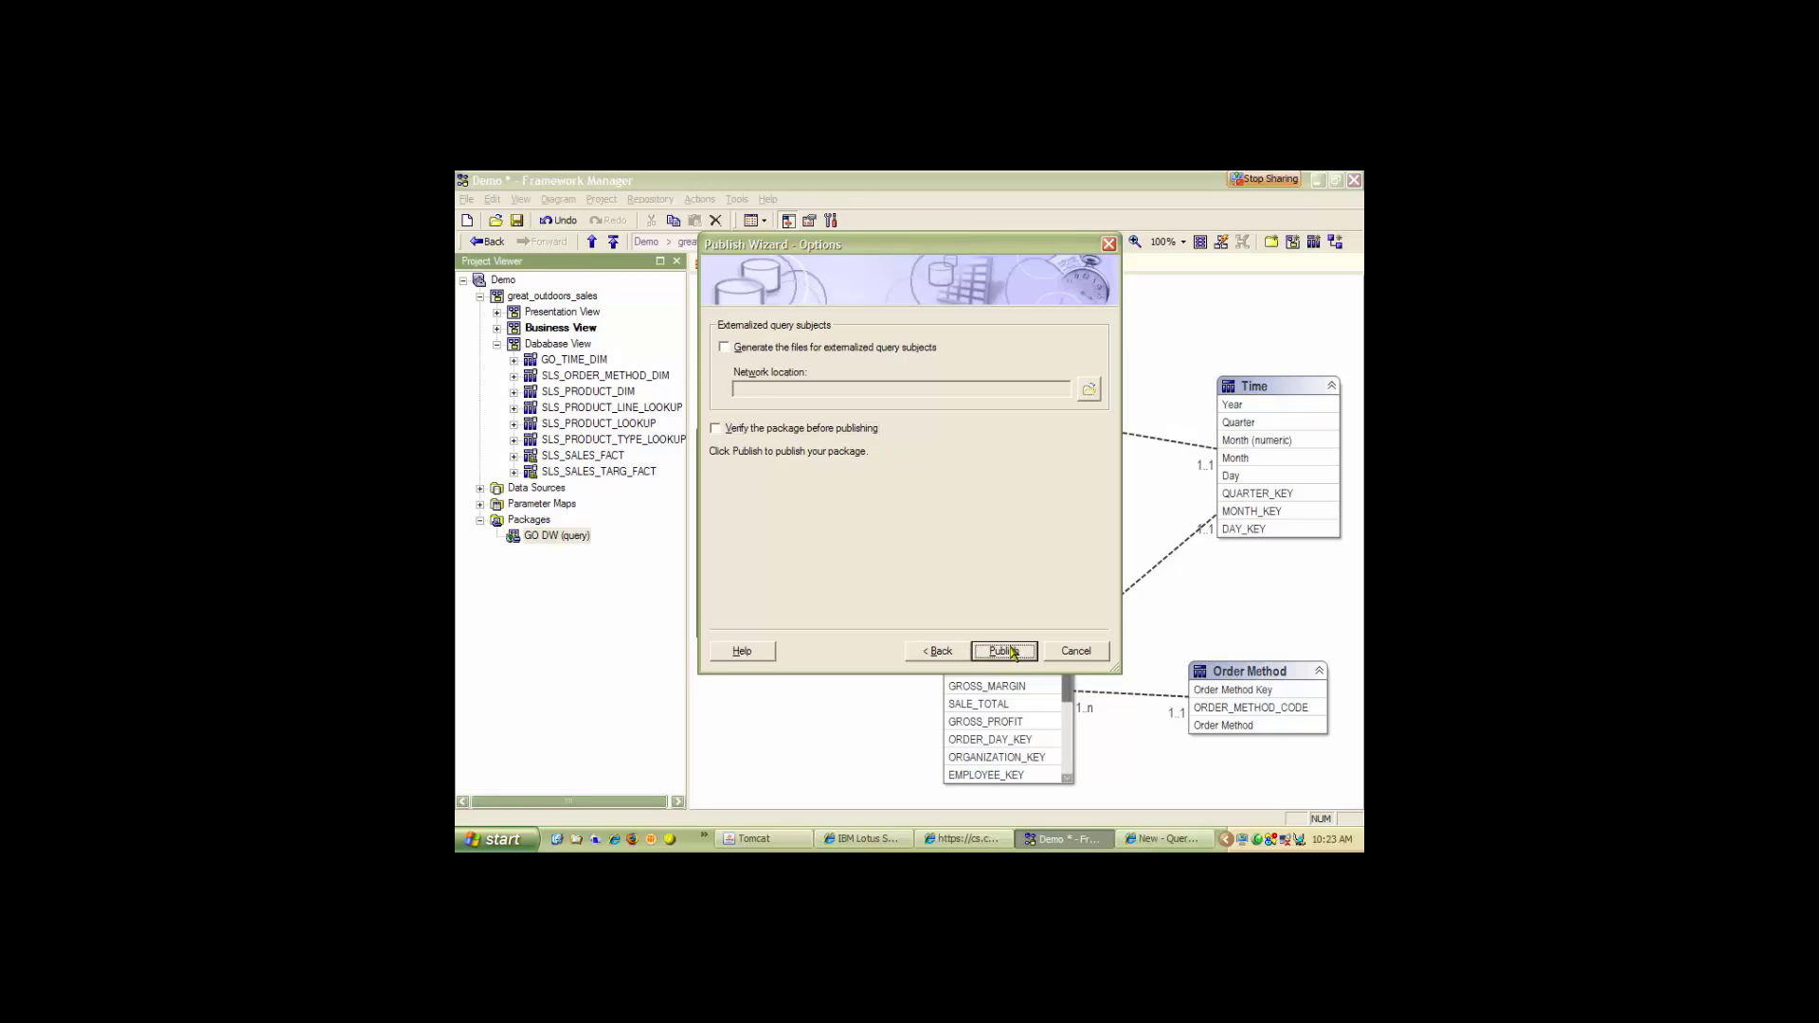
{"action": "left_click", "coordinate": [1012, 538]}
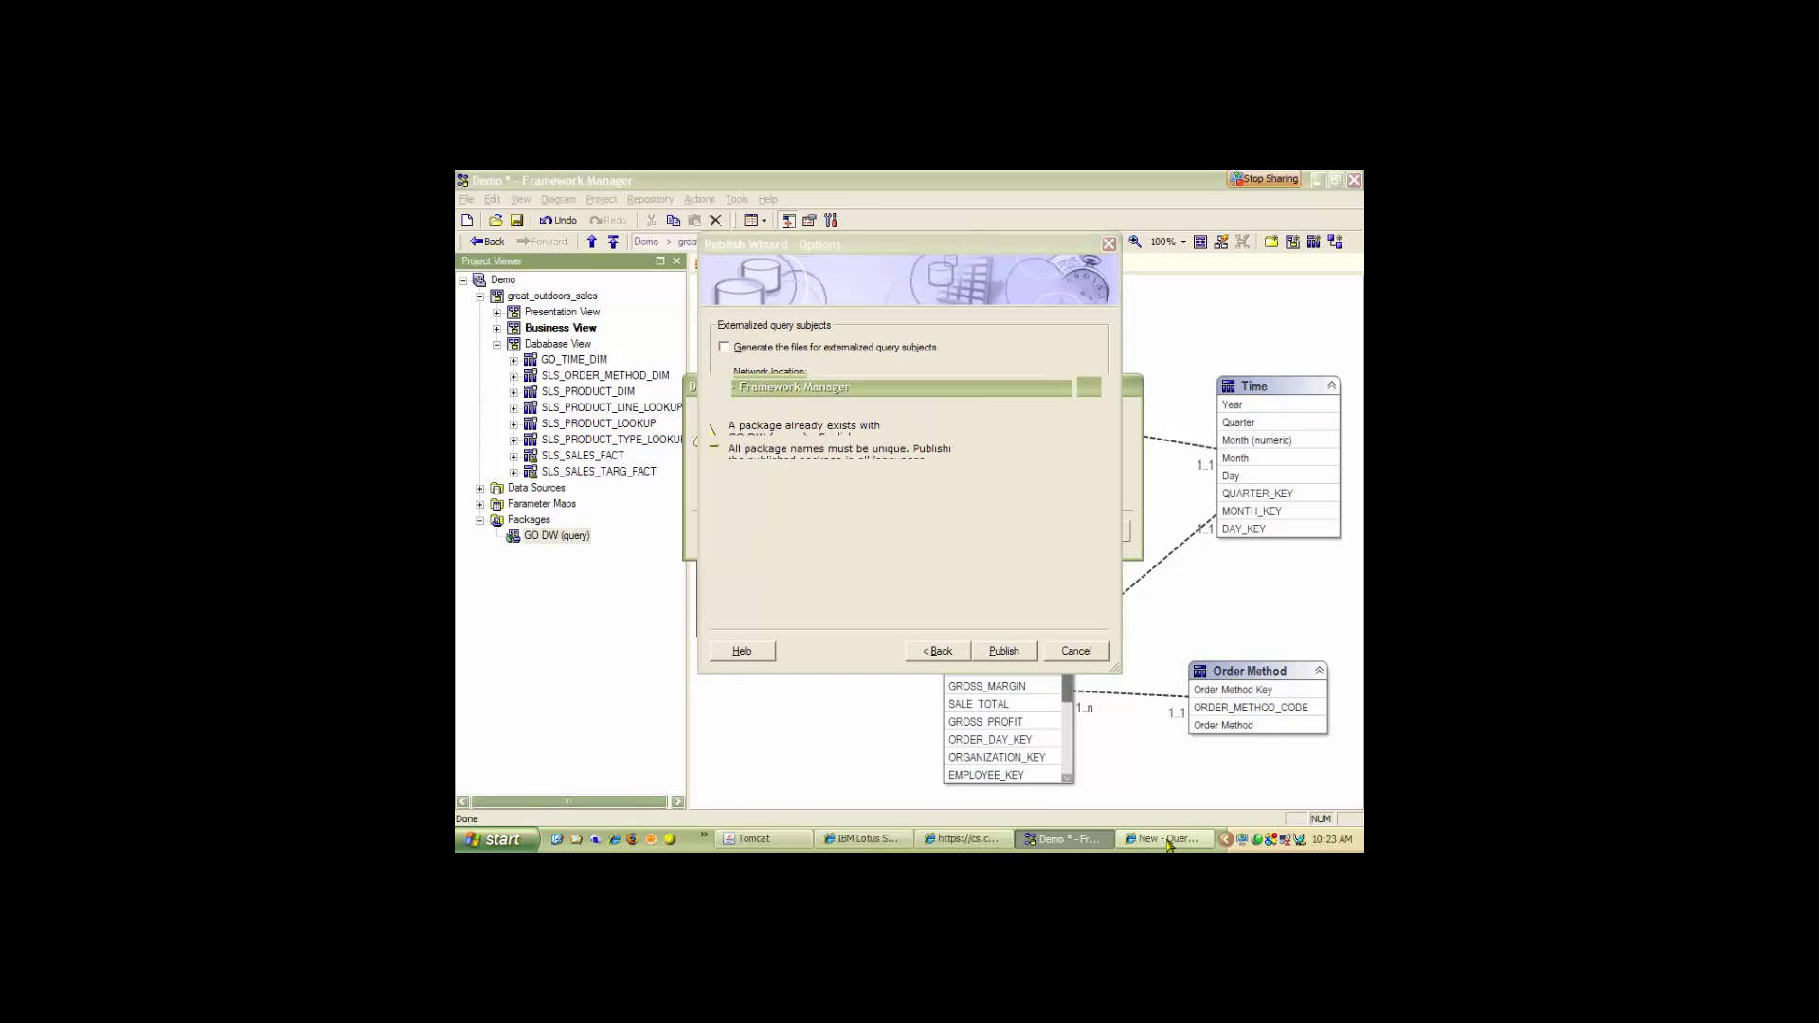
Switch to the Query Studio window and close it.
{"action": "left_click", "coordinate": [1168, 839]}
{"action": "right_click", "coordinate": [1169, 839]}
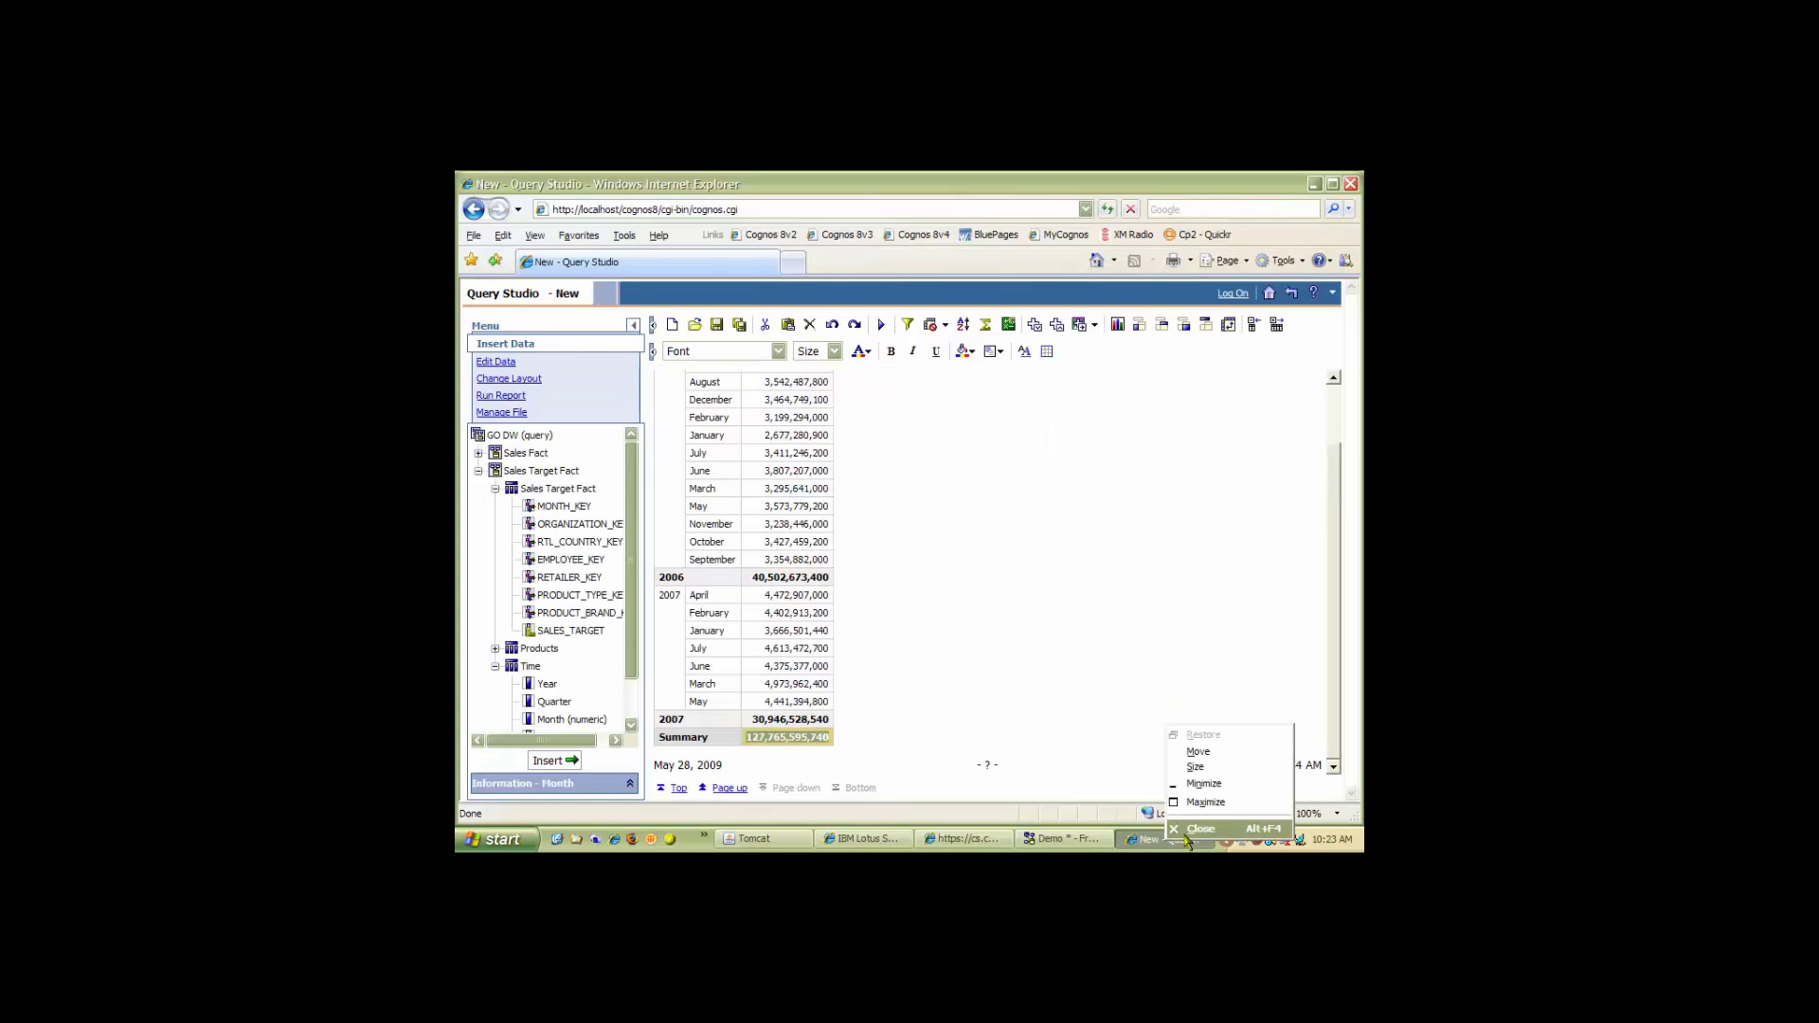
{"action": "left_click", "coordinate": [1208, 805]}
{"action": "left_click", "coordinate": [900, 573]}
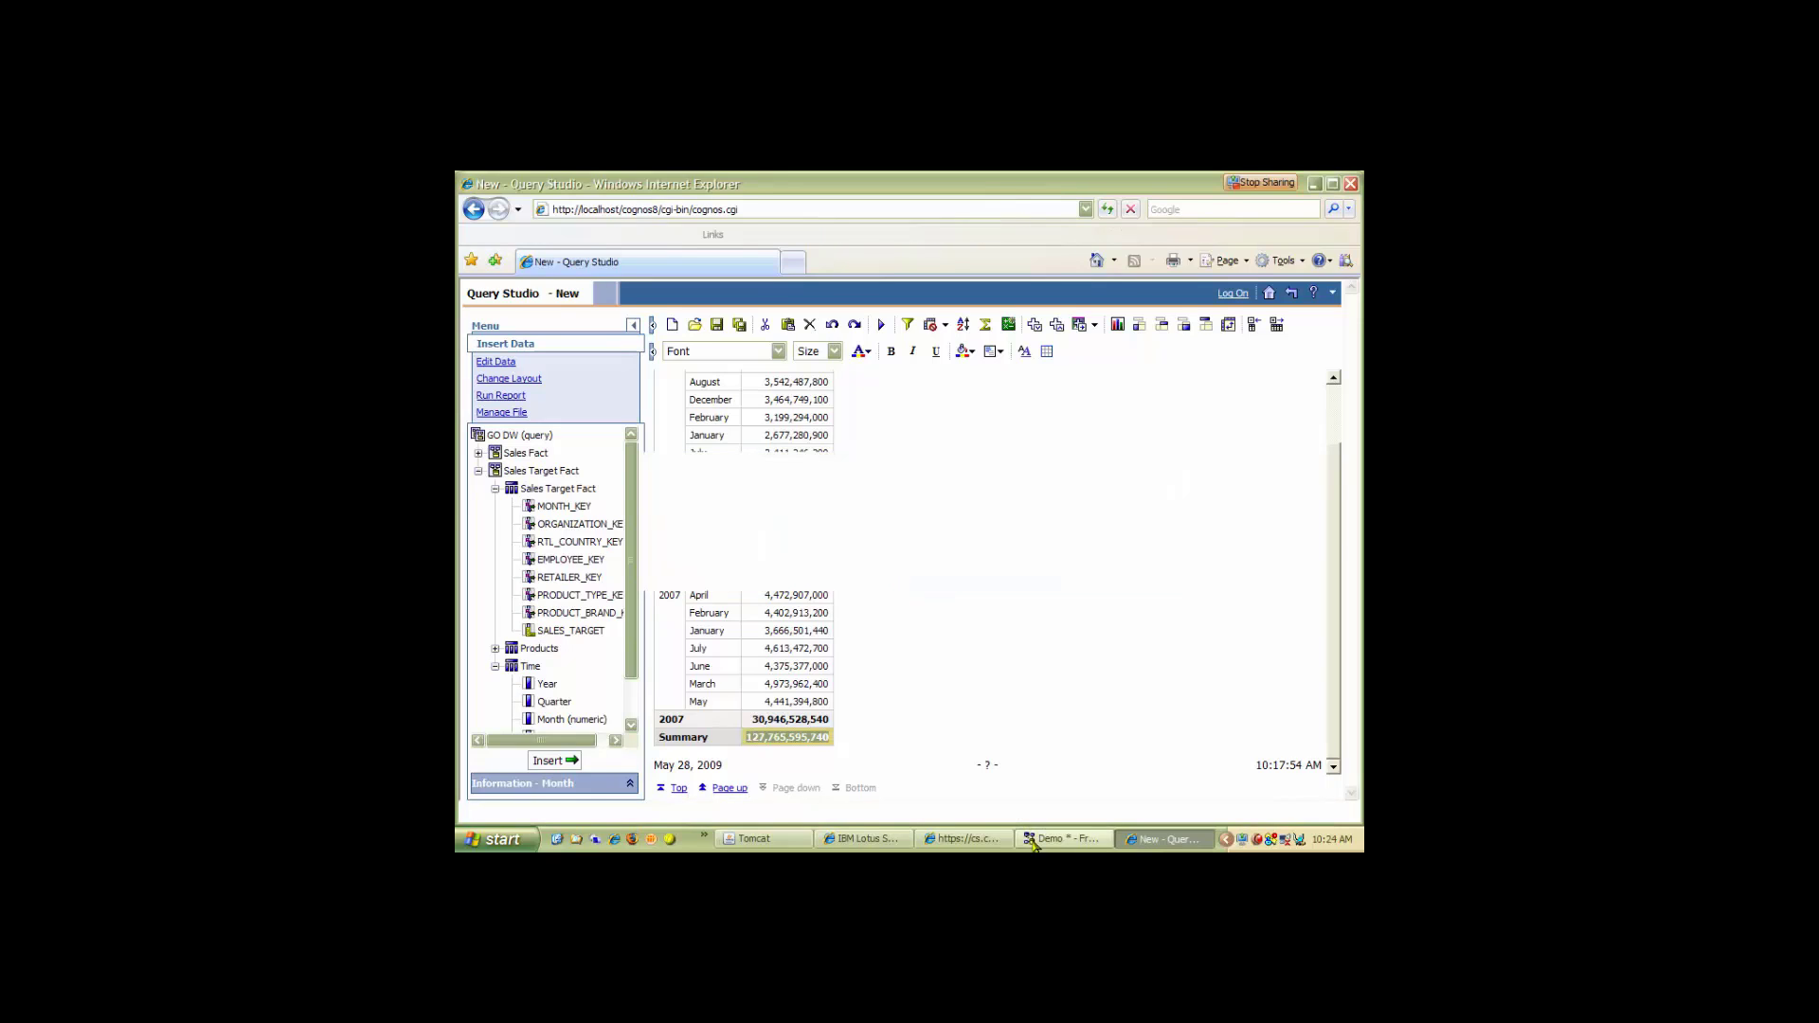
Finish publishing, open IBM Cognos 8 in a browser, and launch Query Studio with the GO DW (query) package.
{"action": "left_click", "coordinate": [1013, 651]}
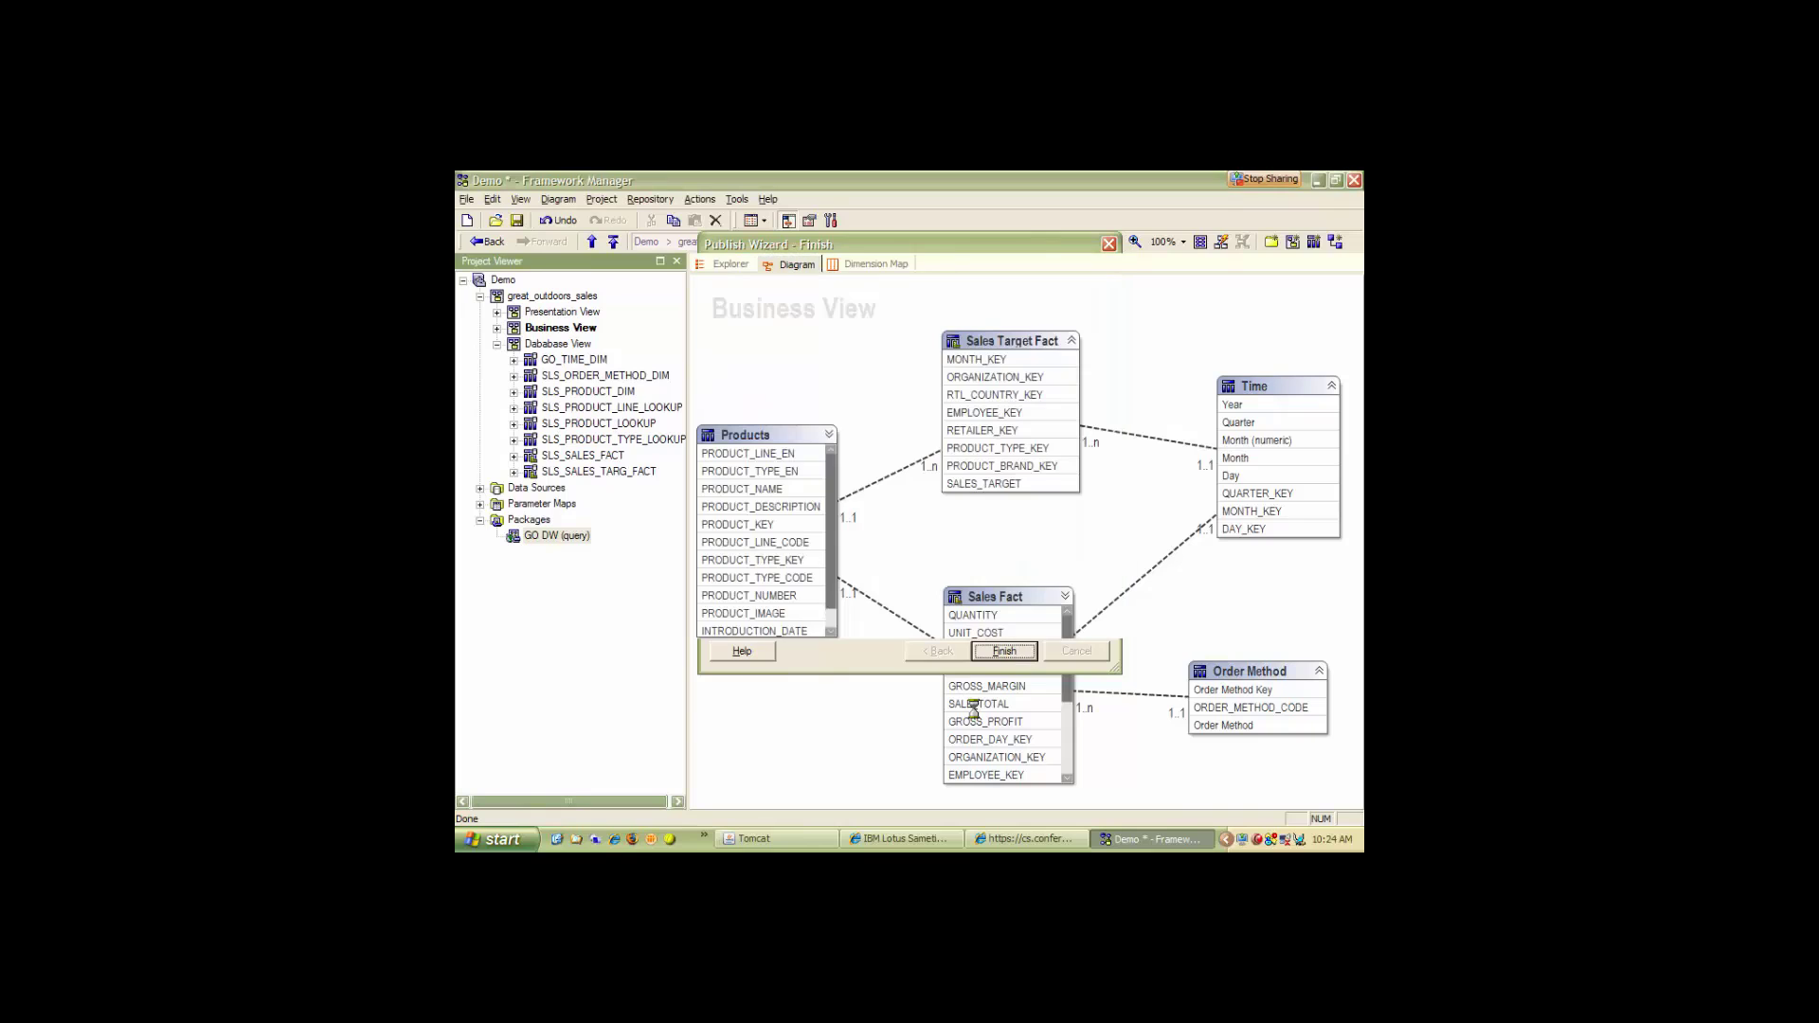
{"action": "left_click", "coordinate": [614, 839]}
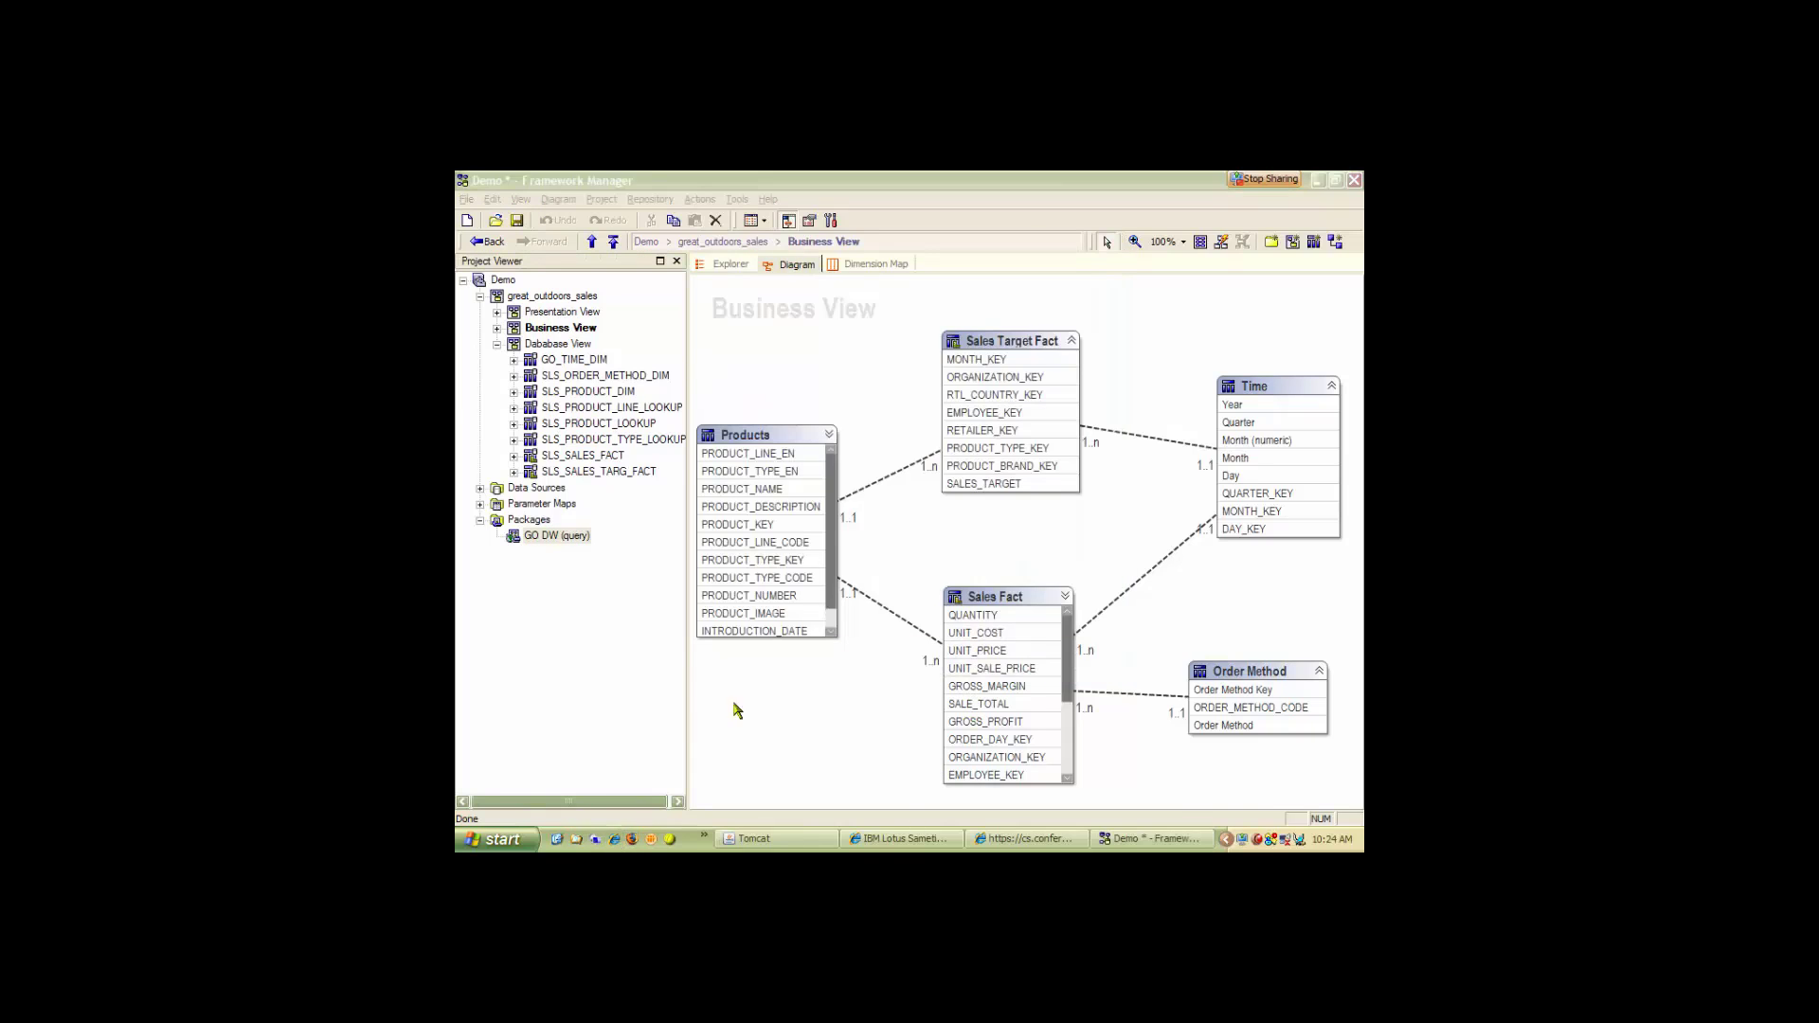
{"action": "left_click", "coordinate": [921, 235]}
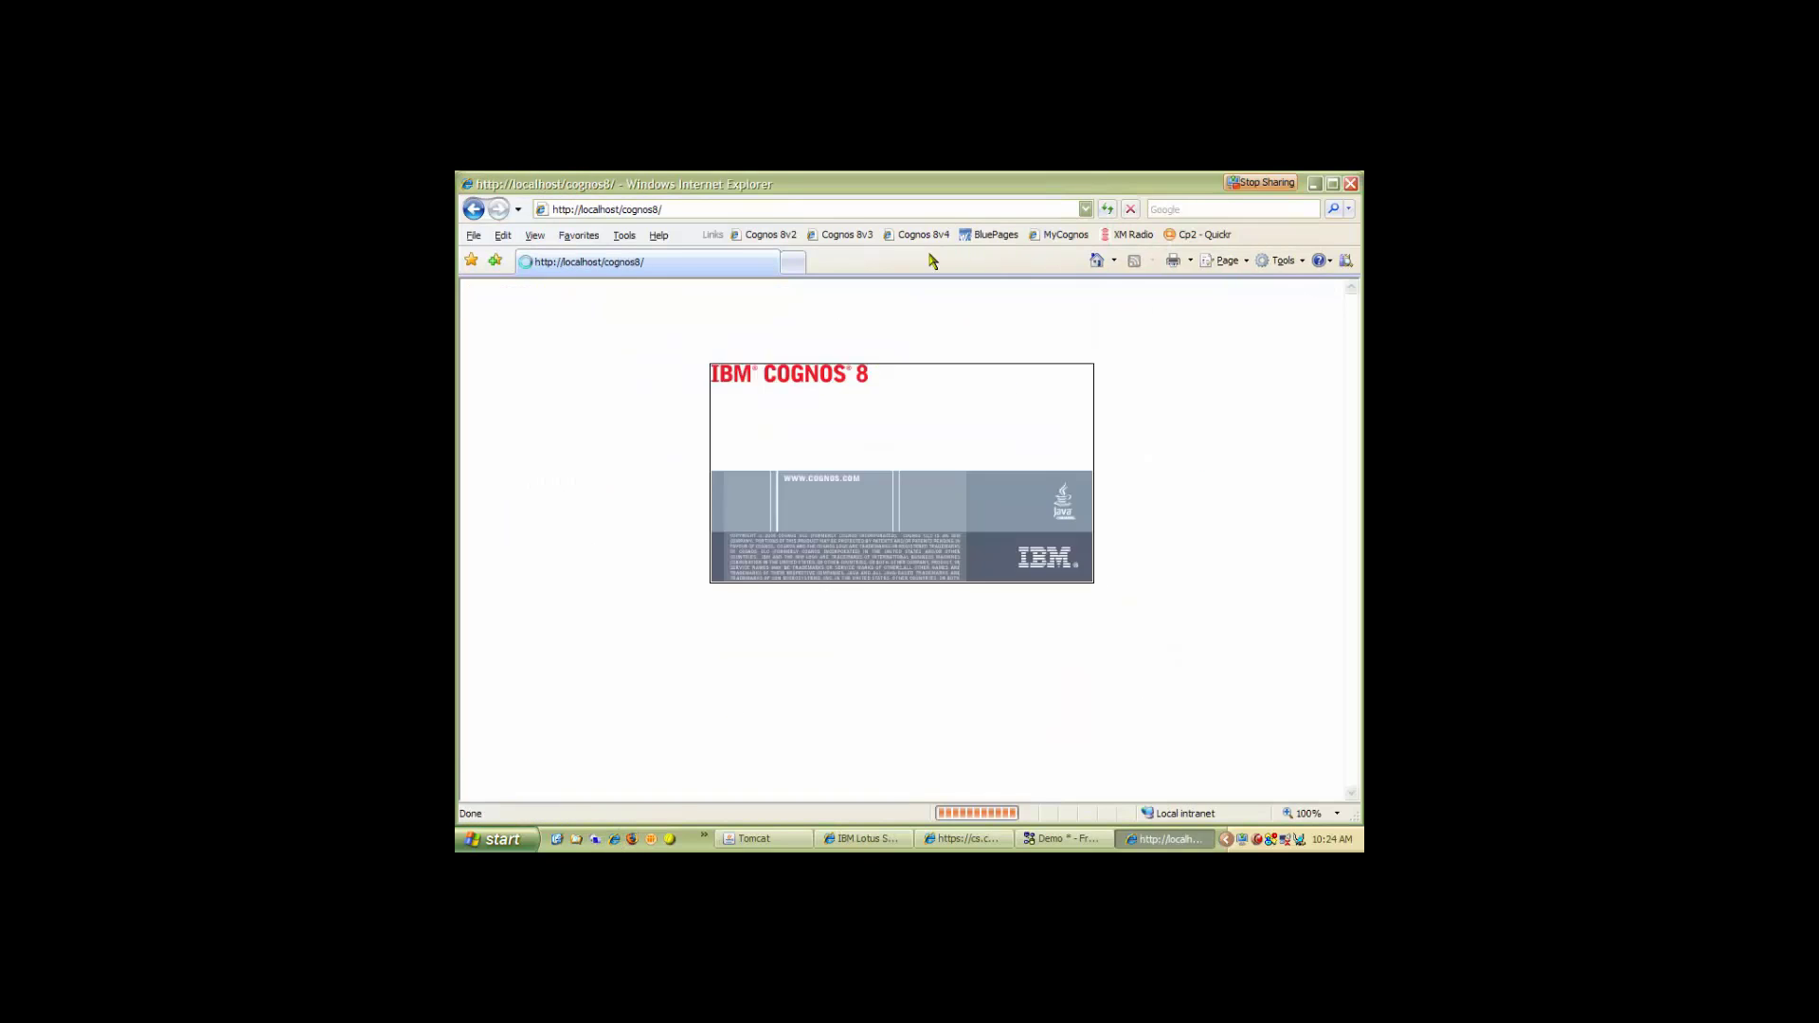
{"action": "left_click", "coordinate": [1289, 293]}
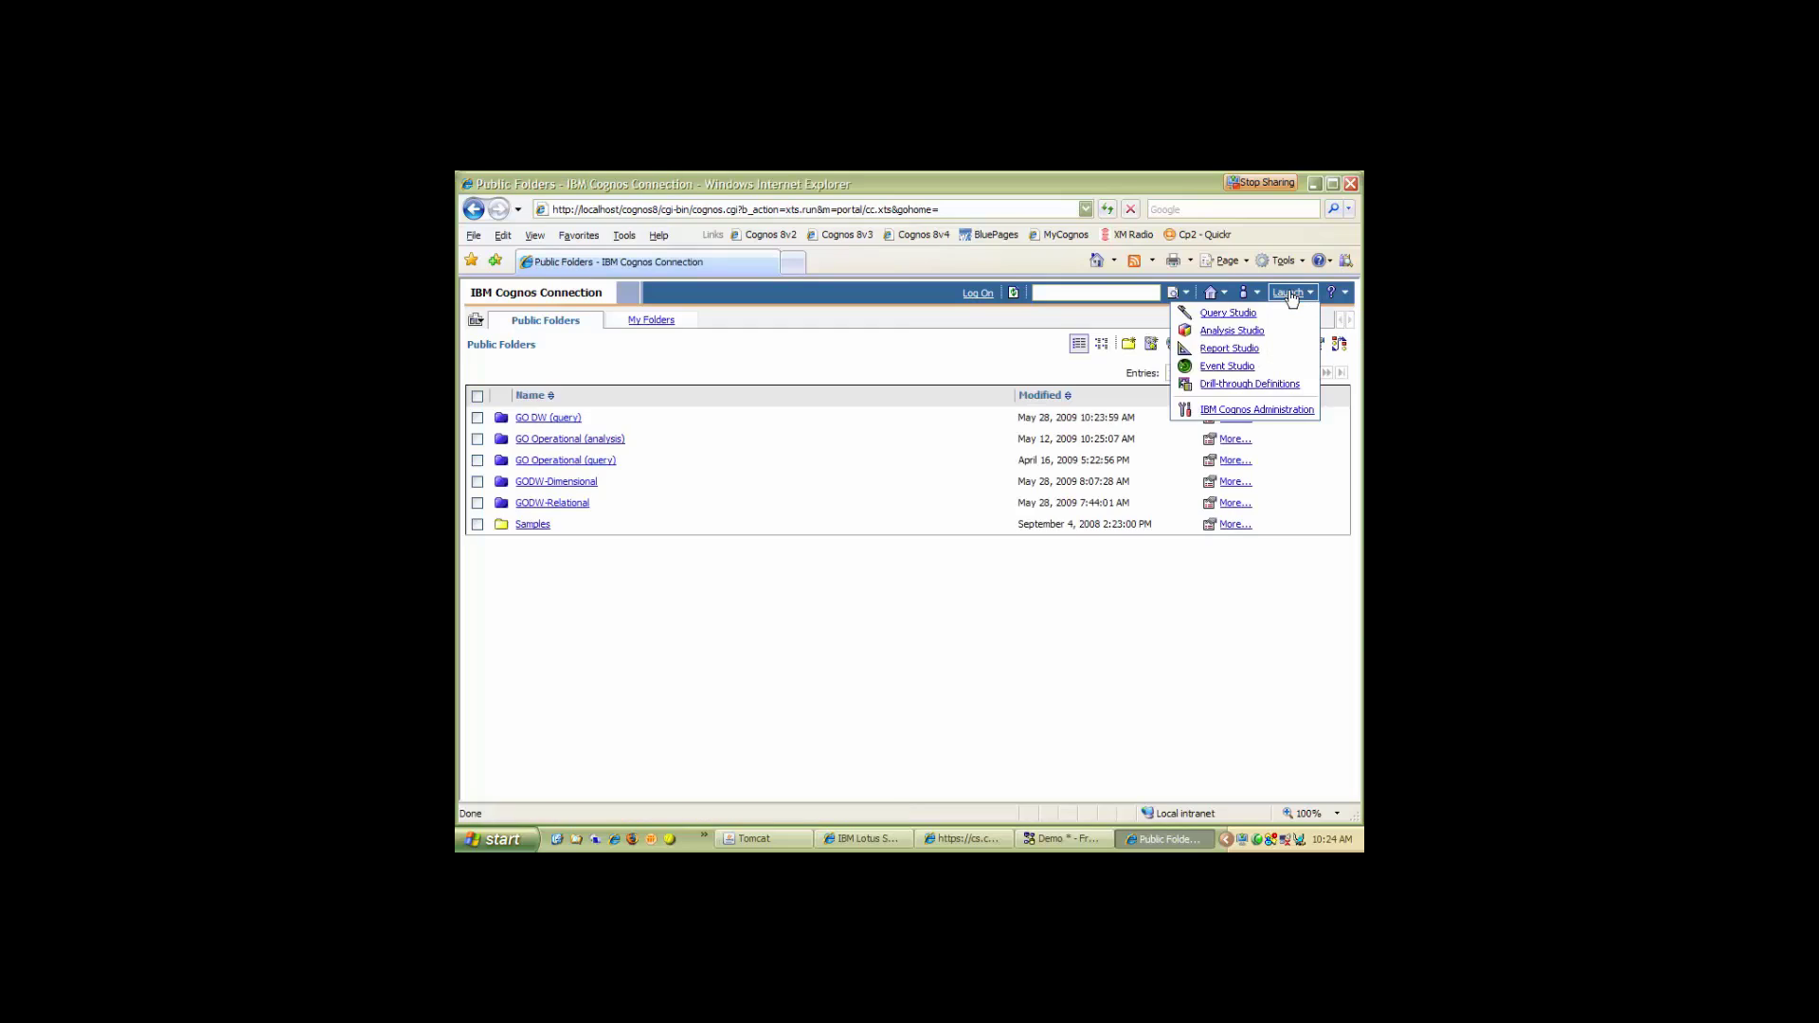
{"action": "left_click", "coordinate": [1245, 319]}
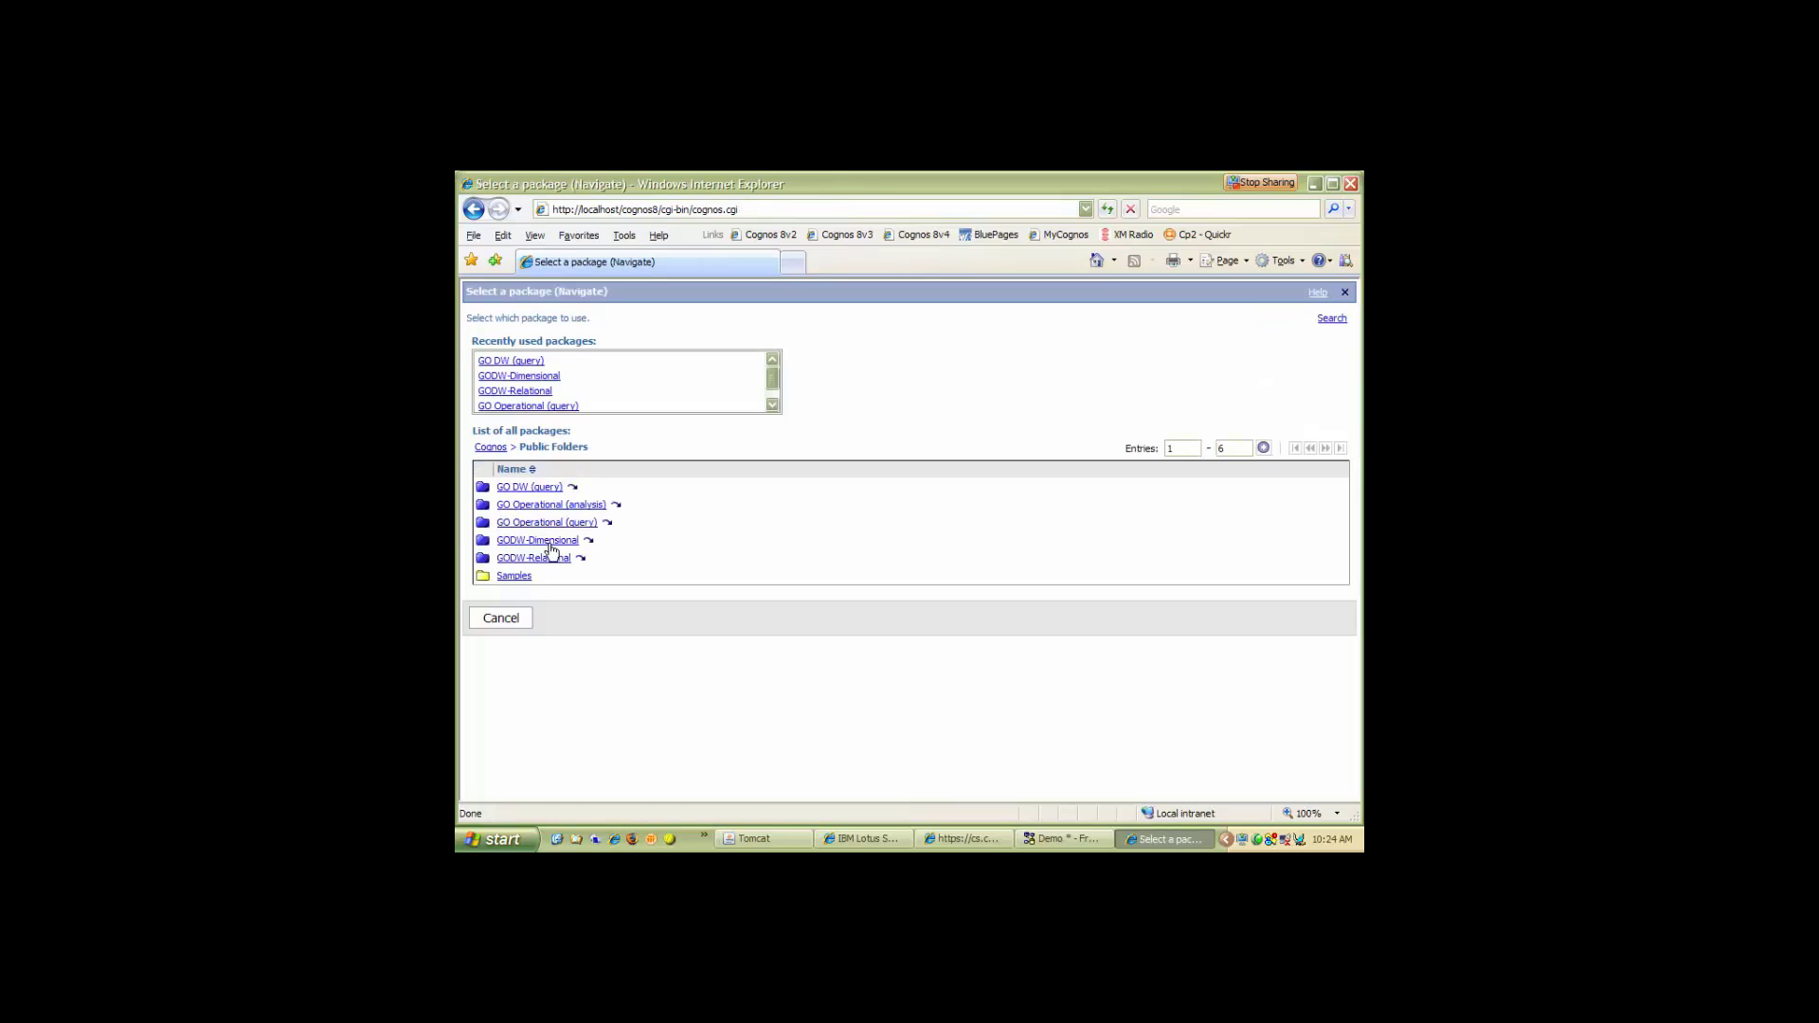
{"action": "left_click", "coordinate": [531, 489]}
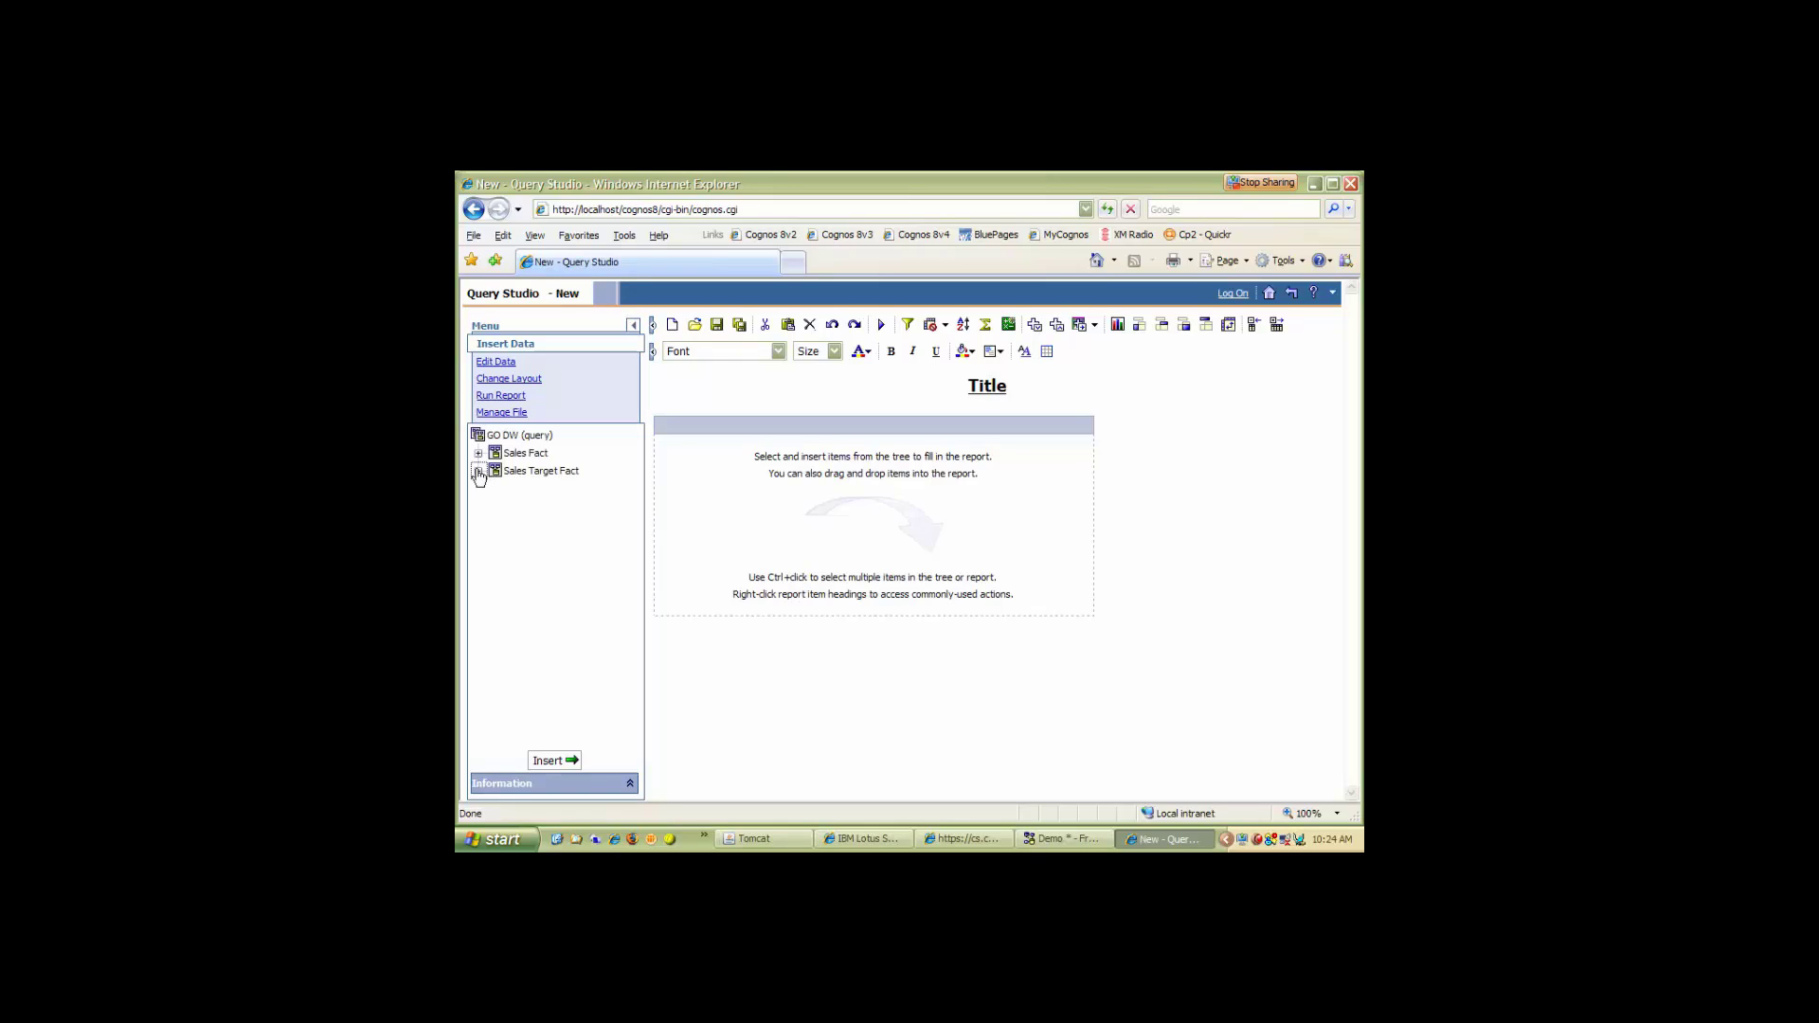
Add Year and Month from Time and SALES_TARGET from Sales Target Fact to the empty report.
{"action": "left_click", "coordinate": [479, 471]}
{"action": "left_click", "coordinate": [495, 524]}
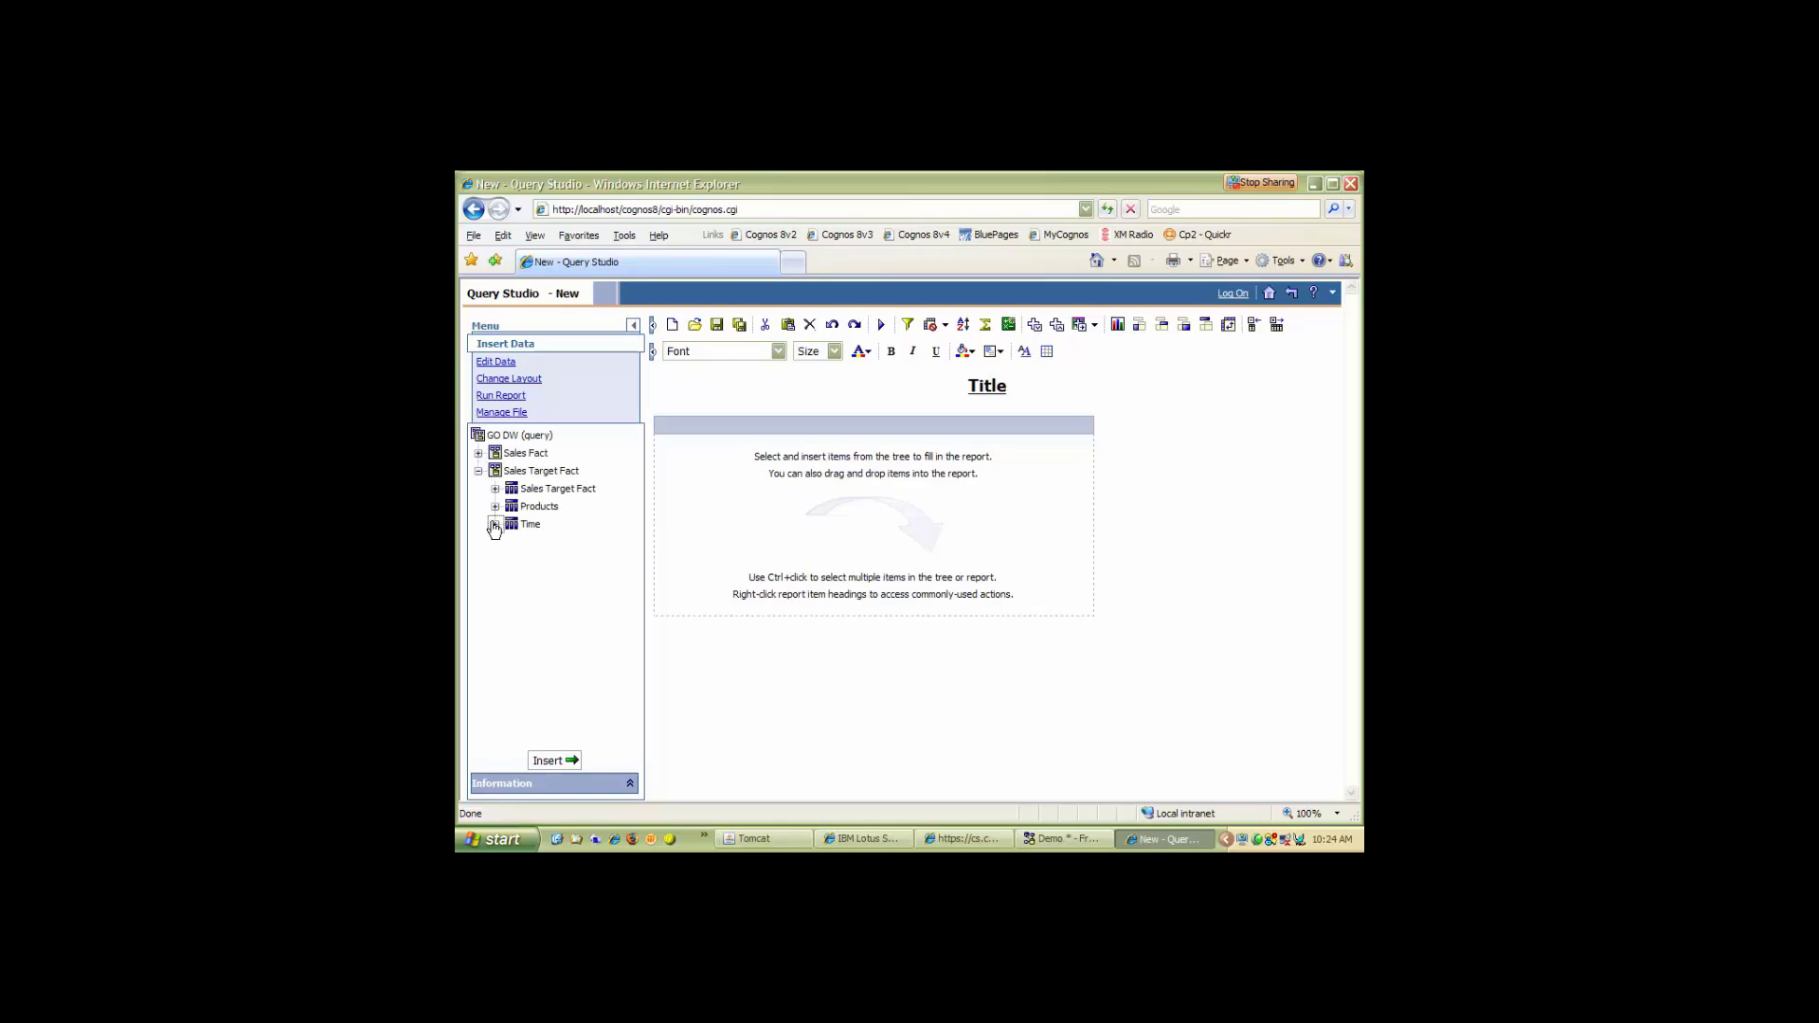
{"action": "left_click", "coordinate": [547, 542]}
{"action": "left_click", "coordinate": [550, 594], "text": "ctrl"}
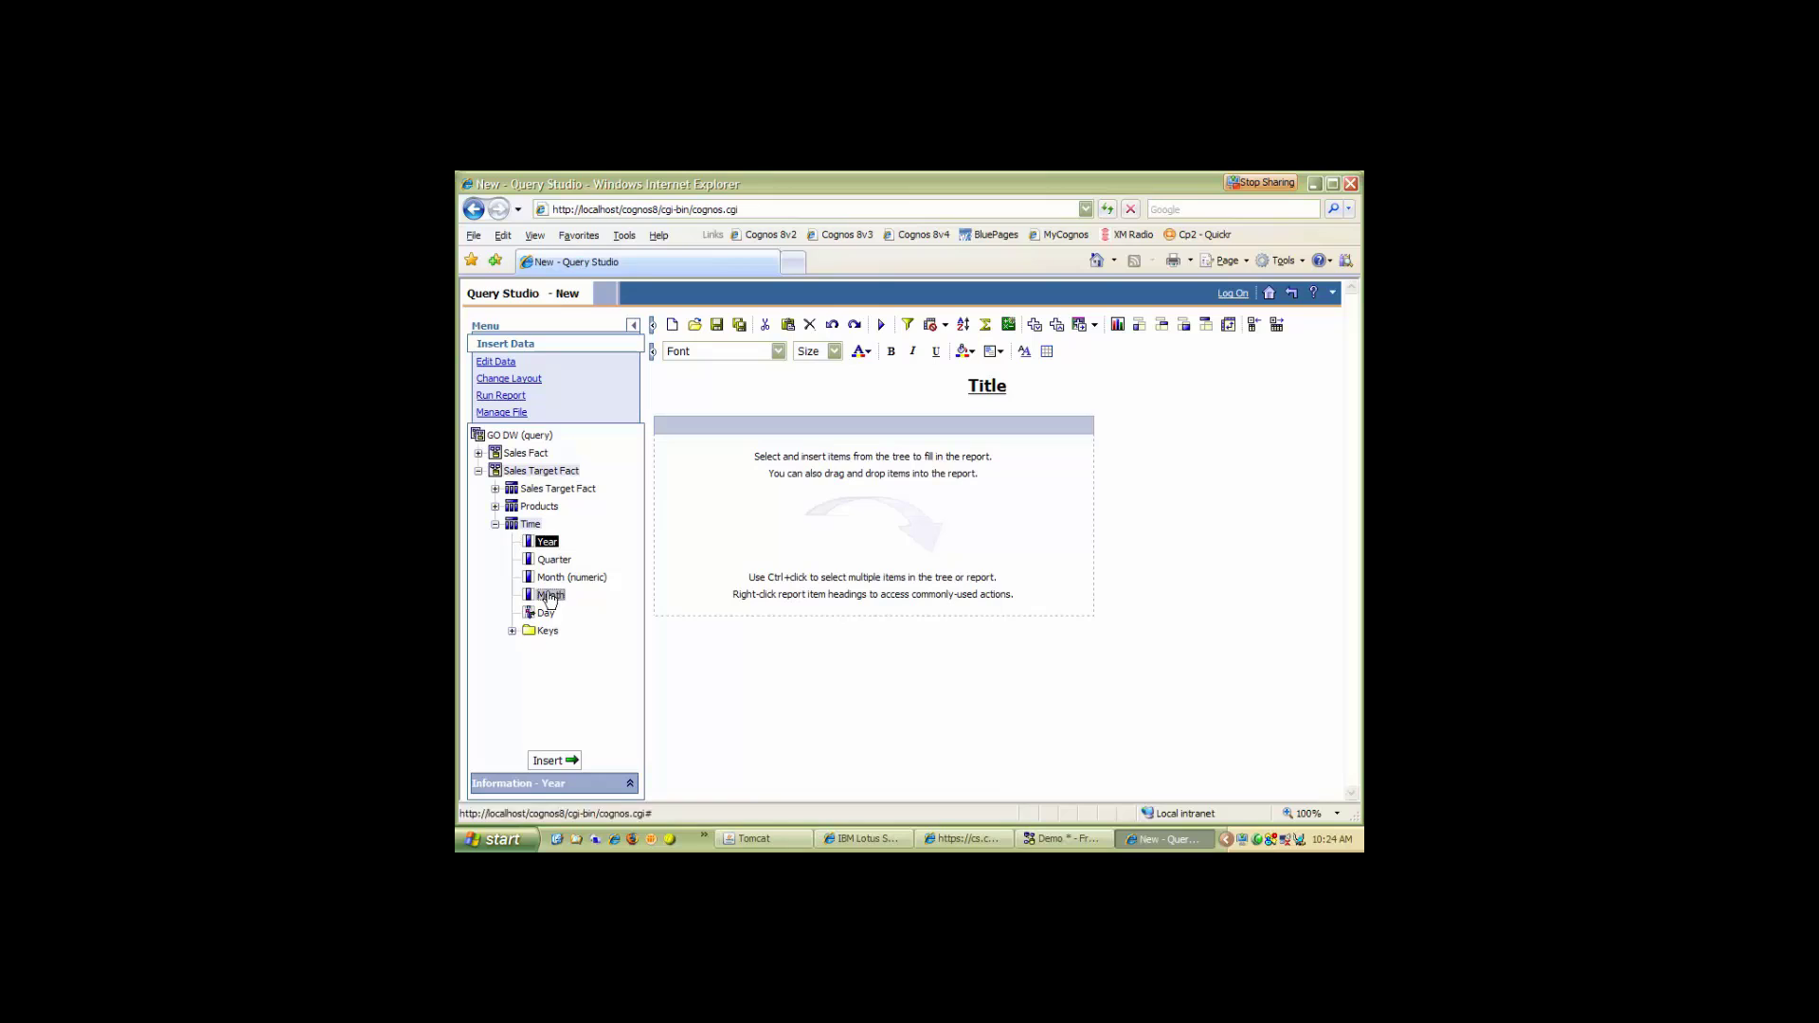
{"action": "left_click", "coordinate": [495, 488]}
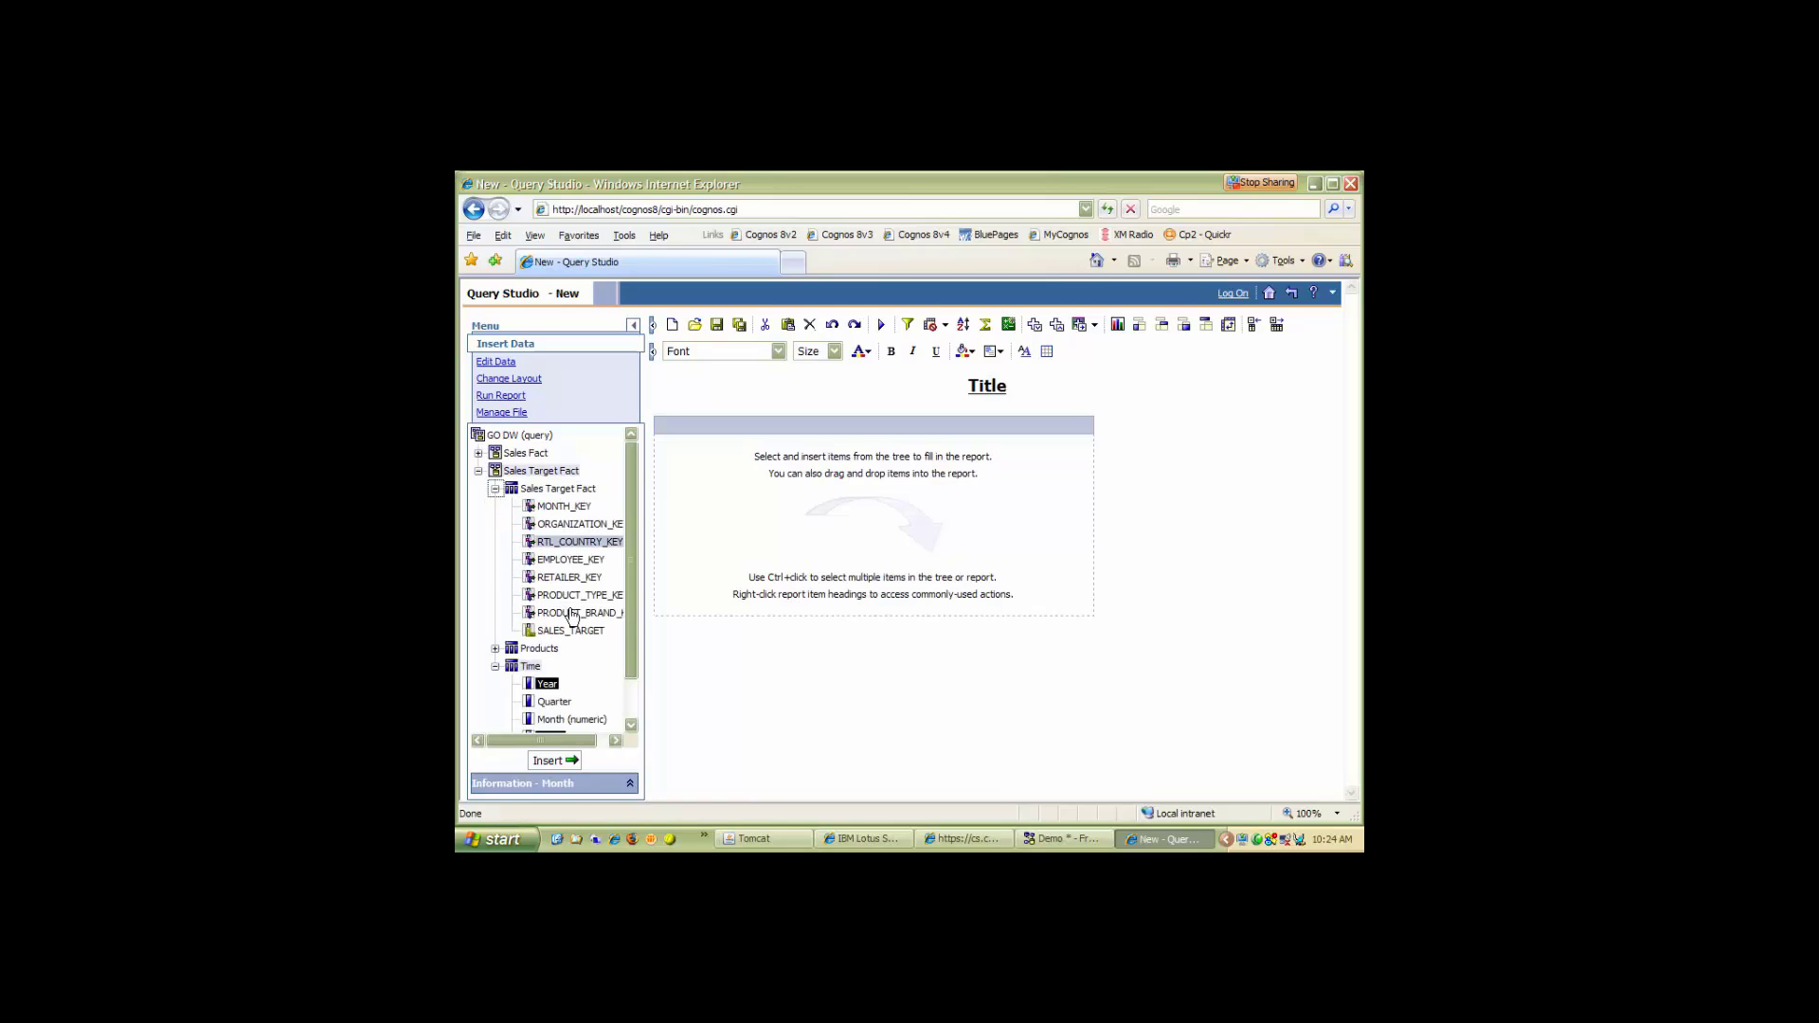
{"action": "left_click", "coordinate": [563, 631]}
{"action": "left_click_drag", "start_coordinate": [563, 632], "coordinate": [851, 661]}
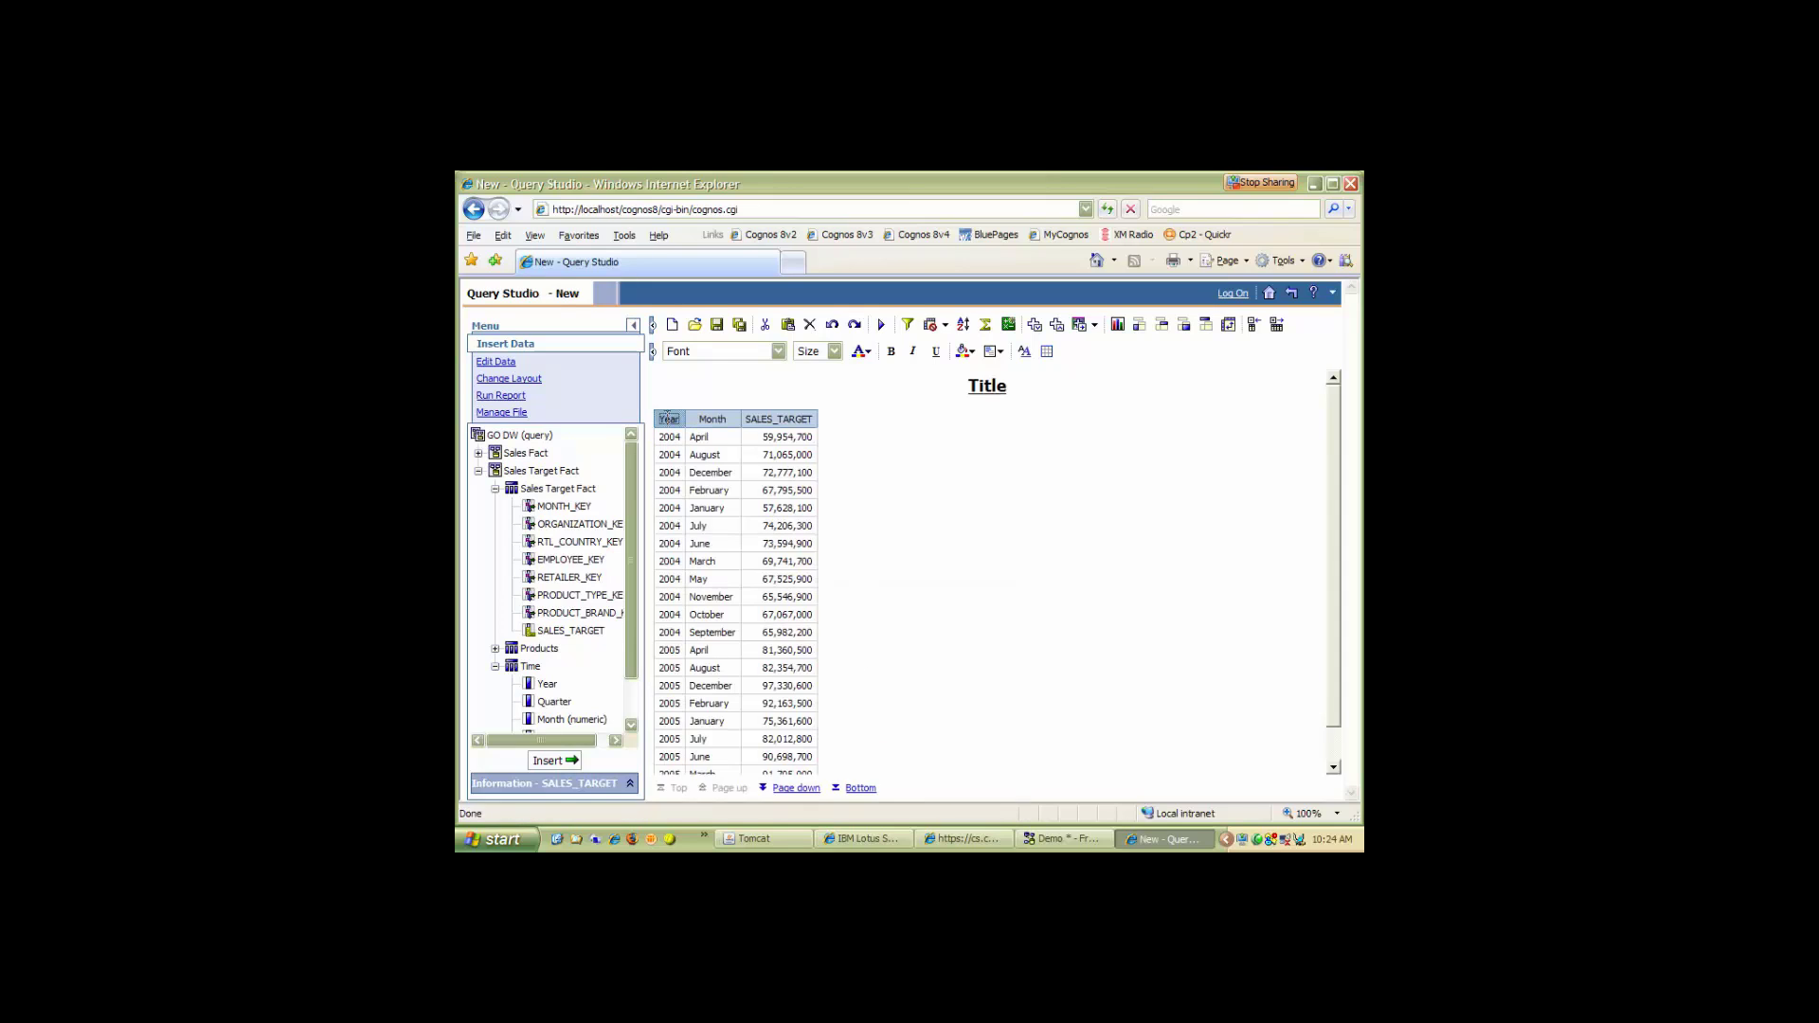
Group the report by Year and review the yearly subtotals and the overall summary on the last page.
{"action": "left_click", "coordinate": [1140, 324]}
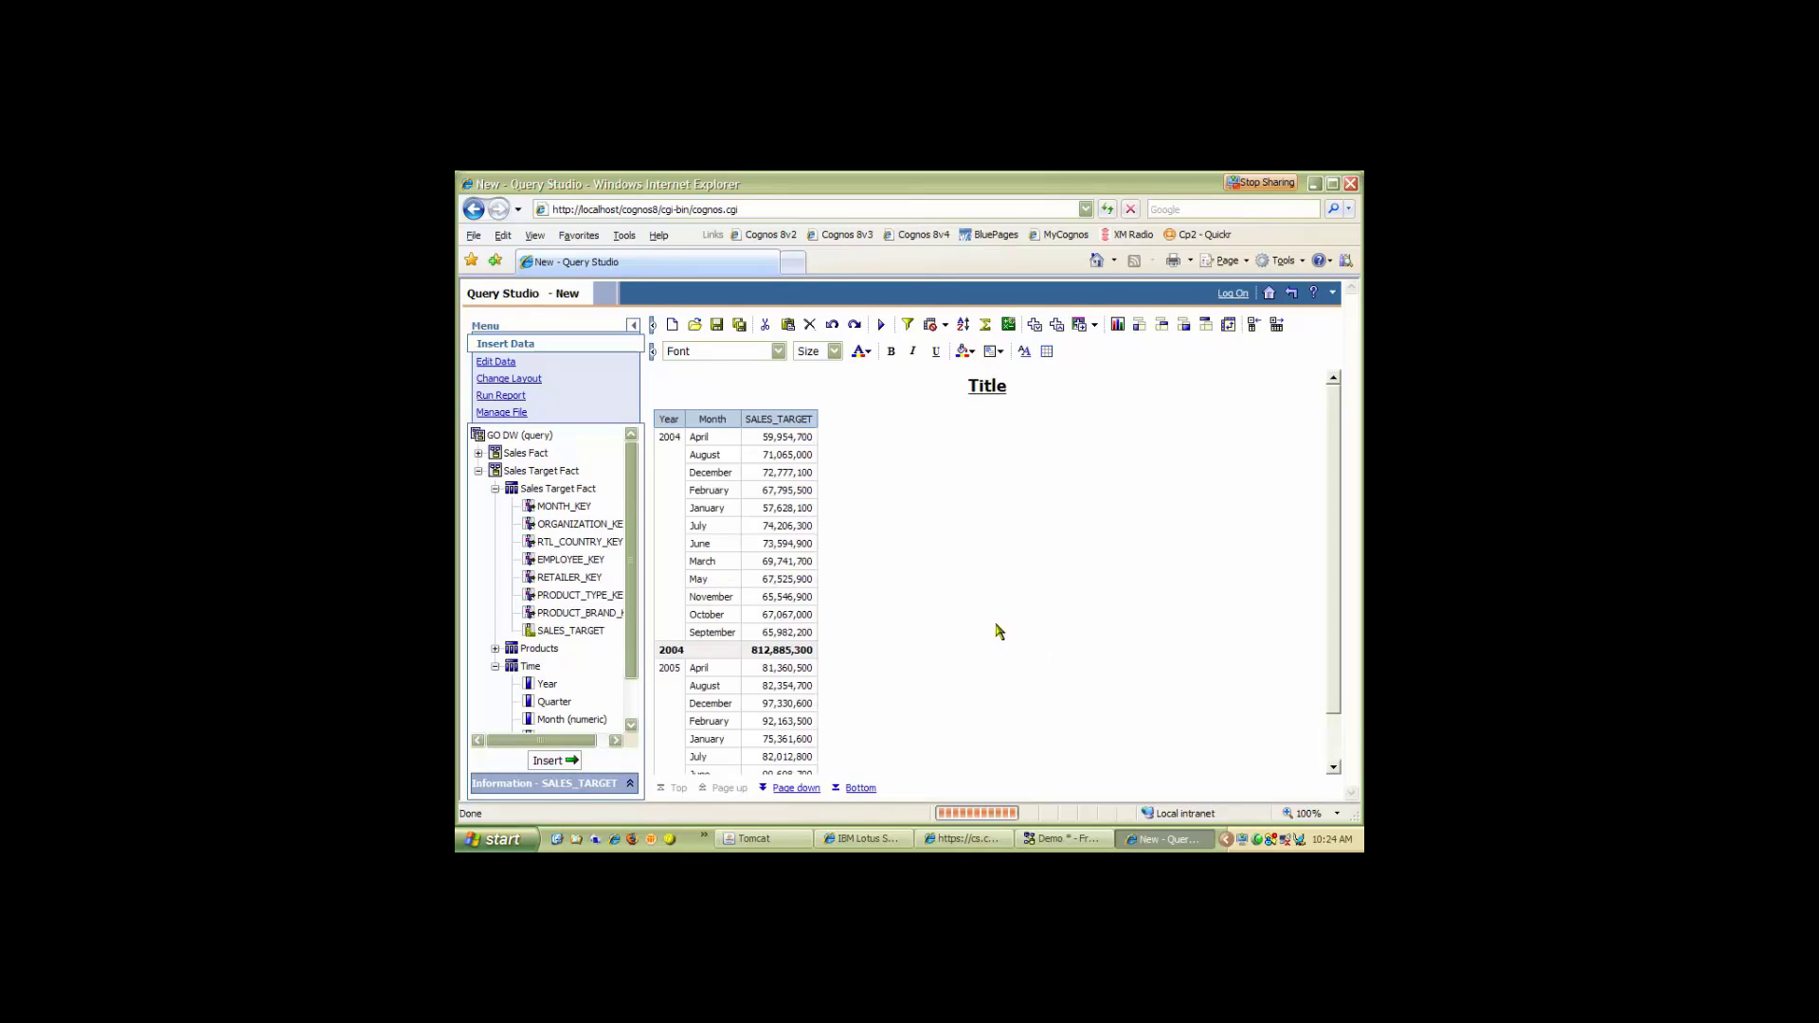
{"action": "scroll", "coordinate": [949, 641], "scroll_direction": "down", "scroll_amount": 1}
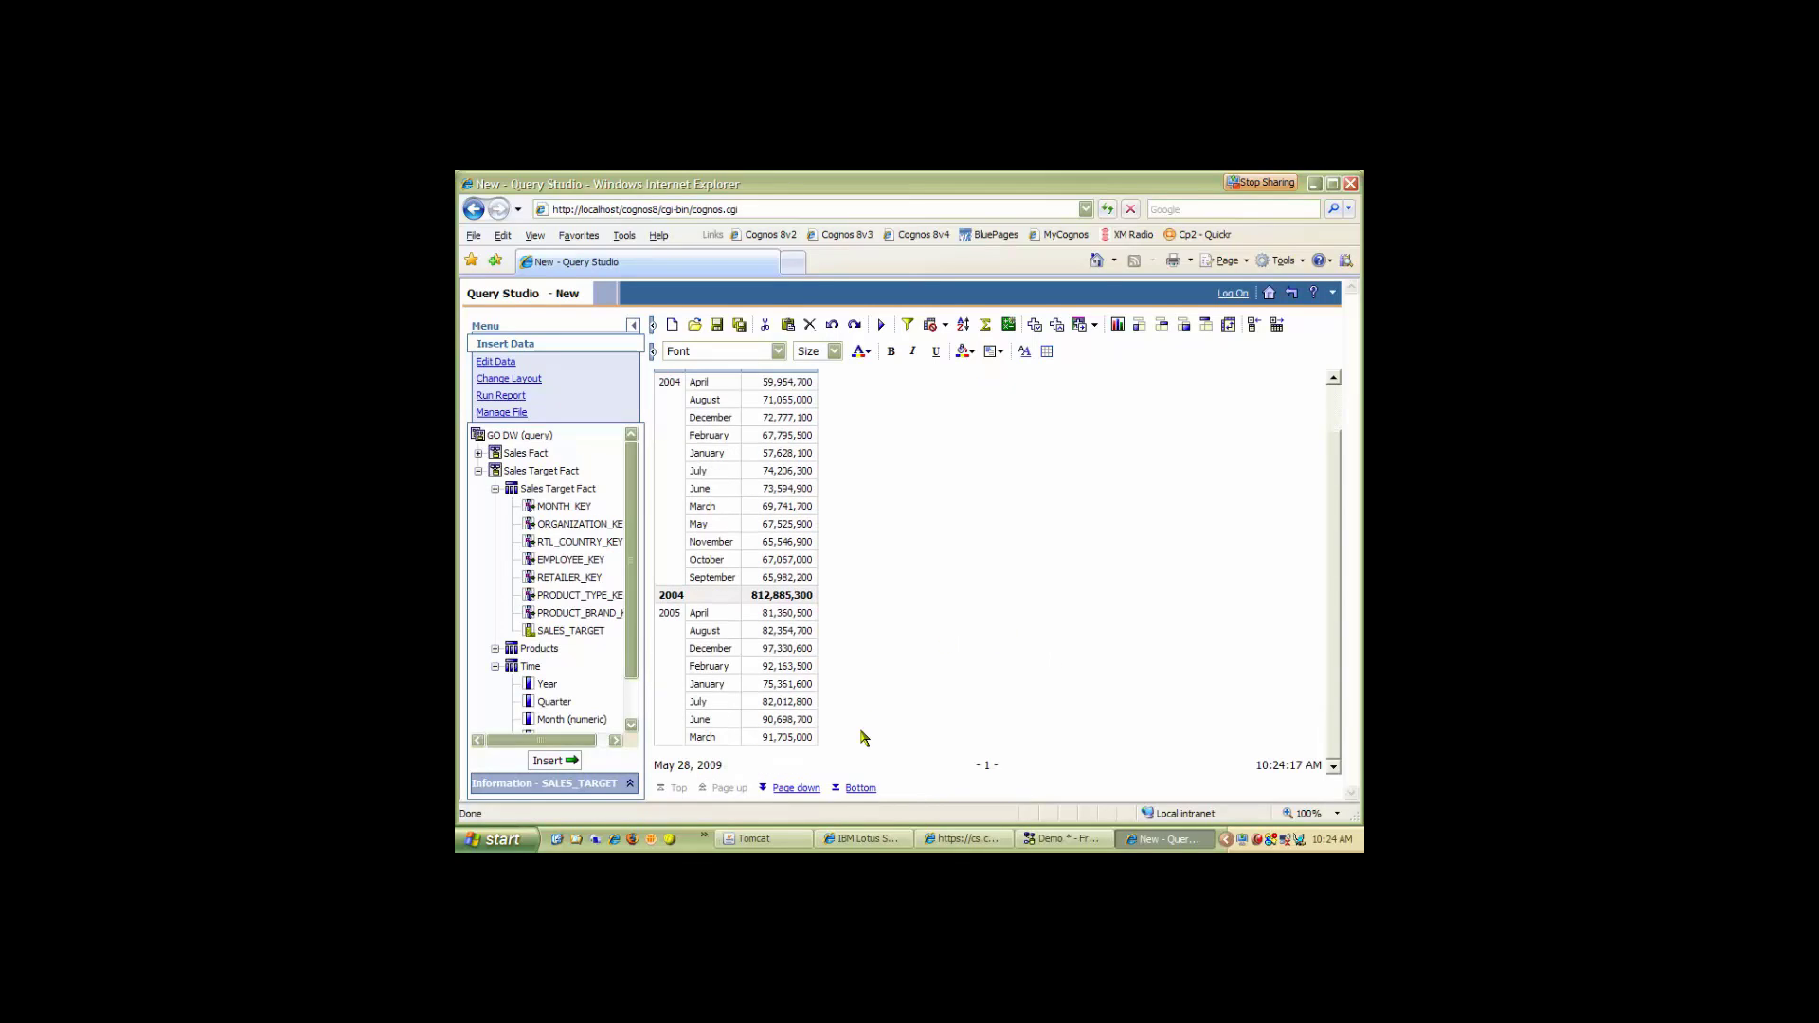
{"action": "left_click", "coordinate": [860, 788]}
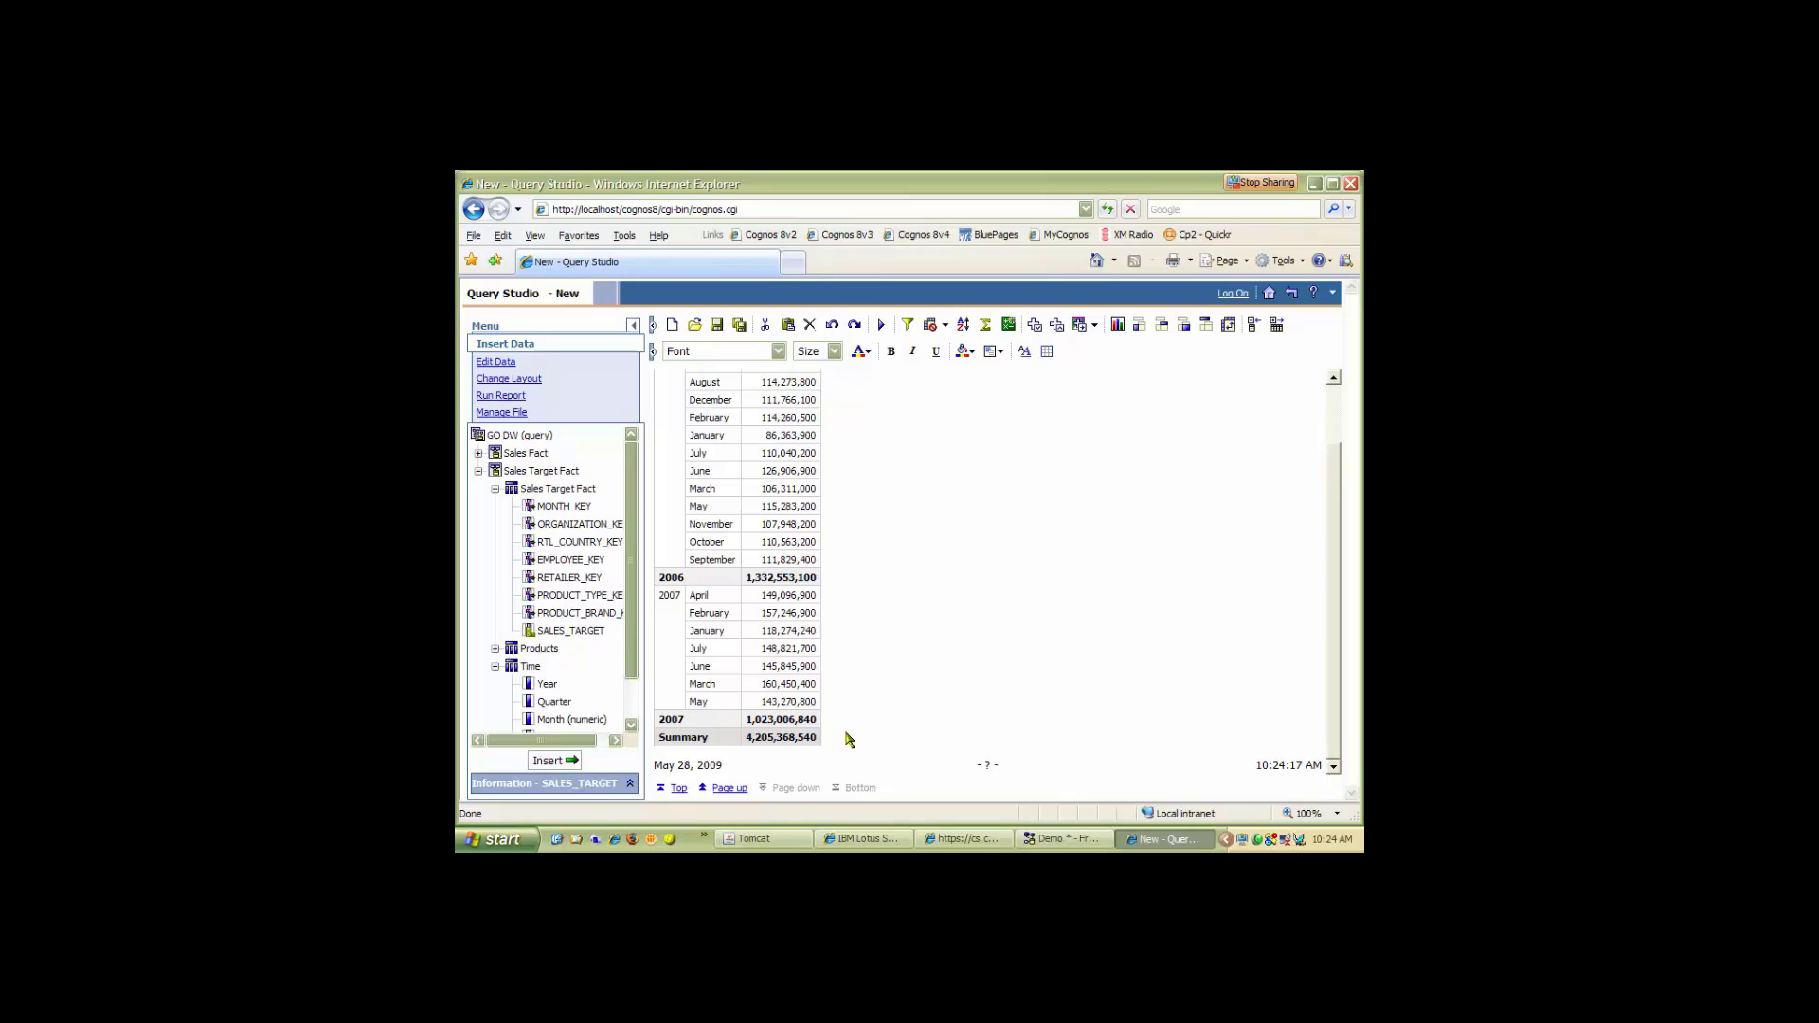
{"action": "scroll", "coordinate": [846, 737], "scroll_direction": "up", "scroll_amount": 2}
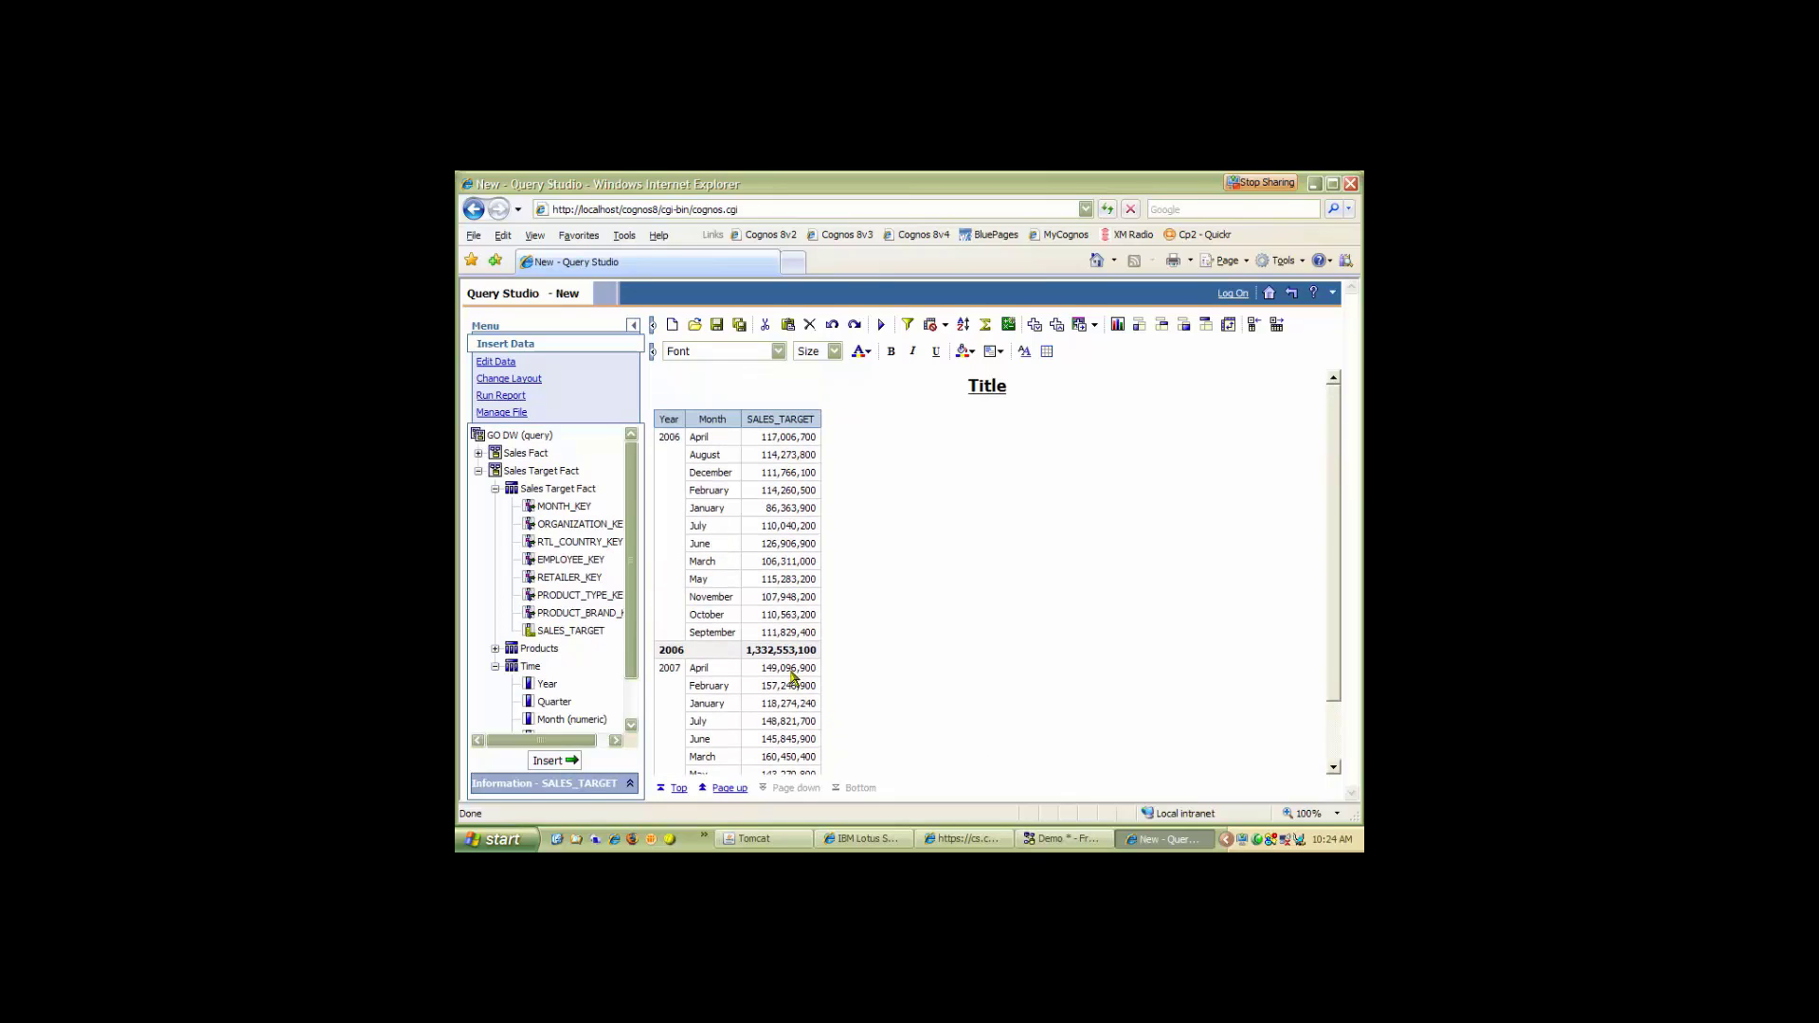
Insert PRODUCT_LINE_EN from Products between the Month and SALES_TARGET columns, and group the report by Month.
{"action": "left_click", "coordinate": [495, 650]}
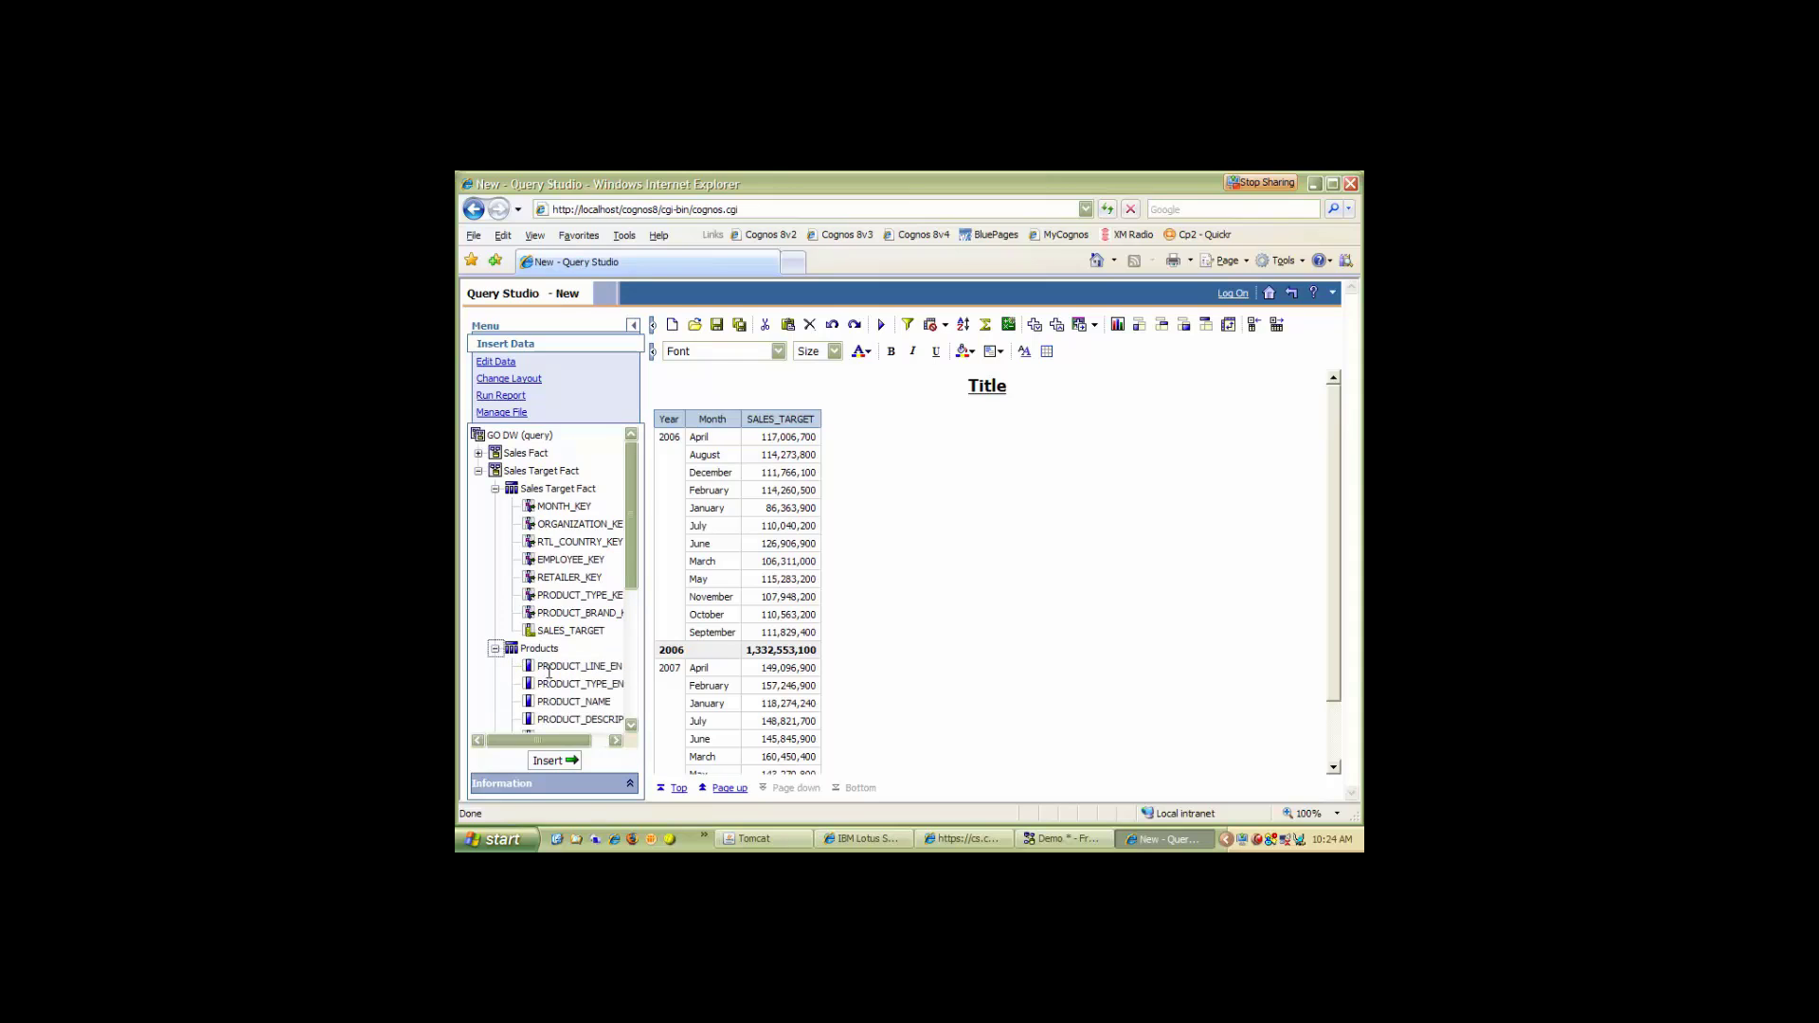
{"action": "scroll", "coordinate": [593, 604], "scroll_direction": "down", "scroll_amount": 2}
{"action": "left_click_drag", "start_coordinate": [592, 577], "coordinate": [742, 505]}
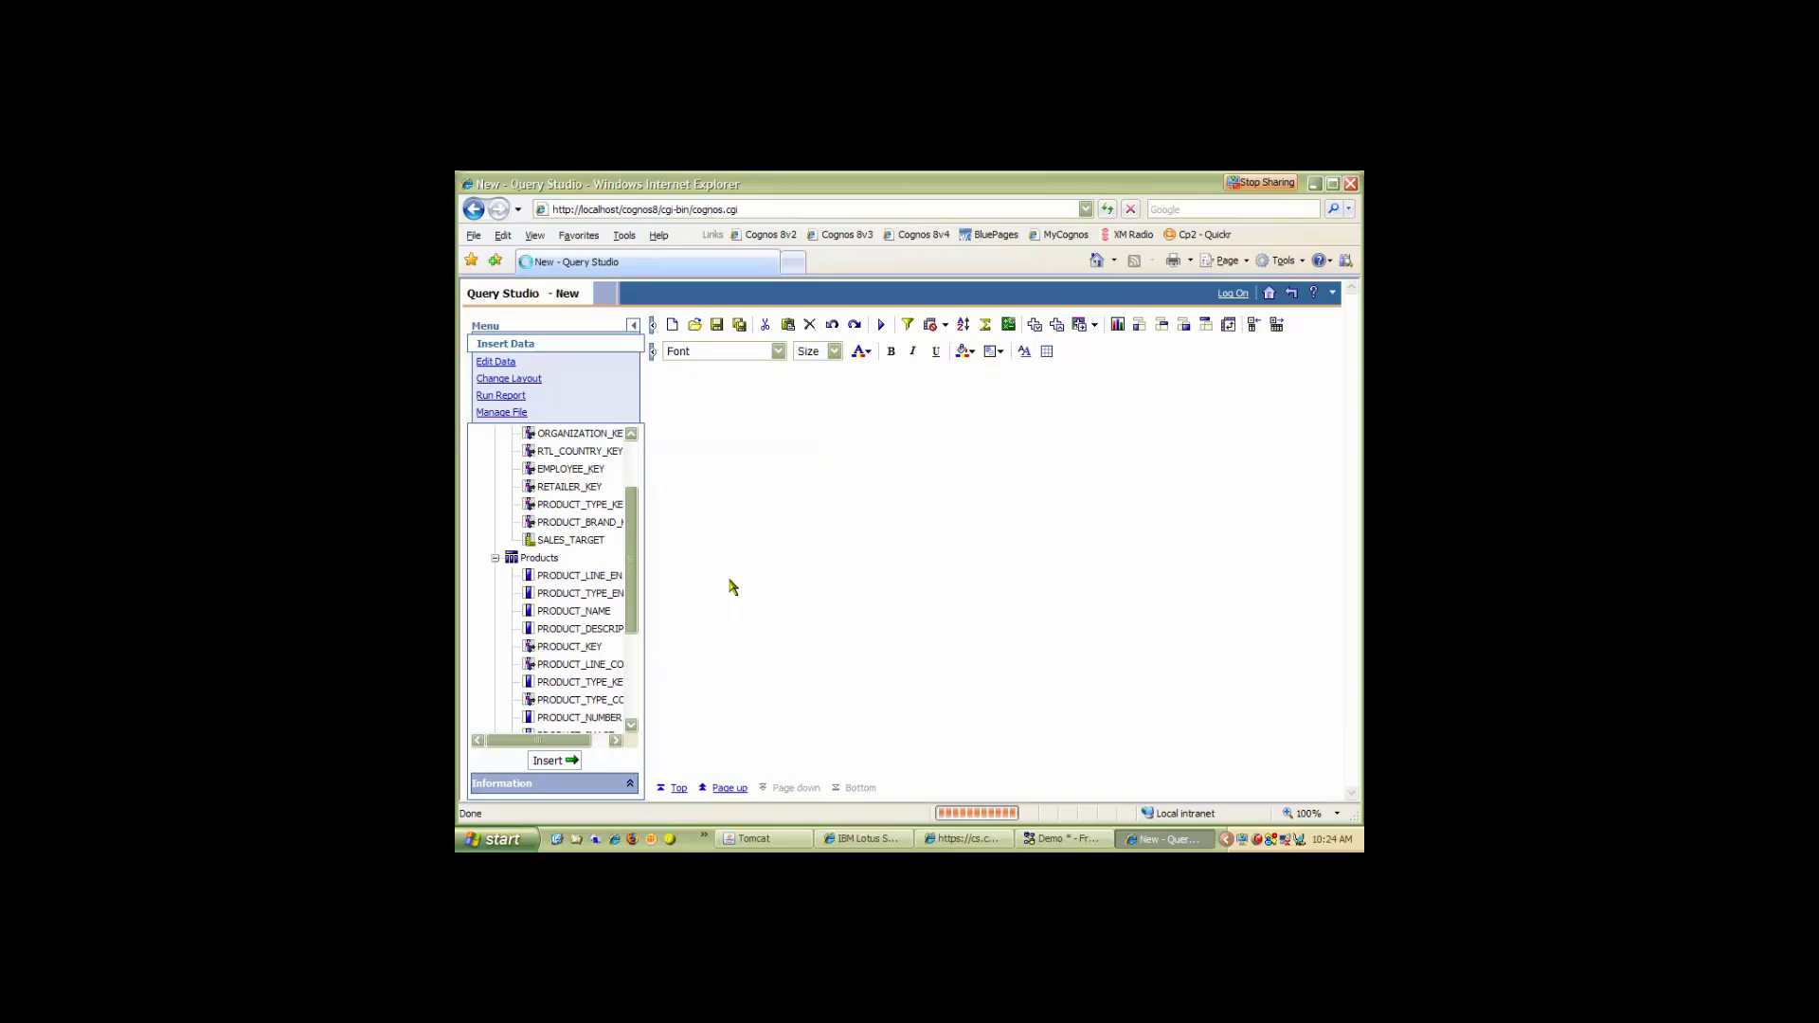
{"action": "left_click", "coordinate": [707, 426]}
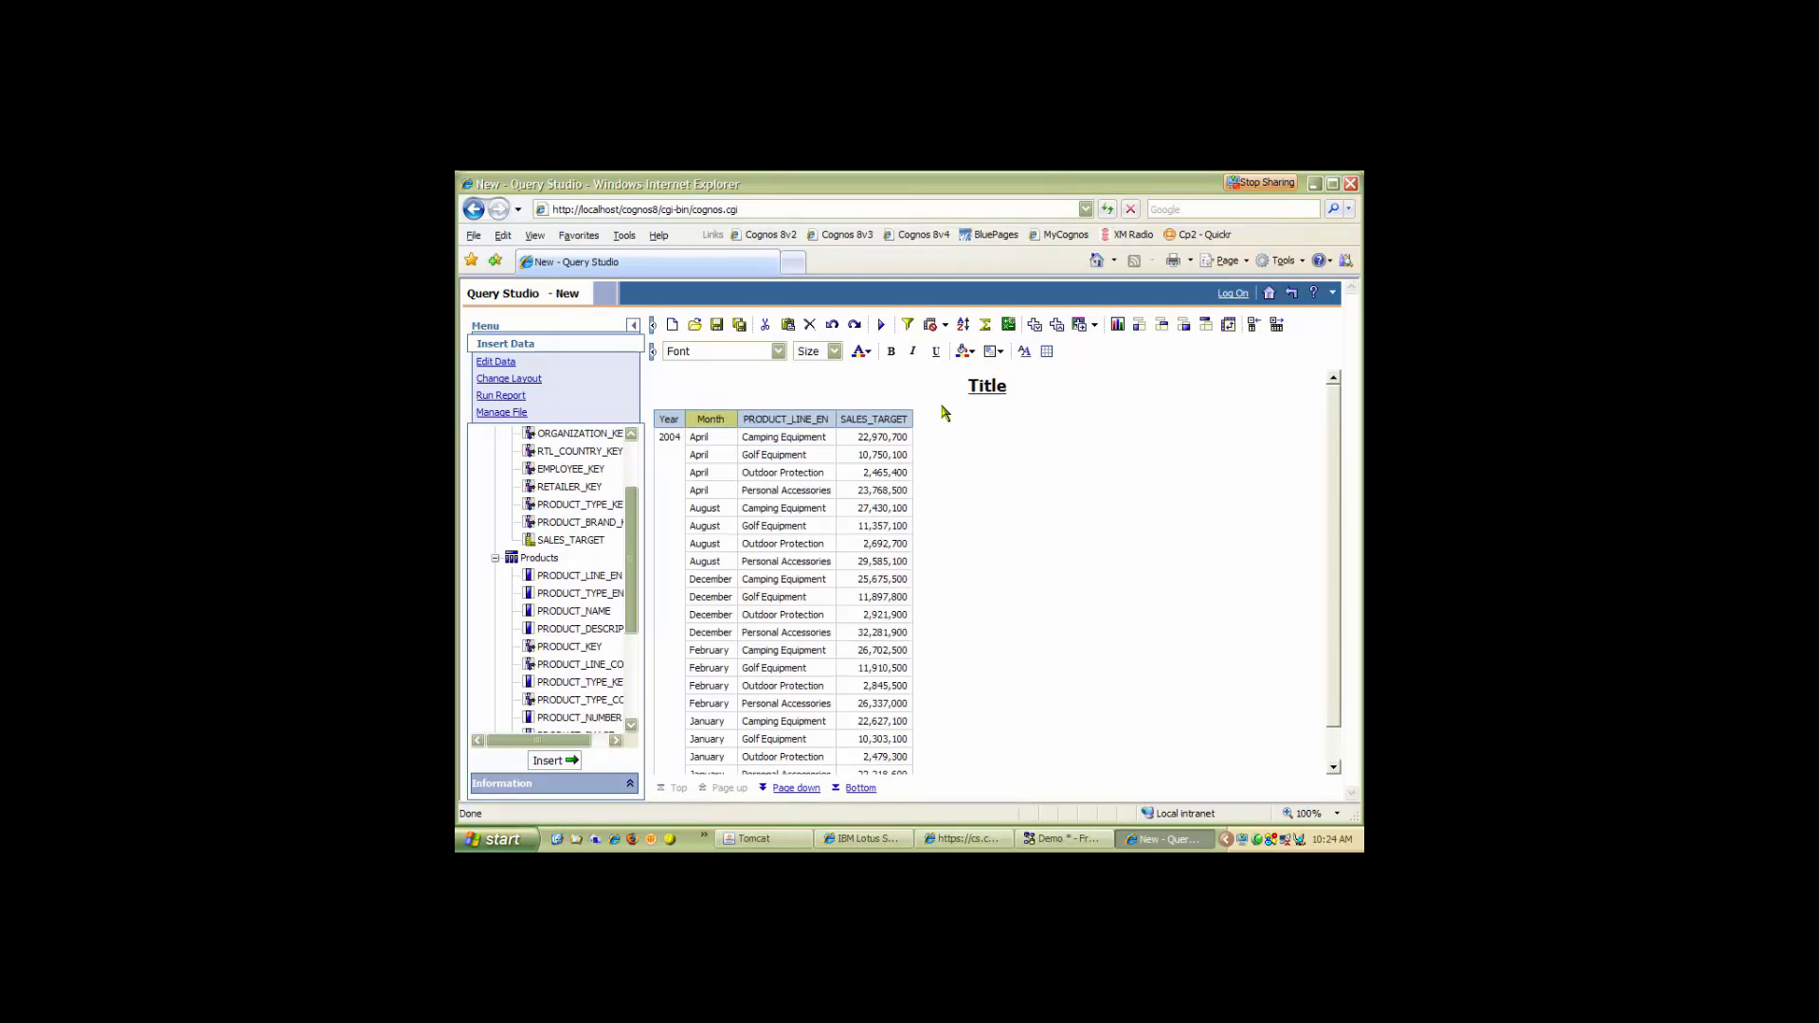
{"action": "left_click", "coordinate": [1139, 325]}
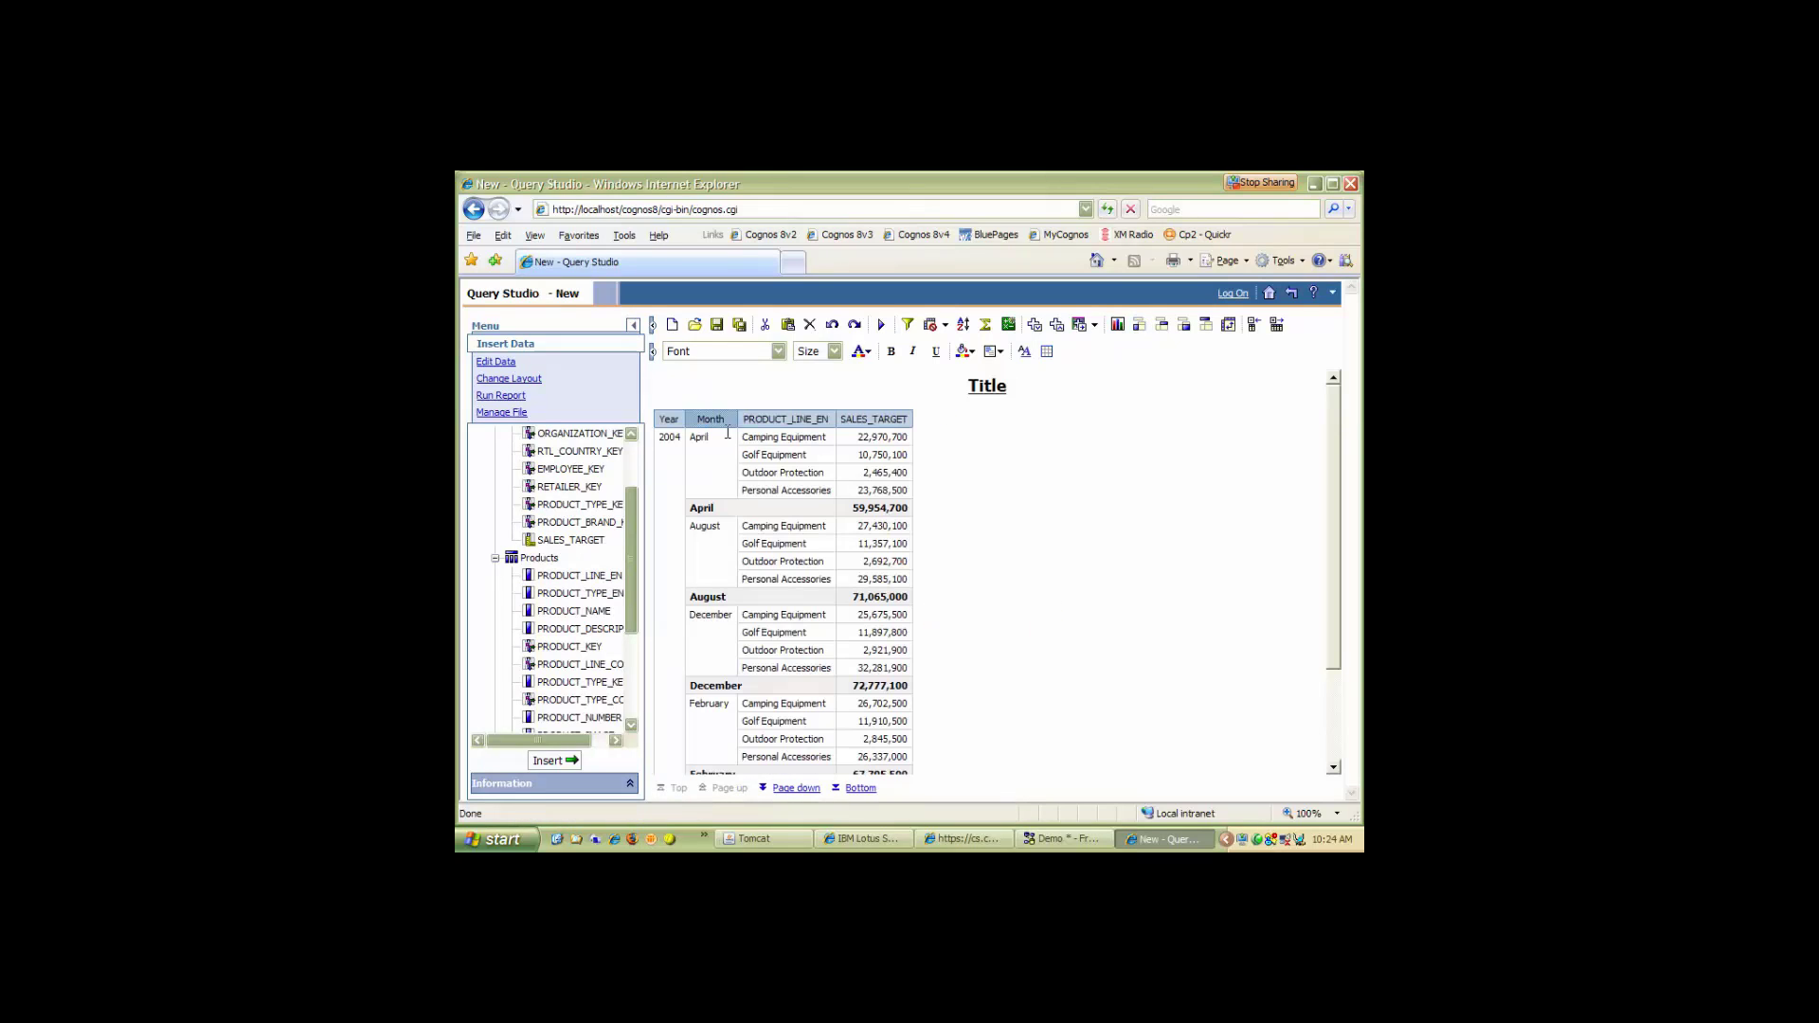
Collapse the expanded Sales Target Fact query subjects and insert SALE_TOTAL from Sales Fact before the SALES_TARGET column.
{"action": "left_click", "coordinate": [494, 558]}
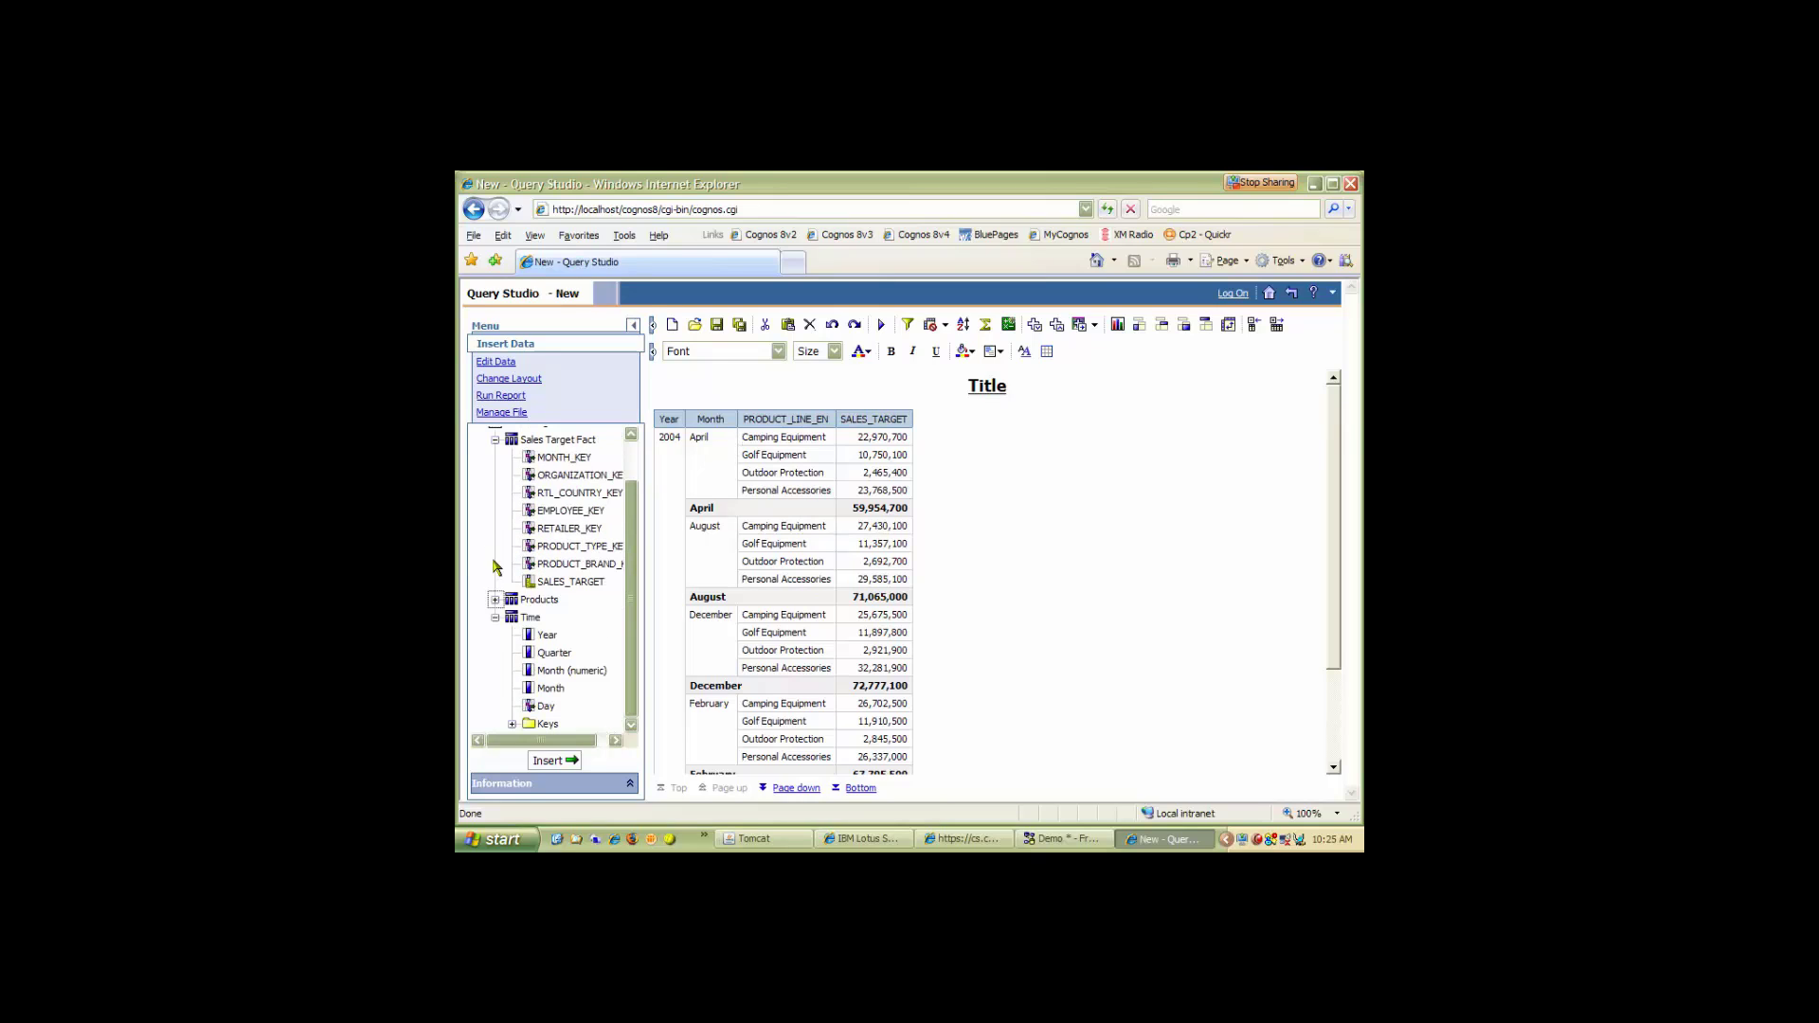
{"action": "left_click", "coordinate": [495, 440]}
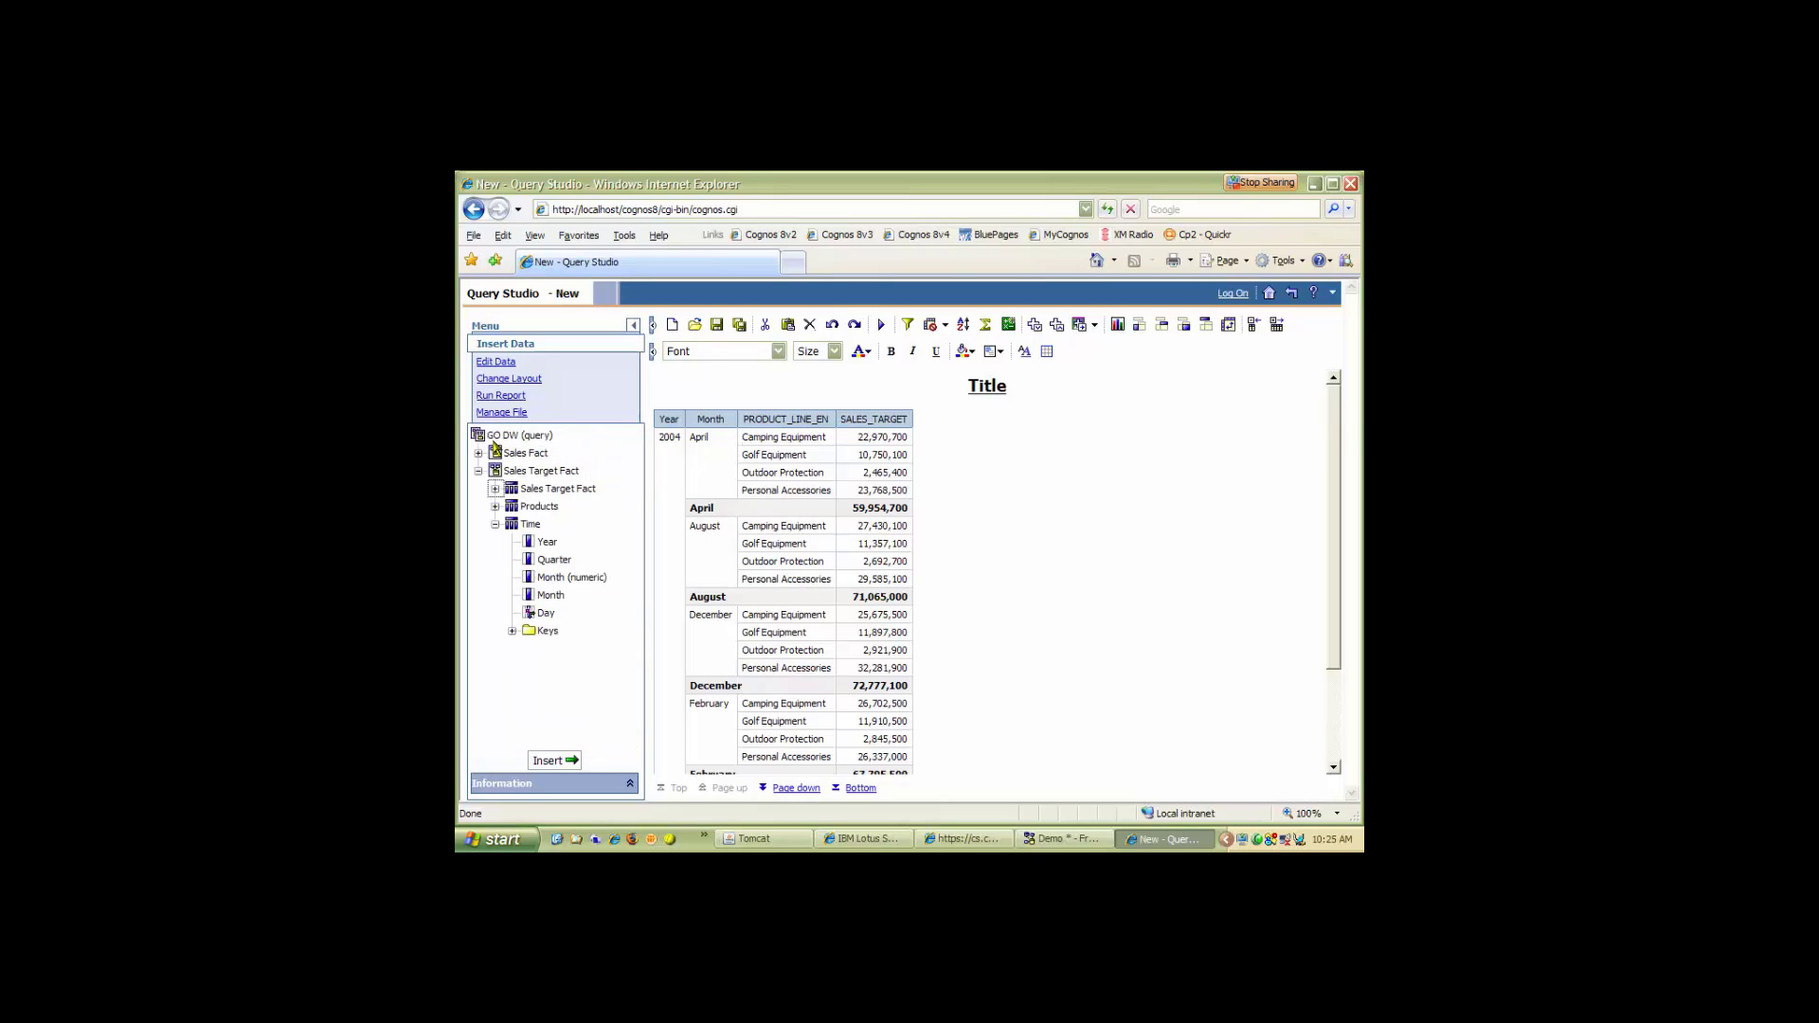
{"action": "left_click", "coordinate": [495, 524]}
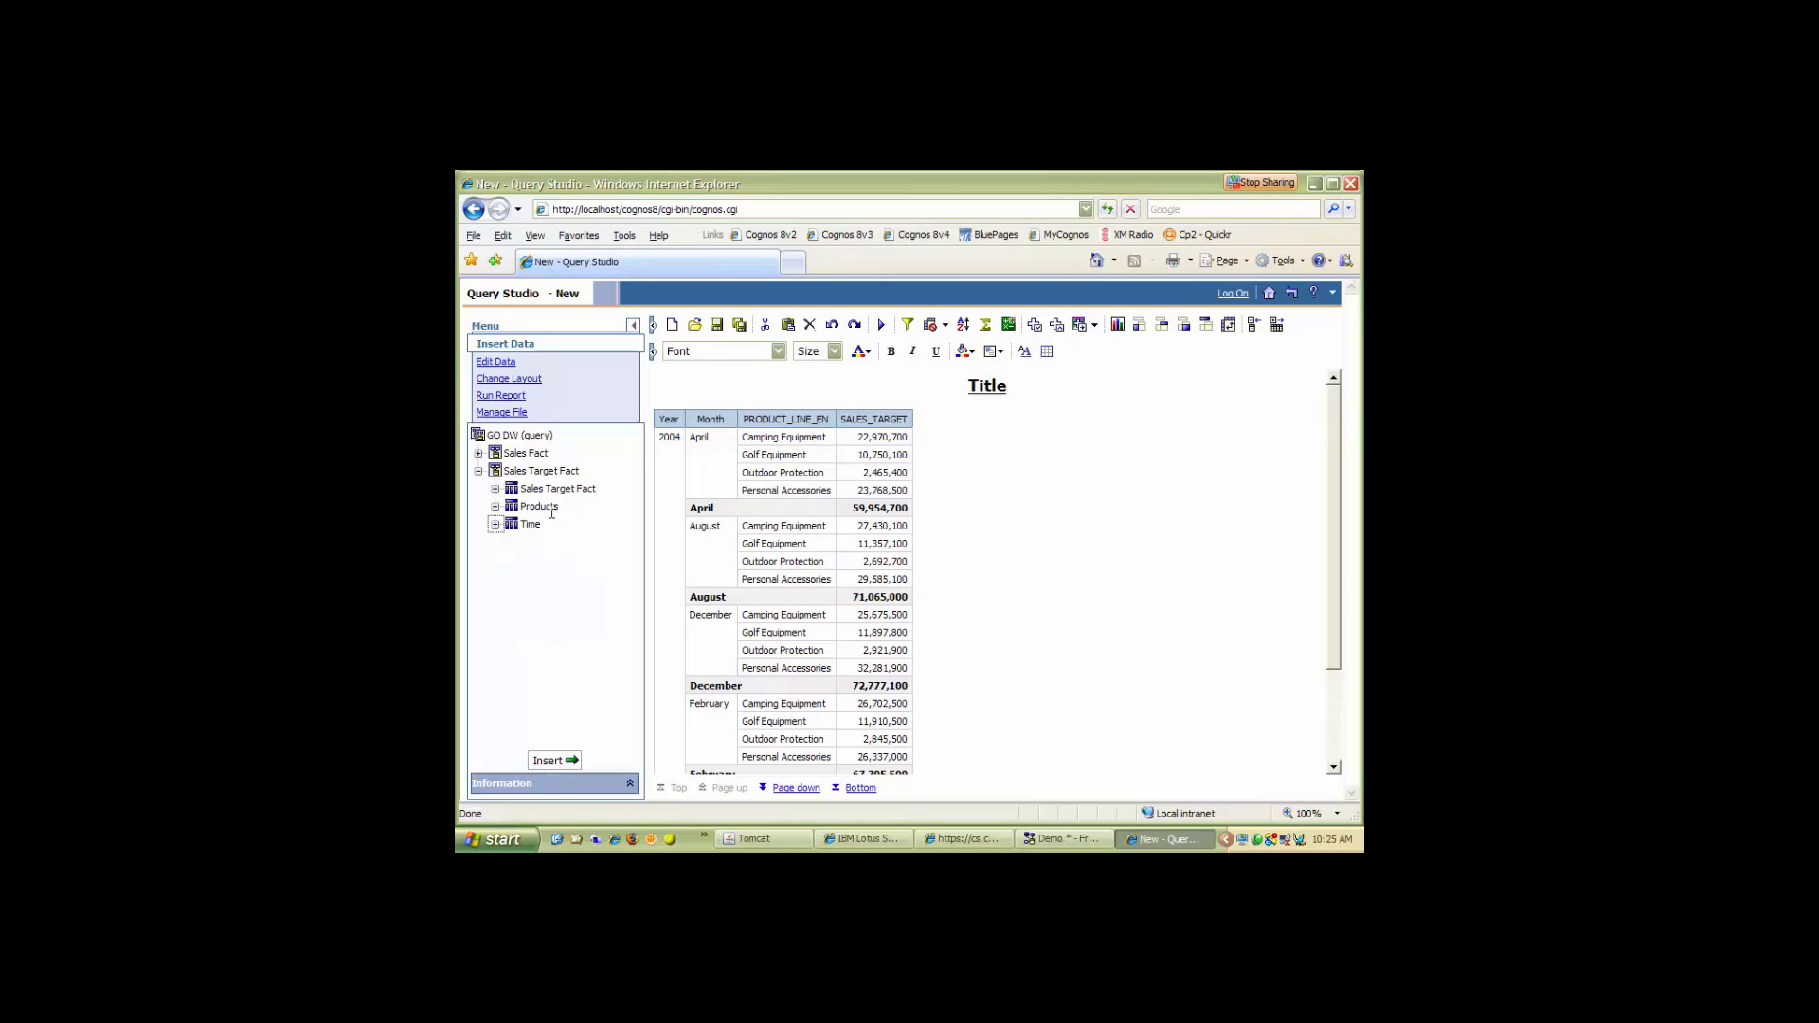
{"action": "left_click", "coordinate": [479, 454]}
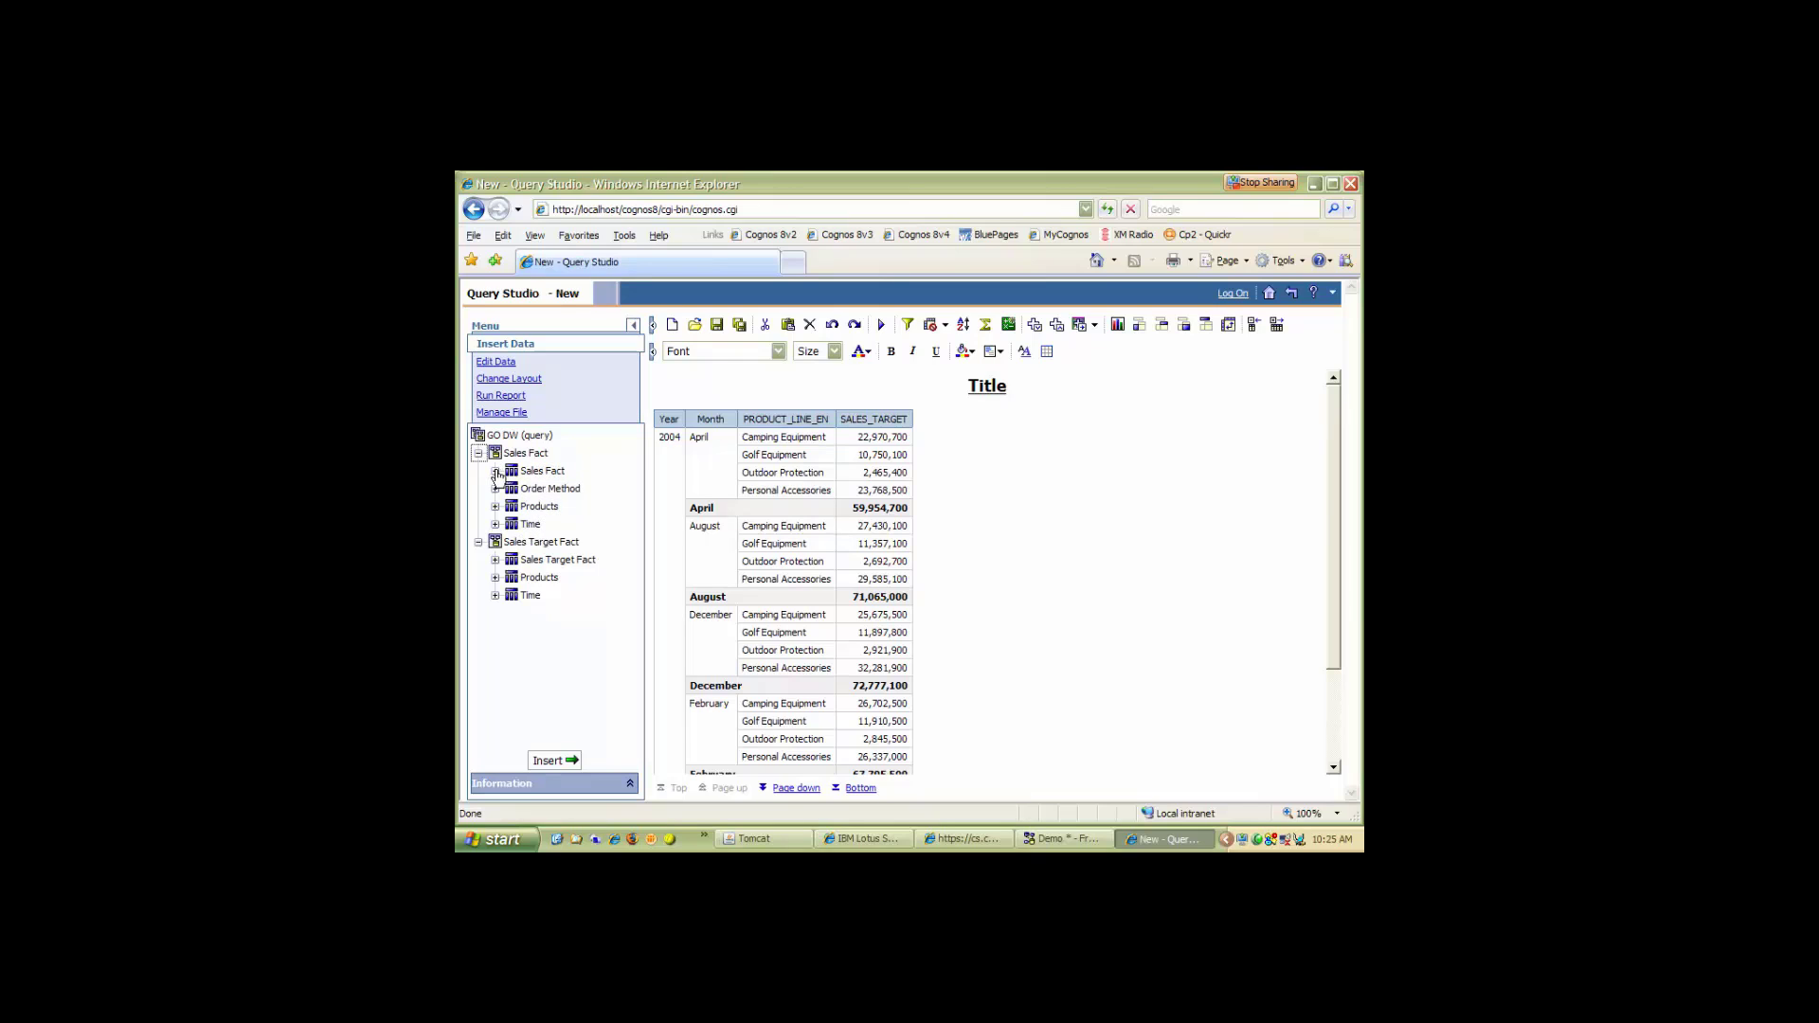
{"action": "left_click", "coordinate": [494, 472]}
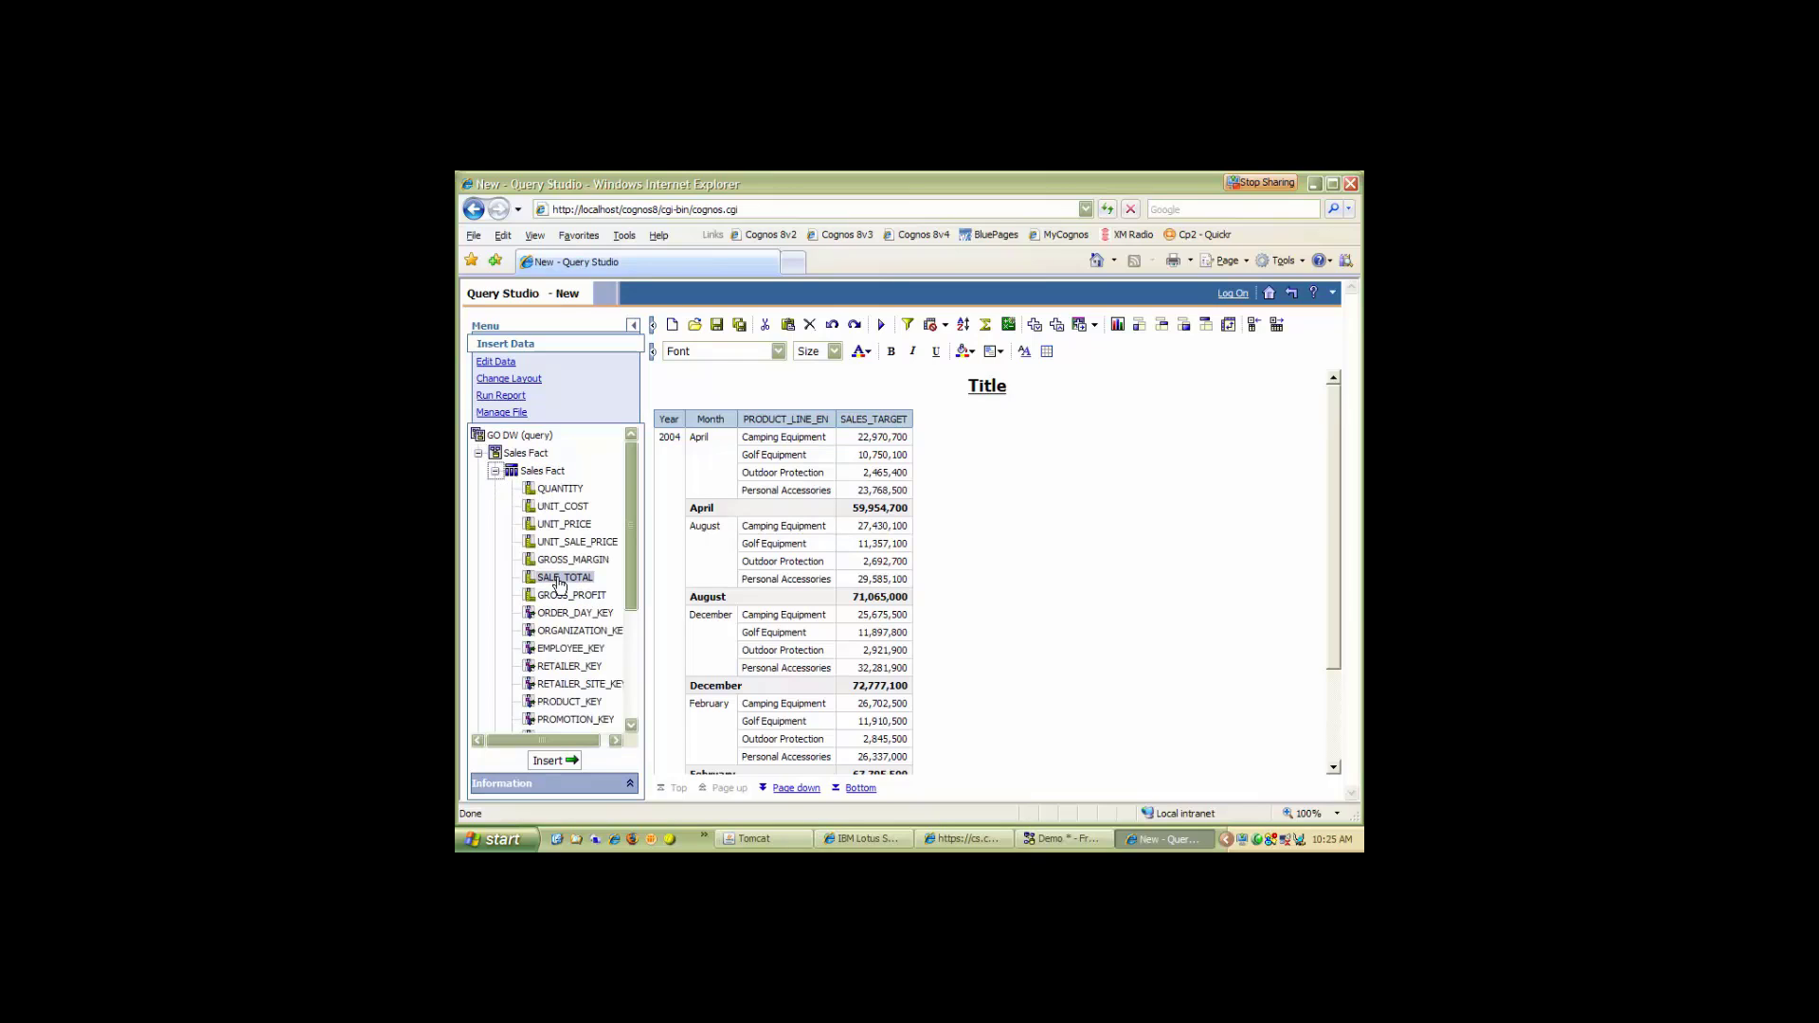
{"action": "left_click_drag", "start_coordinate": [559, 583], "coordinate": [837, 455]}
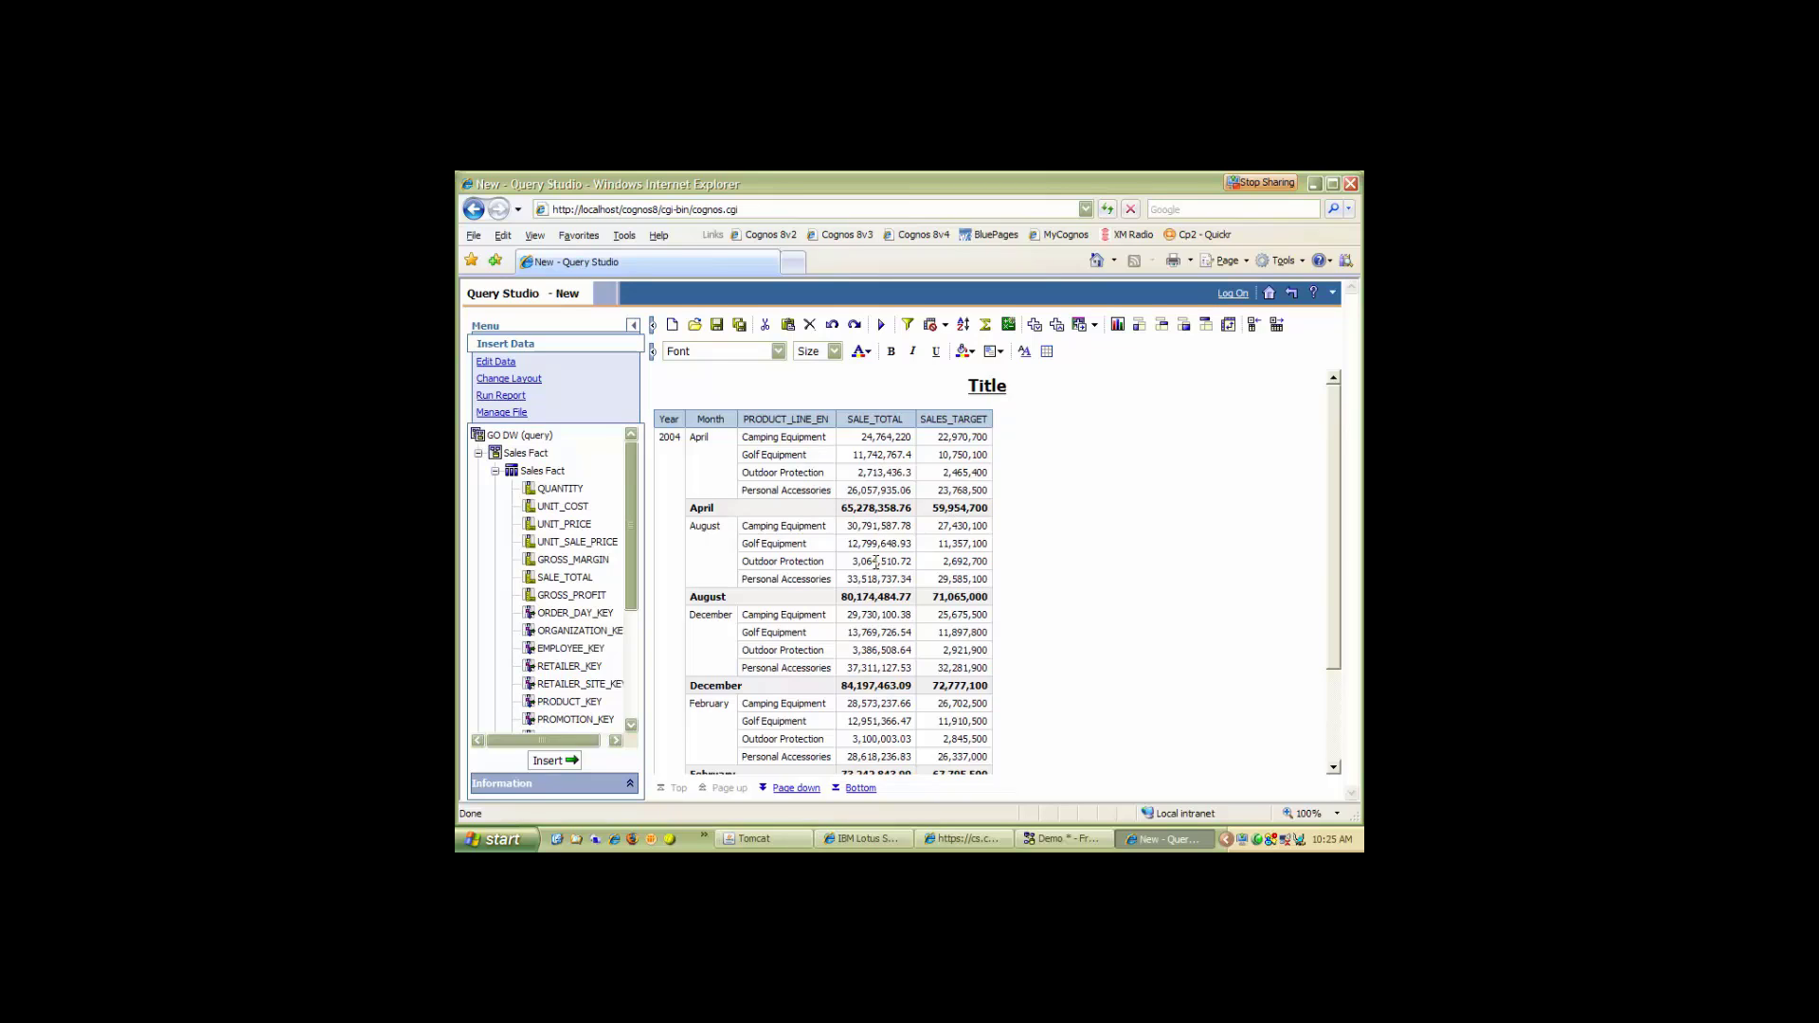
Compare SALE_TOTAL with SALES_TARGET by month and product line, and check the Business View diagram in Framework Manager.
{"action": "scroll", "coordinate": [877, 563], "scroll_direction": "down", "scroll_amount": 1}
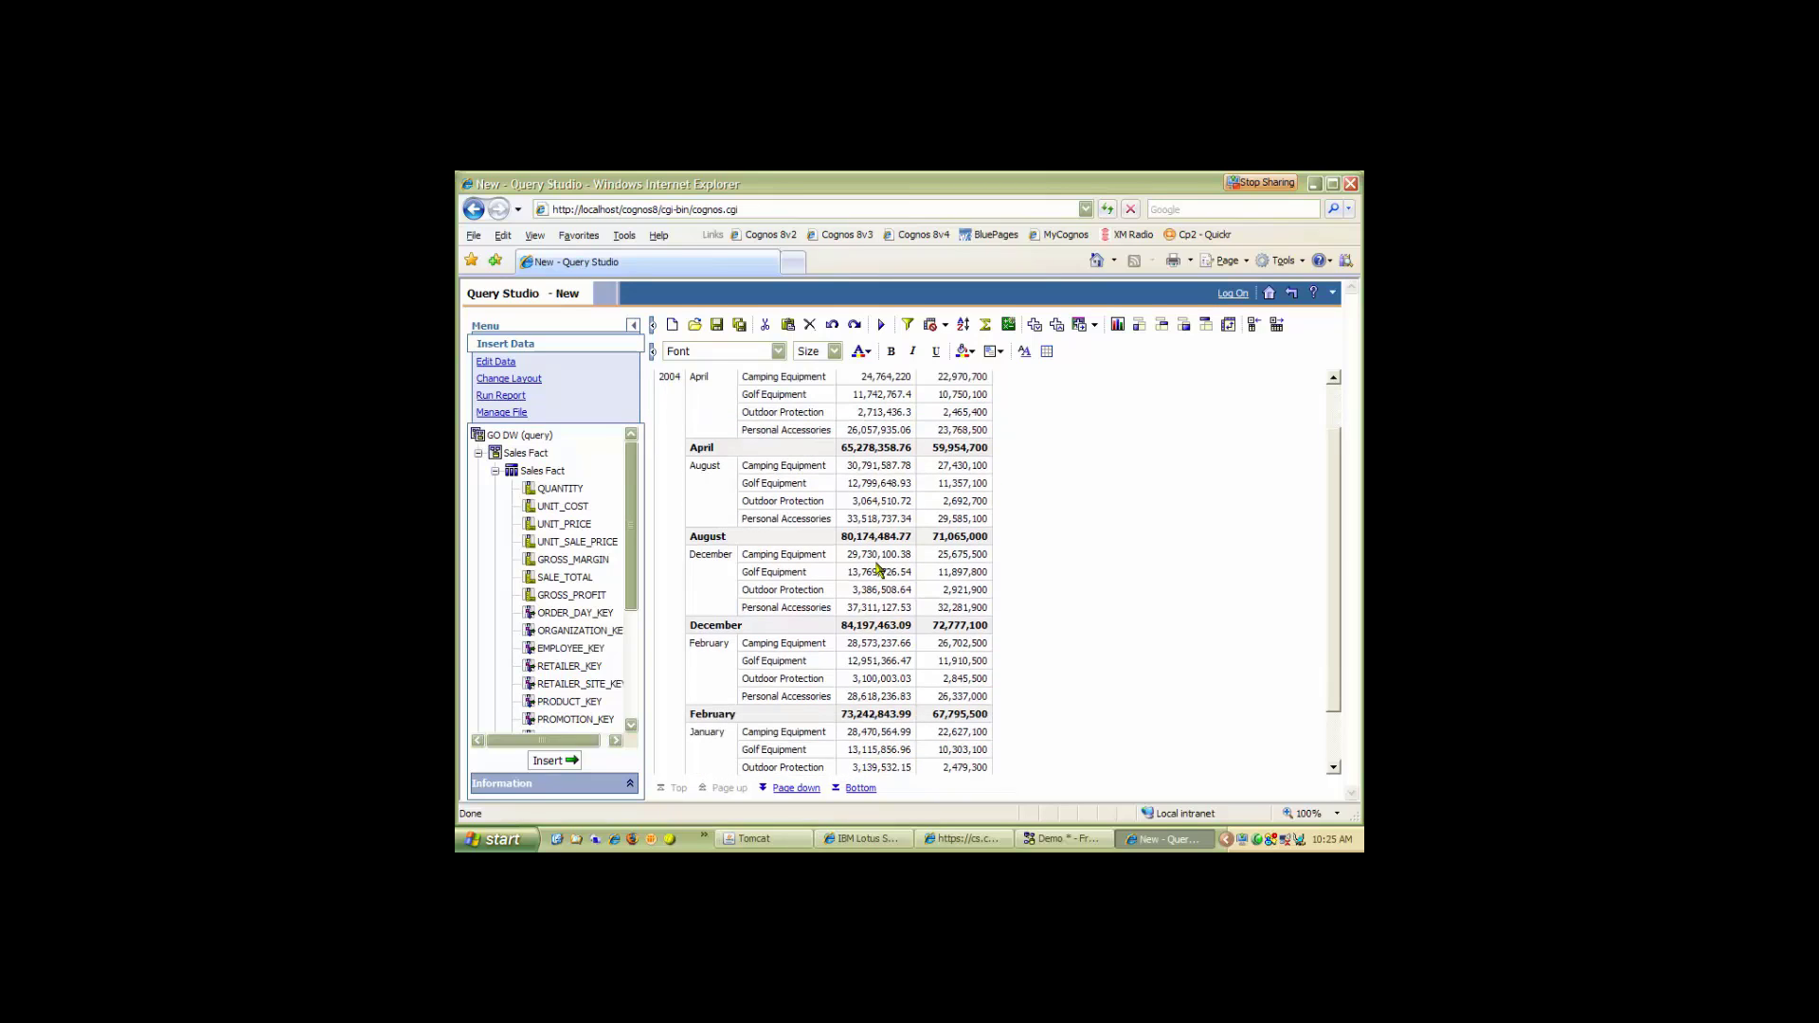
{"action": "scroll", "coordinate": [902, 593], "scroll_direction": "down", "scroll_amount": 1}
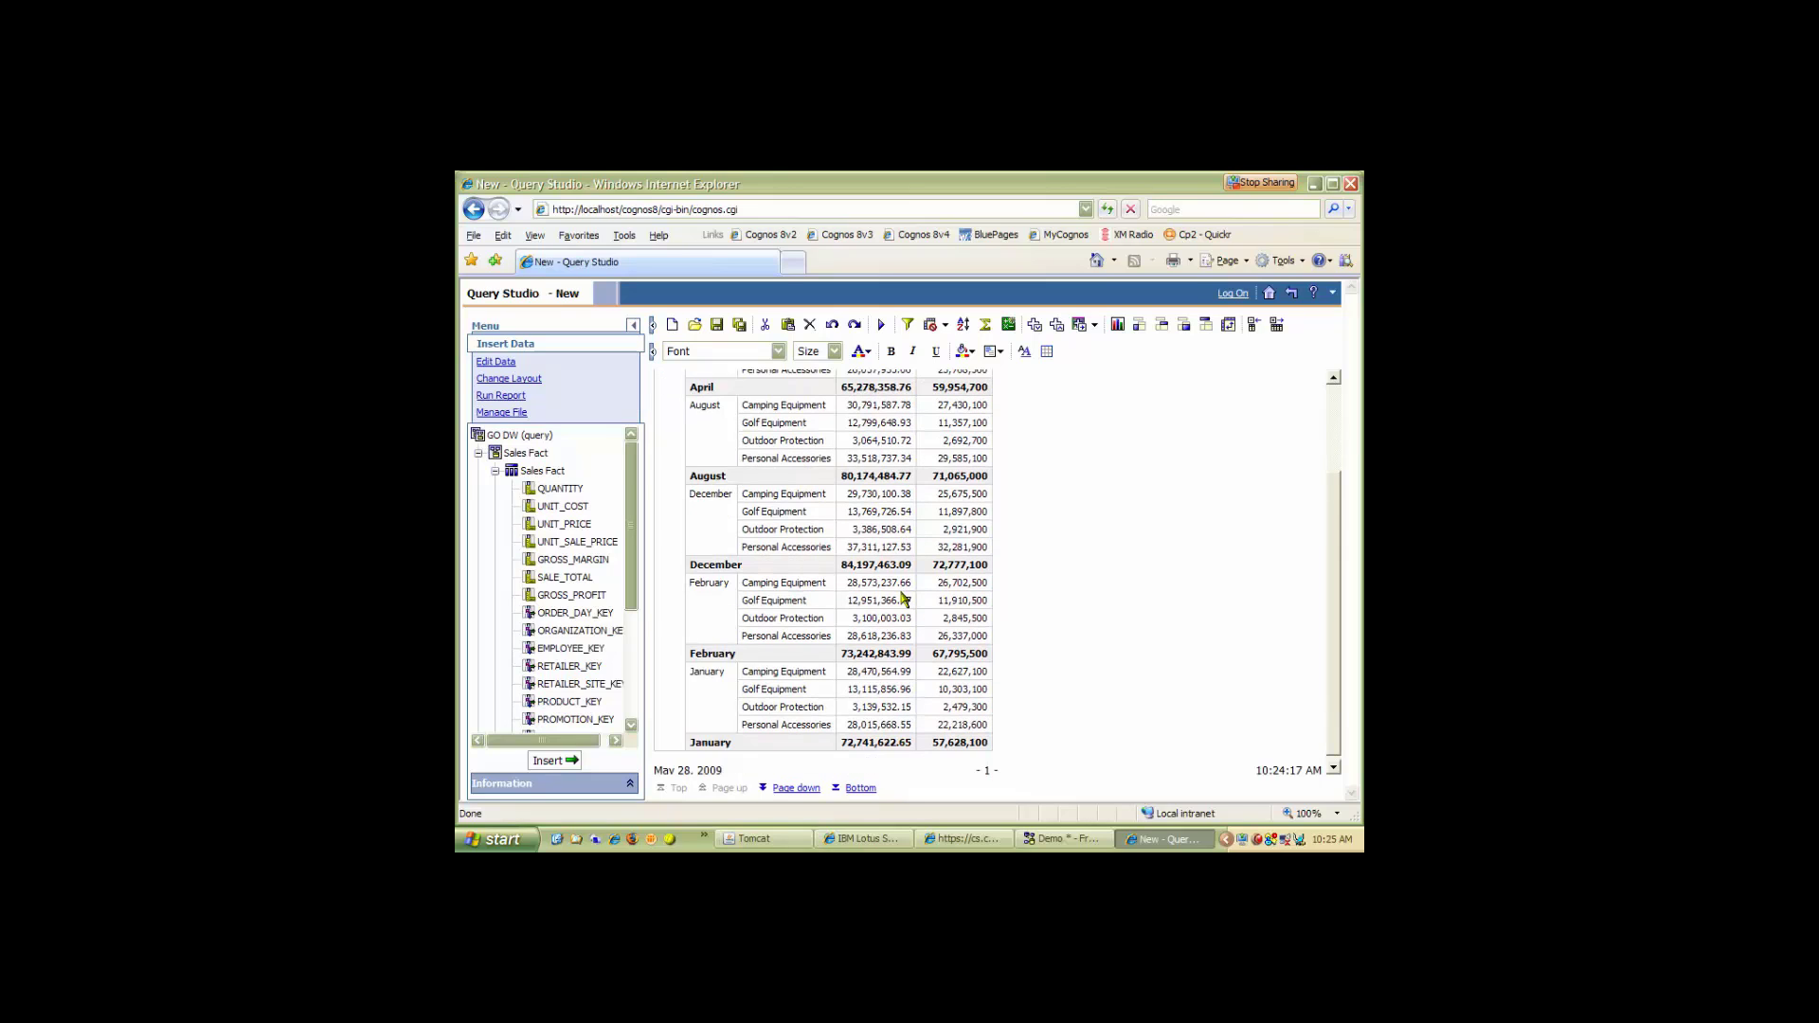
{"action": "scroll", "coordinate": [904, 599], "scroll_direction": "up", "scroll_amount": 1}
{"action": "scroll", "coordinate": [902, 595], "scroll_direction": "up", "scroll_amount": 1}
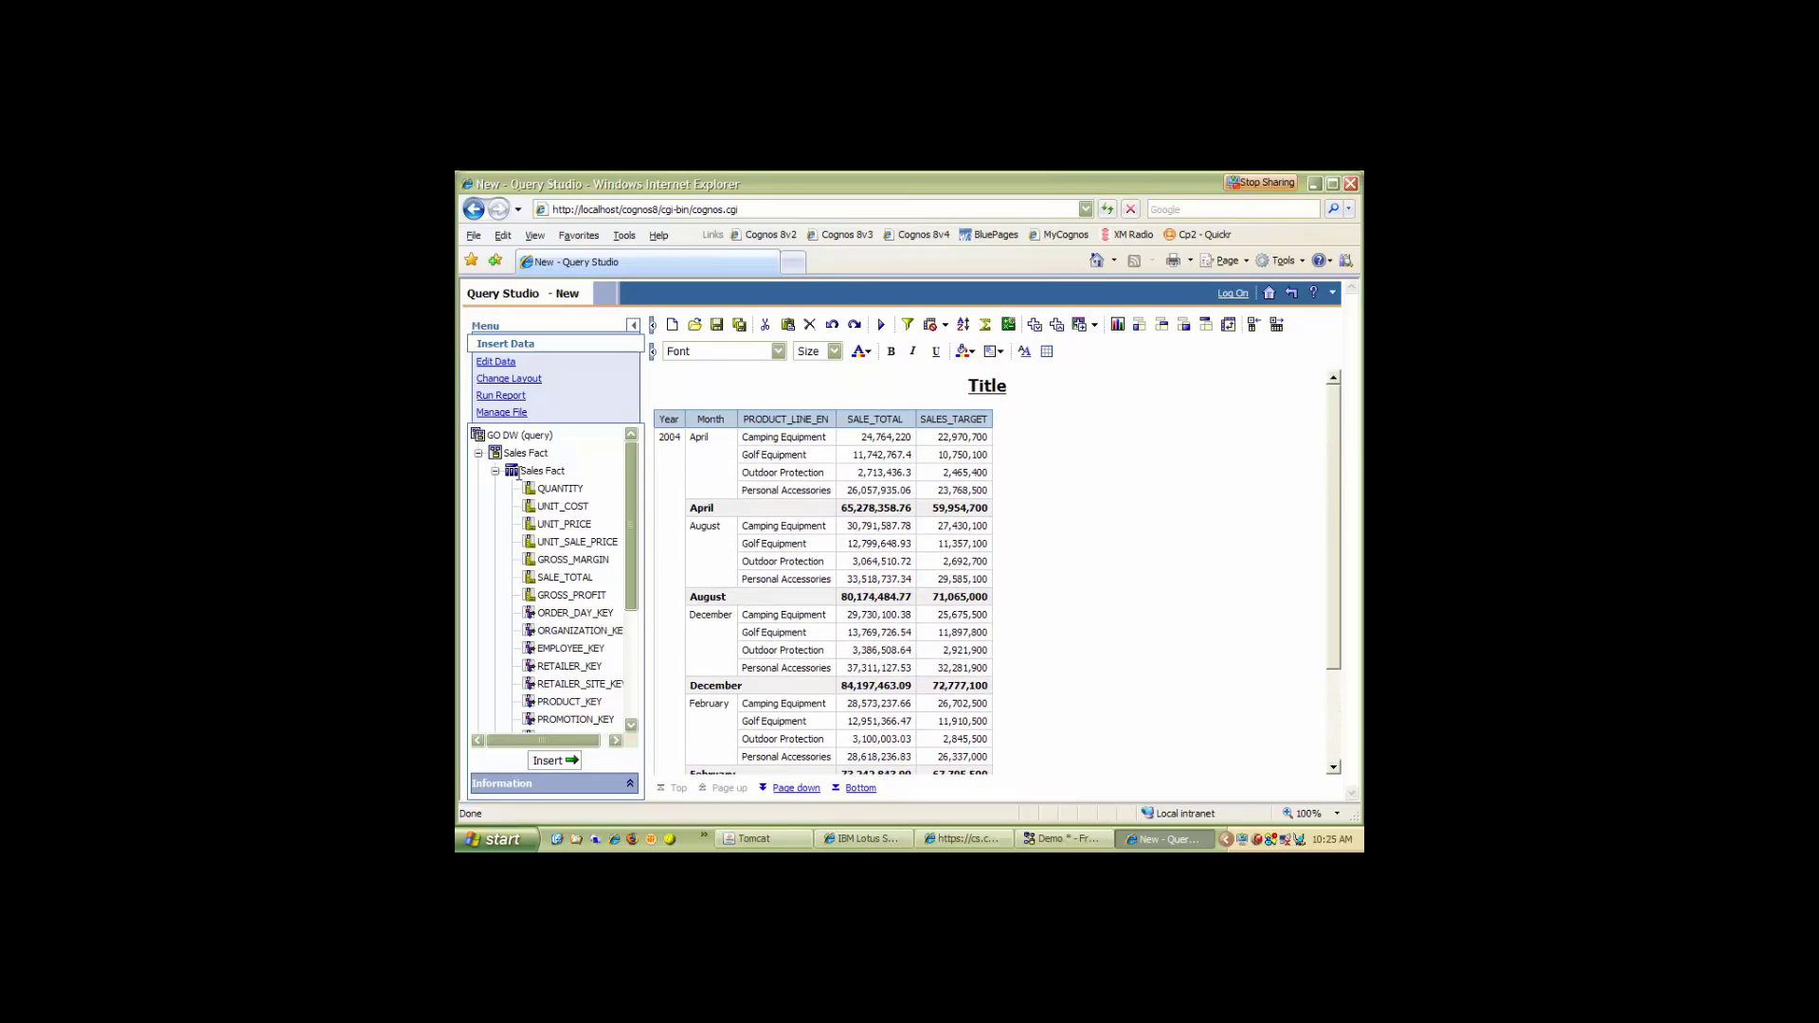
{"action": "left_click", "coordinate": [495, 472]}
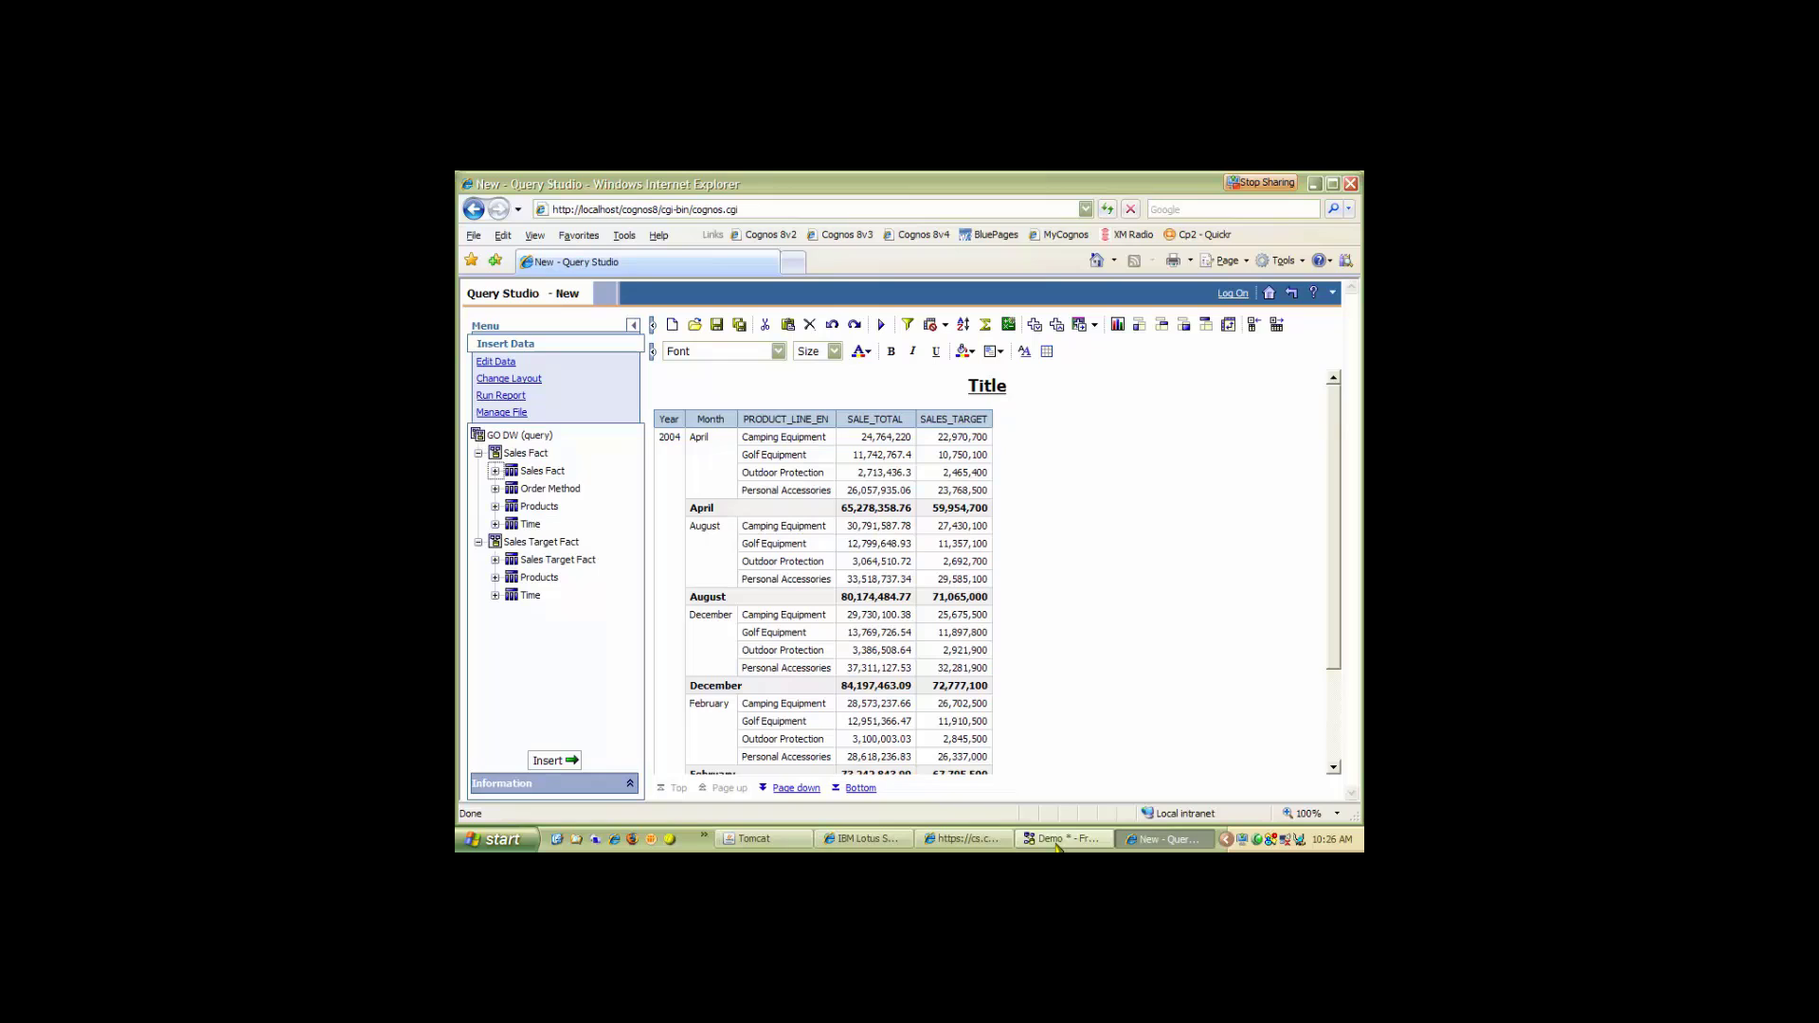
{"action": "left_click", "coordinate": [1057, 840]}
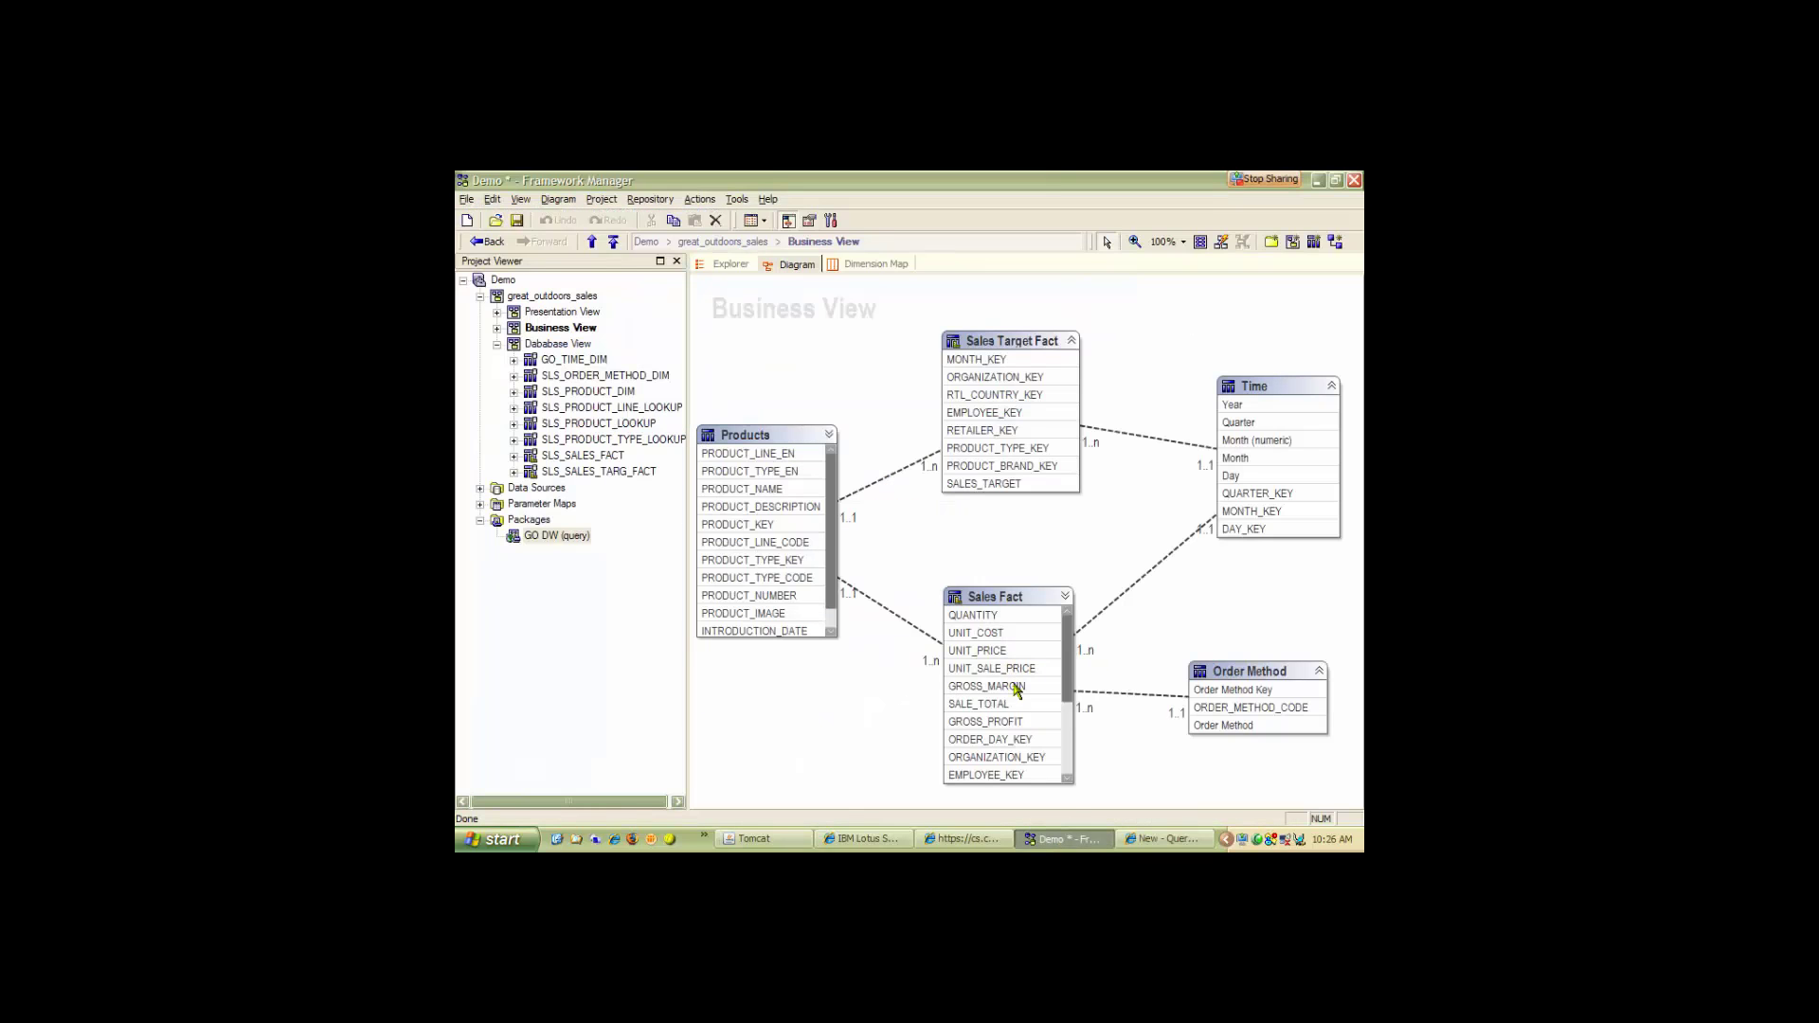
{"action": "left_click", "coordinate": [1142, 842]}
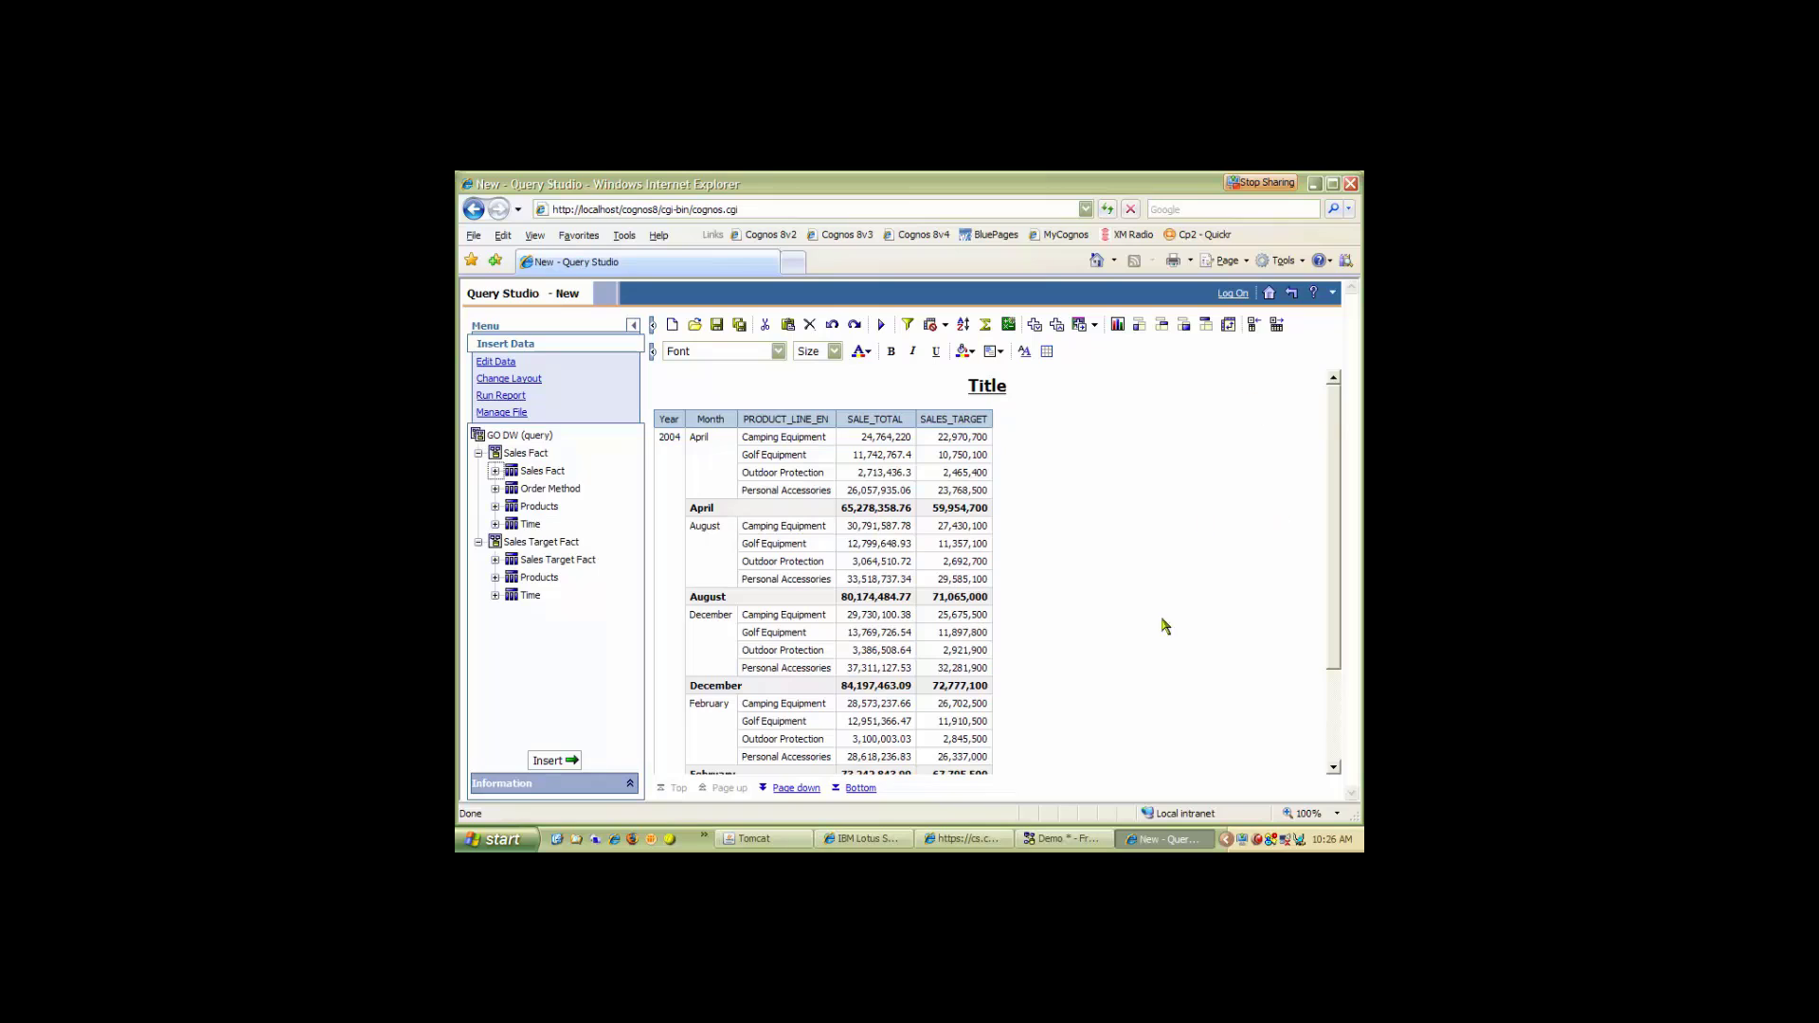
Switch to Framework Manager, create a Dimensional View namespace under great_outdoors_sales, and place it directly above Business View.
{"action": "left_click", "coordinate": [1064, 840]}
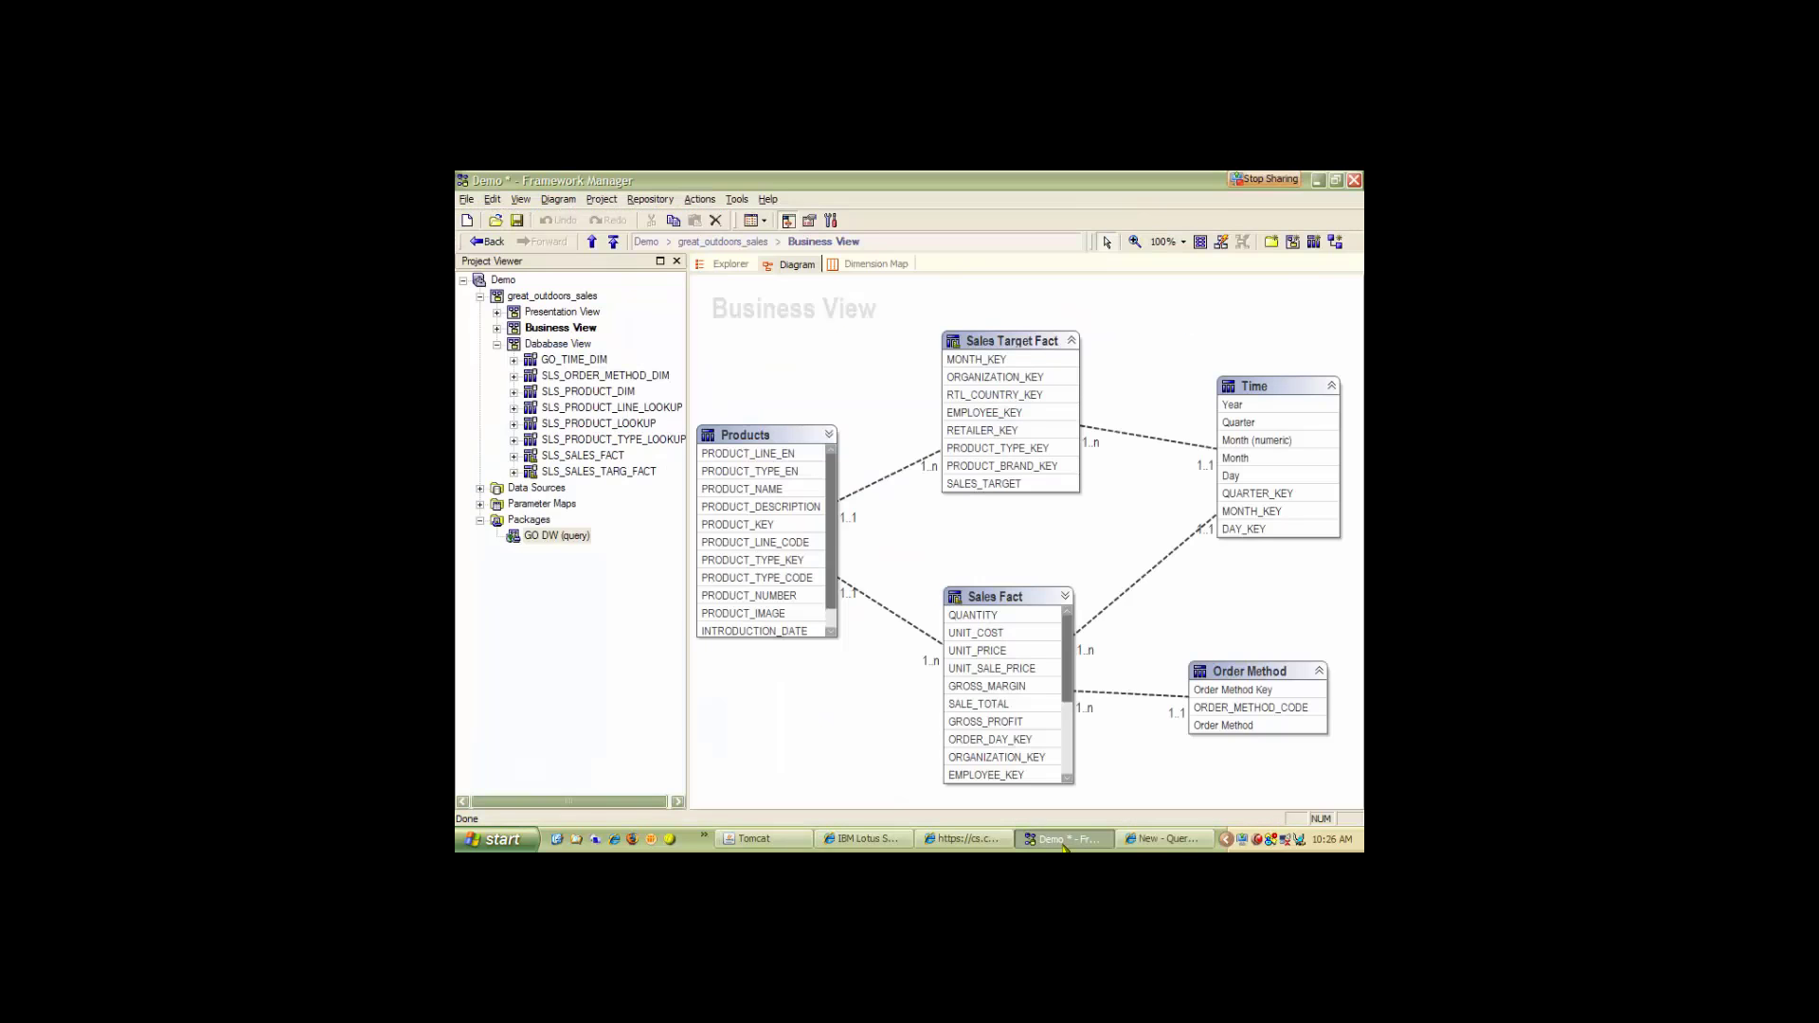
{"action": "left_click", "coordinate": [496, 345]}
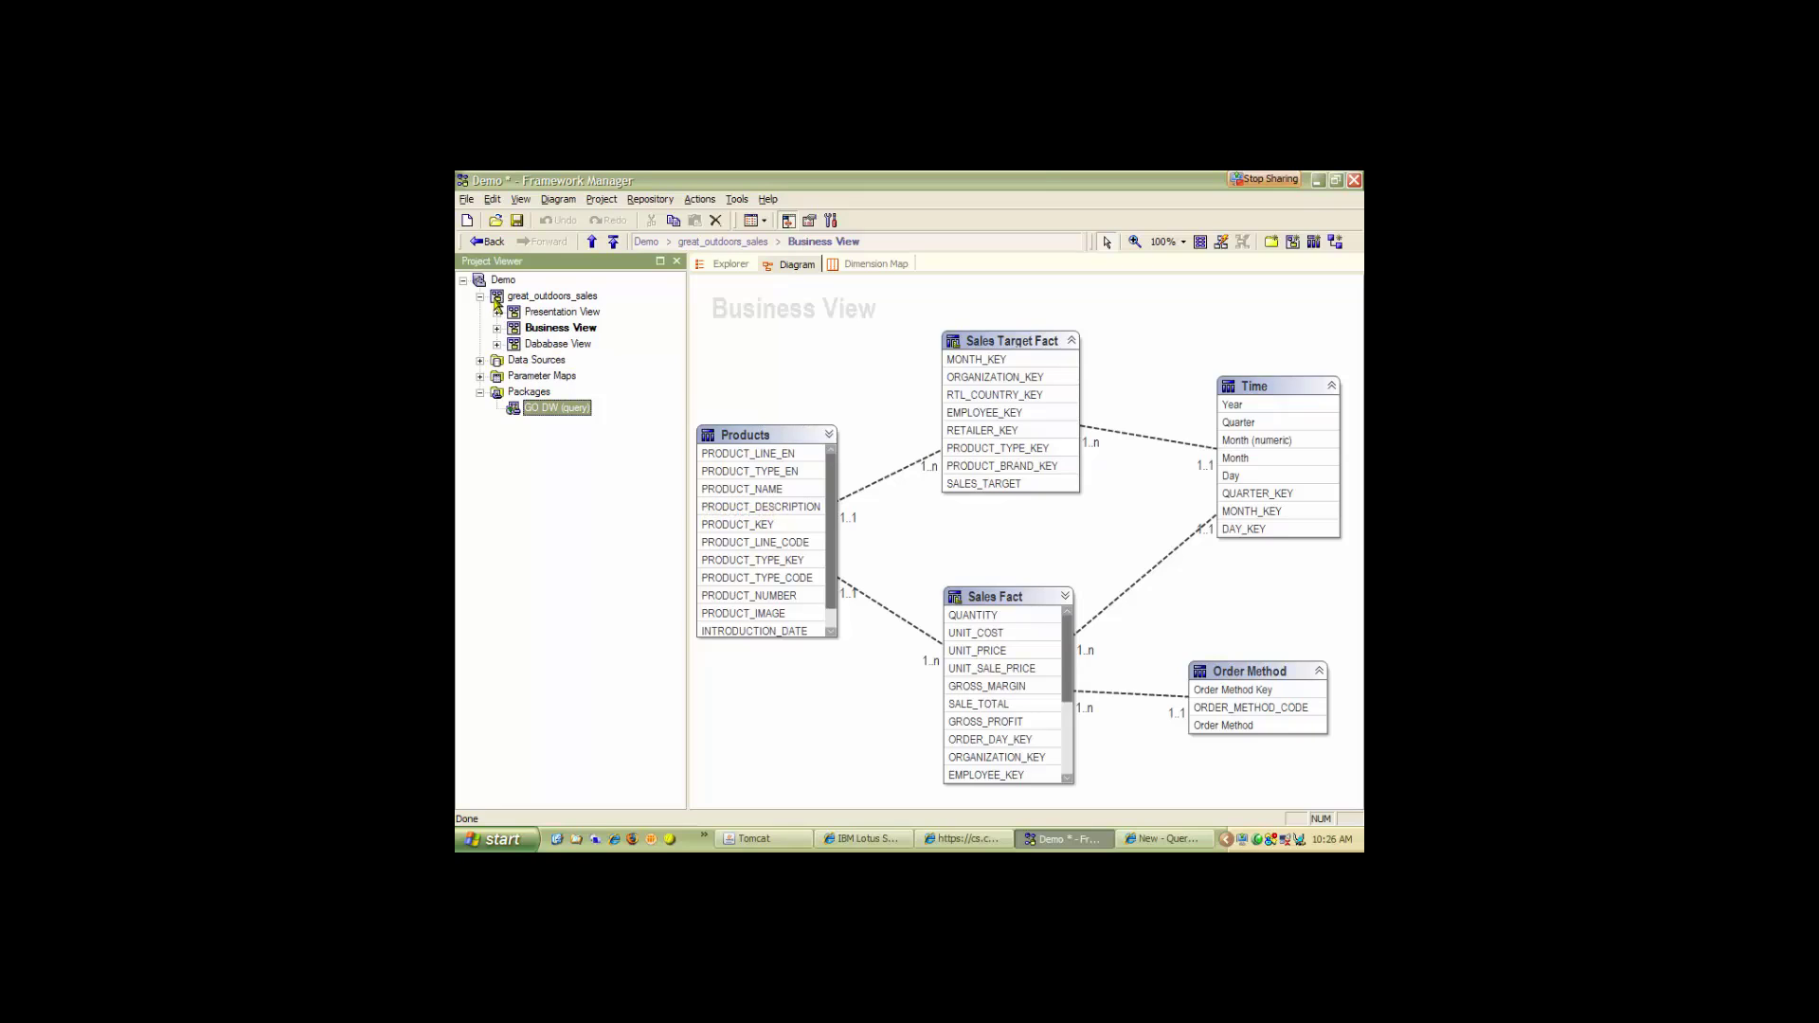
{"action": "right_click", "coordinate": [536, 299]}
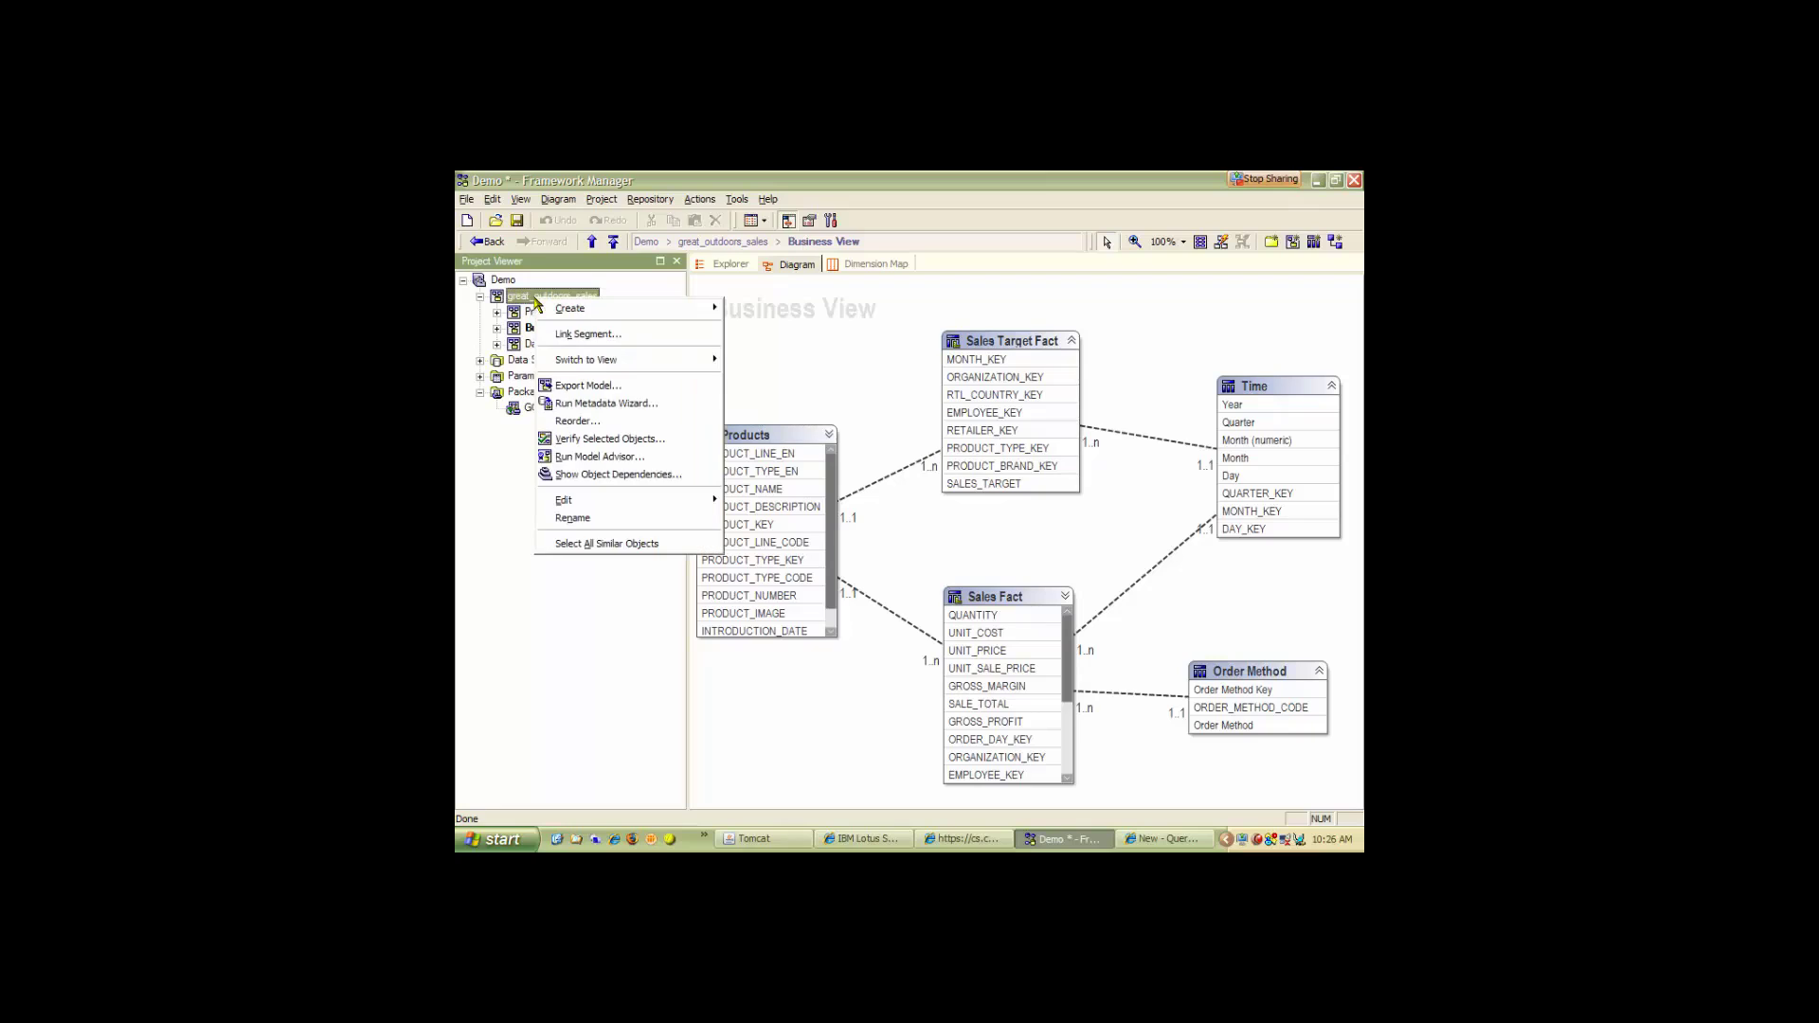
{"action": "mouse_move", "coordinate": [579, 310]}
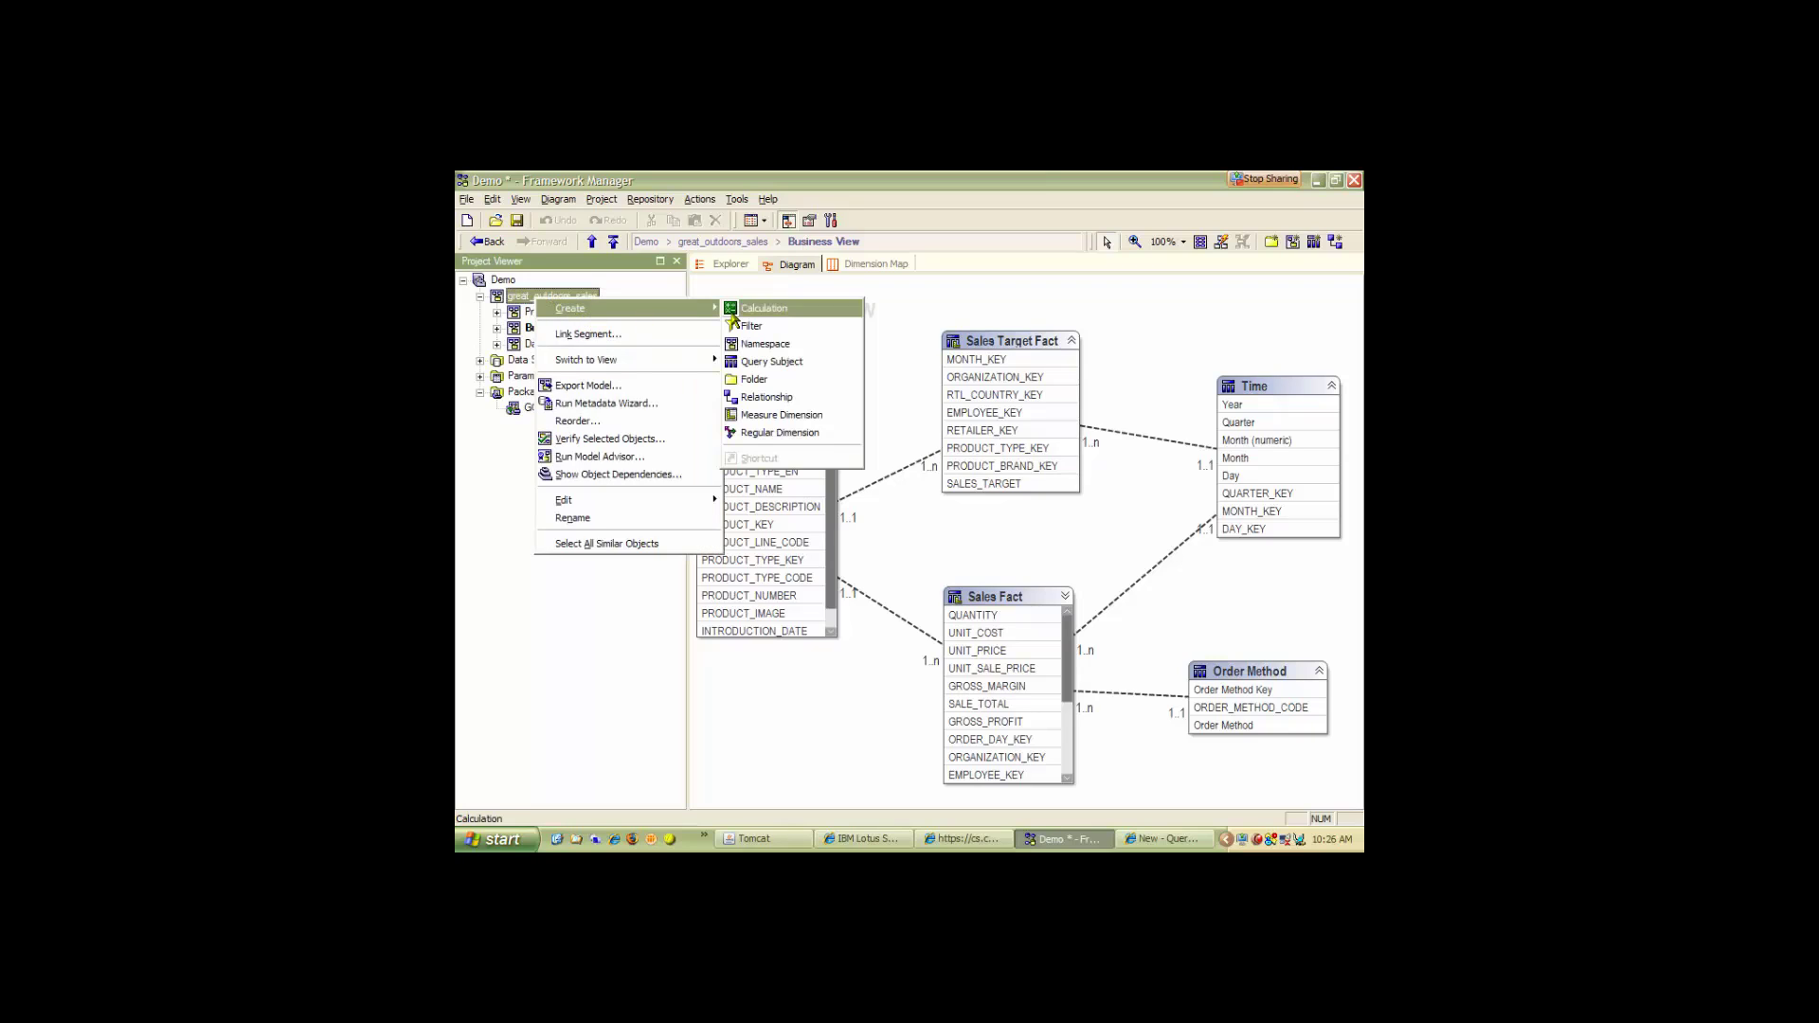
{"action": "left_click", "coordinate": [762, 345]}
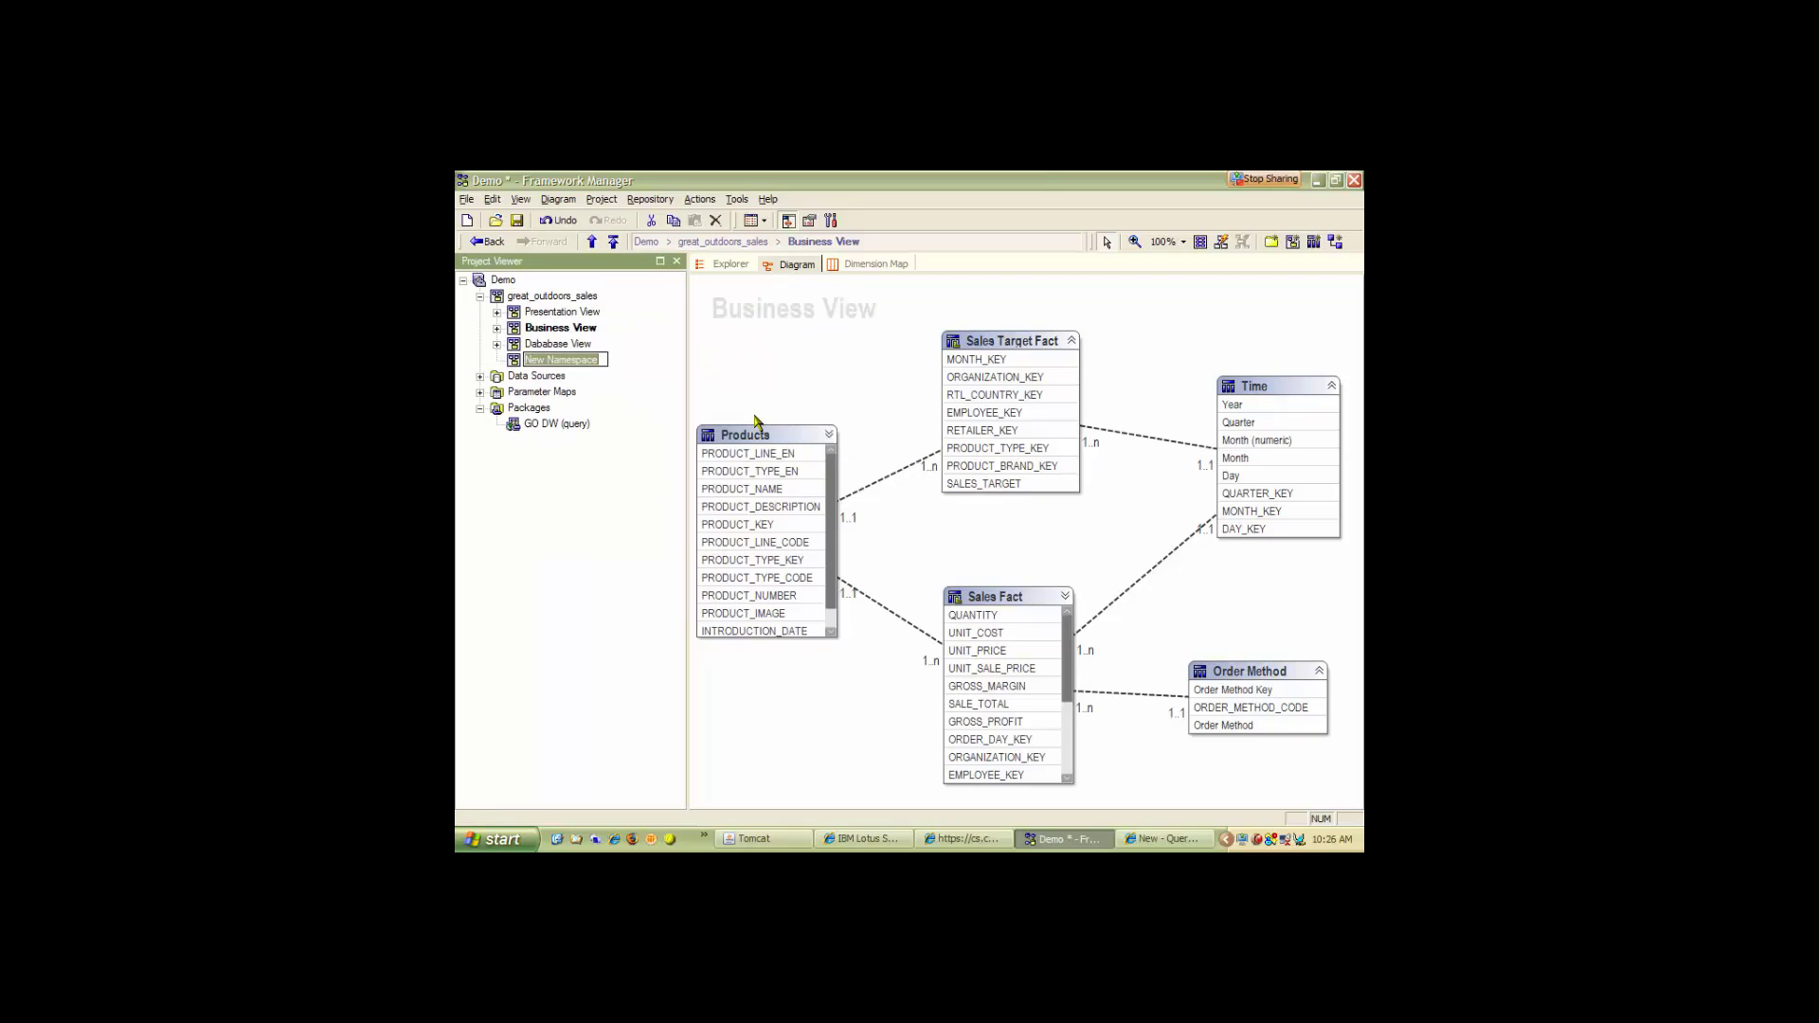
{"action": "type", "text": "Dimensional View"}
{"action": "key", "text": "Return"}
{"action": "left_click_drag", "start_coordinate": [516, 366], "coordinate": [535, 329]}
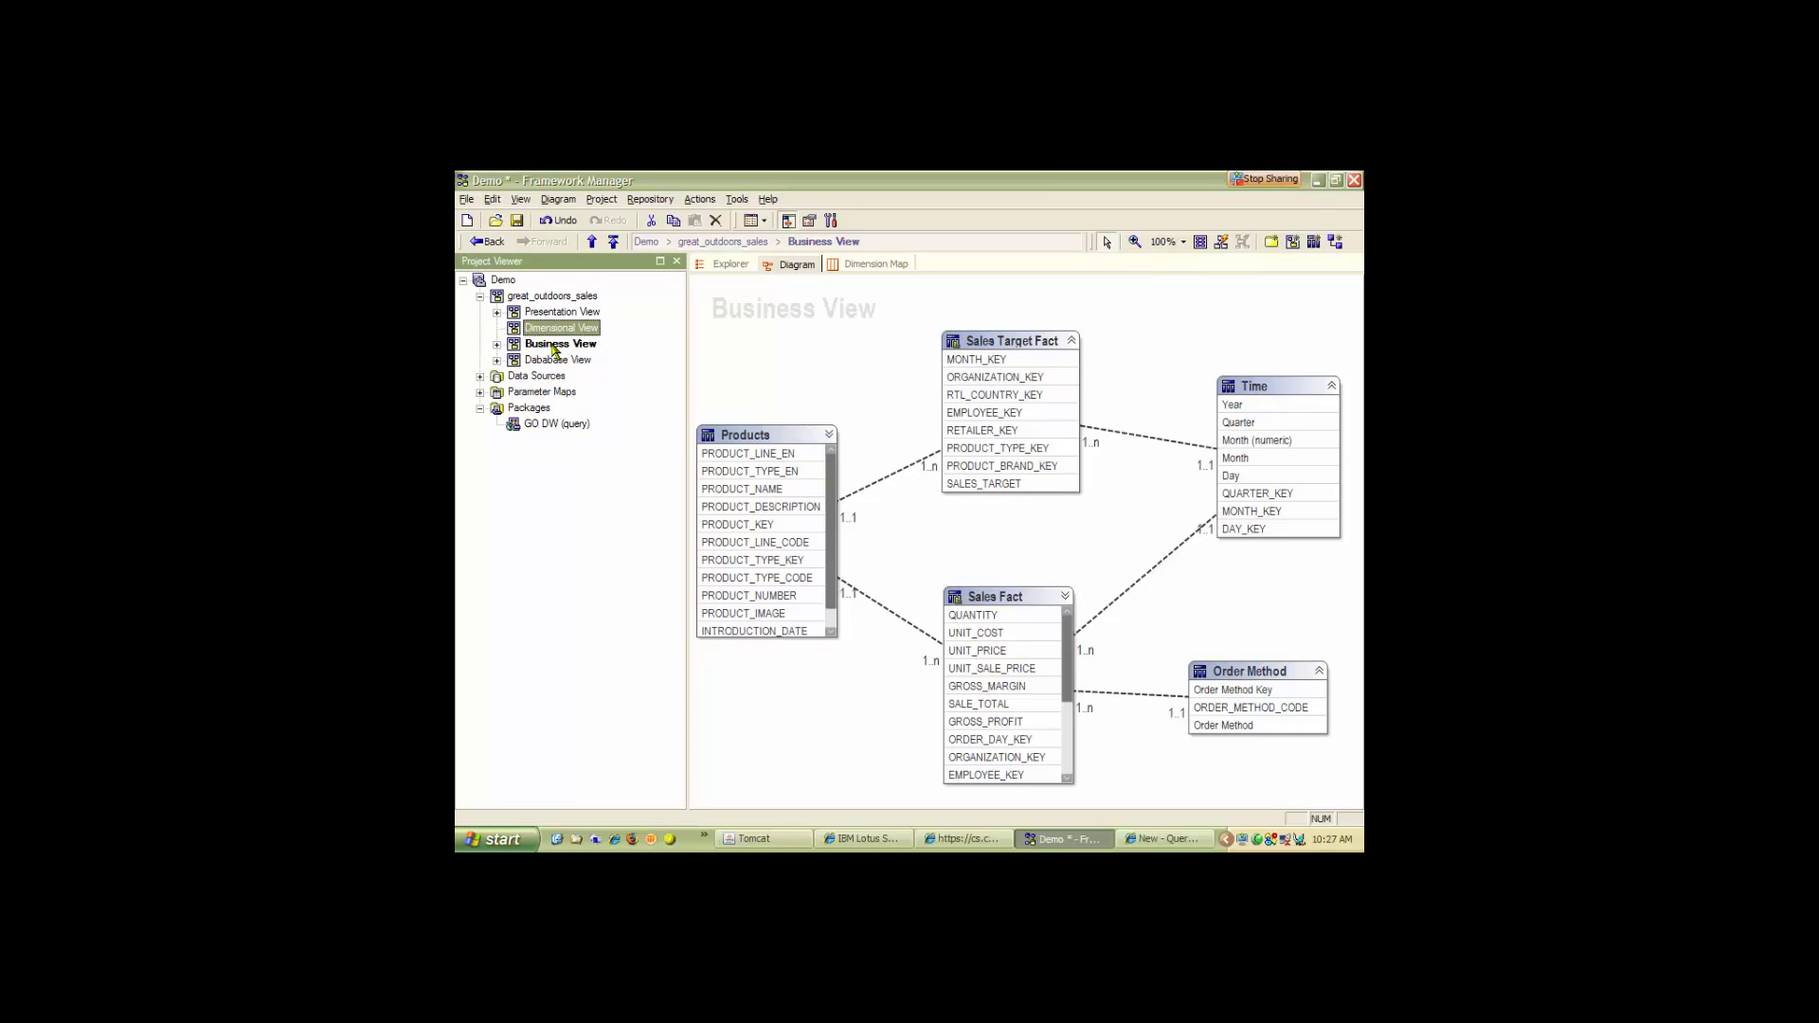
Create a measure dimension in Dimensional View with the Business View Sales Fact measures from QUANTITY through GROSS_PROFIT.
{"action": "right_click", "coordinate": [516, 332]}
{"action": "mouse_move", "coordinate": [555, 338]}
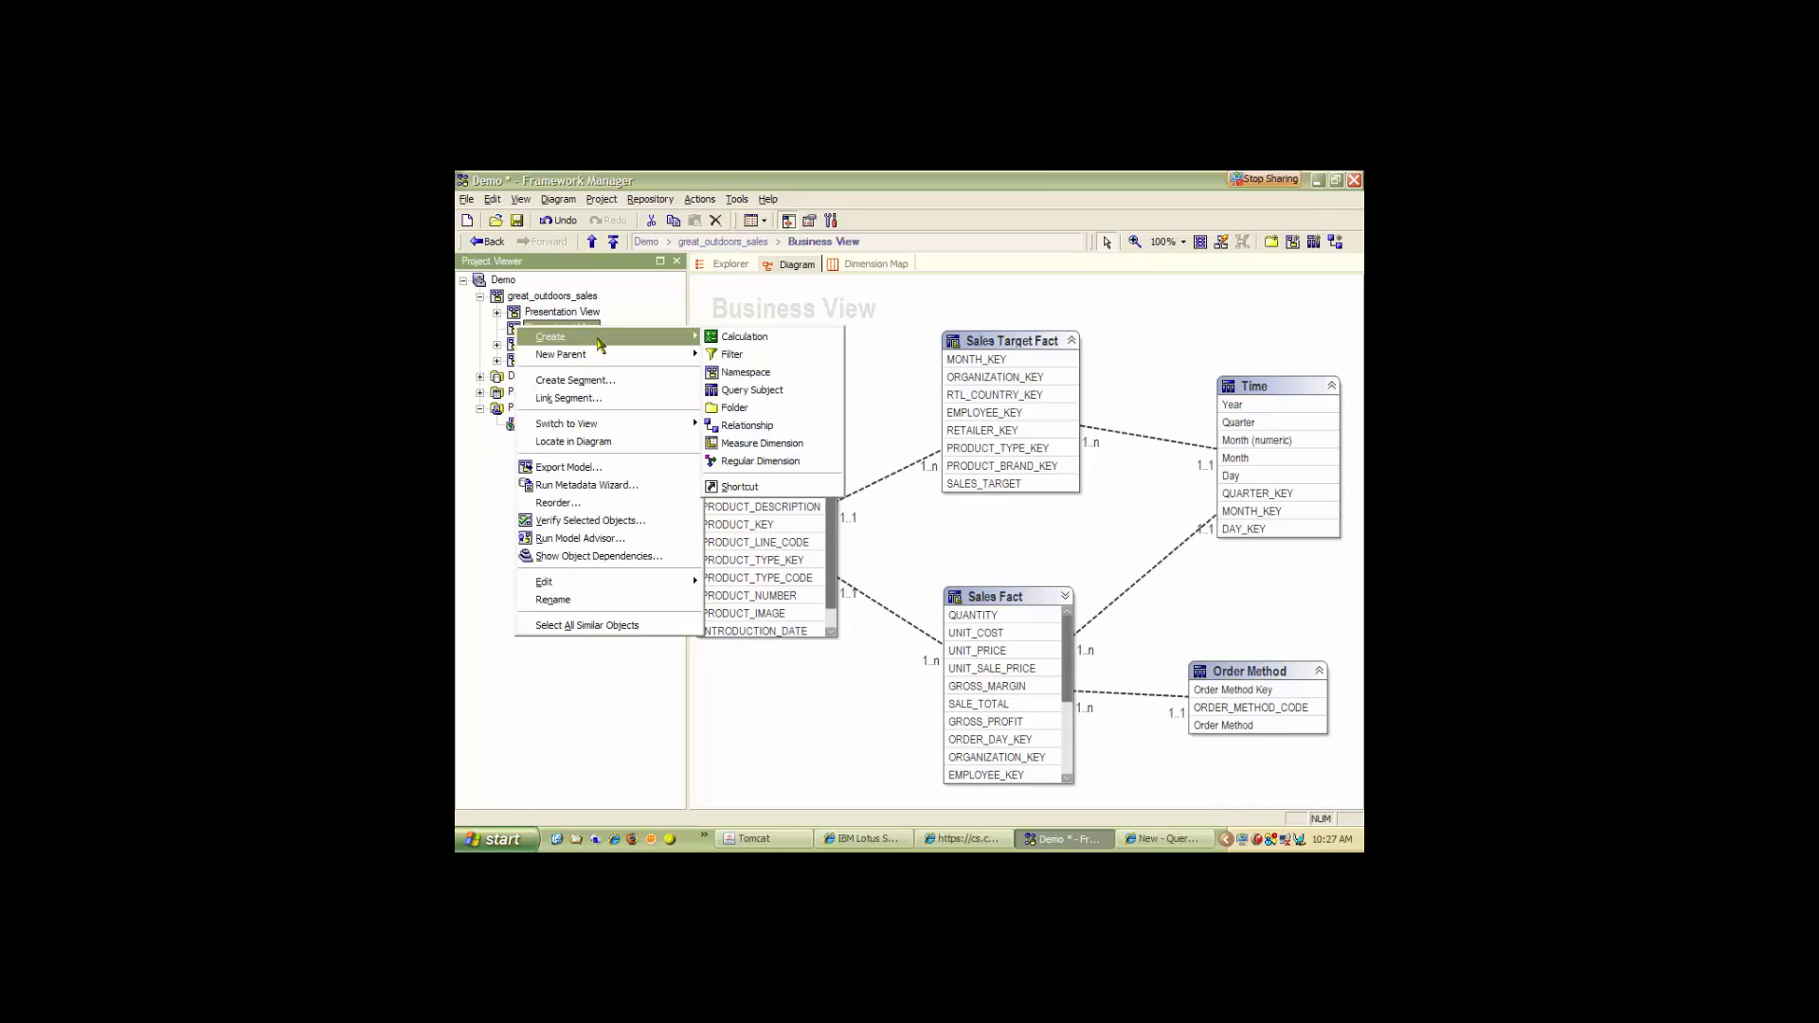
{"action": "left_click", "coordinate": [768, 445]}
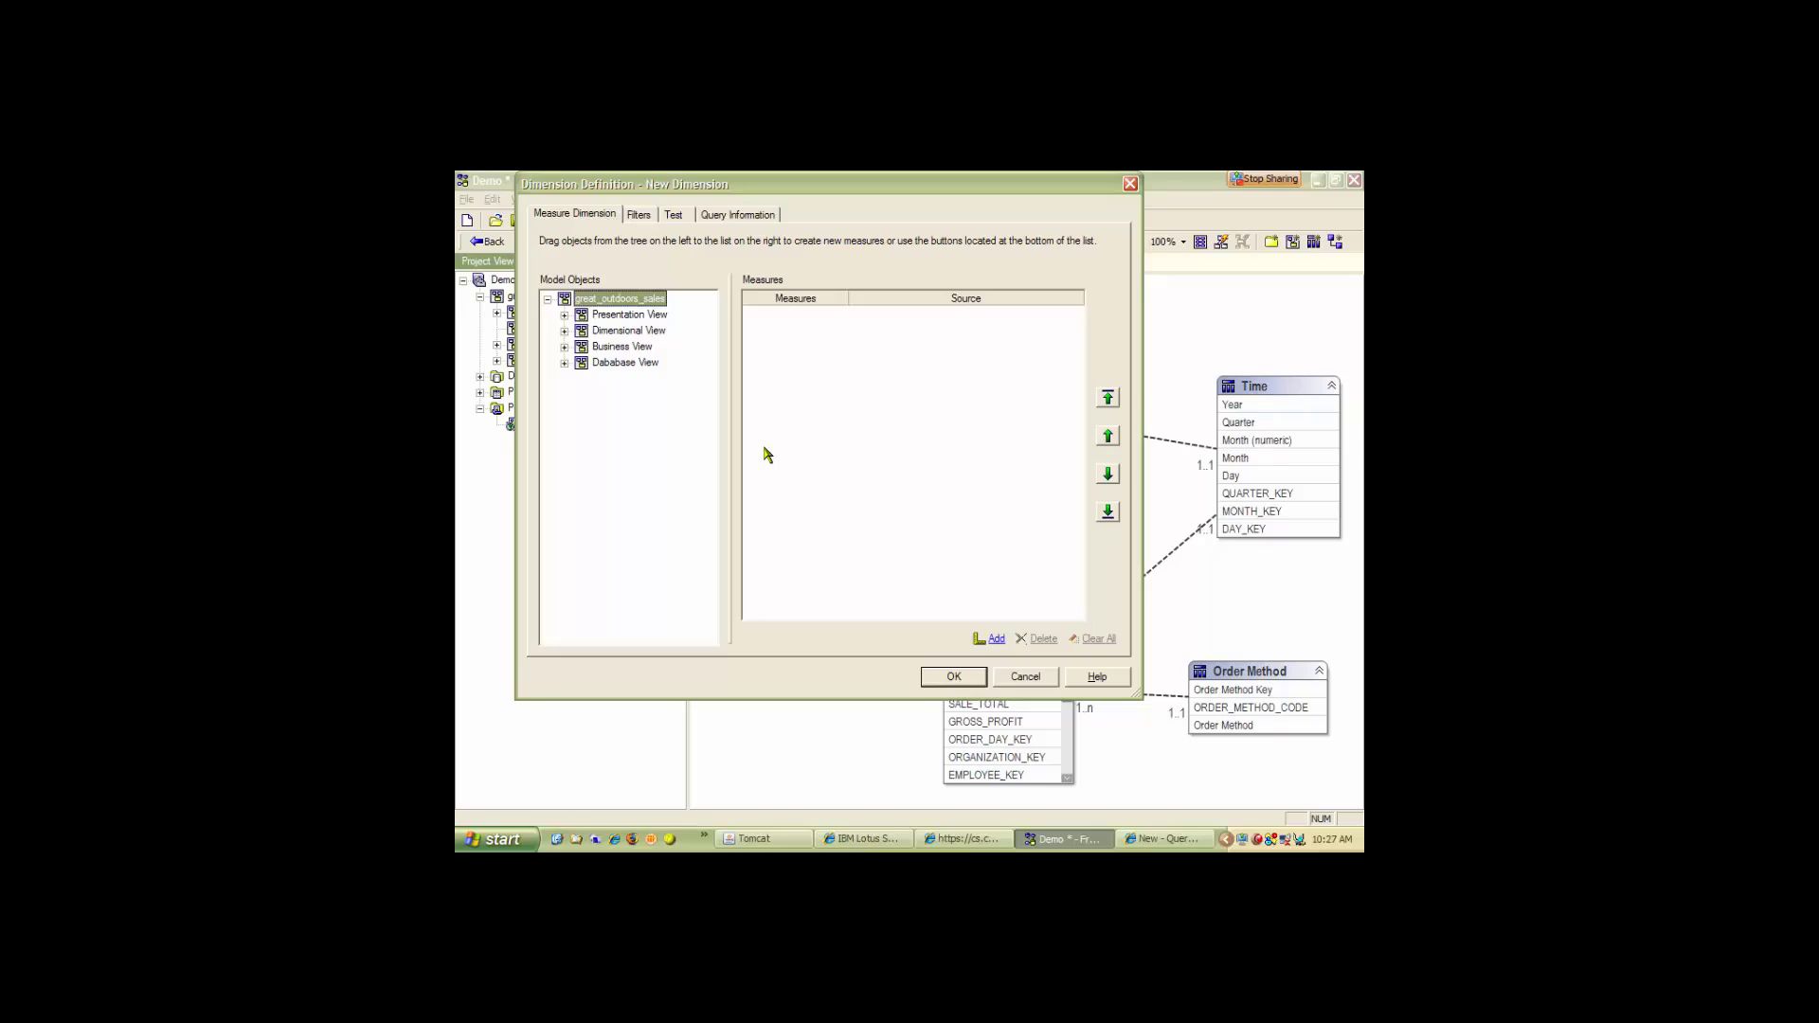
{"action": "left_click", "coordinate": [565, 347]}
{"action": "left_click", "coordinate": [581, 363]}
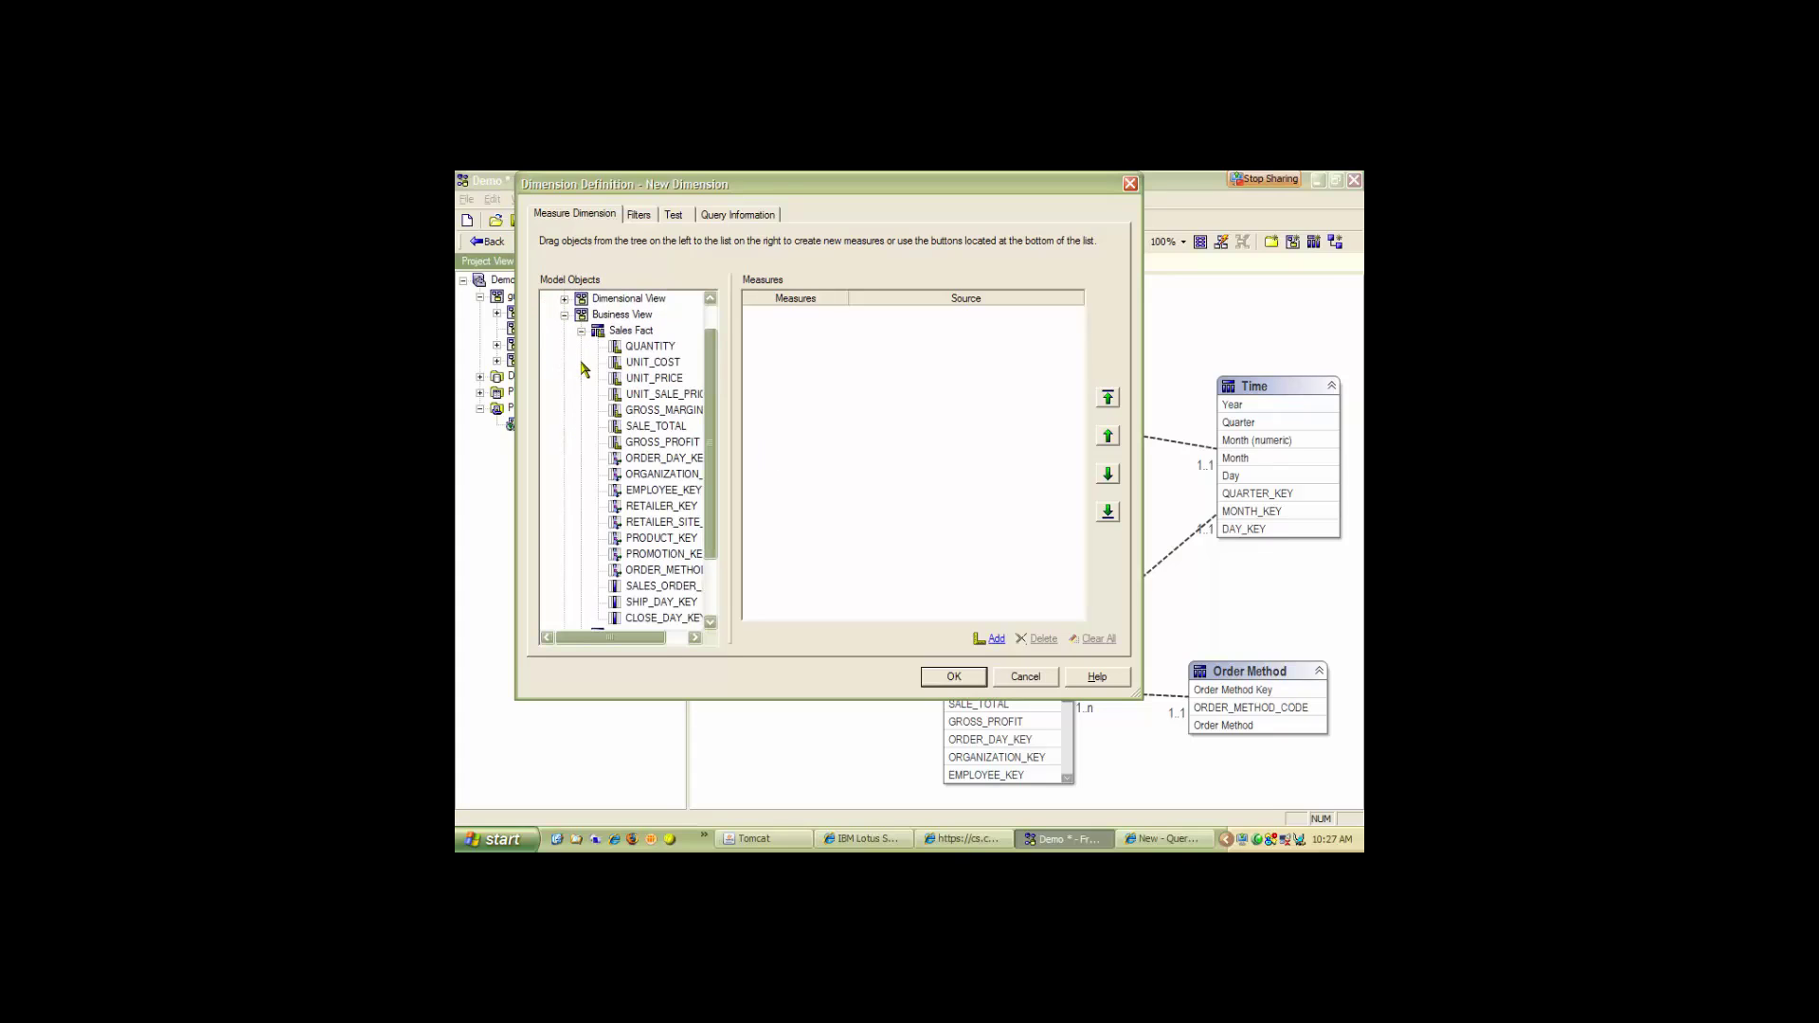
{"action": "left_click", "coordinate": [637, 348]}
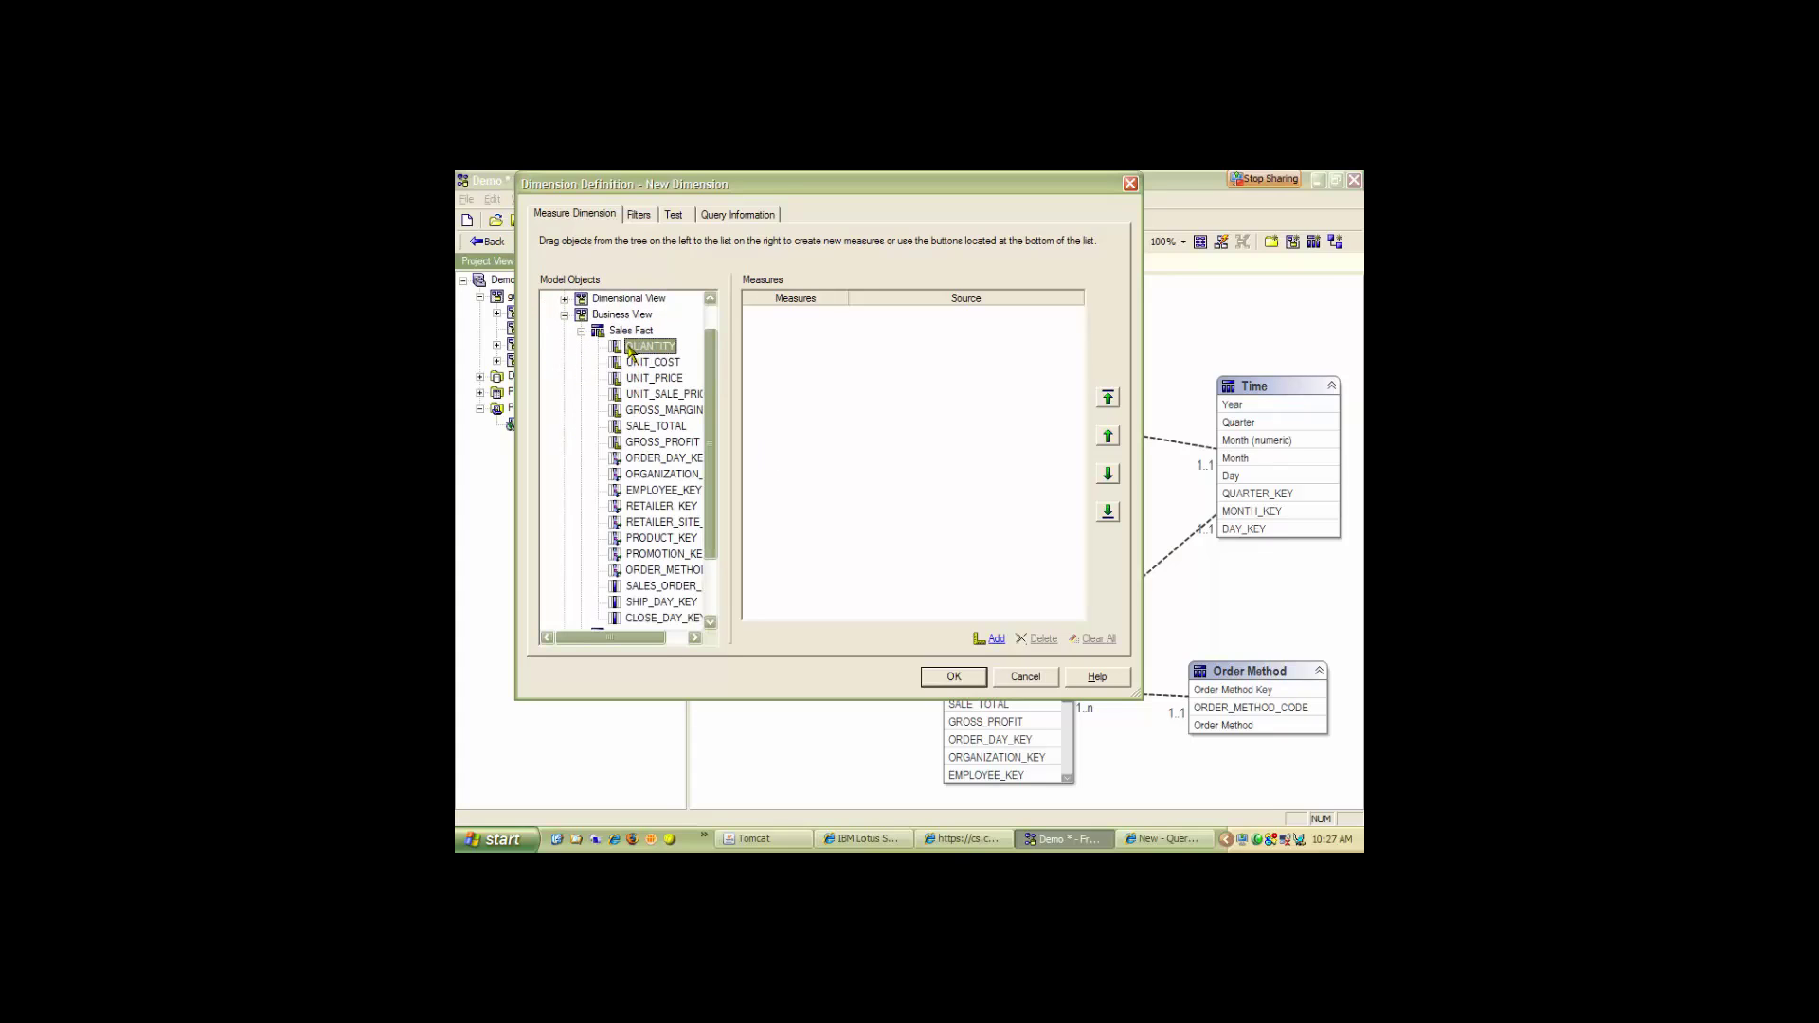
{"action": "left_click", "coordinate": [653, 443], "text": "shift"}
{"action": "left_click_drag", "start_coordinate": [648, 371], "coordinate": [854, 378]}
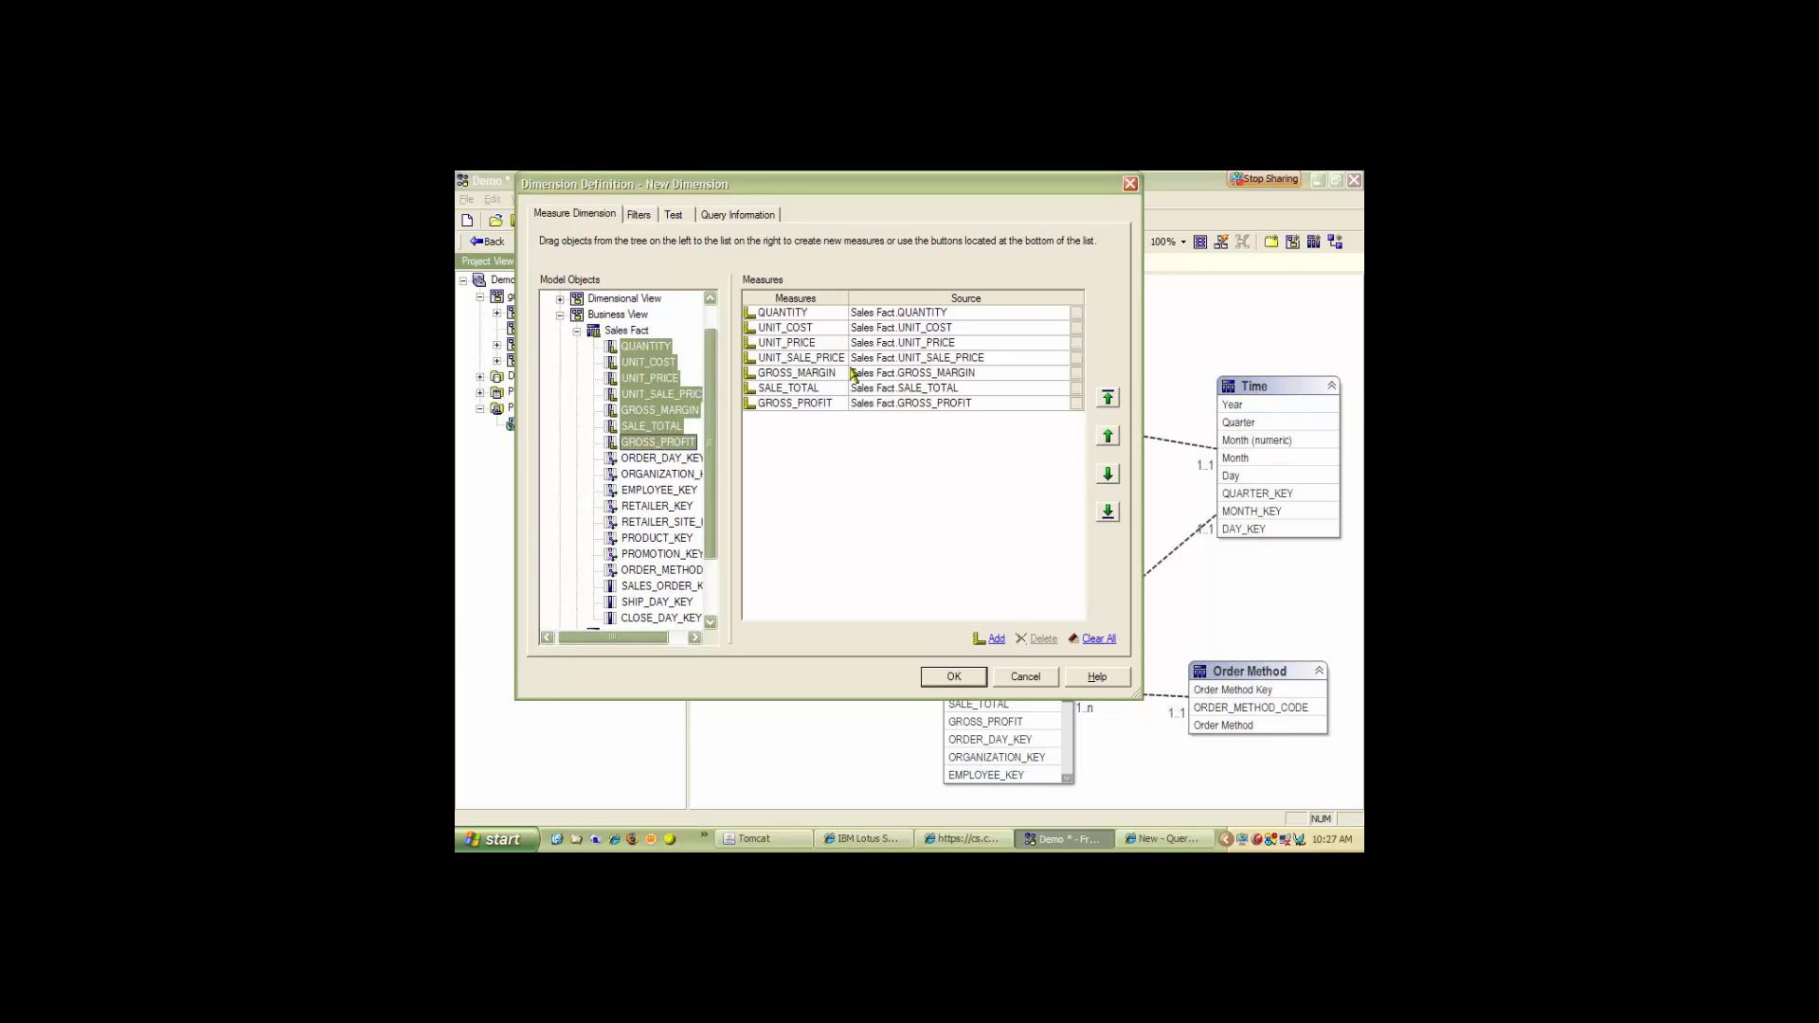
{"action": "left_click", "coordinate": [955, 677]}
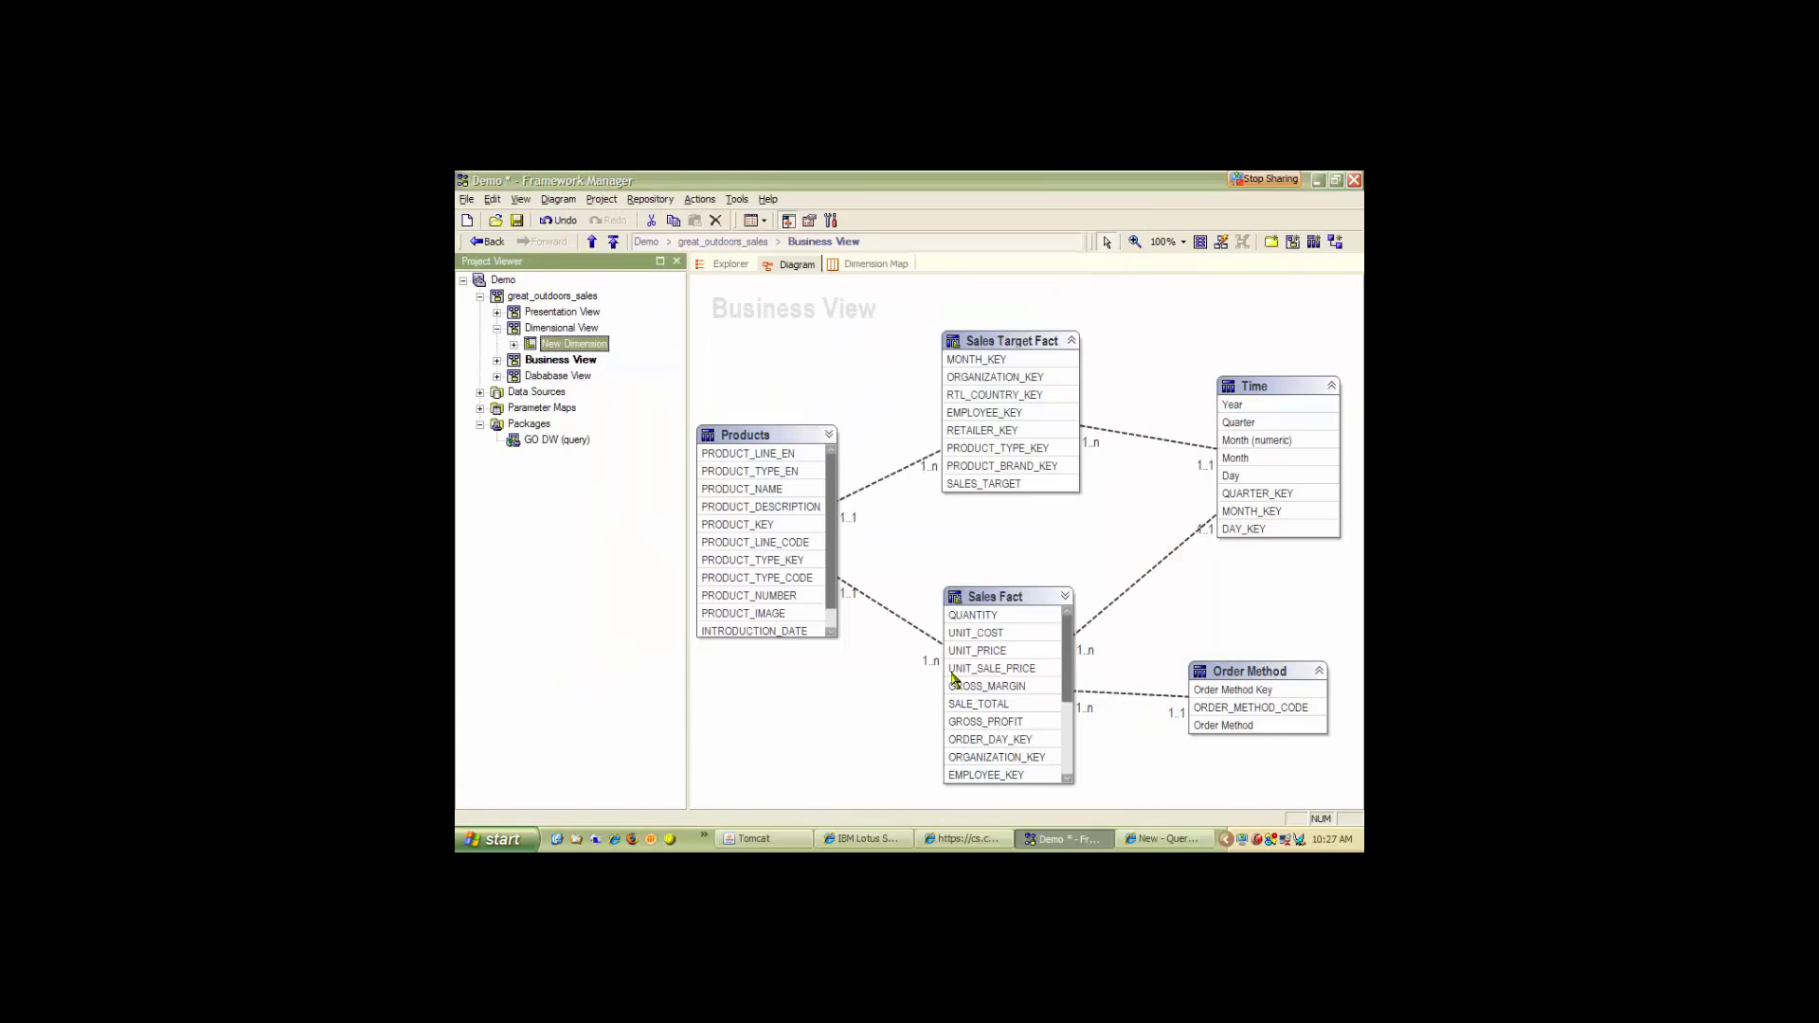
Rename the new measure dimension as Sales.
{"action": "left_click", "coordinate": [559, 344]}
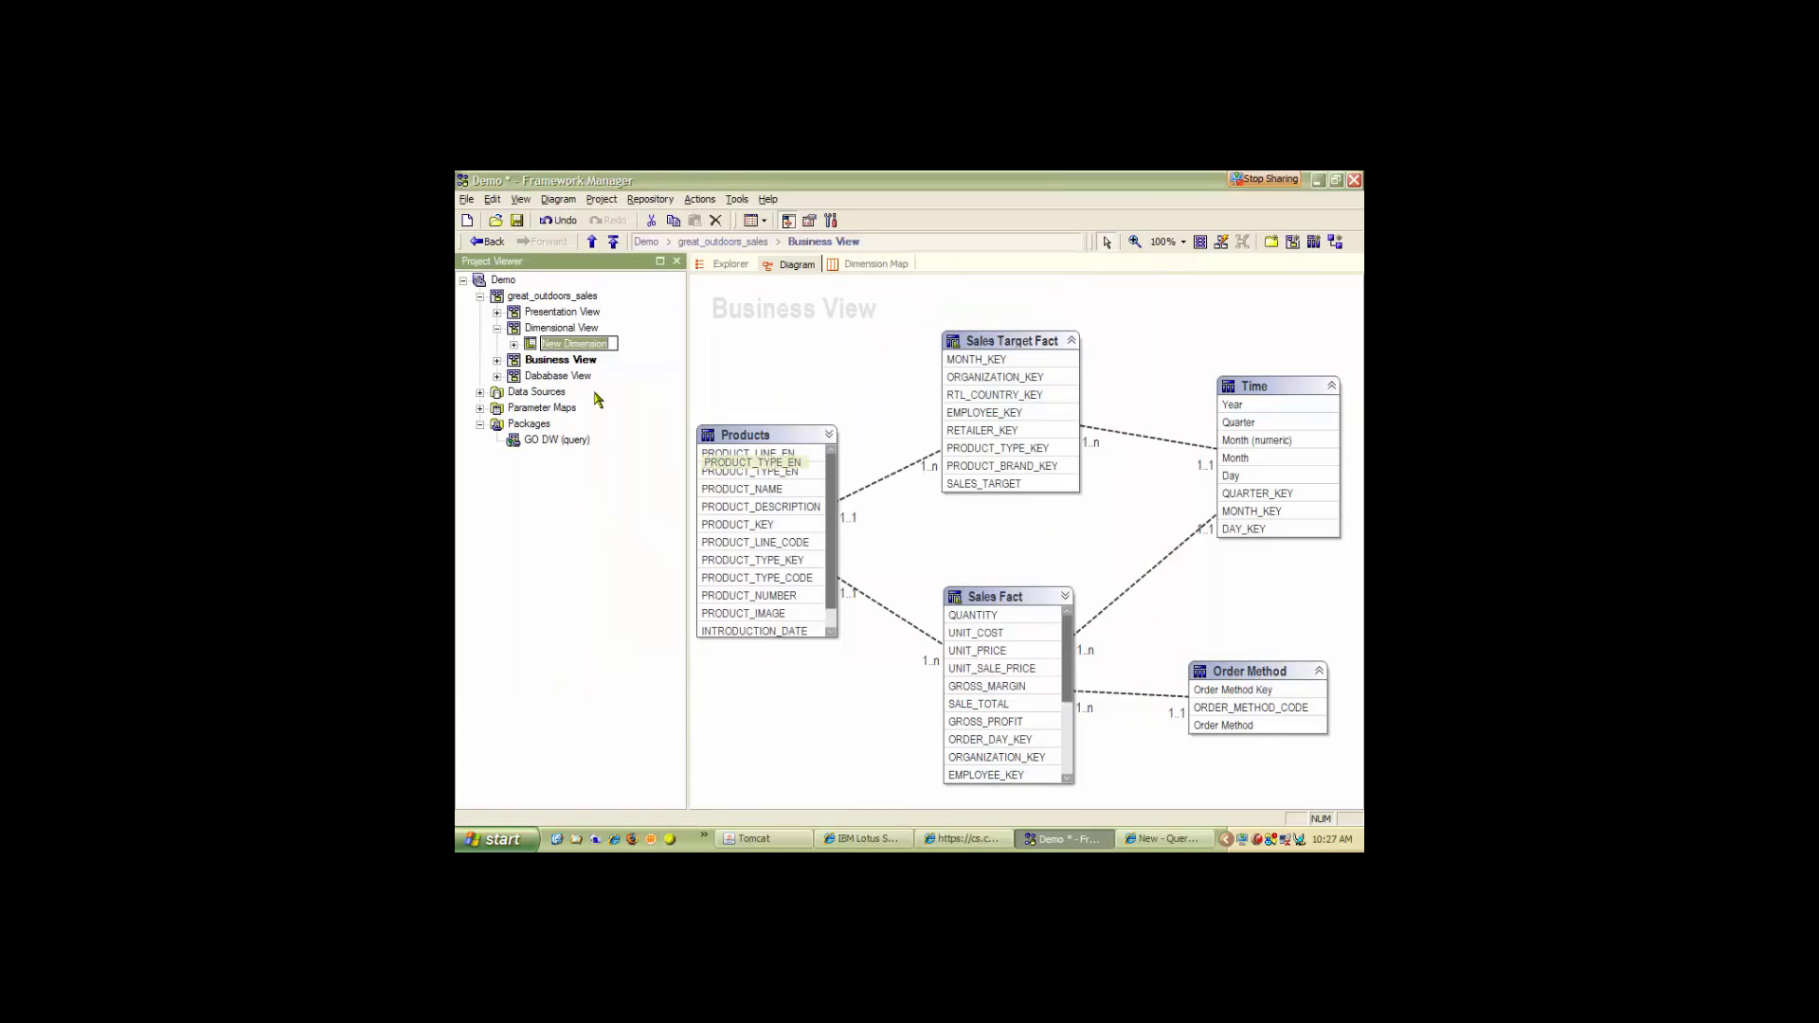
{"action": "type", "text": "Sales"}
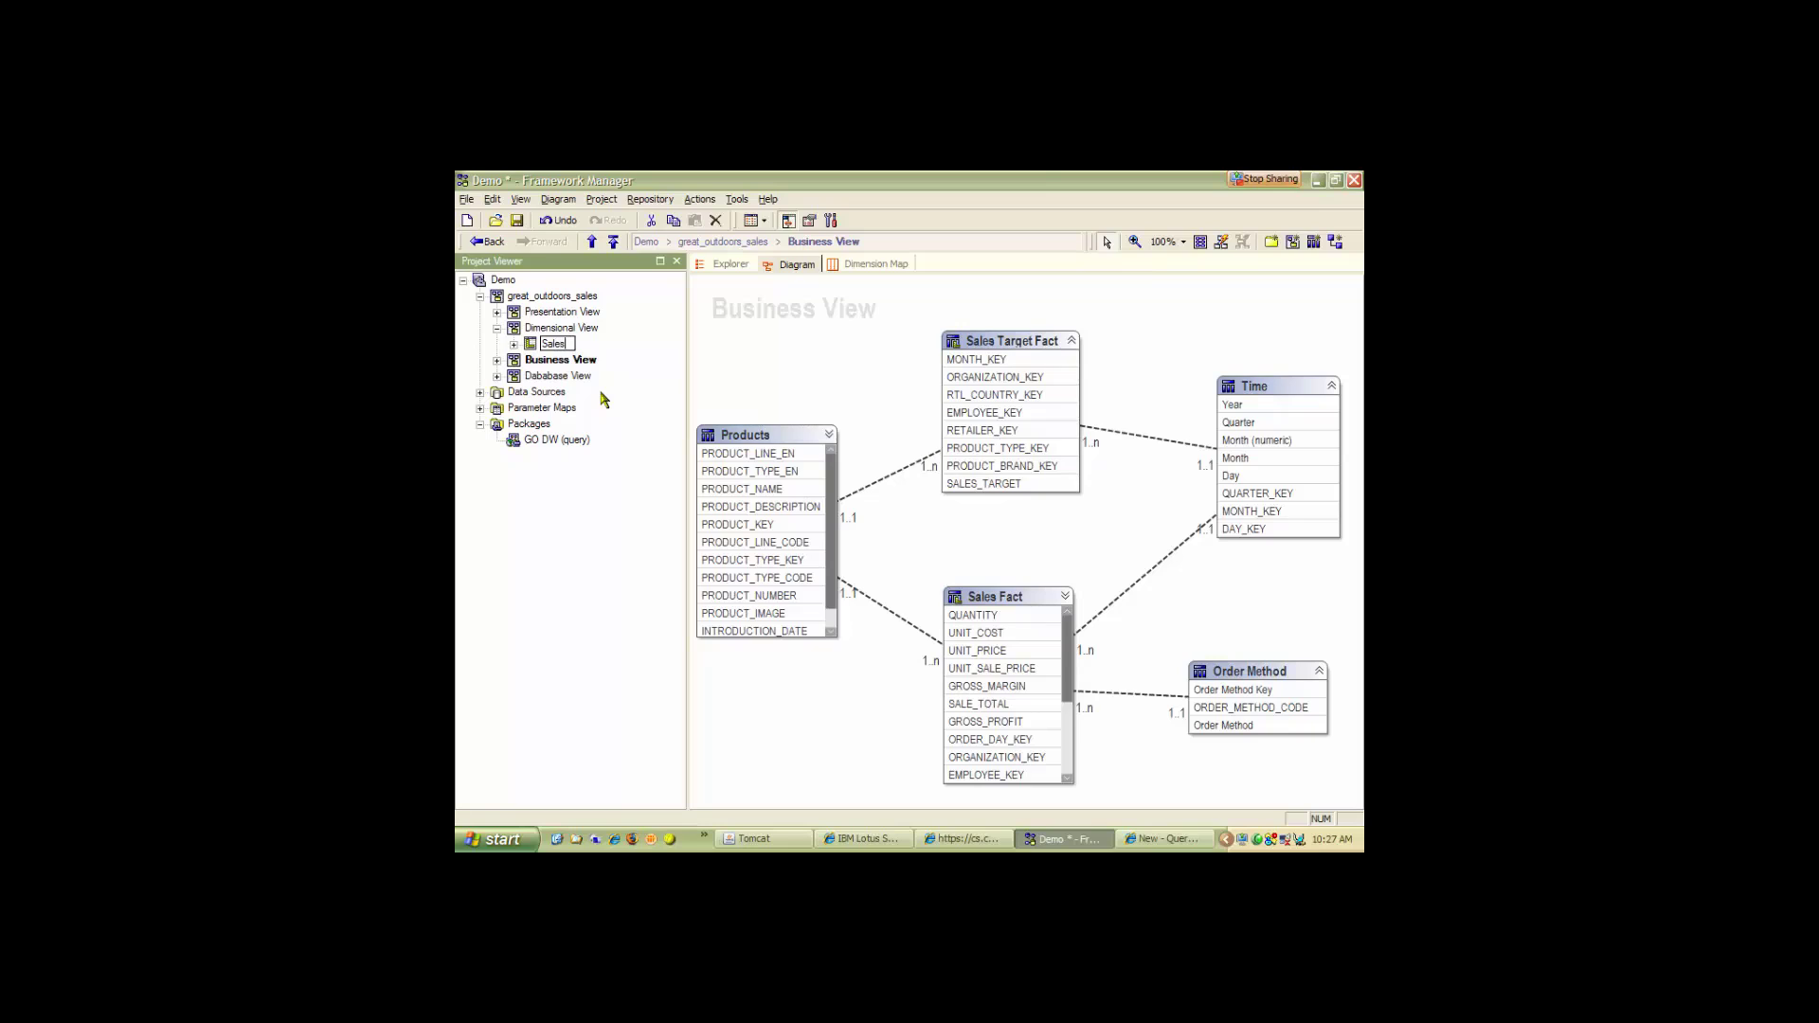
{"action": "key", "text": "Return"}
Create a second measure dimension in Dimensional View from SALES_TARGET of Sales Target Fact, and name it Sales Targets.
{"action": "right_click", "coordinate": [575, 331]}
{"action": "mouse_move", "coordinate": [607, 338]}
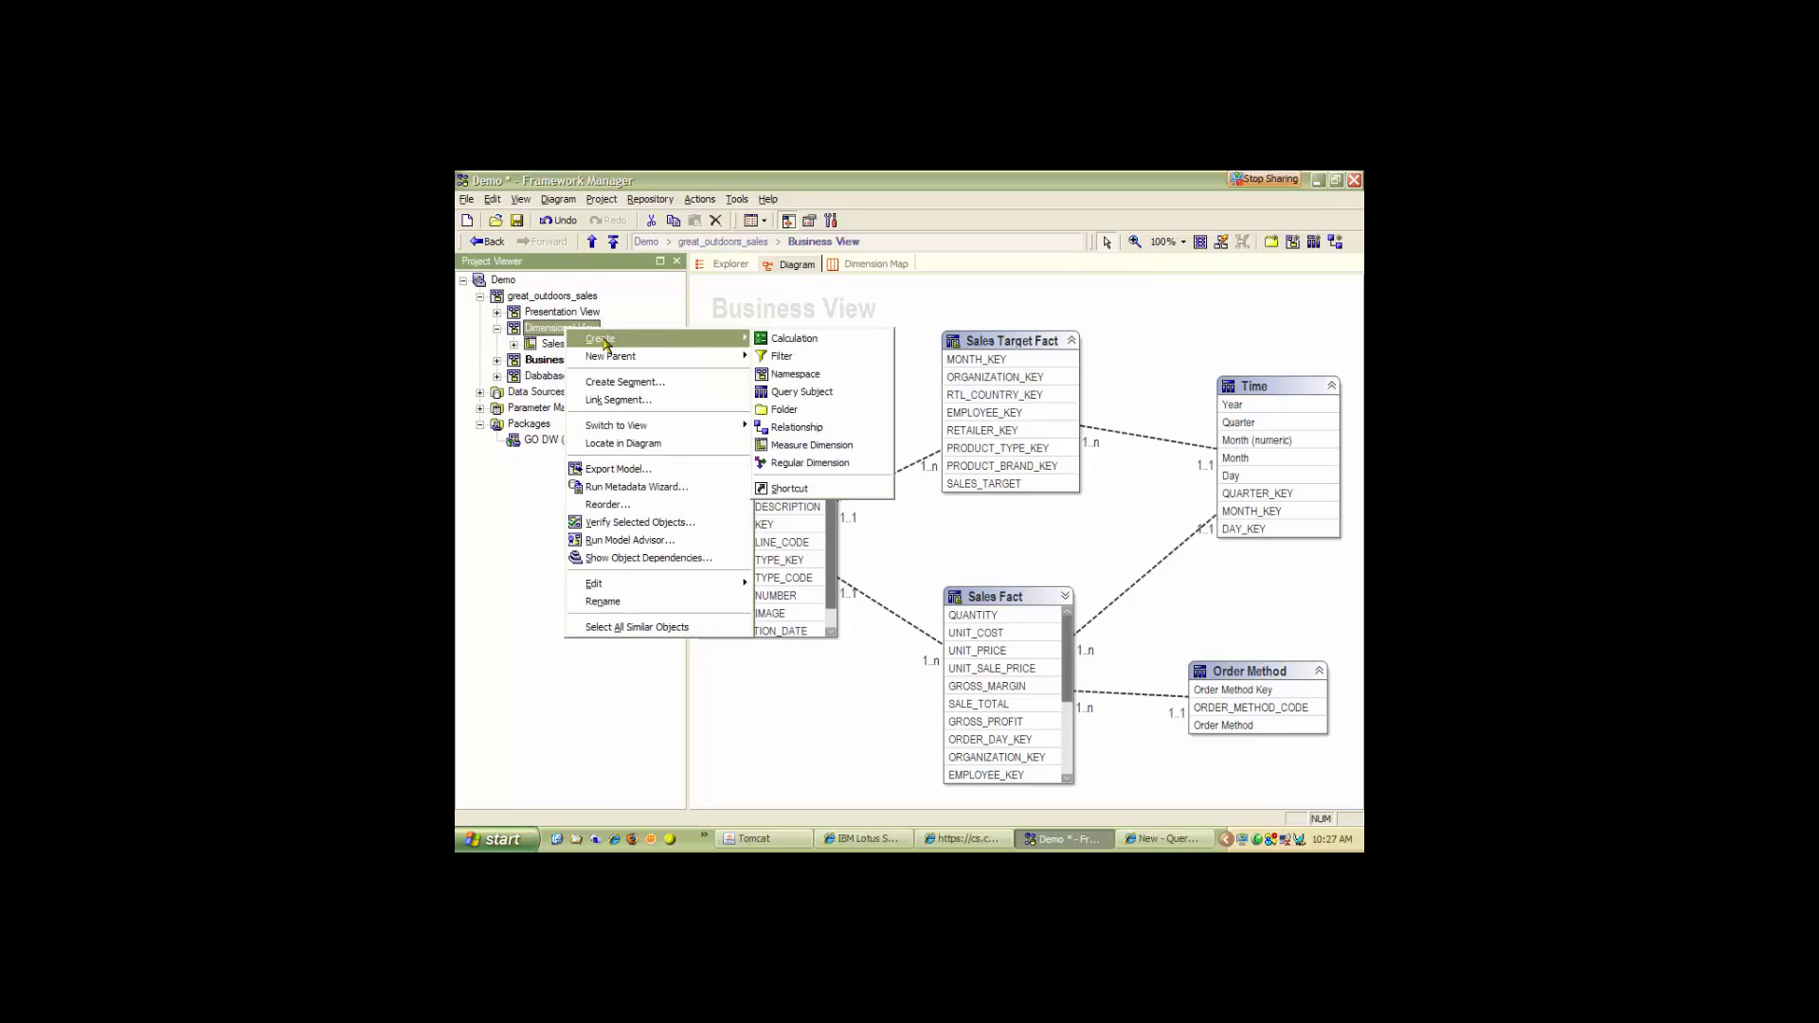
{"action": "left_click", "coordinate": [812, 458]}
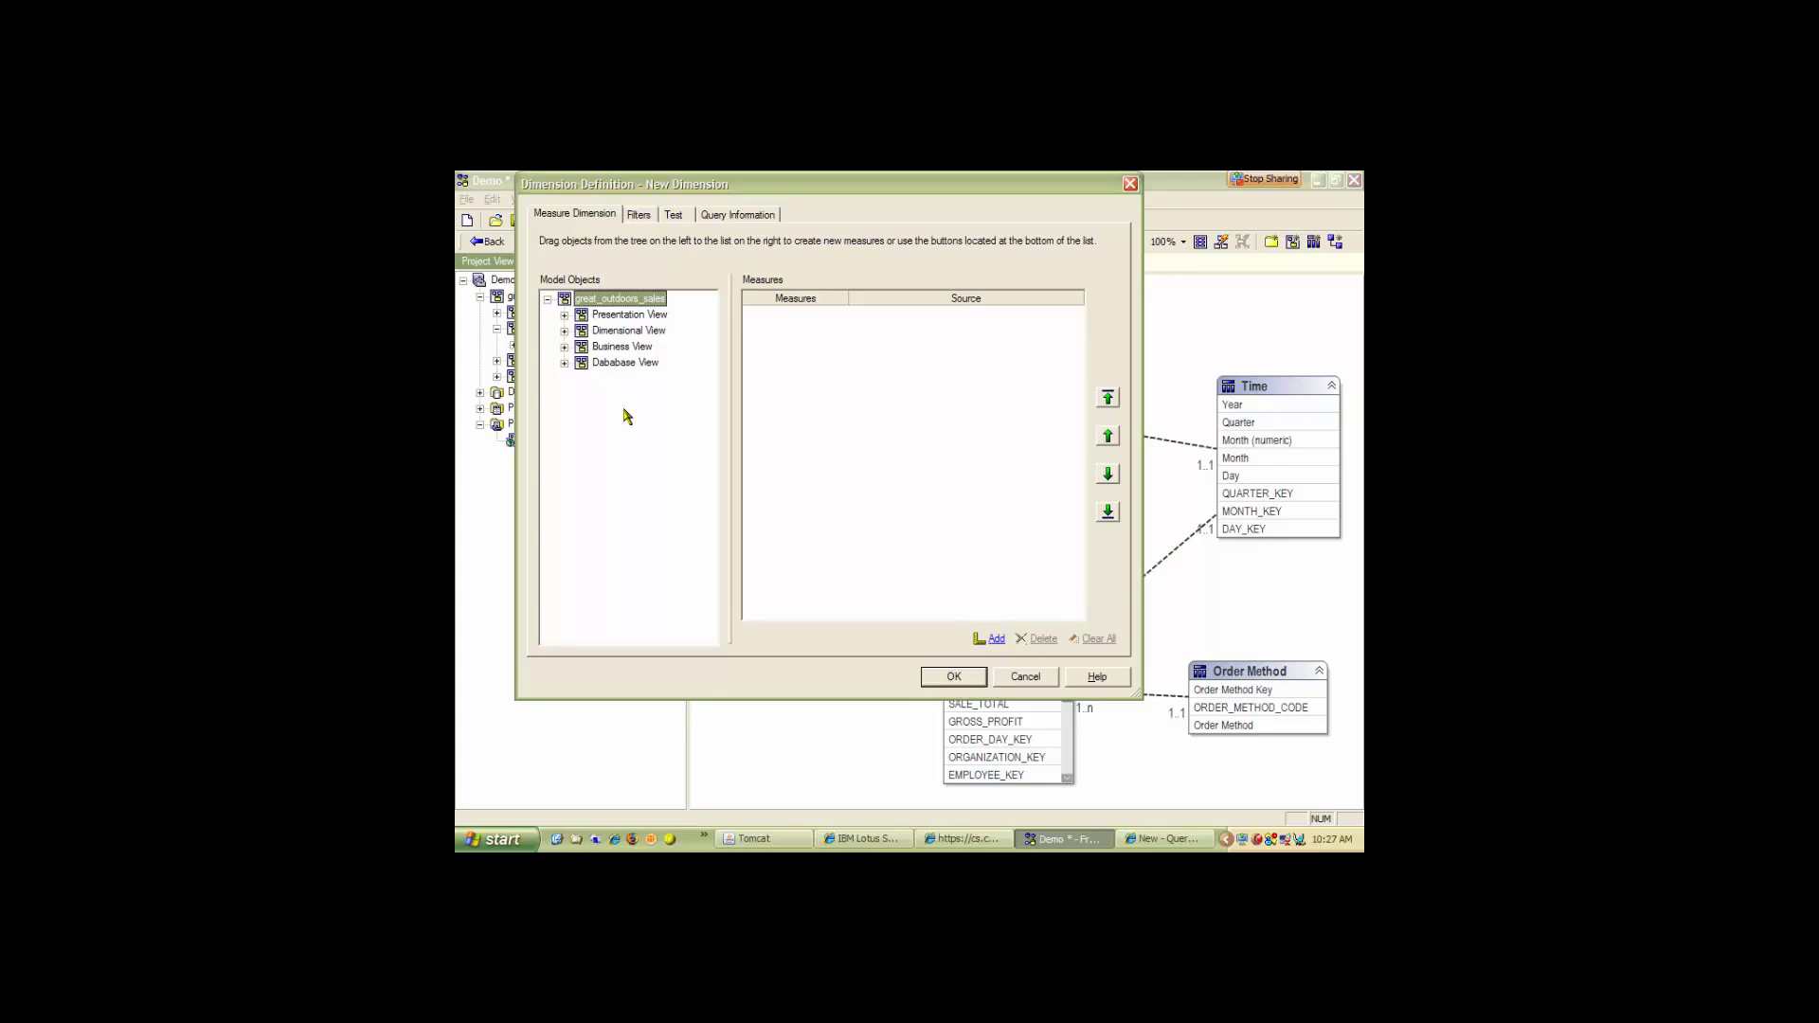
{"action": "left_click", "coordinate": [566, 347]}
{"action": "left_click", "coordinate": [581, 379]}
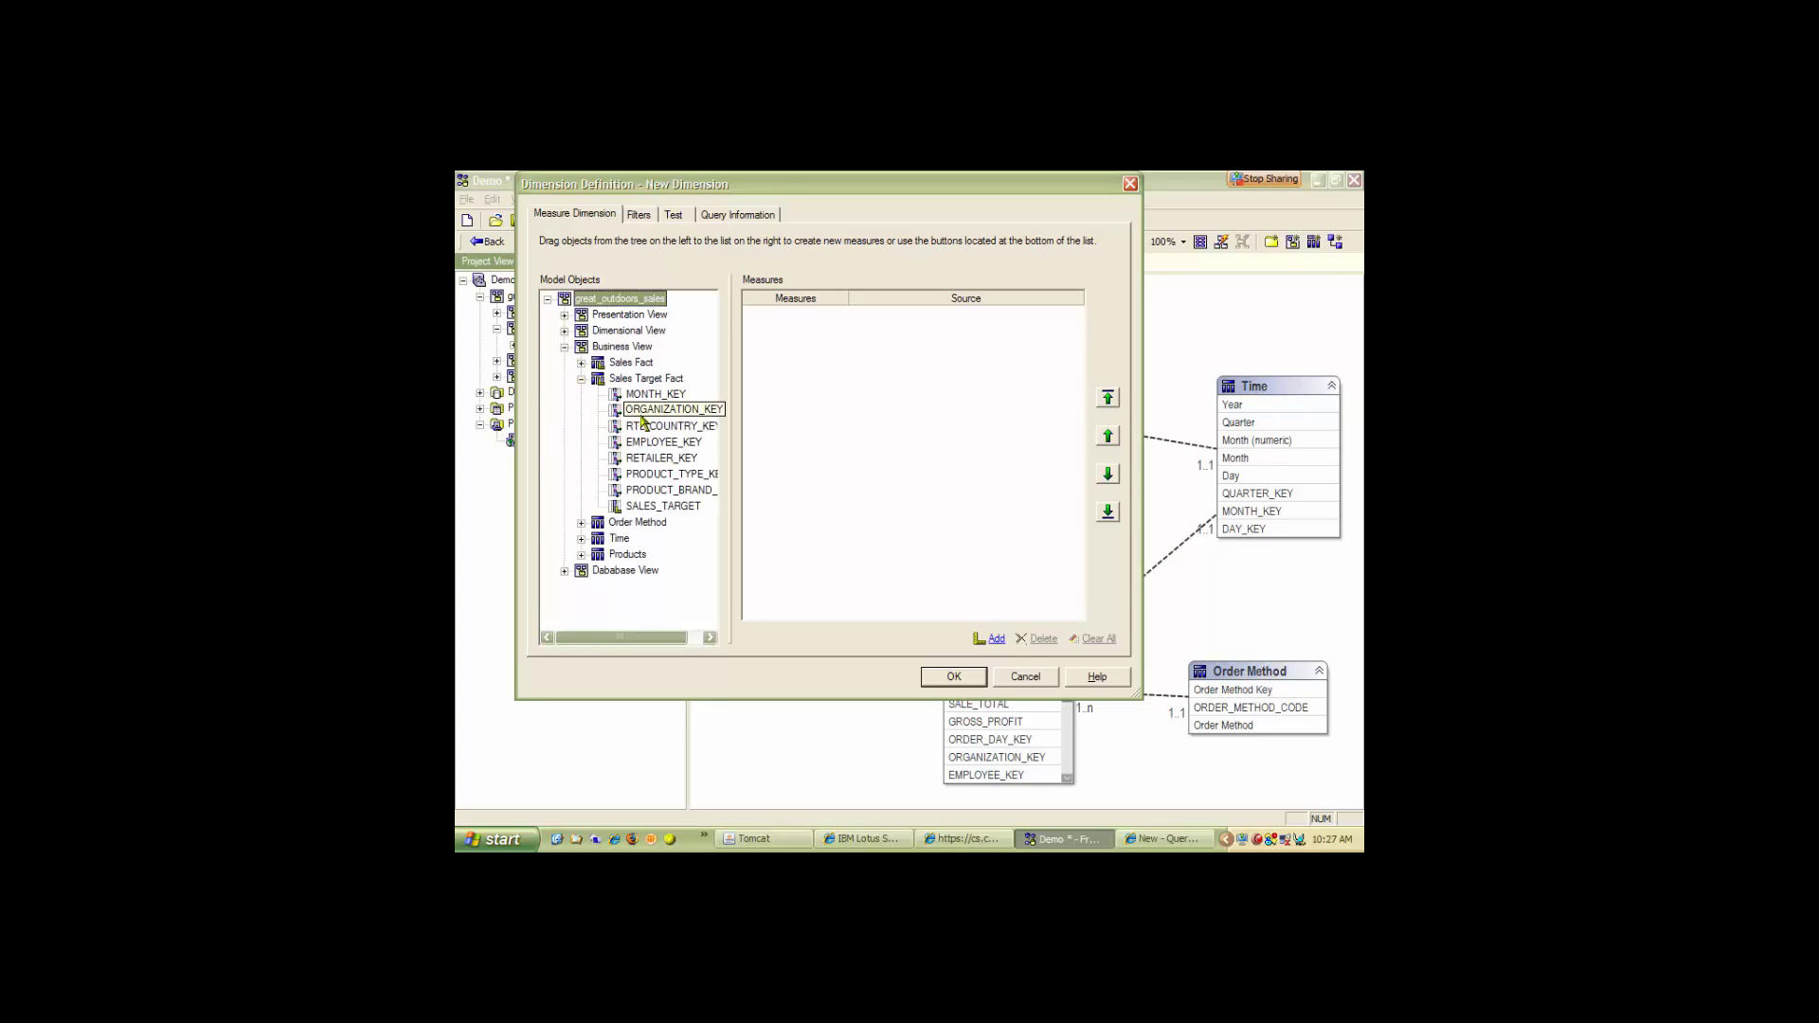
{"action": "left_click_drag", "start_coordinate": [643, 513], "coordinate": [883, 493]}
{"action": "left_click", "coordinate": [953, 676]}
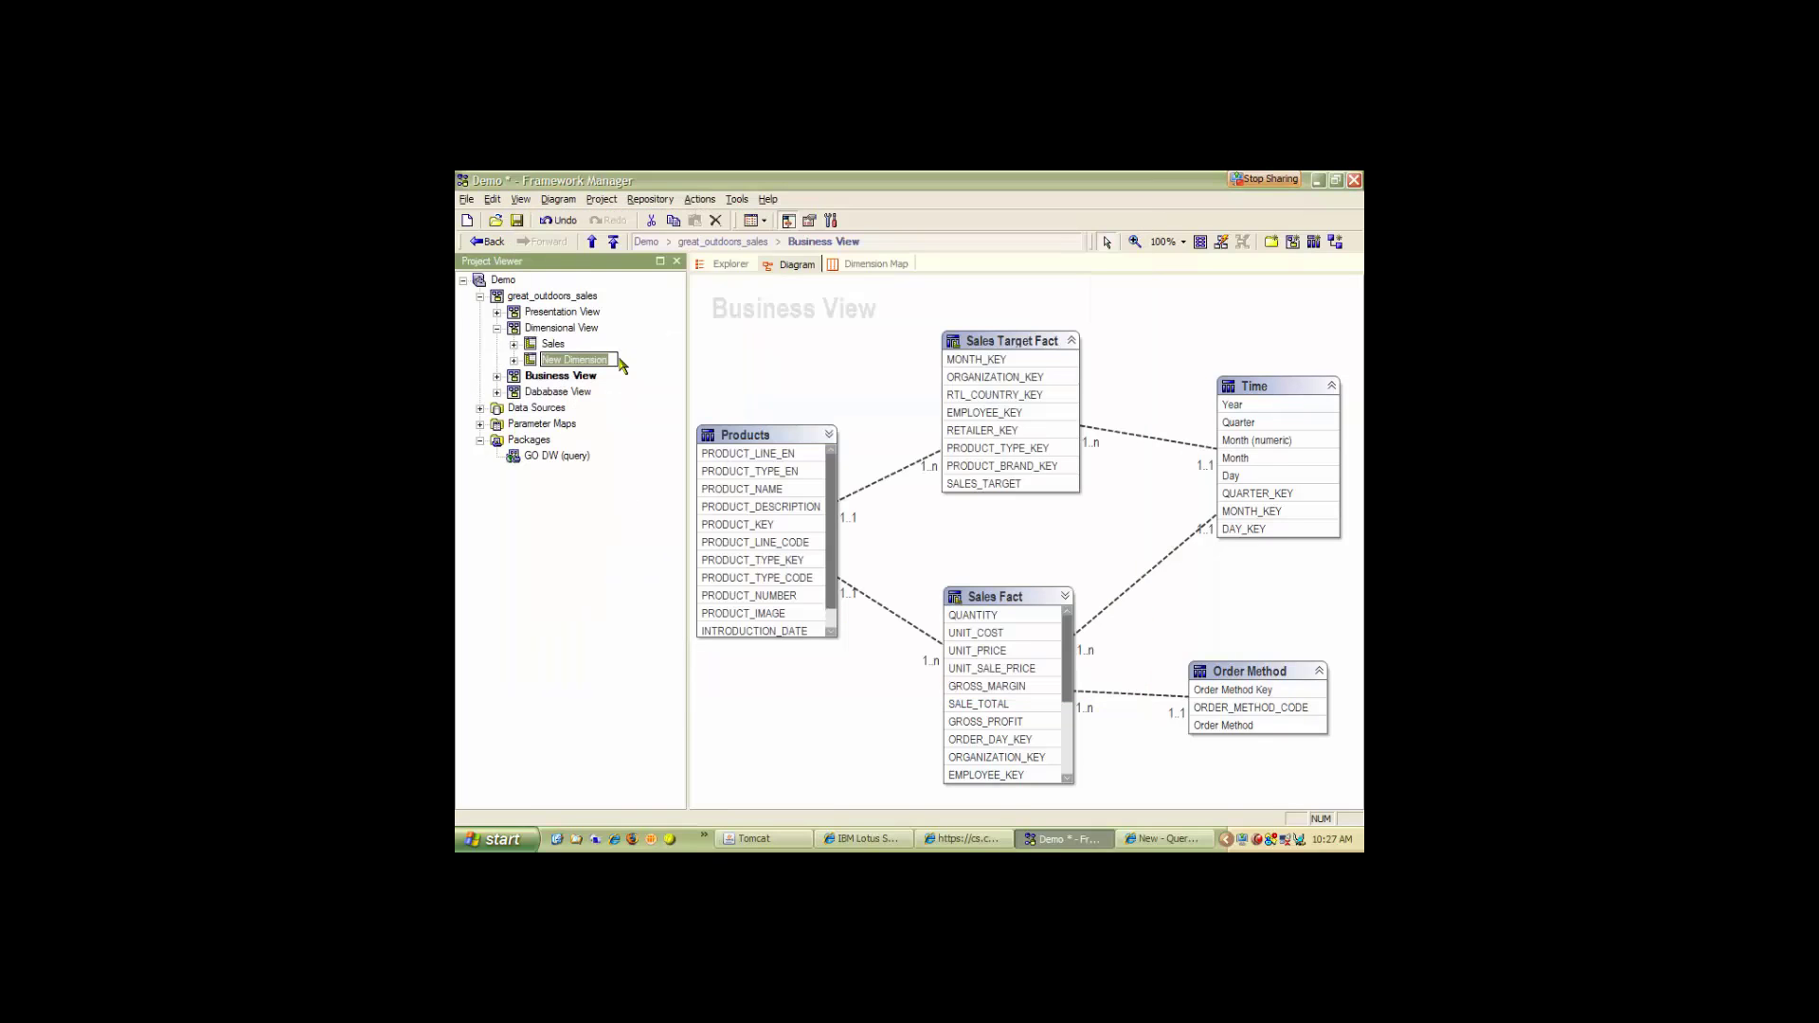
{"action": "type", "text": "Sales Targets"}
{"action": "key", "text": "Return"}
Start a regular dimension in Dimensional View and add Order Method Key from the Business View's Order Method as its hierarchy.
{"action": "right_click", "coordinate": [533, 328]}
{"action": "mouse_move", "coordinate": [590, 343]}
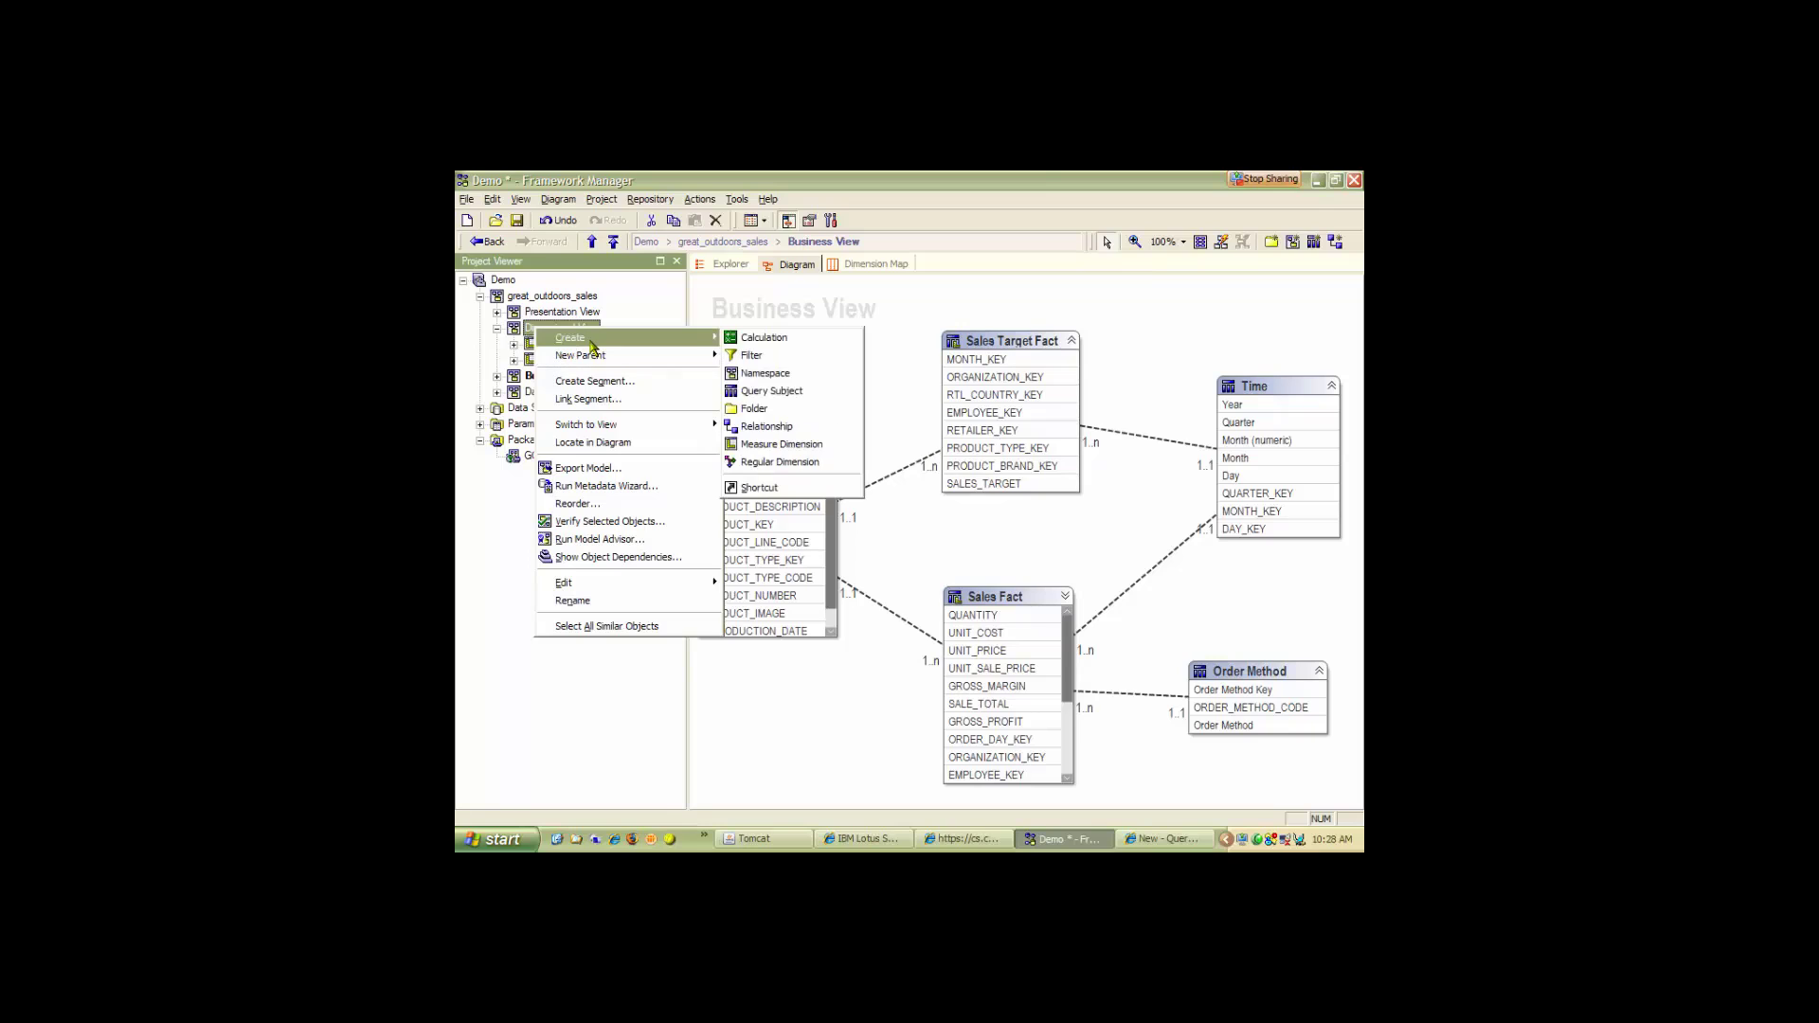
{"action": "left_click", "coordinate": [799, 462]}
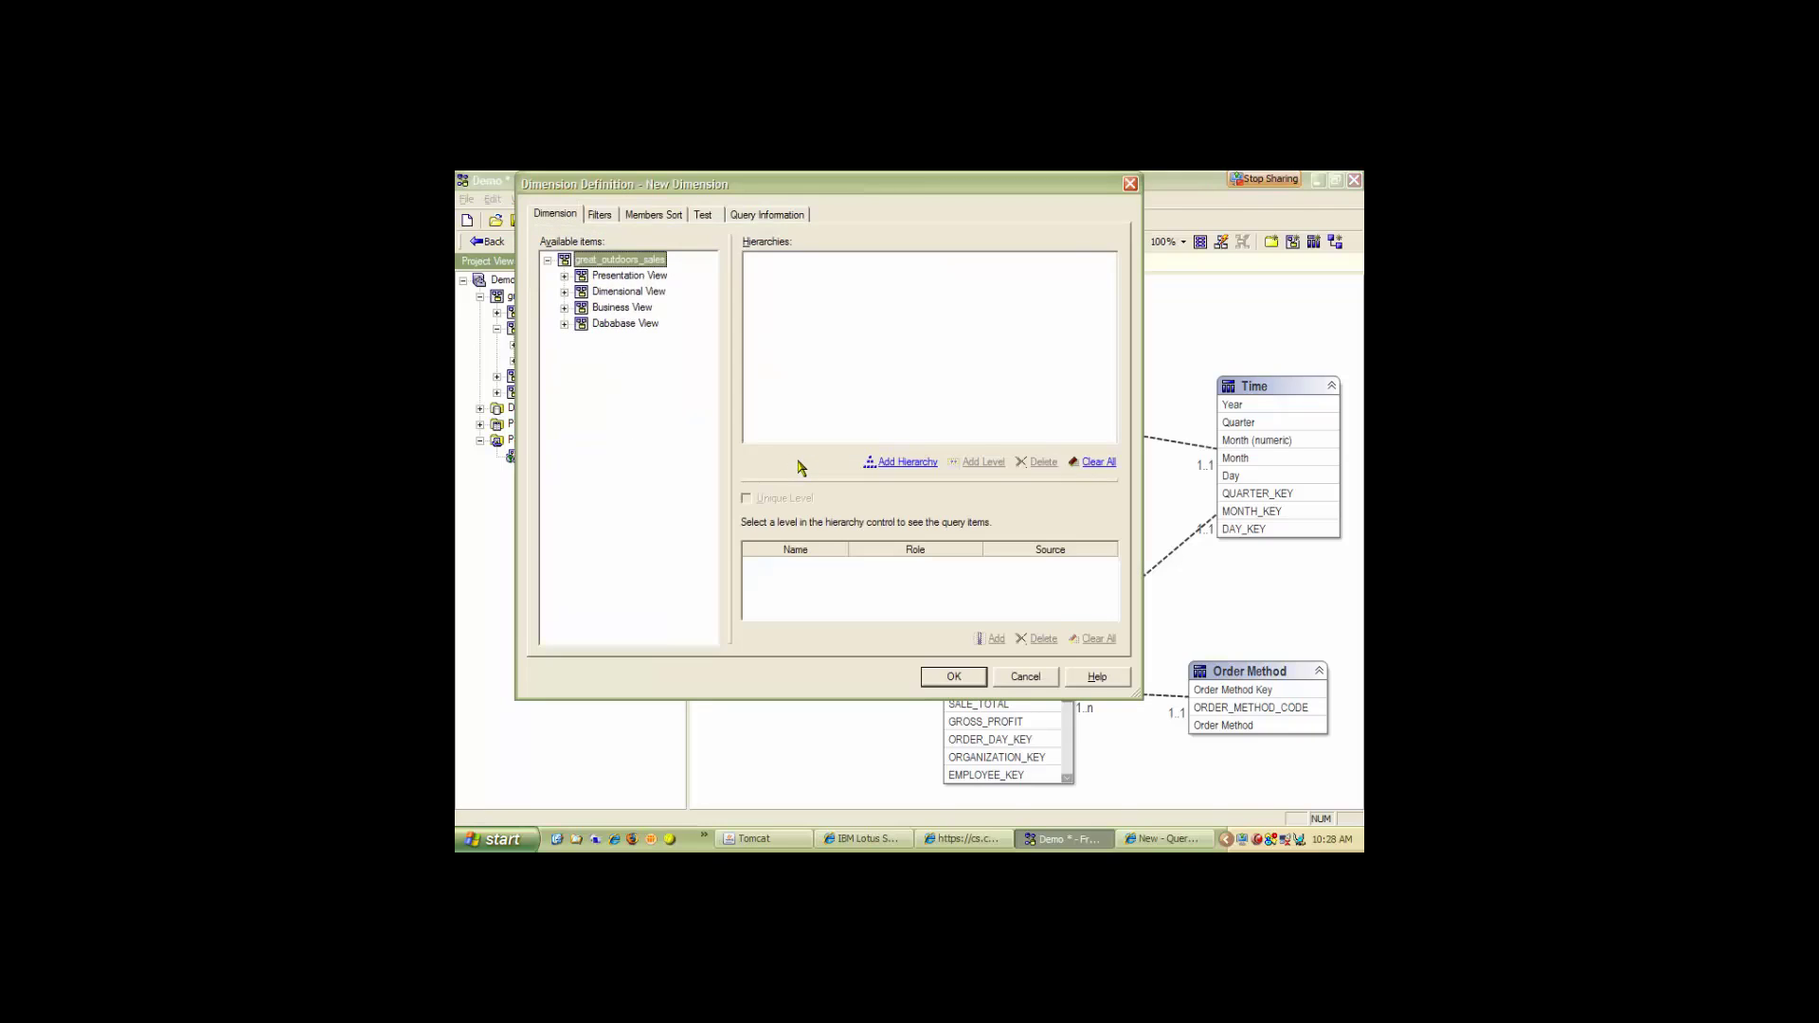
{"action": "left_click", "coordinate": [565, 309]}
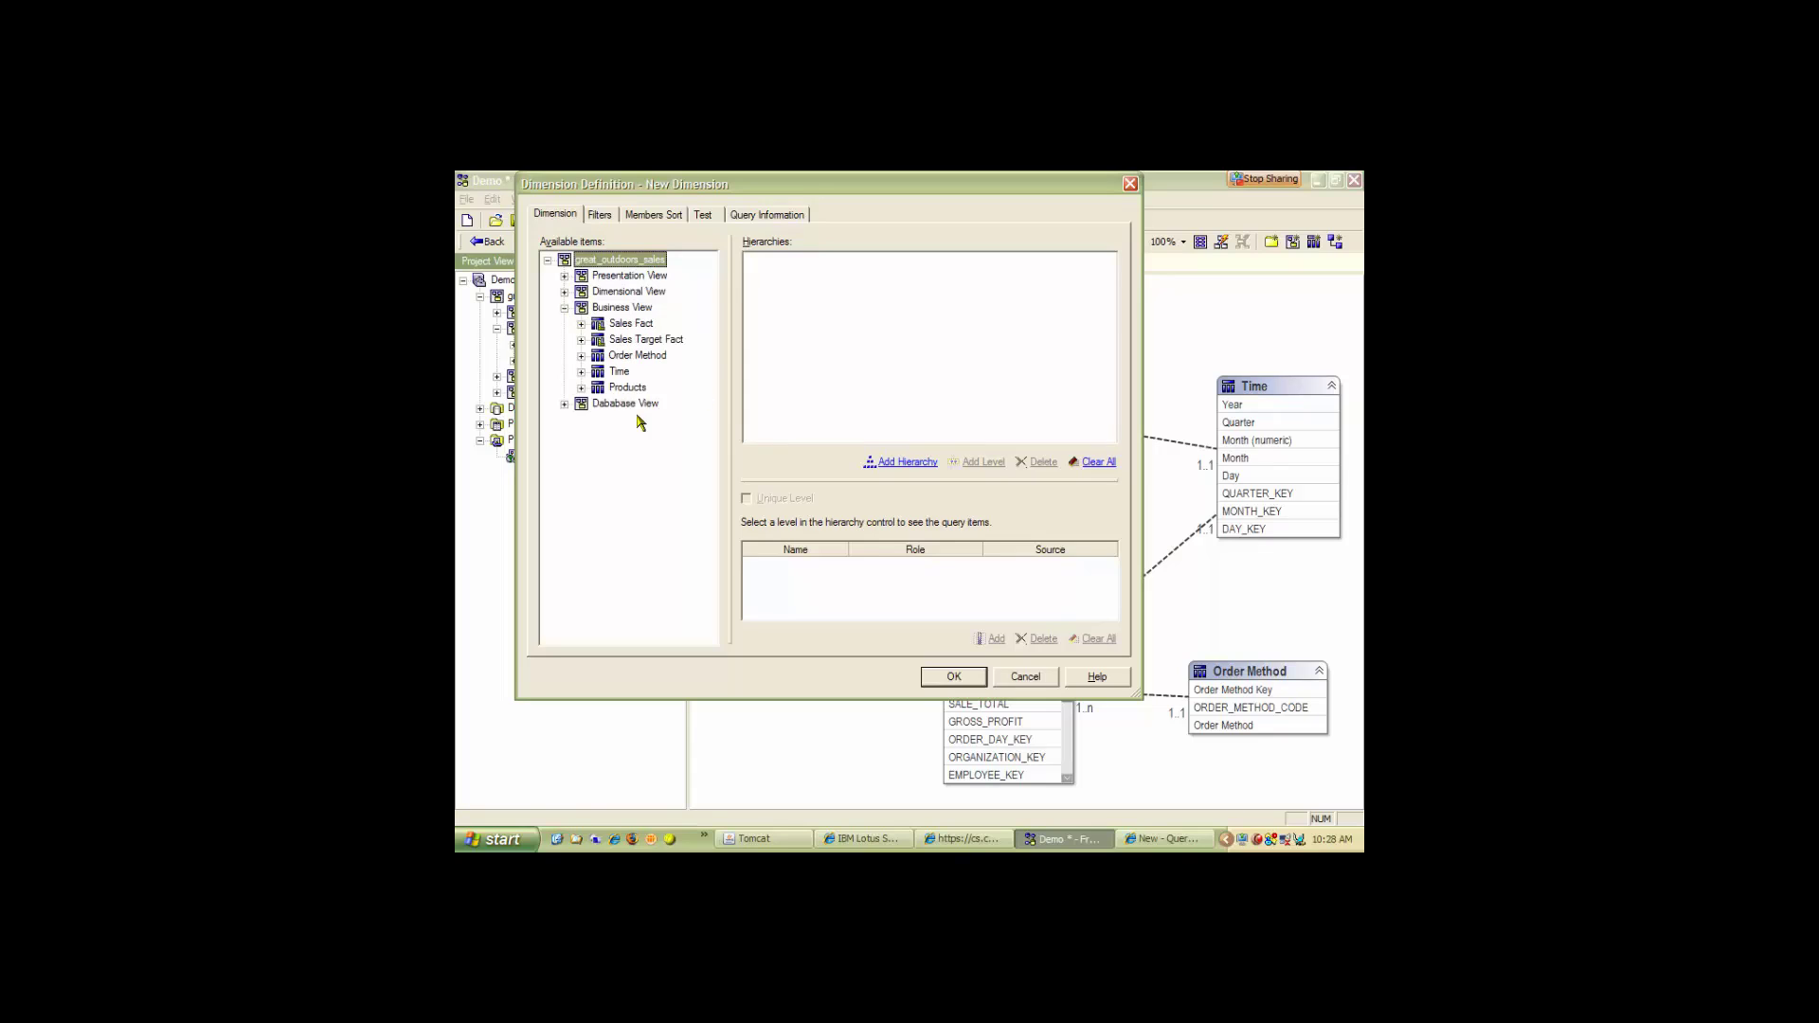
{"action": "left_click", "coordinate": [581, 356]}
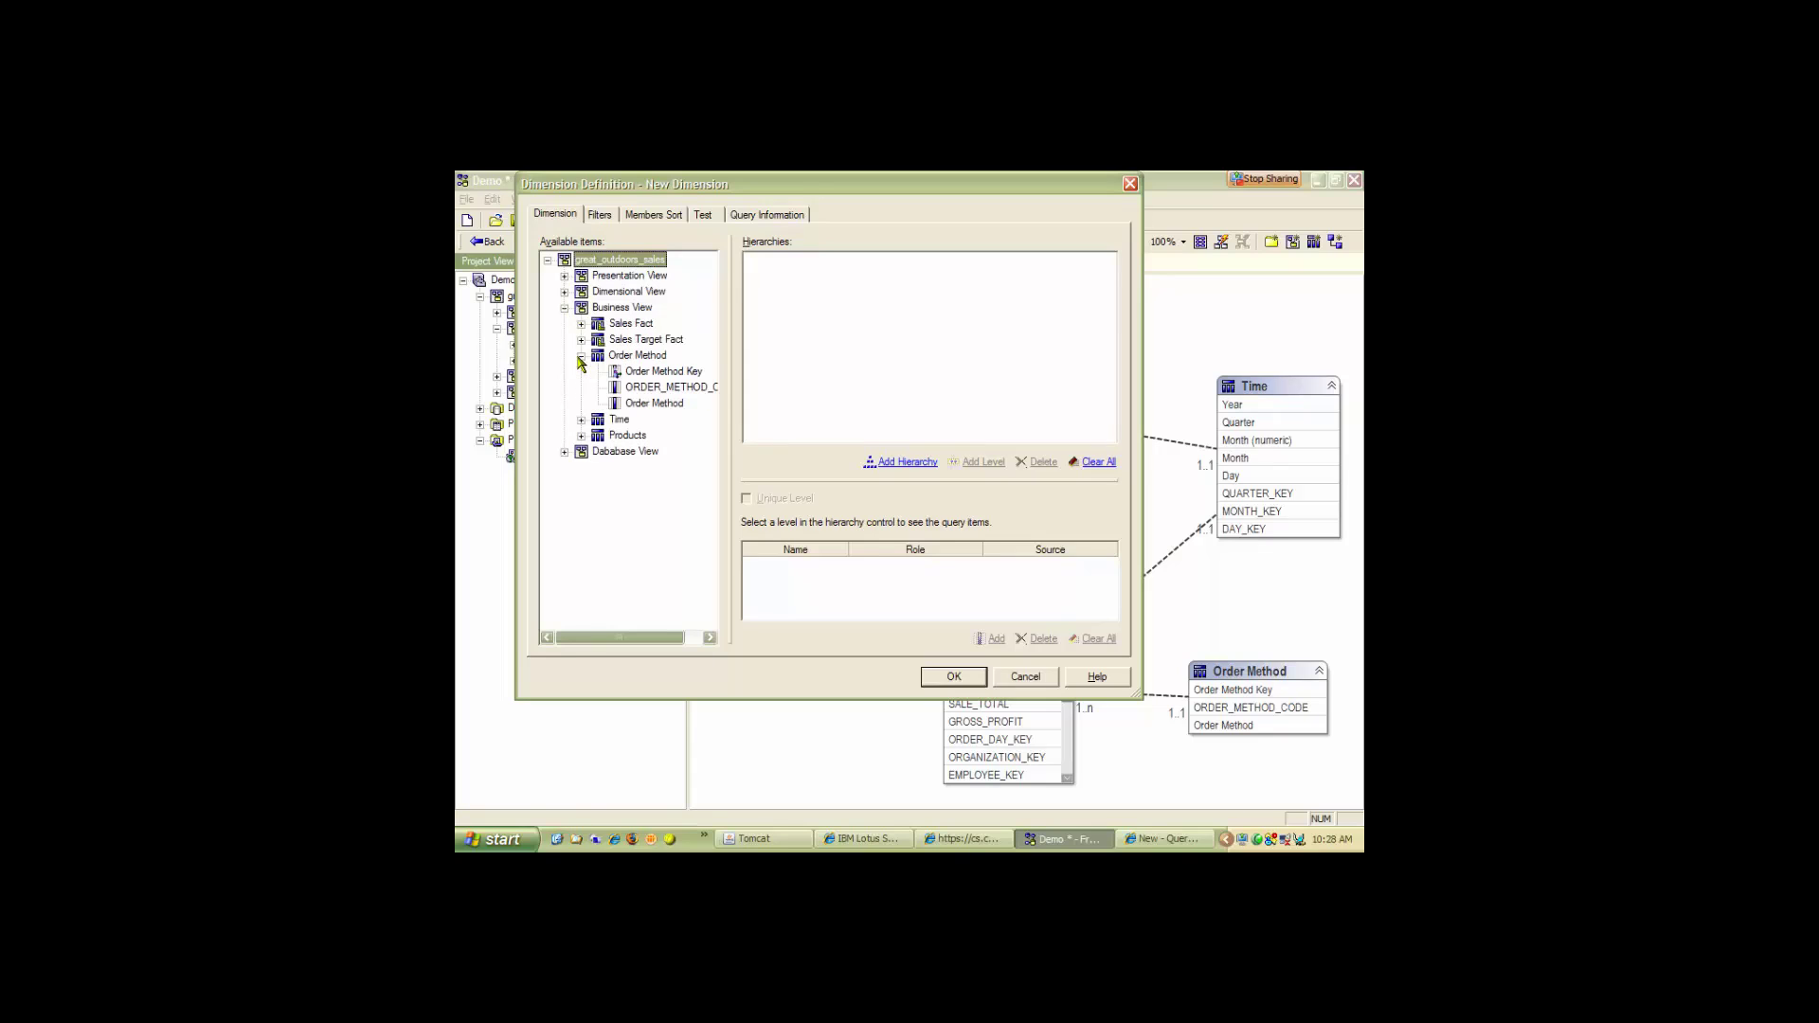
{"action": "left_click", "coordinate": [654, 374]}
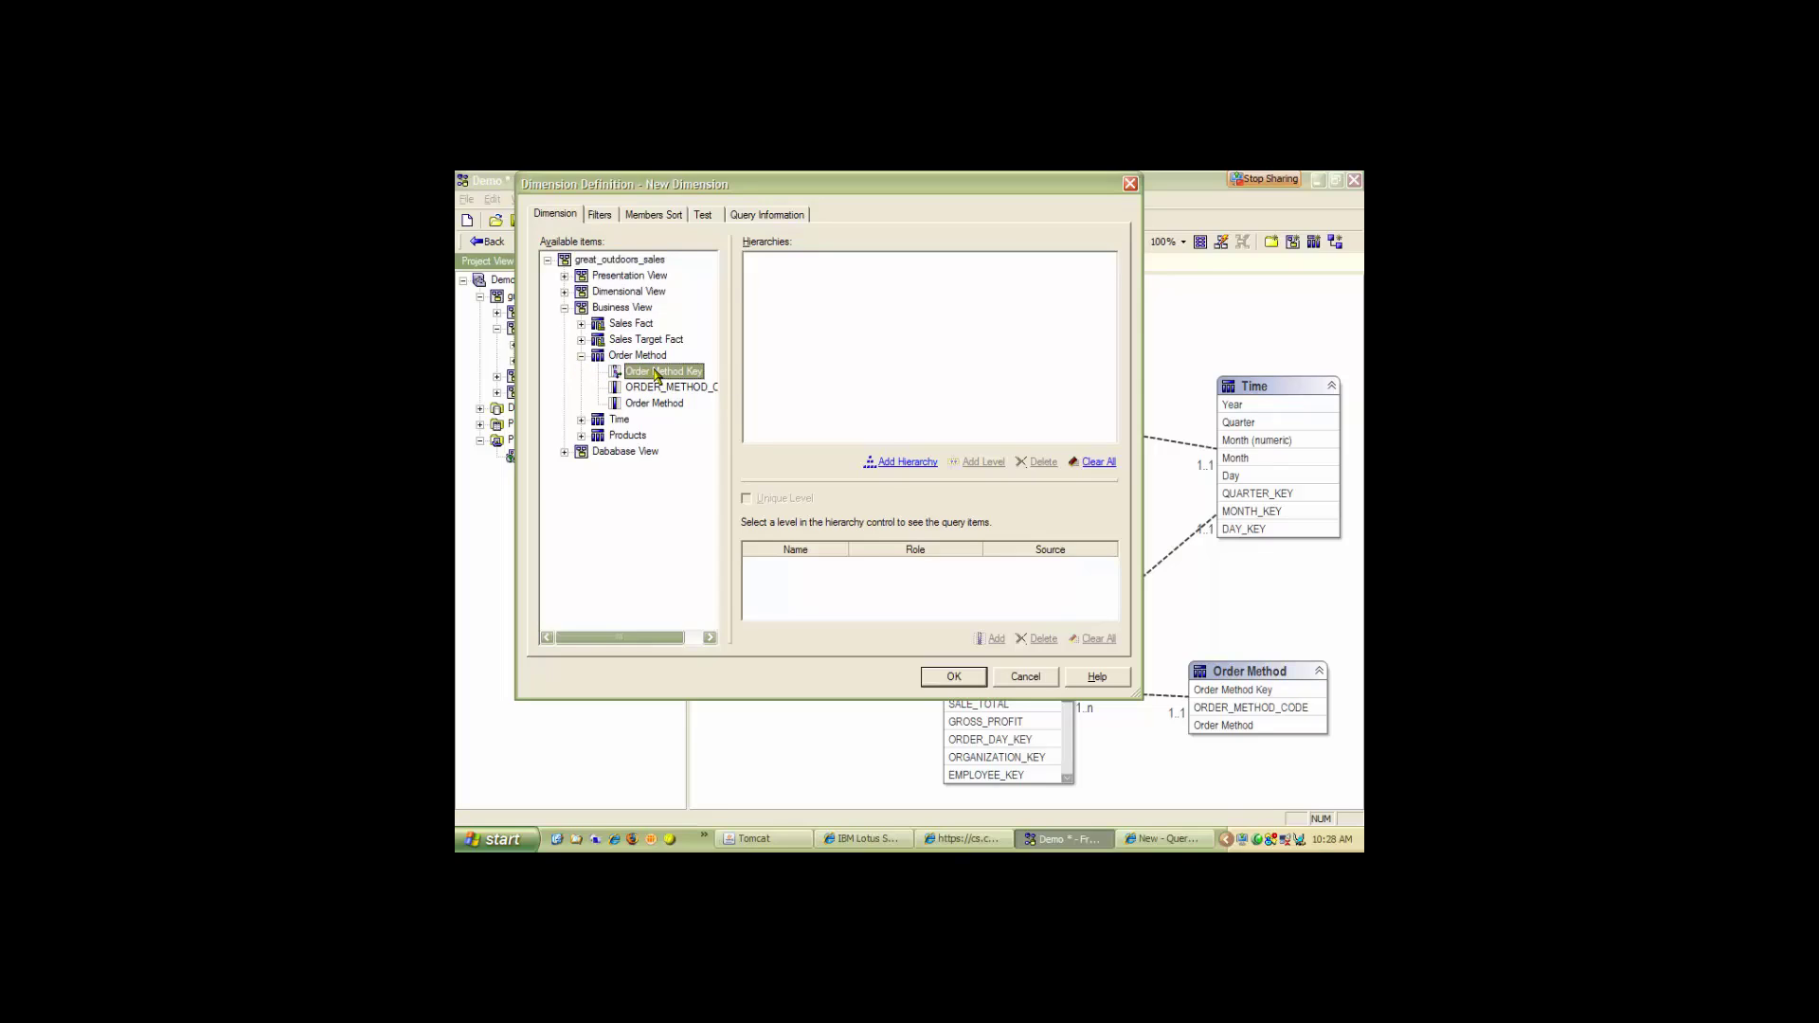
{"action": "left_click_drag", "start_coordinate": [654, 373], "coordinate": [906, 276]}
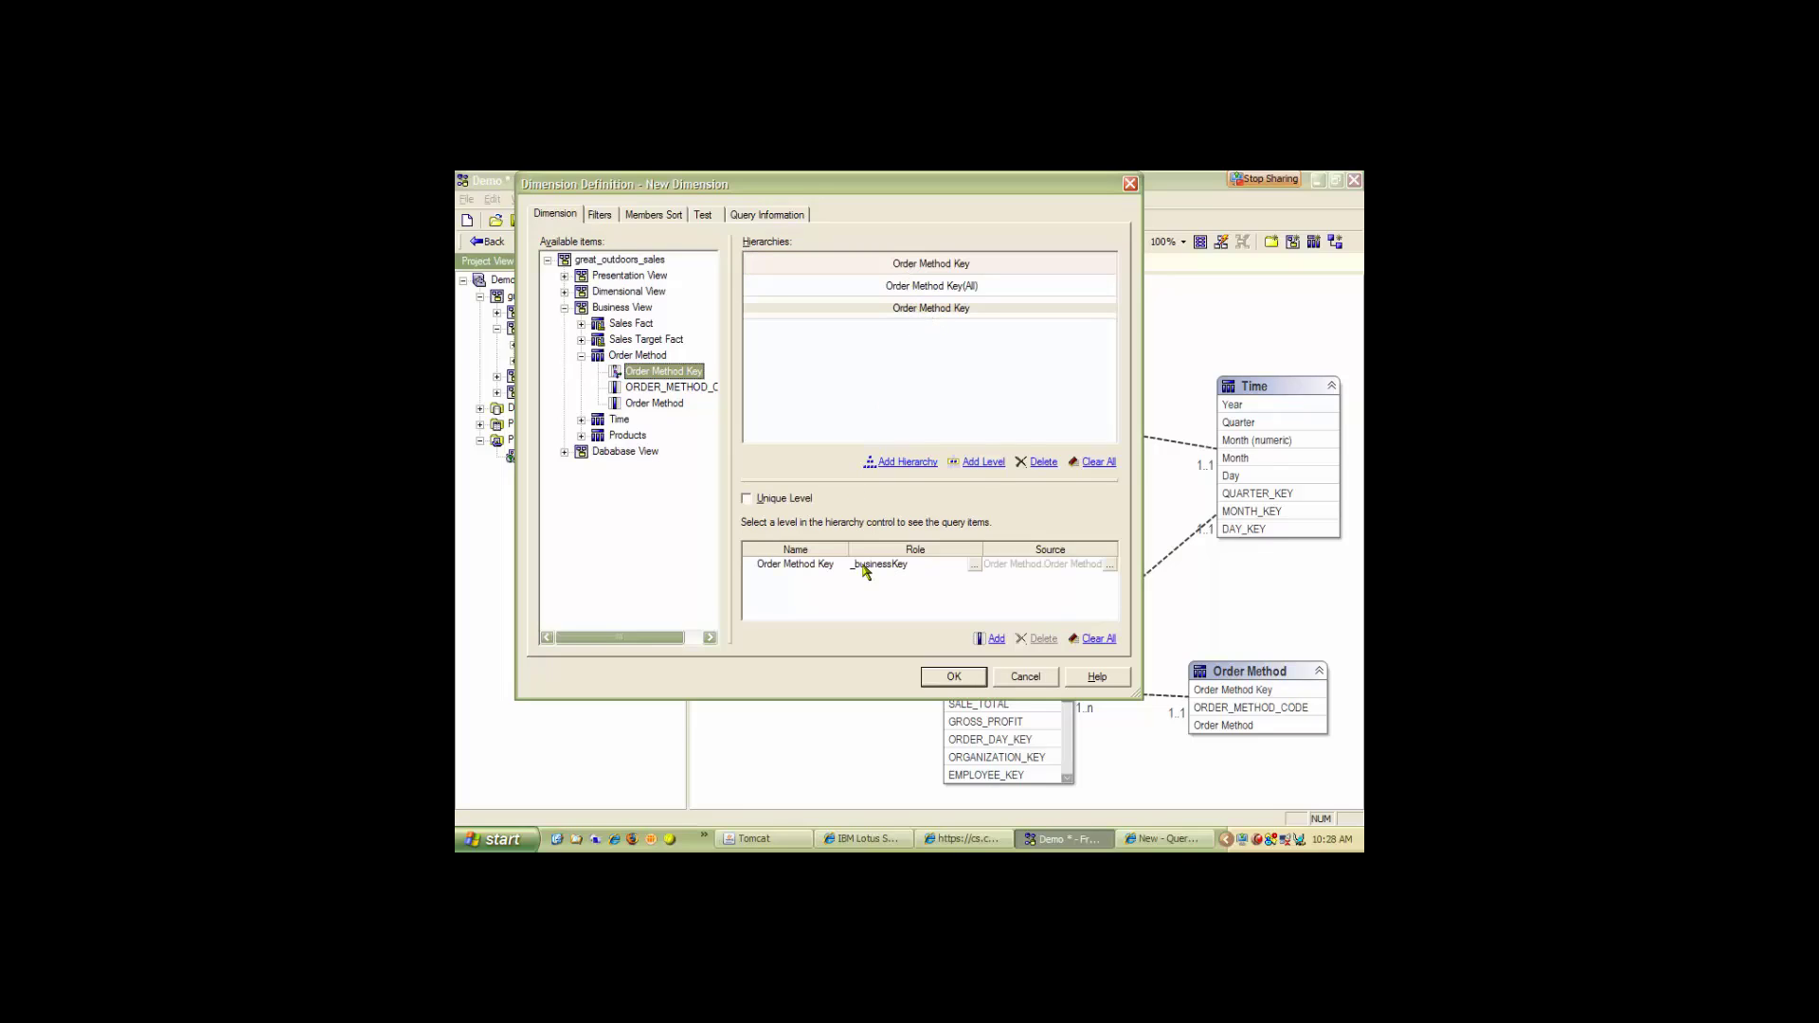
Rename the Order Method Key hierarchy as Order Method.
{"action": "left_click", "coordinate": [929, 312]}
{"action": "left_click", "coordinate": [940, 287]}
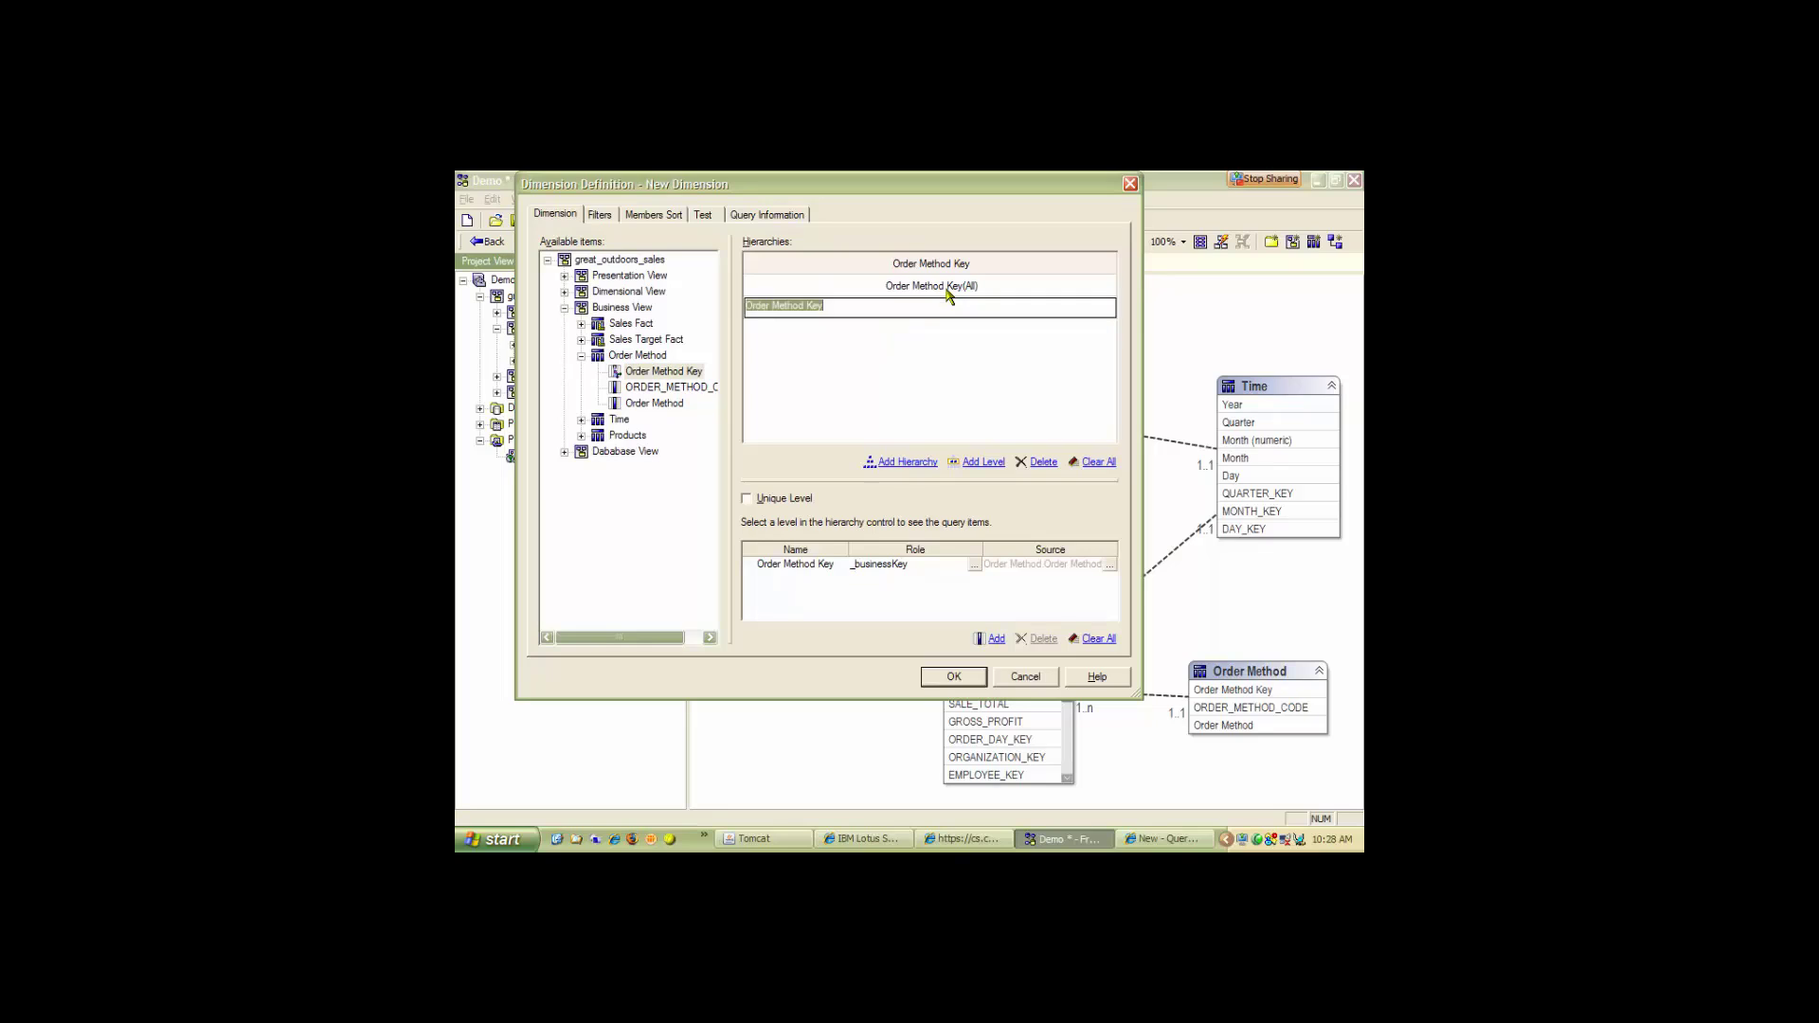
{"action": "left_click", "coordinate": [946, 265]}
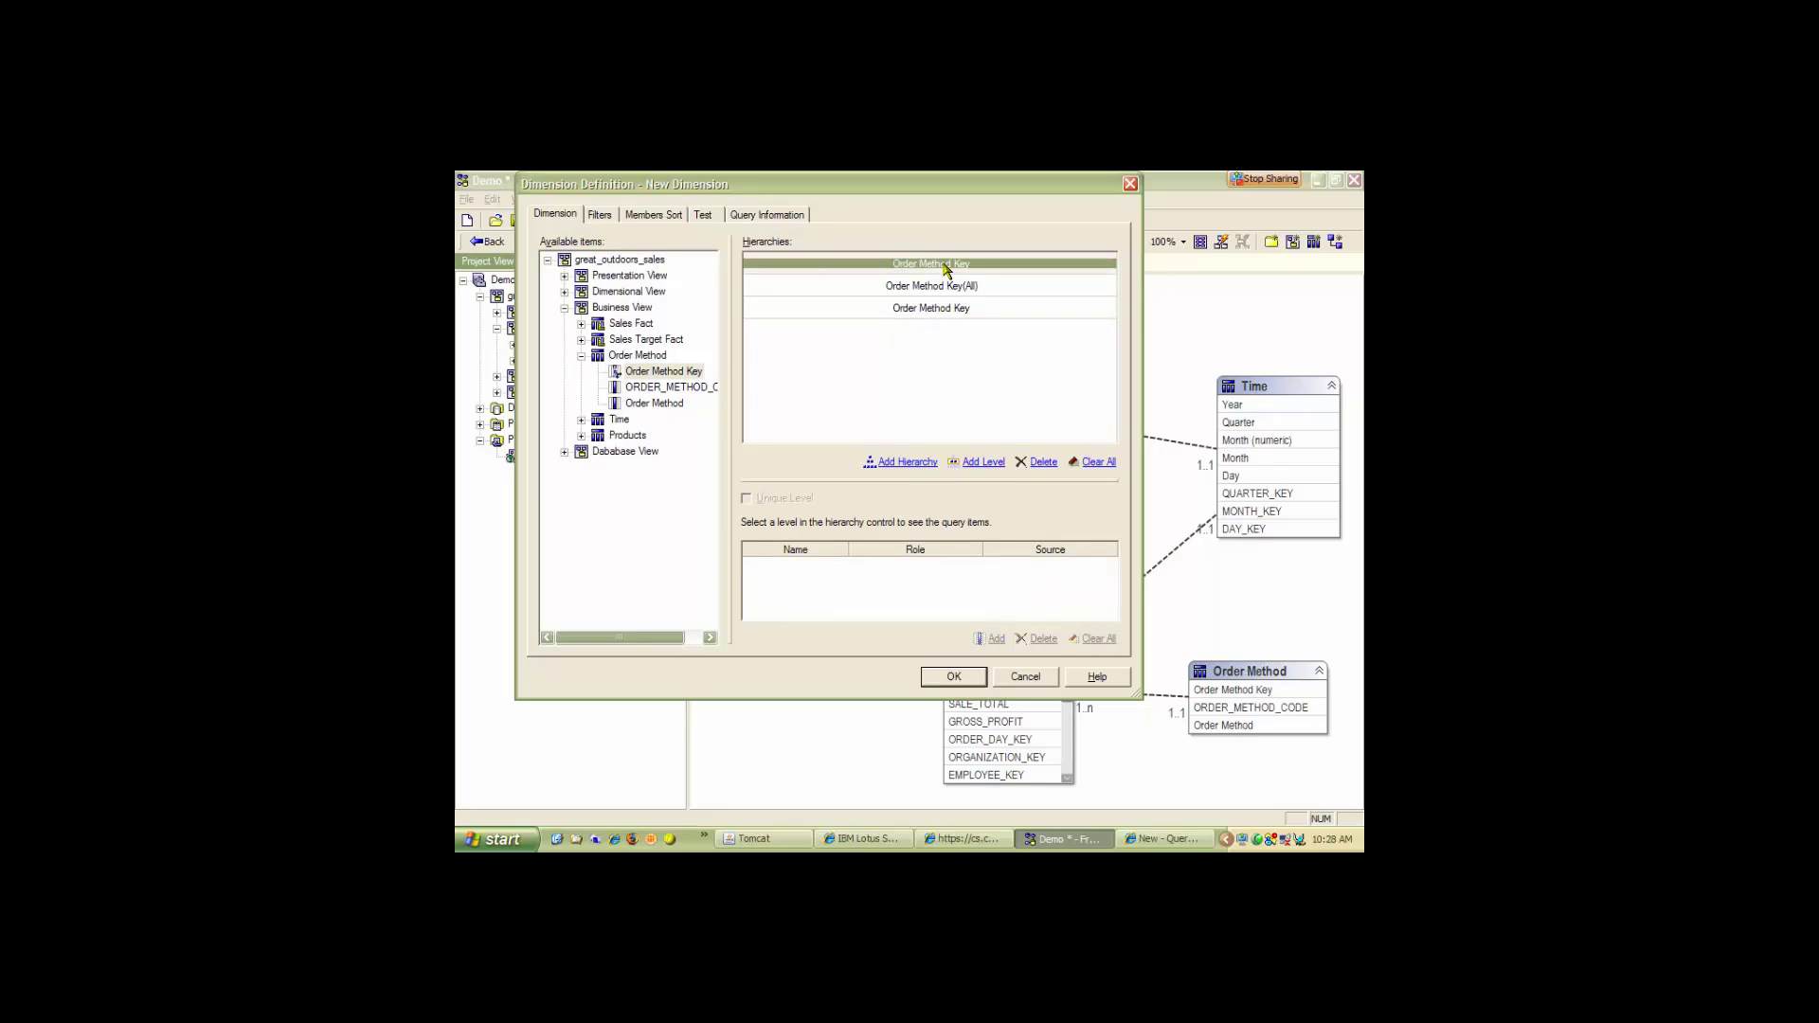
{"action": "left_click", "coordinate": [946, 266]}
{"action": "type", "text": "Order"}
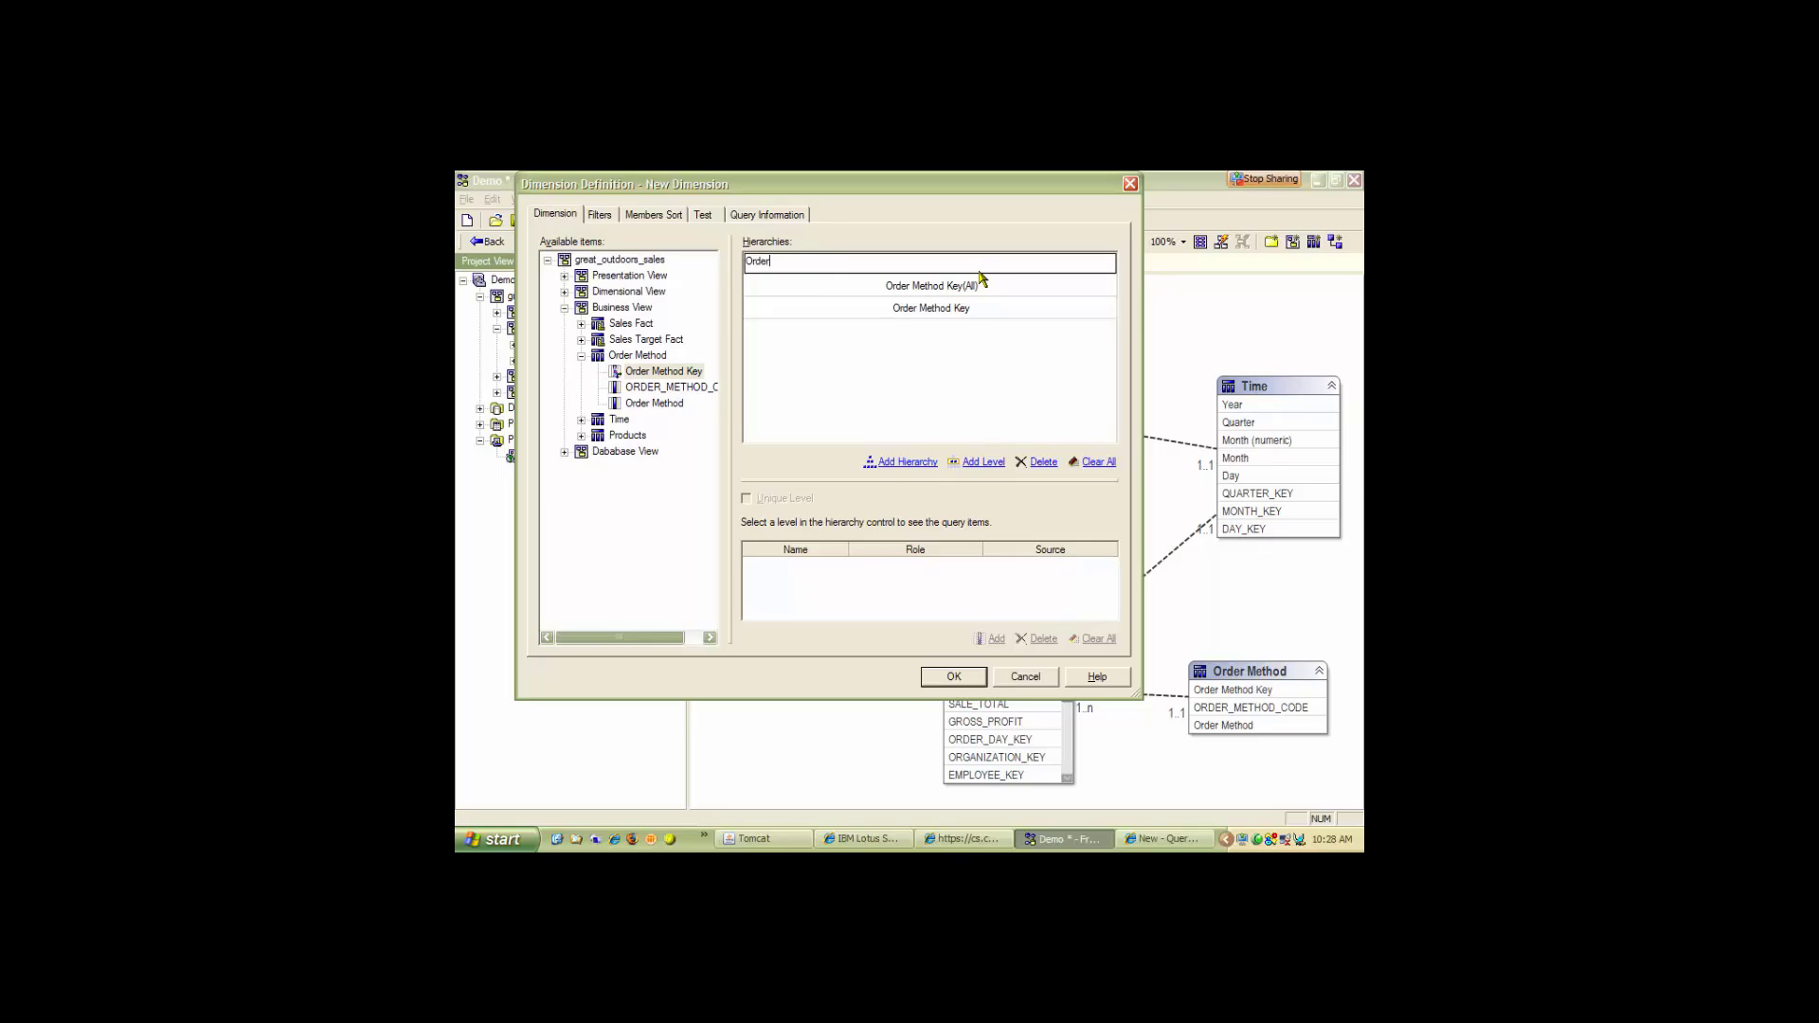
{"action": "type", "text": " Meh"}
{"action": "key", "text": "BackSpace"}
{"action": "type", "text": "the"}
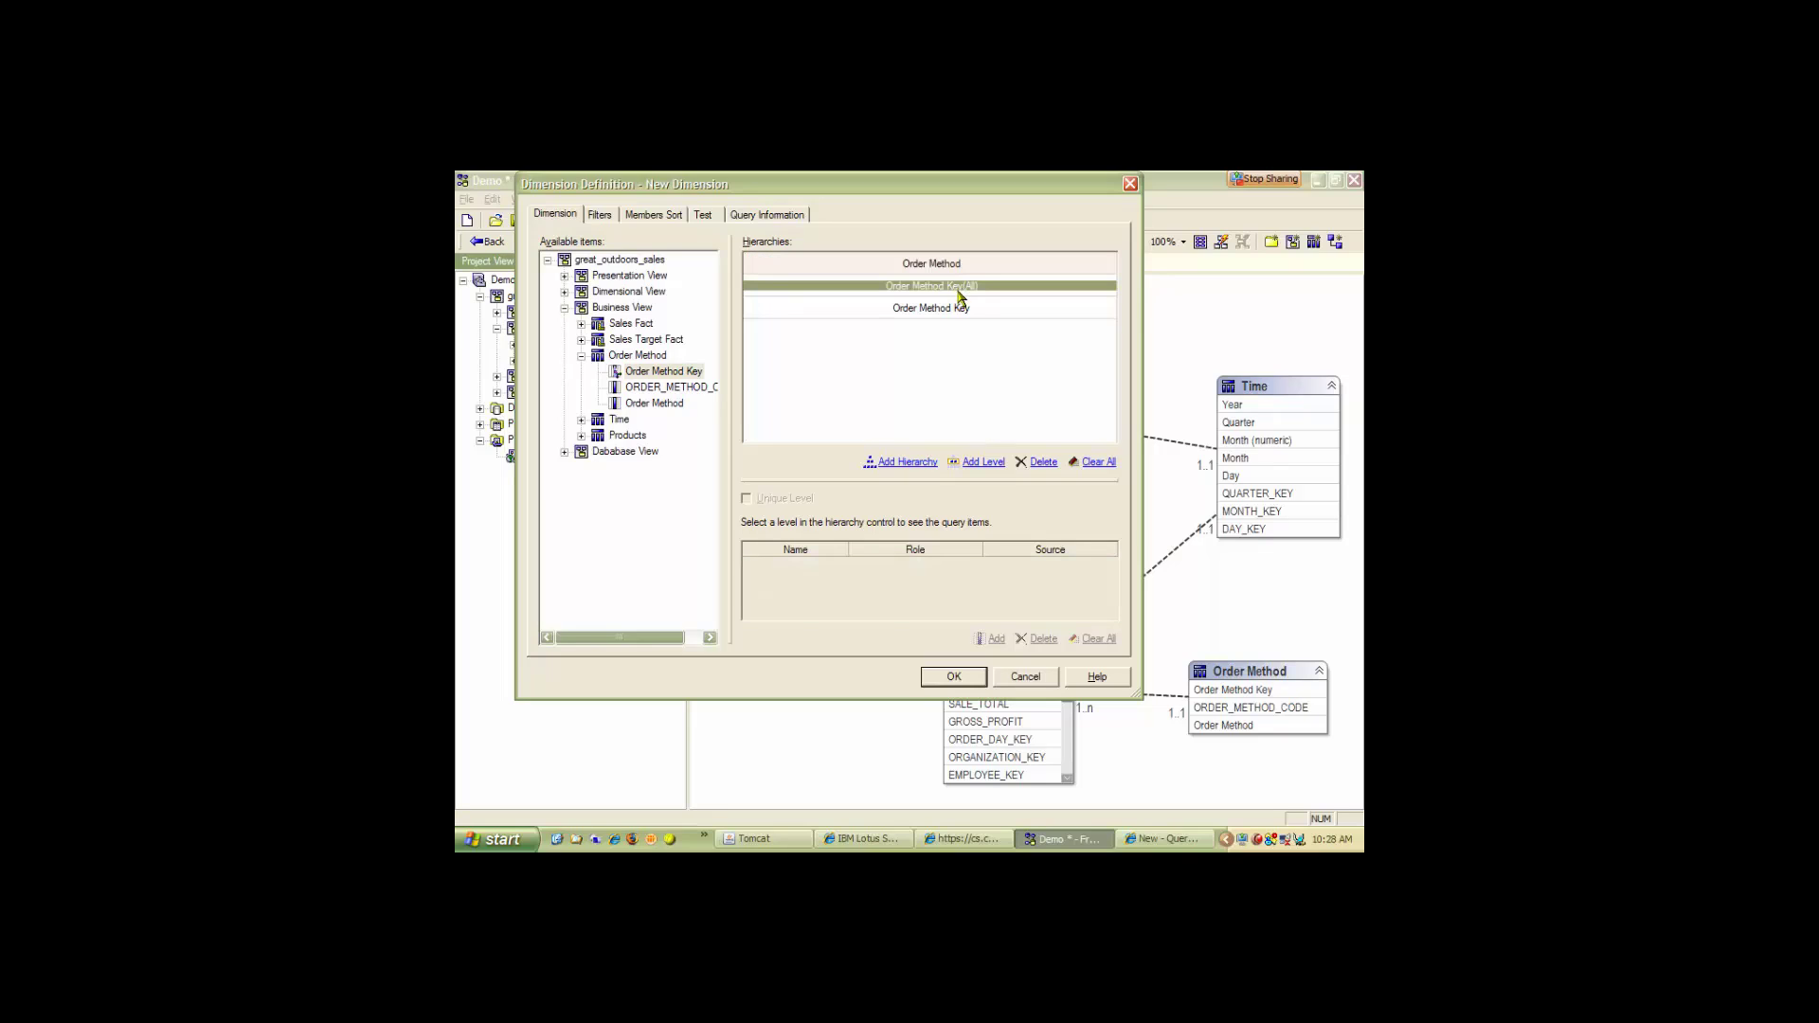
Rename the hierarchy's all level as Order Method All (All).
{"action": "left_click", "coordinate": [957, 287]}
{"action": "left_click", "coordinate": [957, 292]}
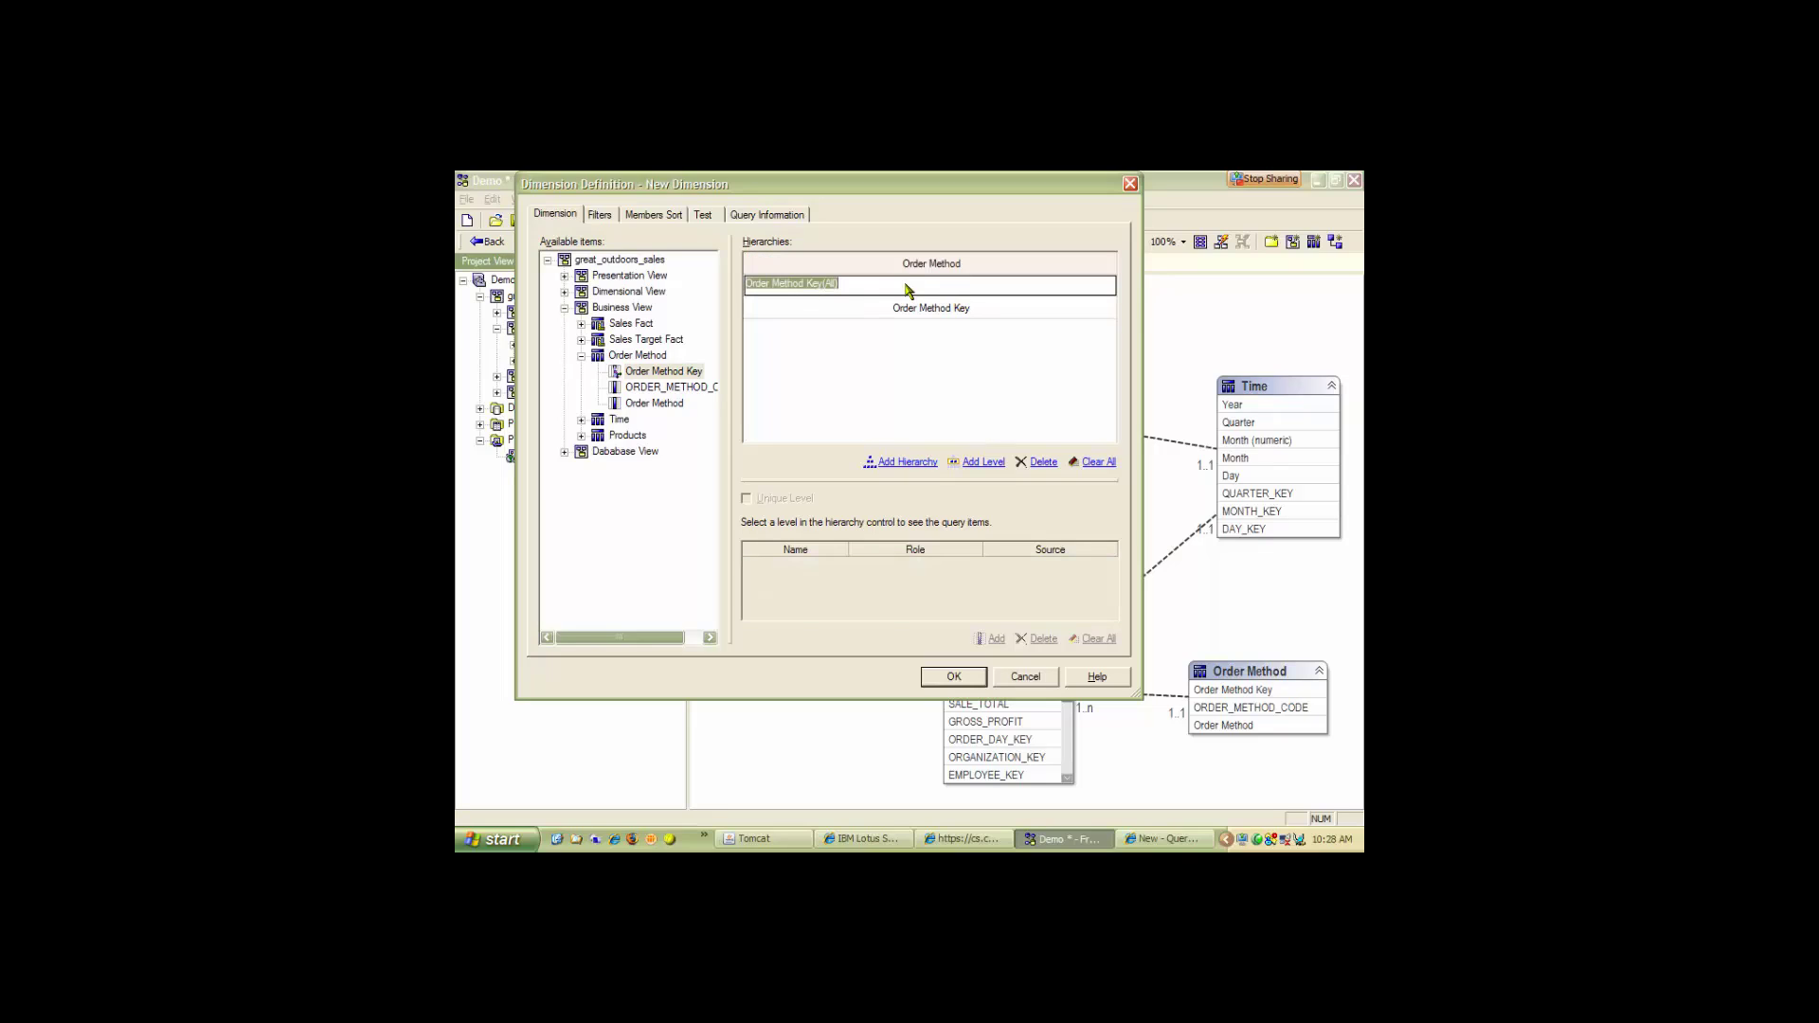
{"action": "left_click", "coordinate": [823, 289]}
{"action": "key", "text": "shift+Home"}
{"action": "type", "text": "Order Method All"}
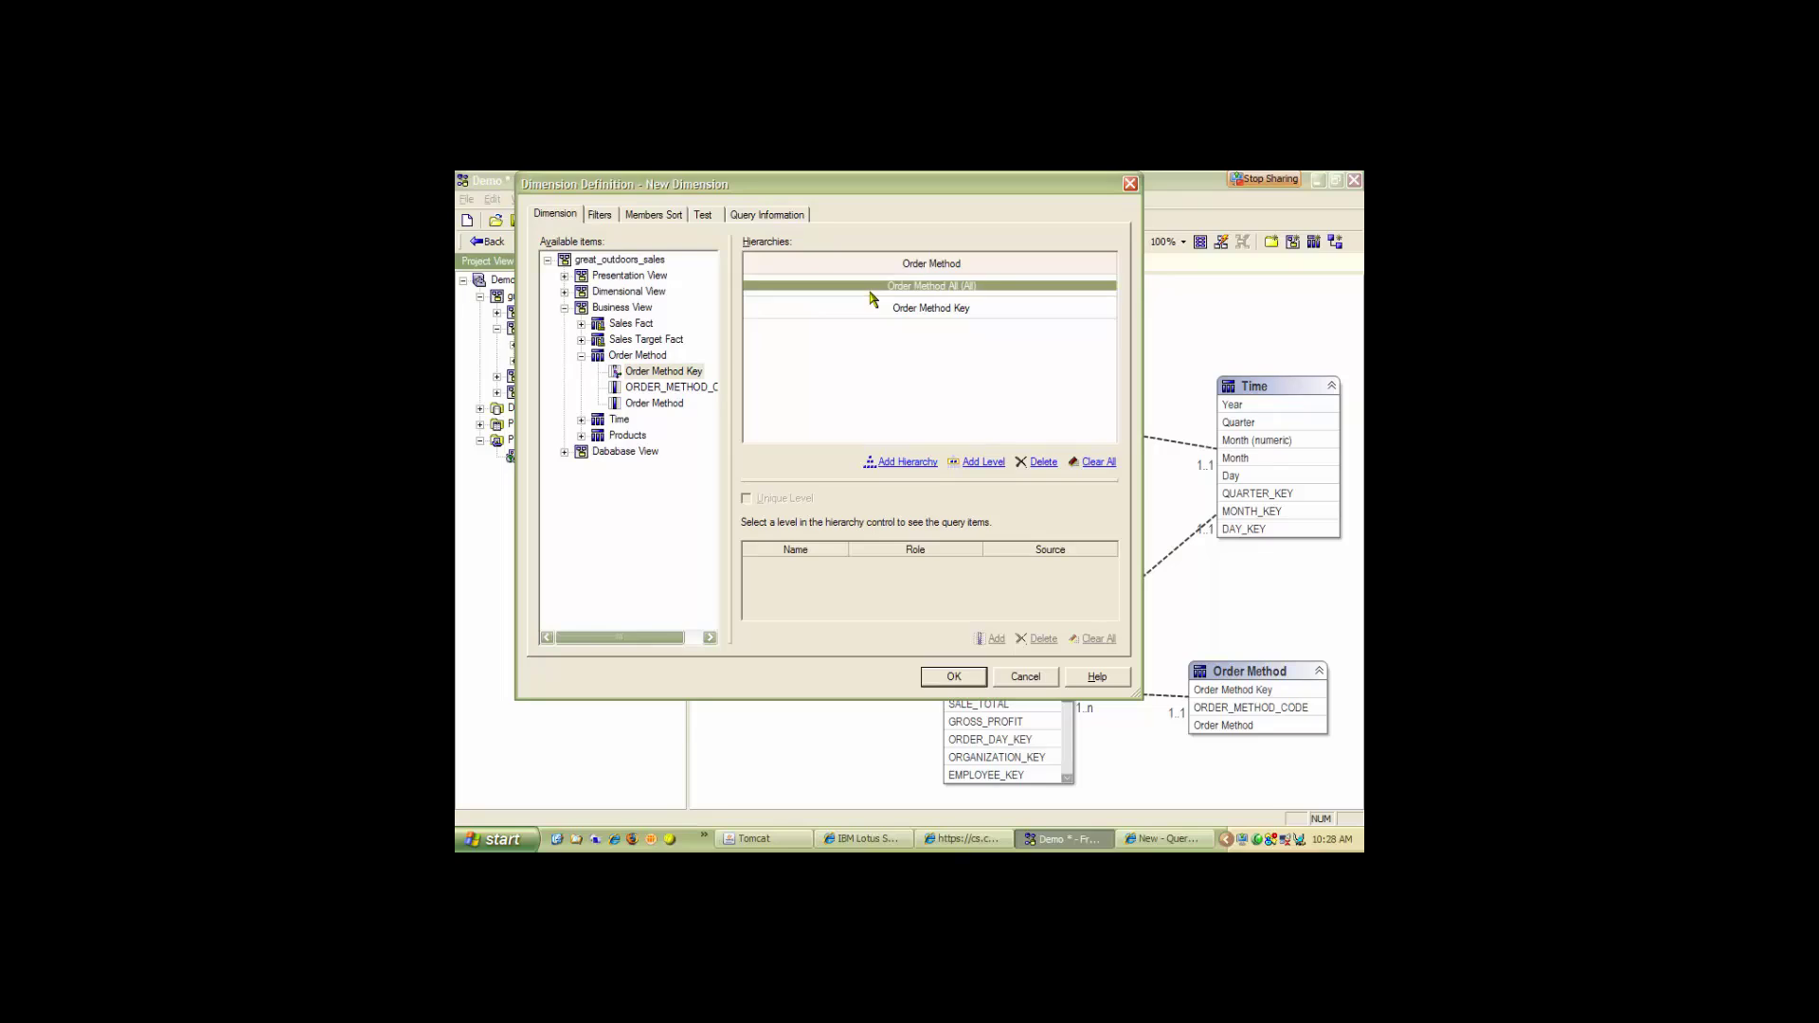
{"action": "key", "text": "Return"}
Rename the lowest level of the hierarchy, Order Method Key, as Order Method.
{"action": "left_click", "coordinate": [931, 309]}
{"action": "left_click", "coordinate": [957, 311]}
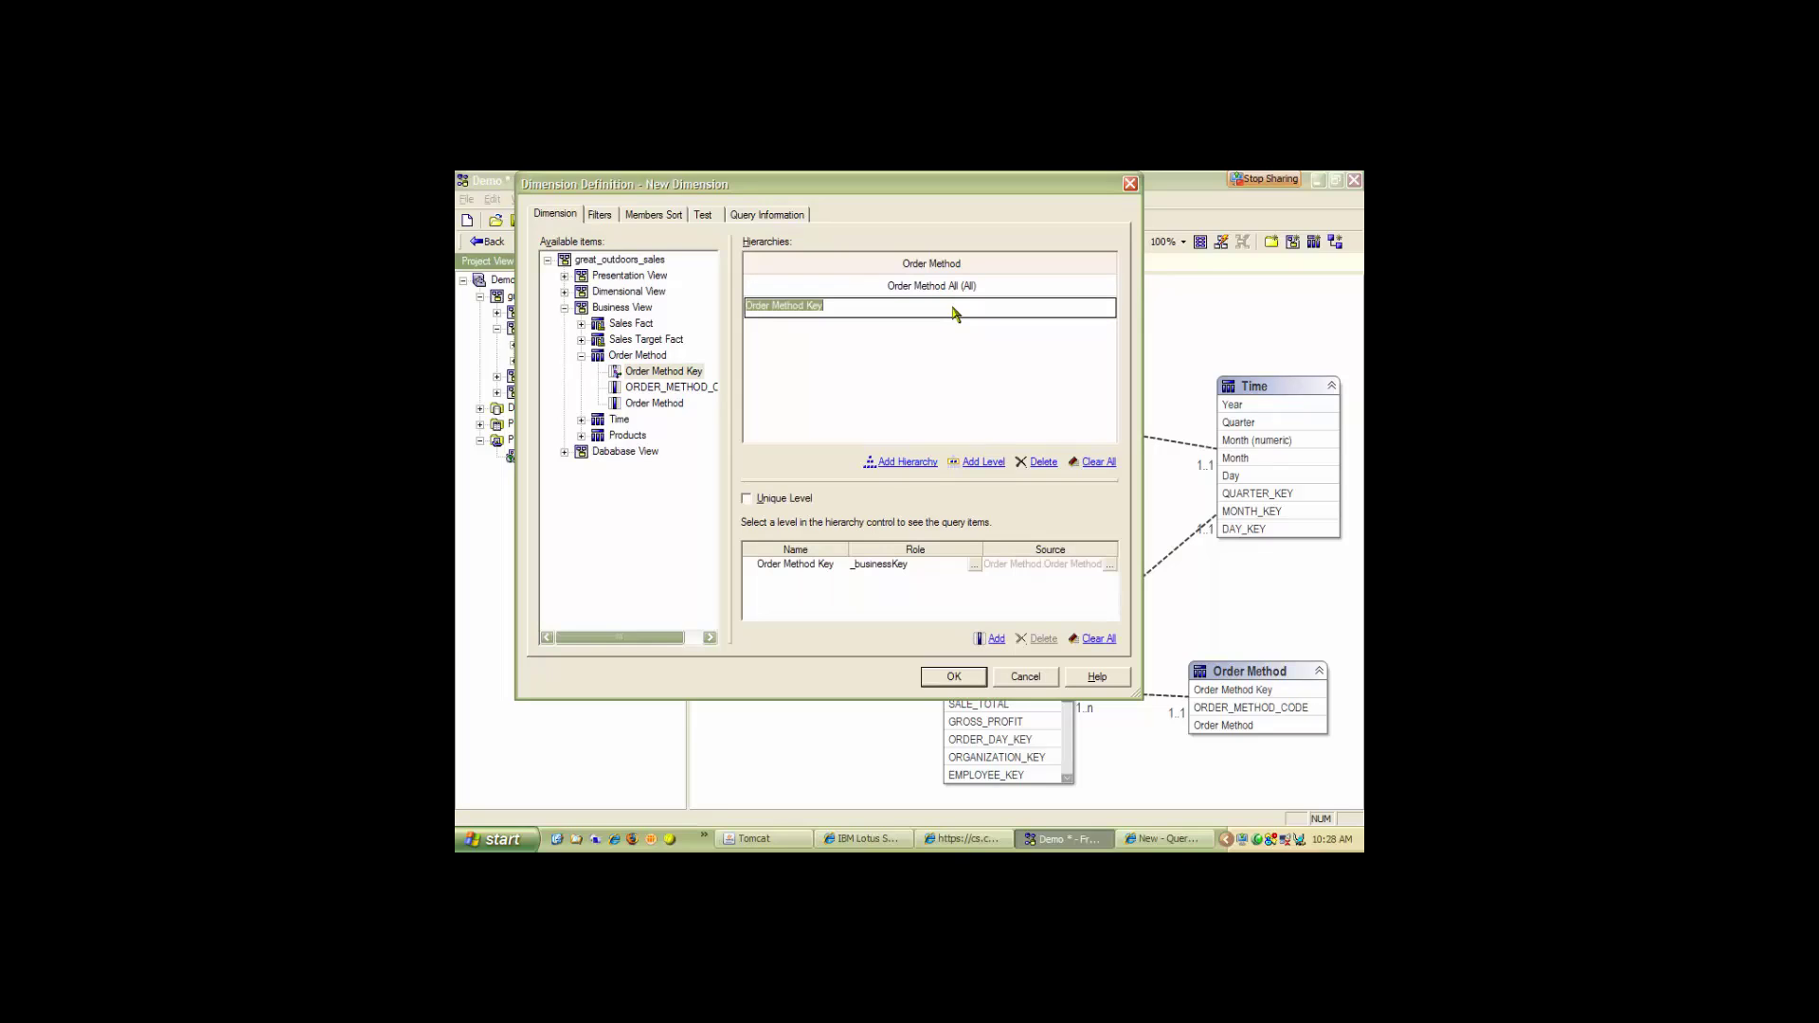
{"action": "left_click", "coordinate": [941, 314]}
{"action": "key", "text": "BackSpace"}
{"action": "key", "text": "BackSpace"}
{"action": "key", "text": "BackSpace"}
{"action": "key", "text": "BackSpace"}
{"action": "key", "text": "Return"}
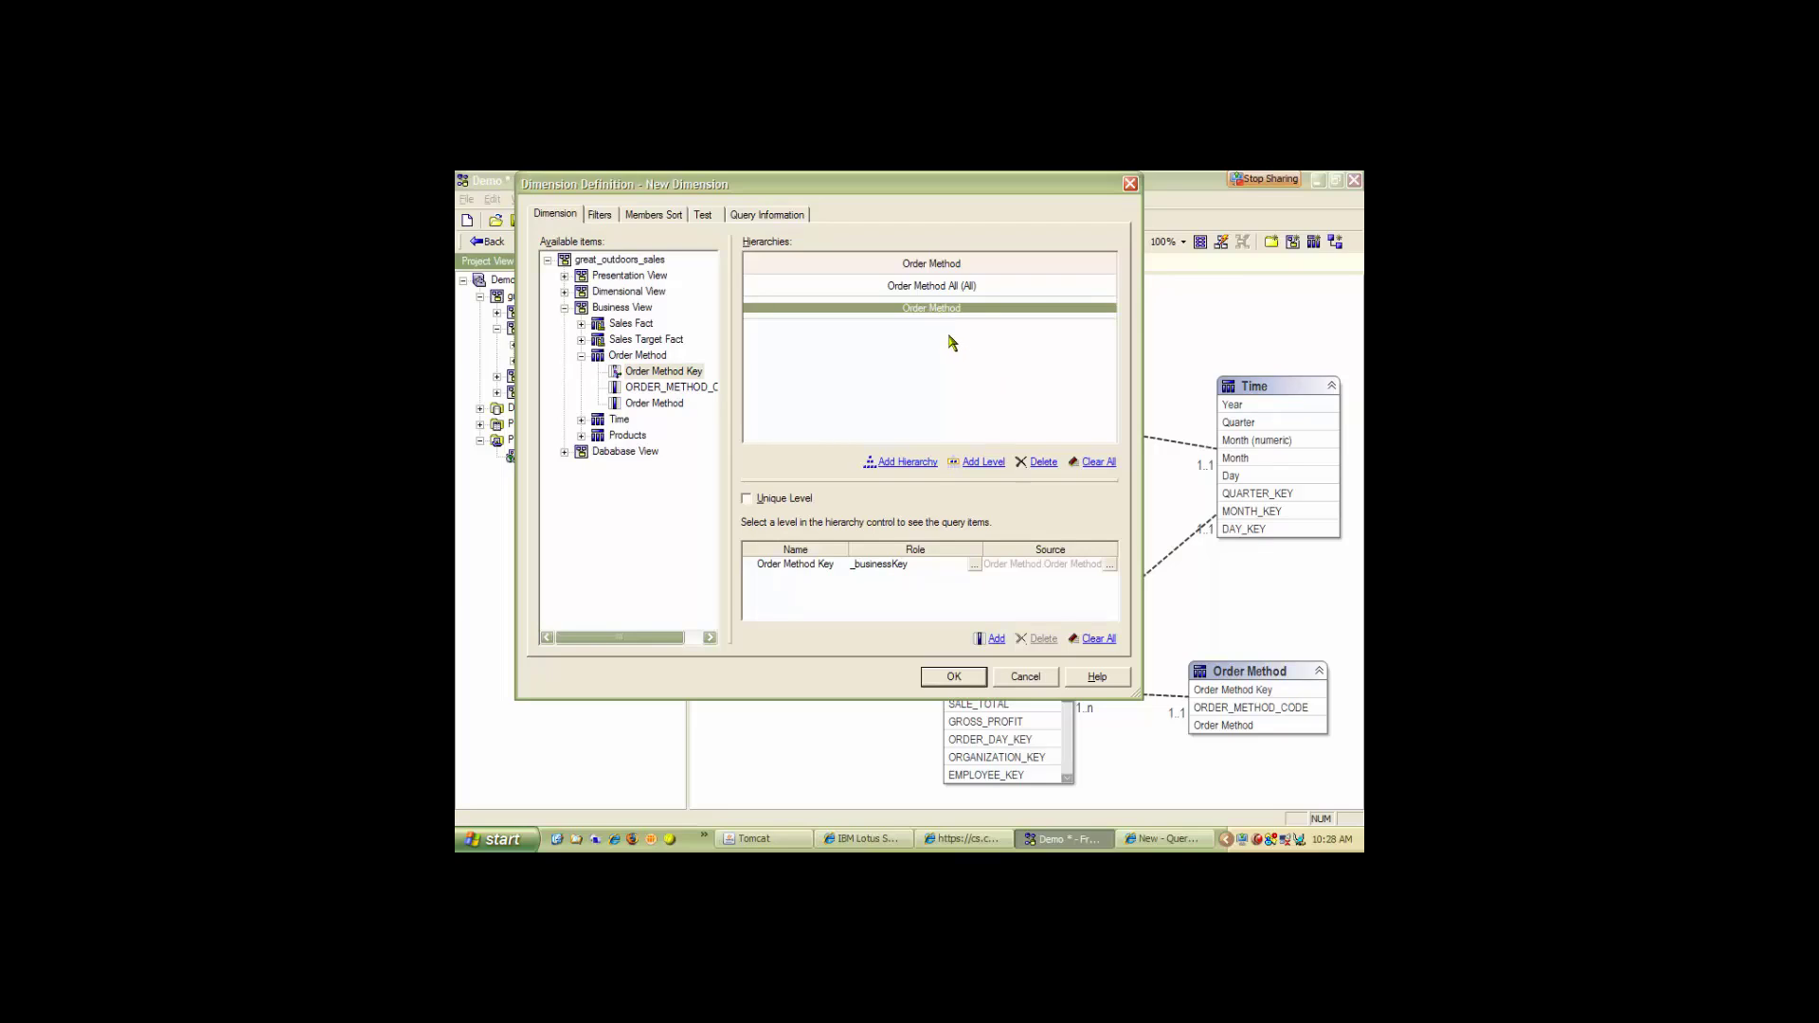
Add the Business View's Order Method item to the hierarchy's Order Method level with the _memberCaption role.
{"action": "left_click", "coordinate": [928, 286]}
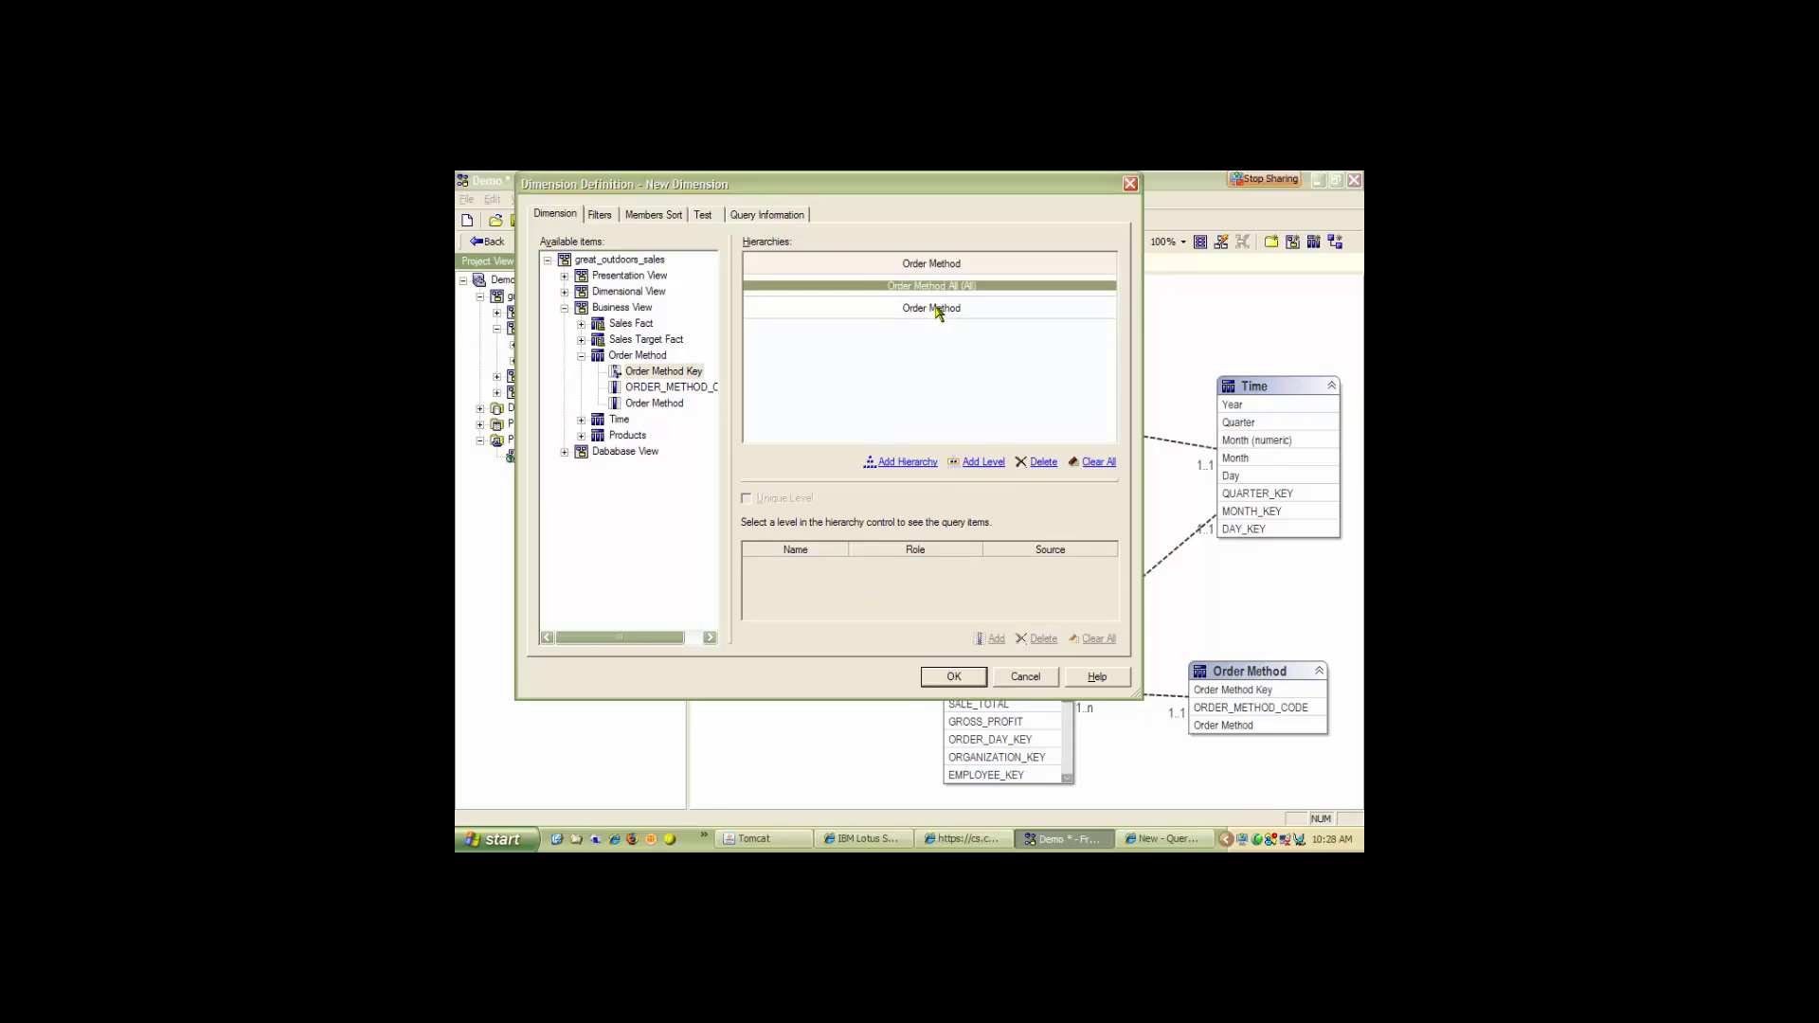
{"action": "left_click", "coordinate": [936, 309]}
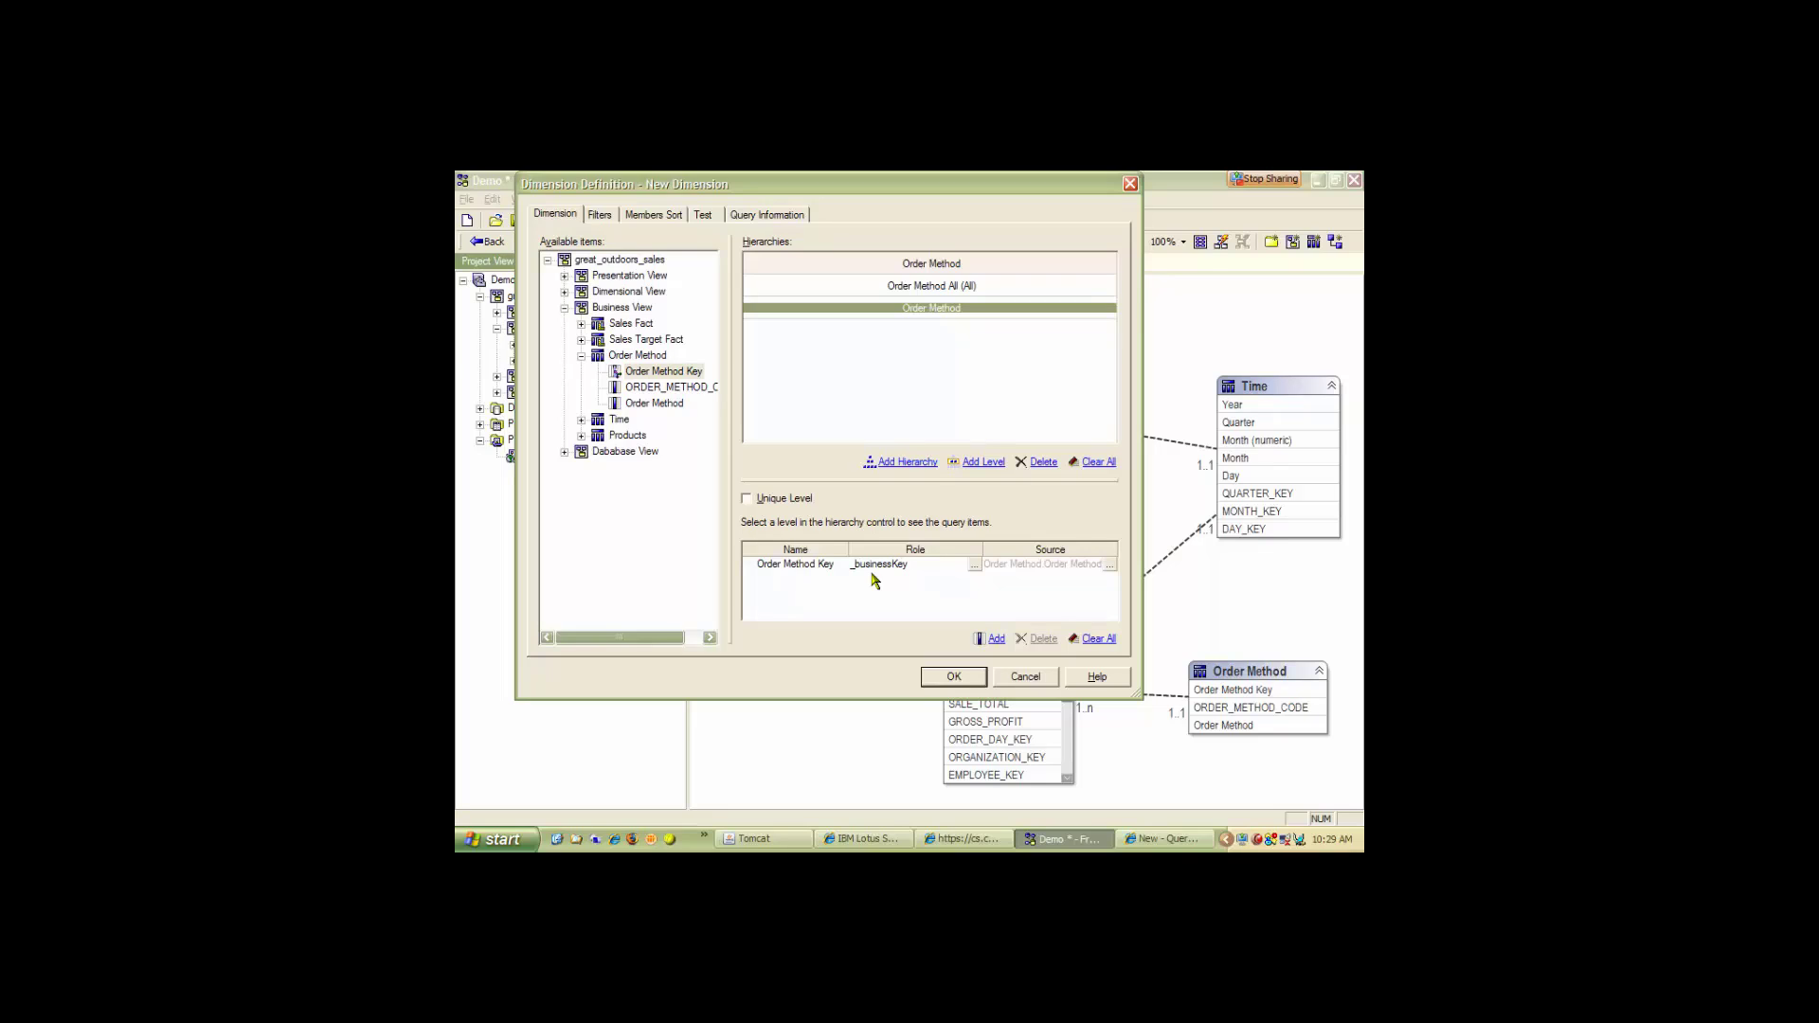
{"action": "left_click_drag", "start_coordinate": [656, 406], "coordinate": [804, 590]}
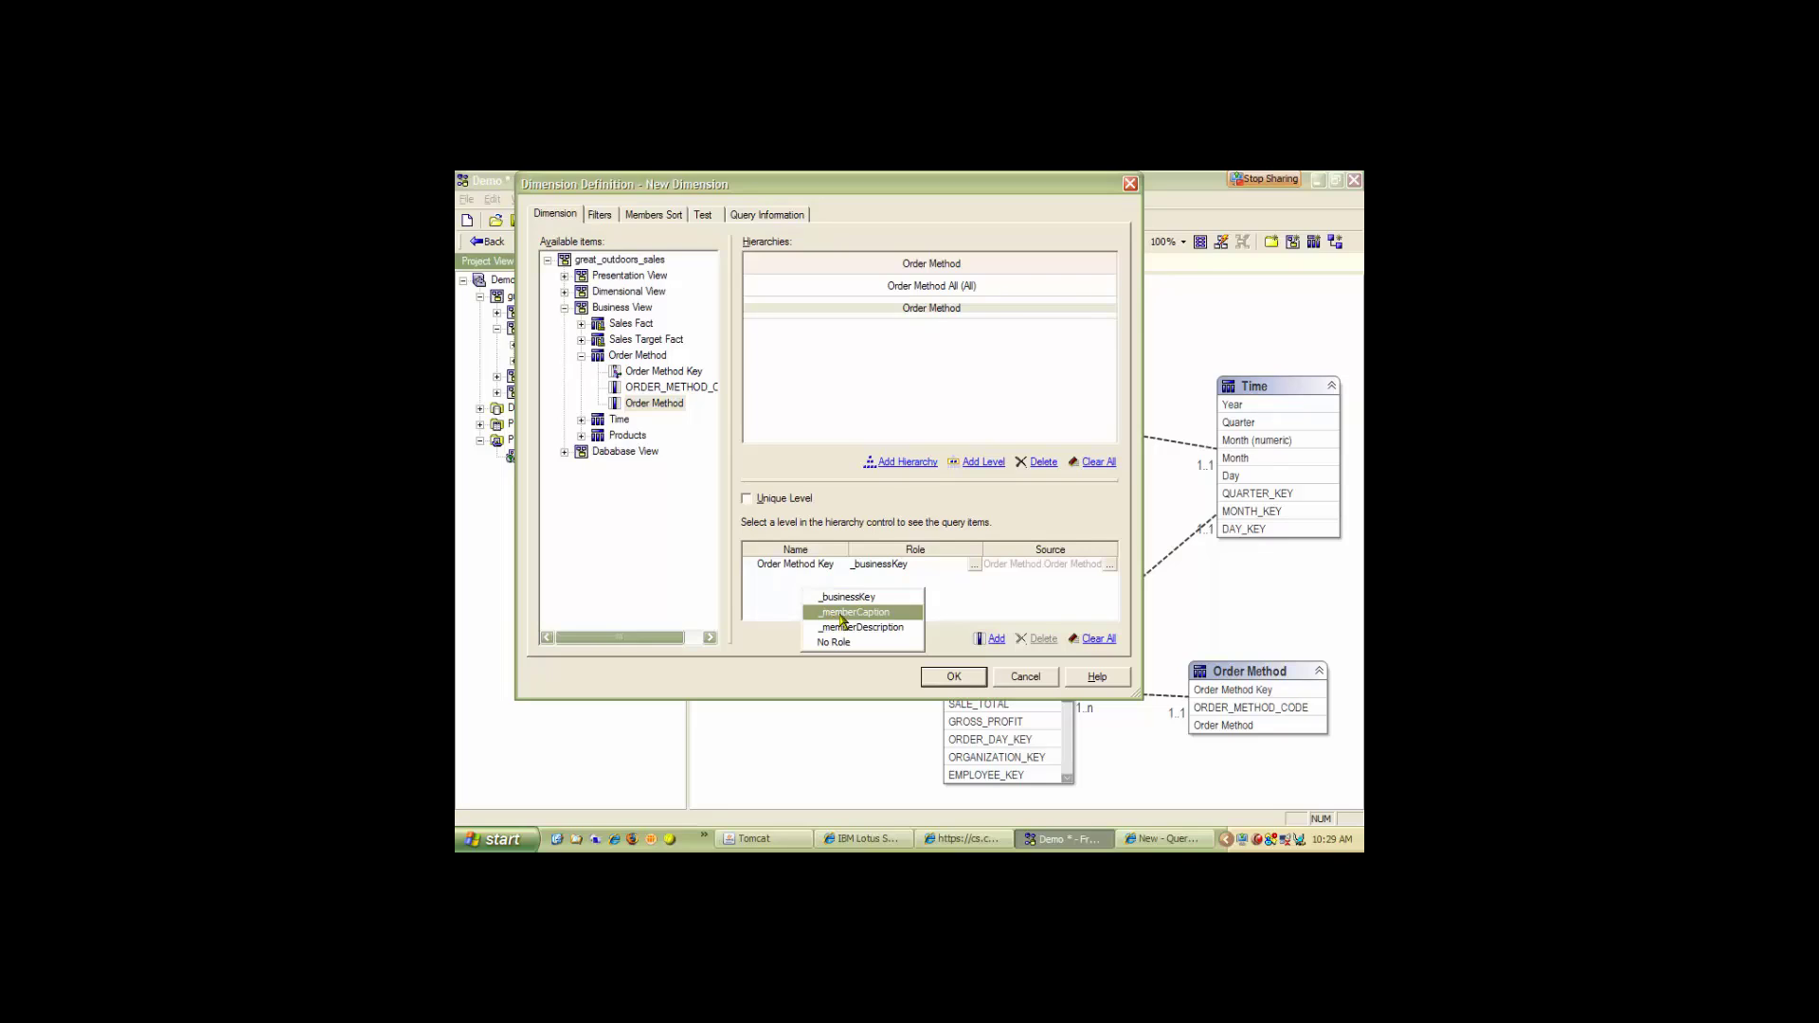
{"action": "left_click", "coordinate": [841, 613]}
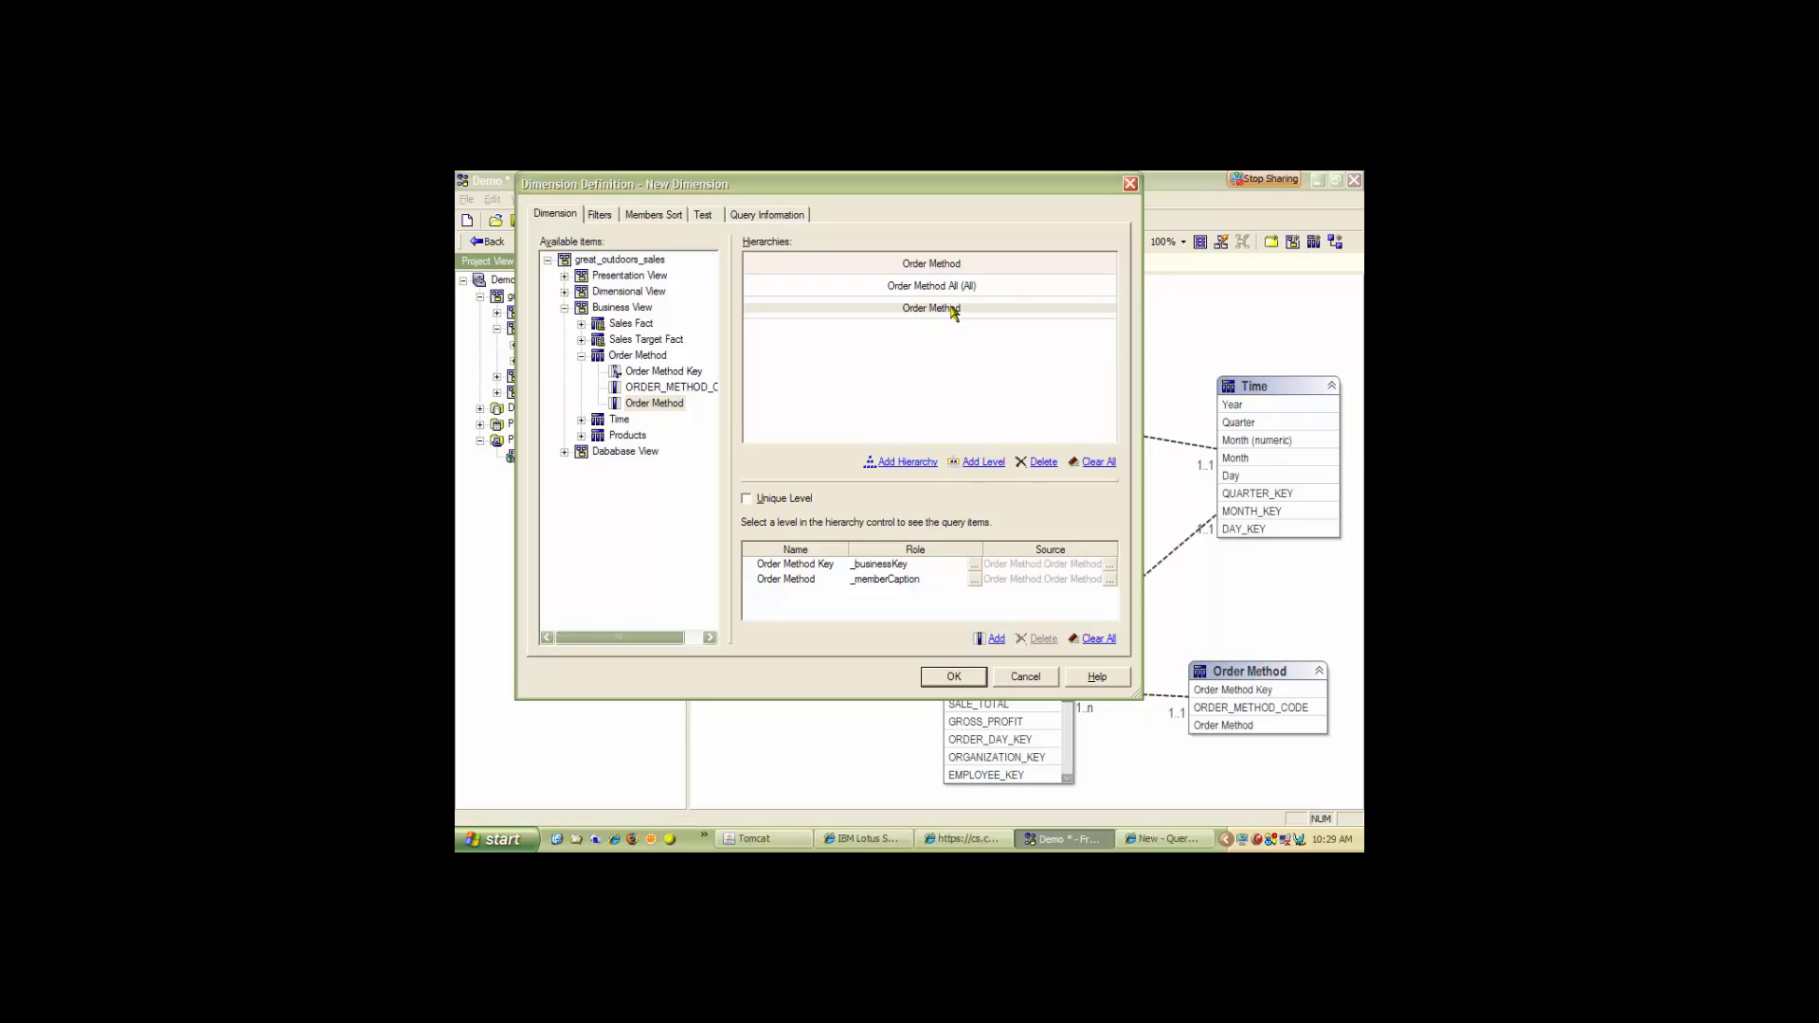
Finish the dimension definition and name the new dimension Order Method.
{"action": "left_click", "coordinate": [954, 677]}
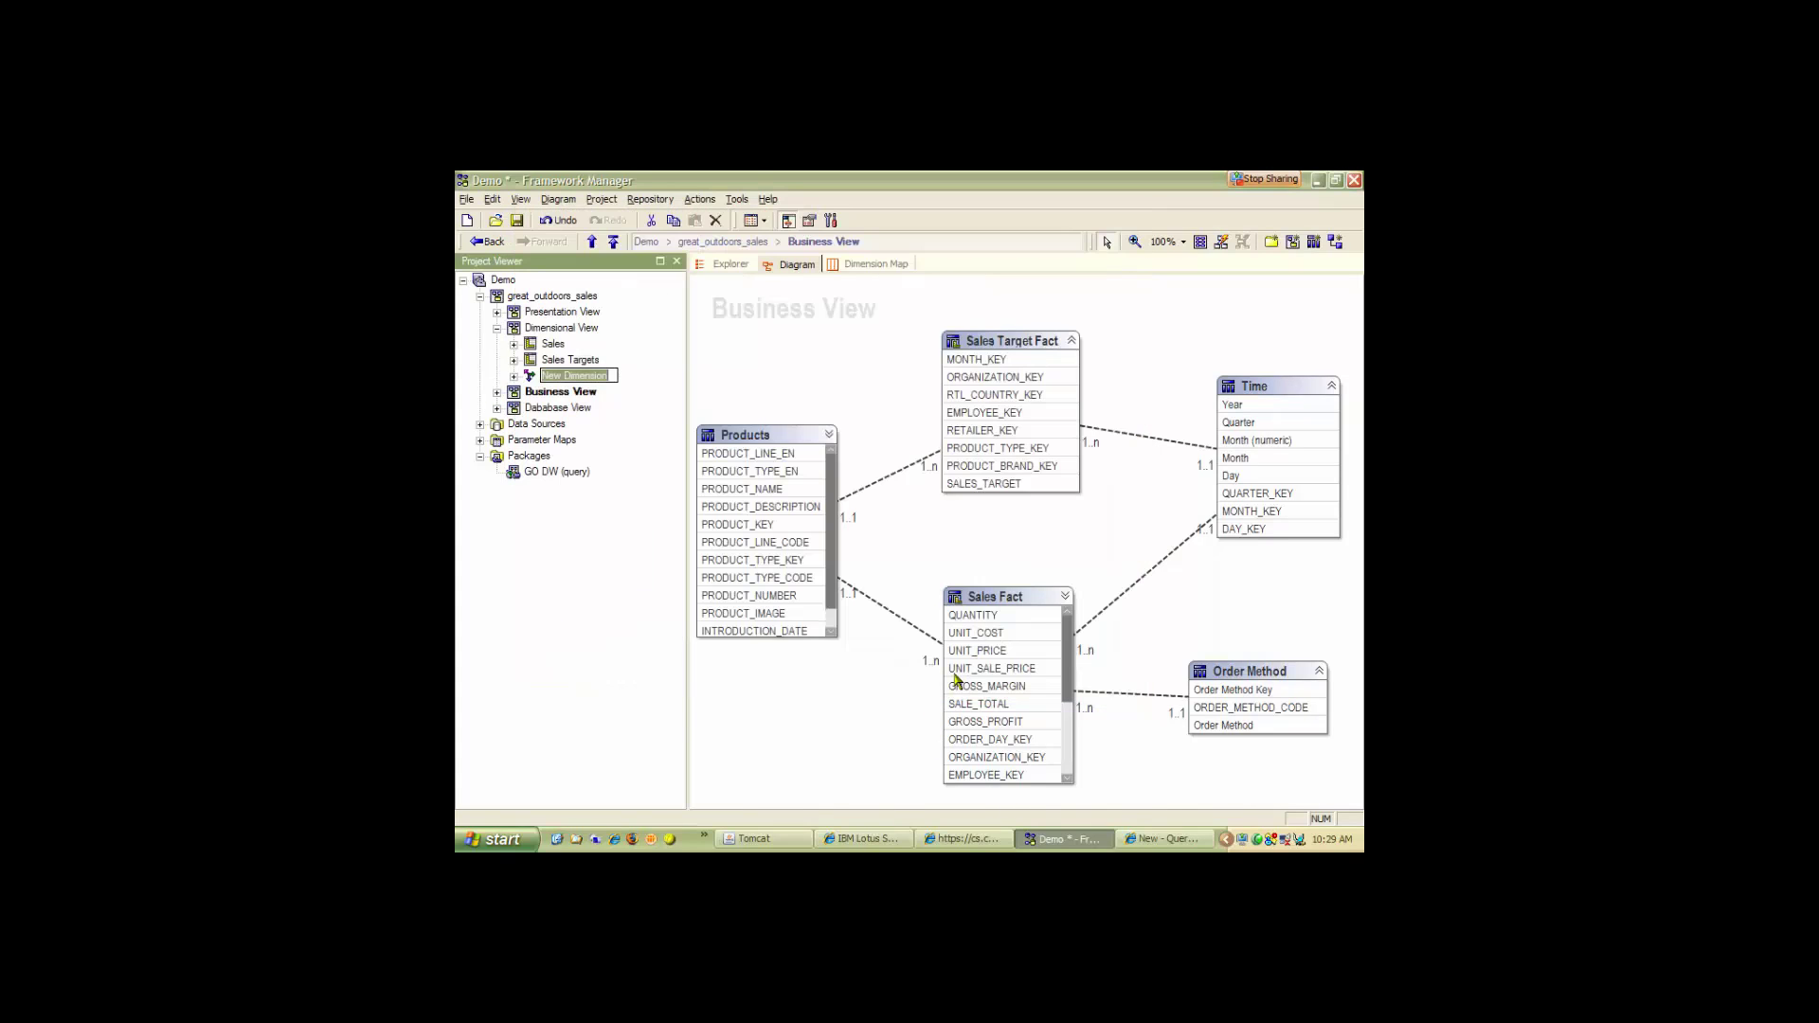
{"action": "type", "text": "Order Method"}
{"action": "key", "text": "Return"}
Start a regular dimension in Dimensional View with a hierarchy of PRODUCT_LINE_CODE, PRODUCT_TYPE_KEY and PRODUCT_KEY from the Business View's Products.
{"action": "right_click", "coordinate": [558, 331]}
{"action": "mouse_move", "coordinate": [595, 341]}
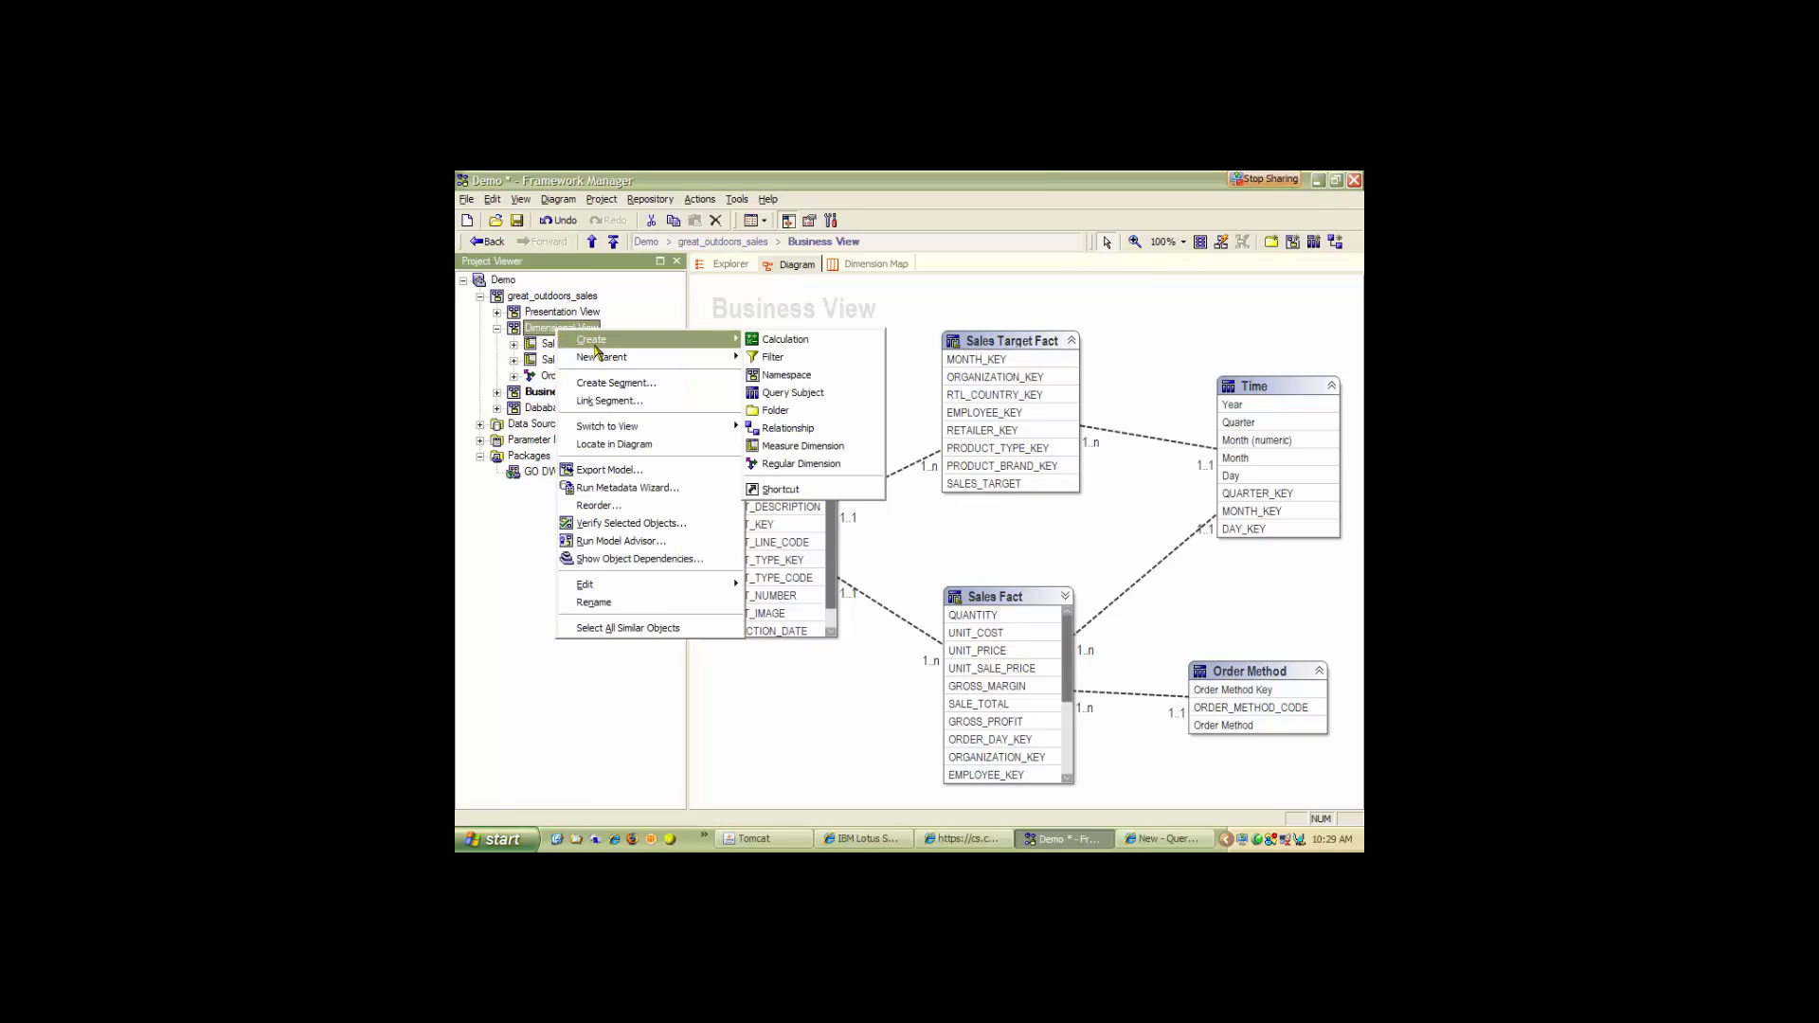
{"action": "left_click", "coordinate": [811, 466]}
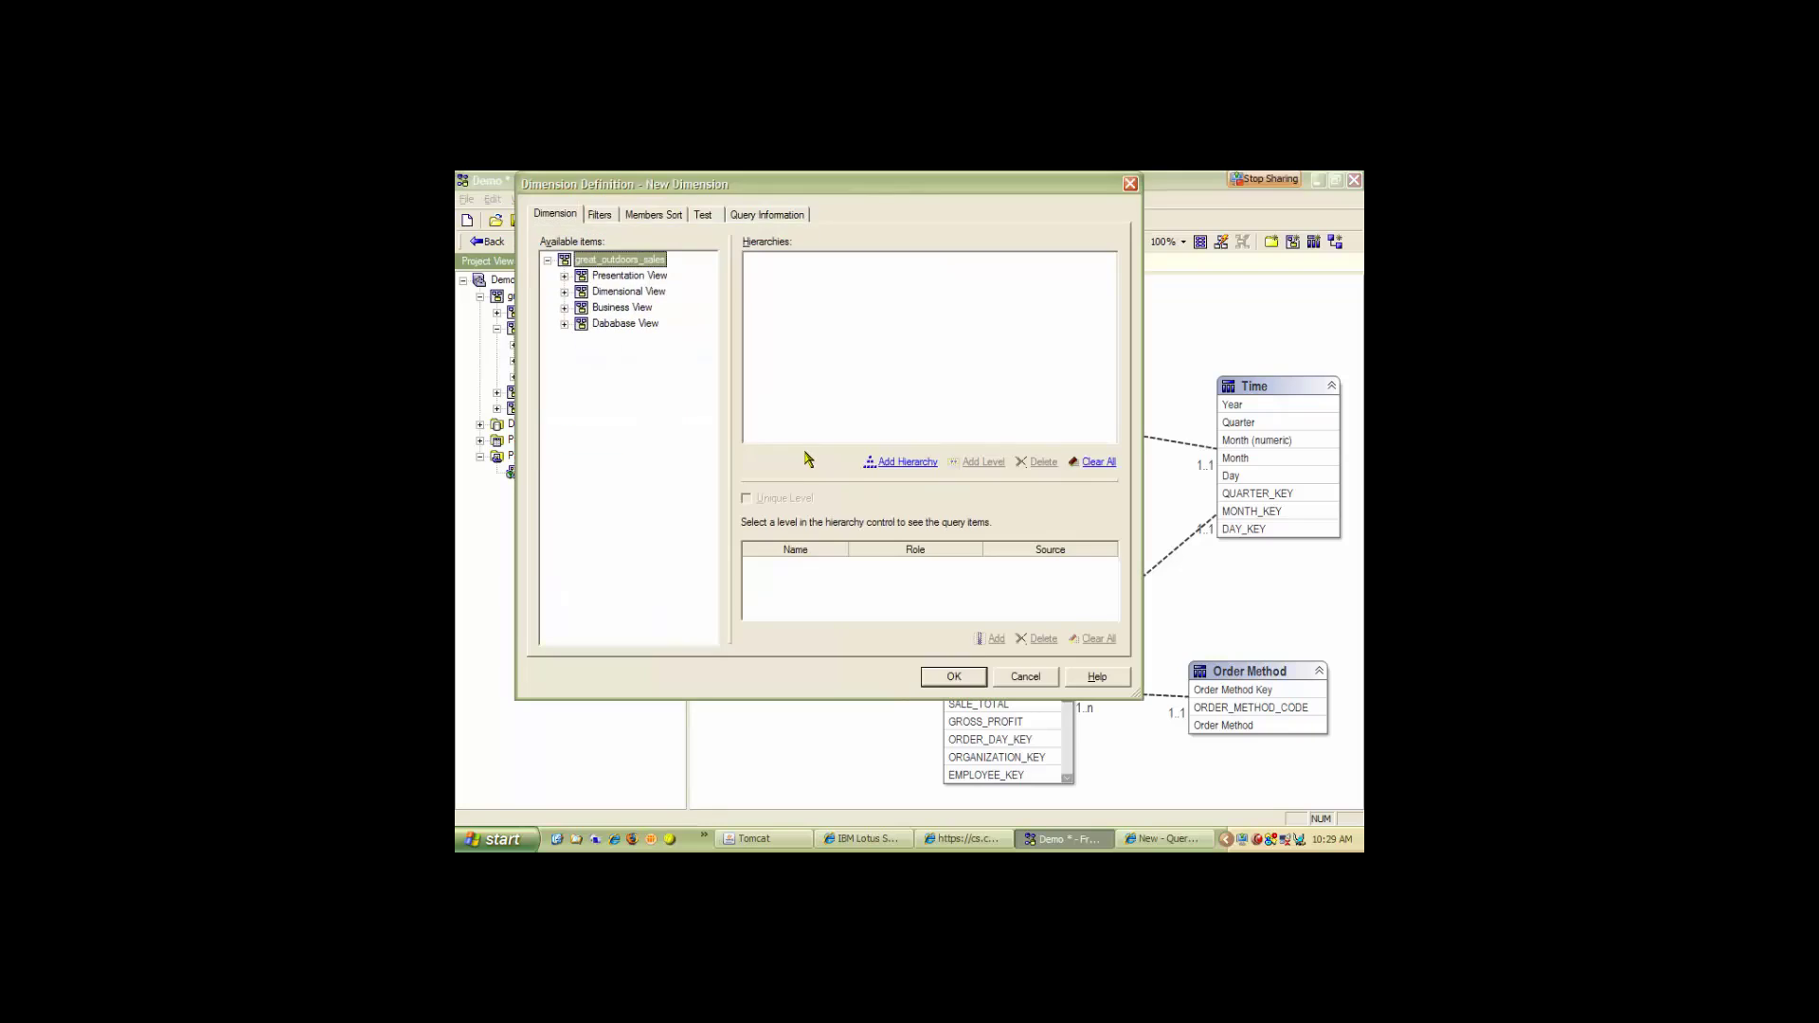
{"action": "left_click", "coordinate": [564, 308]}
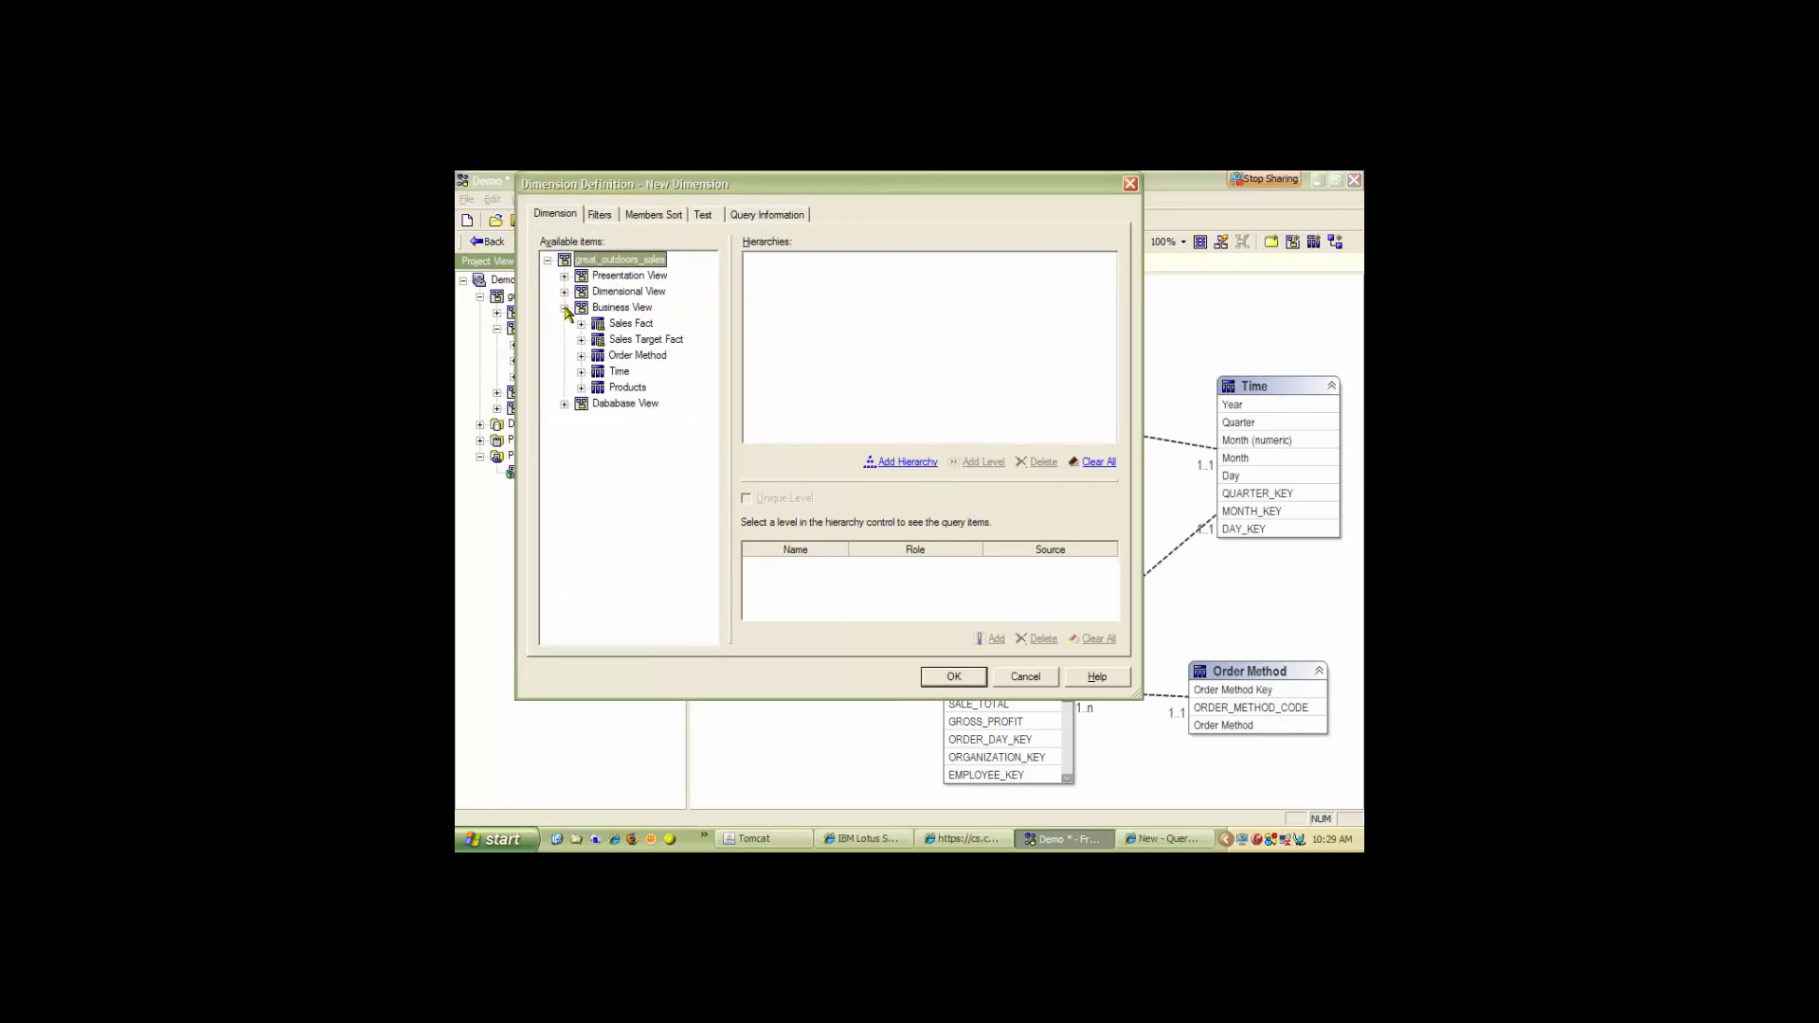
{"action": "left_click", "coordinate": [581, 390]}
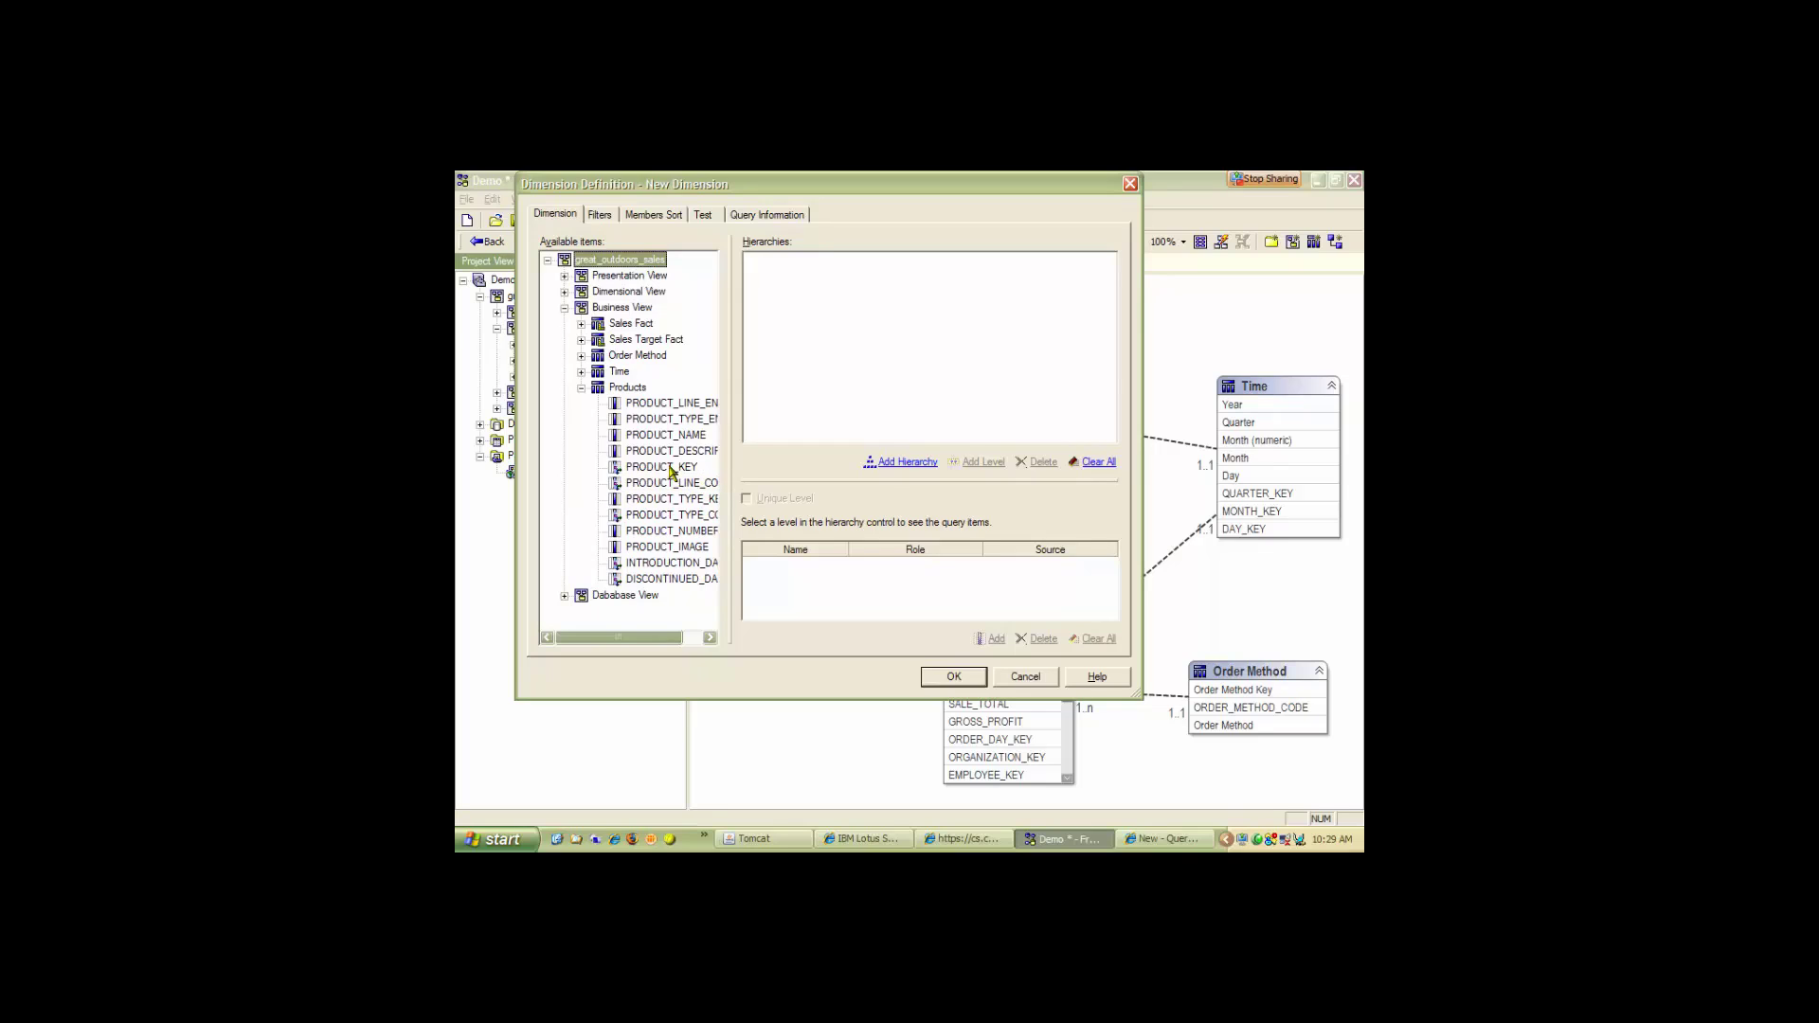
{"action": "left_click_drag", "start_coordinate": [730, 460], "coordinate": [959, 280]}
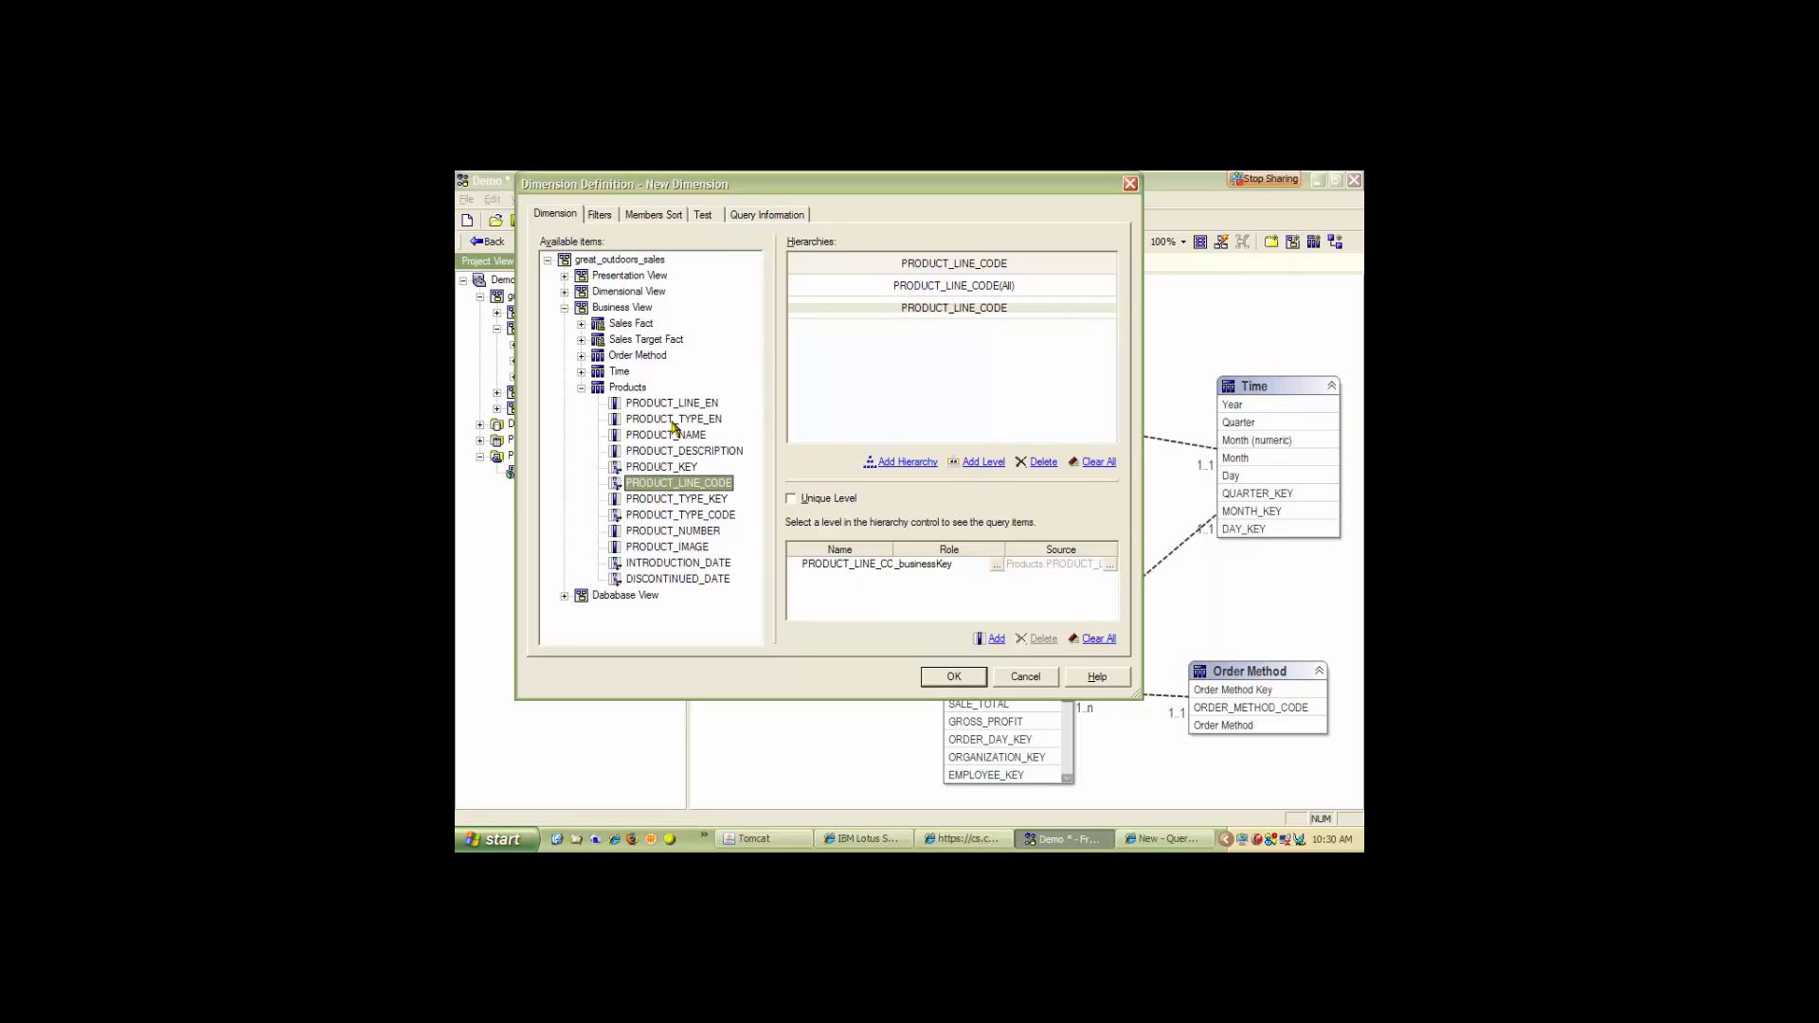
{"action": "left_click_drag", "start_coordinate": [679, 500], "coordinate": [958, 329]}
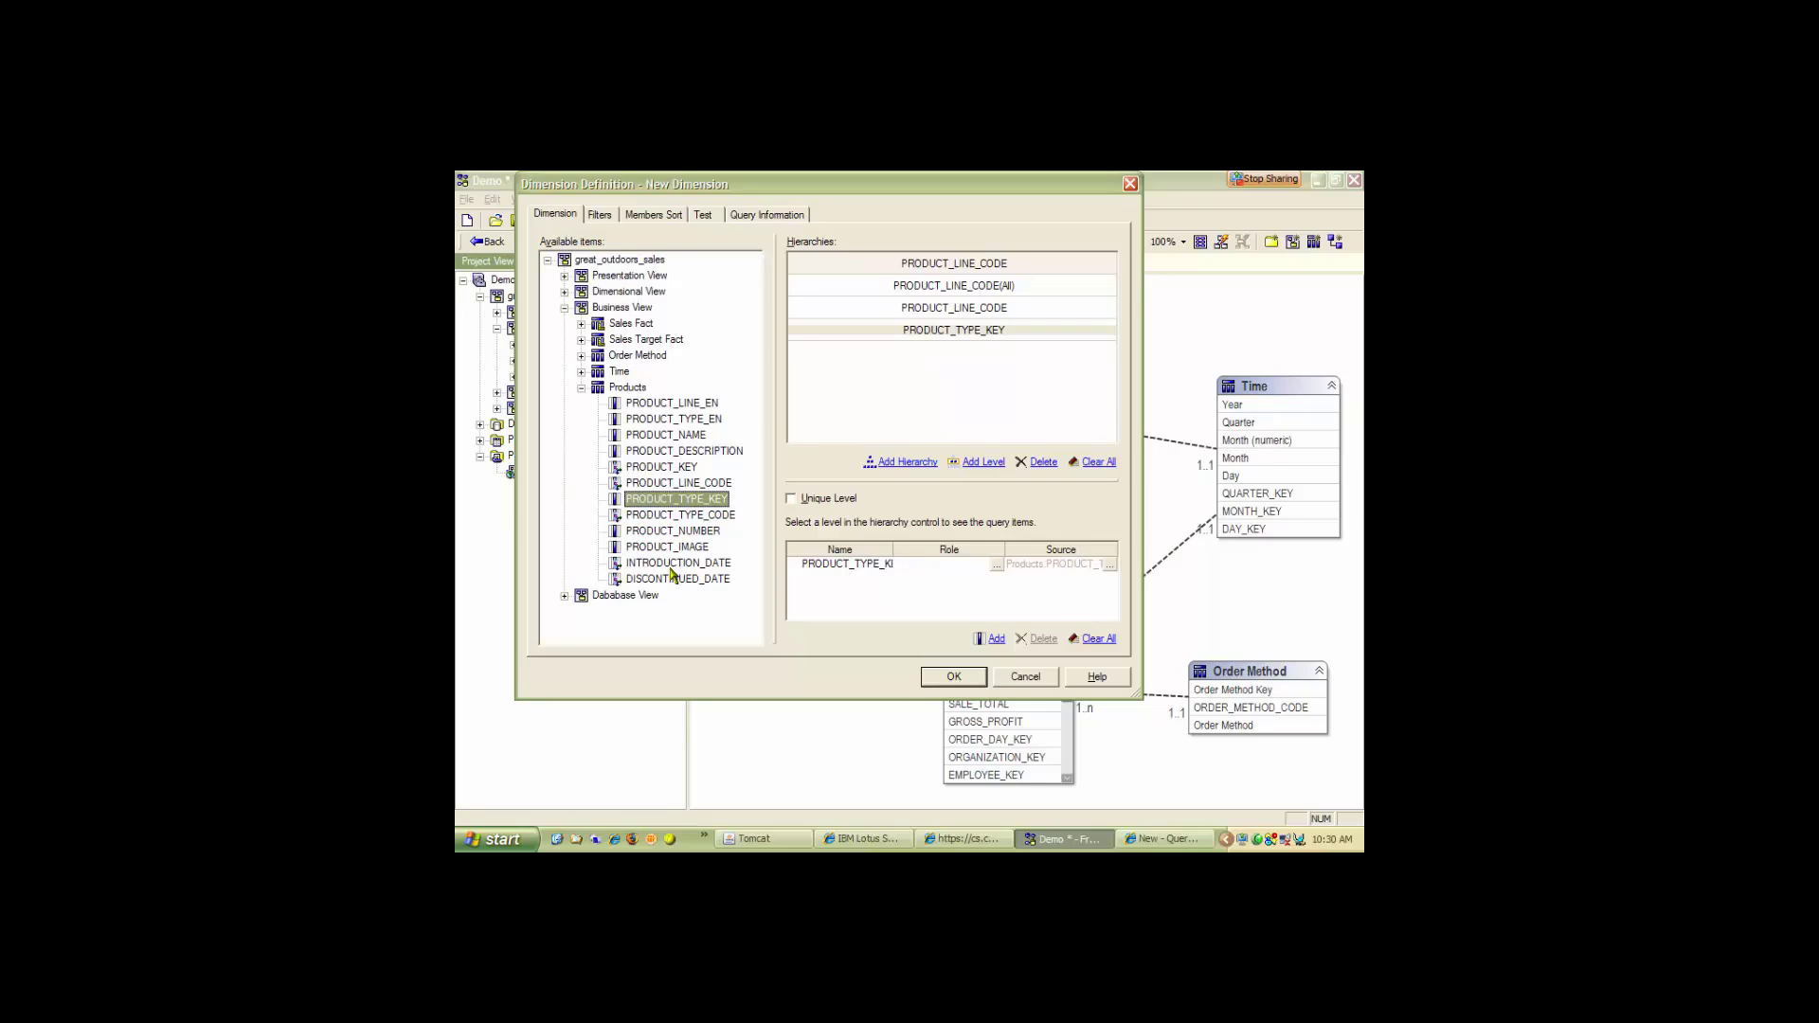
{"action": "left_click_drag", "start_coordinate": [662, 467], "coordinate": [985, 352]}
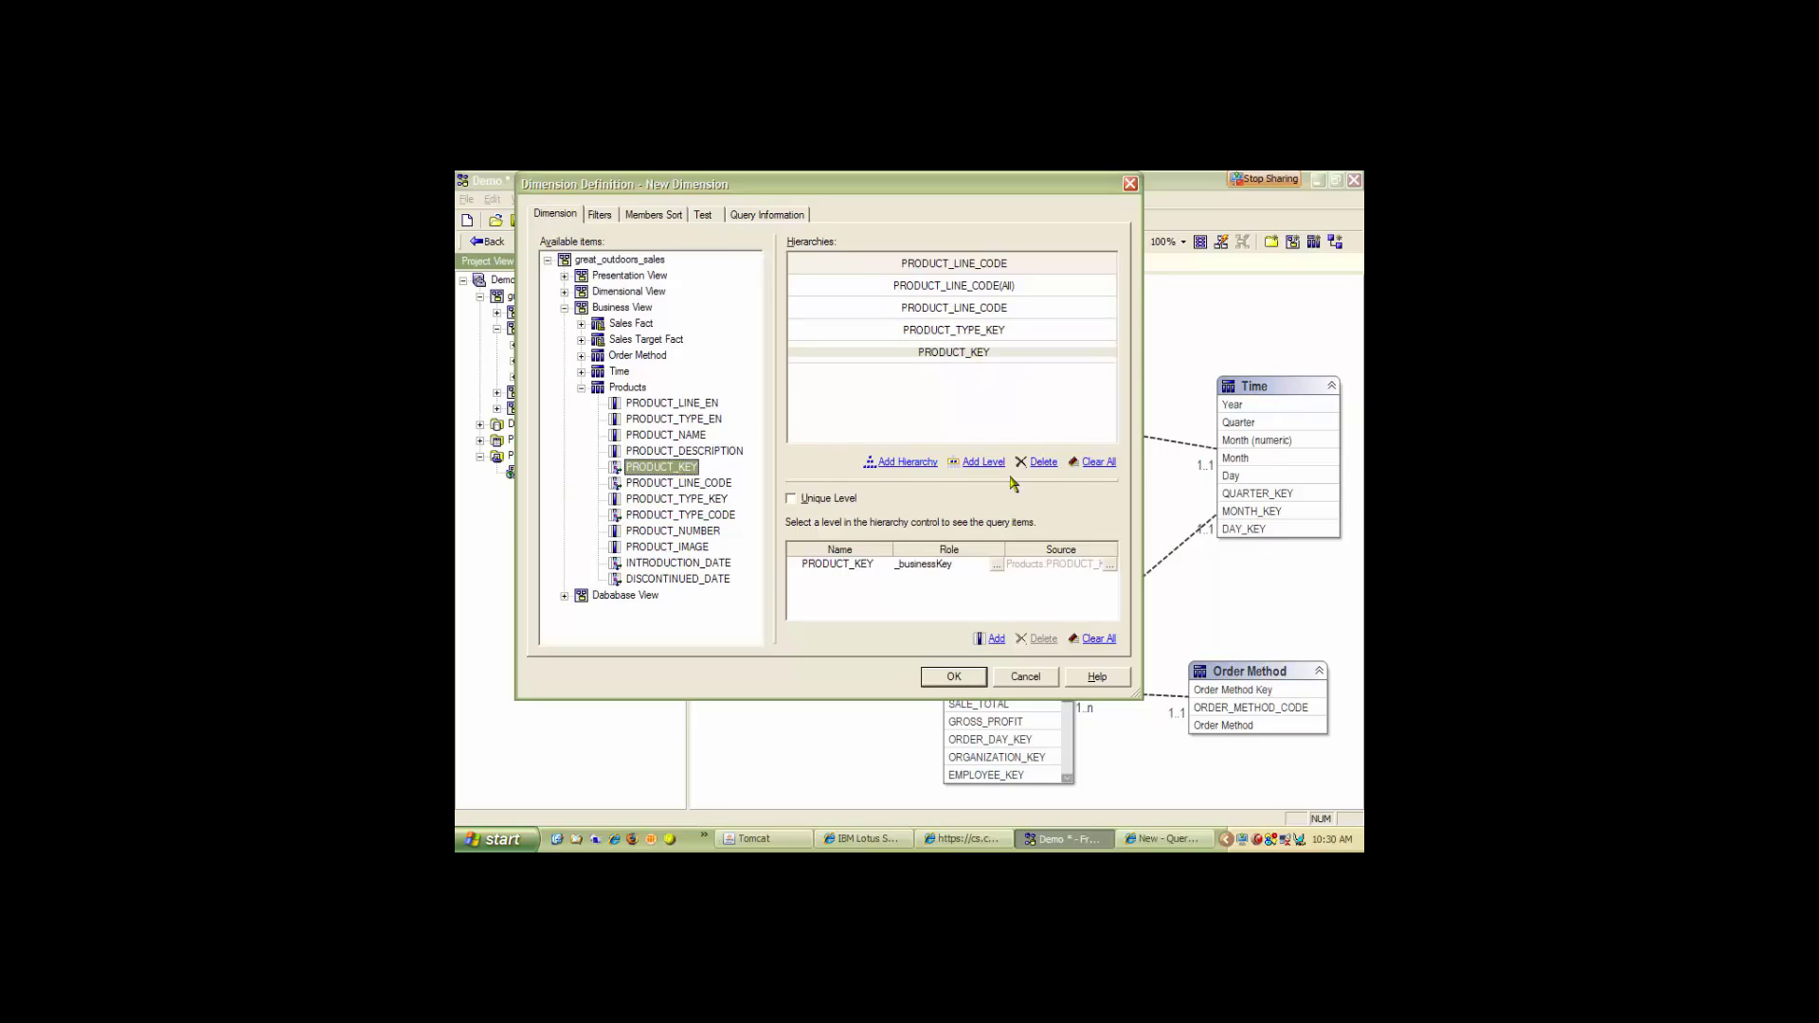
Rename the PRODUCT_LINE_CODE hierarchy as Products.
{"action": "left_click", "coordinate": [977, 269]}
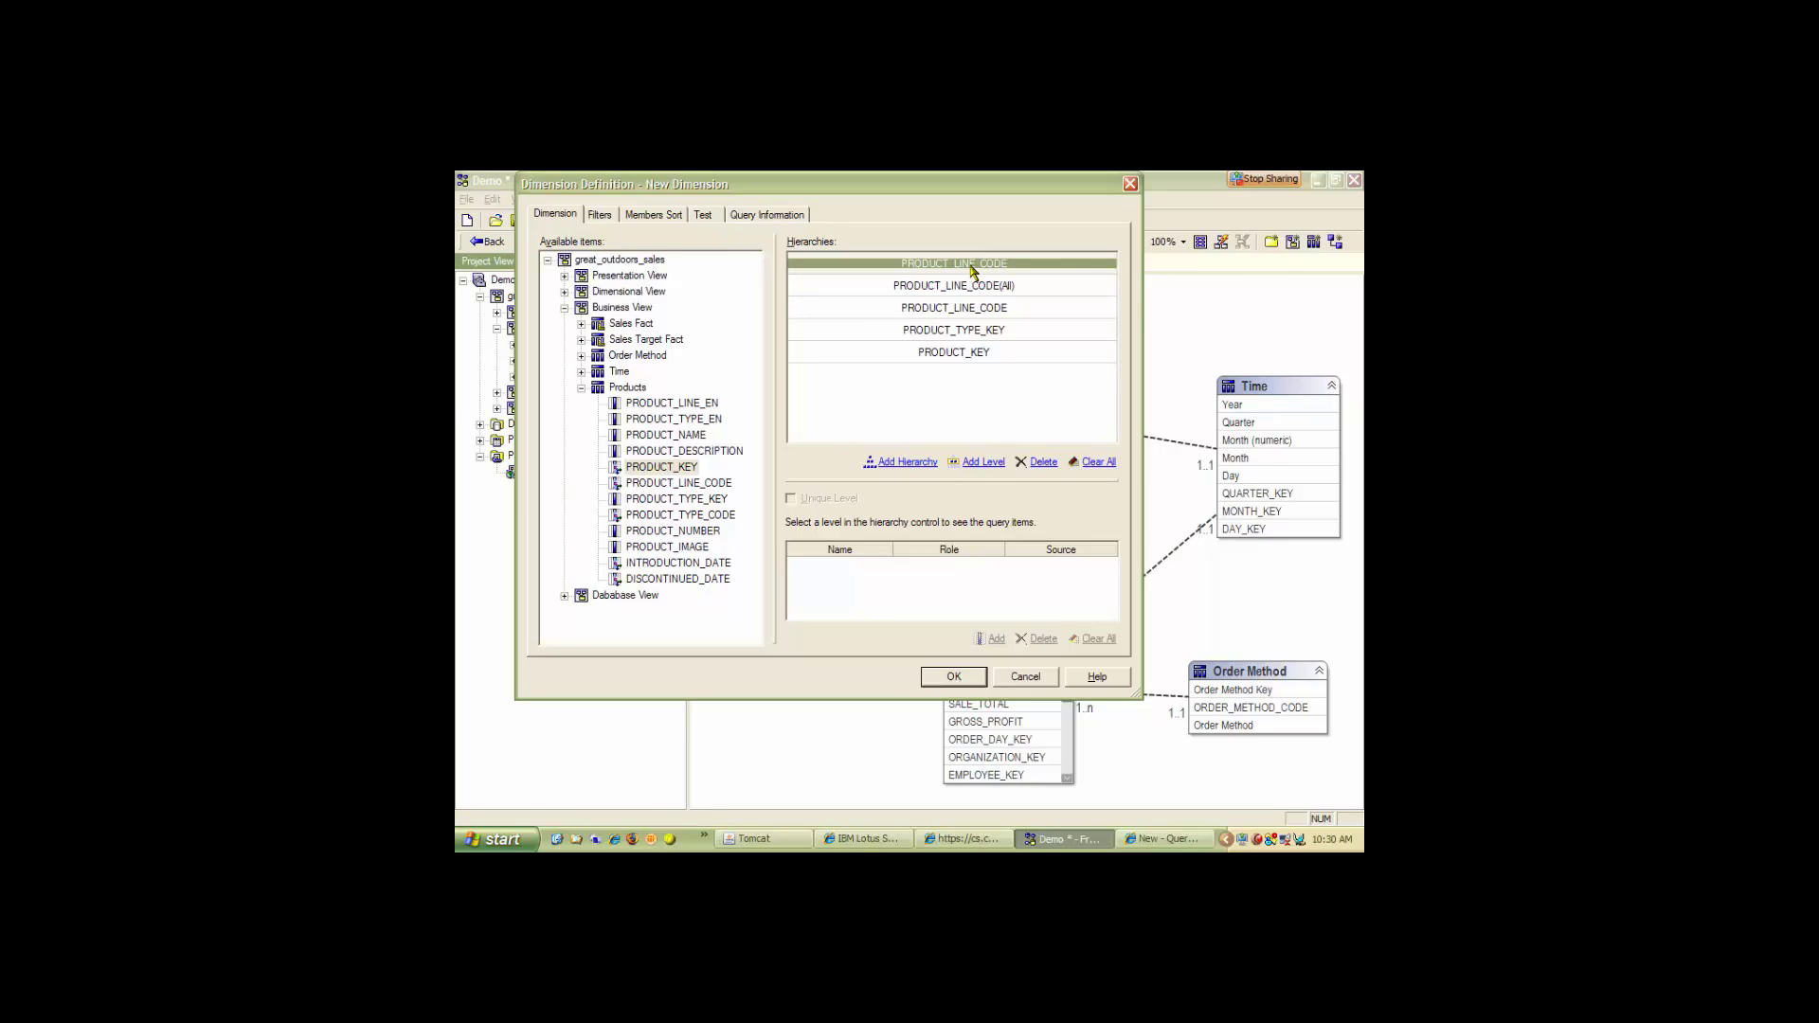
{"action": "right_click", "coordinate": [972, 270]}
{"action": "left_click", "coordinate": [1003, 301]}
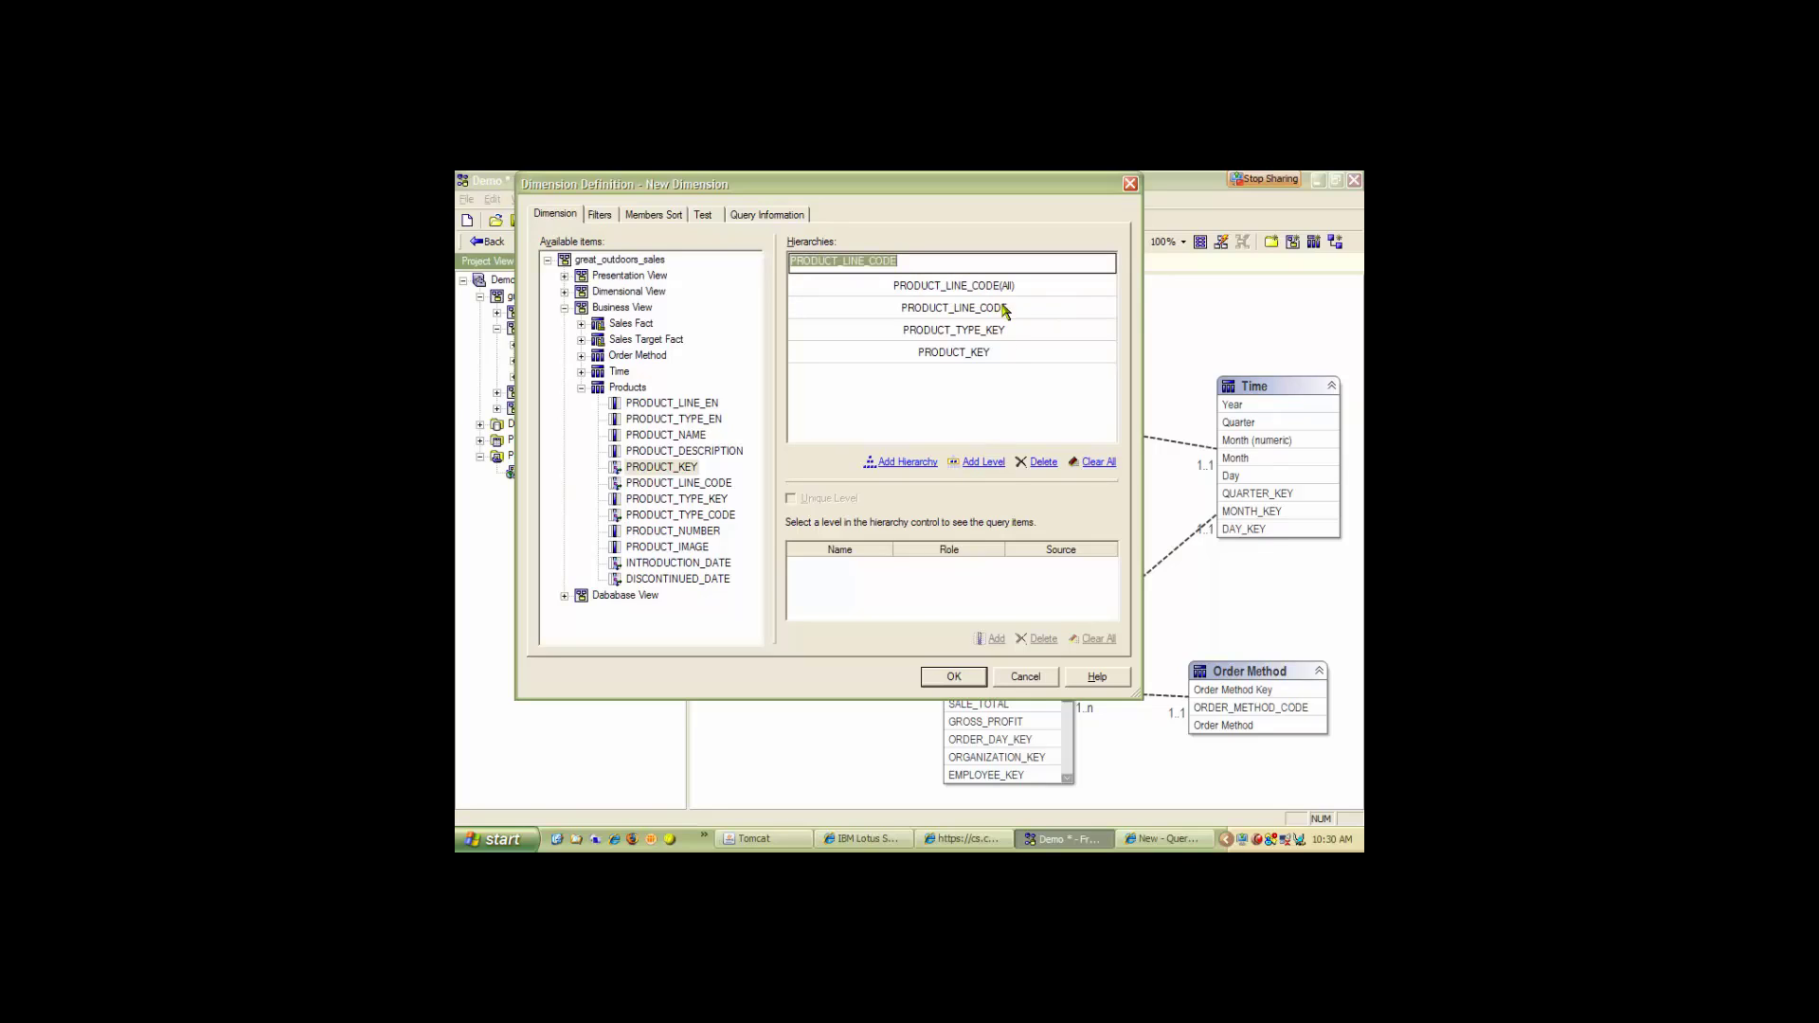
{"action": "type", "text": "Products"}
{"action": "key", "text": "Return"}
Rename the hierarchy's all level, PRODUCT_LINE_CODE(All), as Products (All).
{"action": "left_click", "coordinate": [975, 285]}
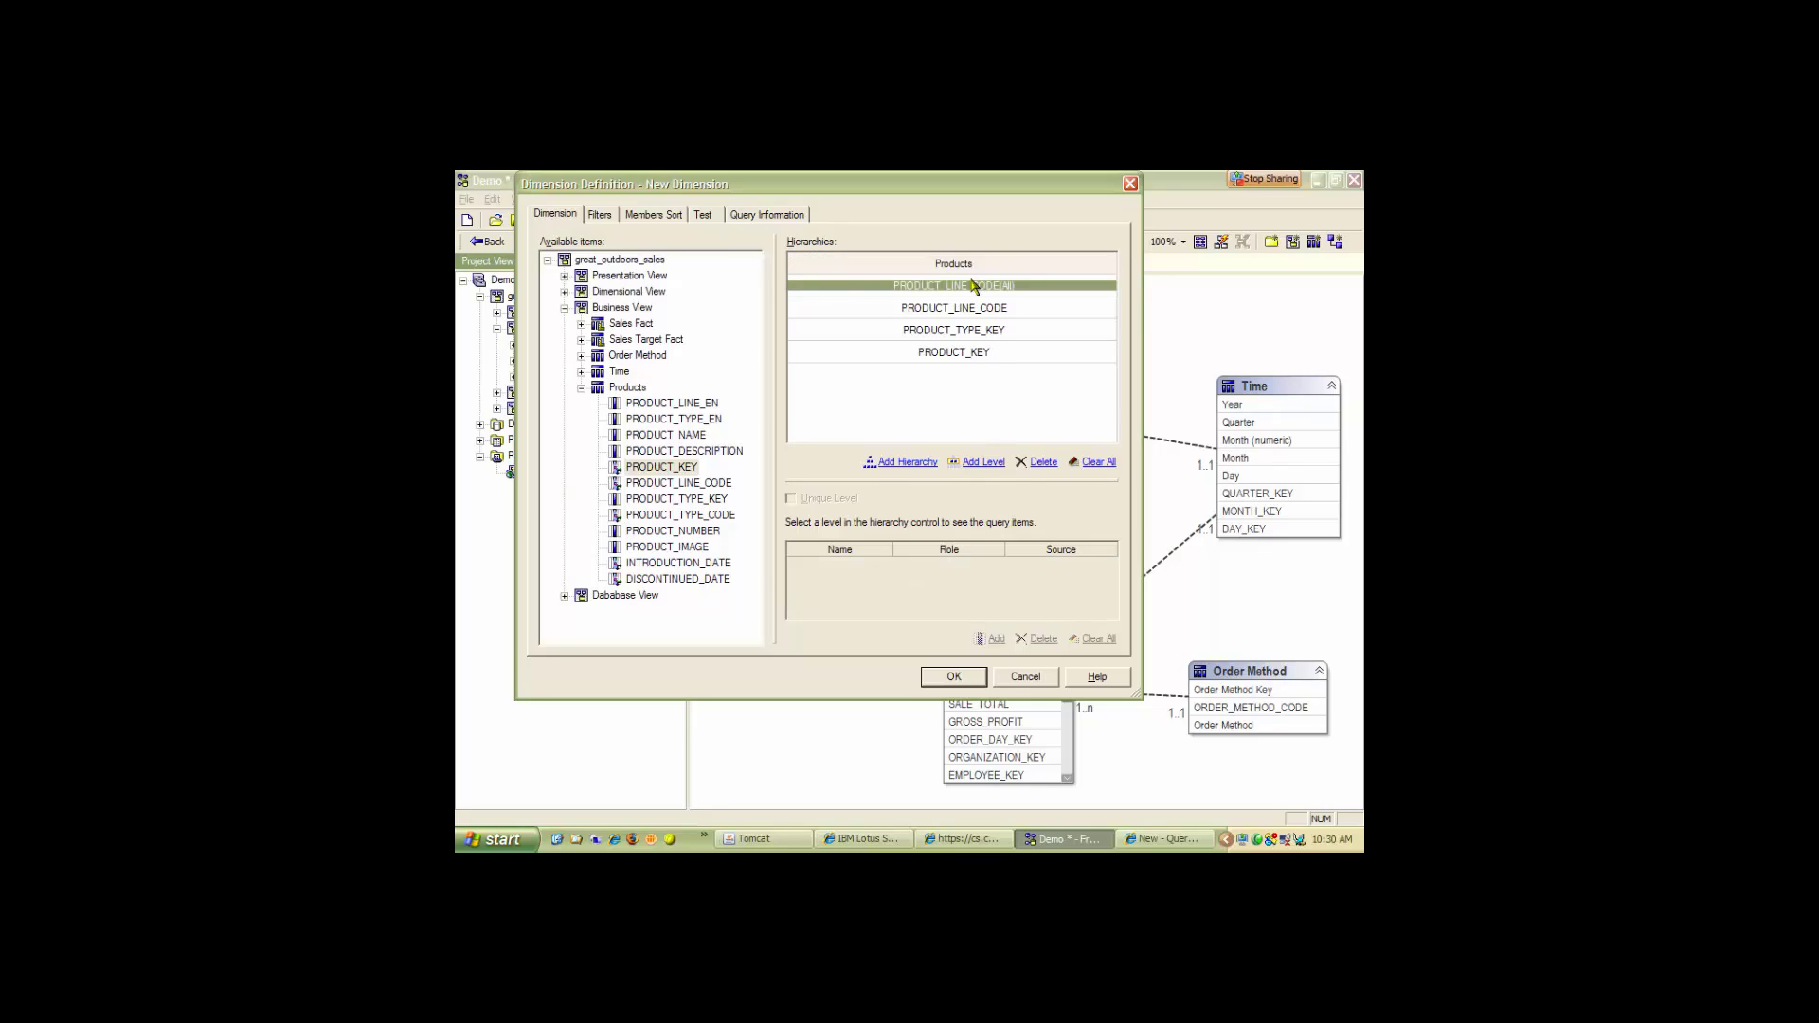
{"action": "left_click", "coordinate": [976, 286]}
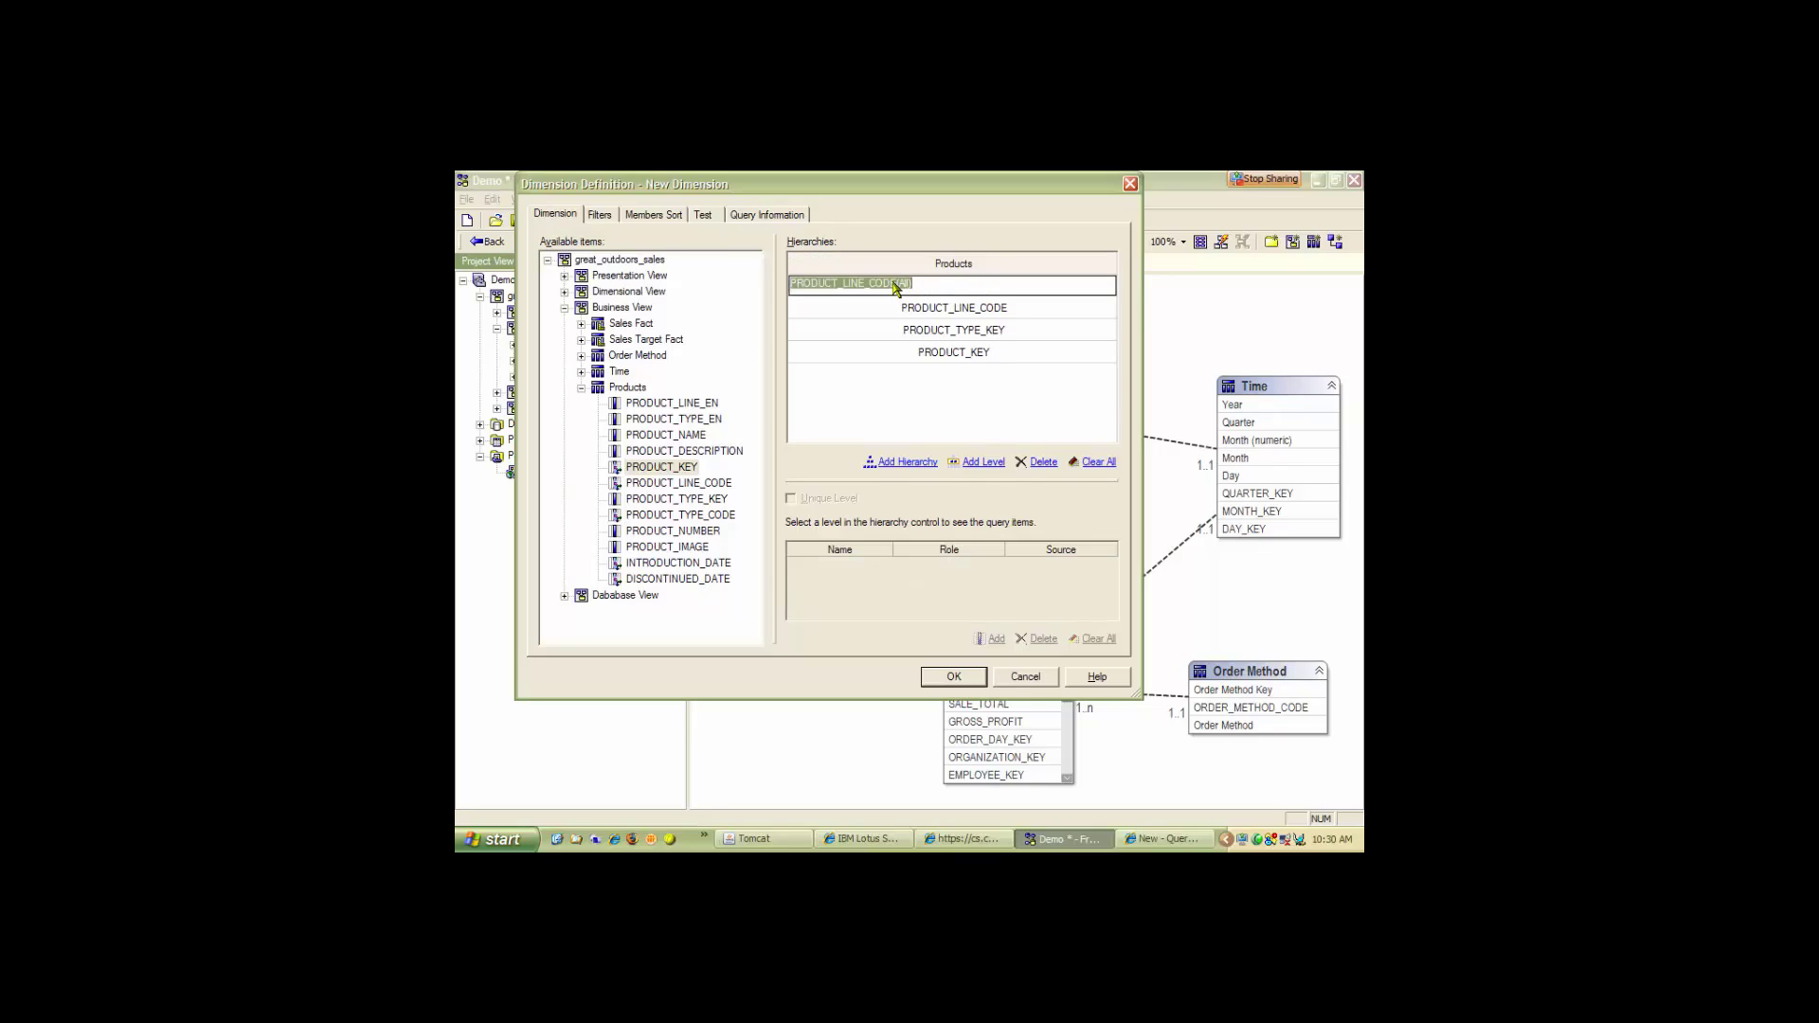
{"action": "left_click_drag", "start_coordinate": [896, 287], "coordinate": [801, 287]}
{"action": "type", "text": "Products"}
{"action": "key", "text": "Return"}
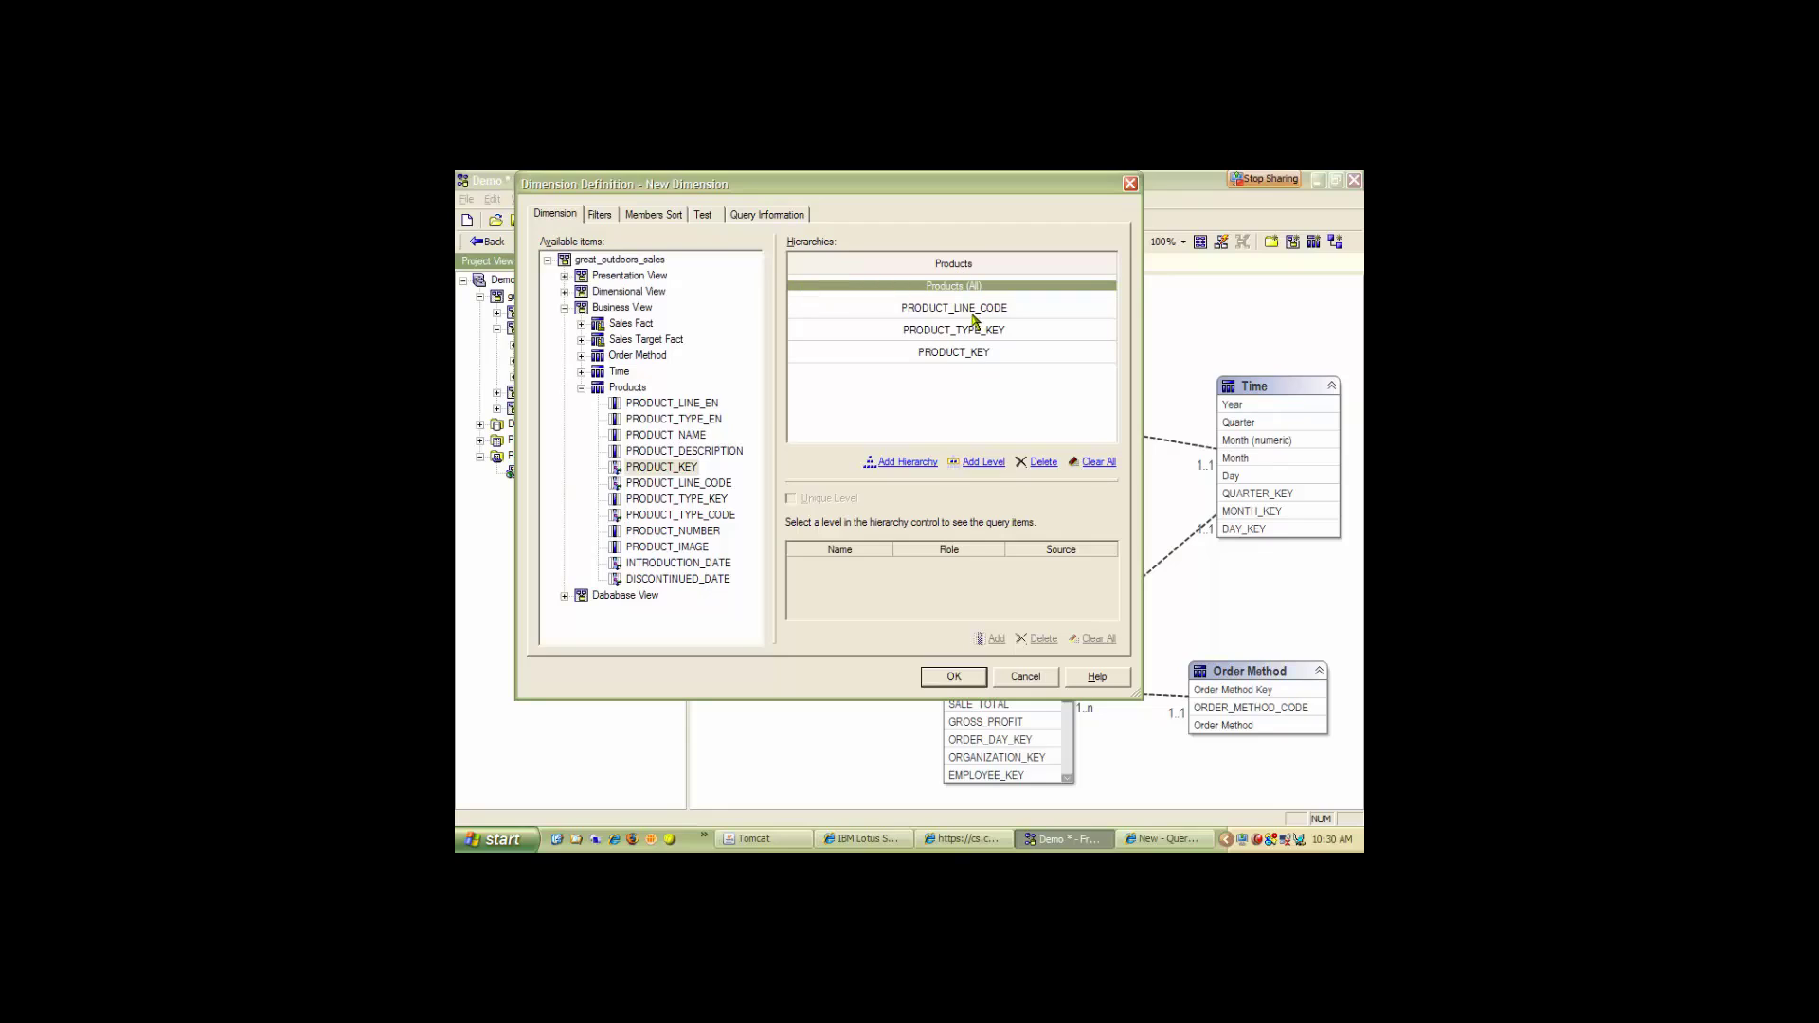
Rename the PRODUCT_LINE_CODE level of the Products hierarchy as Product Line.
{"action": "left_click", "coordinate": [974, 311]}
{"action": "left_click", "coordinate": [974, 310]}
{"action": "type", "text": "Pr"}
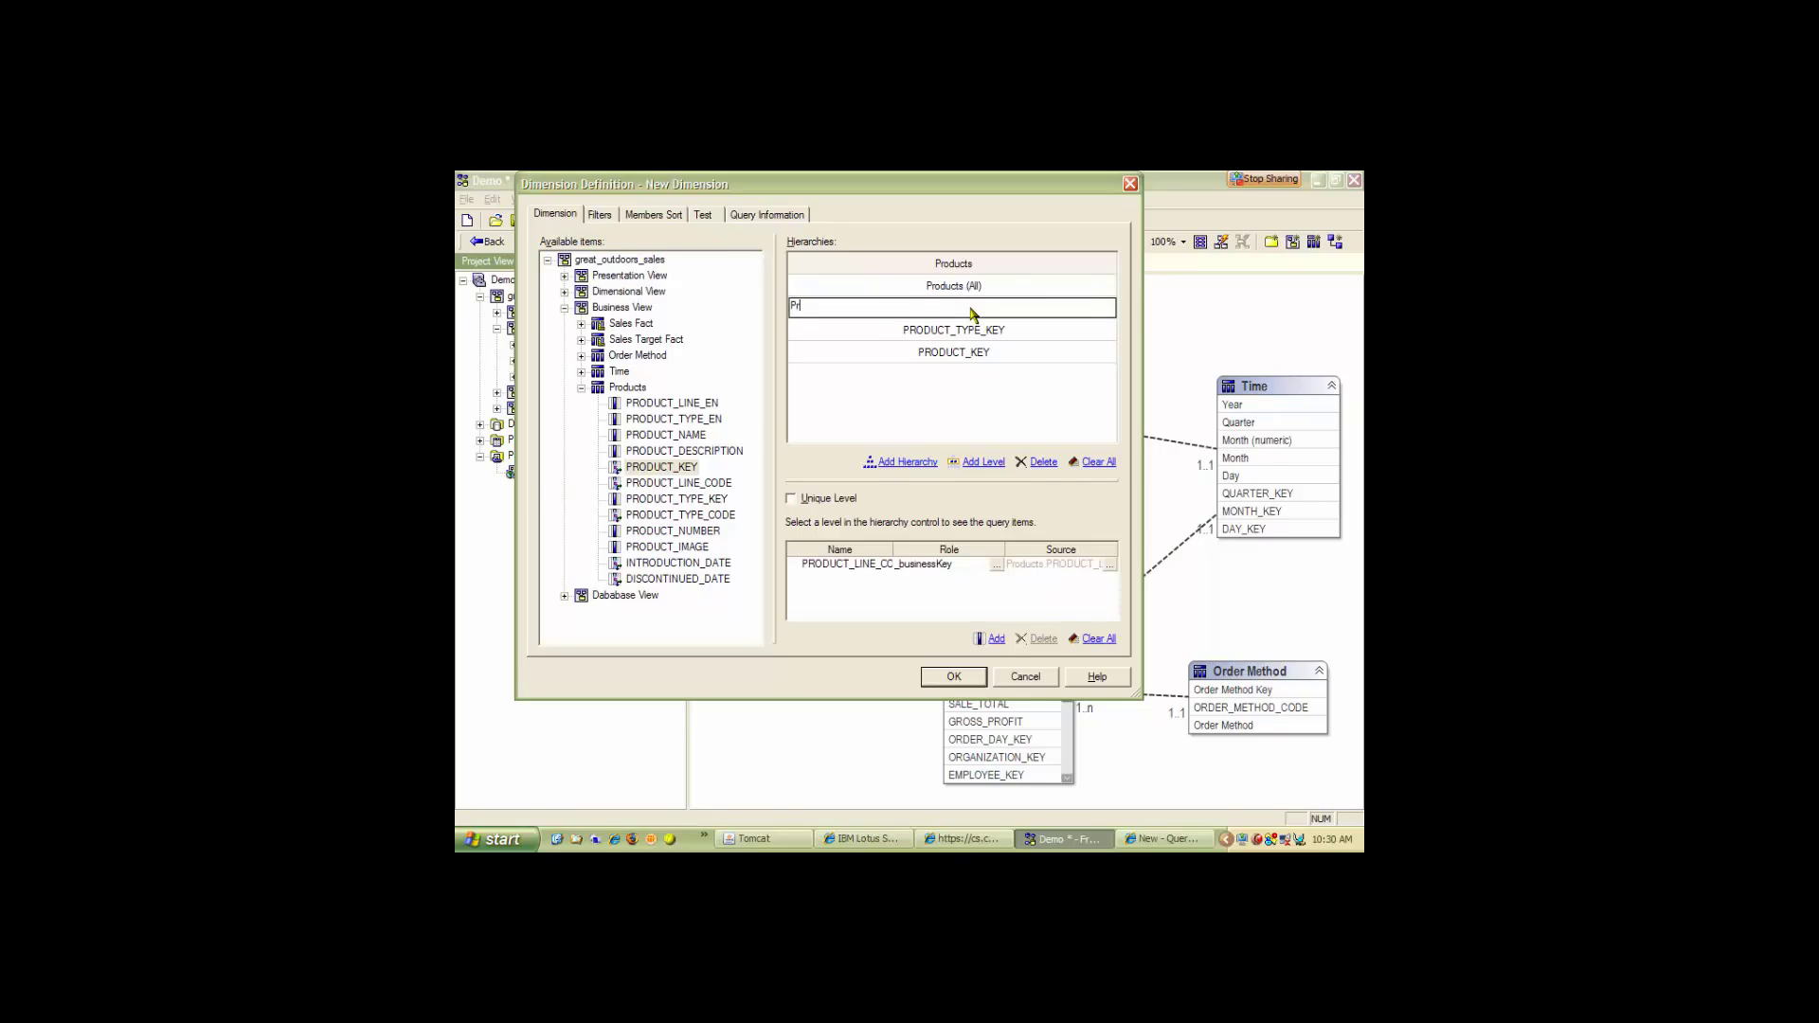
{"action": "type", "text": "oduct Line"}
{"action": "key", "text": "Return"}
Rename the PRODUCT_TYPE_KEY level of the Products hierarchy as Product Type.
{"action": "left_click", "coordinate": [957, 331]}
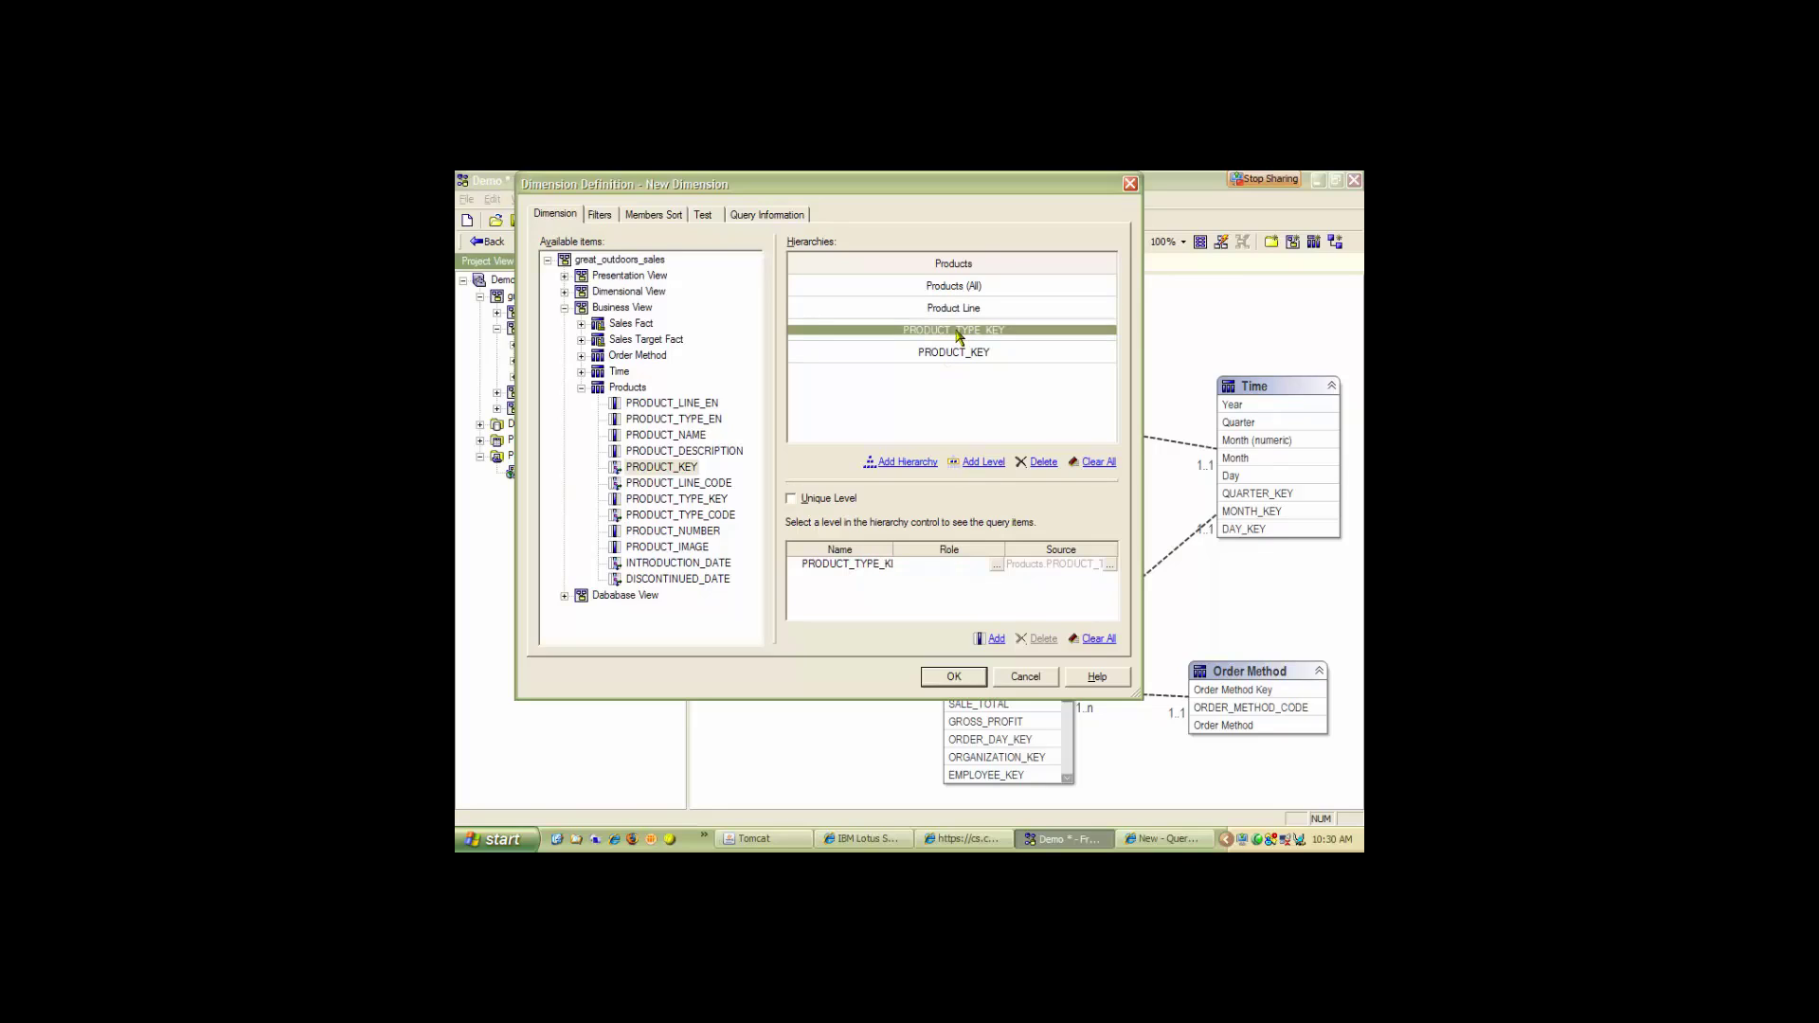
{"action": "left_click", "coordinate": [957, 331]}
{"action": "type", "text": "Prod"}
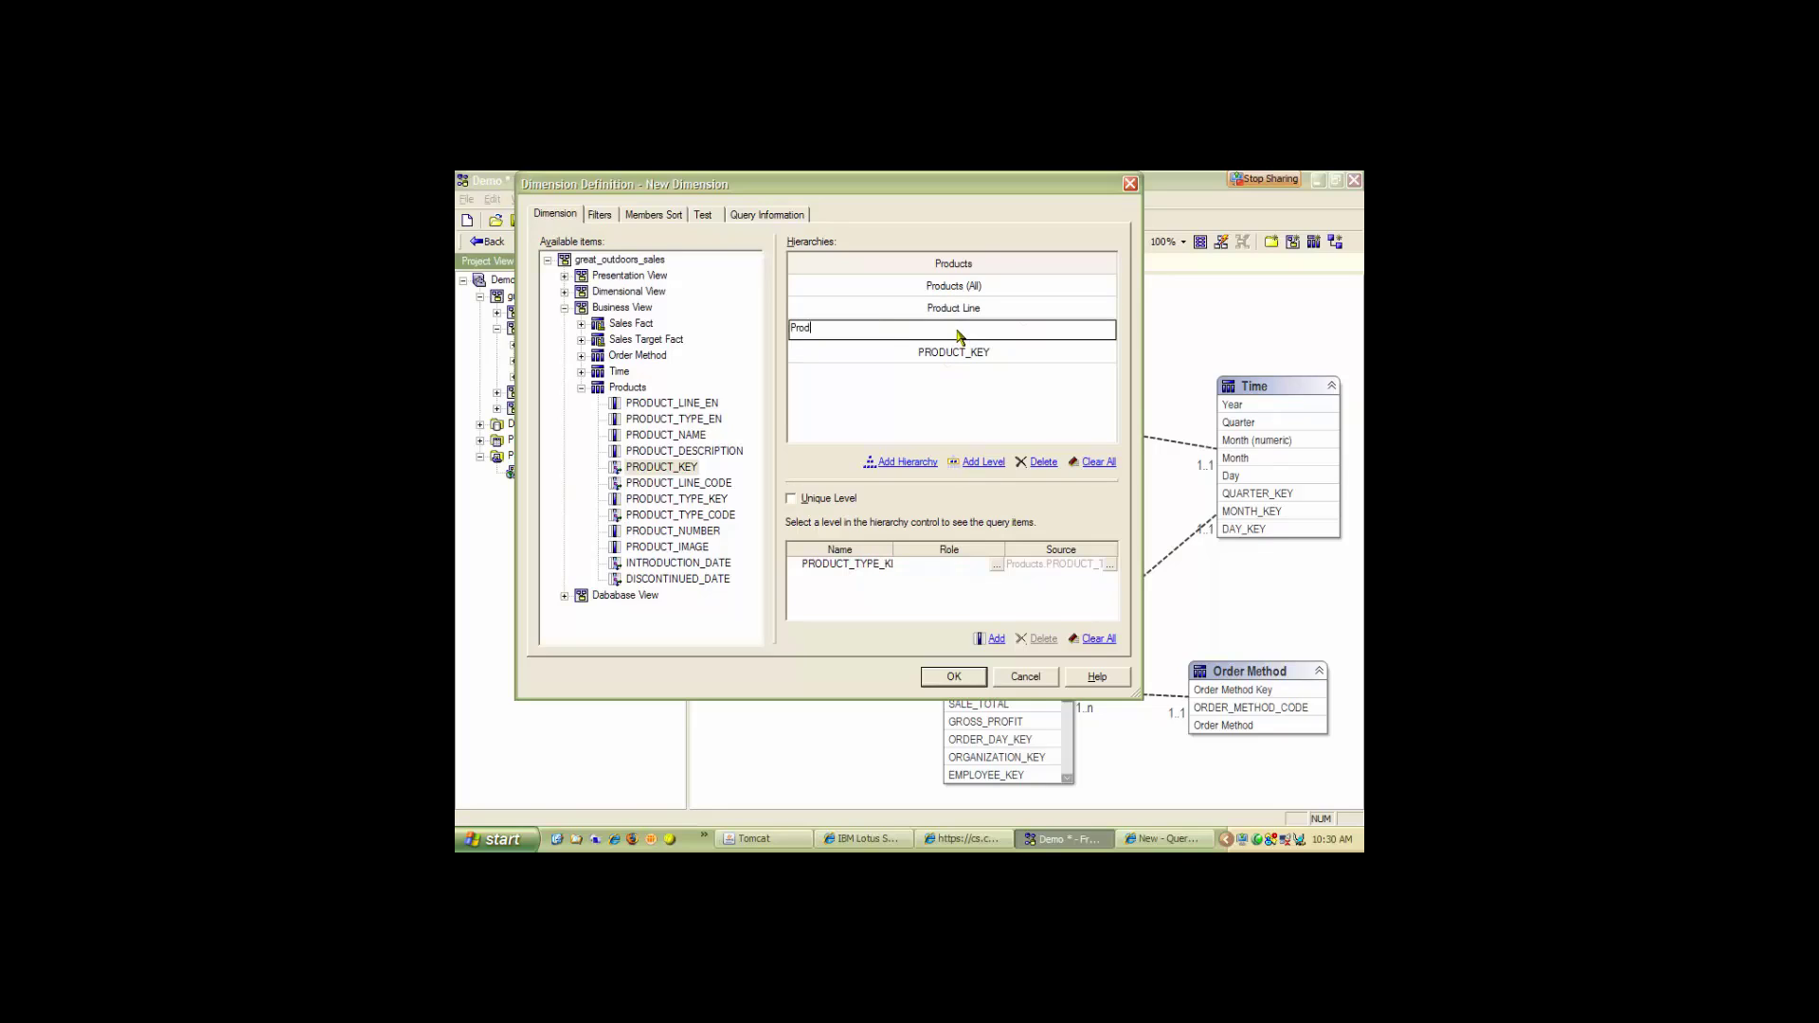
{"action": "type", "text": "uct Type"}
{"action": "key", "text": "Return"}
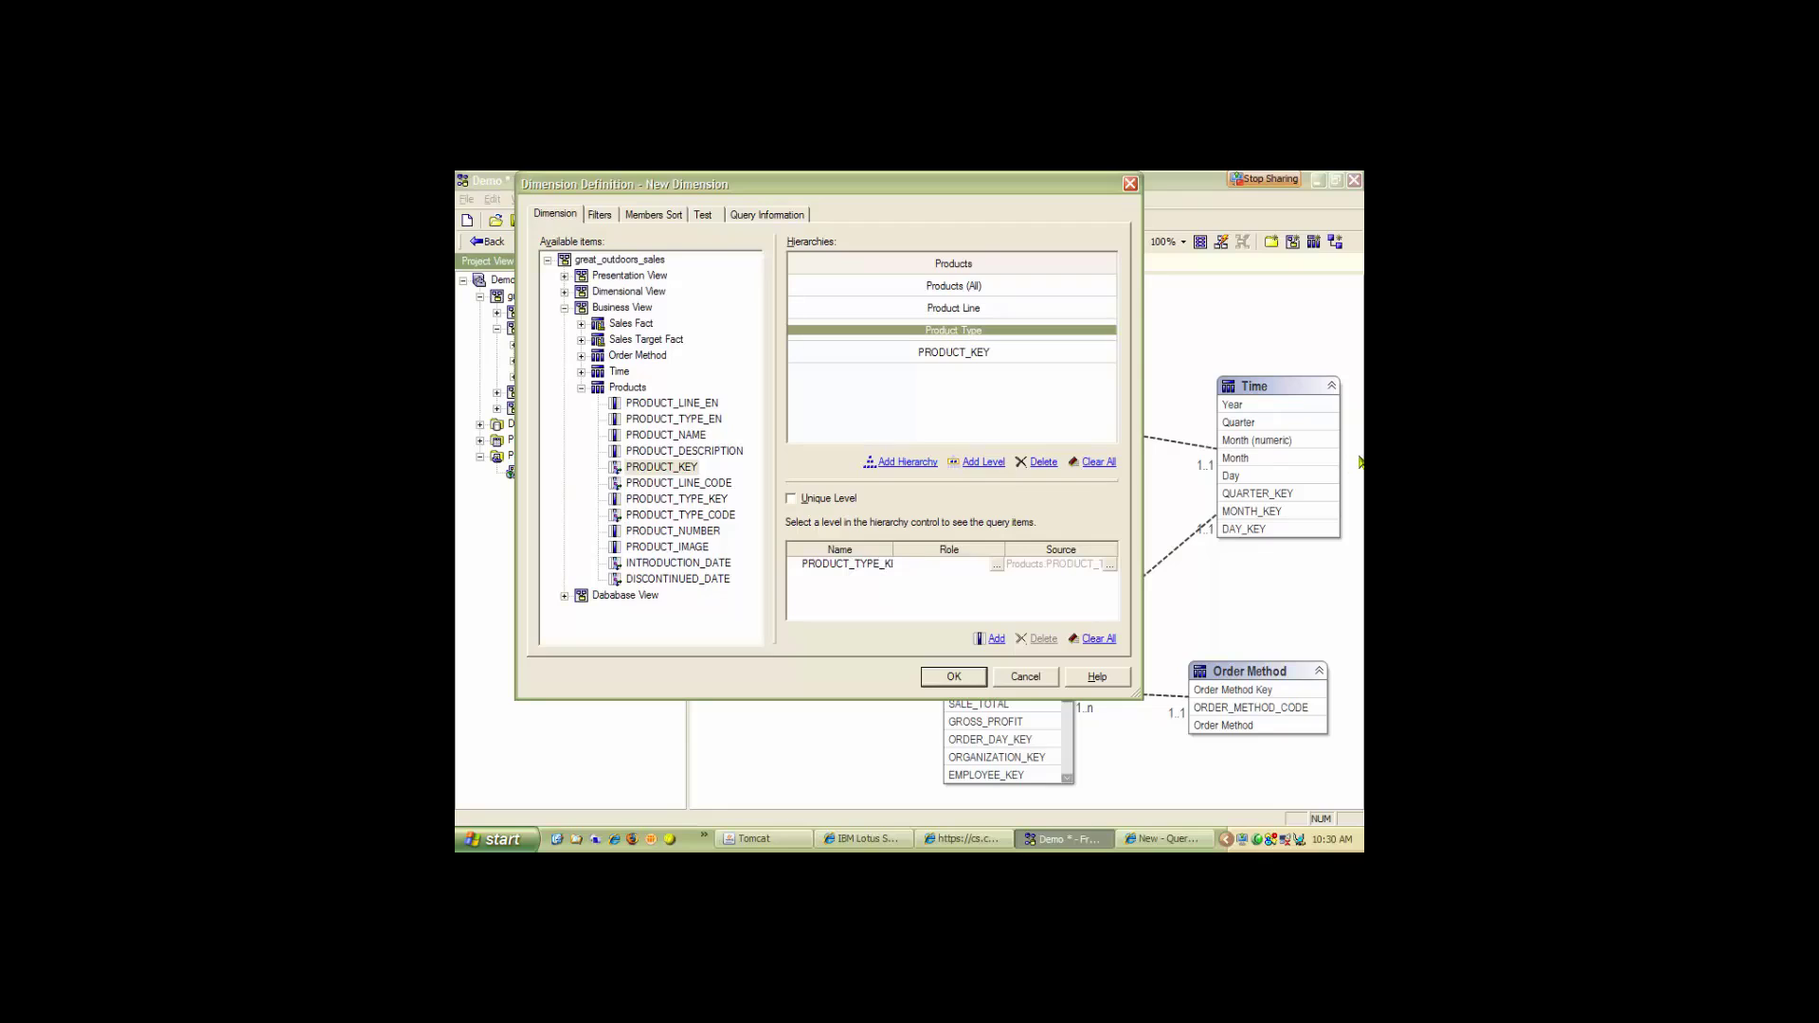
Rename the lowest level of the Products hierarchy, PRODUCT_KEY, as Product.
{"action": "left_click", "coordinate": [970, 354]}
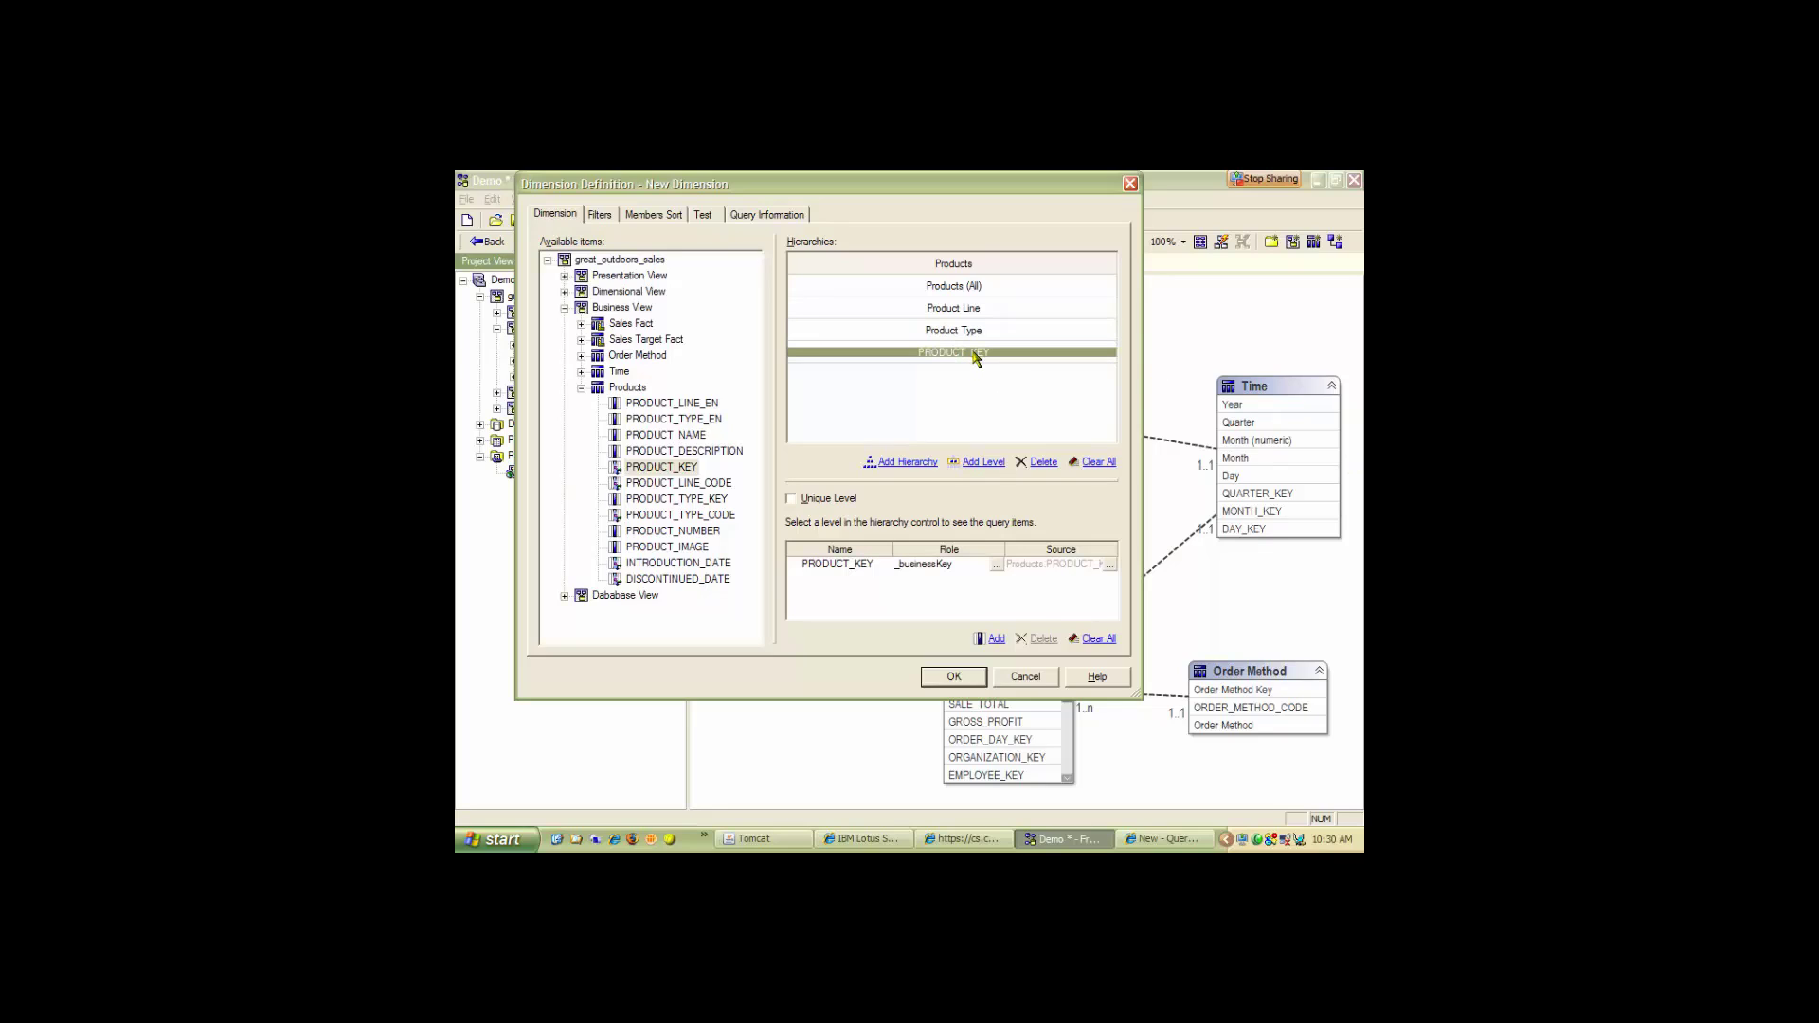
{"action": "left_click", "coordinate": [974, 355]}
{"action": "type", "text": "Product"}
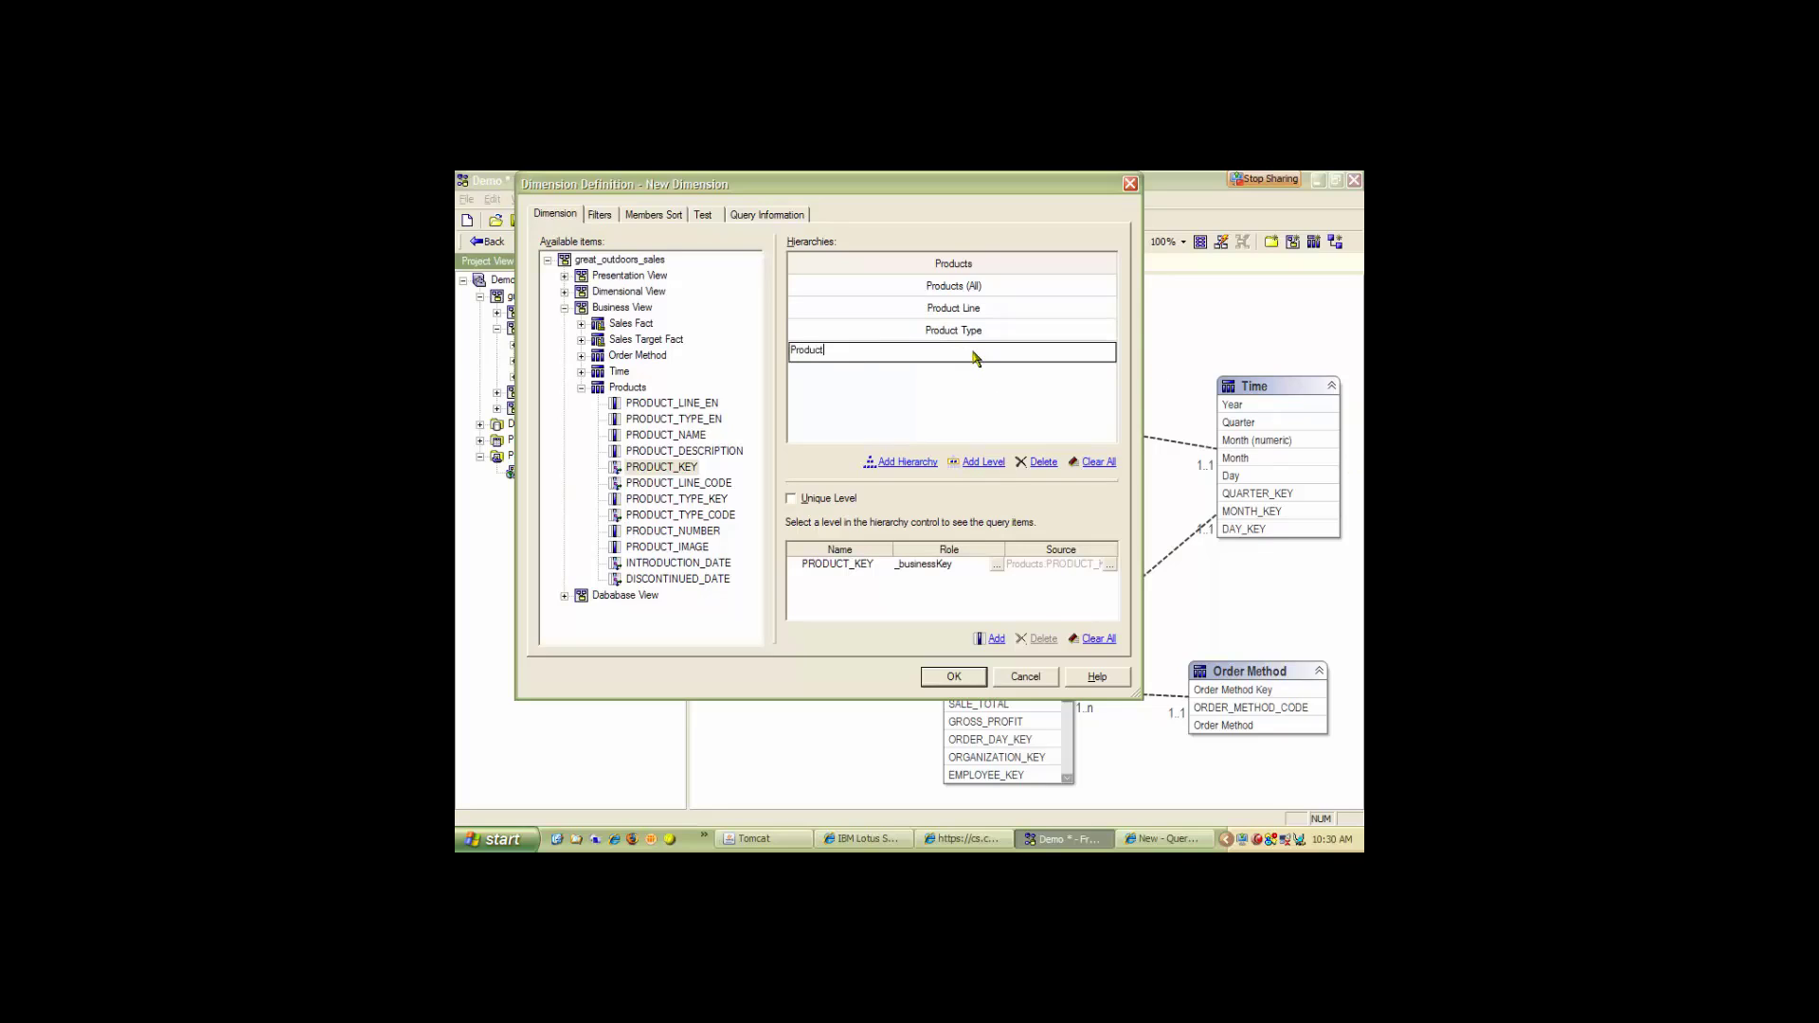
{"action": "key", "text": "Return"}
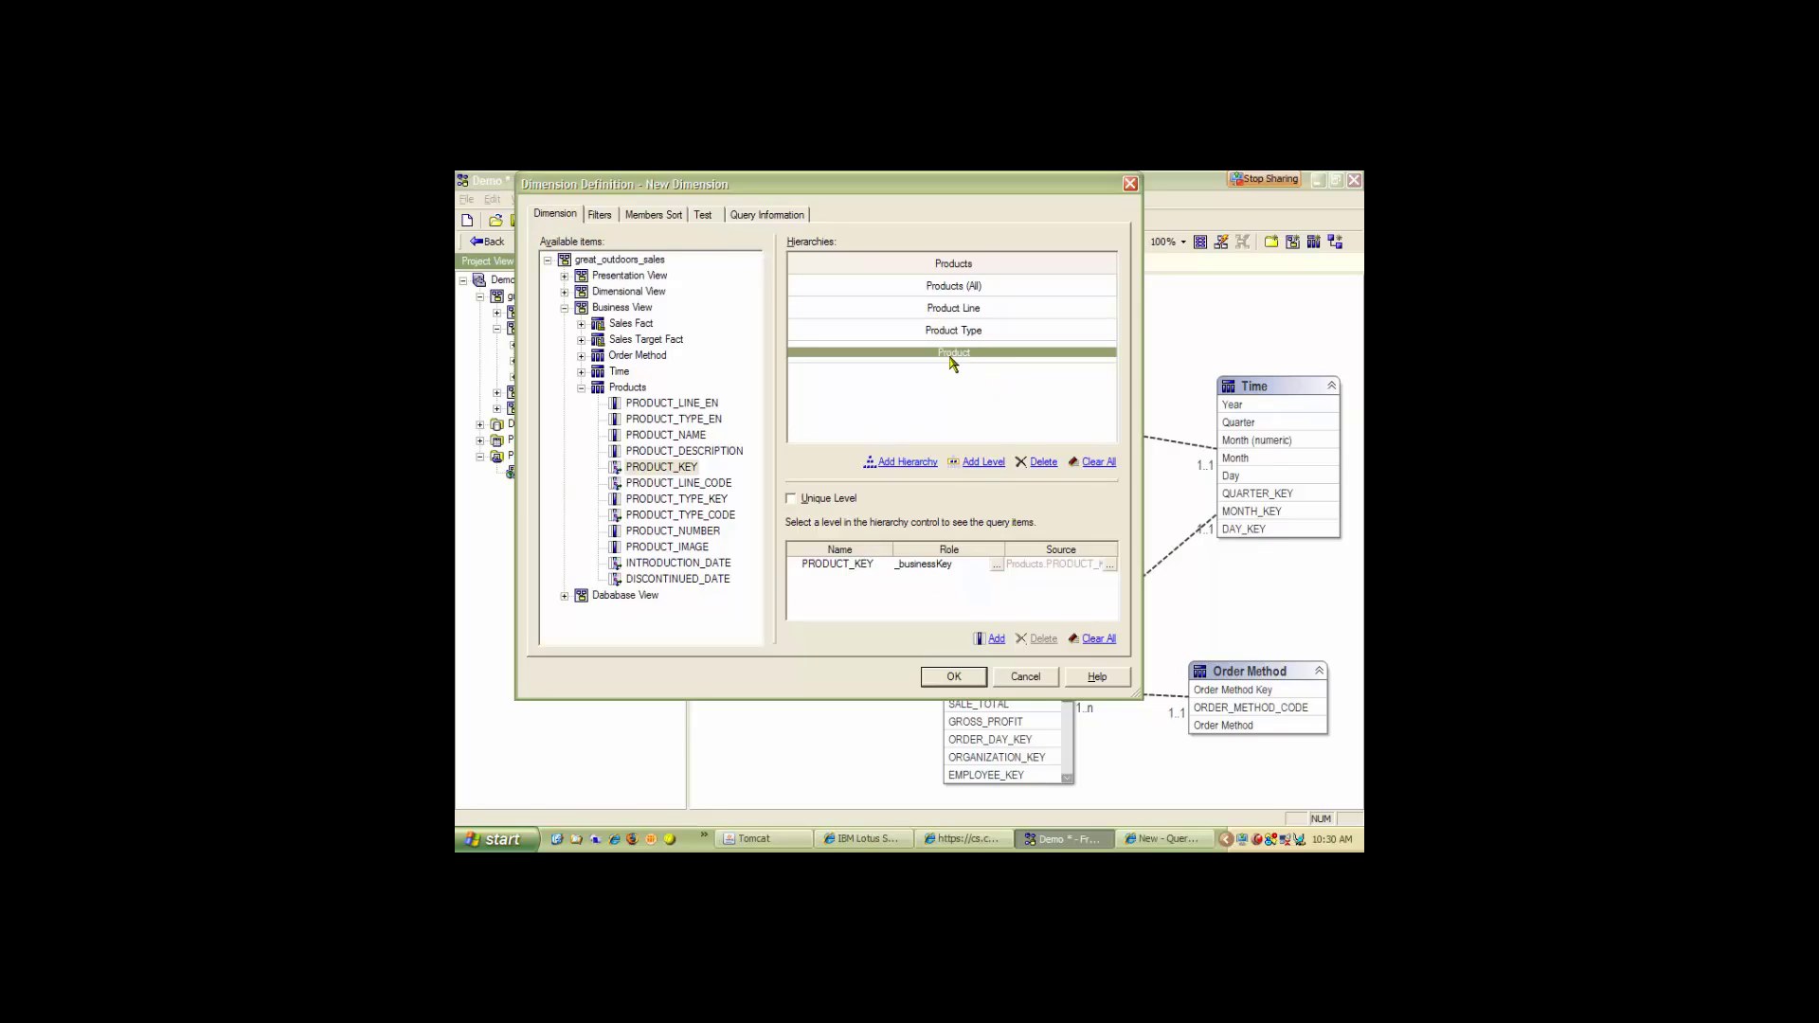
Mark the Product level as a unique level and add PRODUCT_NAME to it with the _memberCaption role.
{"action": "left_click", "coordinate": [790, 500]}
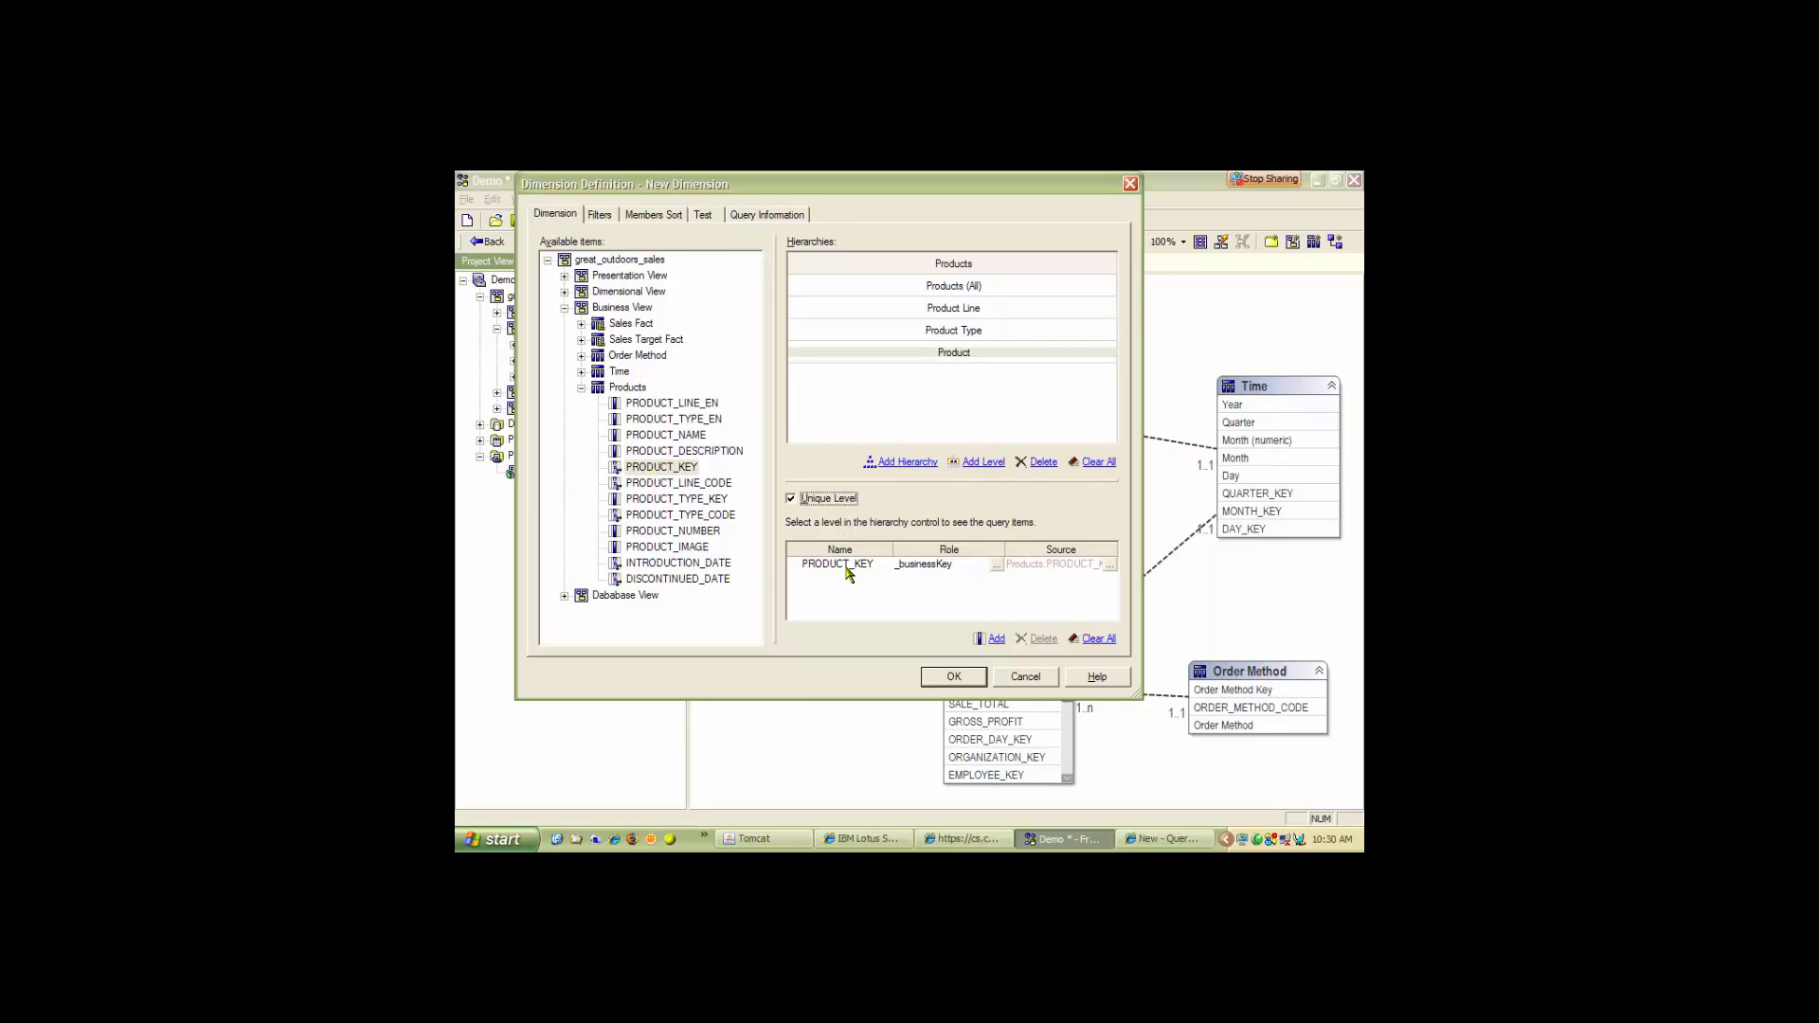
{"action": "left_click", "coordinate": [849, 565]}
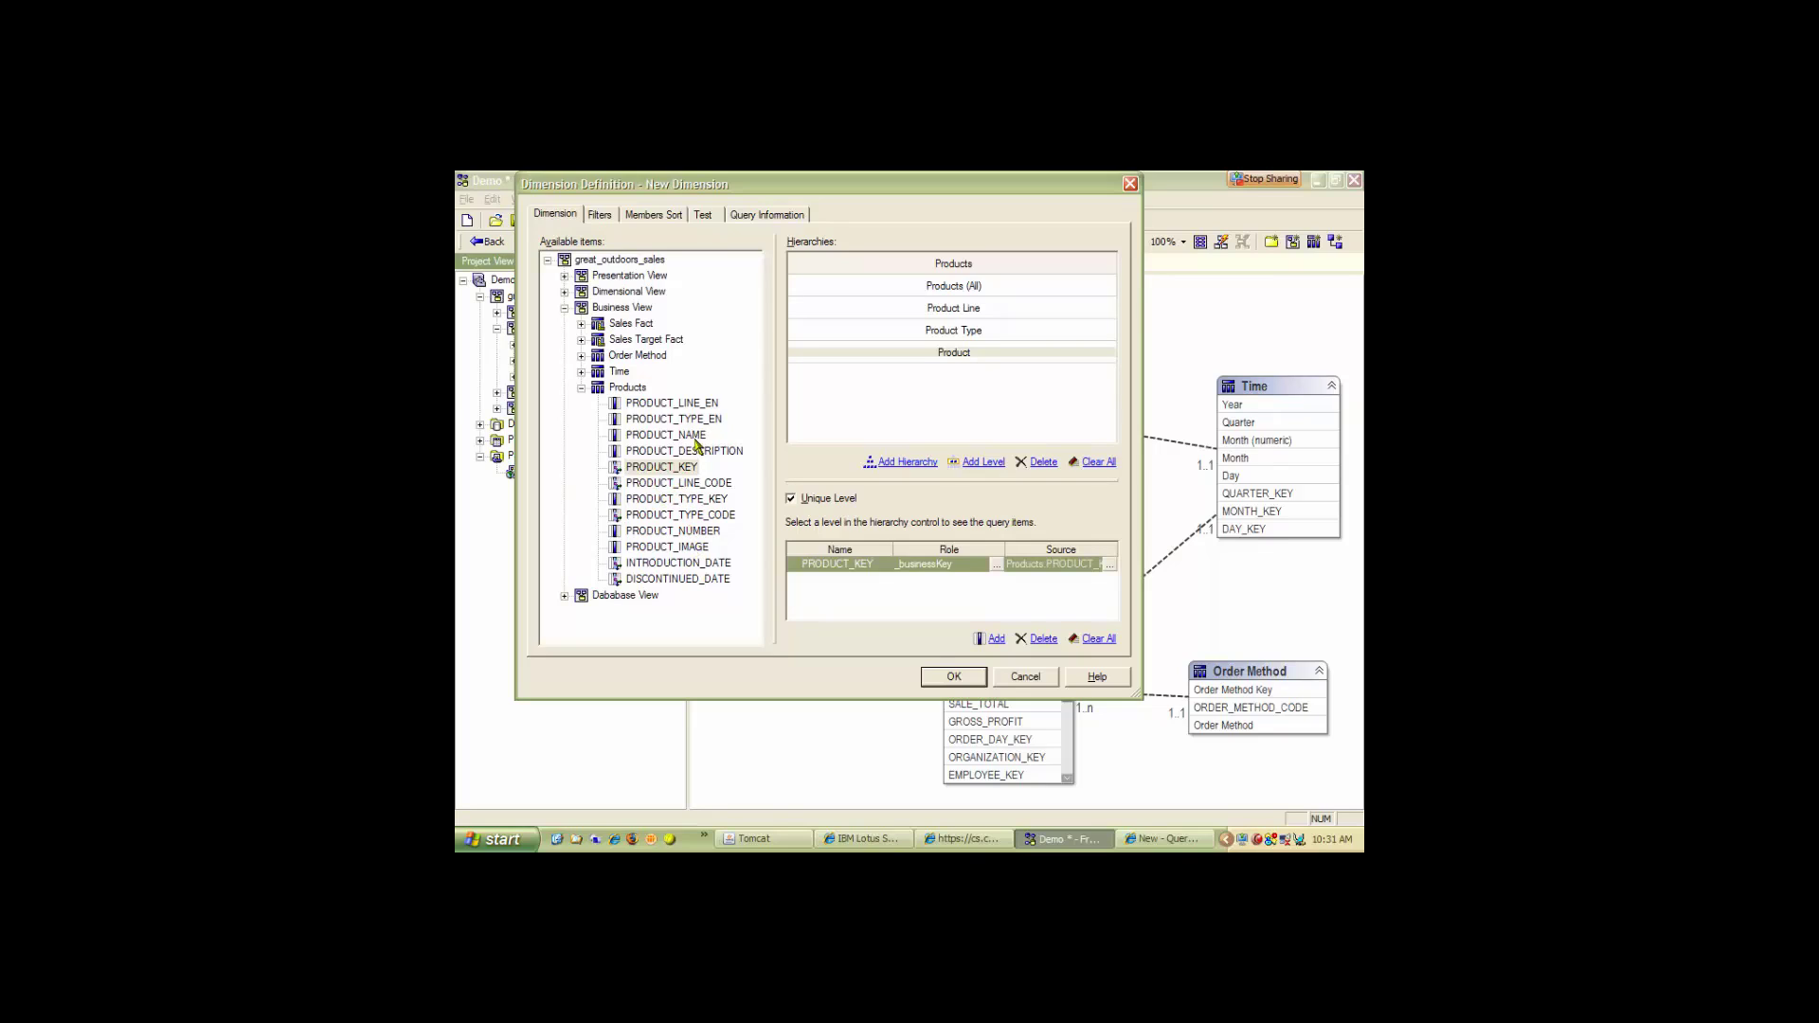
{"action": "left_click_drag", "start_coordinate": [688, 435], "coordinate": [869, 588]}
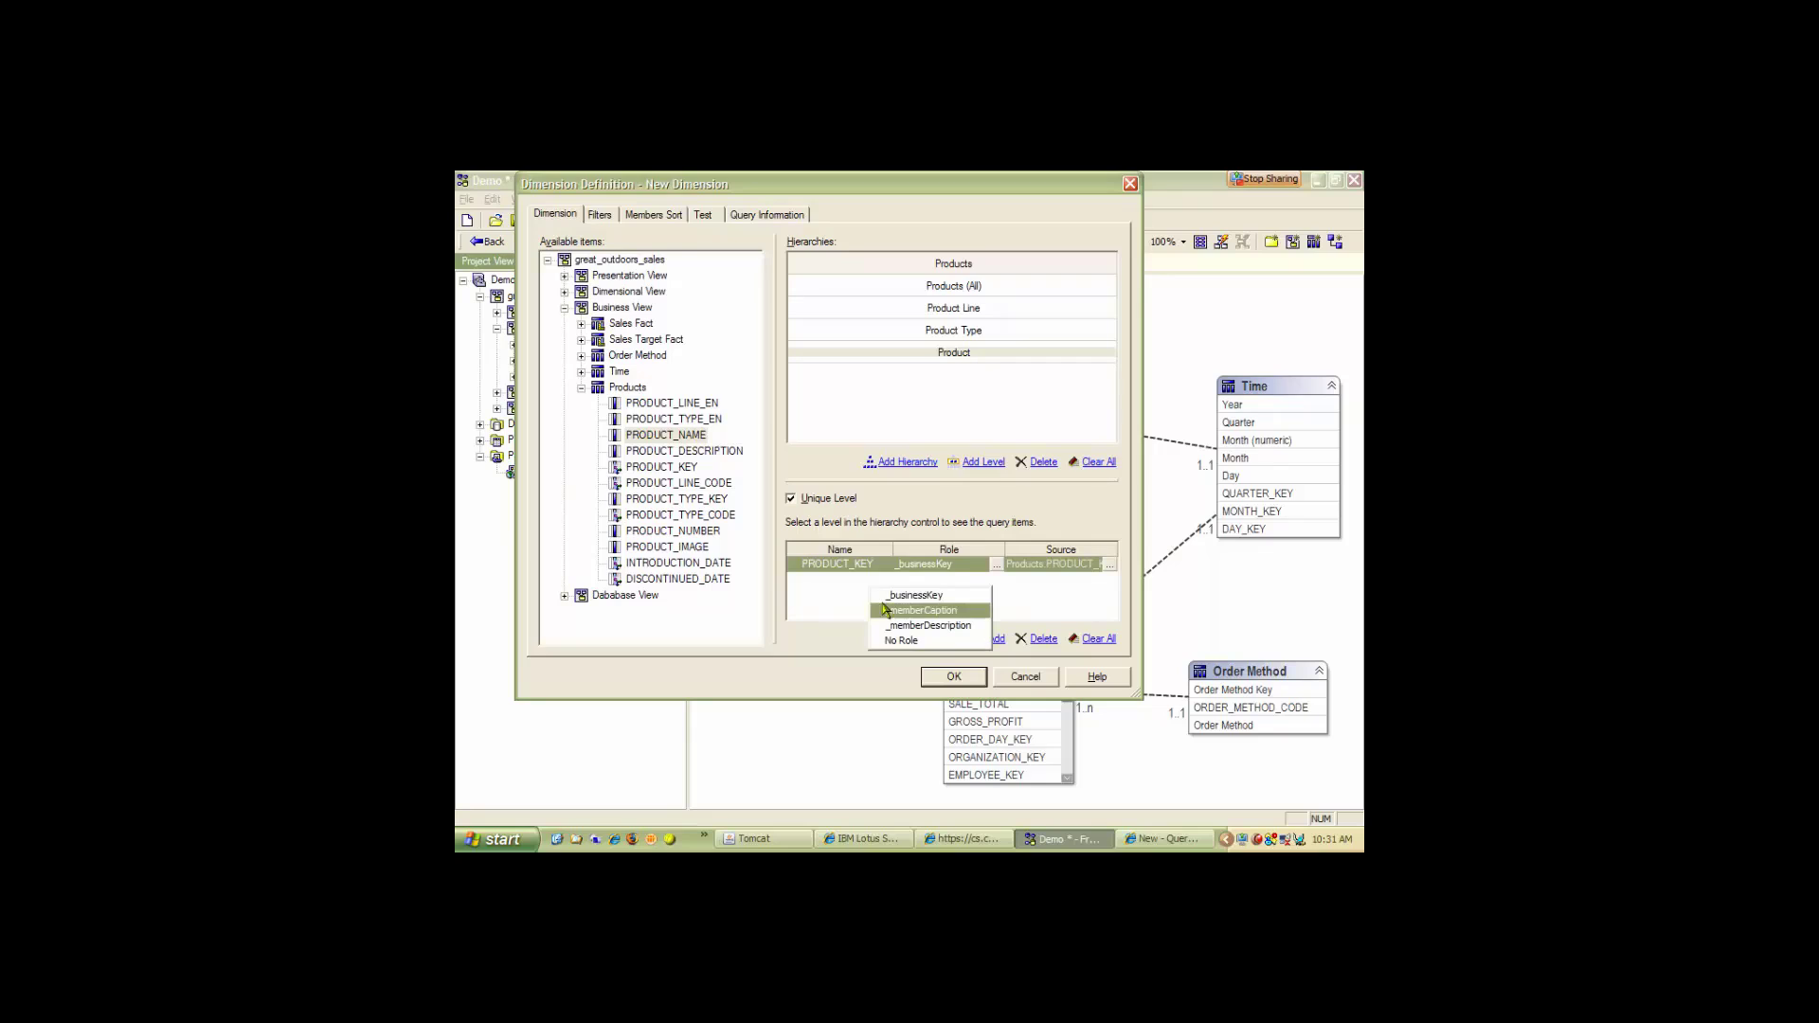
{"action": "left_click", "coordinate": [914, 611]}
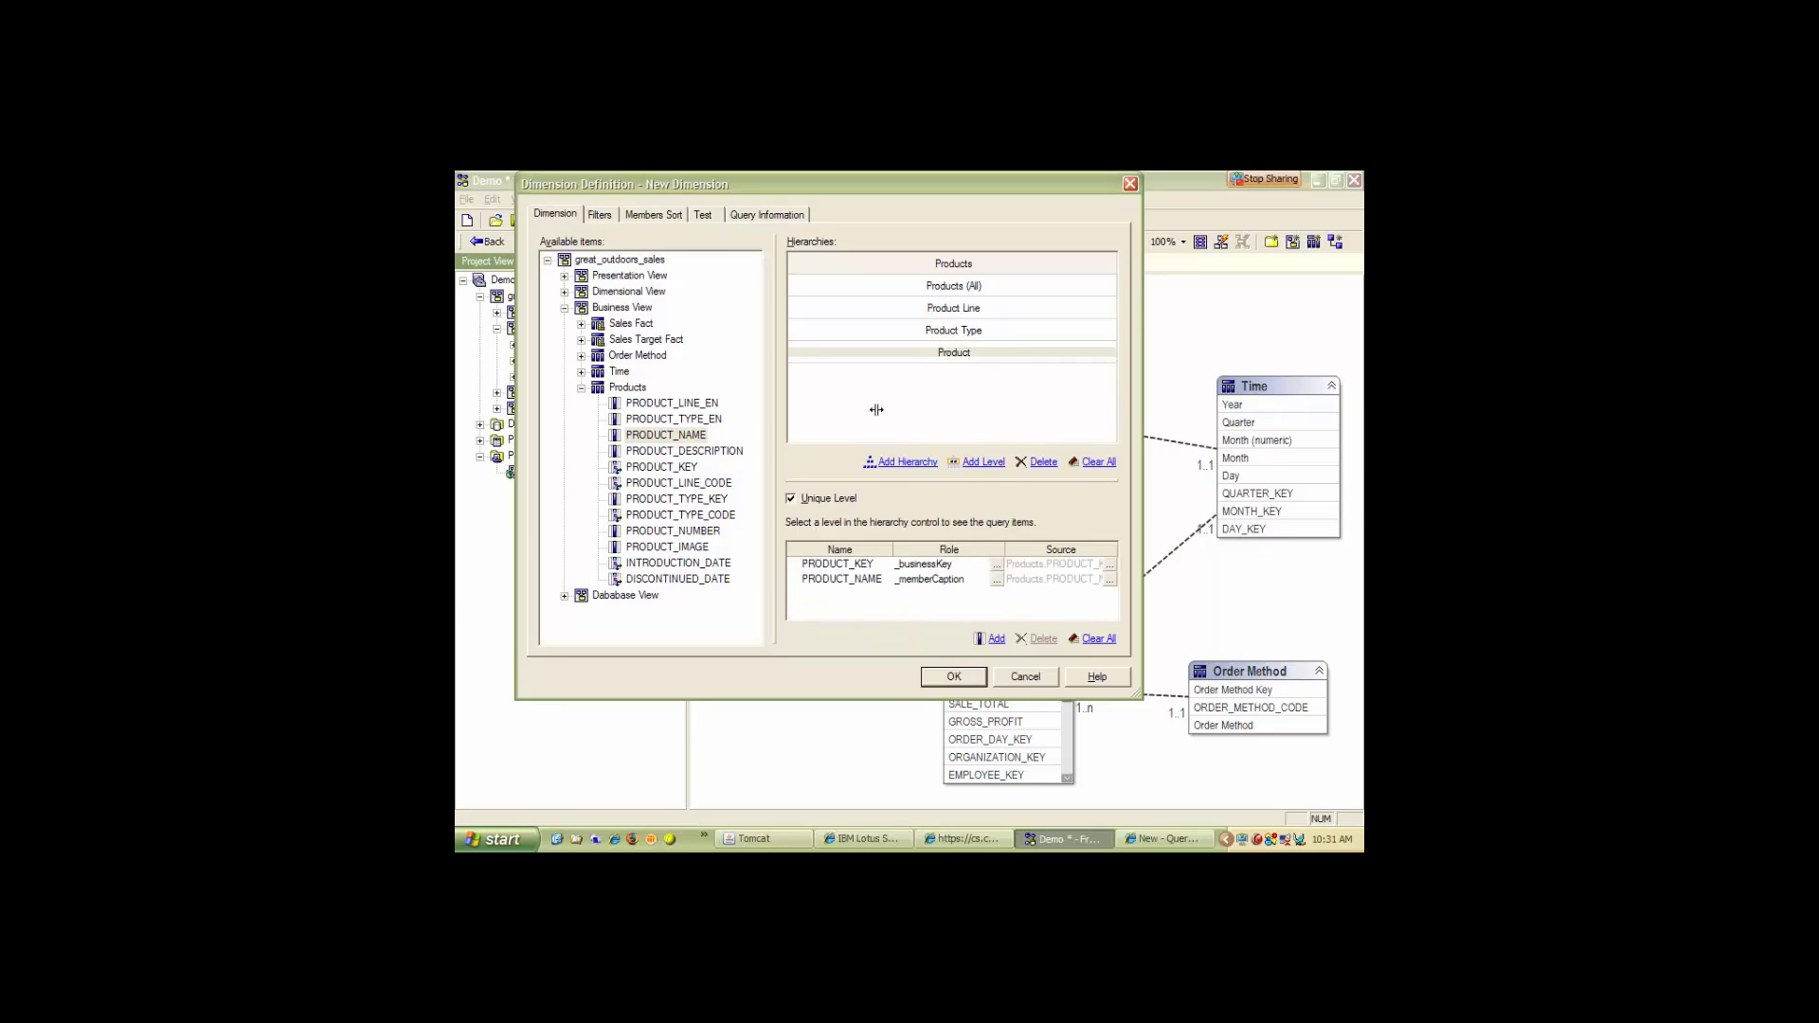
Mark the Product Type level as a unique level and assign the _businessKey role to its PRODUCT_TYPE_KEY item.
{"action": "left_click", "coordinate": [961, 332]}
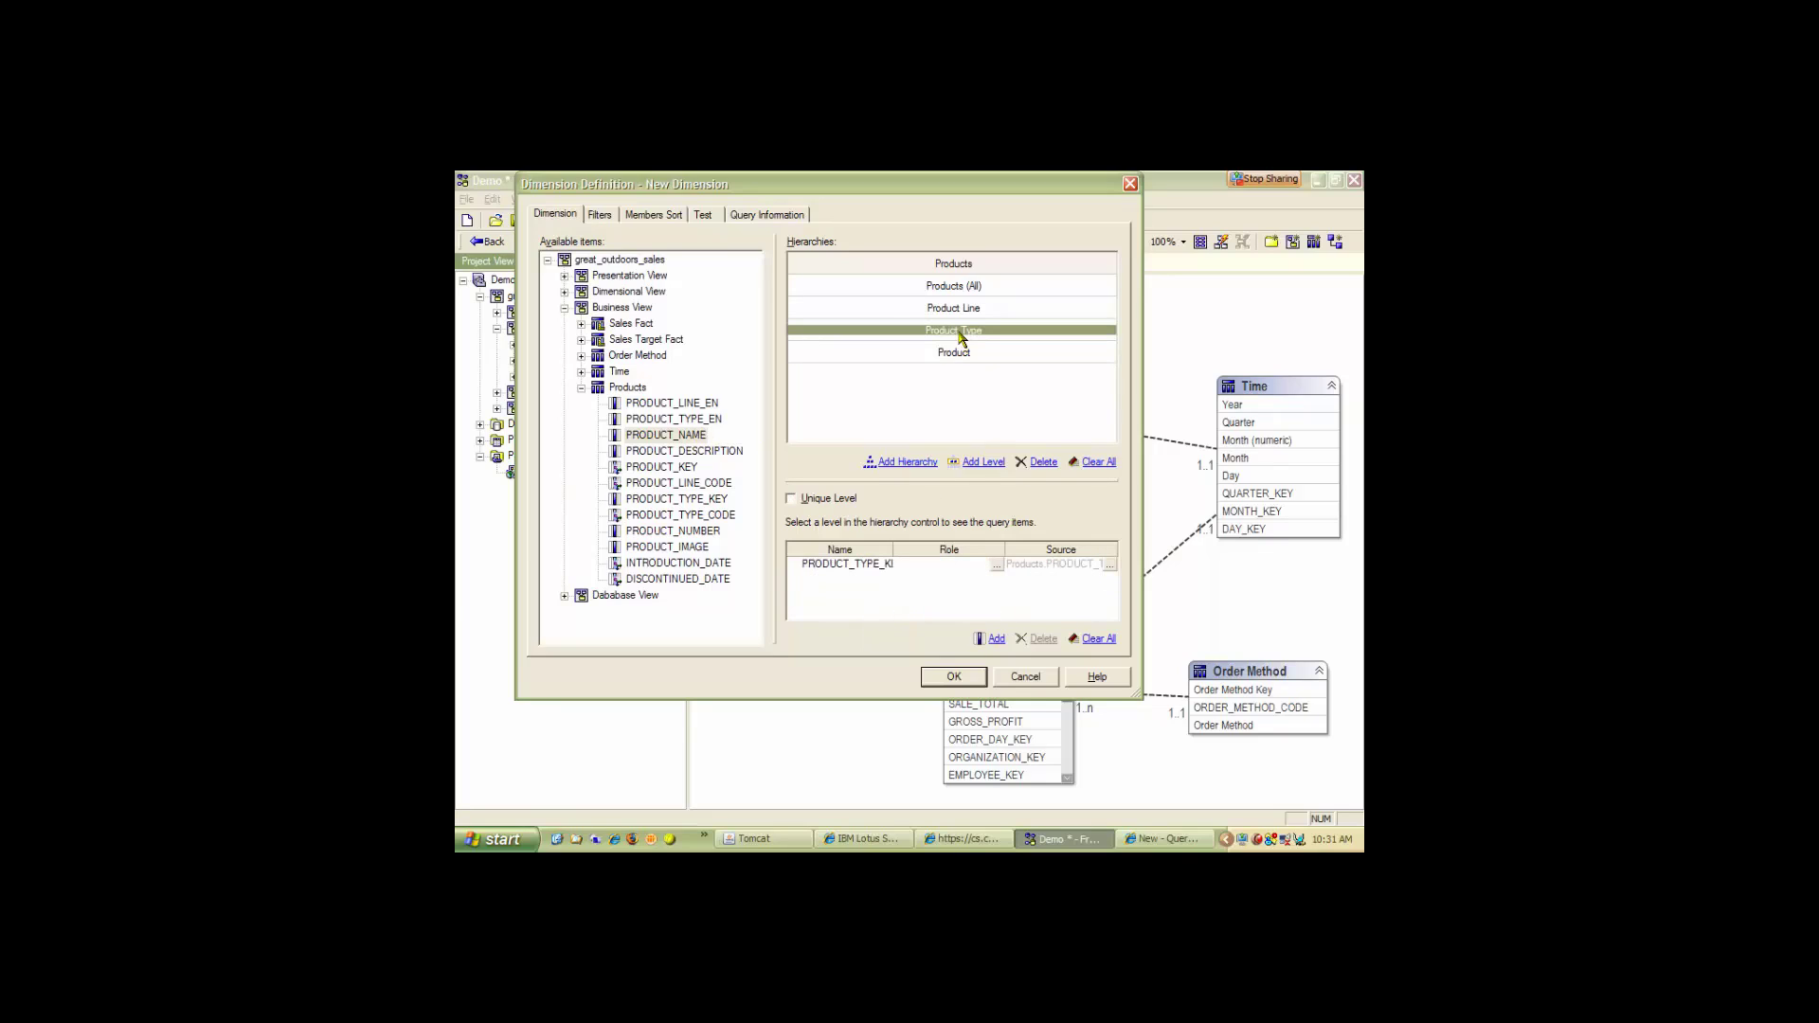
{"action": "left_click", "coordinate": [793, 499]}
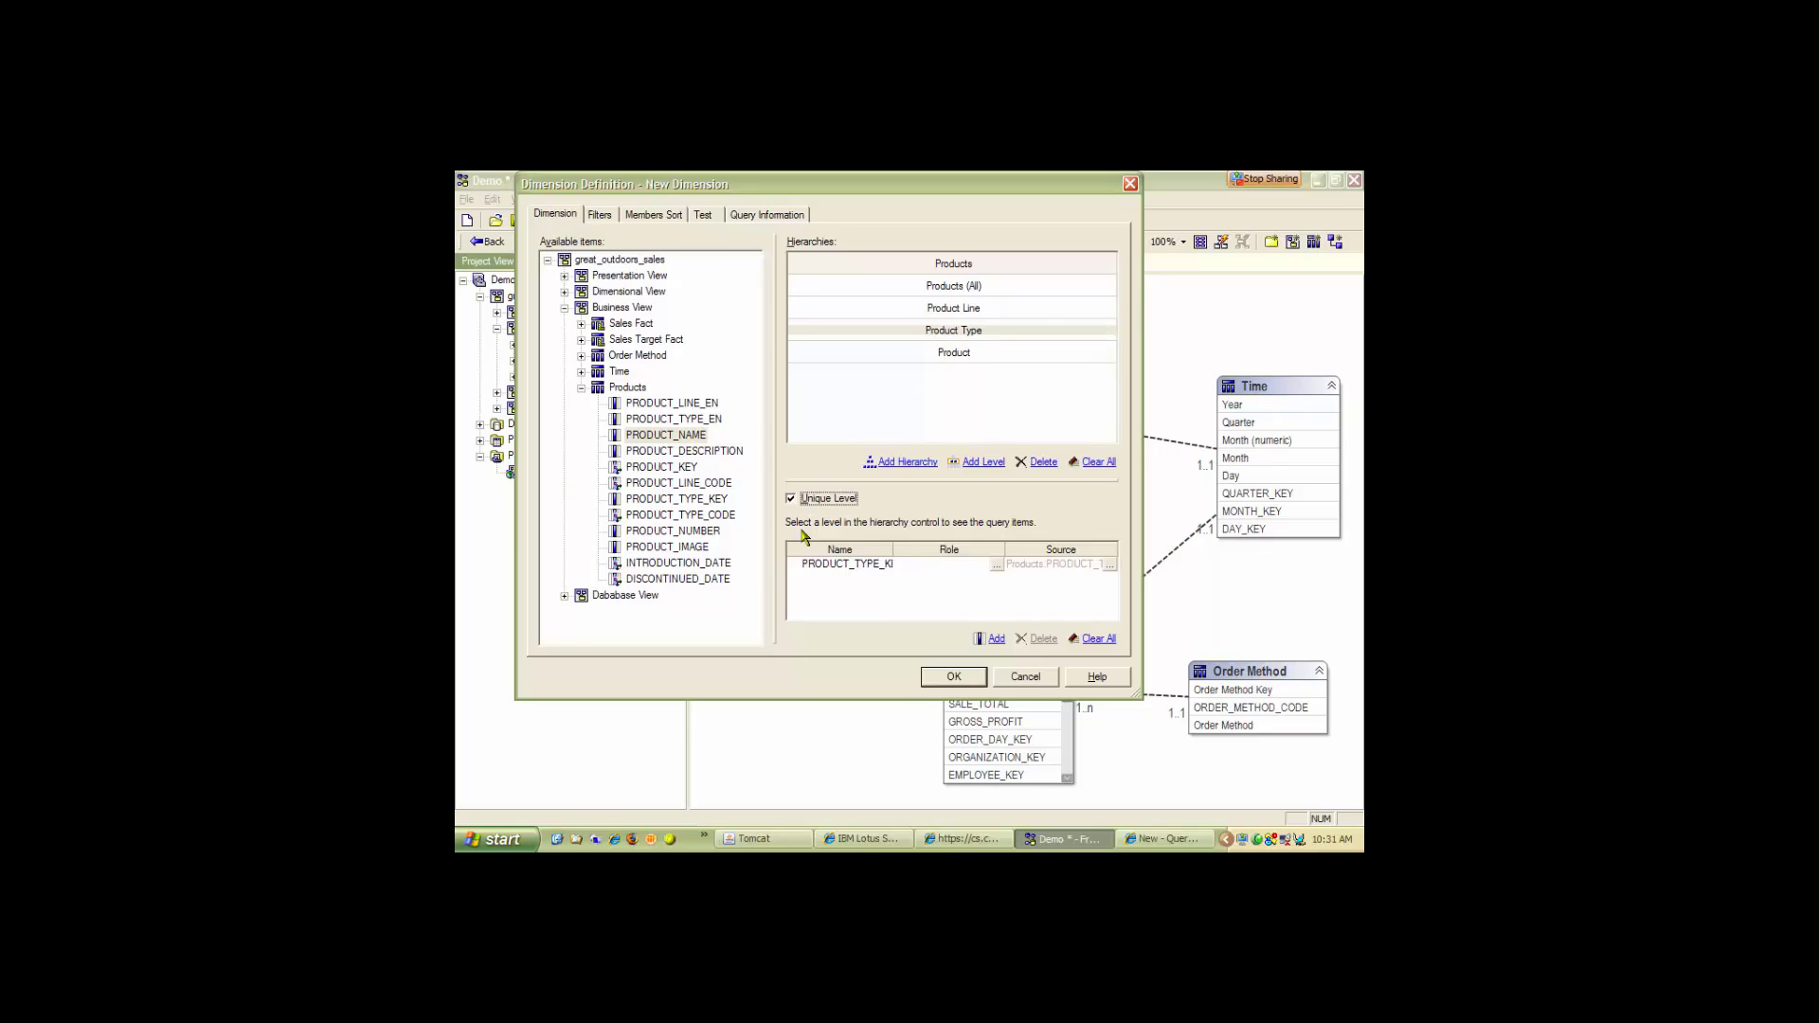
{"action": "left_click", "coordinate": [996, 566]}
{"action": "left_click", "coordinate": [646, 312]}
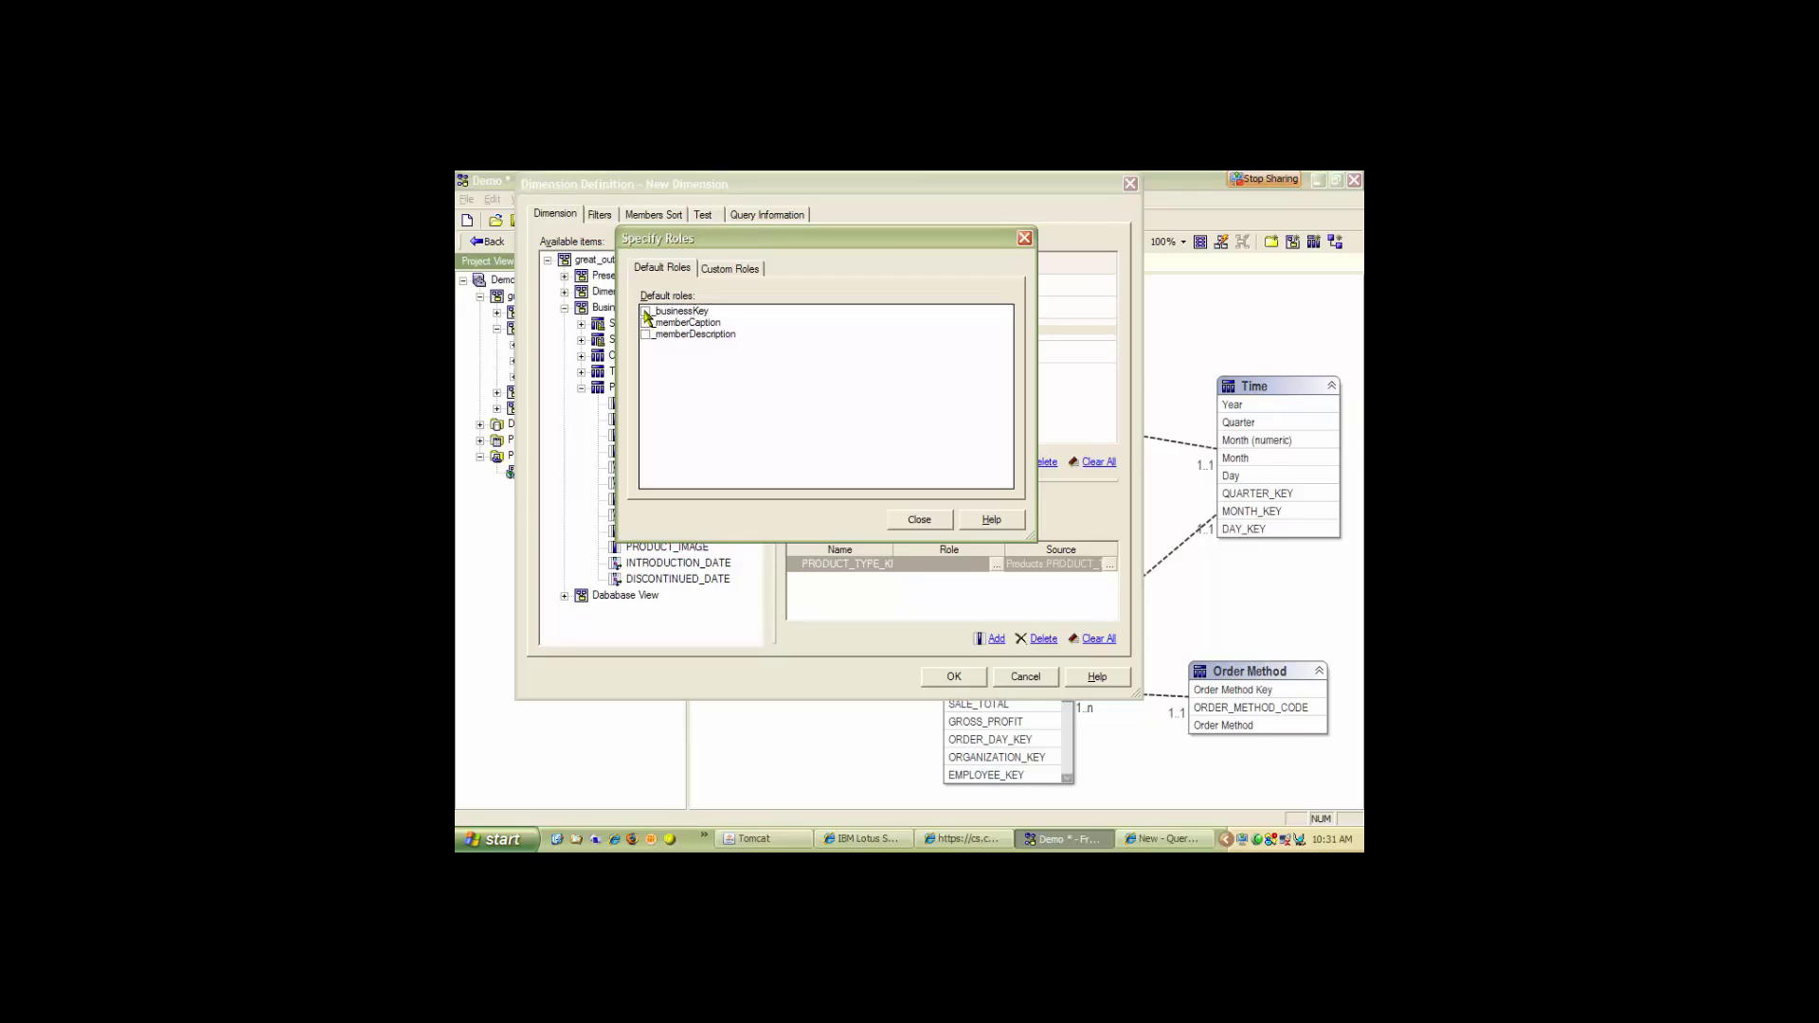
{"action": "left_click", "coordinate": [921, 521]}
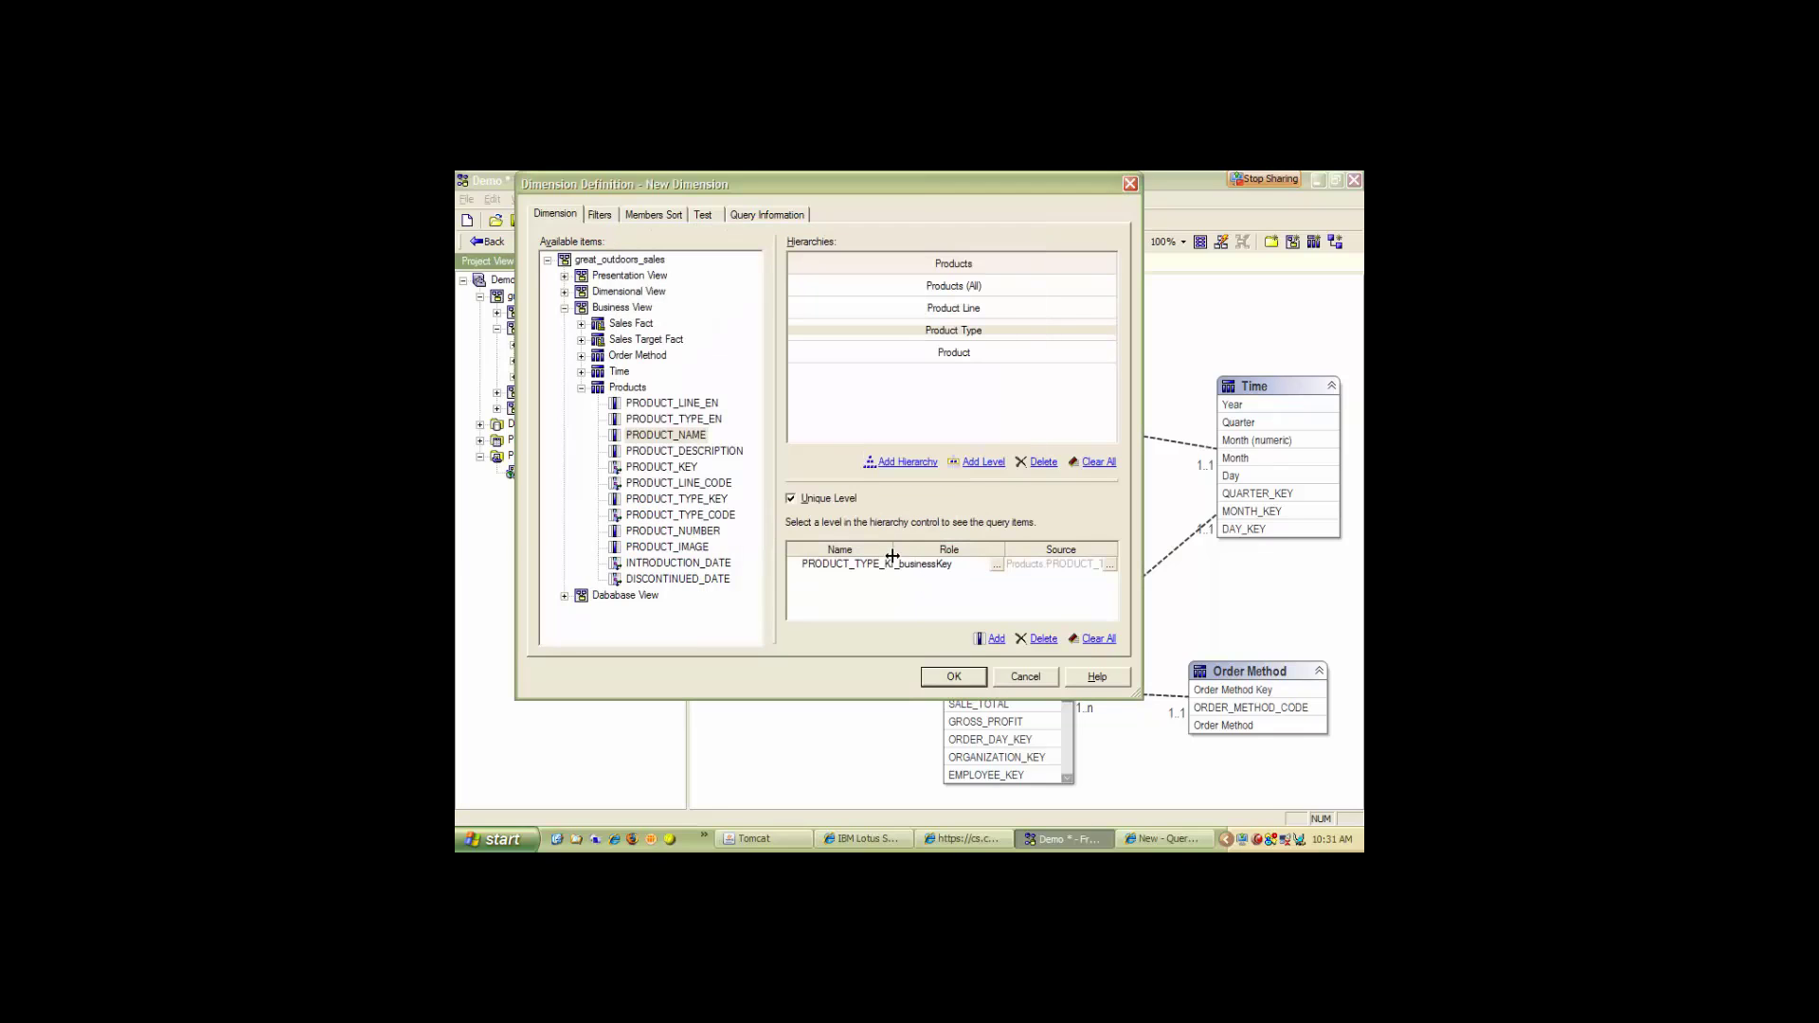
Add PRODUCT_TYPE_EN to the Product Type level with the _memberCaption role.
{"action": "left_click_drag", "start_coordinate": [893, 556], "coordinate": [911, 556]}
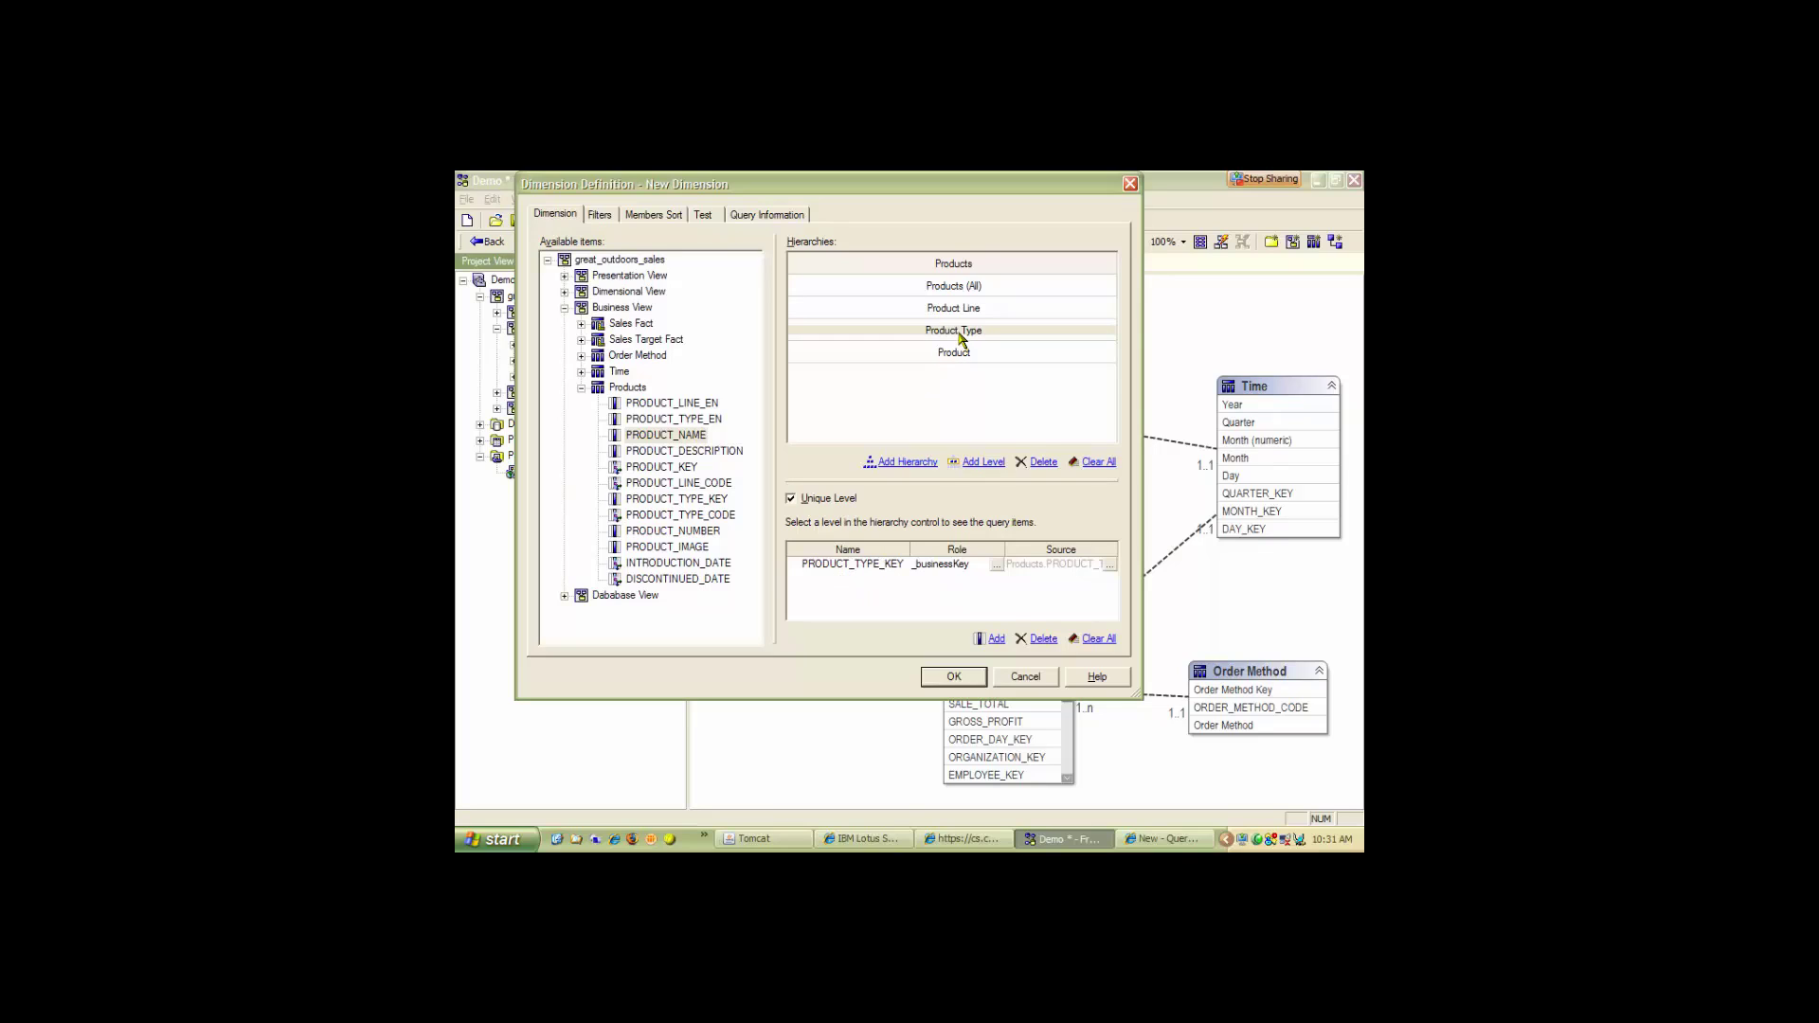
{"action": "left_click_drag", "start_coordinate": [675, 419], "coordinate": [833, 586]}
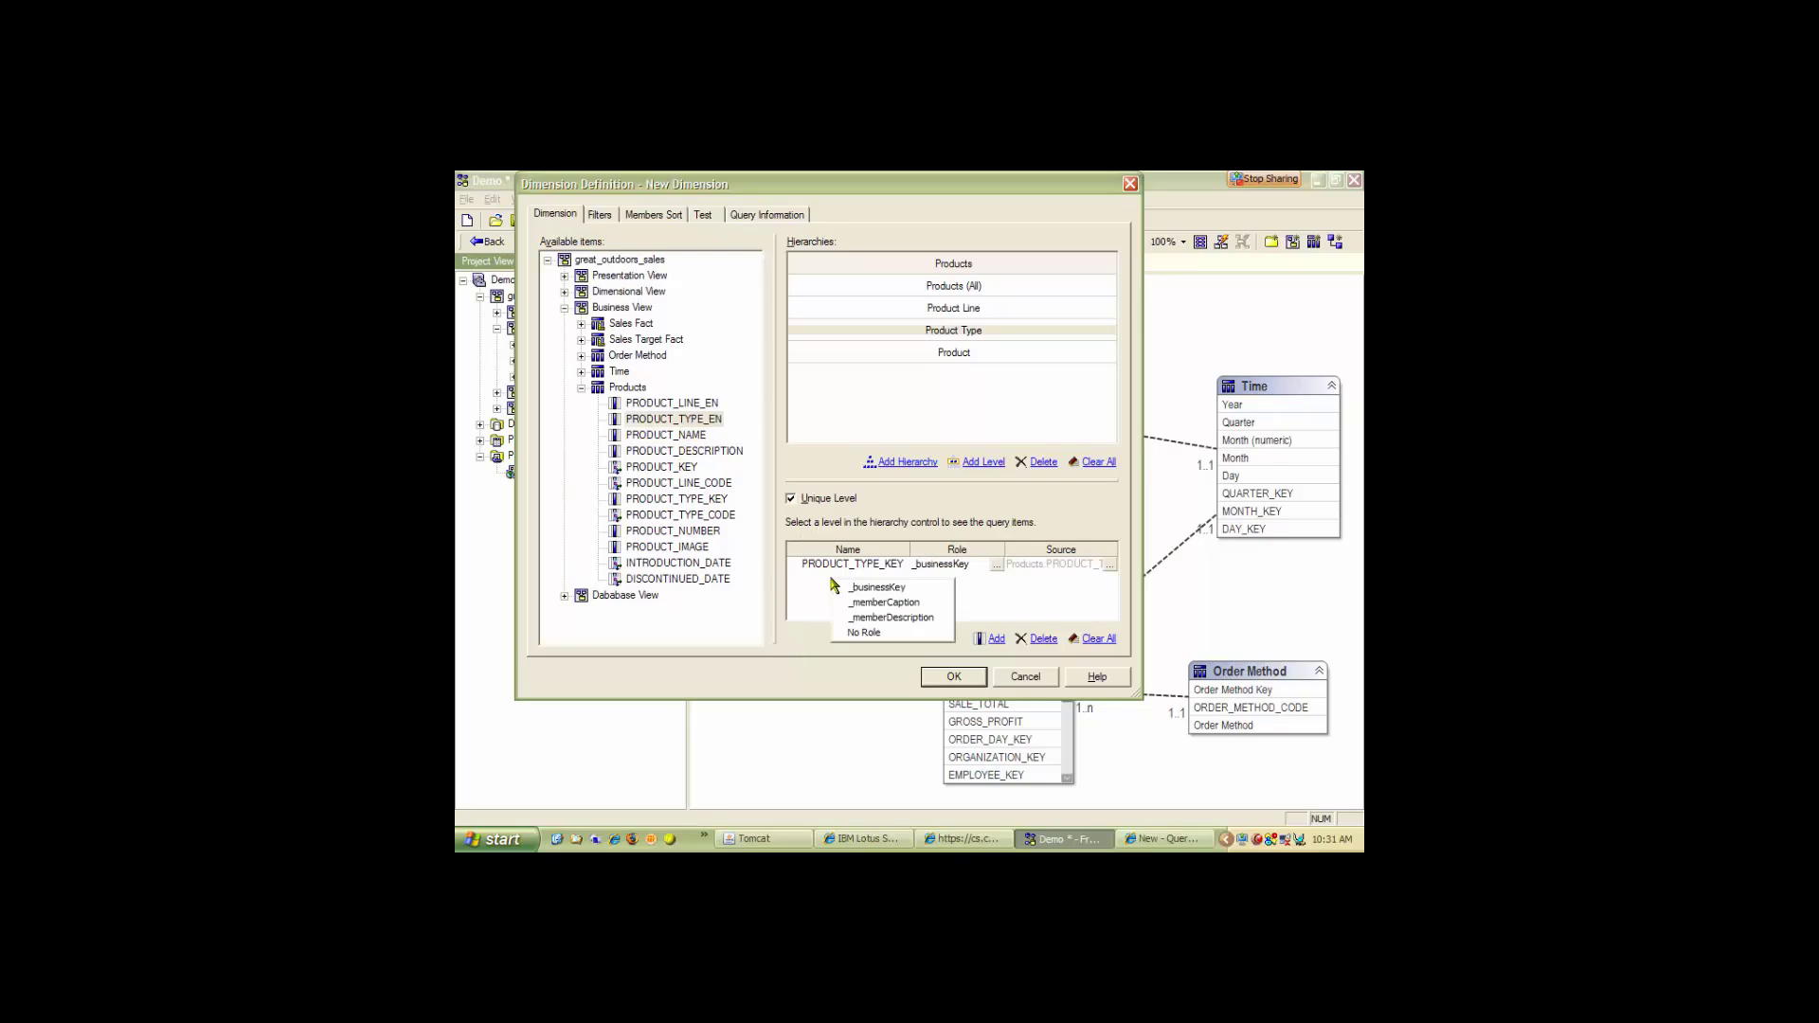
{"action": "left_click", "coordinate": [901, 605]}
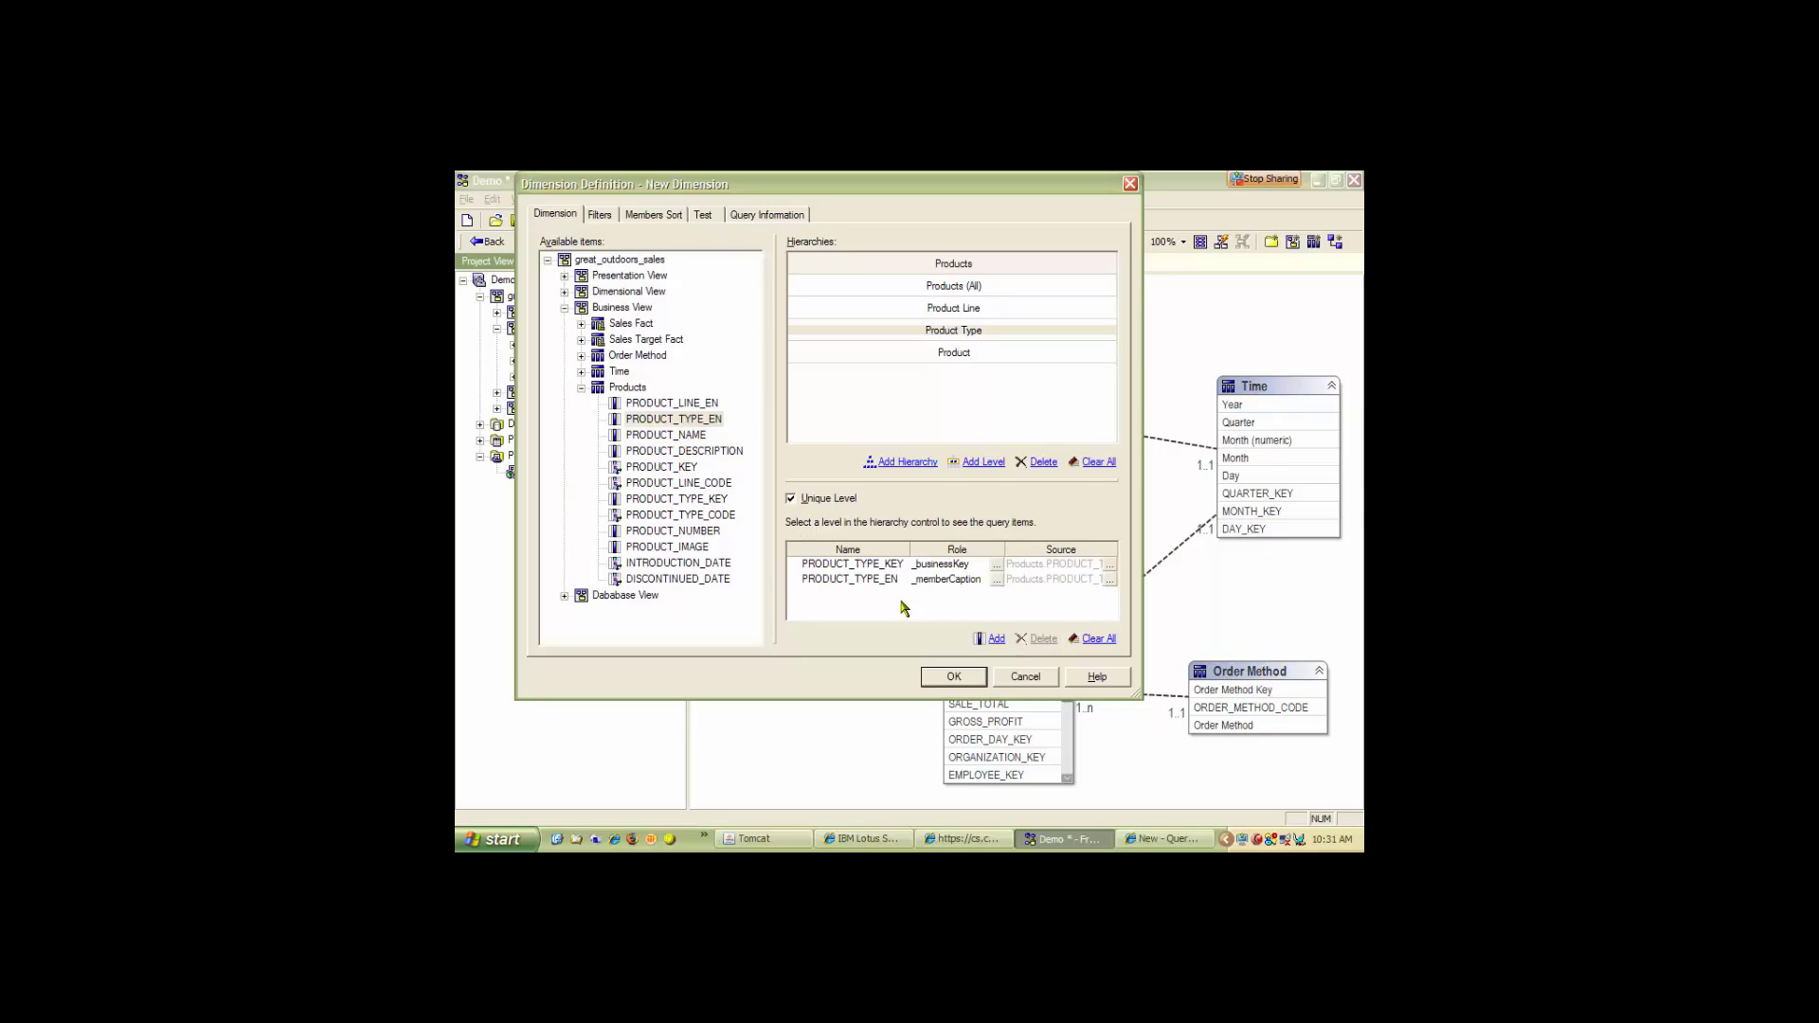
Add PRODUCT_LINE_EN to the Product Line level with the _memberCaption role.
{"action": "left_click", "coordinate": [952, 308]}
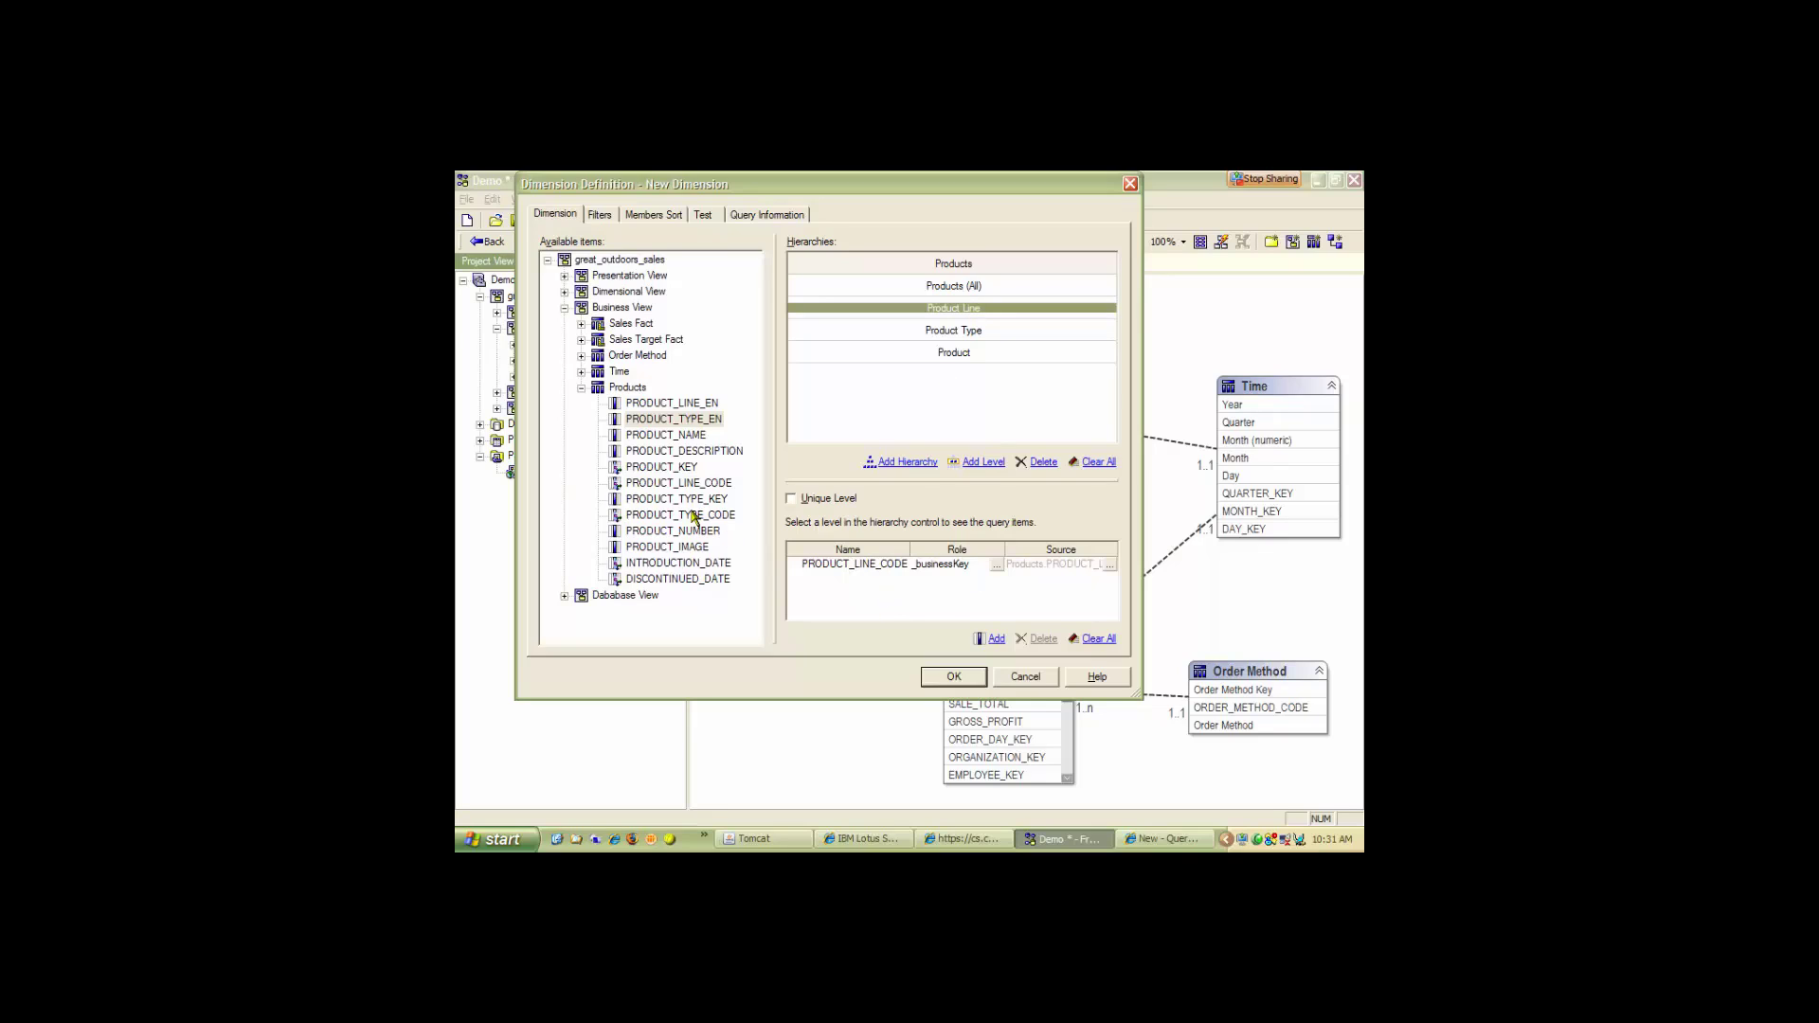
{"action": "left_click_drag", "start_coordinate": [671, 404], "coordinate": [842, 586]}
{"action": "left_click", "coordinate": [893, 614]}
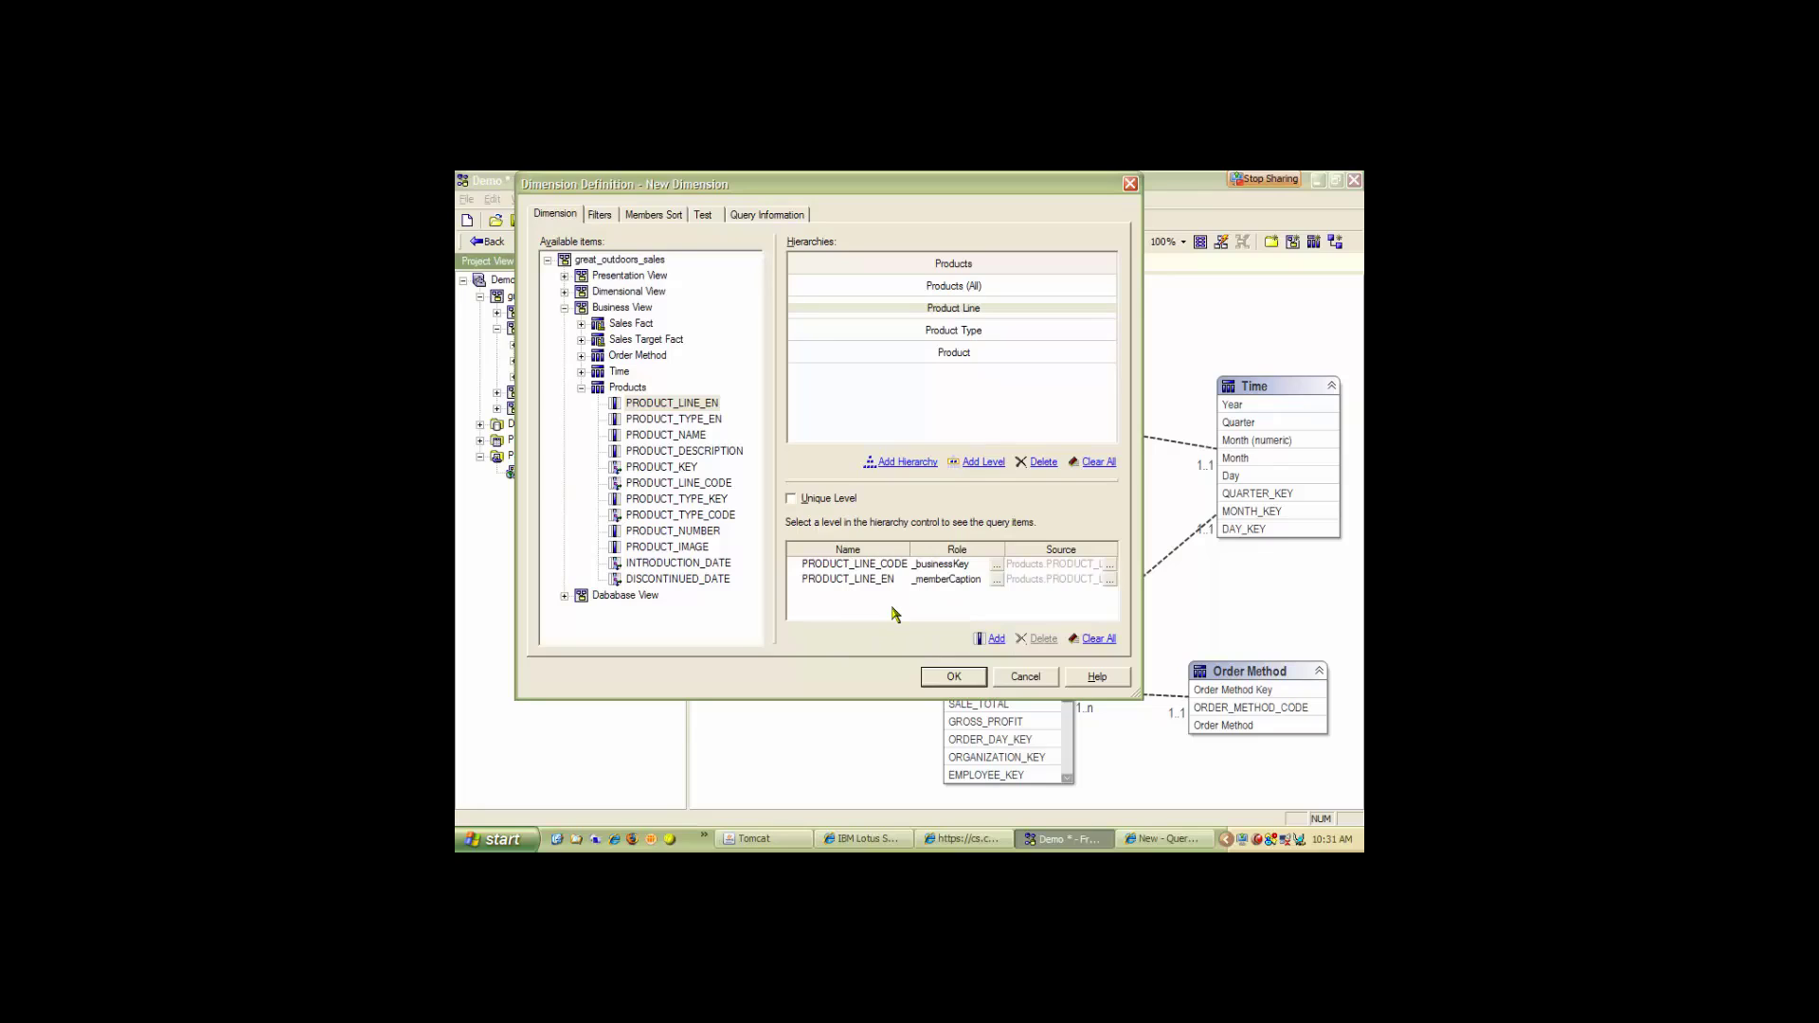
Accept the dimension definition and name the new dimension Products.
{"action": "left_click", "coordinate": [957, 682]}
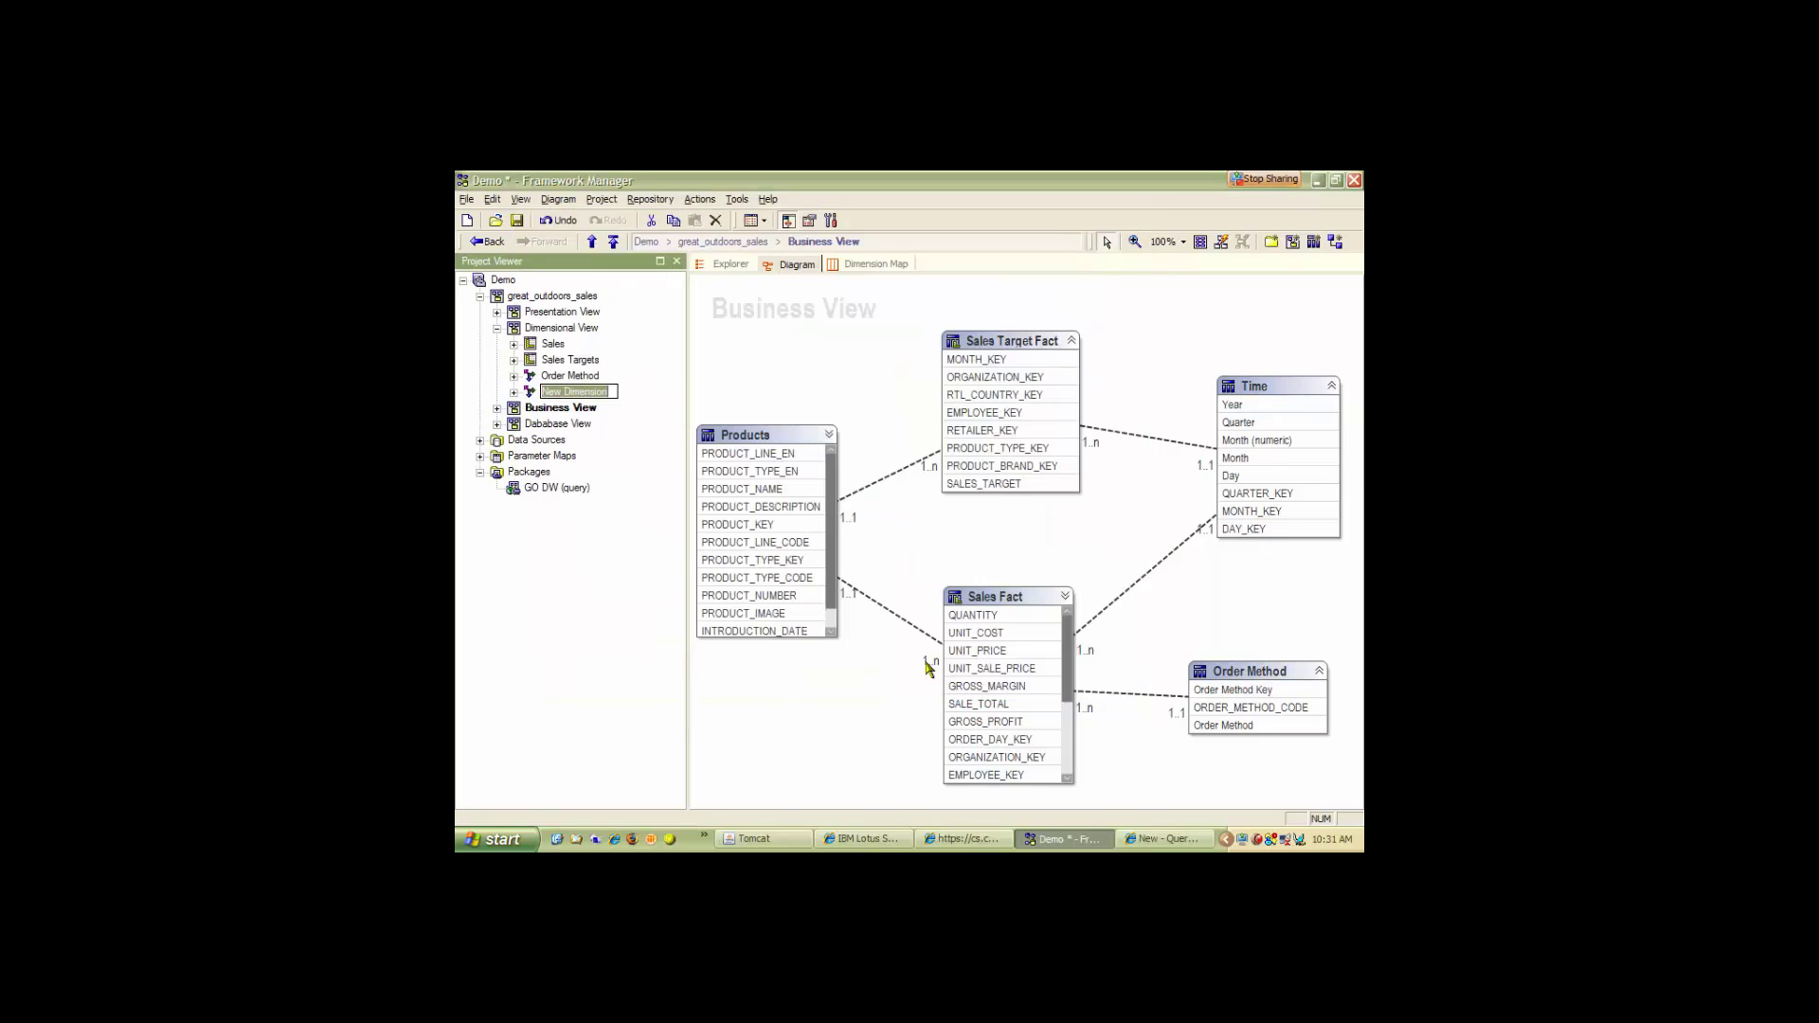
{"action": "type", "text": "Products"}
{"action": "key", "text": "Return"}
Verify the Products dimension against all severities and categories, and close the results.
{"action": "right_click", "coordinate": [535, 390]}
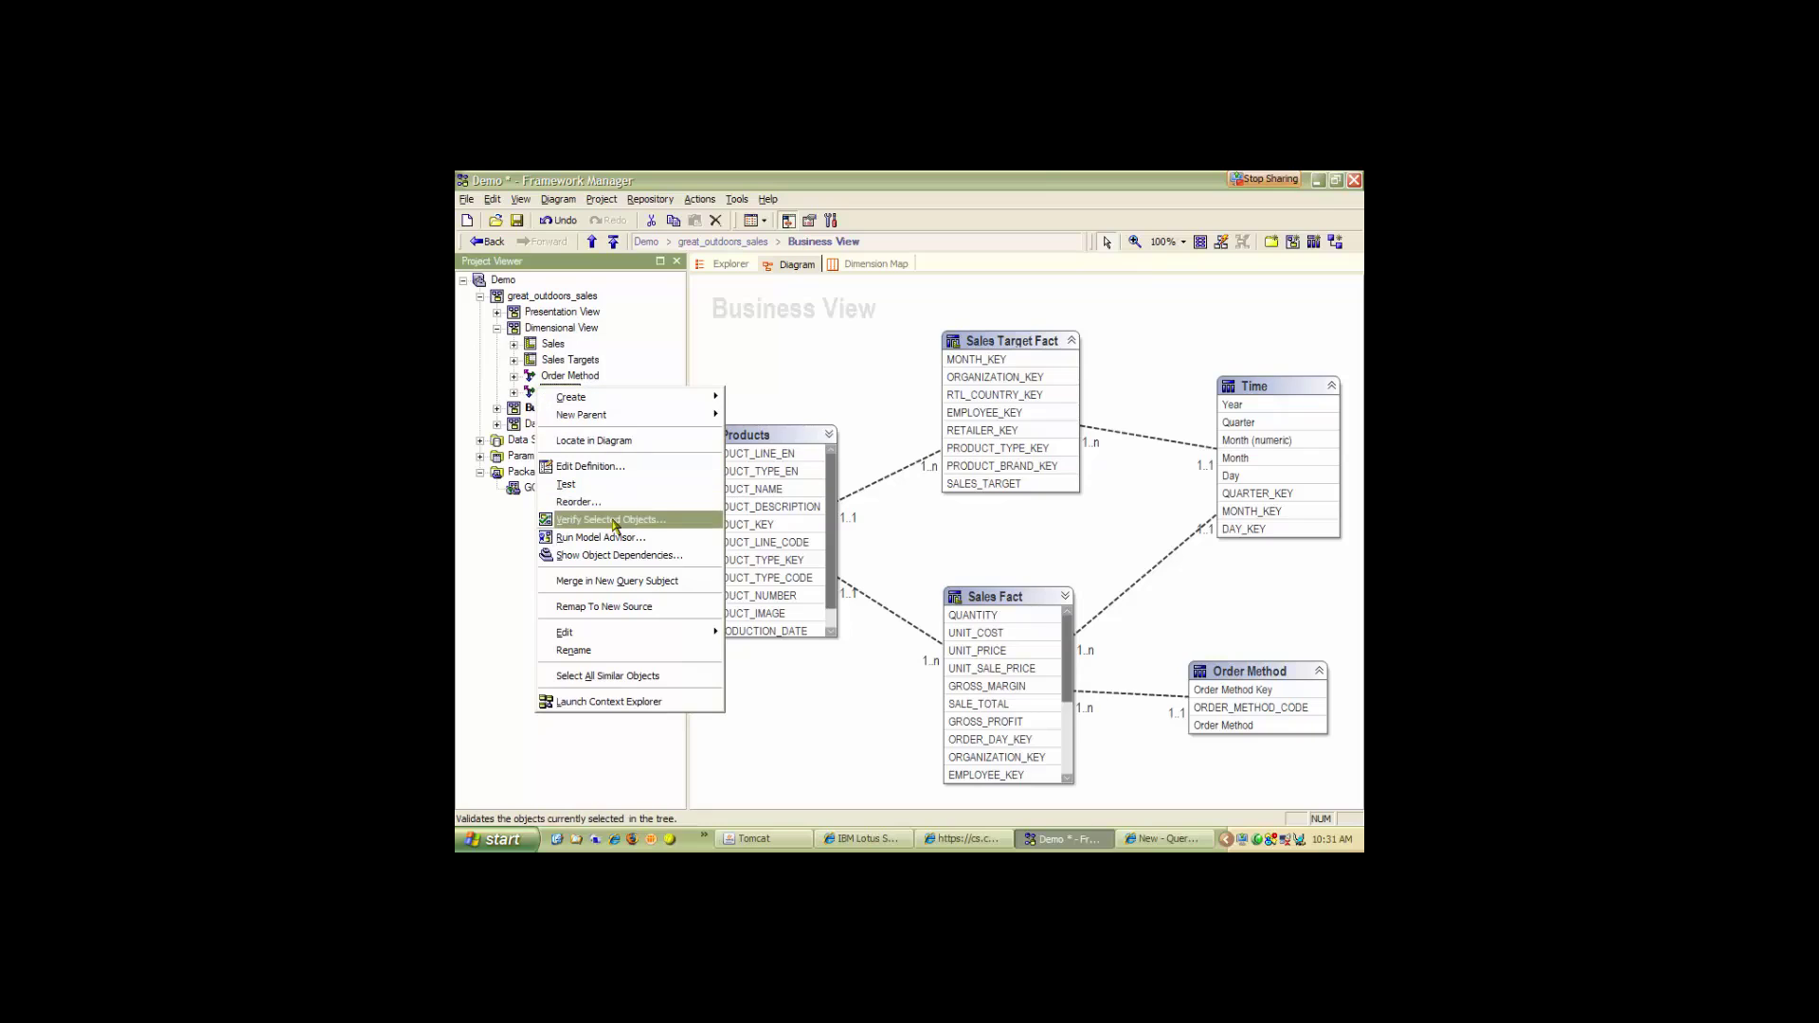
{"action": "left_click", "coordinate": [614, 521]}
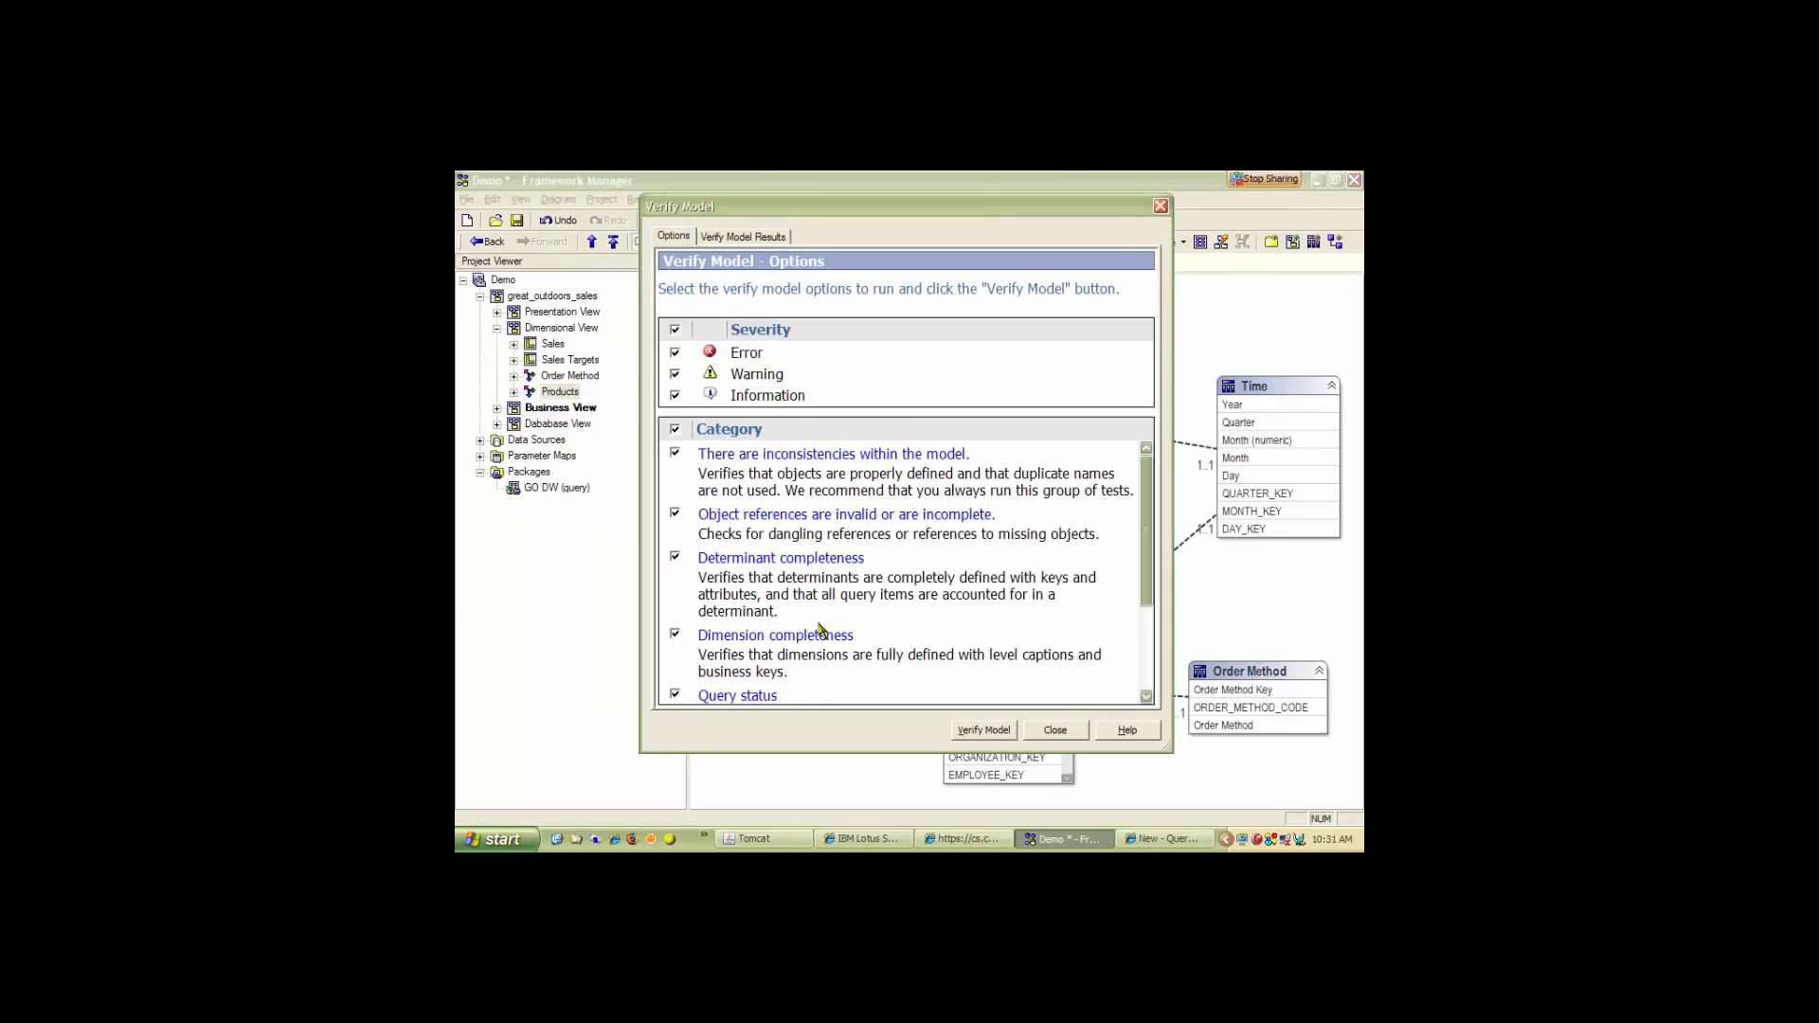
{"action": "left_click", "coordinate": [997, 733]}
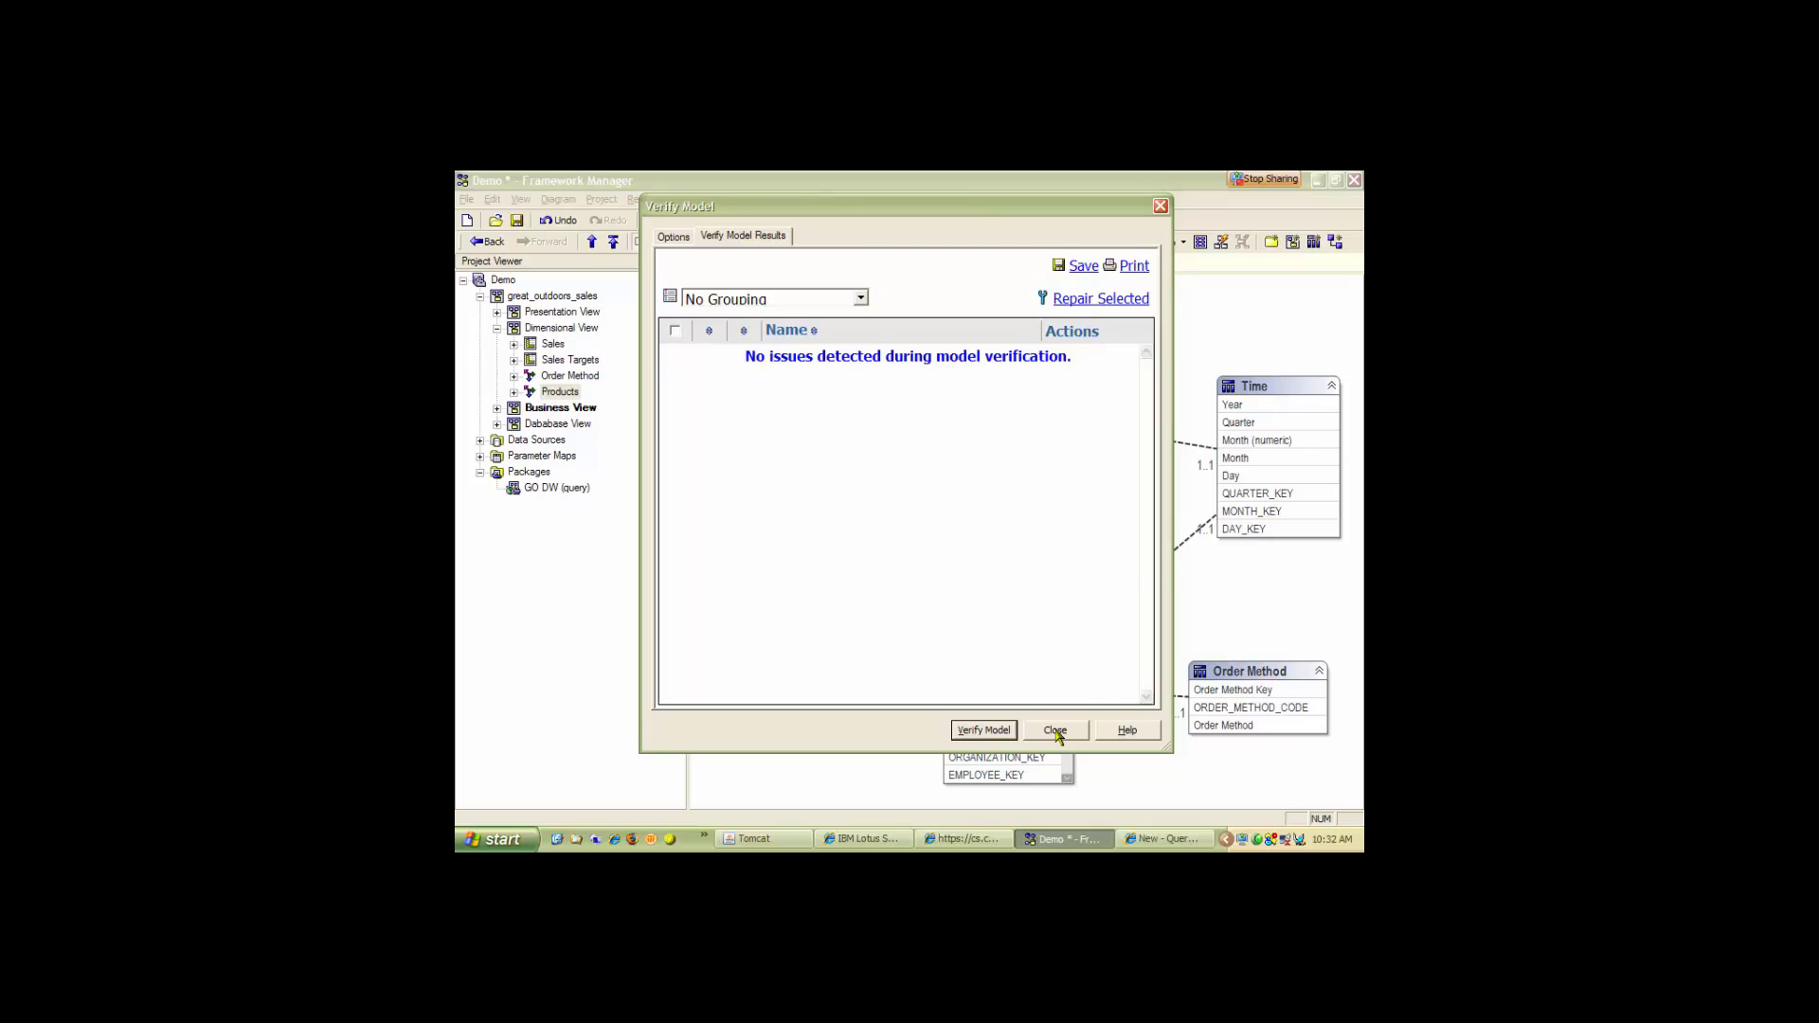
{"action": "left_click", "coordinate": [1056, 731]}
Create a regular dimension in Dimensional View with a hierarchy of Year, QUARTER_KEY, MONTH_KEY and DAY_KEY from the Business View's Time subject.
{"action": "right_click", "coordinate": [567, 329]}
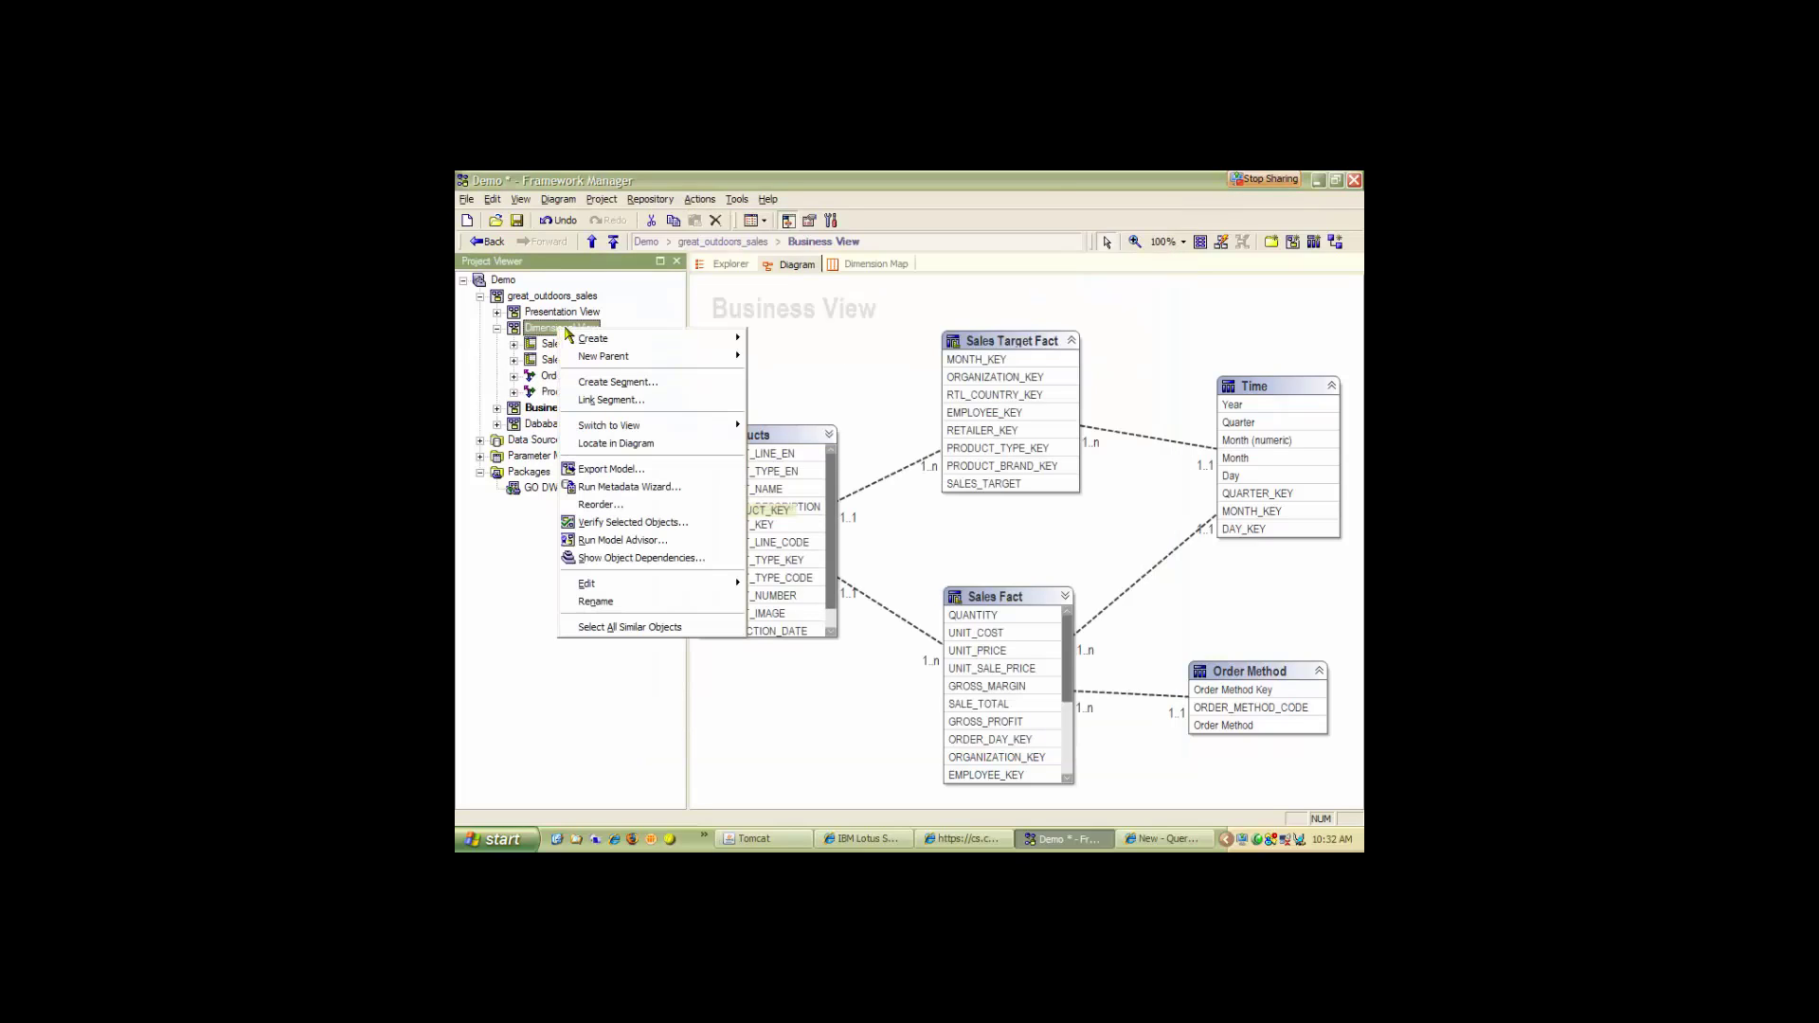
{"action": "mouse_move", "coordinate": [597, 341]}
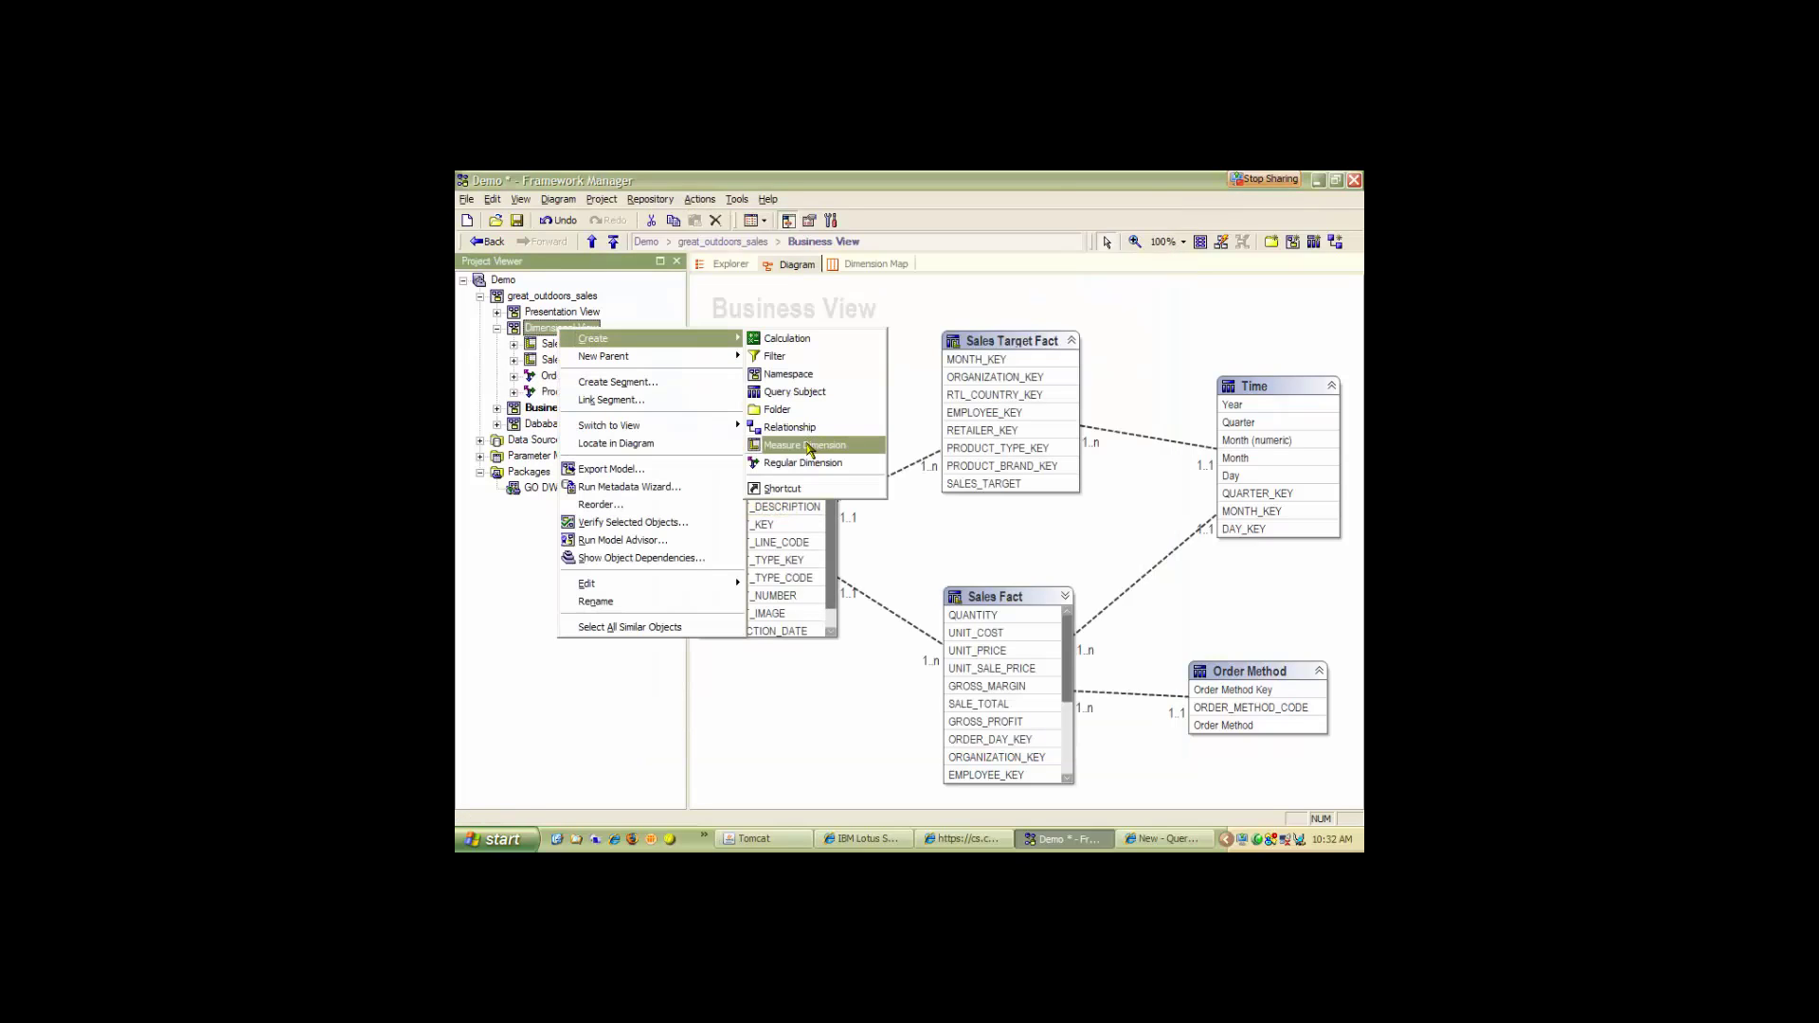
{"action": "left_click", "coordinate": [798, 464]}
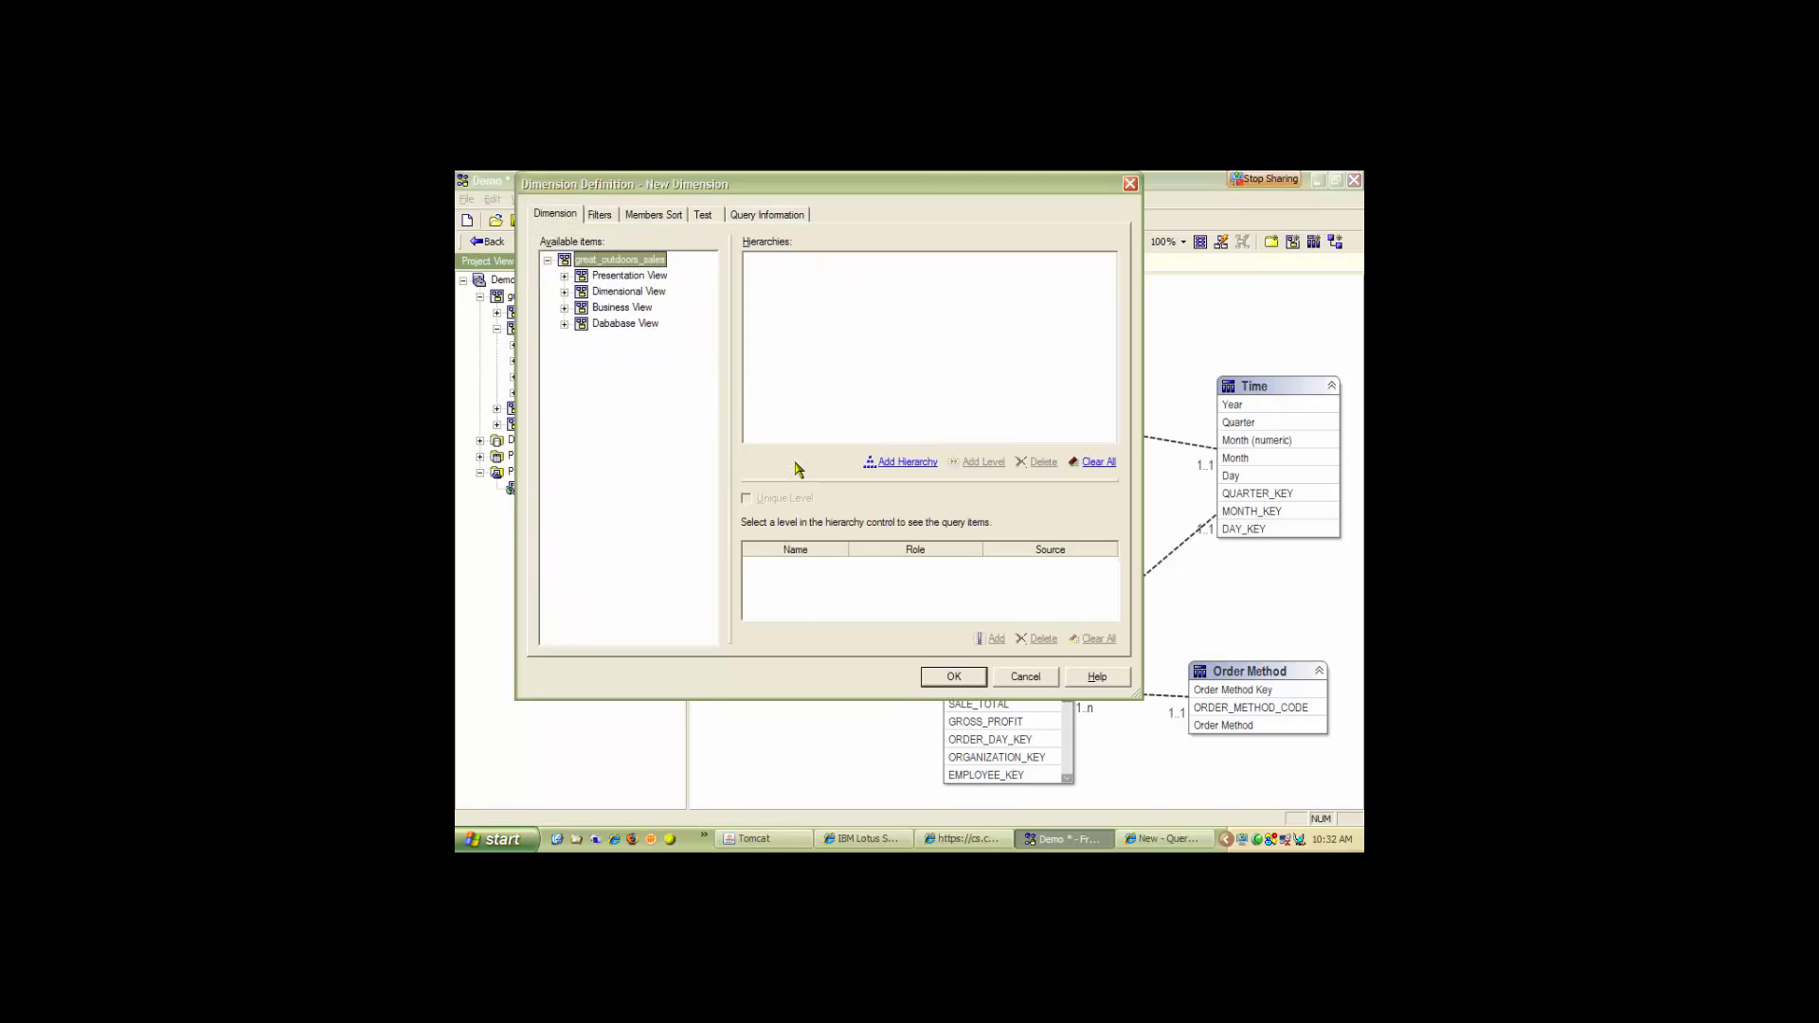
{"action": "left_click", "coordinate": [566, 308]}
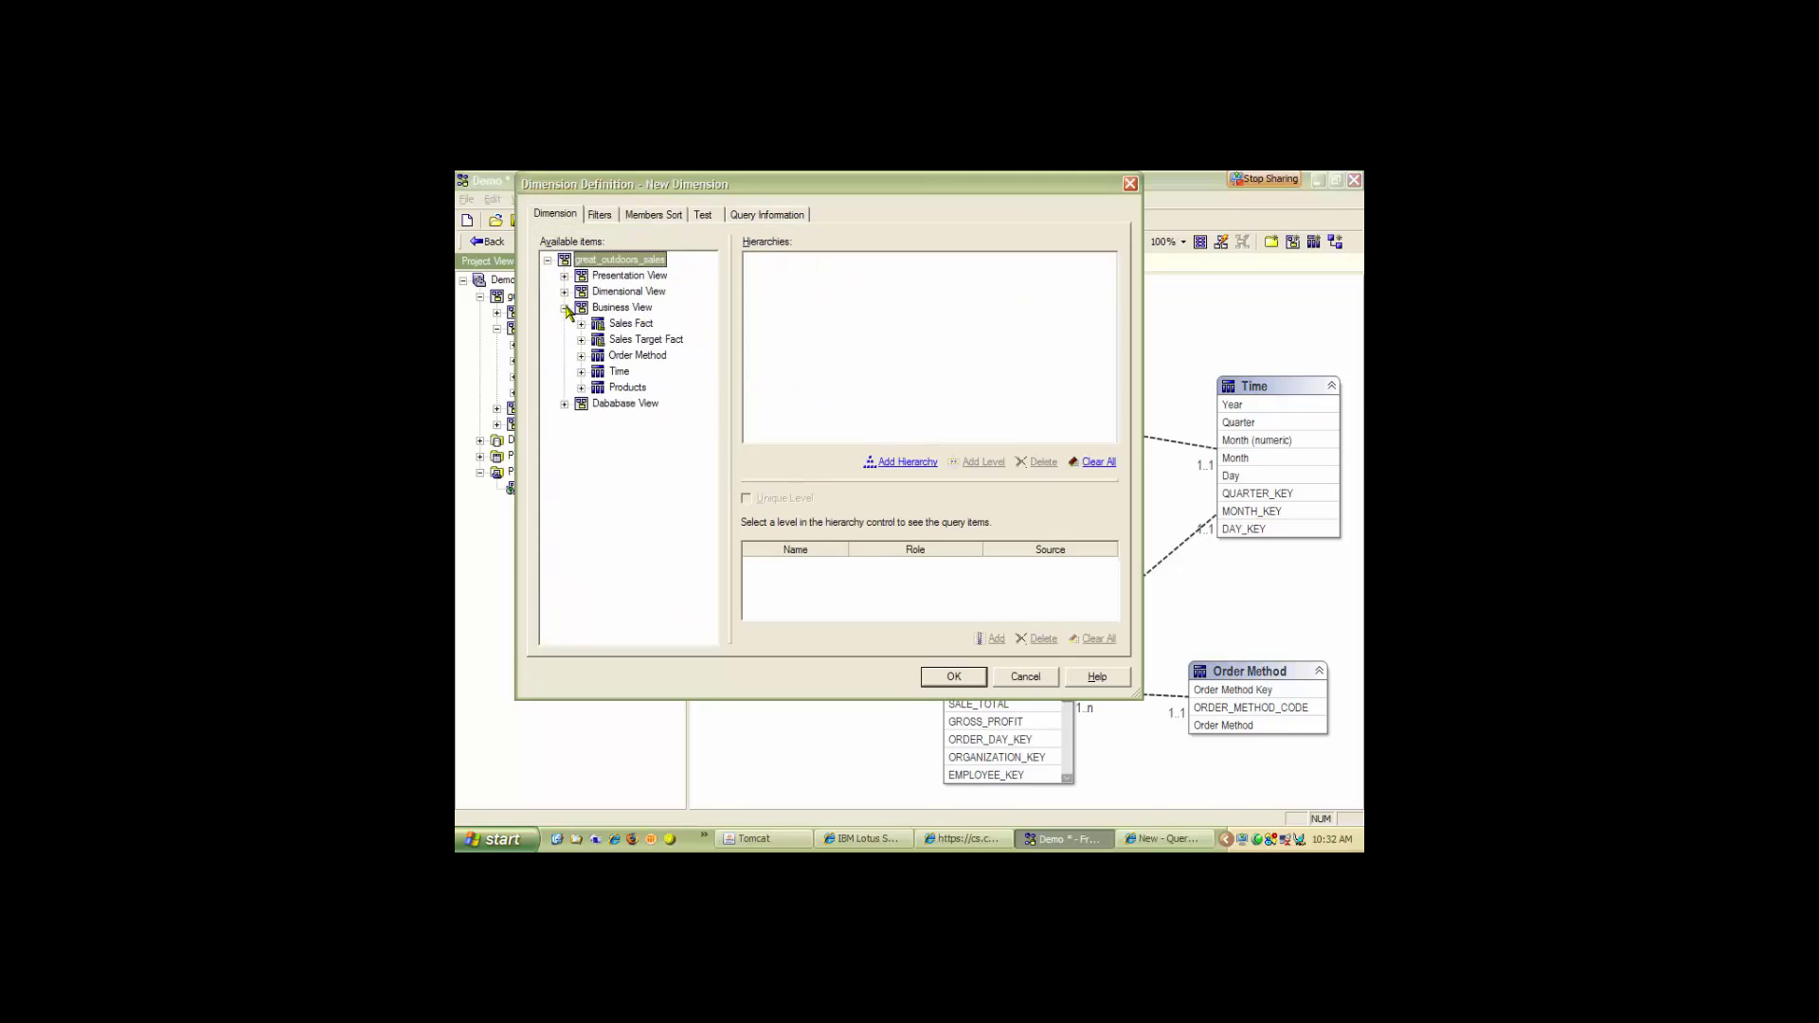
{"action": "left_click", "coordinate": [581, 373]}
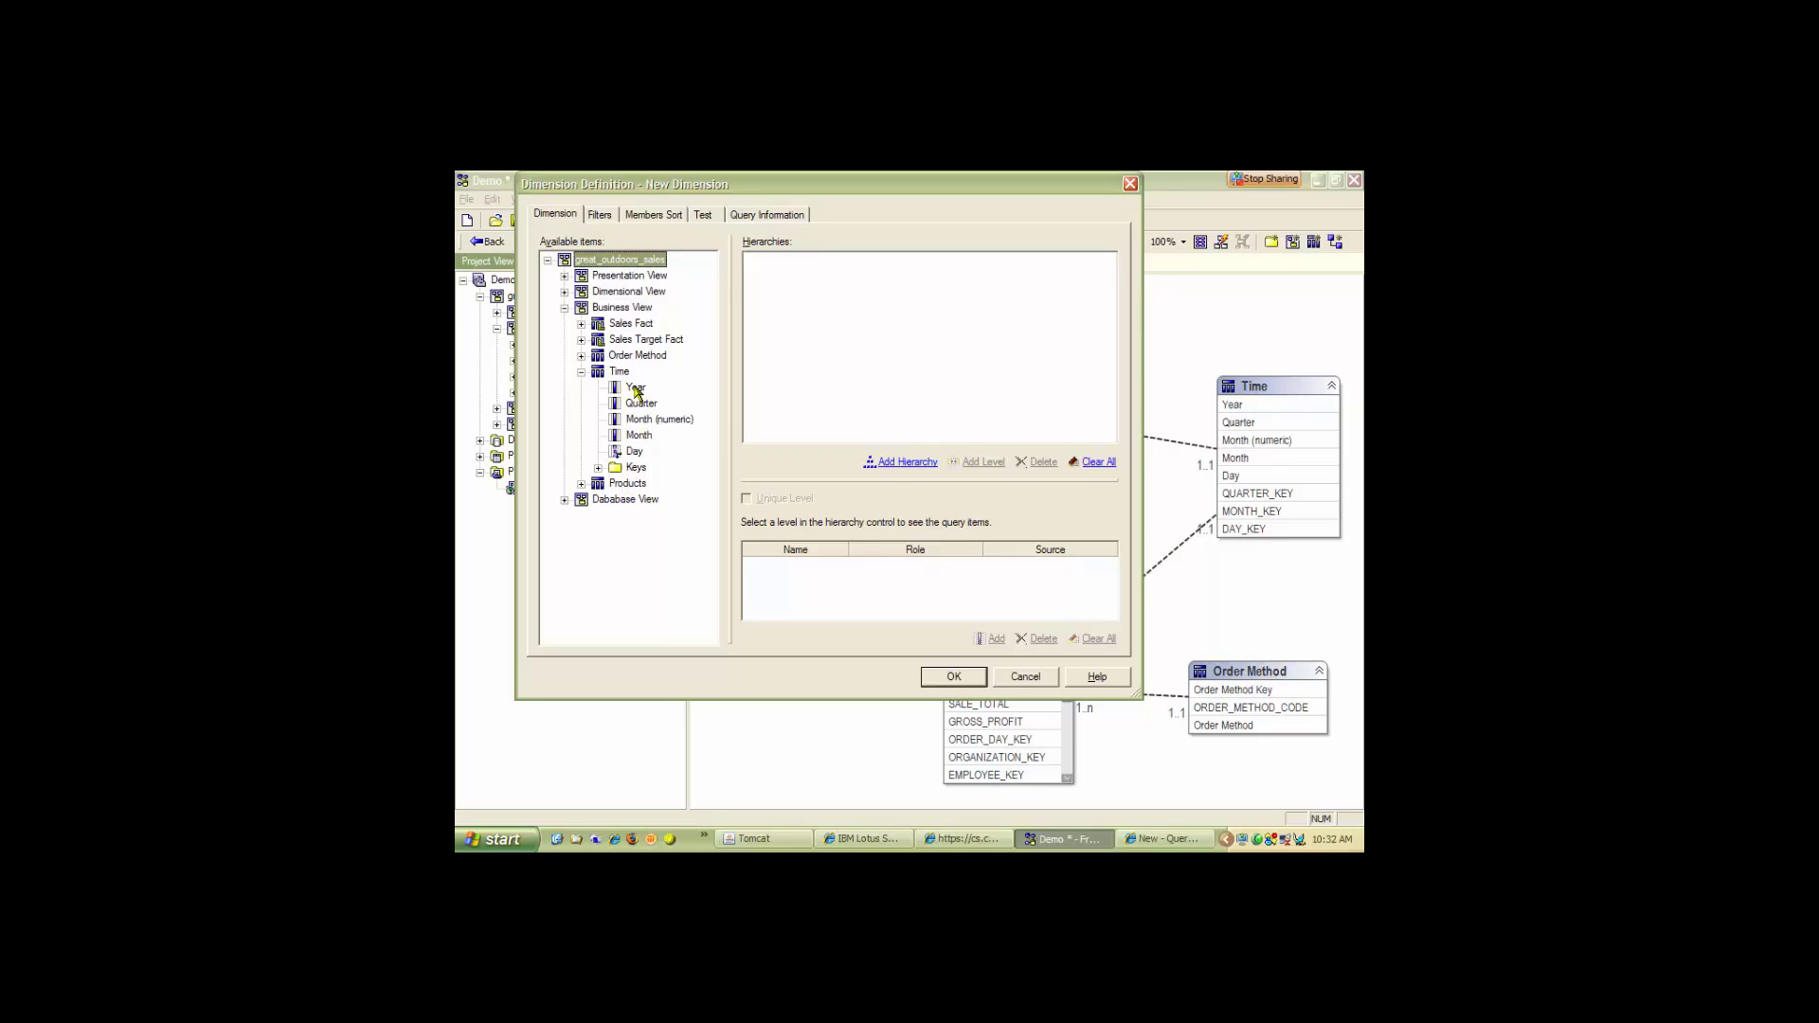
{"action": "left_click_drag", "start_coordinate": [636, 391], "coordinate": [898, 315]}
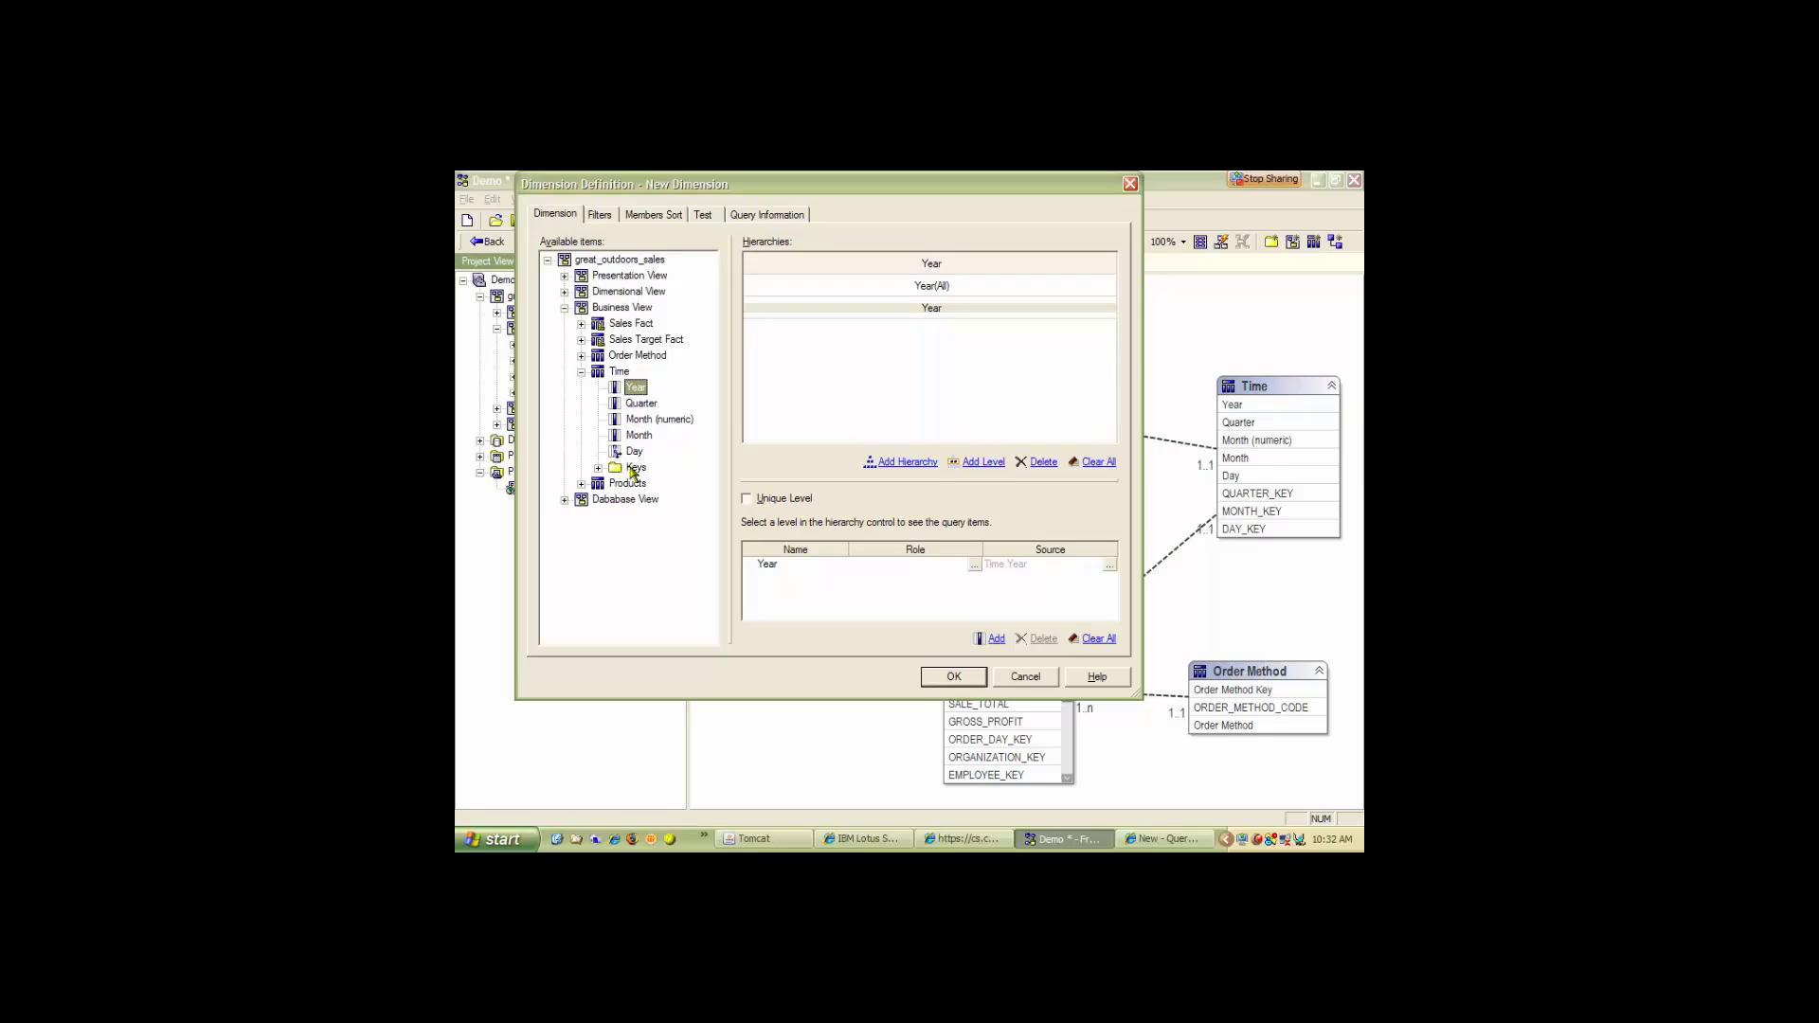
{"action": "left_click", "coordinate": [598, 468]}
{"action": "left_click_drag", "start_coordinate": [675, 486], "coordinate": [941, 321]}
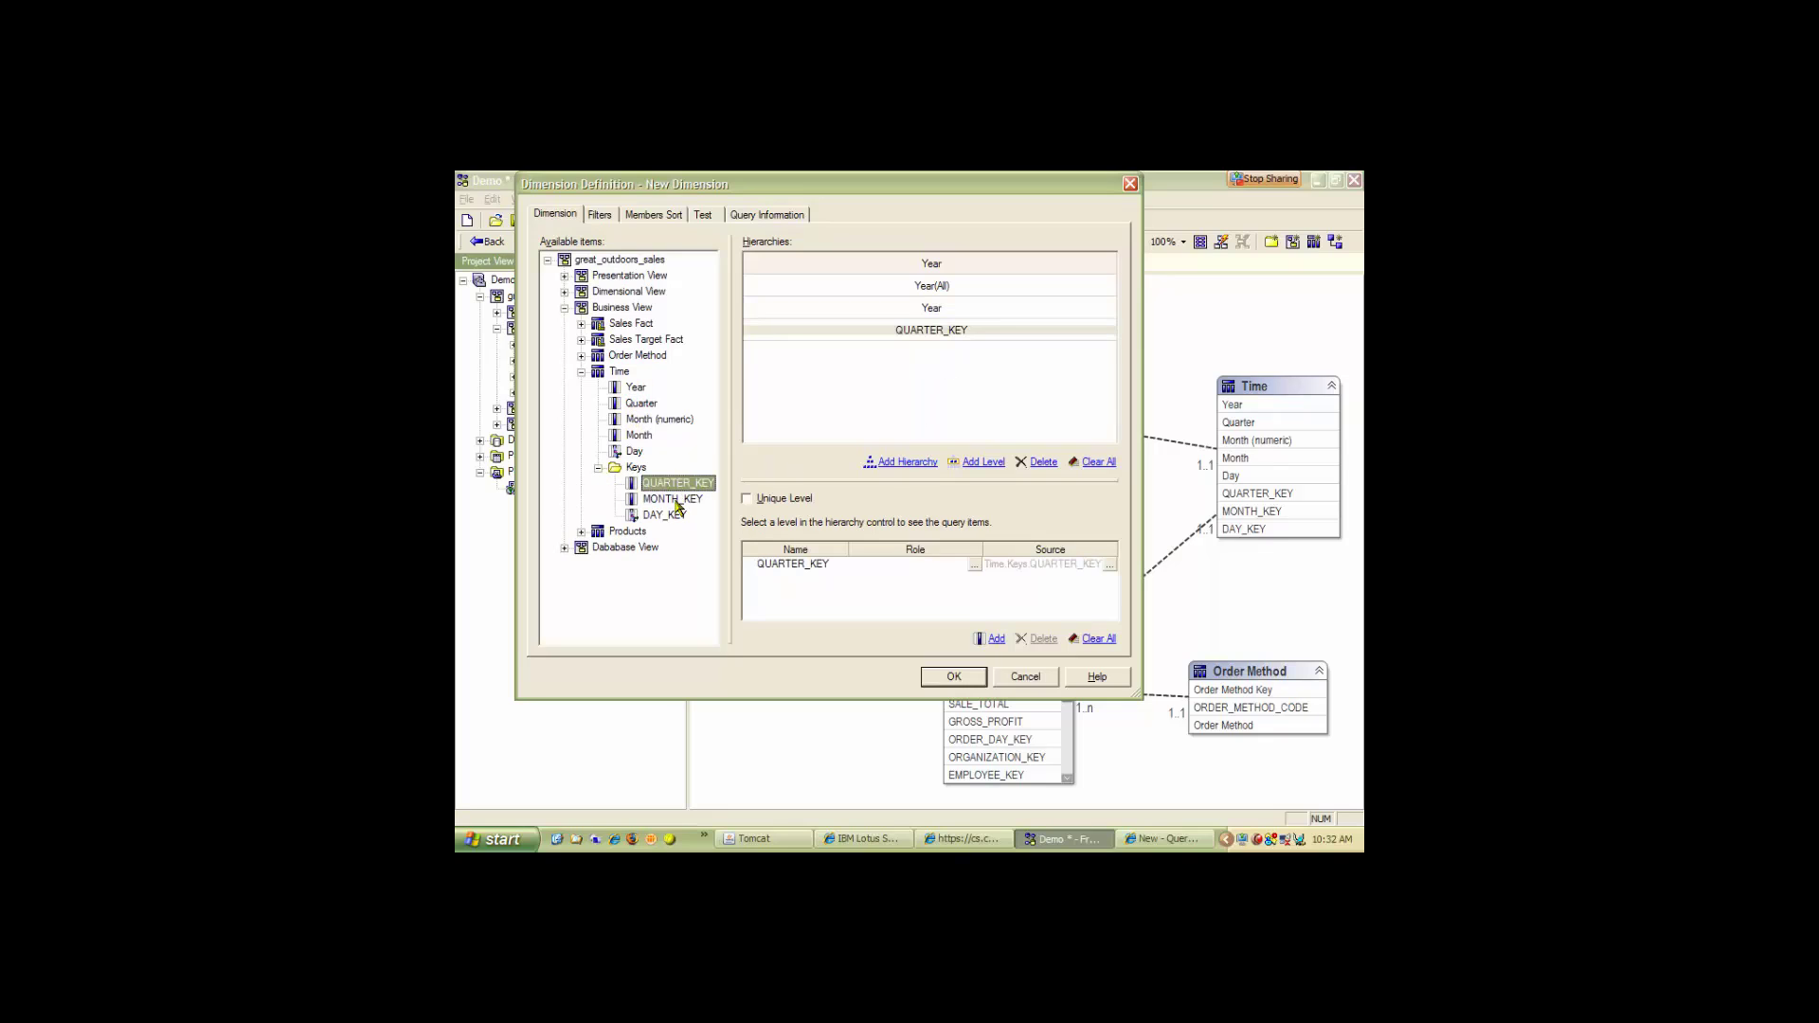
{"action": "left_click_drag", "start_coordinate": [673, 499], "coordinate": [940, 377]}
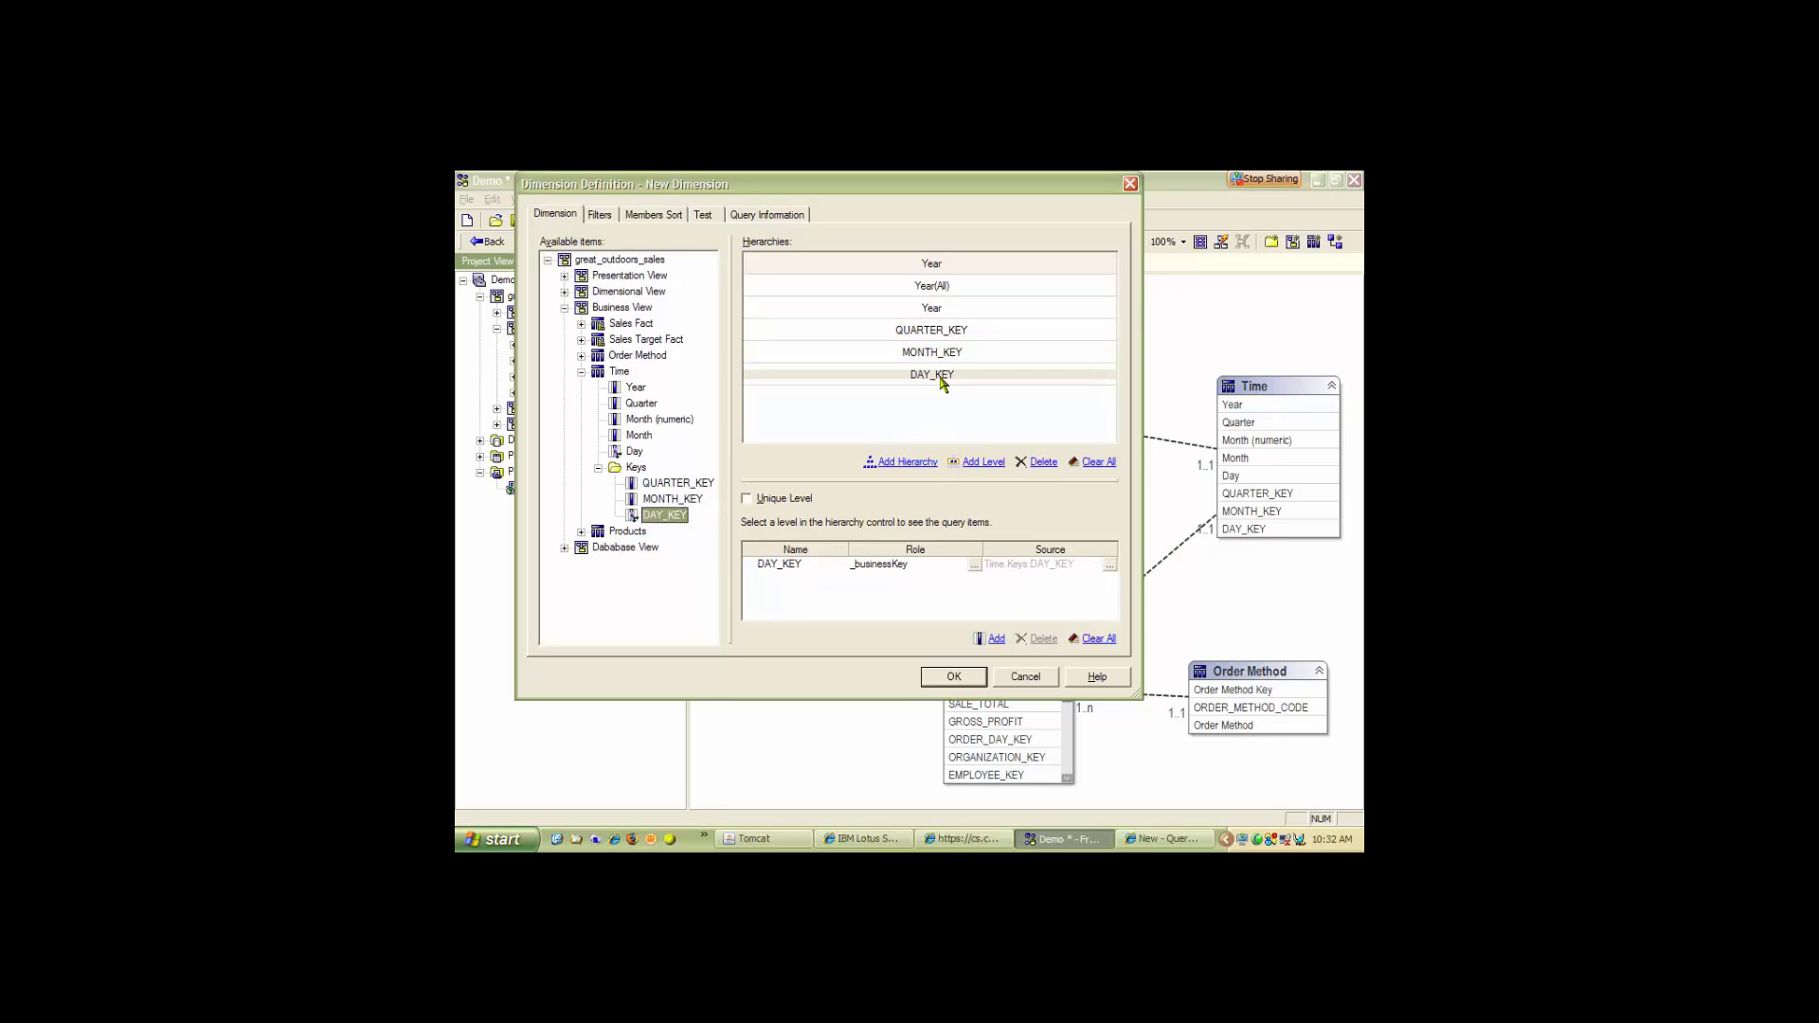
Rename the Year hierarchy as Time and its all-members level as Time(All).
{"action": "left_click", "coordinate": [935, 265]}
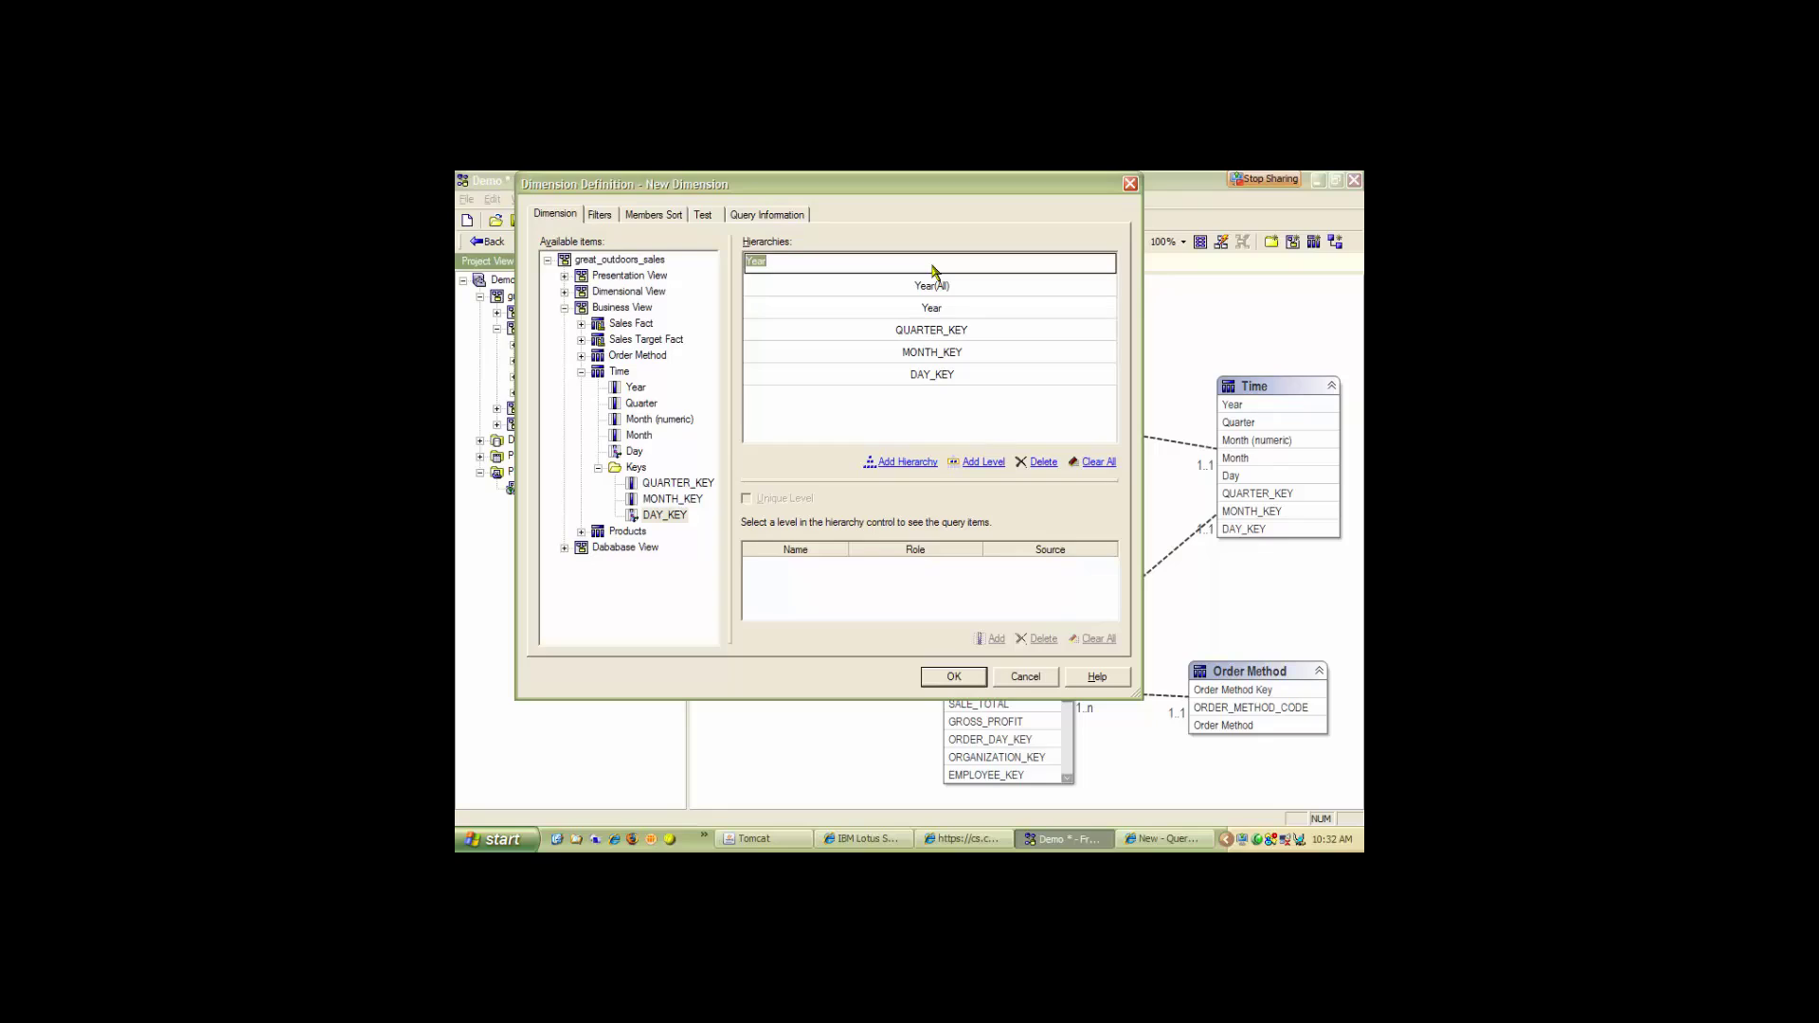
{"action": "type", "text": "Time"}
{"action": "key", "text": "Return"}
{"action": "left_click", "coordinate": [928, 288]}
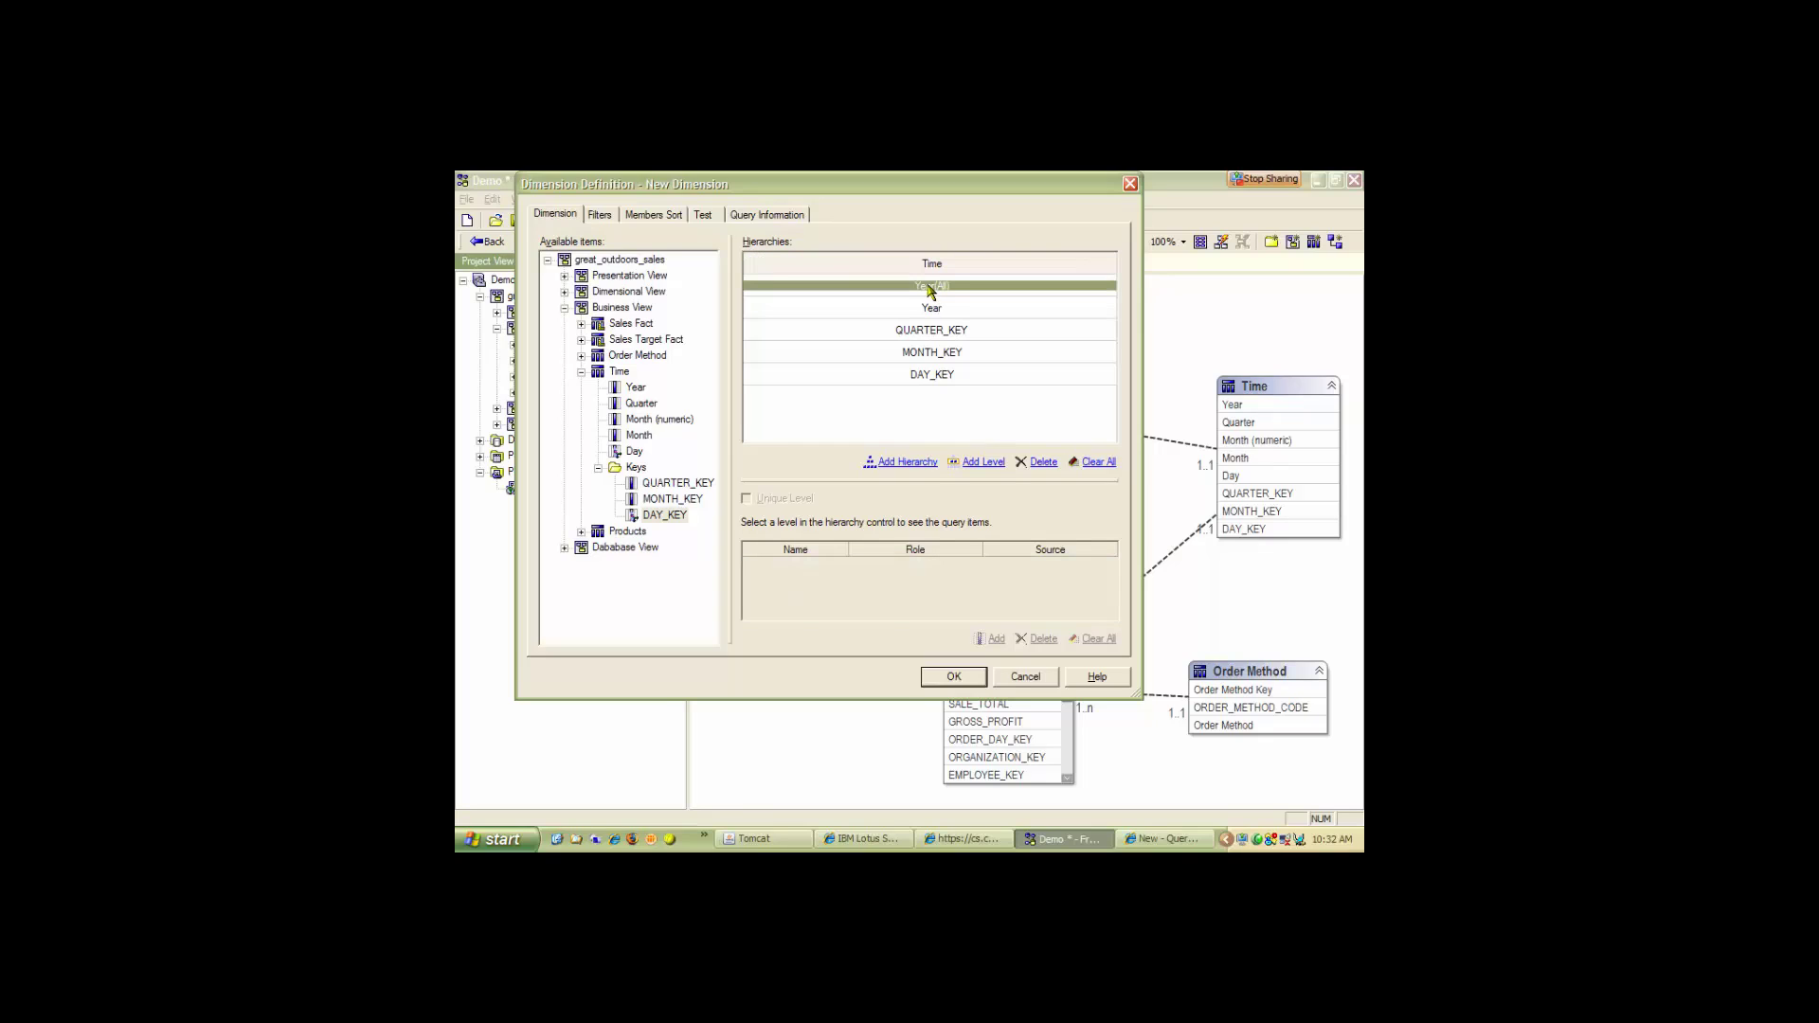
{"action": "left_click", "coordinate": [929, 288]}
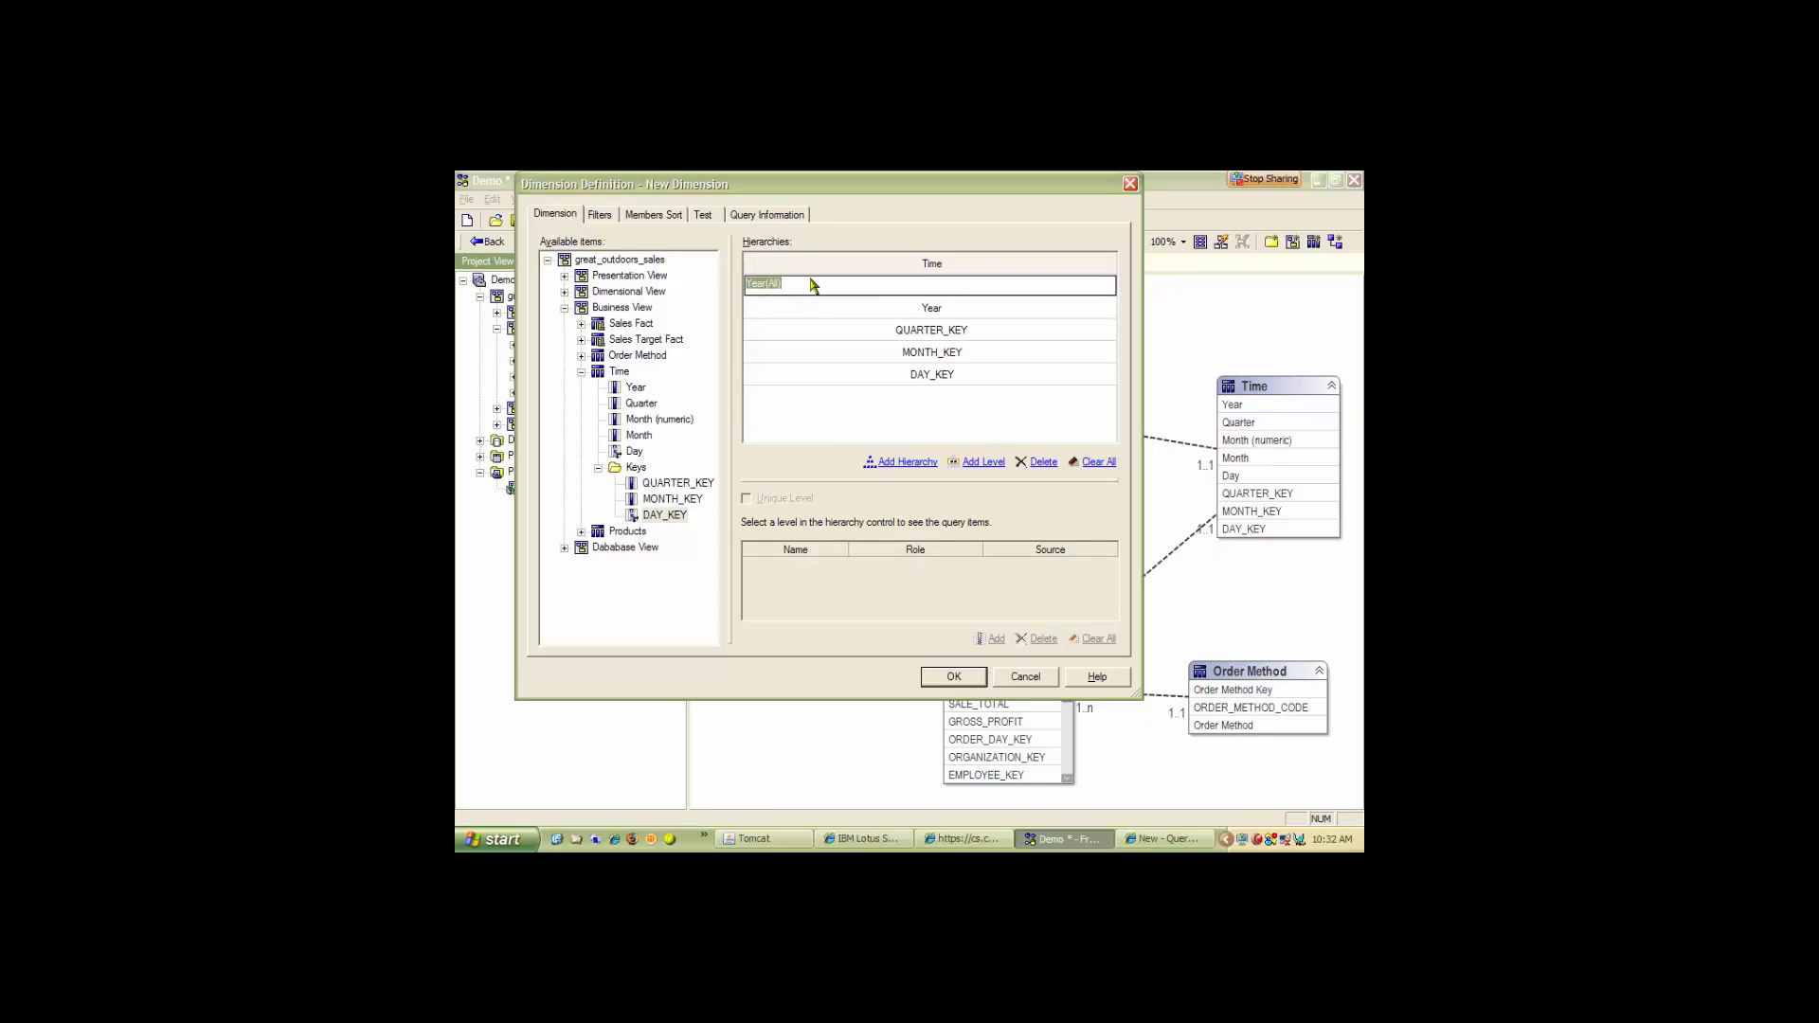
{"action": "key", "text": "Home"}
{"action": "type", "text": "Time"}
{"action": "key", "text": "BackSpace"}
{"action": "key", "text": "BackSpace"}
{"action": "type", "text": "me"}
{"action": "key", "text": "Return"}
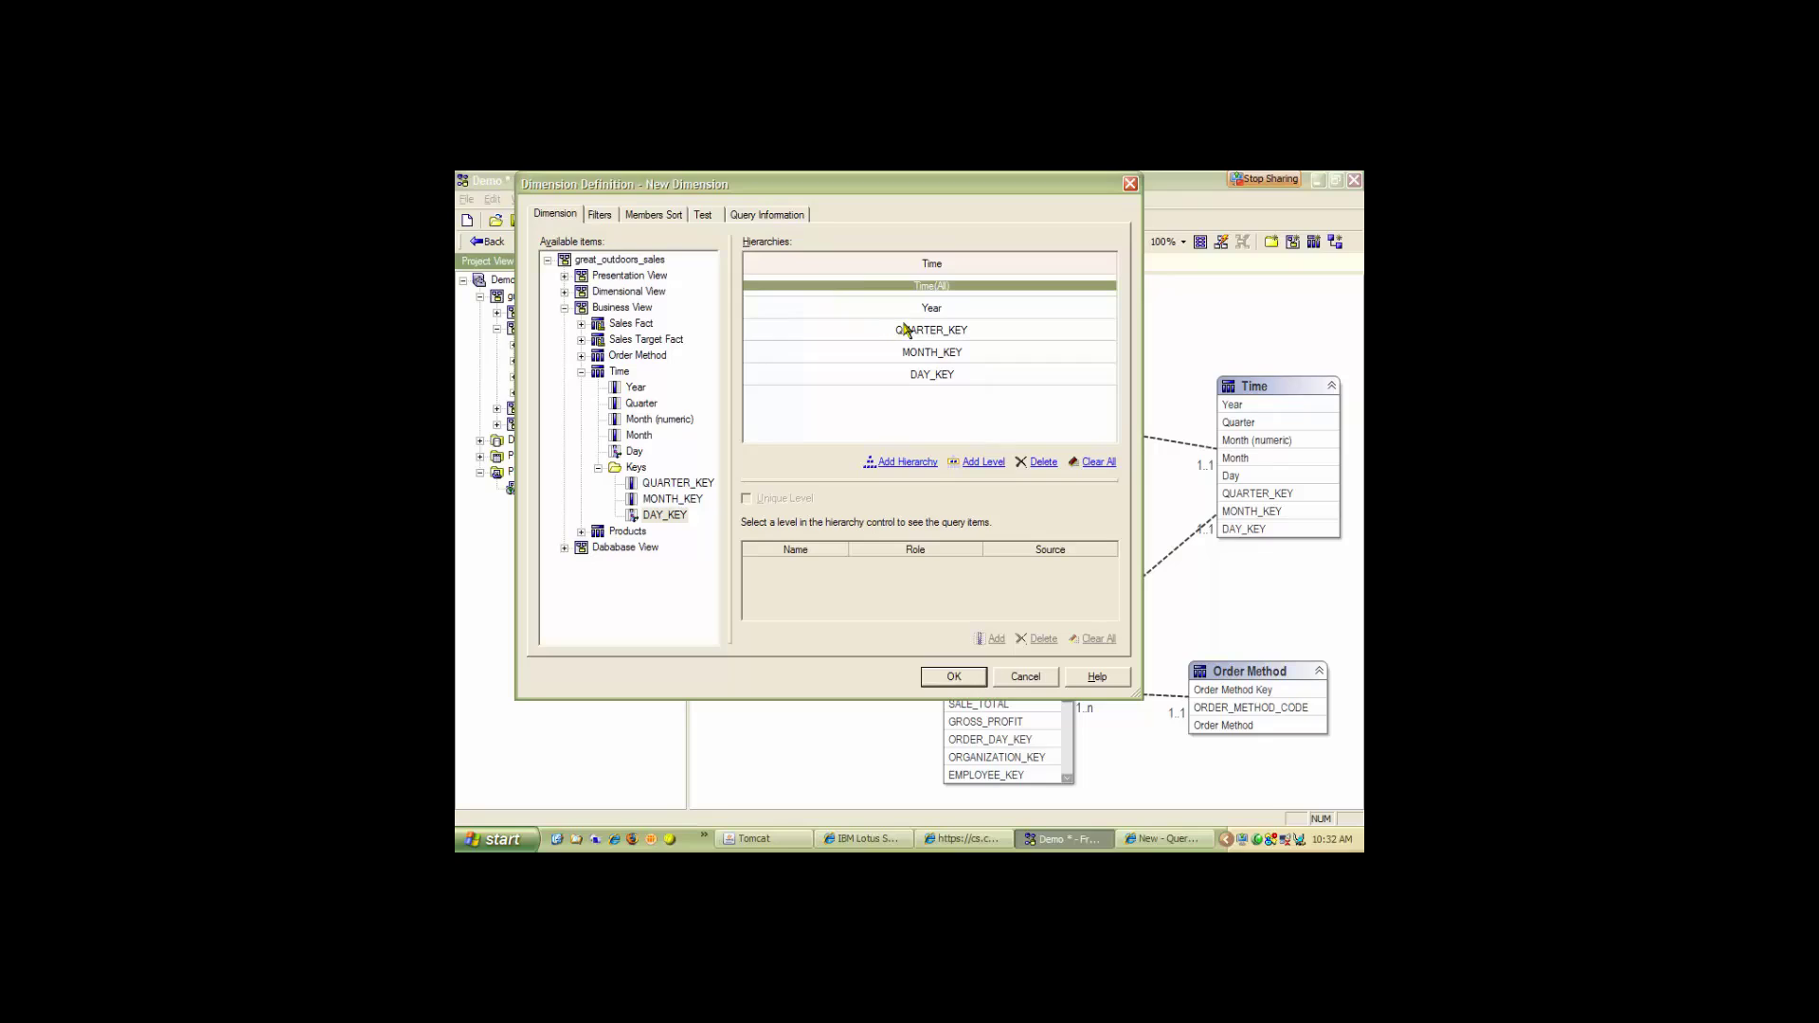
Rename the levels QUARTER_KEY, MONTH_KEY and DAY_KEY as Quarter, Month and Day.
{"action": "left_click", "coordinate": [948, 331]}
{"action": "left_click", "coordinate": [936, 331]}
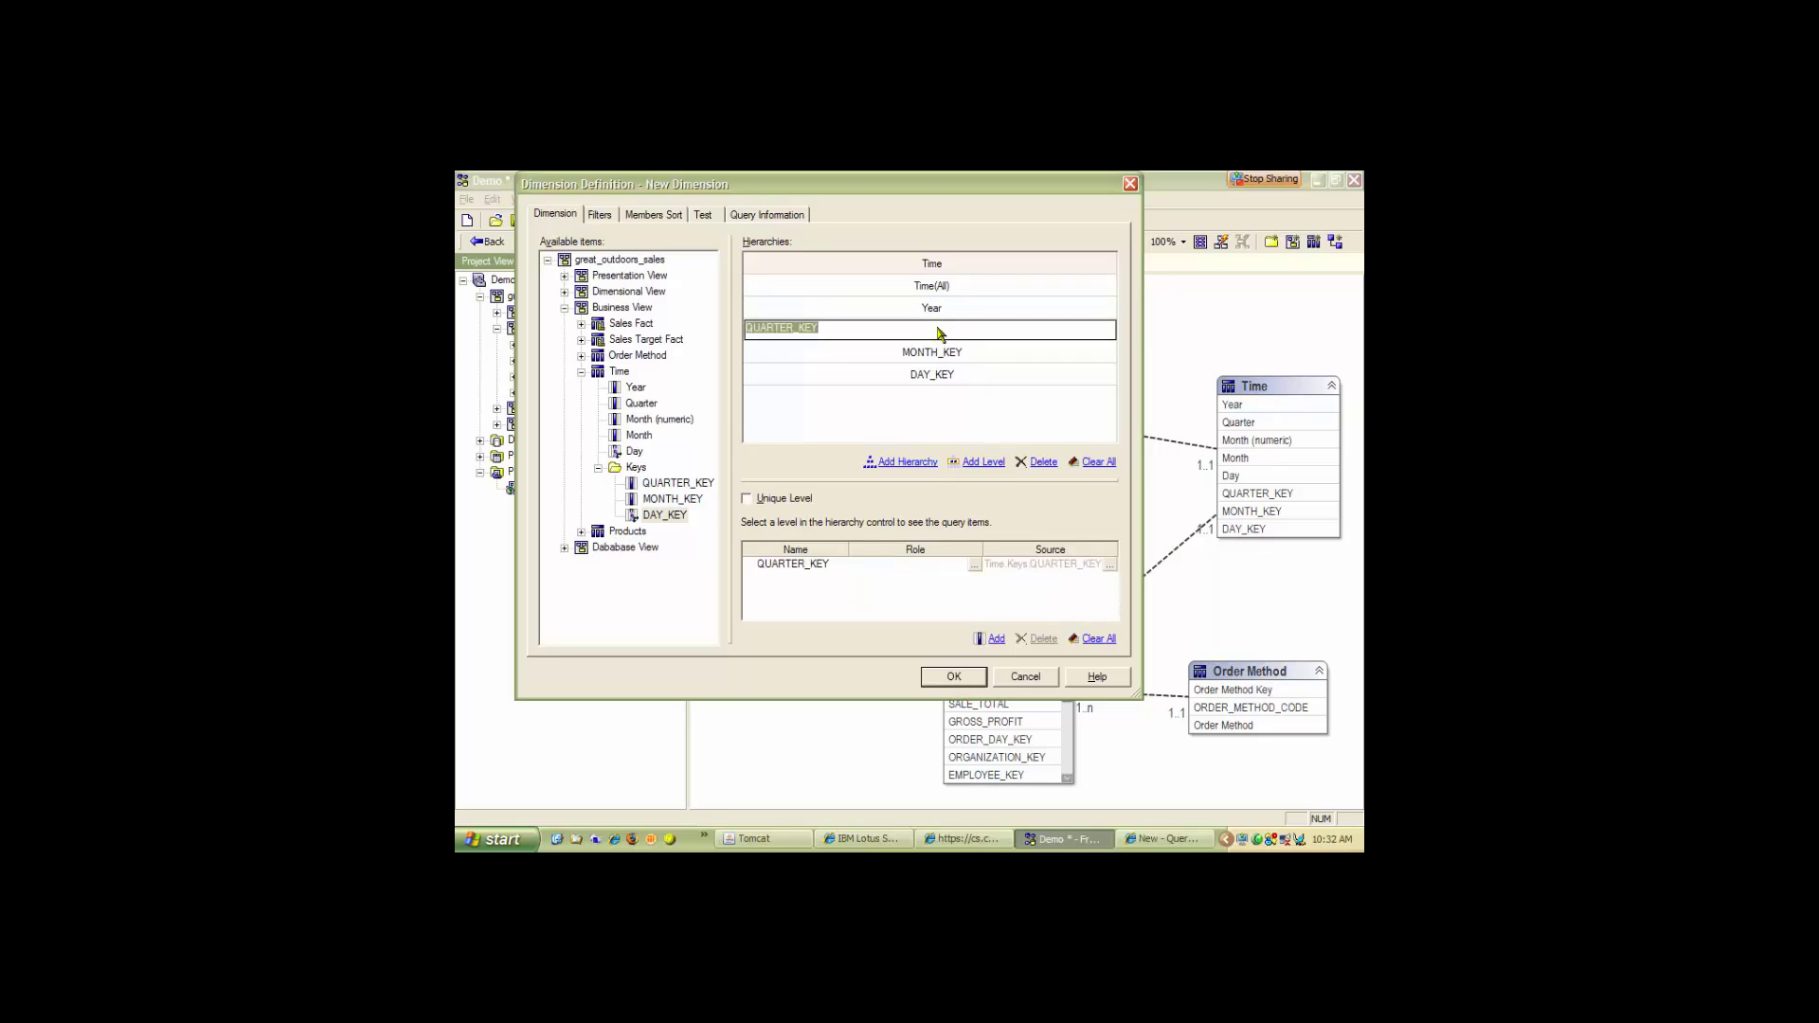
{"action": "type", "text": "Quarter"}
{"action": "key", "text": "Return"}
{"action": "left_click", "coordinate": [931, 353]}
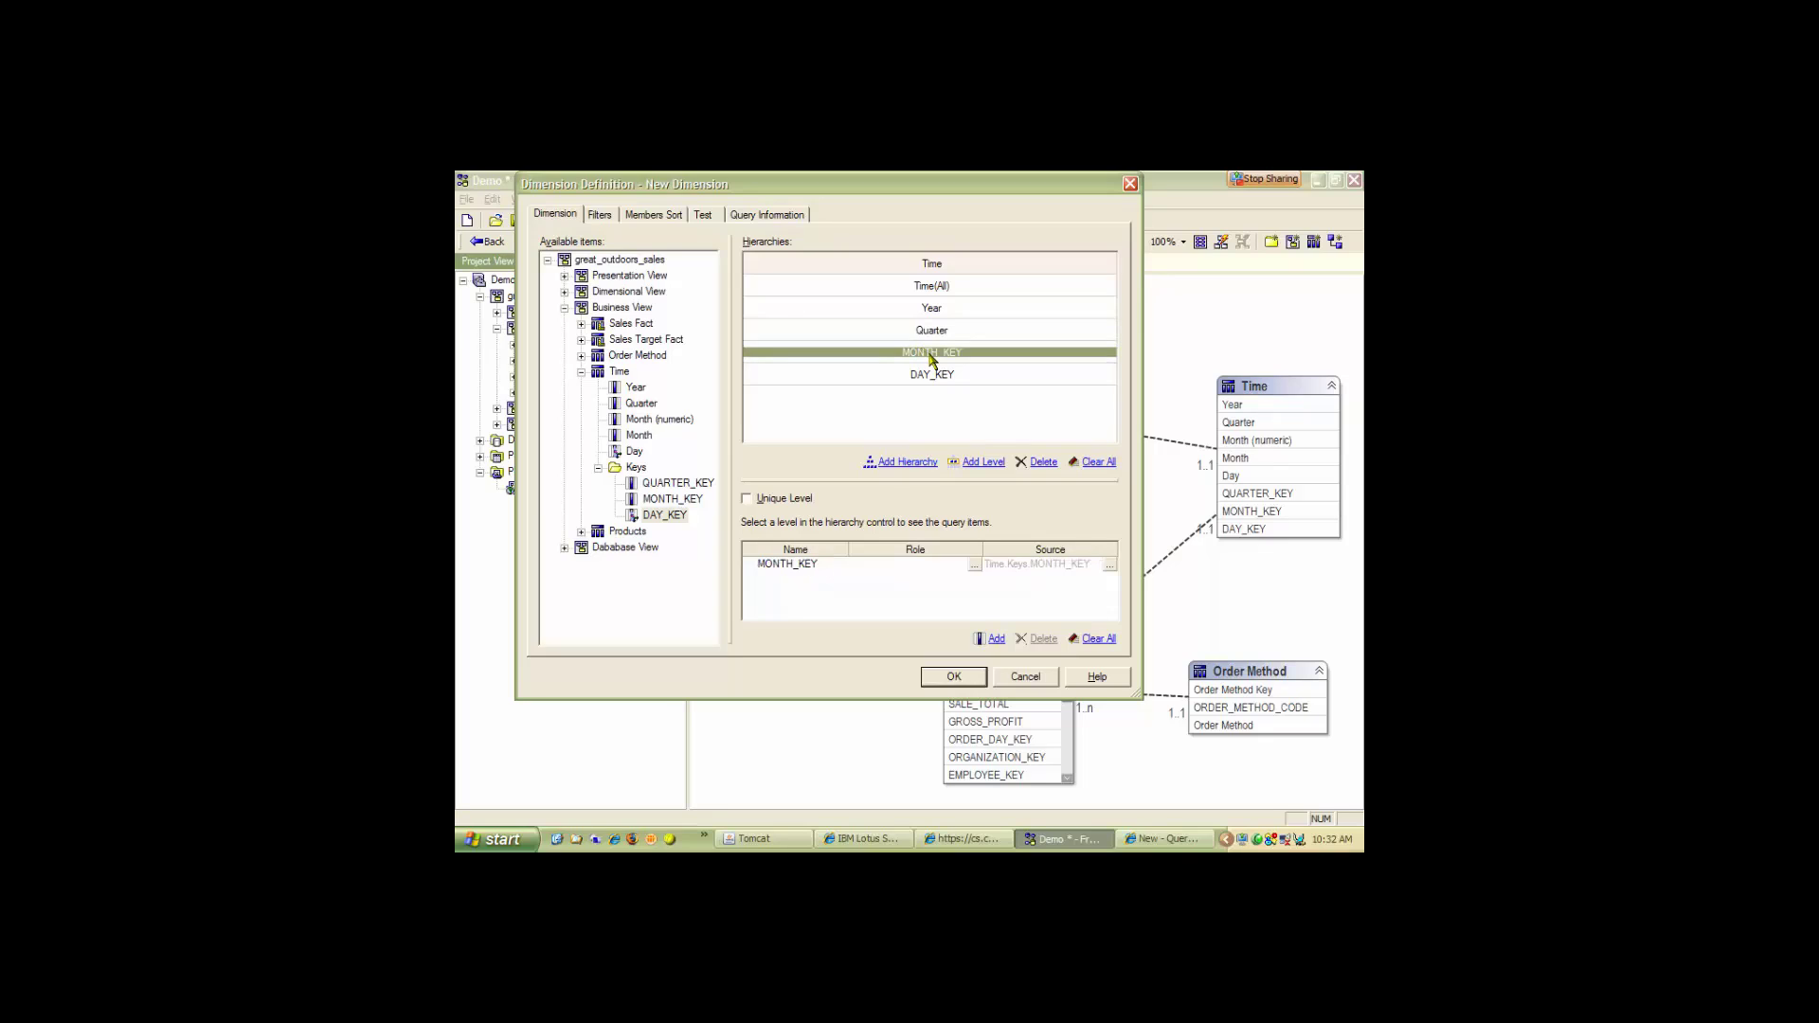
{"action": "left_click", "coordinate": [930, 352]}
{"action": "type", "text": "Month"}
{"action": "key", "text": "Return"}
{"action": "left_click", "coordinate": [943, 376]}
{"action": "left_click", "coordinate": [943, 376]}
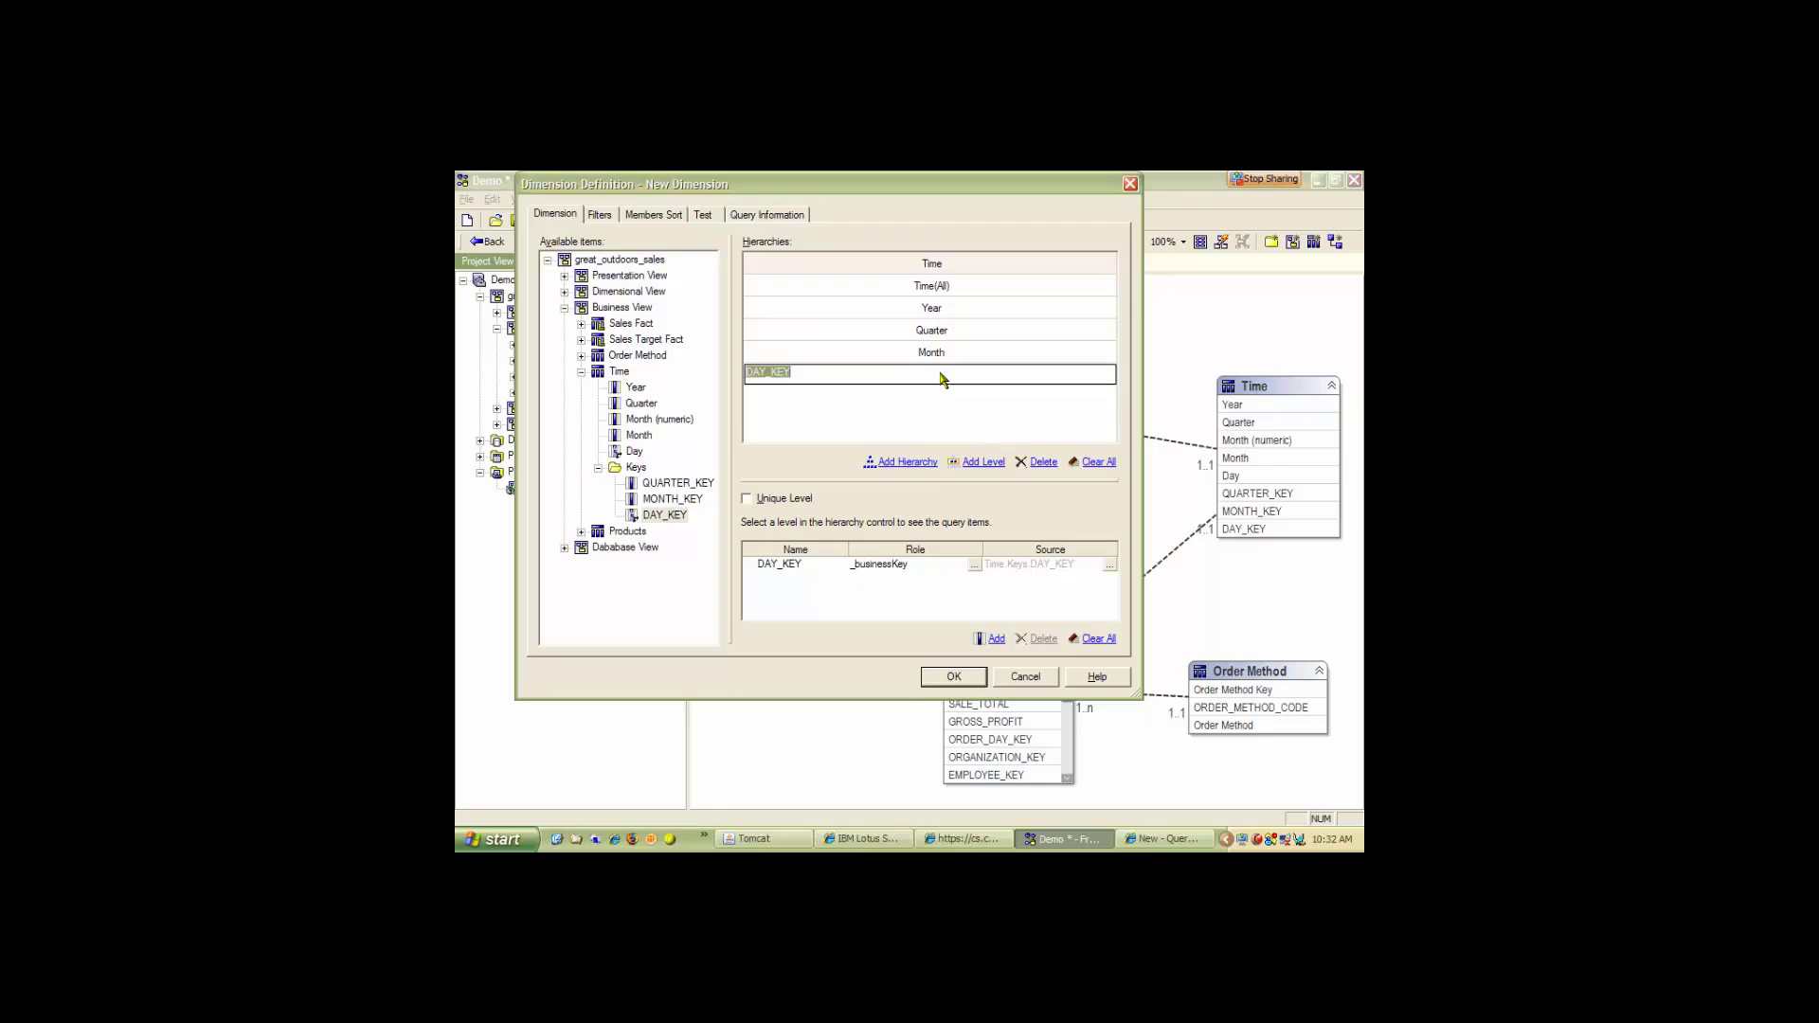
{"action": "type", "text": "Day"}
{"action": "key", "text": "Return"}
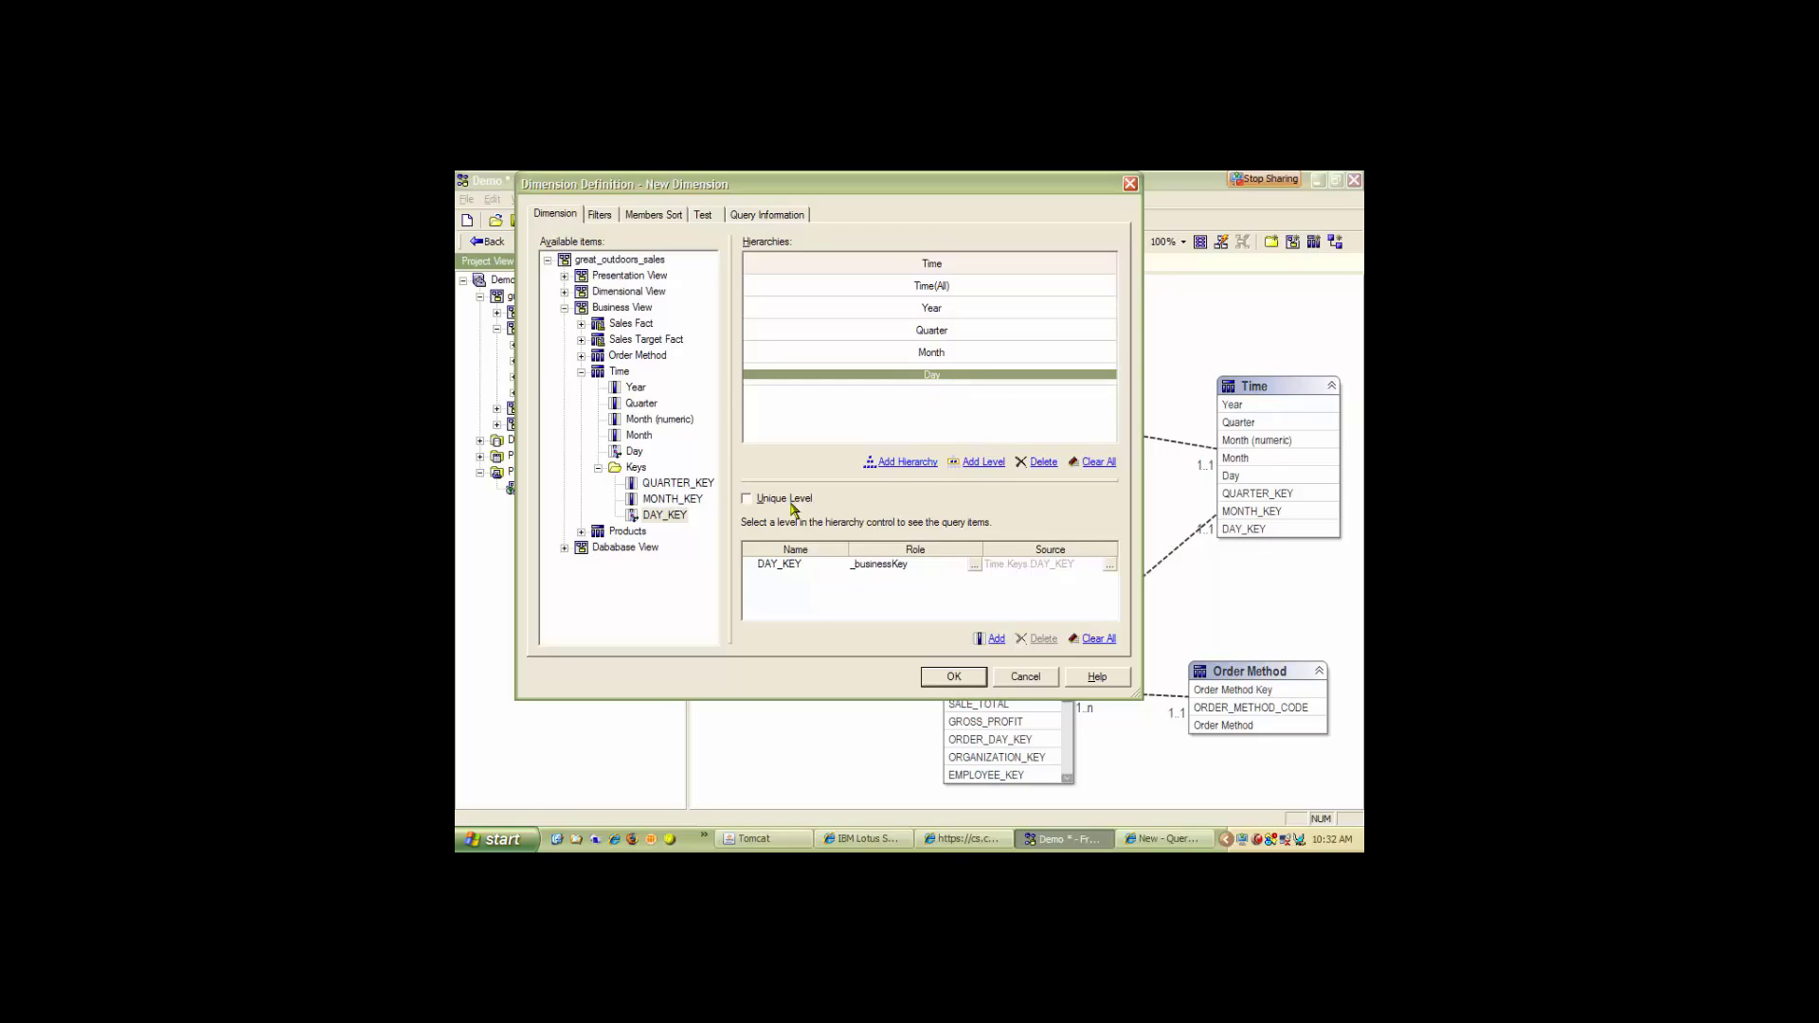
Mark the Day level as a unique level and add the Day item to it with the _memberCaption role.
{"action": "left_click", "coordinate": [747, 500]}
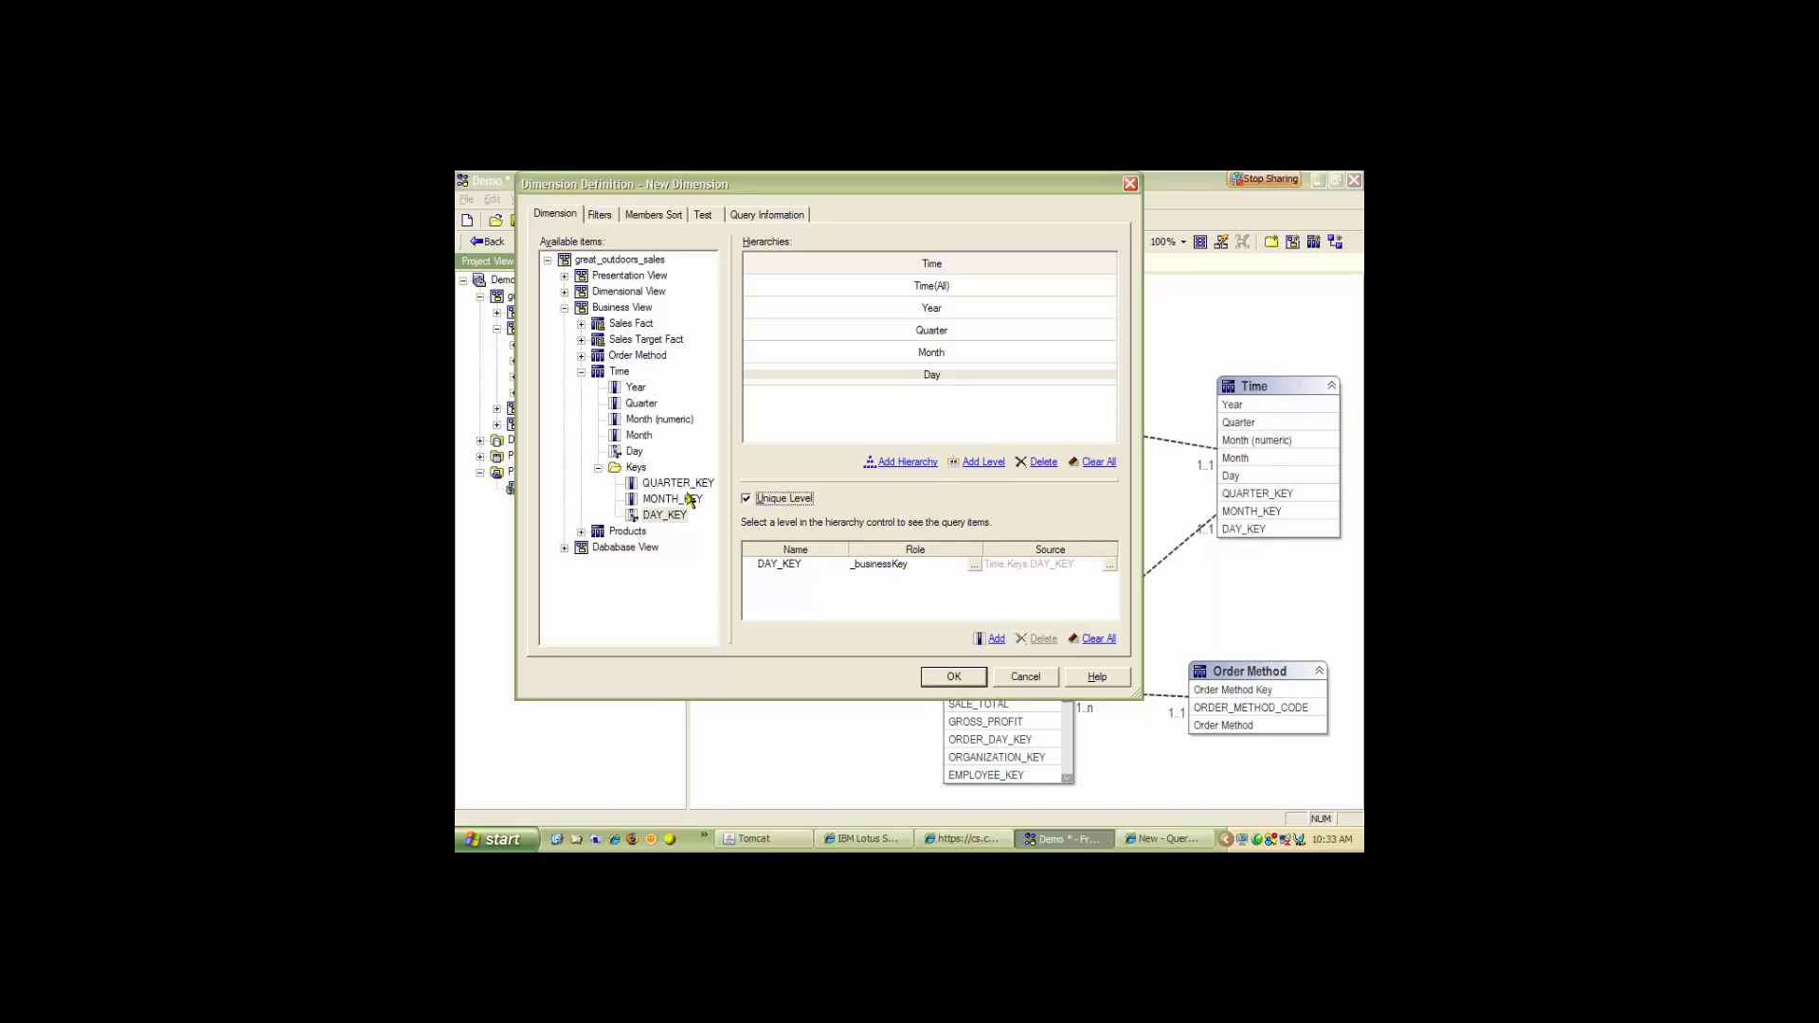
{"action": "left_click_drag", "start_coordinate": [634, 453], "coordinate": [774, 585]}
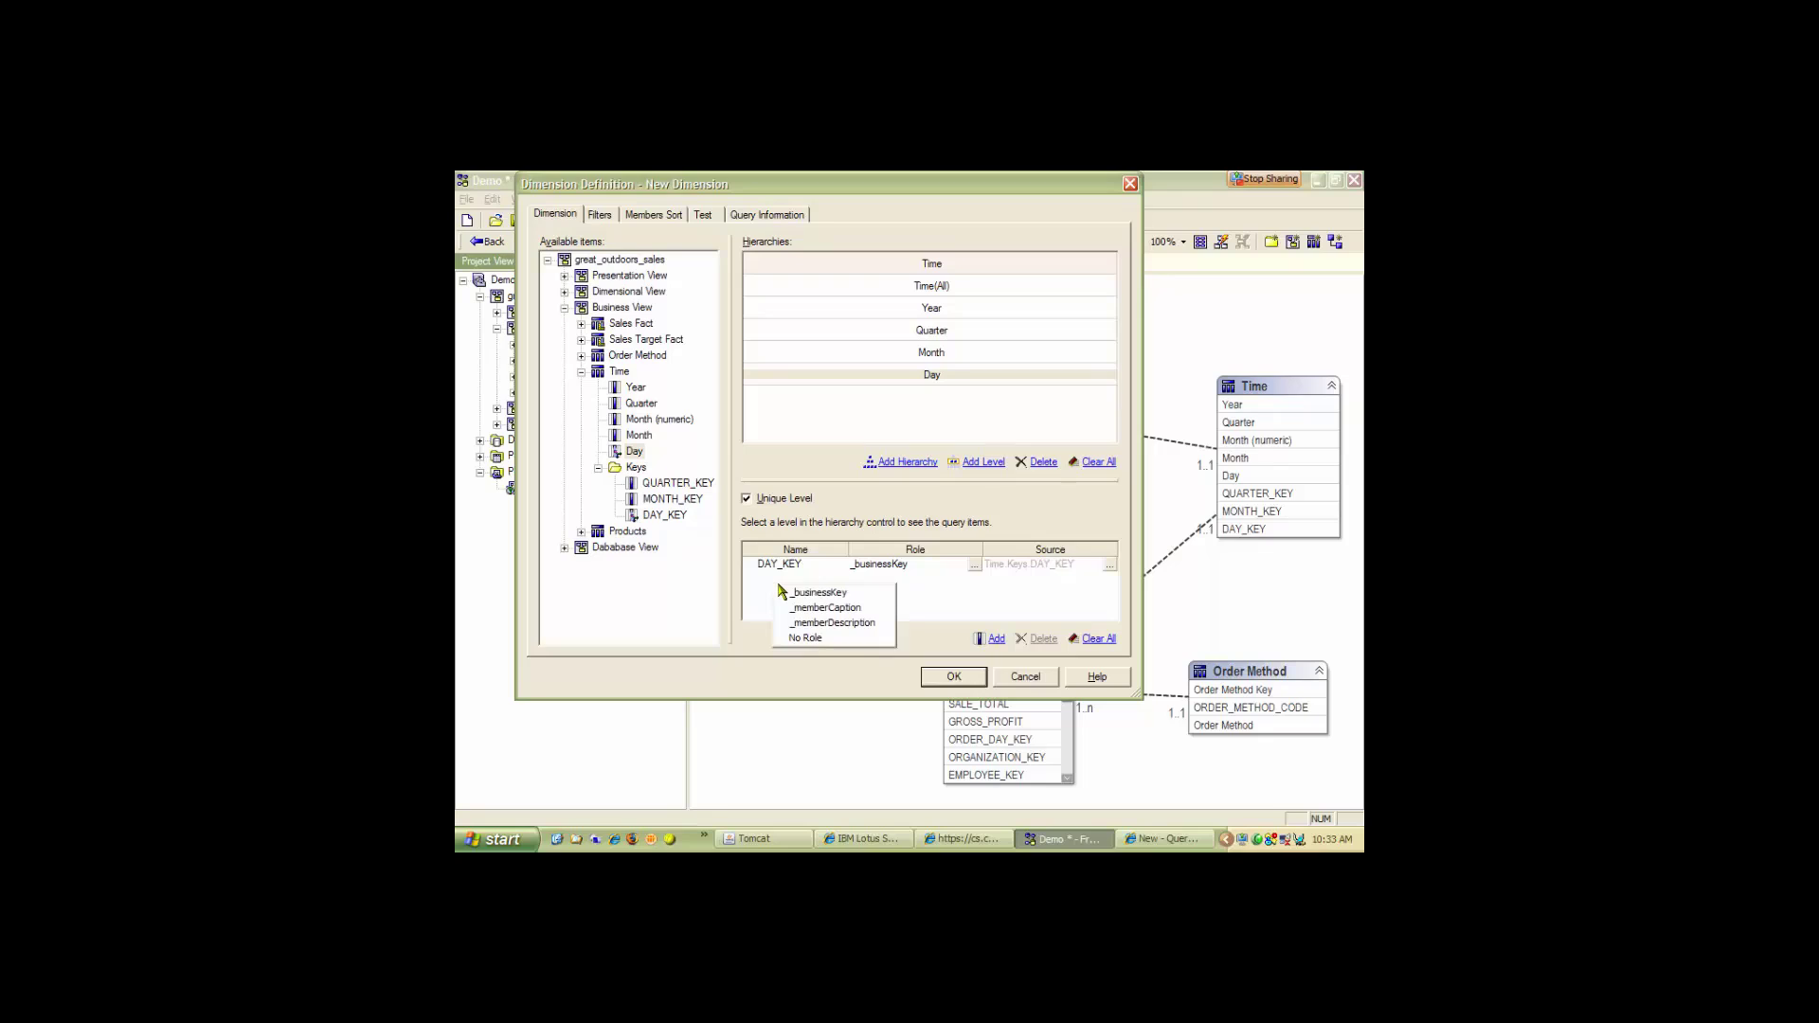
{"action": "left_click", "coordinate": [814, 609]}
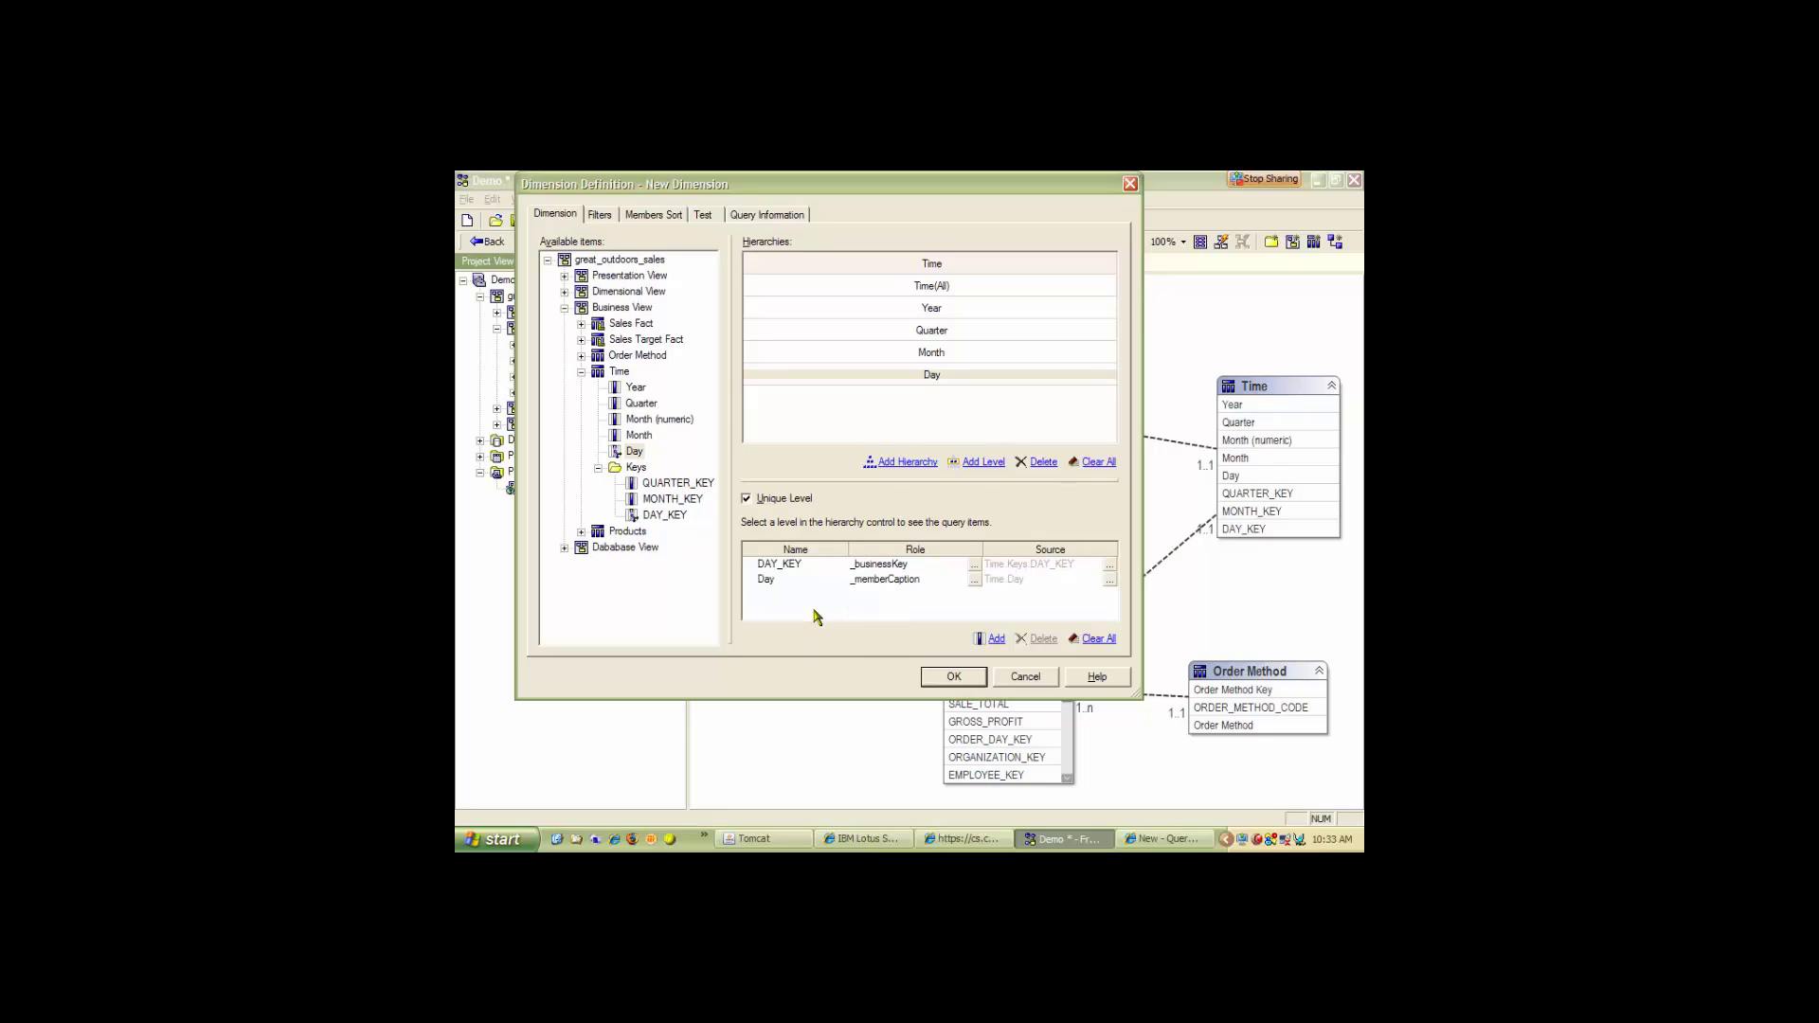
Configure Month as a unique level, with MONTH_KEY as _businessKey and the Month item added as _memberCaption.
{"action": "left_click", "coordinate": [943, 354]}
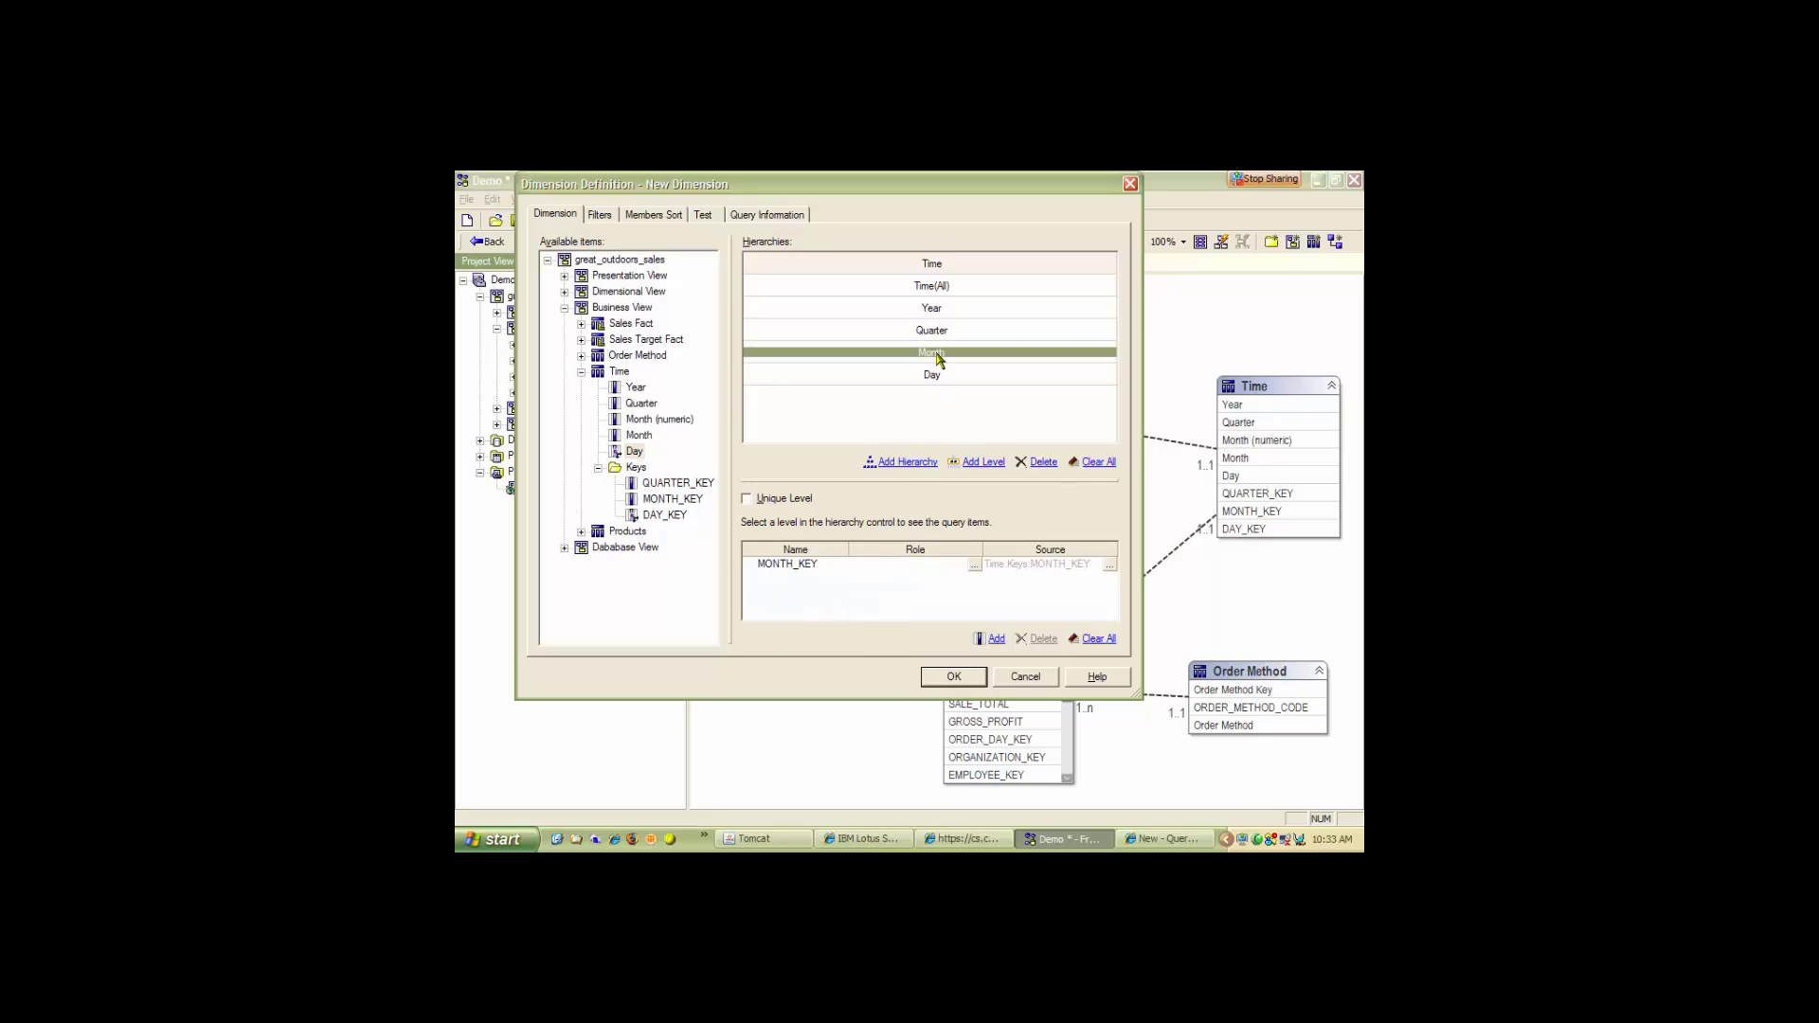
{"action": "left_click", "coordinate": [746, 501]}
{"action": "left_click", "coordinate": [975, 566]}
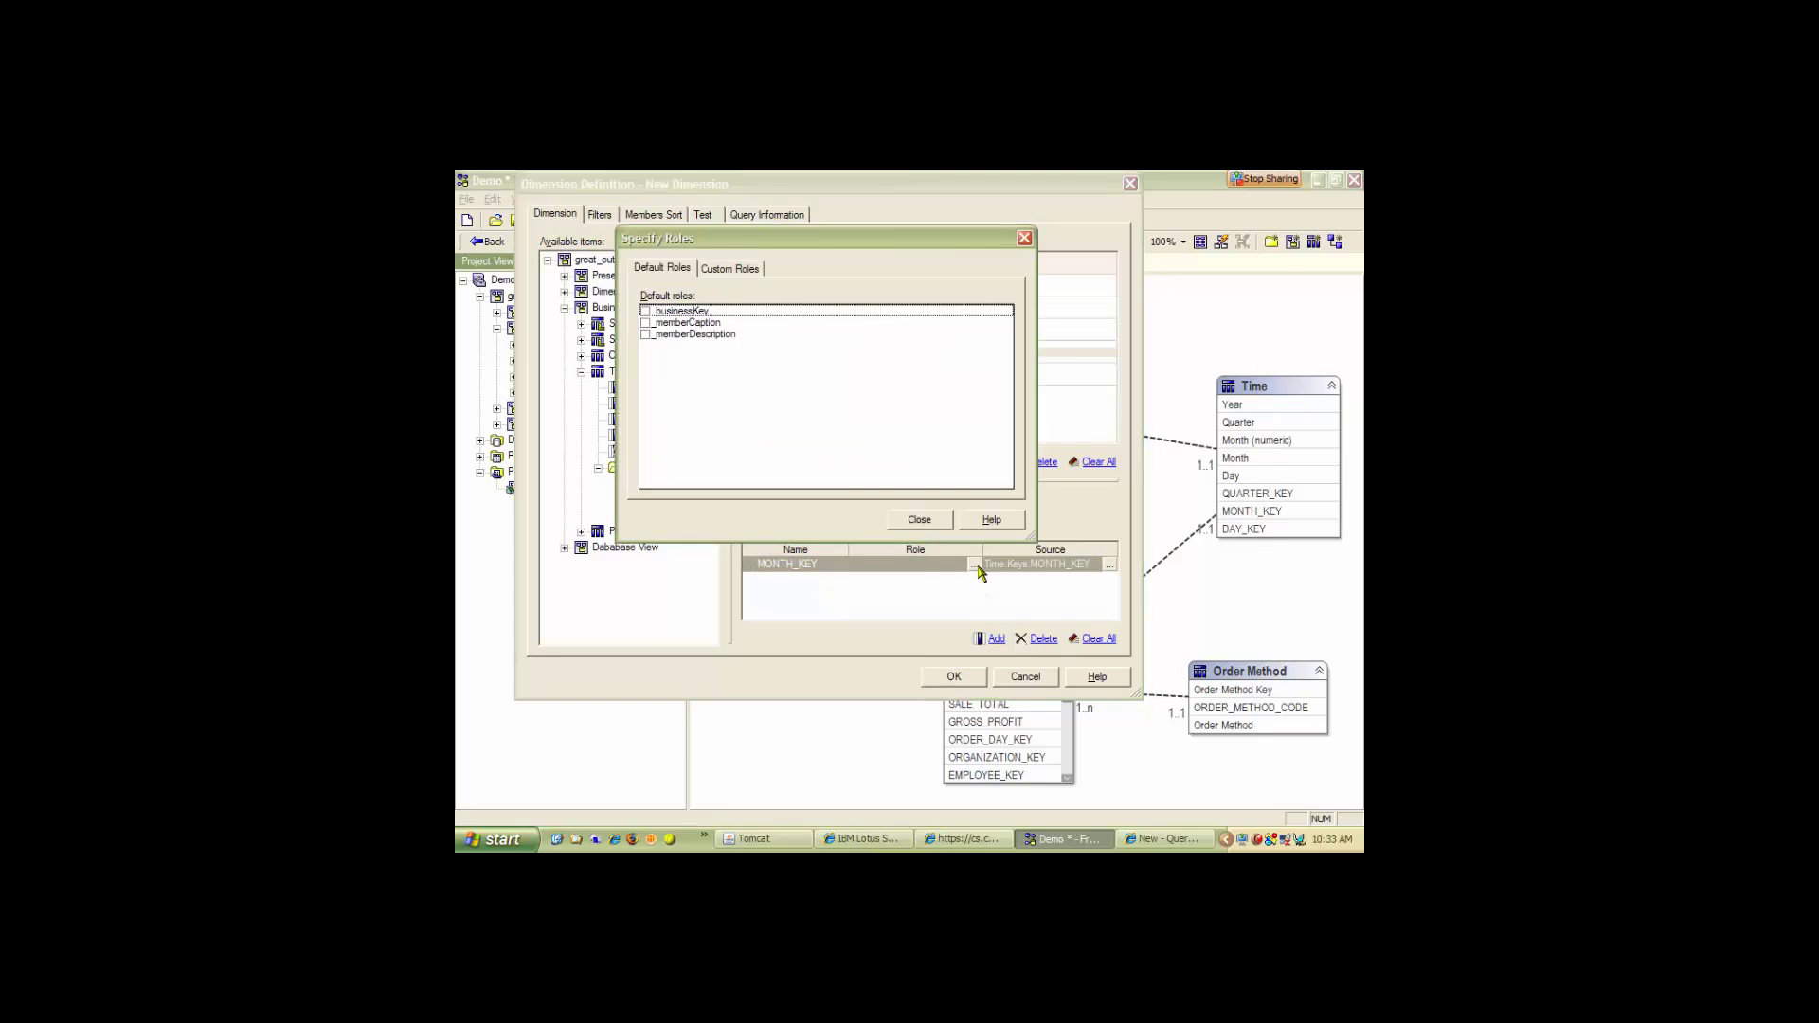
{"action": "left_click", "coordinate": [646, 312]}
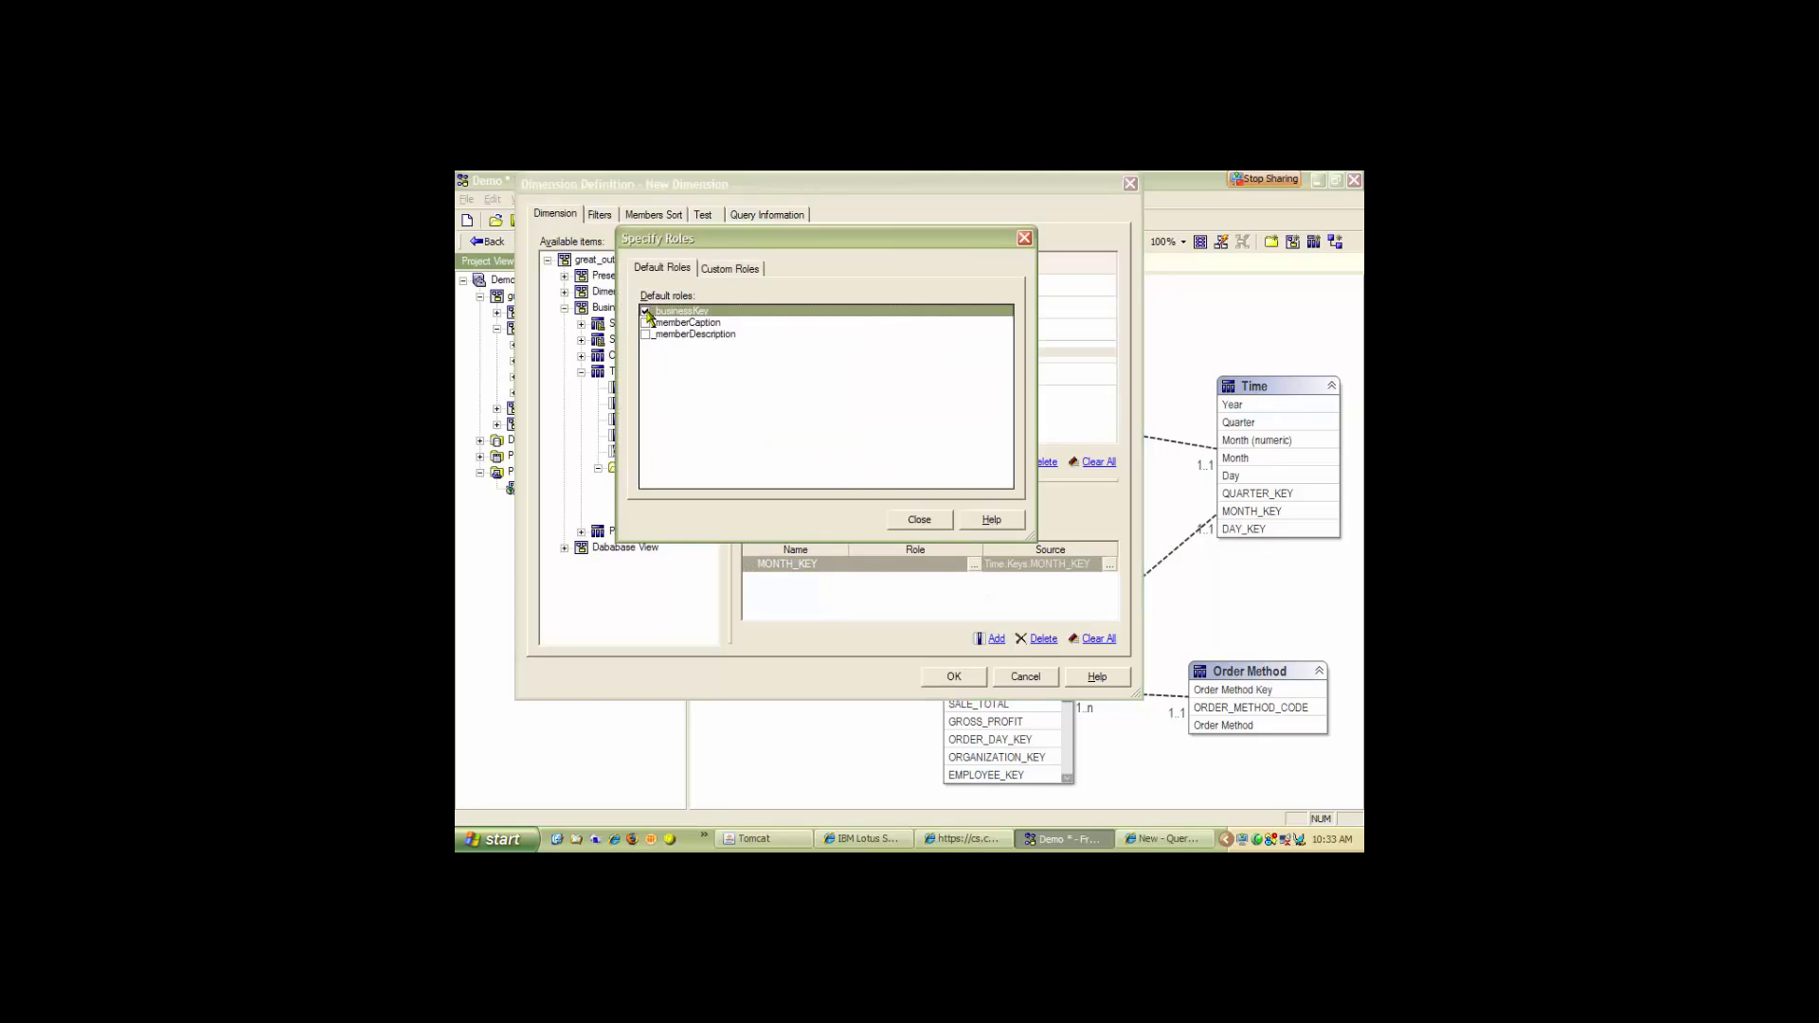
{"action": "left_click", "coordinate": [927, 521]}
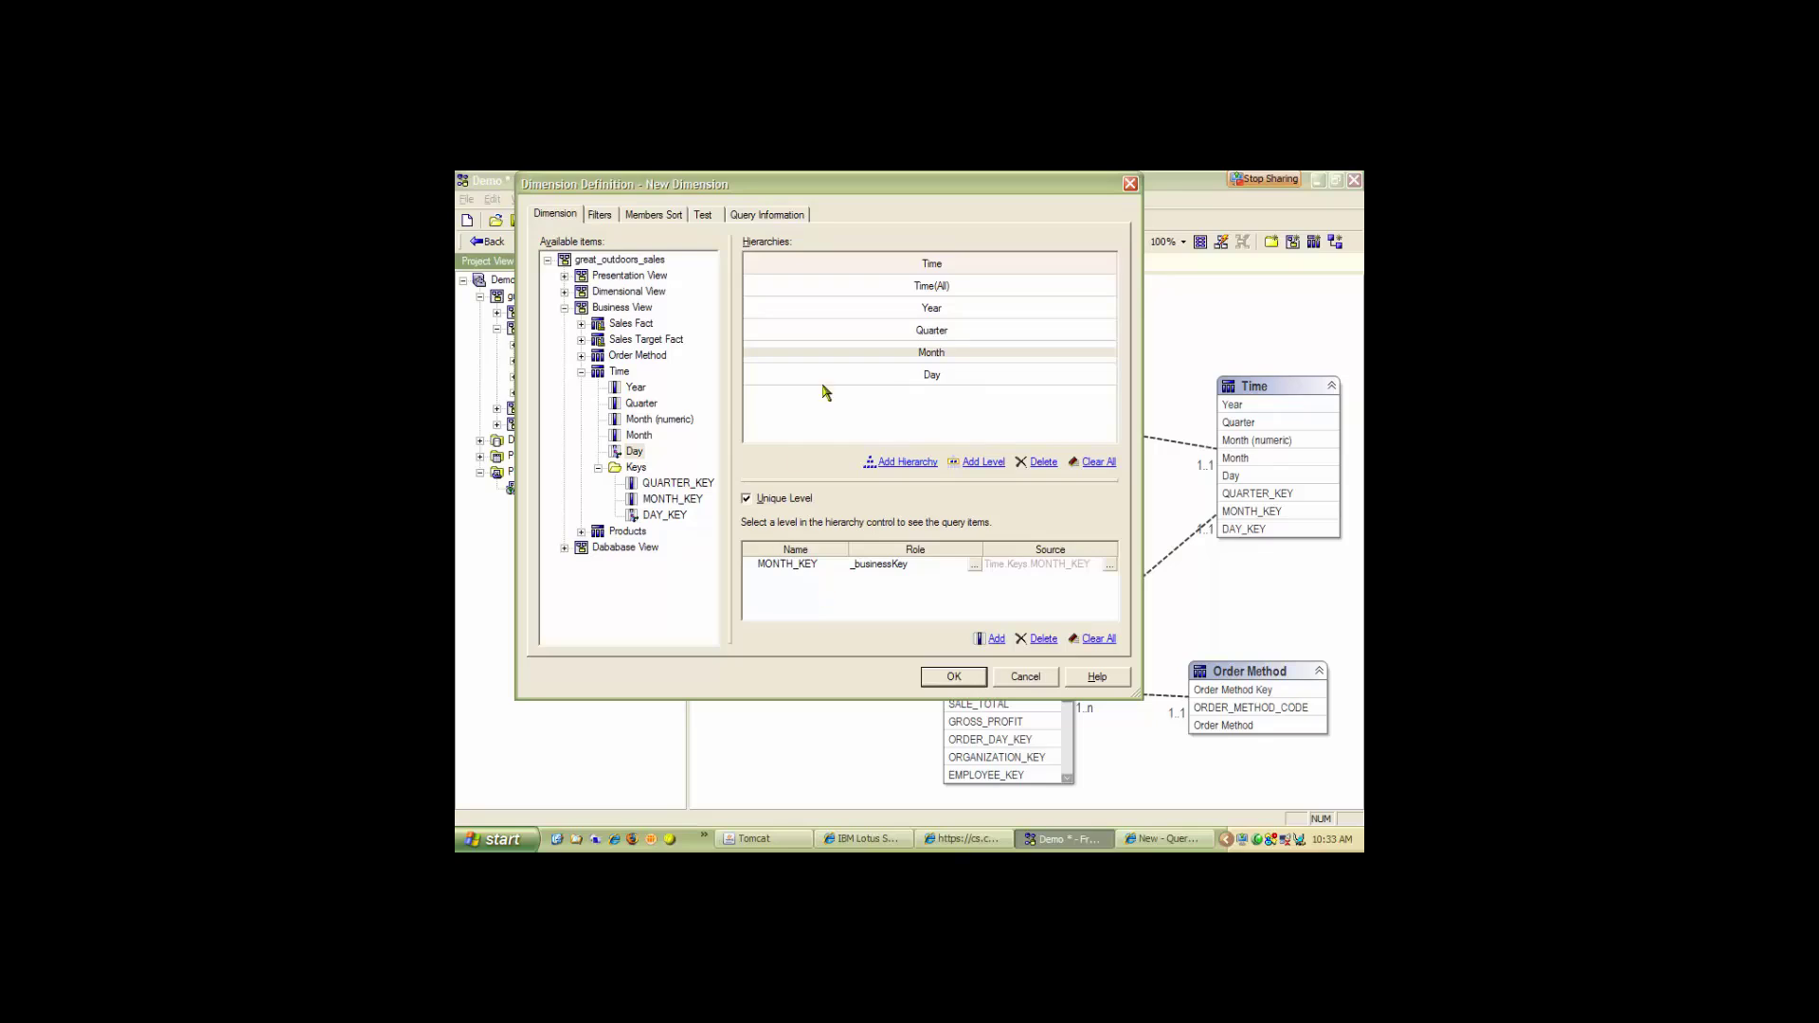
{"action": "left_click_drag", "start_coordinate": [641, 436], "coordinate": [779, 589]}
{"action": "left_click", "coordinate": [850, 612]}
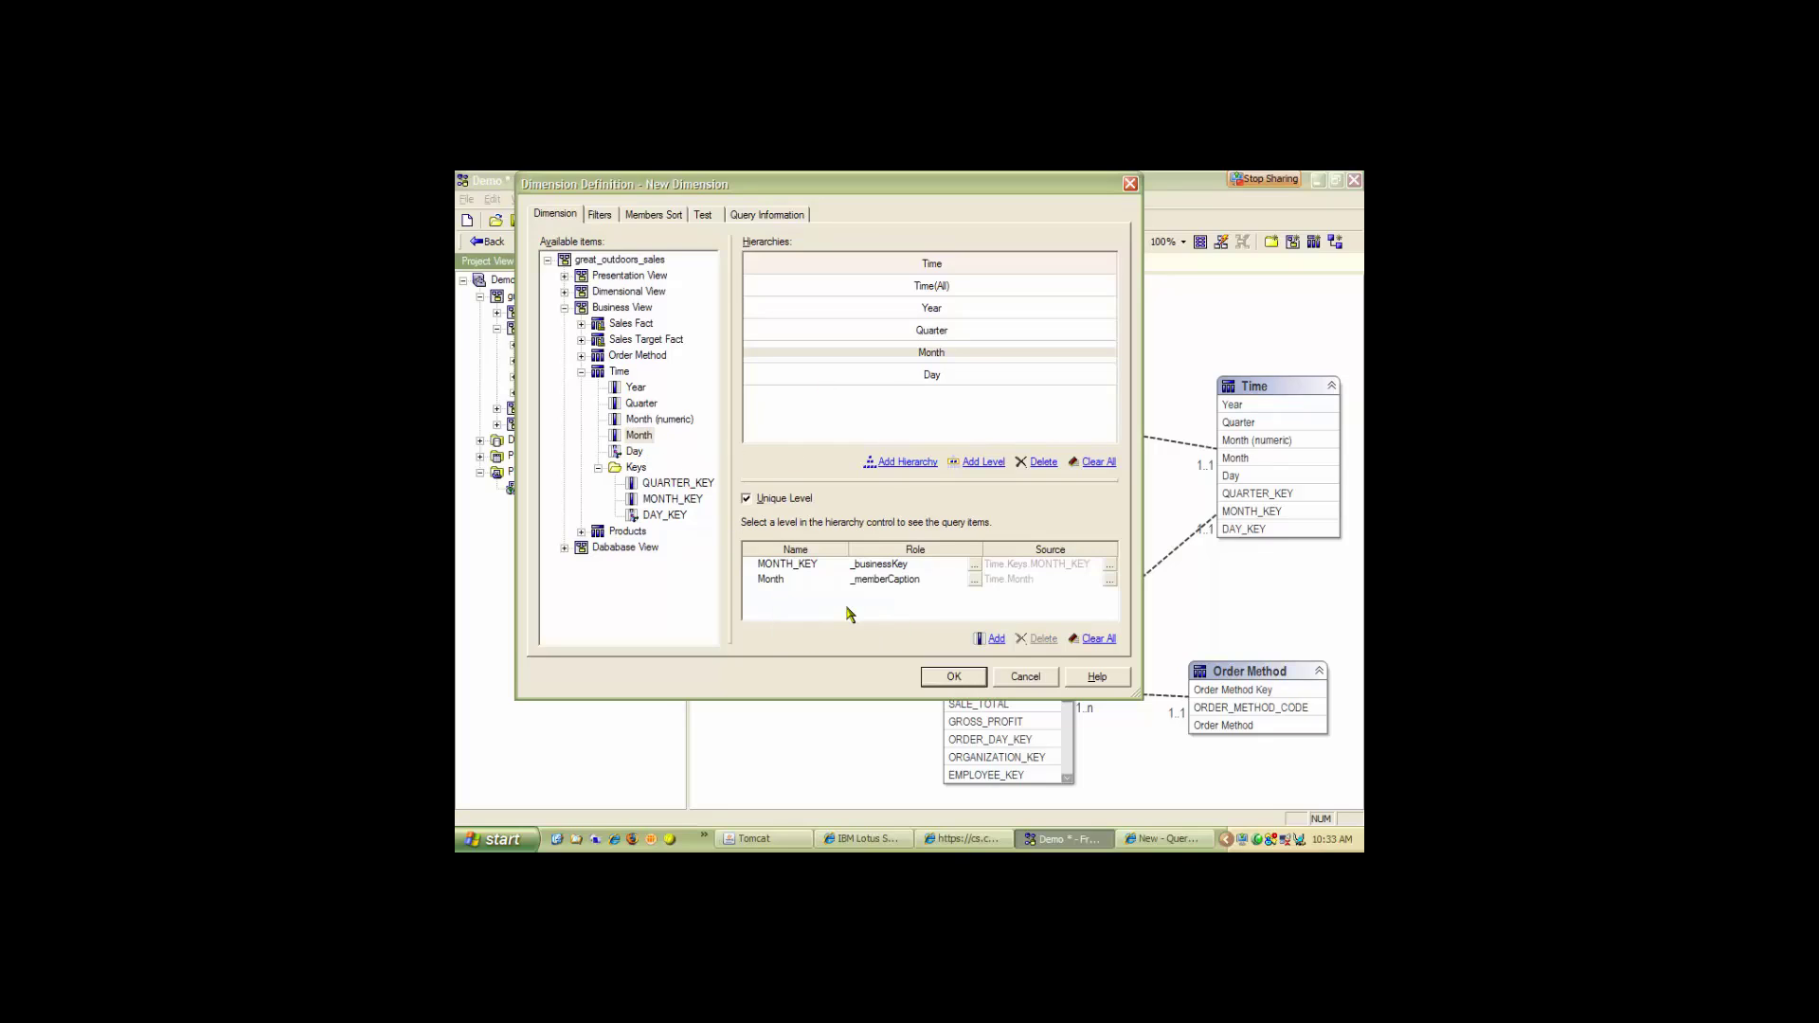
Assign the _businessKey role to QUARTER_KEY in the Quarter level and add the Quarter item as _memberCaption.
{"action": "left_click", "coordinate": [933, 332]}
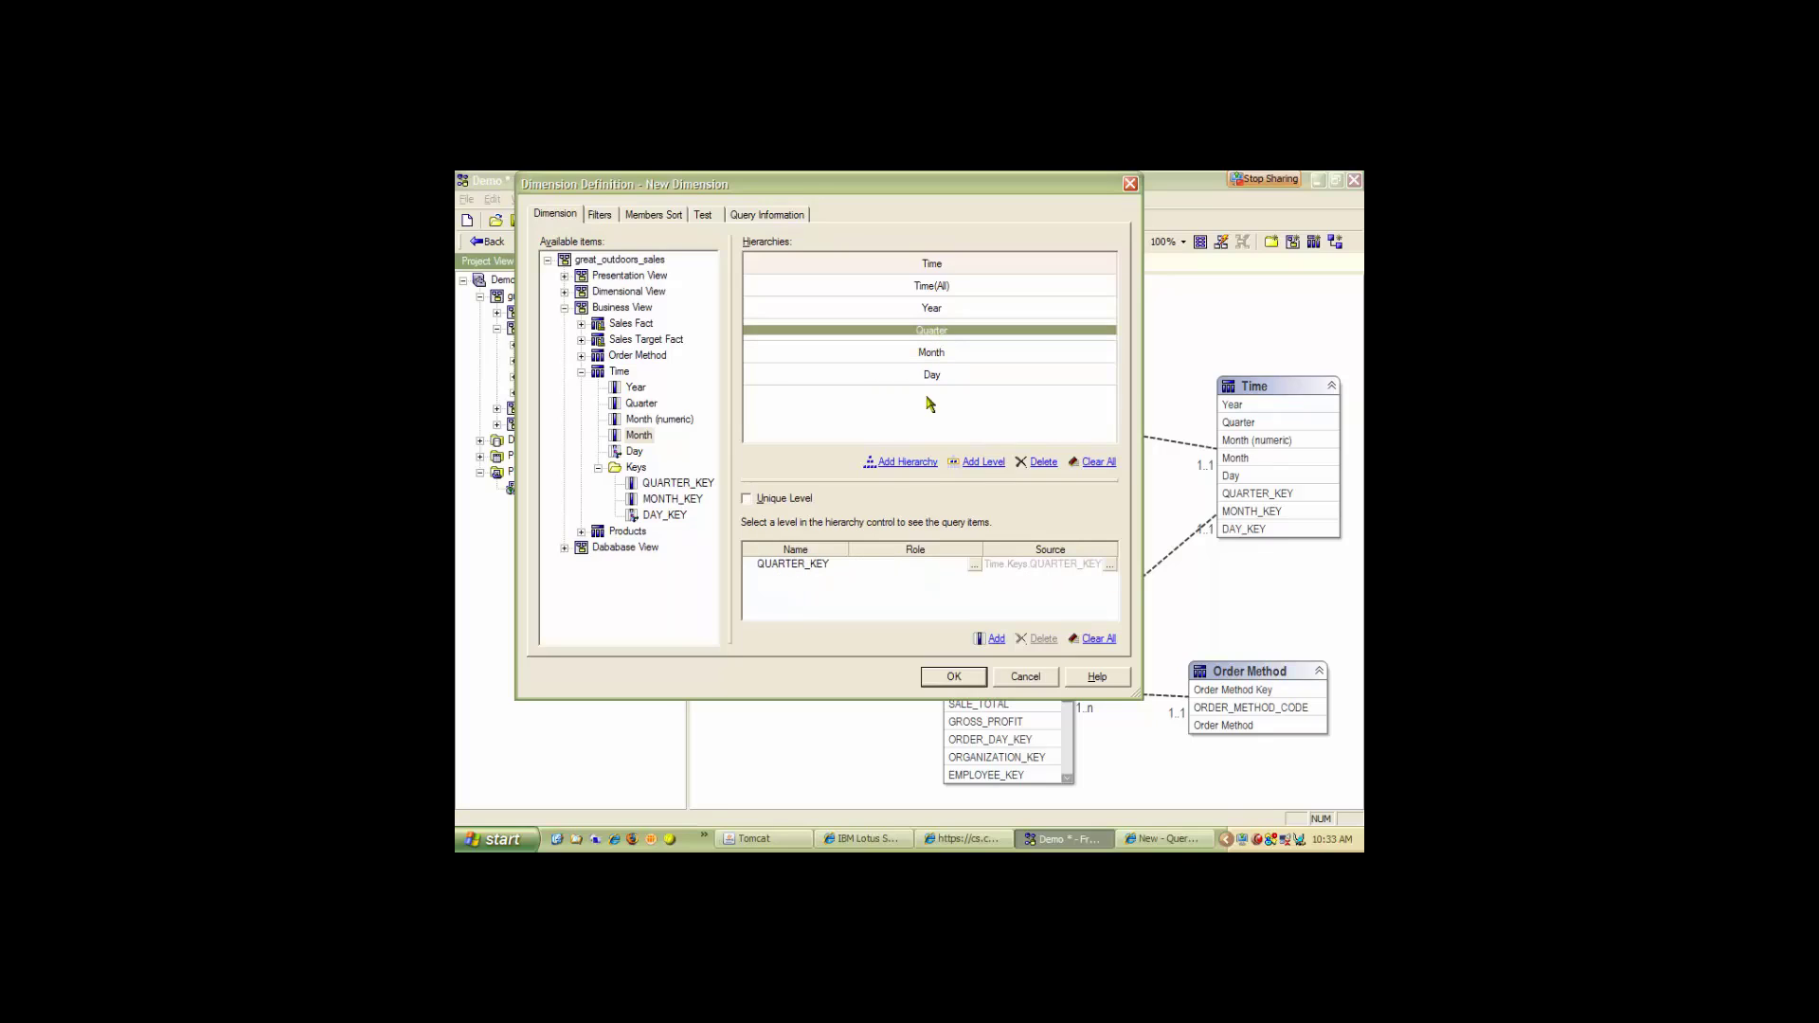
{"action": "left_click", "coordinate": [974, 565]}
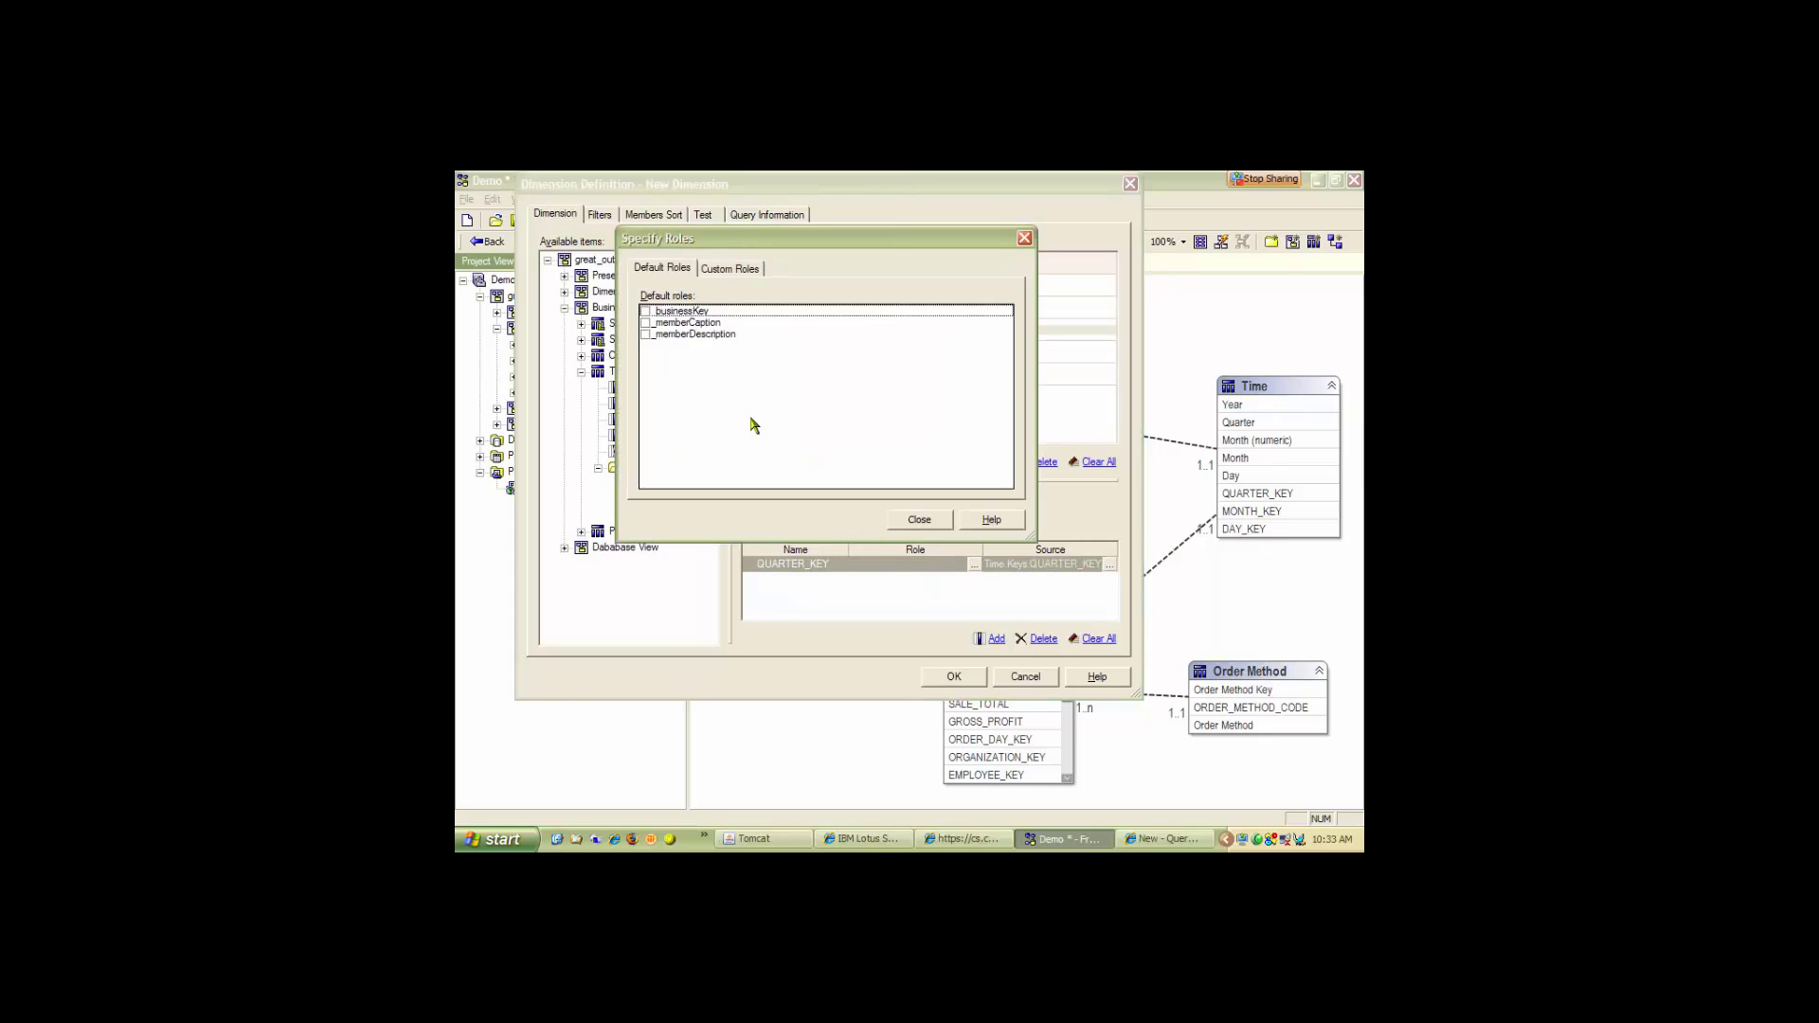
{"action": "left_click", "coordinate": [645, 312]}
{"action": "left_click", "coordinate": [898, 520]}
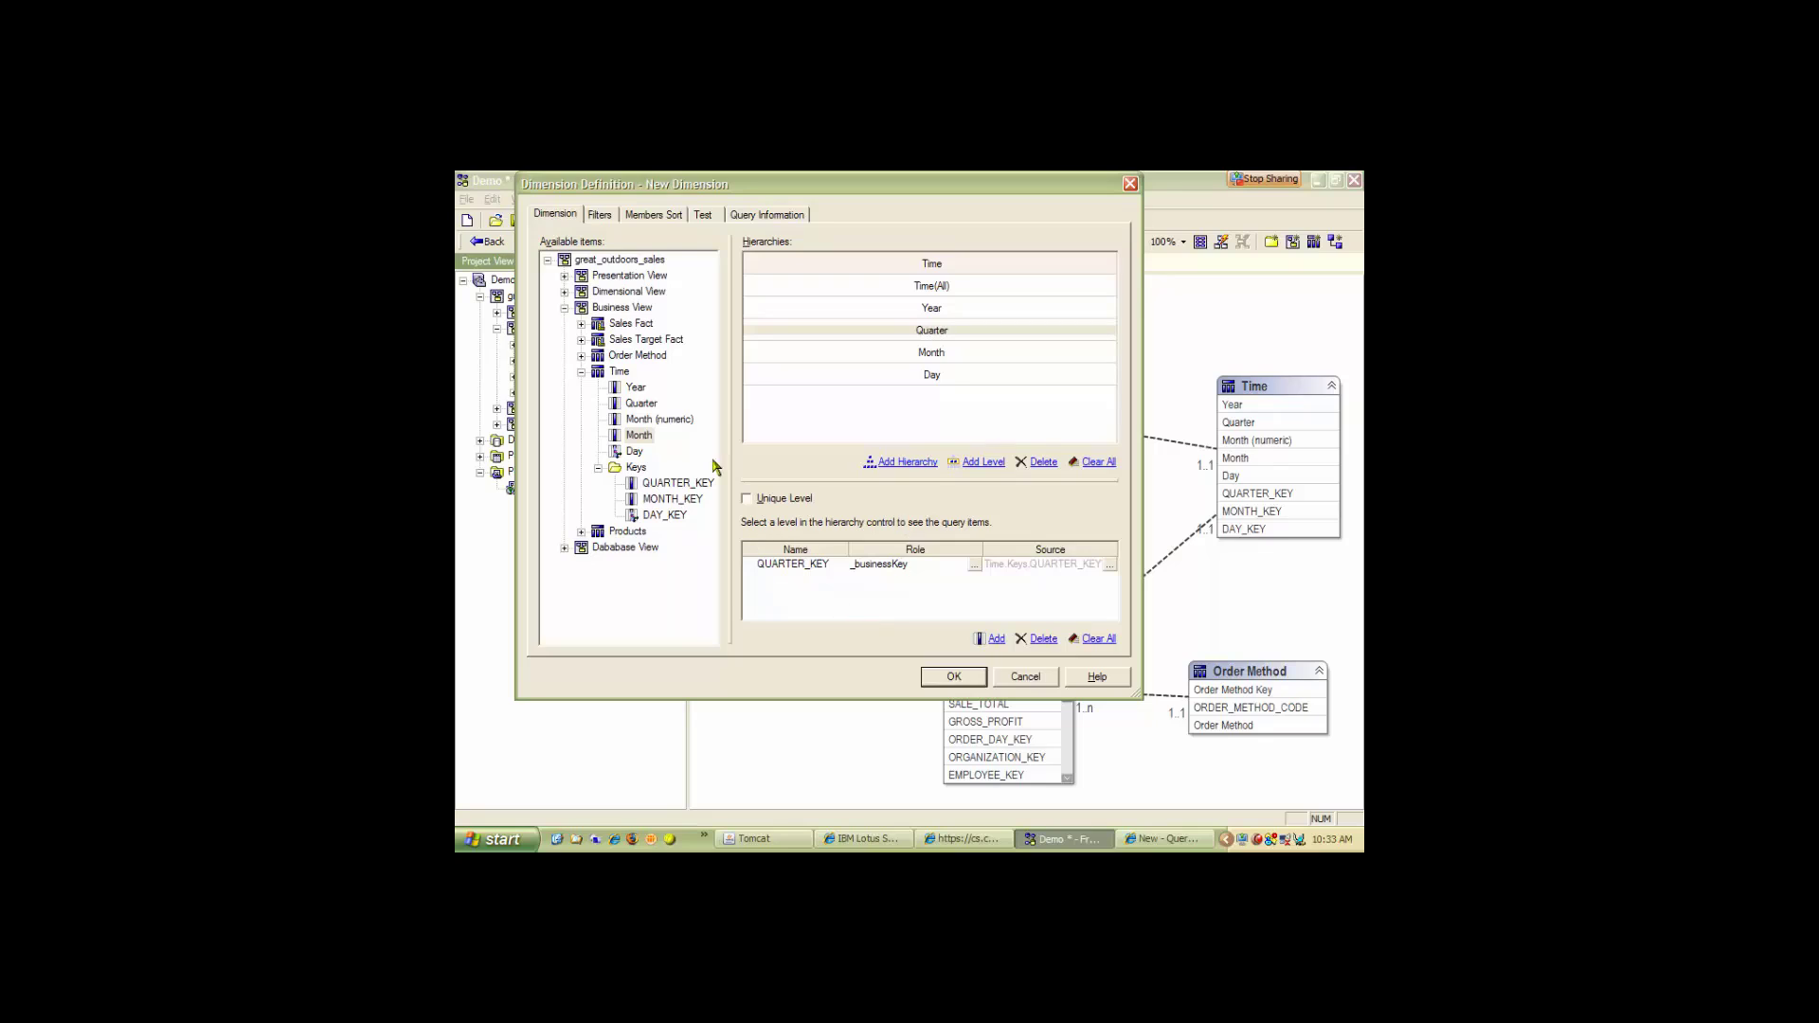
{"action": "left_click_drag", "start_coordinate": [639, 404], "coordinate": [808, 592]}
{"action": "left_click", "coordinate": [851, 629]}
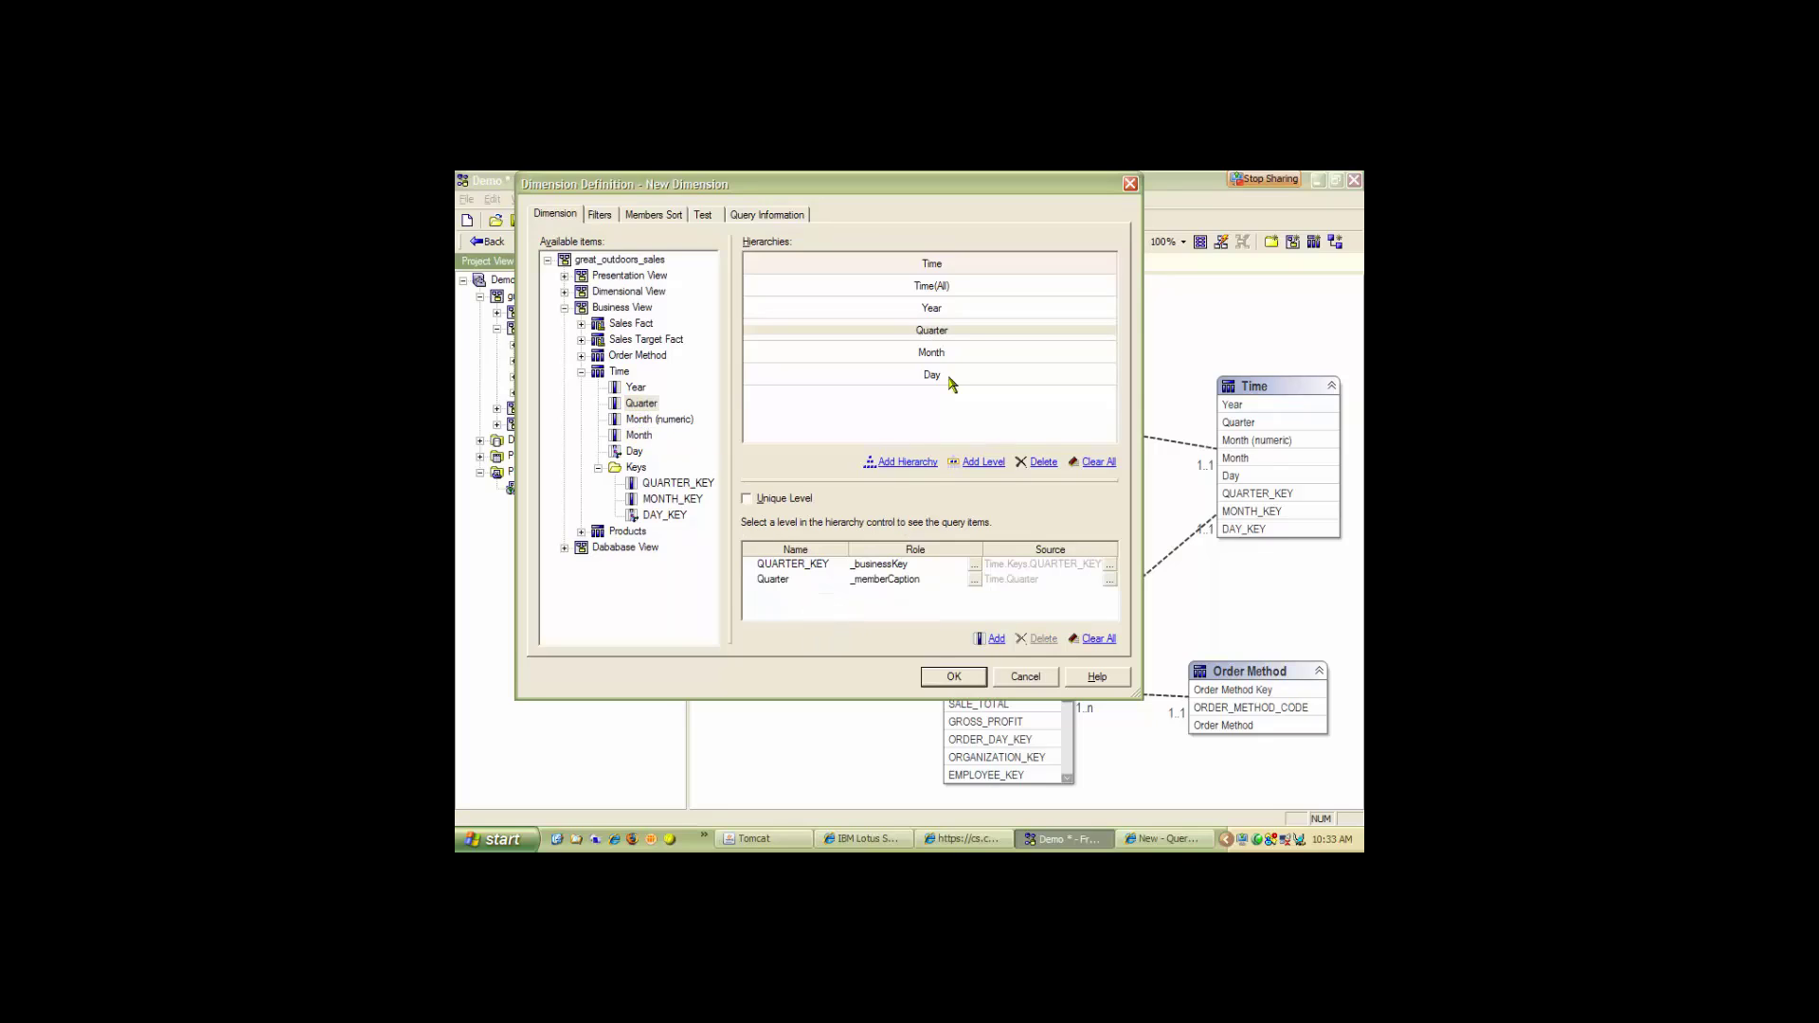
Mark the Quarter level of the Time hierarchy as a unique level.
{"action": "left_click", "coordinate": [928, 310]}
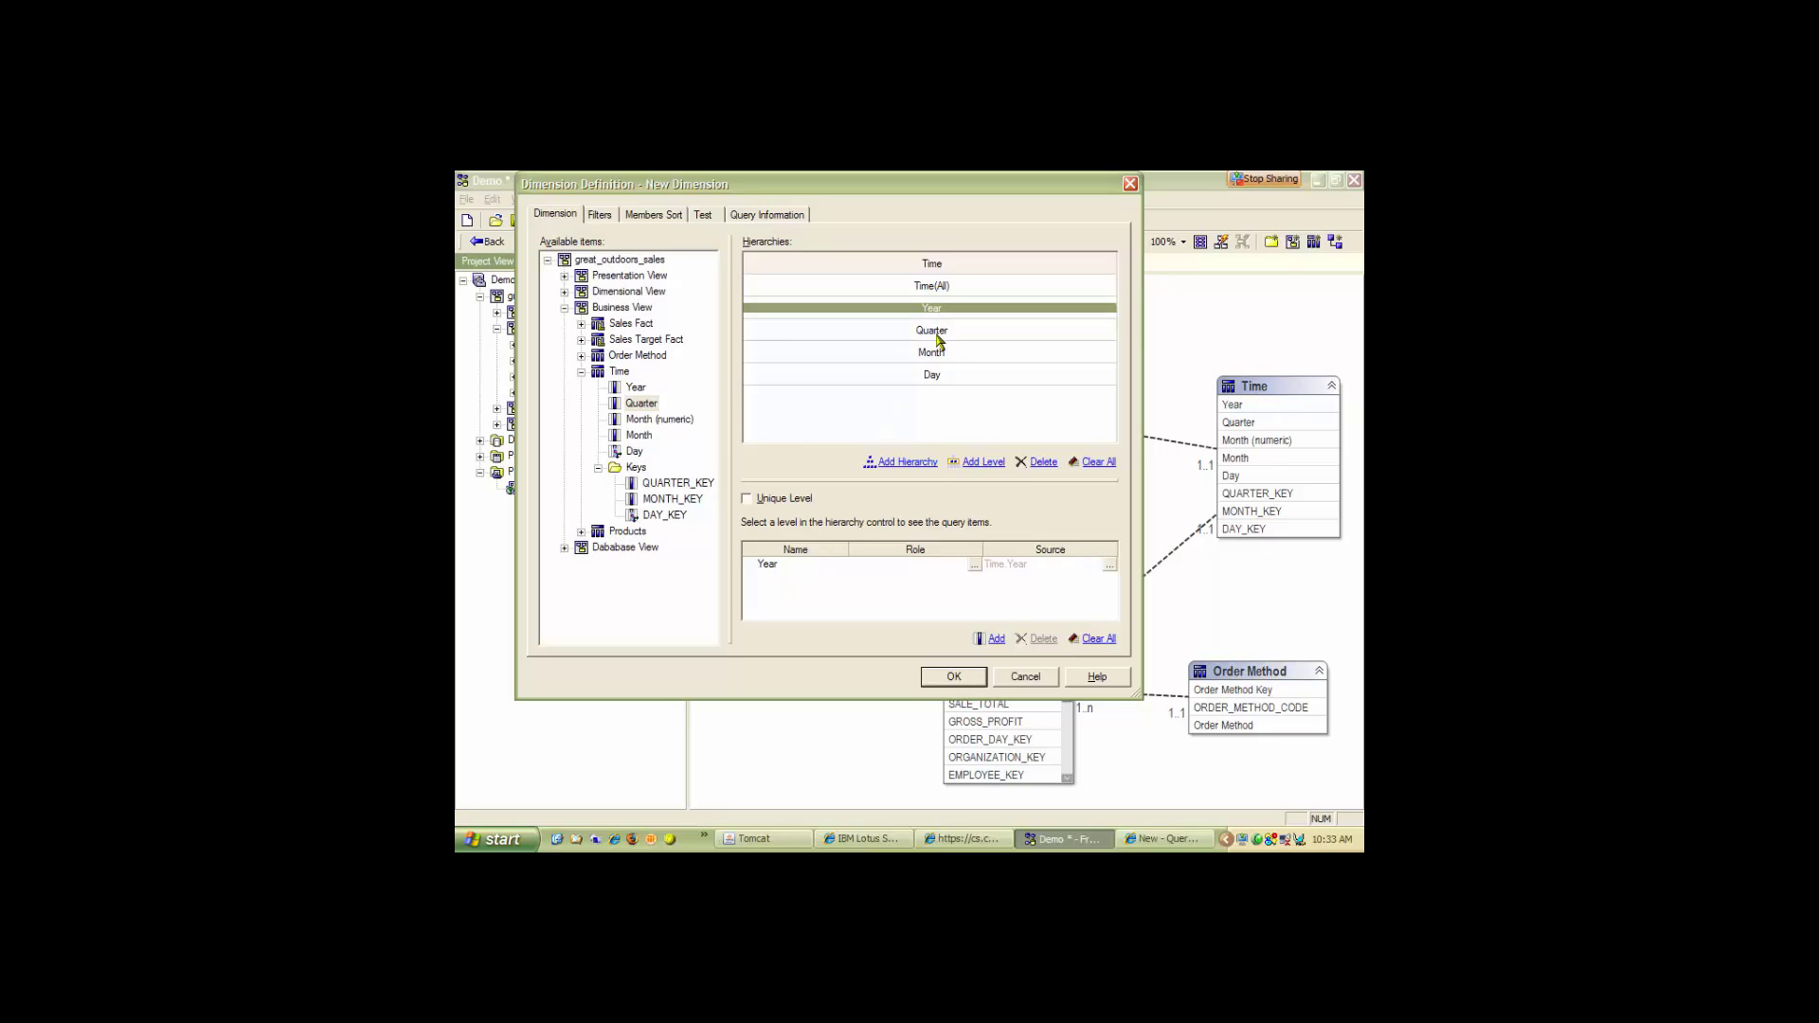
{"action": "left_click", "coordinate": [936, 334]}
{"action": "left_click", "coordinate": [751, 499]}
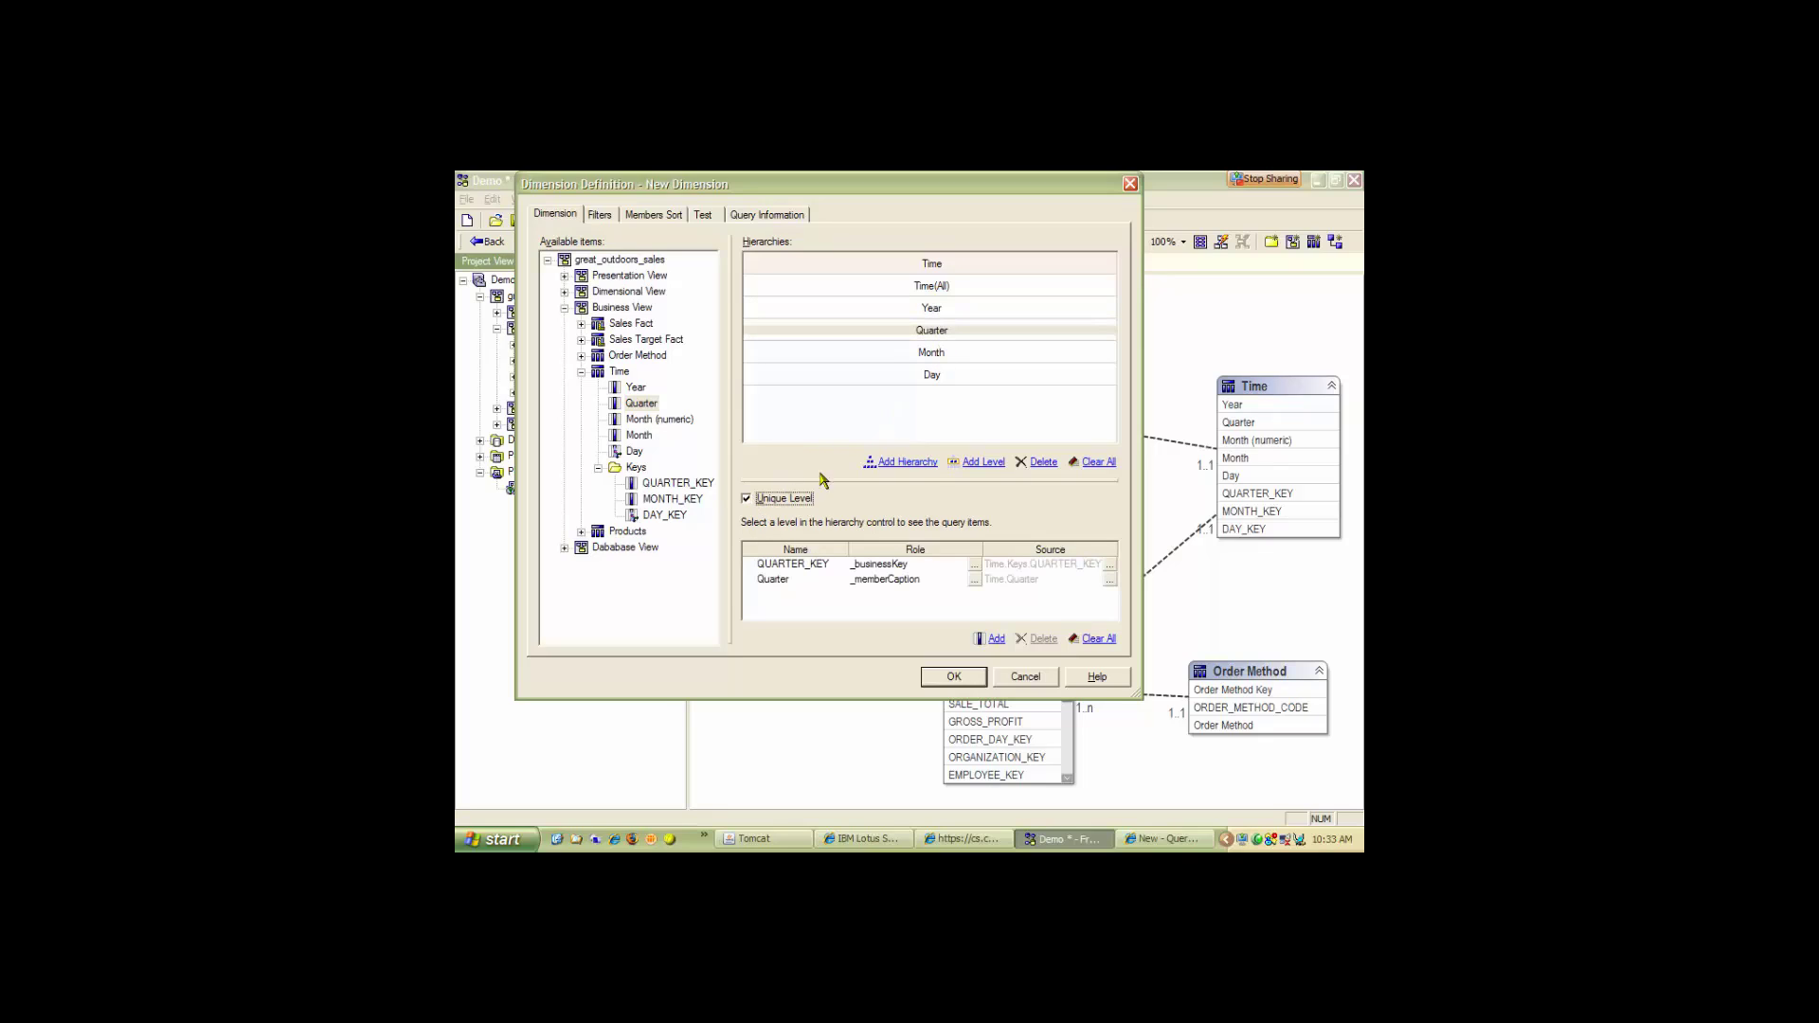
Assign both the _businessKey and _memberCaption roles to the Year item in the Year level.
{"action": "left_click", "coordinate": [933, 310]}
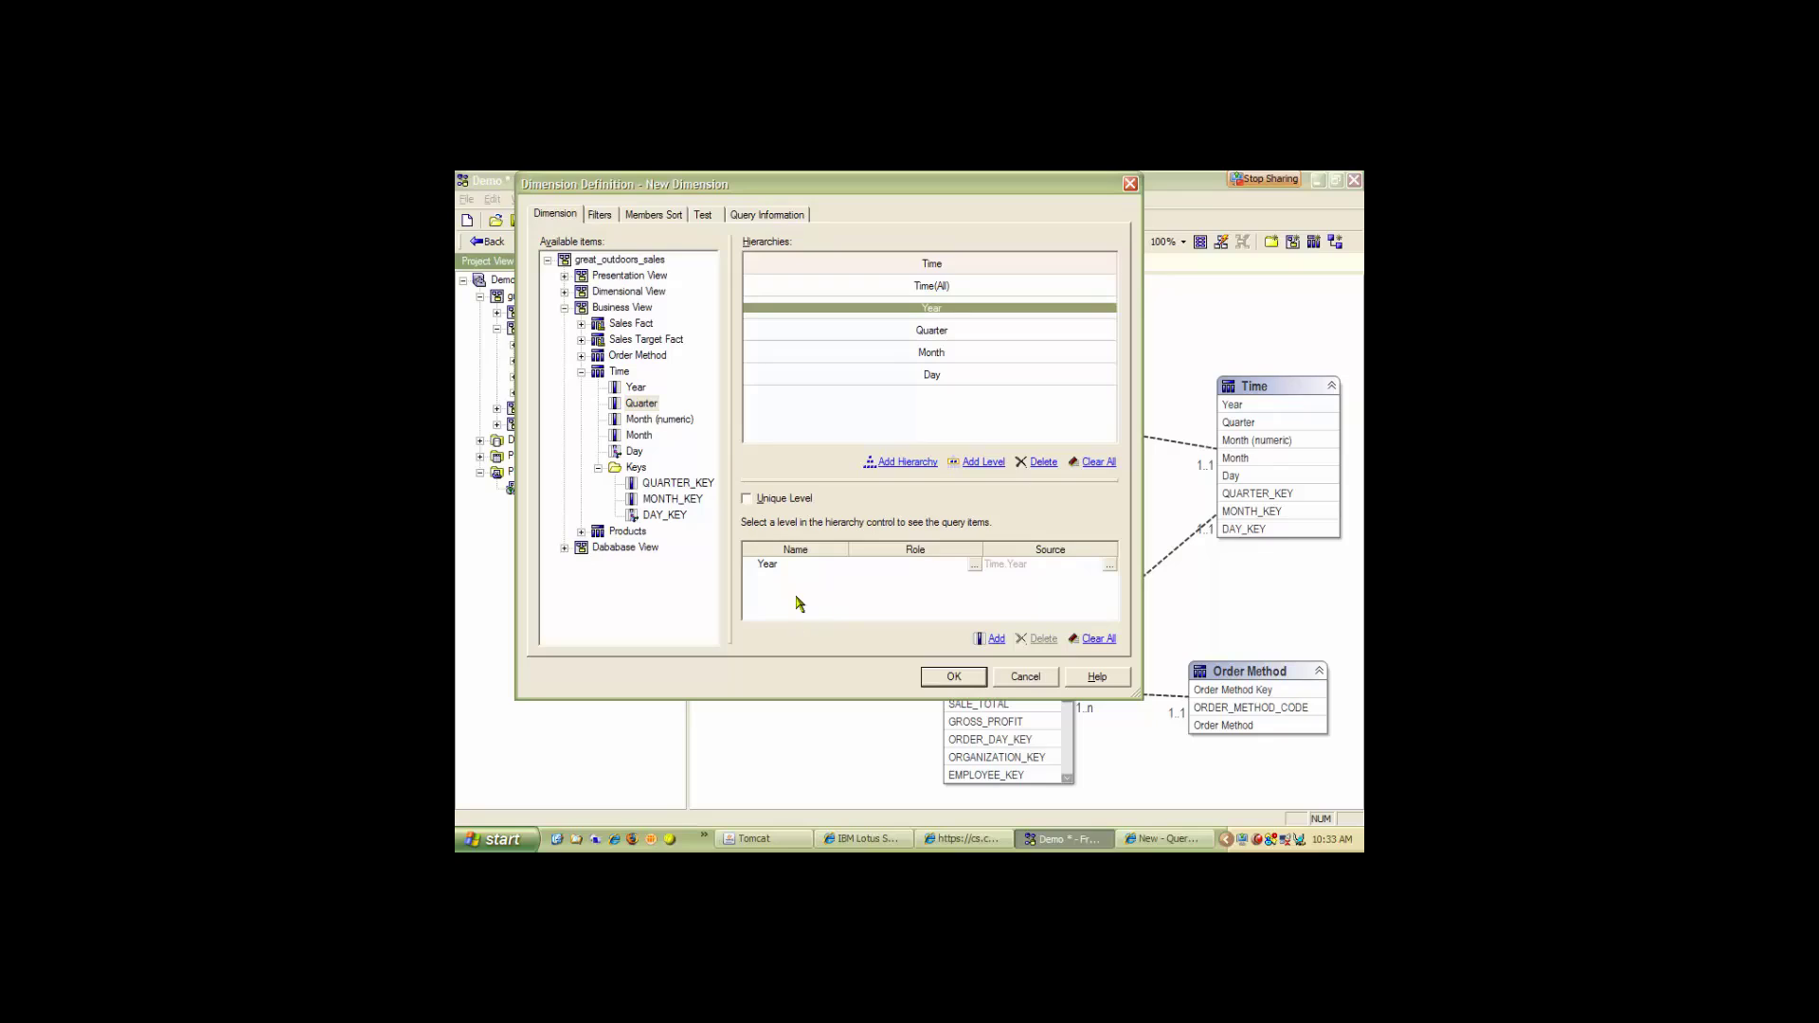
{"action": "left_click", "coordinate": [975, 566]}
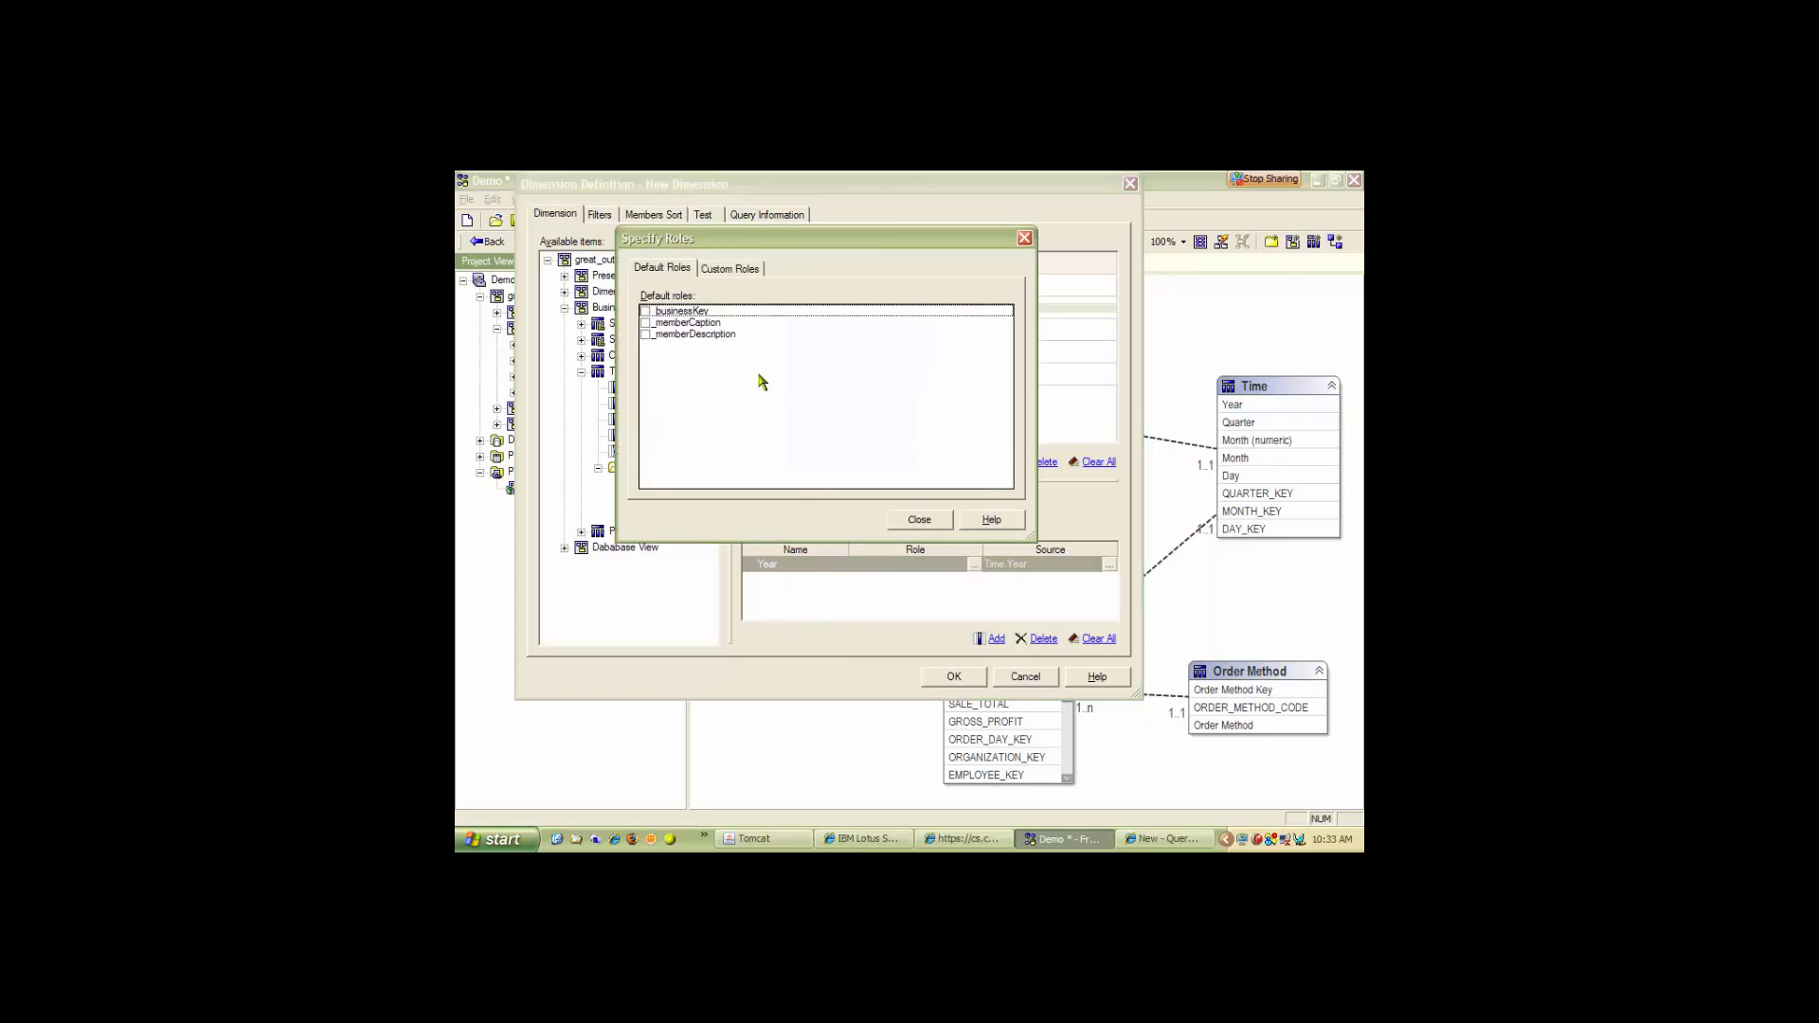
{"action": "left_click", "coordinate": [645, 312]}
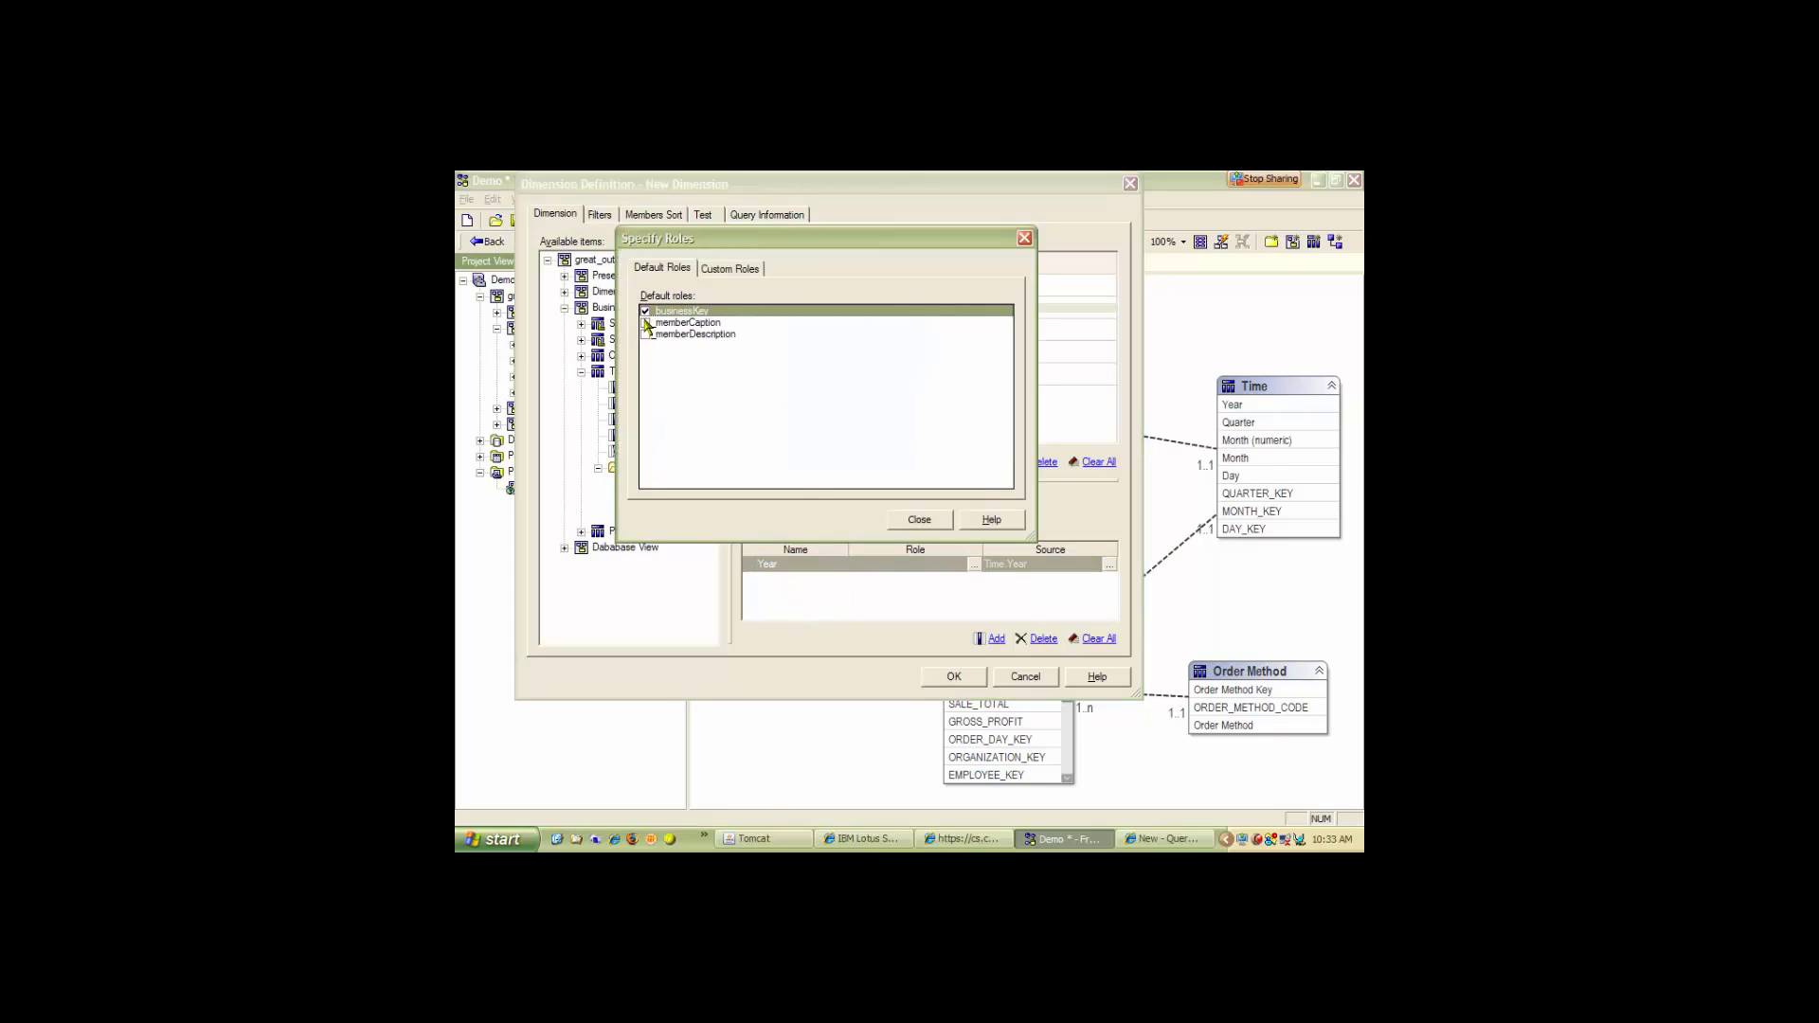
{"action": "left_click", "coordinate": [645, 323]}
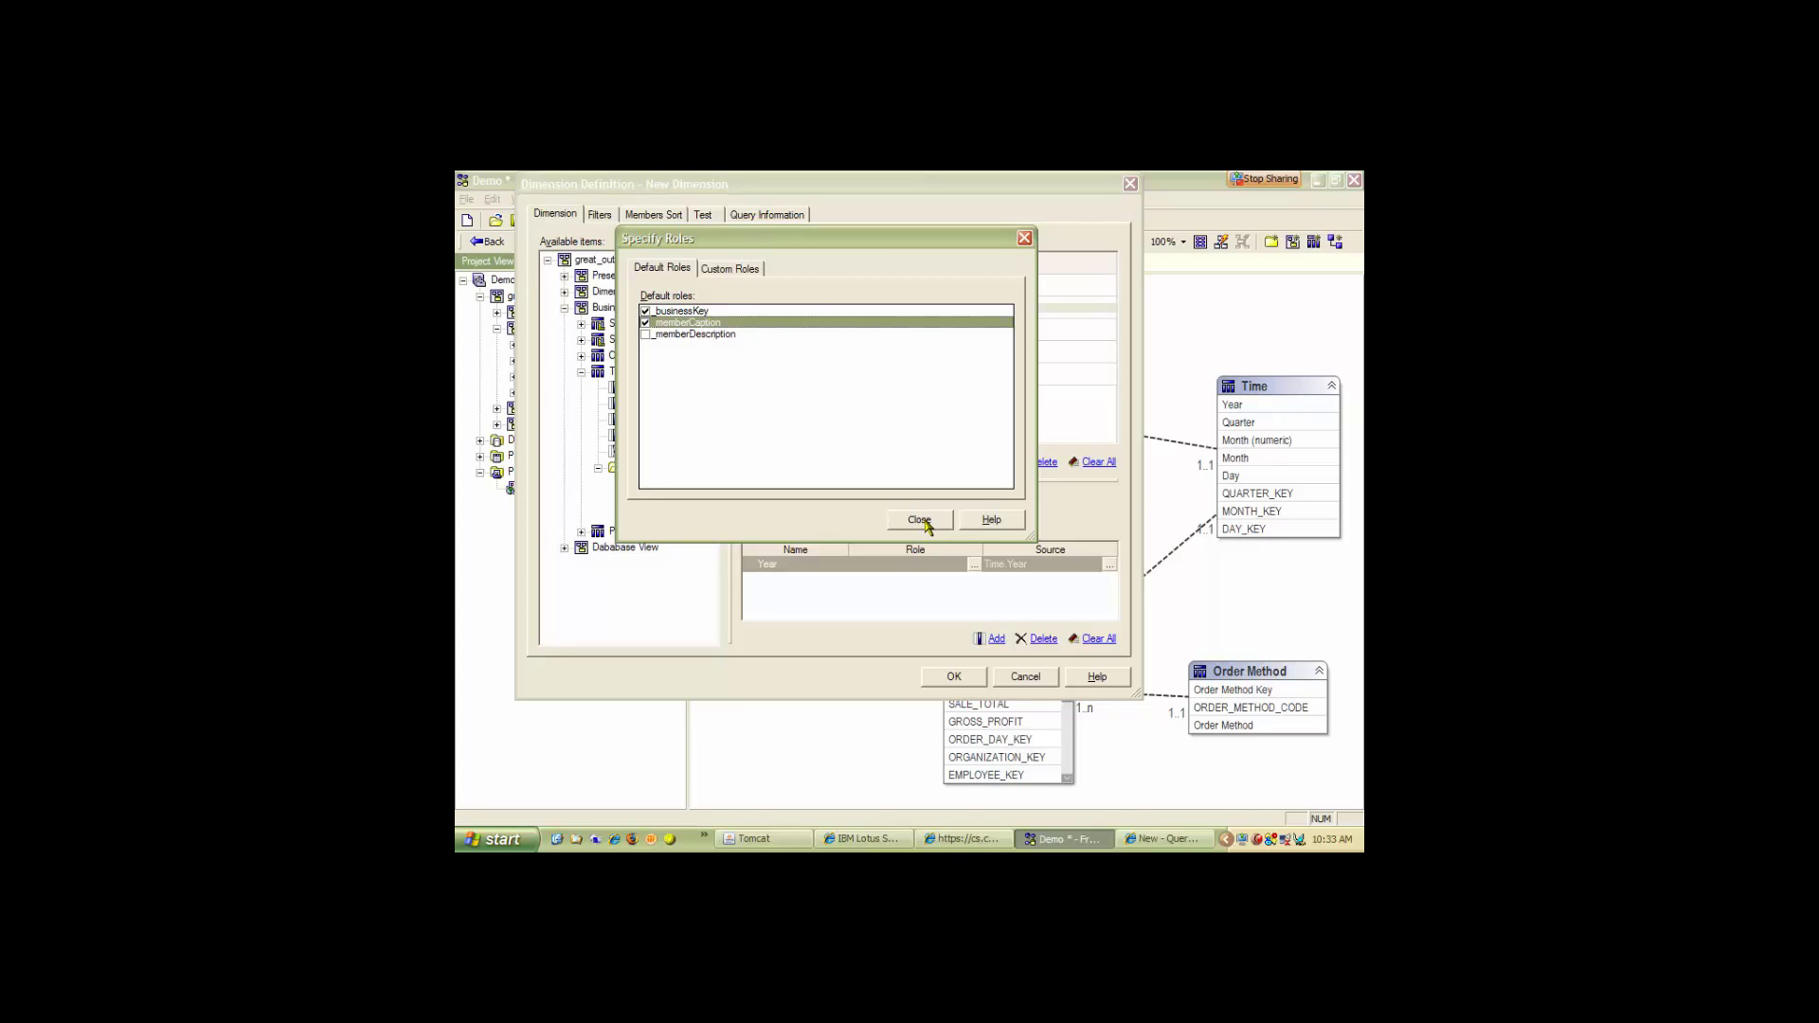
{"action": "left_click", "coordinate": [920, 522]}
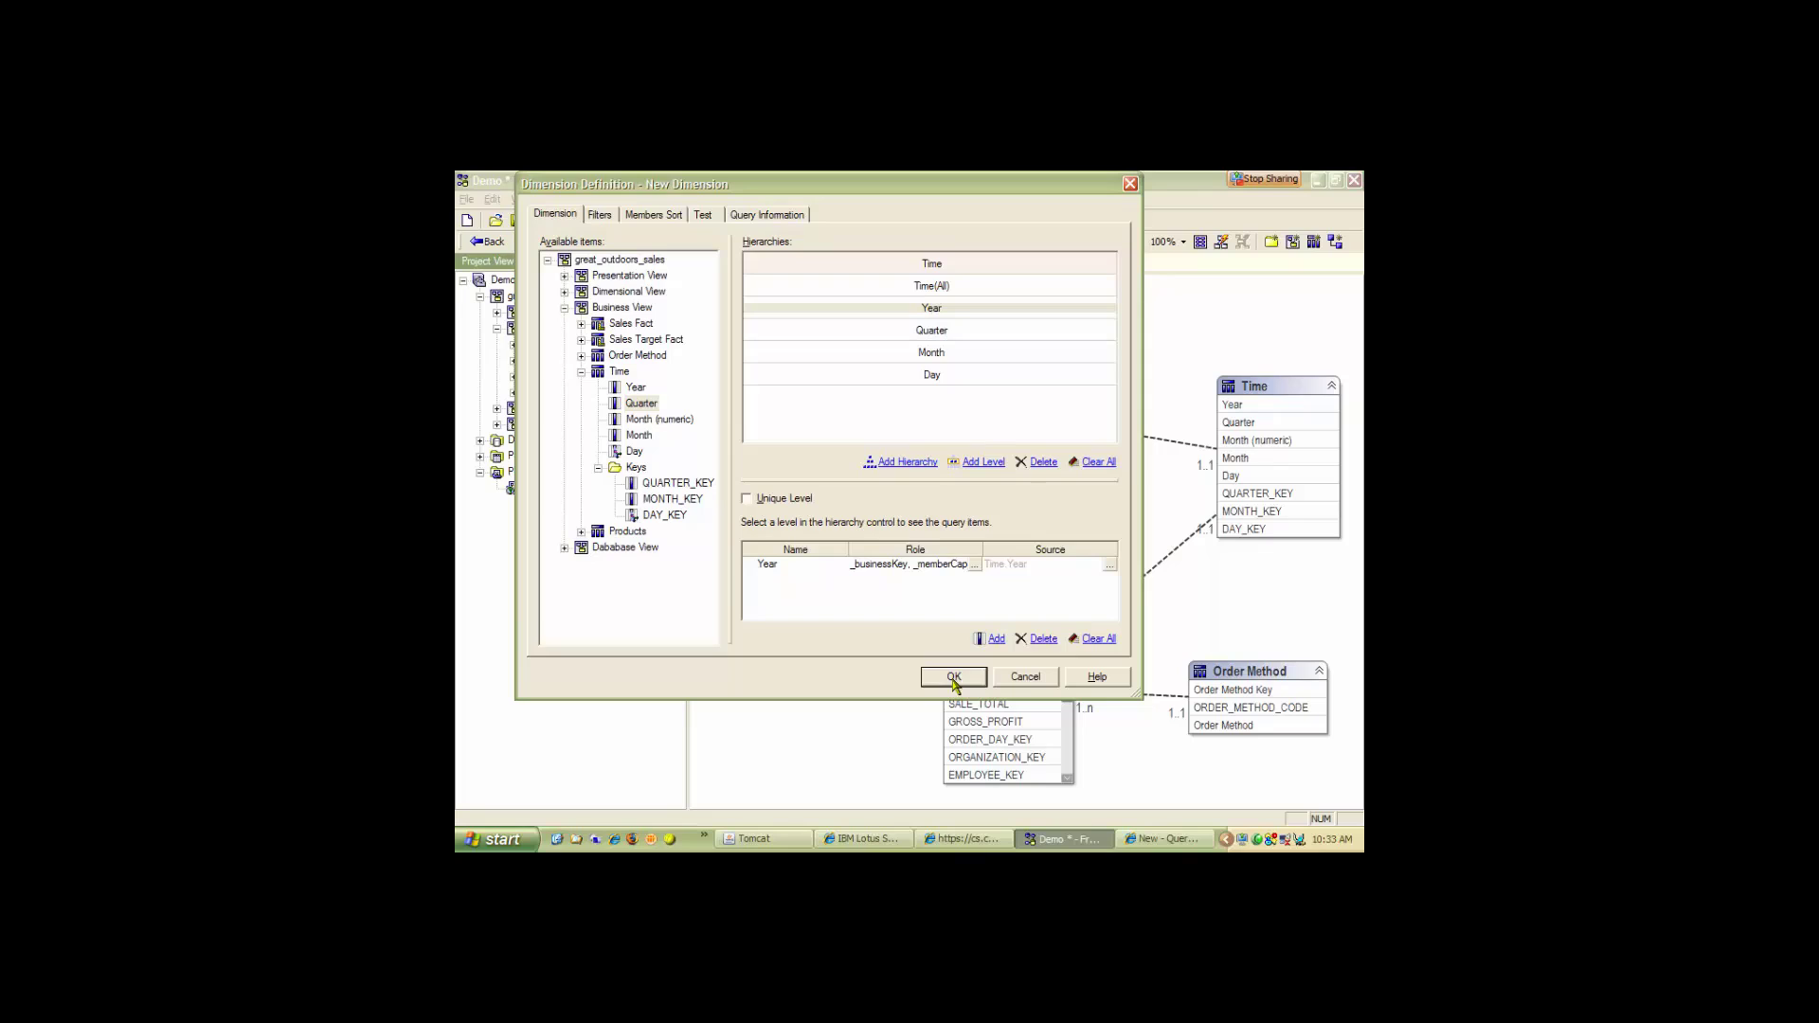
Review the Quarter and Month levels, accept the dimension definition and name the new dimension Time.
{"action": "left_click", "coordinate": [942, 331]}
{"action": "left_click", "coordinate": [934, 352]}
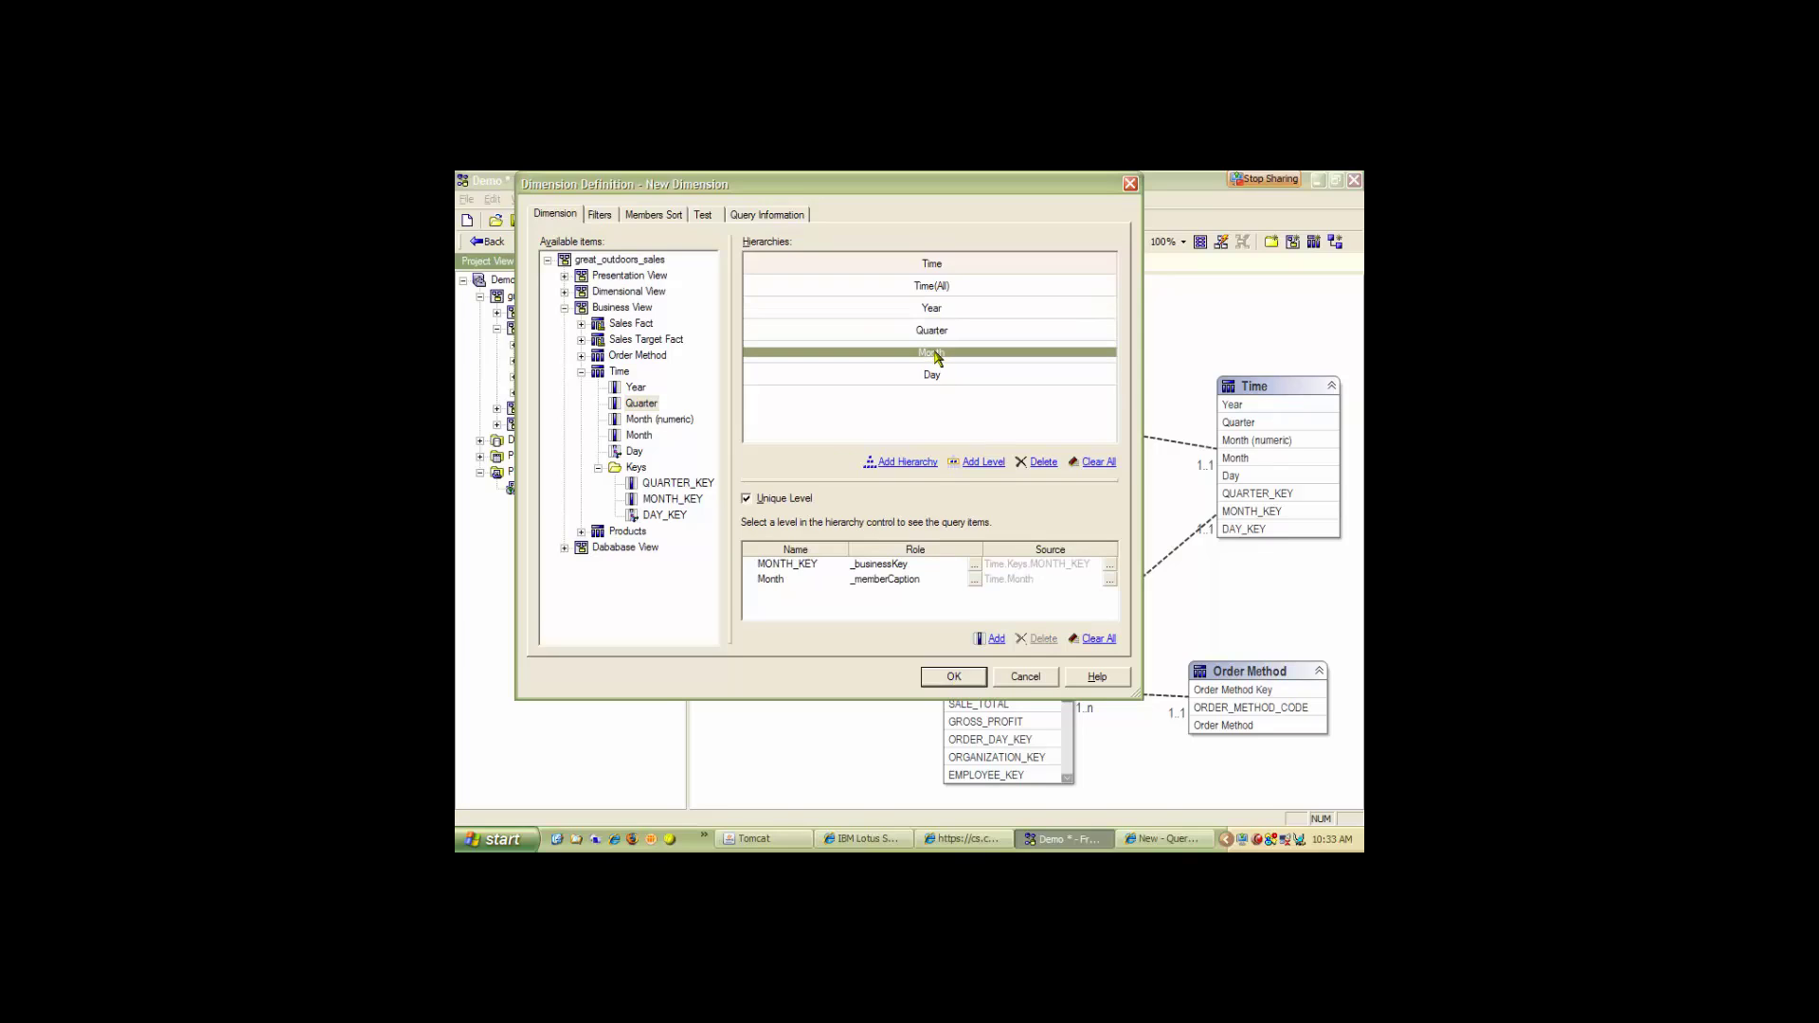
{"action": "left_click", "coordinate": [955, 677]}
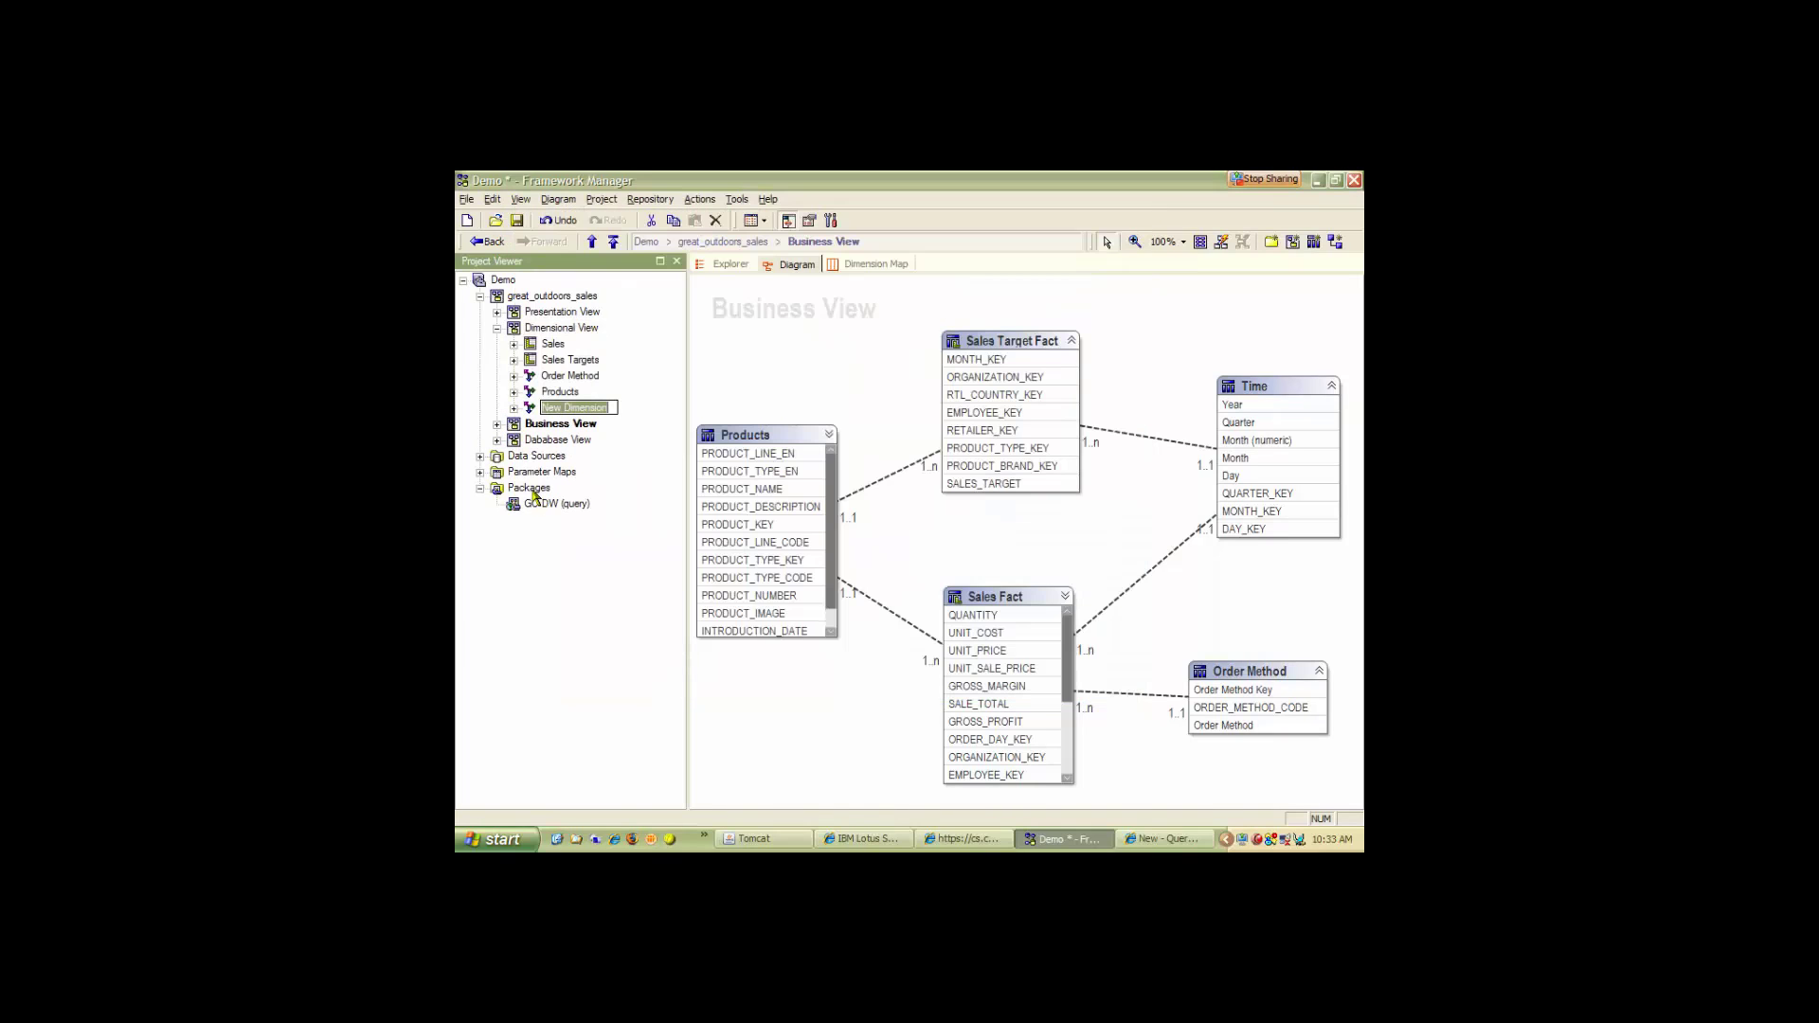
{"action": "type", "text": "Time"}
{"action": "key", "text": "Return"}
Verify the Time dimension and review the verification results for its level items.
{"action": "right_click", "coordinate": [538, 413]}
{"action": "mouse_move", "coordinate": [559, 439]}
{"action": "left_click", "coordinate": [599, 544]}
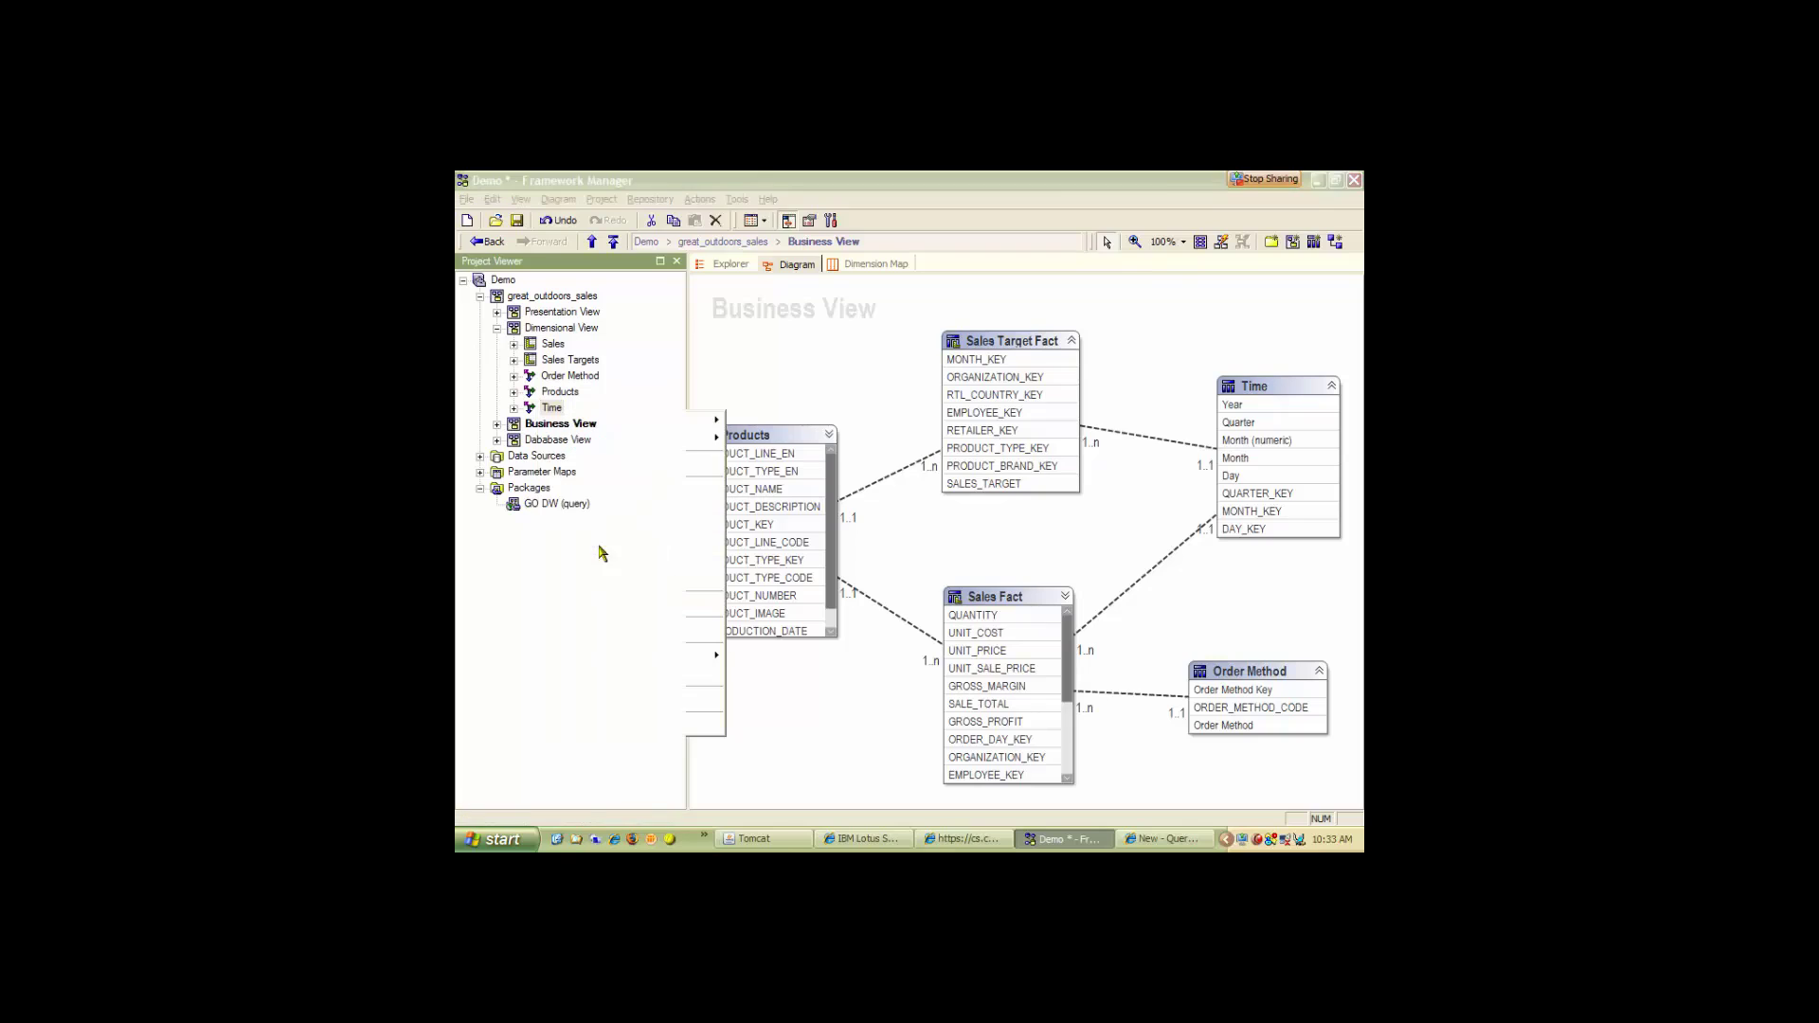
{"action": "left_click", "coordinate": [1003, 736]}
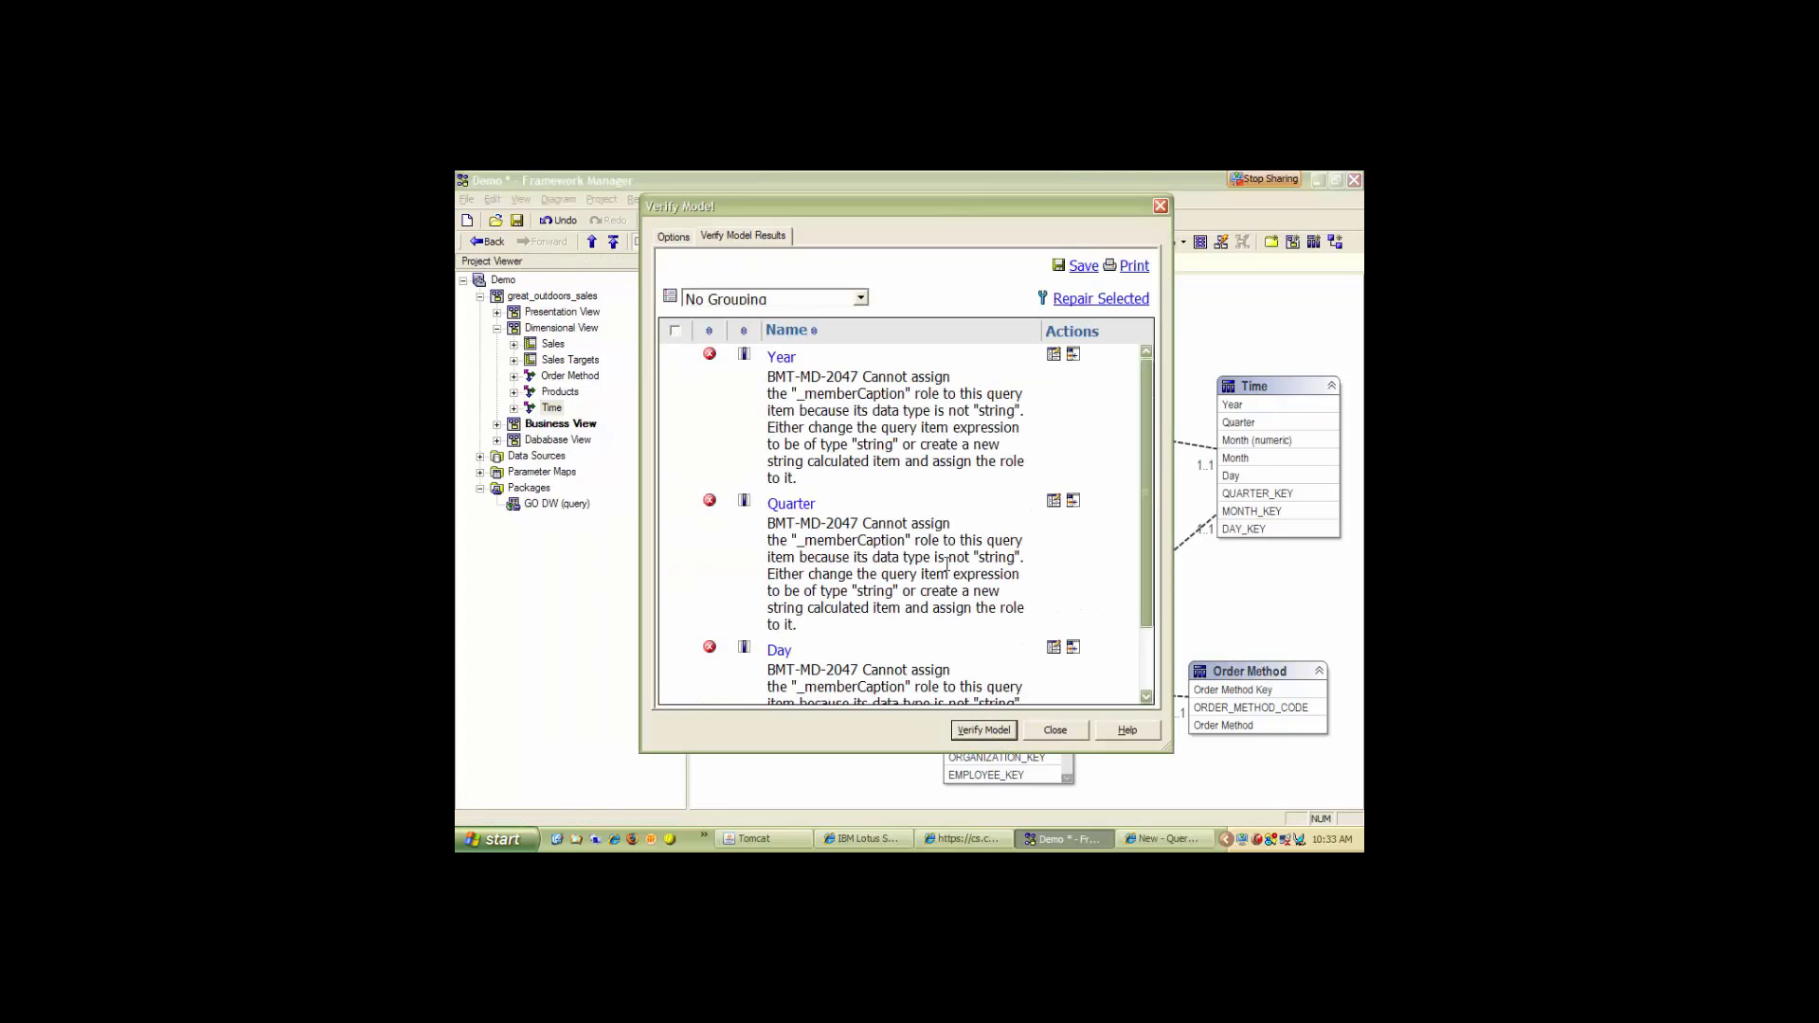
{"action": "scroll", "coordinate": [938, 542], "scroll_direction": "down", "scroll_amount": 1}
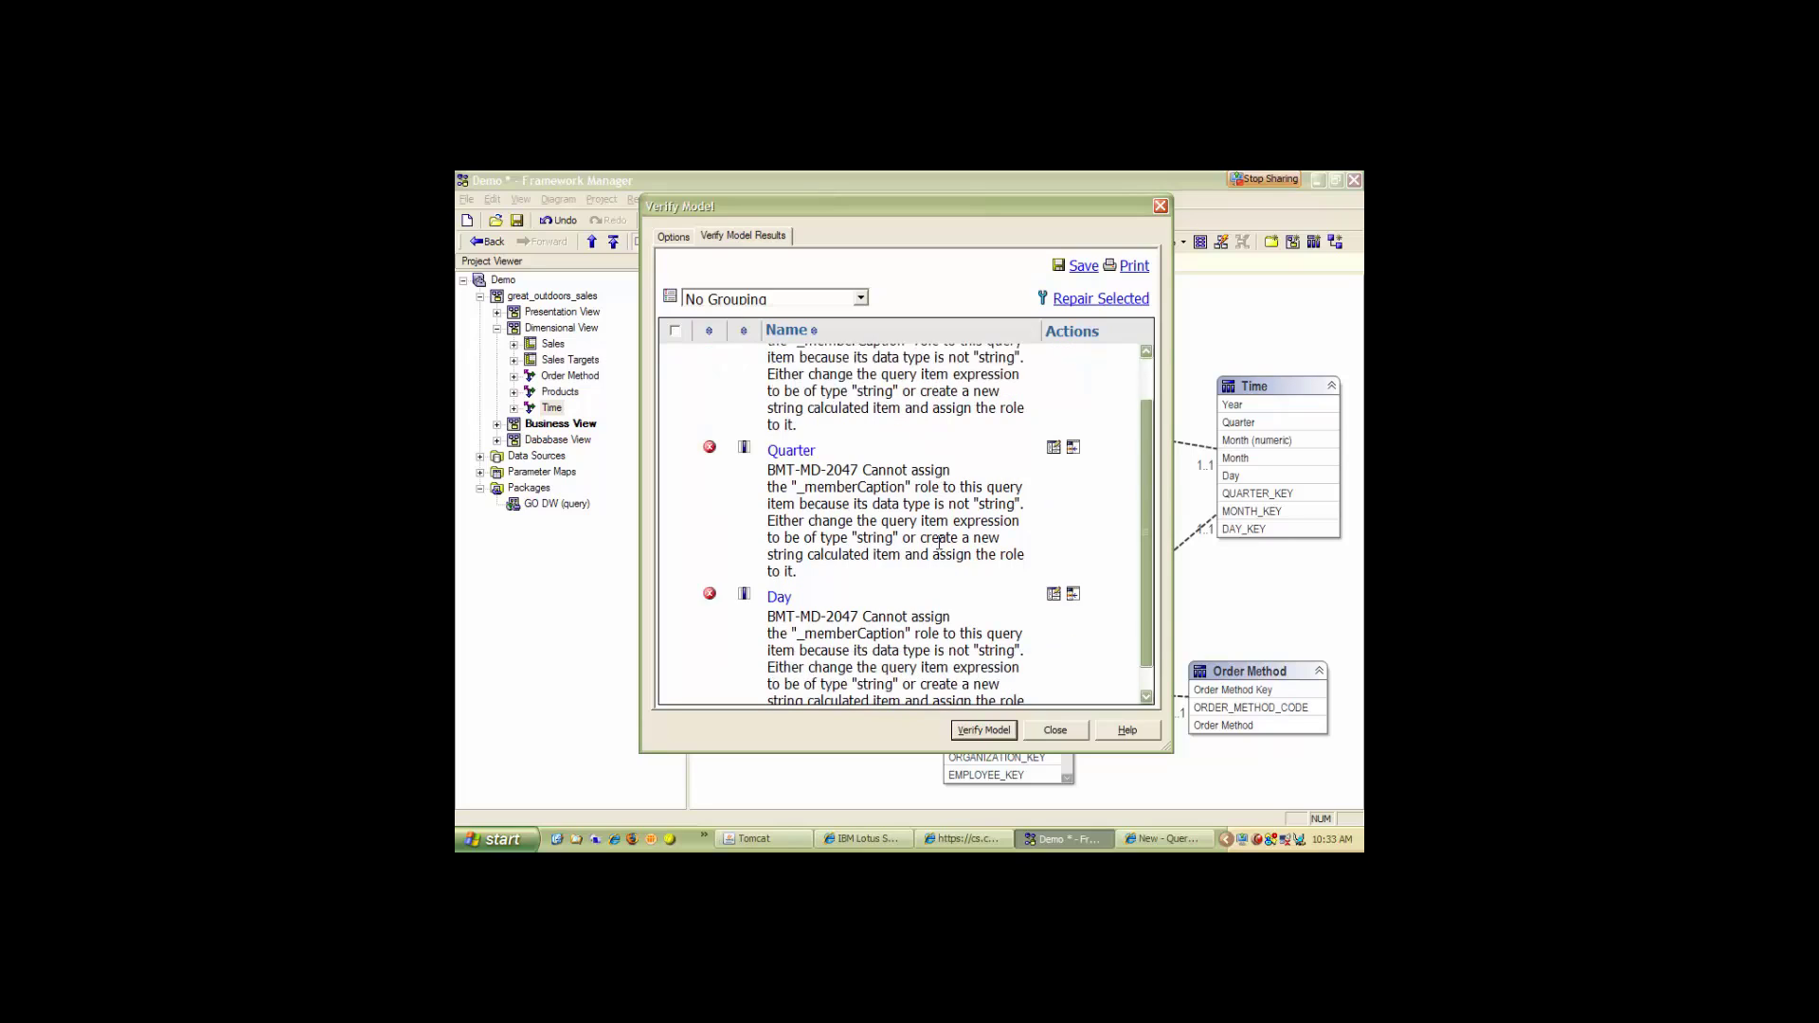
{"action": "scroll", "coordinate": [939, 542], "scroll_direction": "down", "scroll_amount": 1}
{"action": "scroll", "coordinate": [939, 542], "scroll_direction": "up", "scroll_amount": 2}
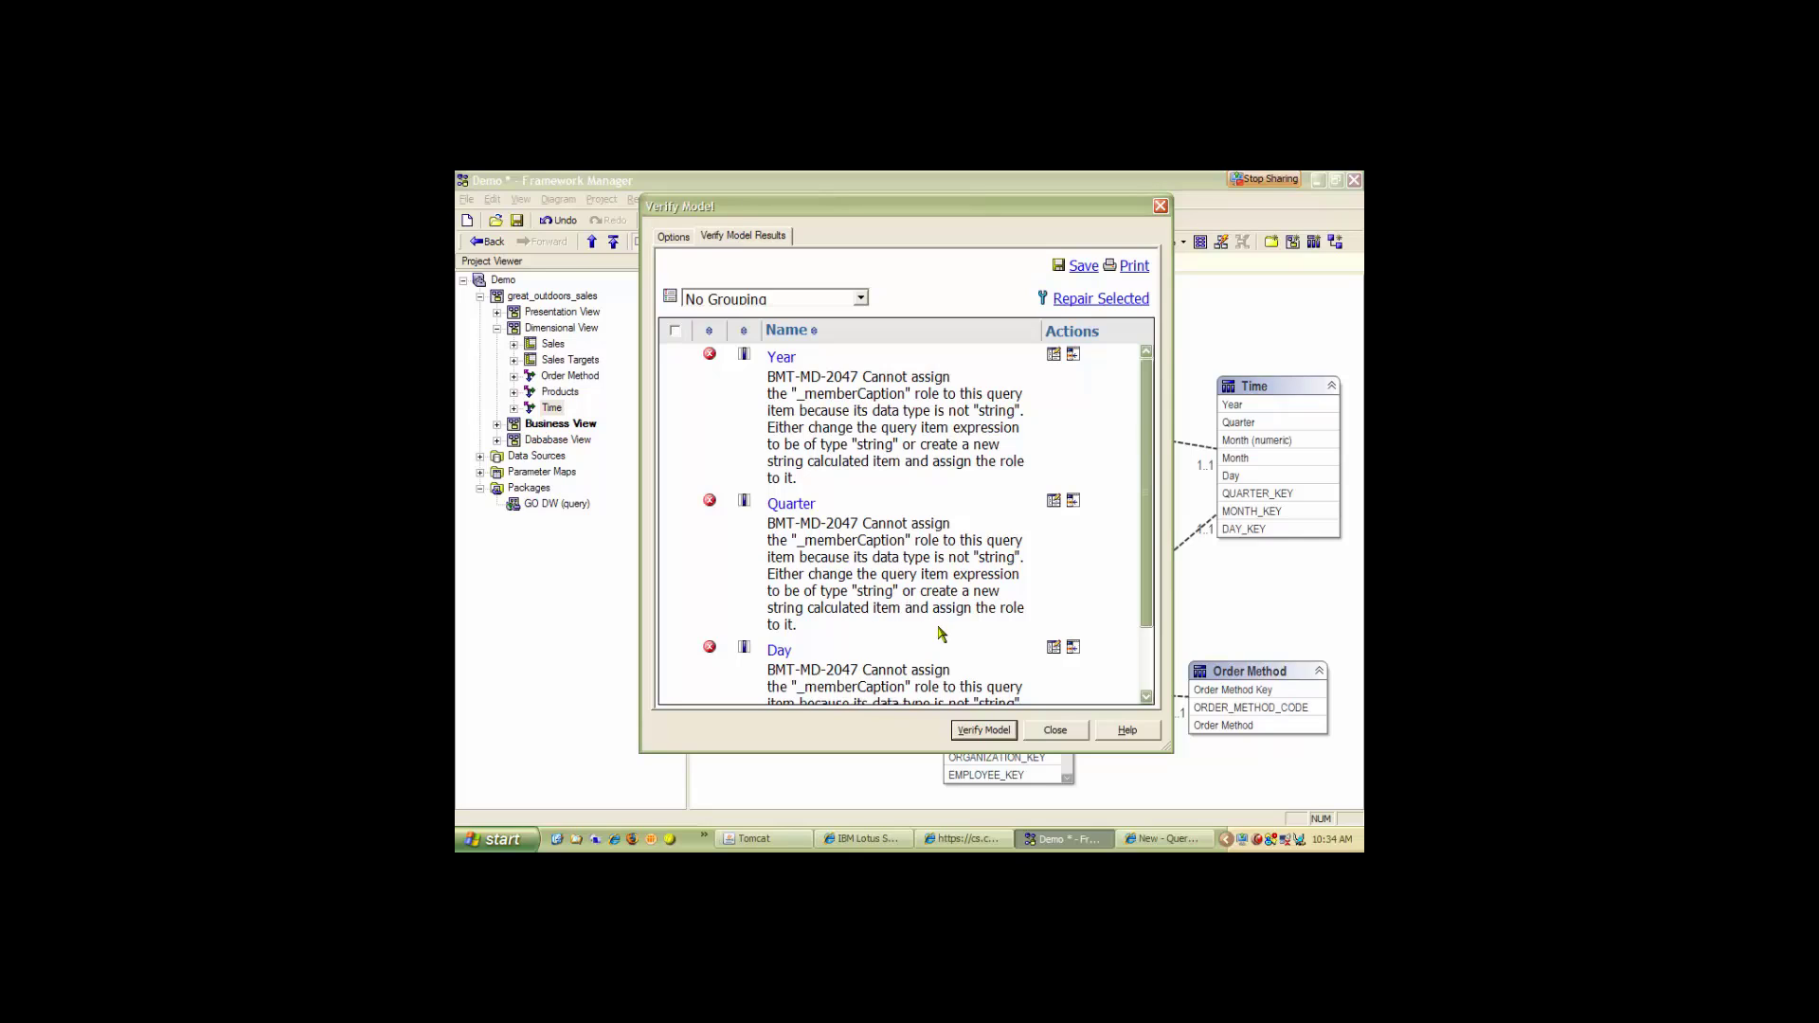
{"action": "scroll", "coordinate": [927, 615], "scroll_direction": "down", "scroll_amount": 1}
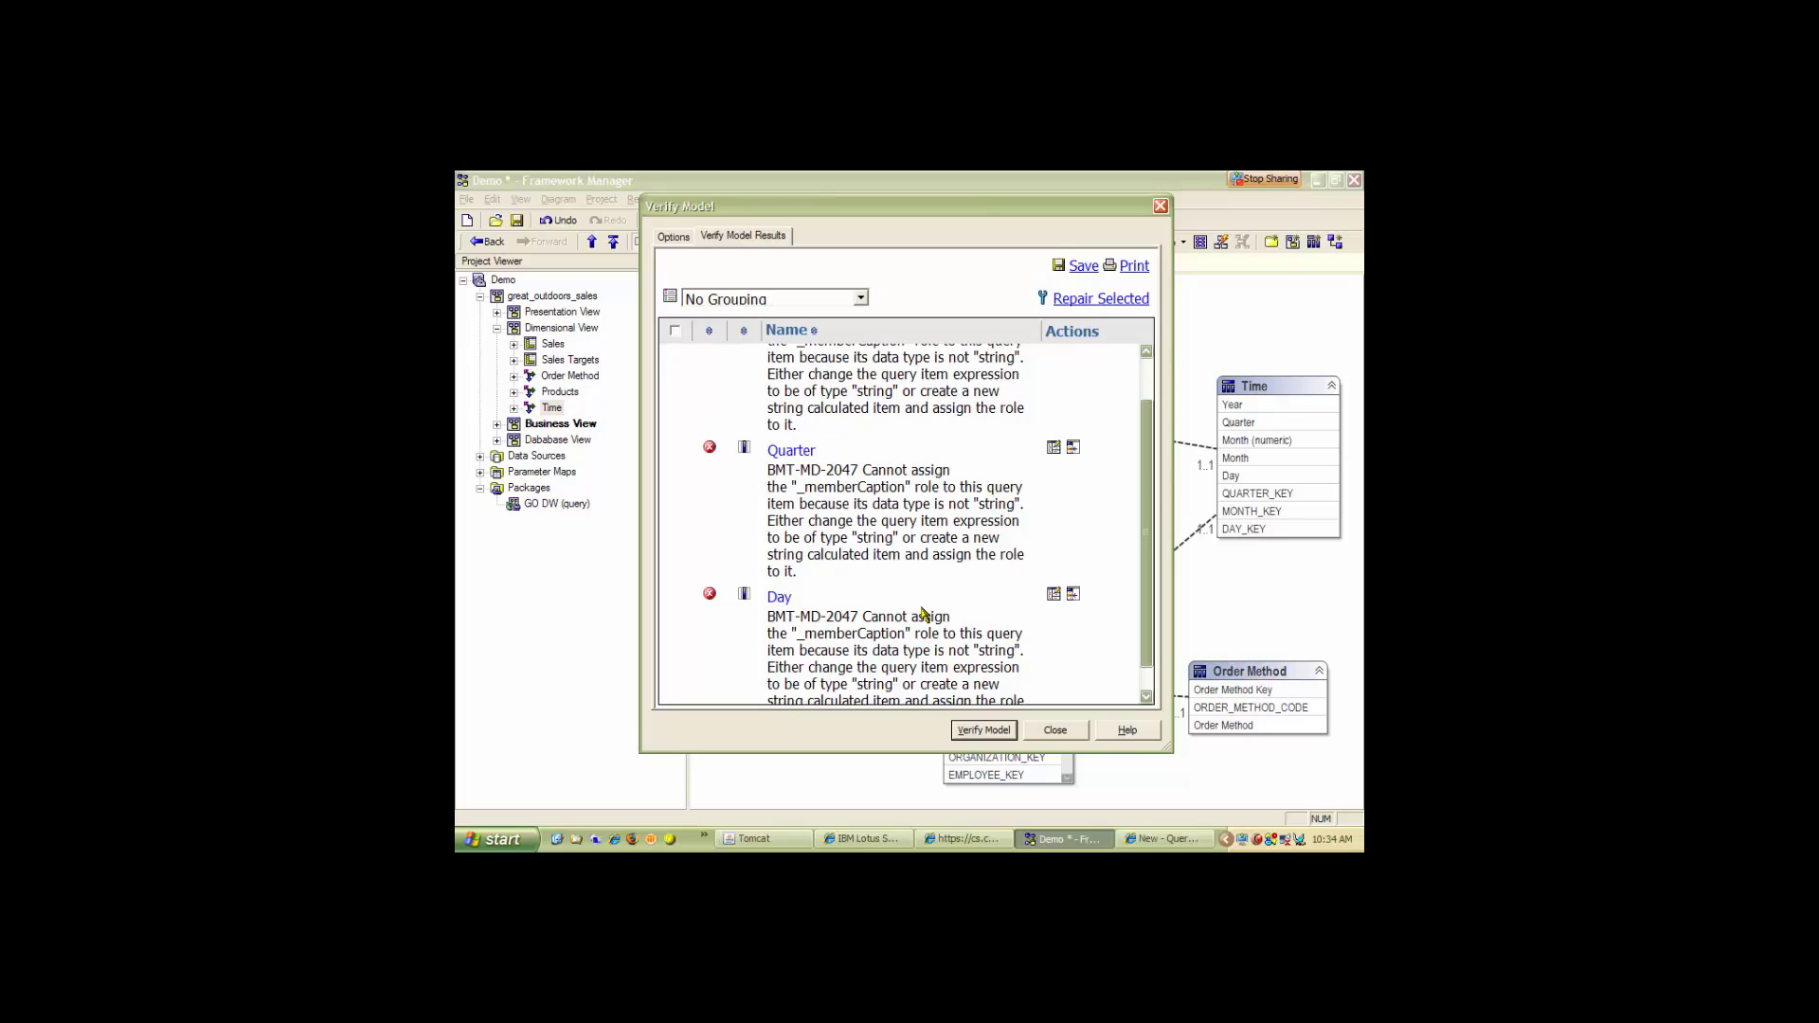
{"action": "left_click", "coordinate": [1067, 732]}
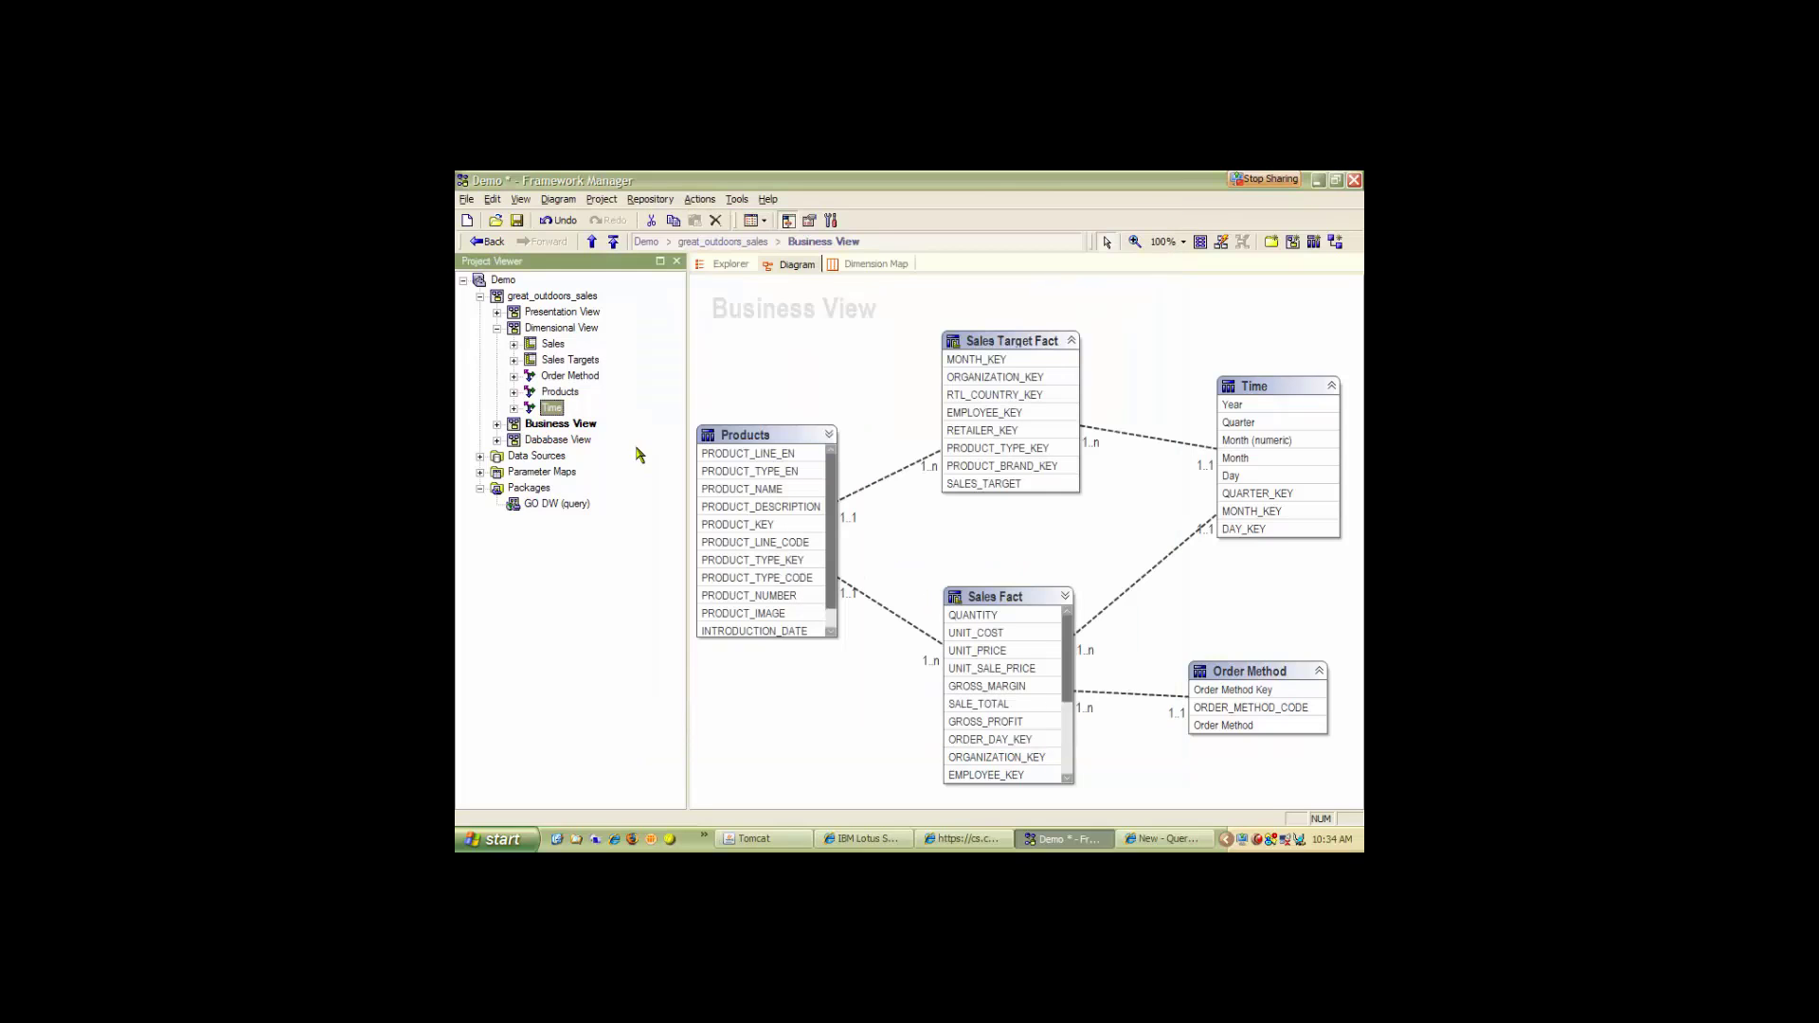
Redefine the Day caption item in the Time dimension as cast(cast([Business View].[Time].[Day], date), char(10)) and test the expression.
{"action": "double_click", "coordinate": [527, 410]}
{"action": "left_click", "coordinate": [933, 376]}
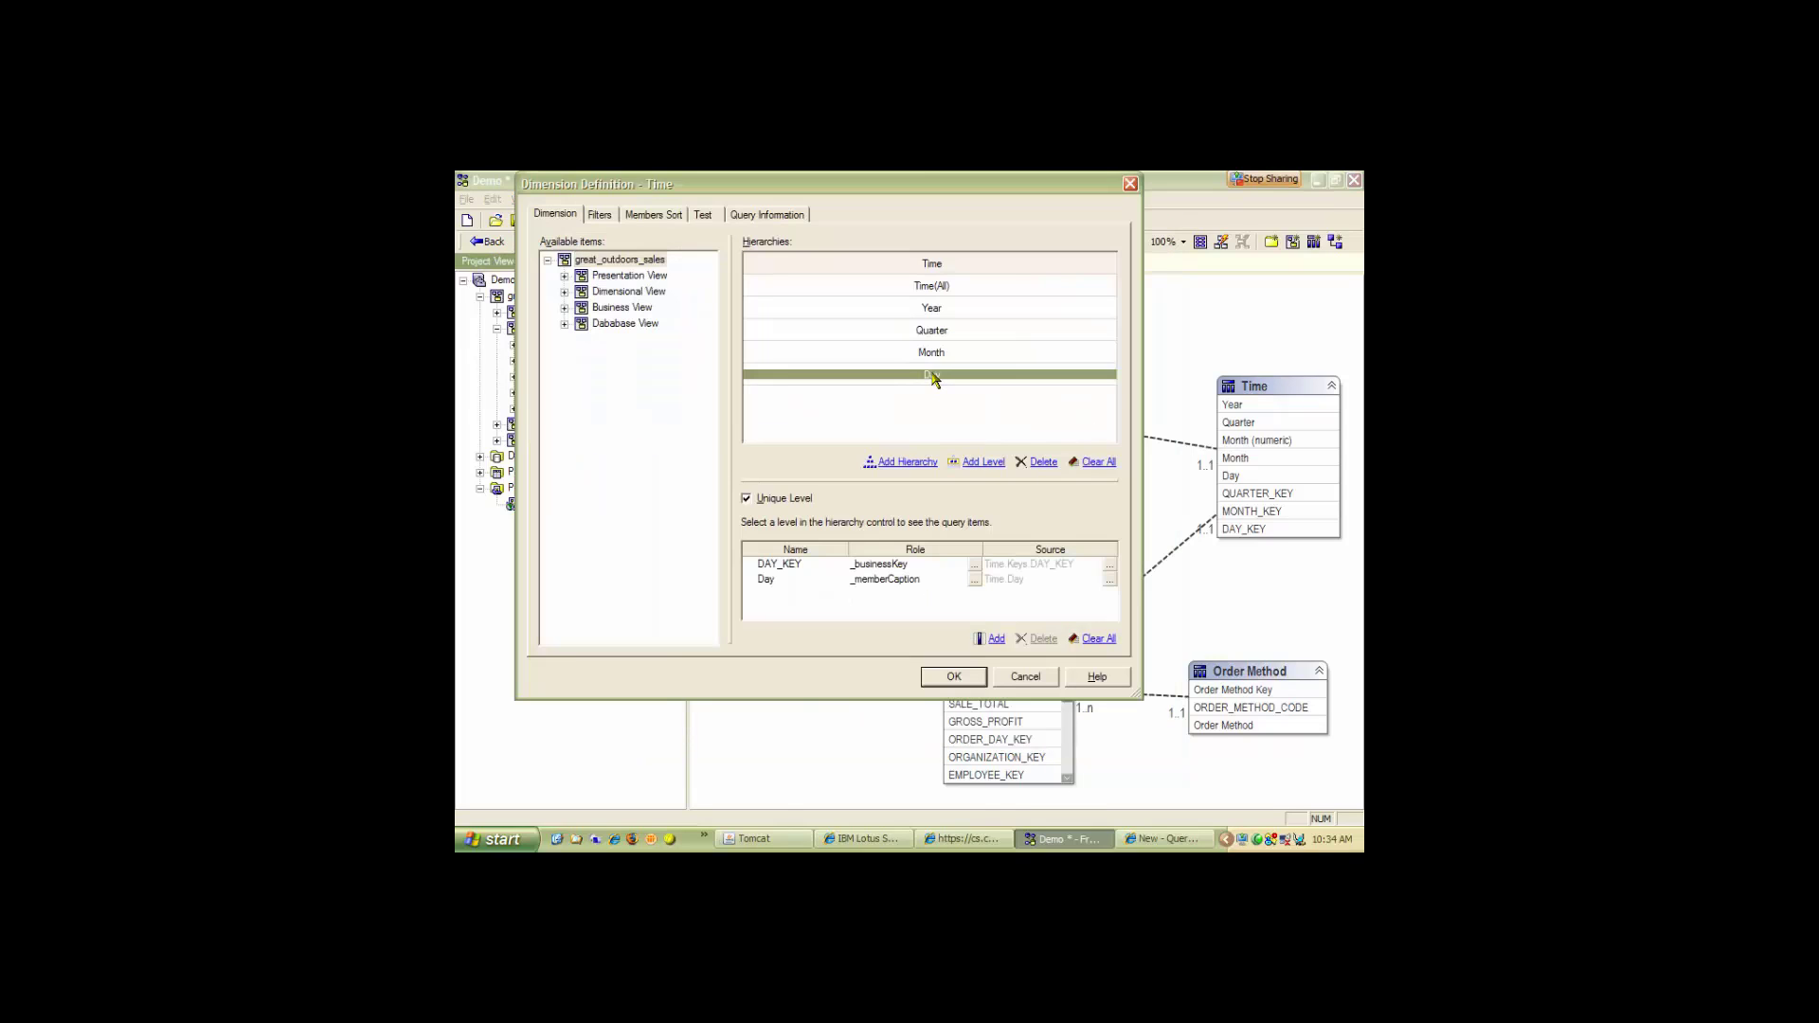
{"action": "left_click", "coordinate": [1110, 583]}
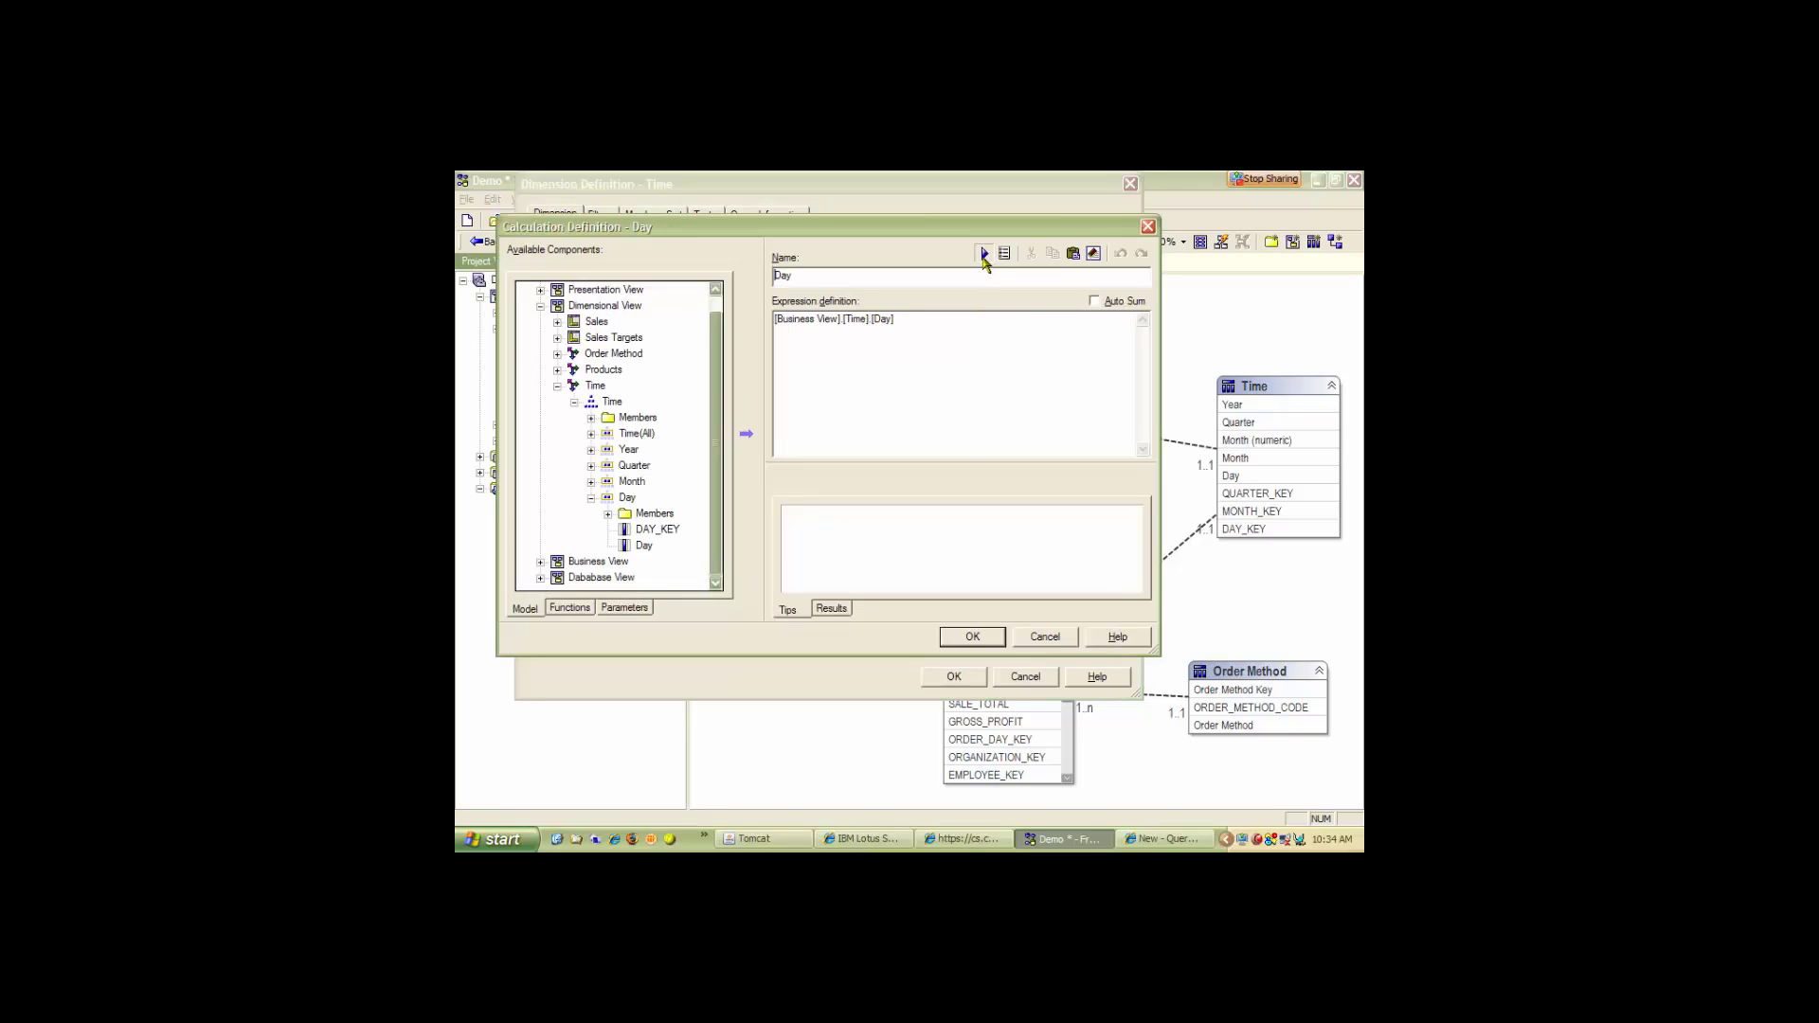
{"action": "left_click", "coordinate": [984, 254]}
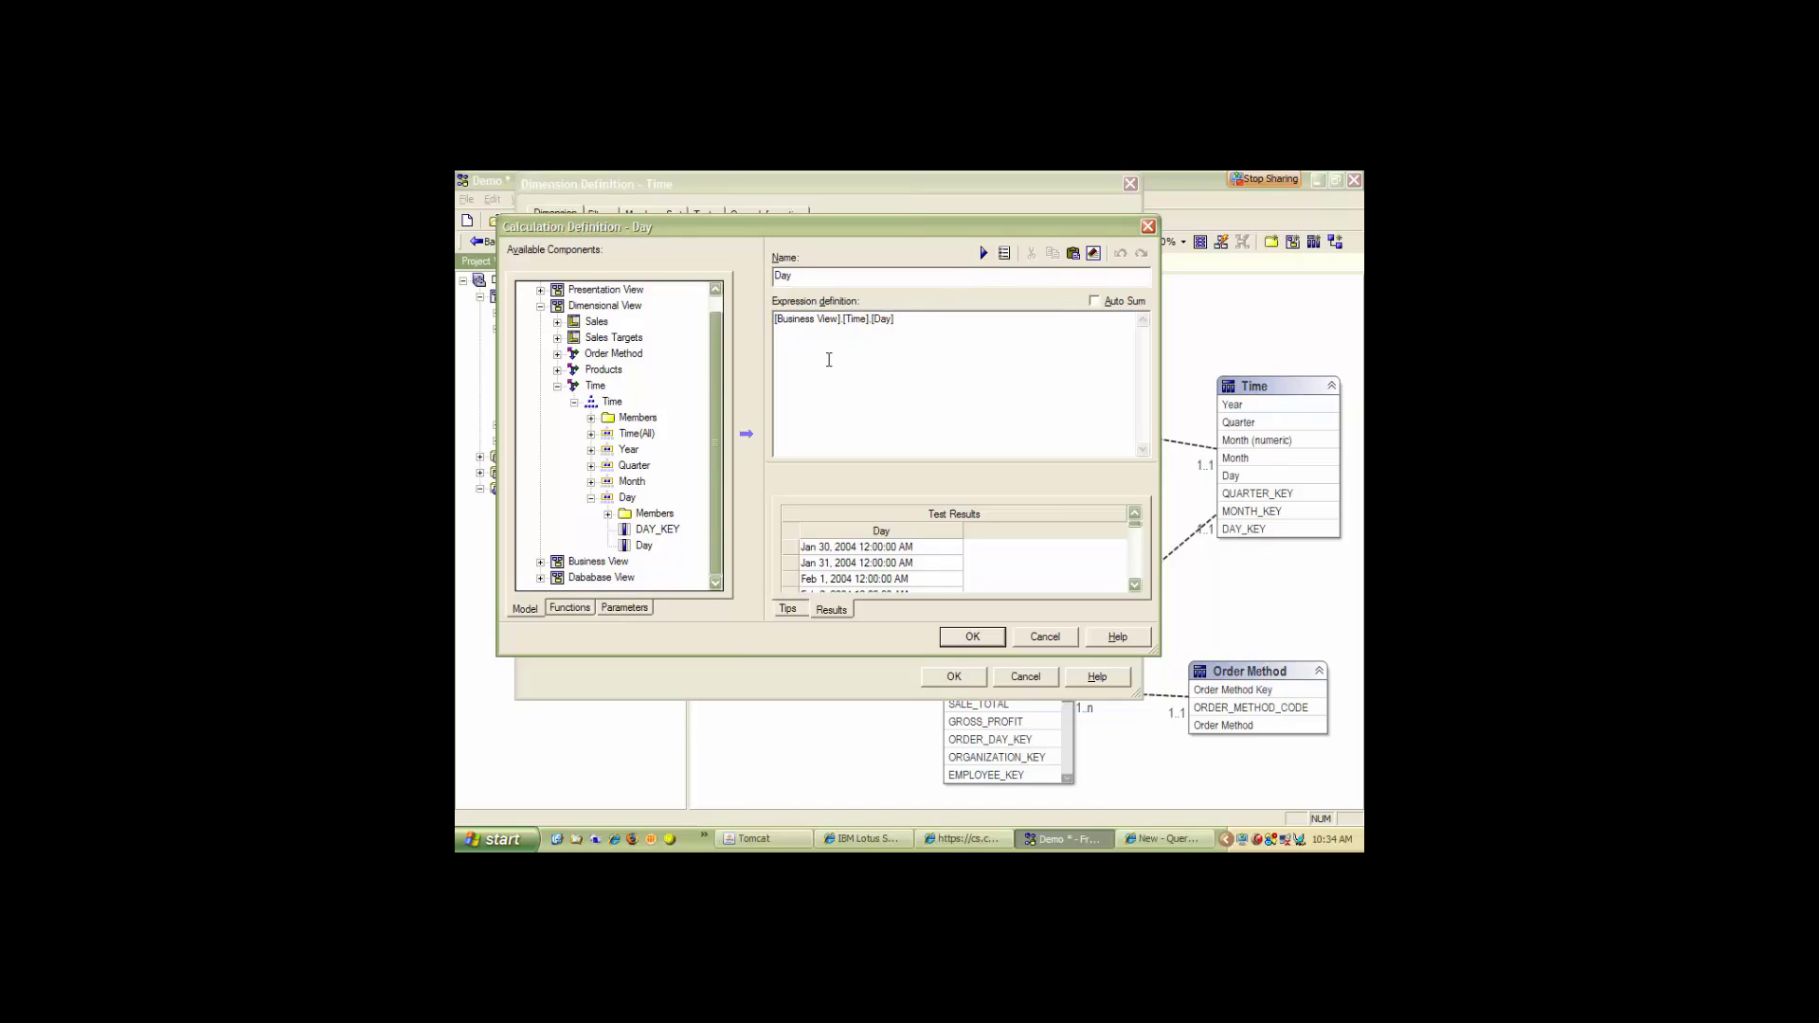
{"action": "type", "text": "cast("}
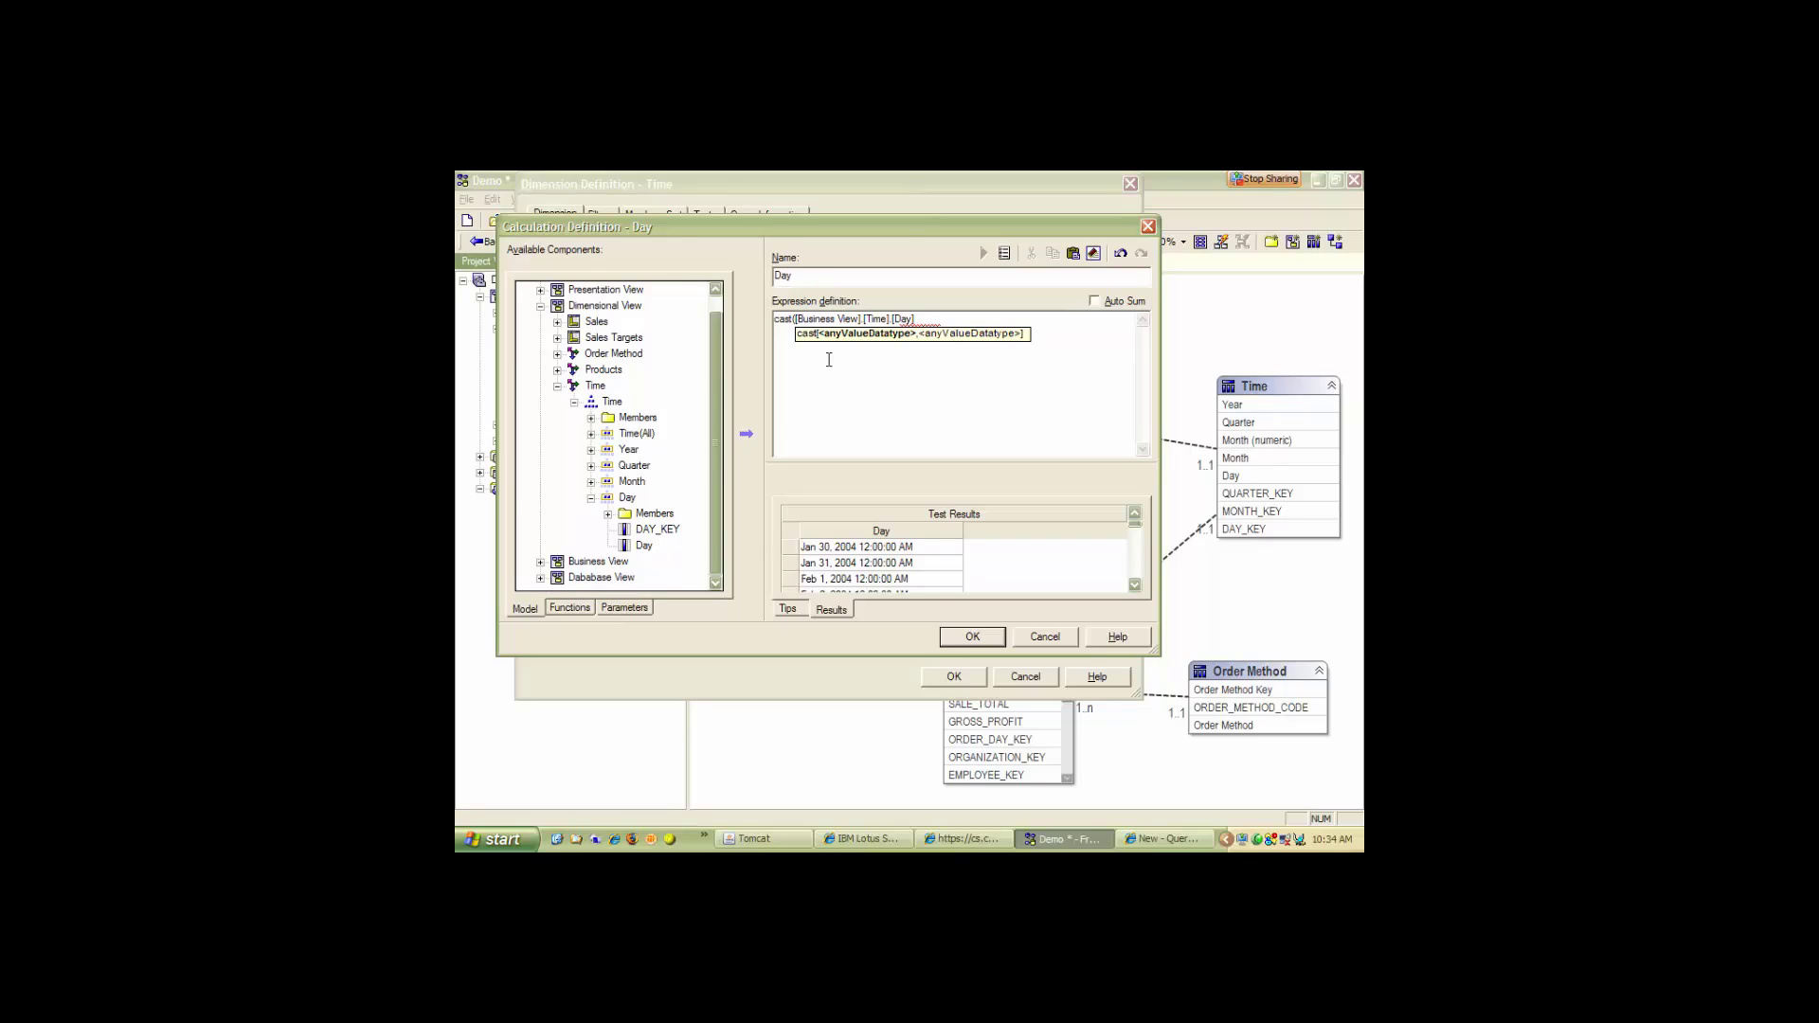
{"action": "type", "text": "cast("}
{"action": "type", "text": ", date"}
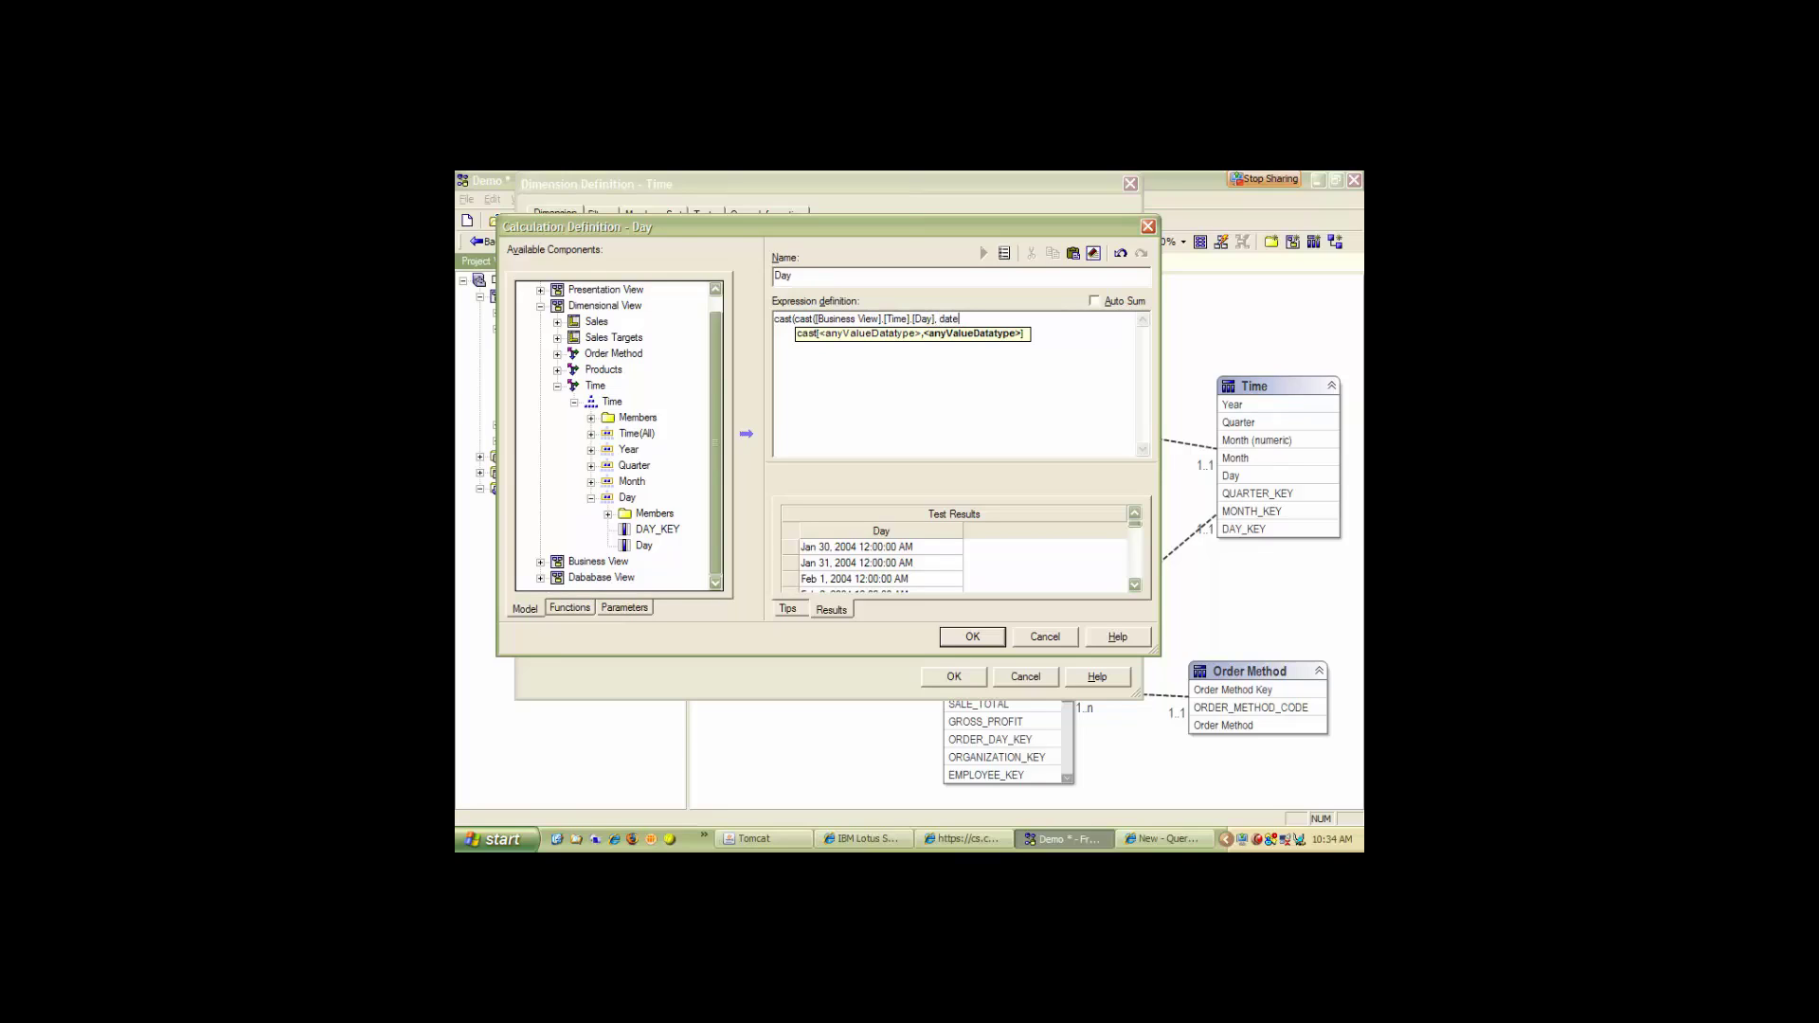
{"action": "type", "text": "), char(10))"}
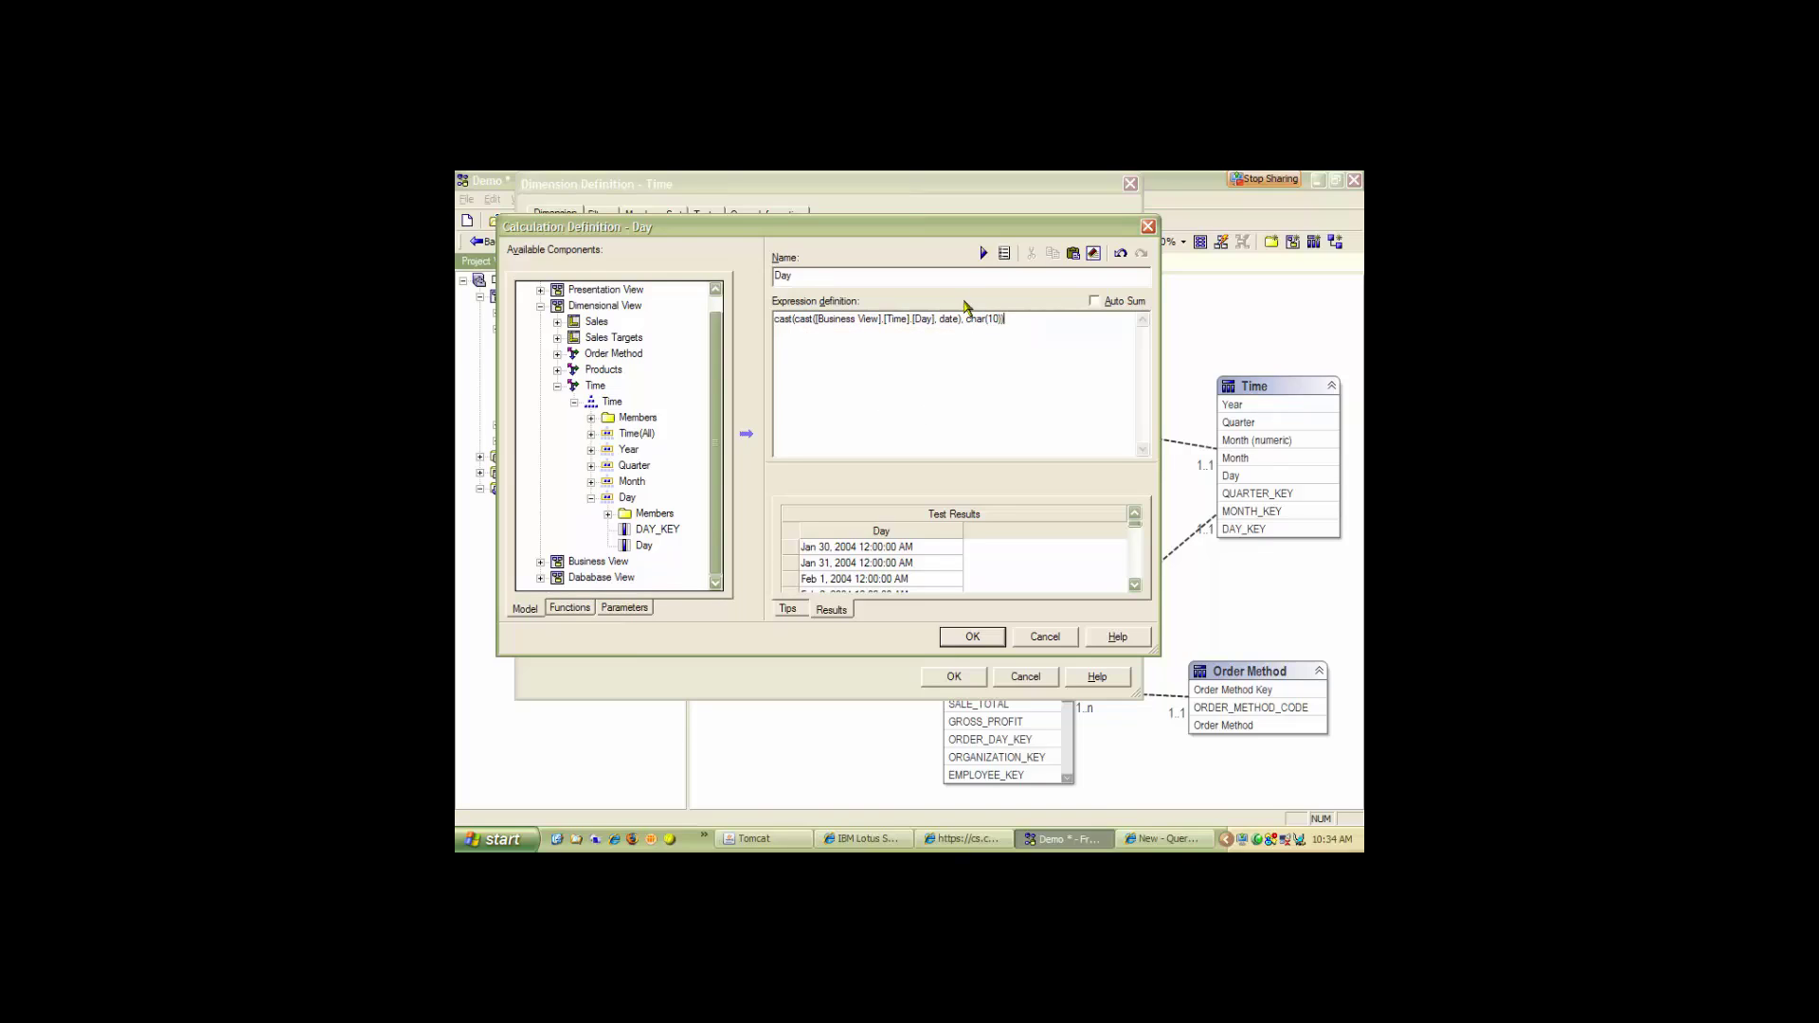
{"action": "left_click", "coordinate": [983, 254]}
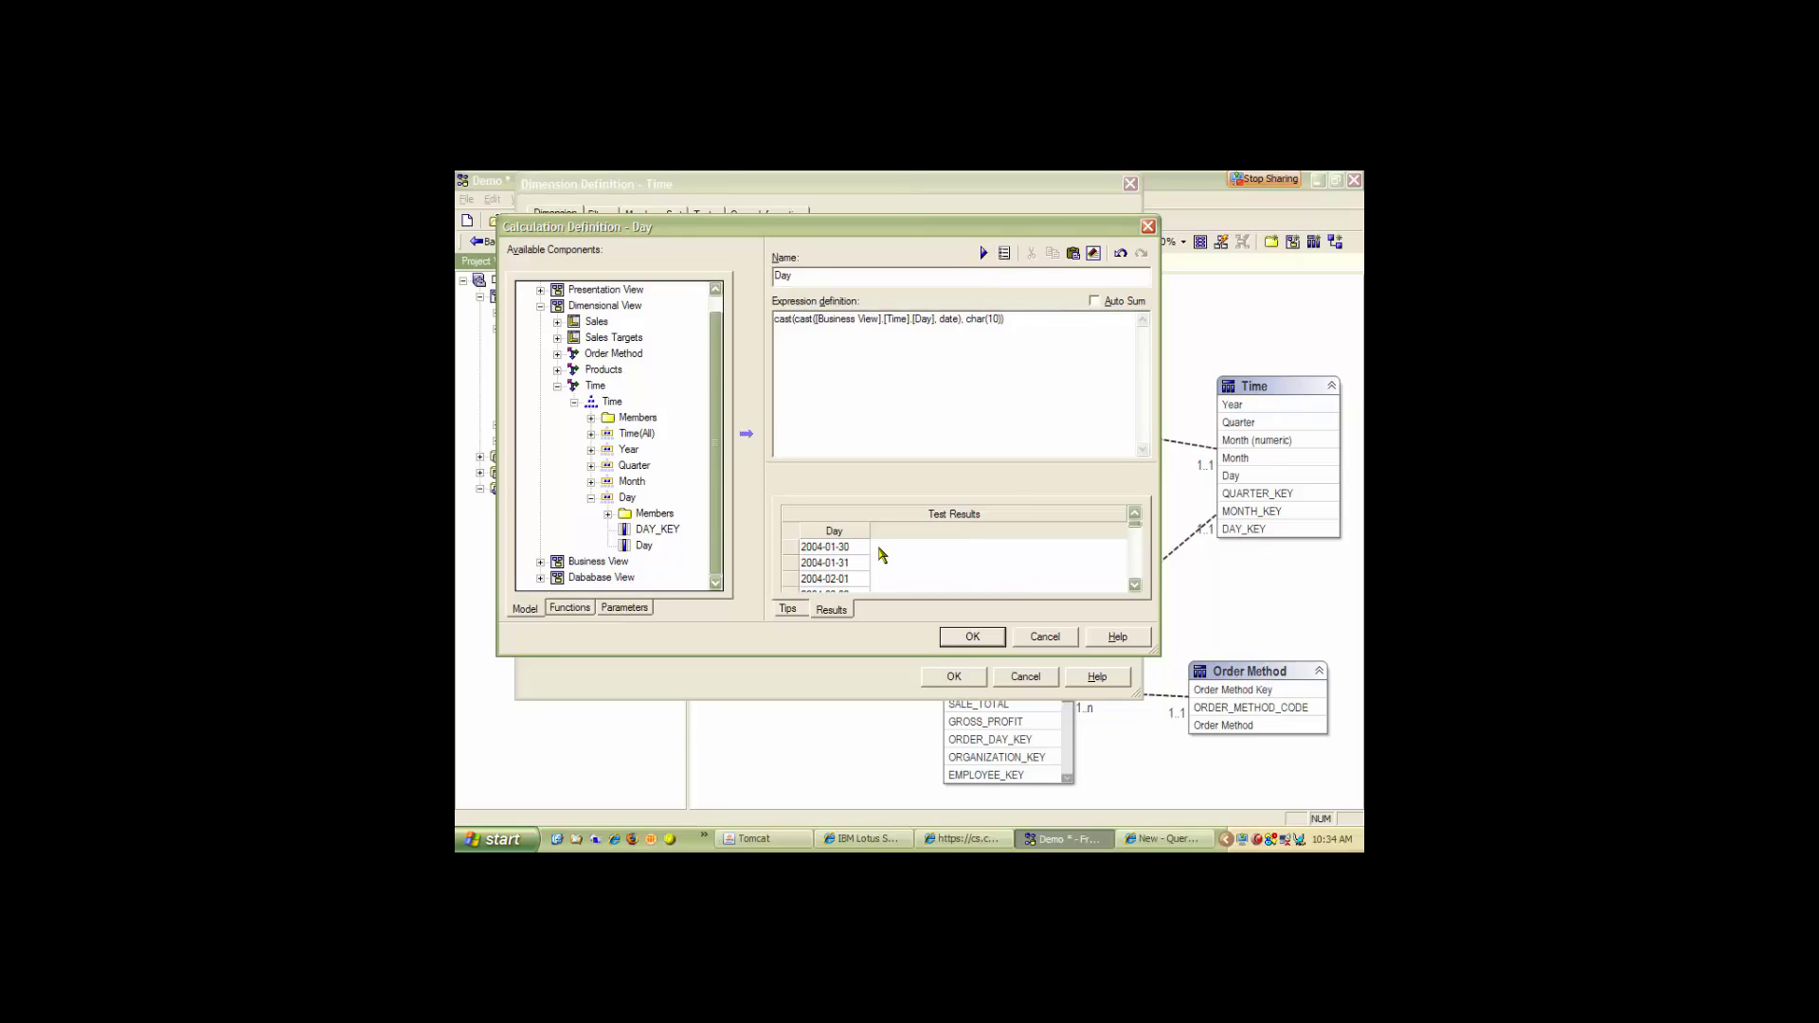
{"action": "left_click", "coordinate": [976, 637]}
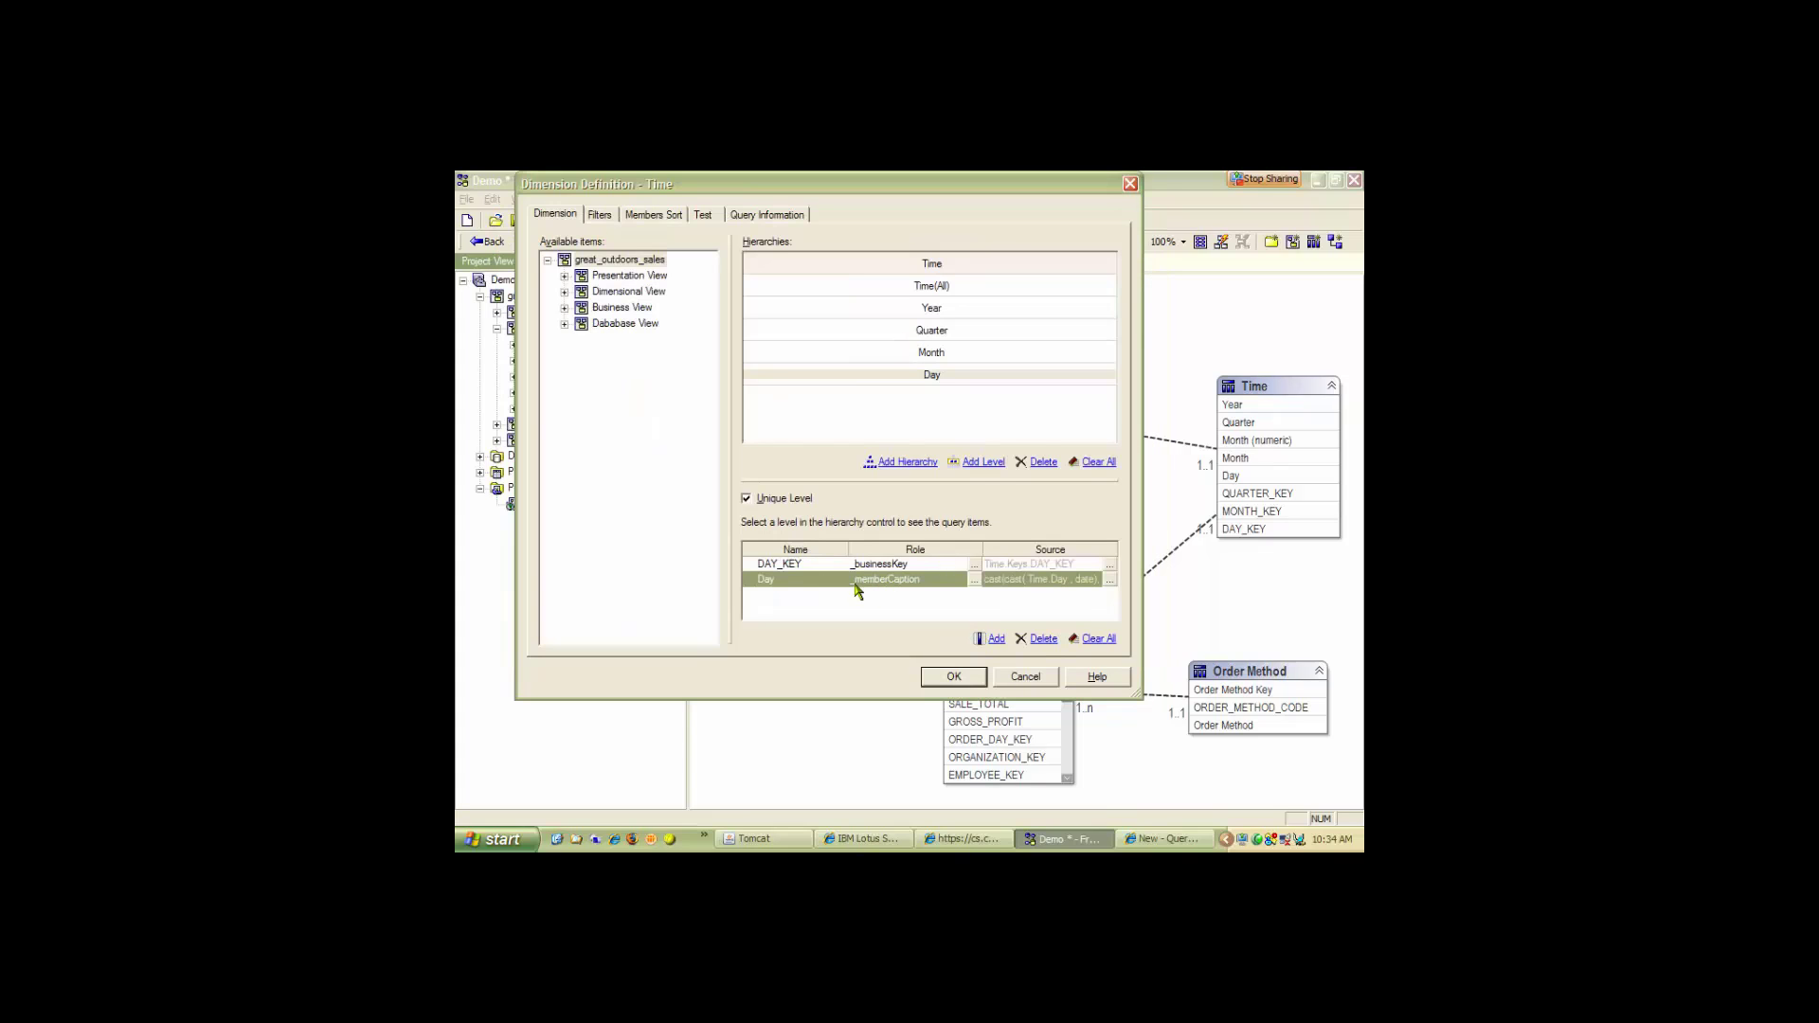
Test the source expression of the Month level's caption item without changing it.
{"action": "left_click", "coordinate": [935, 355]}
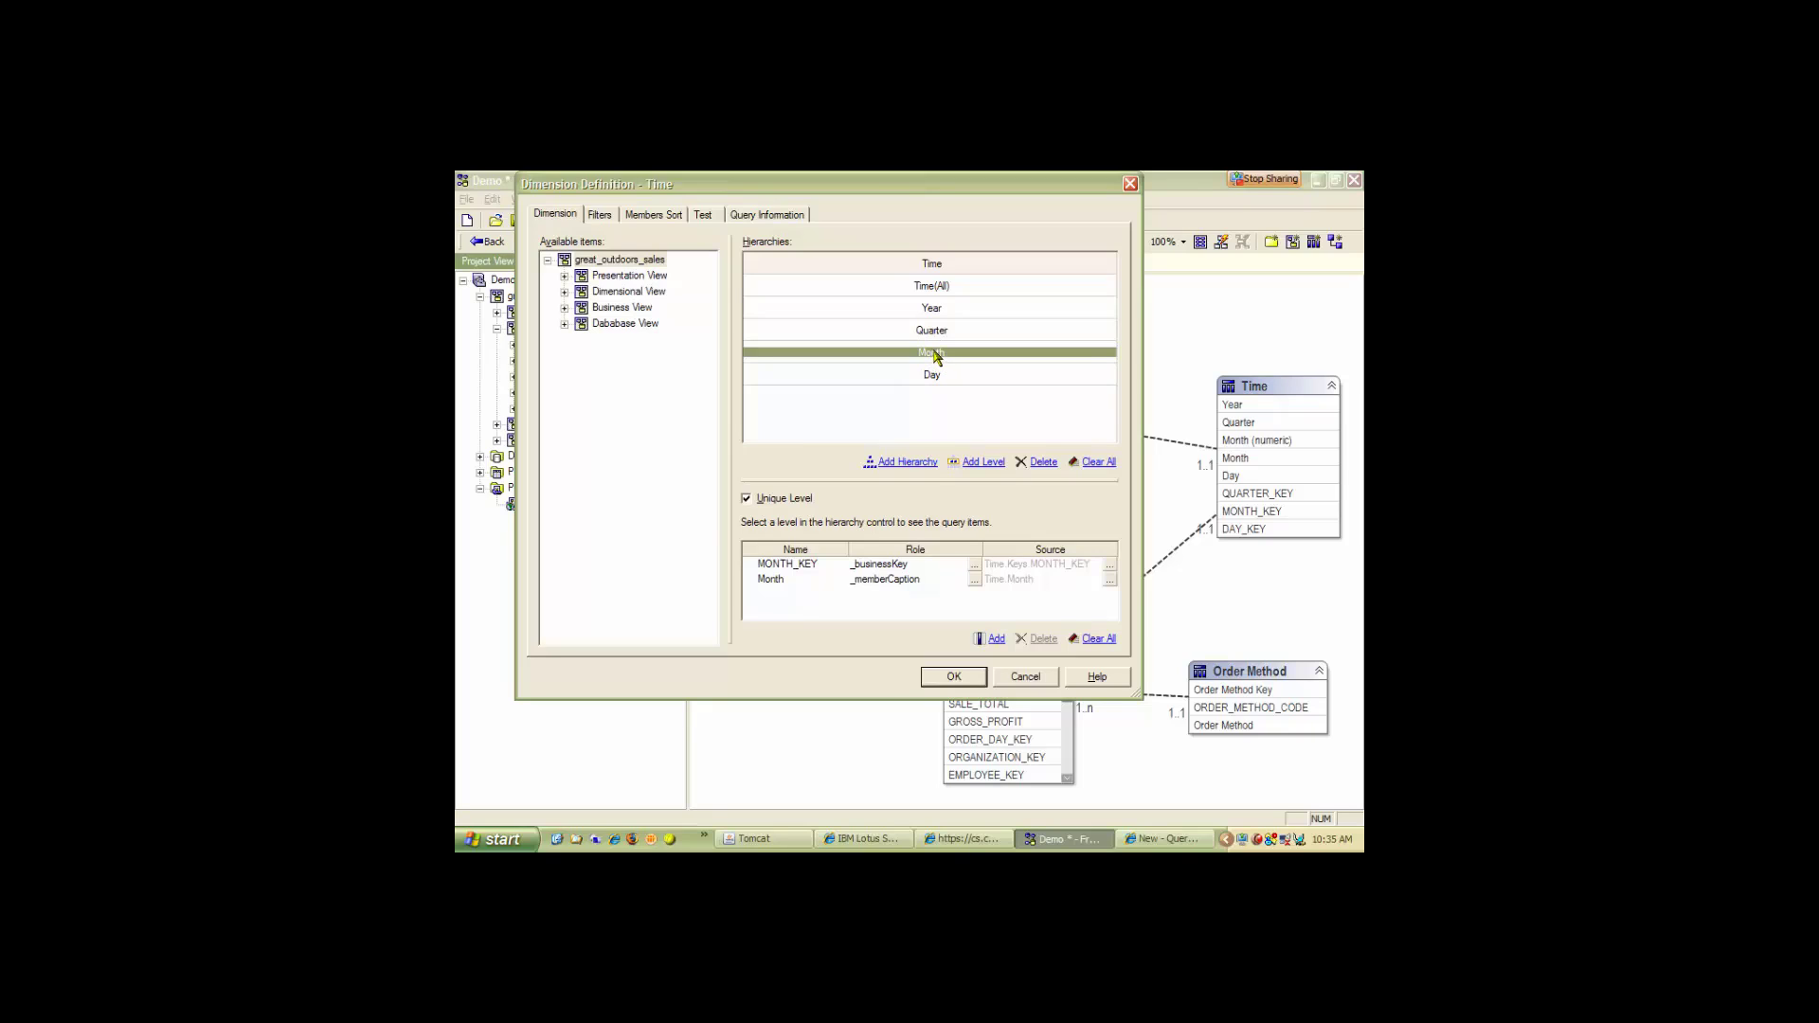
{"action": "left_click", "coordinate": [1110, 579]}
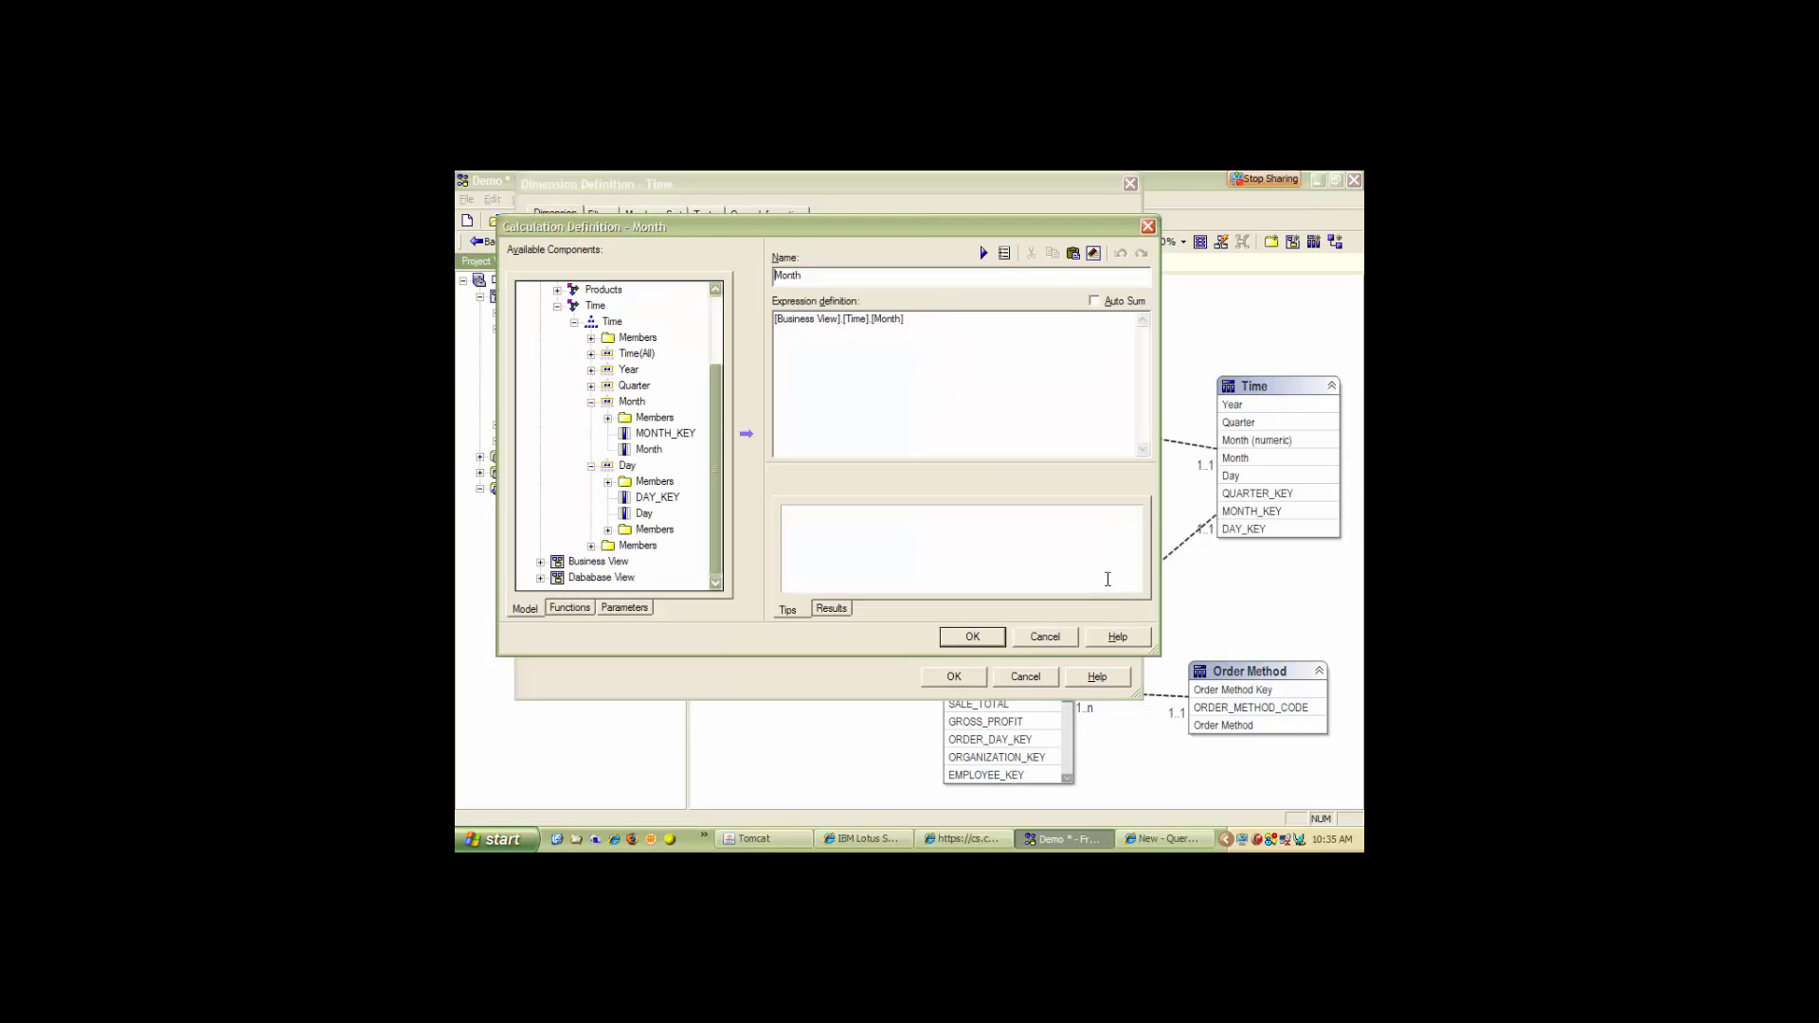
{"action": "left_click", "coordinate": [983, 253]}
{"action": "left_click", "coordinate": [1045, 637]}
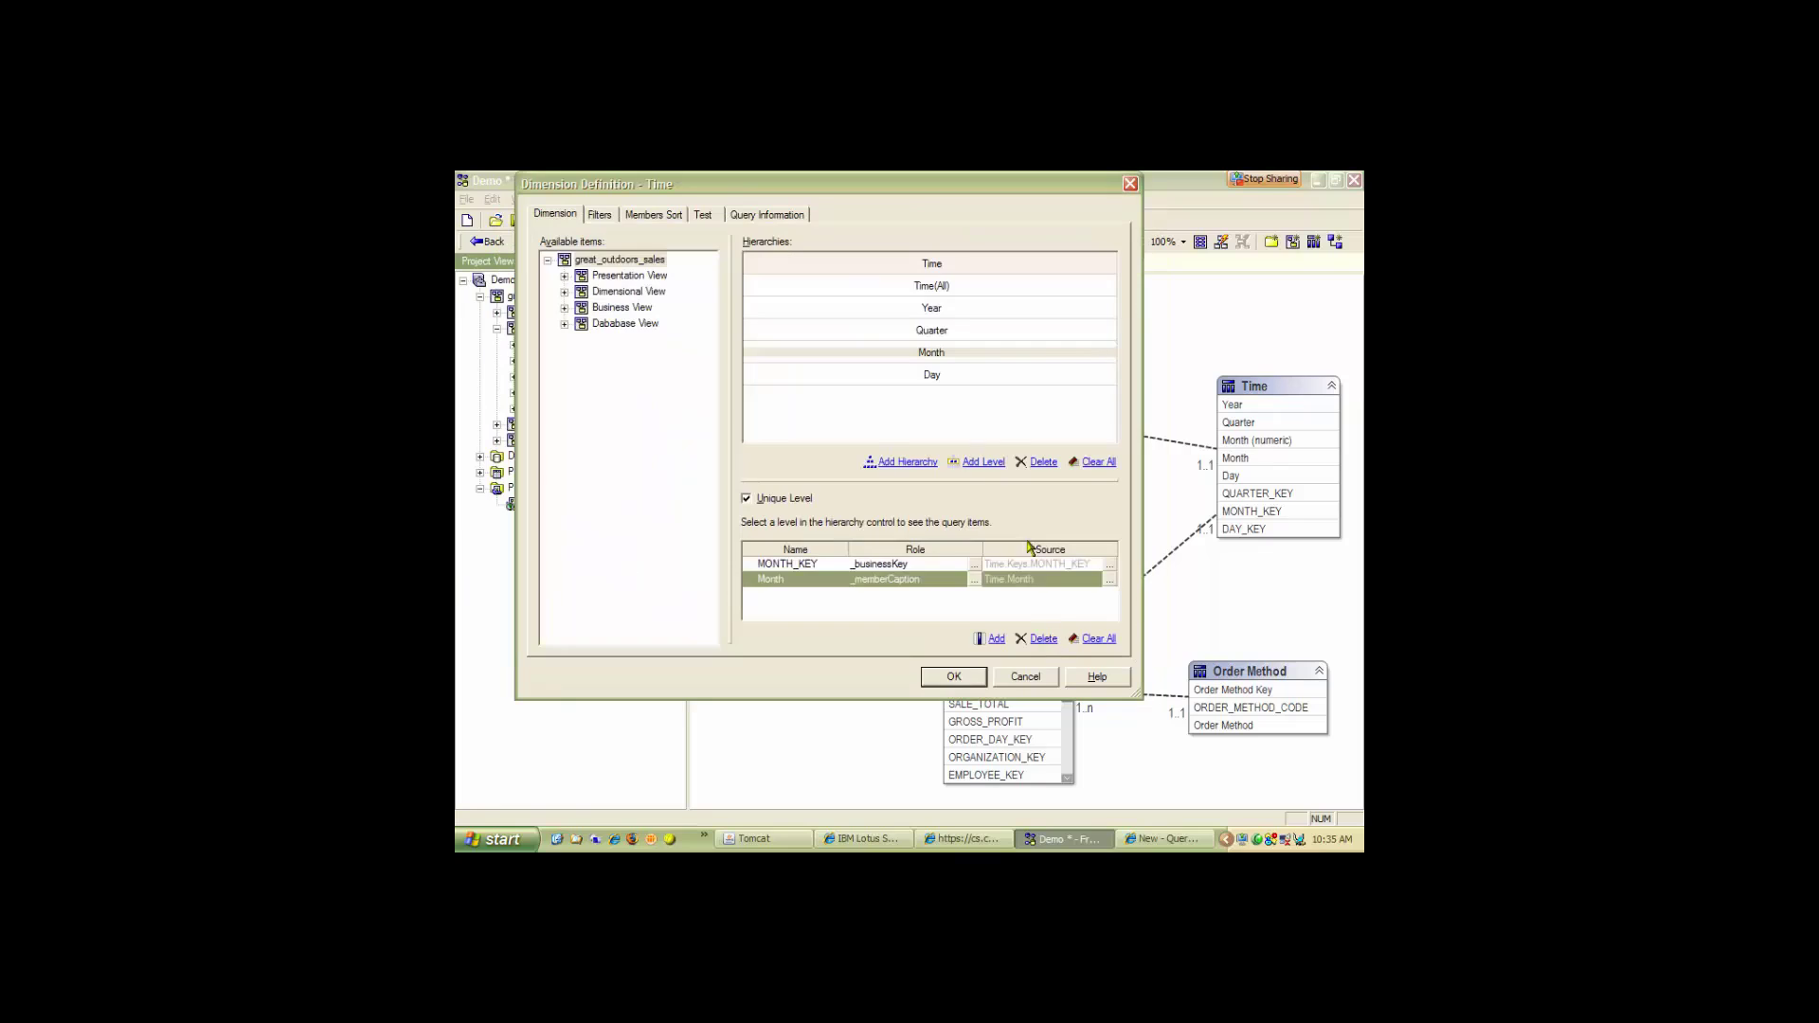
Test the Quarter caption item's source data and redefine its expression as cast([Business View].[Time].[Quarter], char(1)).
{"action": "left_click", "coordinate": [928, 336]}
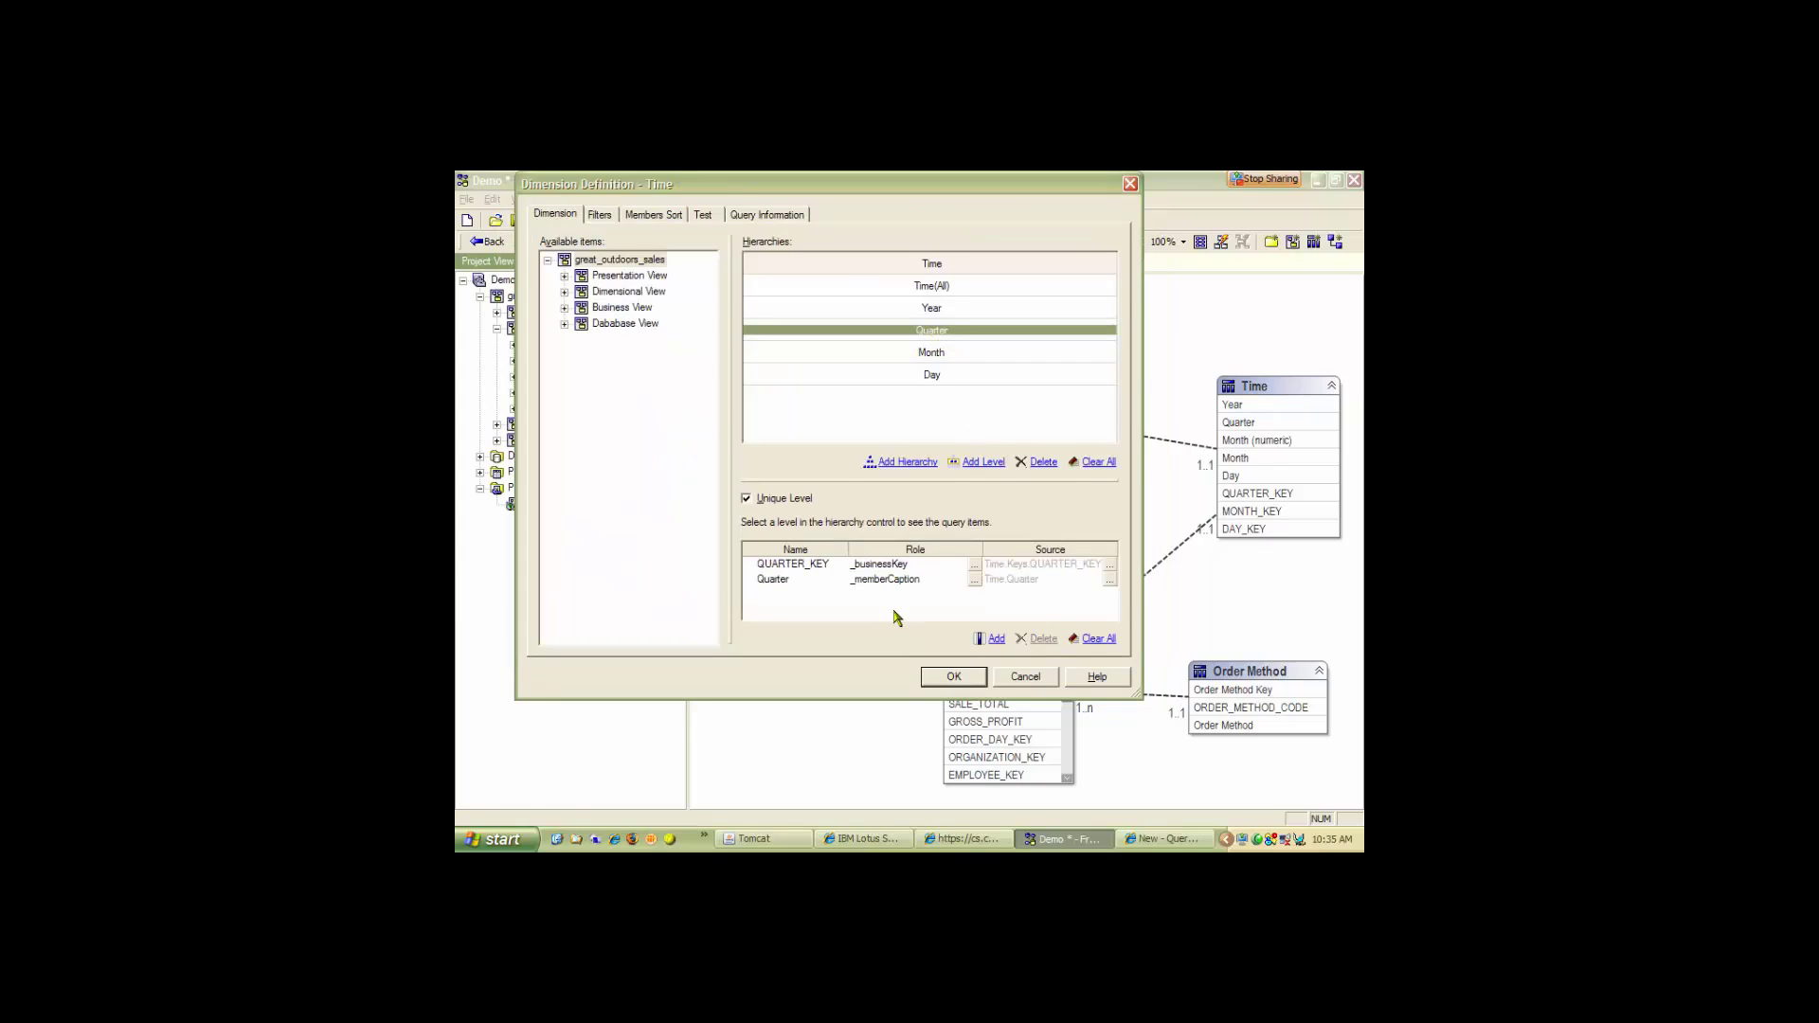
{"action": "left_click", "coordinate": [1109, 580]}
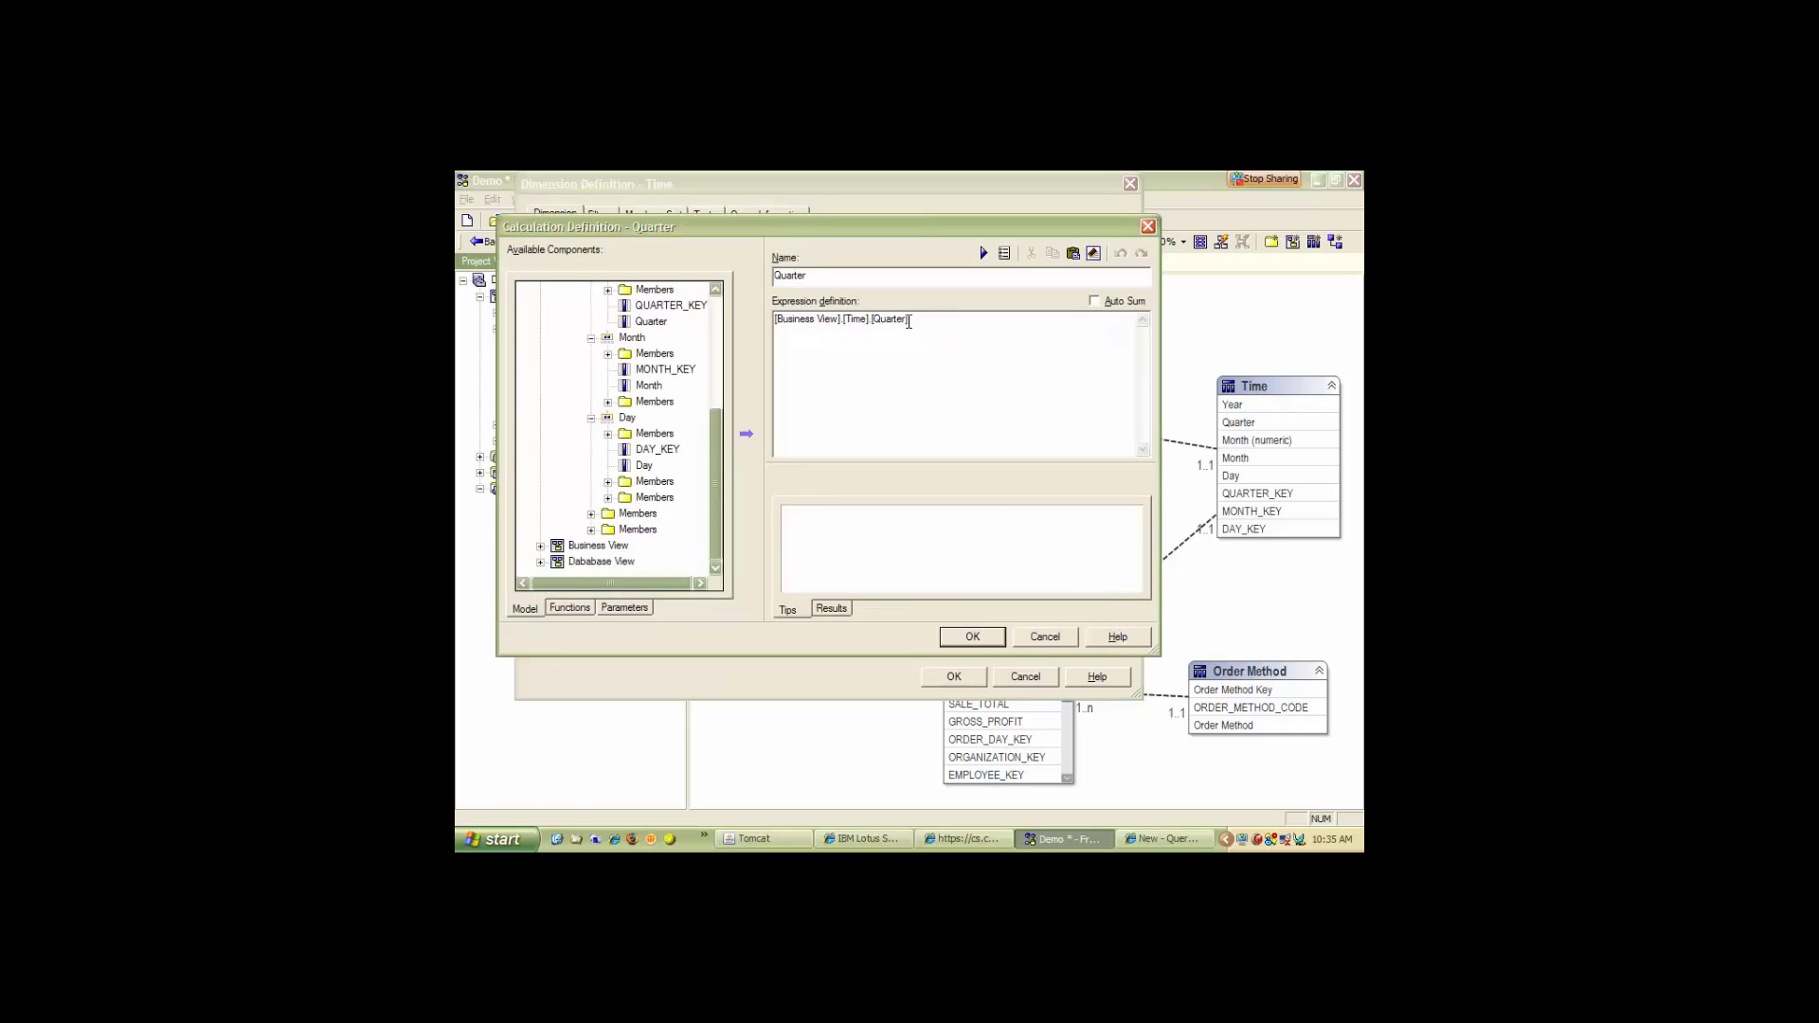
{"action": "left_click", "coordinate": [983, 253]}
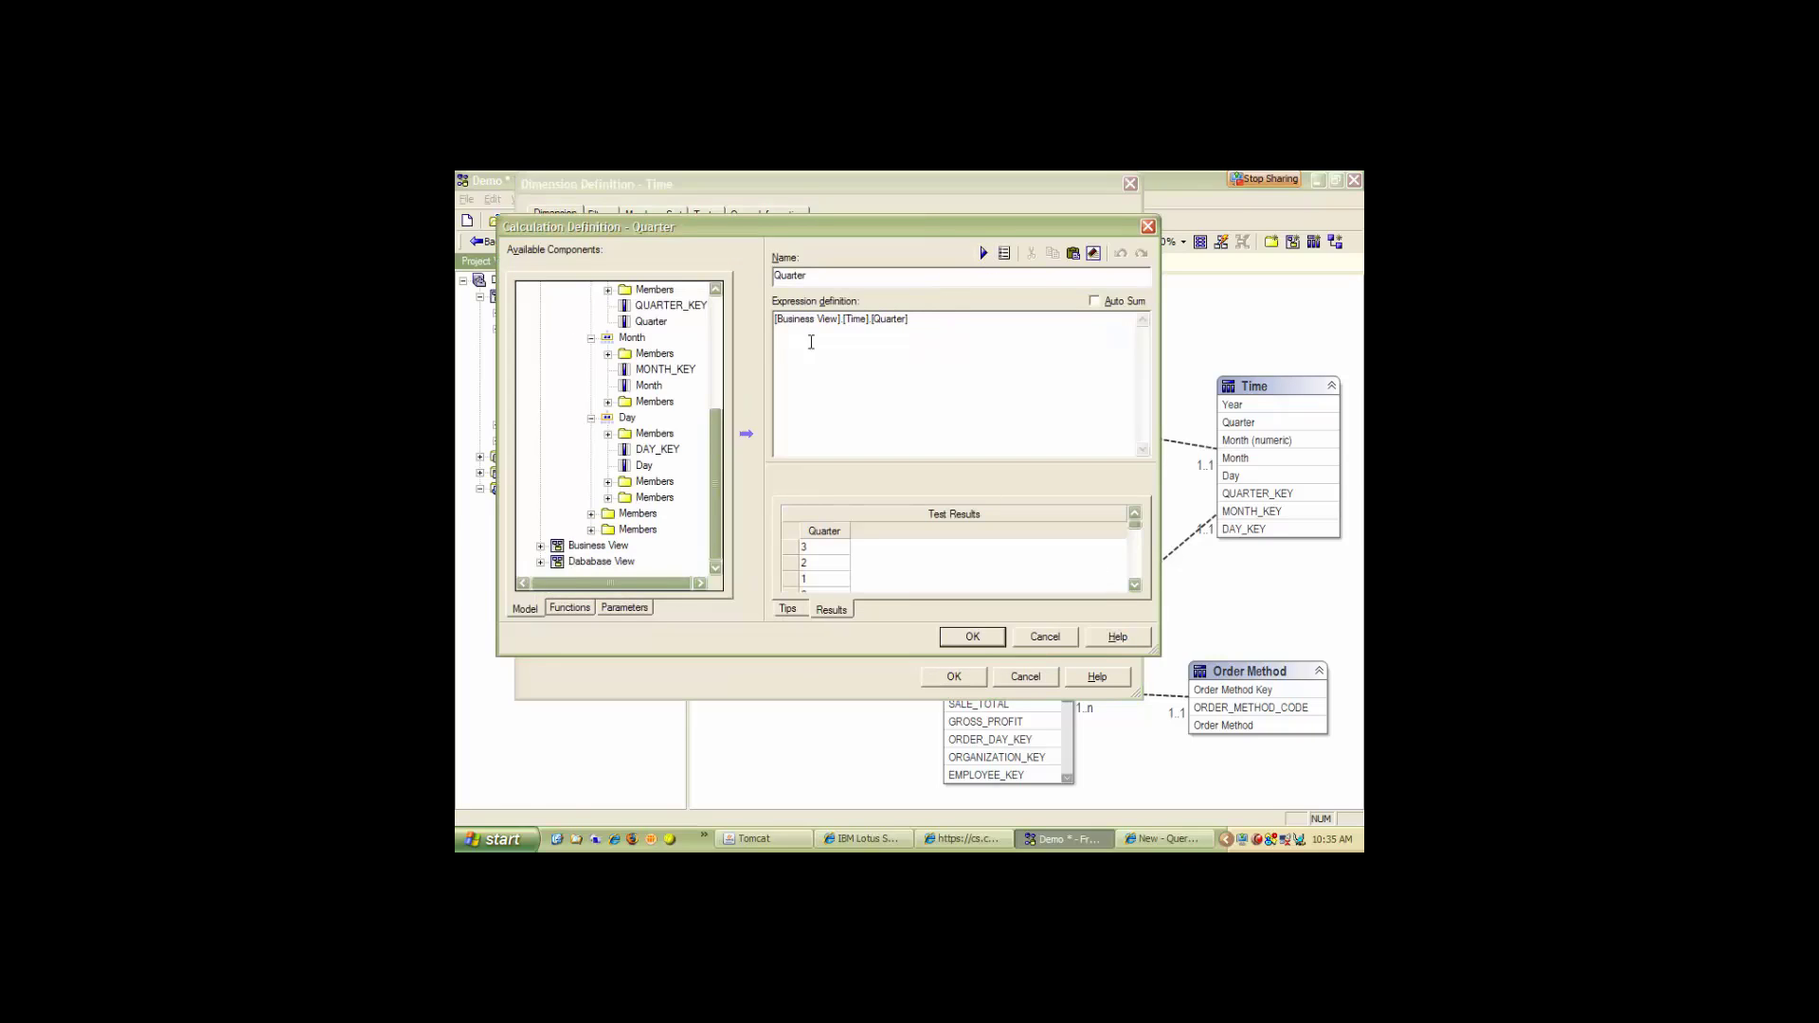
{"action": "type", "text": "cast("}
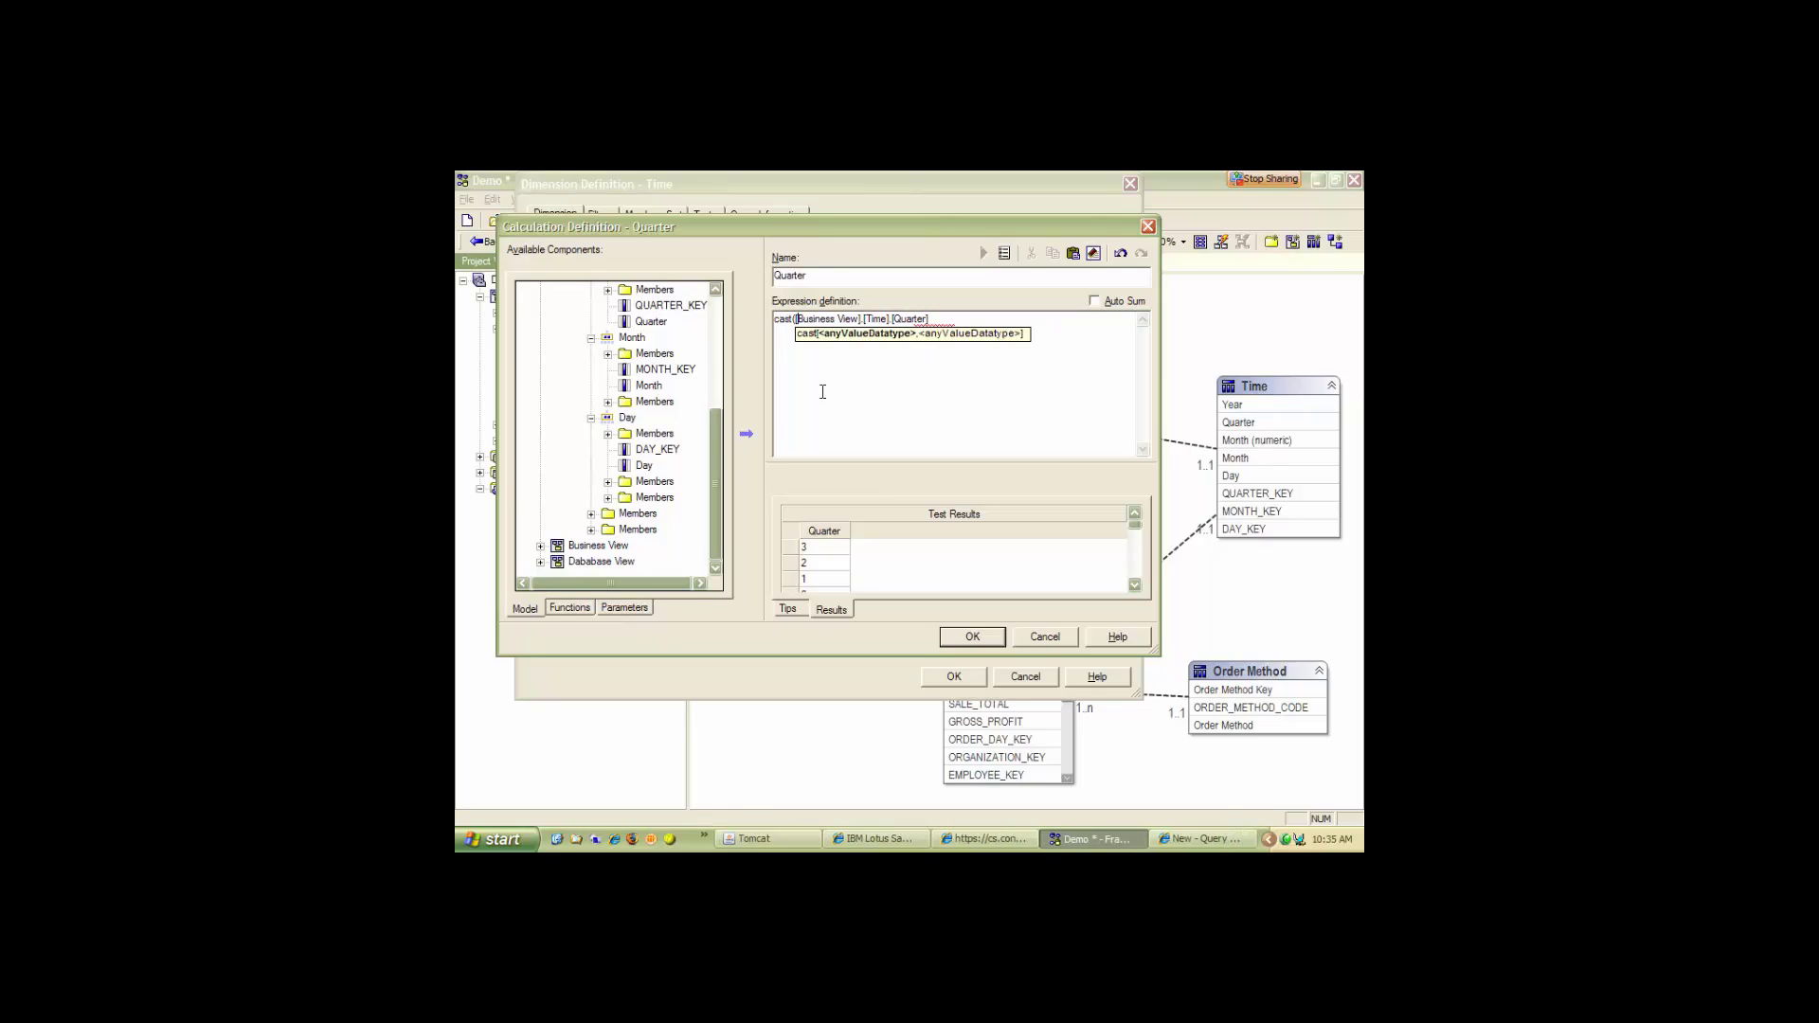
{"action": "type", "text": ", char("}
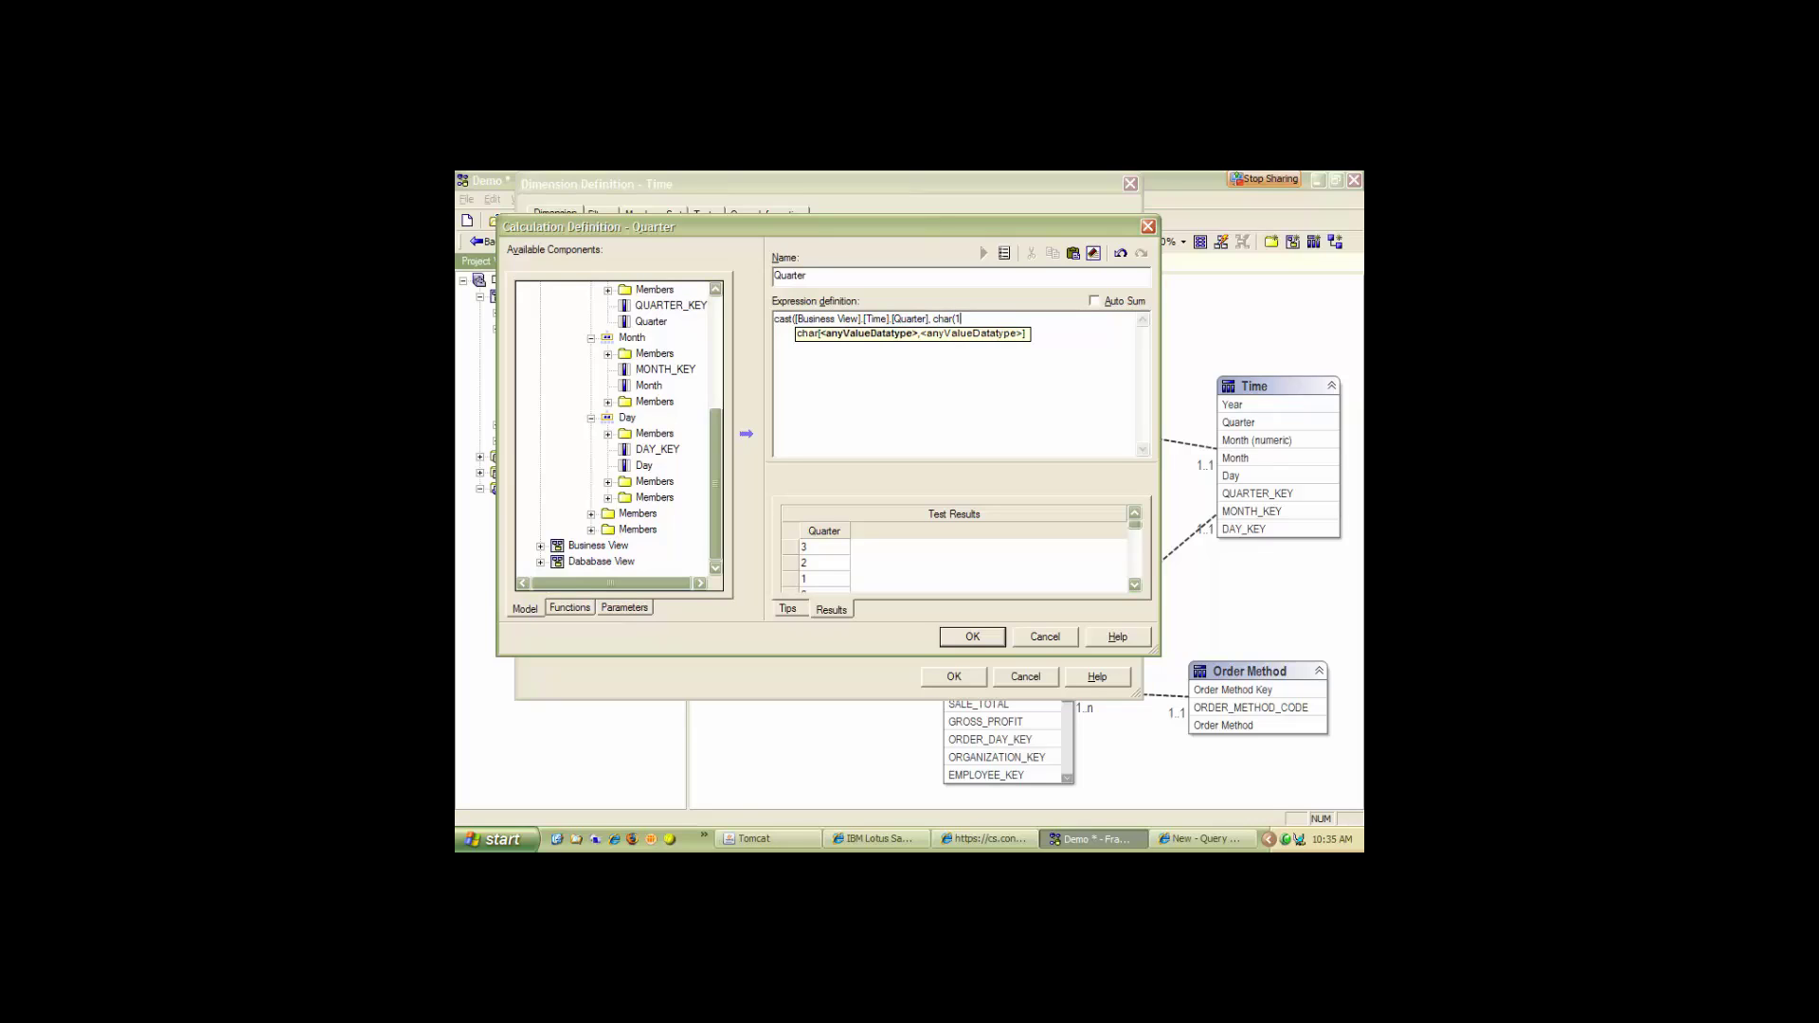
{"action": "type", "text": "10"}
{"action": "key", "text": "BackSpace"}
{"action": "type", "text": "))"}
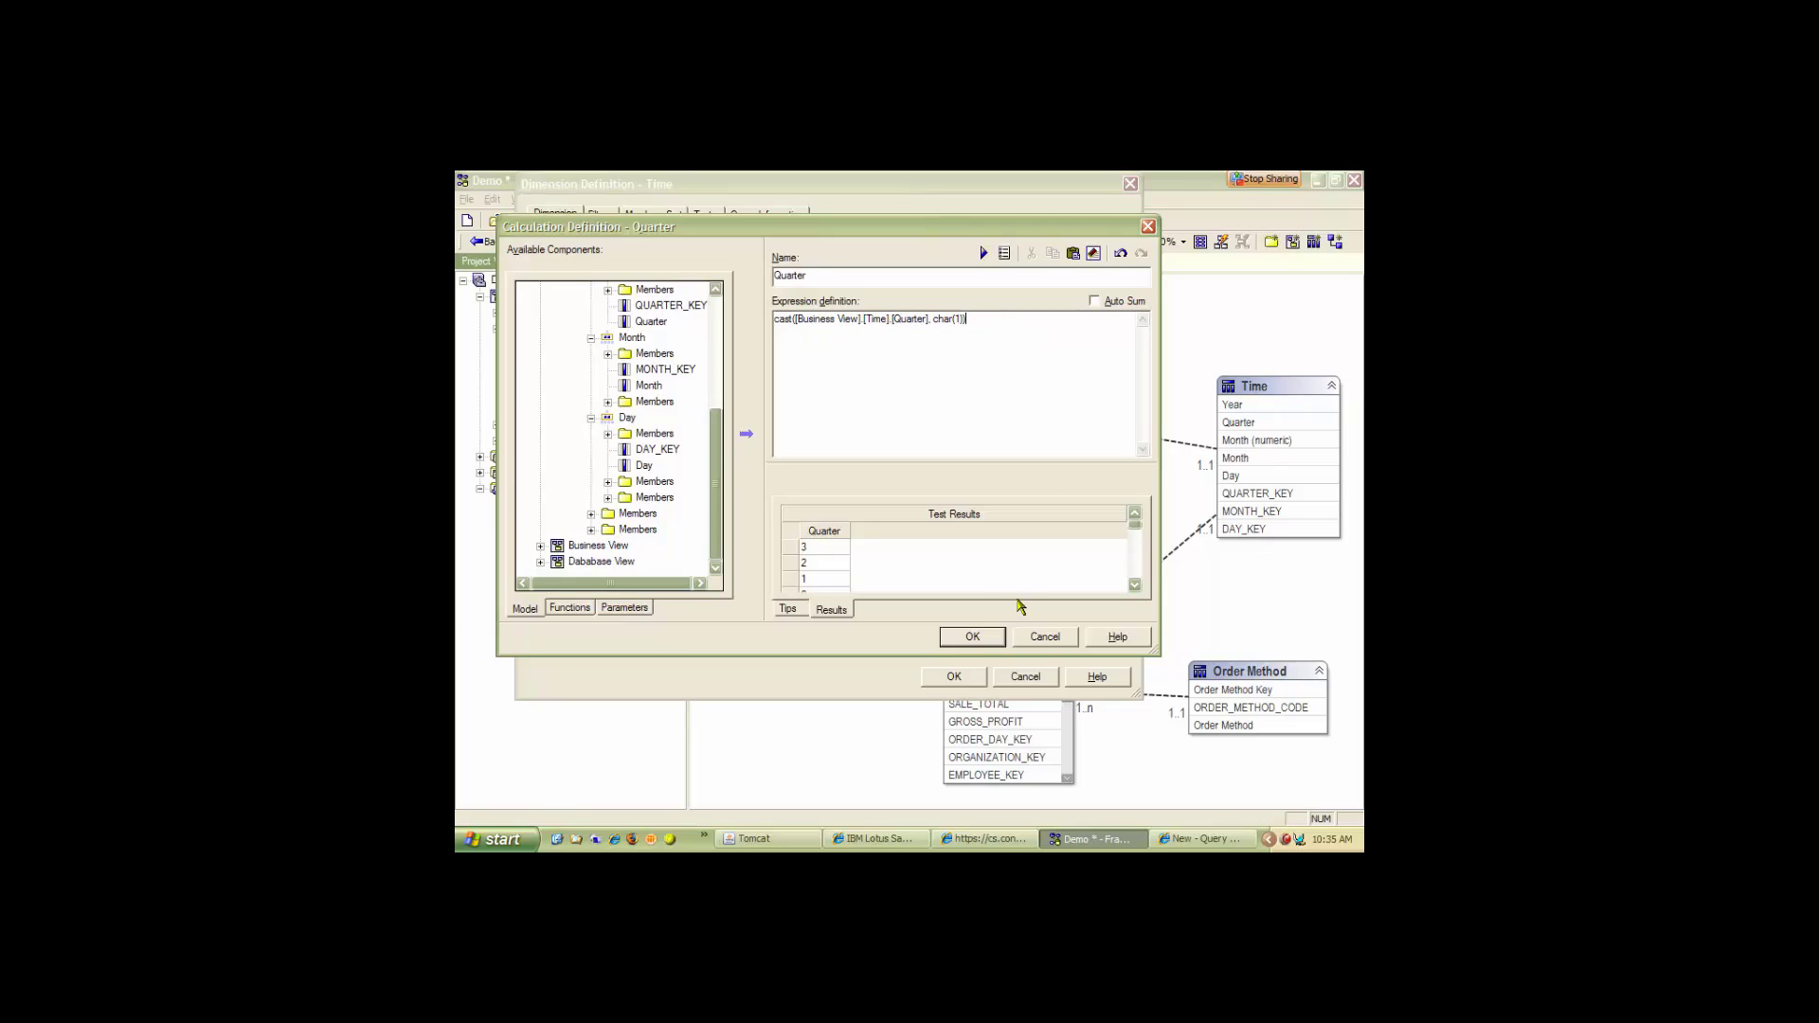
{"action": "left_click", "coordinate": [973, 637]}
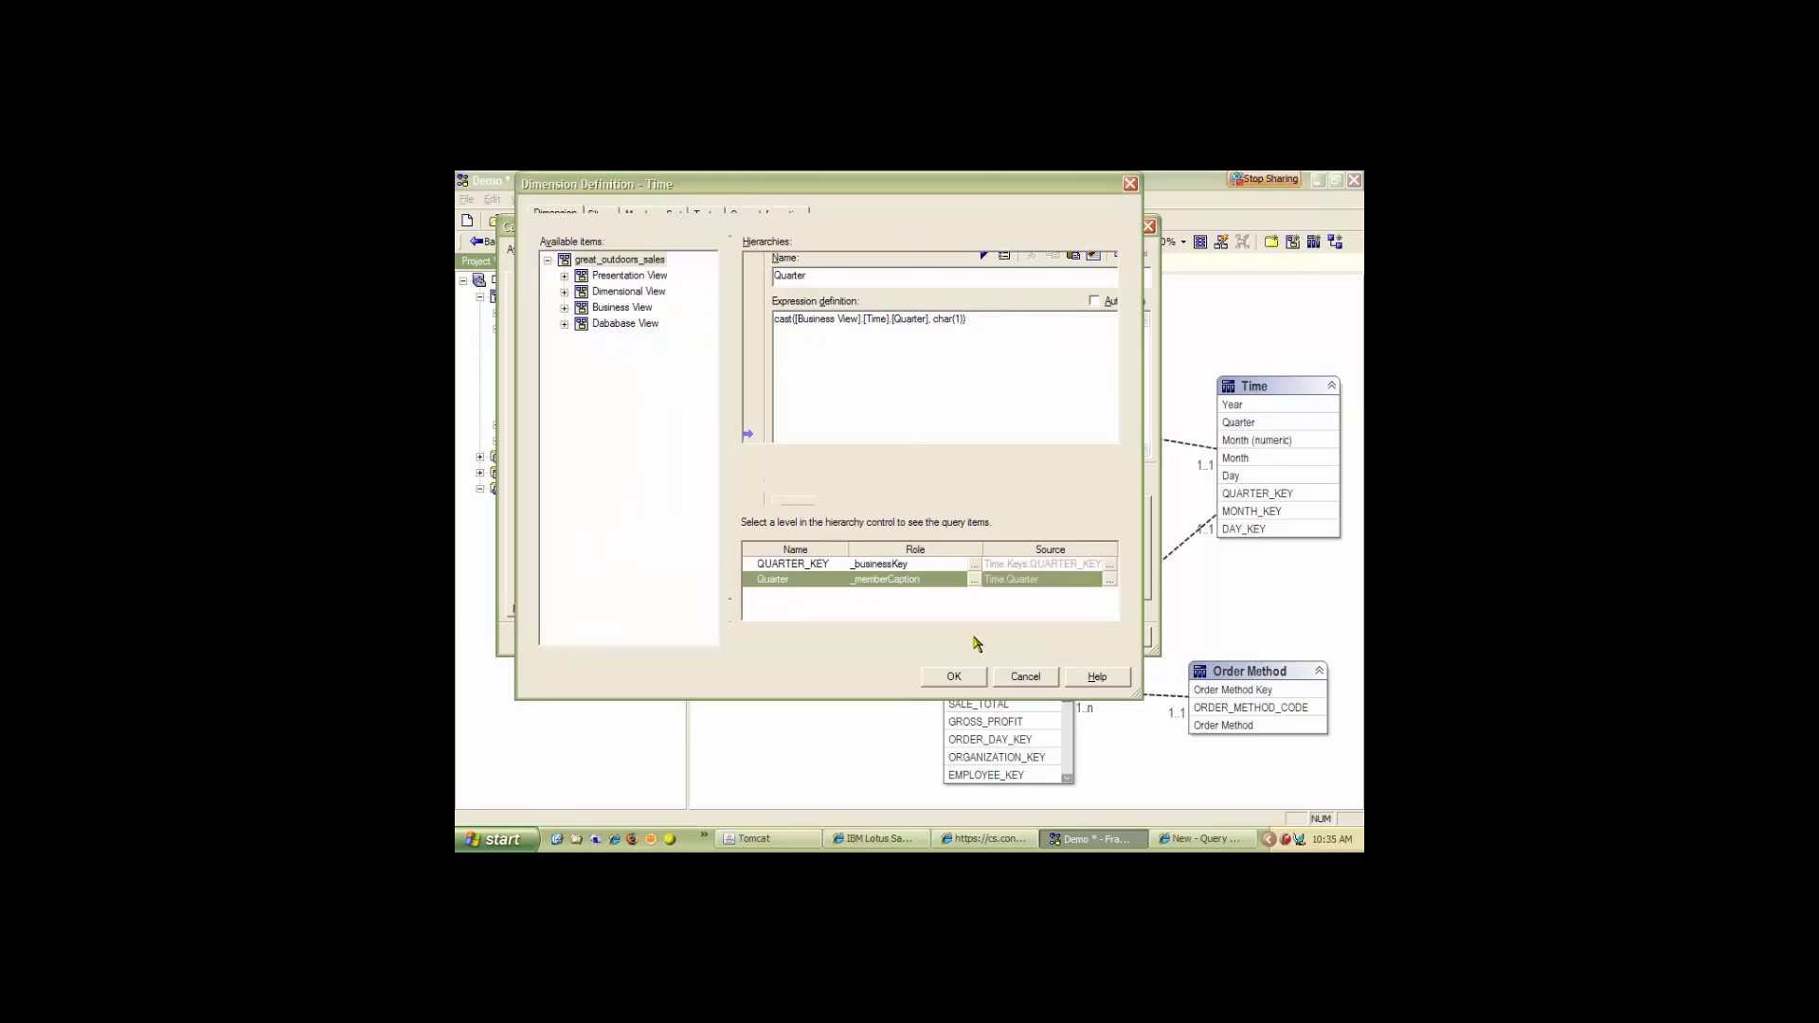
Add a query item named Year Caption to the Time dimension's Year level, based on [Business View].[Time].[Year].
{"action": "left_click", "coordinate": [936, 309]}
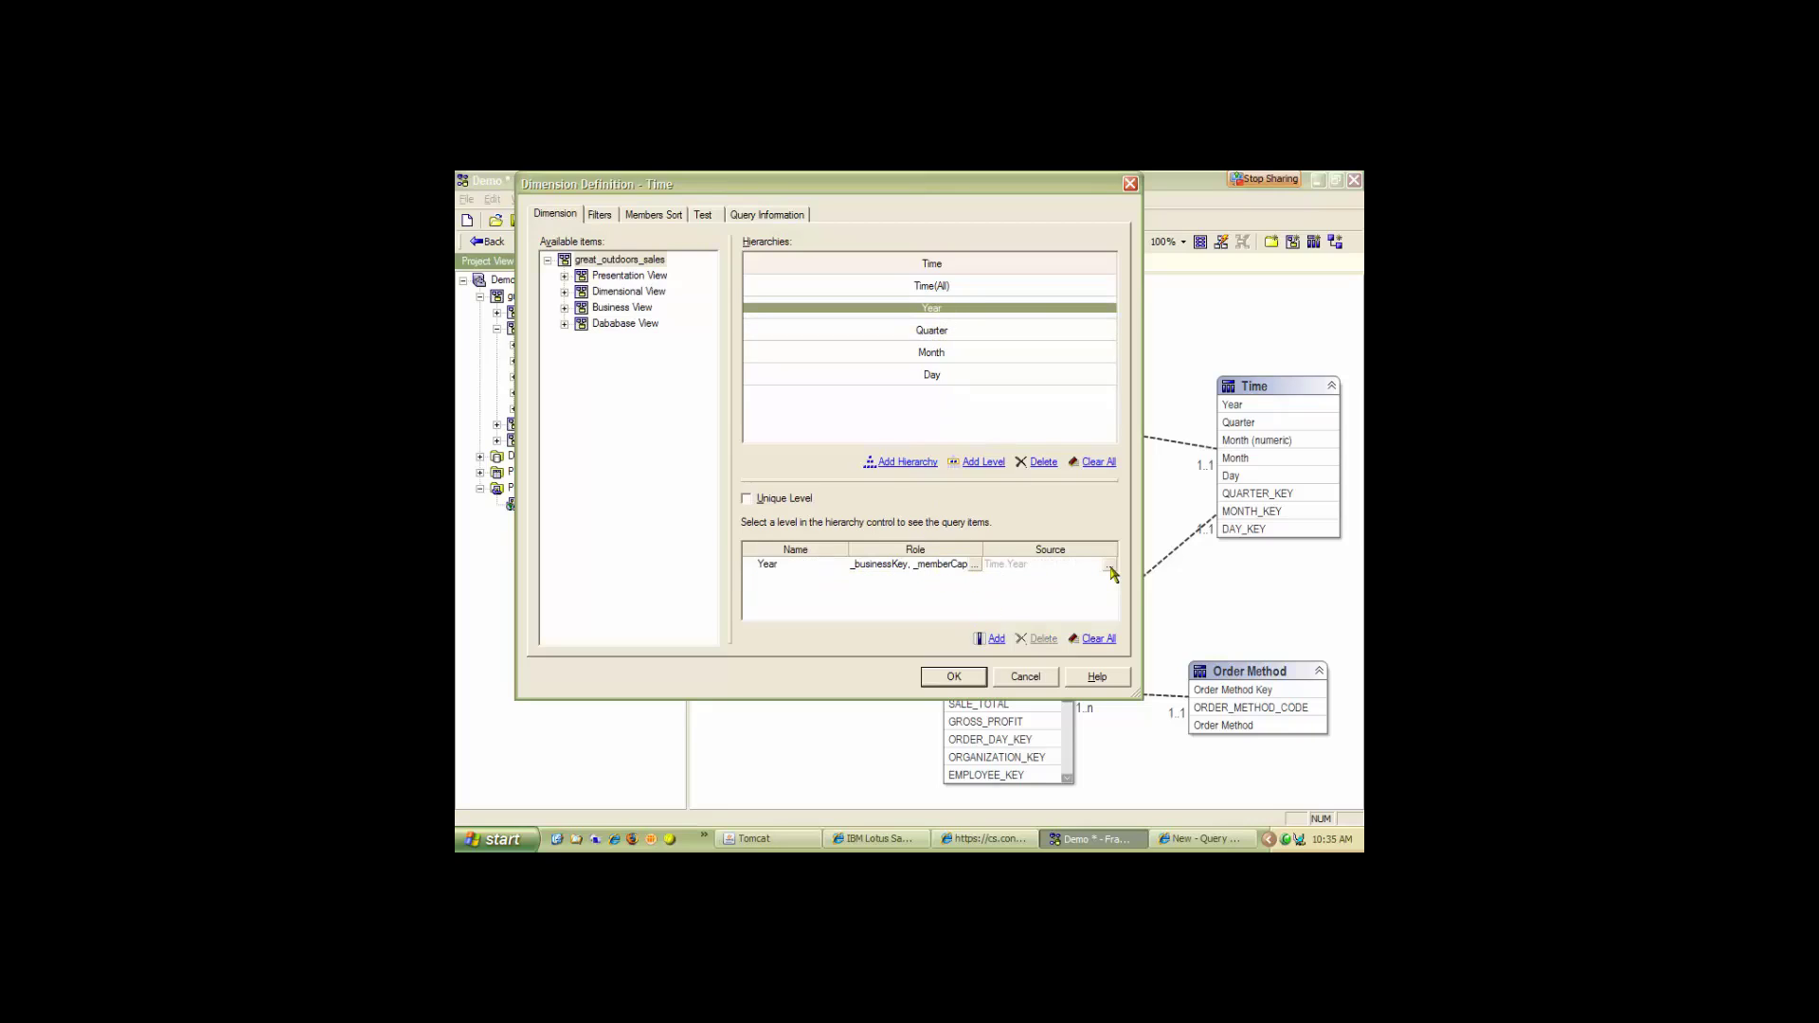
{"action": "left_click", "coordinate": [820, 595]}
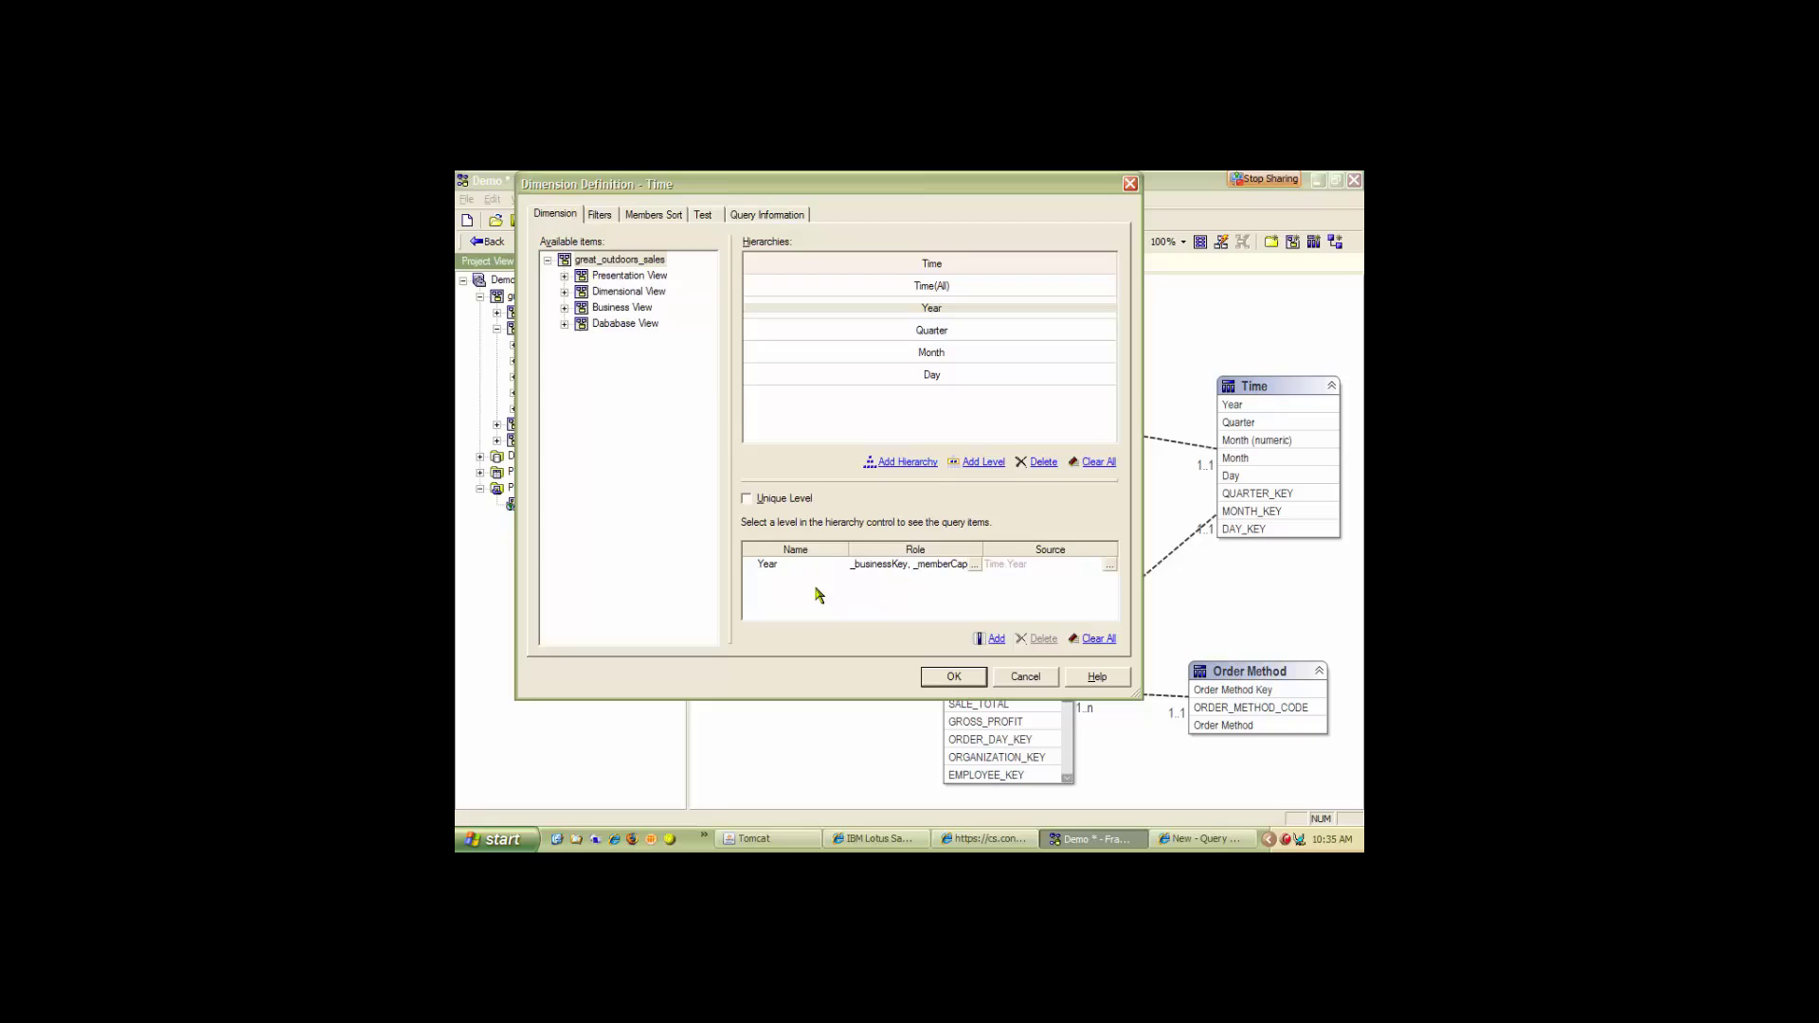
{"action": "left_click", "coordinate": [995, 640]}
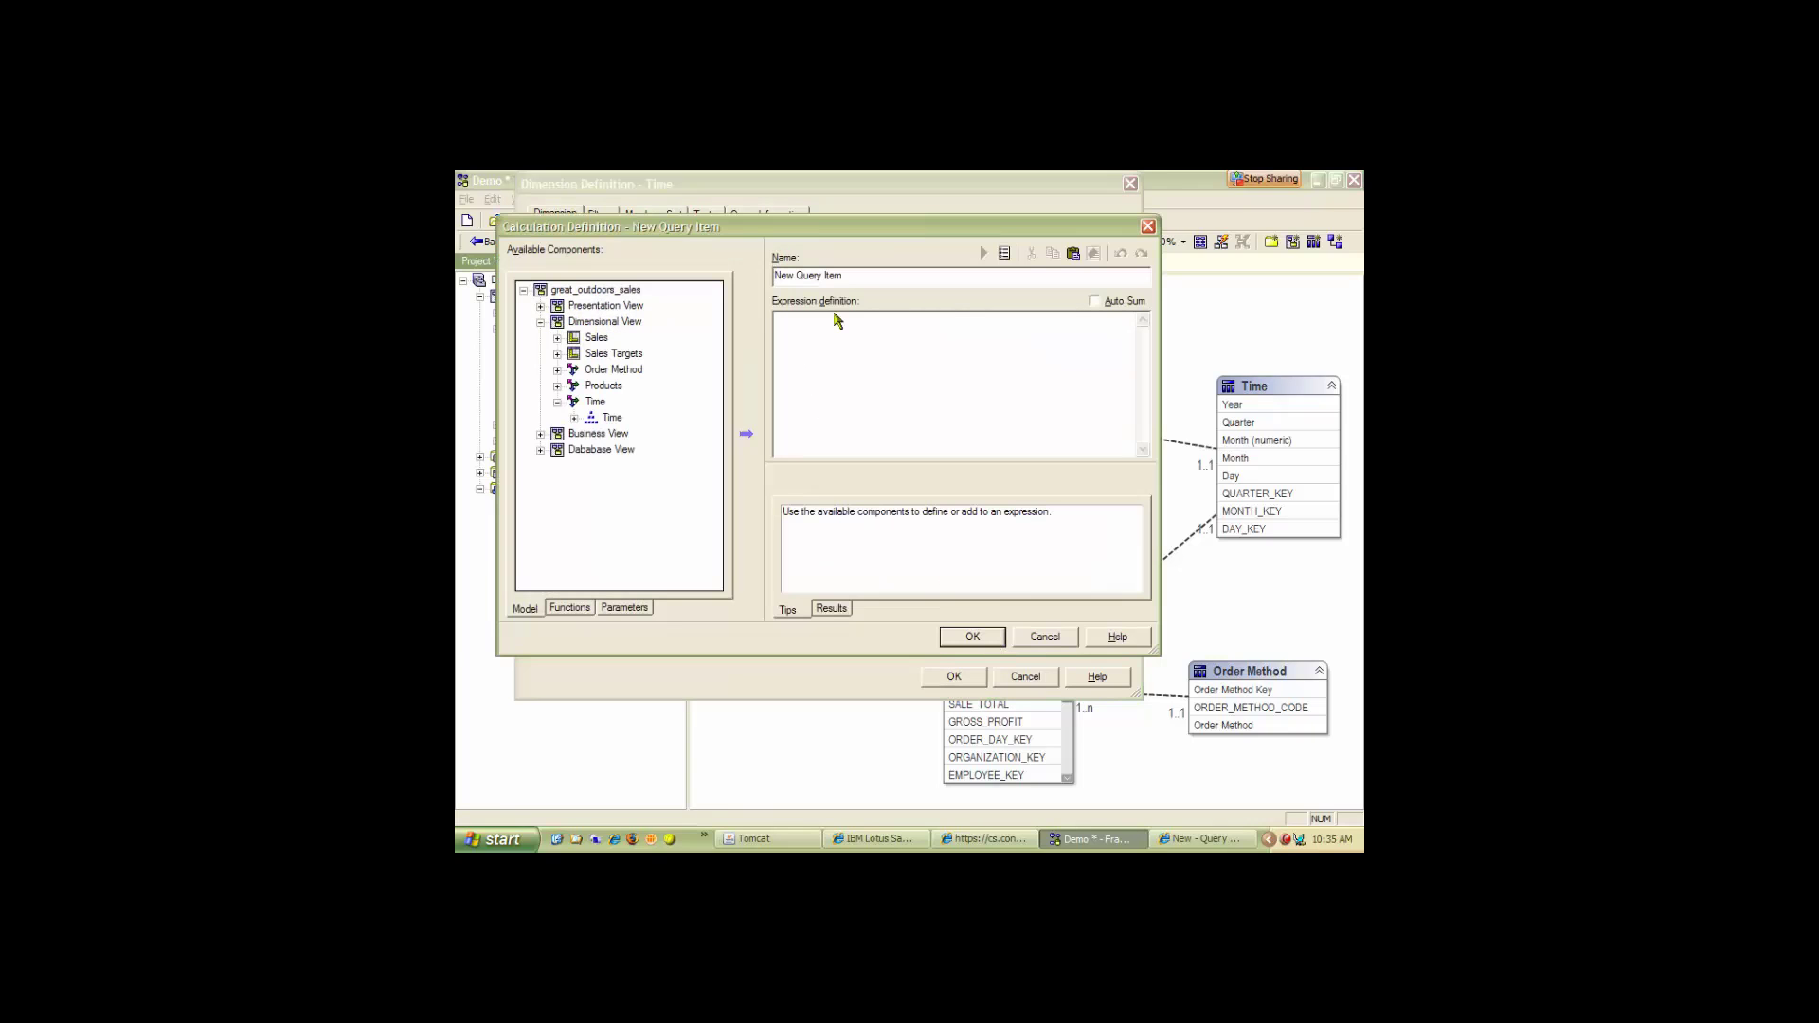
{"action": "left_click_drag", "start_coordinate": [844, 276], "coordinate": [755, 292]}
{"action": "type", "text": "U"}
{"action": "left_click", "coordinate": [824, 357]}
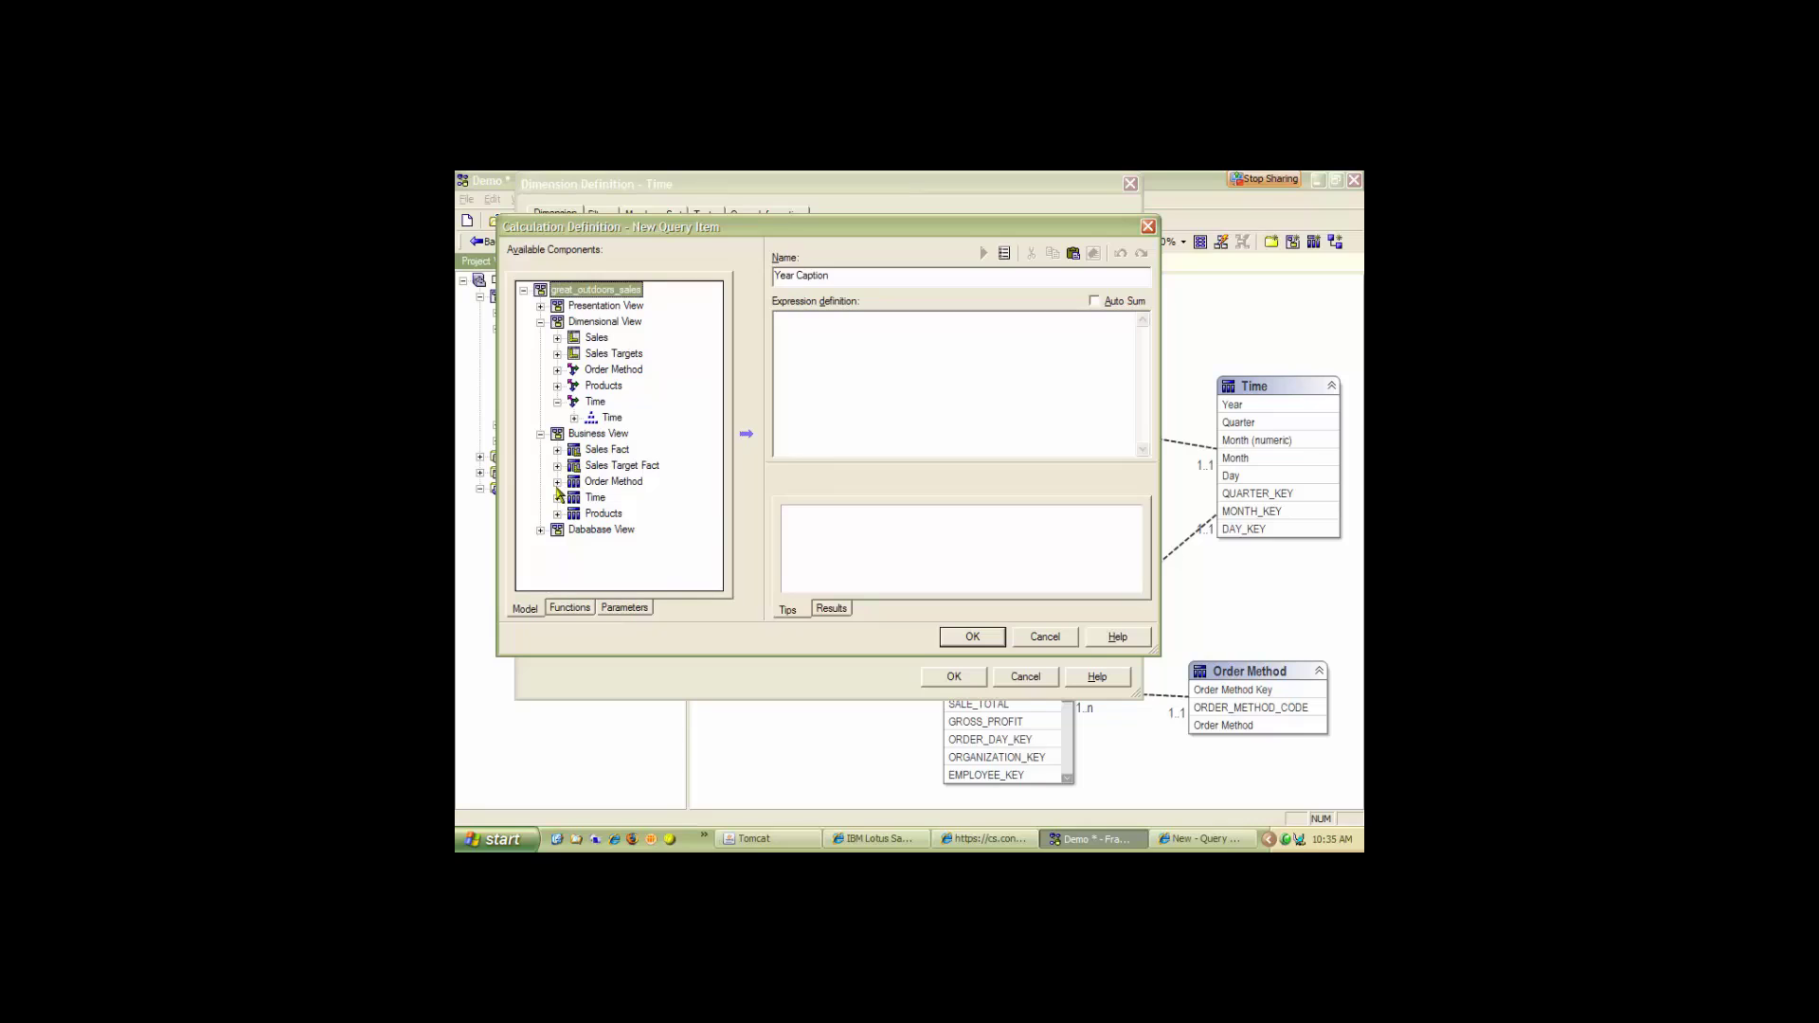
{"action": "left_click", "coordinate": [558, 498]}
{"action": "left_click_drag", "start_coordinate": [612, 497], "coordinate": [906, 411]}
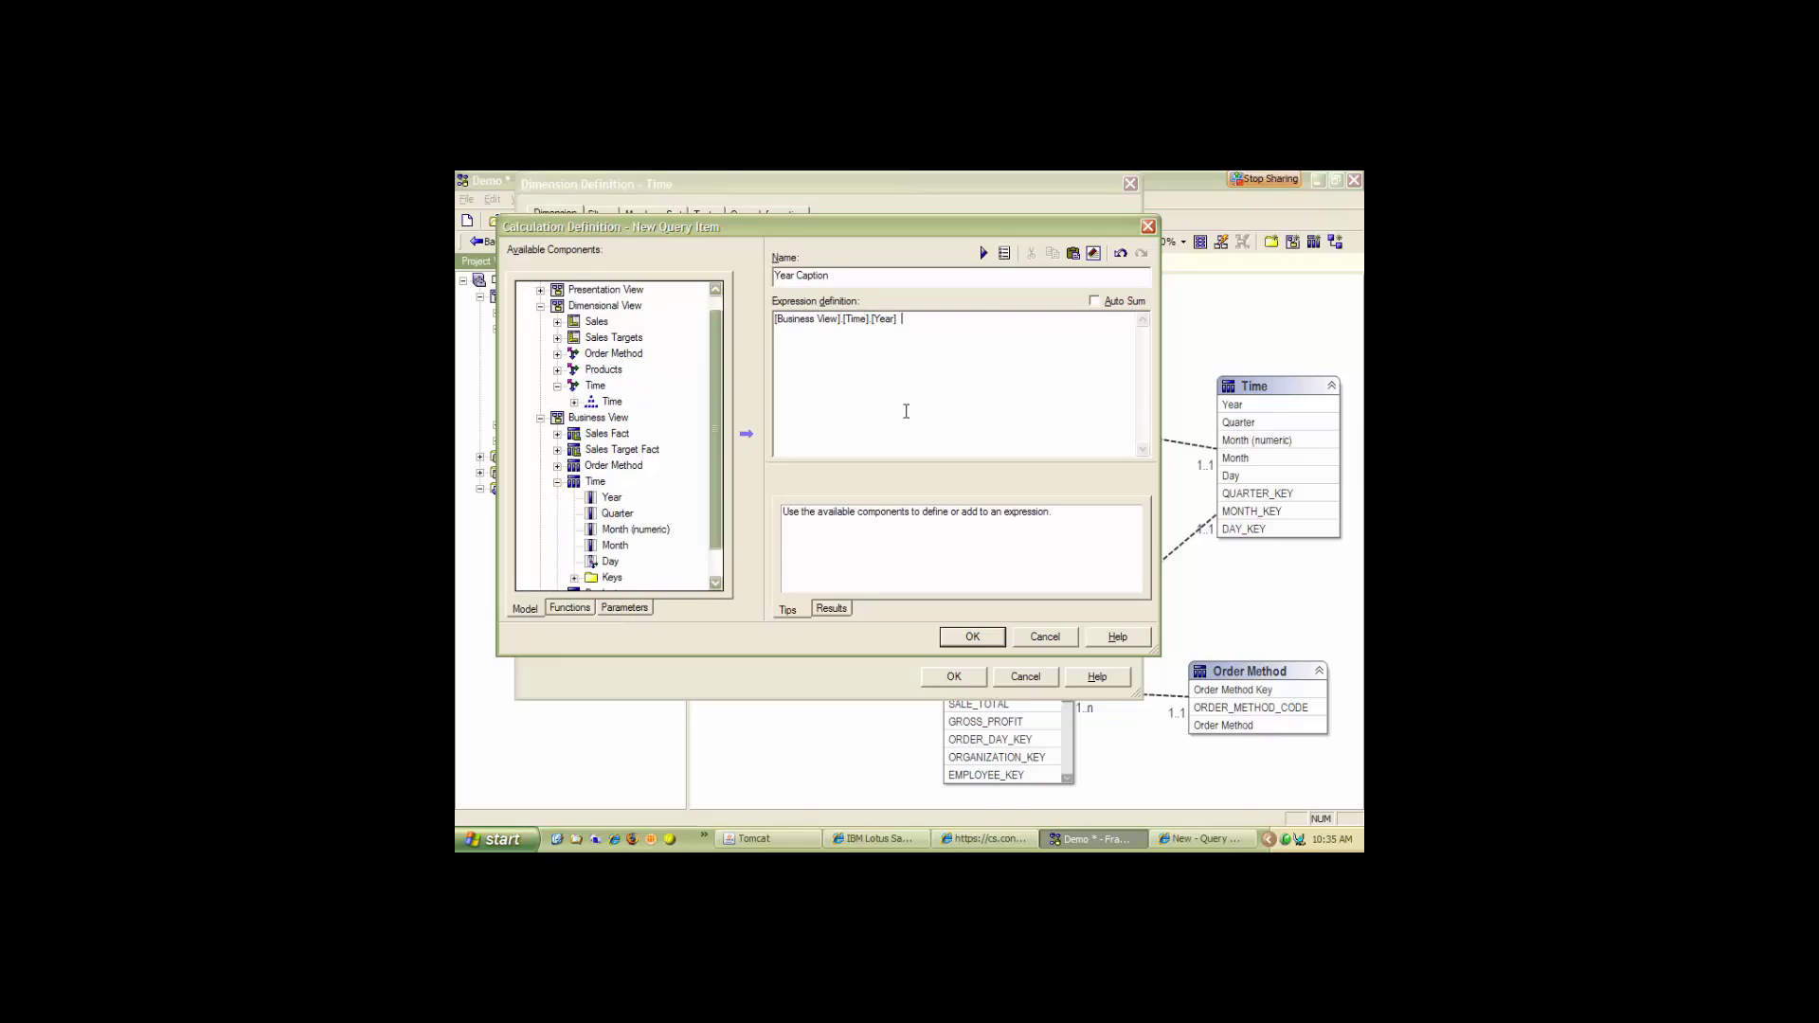
Complete the Year Caption expression as cast([Business View].[Time].[Year], char(4)), test it and accept the definition.
{"action": "key", "text": "Home"}
{"action": "type", "text": "cast"}
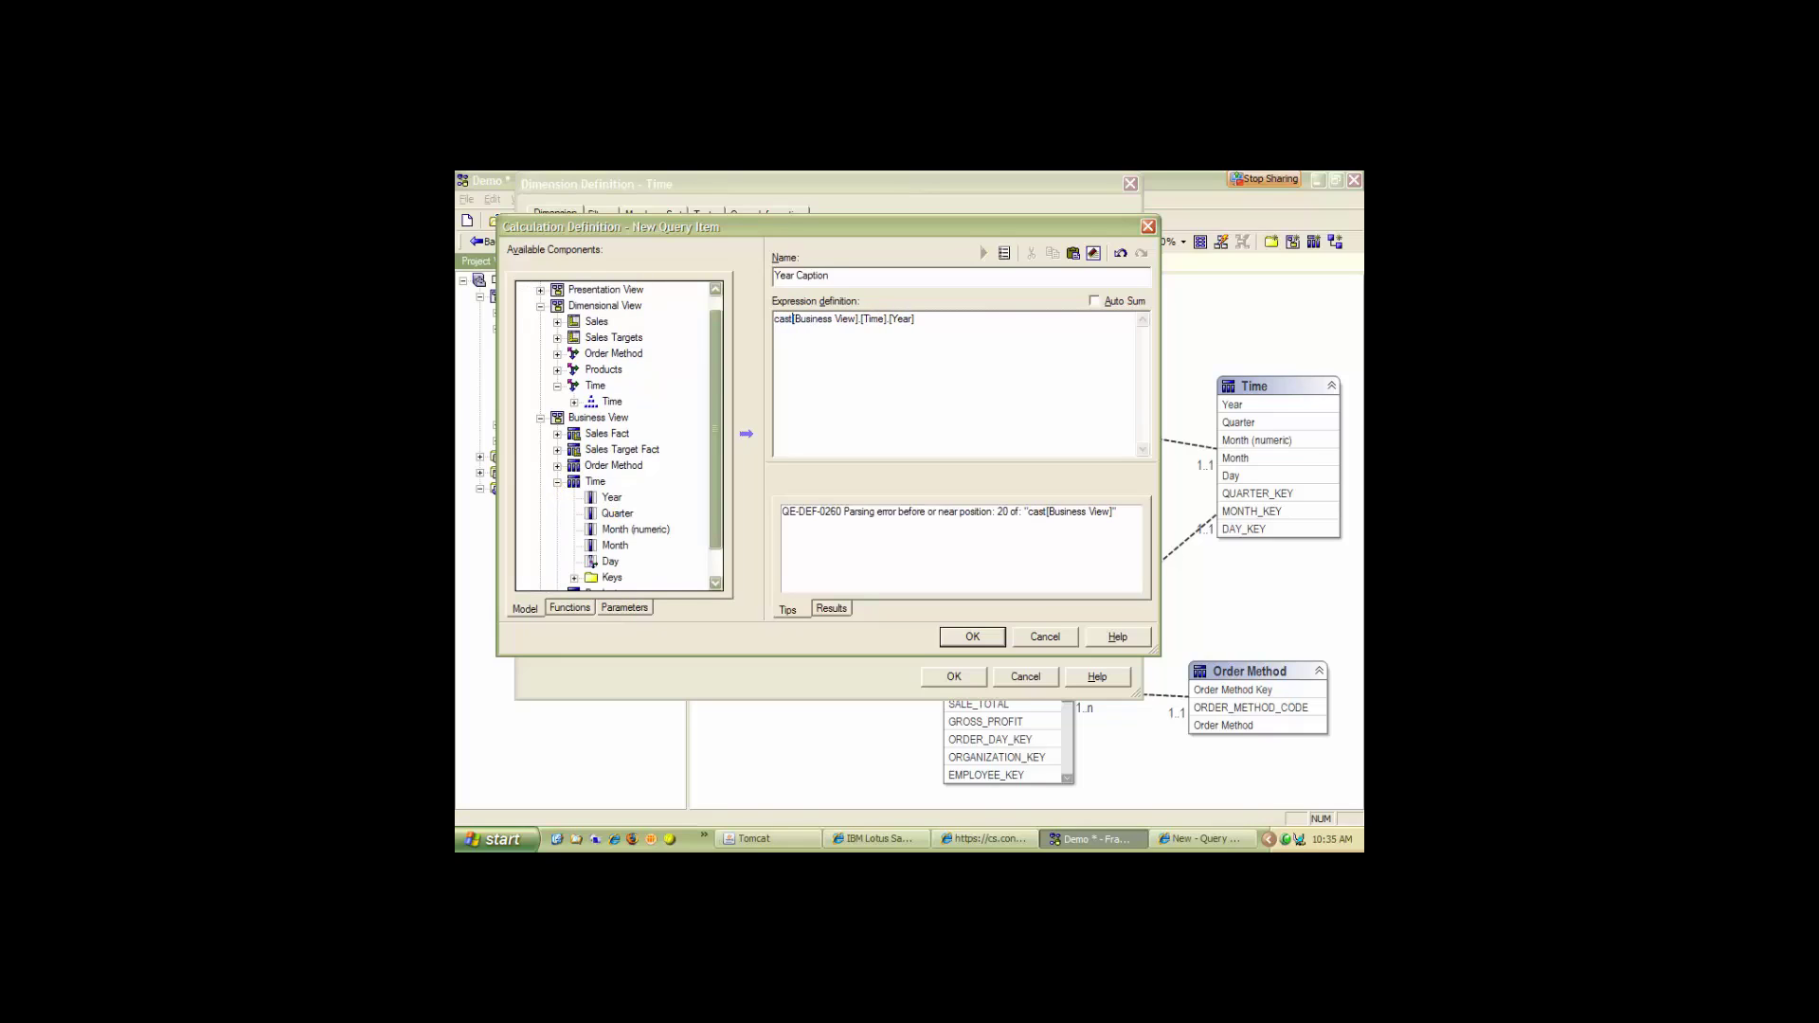
{"action": "type", "text": "("}
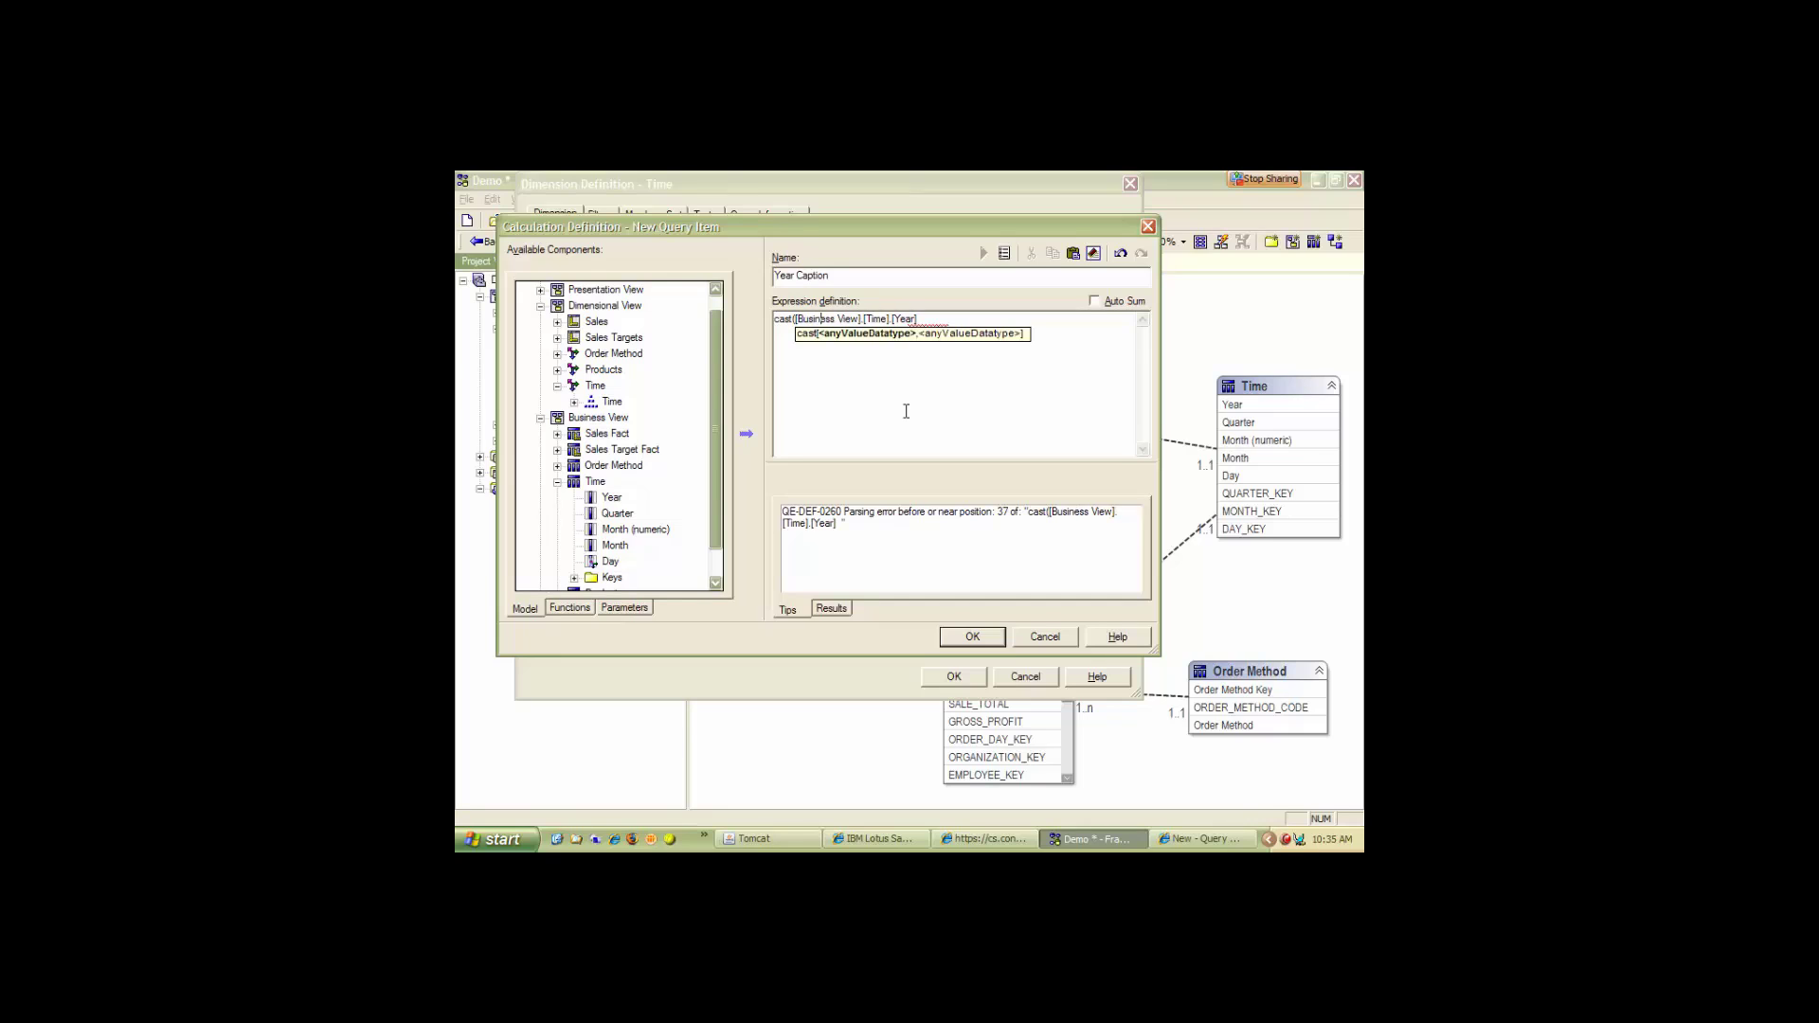
{"action": "key", "text": "Right"}
{"action": "key", "text": "Right"}
{"action": "key", "text": "Right"}
{"action": "key", "text": "Right"}
{"action": "key", "text": "Right"}
{"action": "key", "text": "Right"}
{"action": "key", "text": "Right"}
{"action": "type", "text": ", "}
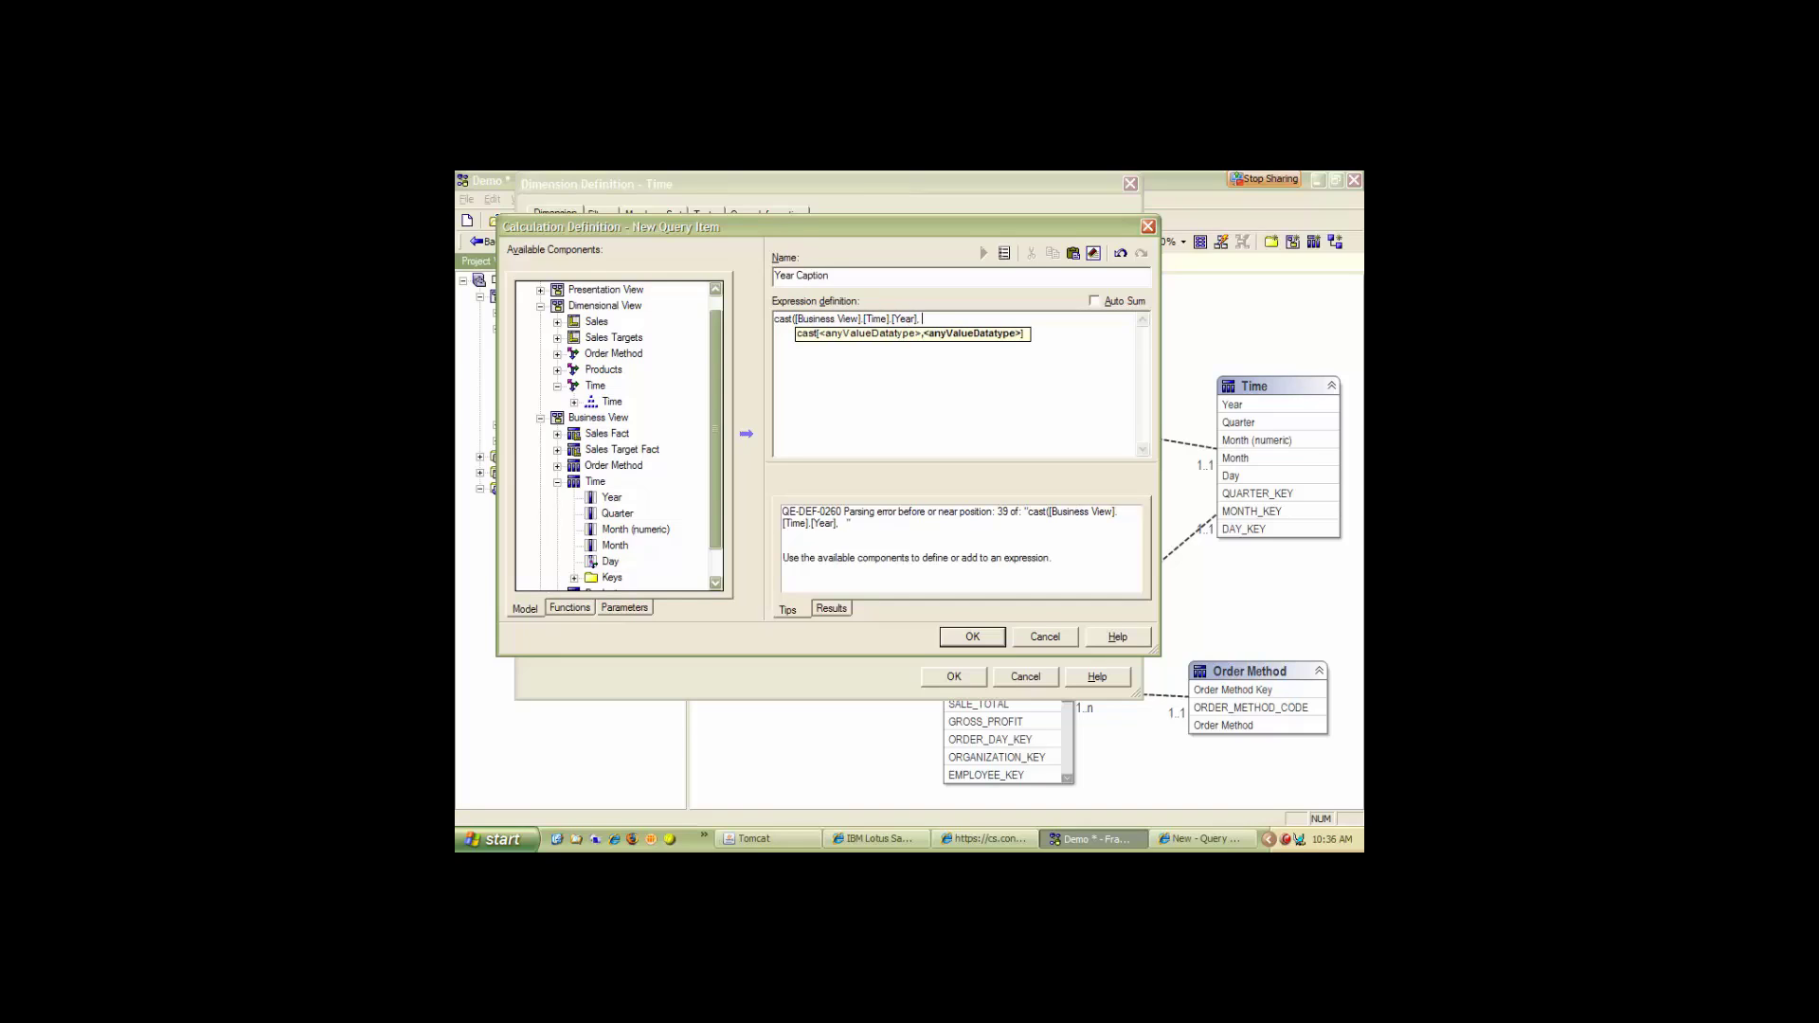
{"action": "type", "text": "char(4))"}
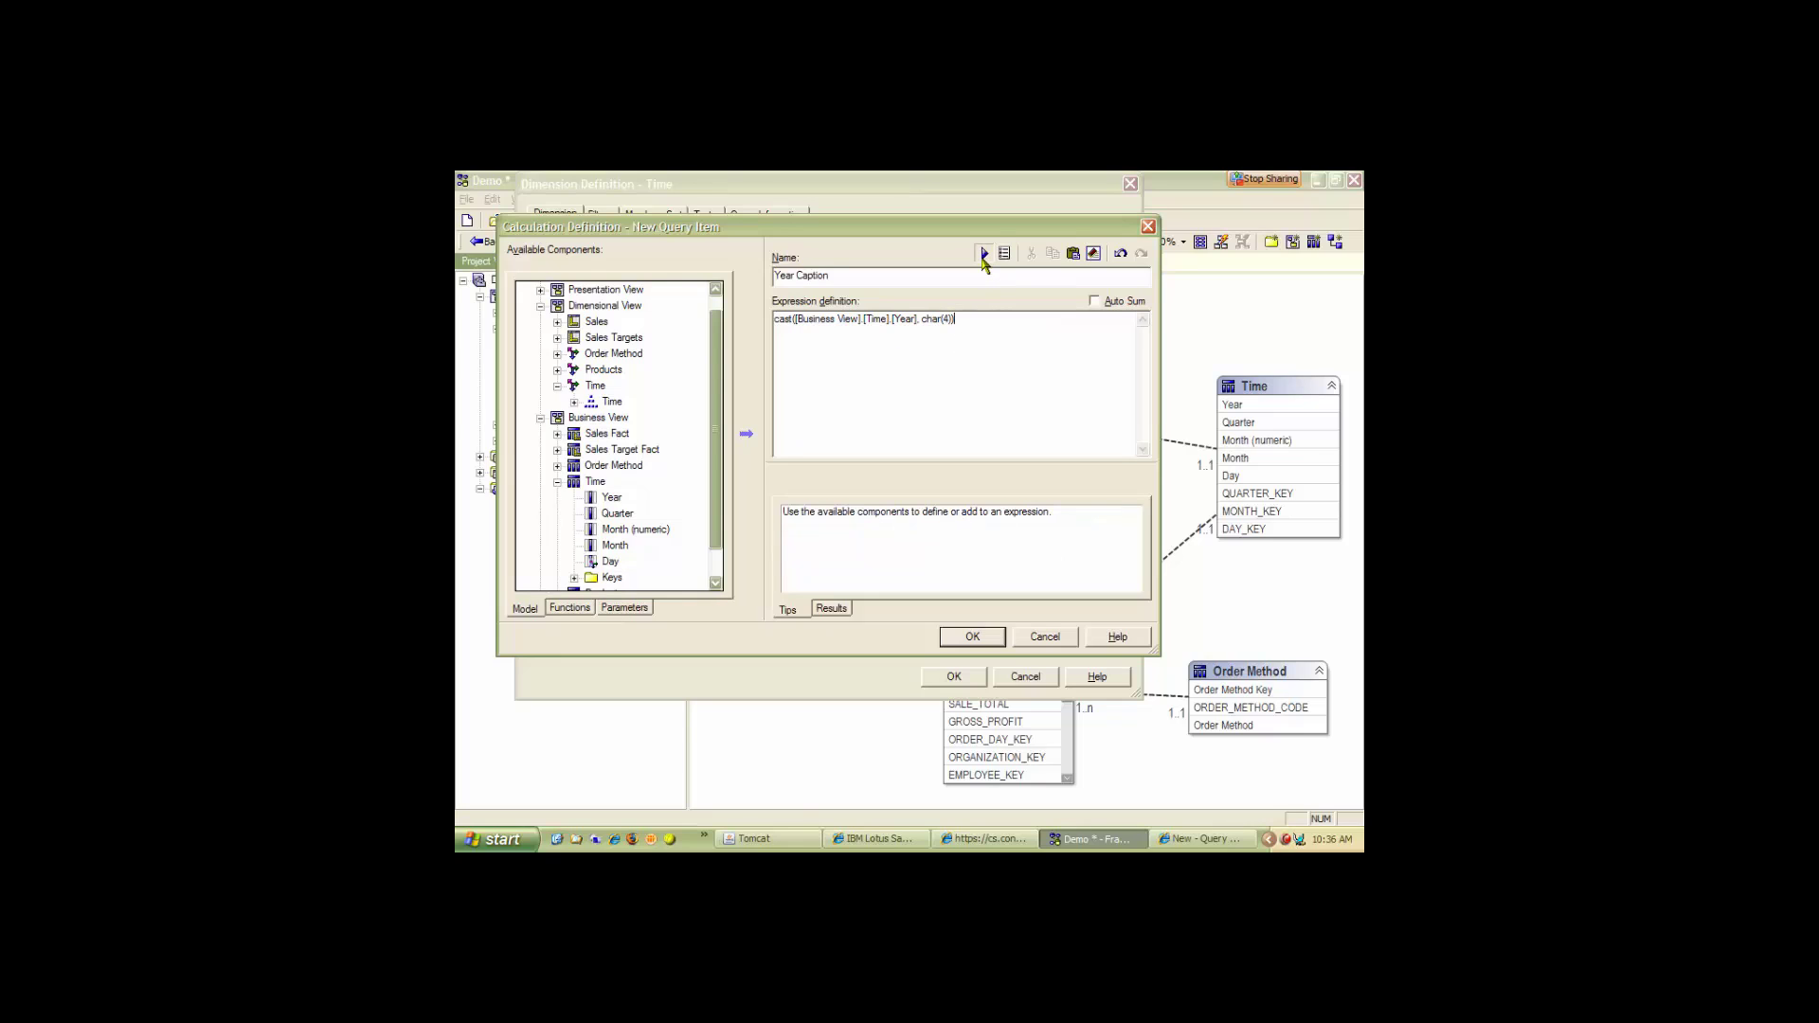
{"action": "left_click", "coordinate": [984, 253]}
{"action": "left_click", "coordinate": [973, 637]}
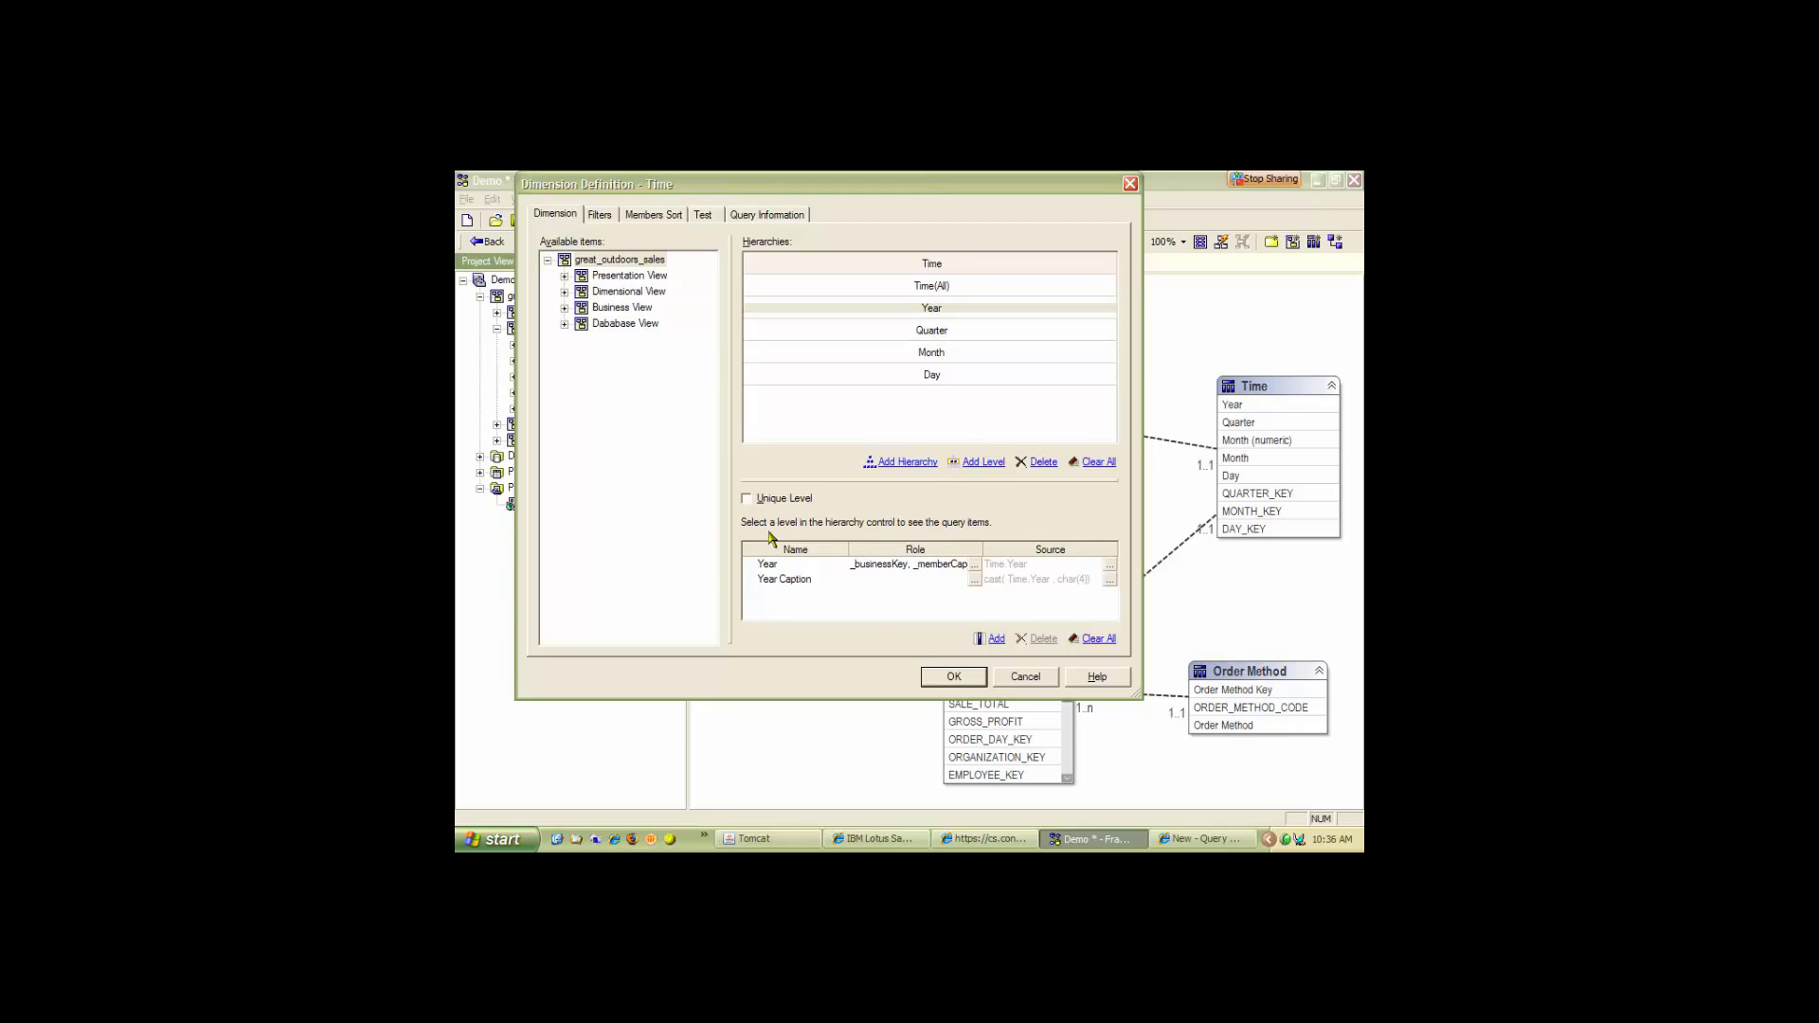
Reassign the _memberCaption role from Year to Year Caption and apply the Time dimension definition.
{"action": "left_click", "coordinate": [974, 579]}
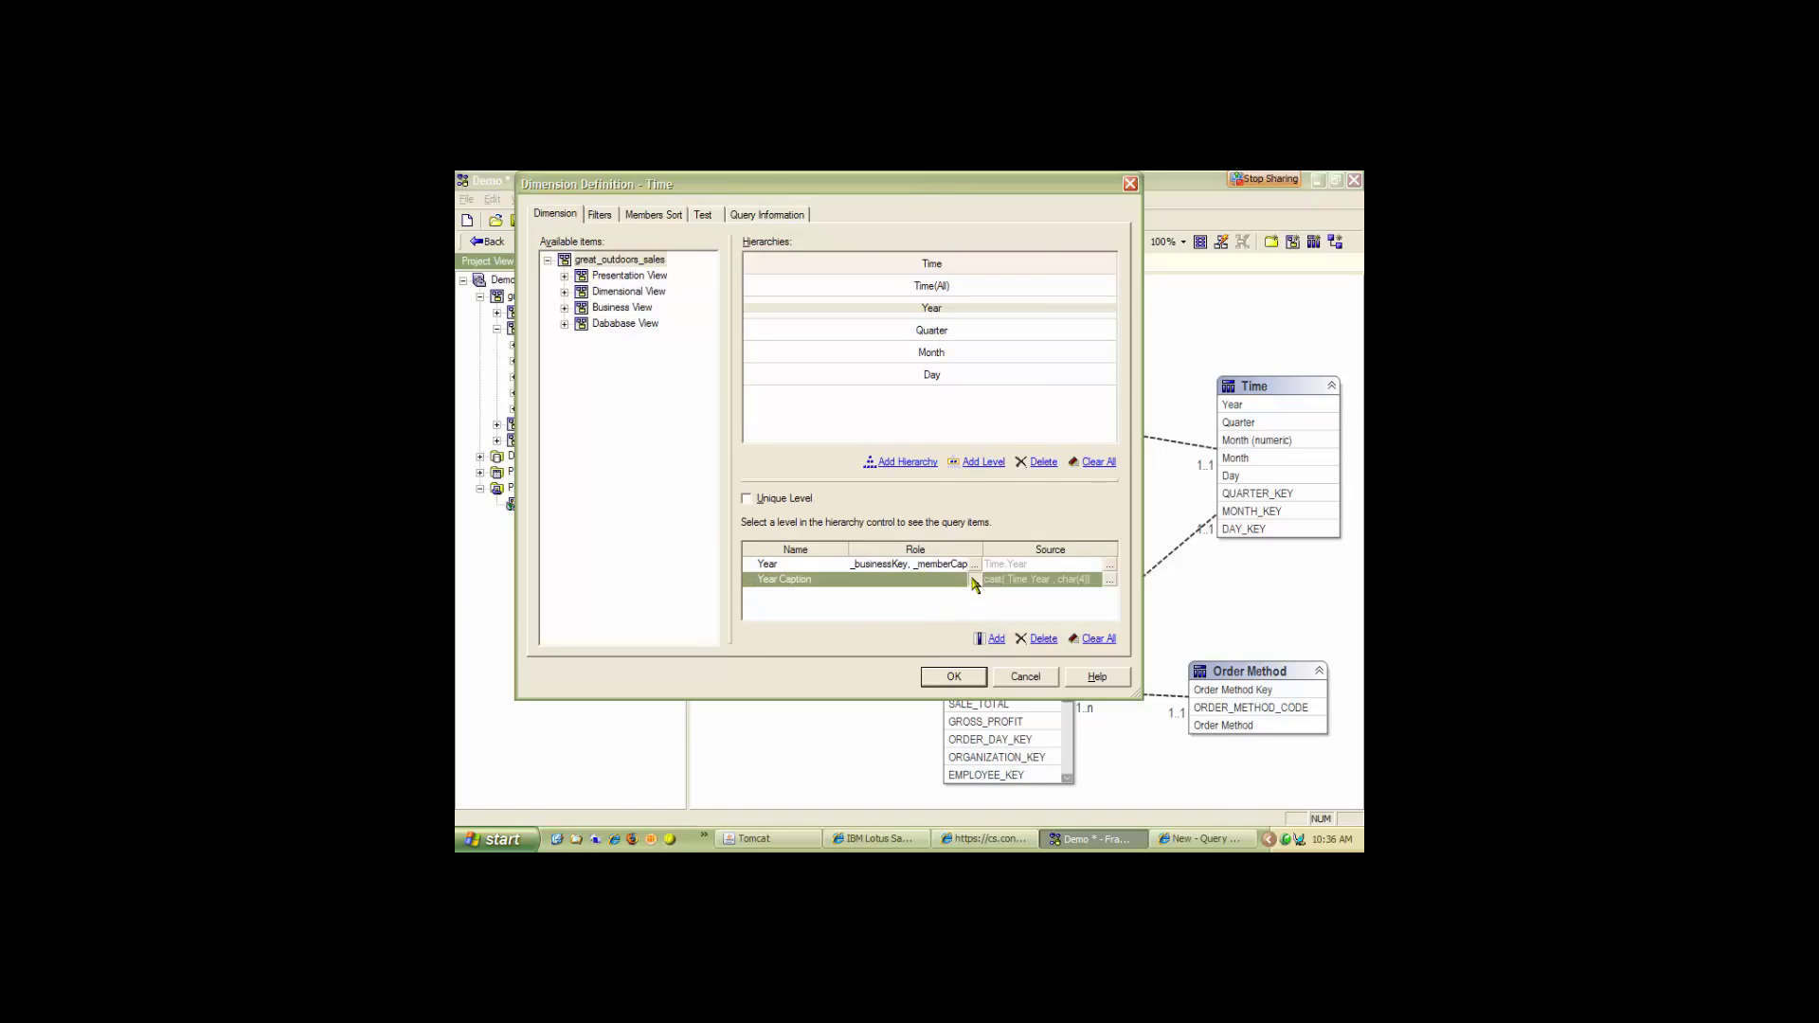
{"action": "left_click", "coordinate": [646, 323]}
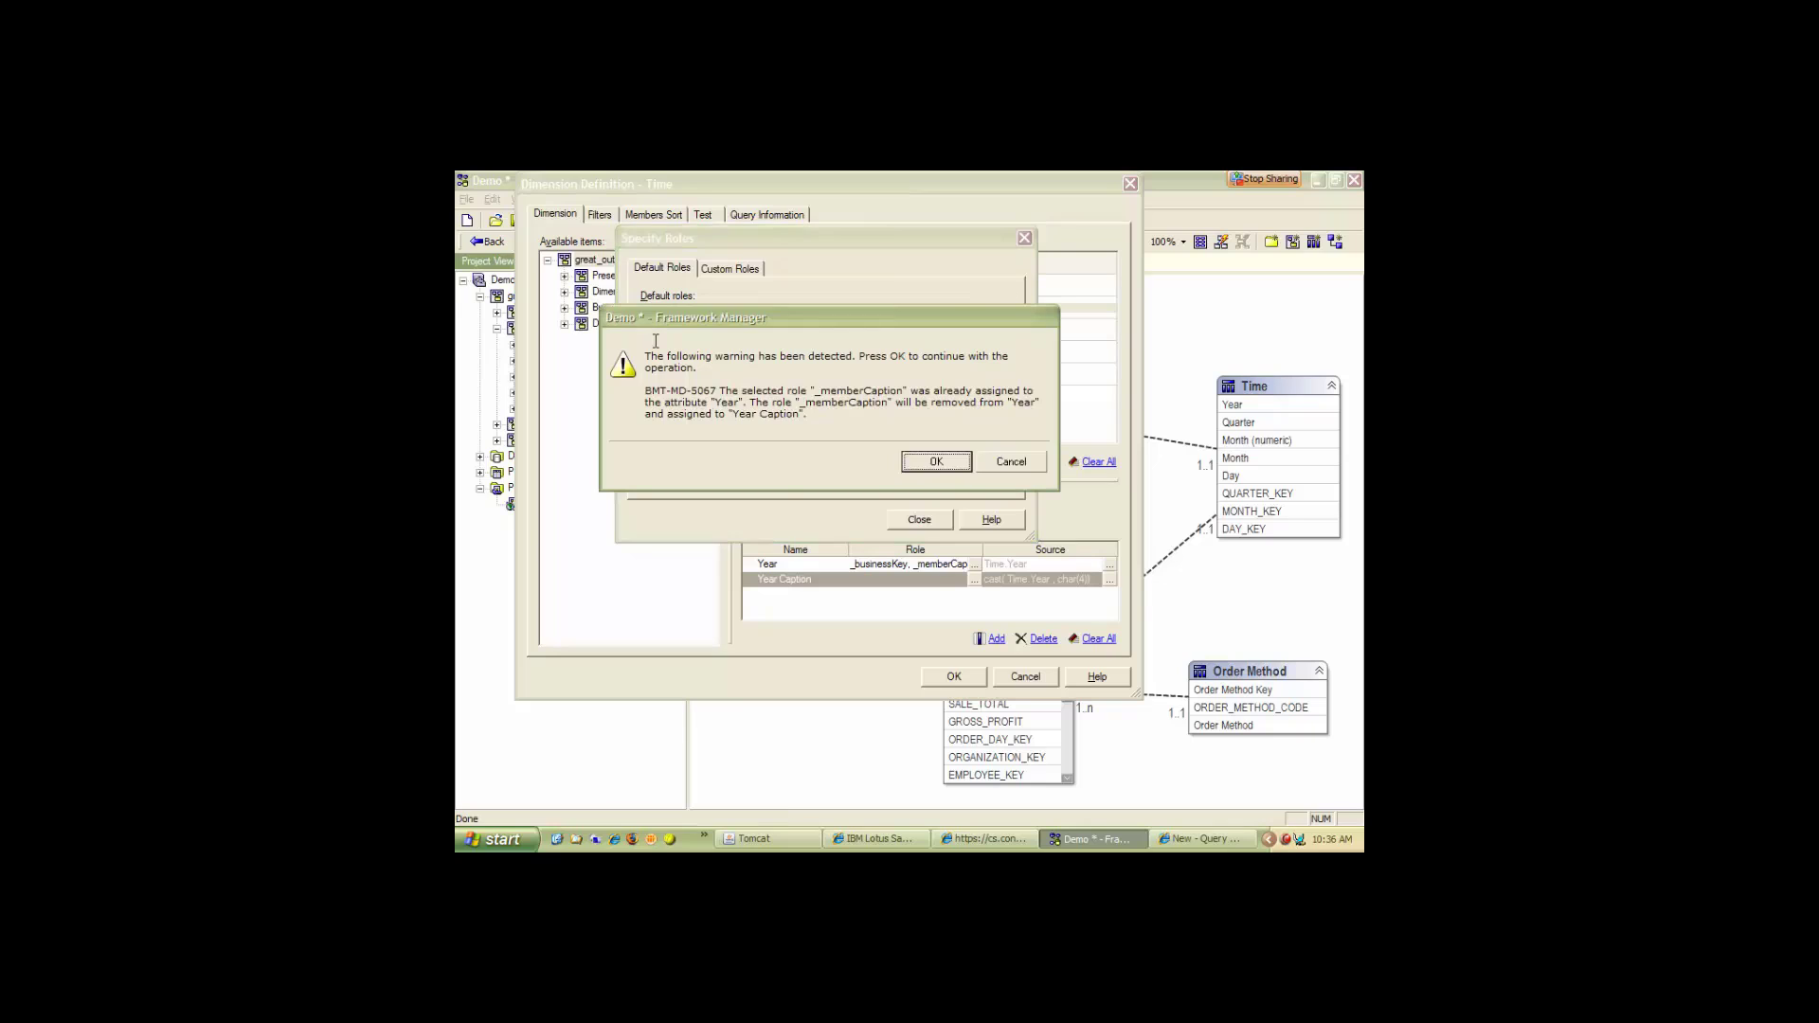
{"action": "left_click", "coordinate": [936, 463]}
{"action": "left_click", "coordinate": [919, 519]}
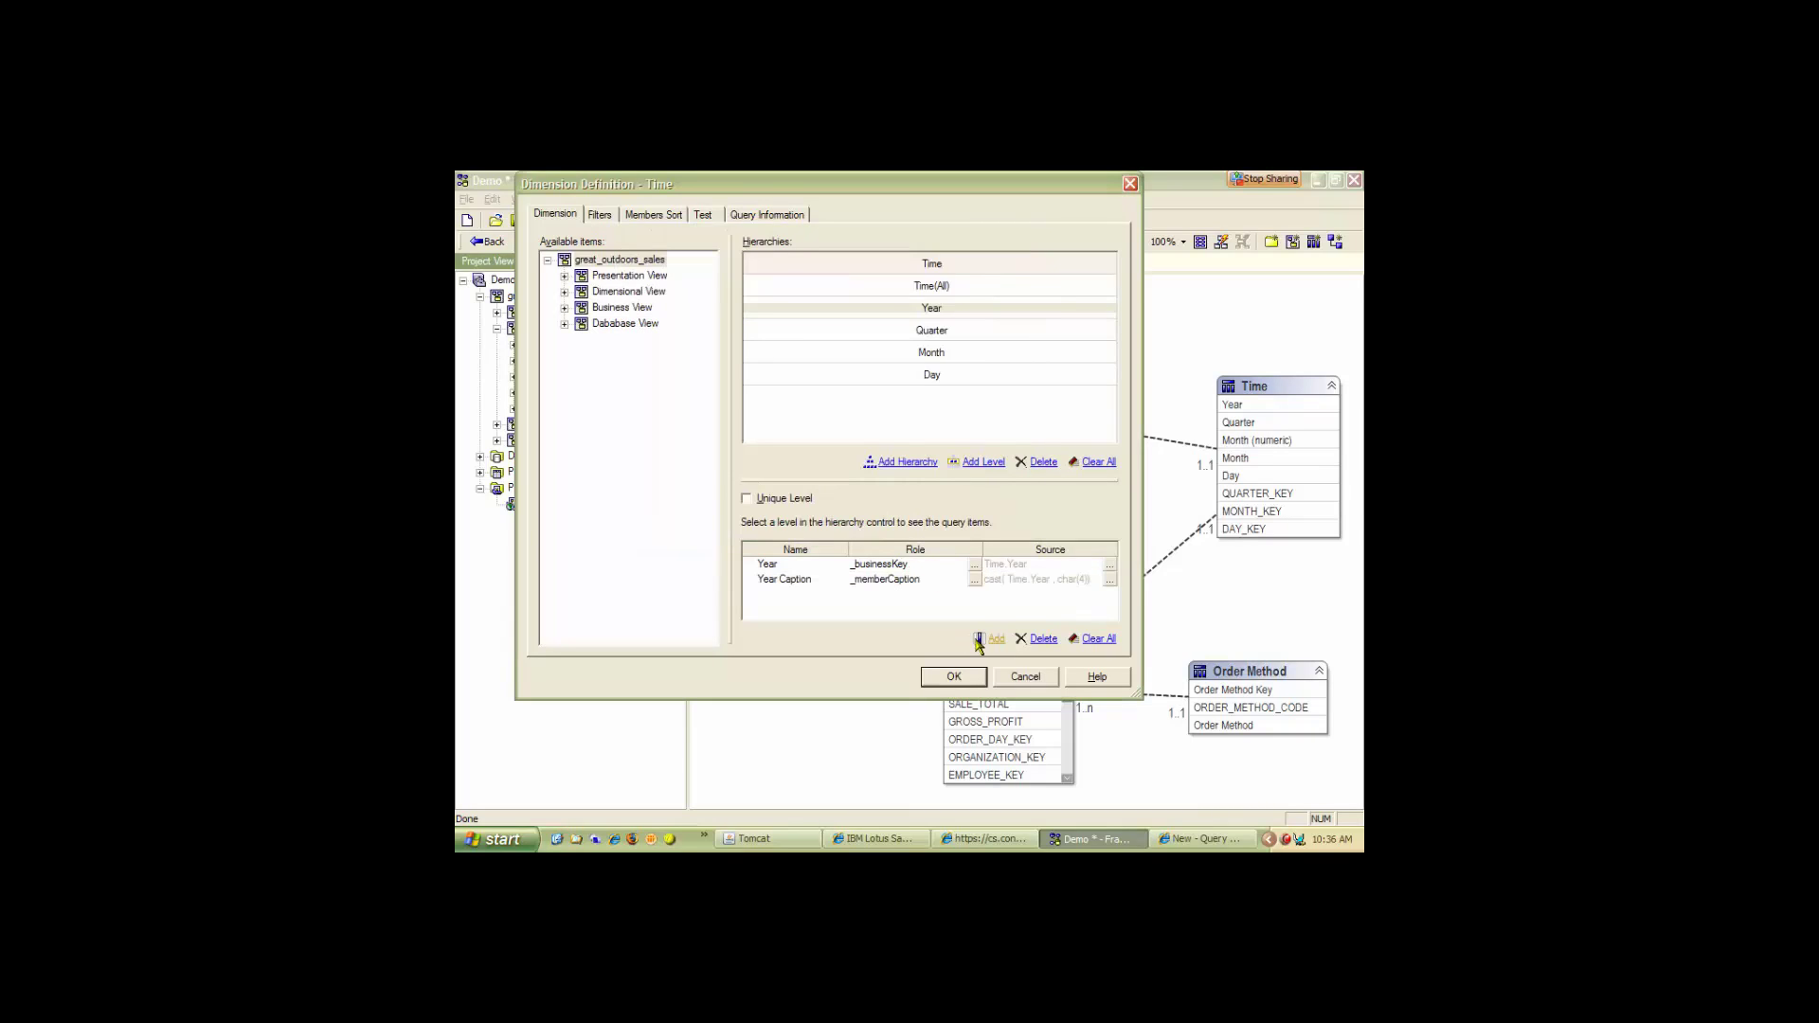
{"action": "left_click", "coordinate": [954, 678]}
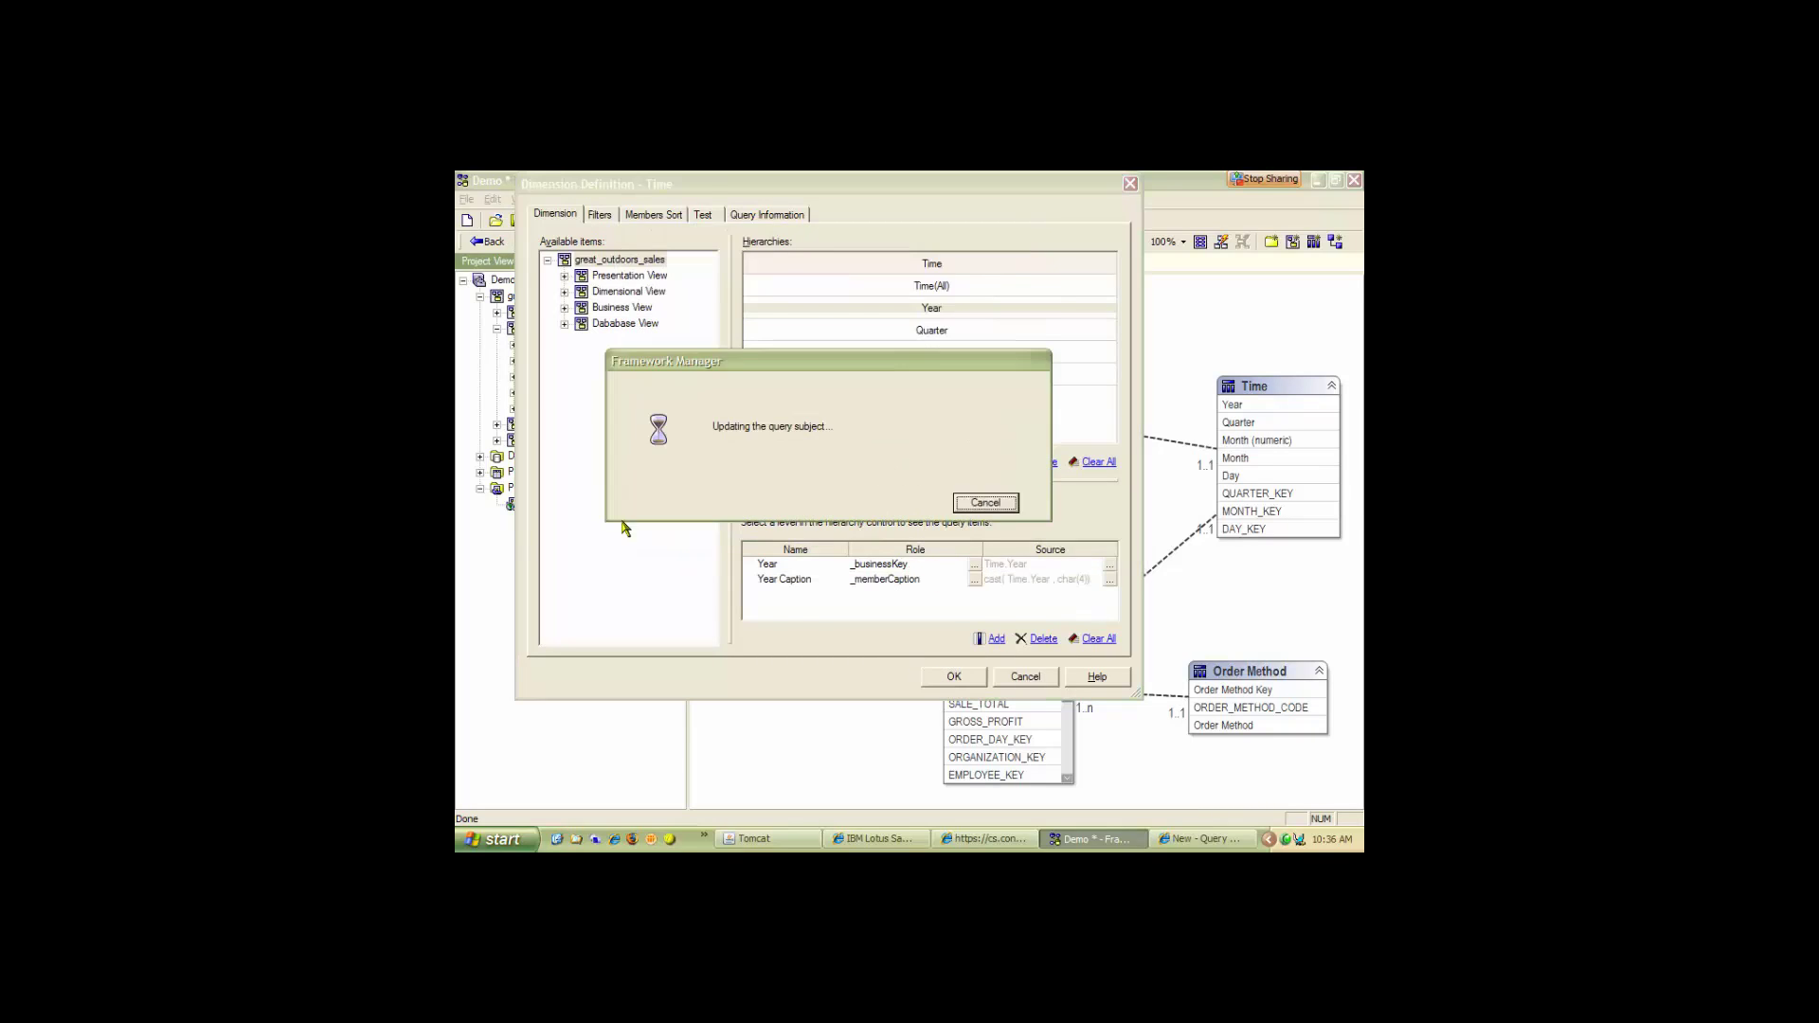
Verify the Time dimension in the Dimensional View and review the verification results.
{"action": "right_click", "coordinate": [546, 411]}
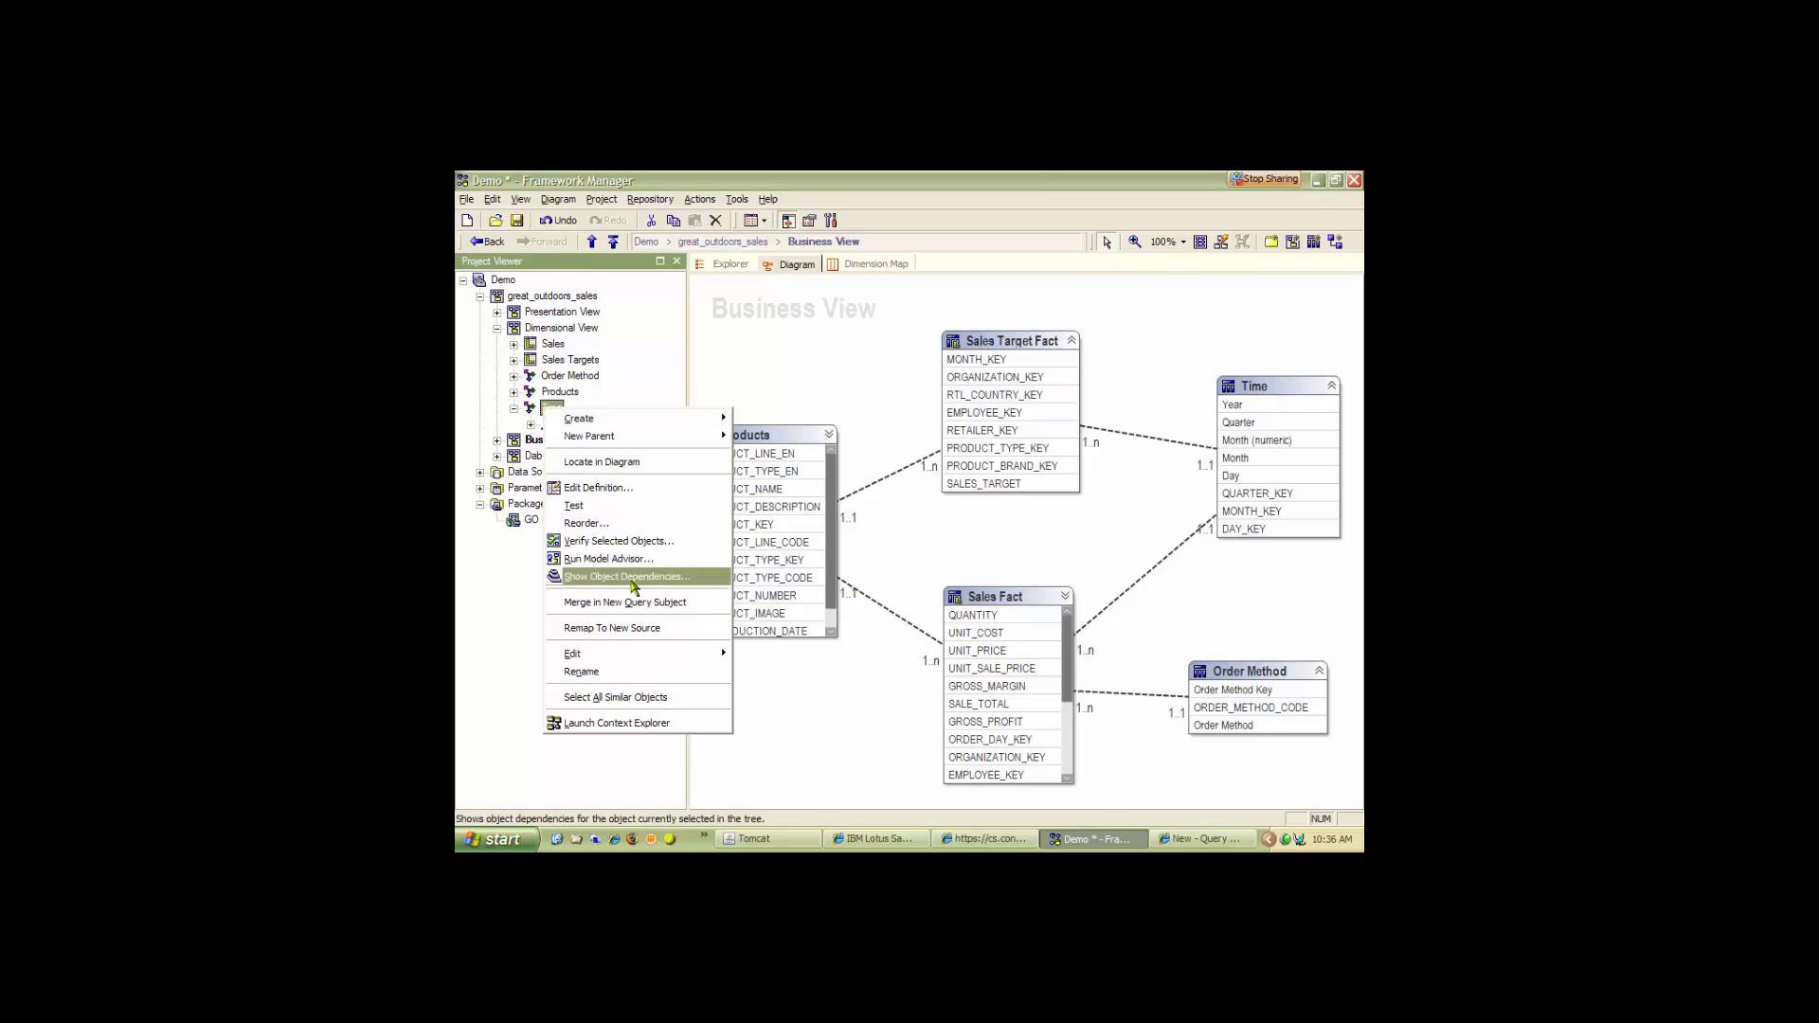
{"action": "left_click", "coordinate": [617, 545]}
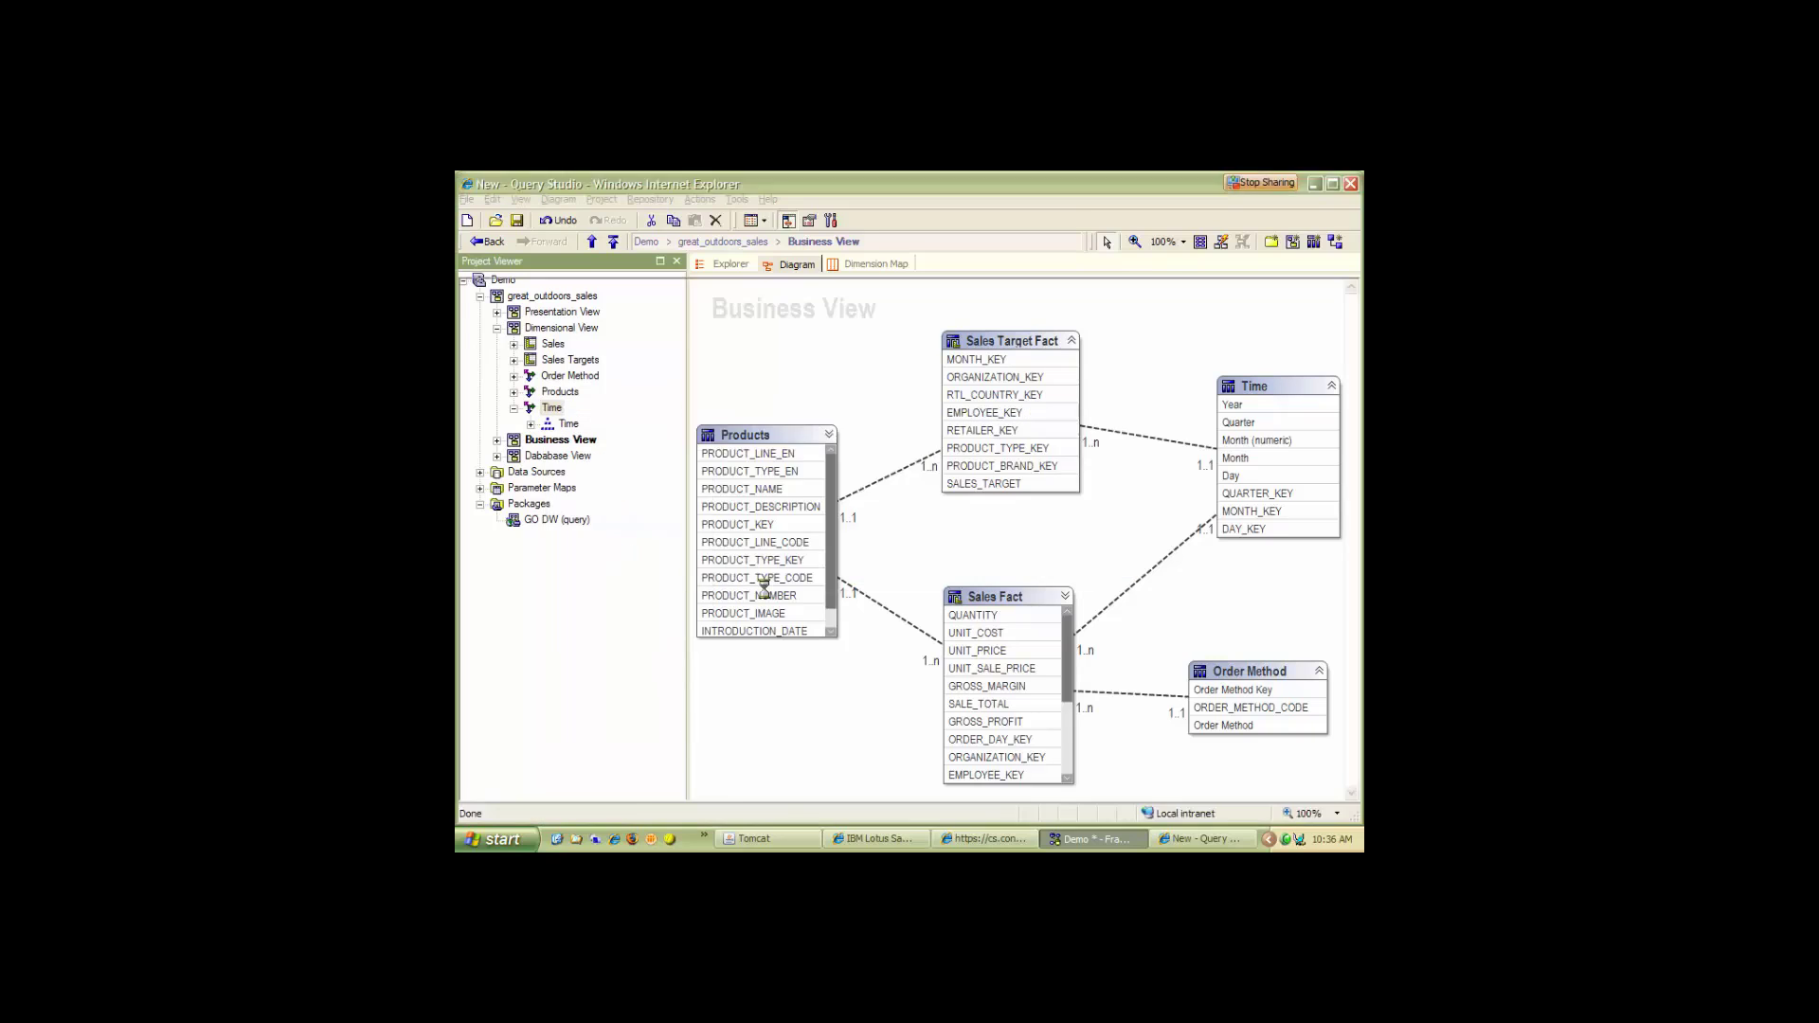
{"action": "left_click", "coordinate": [1007, 730]}
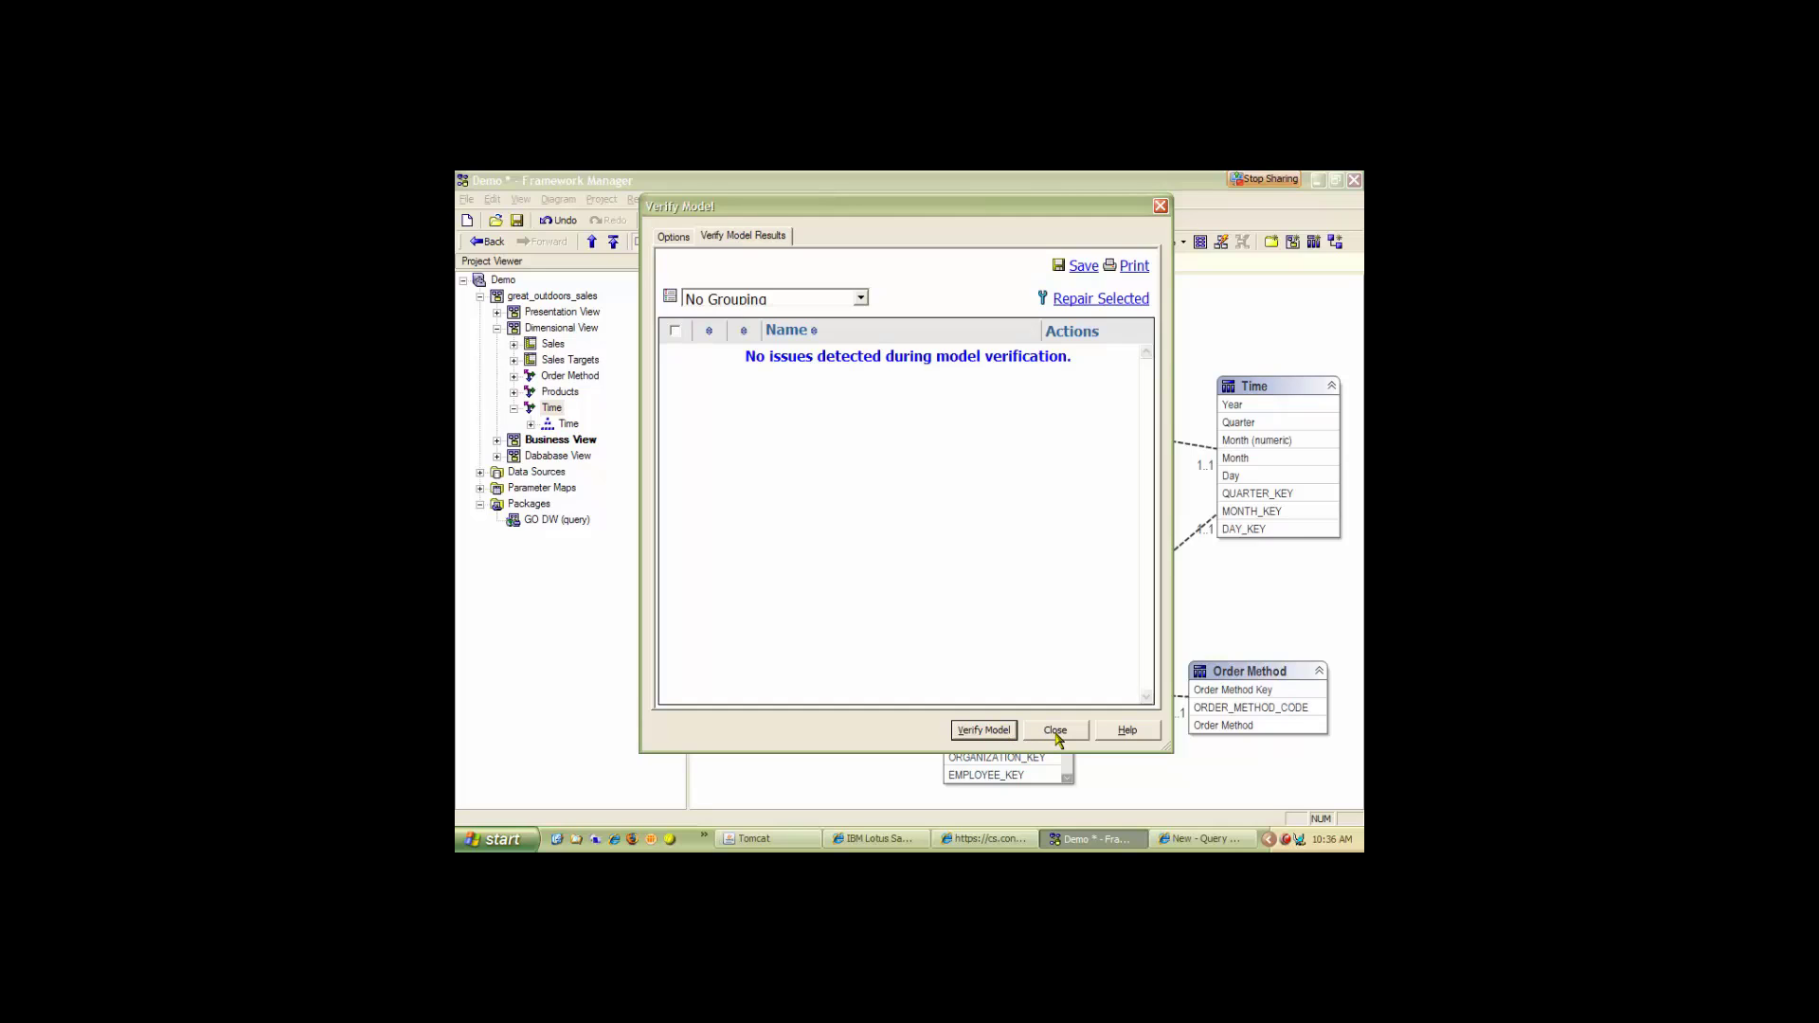
{"action": "left_click", "coordinate": [1055, 731]}
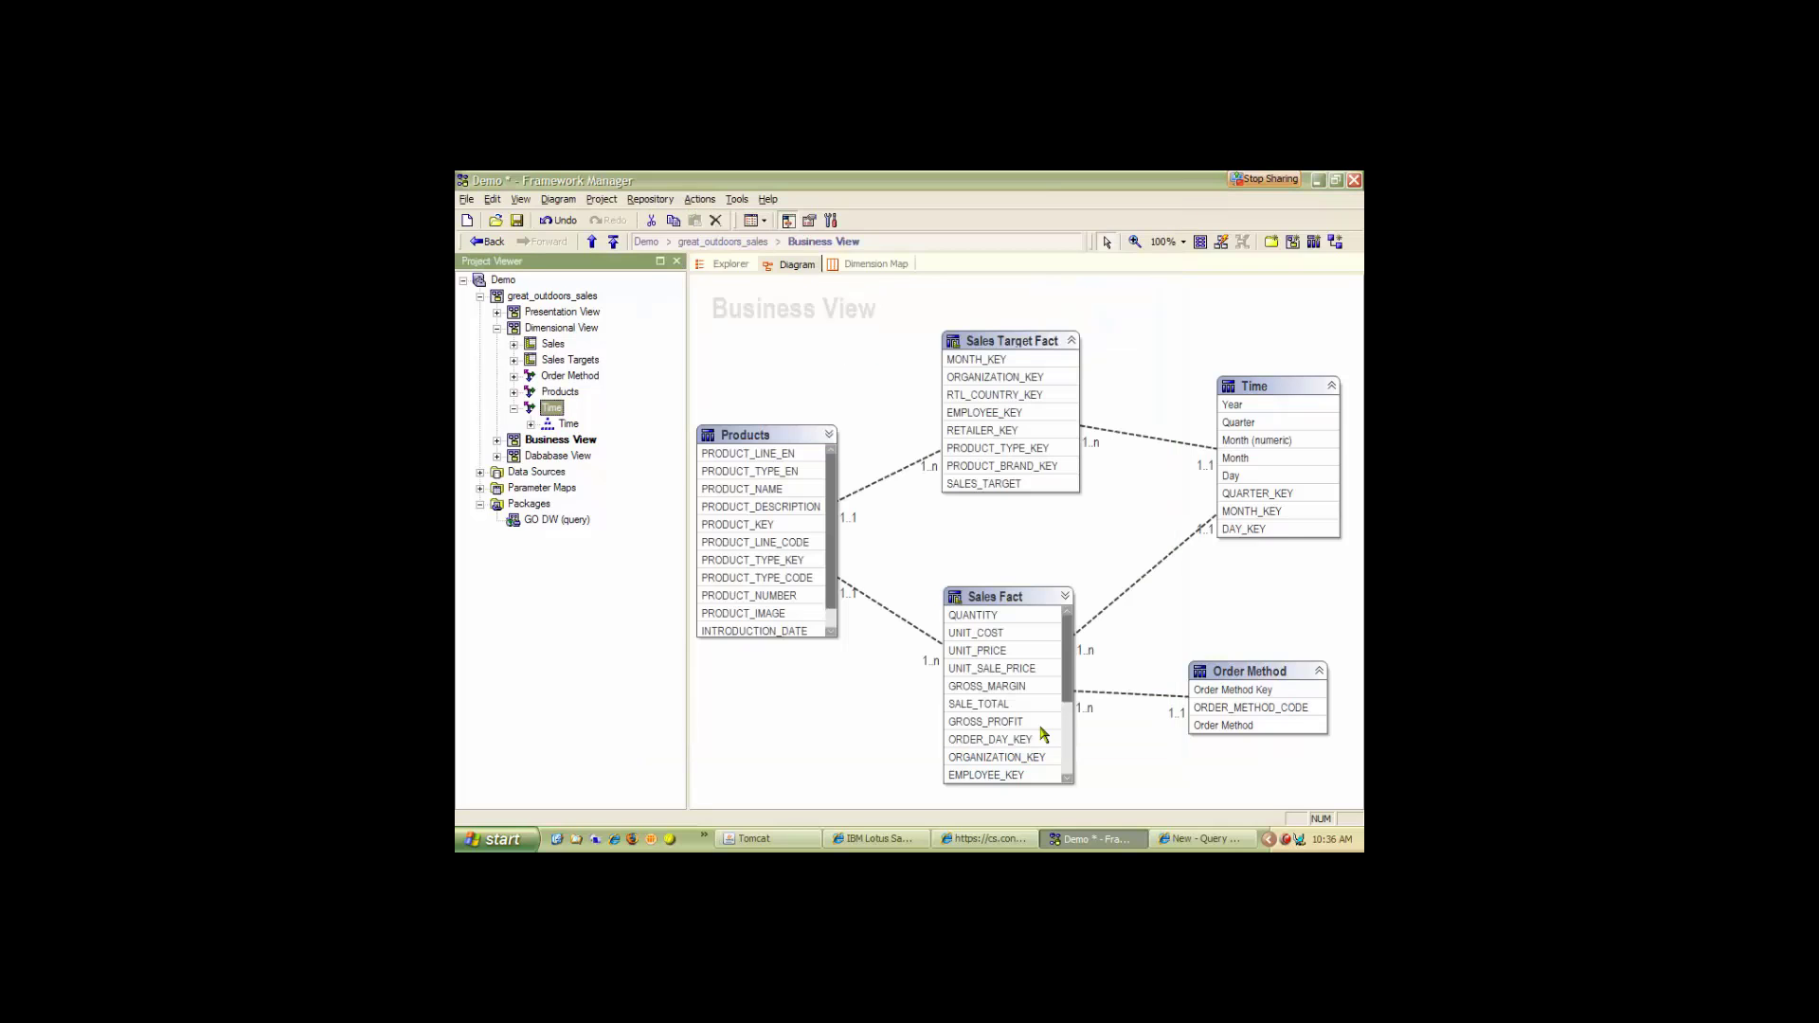
Open the Dimensional View diagram and turn on the display of scope relationships.
{"action": "left_click", "coordinate": [515, 409]}
{"action": "left_click", "coordinate": [563, 328]}
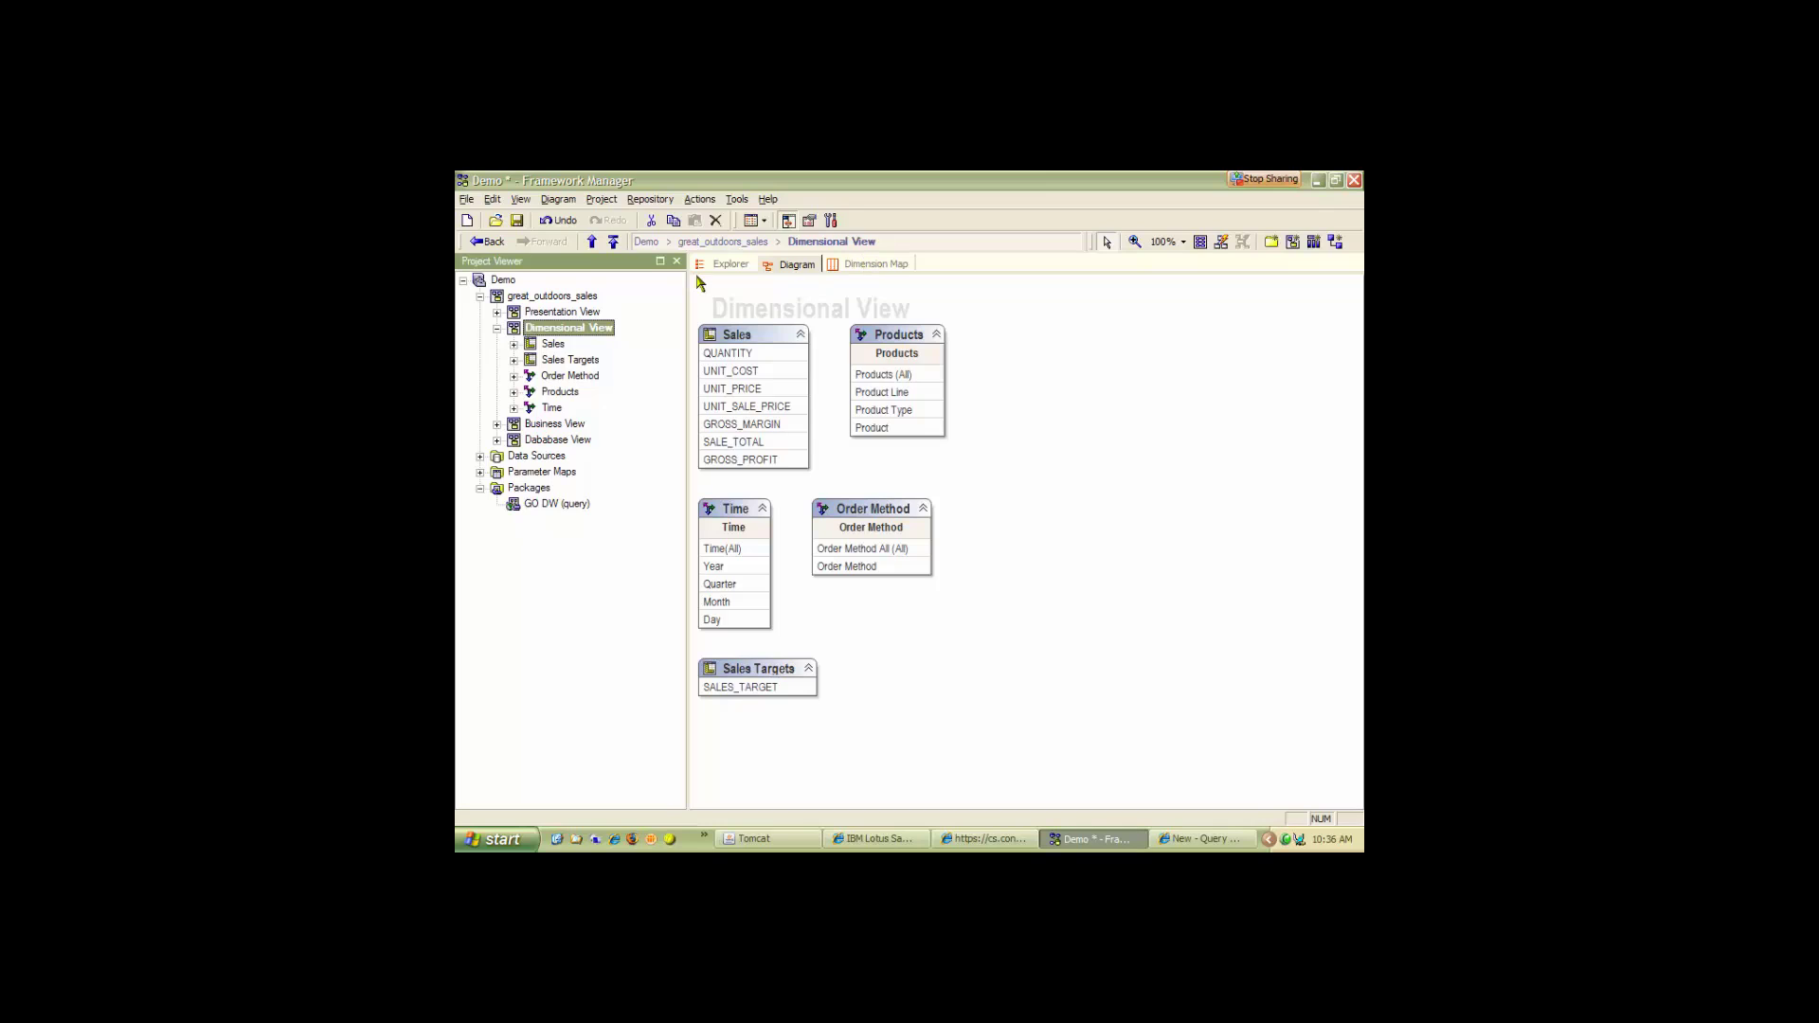
{"action": "left_click", "coordinate": [559, 199]}
{"action": "left_click", "coordinate": [595, 311]}
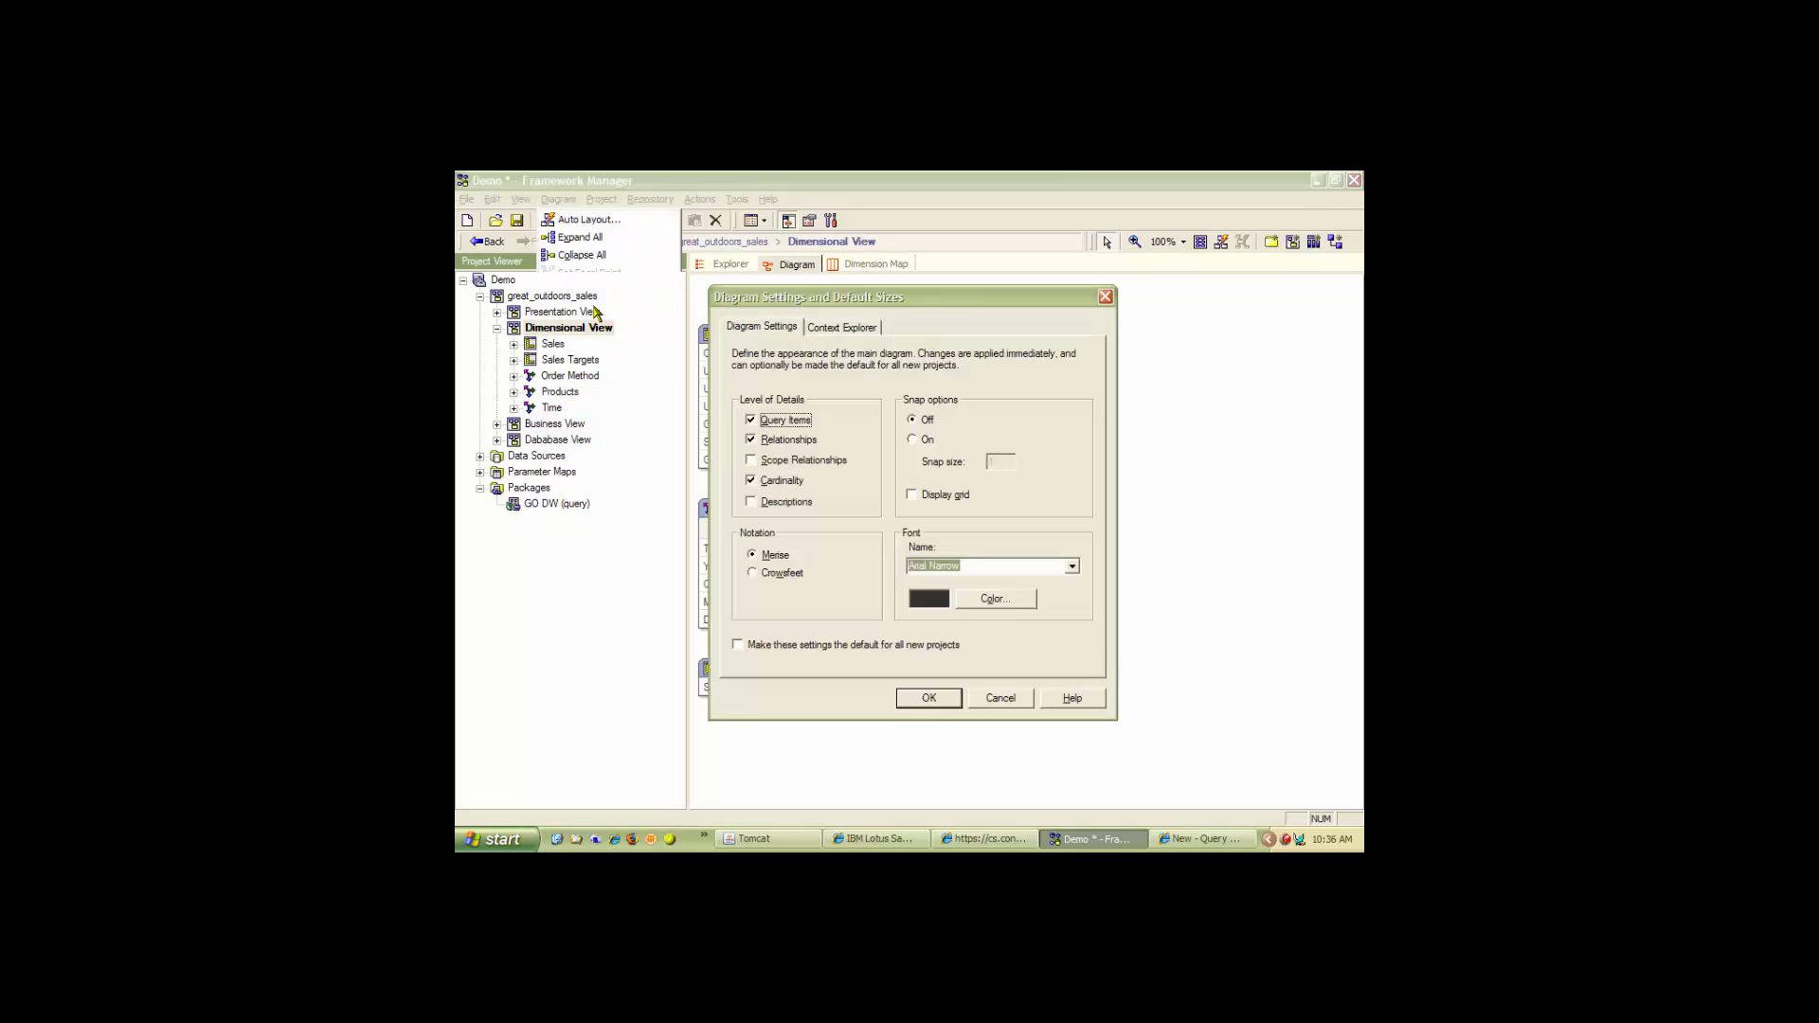
{"action": "left_click", "coordinate": [751, 461]}
{"action": "left_click", "coordinate": [932, 698]}
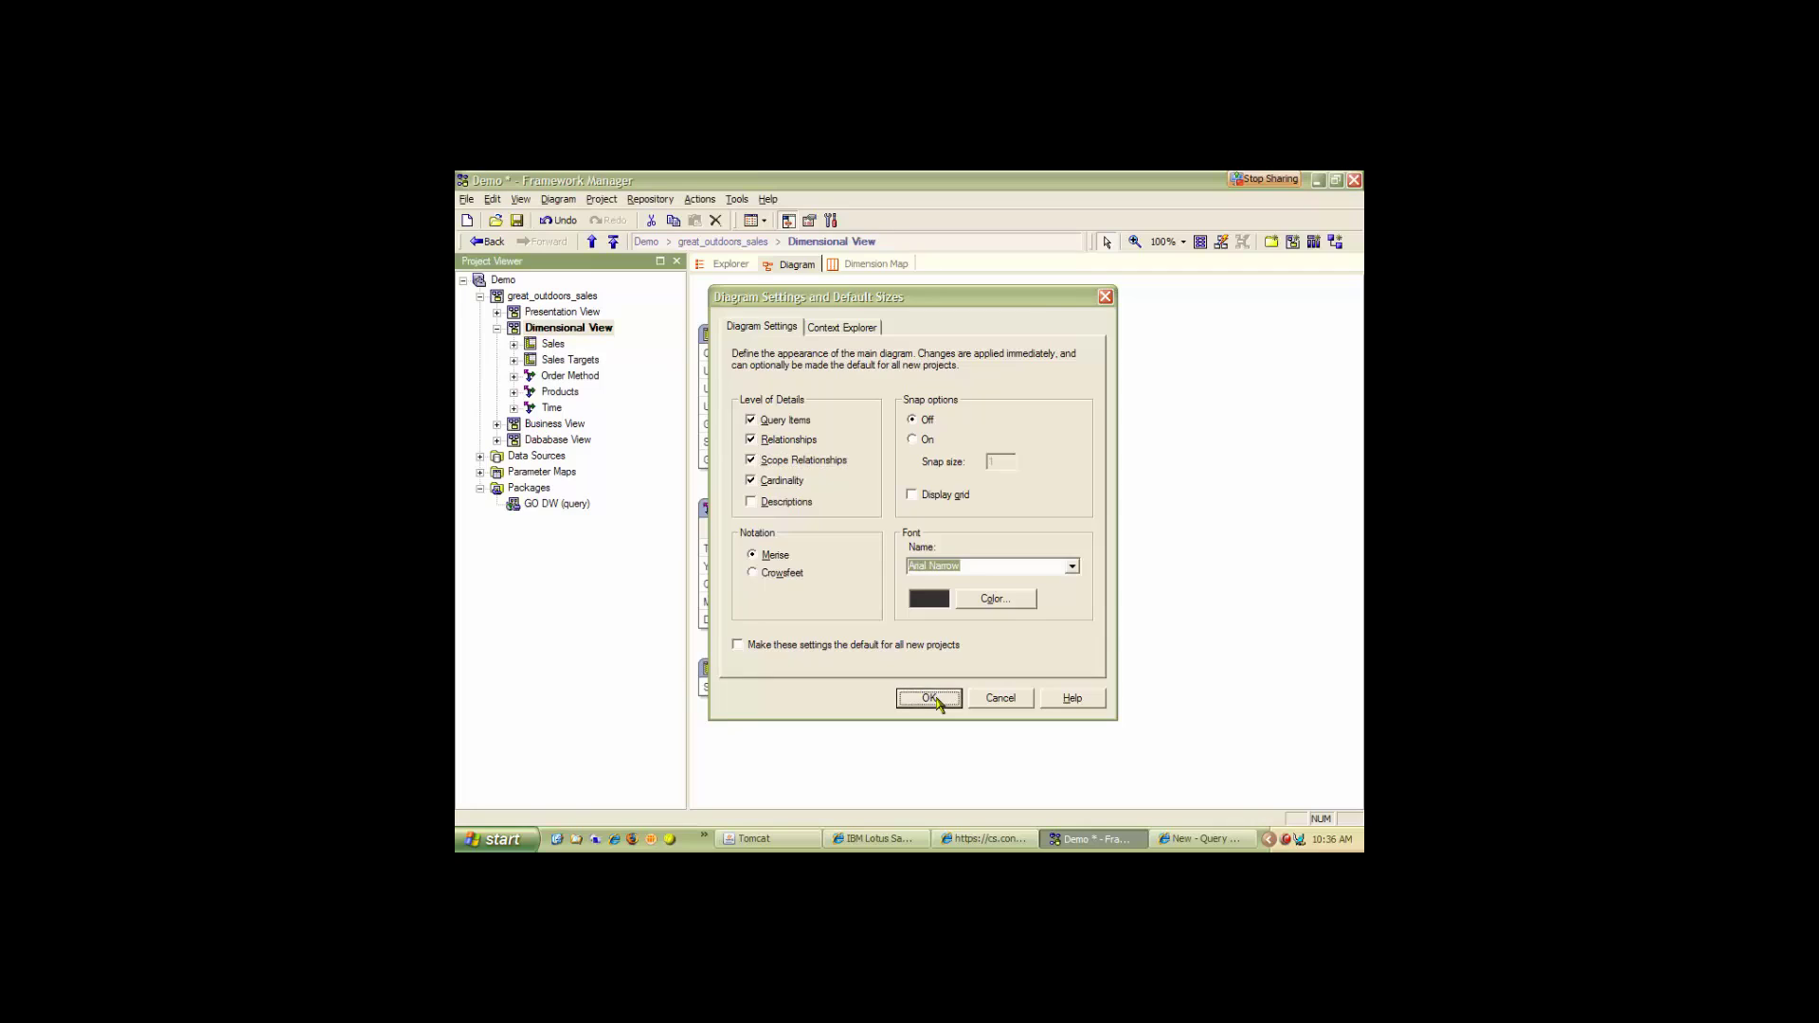
Move Order Method away from the other diagram objects and select its scope relationship with Sales Targets.
{"action": "left_click_drag", "start_coordinate": [878, 504], "coordinate": [969, 542]}
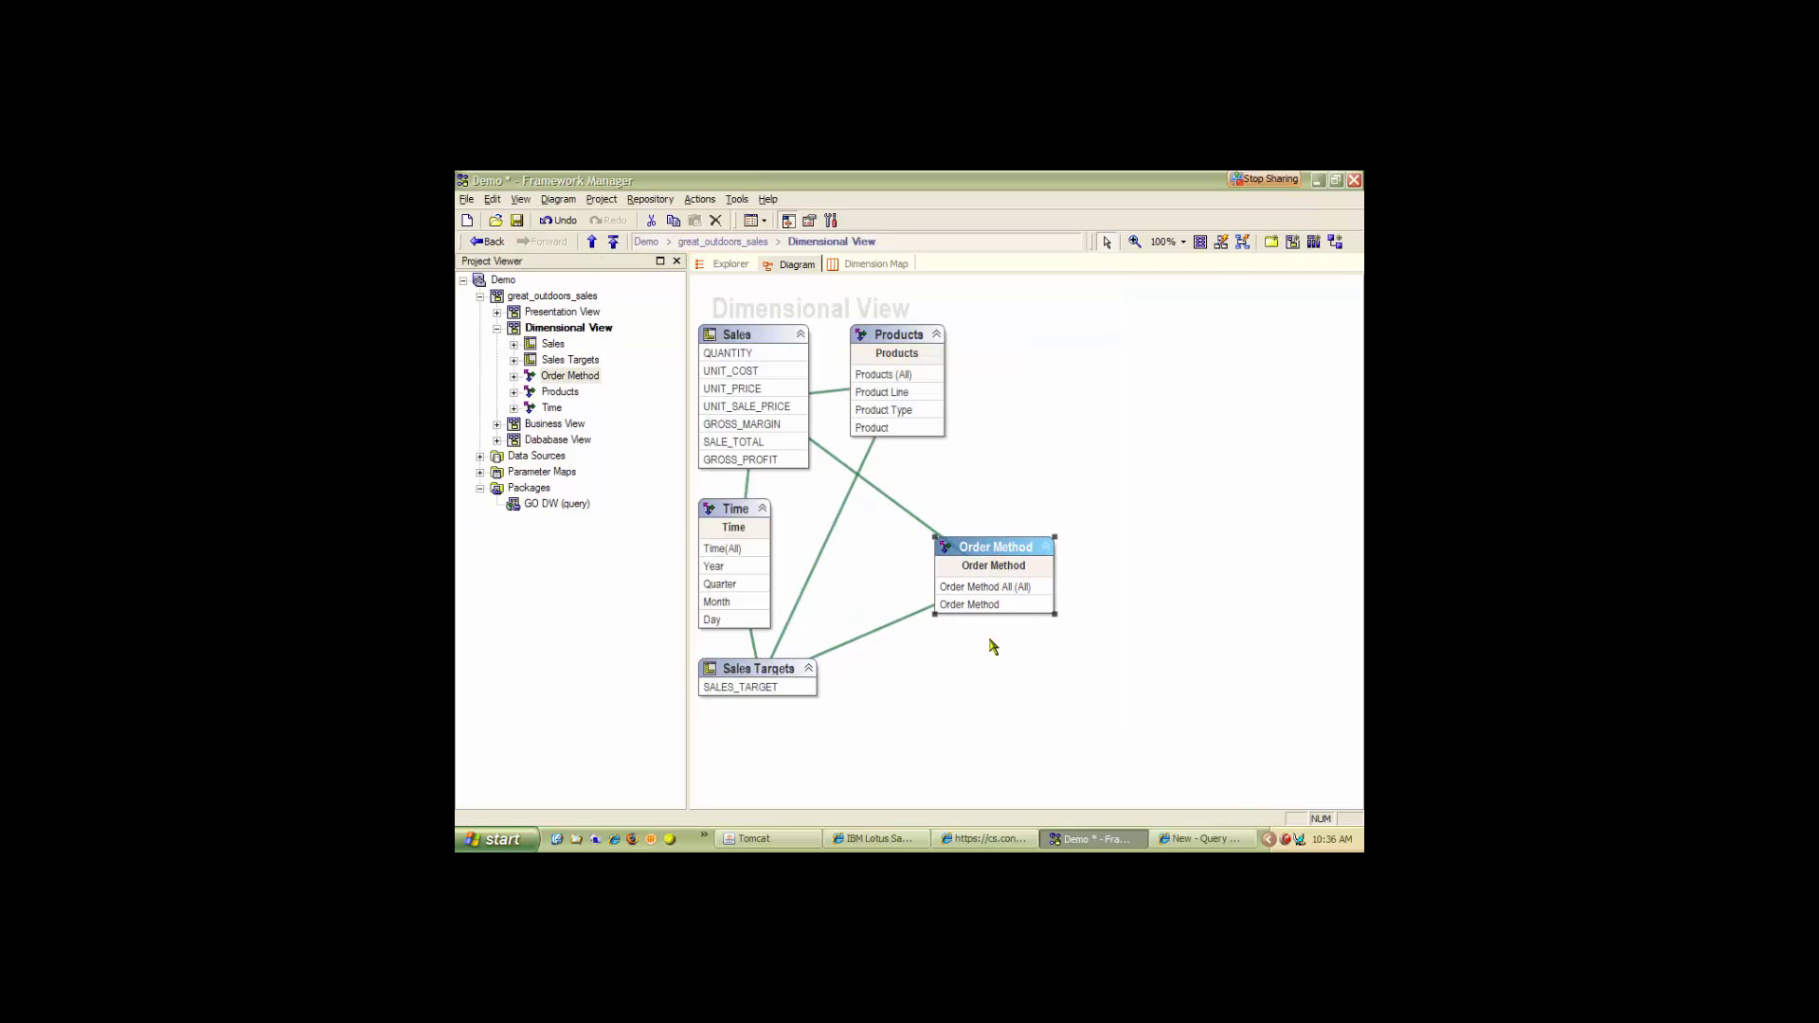
{"action": "left_click", "coordinate": [891, 629]}
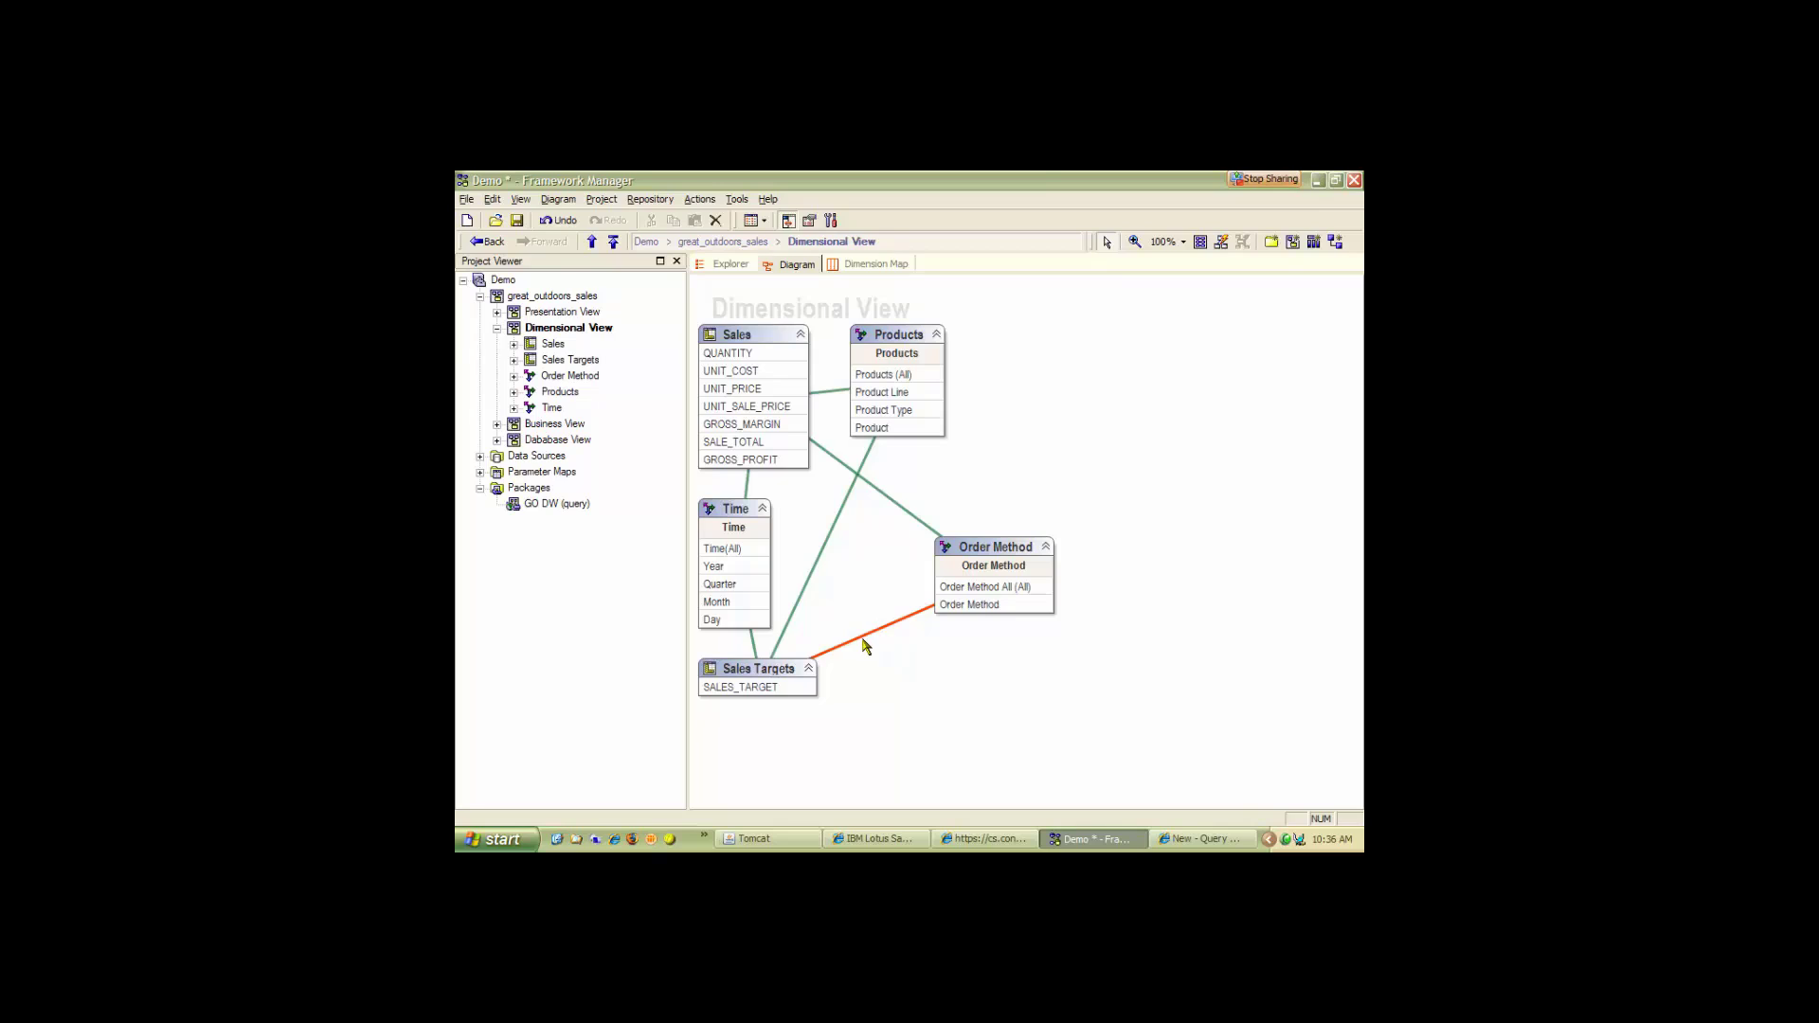
Review the Sales scope in the dimension map and set the Sales Targets scope to Month in Time and Product Type in Products.
{"action": "left_click", "coordinate": [875, 266]}
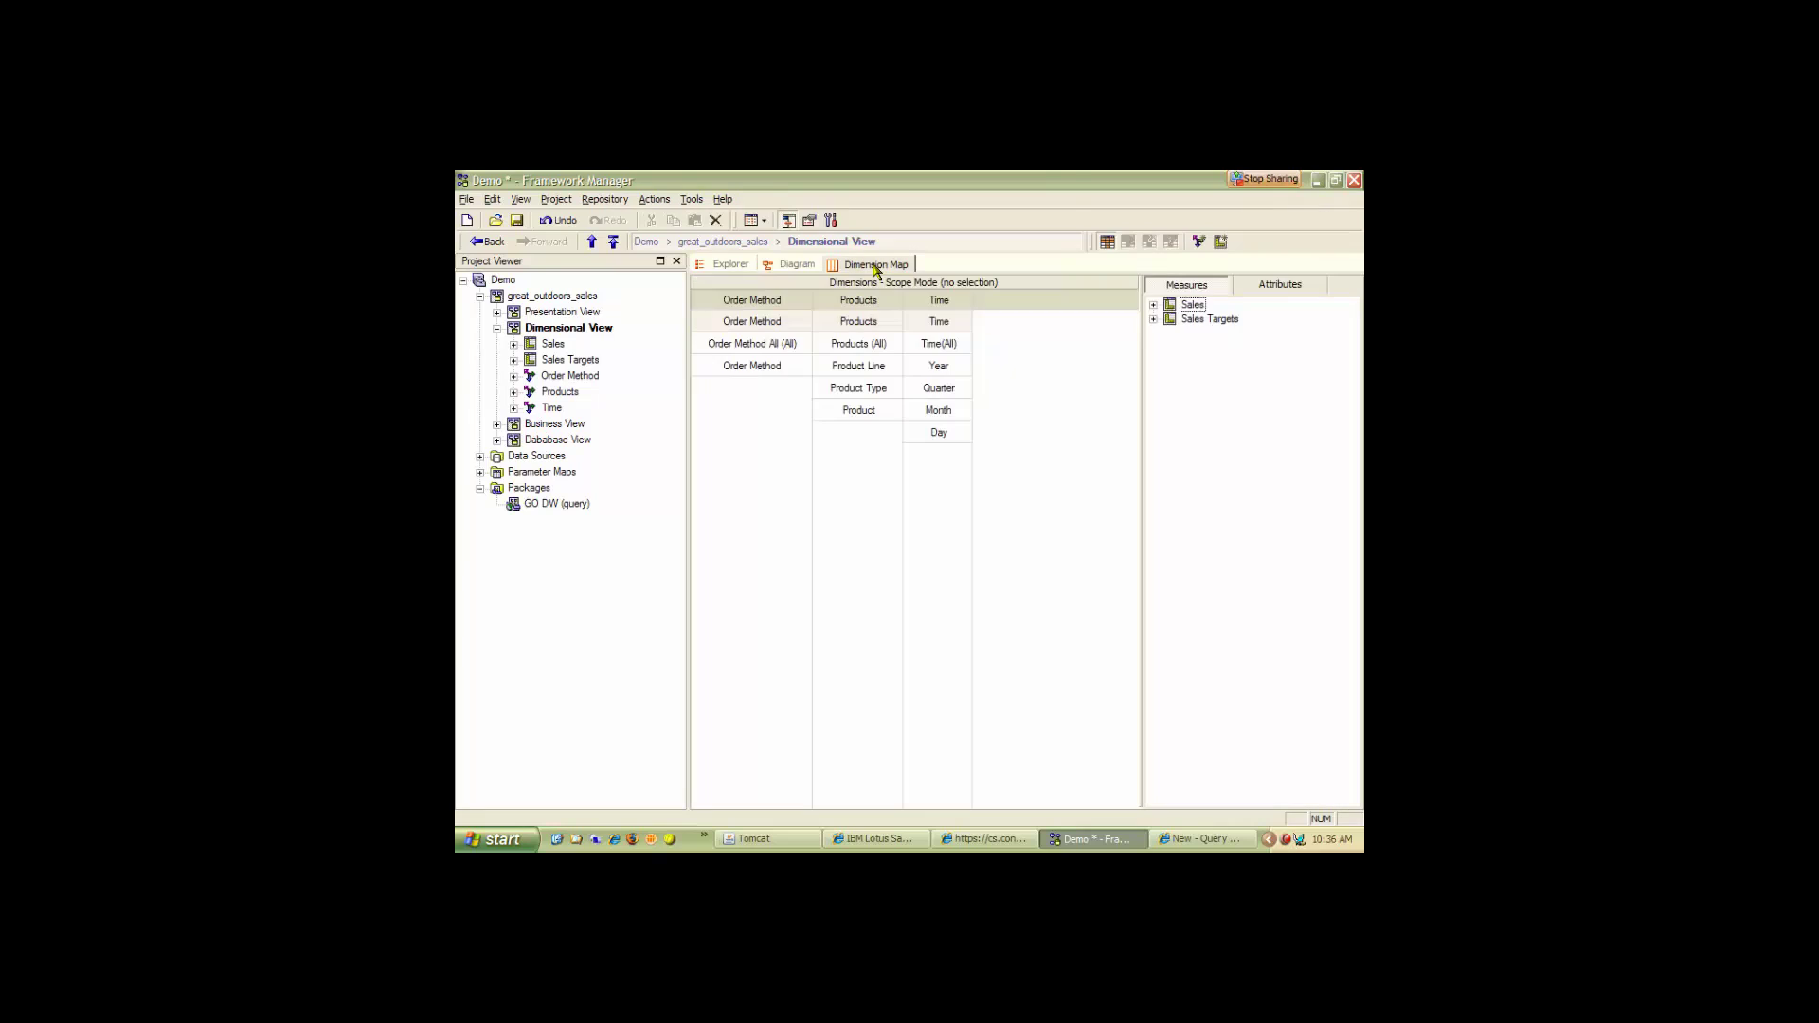
{"action": "left_click", "coordinate": [1185, 308]}
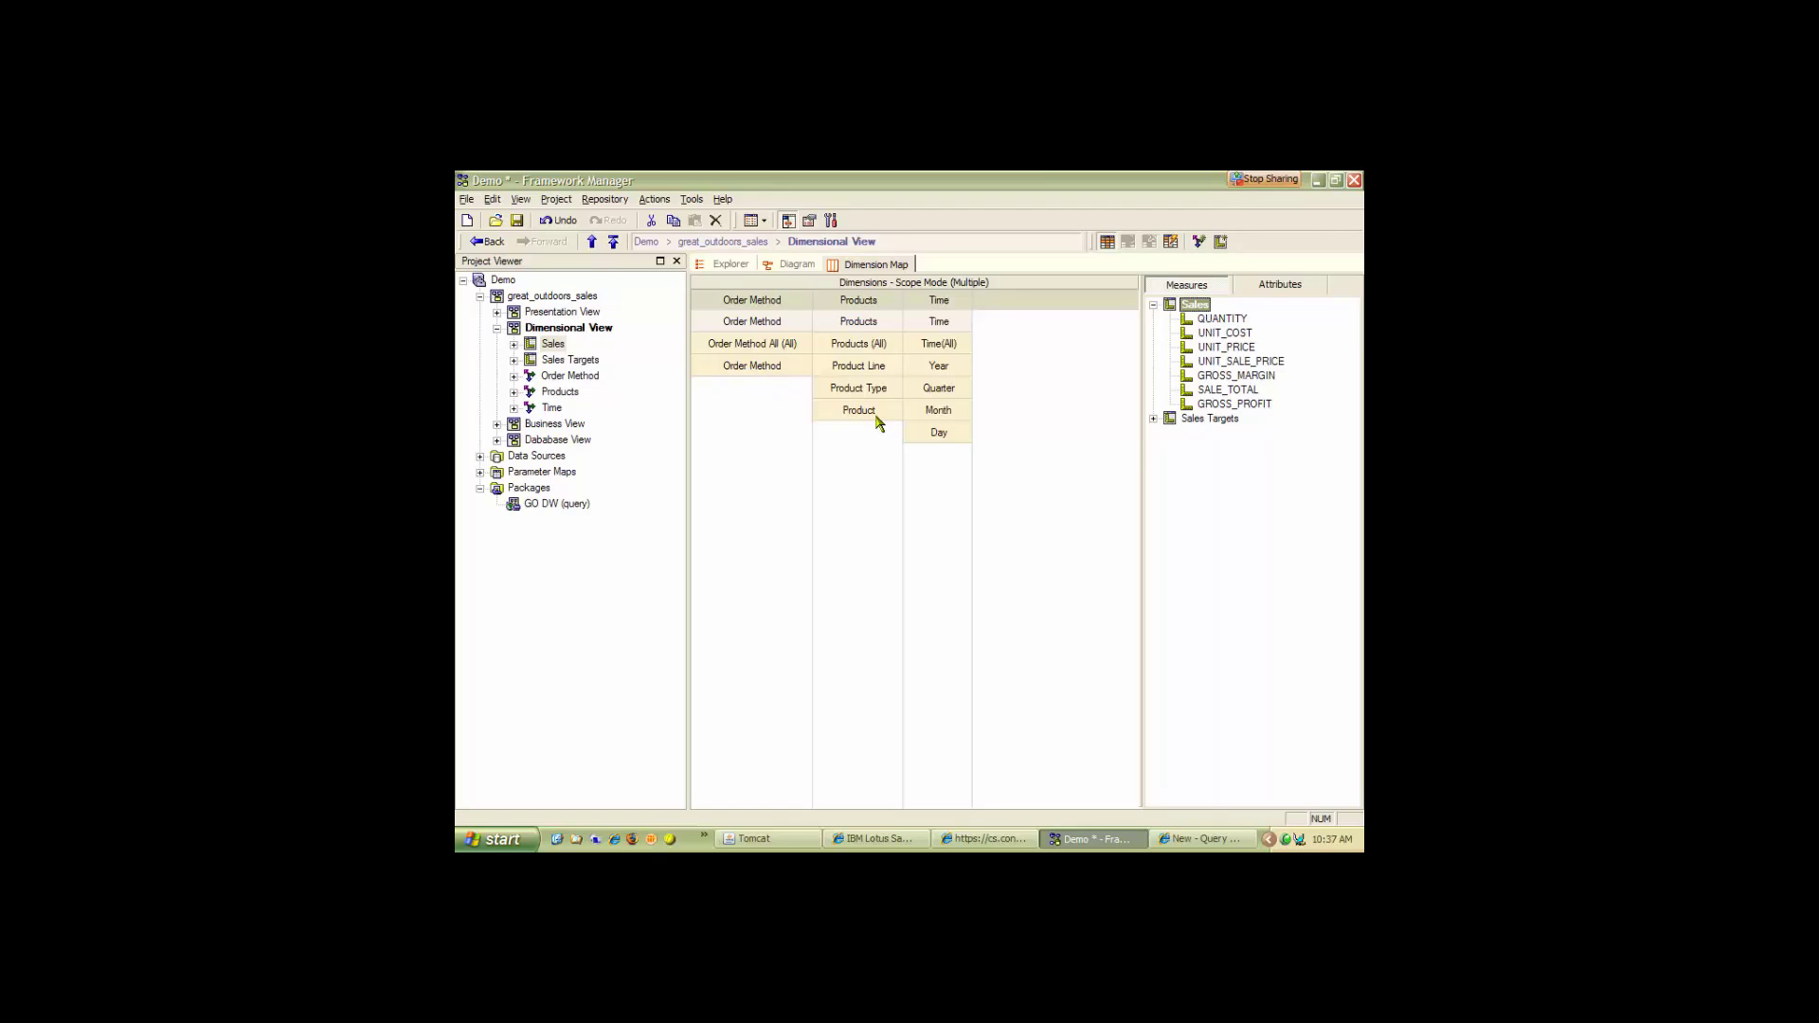
{"action": "left_click", "coordinate": [1154, 419]}
{"action": "left_click", "coordinate": [1193, 419]}
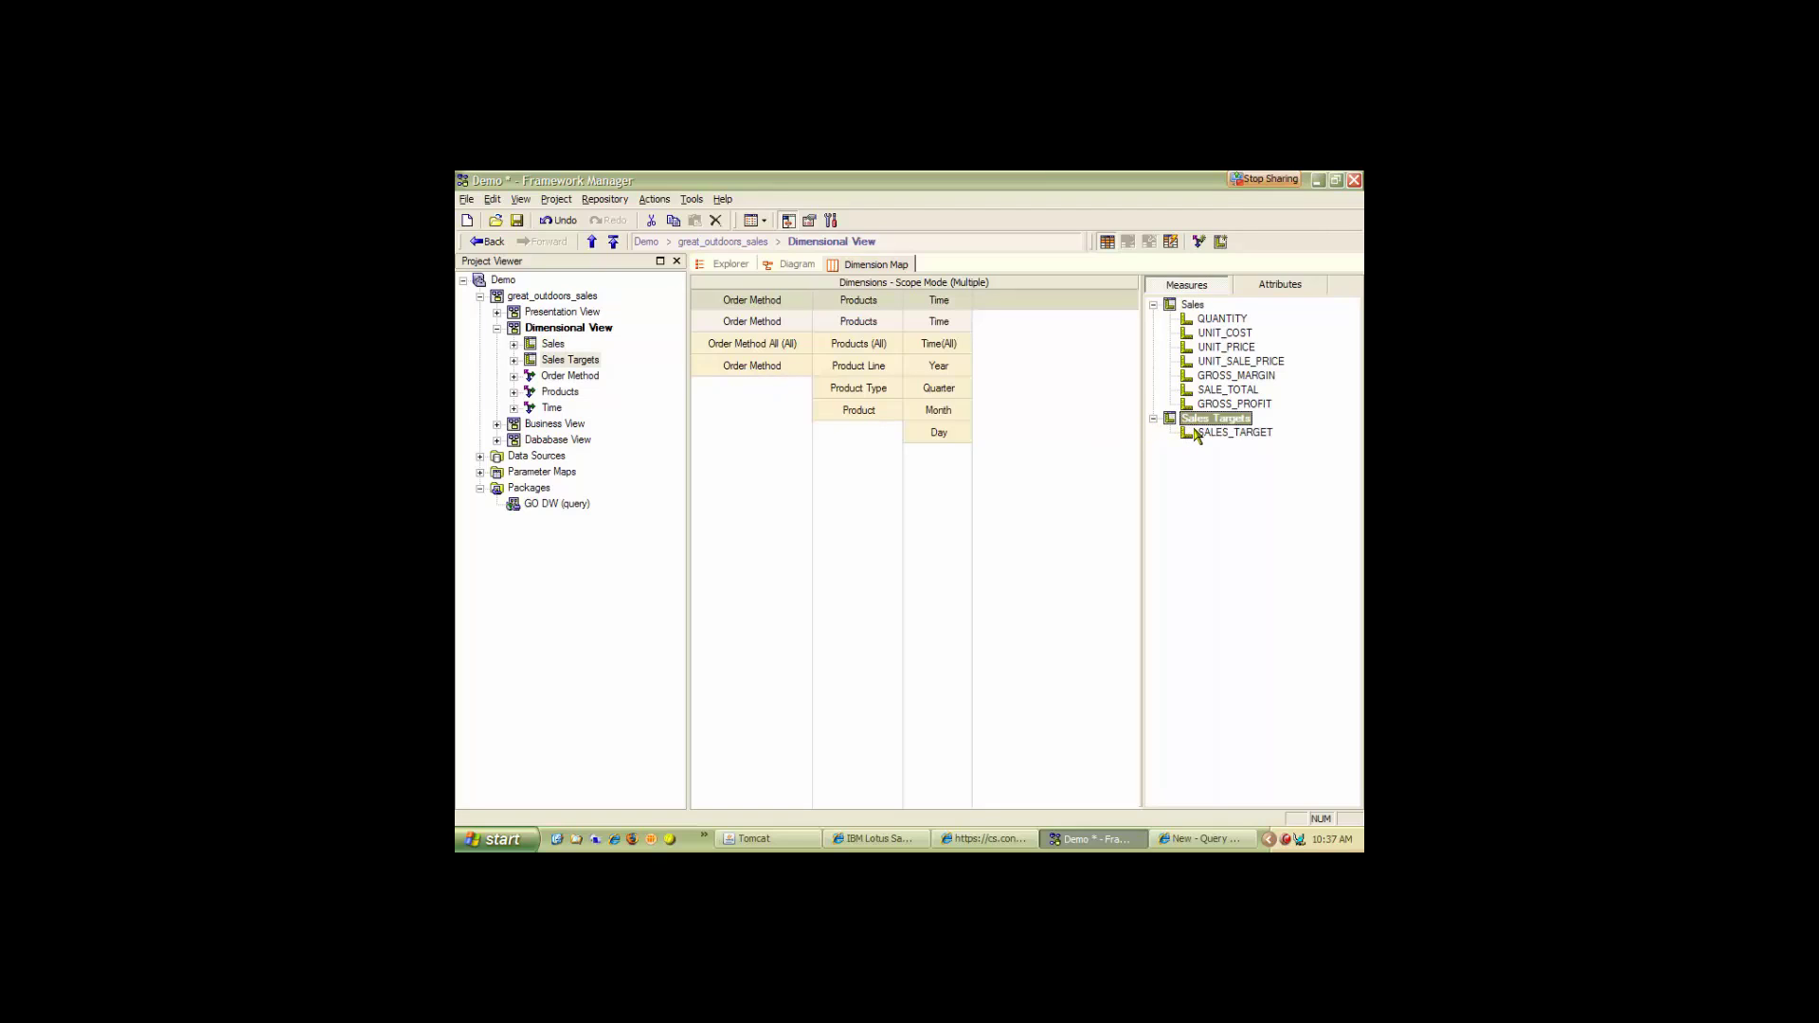
{"action": "left_click", "coordinate": [938, 411]}
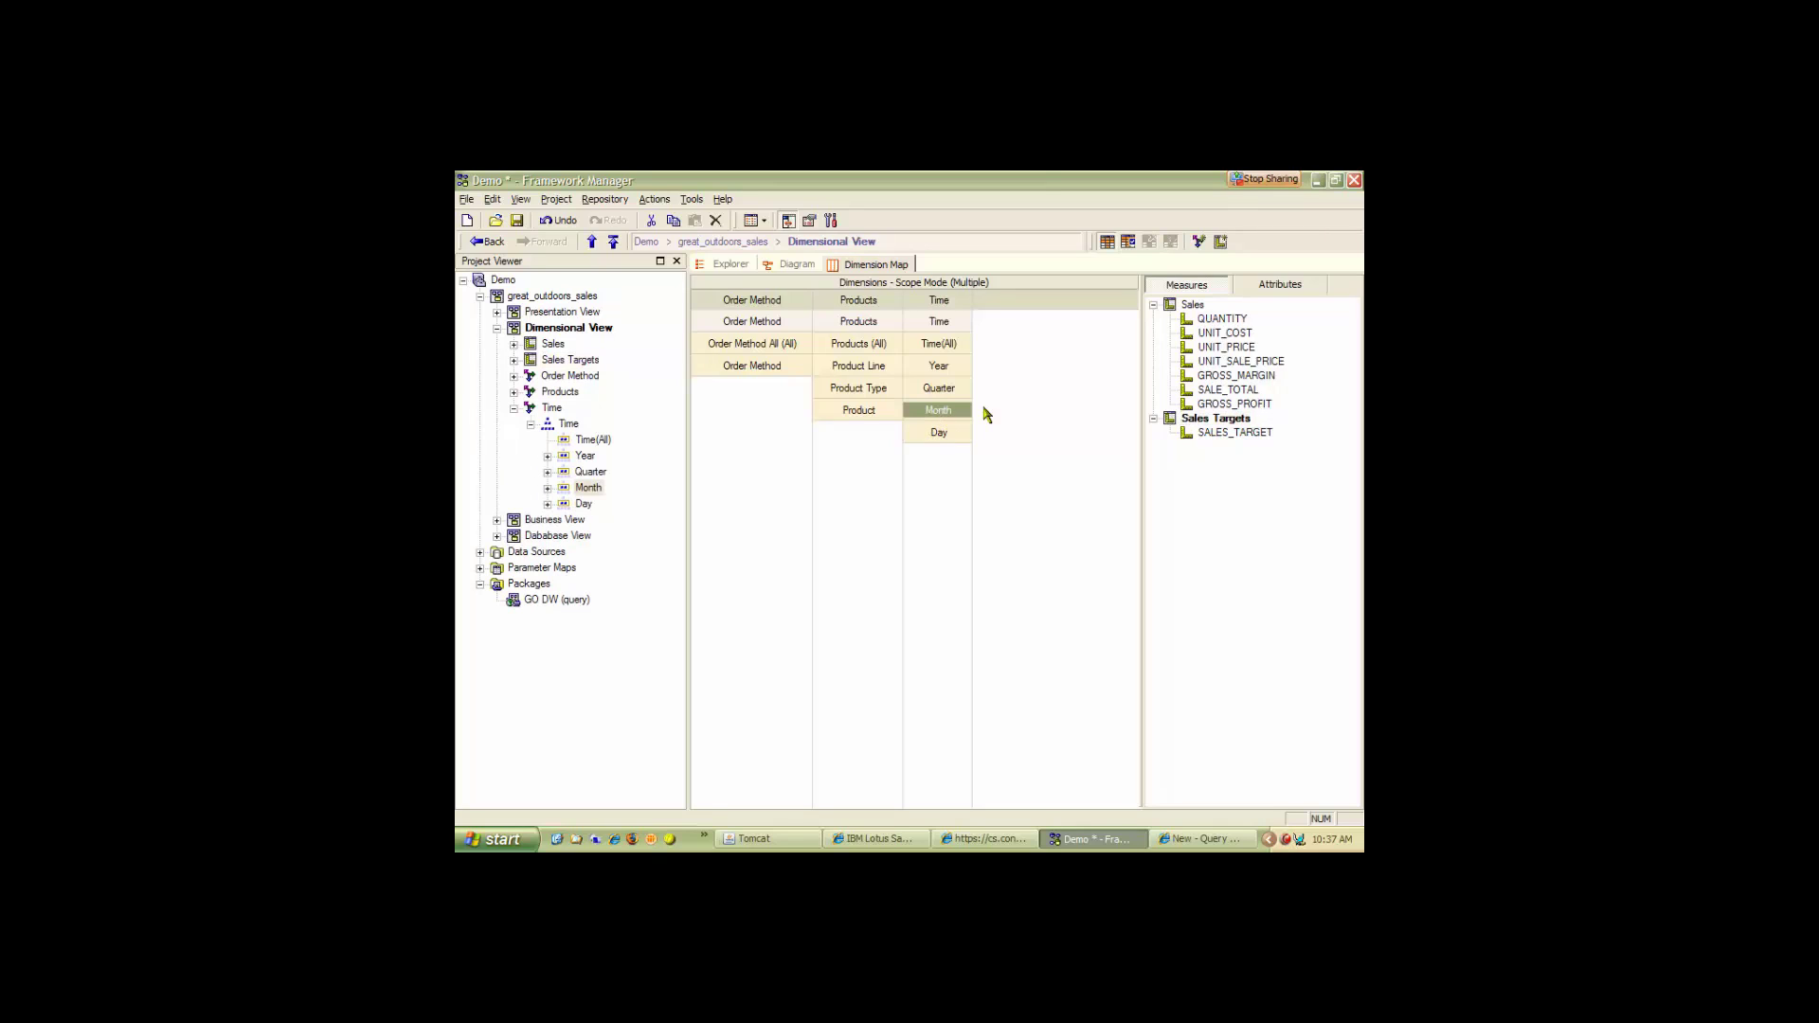
{"action": "left_click", "coordinate": [1129, 242]}
{"action": "left_click", "coordinate": [855, 390]}
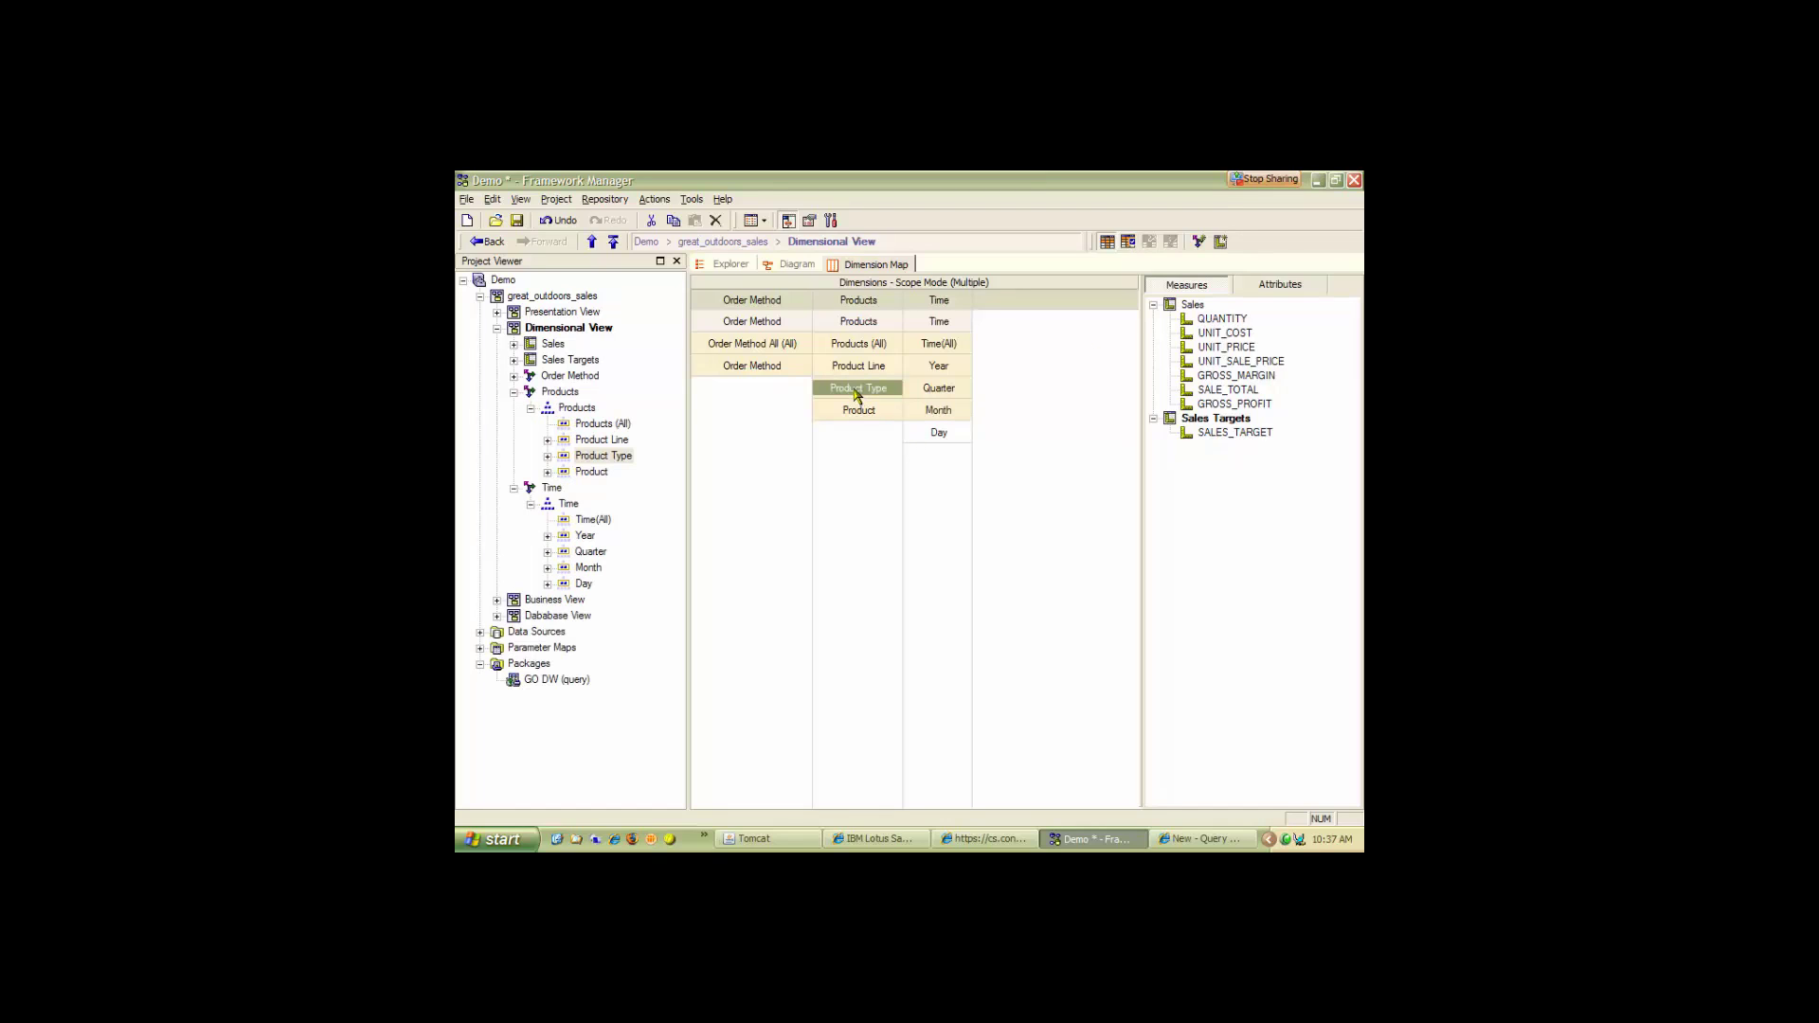
{"action": "left_click", "coordinate": [1129, 243]}
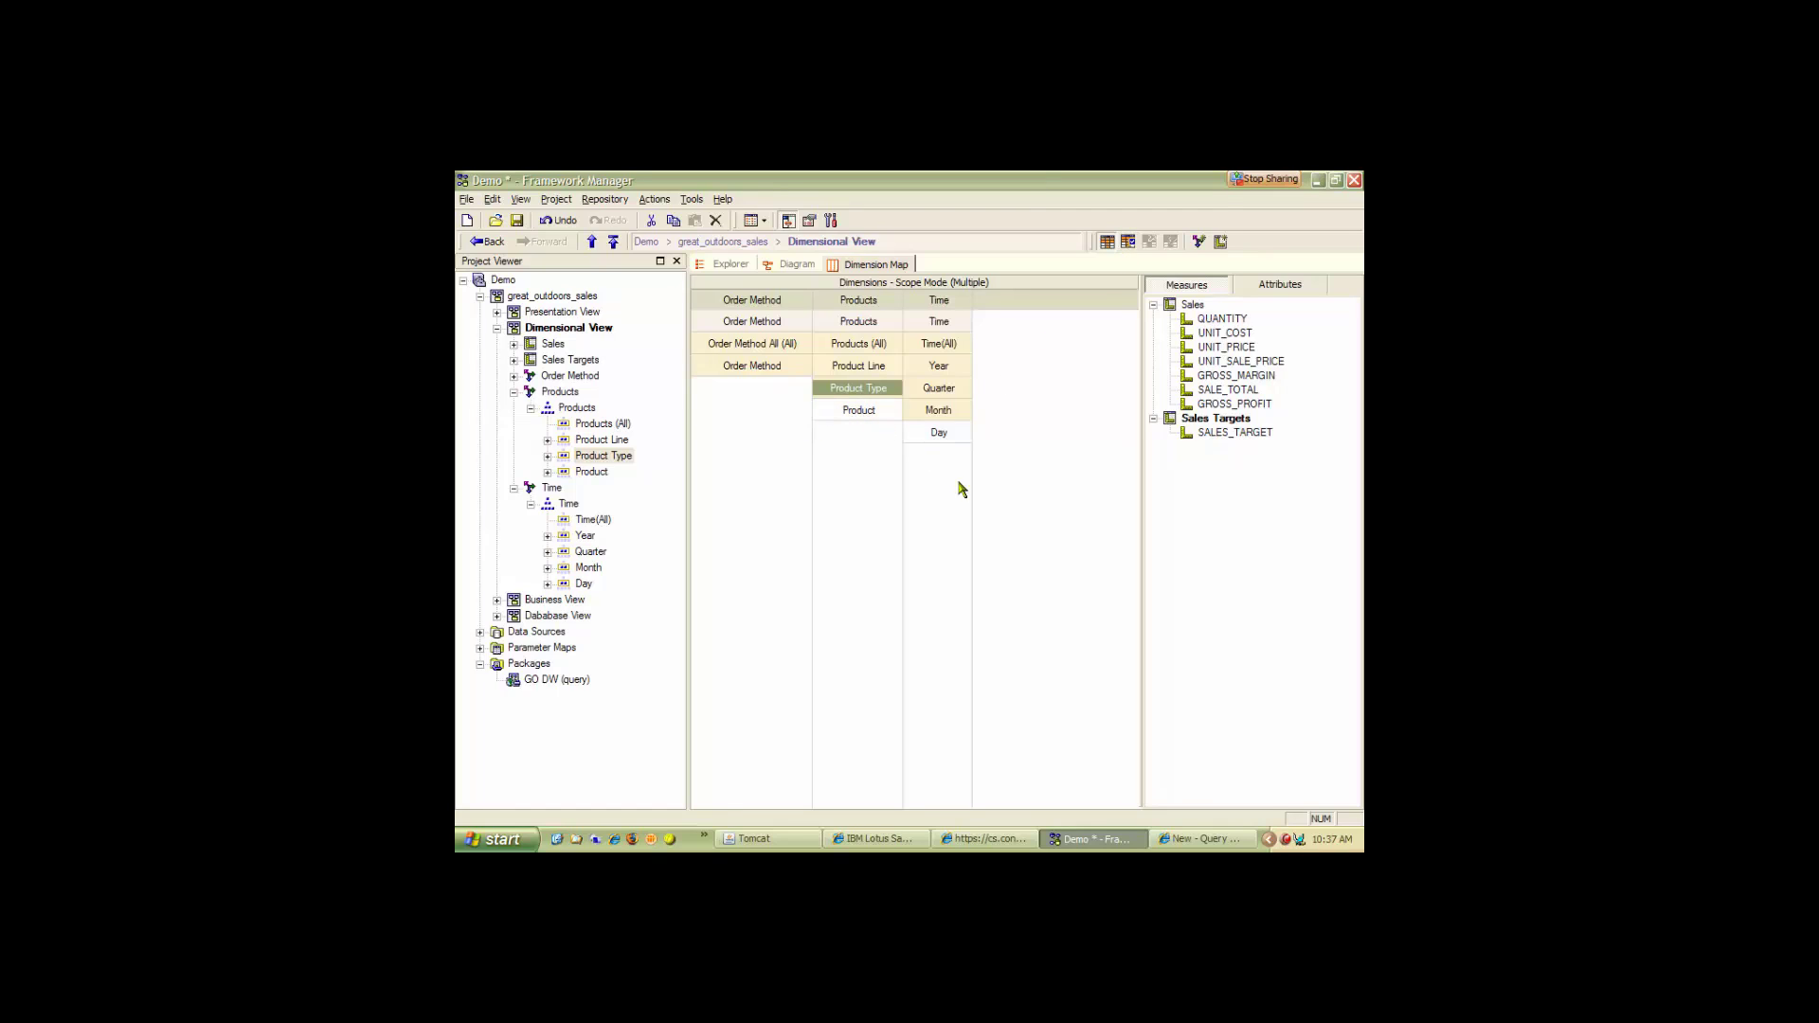
Remove the Order Method hierarchy from the Sales Targets scope and check the scope relationships in the diagram.
{"action": "left_click", "coordinate": [768, 321]}
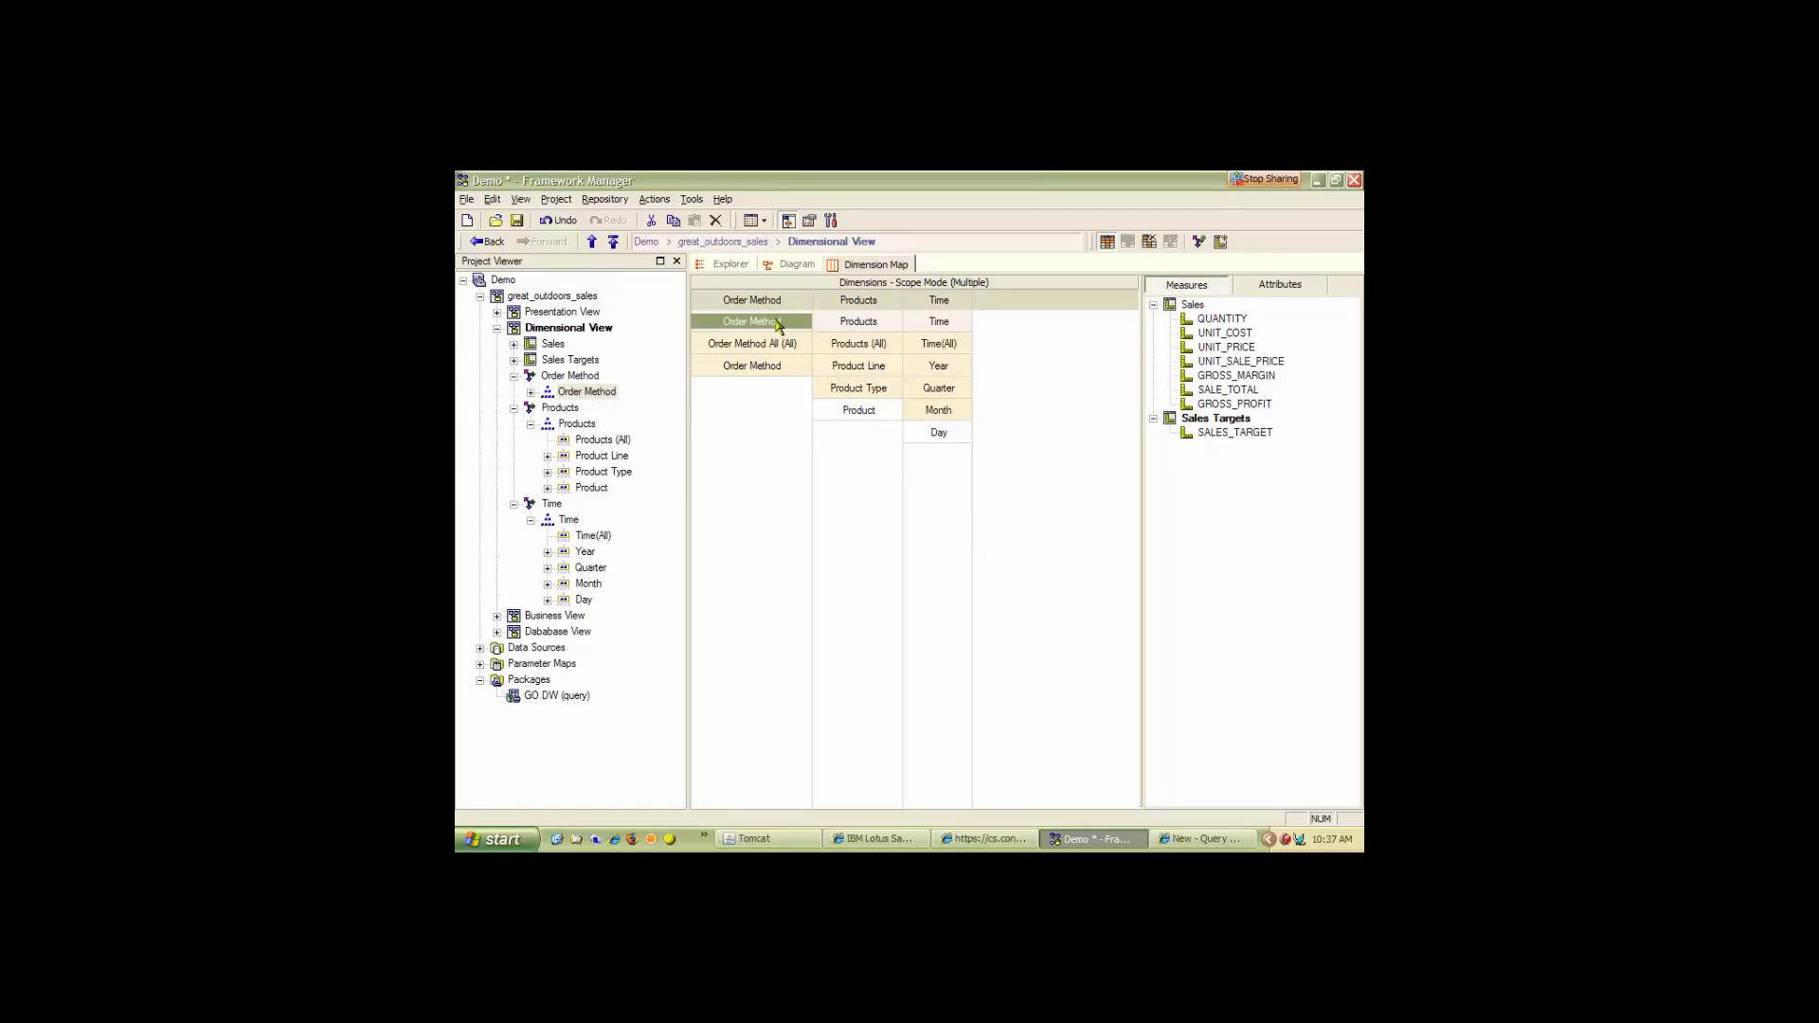
{"action": "left_click", "coordinate": [1150, 242]}
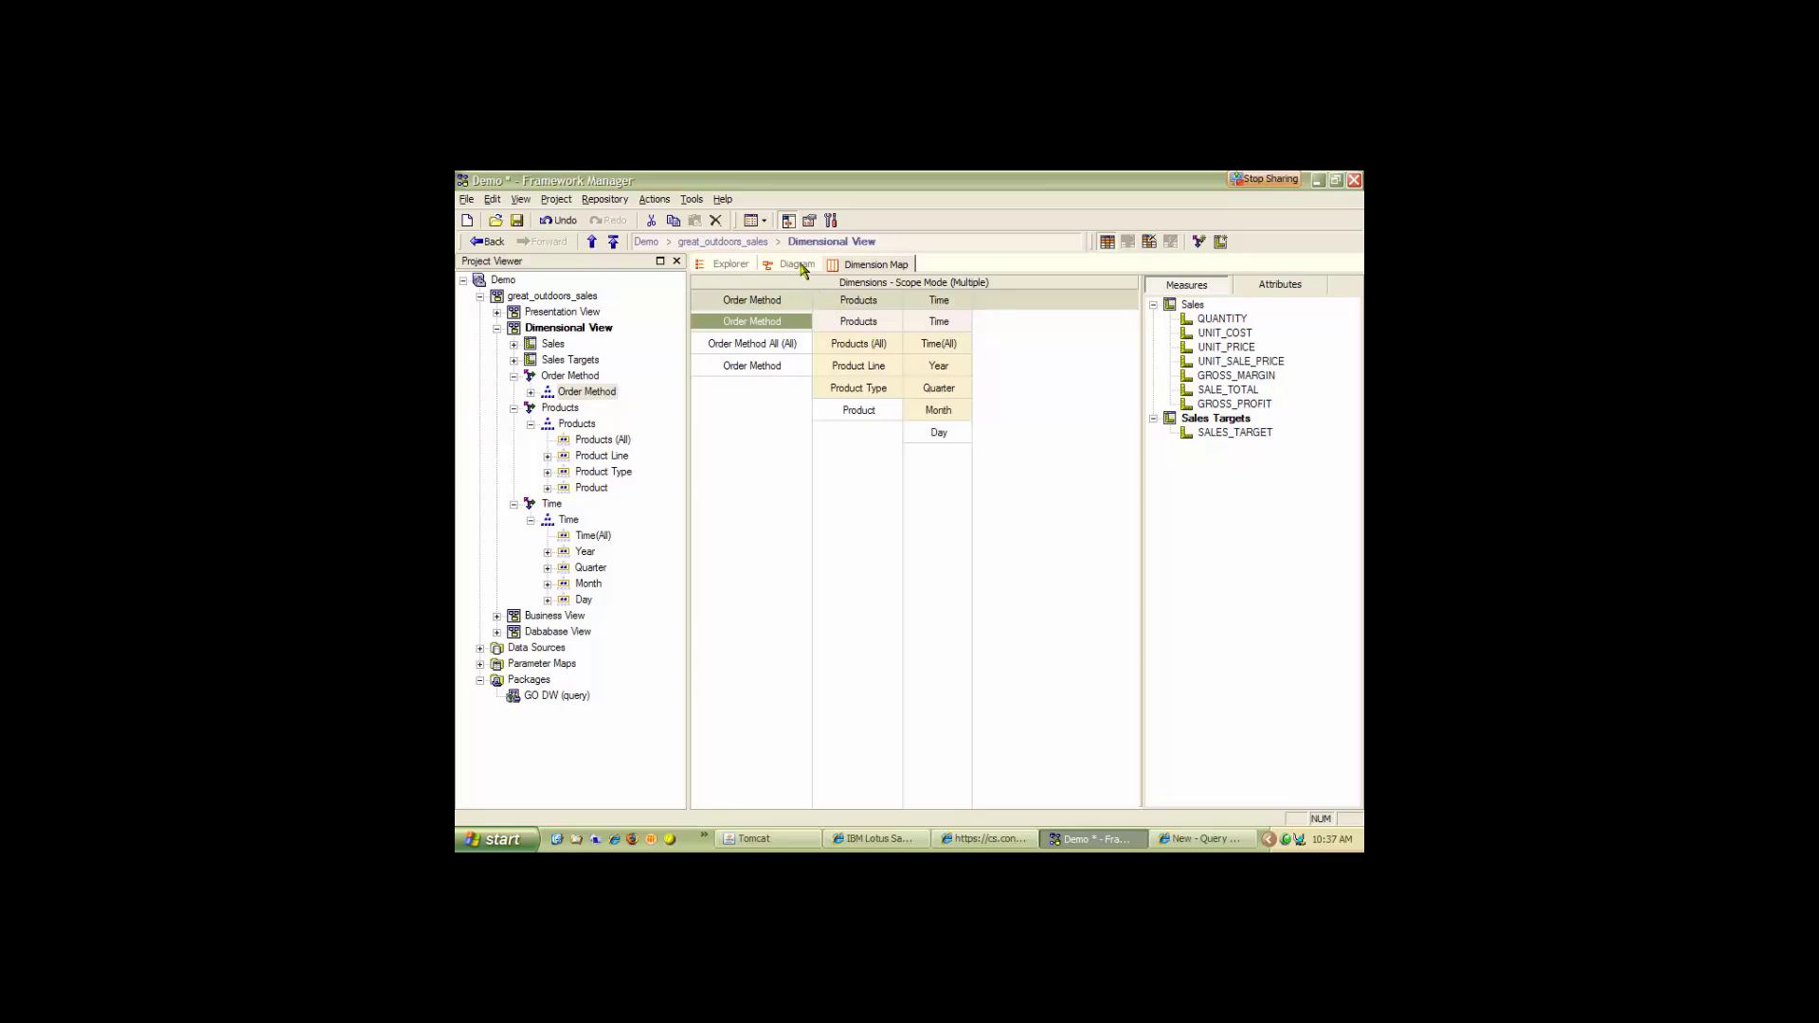
{"action": "left_click", "coordinate": [798, 265]}
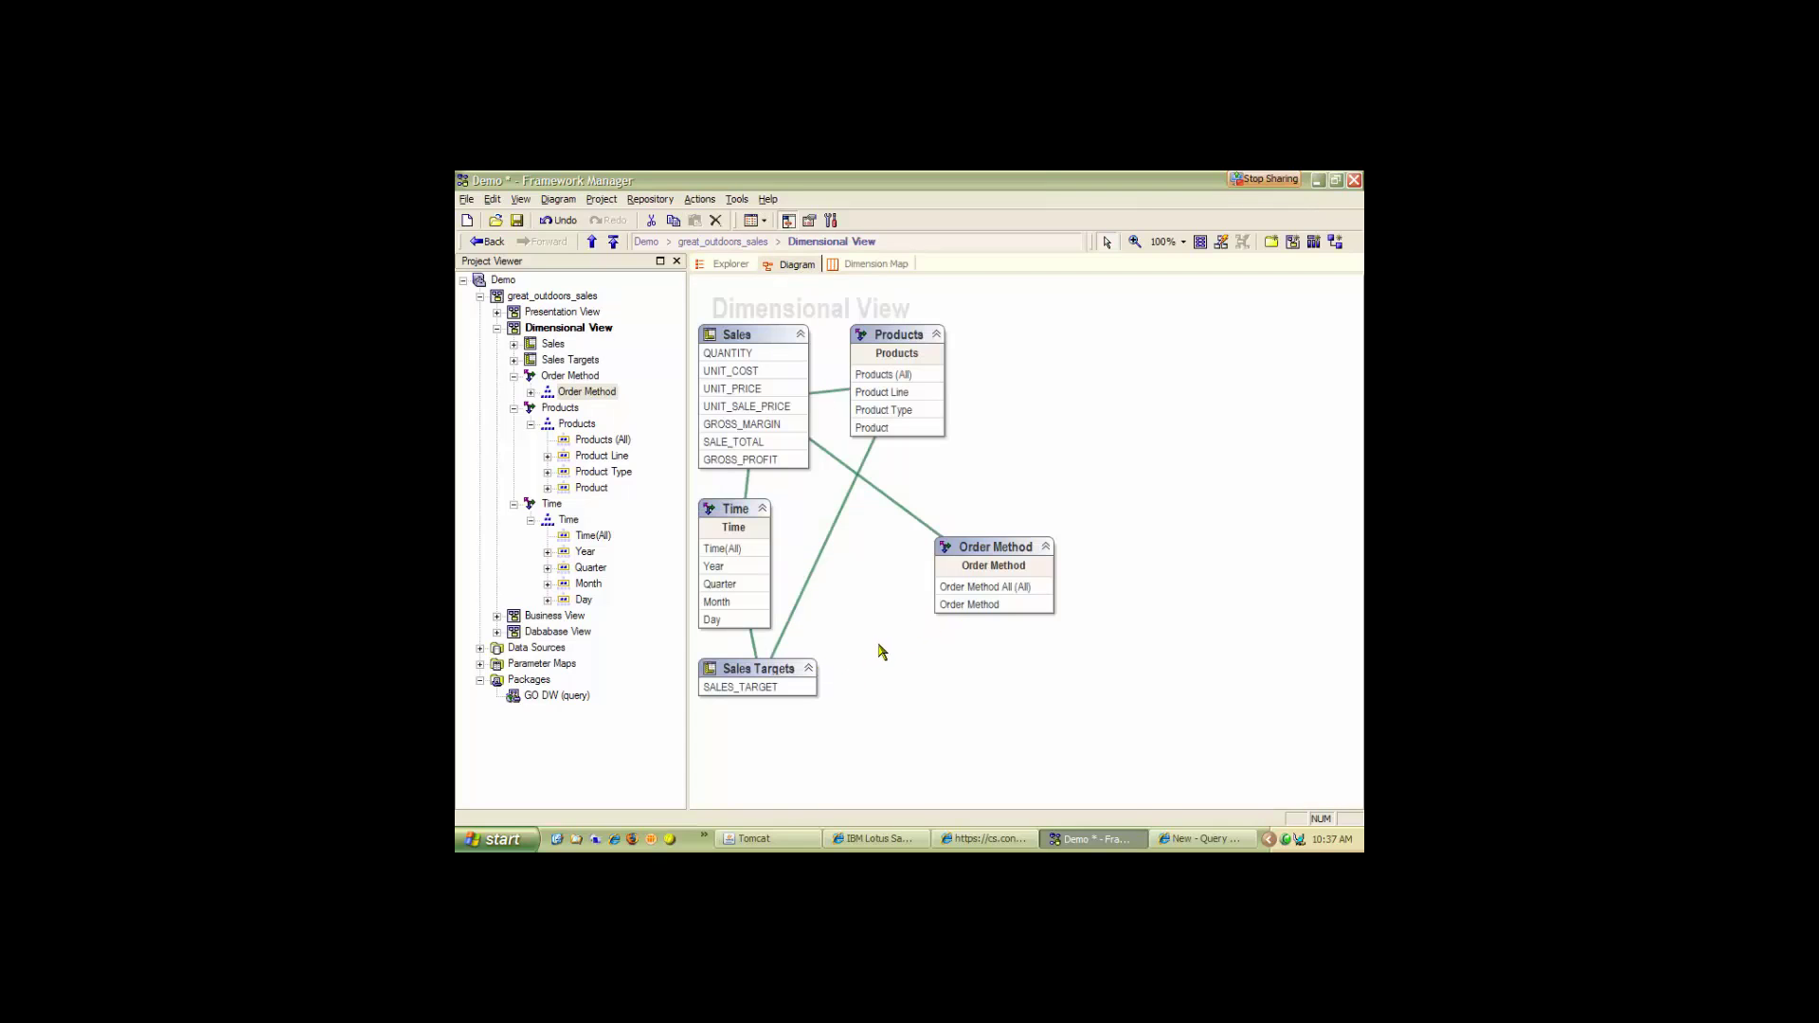
{"action": "left_click", "coordinate": [870, 266]}
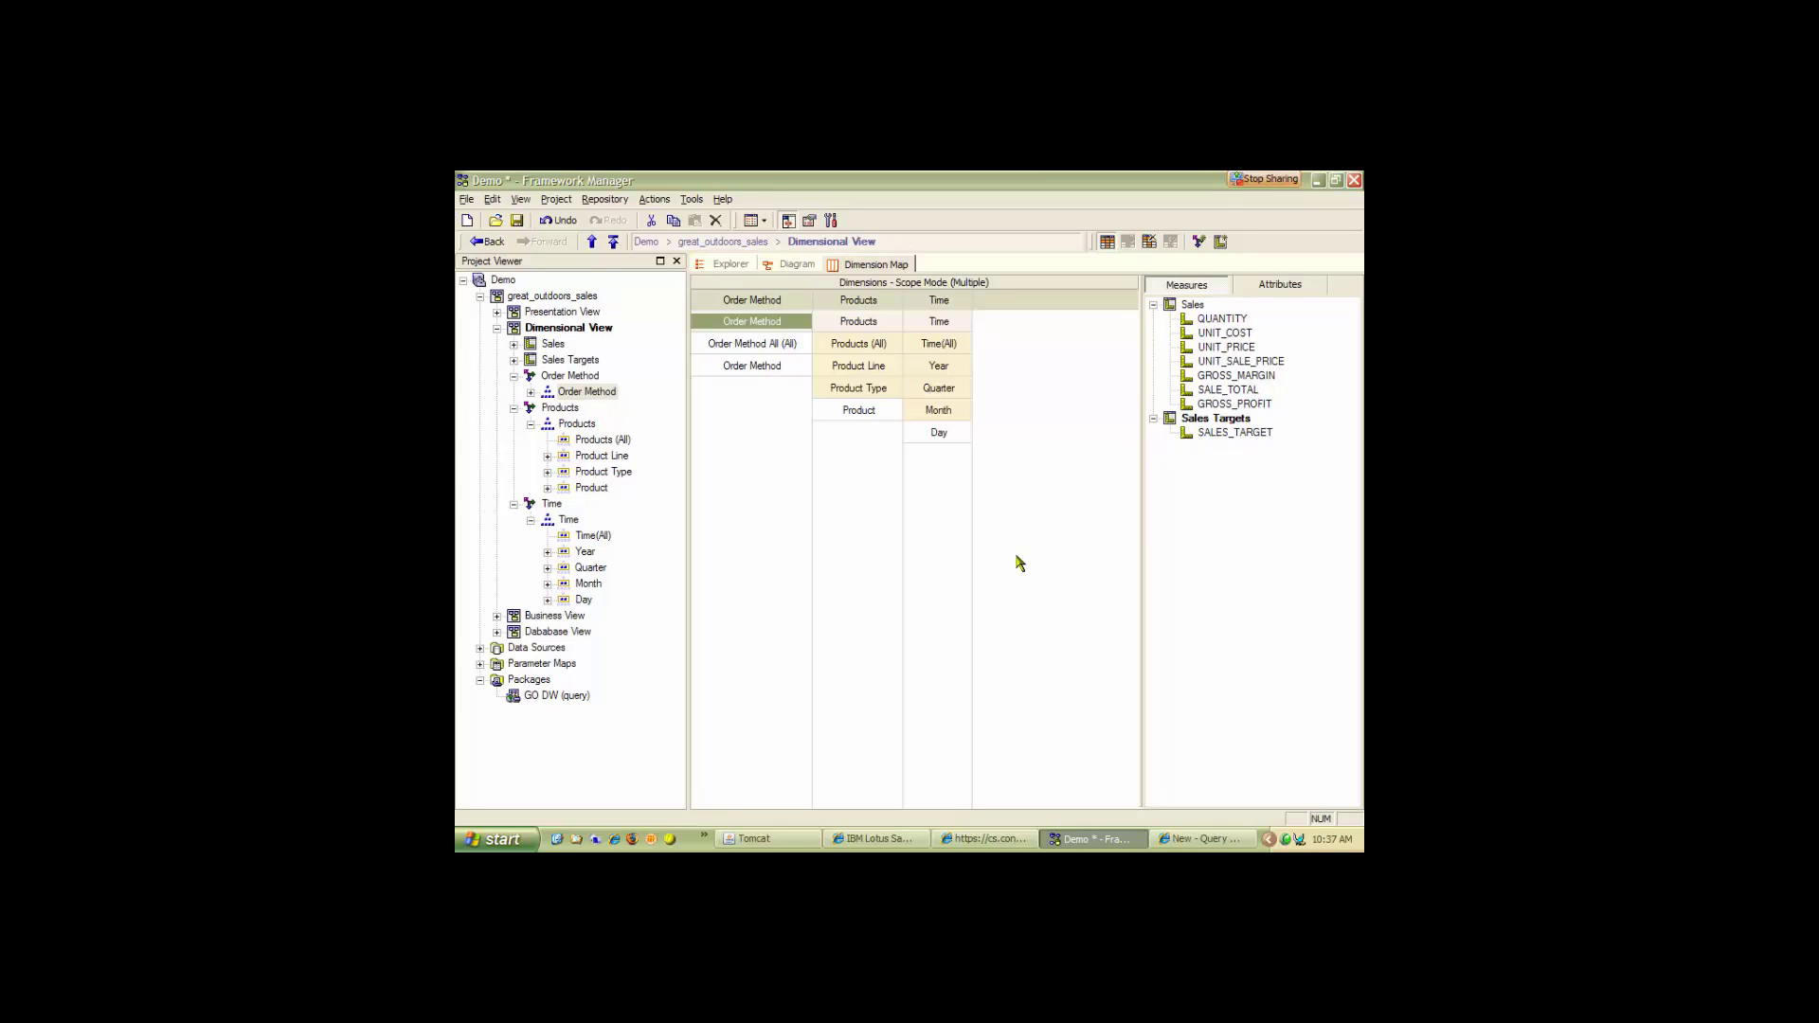
Save the project and collapse the Order Method, Products and Time dimensions in the project tree.
{"action": "left_click", "coordinate": [517, 224]}
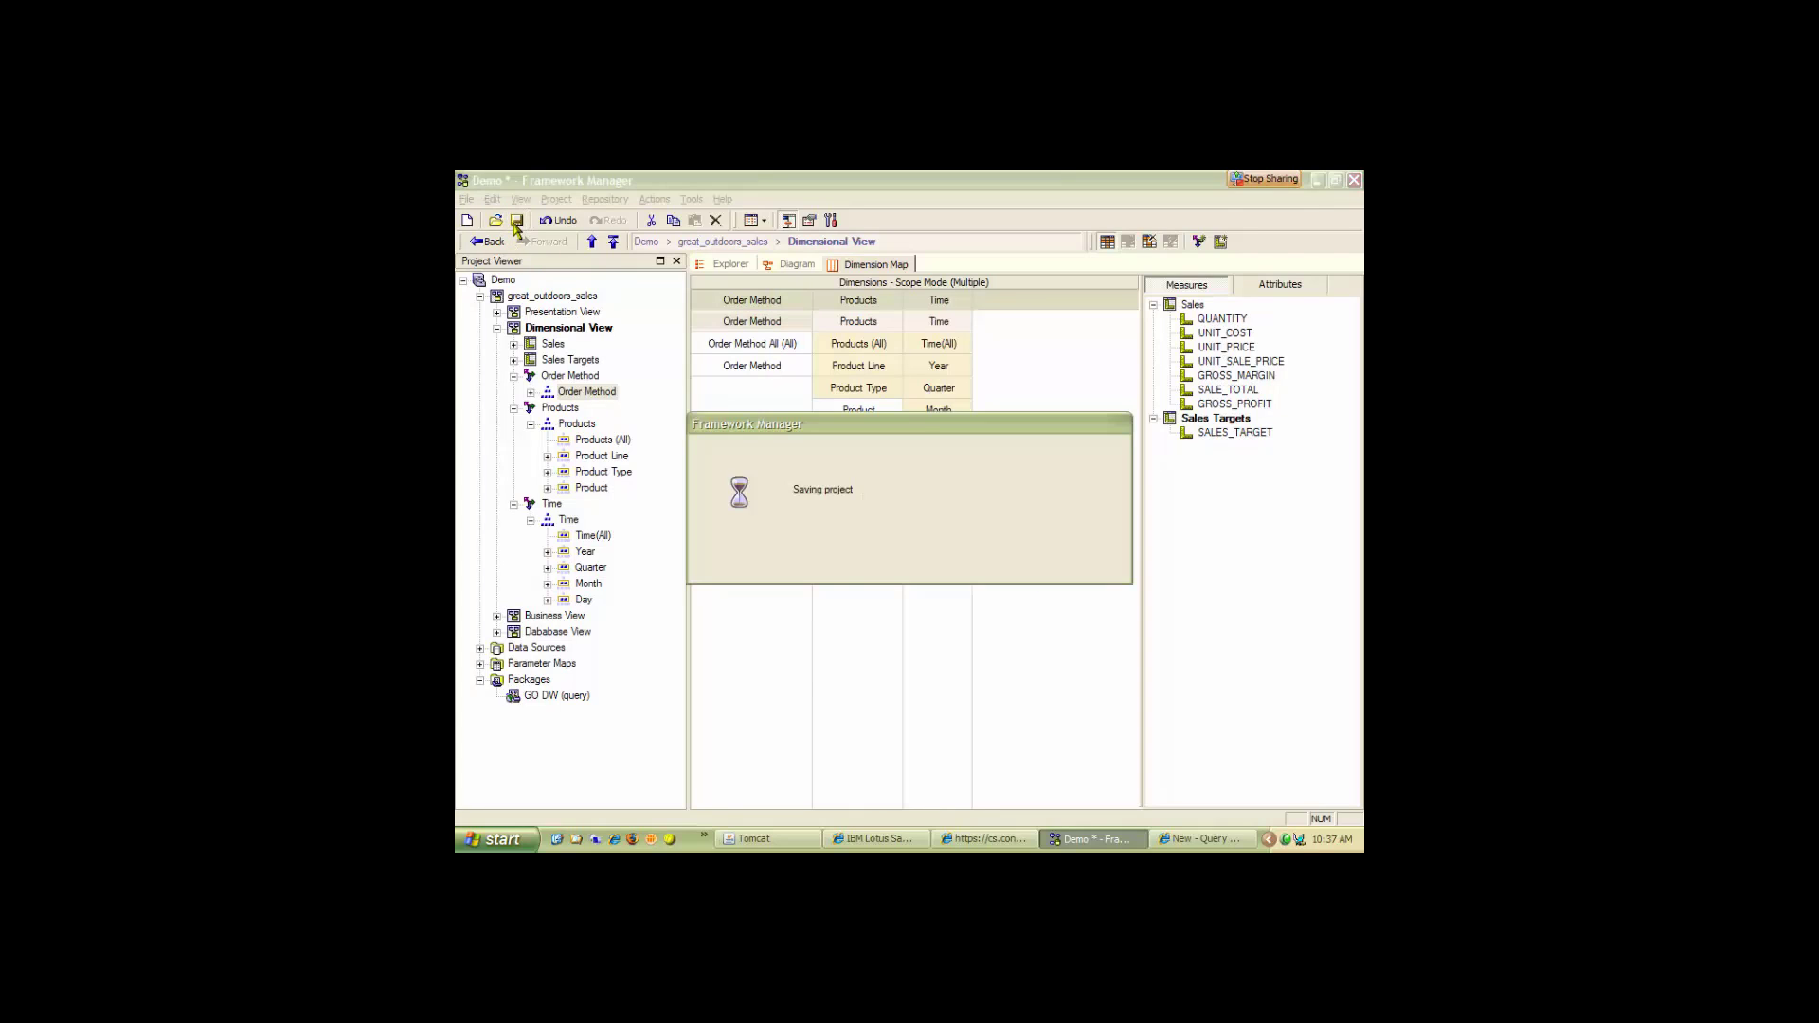
{"action": "left_click", "coordinate": [514, 377]}
{"action": "left_click", "coordinate": [514, 392]}
{"action": "left_click", "coordinate": [514, 407]}
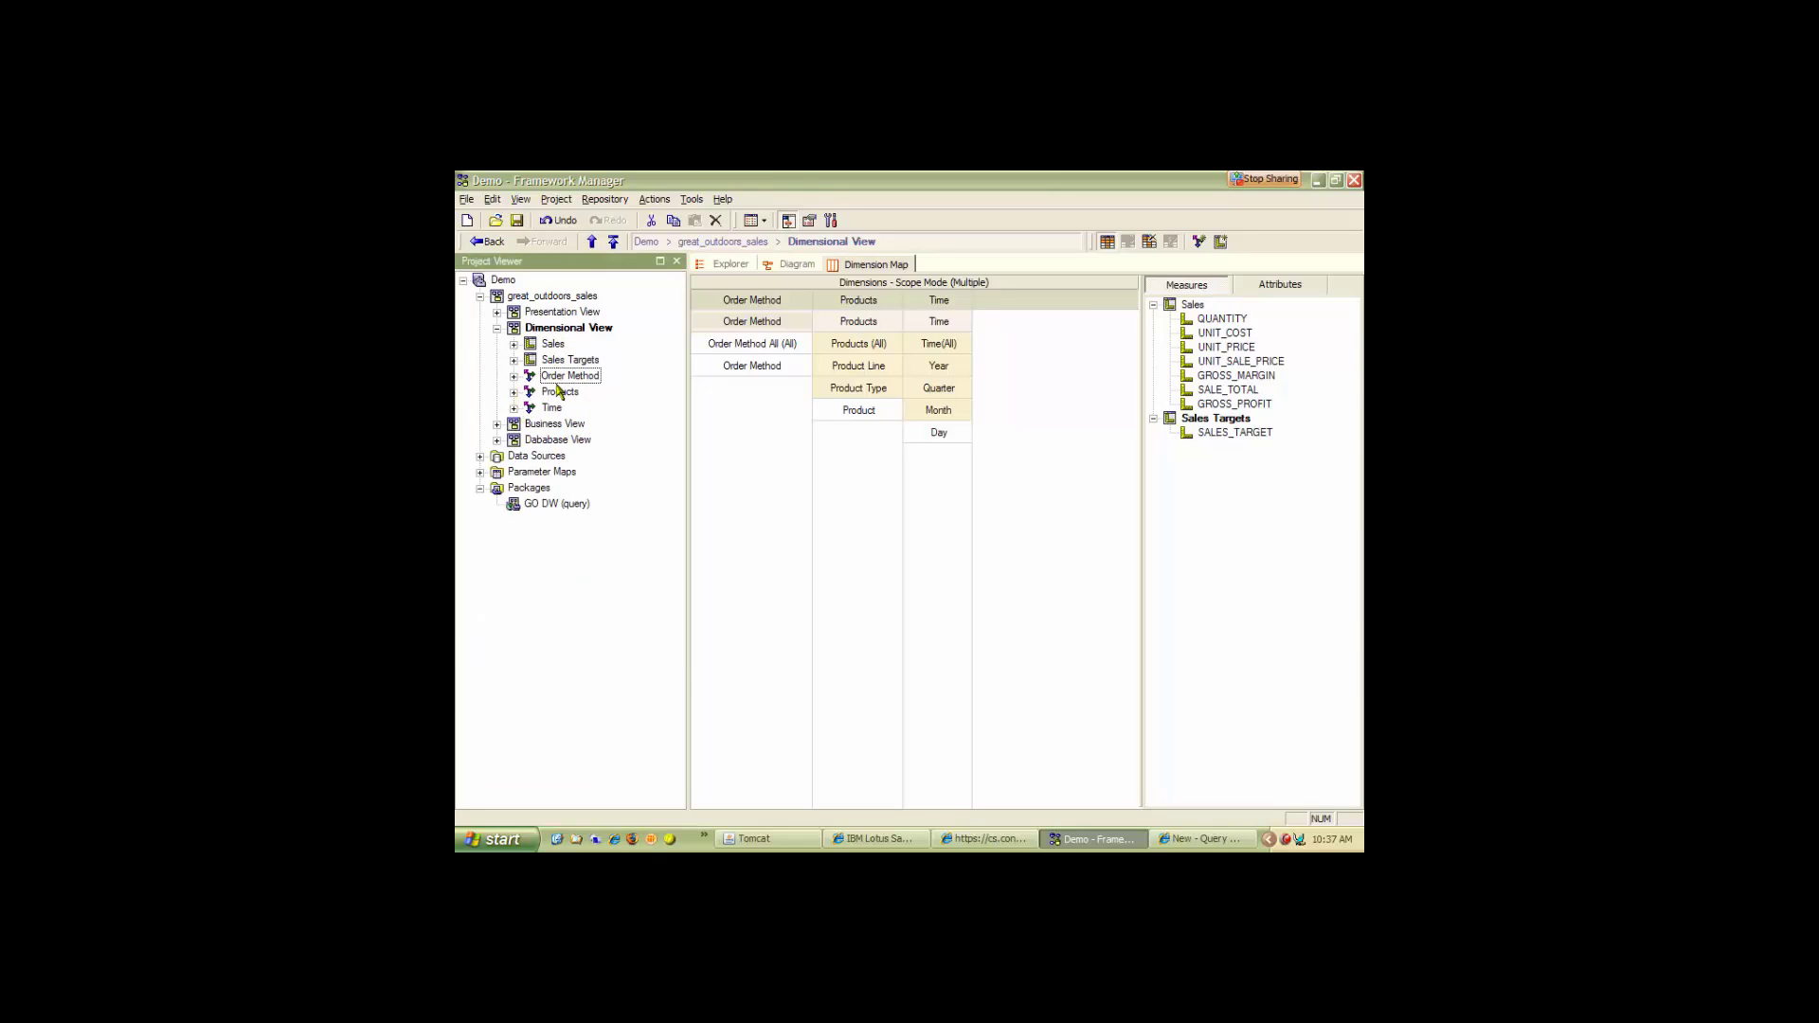
Create a namespace named Relational inside the Presentation View.
{"action": "left_click", "coordinate": [532, 315]}
{"action": "left_click", "coordinate": [498, 312]}
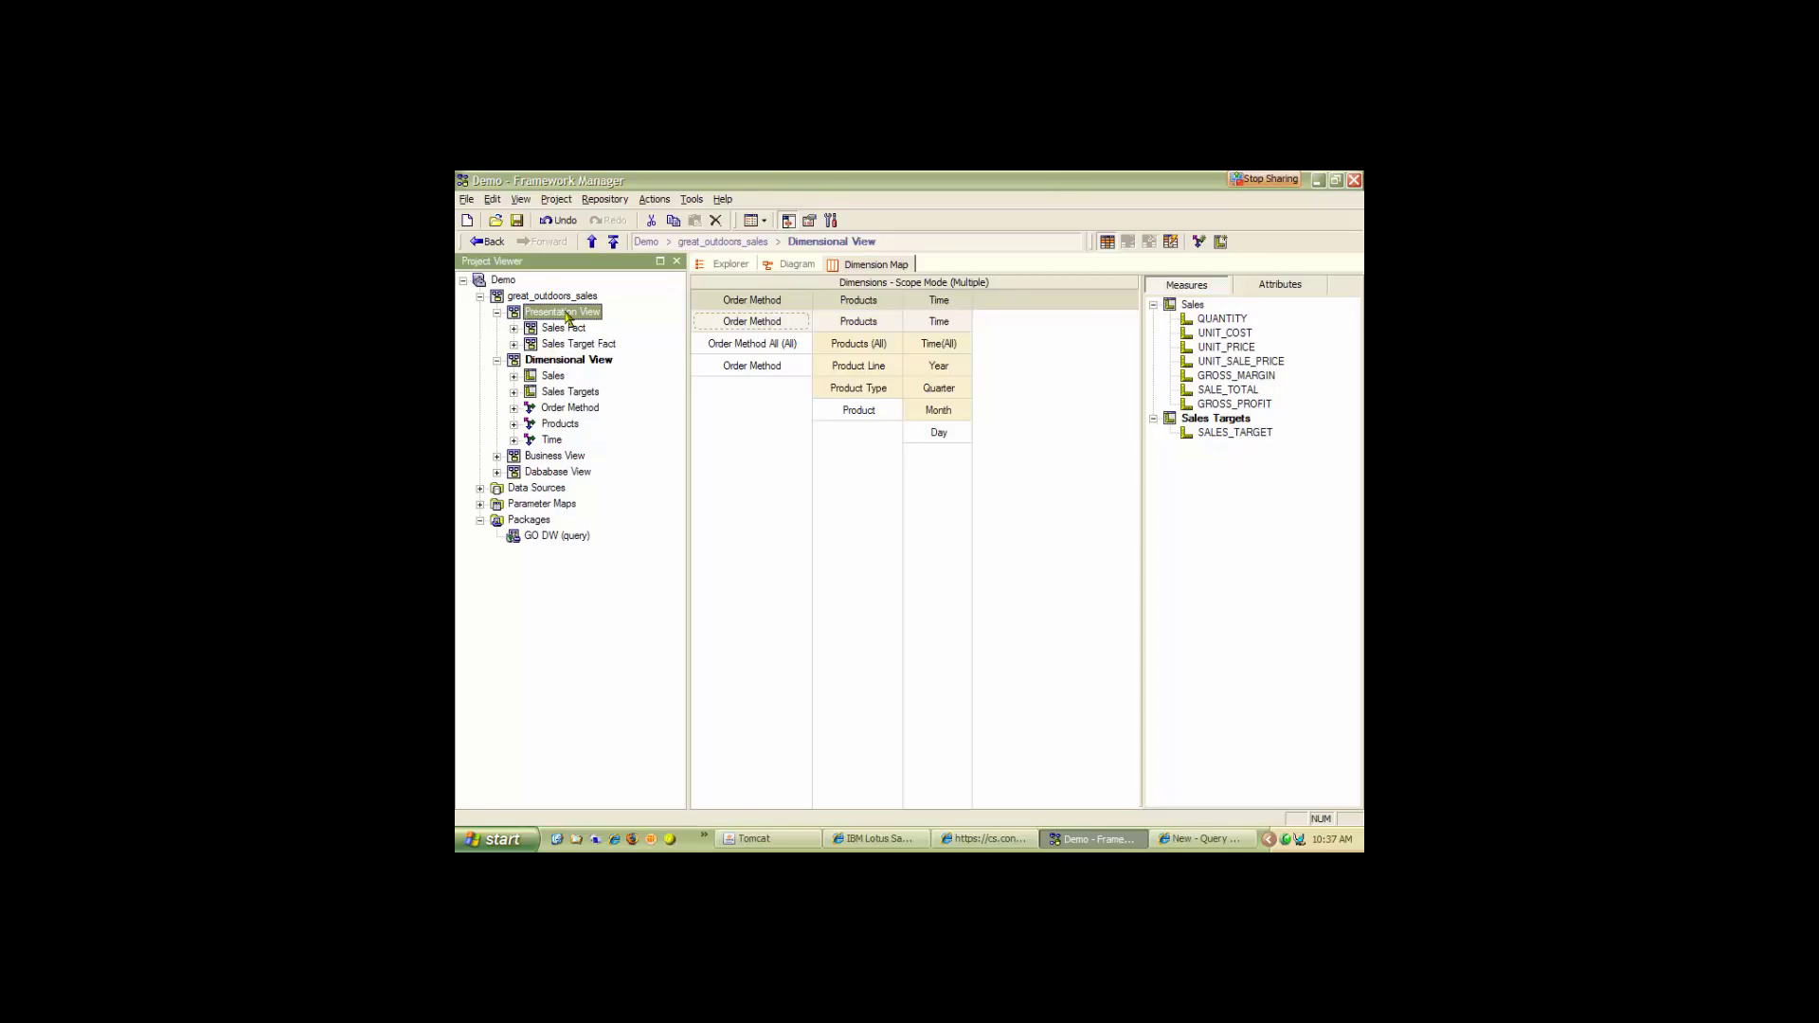
{"action": "right_click", "coordinate": [557, 315]}
{"action": "mouse_move", "coordinate": [653, 320]}
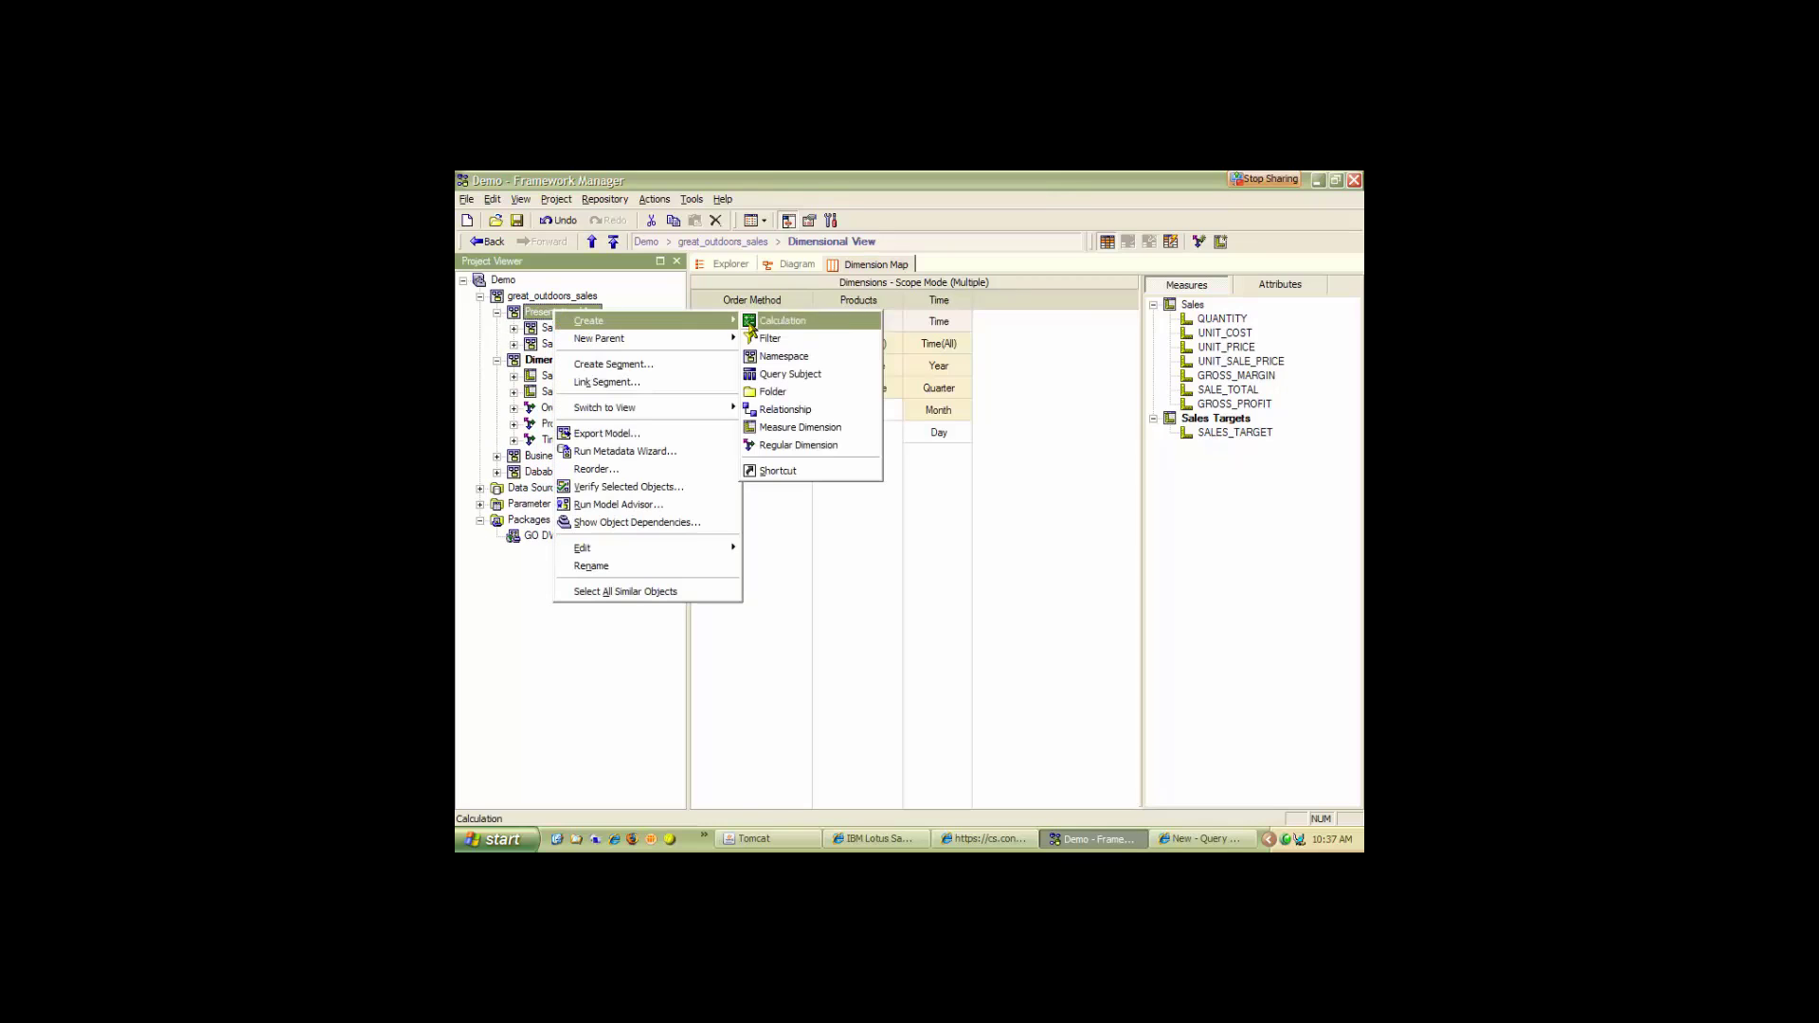
{"action": "left_click", "coordinate": [791, 358]}
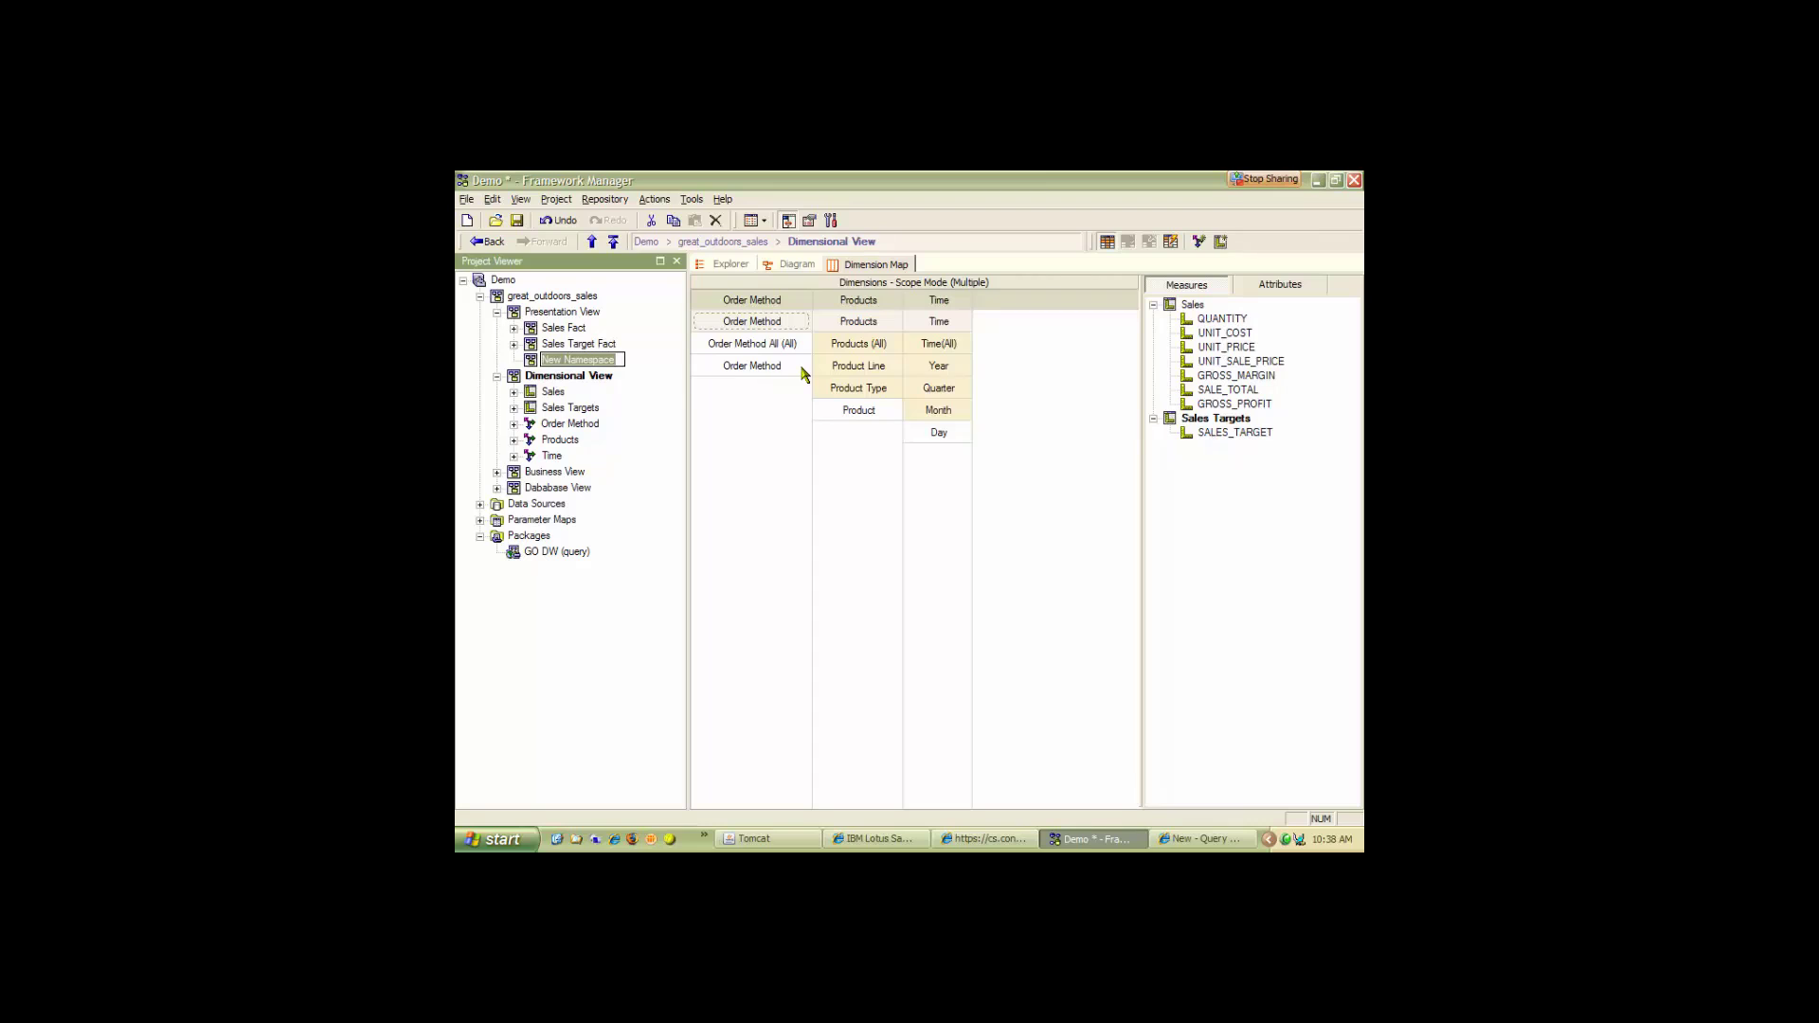
{"action": "type", "text": "Relational"}
{"action": "key", "text": "Return"}
Move the Sales Fact and Sales Target Fact namespaces into the Relational namespace.
{"action": "left_click", "coordinate": [561, 328]}
{"action": "left_click", "coordinate": [565, 345], "text": "ctrl"}
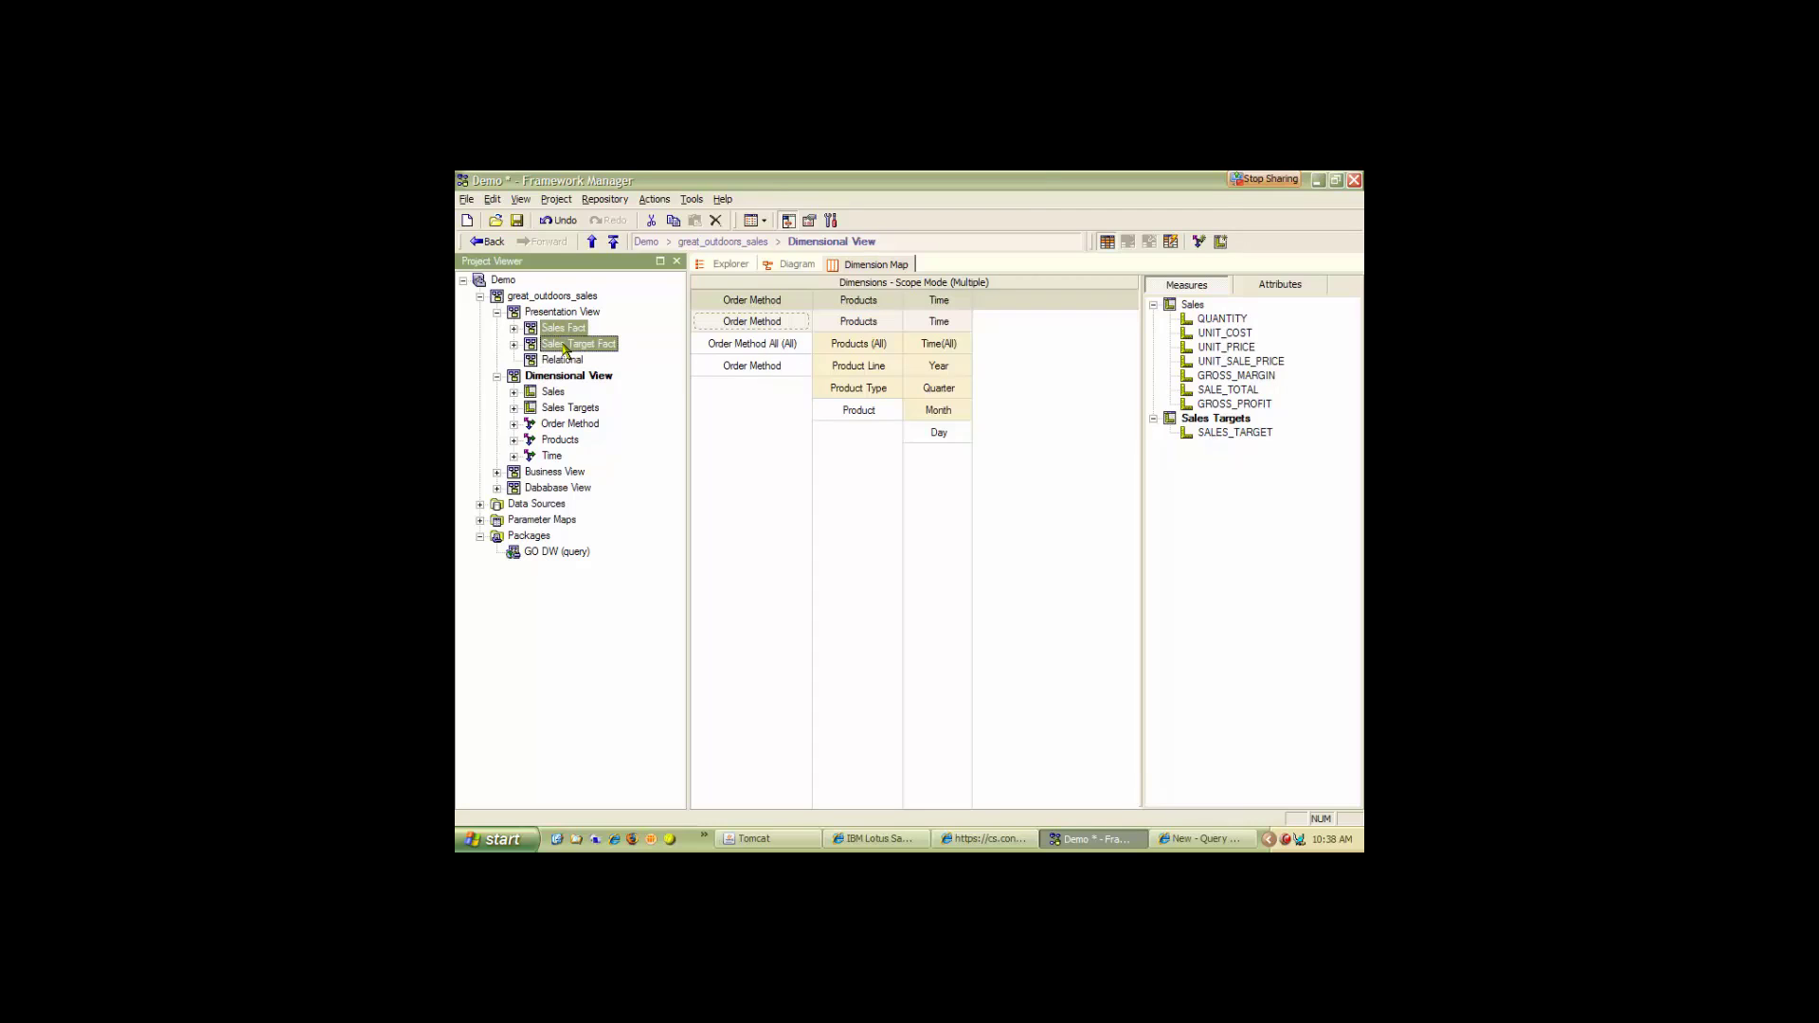
{"action": "left_click_drag", "start_coordinate": [559, 332], "coordinate": [566, 364]}
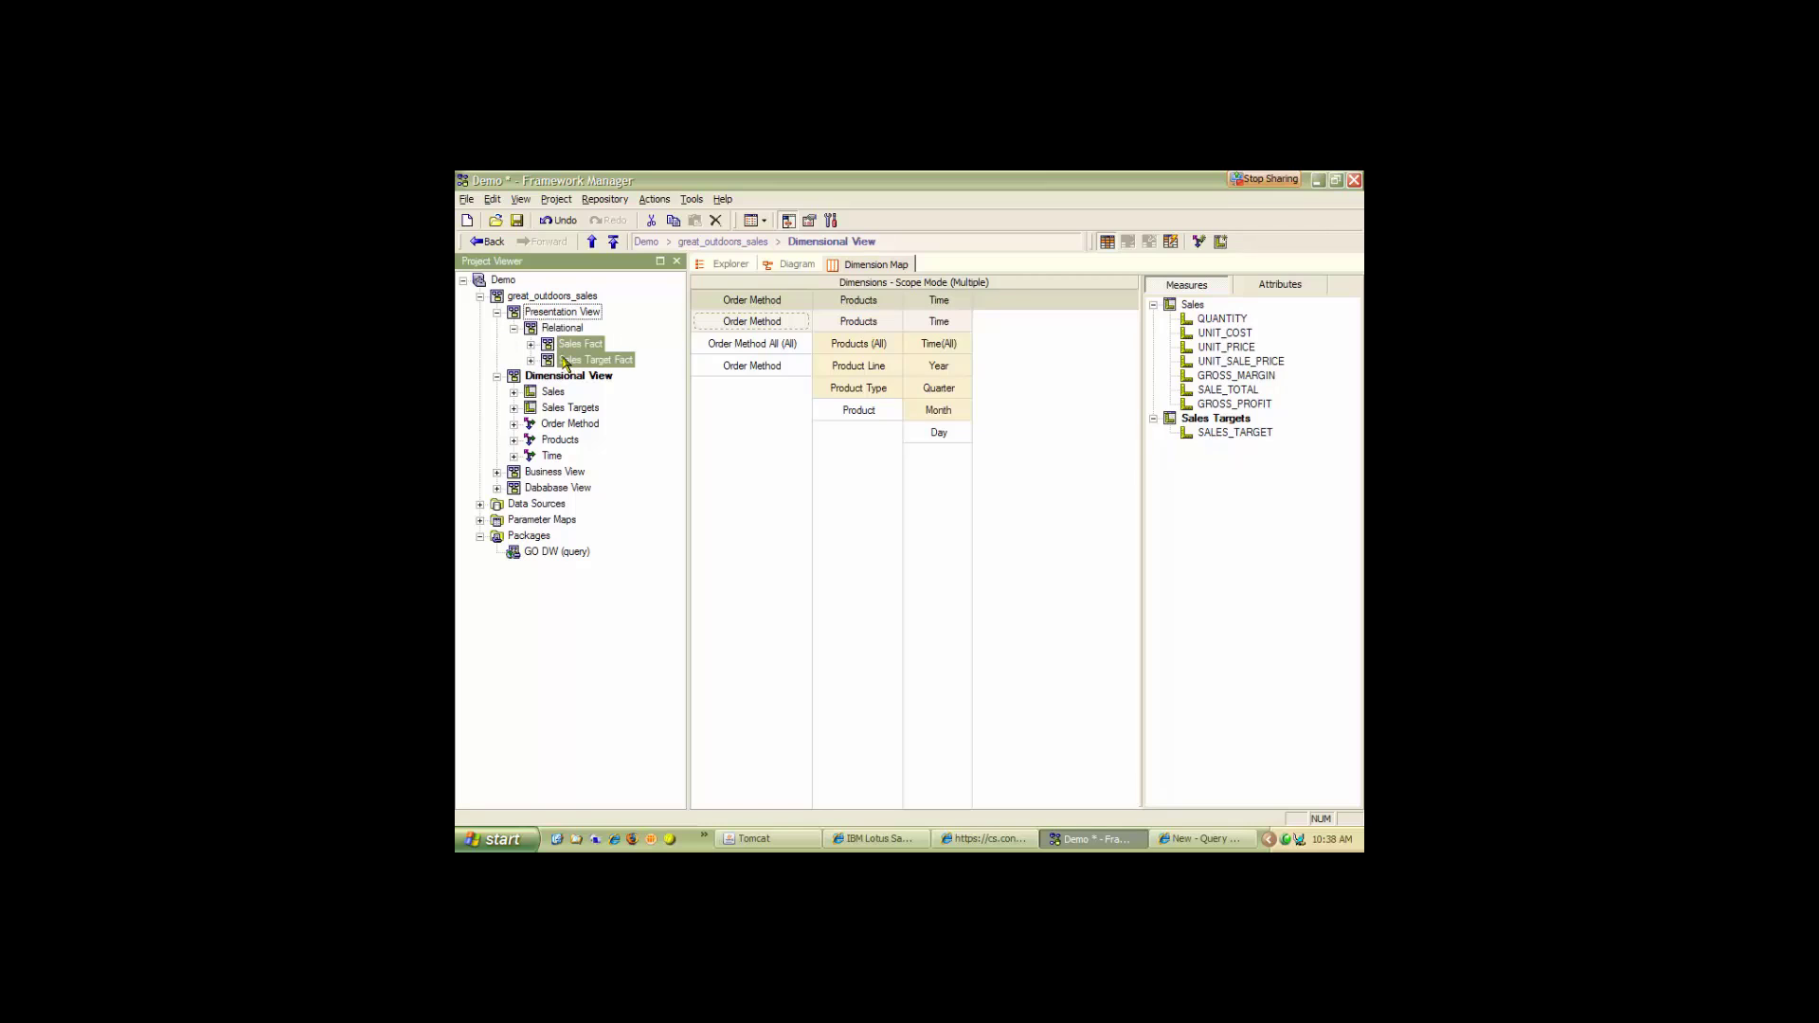
Create a second namespace named Dimensional inside the Presentation View.
{"action": "right_click", "coordinate": [559, 316]}
{"action": "mouse_move", "coordinate": [616, 321]}
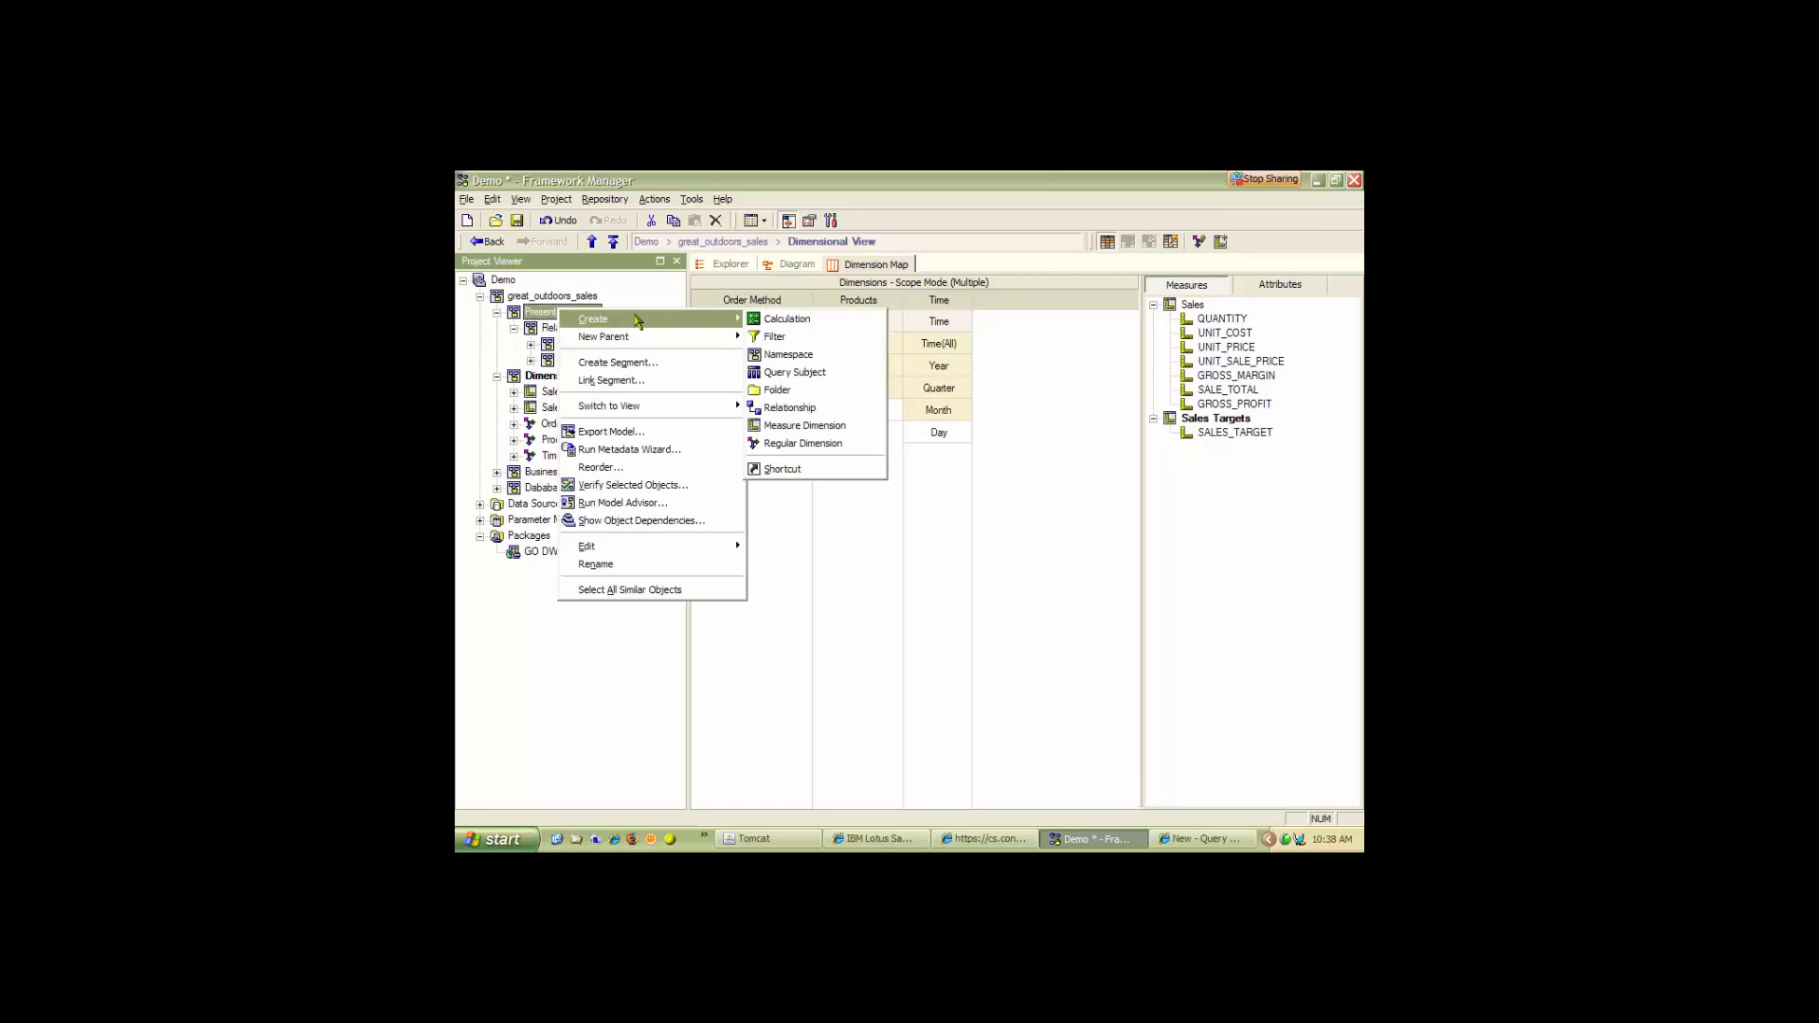
{"action": "left_click", "coordinate": [823, 362]}
{"action": "type", "text": "Dimensional"}
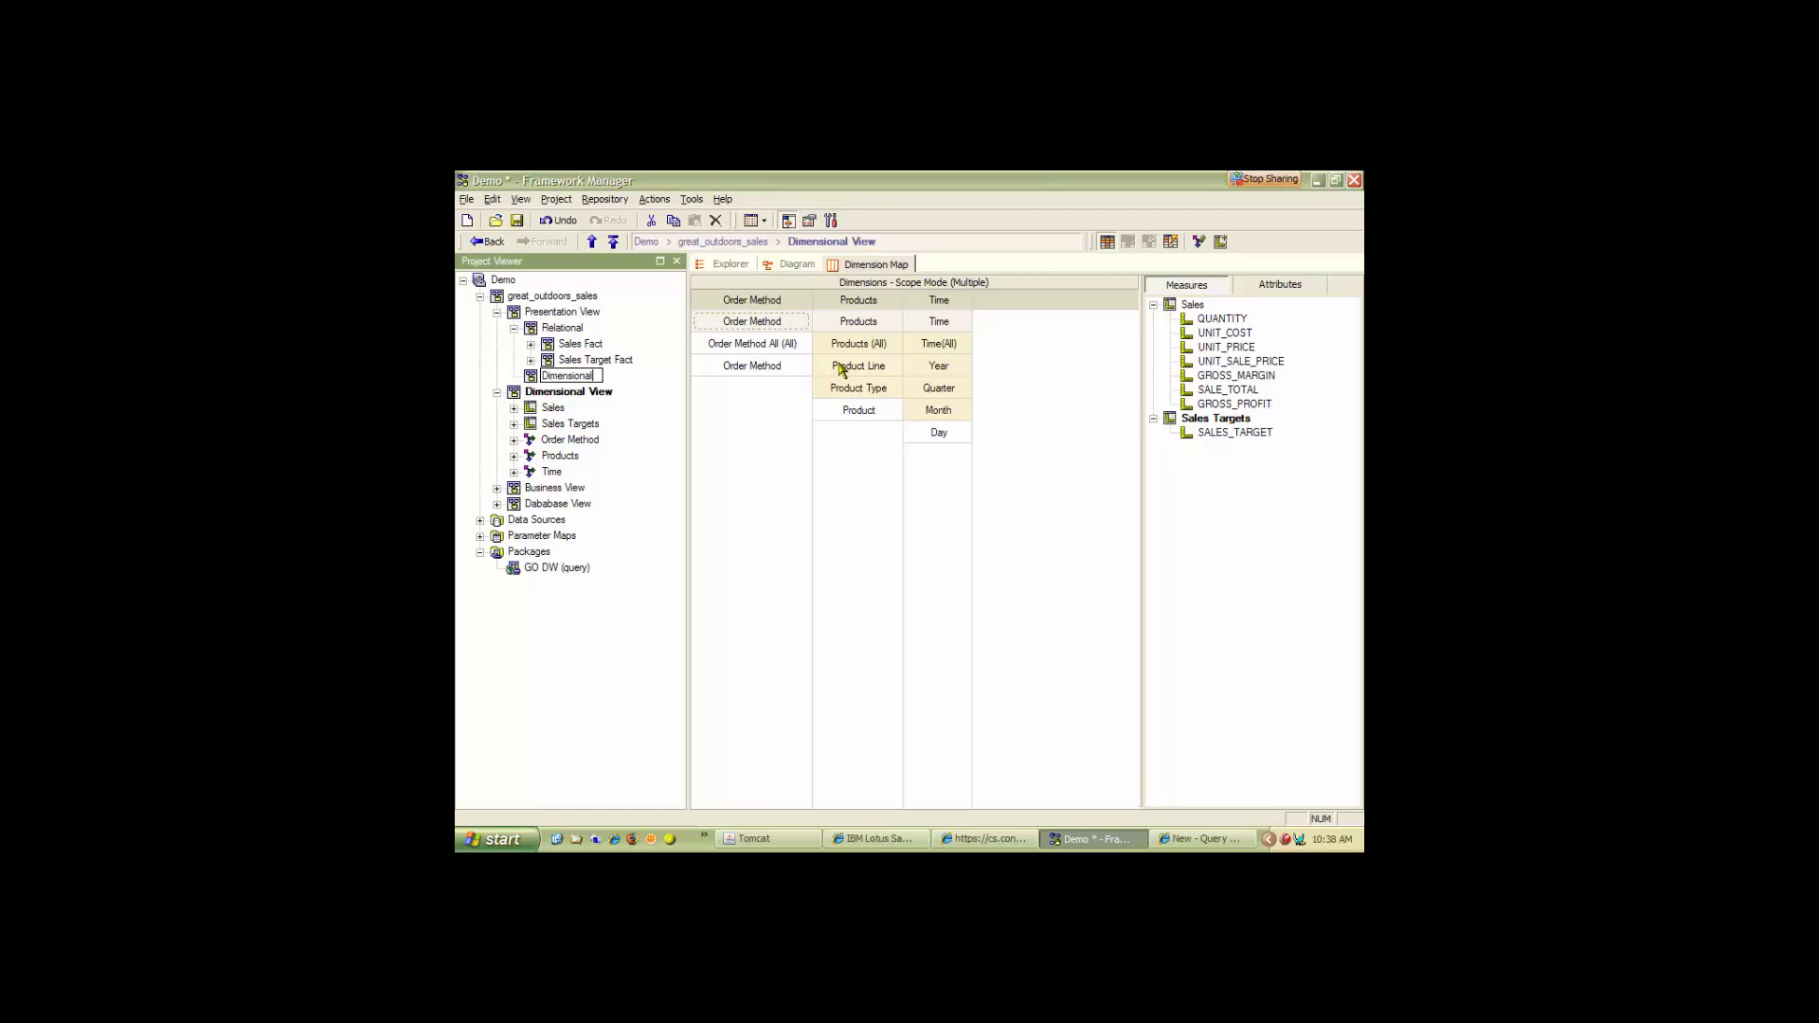
{"action": "key", "text": "Return"}
Create a star schema grouping in a new Sales namespace from the Sales measure dimension and move it into the Dimensional namespace.
{"action": "left_click", "coordinate": [555, 408]}
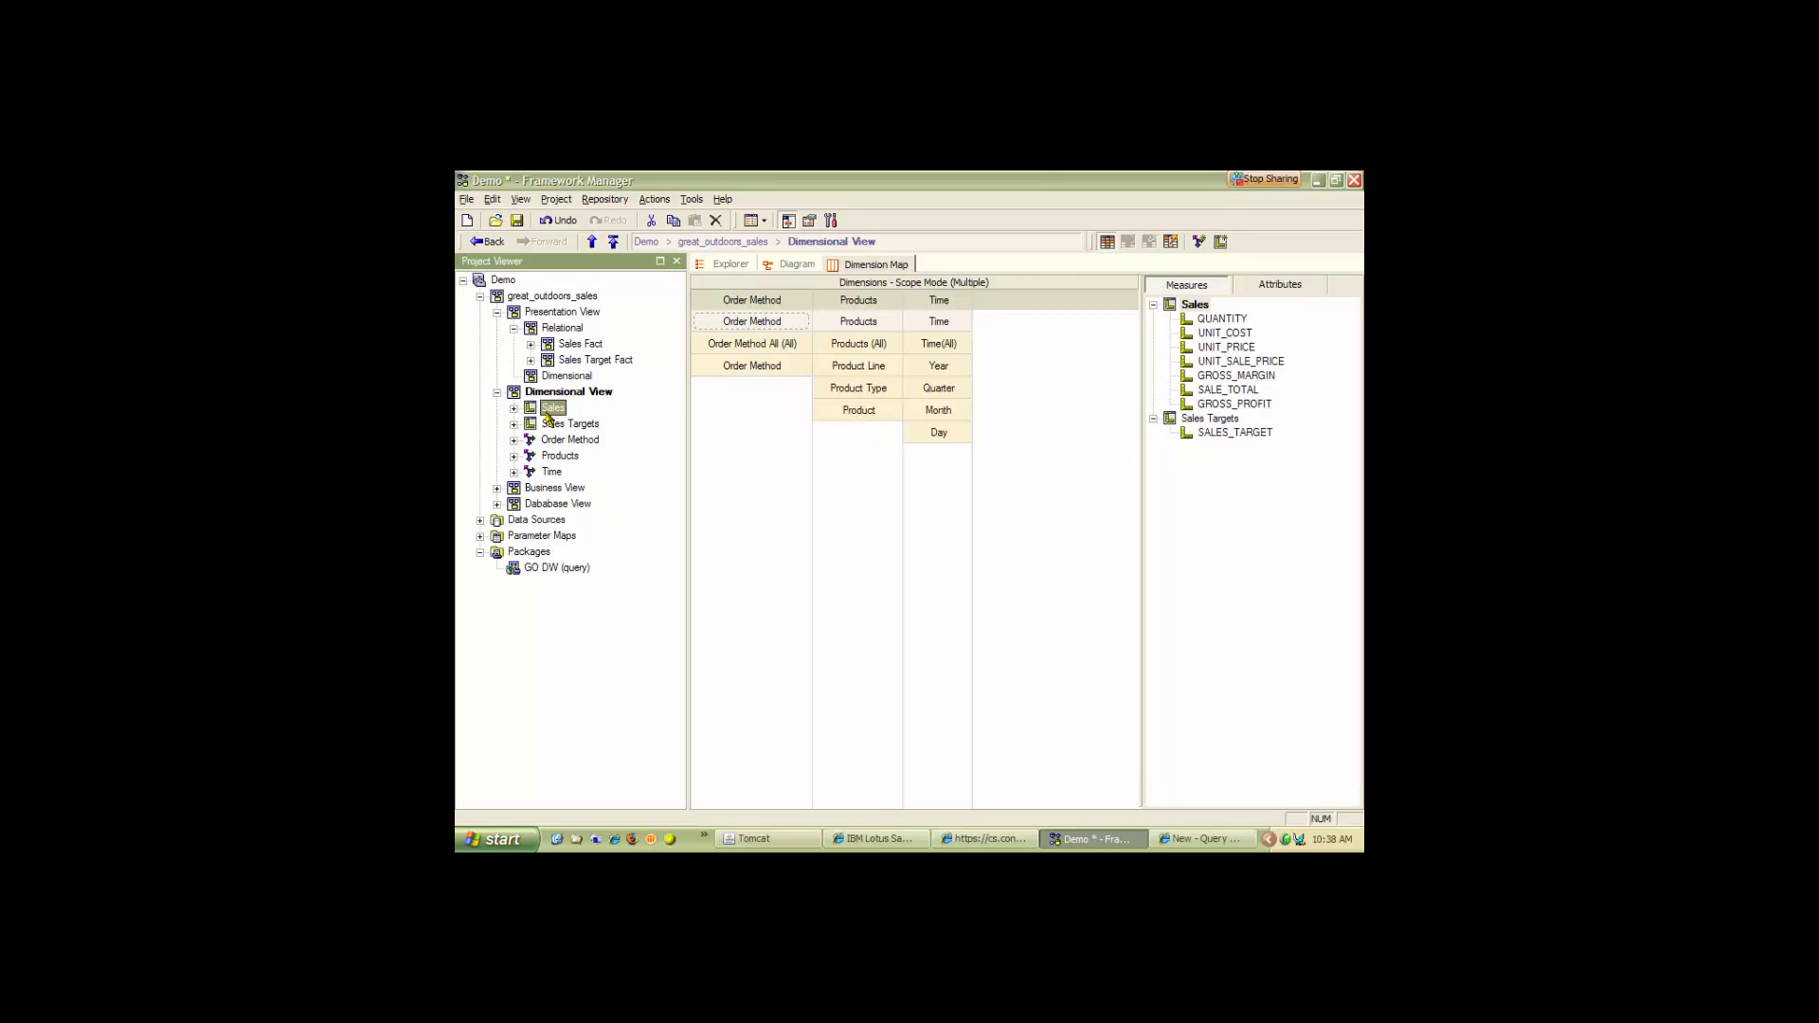
{"action": "right_click", "coordinate": [550, 414]}
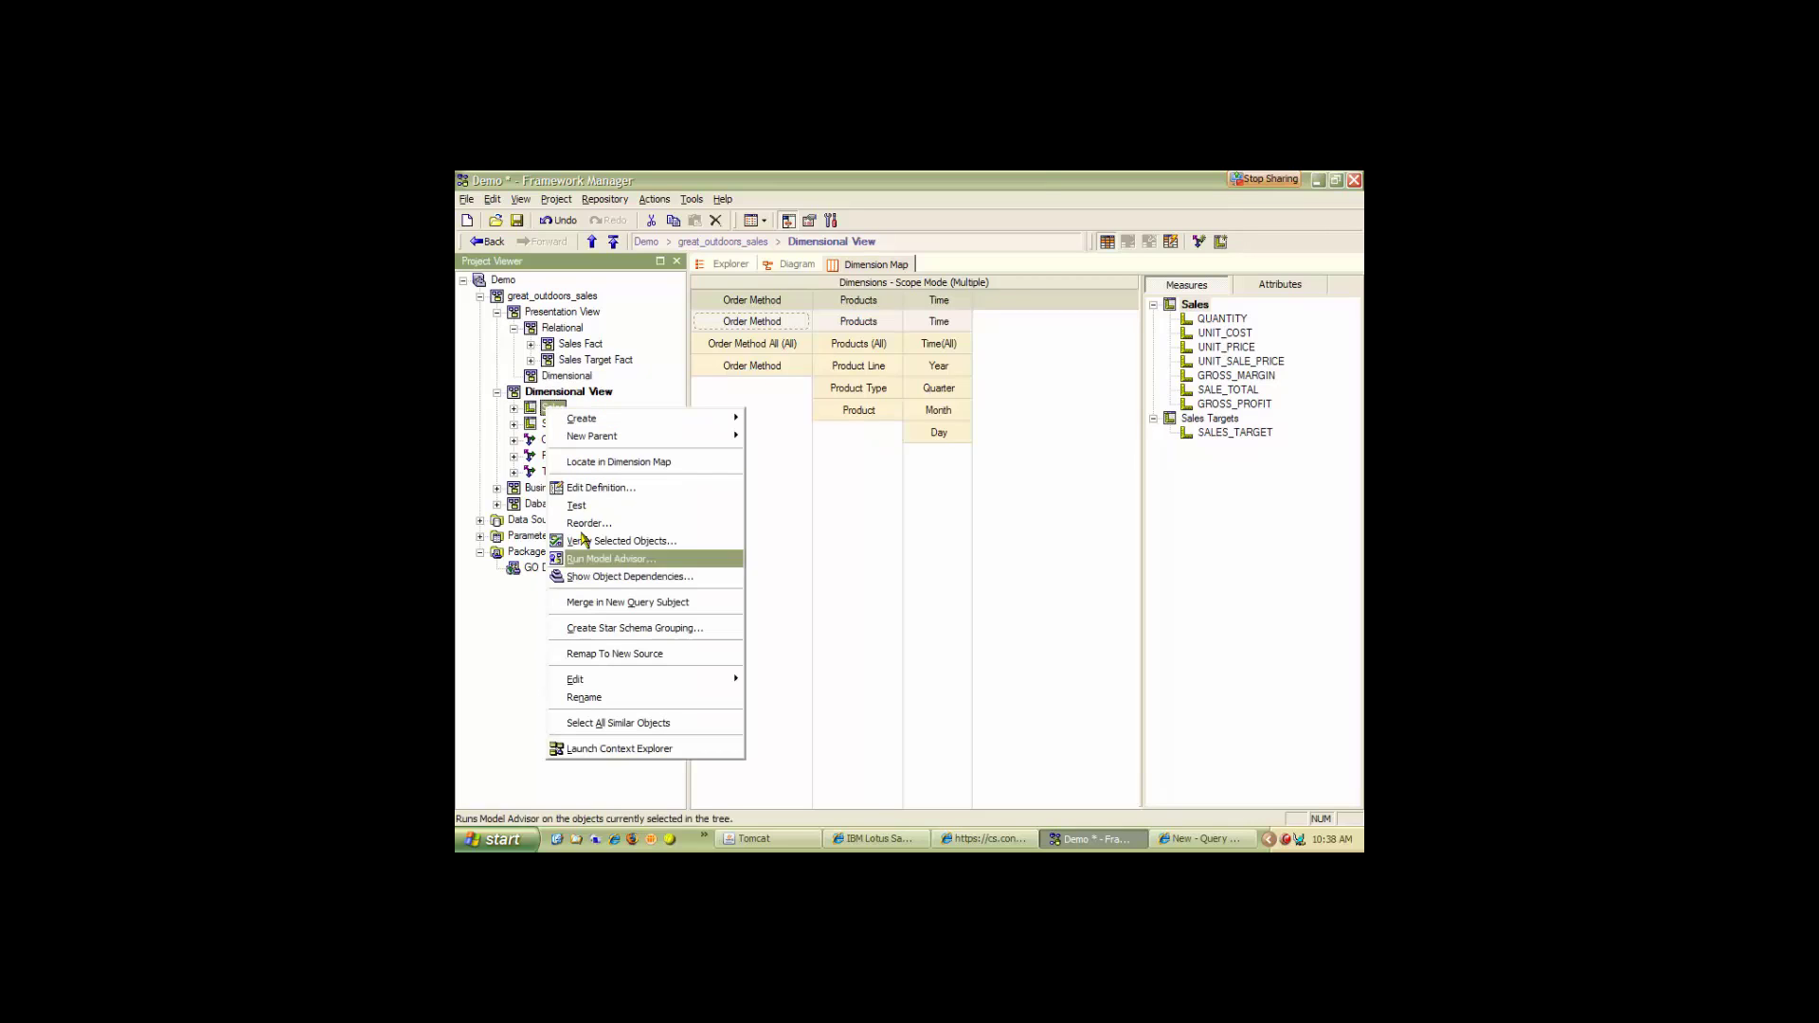
{"action": "left_click", "coordinate": [599, 630]}
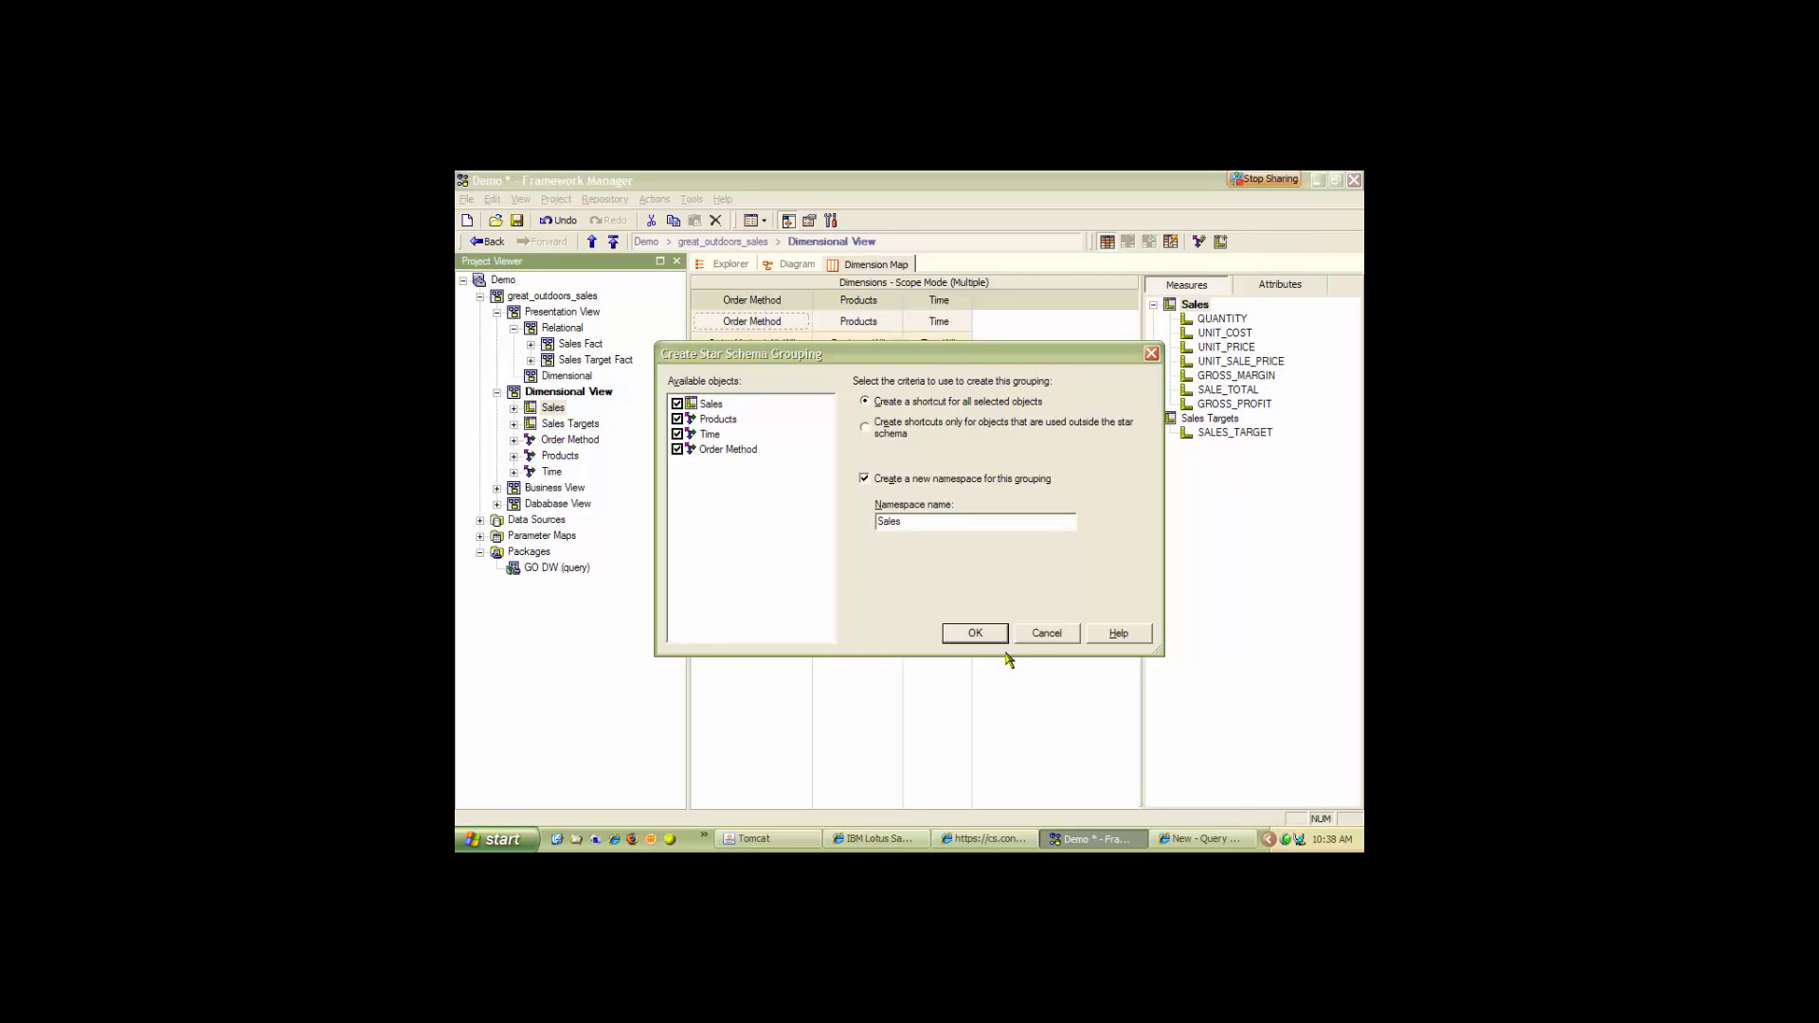
{"action": "left_click", "coordinate": [977, 633]}
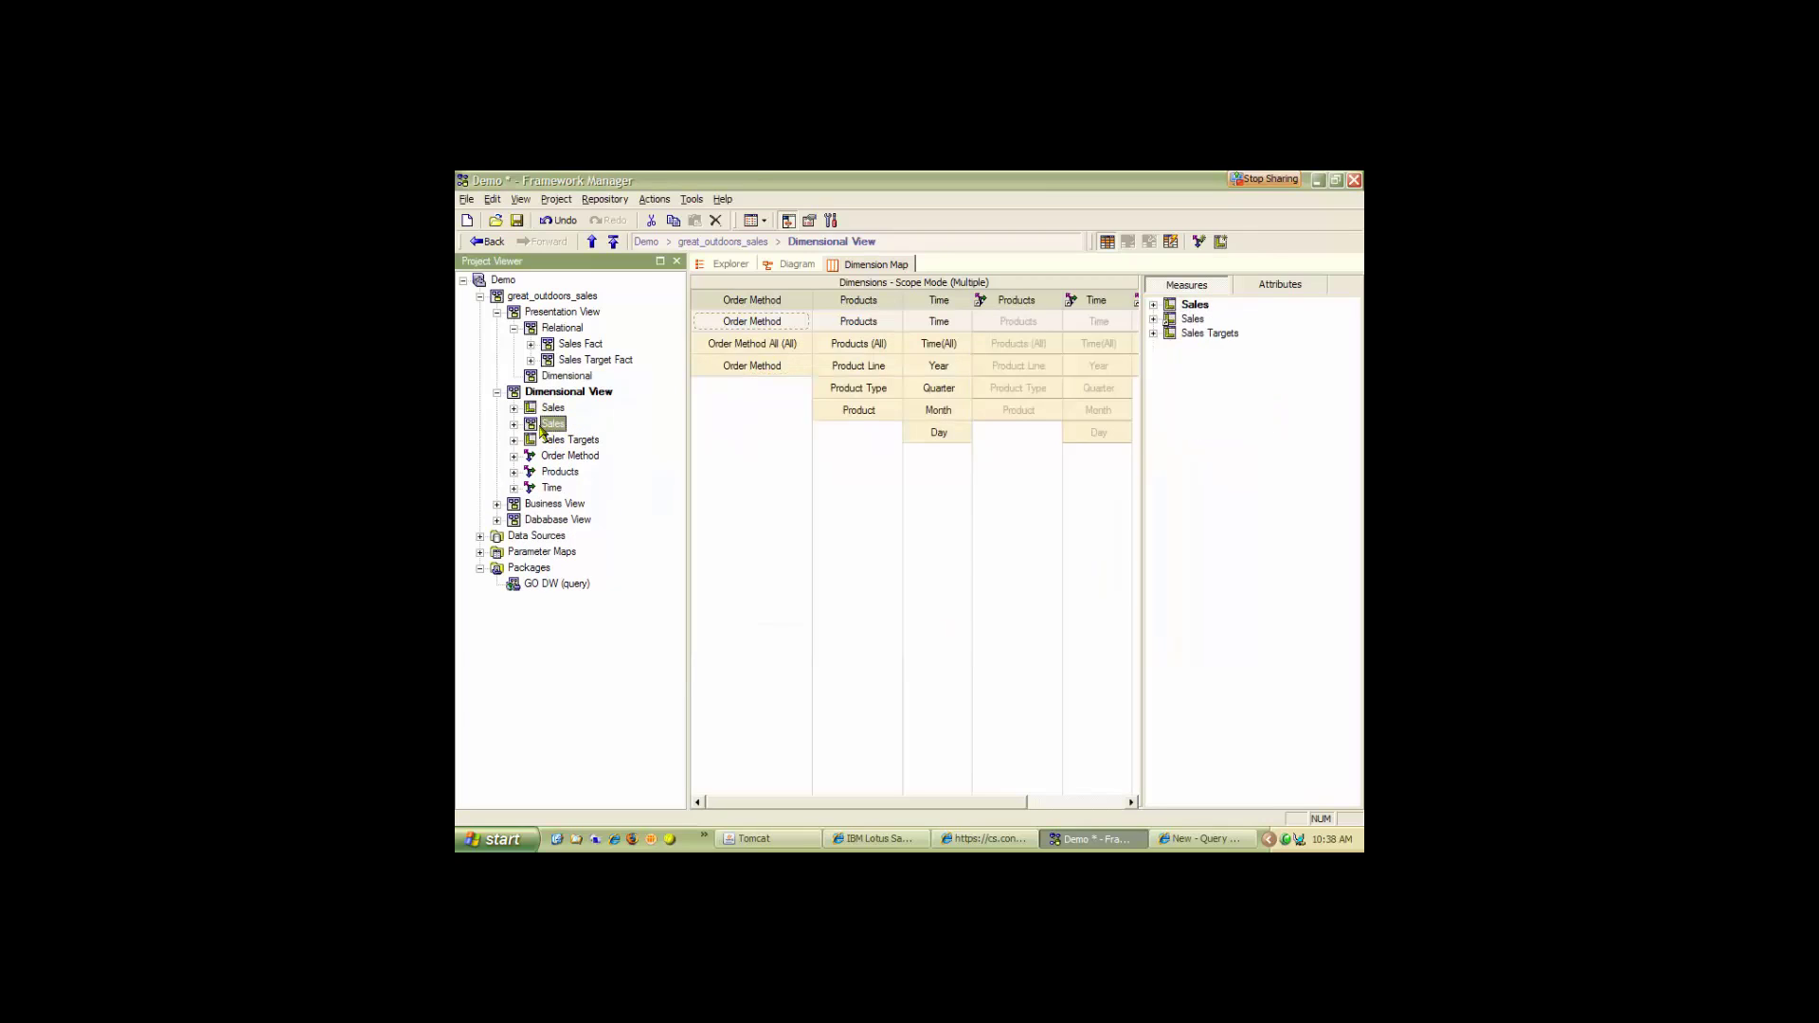
{"action": "left_click_drag", "start_coordinate": [538, 431], "coordinate": [566, 378]}
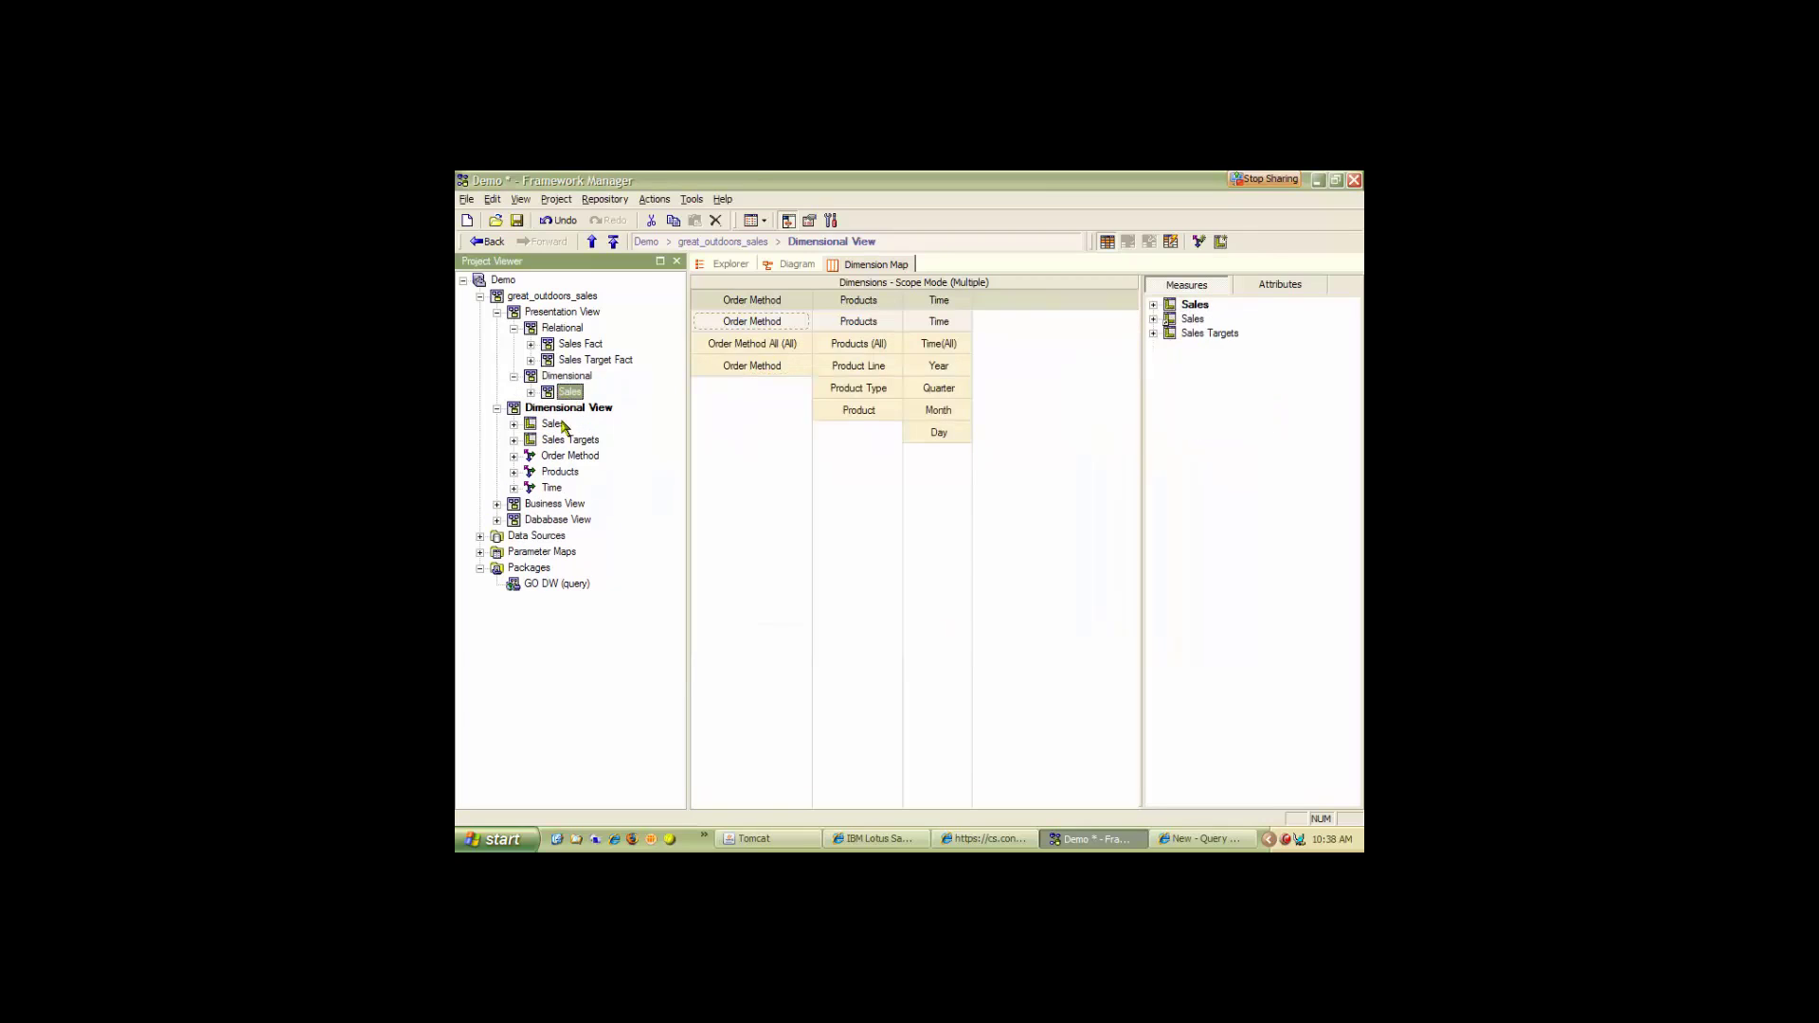
Create a star schema grouping for Sales Targets, move it into the Dimensional namespace and expand both groupings.
{"action": "left_click", "coordinate": [555, 443]}
{"action": "right_click", "coordinate": [555, 446]}
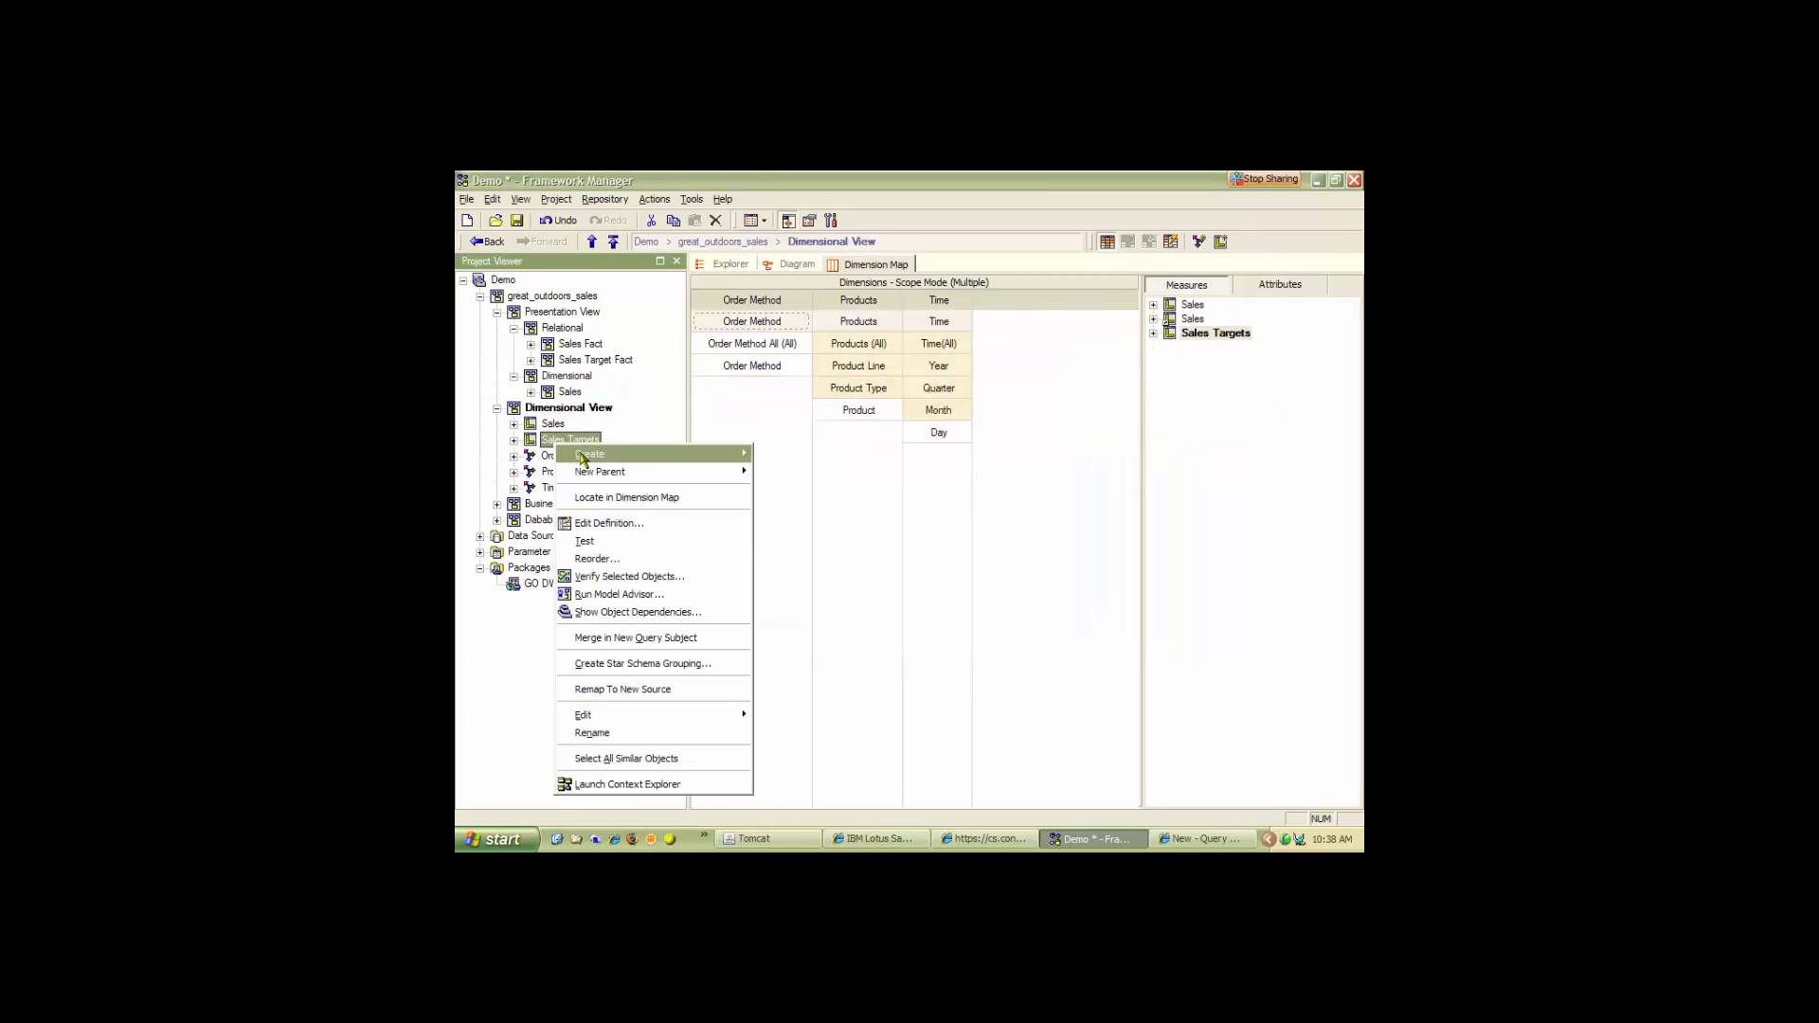
{"action": "left_click", "coordinate": [609, 672]}
{"action": "left_click", "coordinate": [977, 632]}
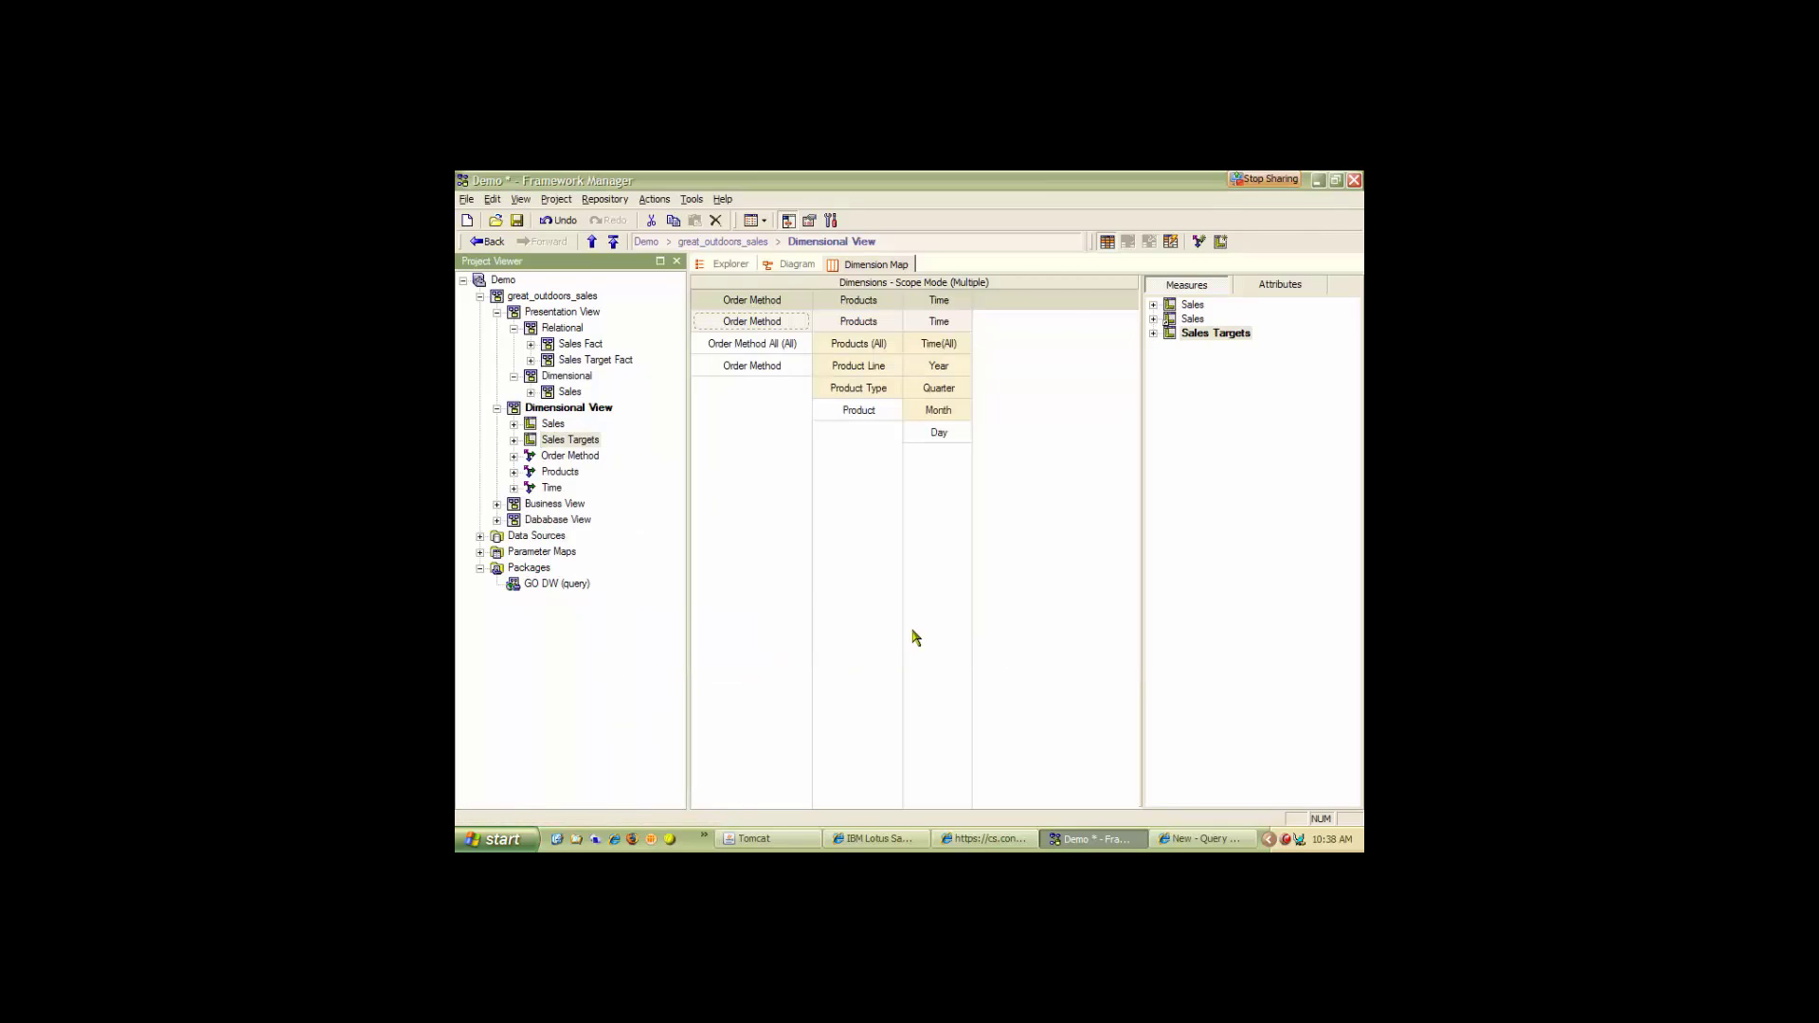
{"action": "left_click_drag", "start_coordinate": [532, 460], "coordinate": [567, 376]}
{"action": "left_click", "coordinate": [530, 409]}
{"action": "left_click", "coordinate": [531, 392]}
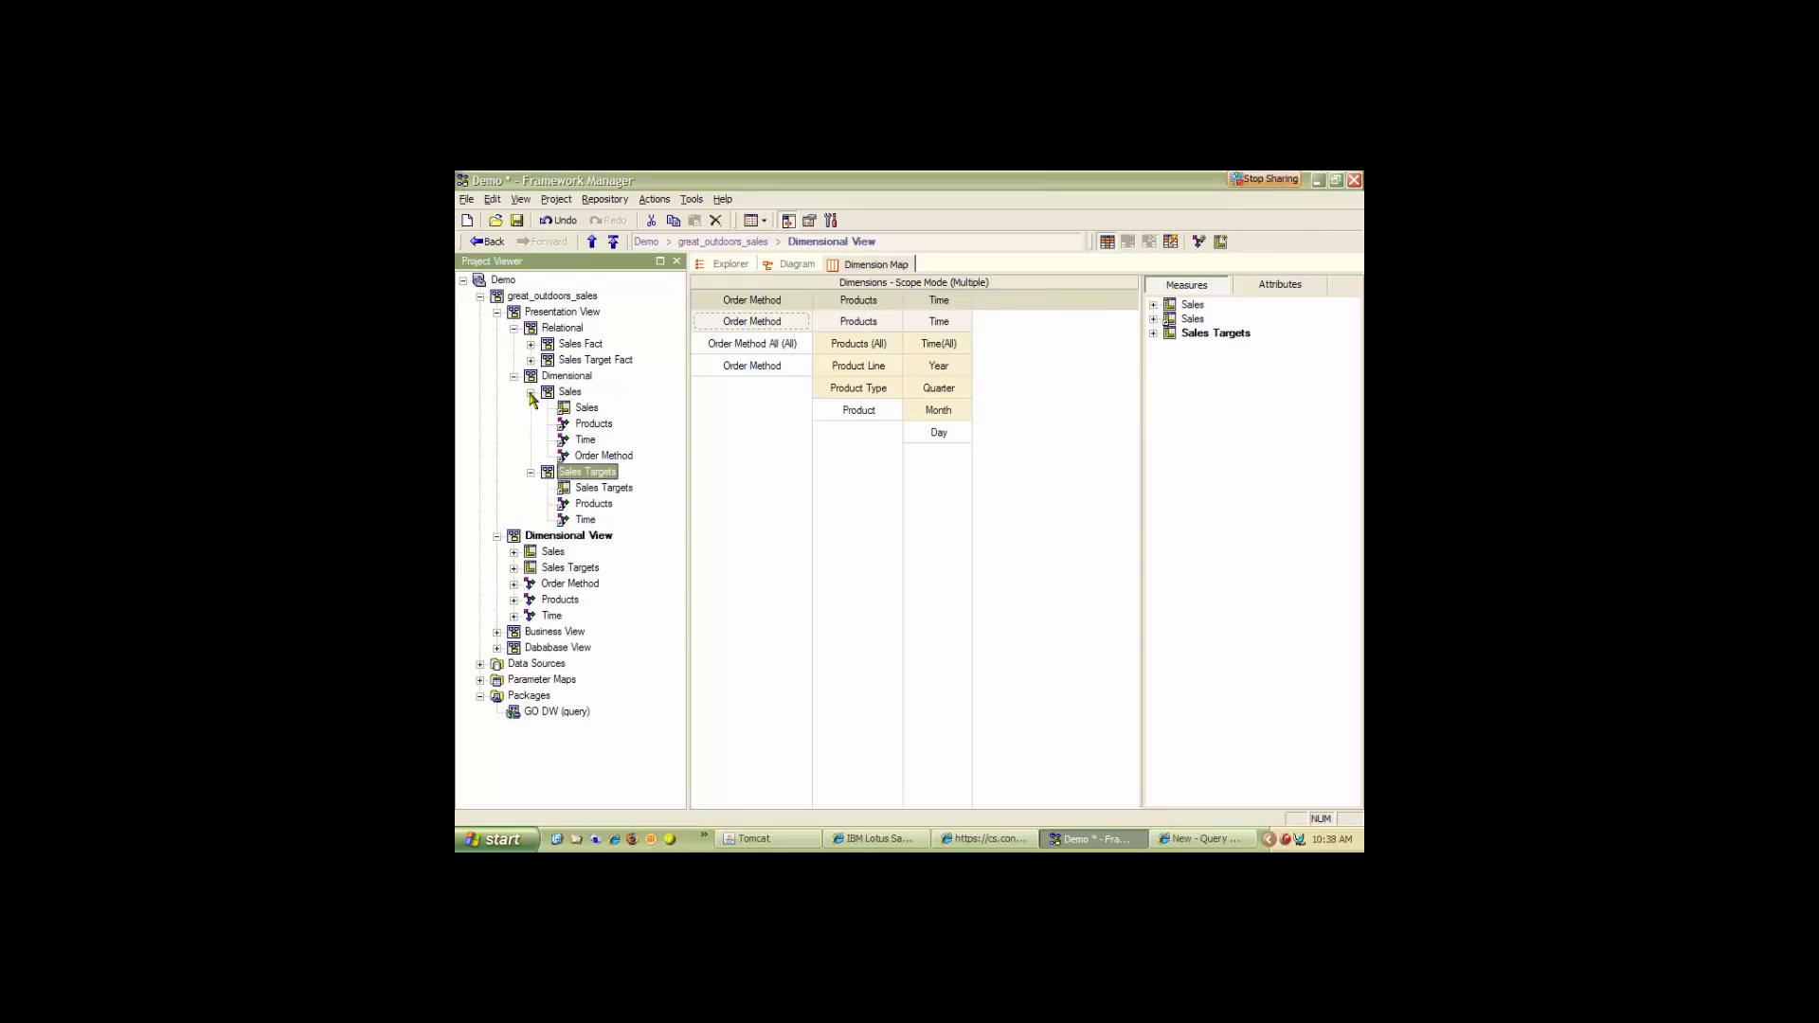
Start a new package named GO DW (analysis) and continue to its object definition.
{"action": "right_click", "coordinate": [529, 699]}
{"action": "mouse_move", "coordinate": [580, 527]}
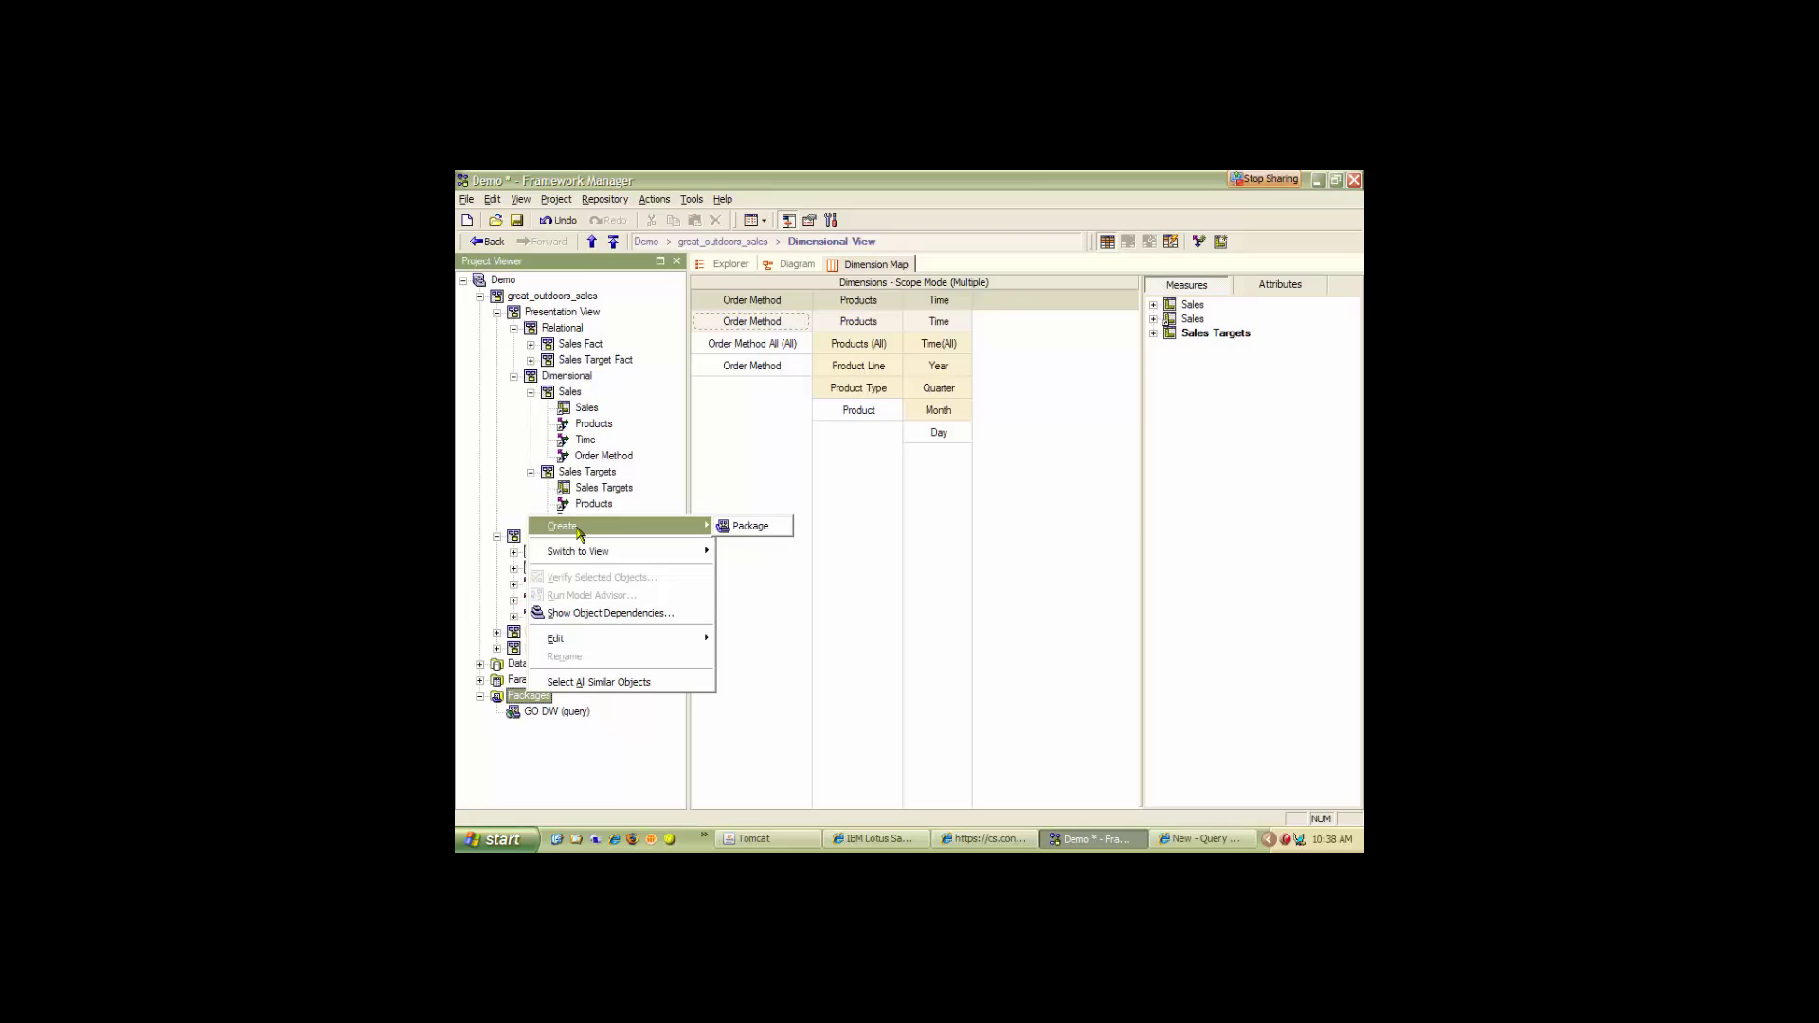
{"action": "left_click", "coordinate": [741, 534]}
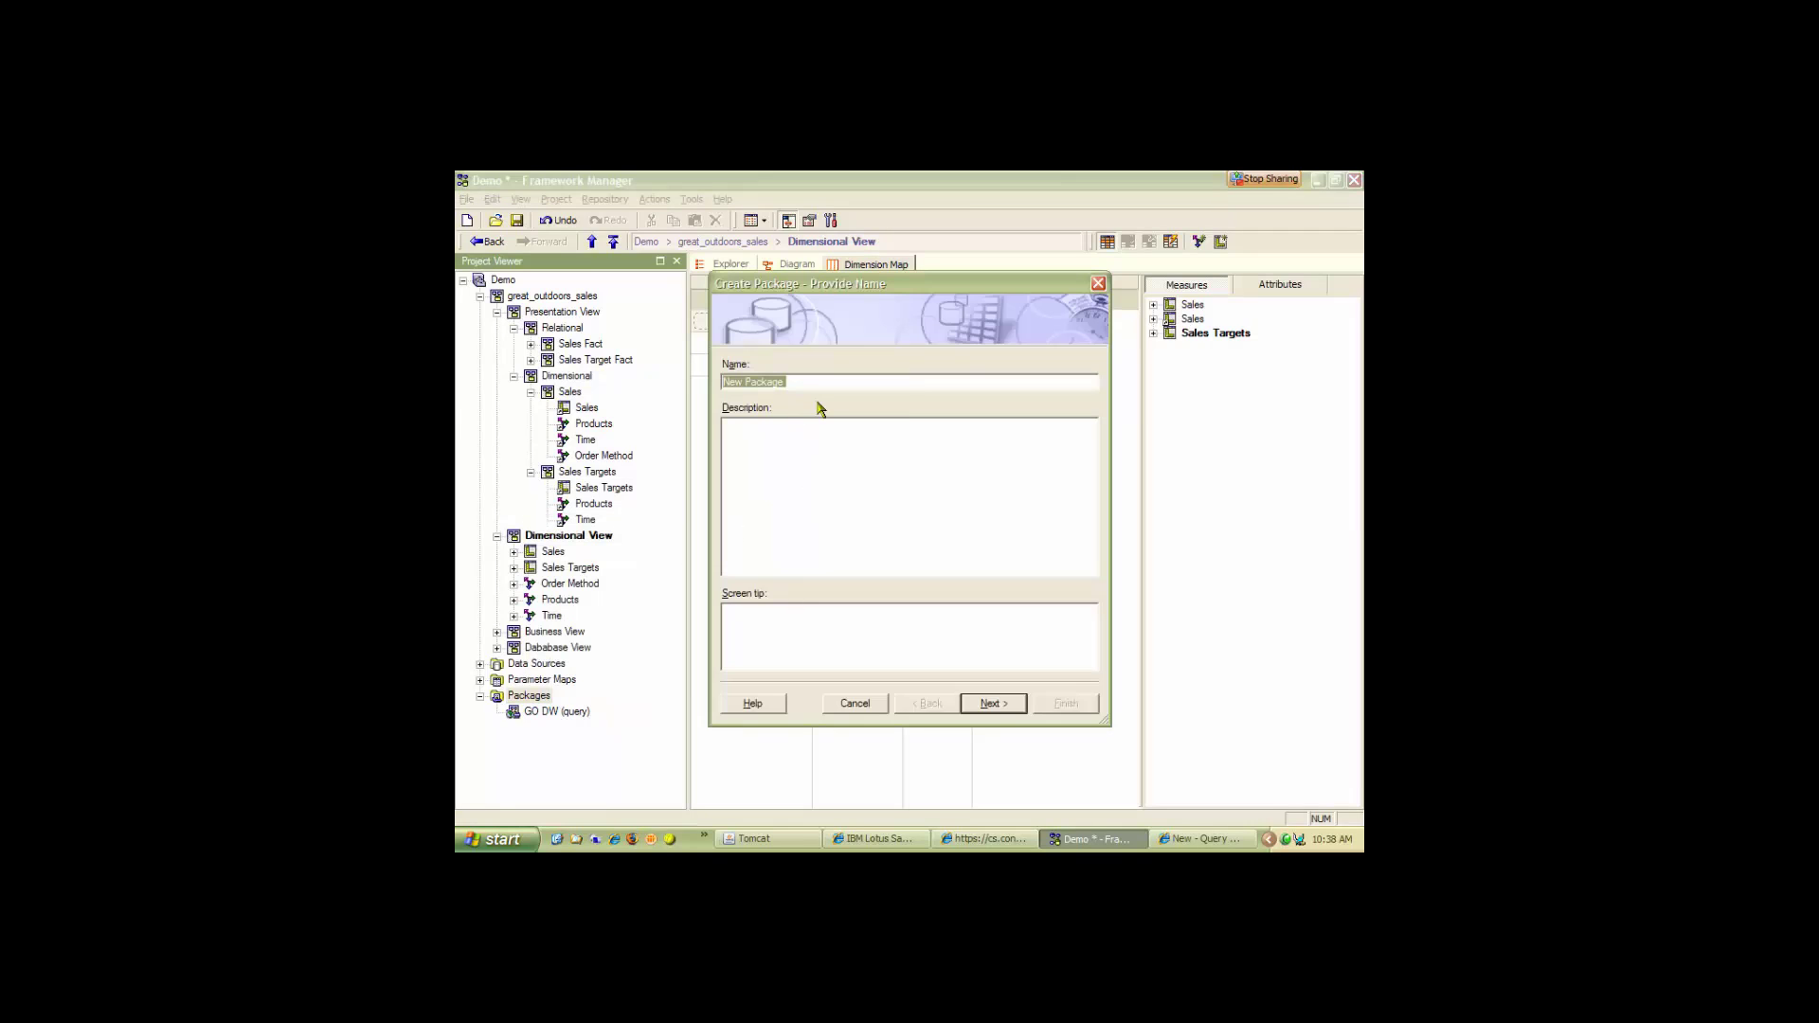
{"action": "type", "text": "GO DW (analysis"}
{"action": "left_click", "coordinate": [1021, 708]}
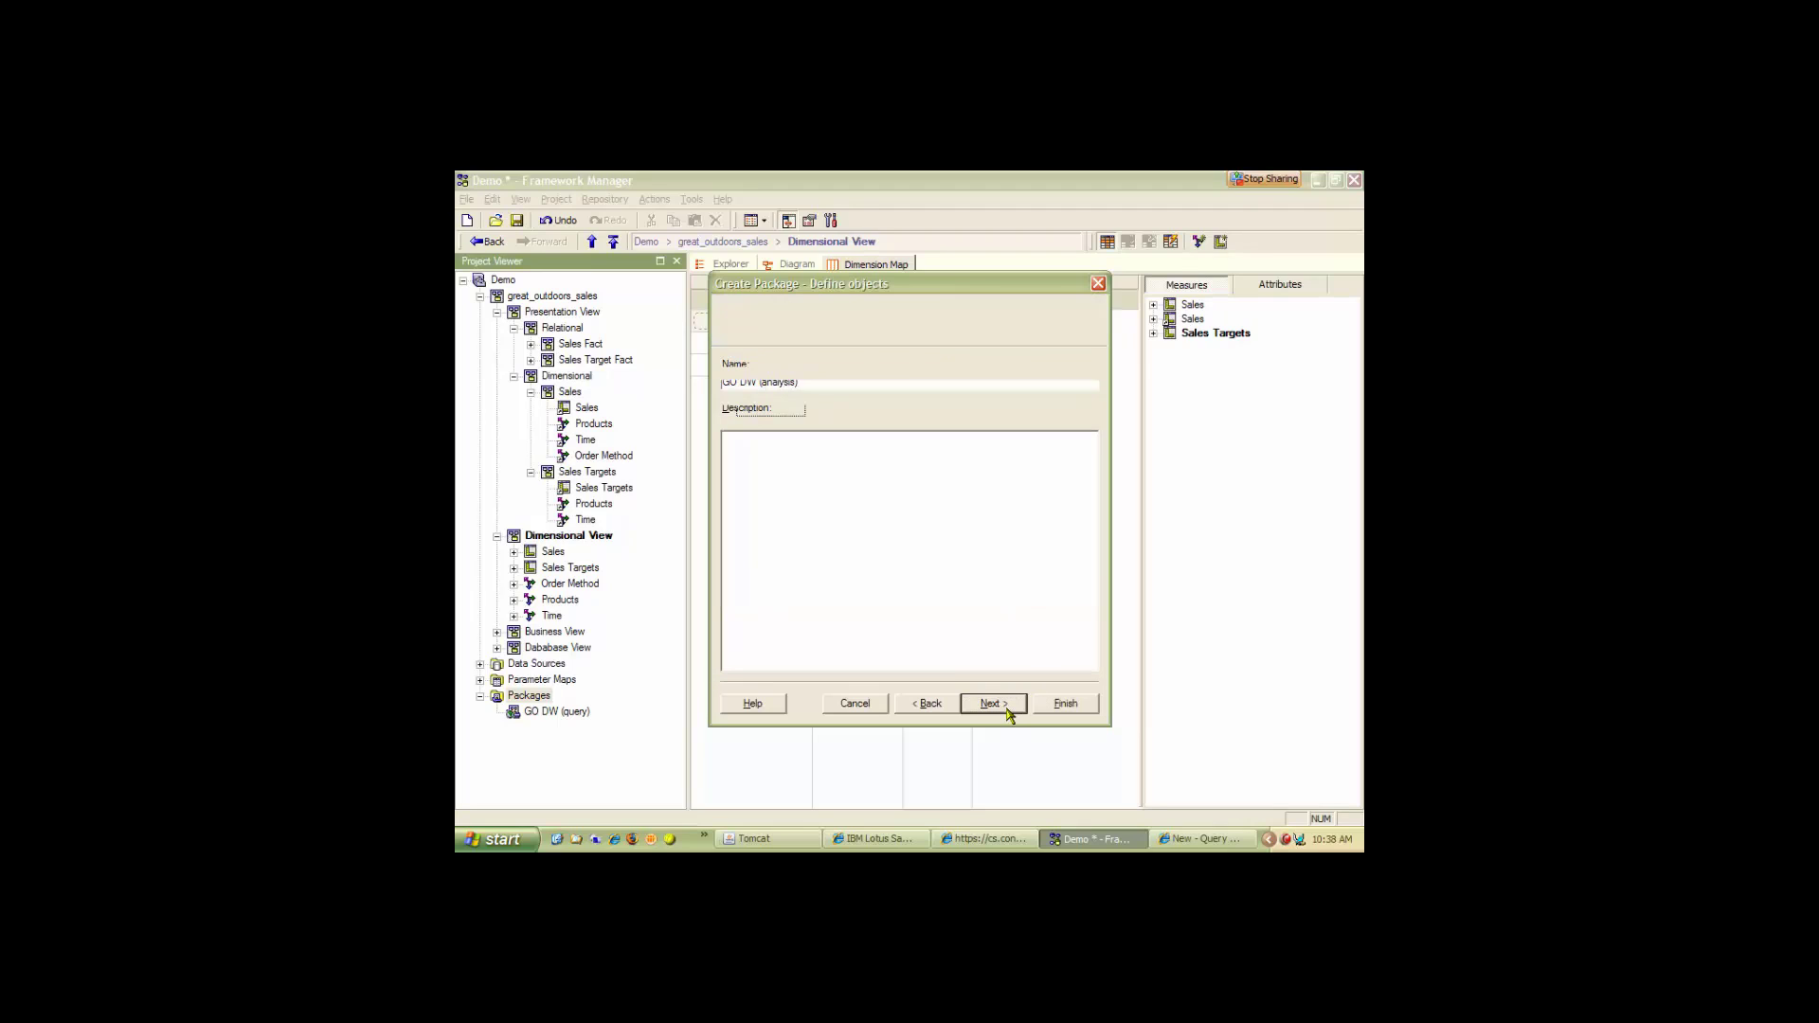
Include only the Sales and Sales Targets groupings of the Presentation View's Dimensional namespace in the package.
{"action": "left_click", "coordinate": [747, 456]}
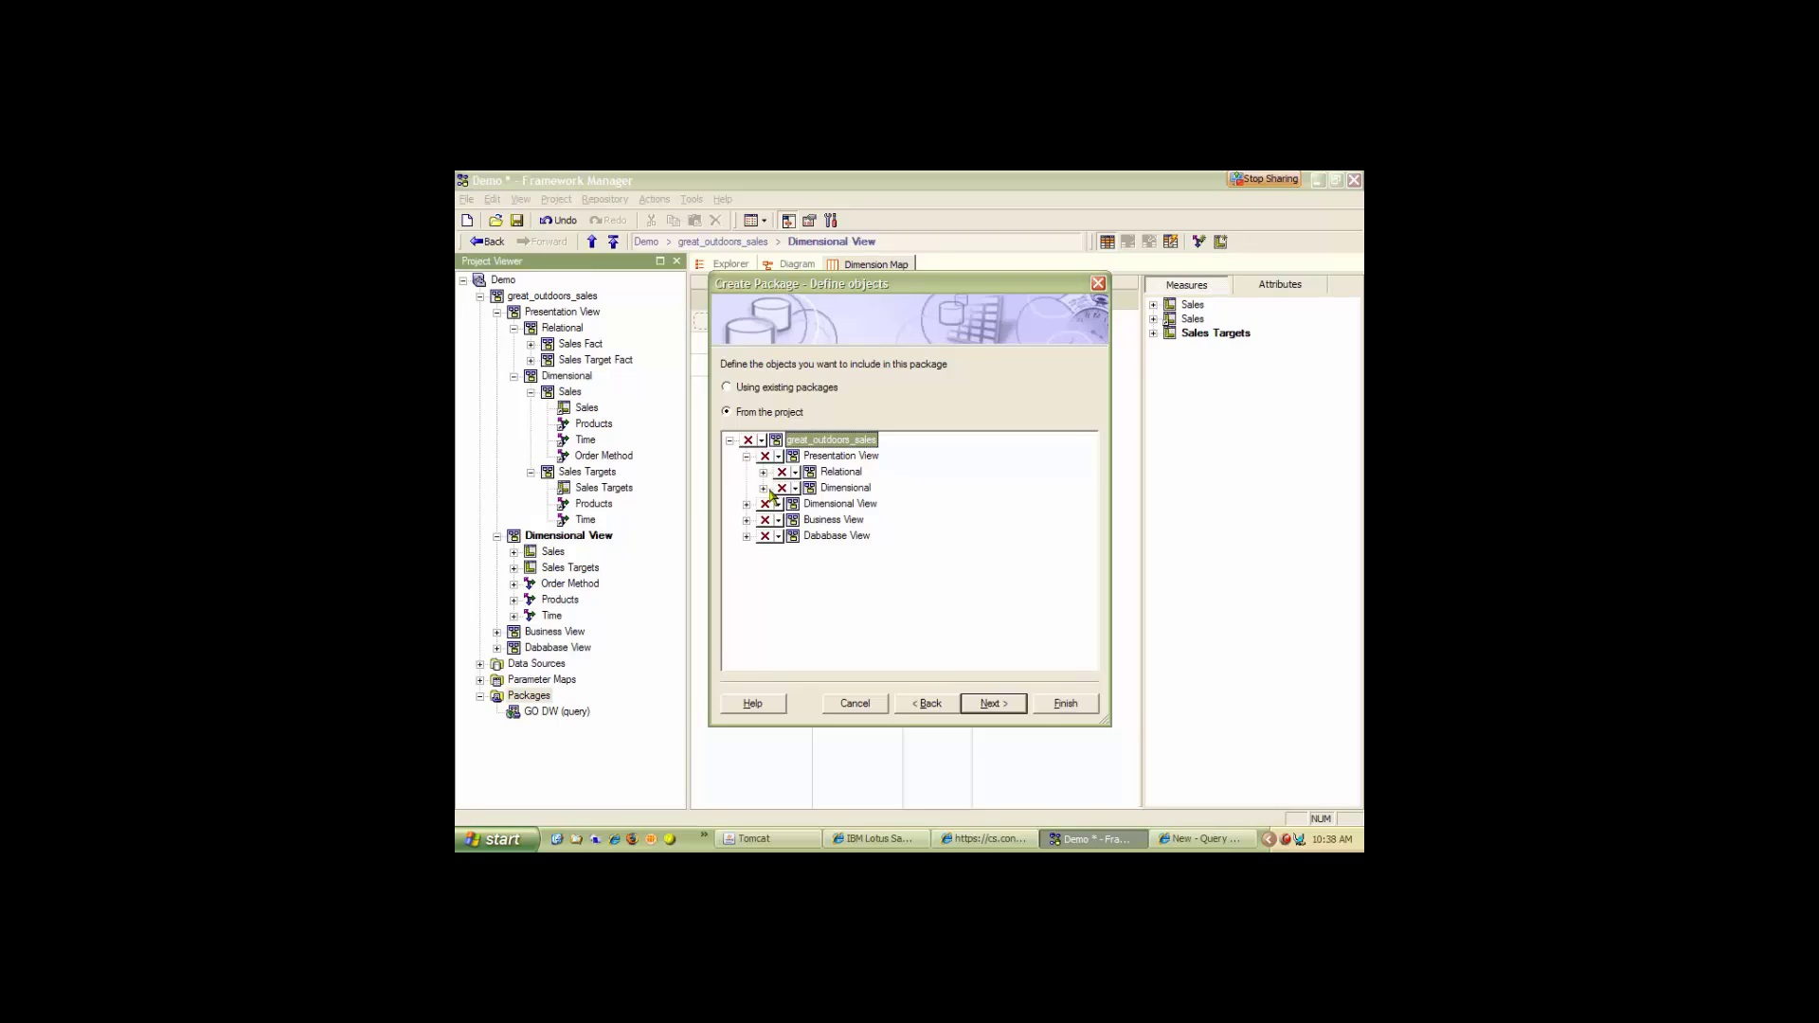
{"action": "left_click", "coordinate": [763, 488]}
{"action": "left_click", "coordinate": [799, 504]}
{"action": "left_click", "coordinate": [799, 520]}
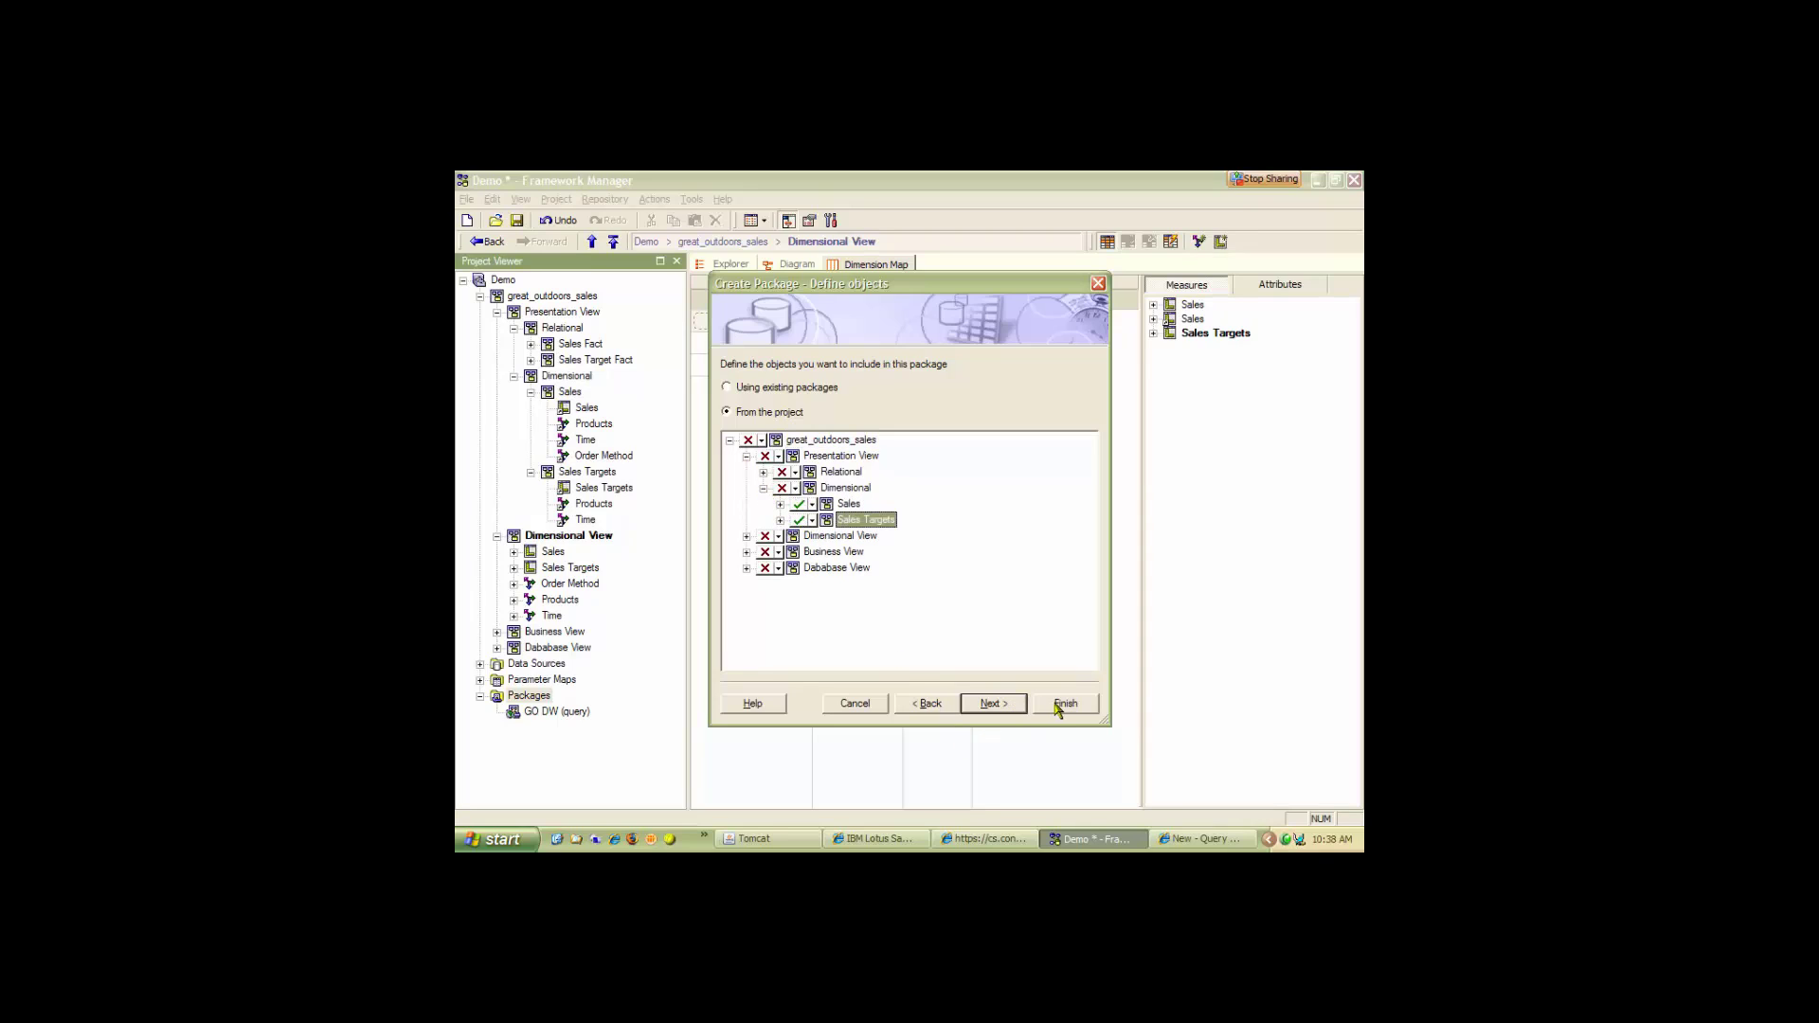
{"action": "left_click", "coordinate": [993, 704]}
Remove every function set except Oracle from the package and finish creating it.
{"action": "left_click", "coordinate": [943, 496], "text": "shift"}
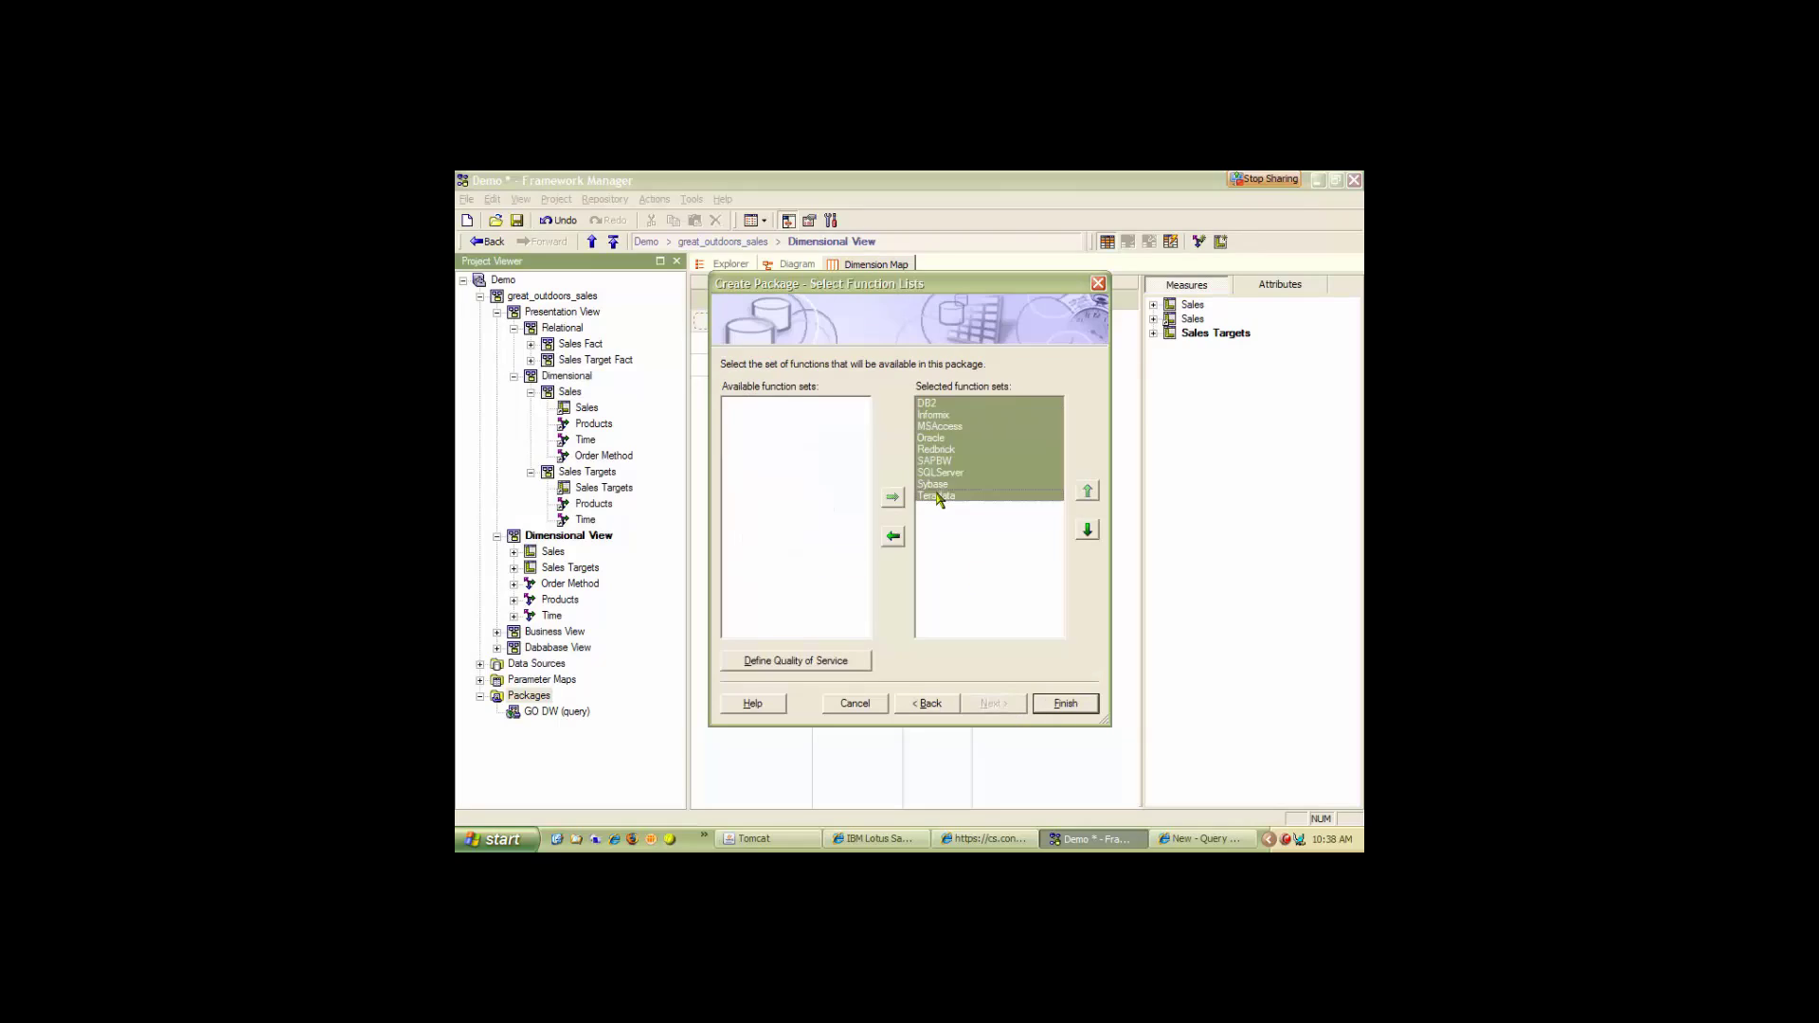
{"action": "left_click", "coordinate": [930, 439], "text": "ctrl"}
{"action": "left_click", "coordinate": [893, 536]}
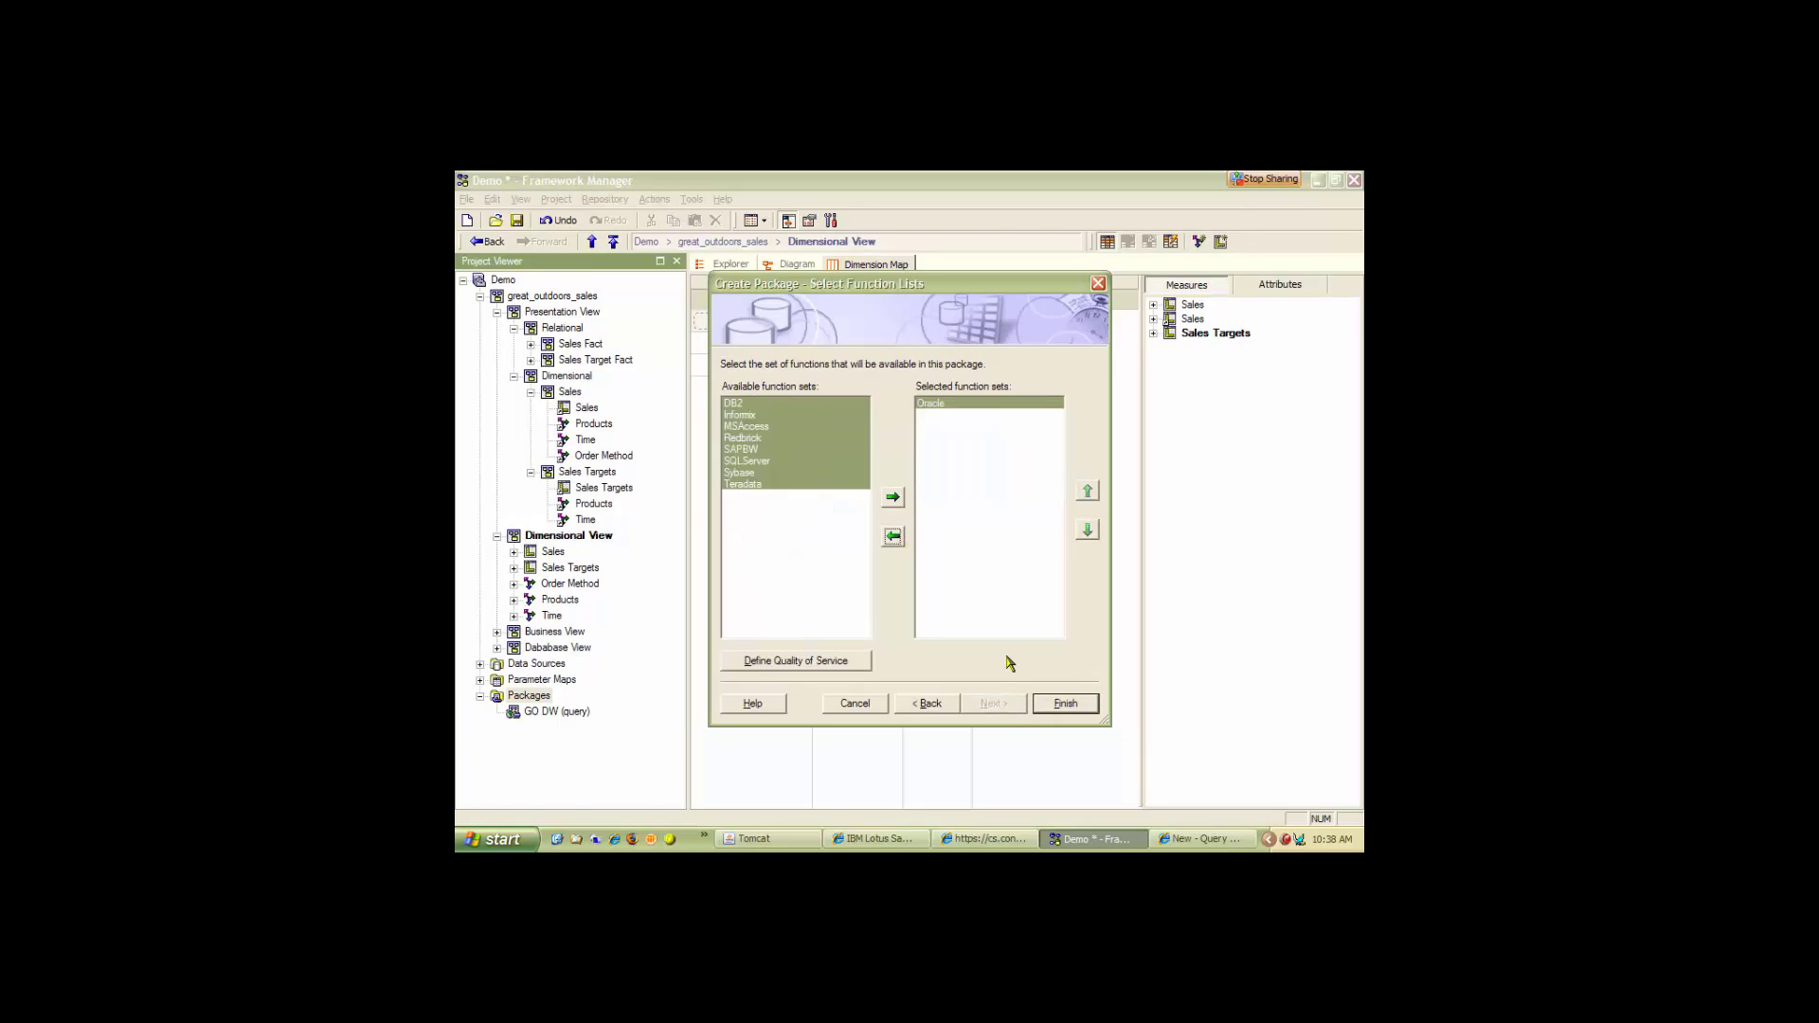
{"action": "left_click", "coordinate": [1067, 704]}
Publish the package to the IBM Cognos 8 Content Store with model versioning disabled and verification before publishing.
{"action": "left_click", "coordinate": [947, 575]}
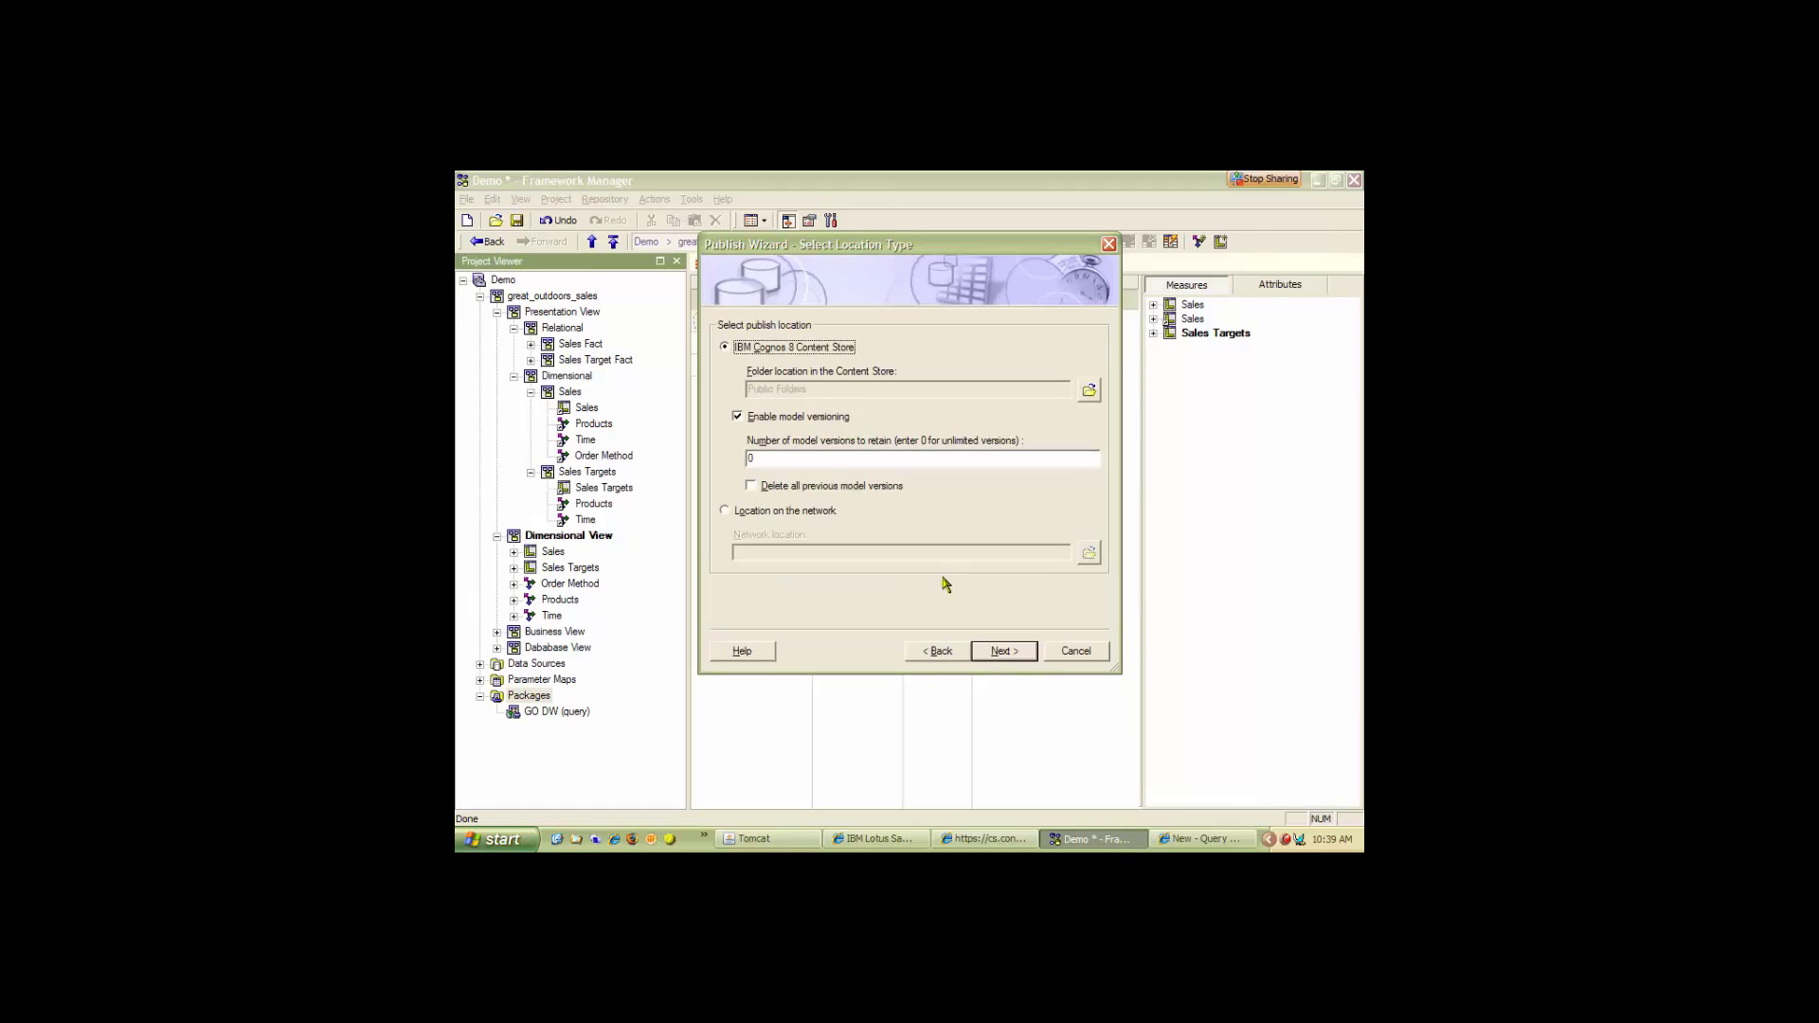
{"action": "left_click", "coordinate": [747, 416]}
{"action": "left_click", "coordinate": [1011, 652]}
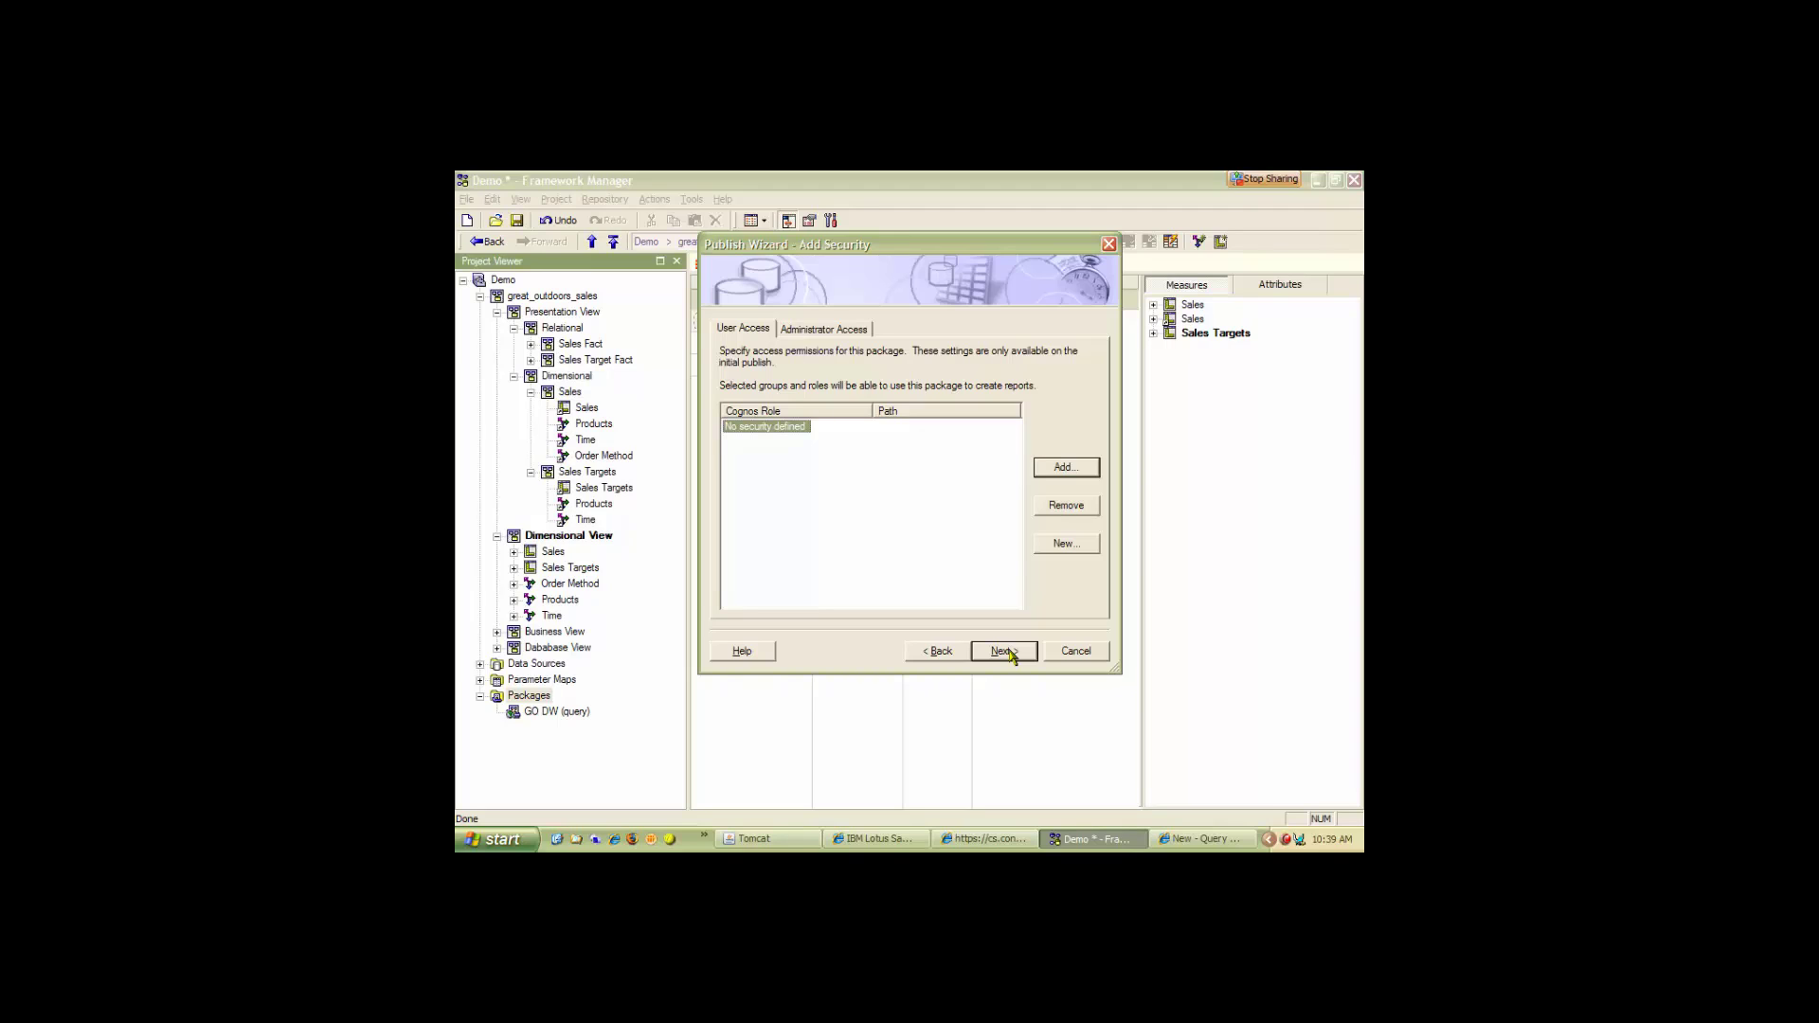
{"action": "left_click", "coordinate": [1008, 652]}
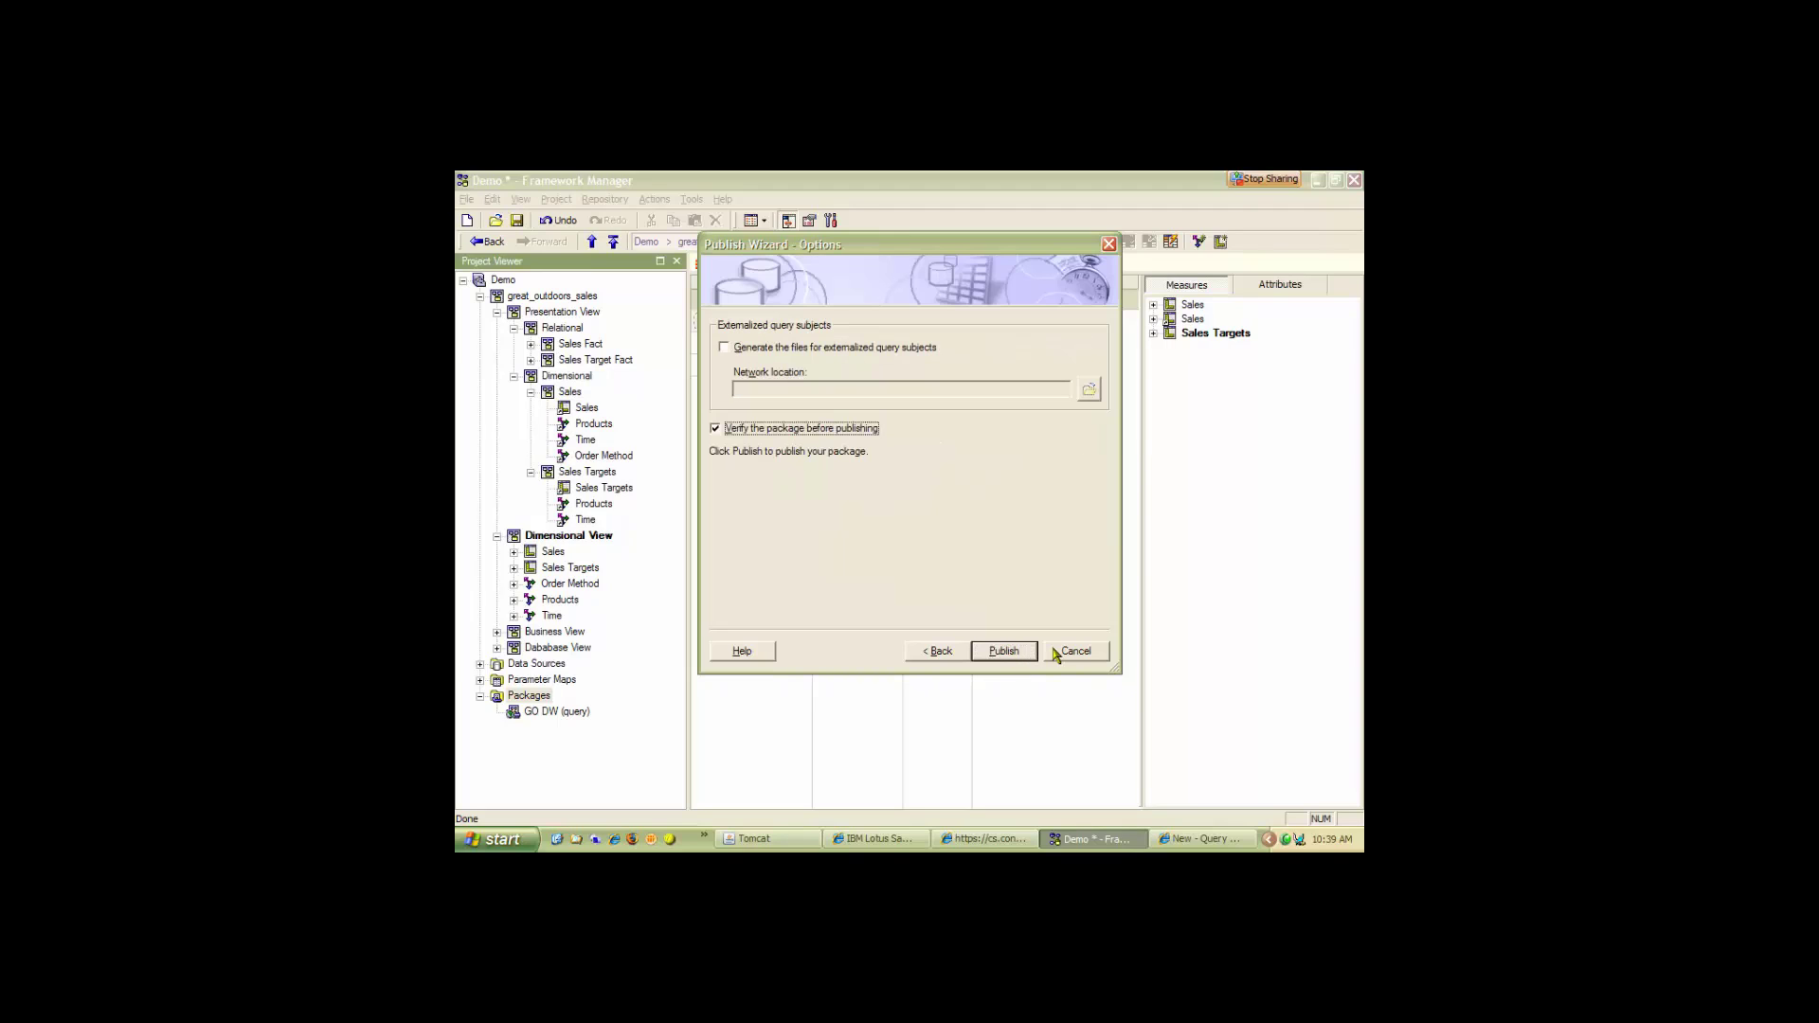
{"action": "left_click", "coordinate": [1017, 651]}
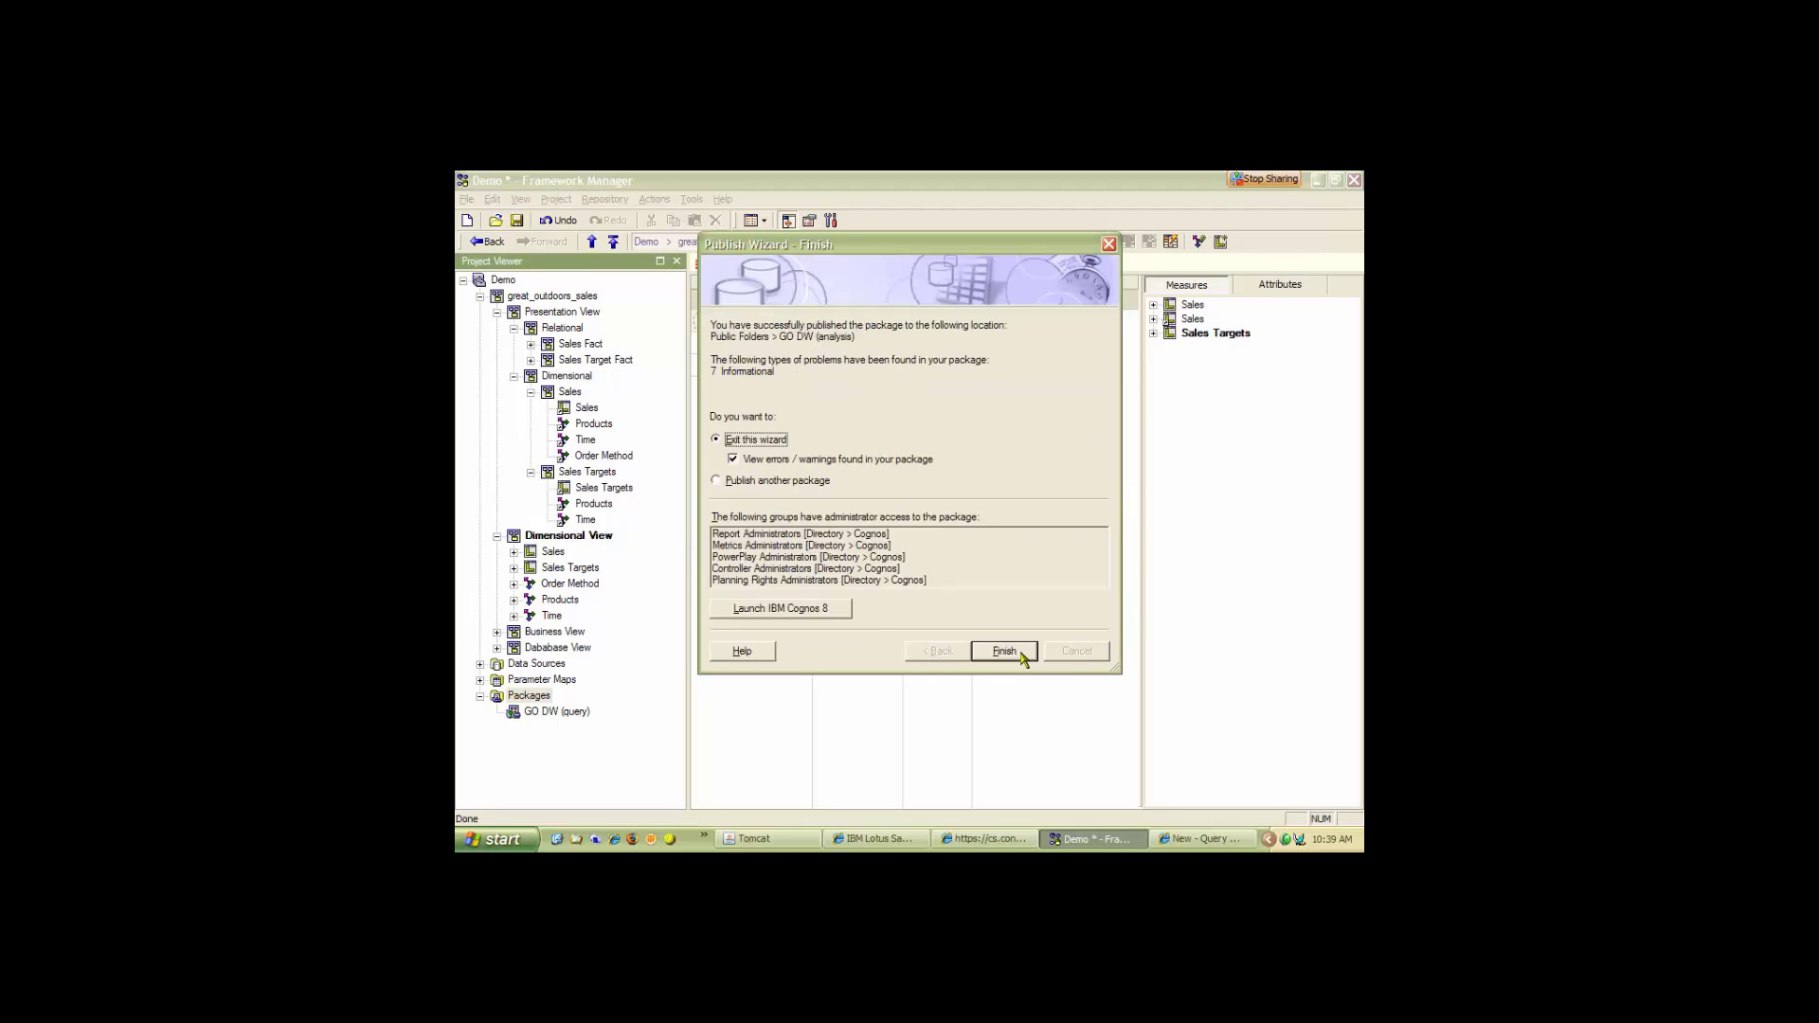
Exit the publish wizard, review the package verification results and close them.
{"action": "left_click", "coordinate": [1022, 654]}
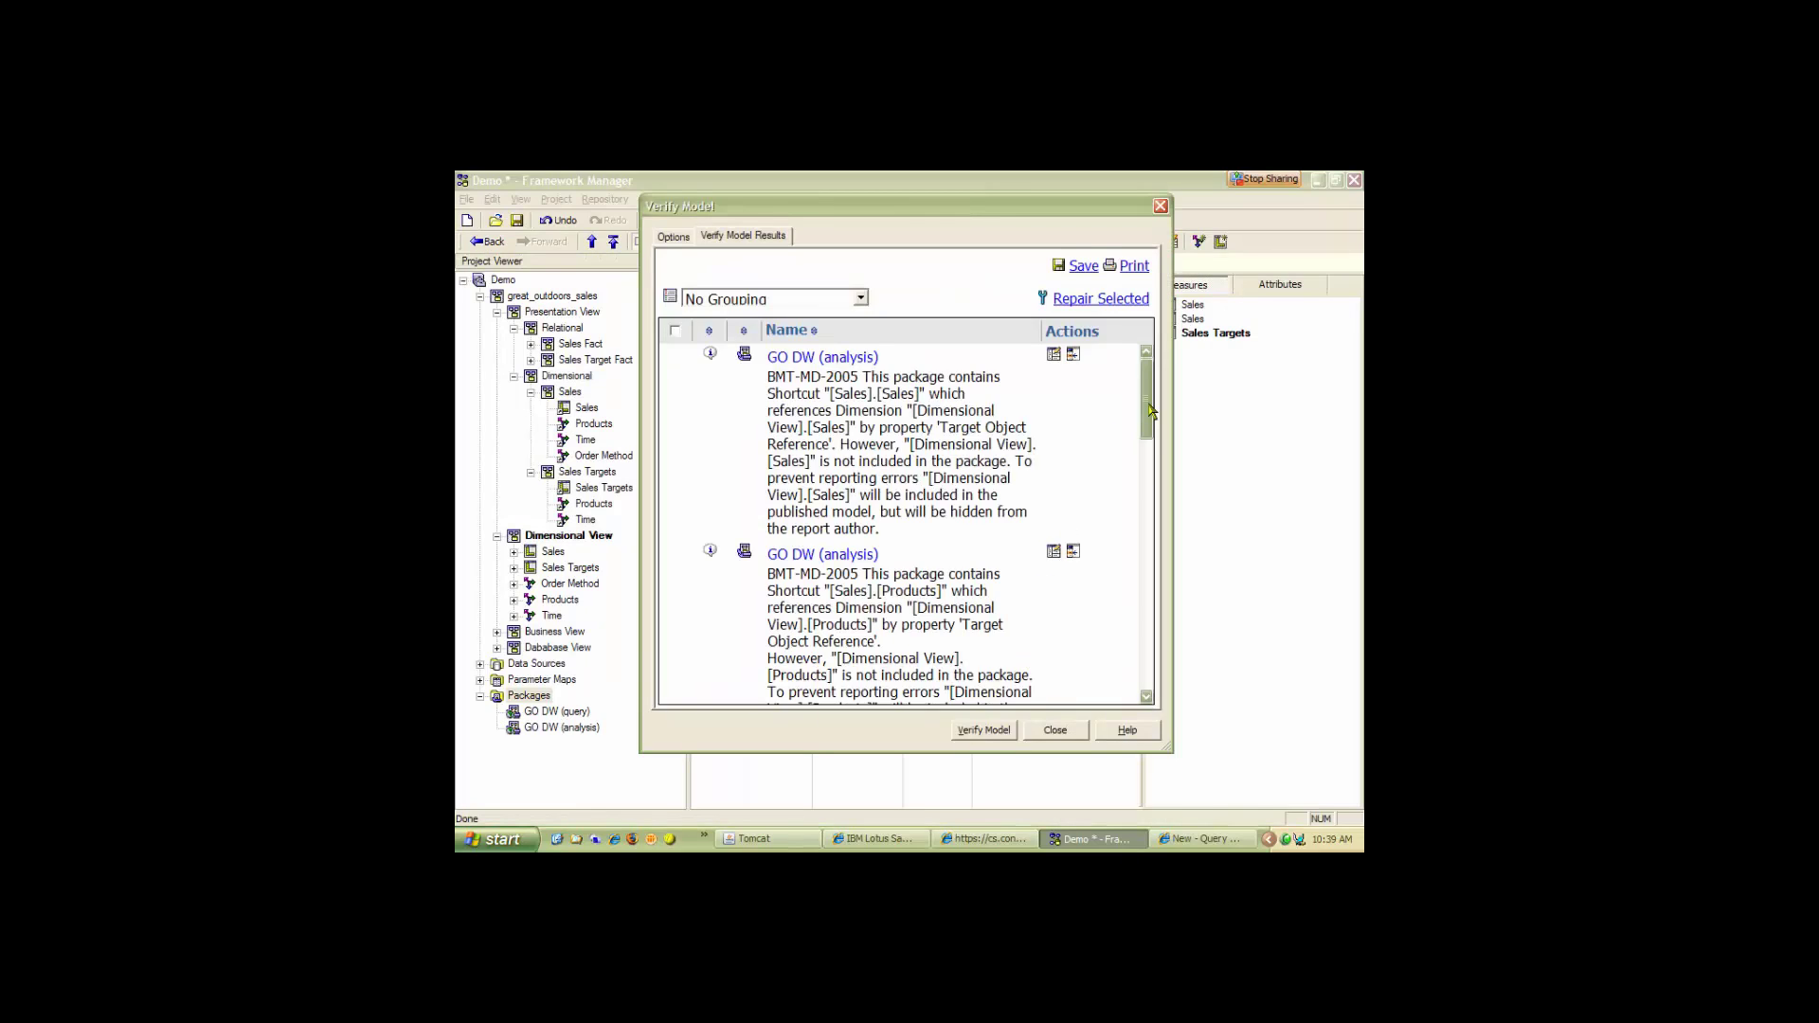
{"action": "left_click_drag", "start_coordinate": [1152, 410], "coordinate": [1173, 654]}
{"action": "left_click", "coordinate": [1058, 730]}
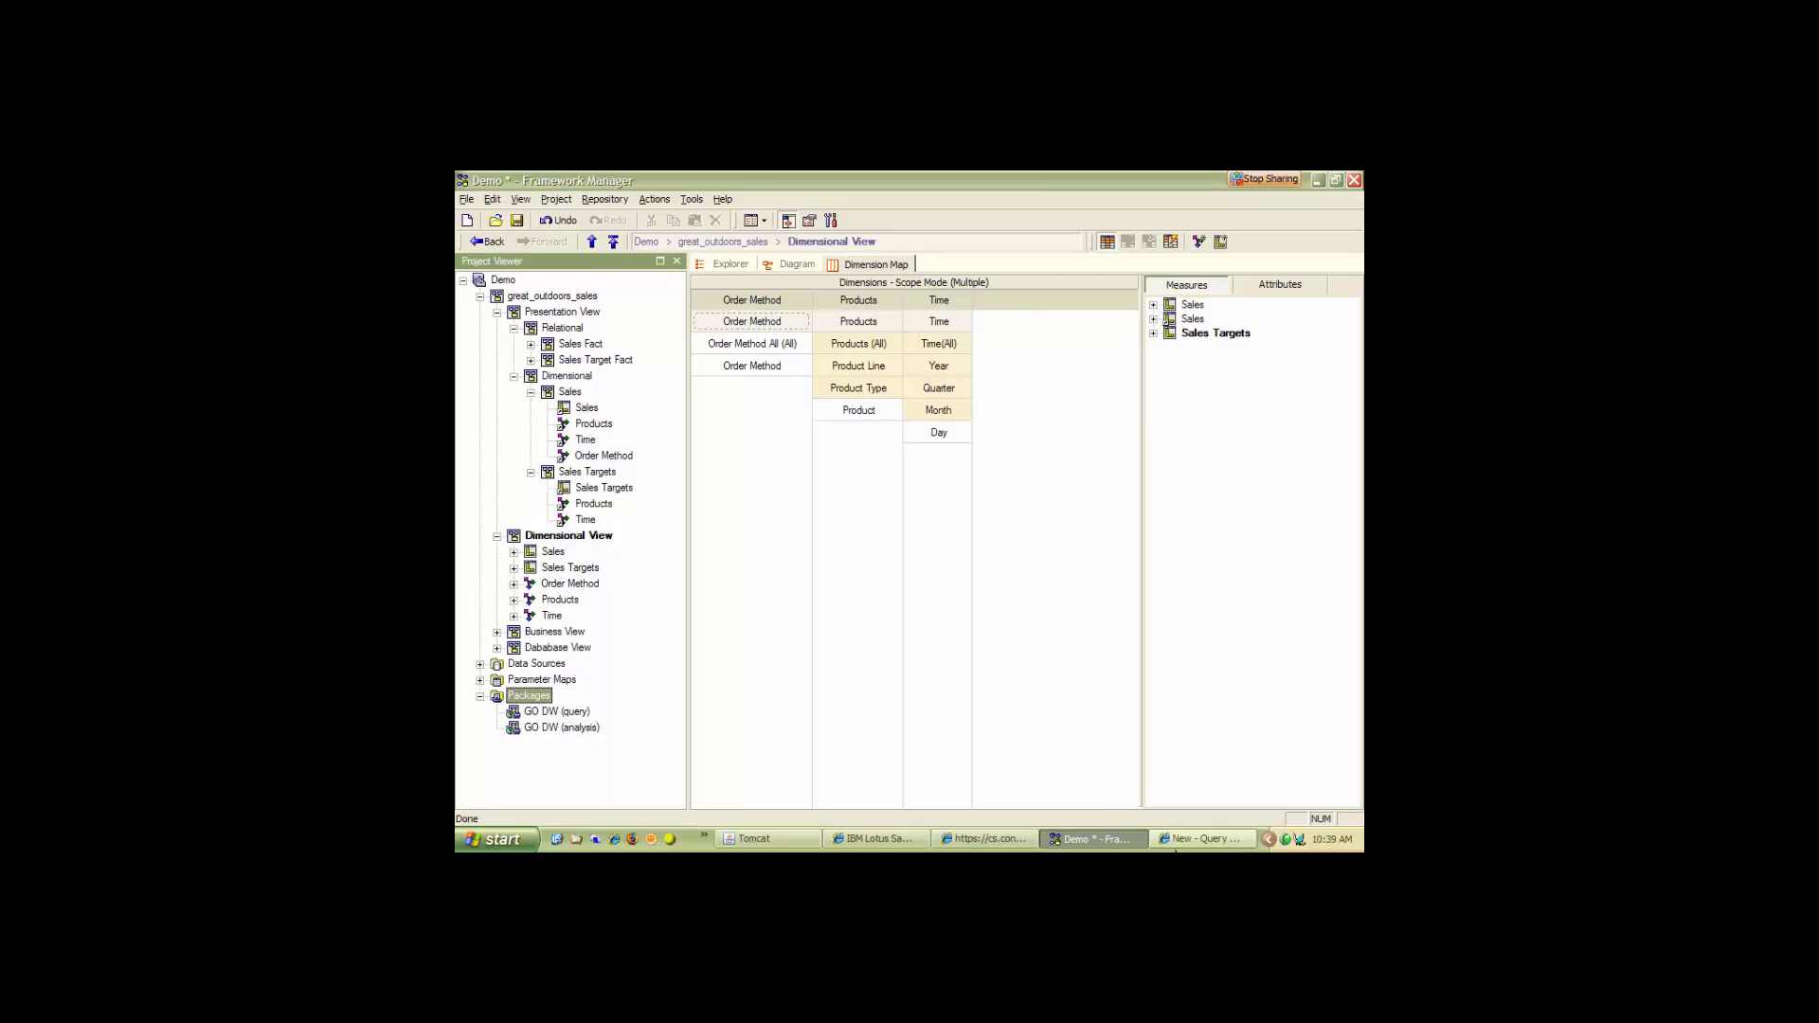
Switch to the browser with Query Studio and return to the Public Folders in IBM Cognos Connection.
{"action": "left_click", "coordinate": [1180, 843]}
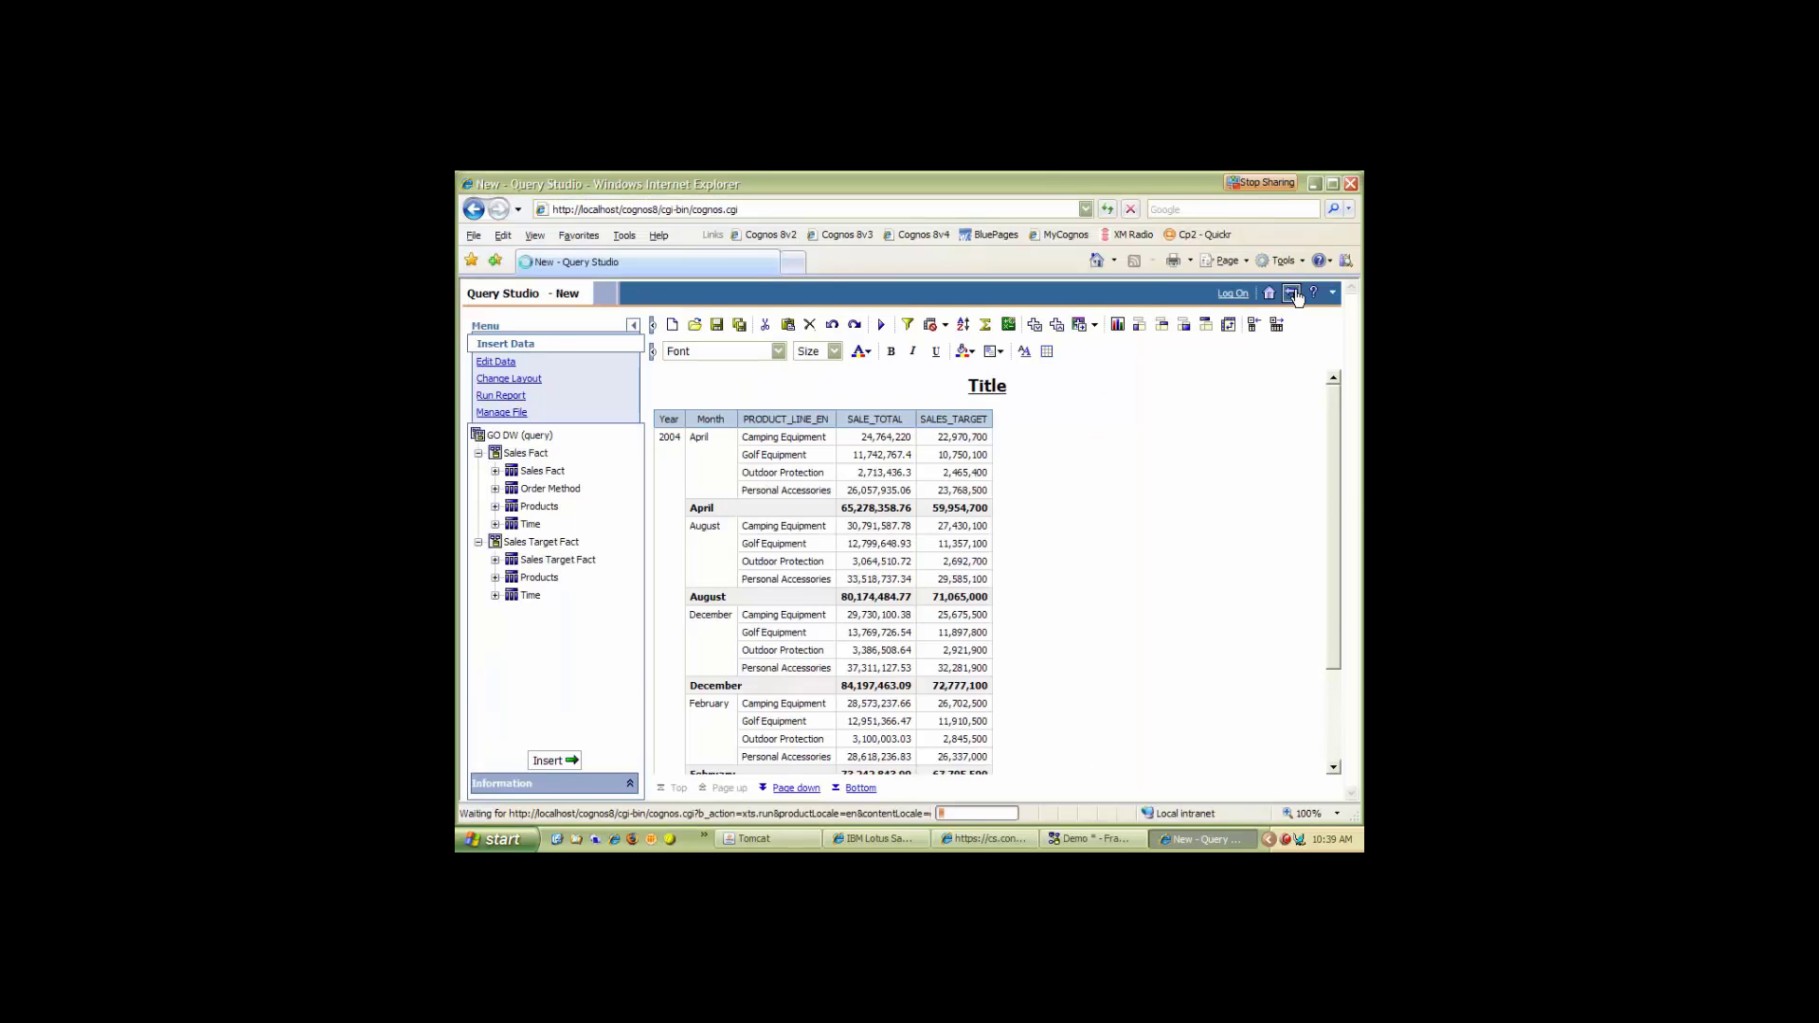
{"action": "left_click", "coordinate": [1295, 297]}
{"action": "left_click", "coordinate": [783, 786]}
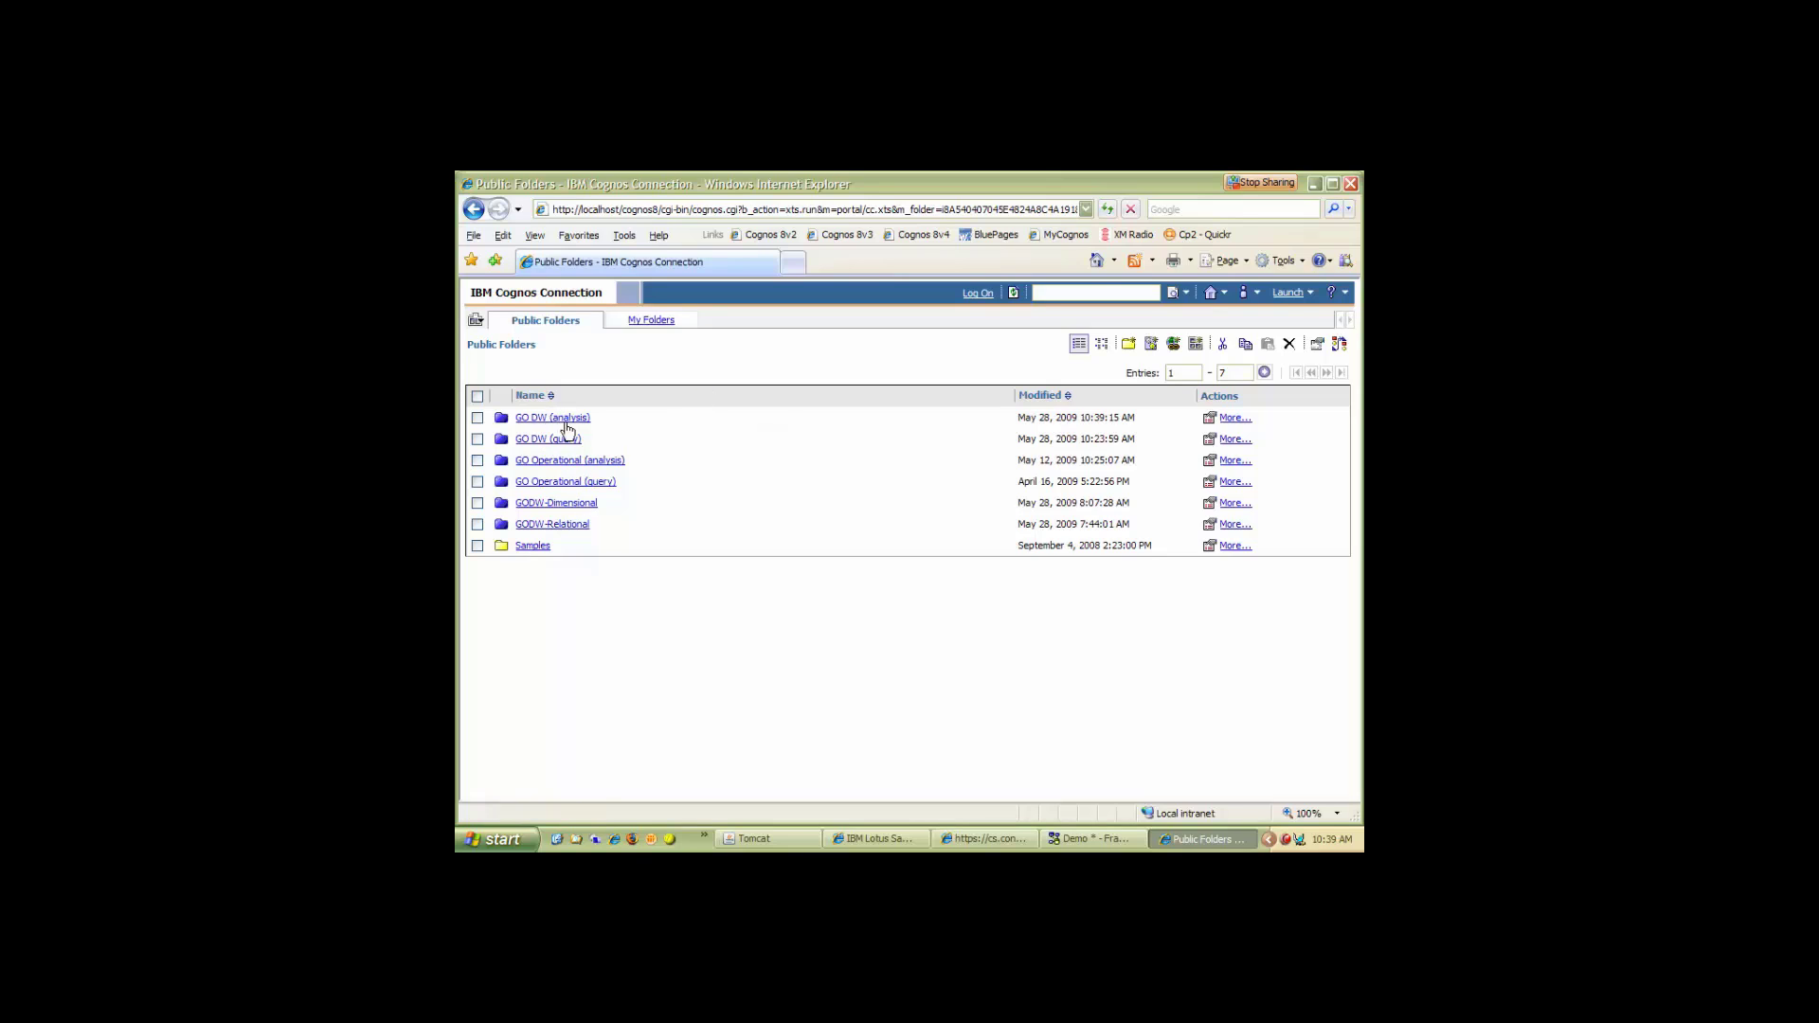
Launch Analysis Studio with the GO DW (analysis) package and open a new analysis.
{"action": "left_click", "coordinate": [1296, 297]}
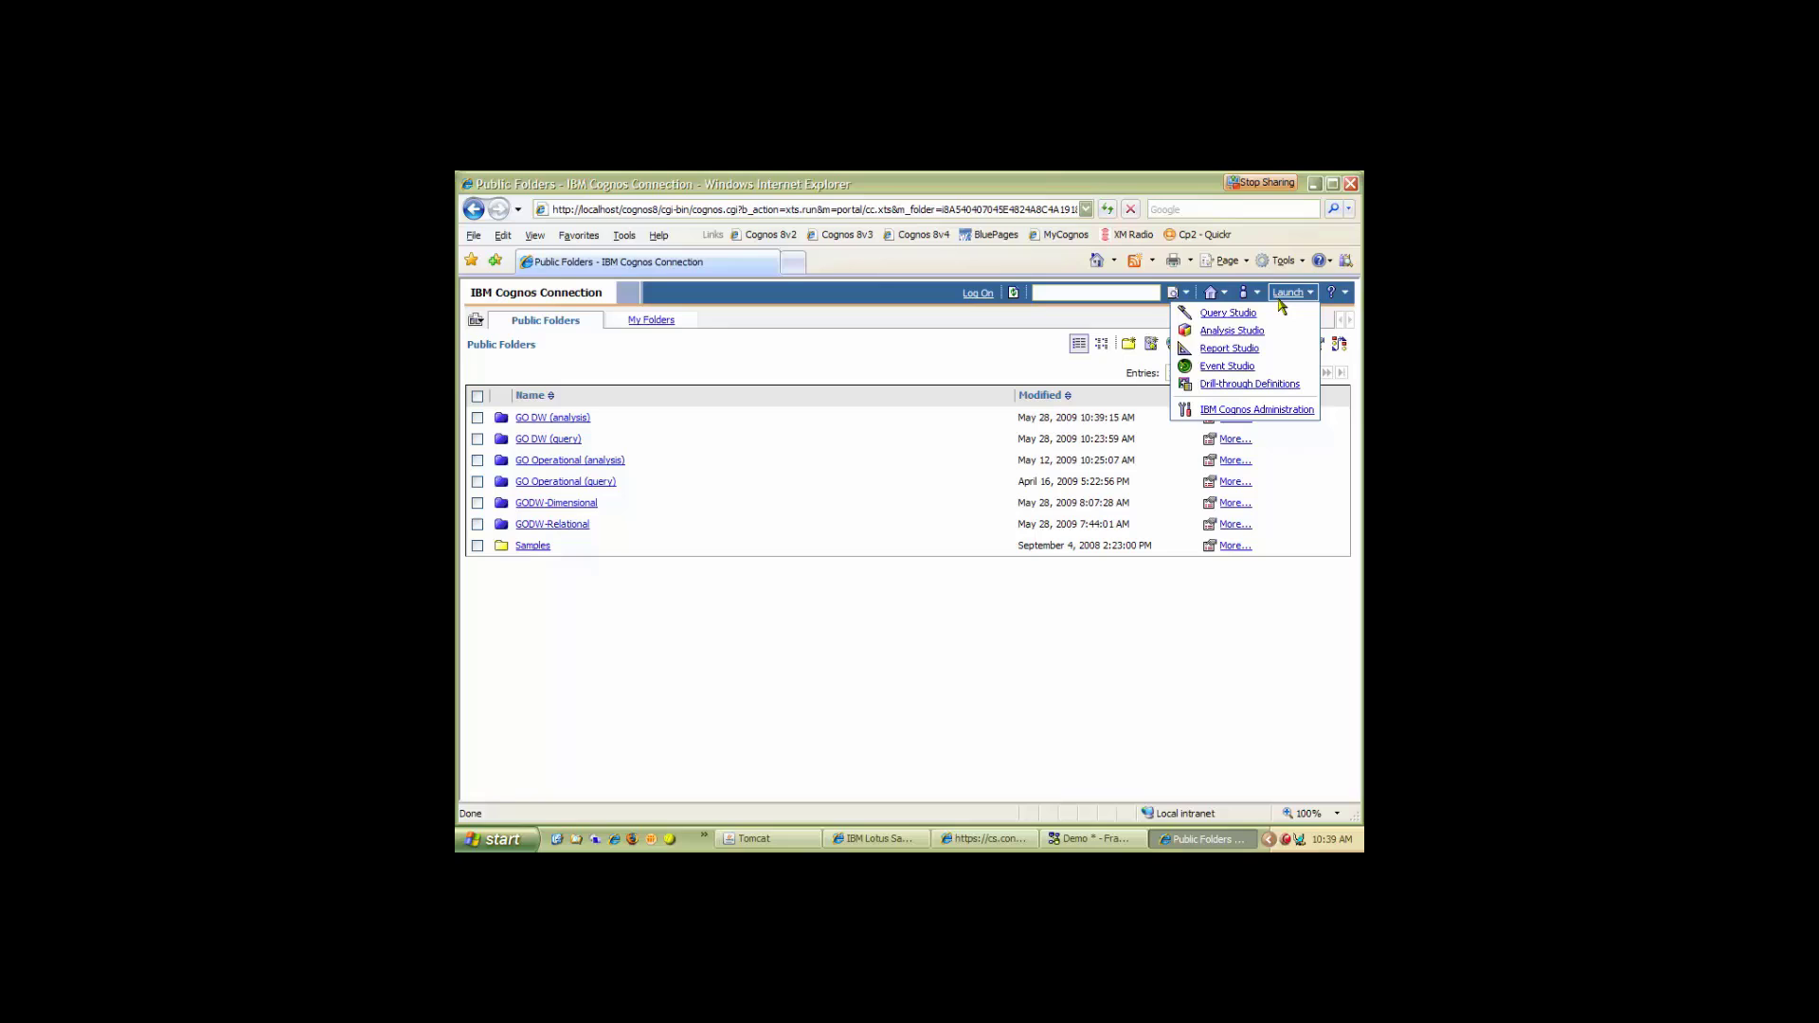
{"action": "left_click", "coordinate": [1236, 332]}
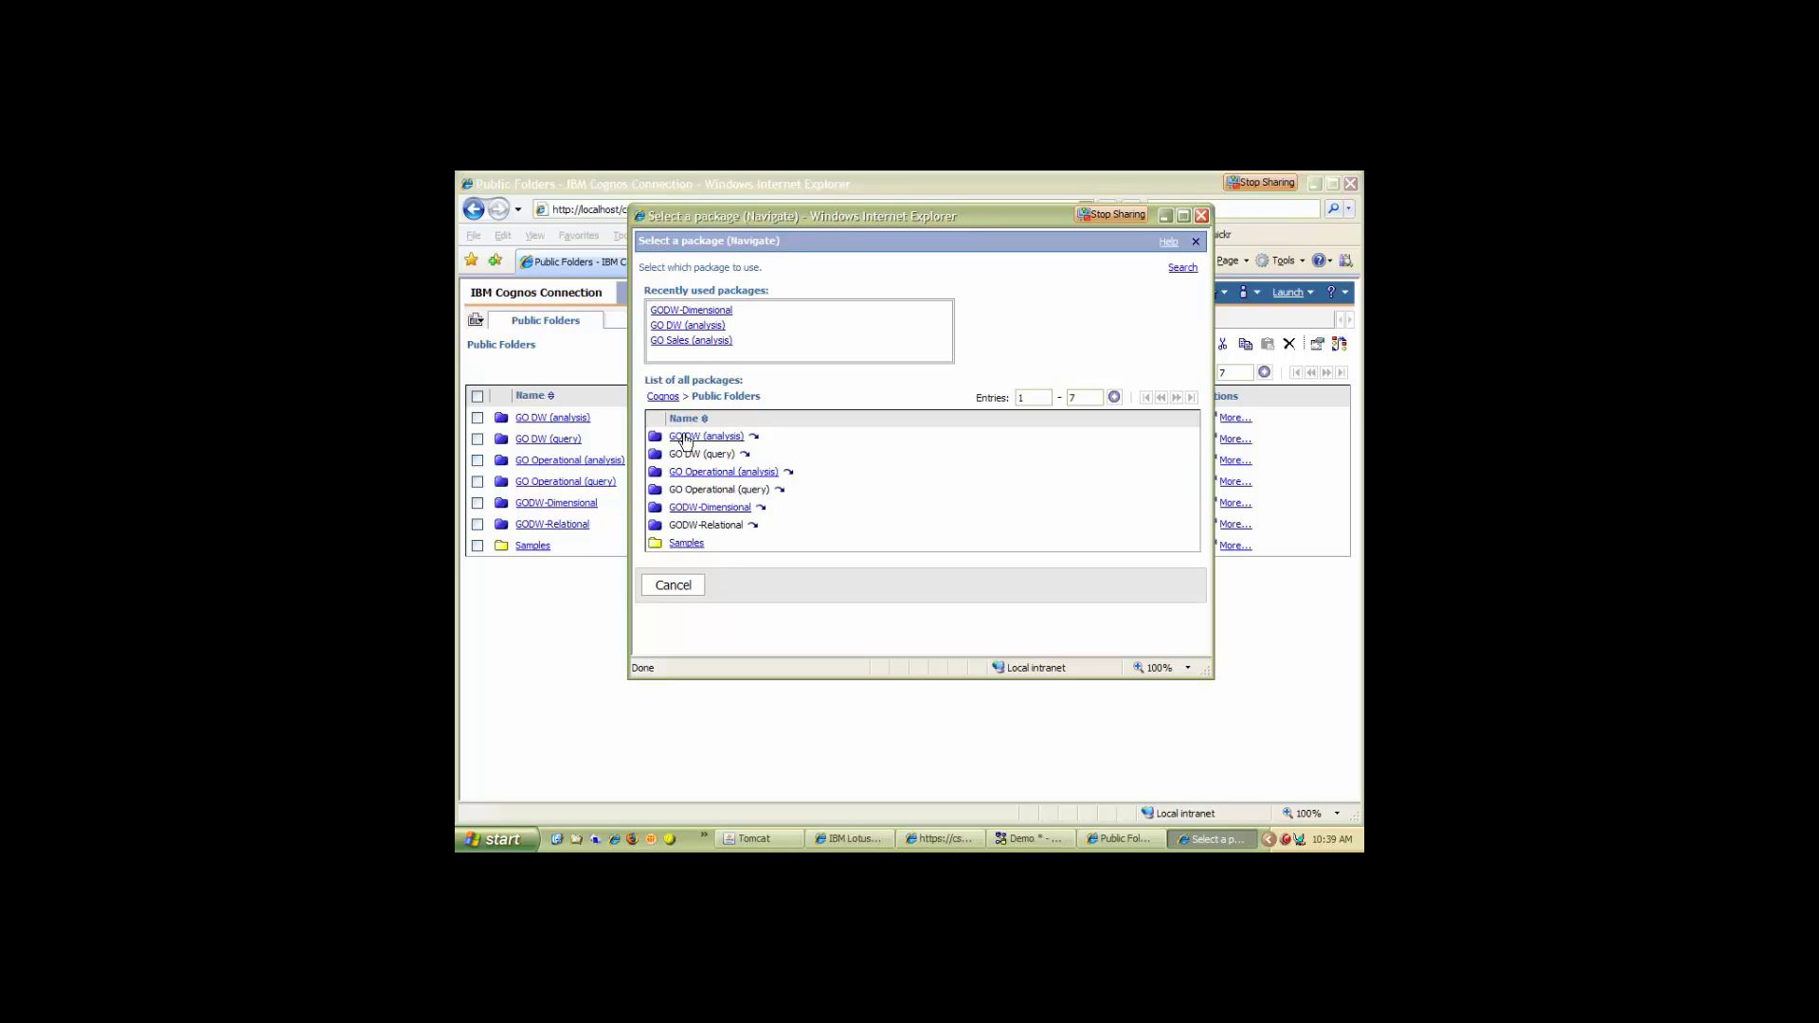
{"action": "left_click", "coordinate": [686, 440]}
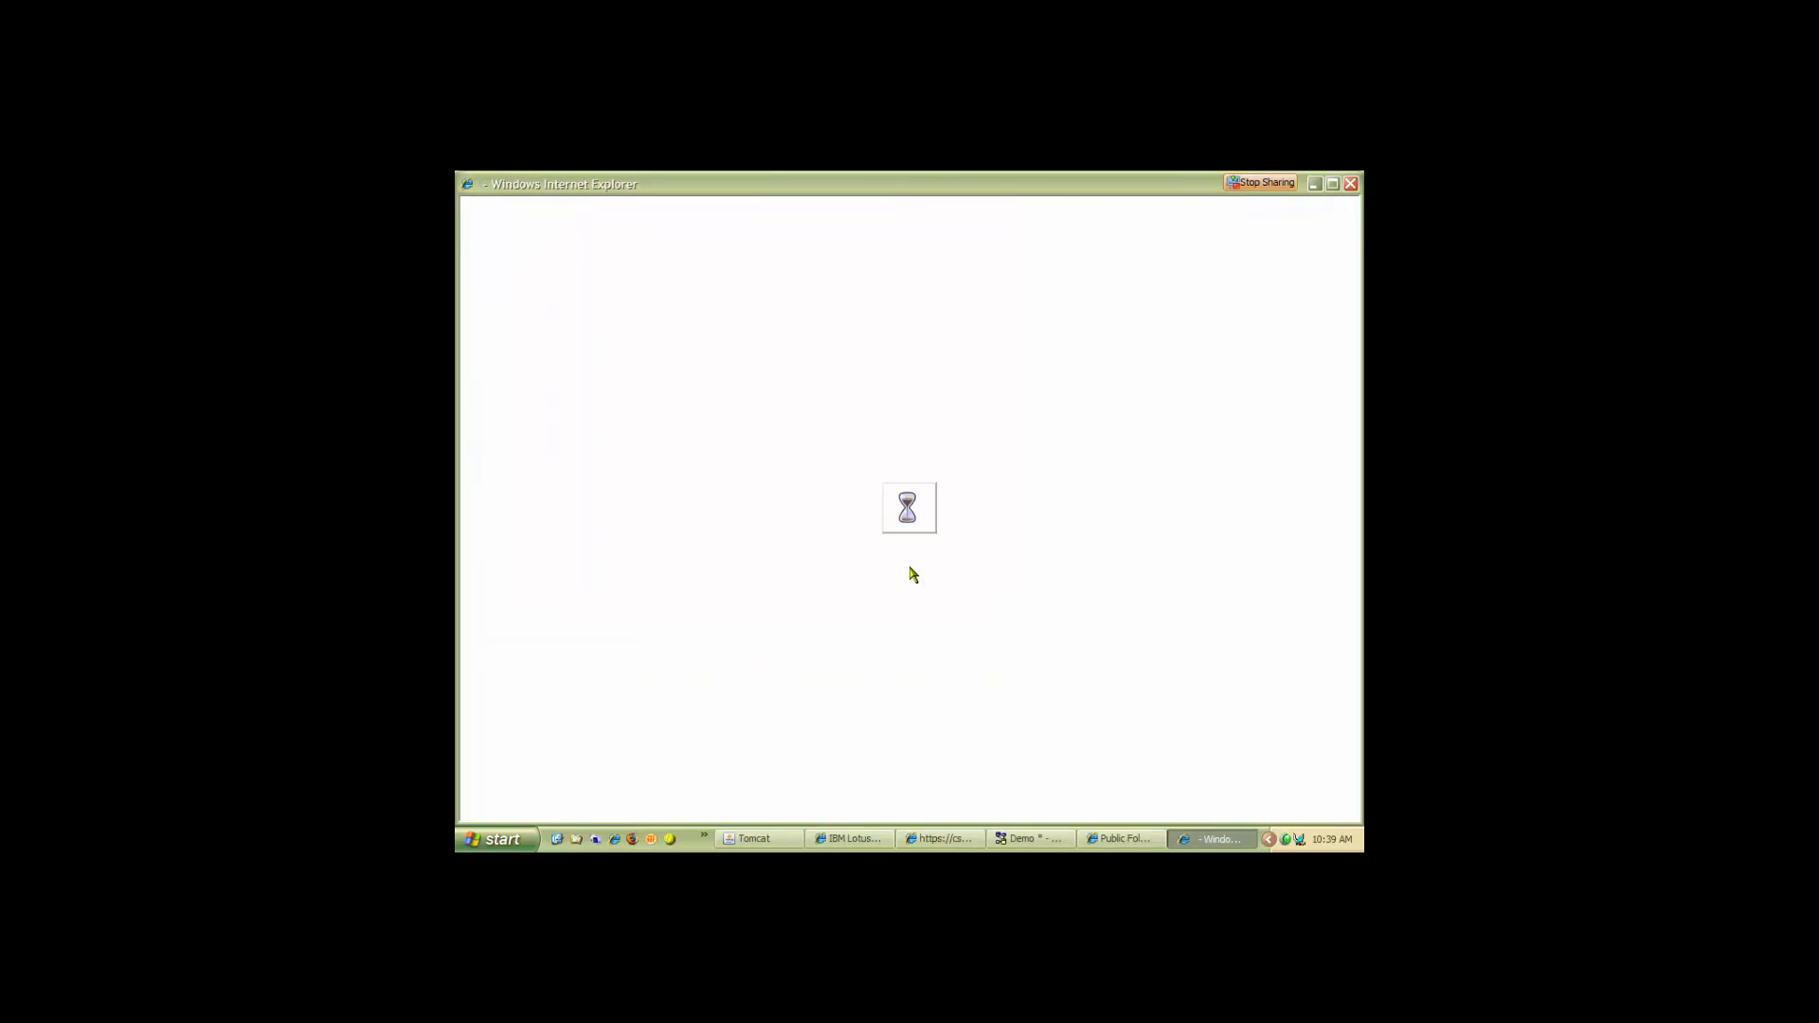
{"action": "left_click", "coordinate": [901, 482]}
{"action": "left_click", "coordinate": [787, 561]}
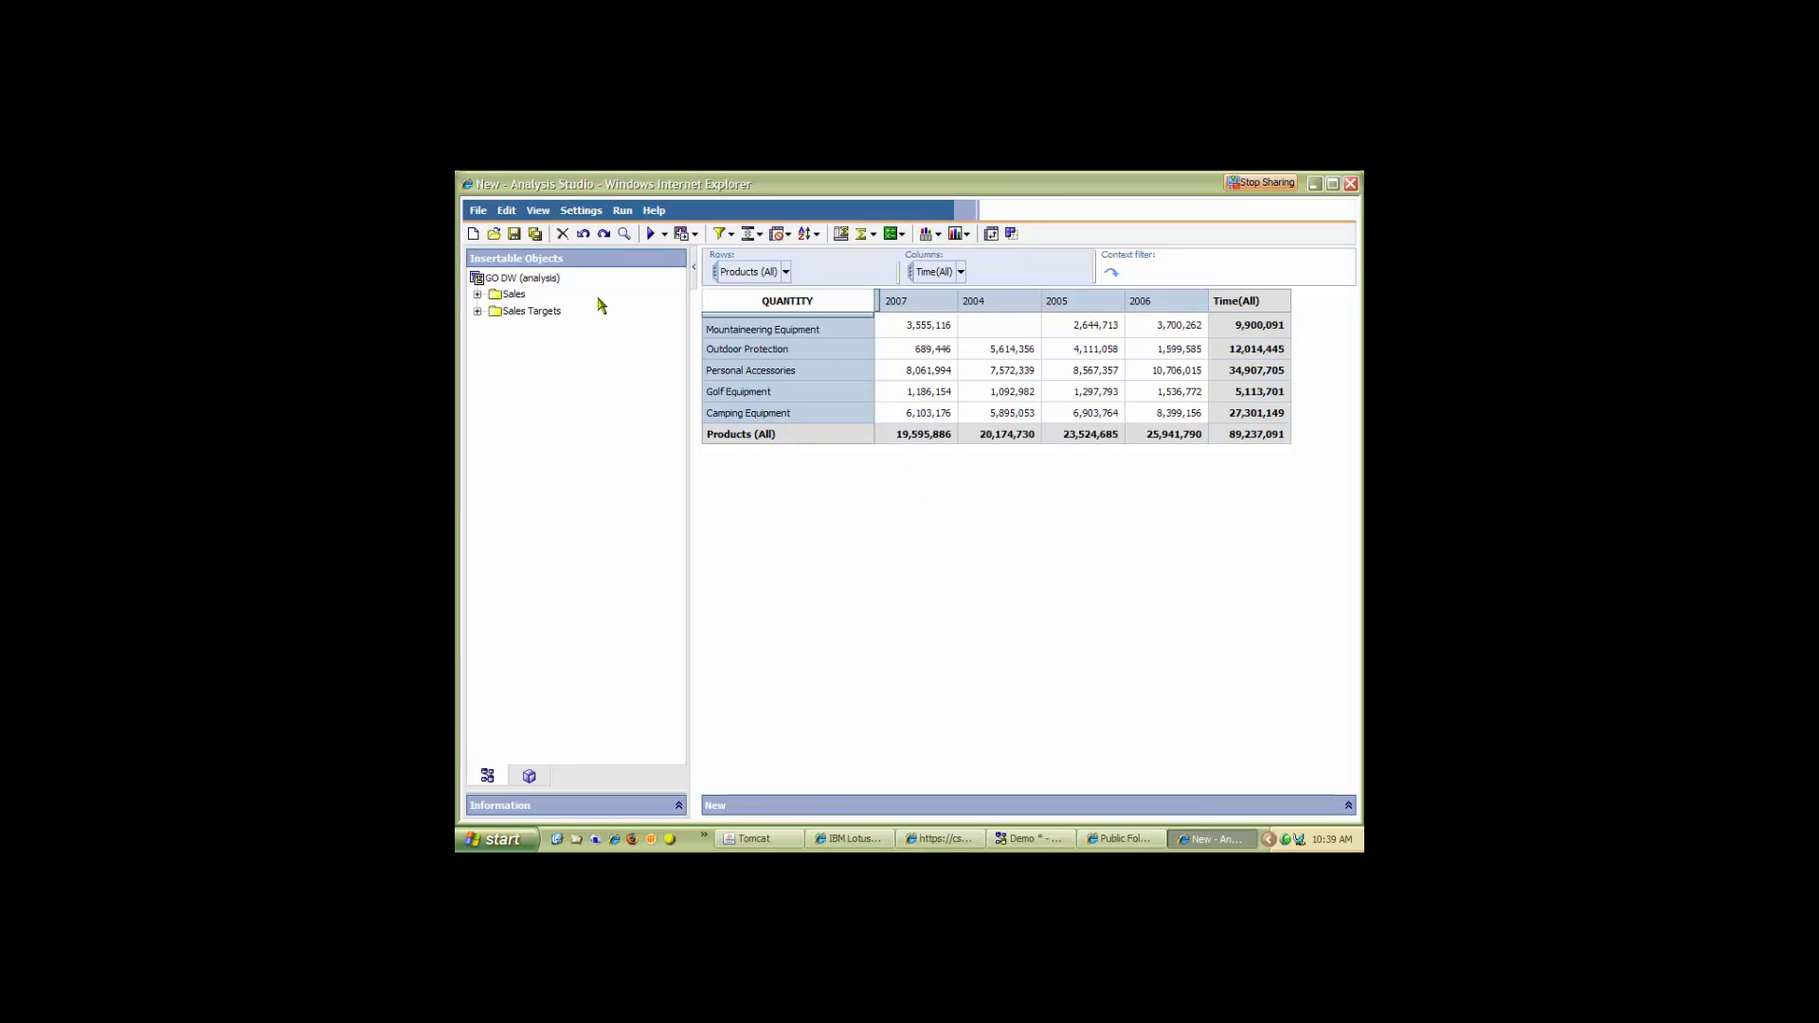
Expand the Sales measures and use SALE_TOTAL as the crosstab measure in place of QUANTITY.
{"action": "left_click", "coordinate": [540, 312]}
{"action": "left_click", "coordinate": [478, 294]}
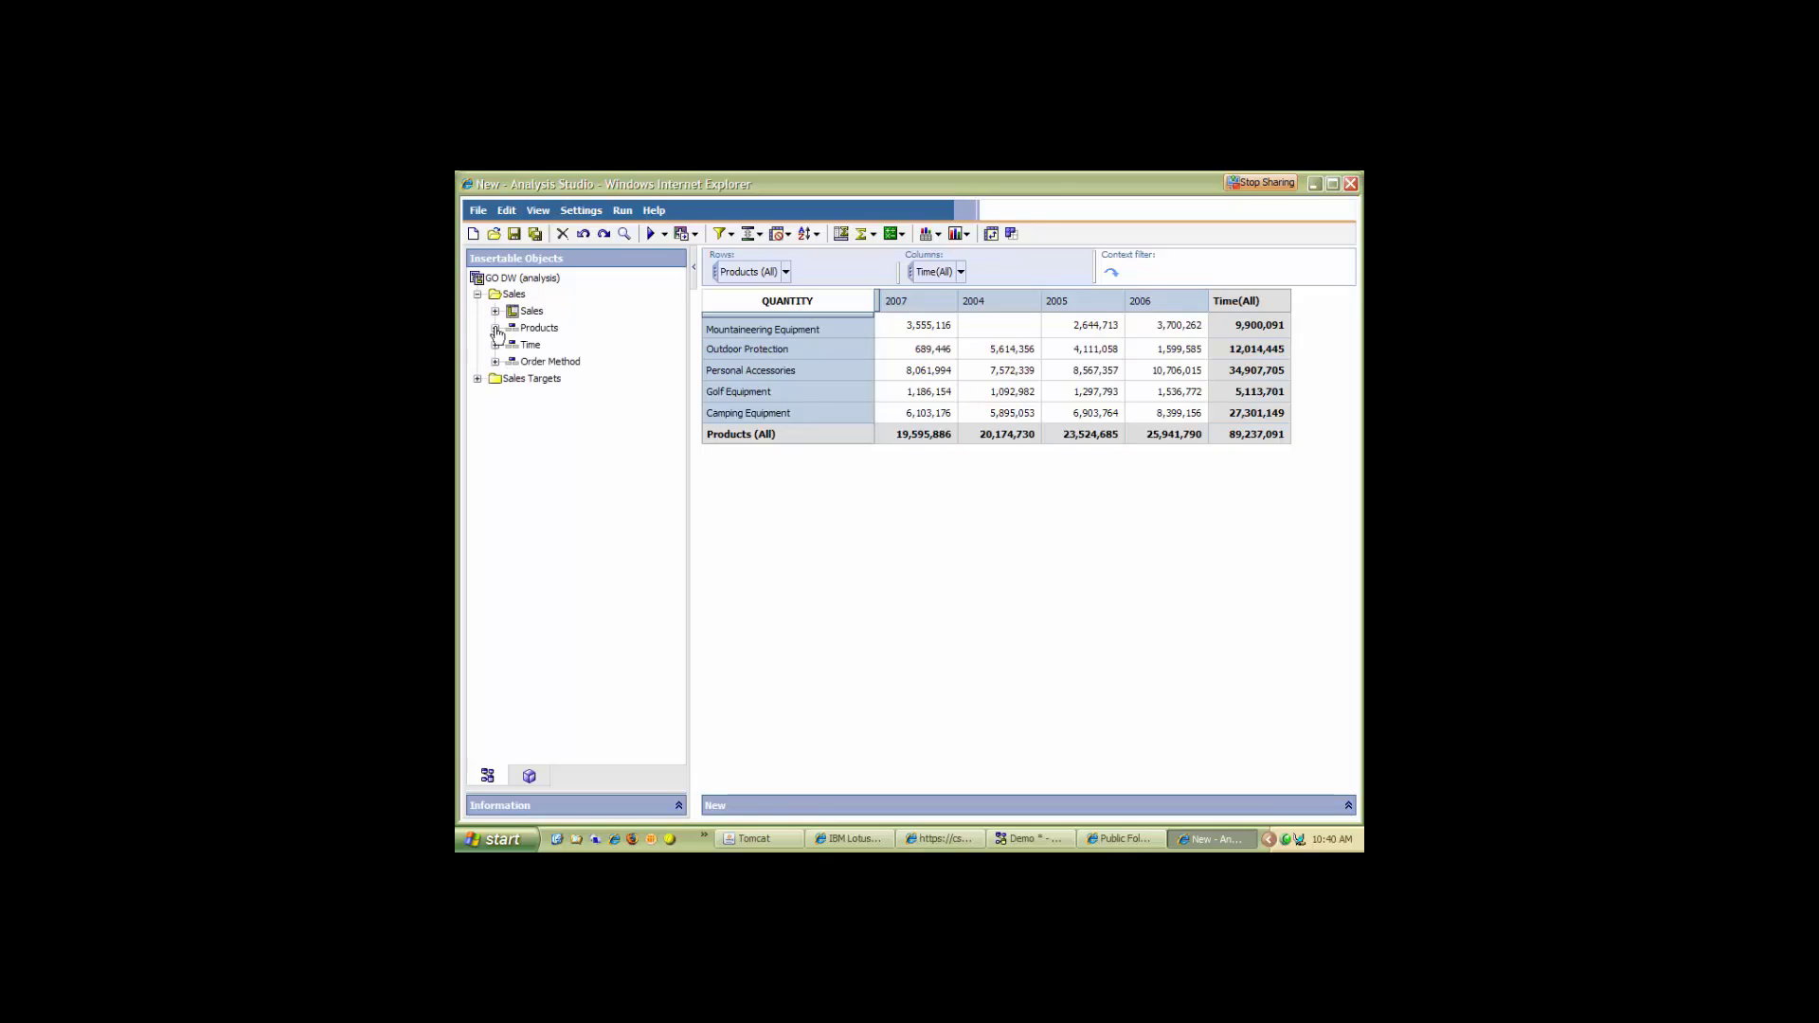
{"action": "left_click", "coordinate": [496, 312]}
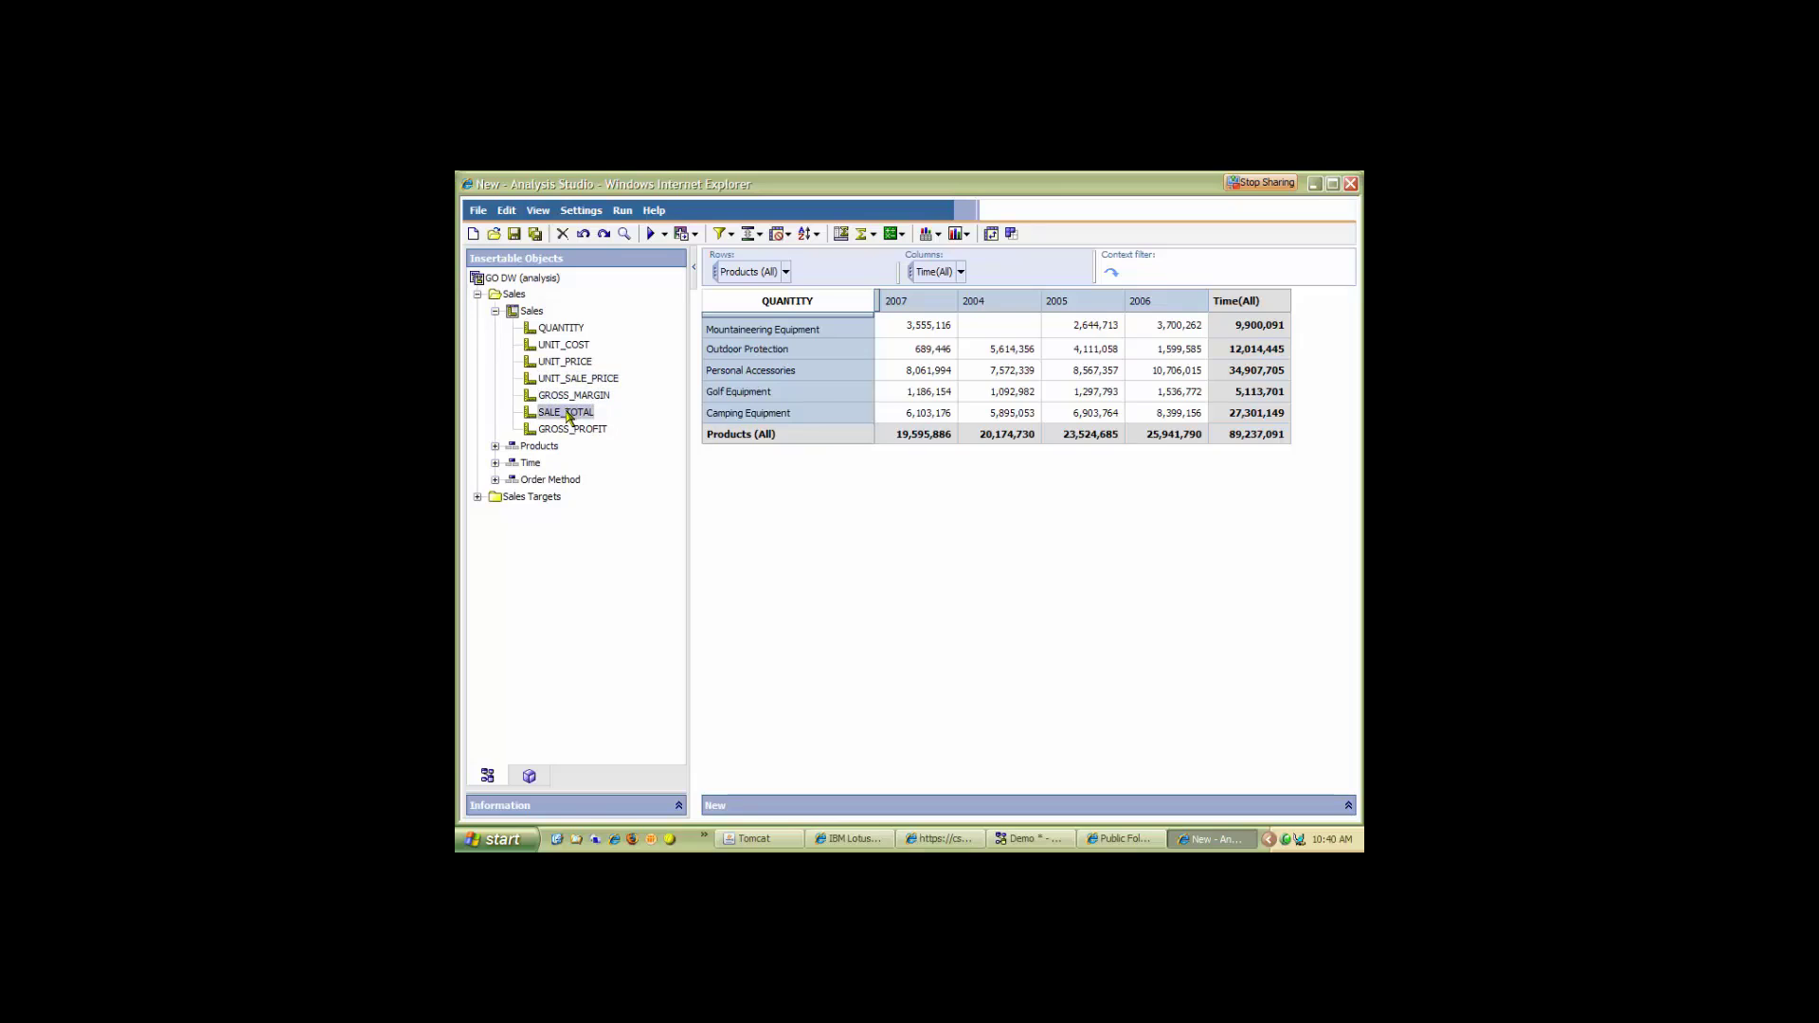
{"action": "left_click_drag", "start_coordinate": [566, 412], "coordinate": [966, 404]}
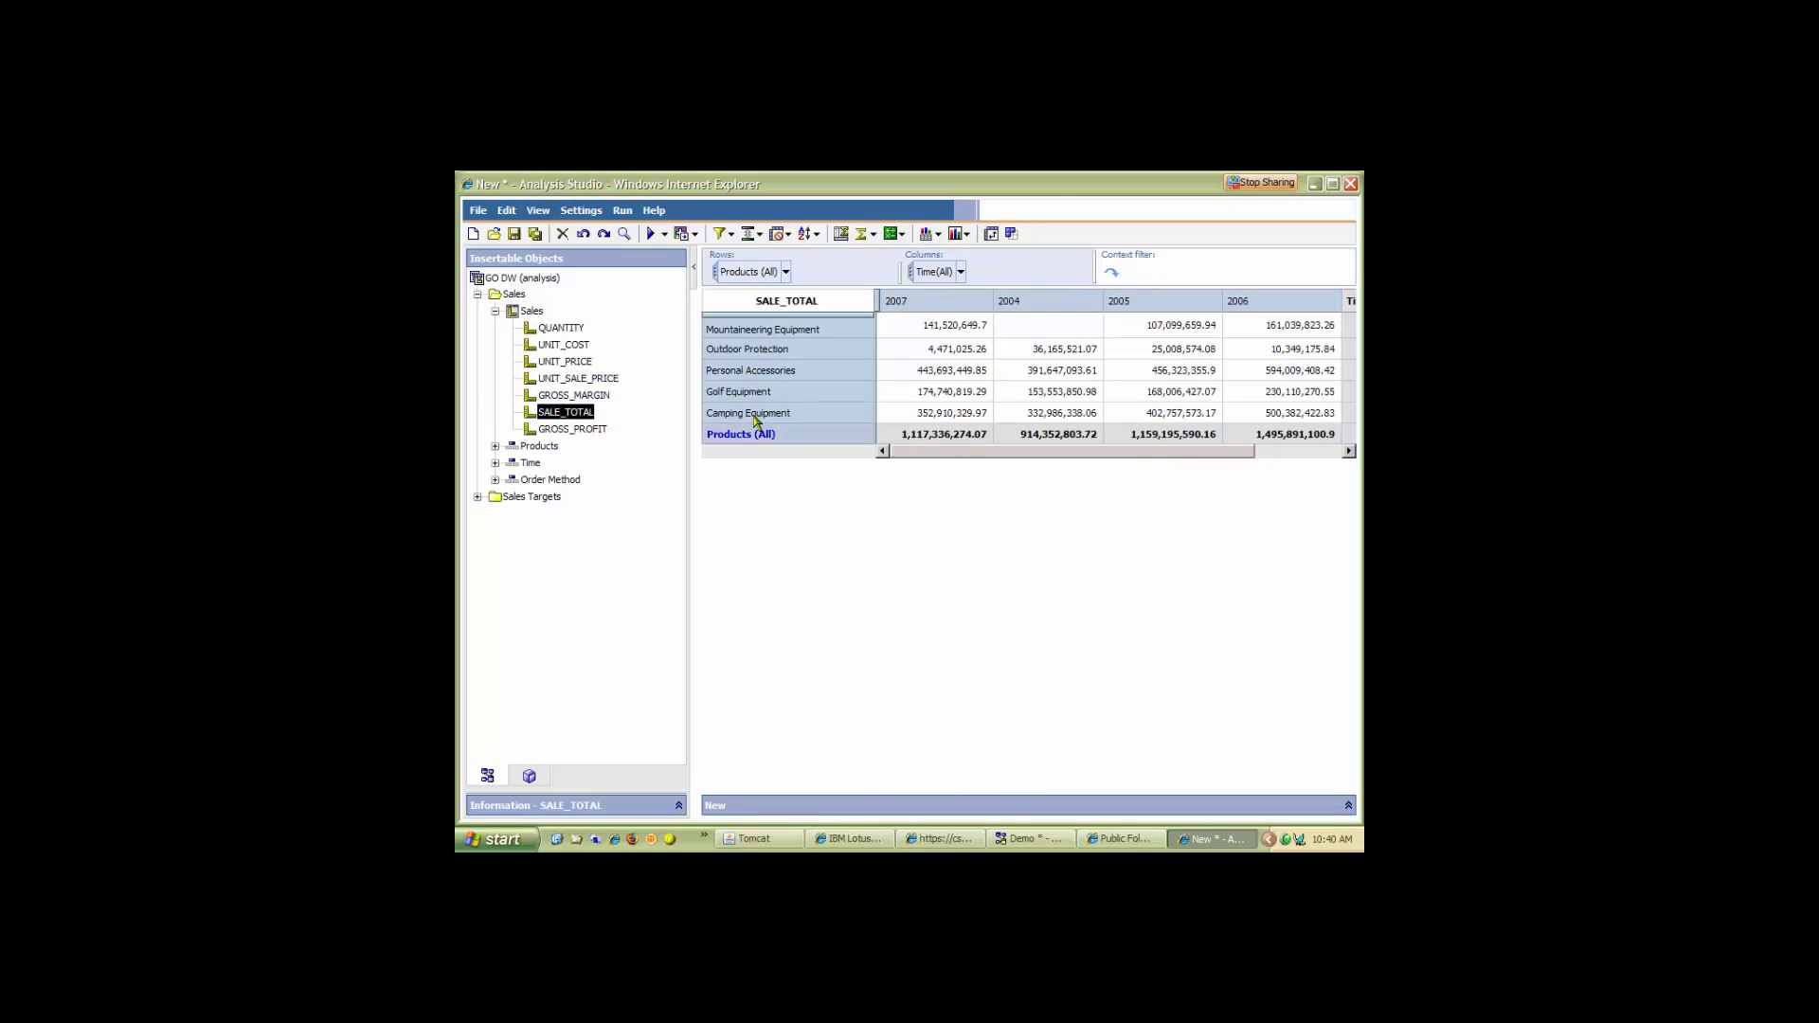
Drill down the rows into Personal Accessories and the columns into quarter 2 of 2004.
{"action": "double_click", "coordinate": [742, 374]}
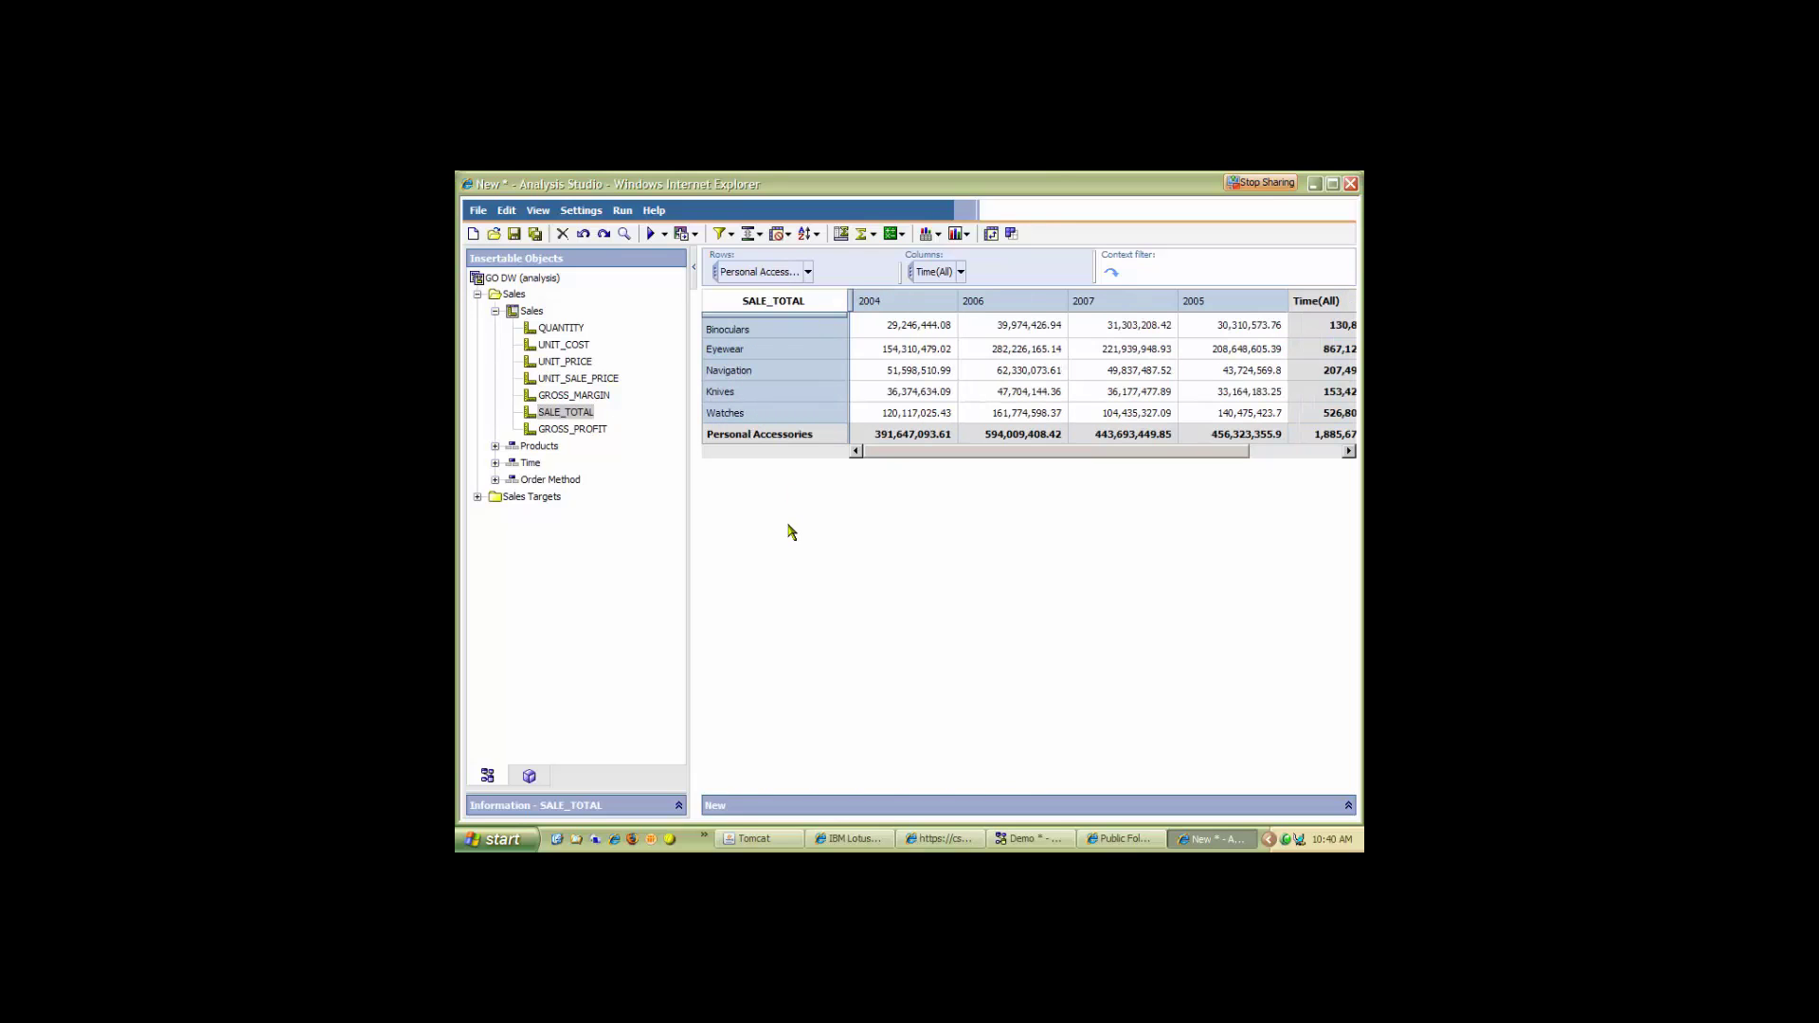
{"action": "double_click", "coordinate": [869, 303]}
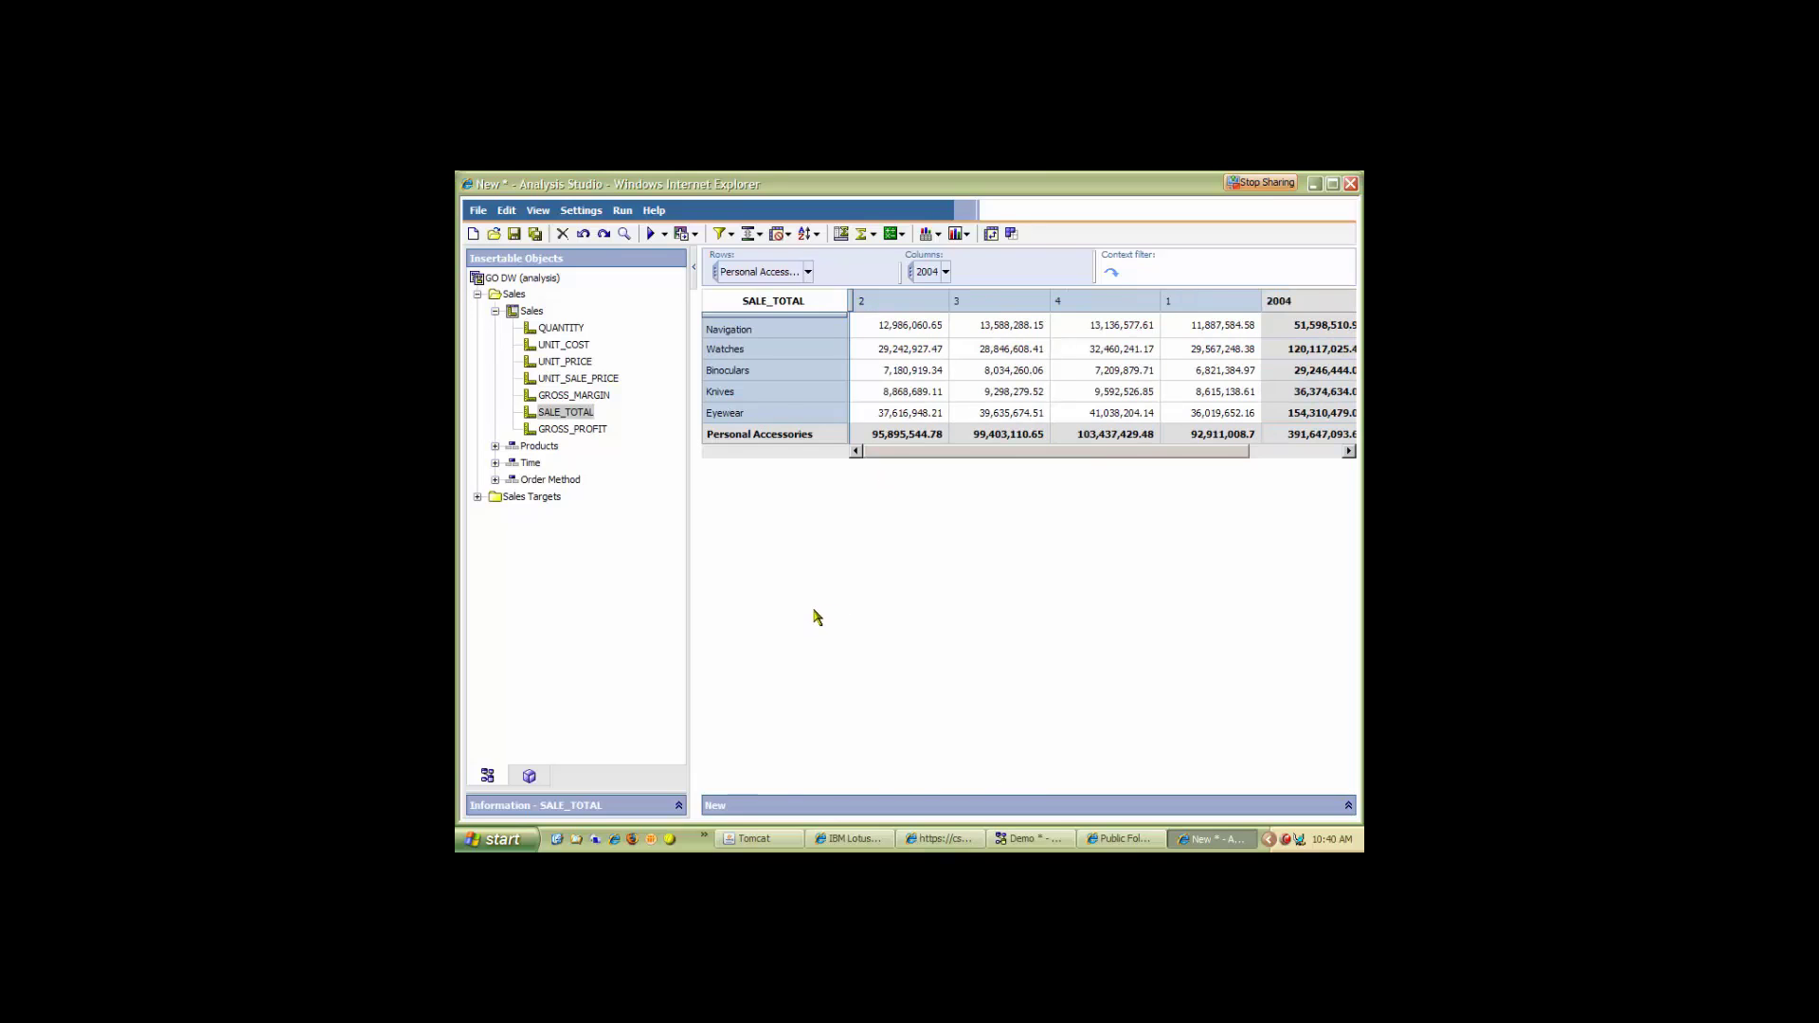
{"action": "double_click", "coordinate": [872, 303]}
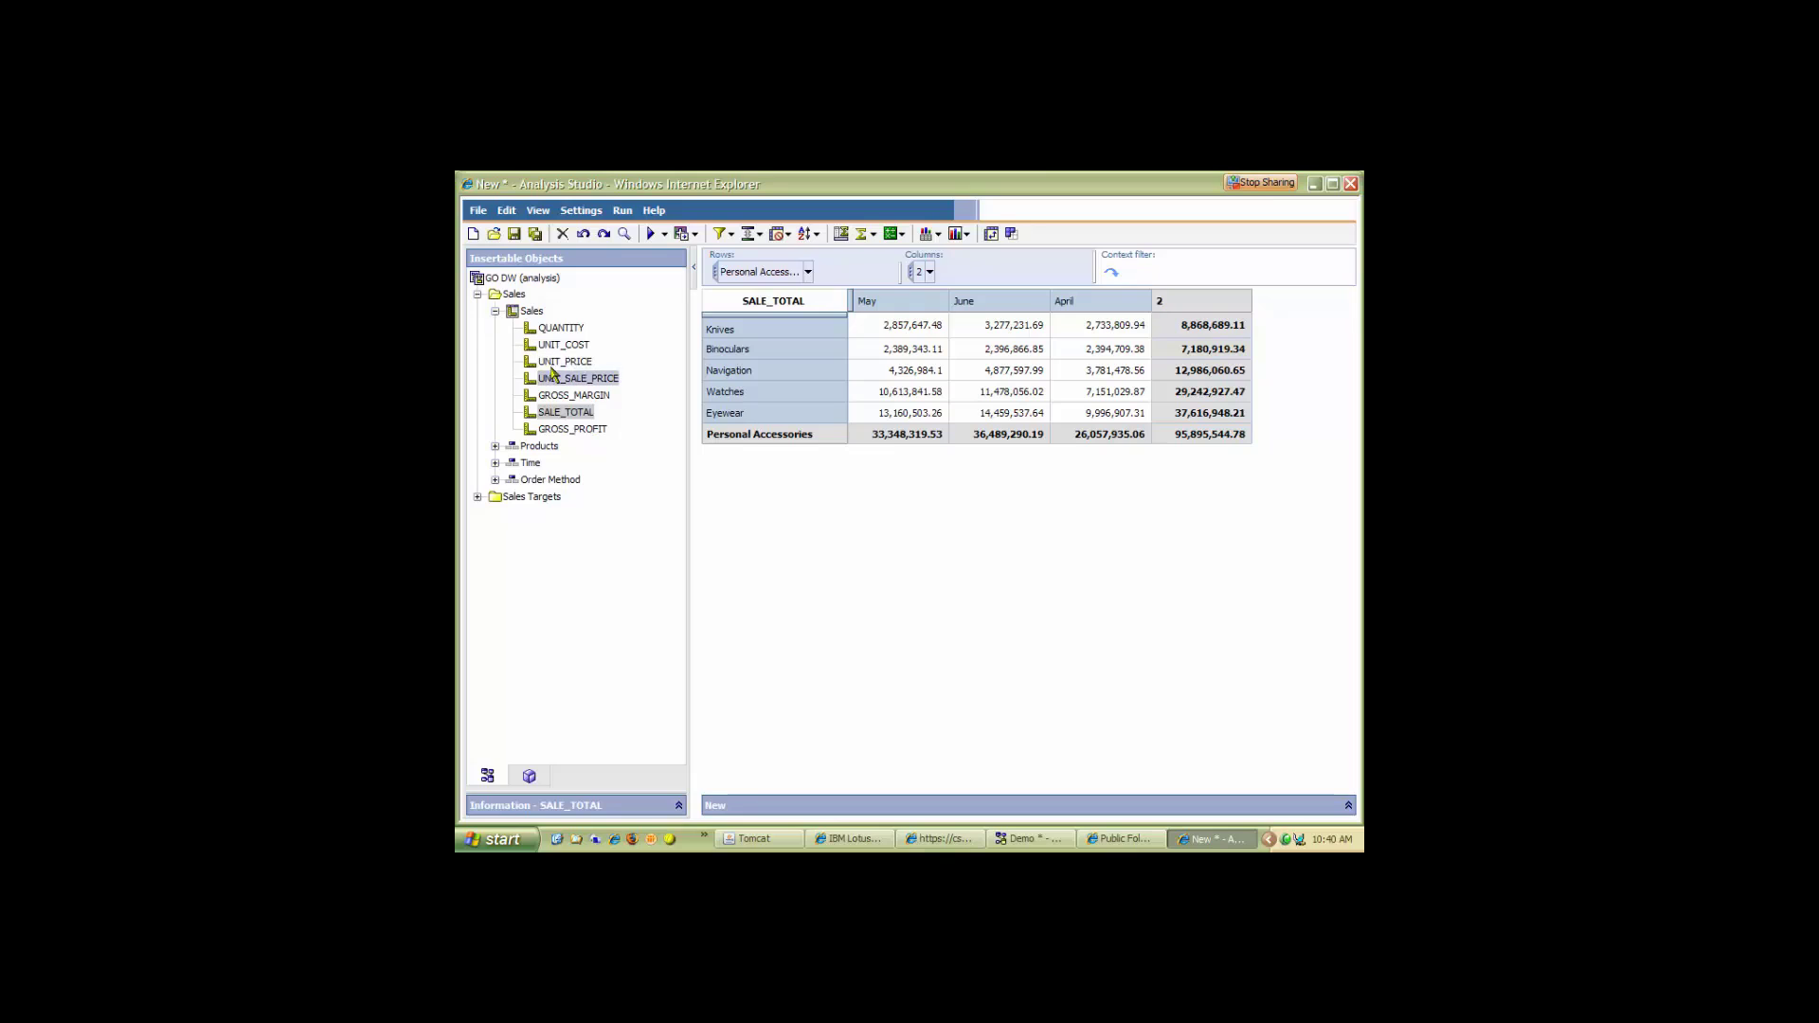
Expand the Sales Targets measures and replace the crosstab measure with SALES_TARGET.
{"action": "left_click", "coordinate": [478, 498]}
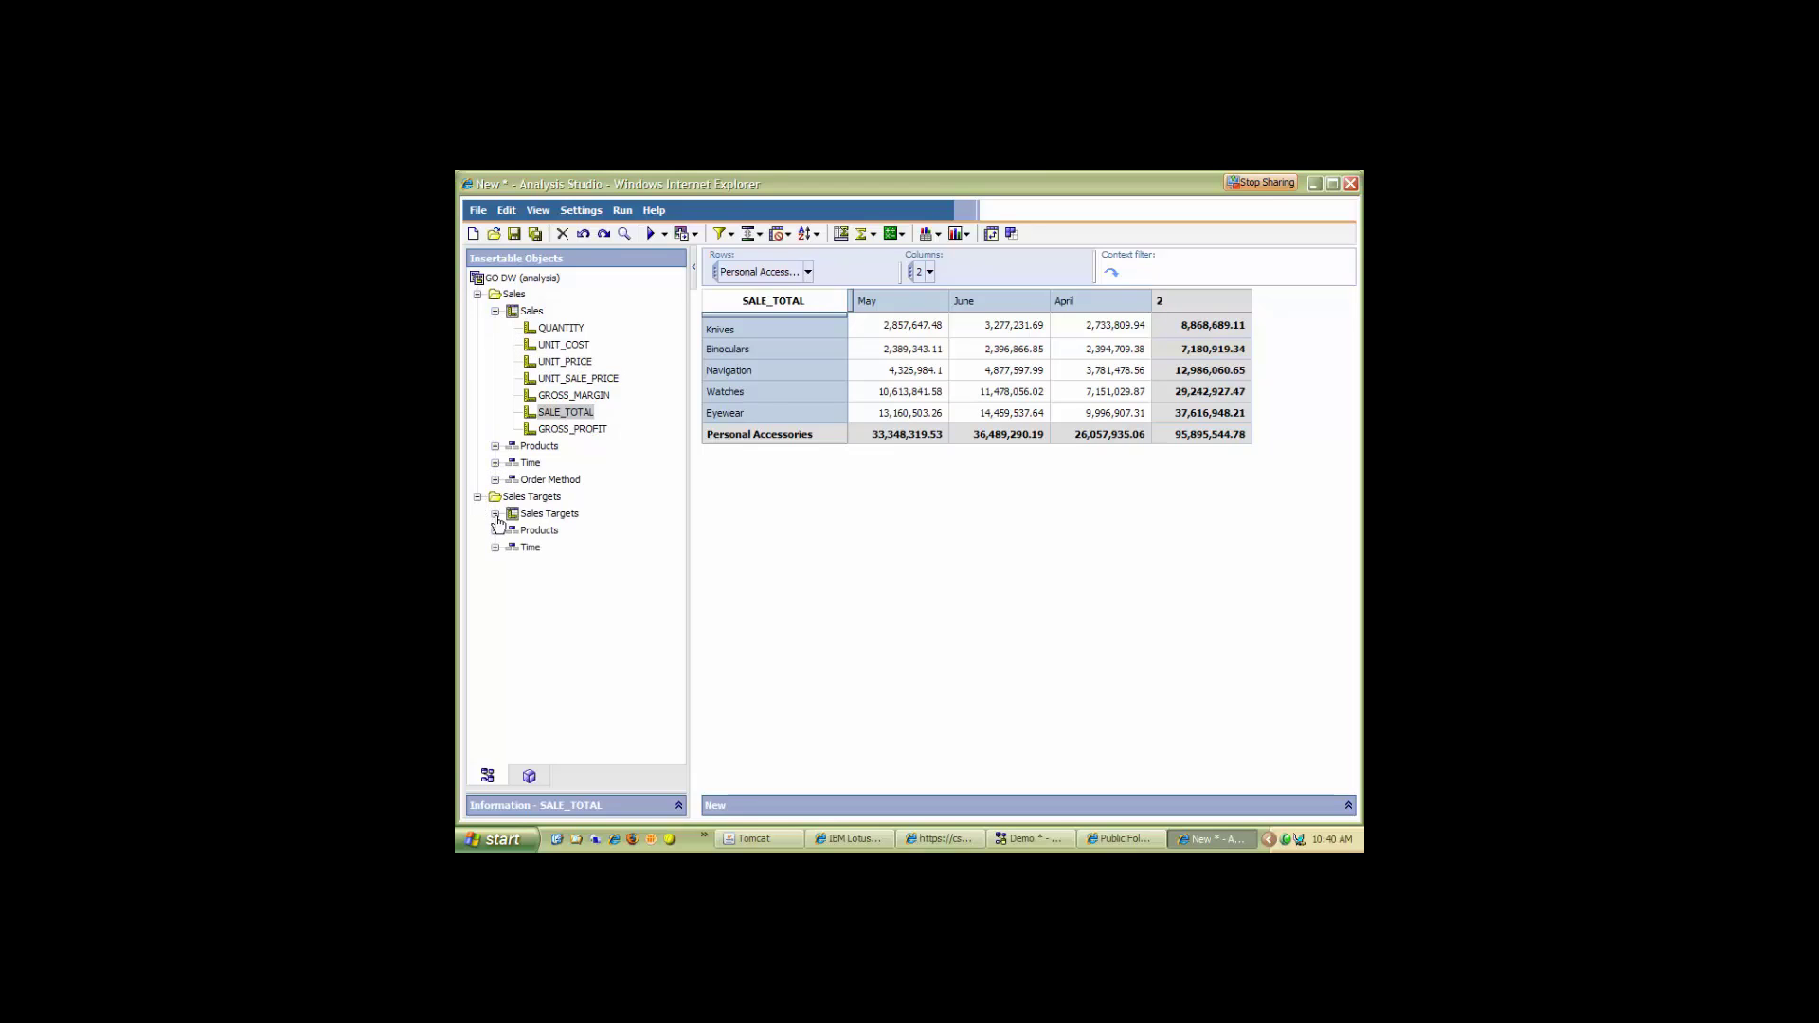
{"action": "left_click", "coordinate": [495, 513]}
{"action": "left_click_drag", "start_coordinate": [569, 531], "coordinate": [932, 423]}
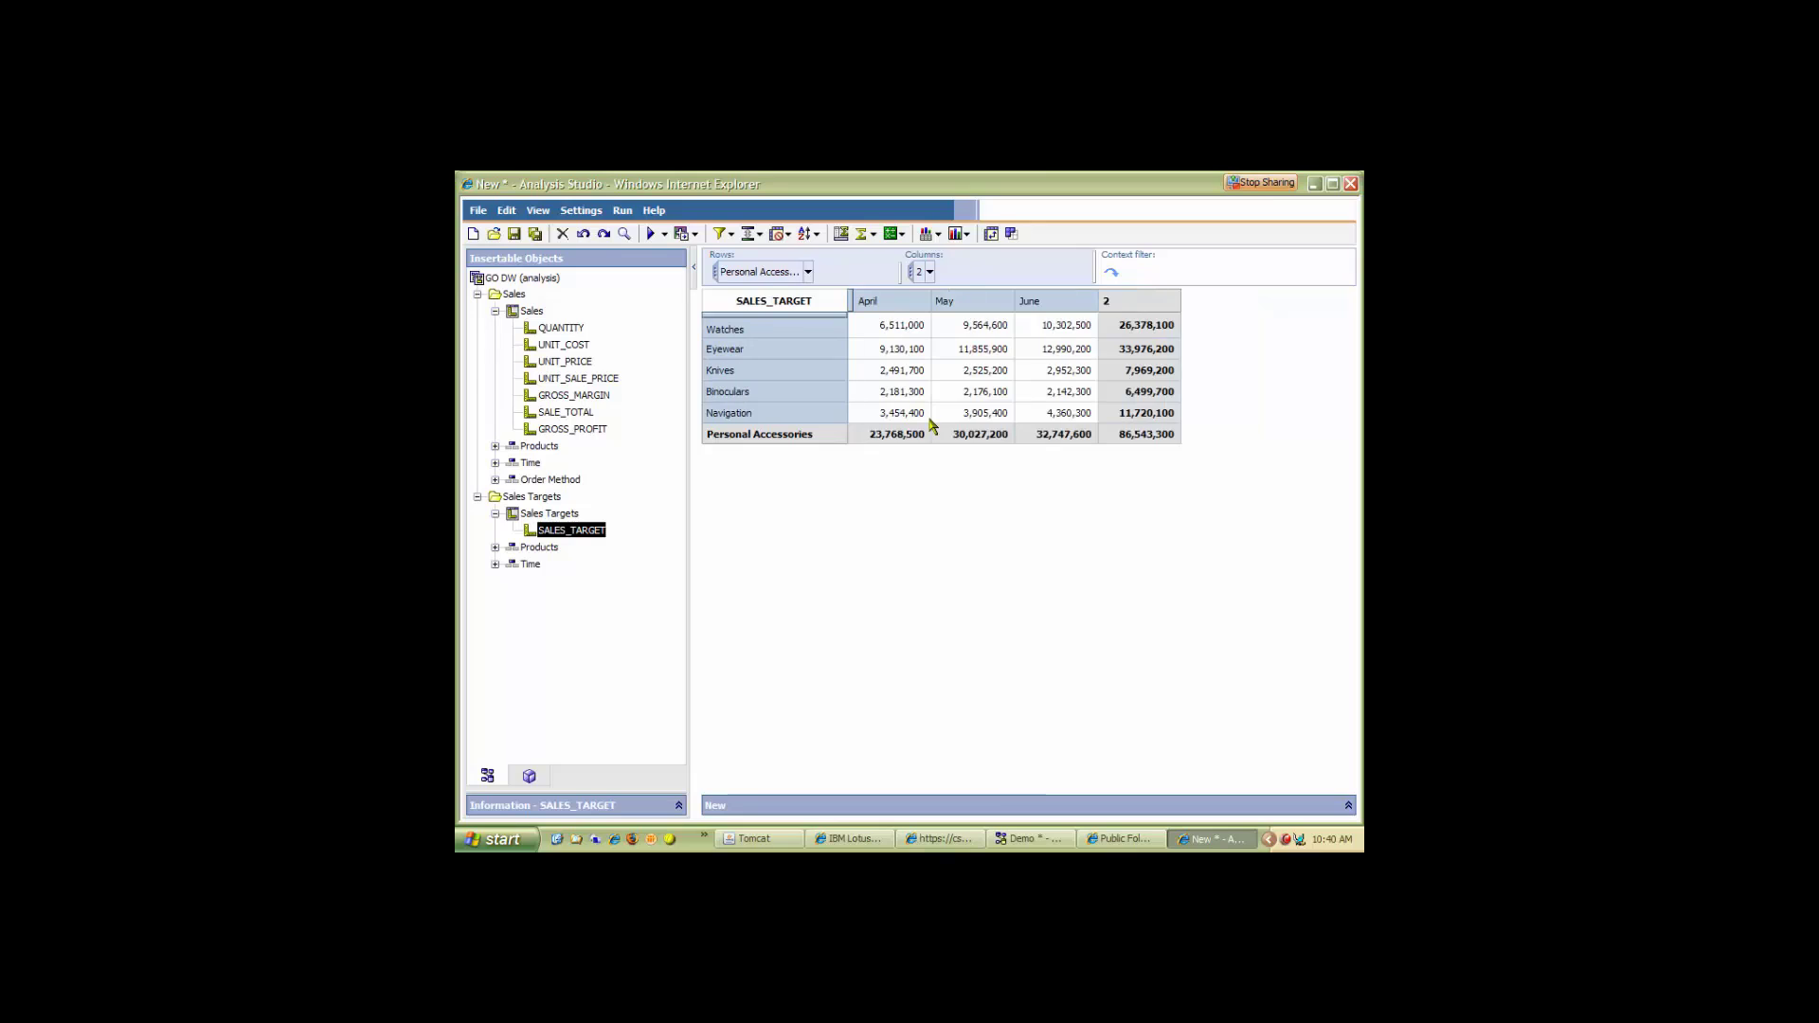
Drill down into April to view the sales targets at day level and drill back up to the months.
{"action": "double_click", "coordinate": [867, 301]}
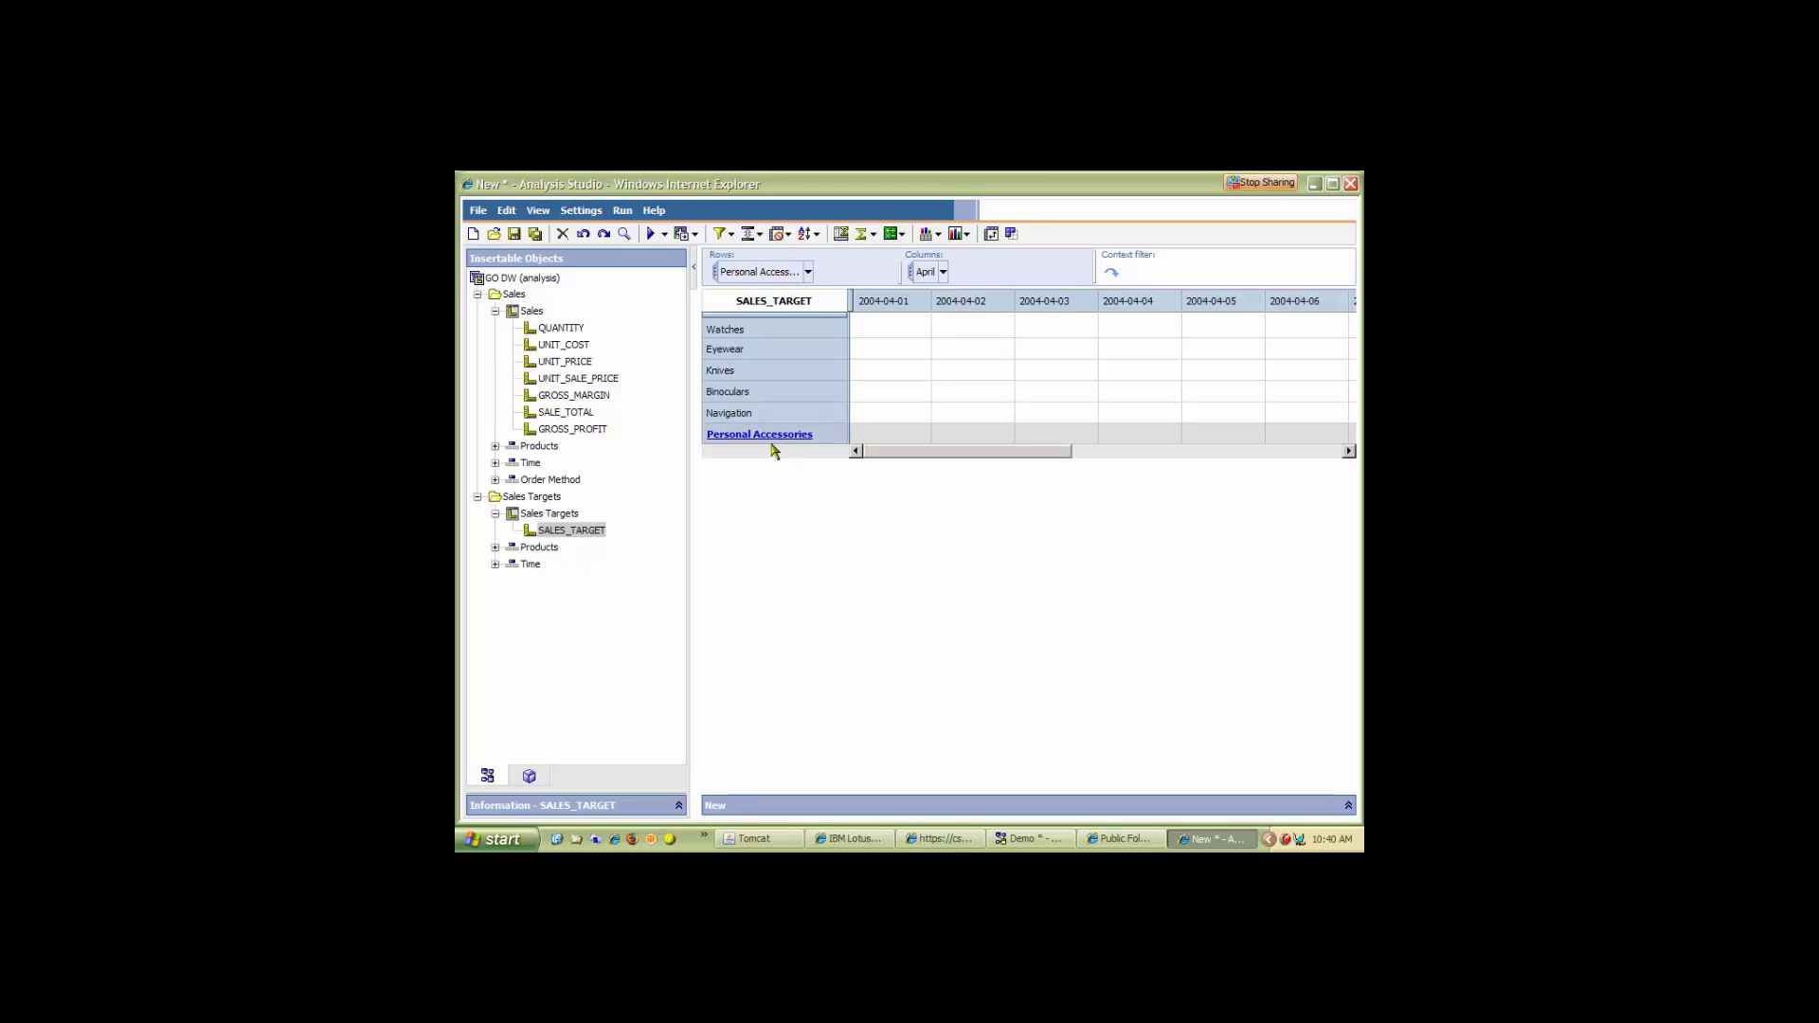
{"action": "right_click", "coordinate": [882, 308]}
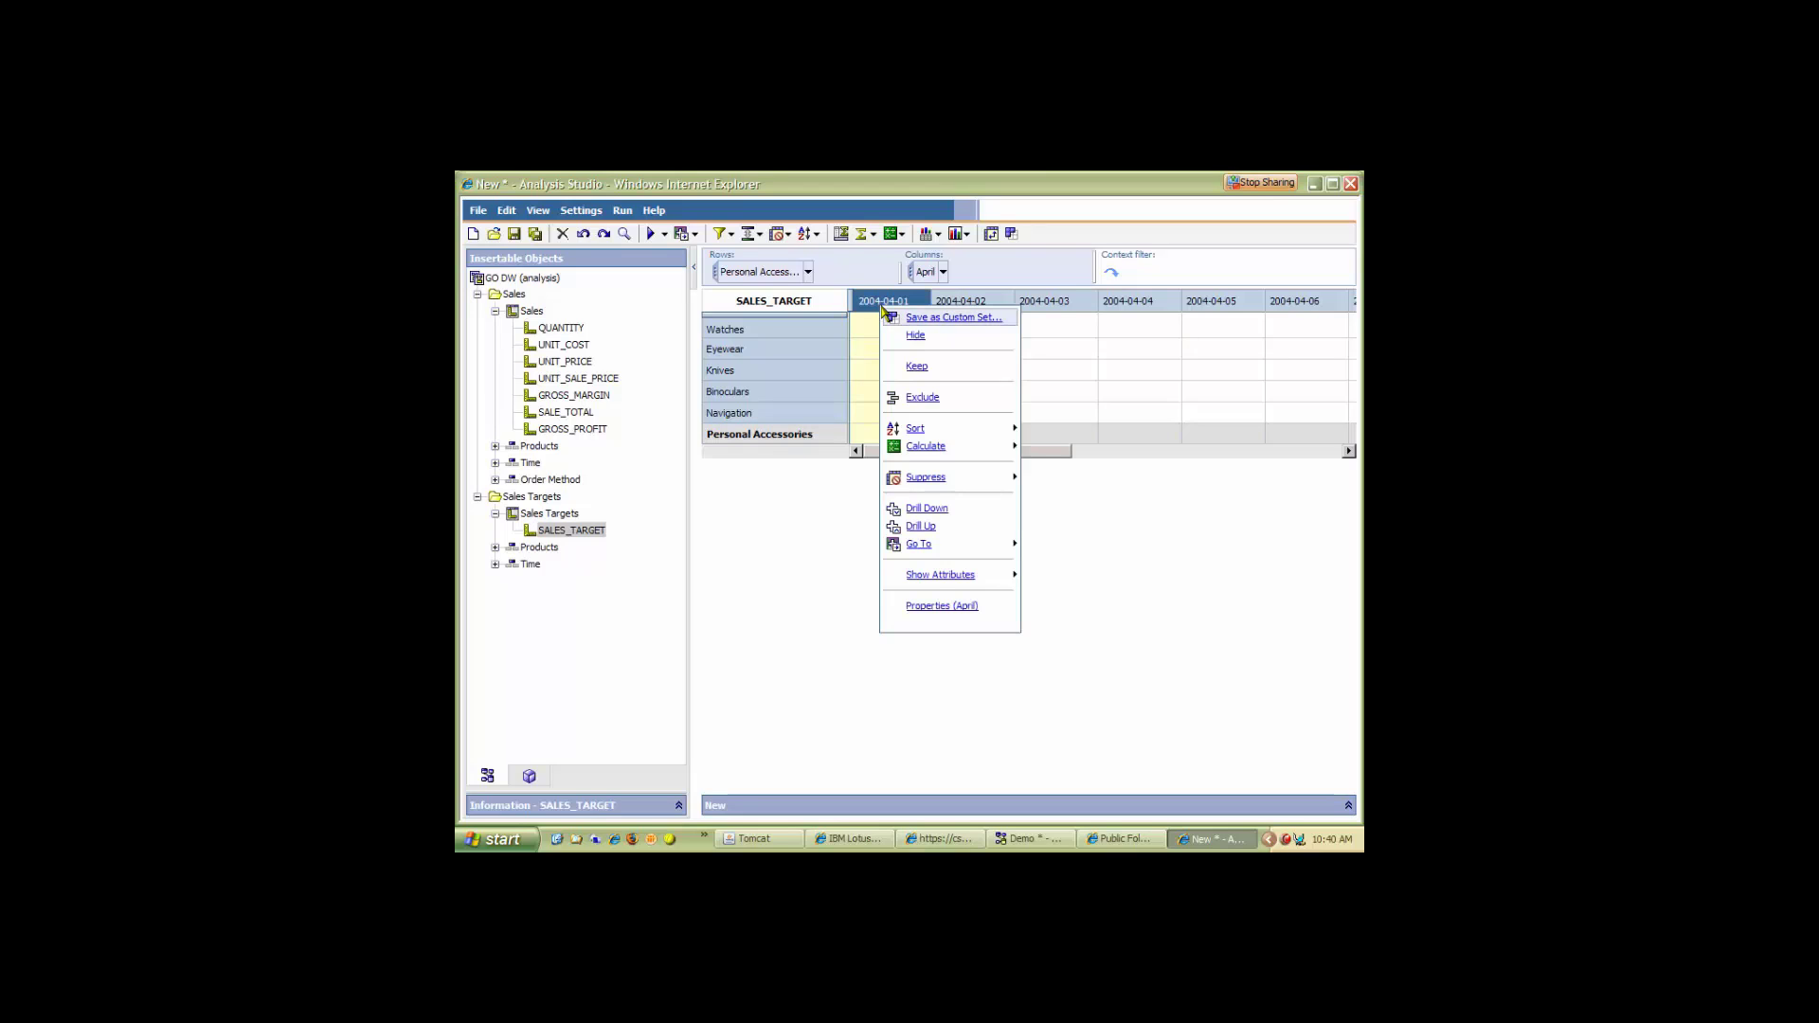
{"action": "left_click", "coordinate": [924, 527]}
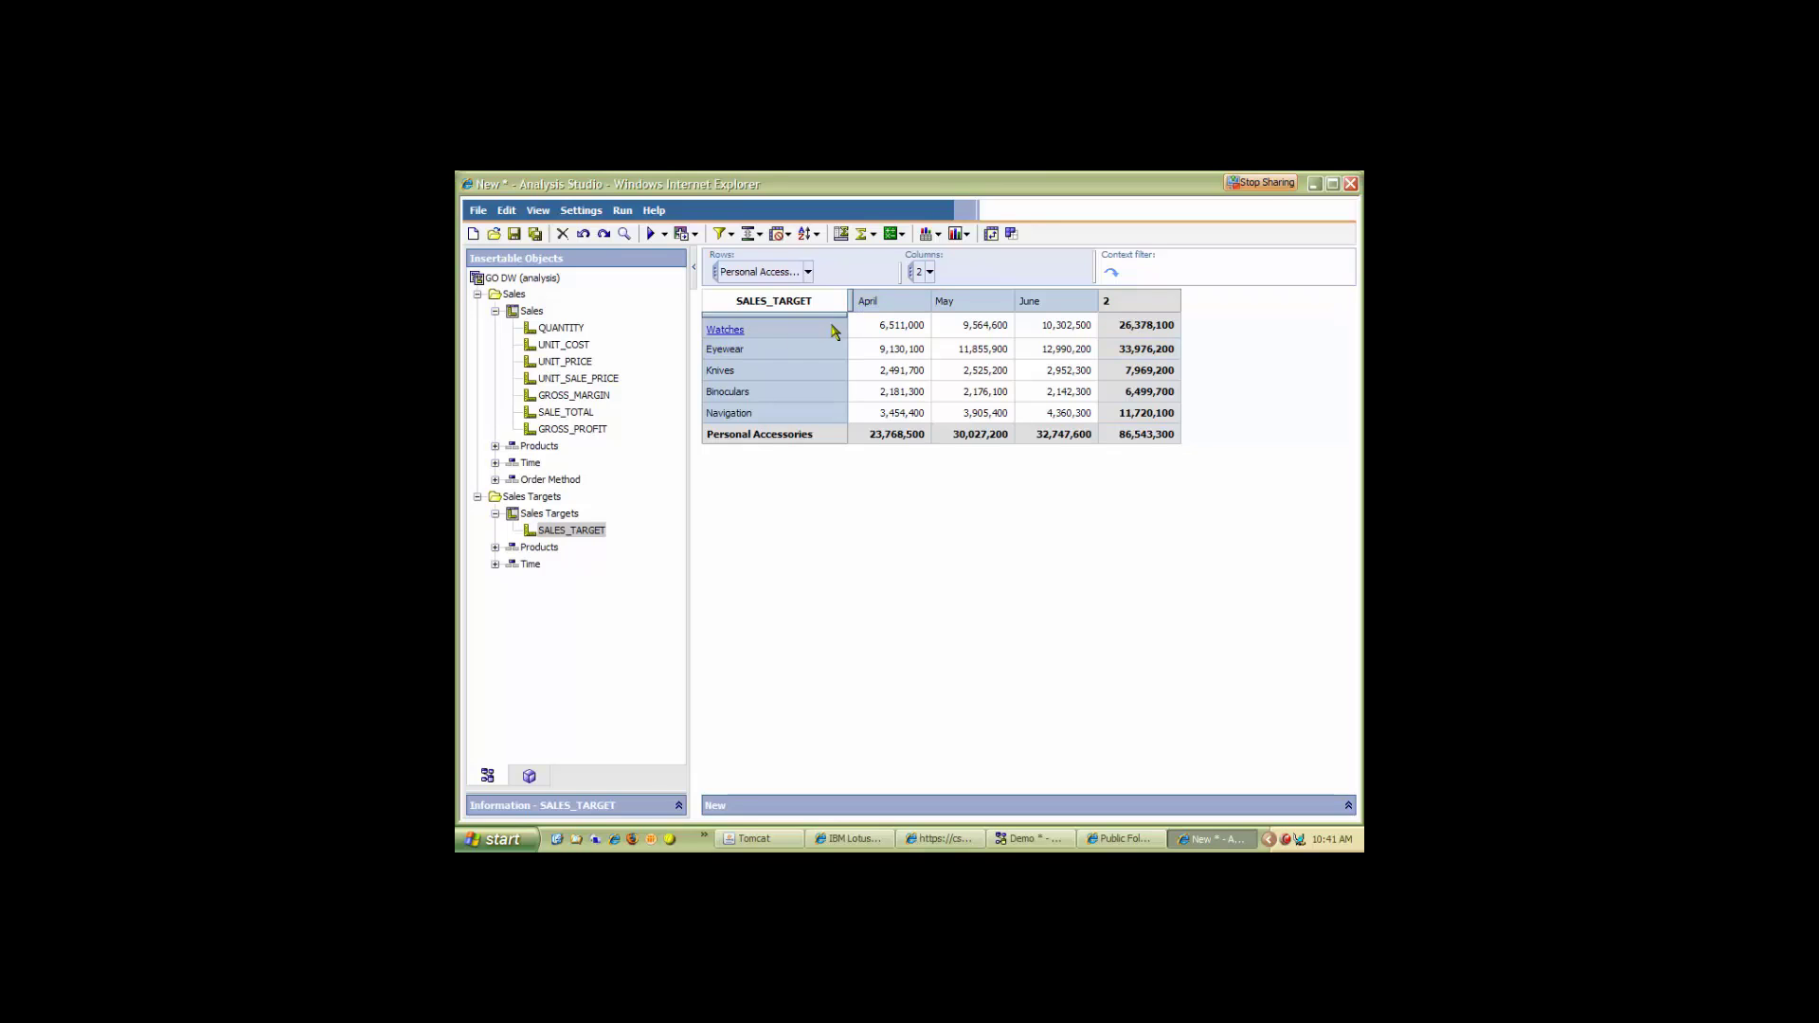
Drill up to the 2004 quarters and back down into quarter 2 to examine how the time members are ordered.
{"action": "left_click", "coordinate": [1106, 306]}
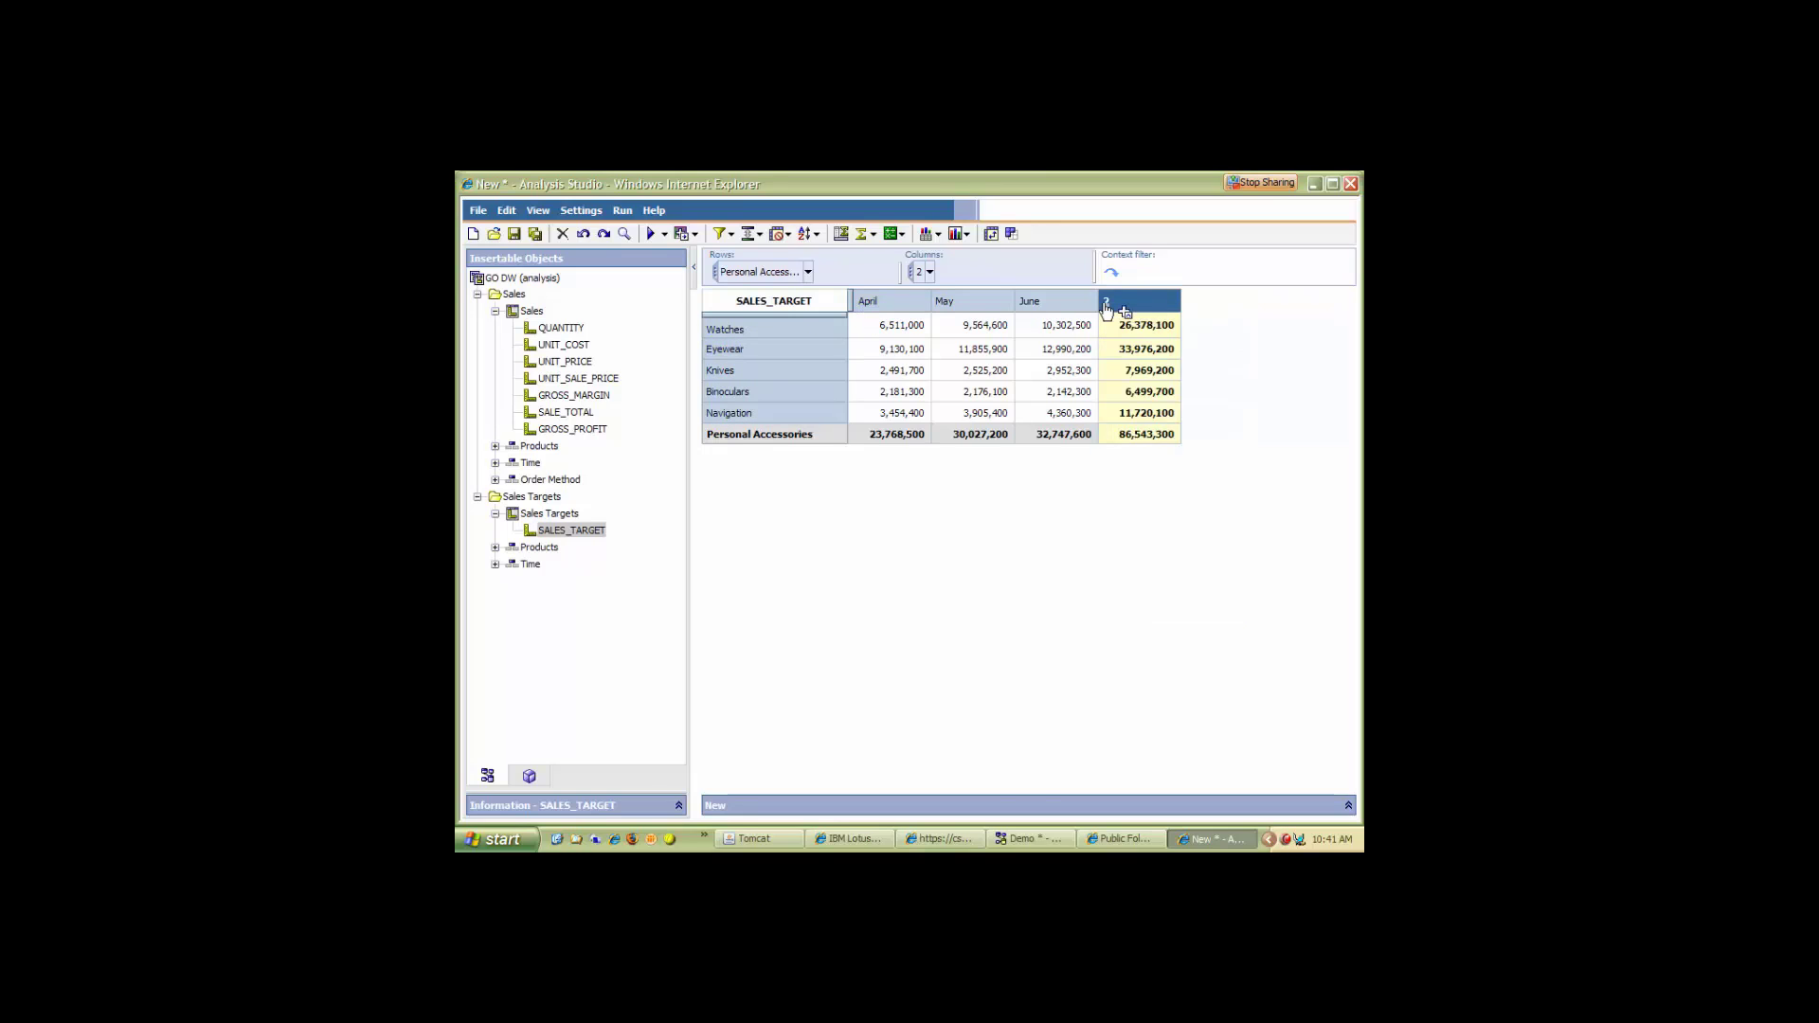
{"action": "double_click", "coordinate": [1107, 308]}
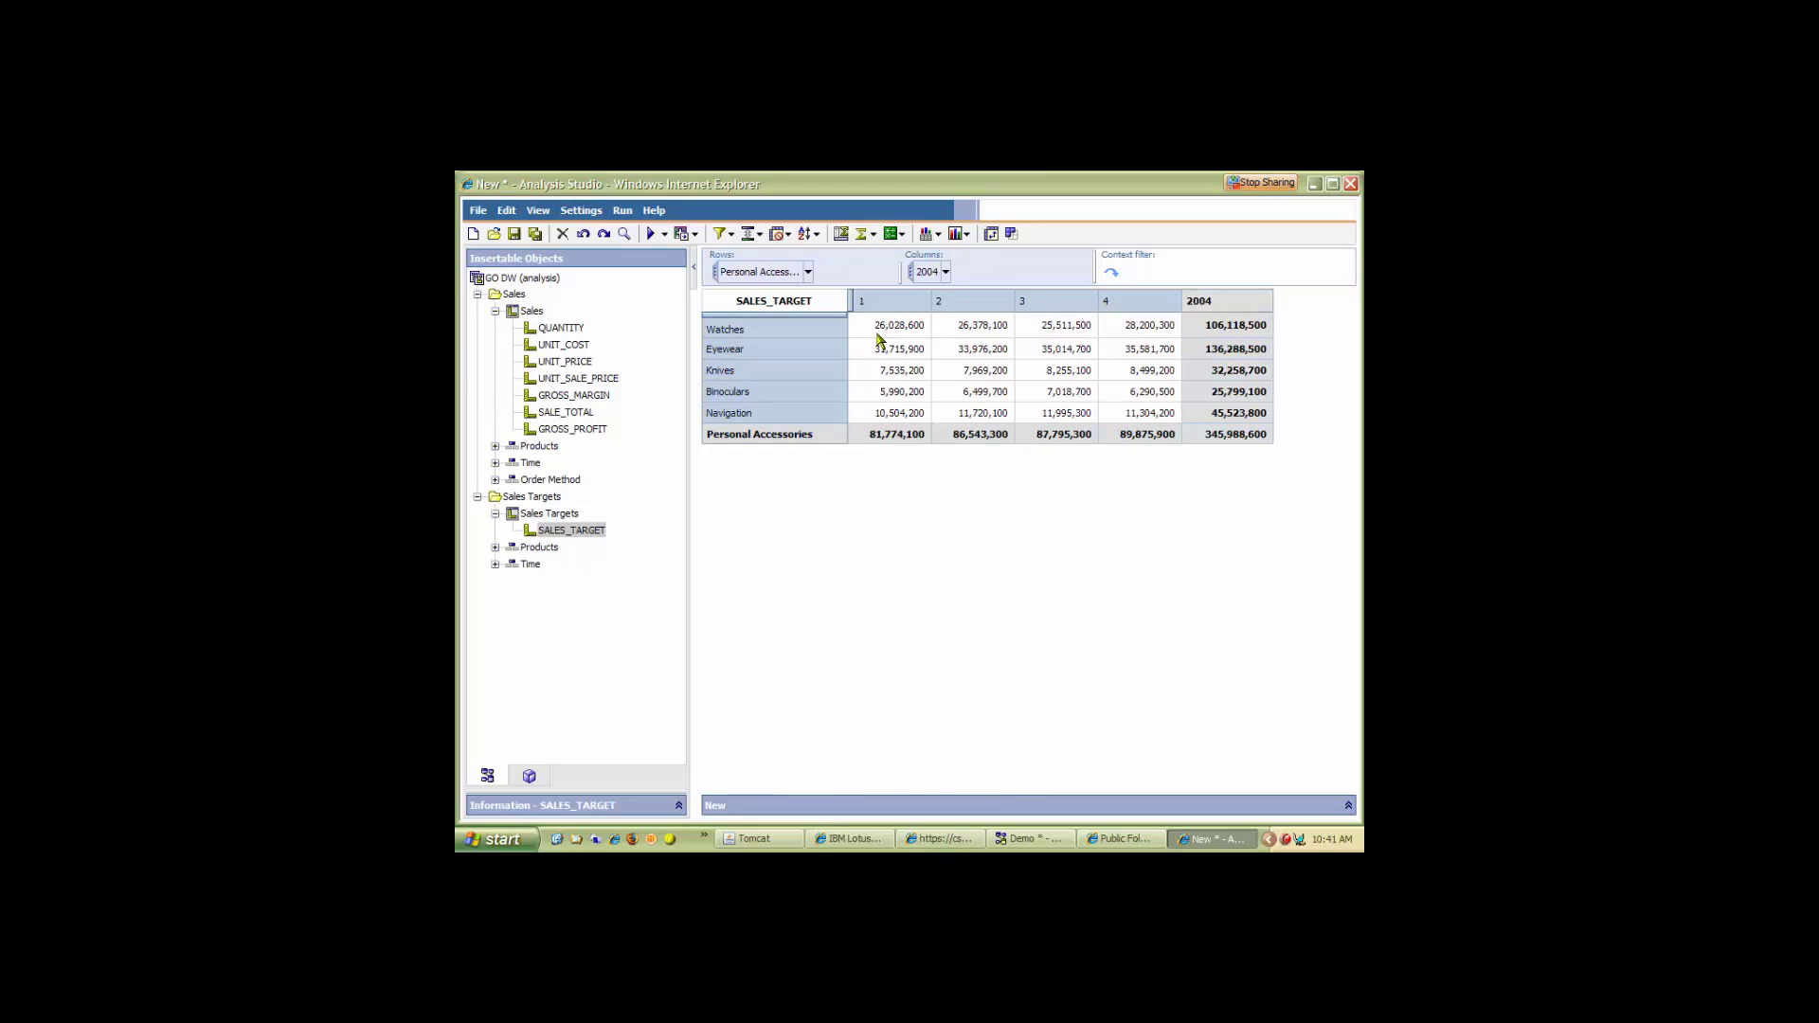
{"action": "double_click", "coordinate": [941, 310]}
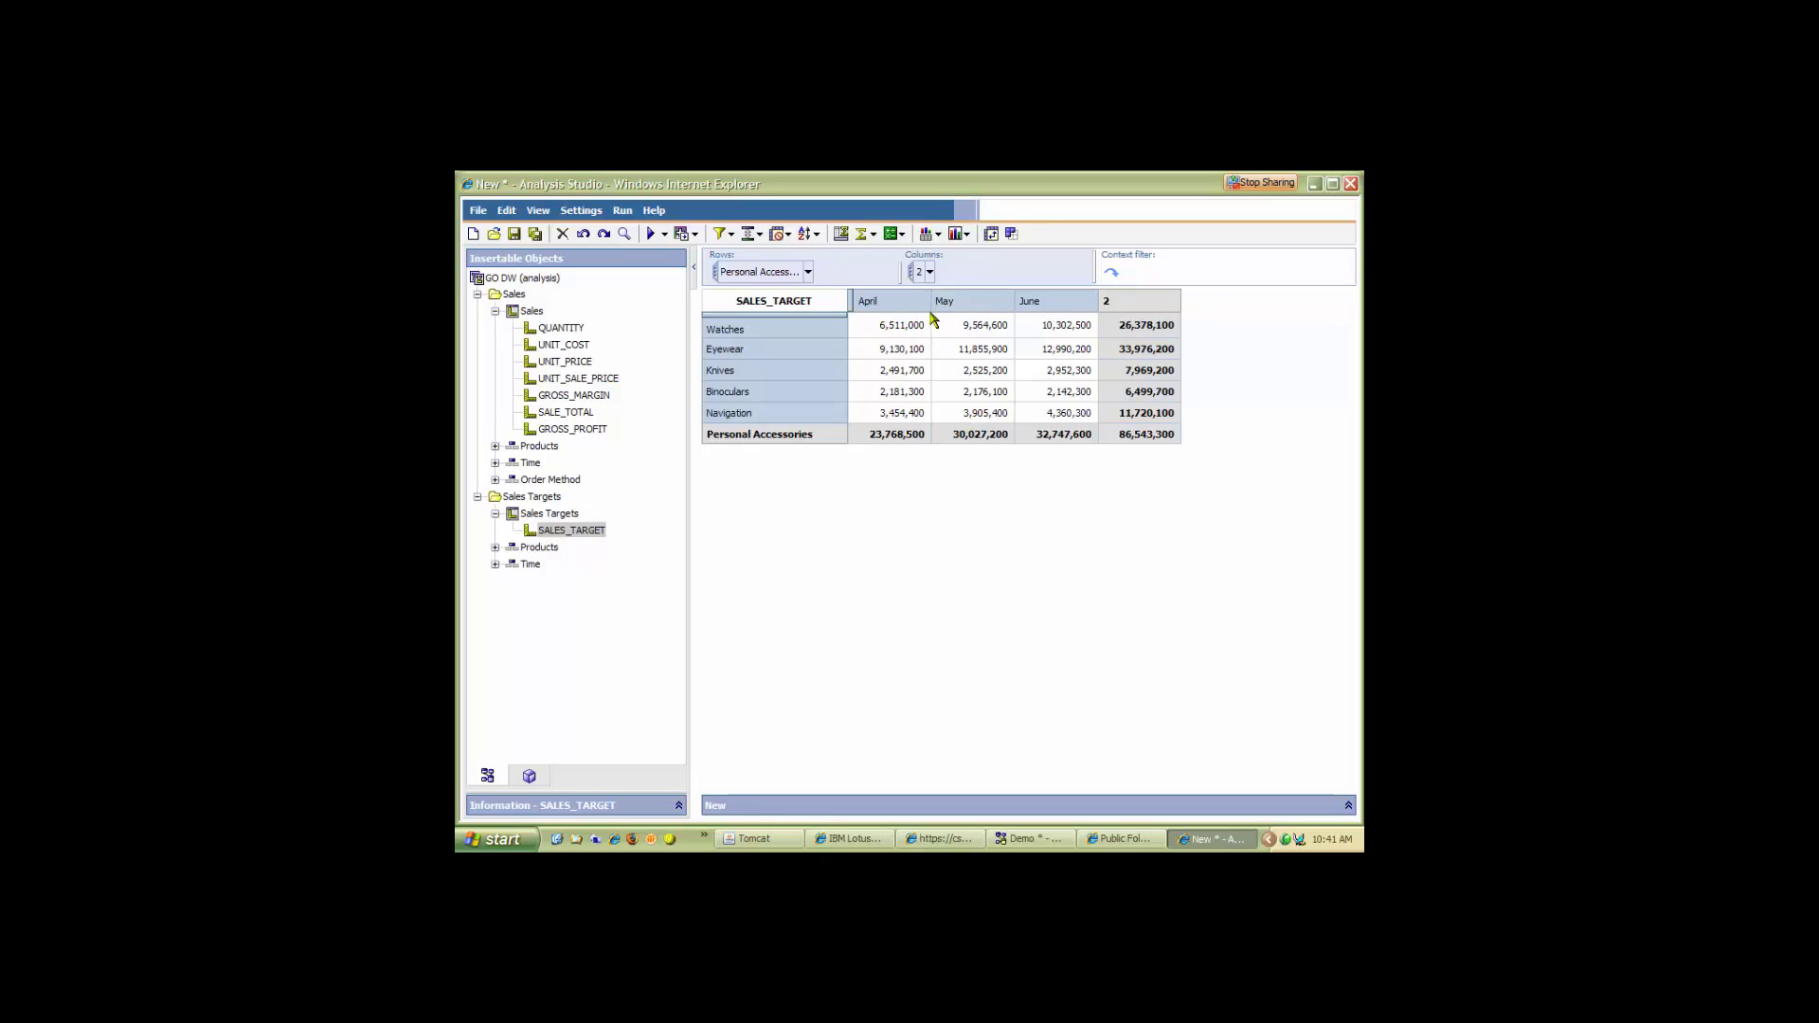
{"action": "double_click", "coordinate": [1106, 304]}
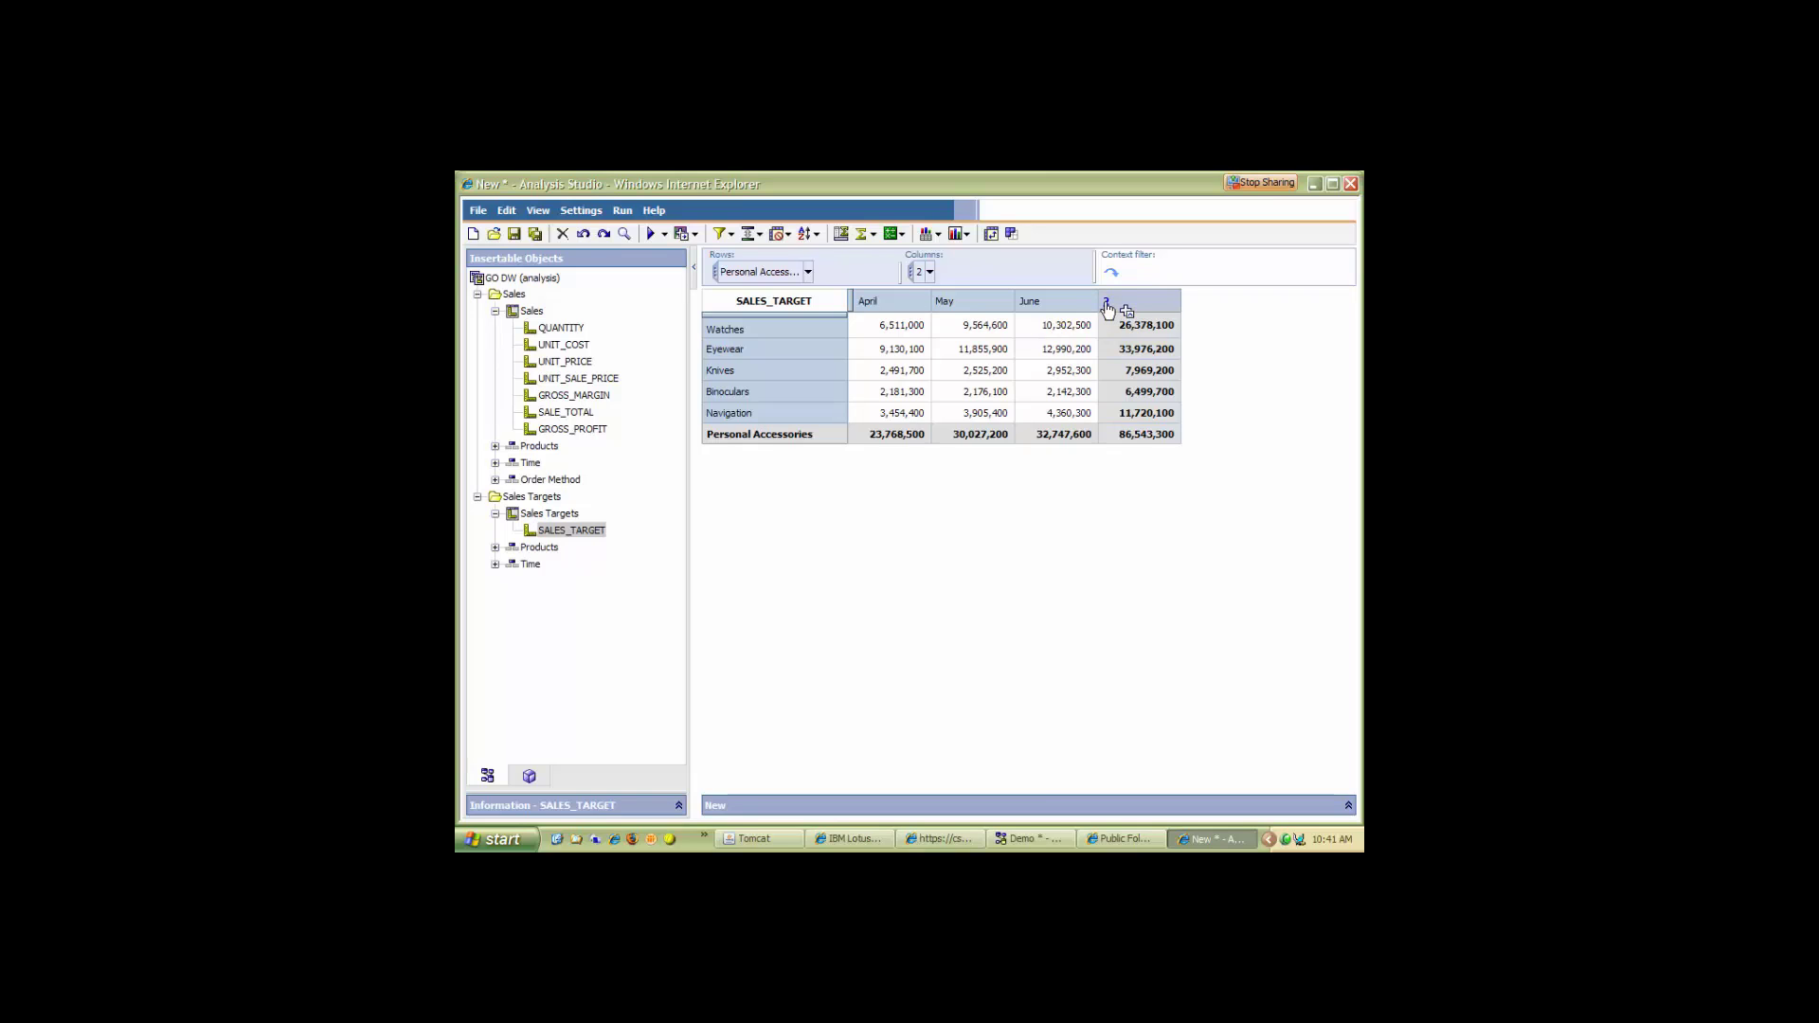
Switch to Framework Manager, collapse the dimensional Sales and Sales Targets namespaces, and open the definition of the Dimensional View's Time dimension.
{"action": "left_click", "coordinate": [1028, 839]}
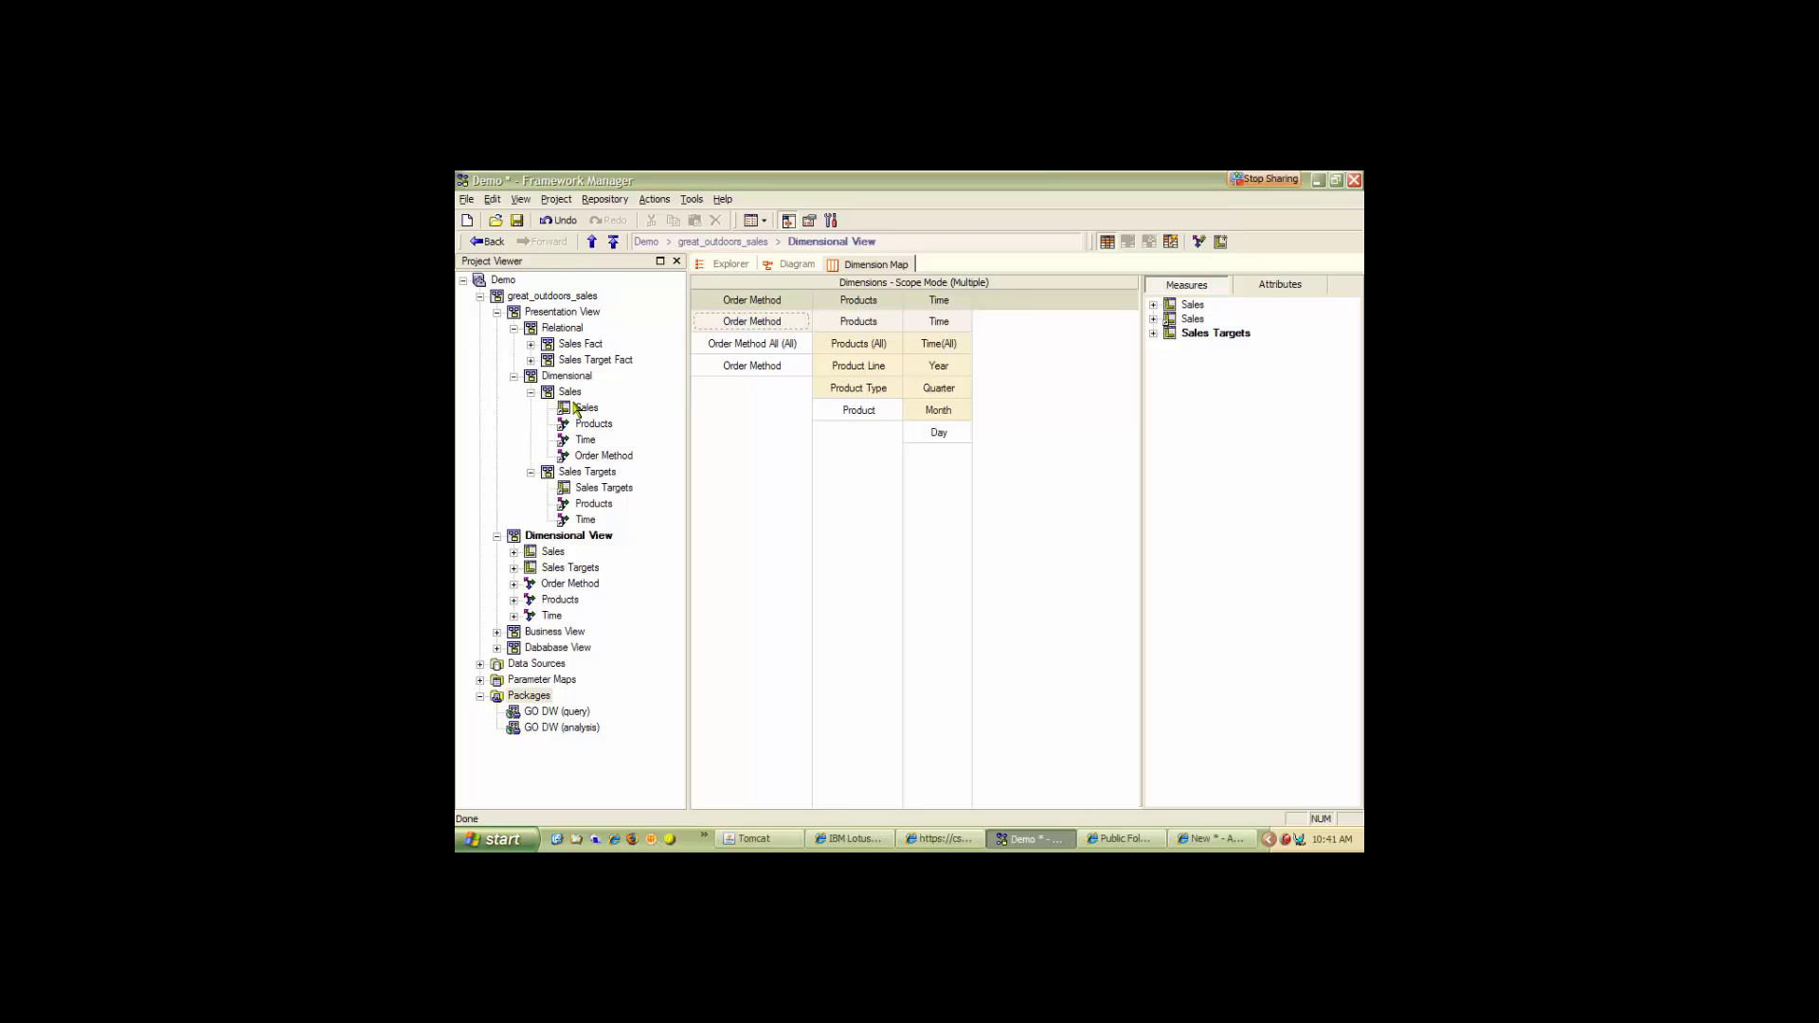
{"action": "left_click", "coordinate": [531, 472]}
{"action": "left_click", "coordinate": [531, 391]}
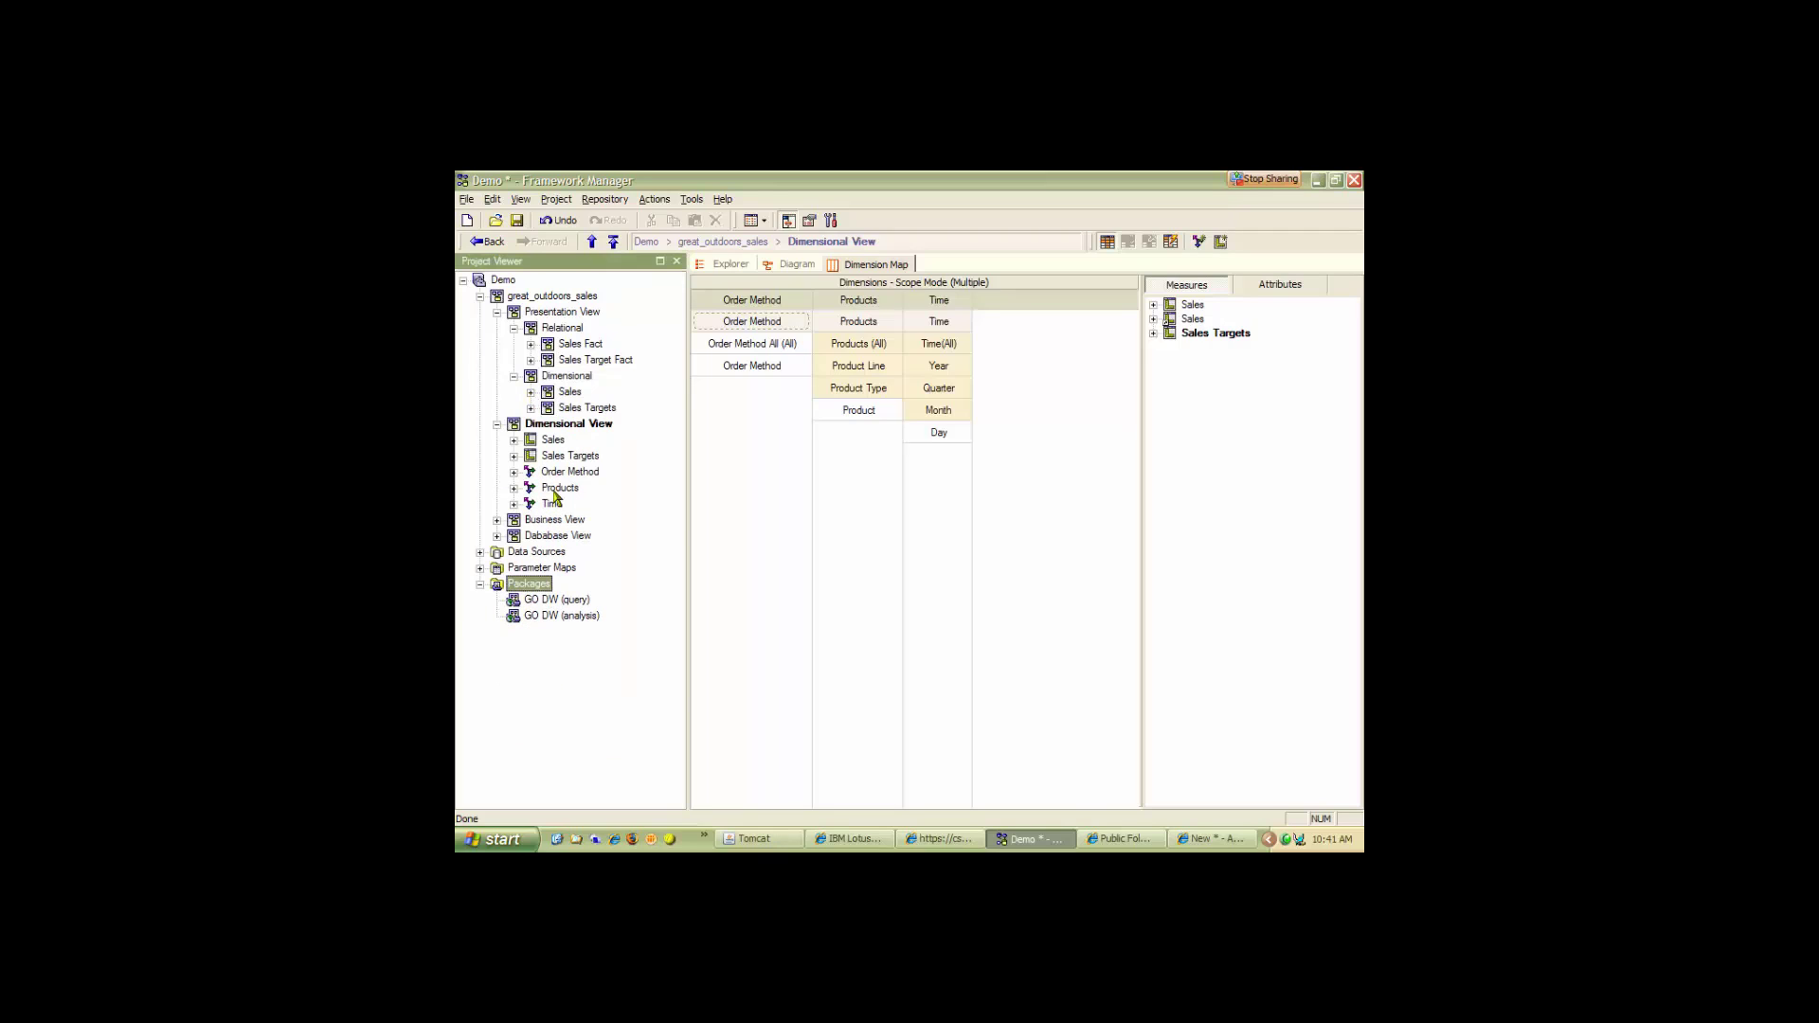
{"action": "double_click", "coordinate": [532, 505]}
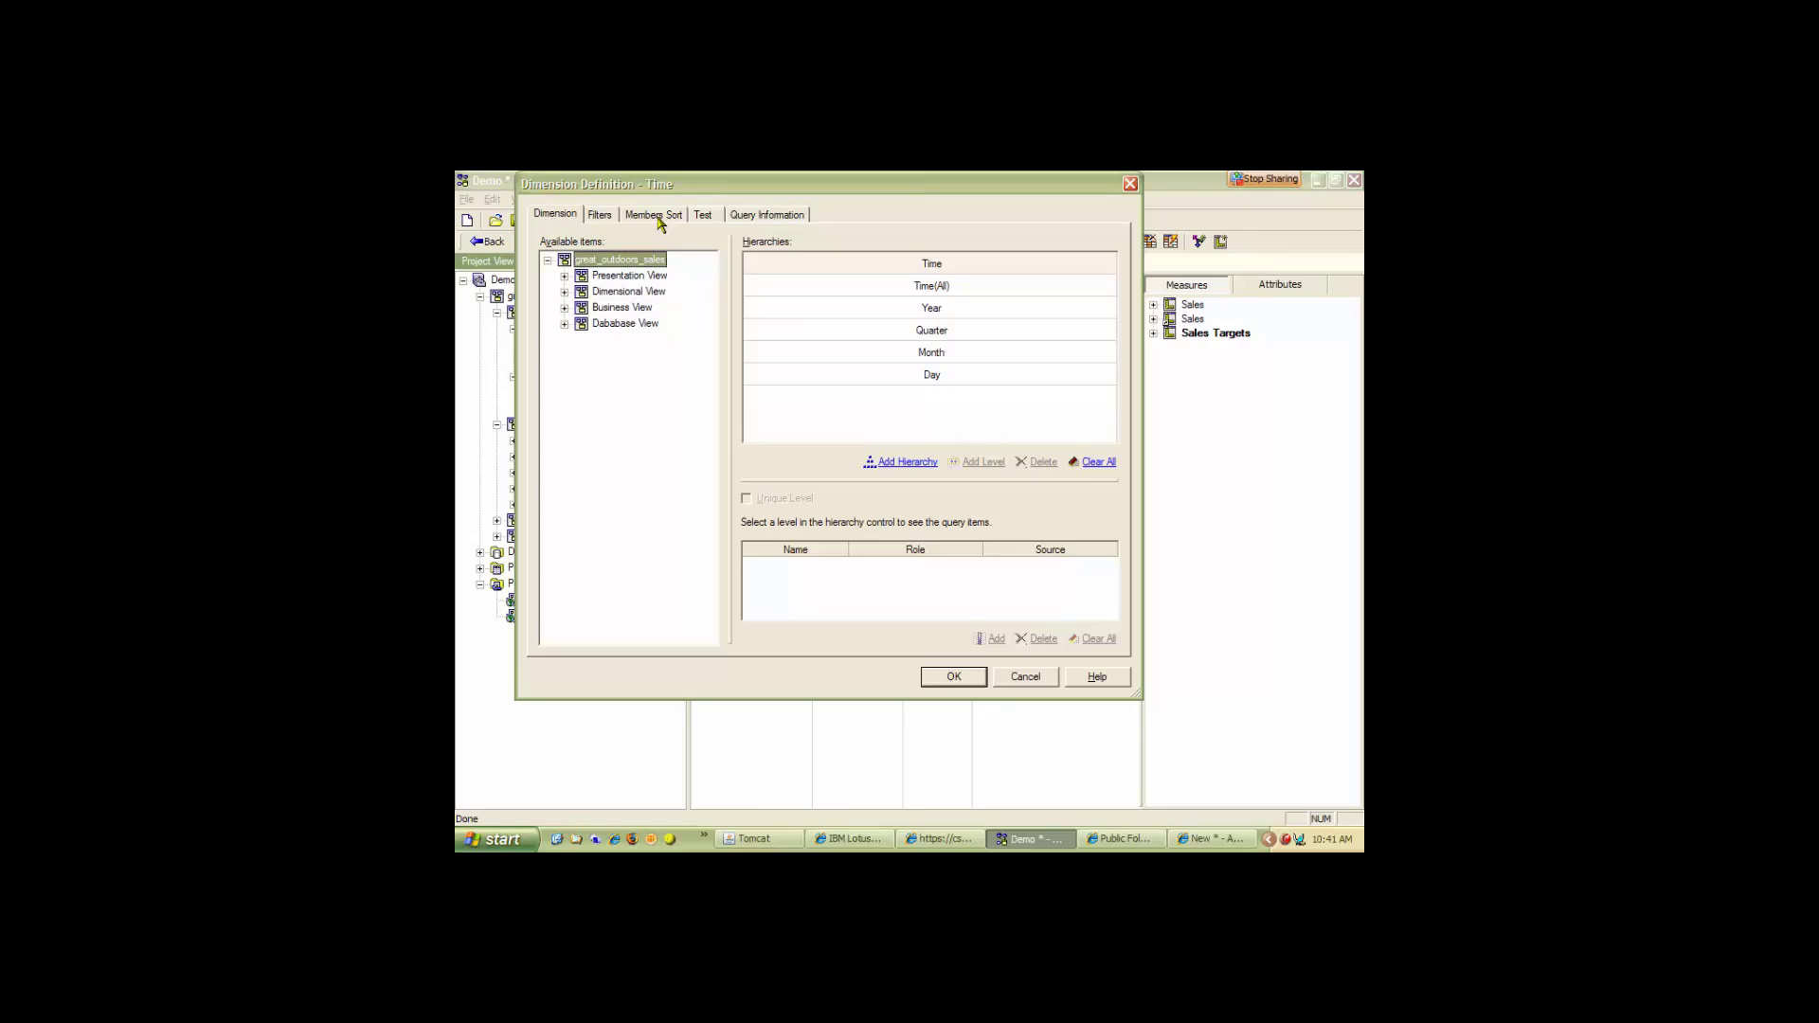
Enable member sorting of the Time dimension for Metadata and for Data with the Always (OLAP compatible) option.
{"action": "left_click", "coordinate": [664, 217]}
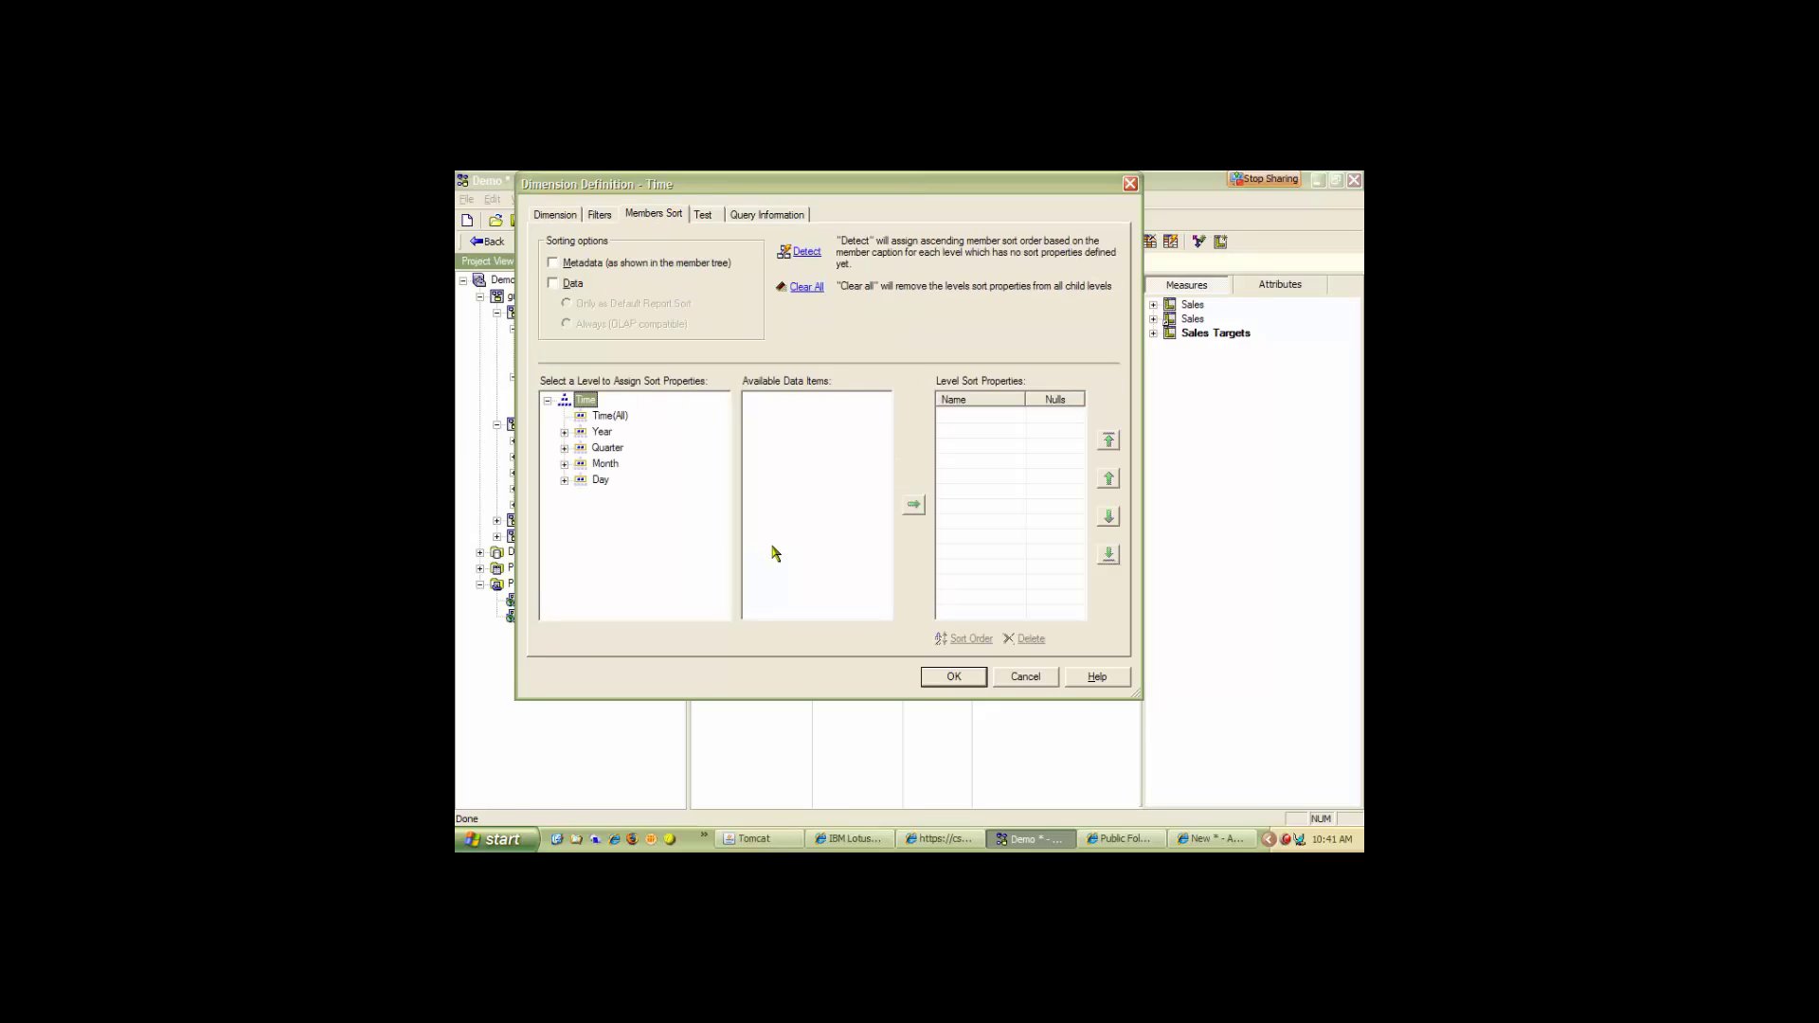
{"action": "left_click", "coordinate": [554, 265]}
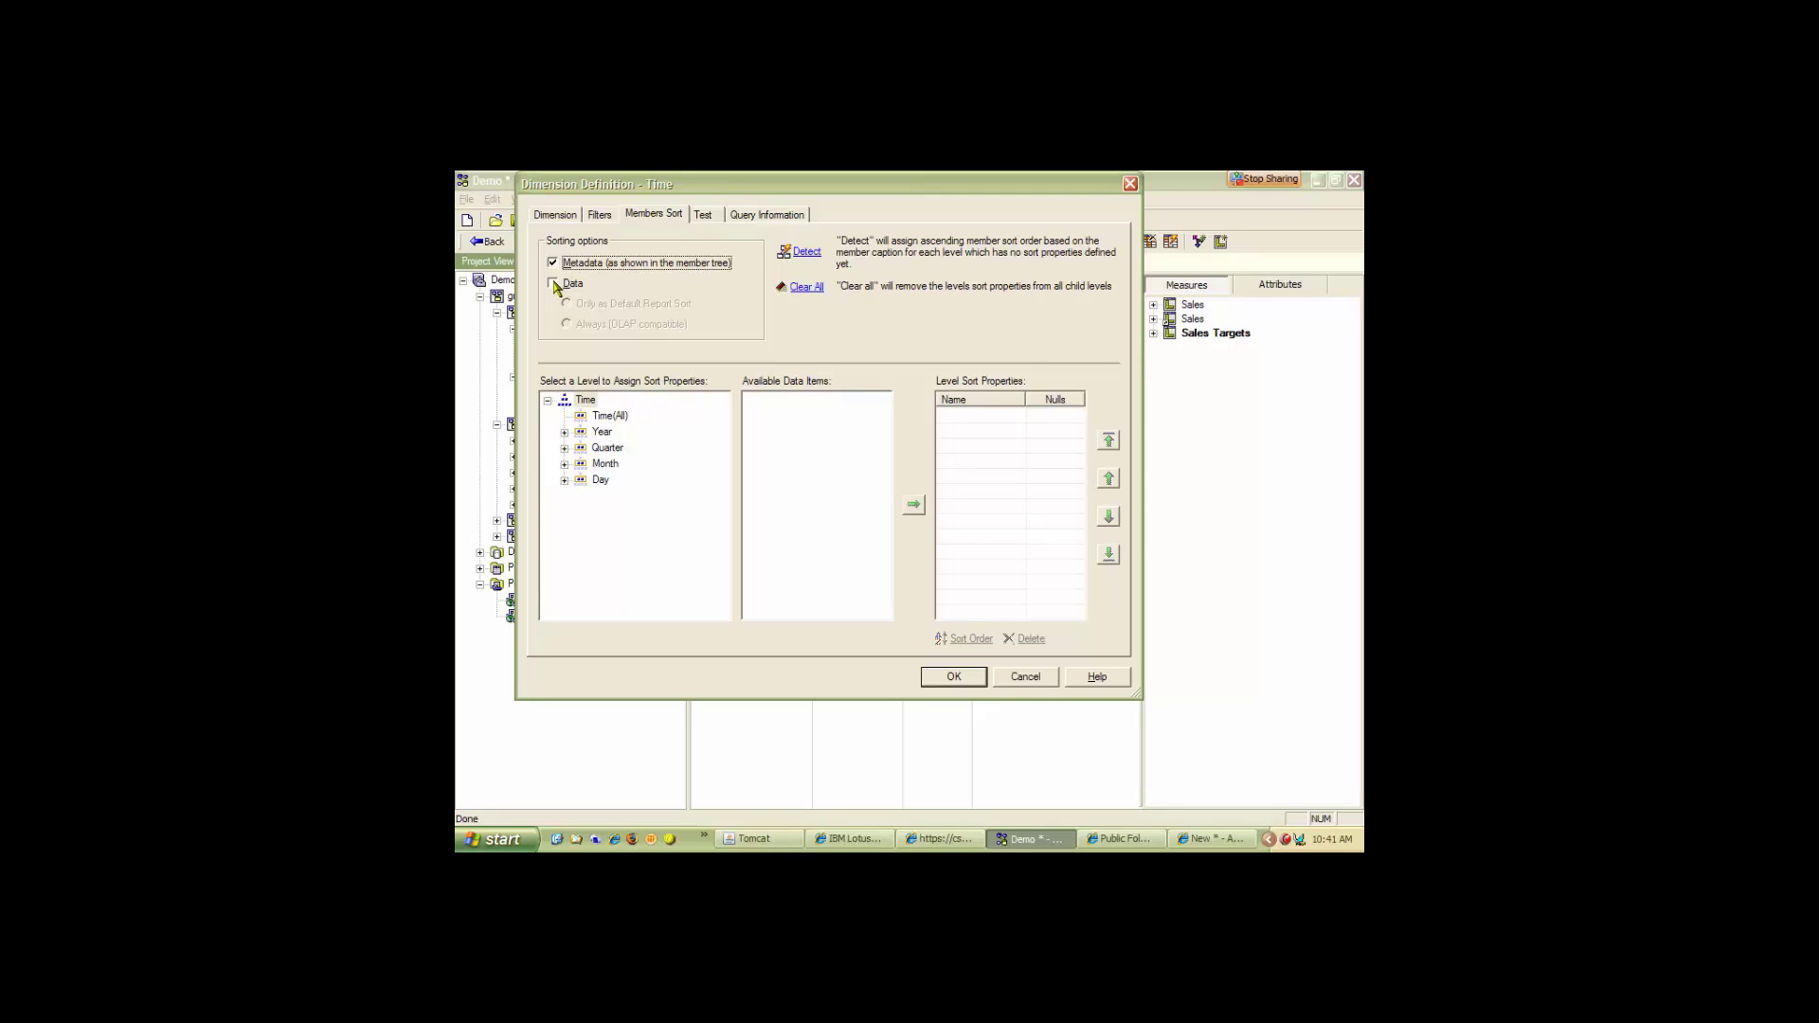
{"action": "left_click", "coordinate": [554, 284]}
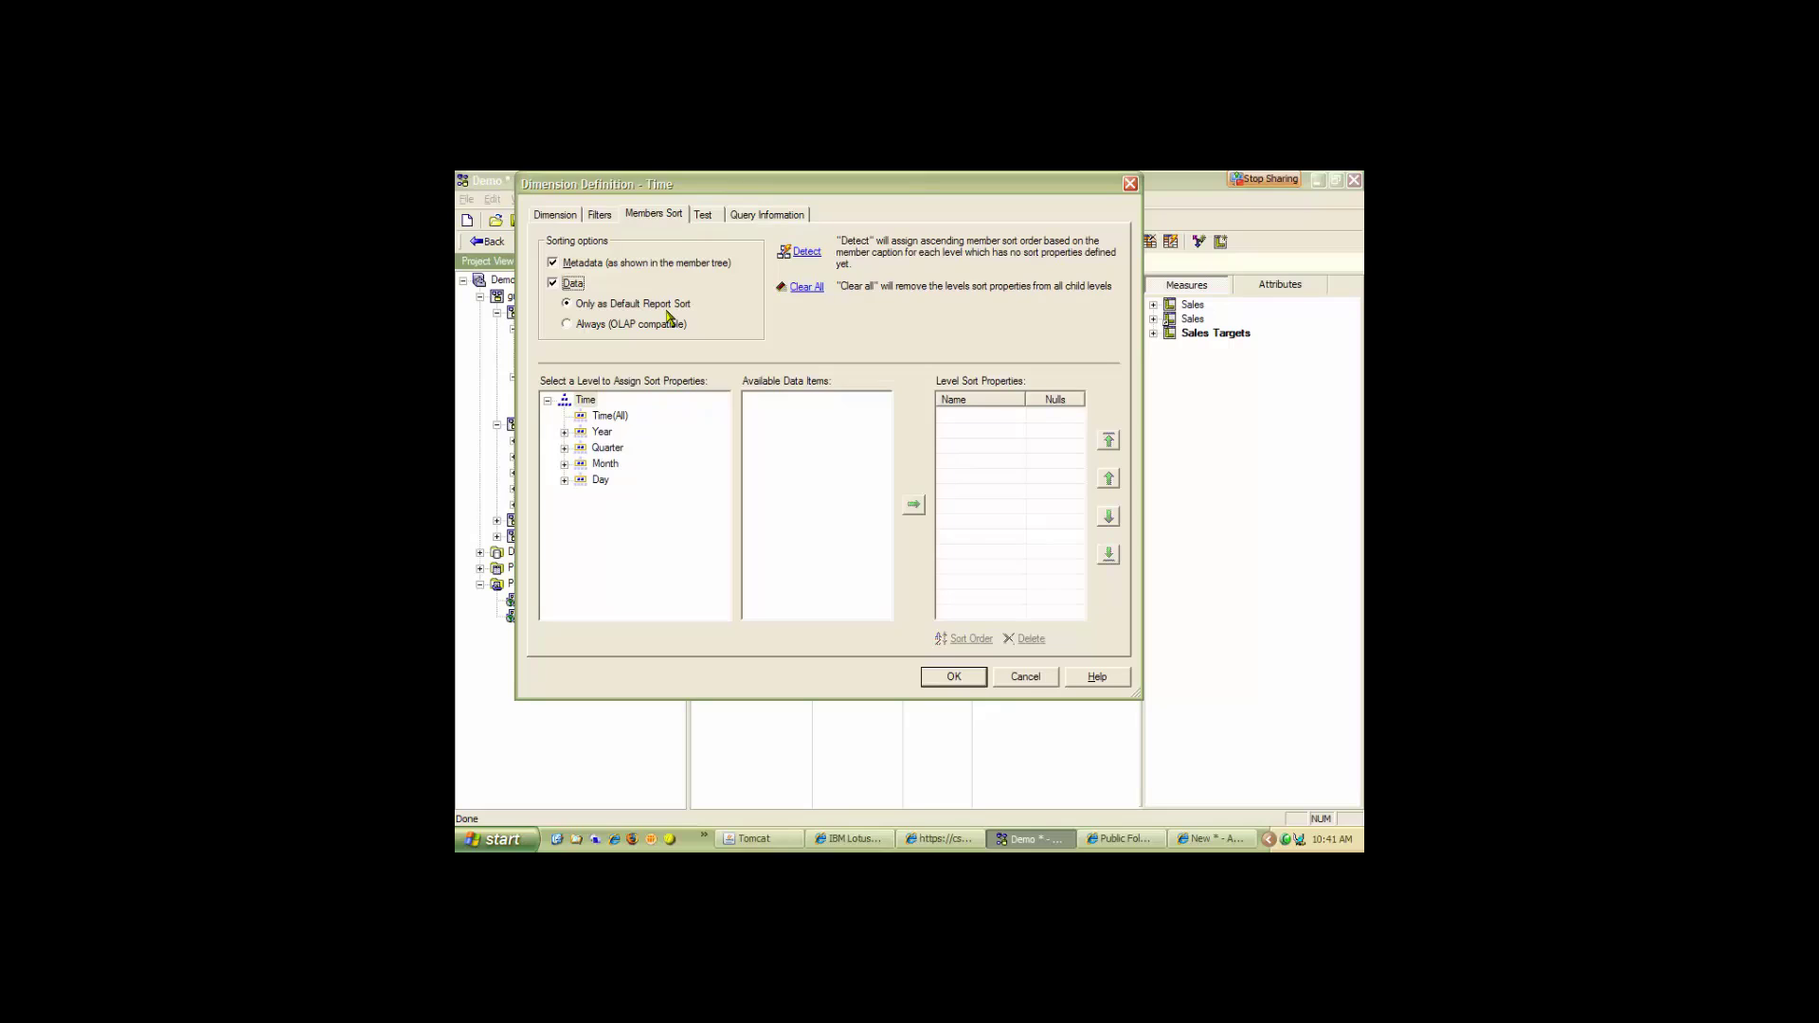
{"action": "left_click", "coordinate": [566, 324]}
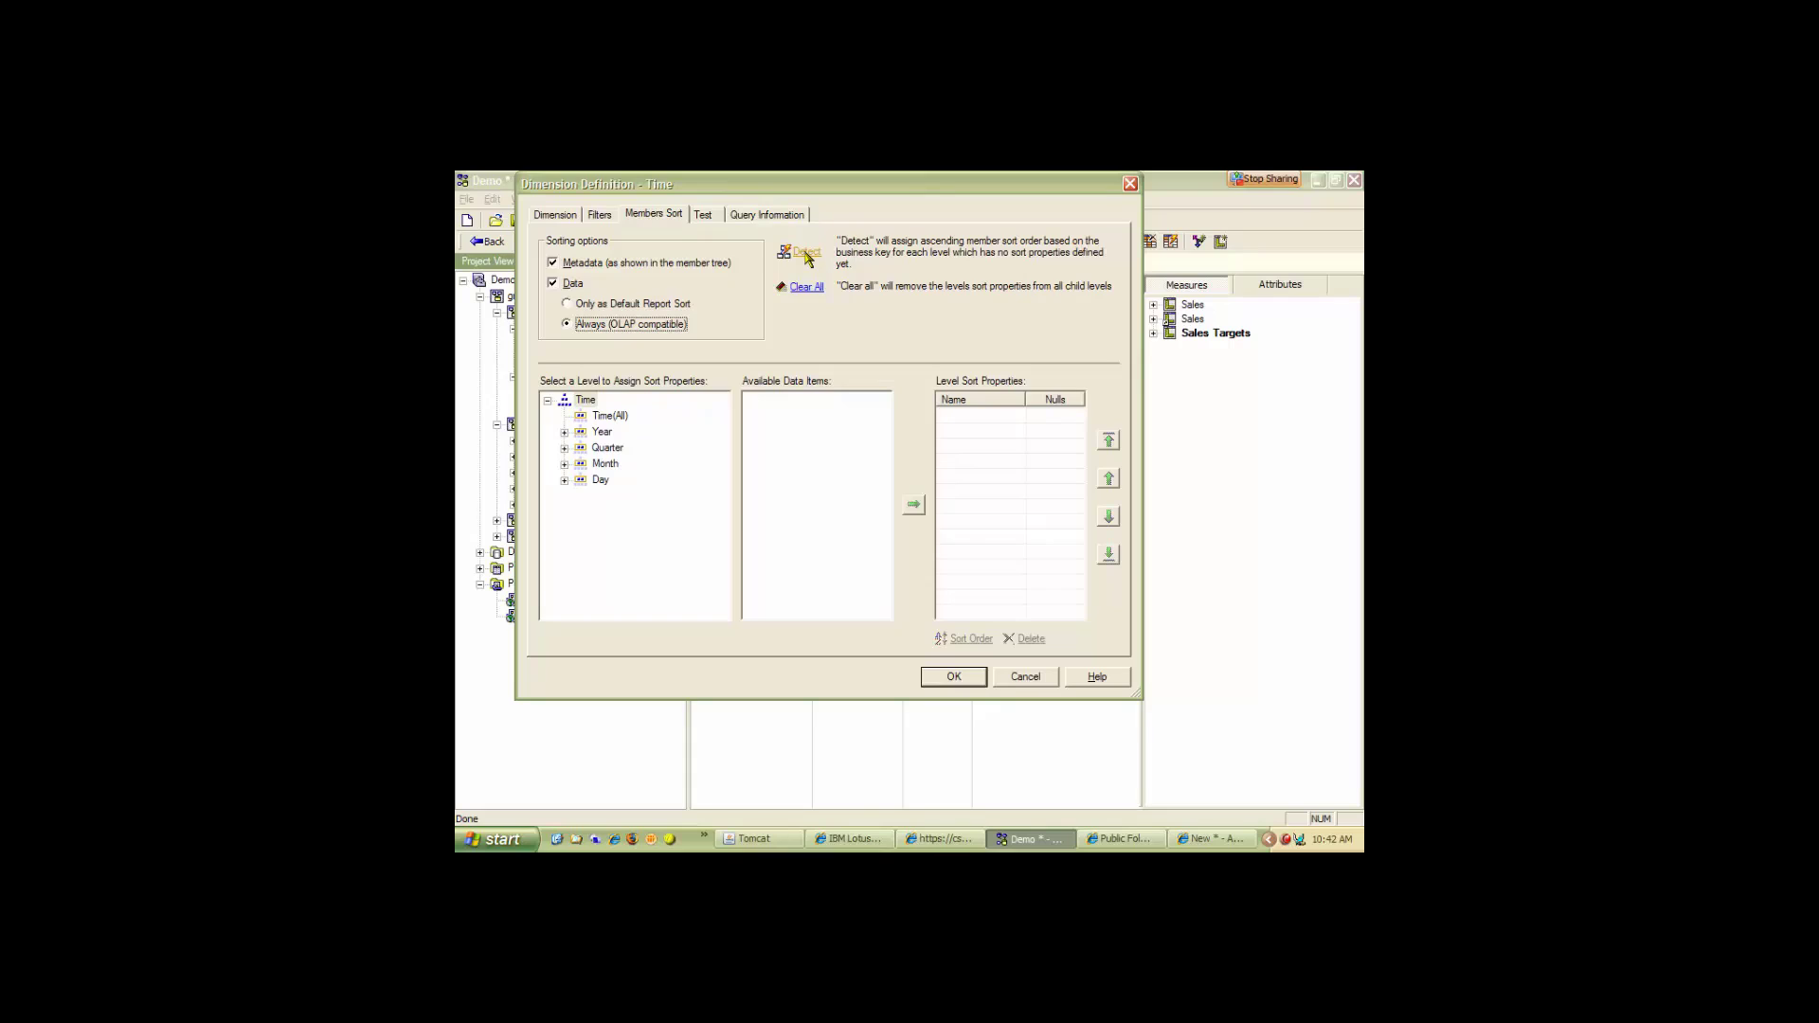
Detect the member sort properties for the Time levels and dismiss the message, with the Year level selected.
{"action": "left_click", "coordinate": [607, 435]}
{"action": "left_click", "coordinate": [604, 434]}
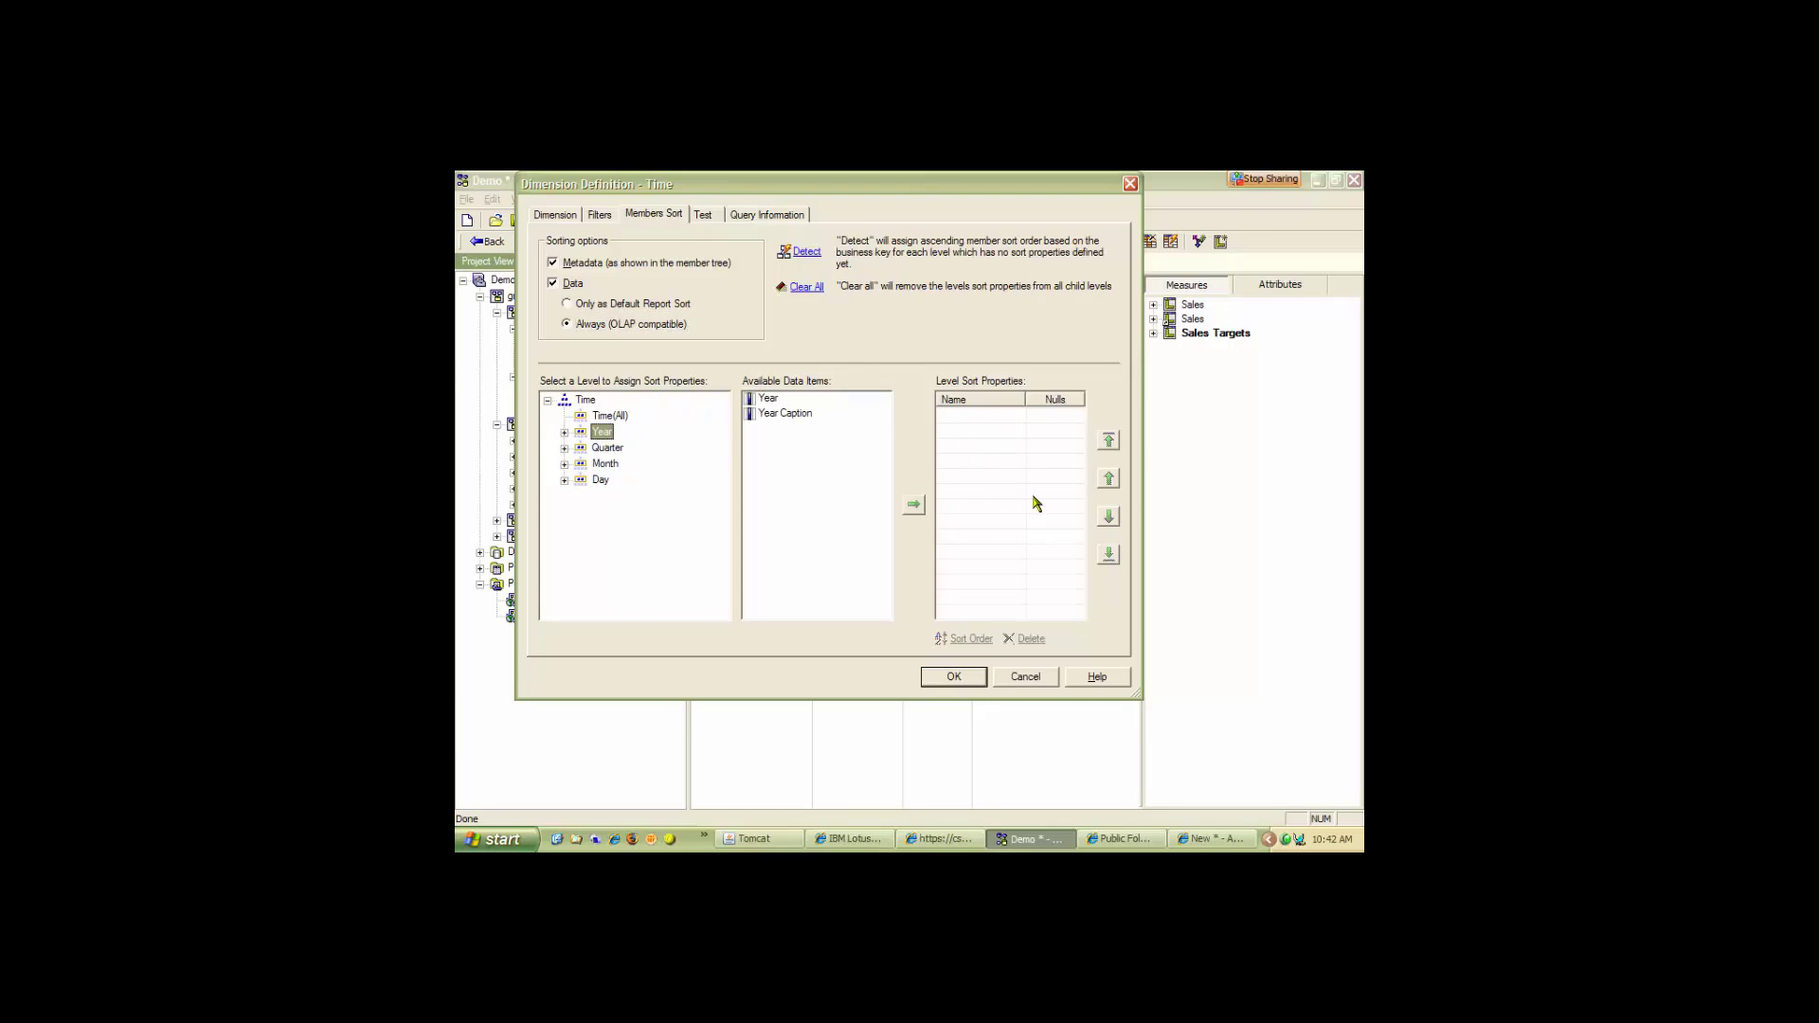
{"action": "left_click", "coordinate": [803, 253]}
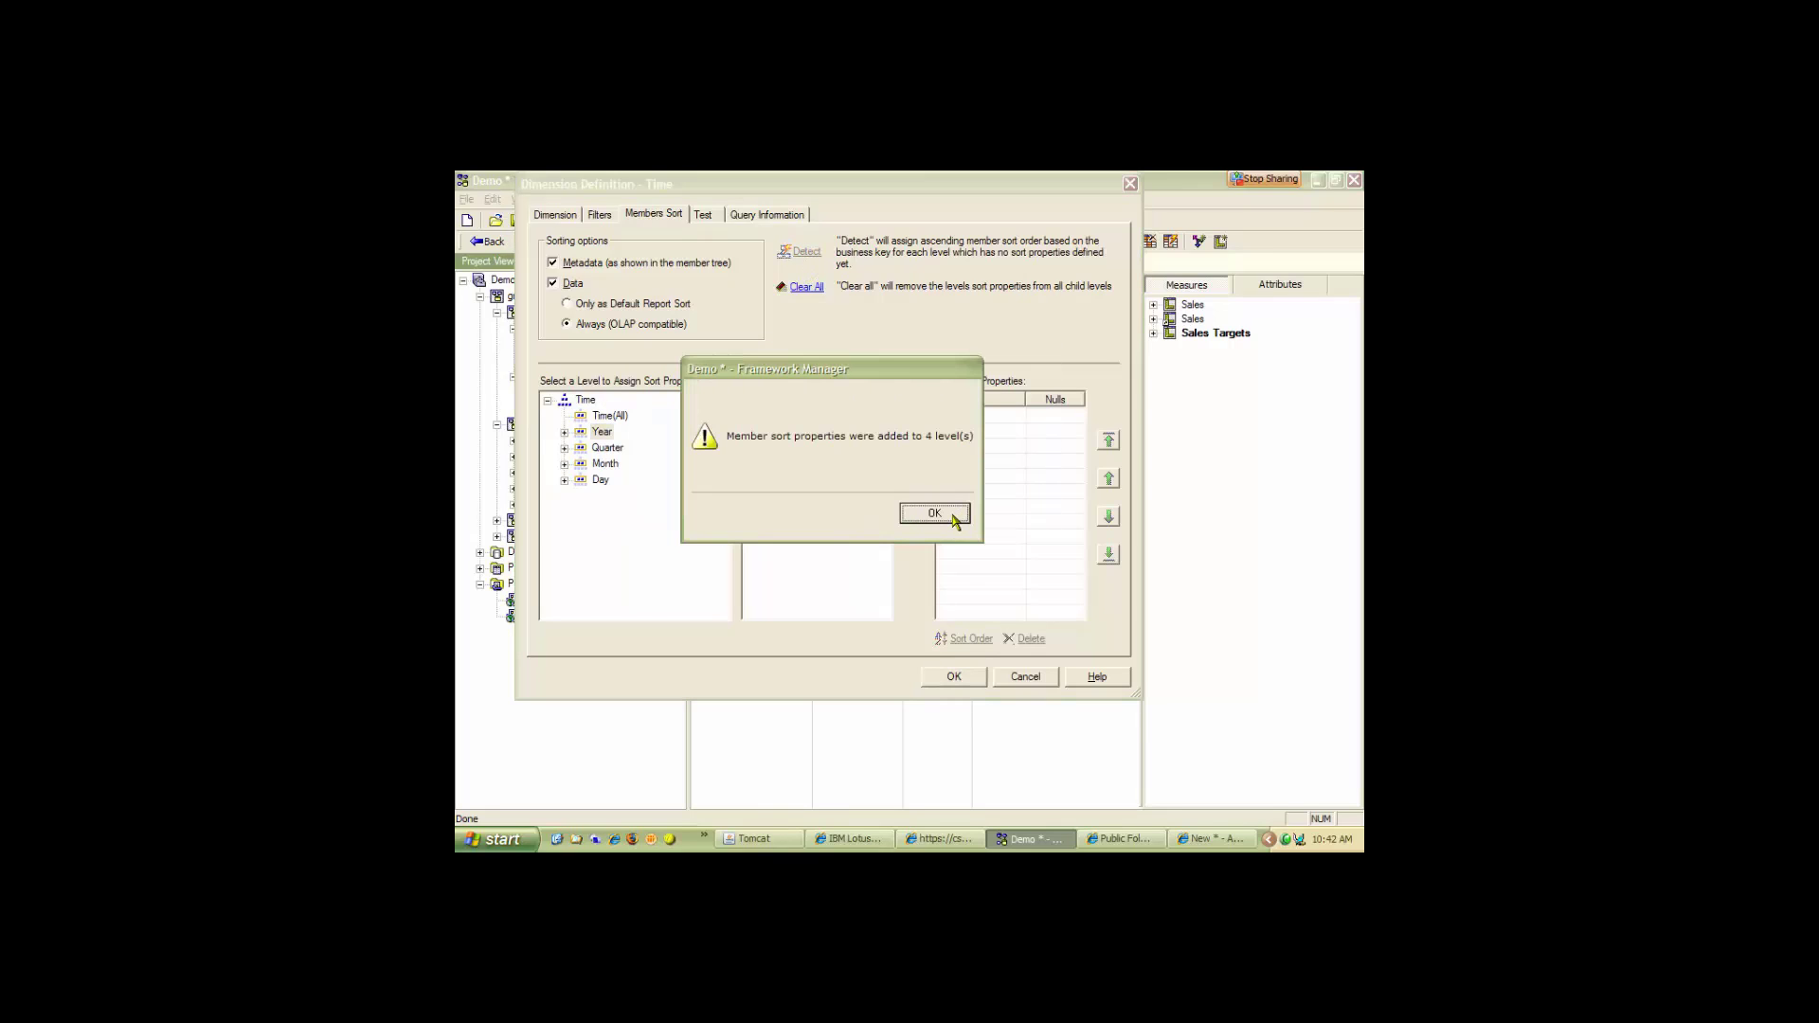
{"action": "left_click", "coordinate": [934, 514]}
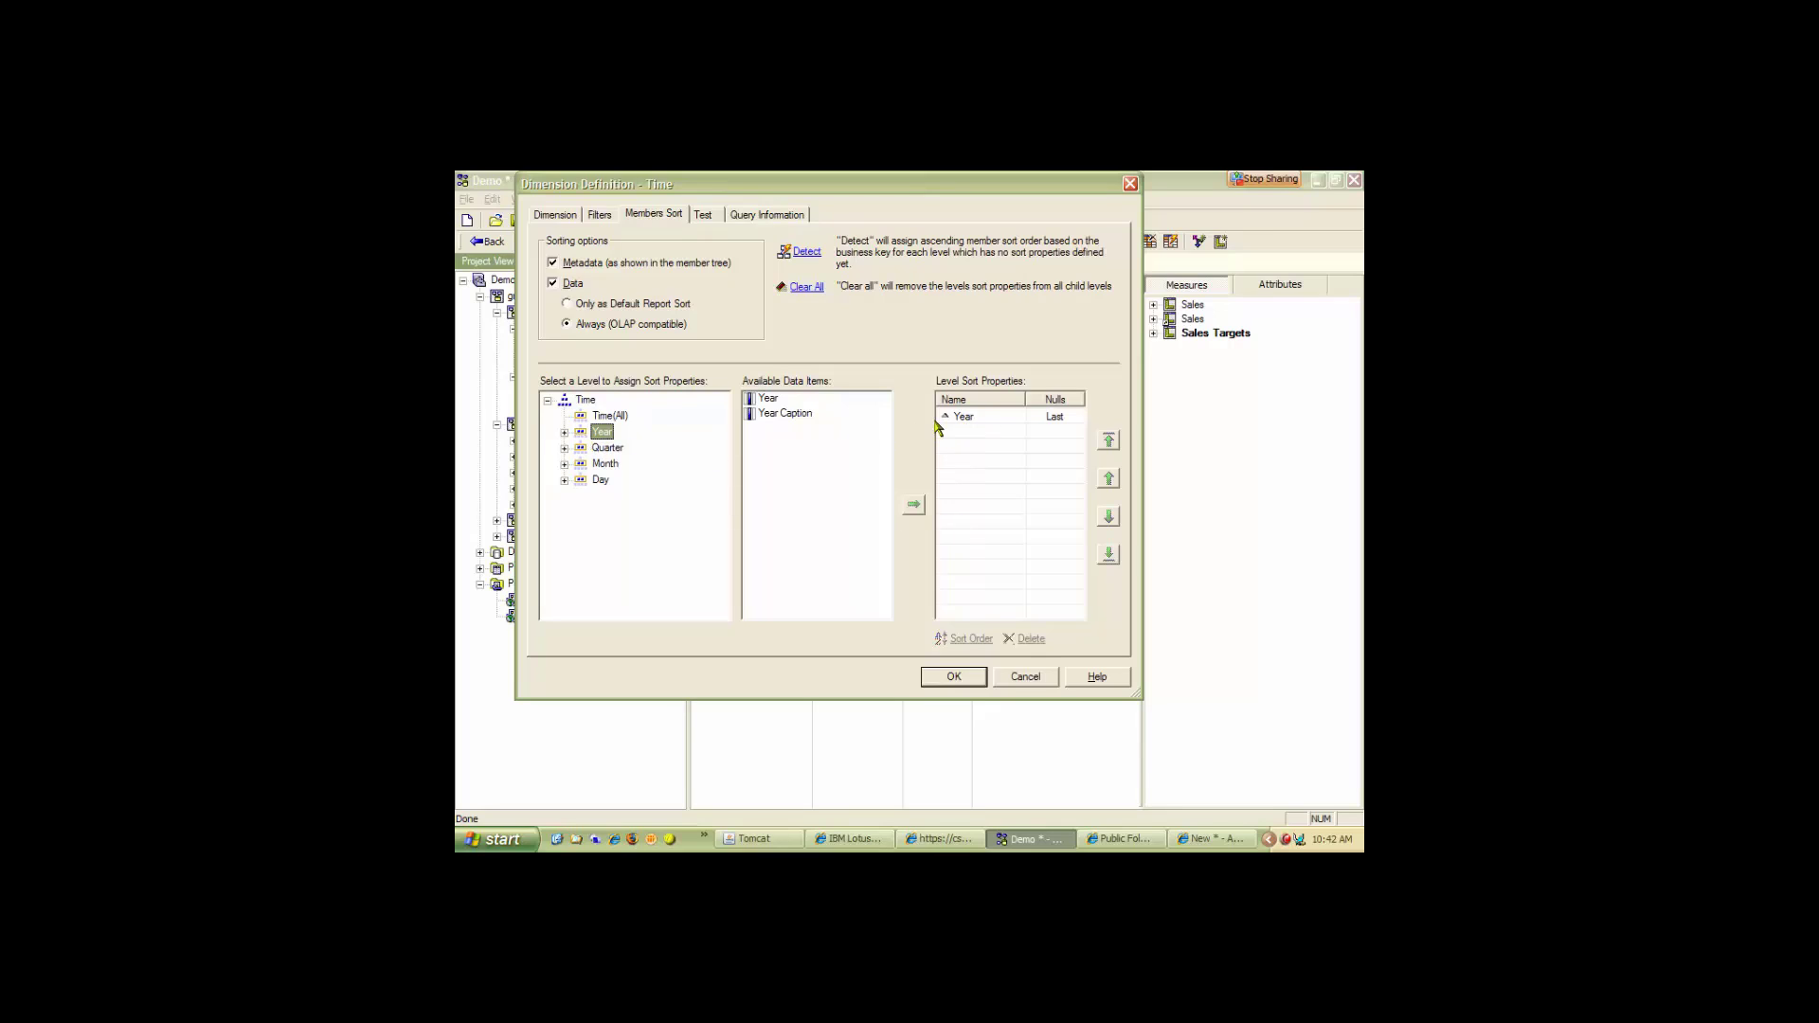
Check the sort properties assigned to the Quarter, Month and Day levels and accept the Time dimension definition.
{"action": "left_click", "coordinate": [606, 451]}
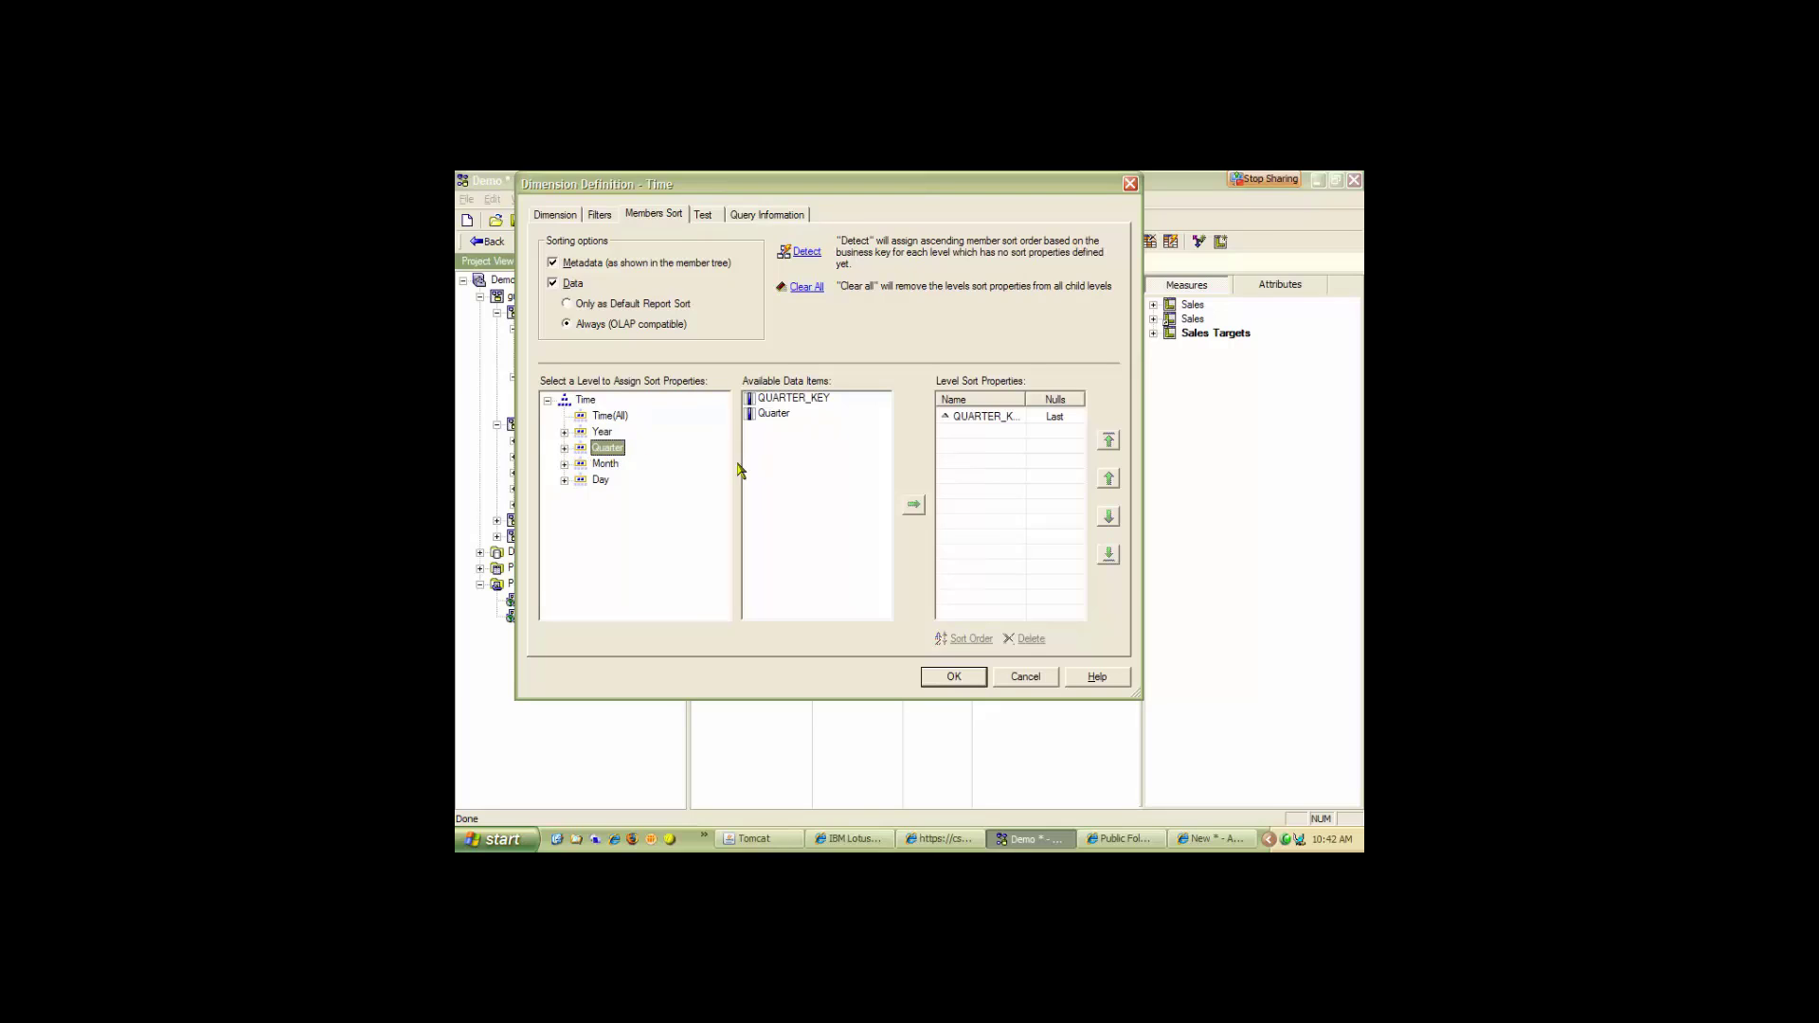
{"action": "left_click_drag", "start_coordinate": [1026, 399], "coordinate": [1057, 399]}
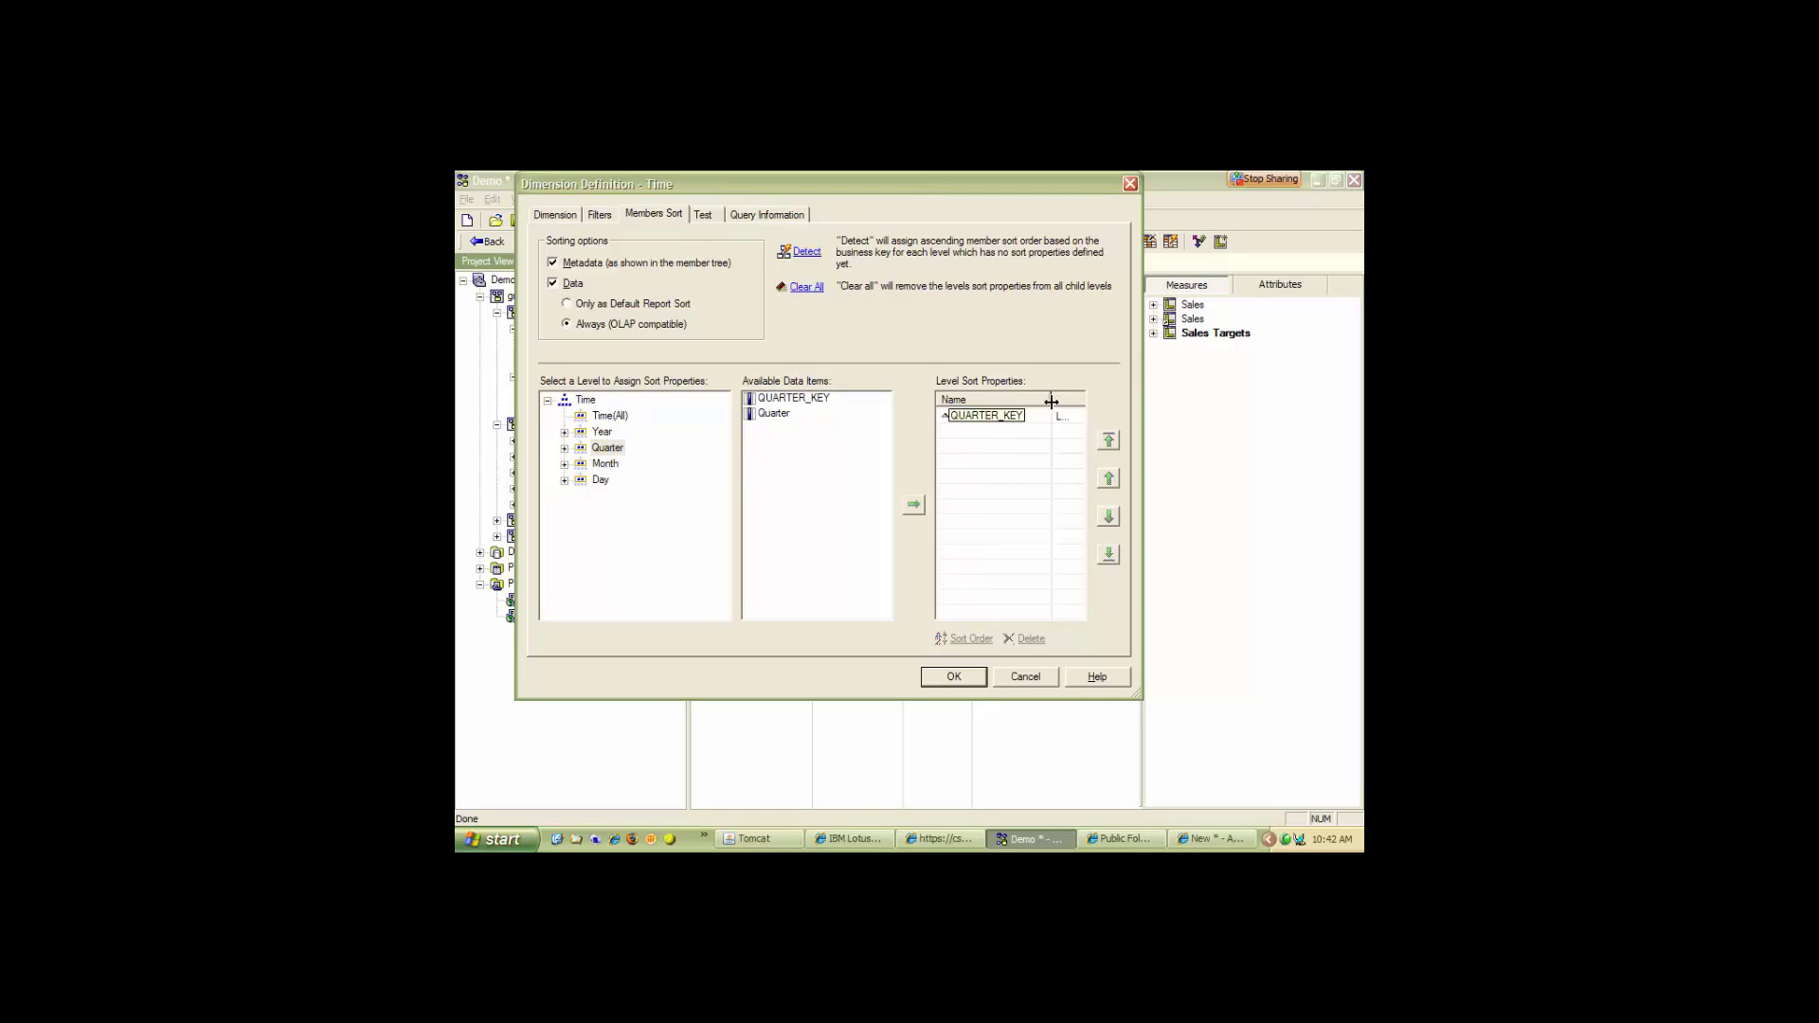
{"action": "left_click", "coordinate": [601, 465]}
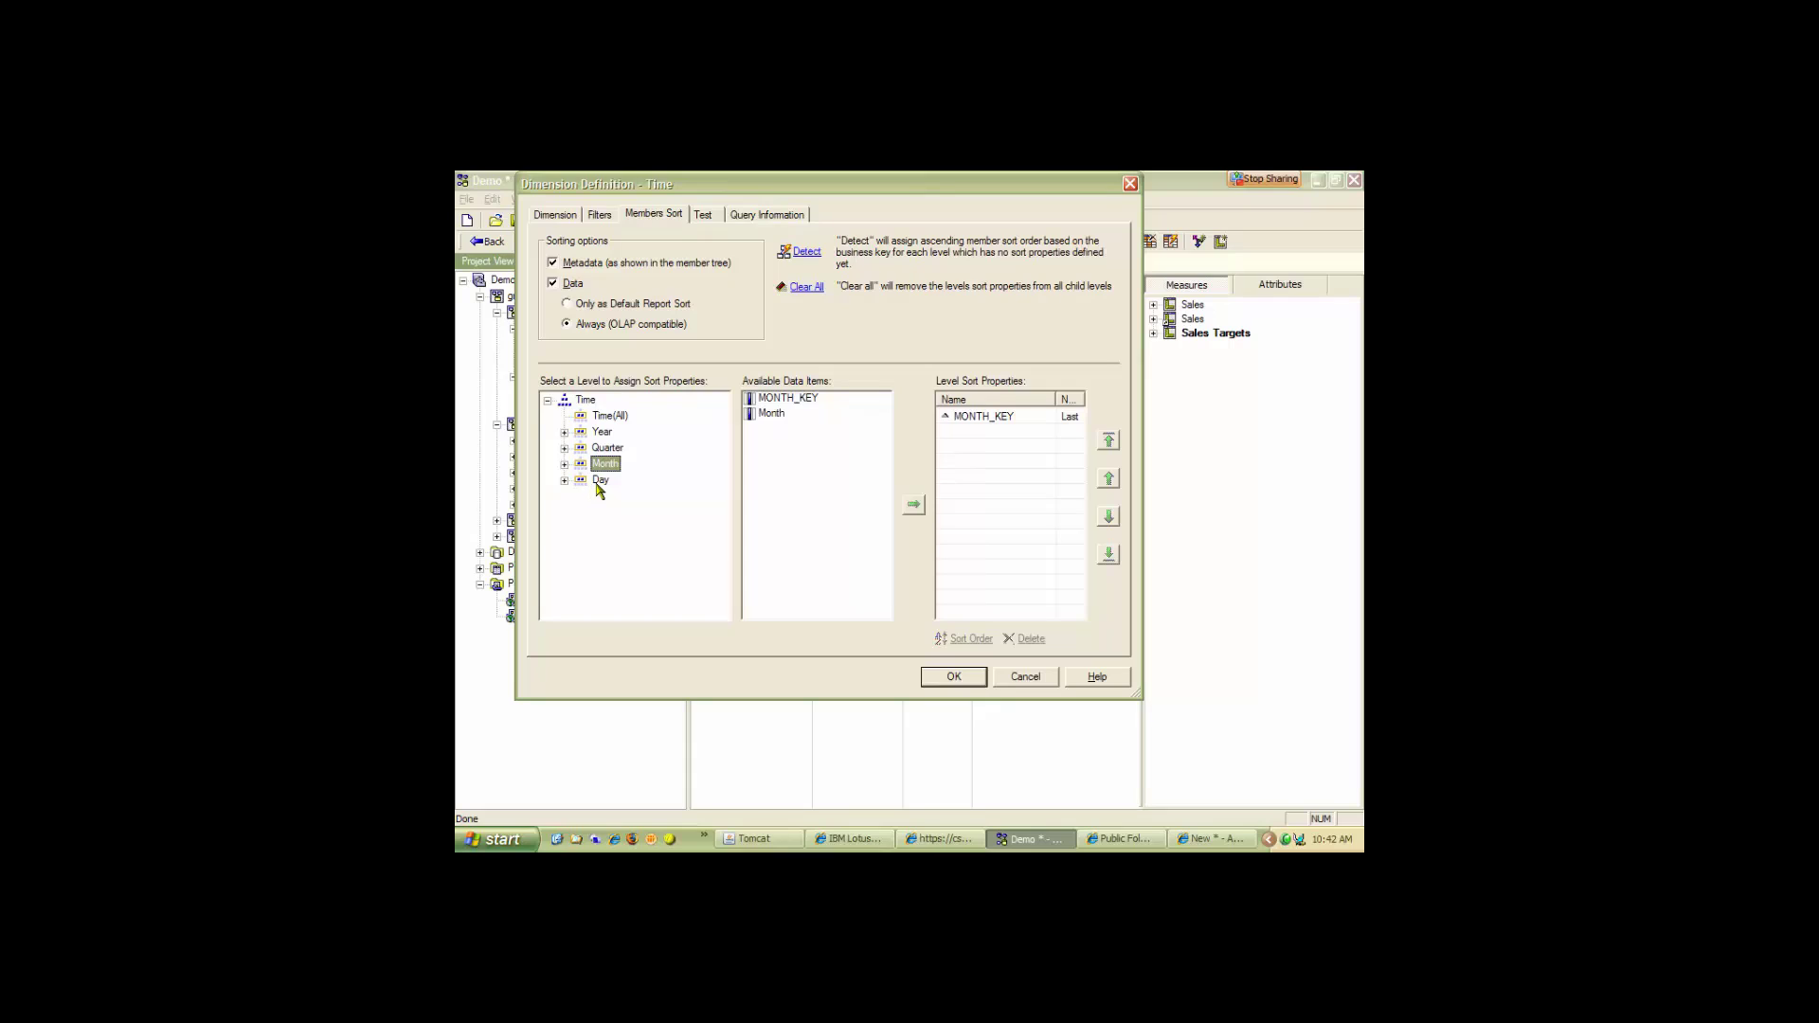
{"action": "left_click", "coordinate": [597, 484]}
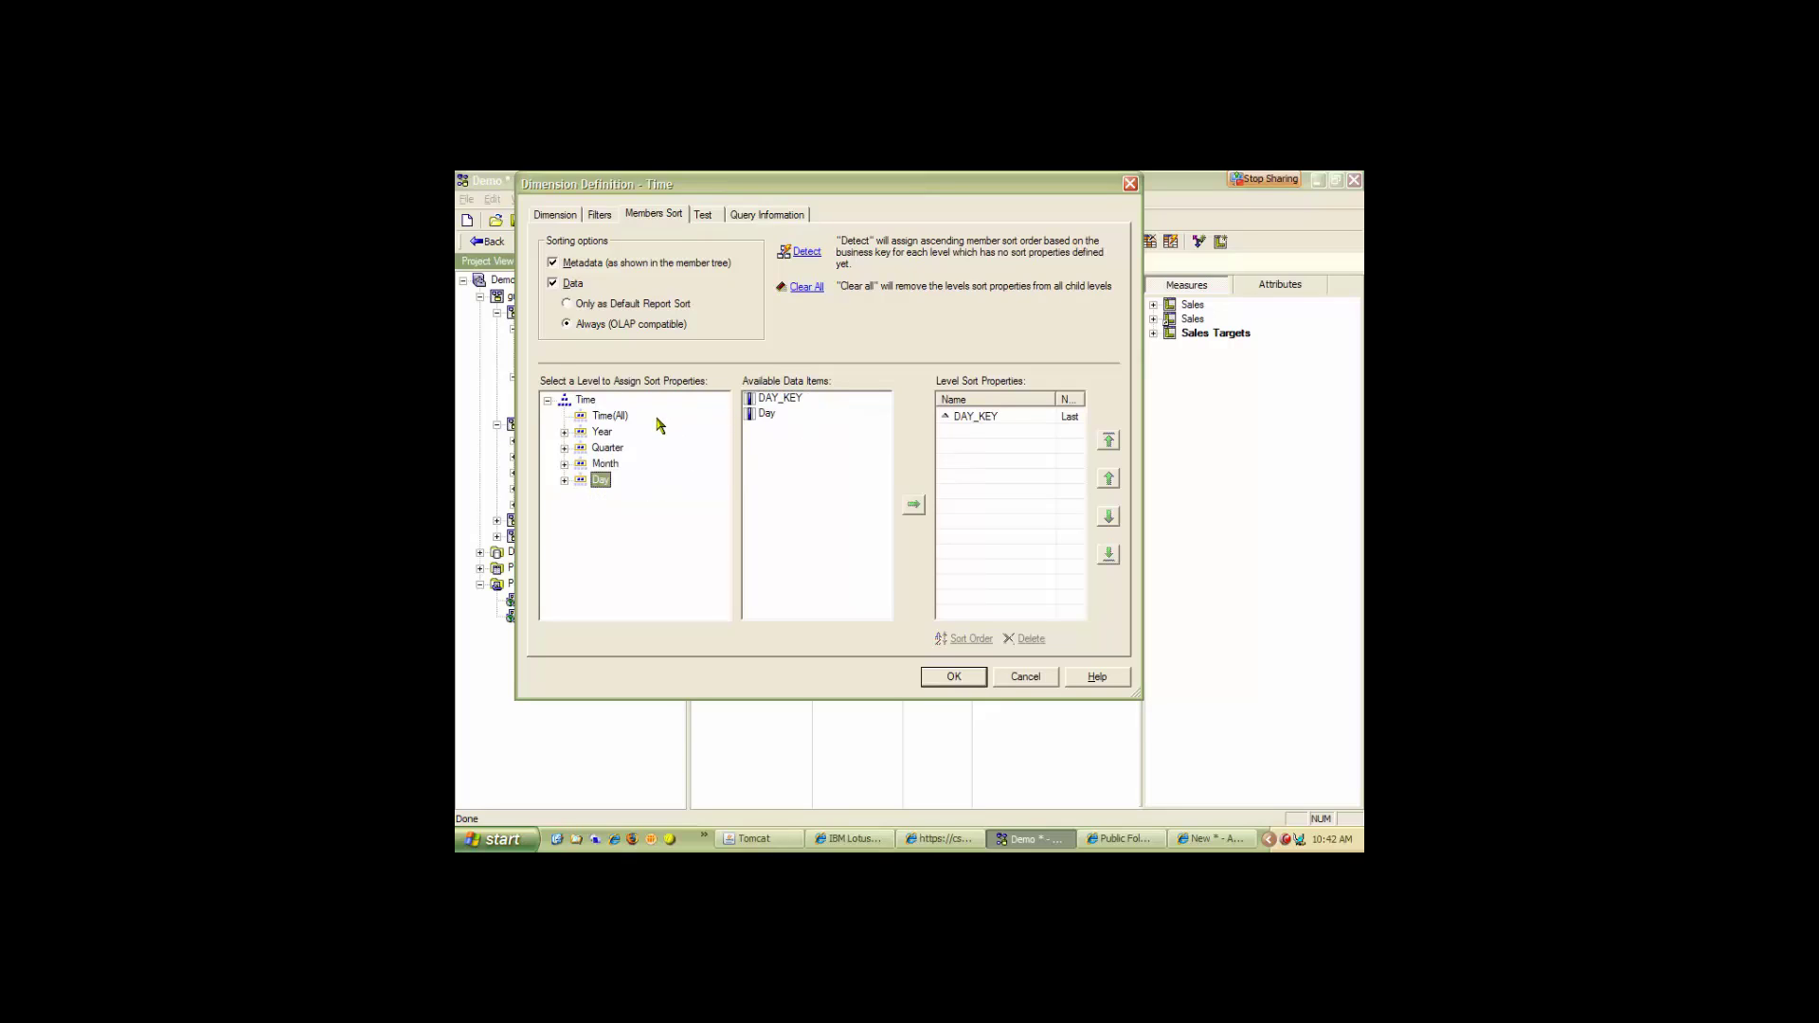
{"action": "left_click", "coordinate": [954, 677]}
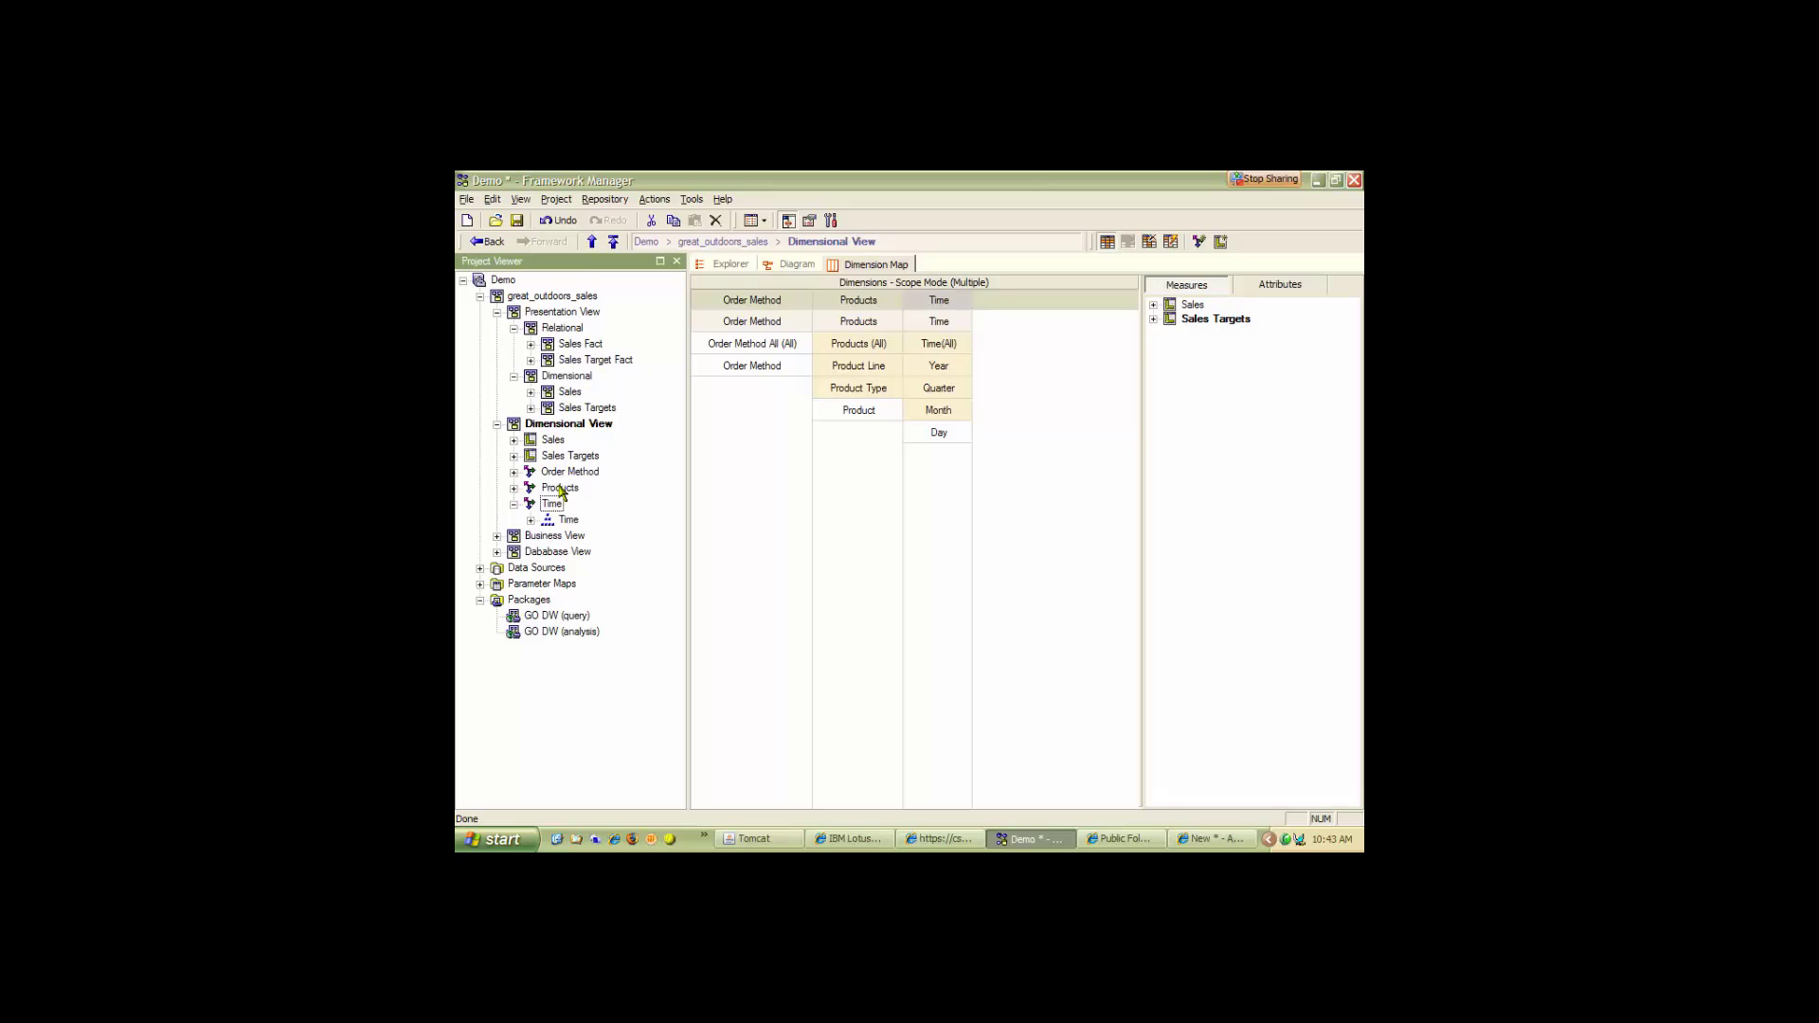
Enable member sorting of the Products dimension for Metadata and for Data with Only as Default Report Sort.
{"action": "double_click", "coordinate": [560, 488]}
{"action": "left_click", "coordinate": [652, 215]}
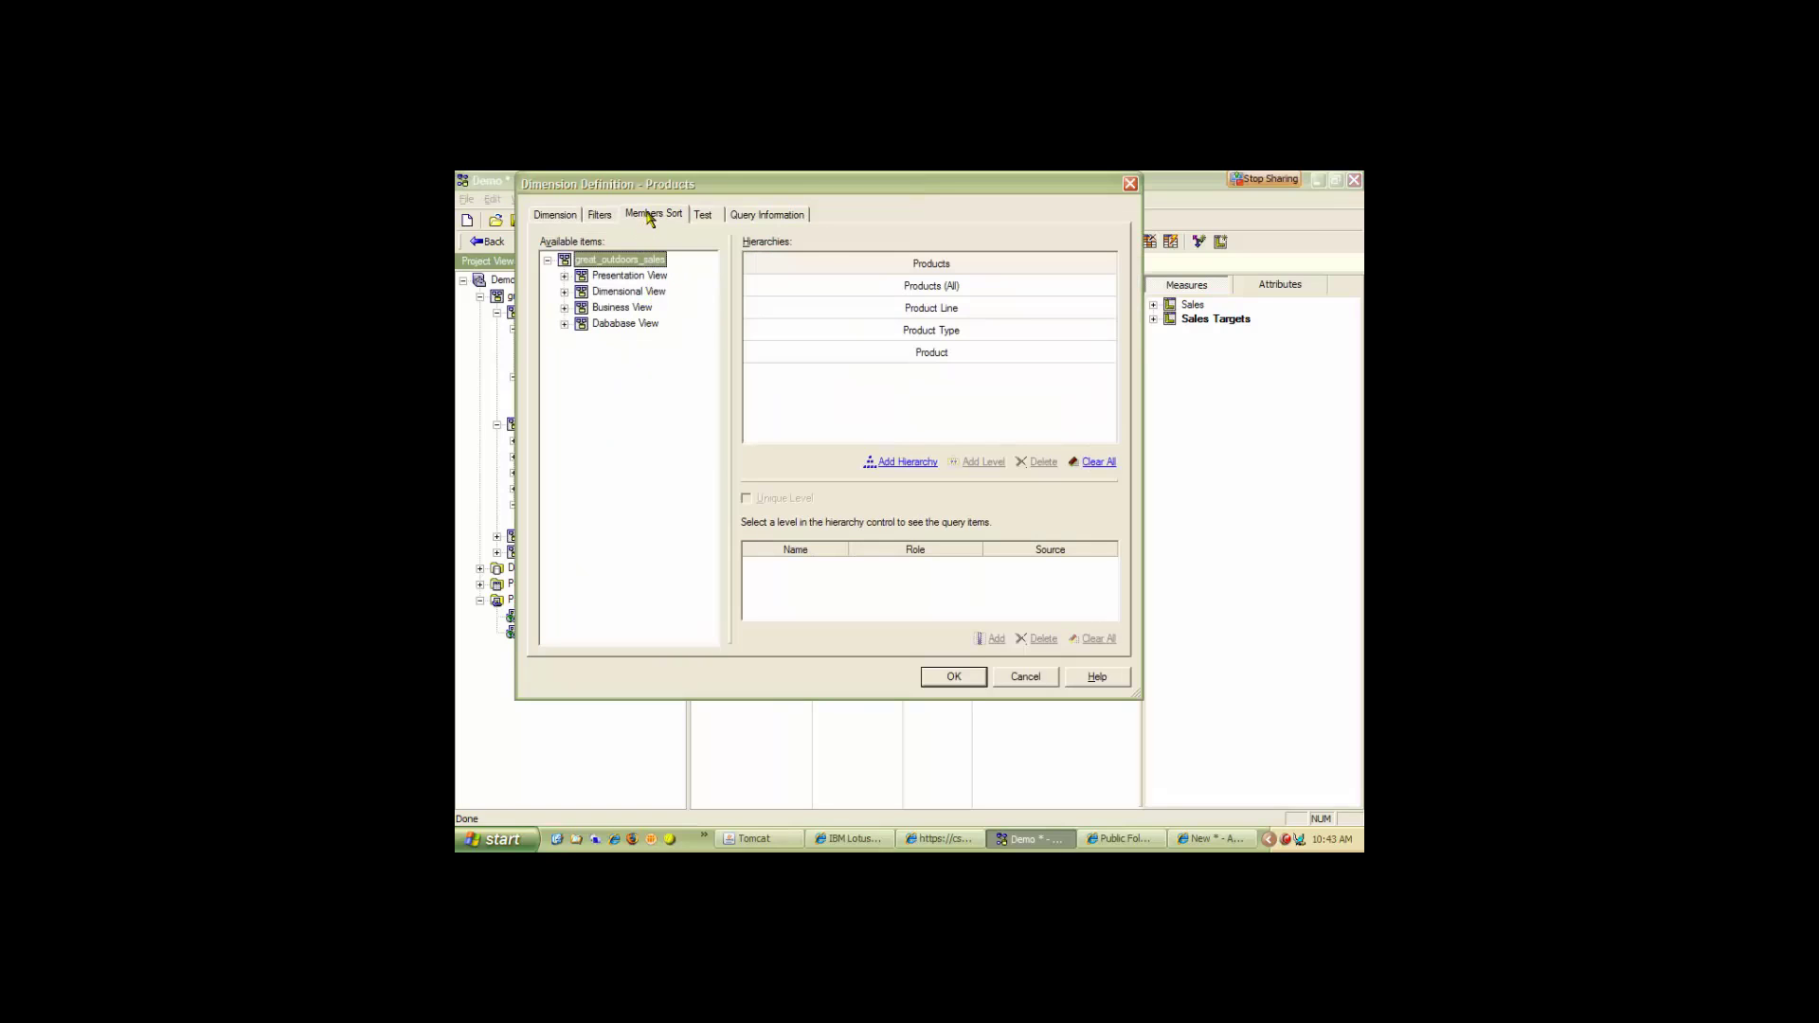
{"action": "left_click", "coordinate": [561, 266]}
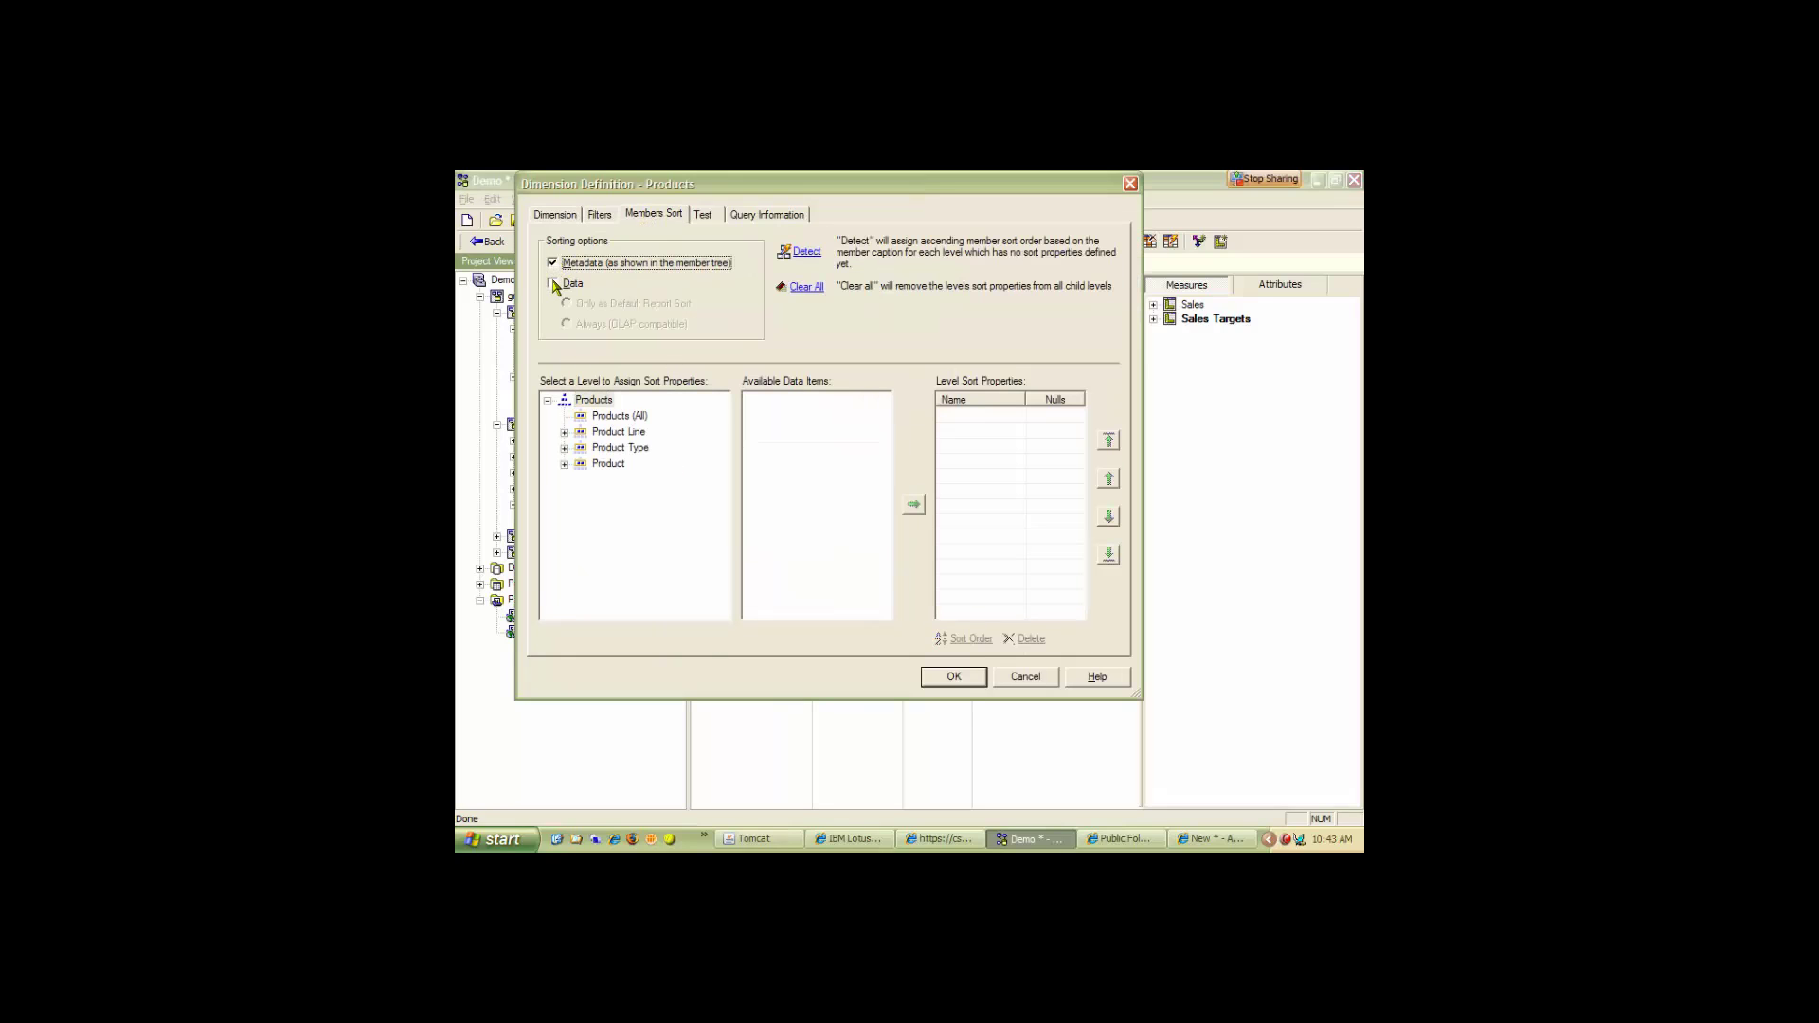
{"action": "left_click", "coordinate": [557, 284]}
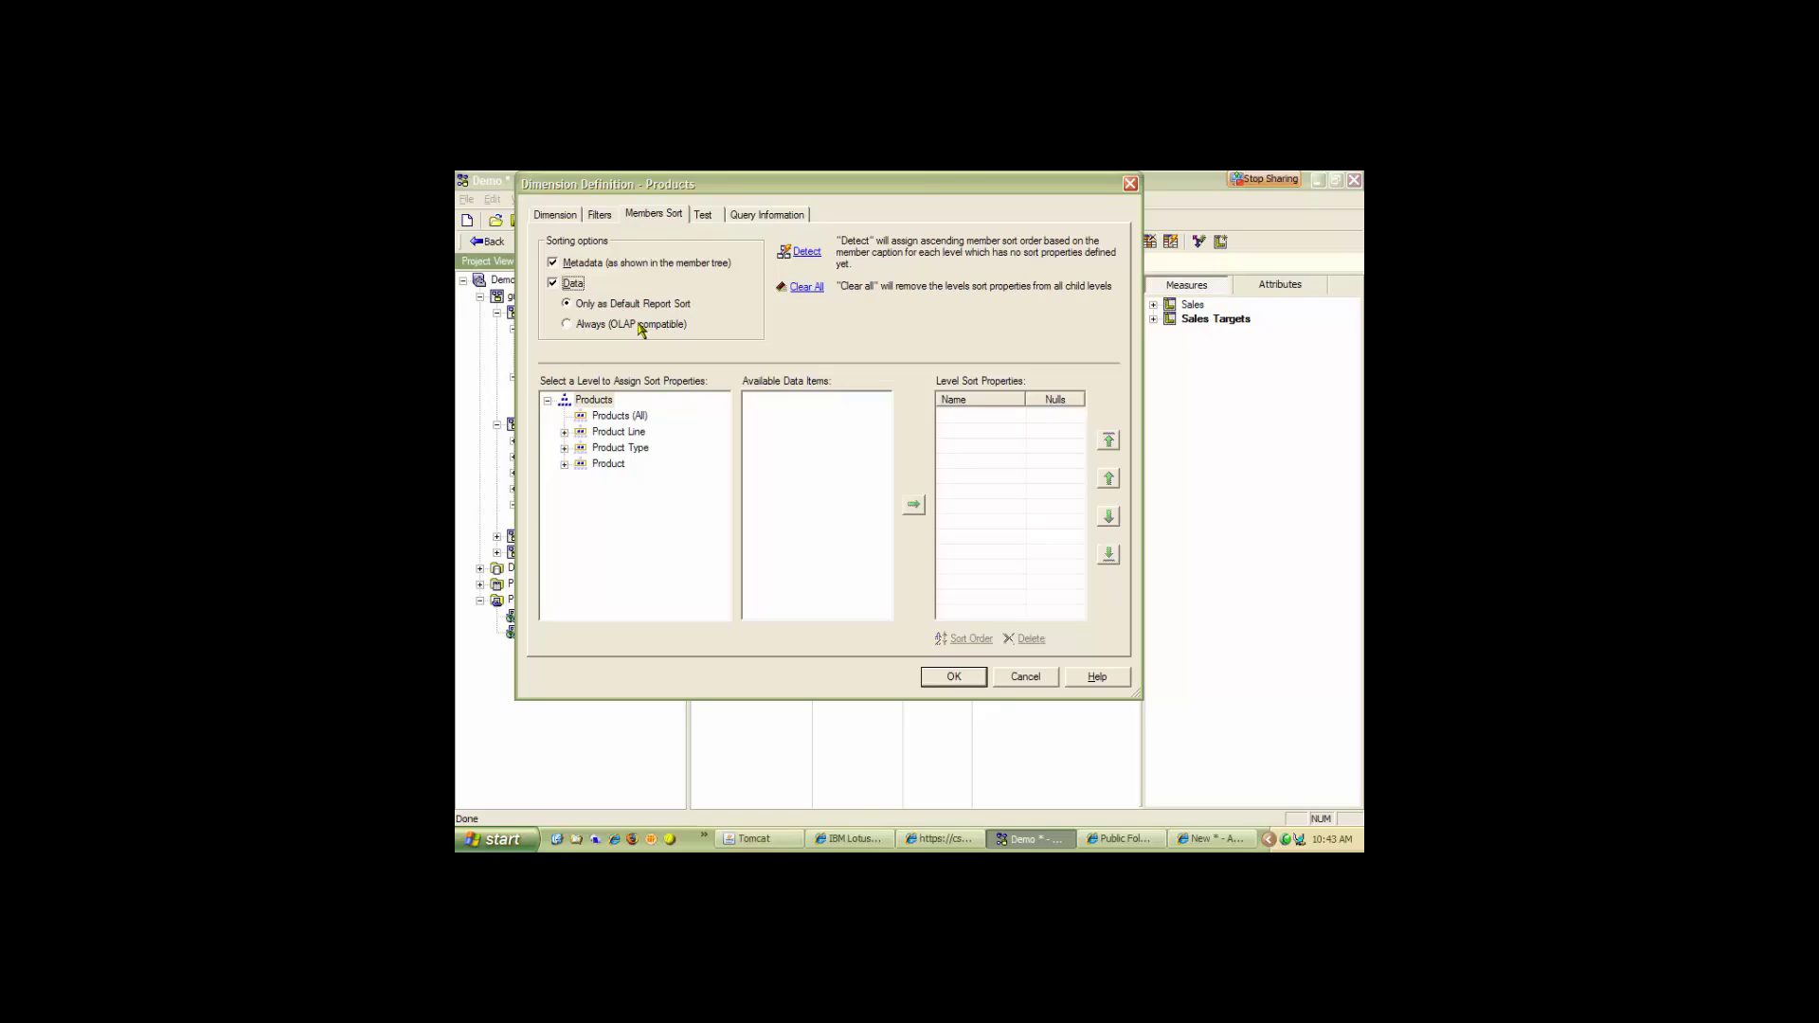
Detect the member sort properties for the Products levels and widen the Name column to read the Product Line level's sort item.
{"action": "left_click", "coordinate": [808, 253]}
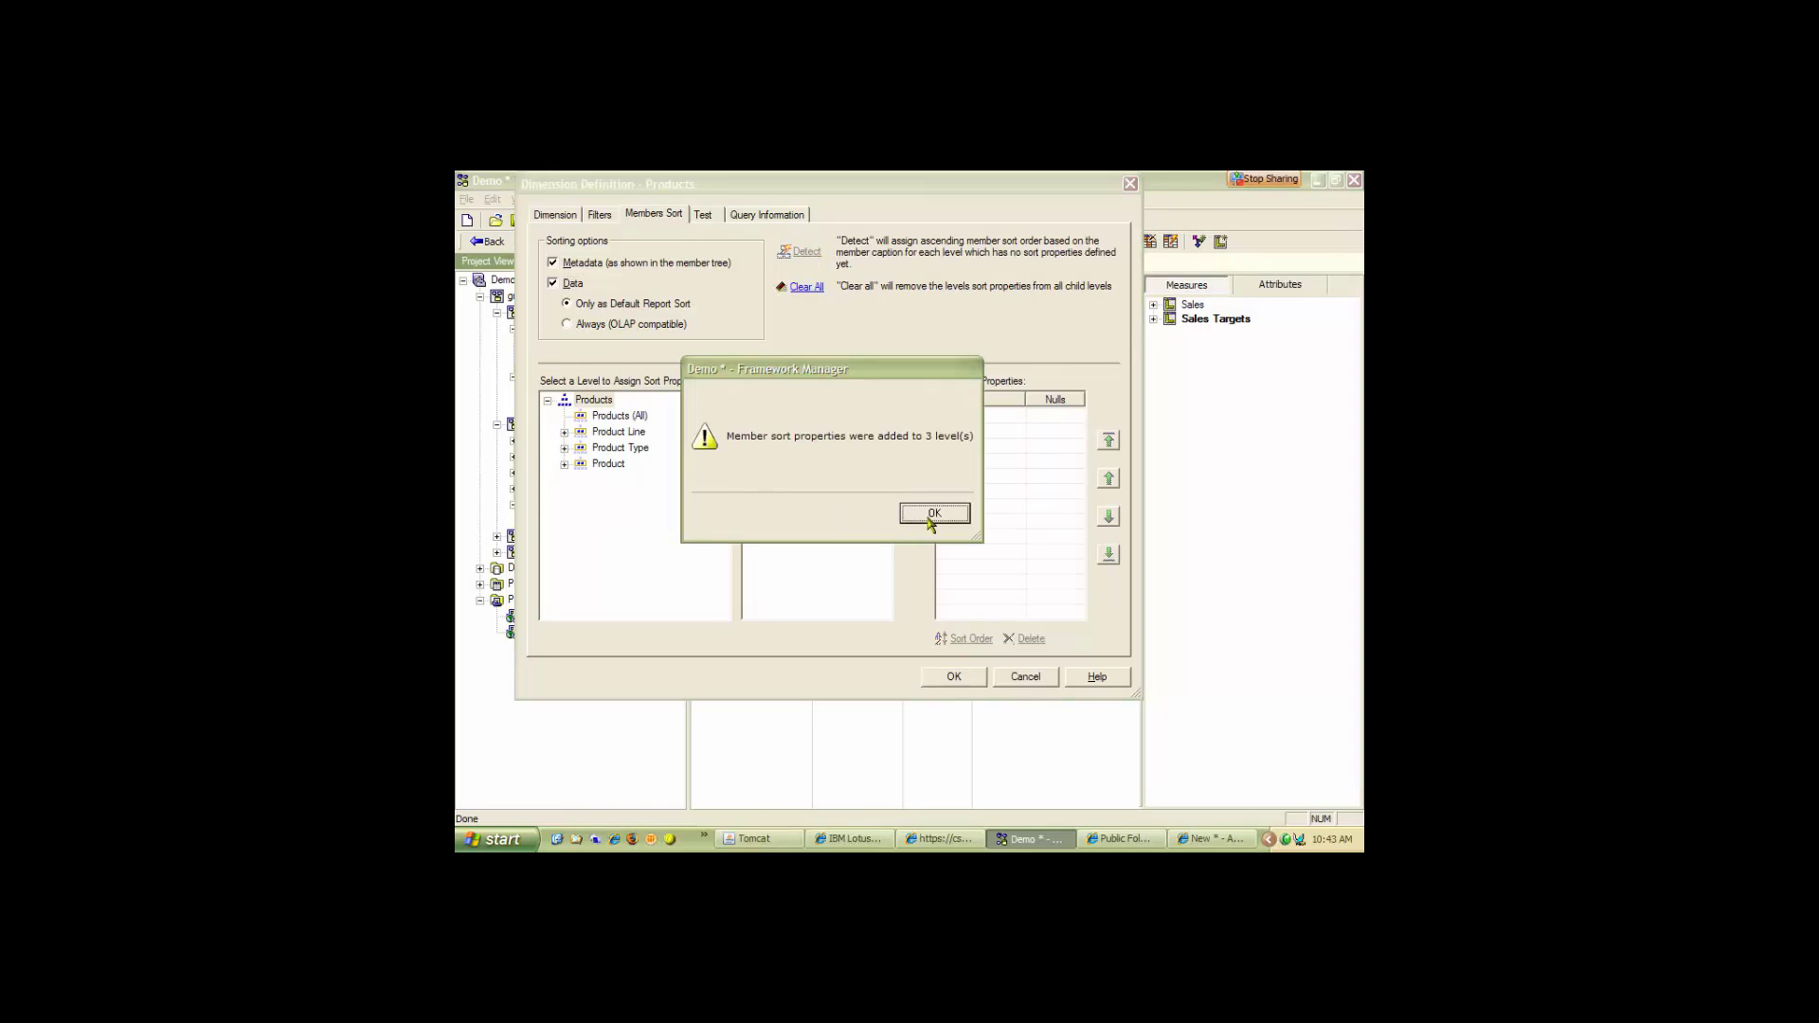
{"action": "left_click", "coordinate": [933, 514]}
{"action": "left_click", "coordinate": [619, 434]}
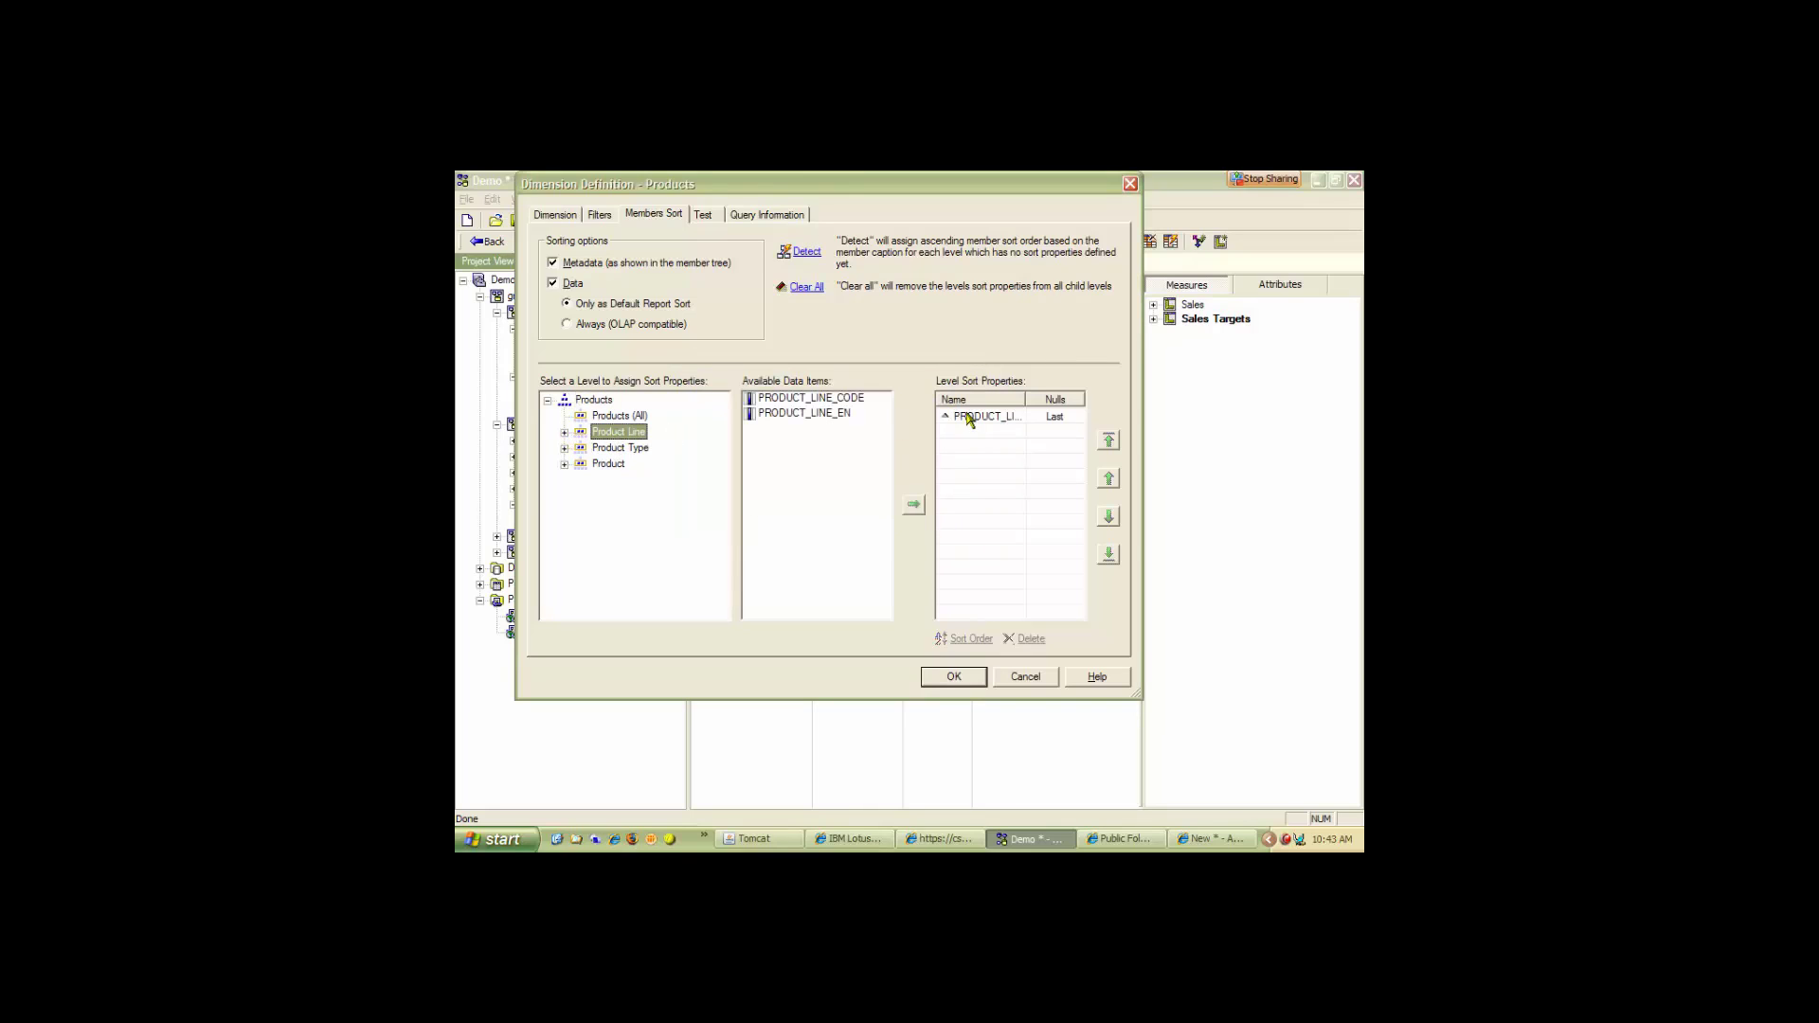
{"action": "left_click_drag", "start_coordinate": [1026, 399], "coordinate": [1051, 399]}
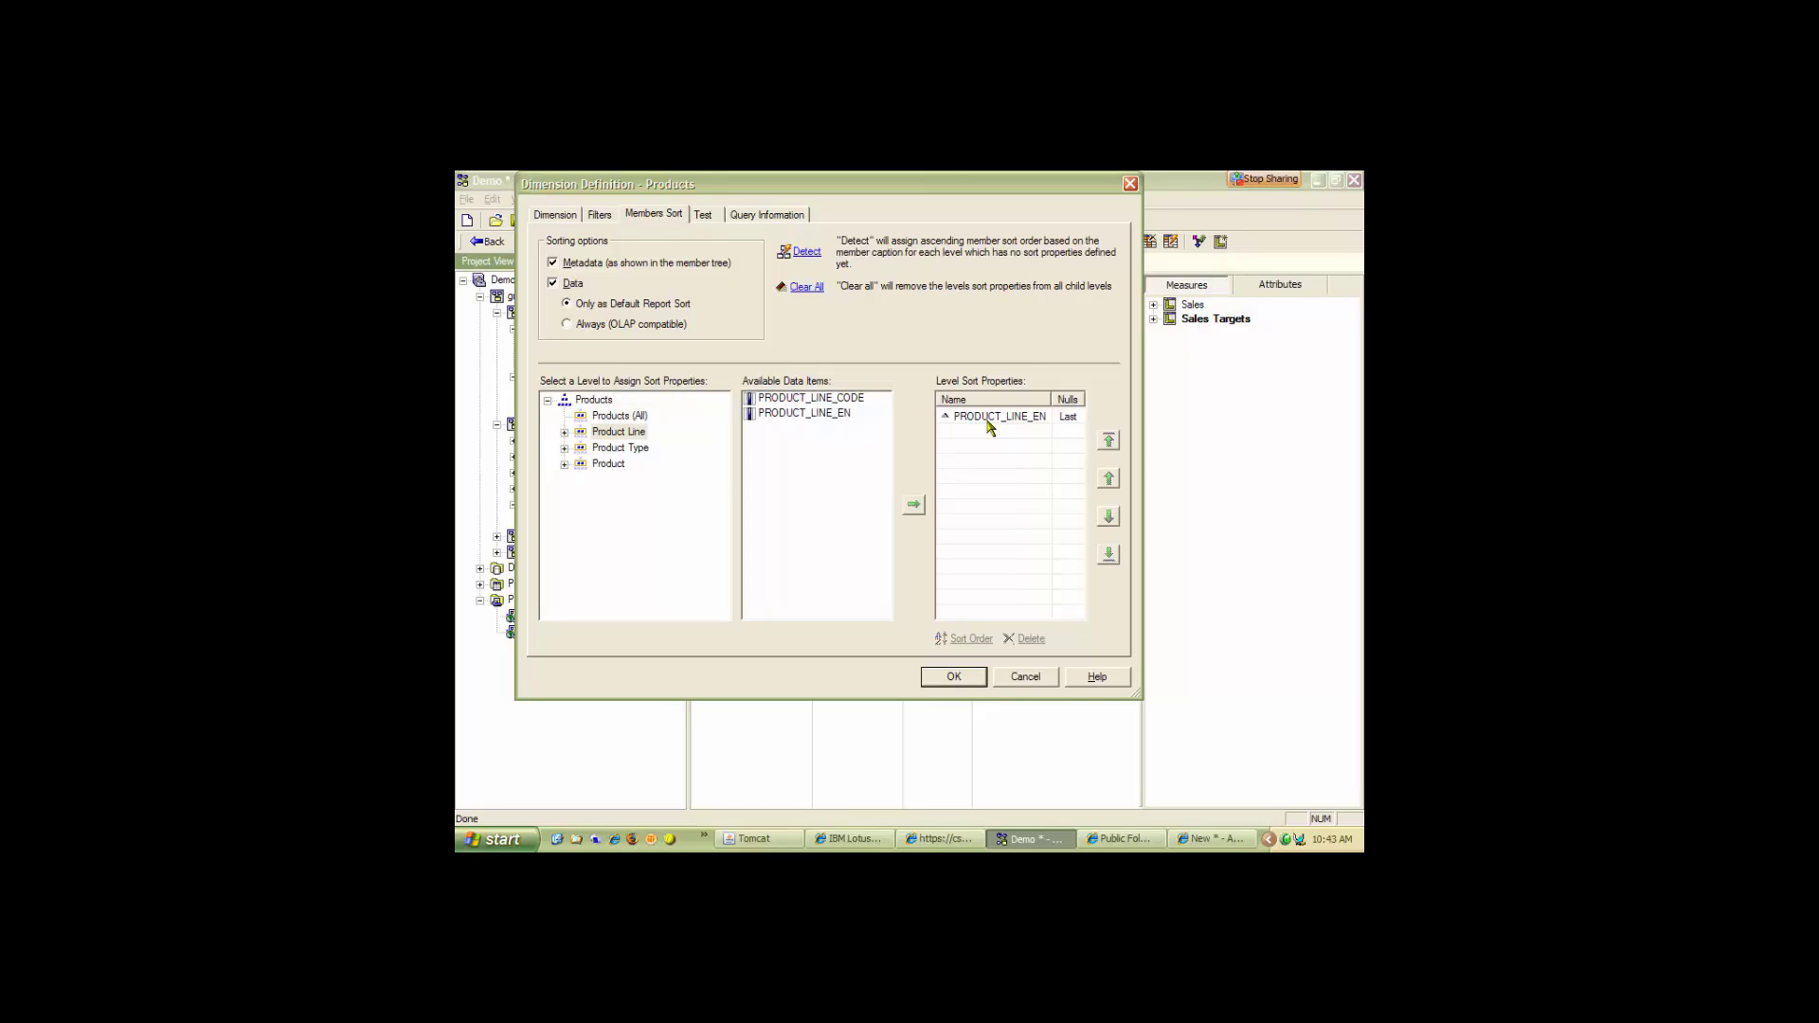
Check the sort properties assigned to the Product Type and Product levels and accept the Products dimension definition.
{"action": "left_click", "coordinate": [622, 448]}
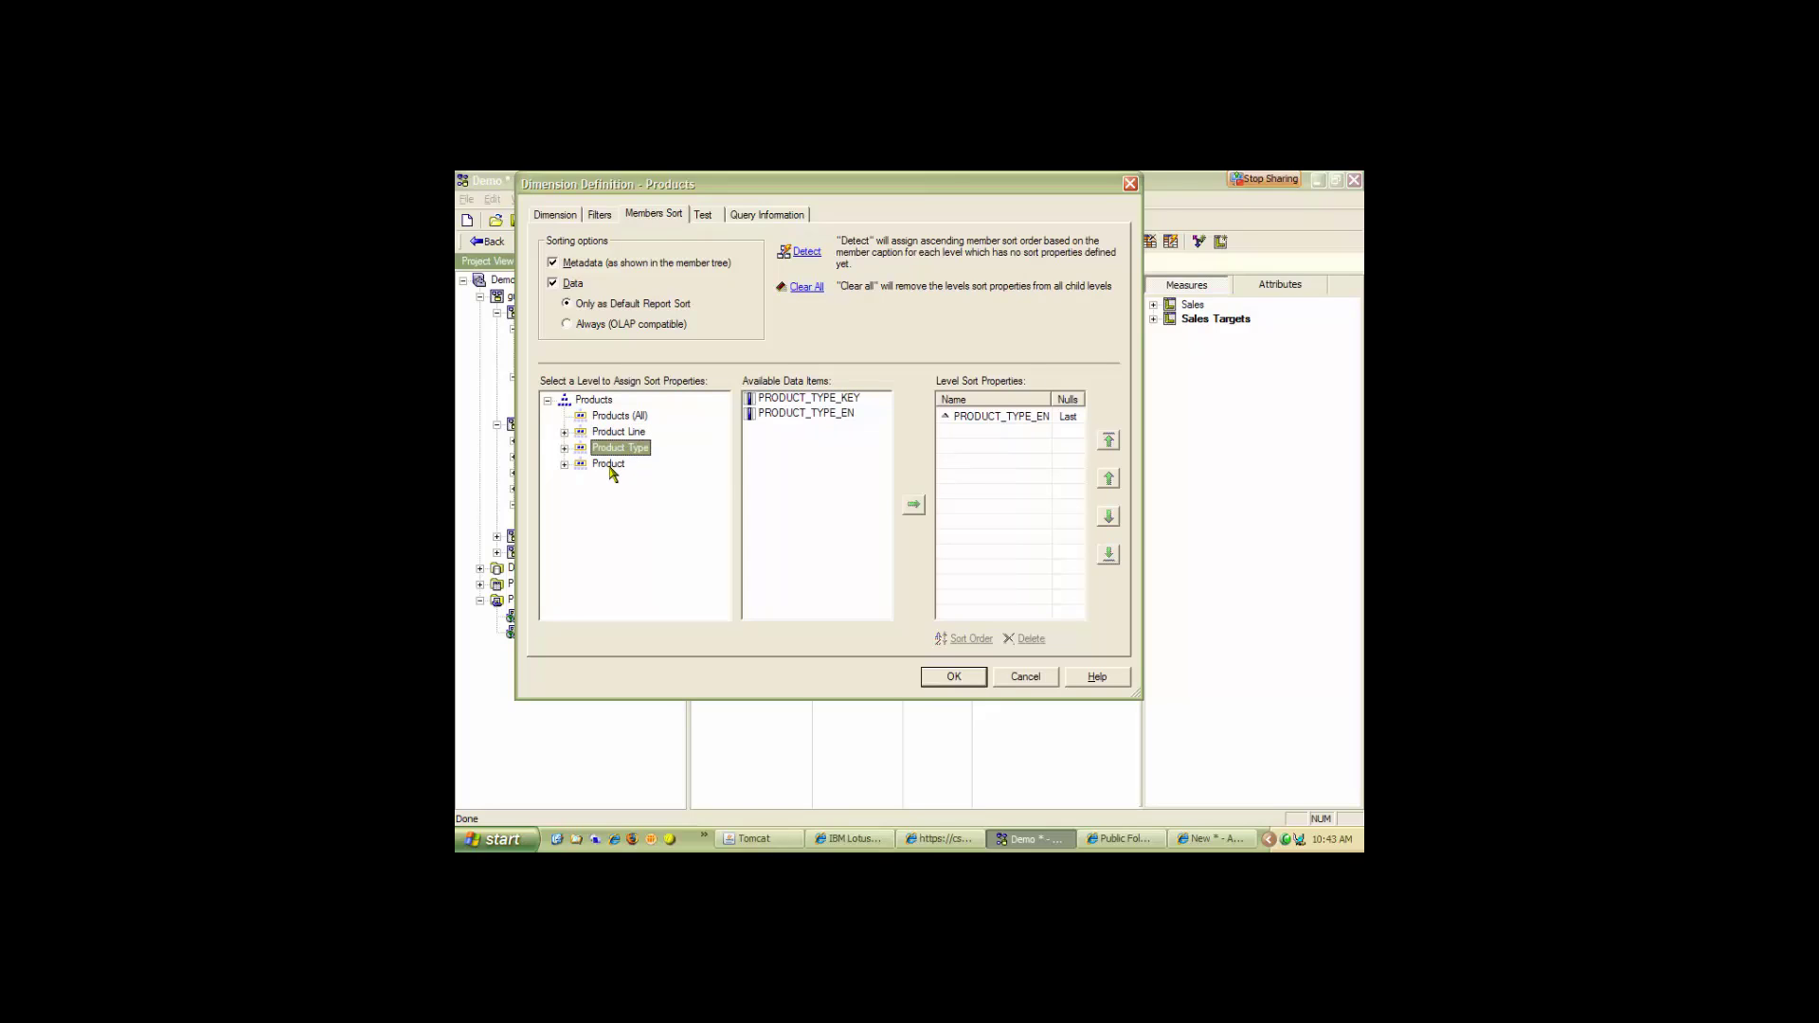
{"action": "left_click", "coordinate": [609, 465]}
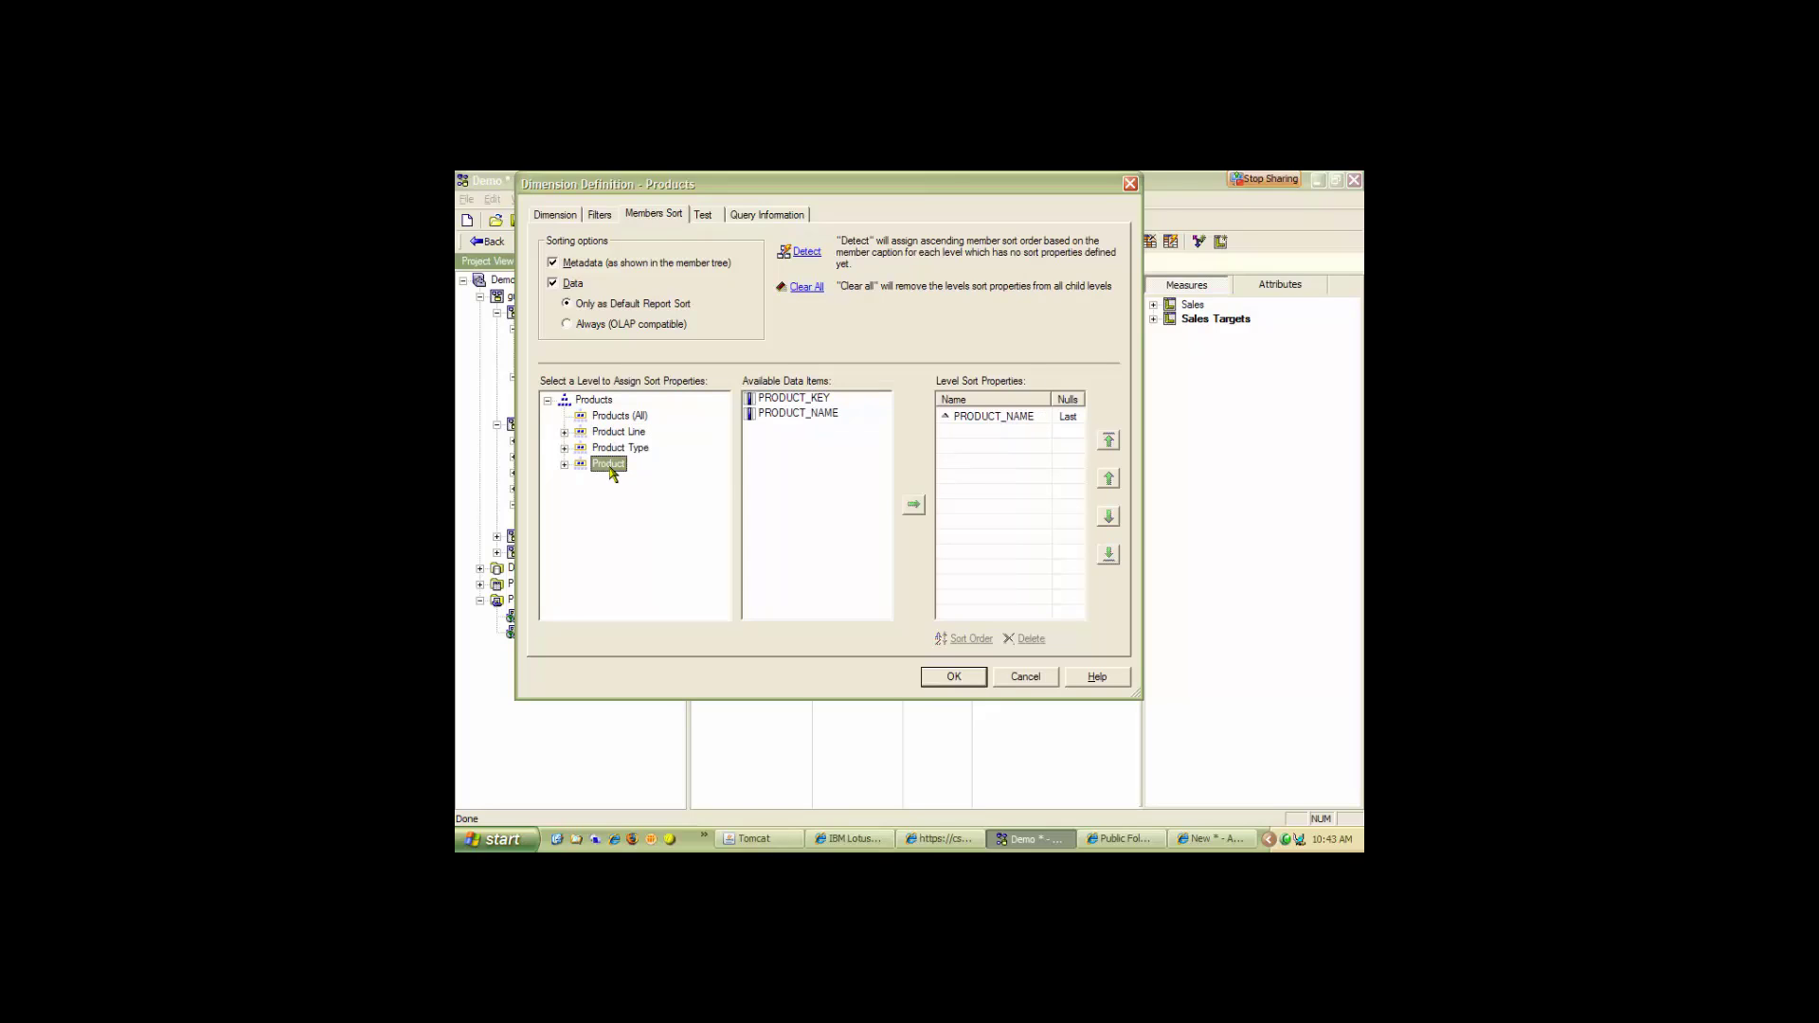
{"action": "left_click", "coordinate": [954, 679]}
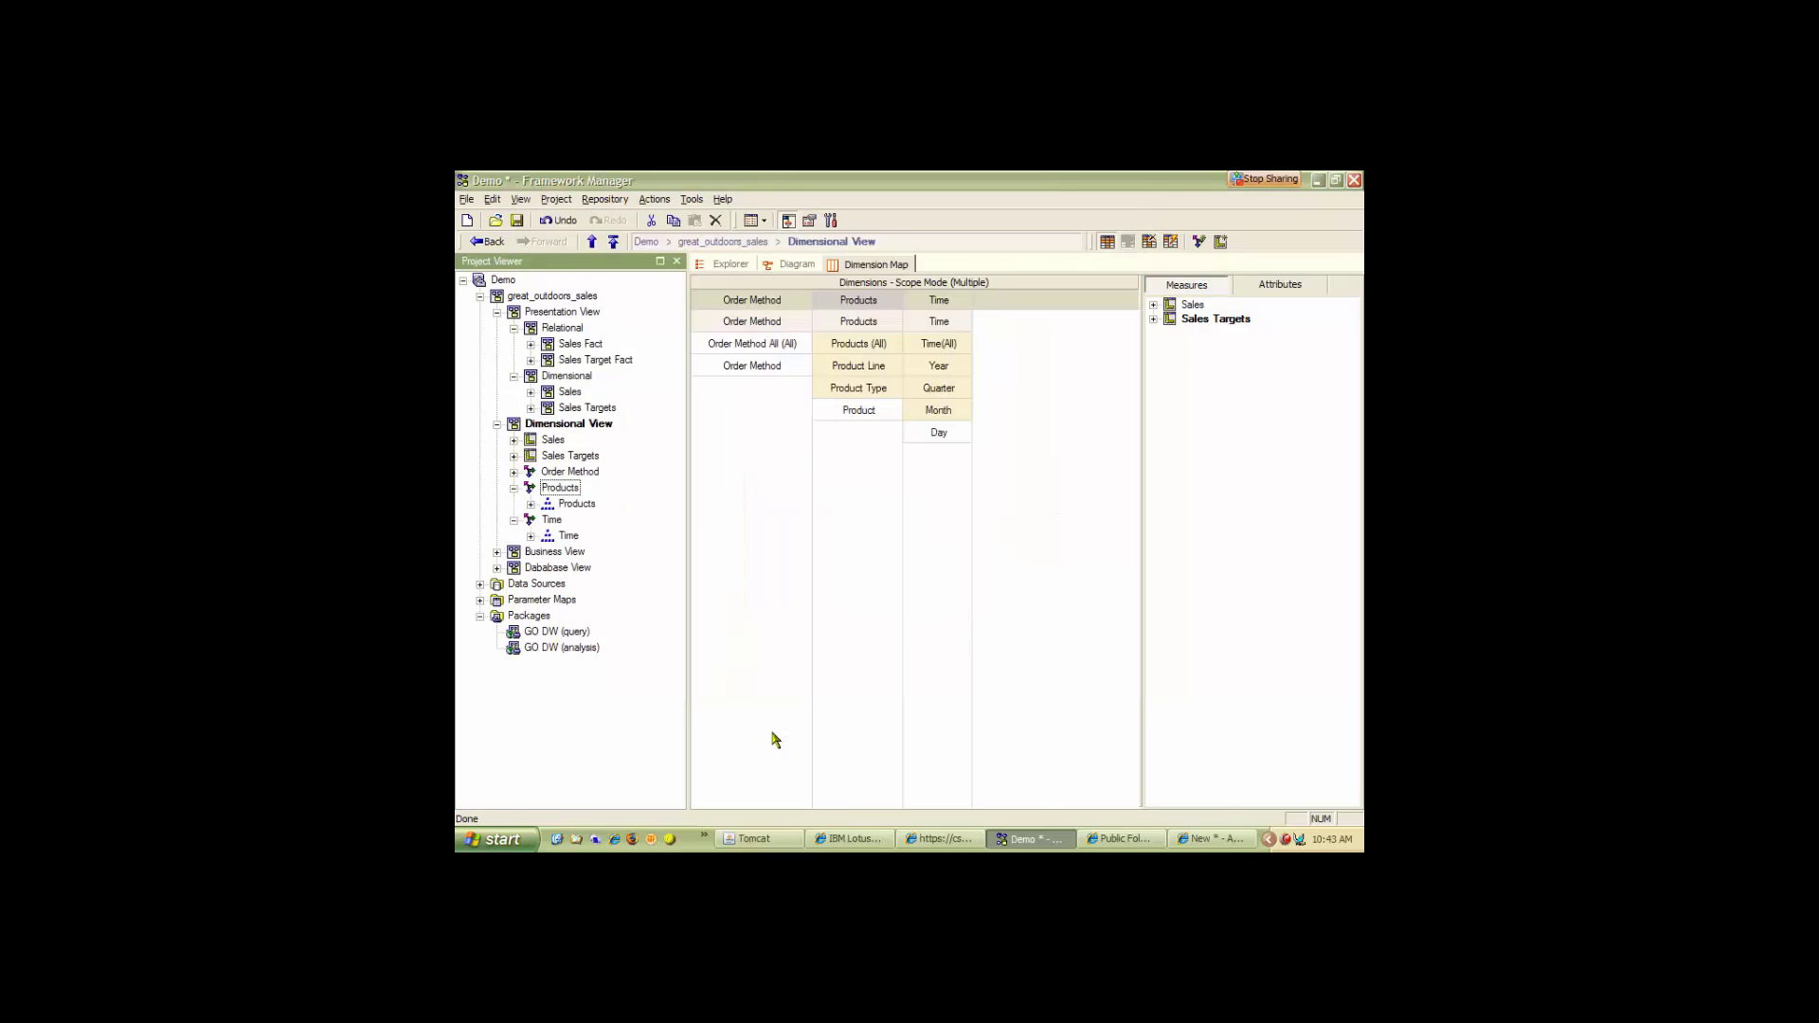
Save the project and republish the GO DW (analysis) package without verifying it before publishing, closing the Publish Wizard at the end.
{"action": "left_click", "coordinate": [518, 221]}
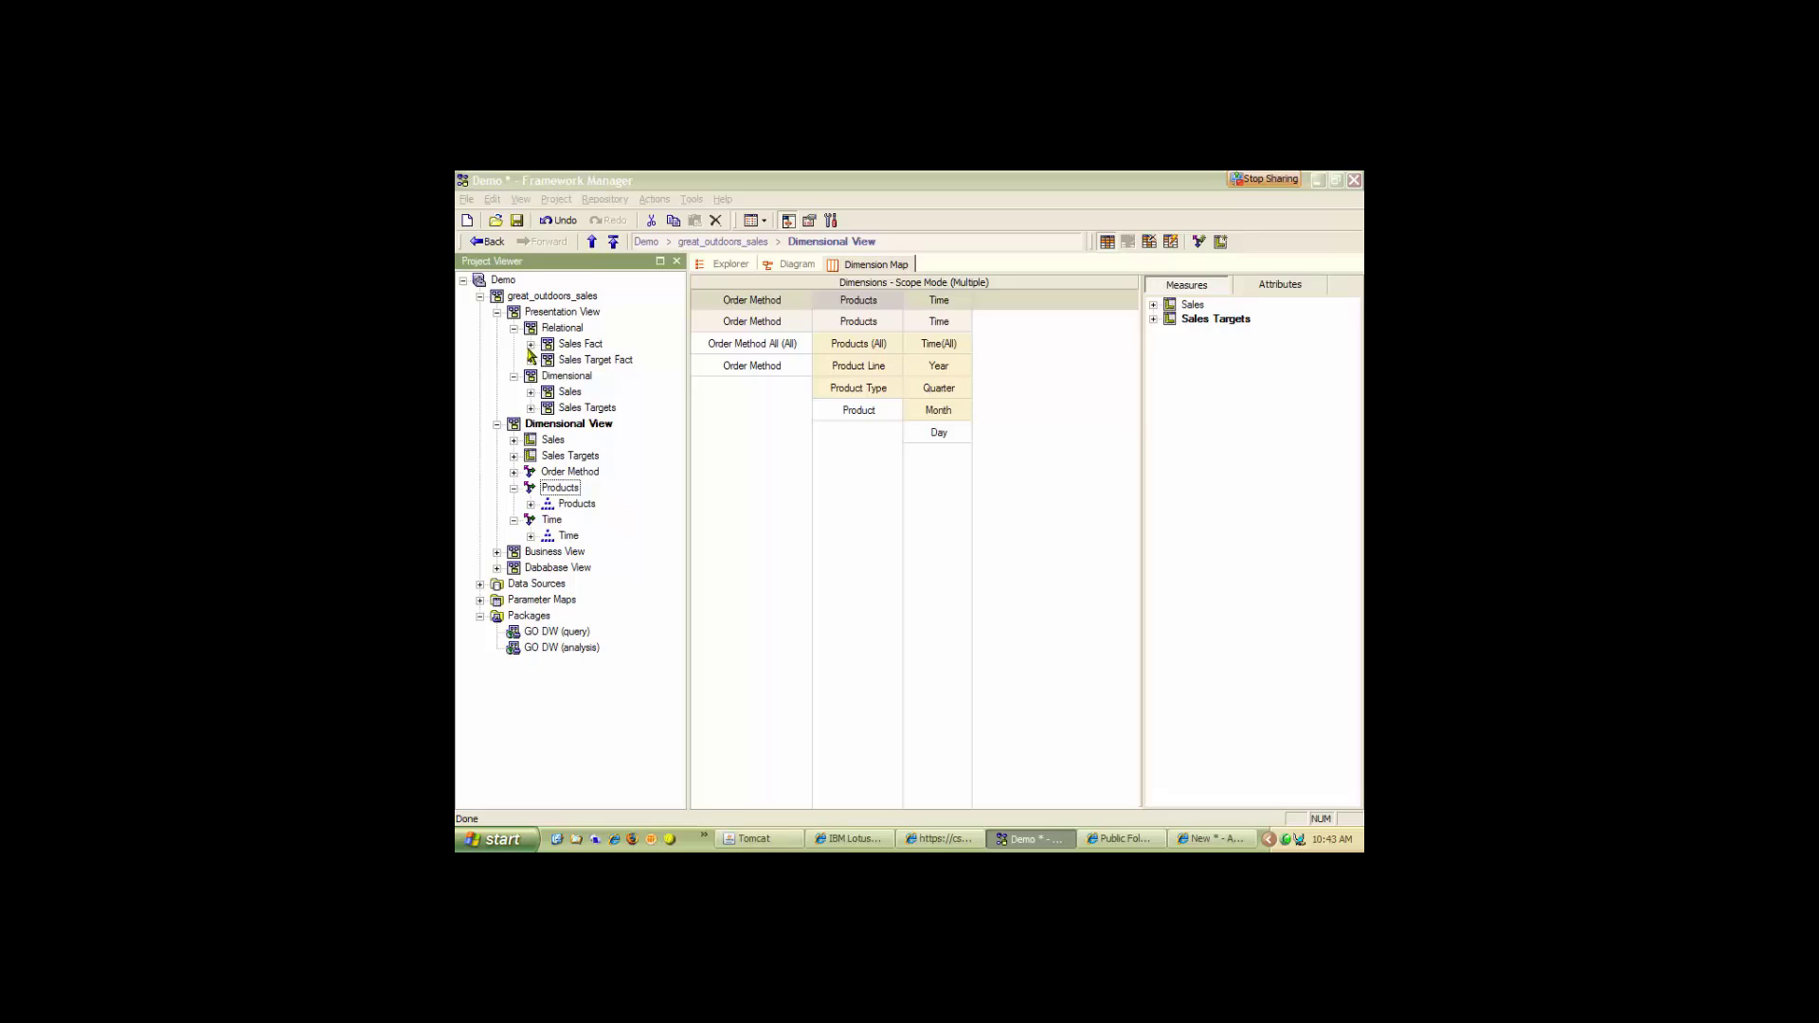
{"action": "left_click", "coordinate": [548, 653]}
{"action": "right_click", "coordinate": [548, 654]}
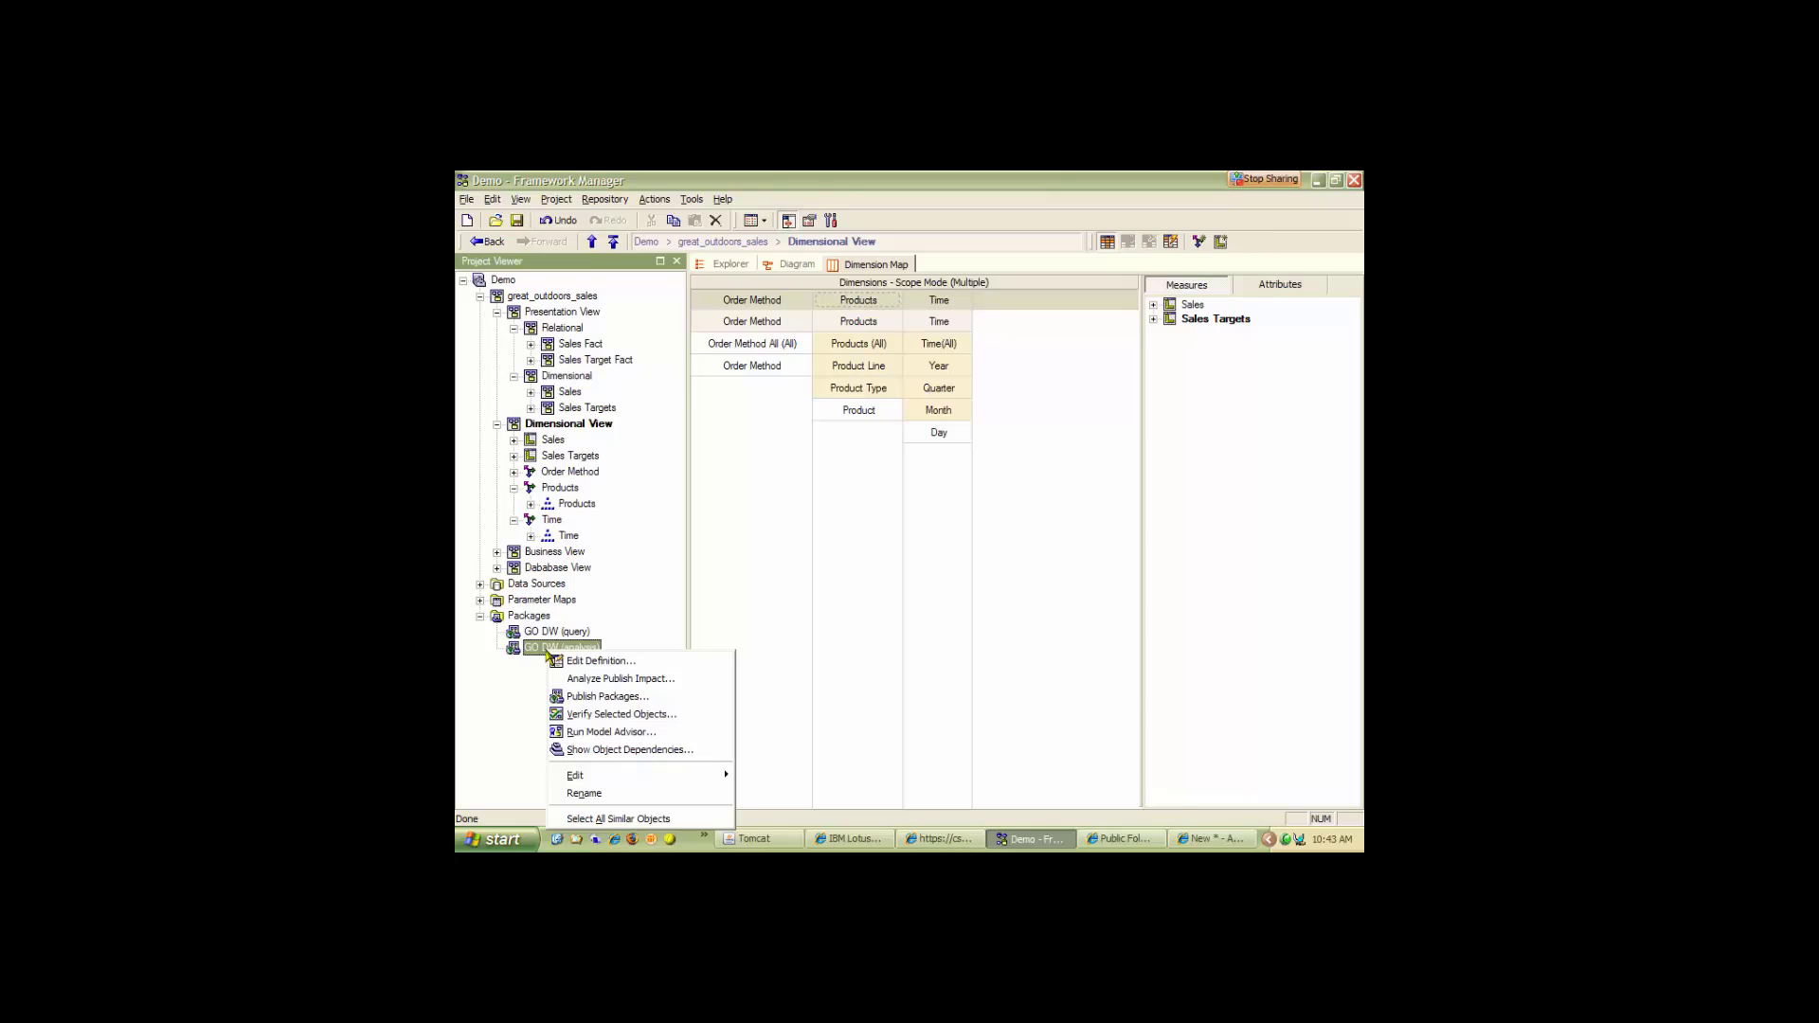
{"action": "left_click", "coordinate": [597, 698]}
{"action": "left_click", "coordinate": [1010, 655]}
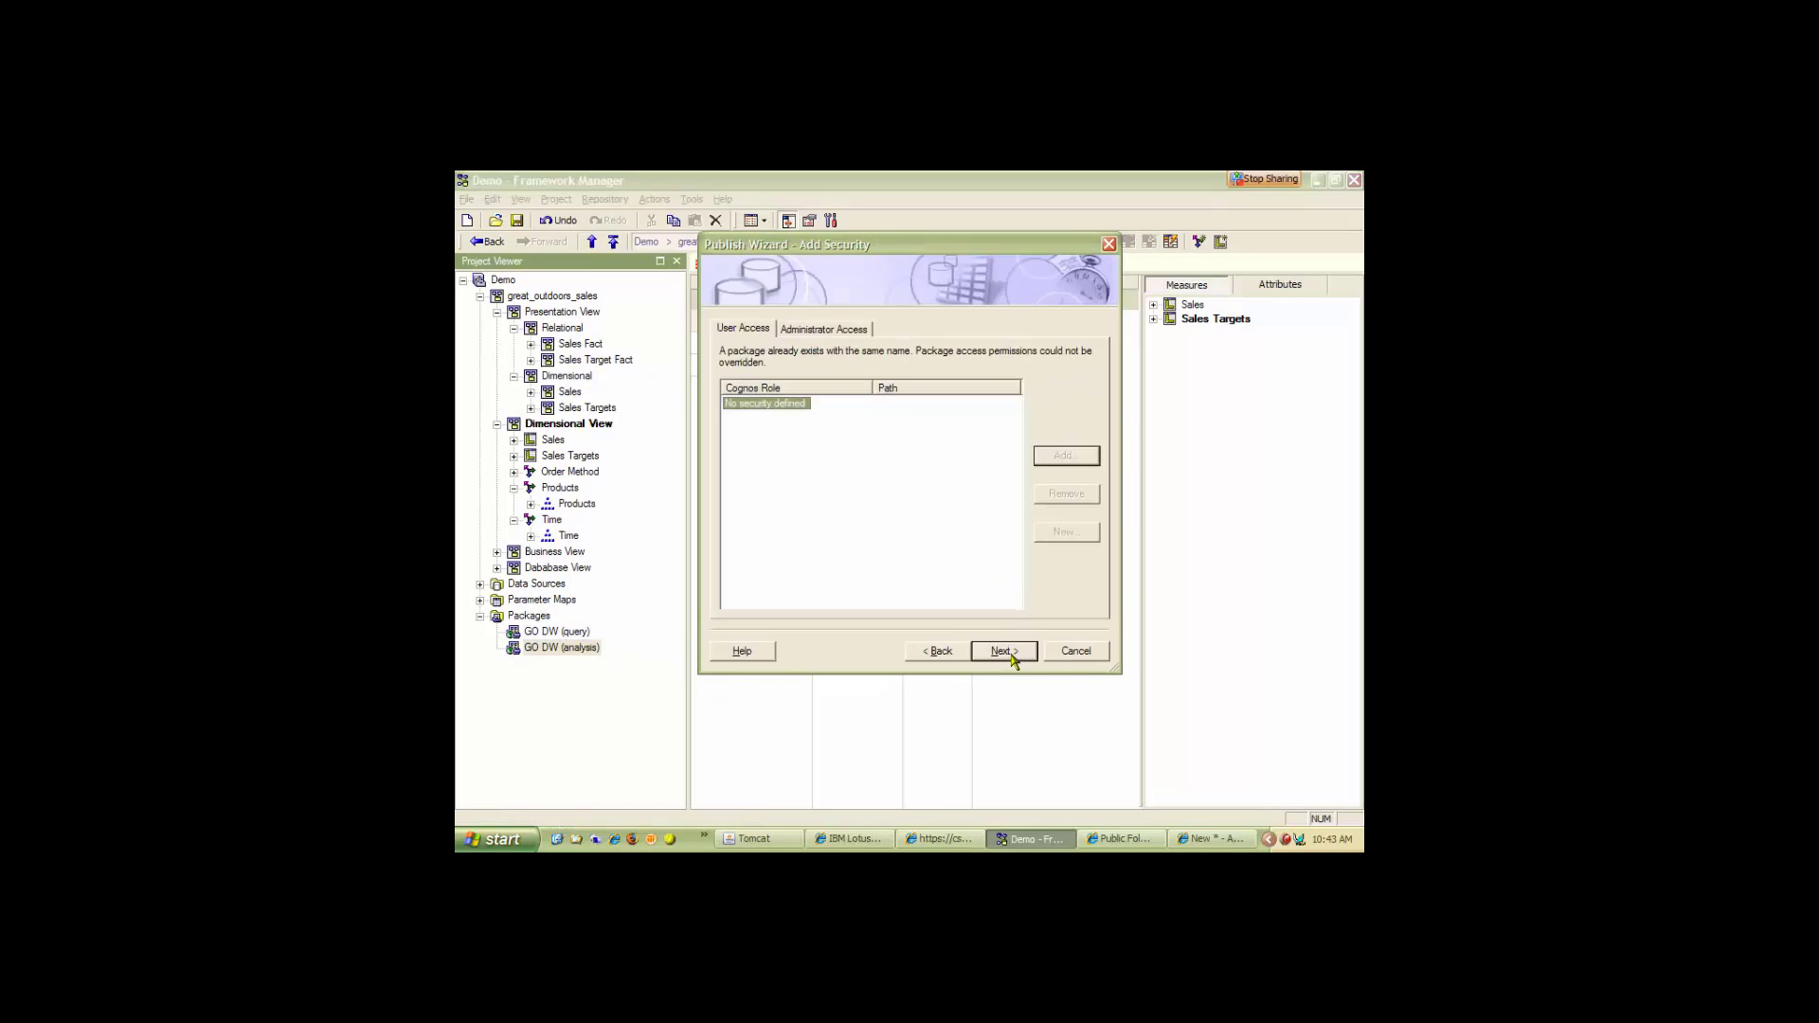
{"action": "left_click", "coordinate": [1005, 652]}
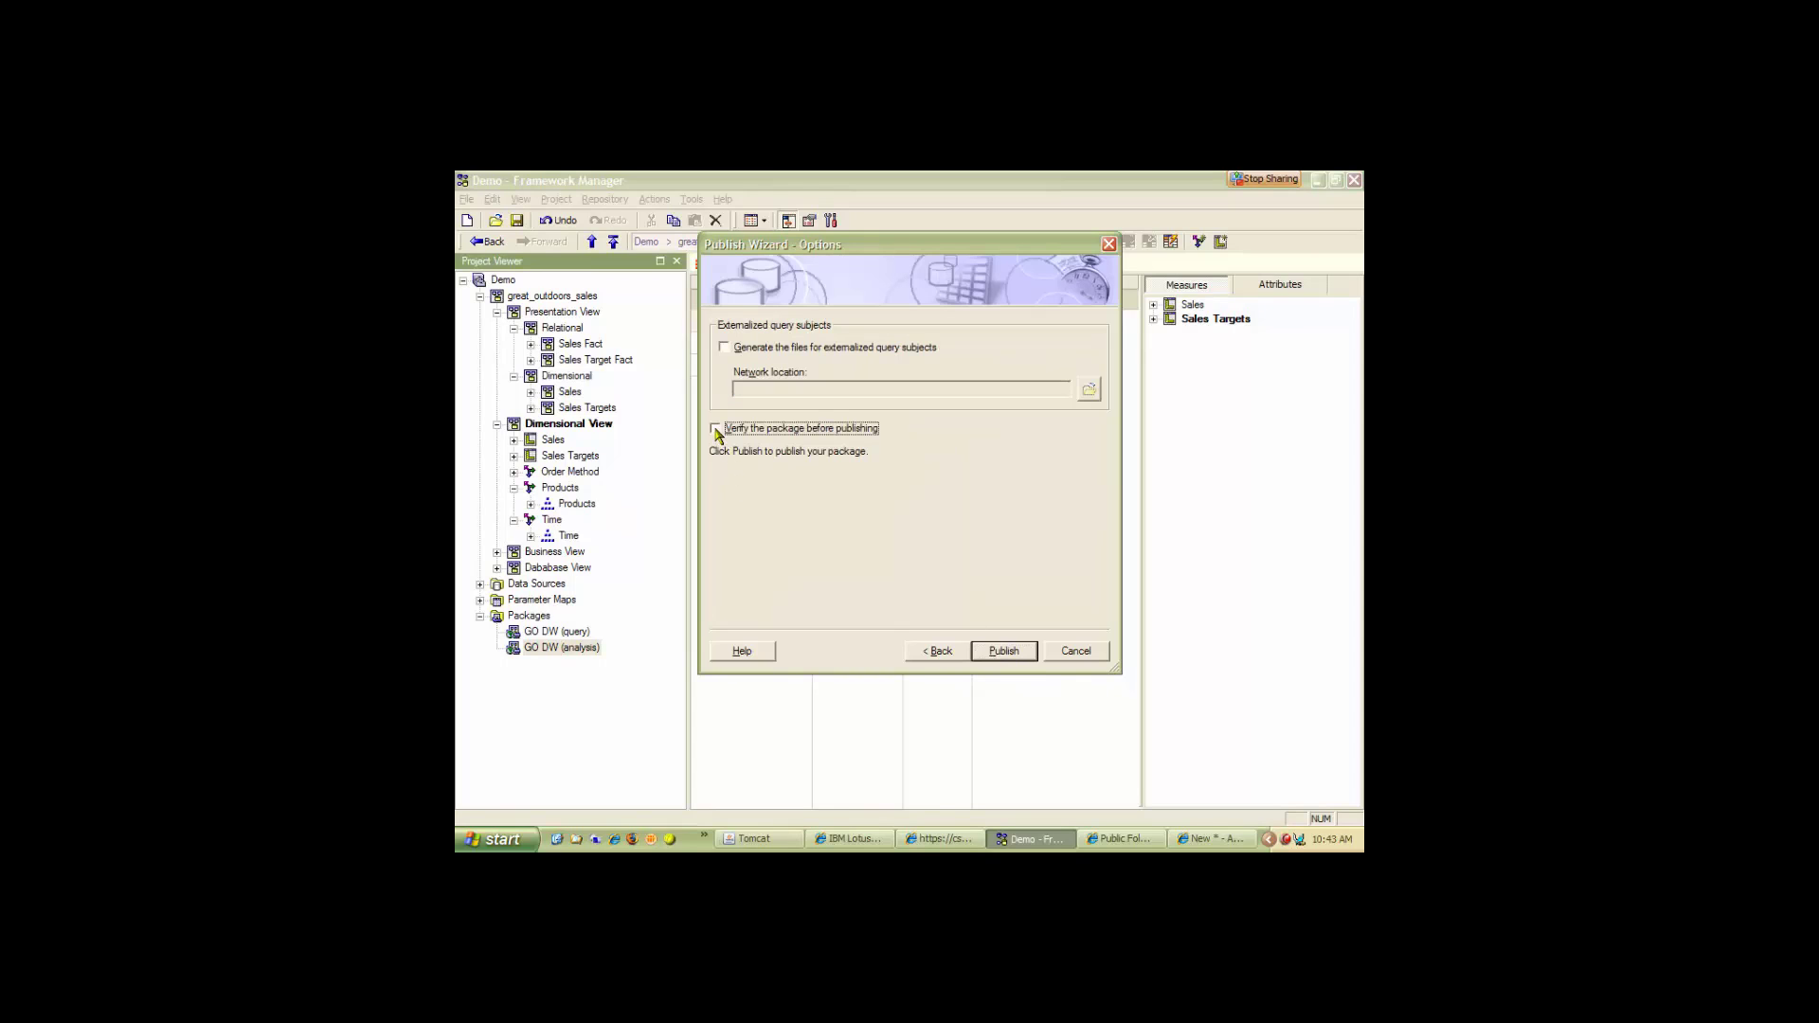
{"action": "left_click", "coordinate": [1005, 651]}
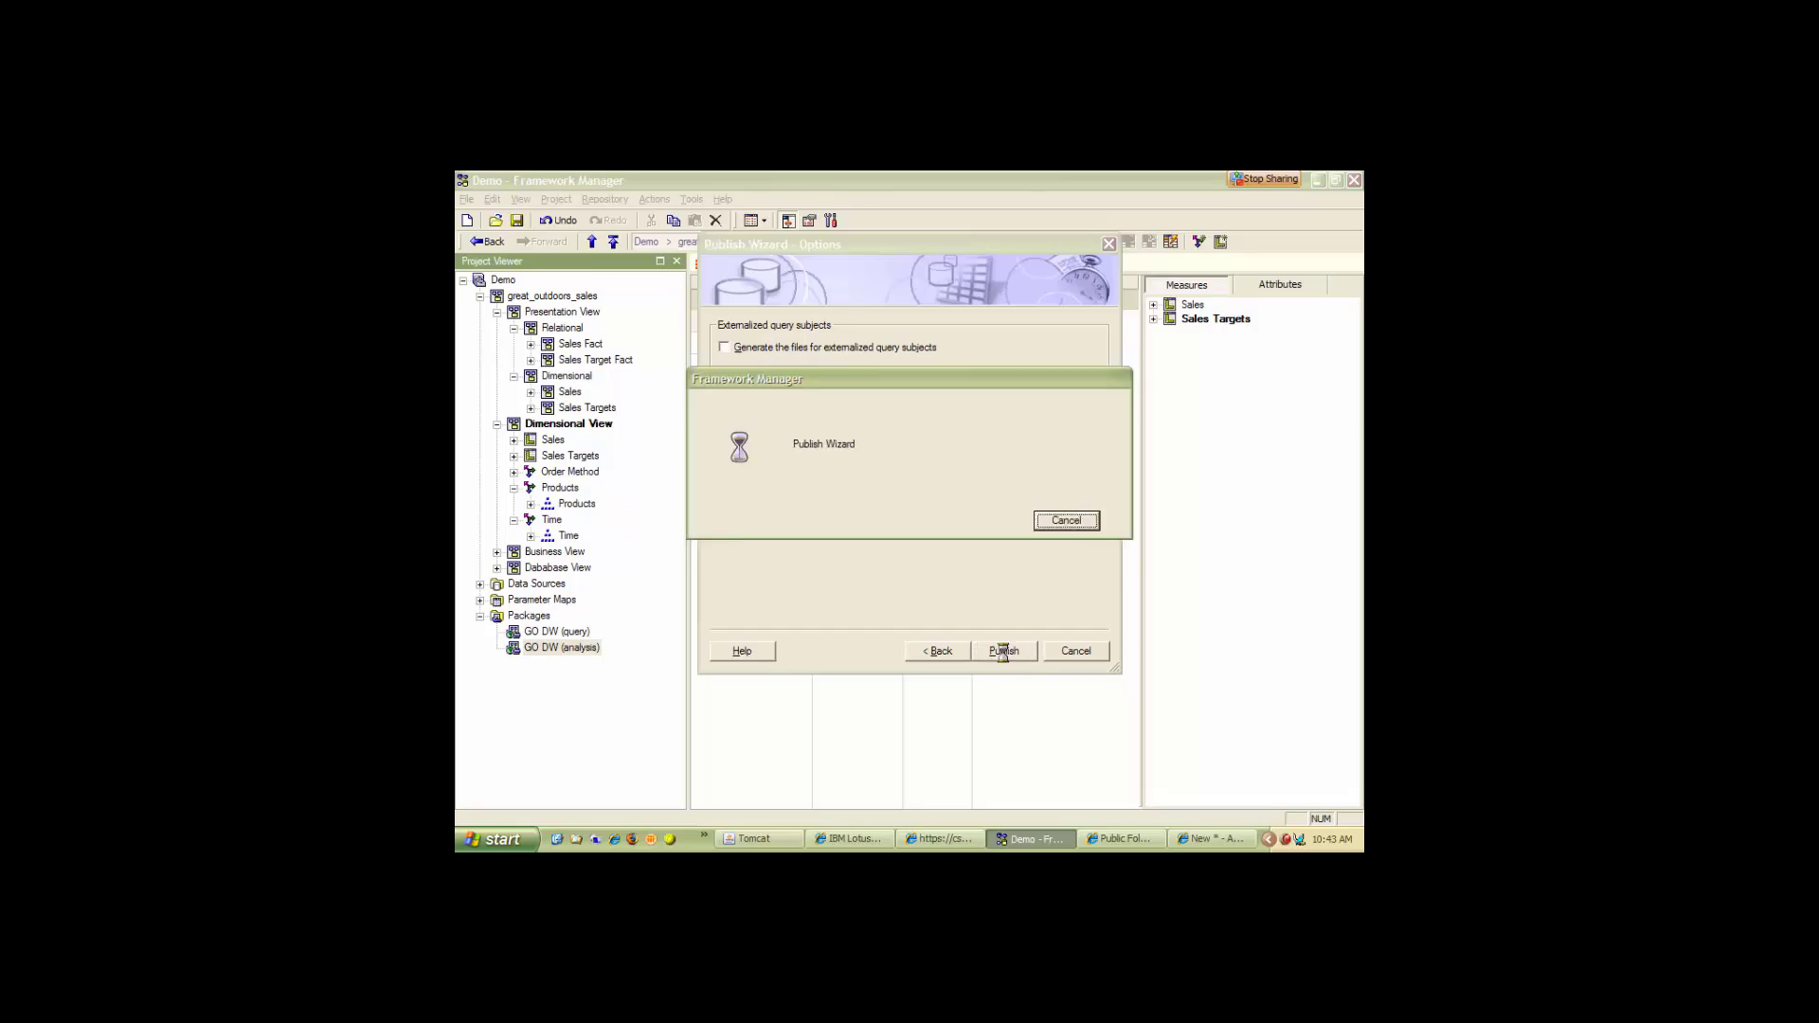
{"action": "left_click", "coordinate": [1020, 532]}
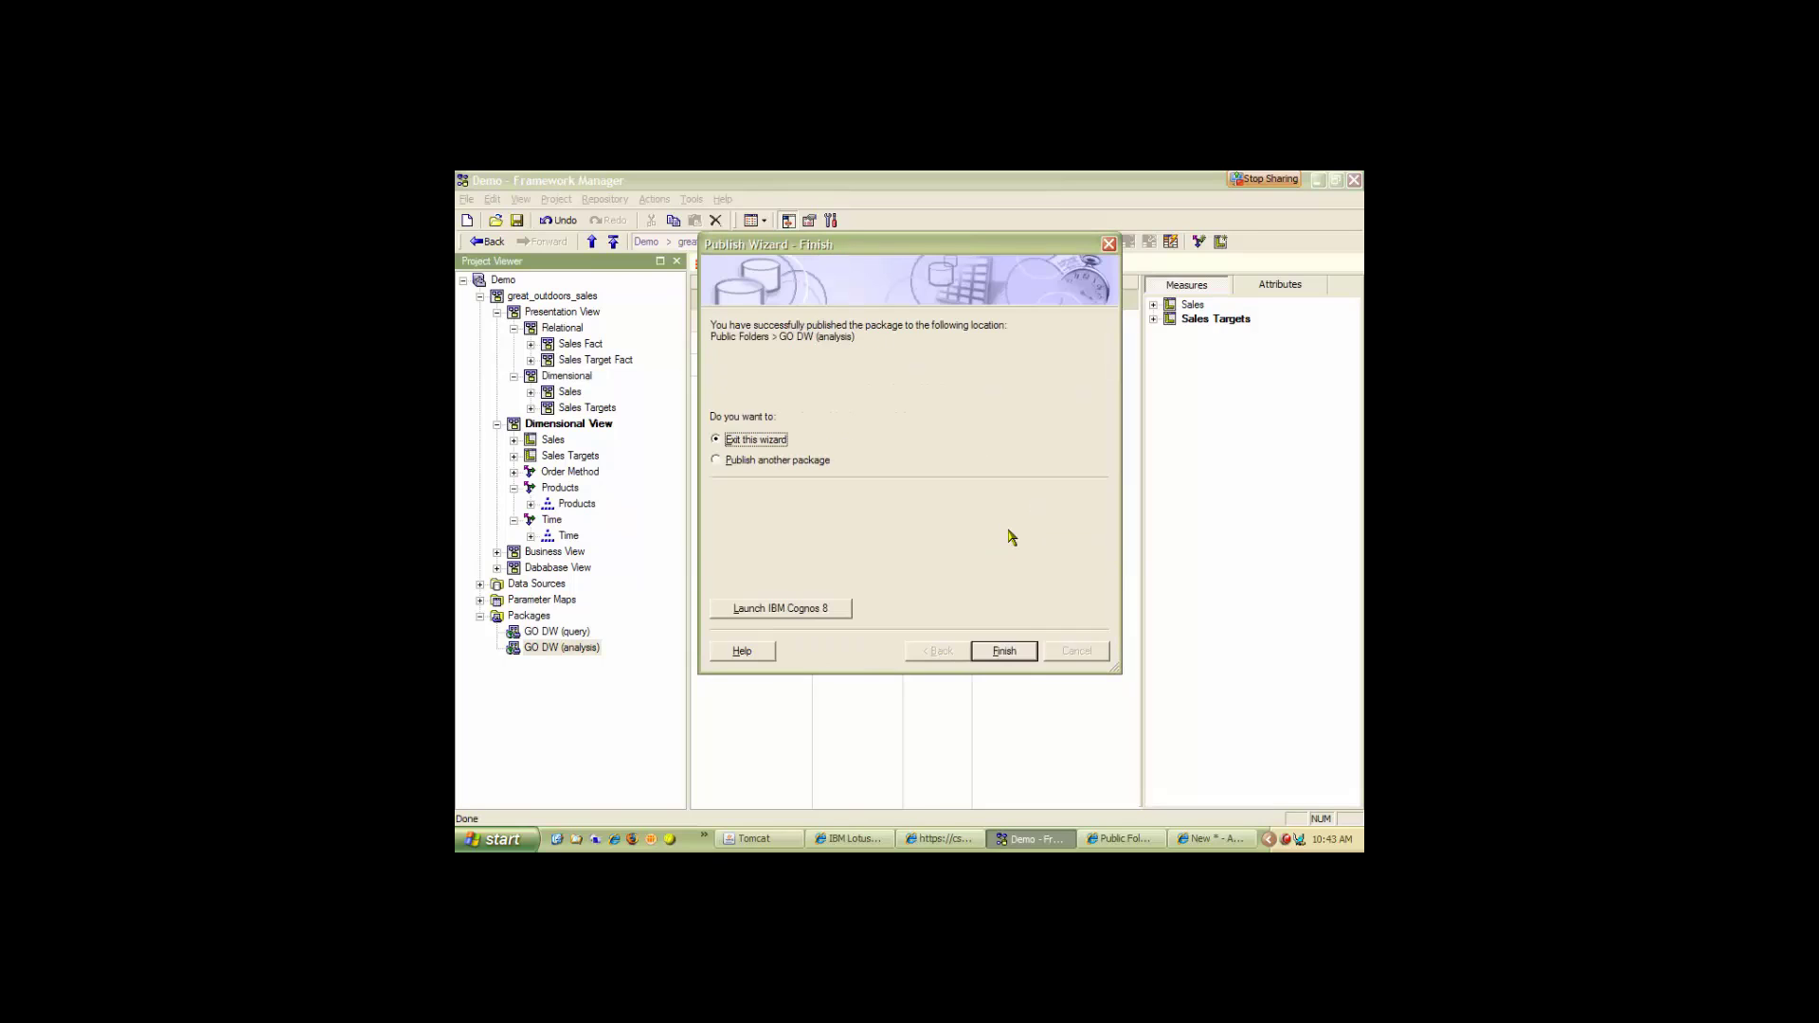
{"action": "left_click", "coordinate": [1004, 651]}
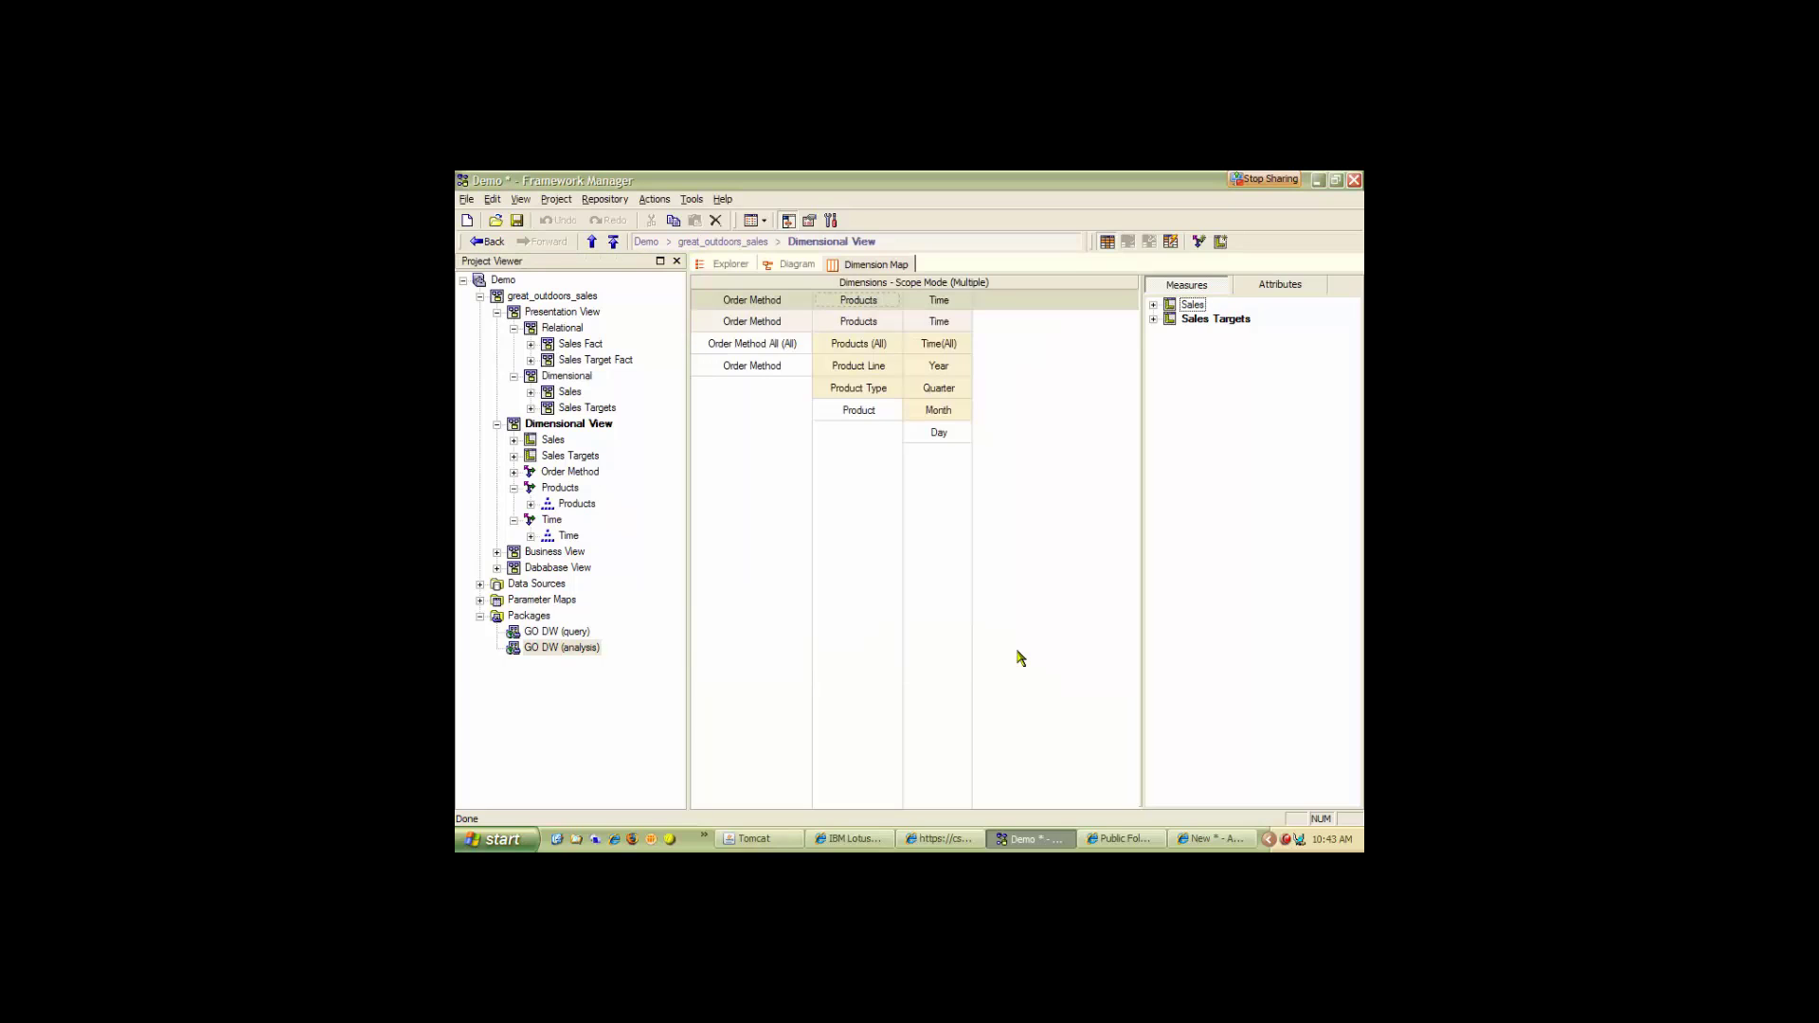